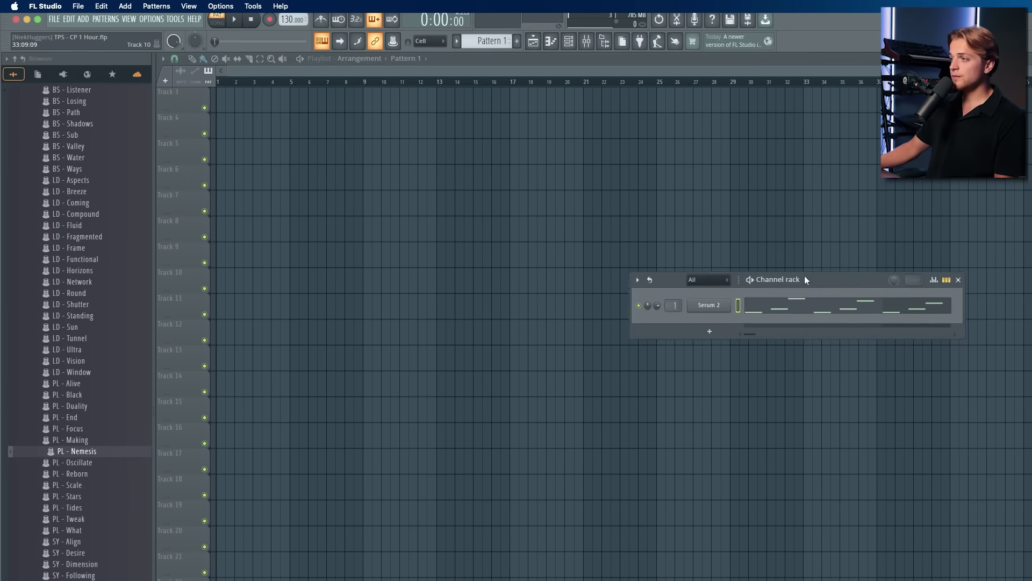
Step: Open the Serum 2 instrument with the PL - Nemesis preset beside the channel rack and play Pattern 1
left_click_drag(804, 275, 539, 203)
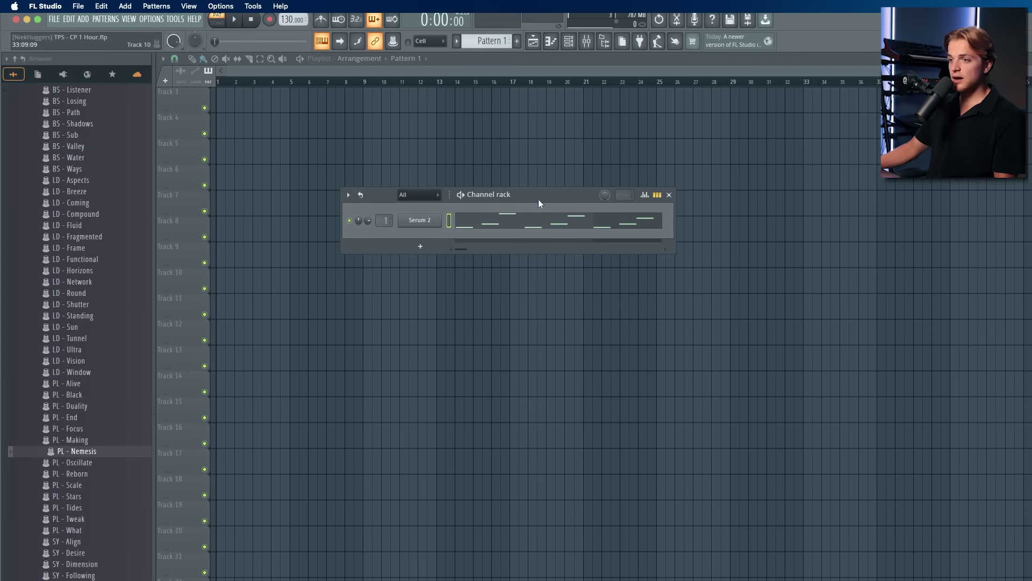
left_click(420, 220)
left_click_drag(553, 281, 540, 261)
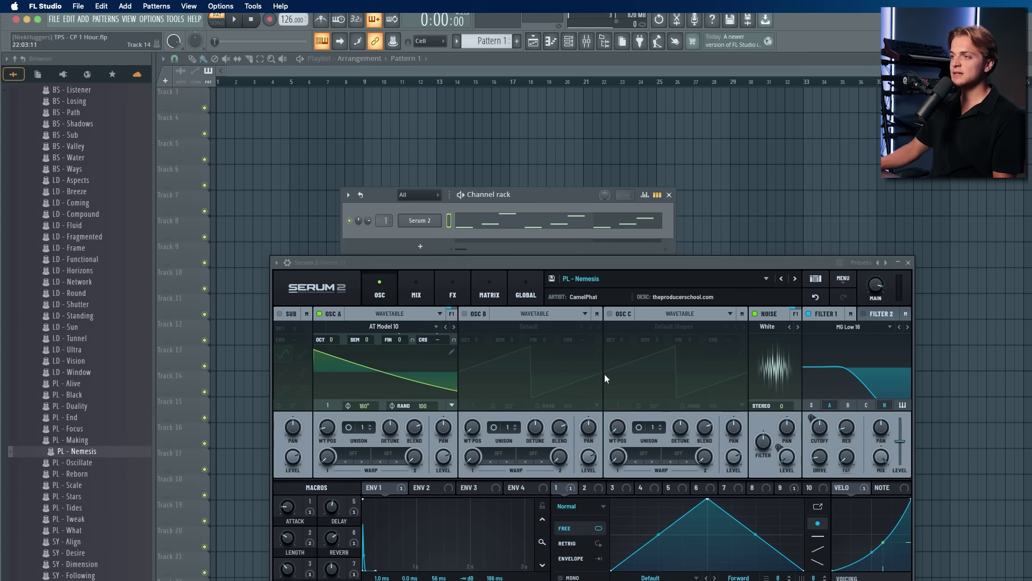
left_click_drag(443, 266, 481, 255)
key("space")
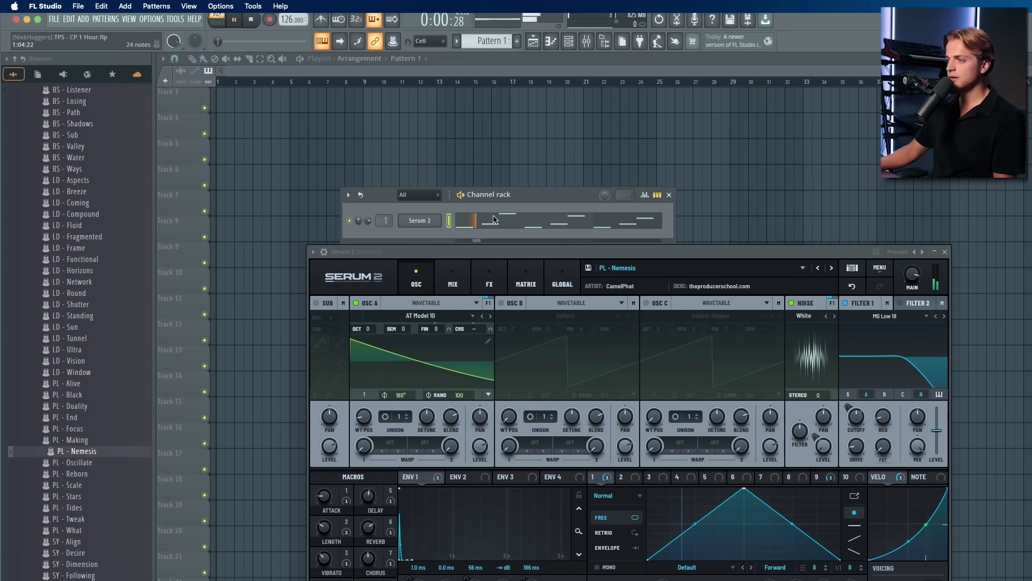
Step: Place six back-to-back Pattern 1 clips on Track 4 of the playlist, starting at bar 21
left_click(639, 139)
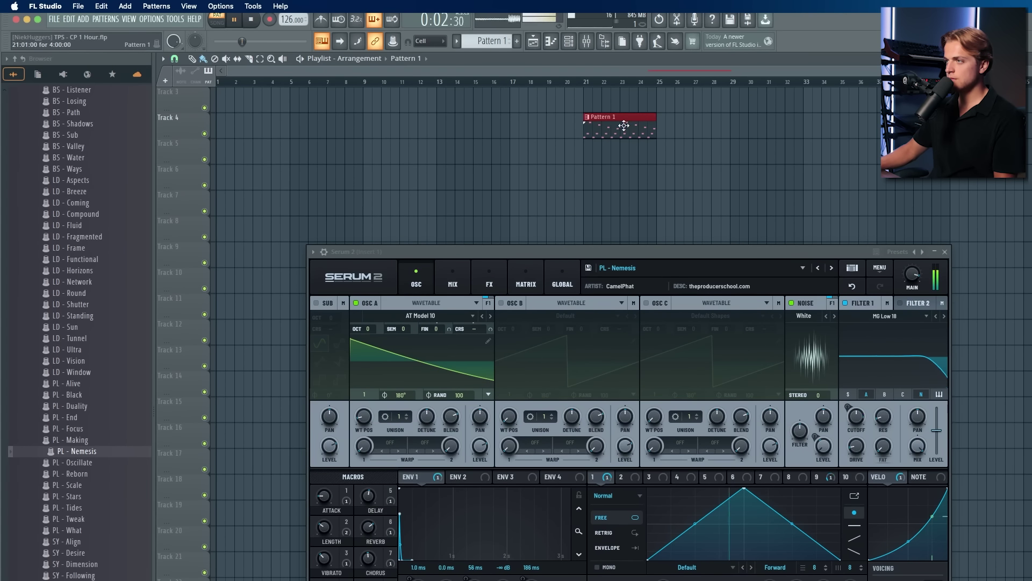
left_click(667, 128)
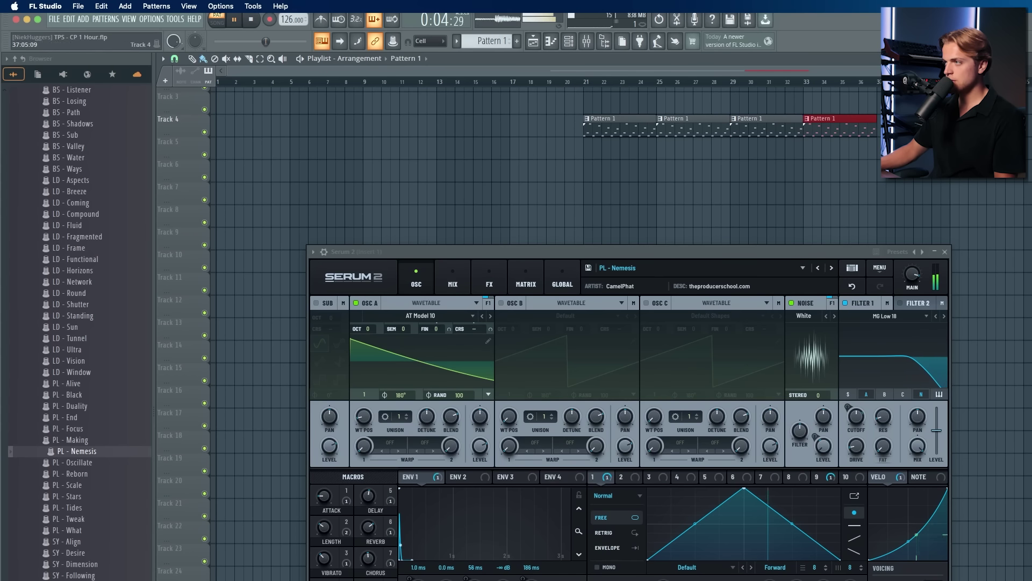
scroll(845, 138, "down", 3)
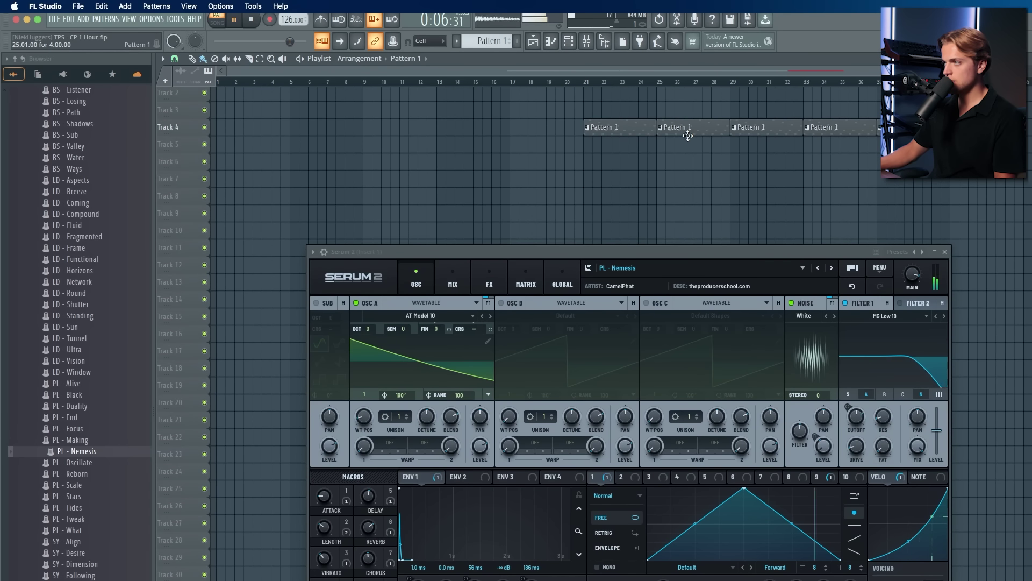
scroll(646, 138, "down", 2)
scroll(726, 116, "up", 2)
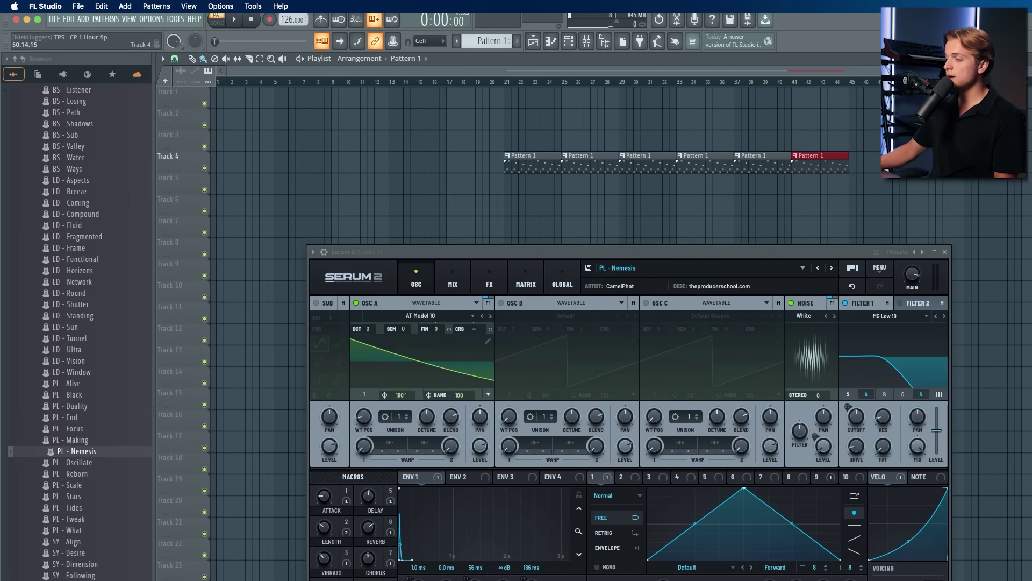
Step: Add a second Serum 2 instrument to the project and move its window clear of the browser
left_click_drag(688, 251, 585, 237)
left_click(571, 47)
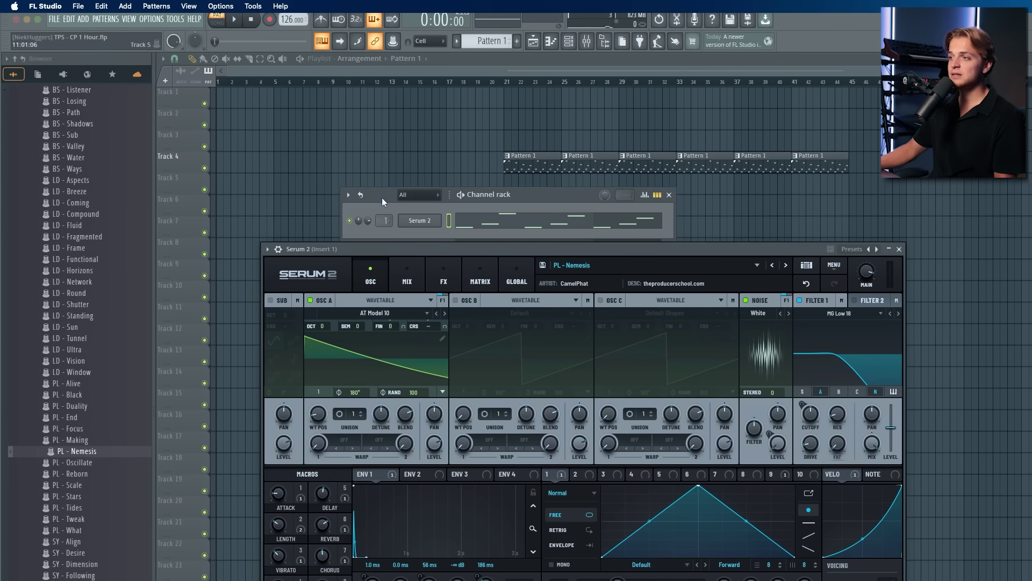
left_click(81, 20)
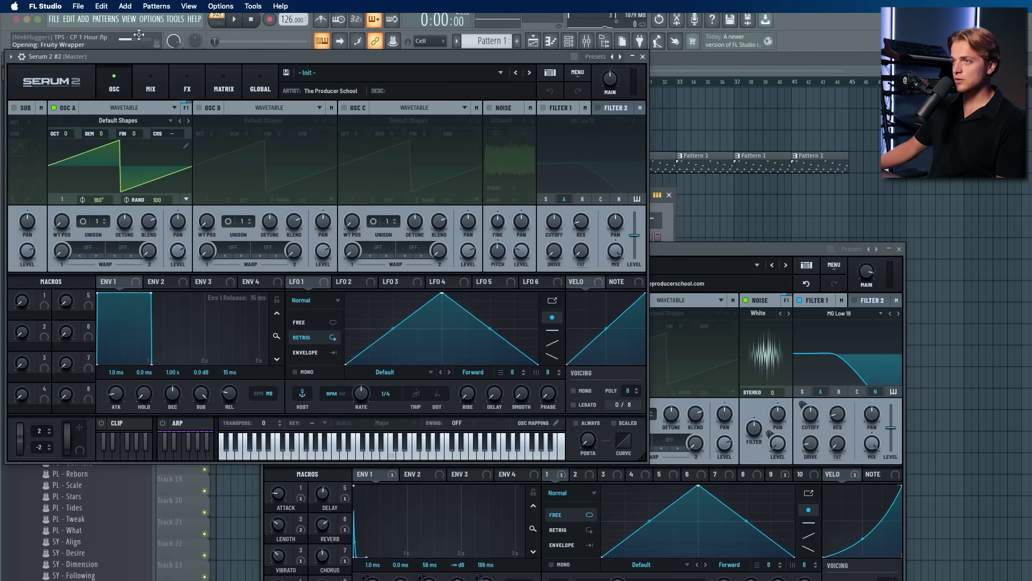
left_click_drag(187, 53, 428, 203)
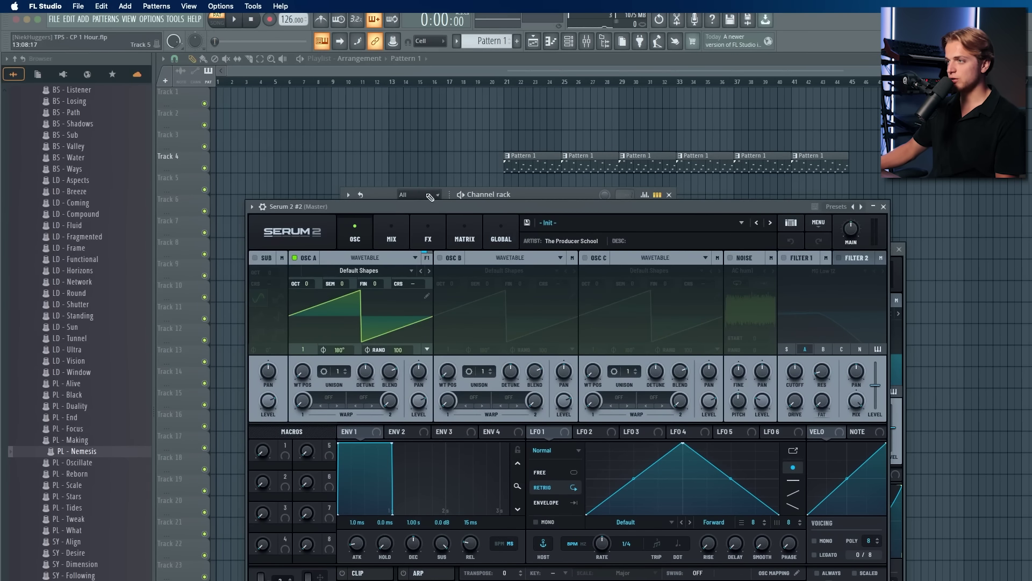
left_click(613, 222)
mouse_move(780, 298)
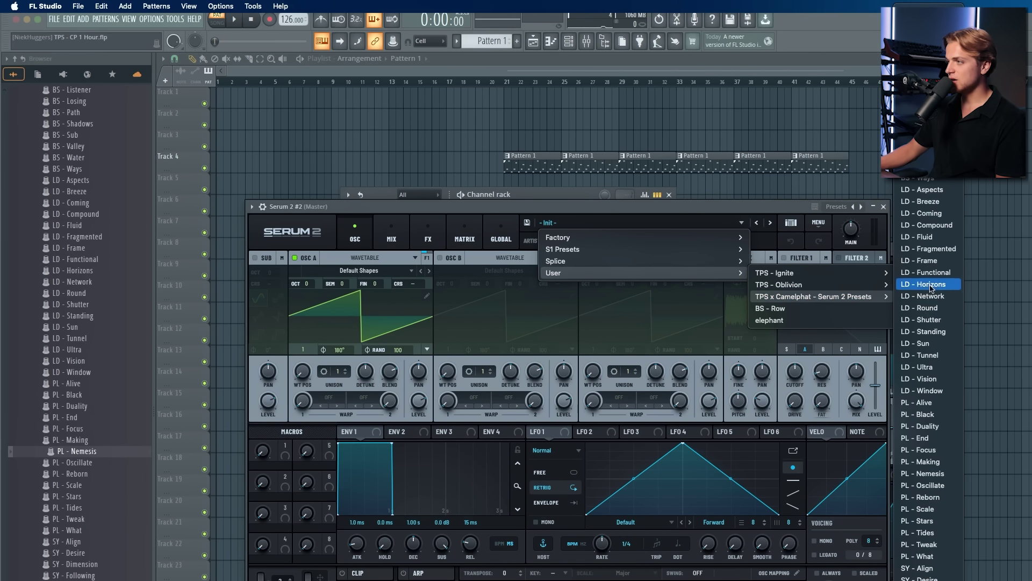
left_click(567, 194)
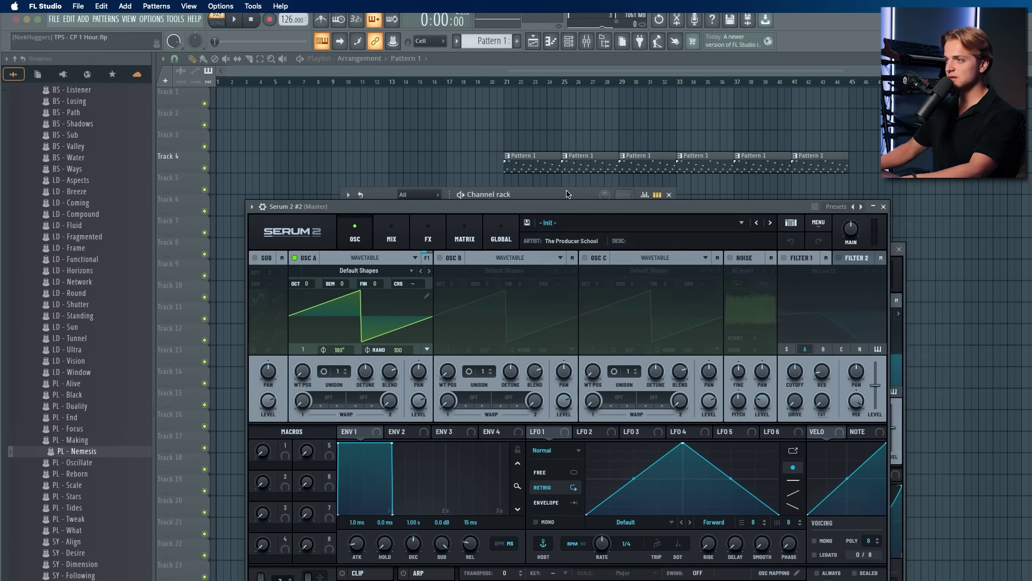
Step: Replace the second Serum 2 channel in the channel rack with the Diva synth
left_click(563, 194)
right_click(433, 231)
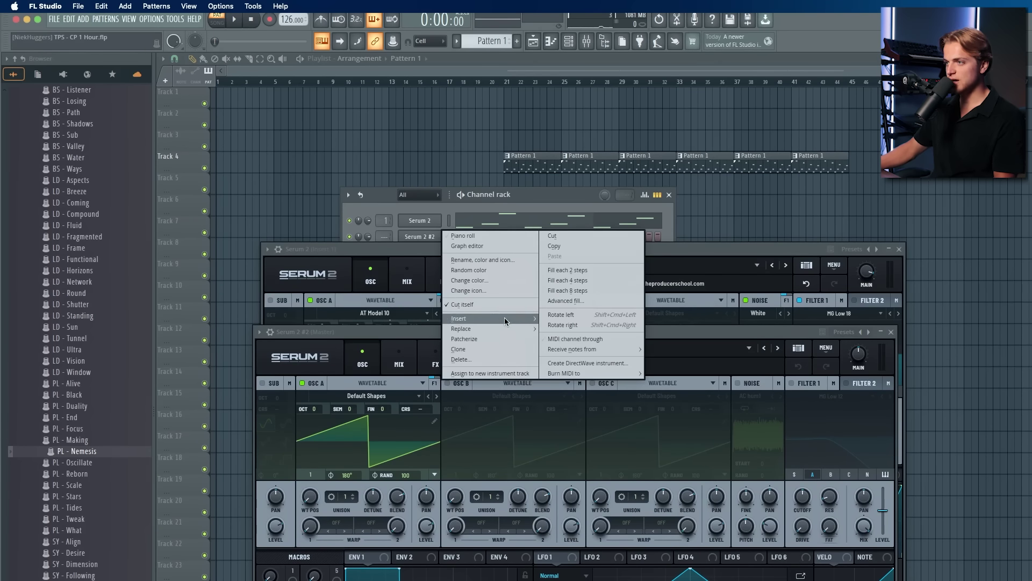
left_click(513, 330)
key("d")
key("d")
key("d")
key("Return")
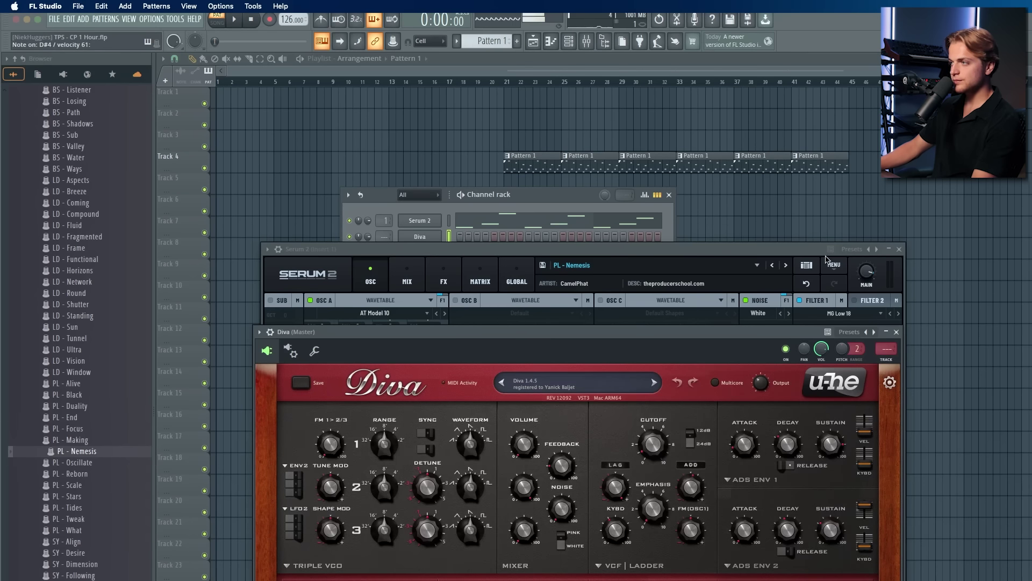
Step: Audition BS – Feel and BS – Embers from Diva's TPS x Camelphat - Diva Presets folder and load BS – Eclipse
left_click(598, 376)
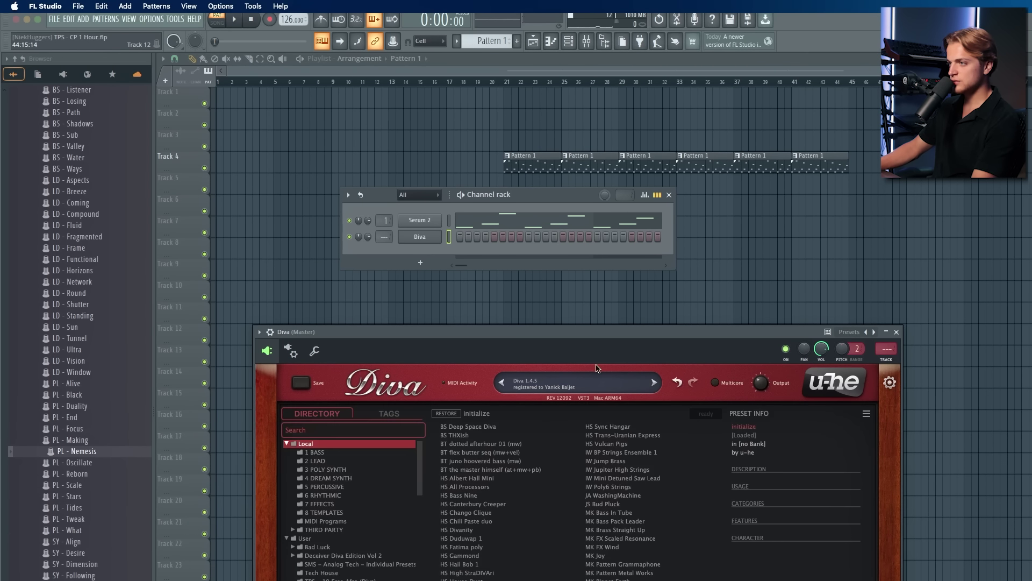
left_click_drag(588, 330, 629, 250)
left_click(396, 578)
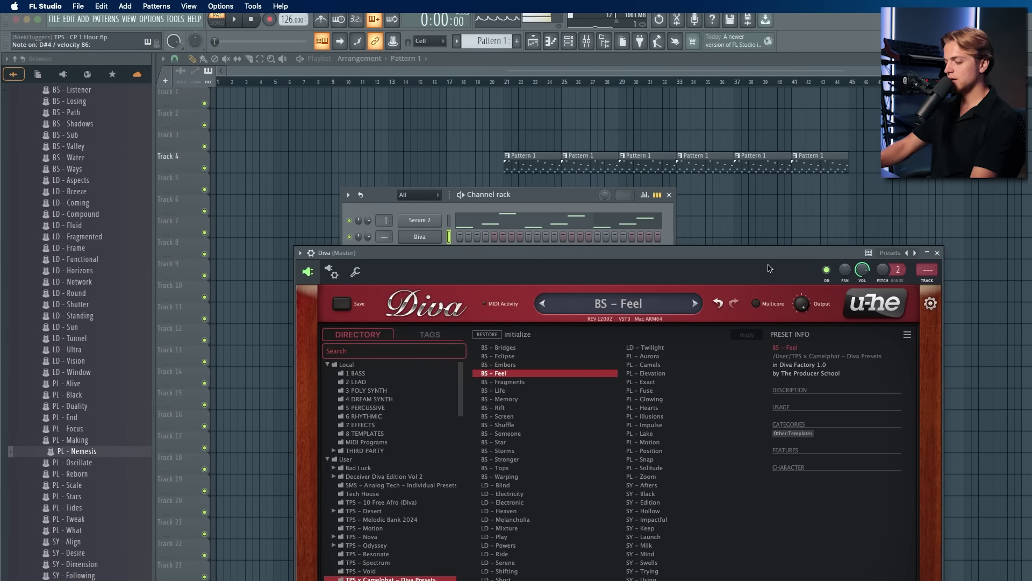
left_click(537, 365)
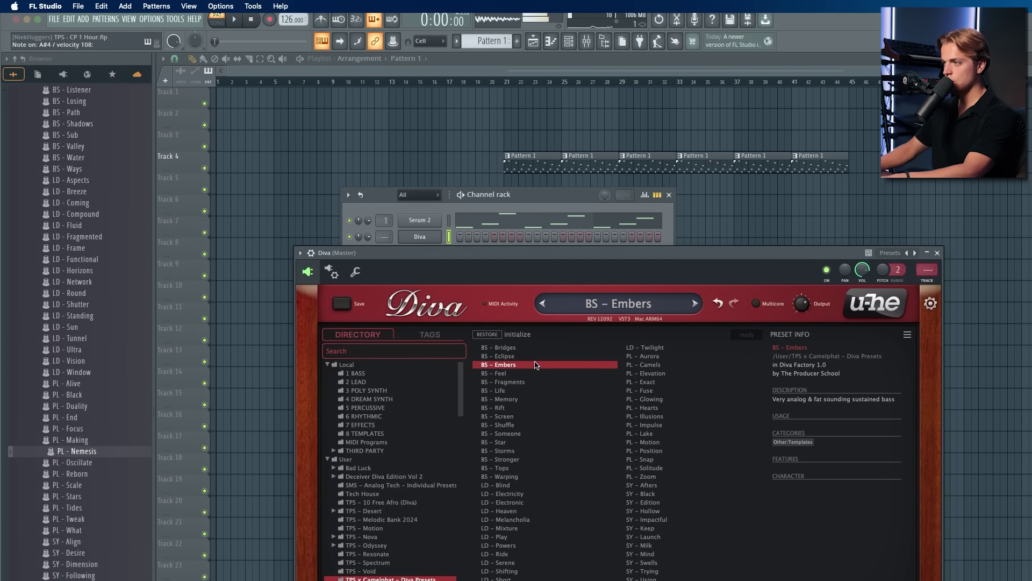
left_click(533, 357)
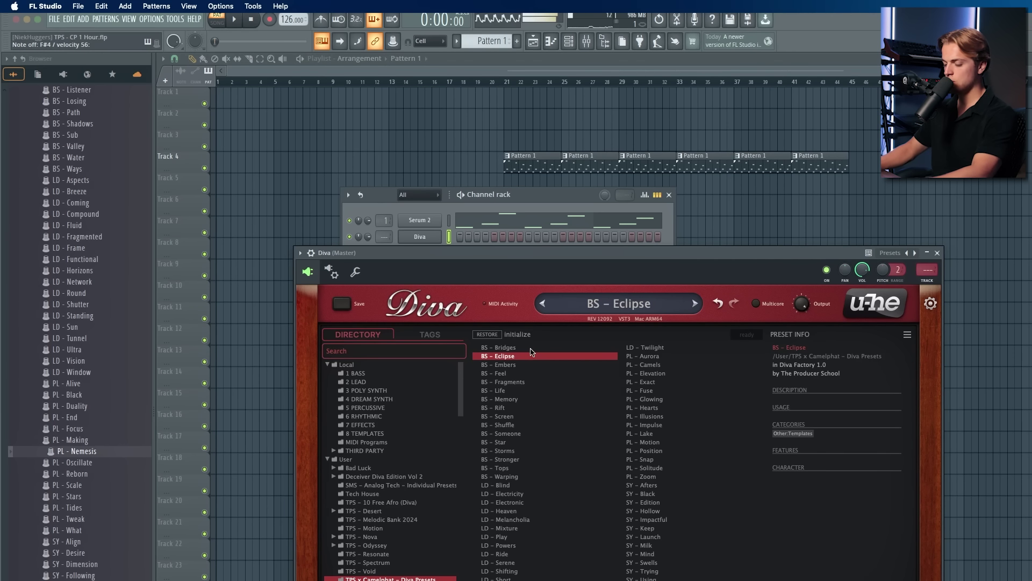
Step: Open the Diva channel's piano roll and close the Diva window
right_click(434, 235)
left_click(466, 236)
left_click(937, 253)
scroll(553, 260, "down", 3)
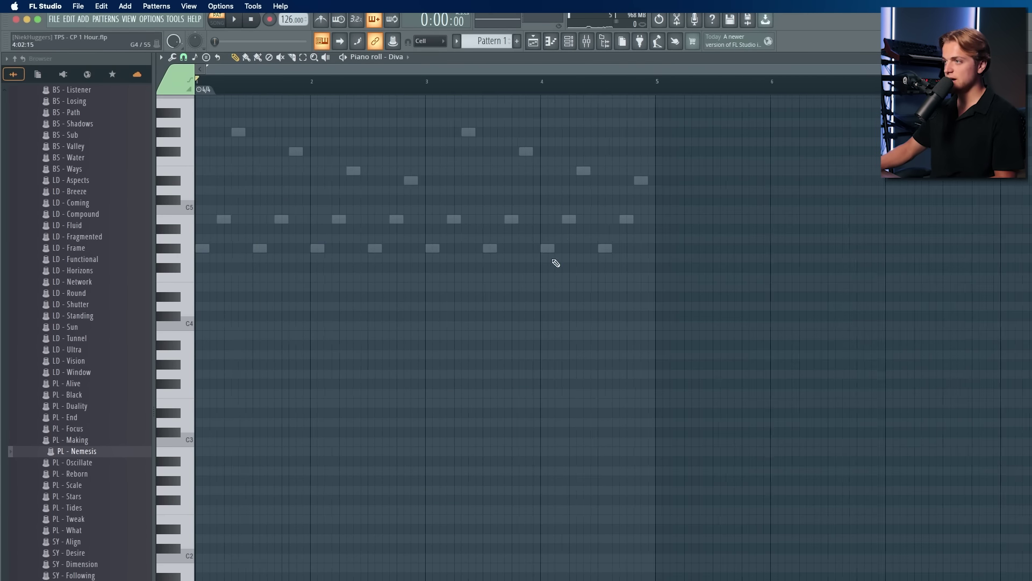
scroll(410, 319, "up", 1)
Step: Switch the piano roll to the Serum 2 channel and delete the time-signature marker at bar 1
left_click(558, 43)
left_click(544, 230)
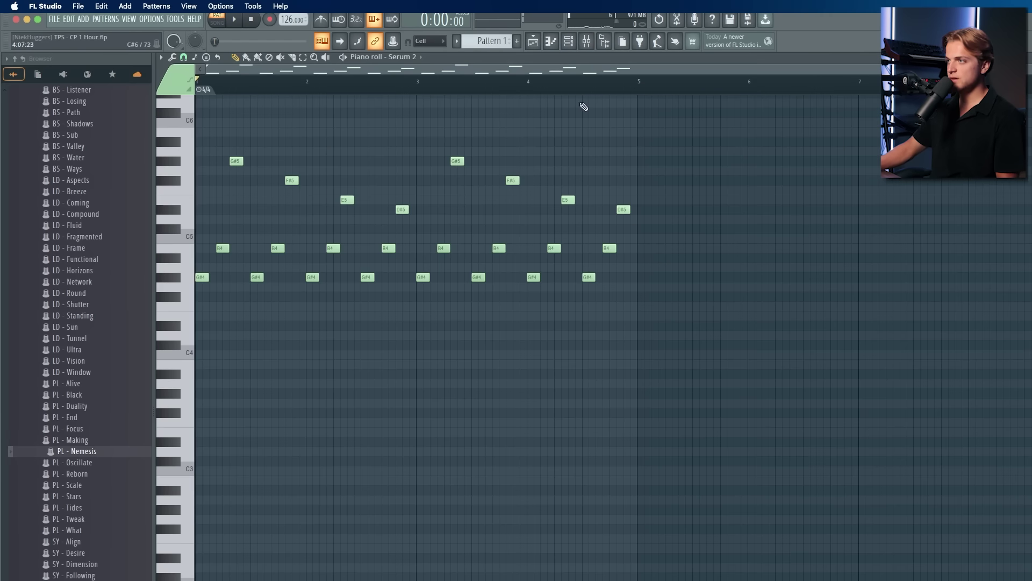
left_click(204, 90)
left_click(228, 121)
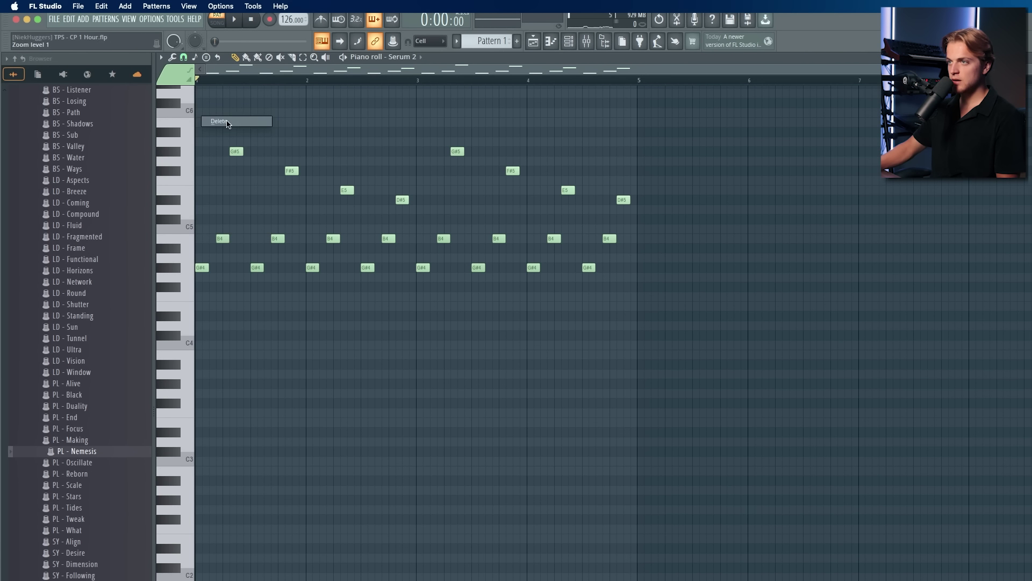
Step: Duplicate all Serum 2 notes into bars 5–8 and line up two eight-bar Pattern 1 clips on Track 4 from bar 21
key("super+a")
key("super+b")
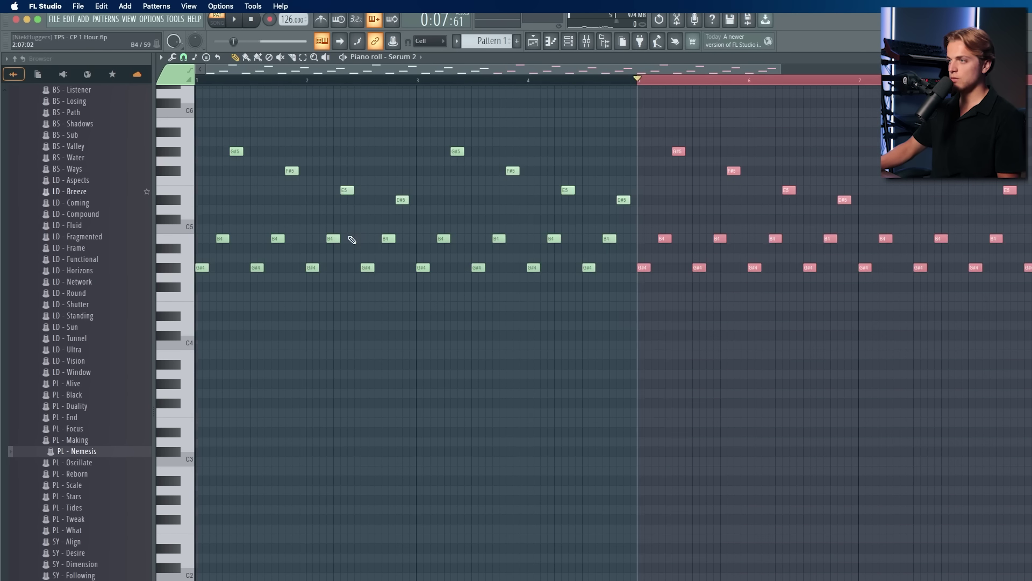
key("super+a")
left_click(533, 42)
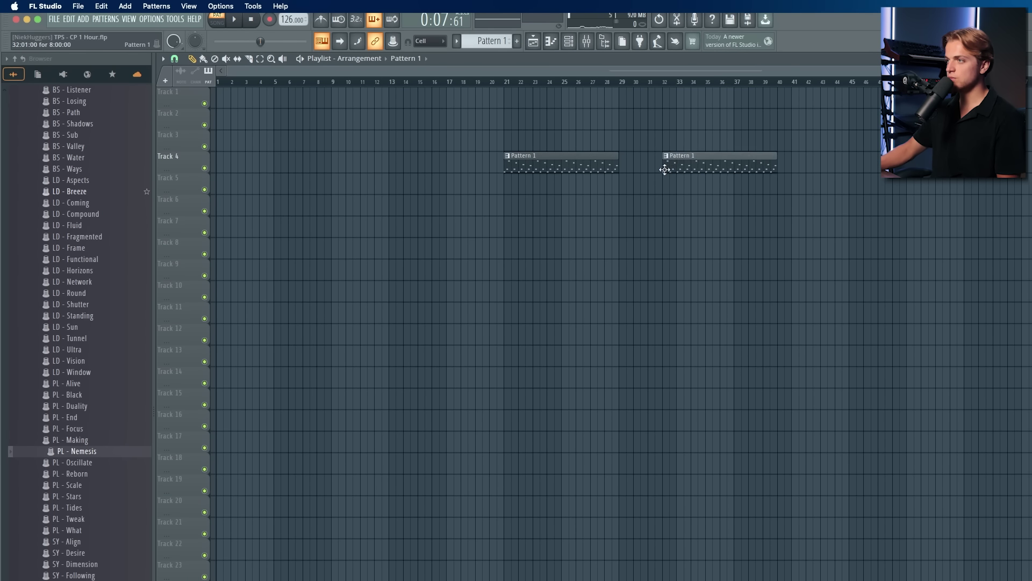
Step: Draw a four-bar G#4 note starting at bar 1 in the Diva channel's piano roll
left_click(578, 40)
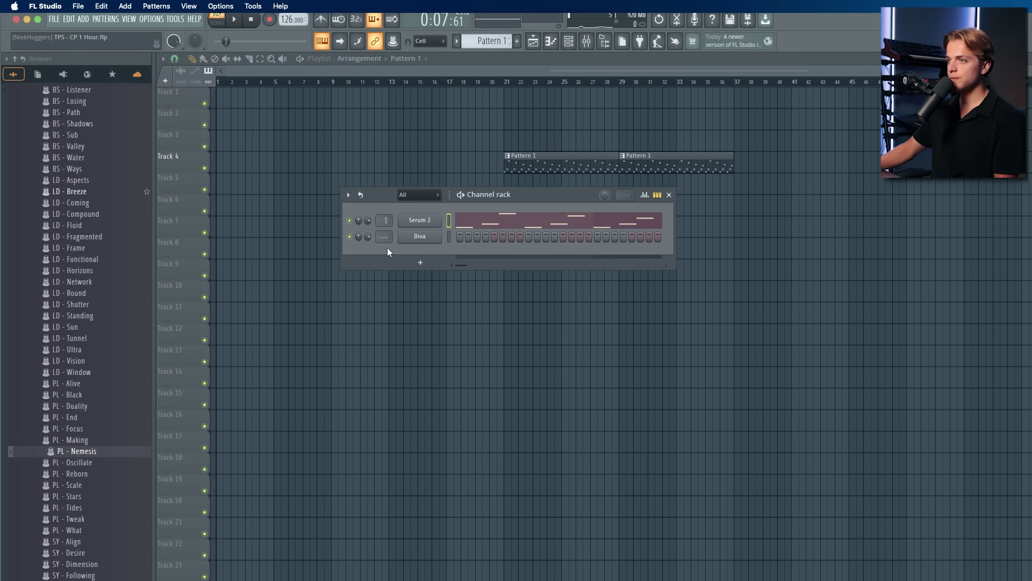
right_click(409, 236)
left_click(468, 235)
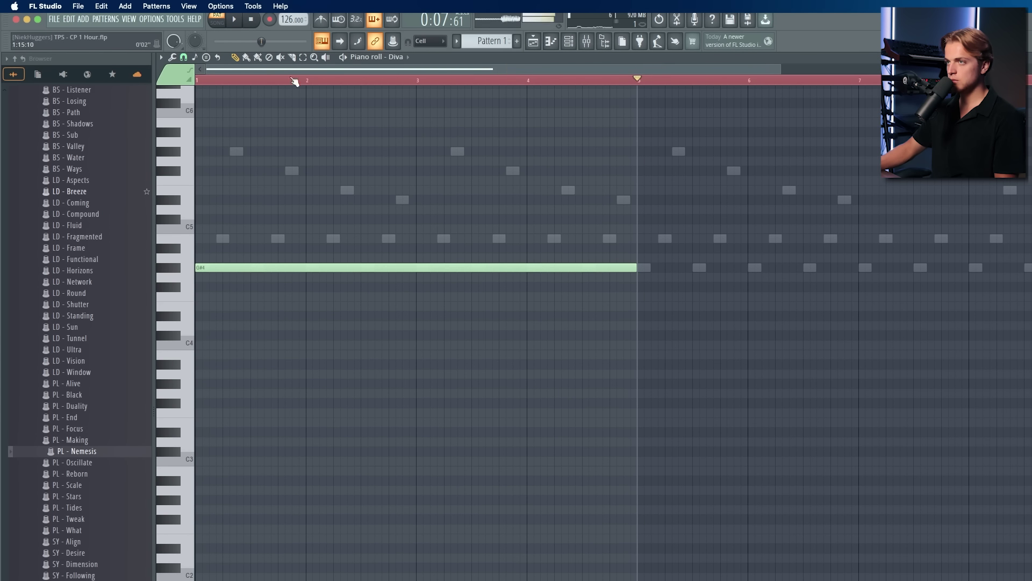
scroll(284, 187, "down", 1, "ctrl")
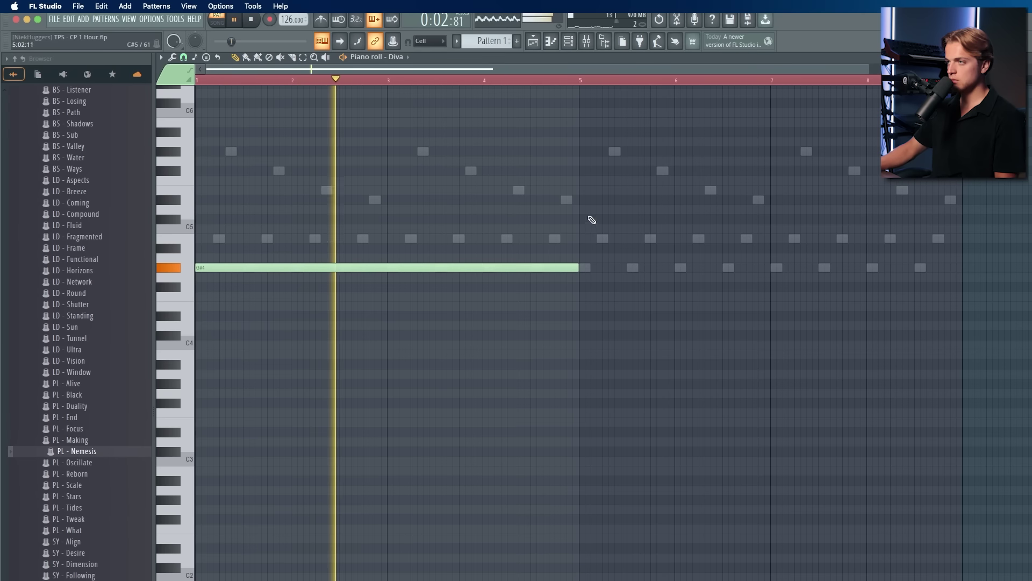
Step: Try a four-bar D#5 note at bar 5 in the Diva part, listen to it, and delete it
left_click(585, 203)
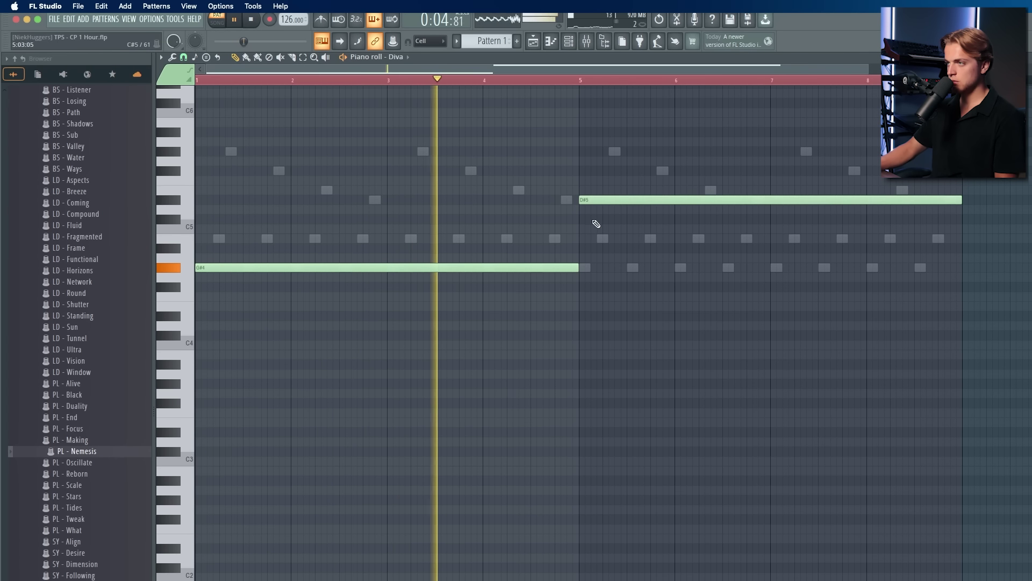
key("ctrl+a")
key("ctrl+d")
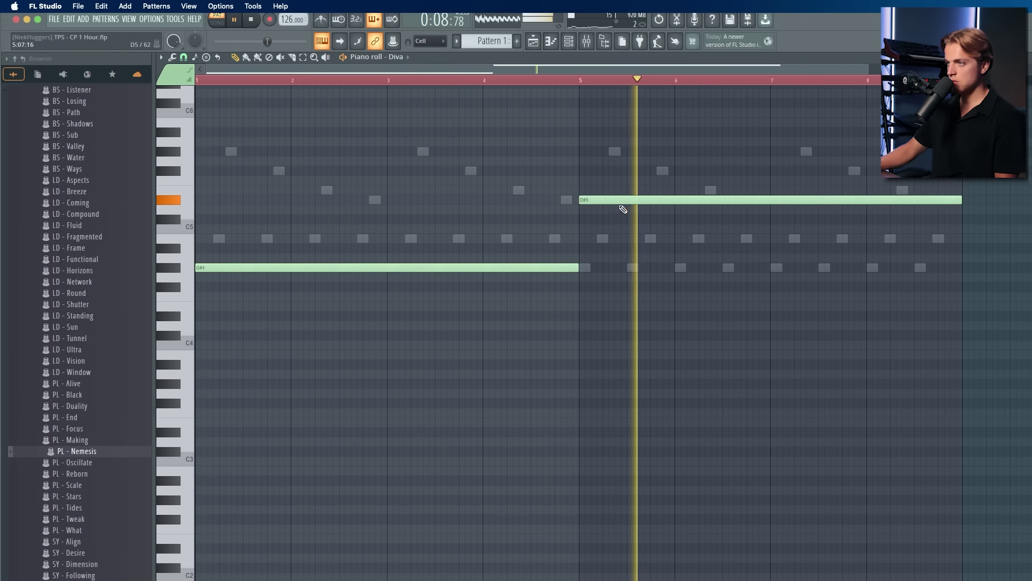
key("space")
scroll(588, 238, "up", 2)
right_click(588, 238)
right_click(597, 199)
Step: Draw a two-bar E4 note at bar 5 and a two-bar F#4 note at bar 7 while the pattern plays
key("space")
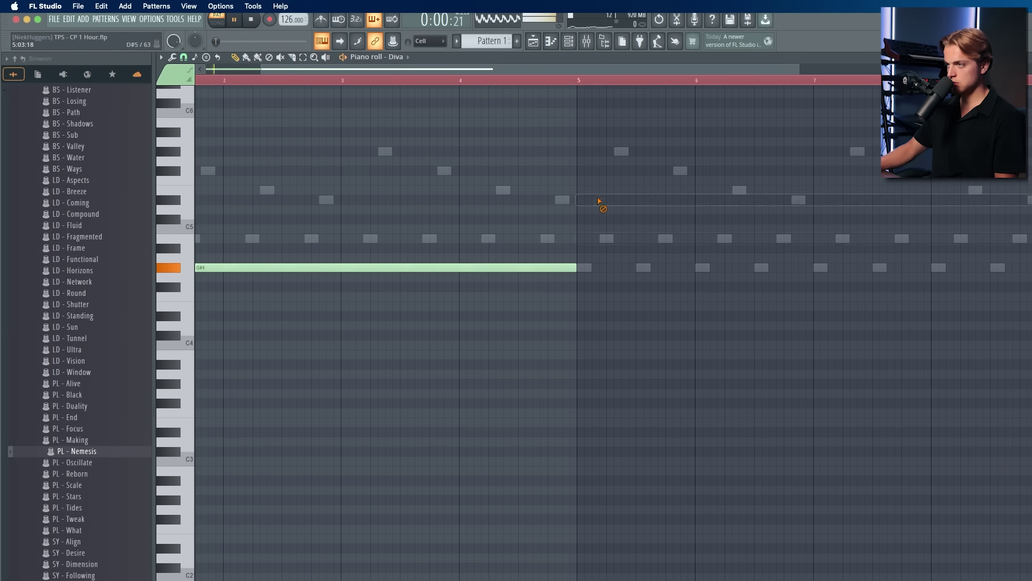
left_click(590, 307)
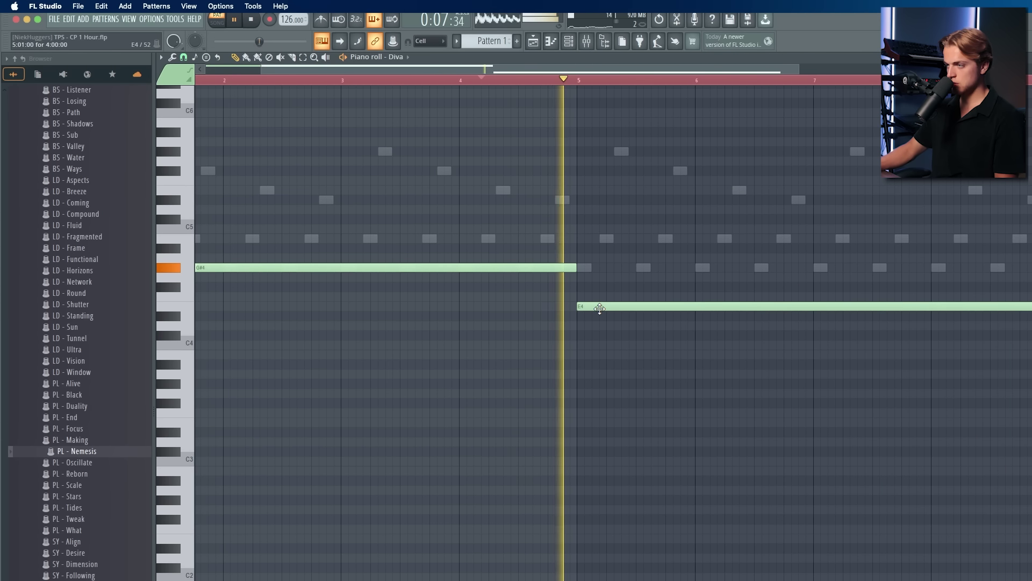
scroll(600, 308, "down", 2)
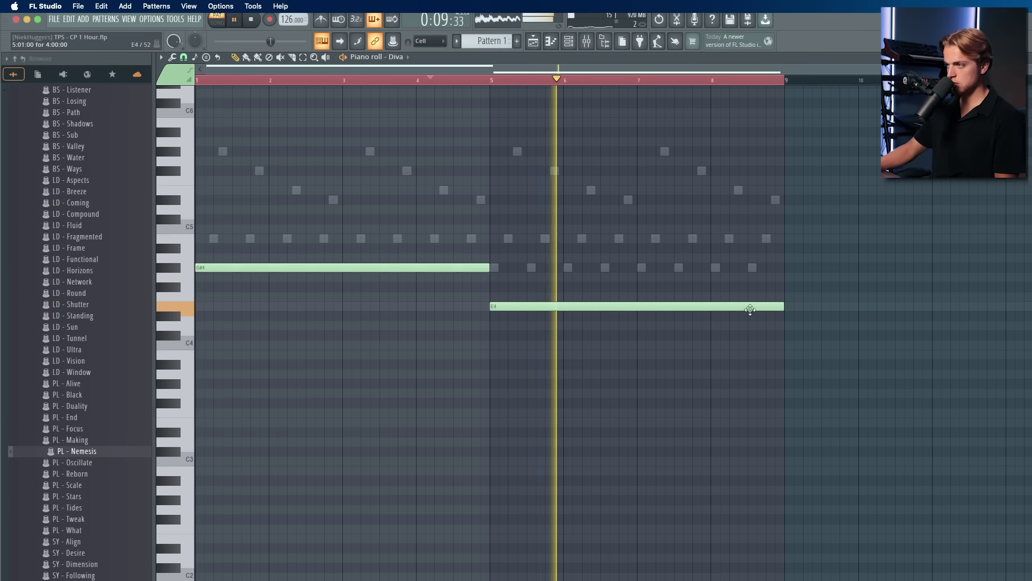
left_click_drag(768, 306, 638, 304)
left_click(643, 286)
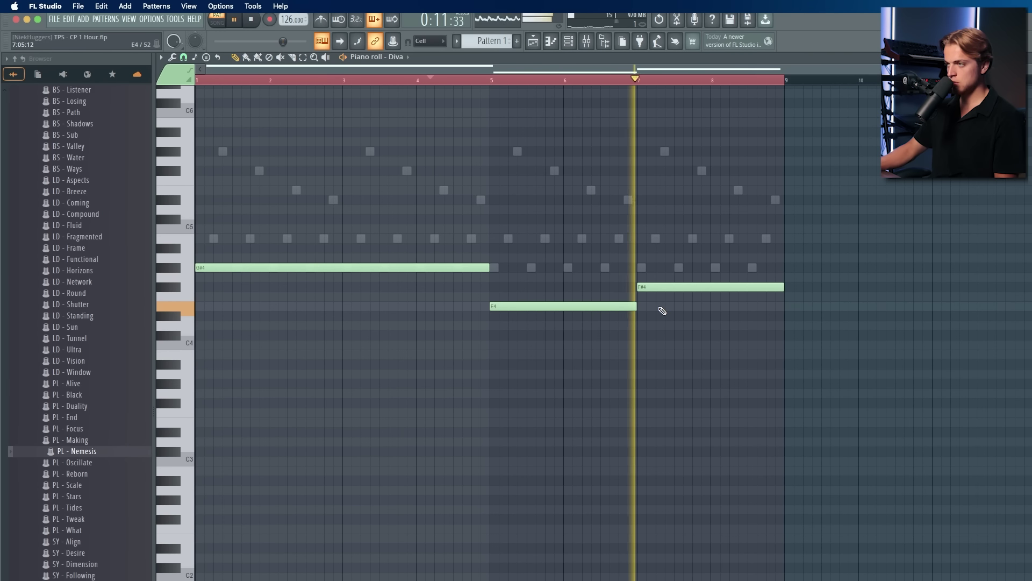
Step: Delete and redraw the two-bar F#4 note at bar 7, and play the bassline back
right_click(642, 289)
key("space")
left_click(640, 286)
key("space")
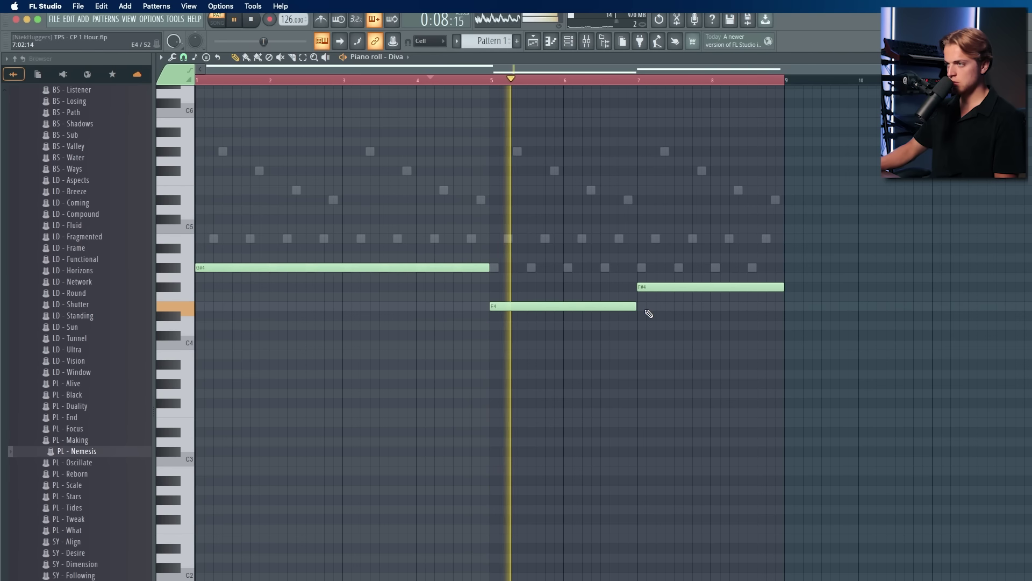
Step: Shorten the end of the F#4 note at bar 7 by one beat
scroll(653, 307, "up", 1)
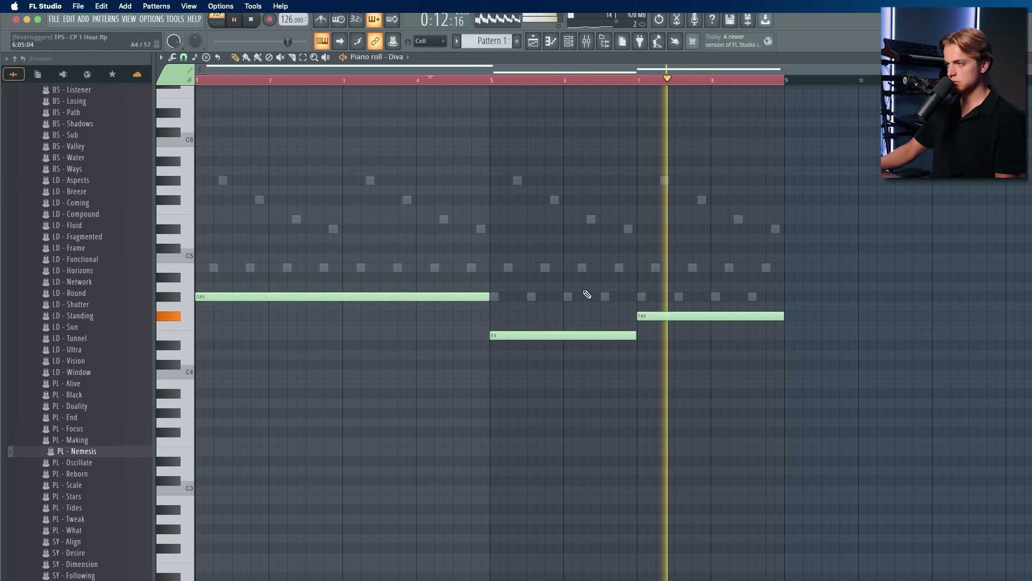
left_click_drag(783, 315, 765, 315)
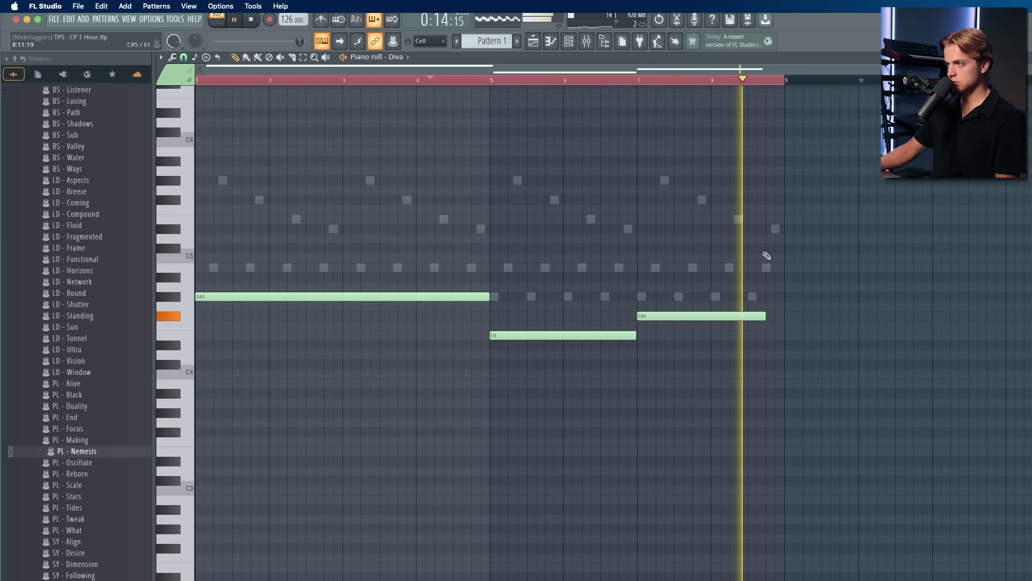
Step: Draw a half-bar C#5 note at the end of bar 8 and shorten the F#4 note to end where it starts
left_click(781, 249)
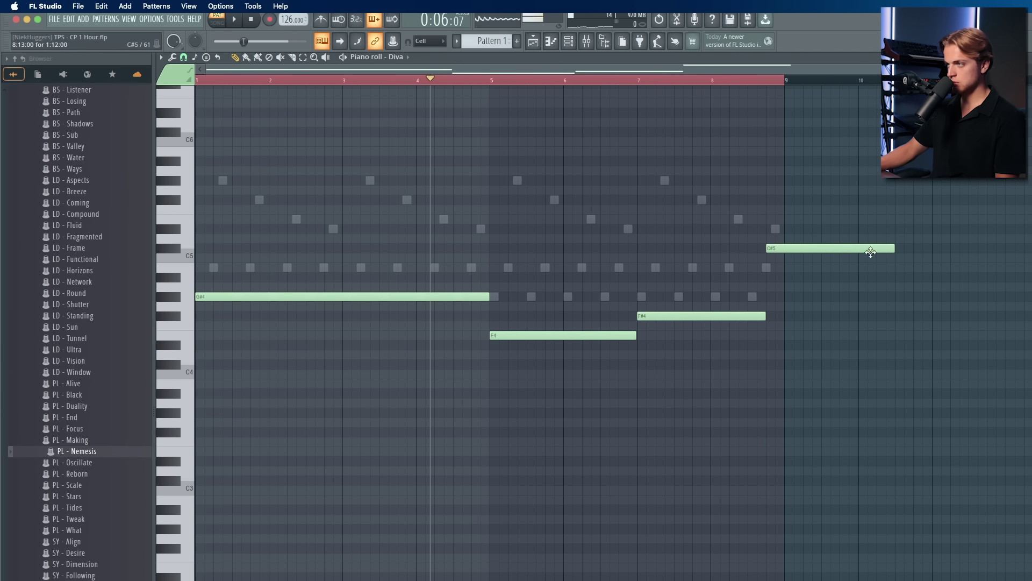
left_click_drag(892, 248, 783, 251)
right_click(773, 249)
left_click(751, 249)
left_click(761, 256)
right_click(772, 259)
scroll(756, 334, "up", 4, "ctrl")
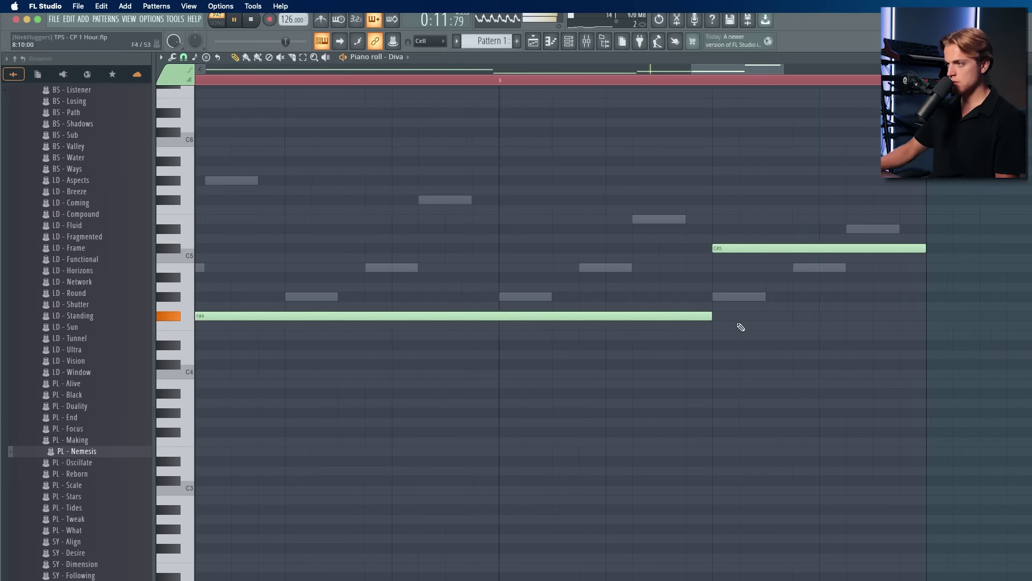
scroll(715, 318, "down", 5, "ctrl")
scroll(726, 317, "up", 5, "ctrl")
scroll(739, 314, "down", 4, "ctrl")
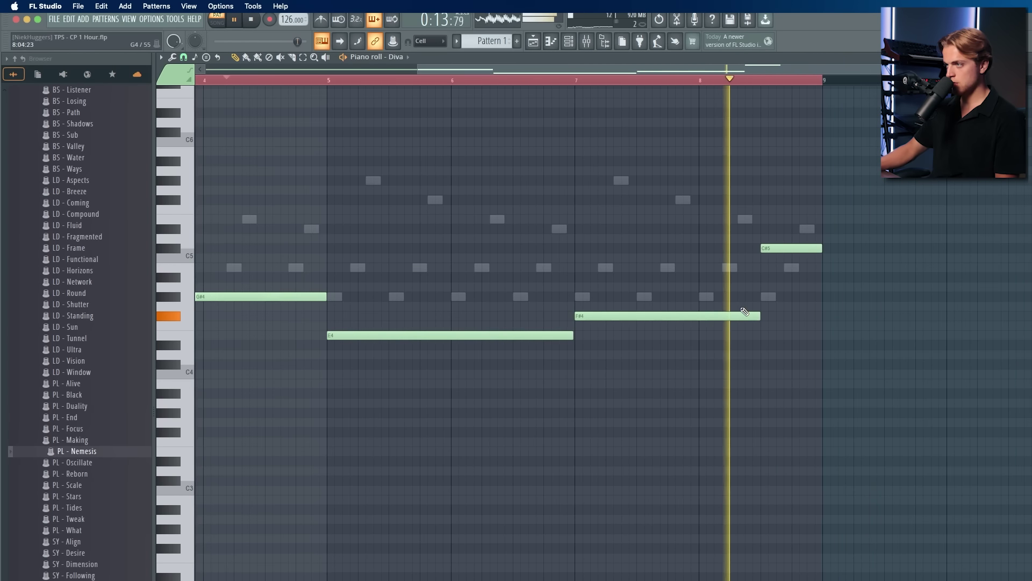
scroll(744, 312, "down", 2, "ctrl")
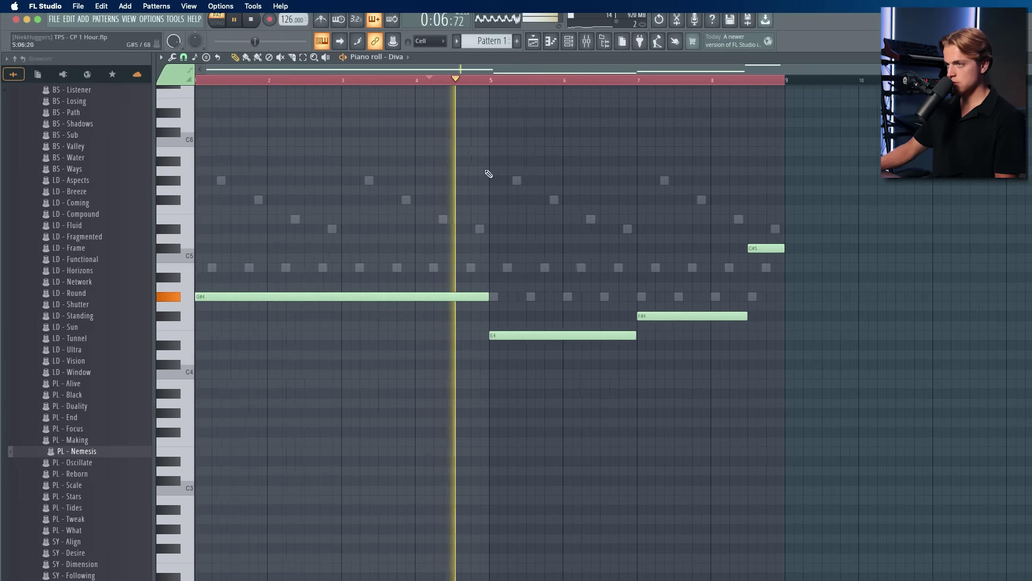
Step: Add a half-bar C#5 note at the end of bar 4 and trim the G#4 note to end where it starts
key("space")
left_click(309, 81)
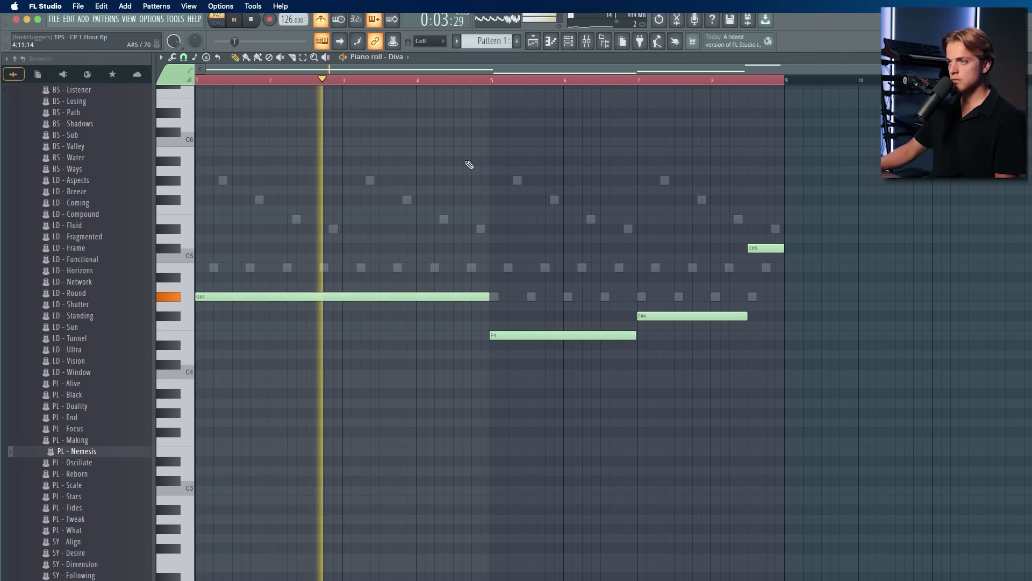
left_click(455, 248)
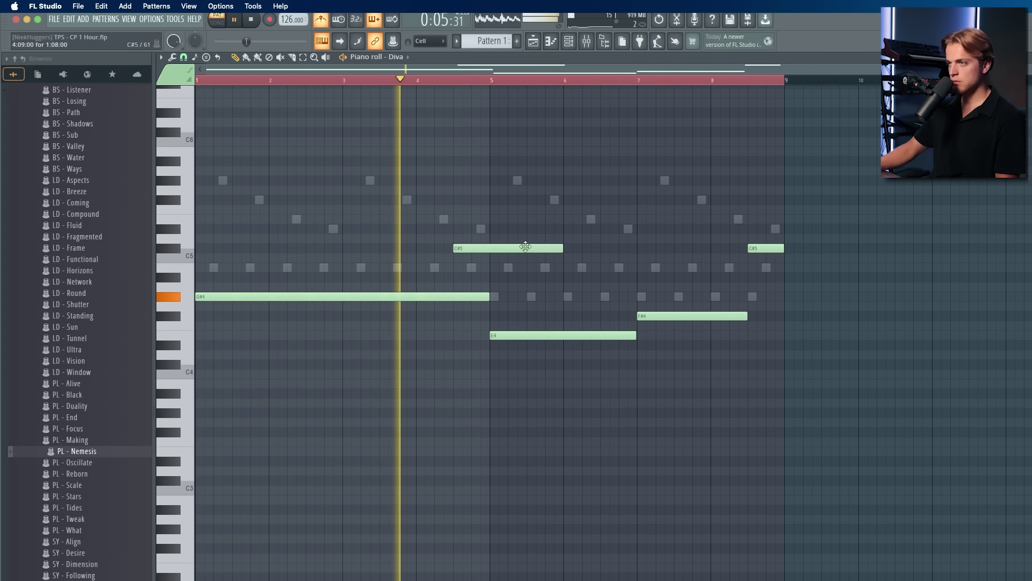
left_click_drag(562, 247, 453, 298)
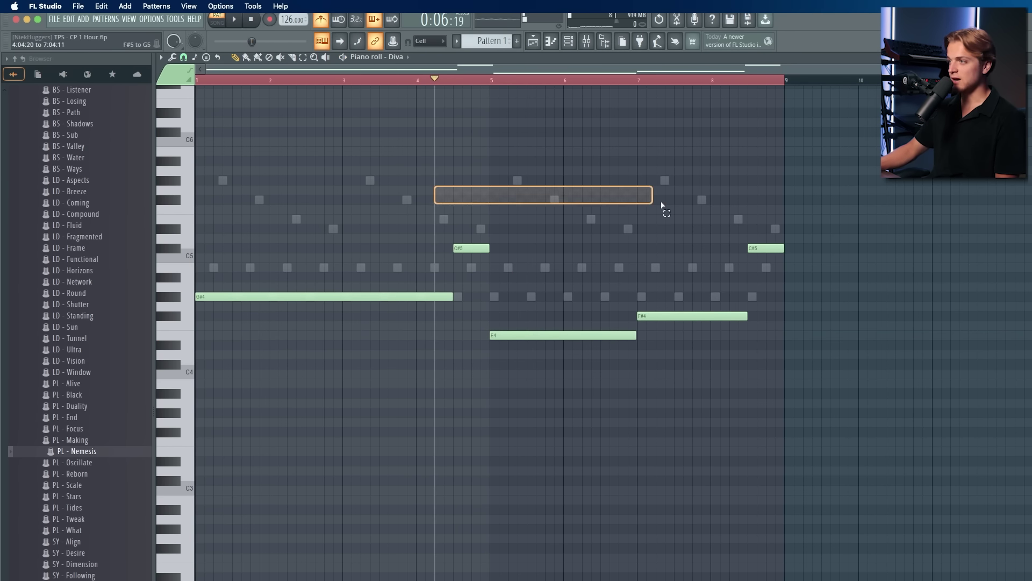
Step: Shorten the C#5 note in bar 4 by half a beat and extend the E4 note's start back to meet it
left_click_drag(662, 205, 455, 216)
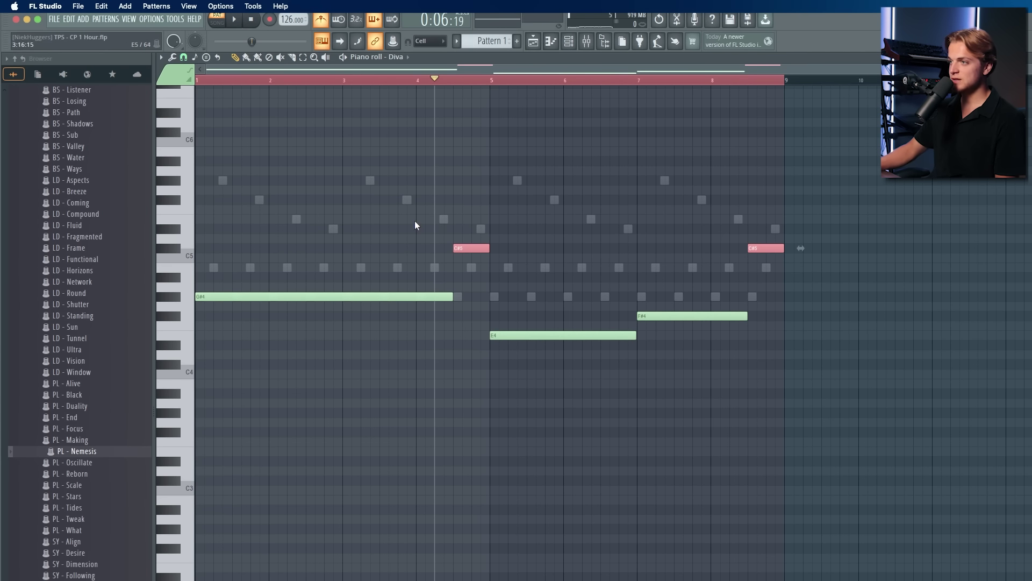
key("ctrl+a")
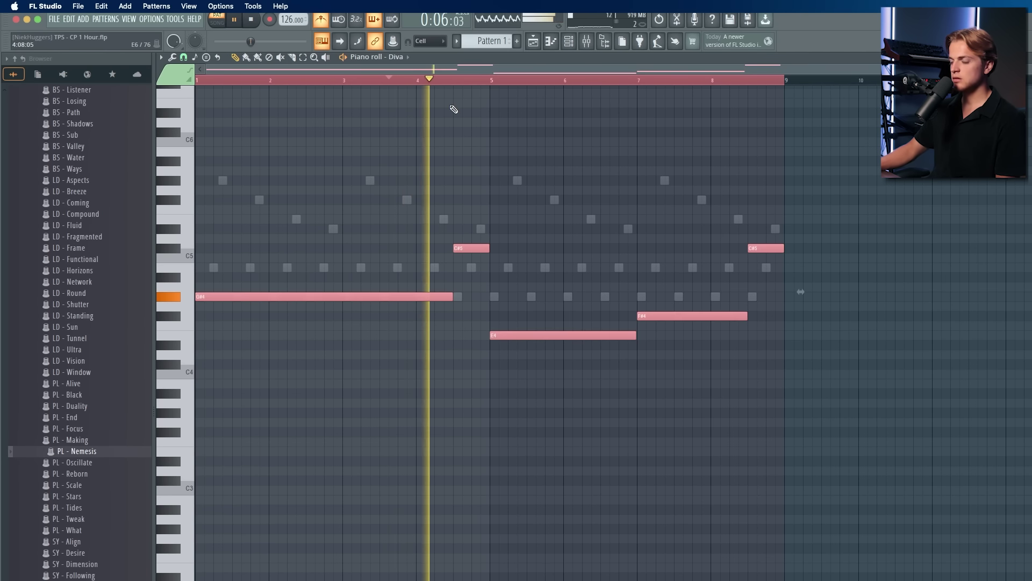
key("space")
key("space")
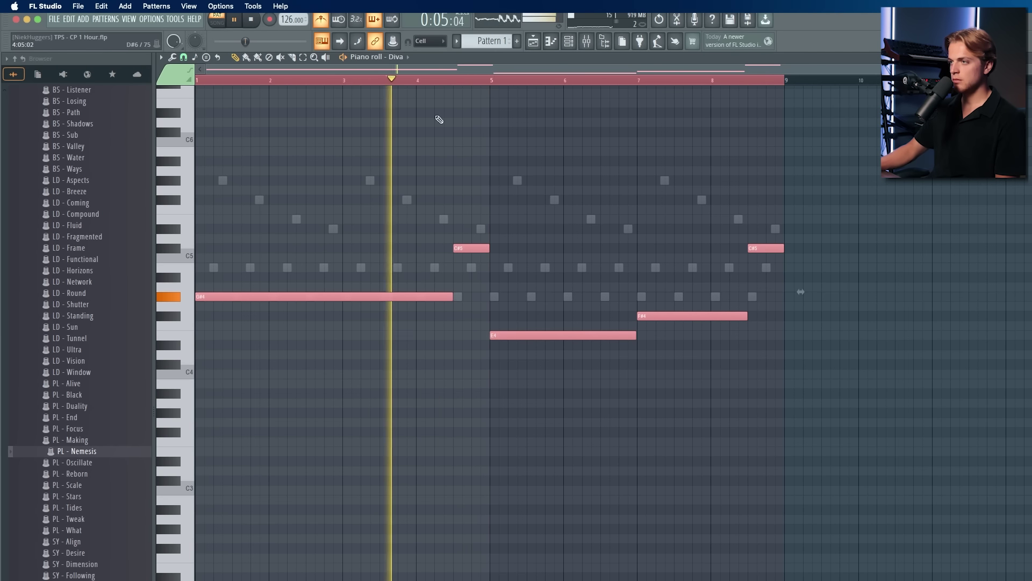
key("ctrl+d")
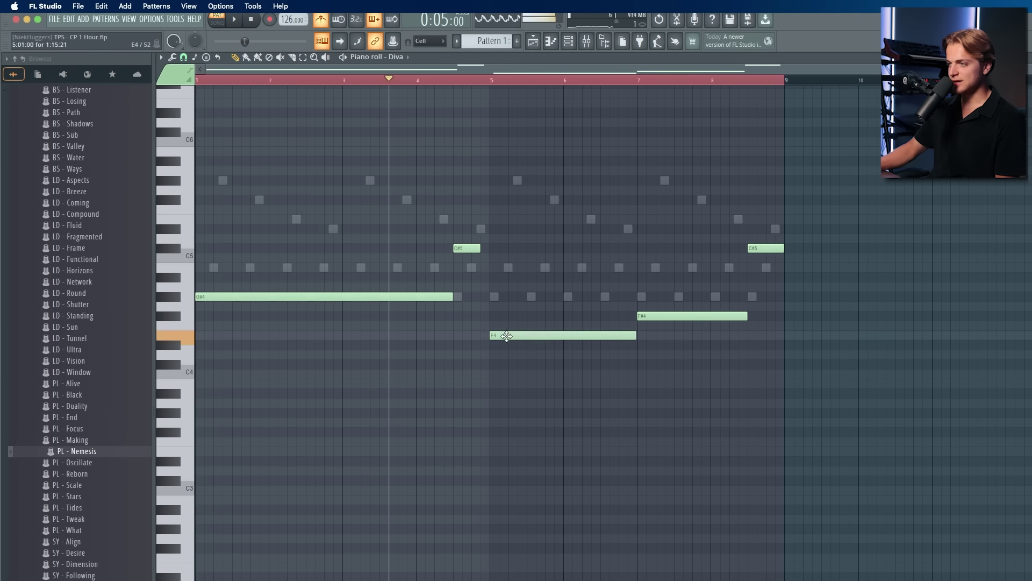
key("space")
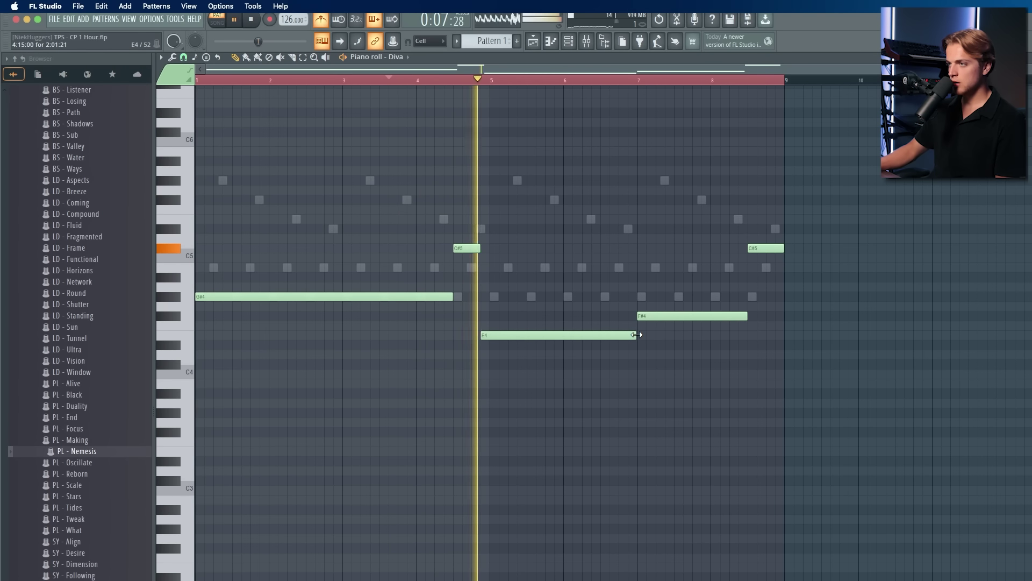
Step: Trim half a beat off the E4 note's end and start the F#4 note there, keeping it running up to the last C#5
left_click_drag(647, 318, 625, 337)
right_click(635, 336)
key("super+z")
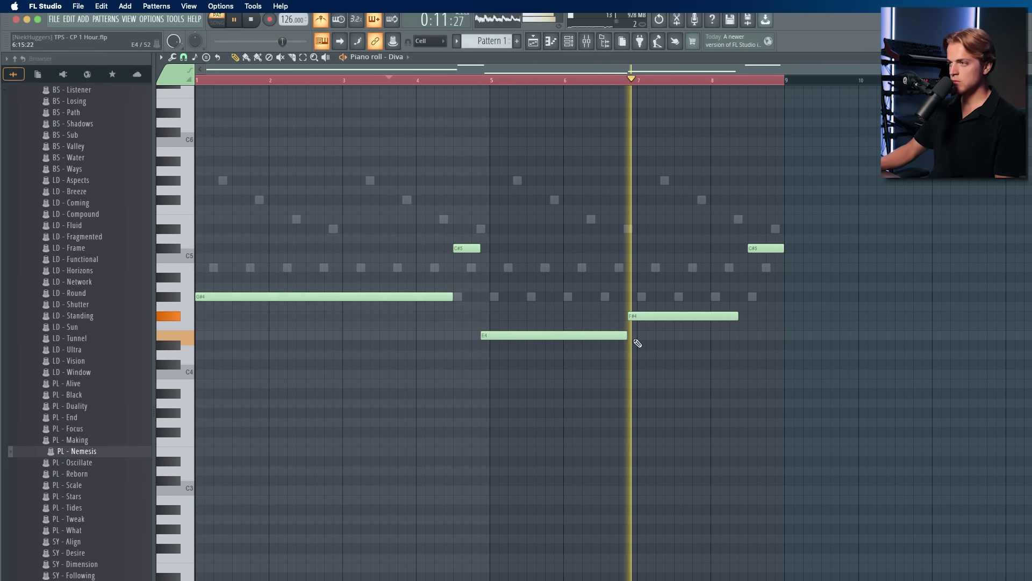
left_click_drag(737, 318, 746, 319)
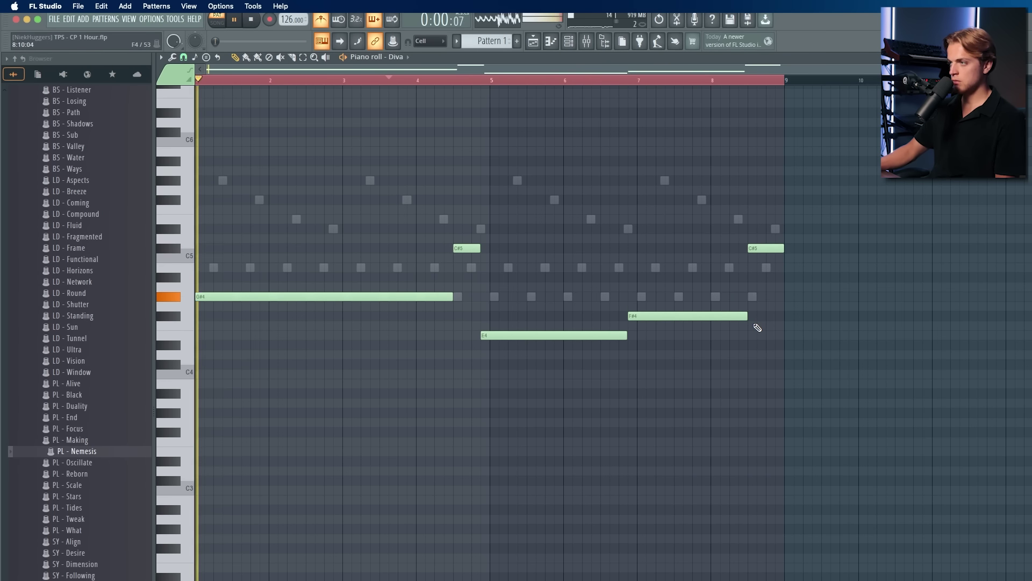
Step: Check the arrangement and channel rack, reopen the Diva part, and listen to the bassline with the pluck
left_click(550, 43)
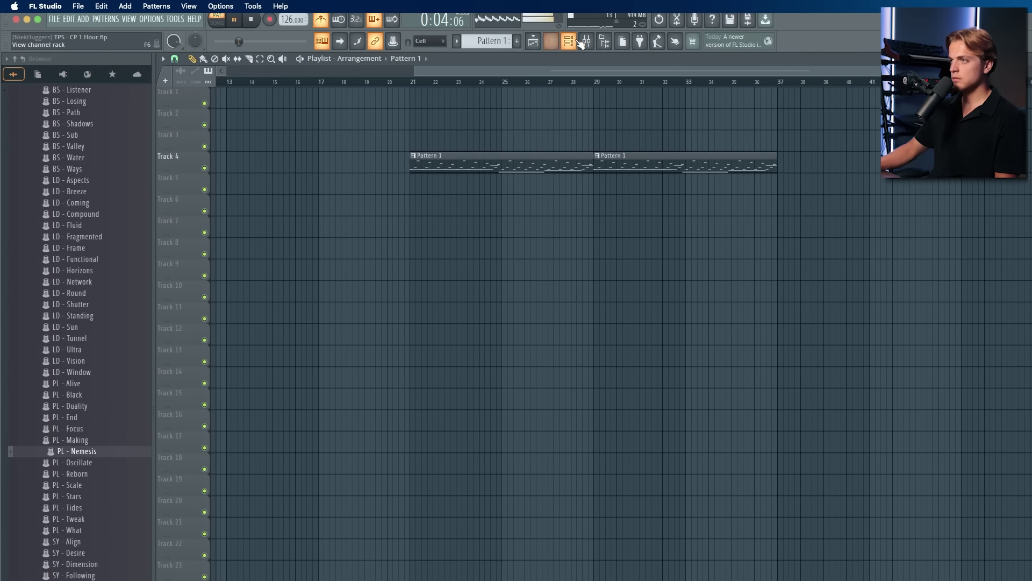
left_click(573, 43)
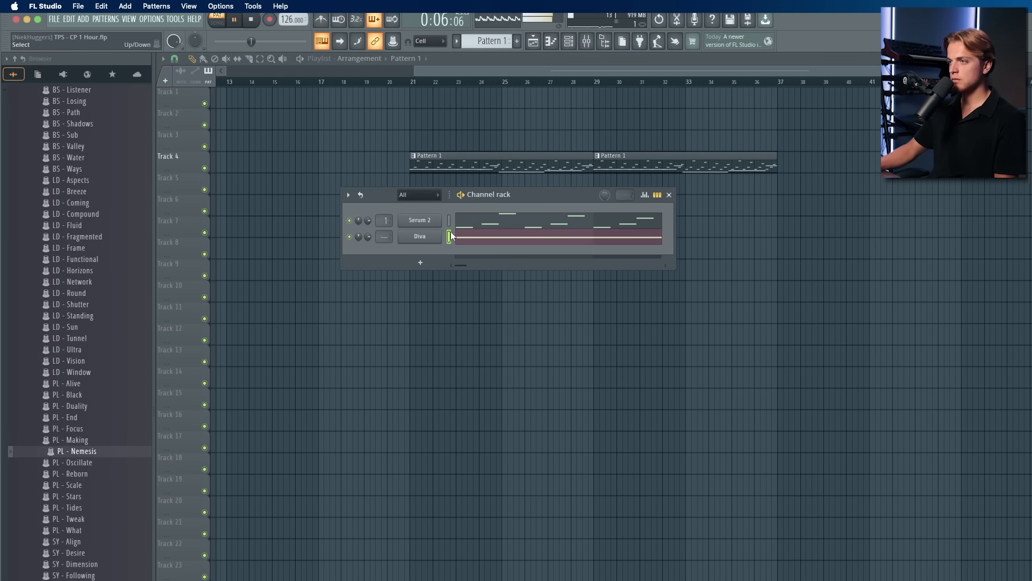
left_click(473, 242)
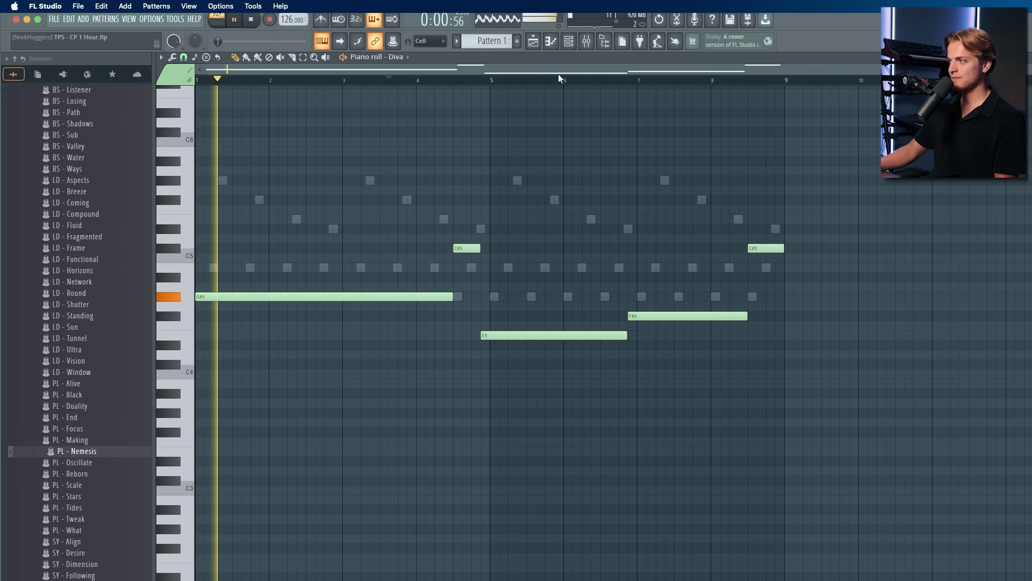
key("space")
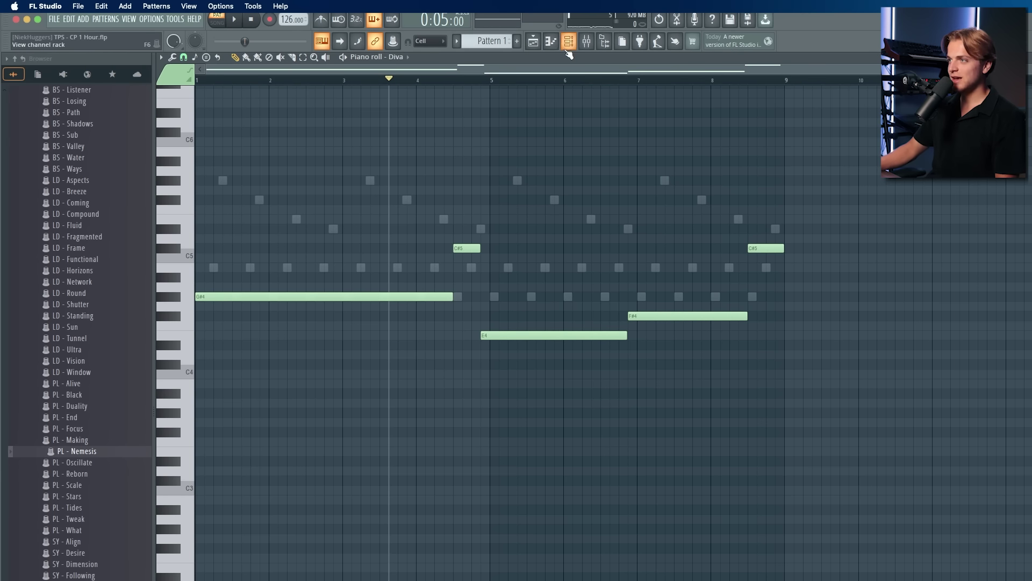
Step: Open the first Pattern 1 clip from the arrangement and switch from the Serum 2 notes to the Diva part
left_click(533, 48)
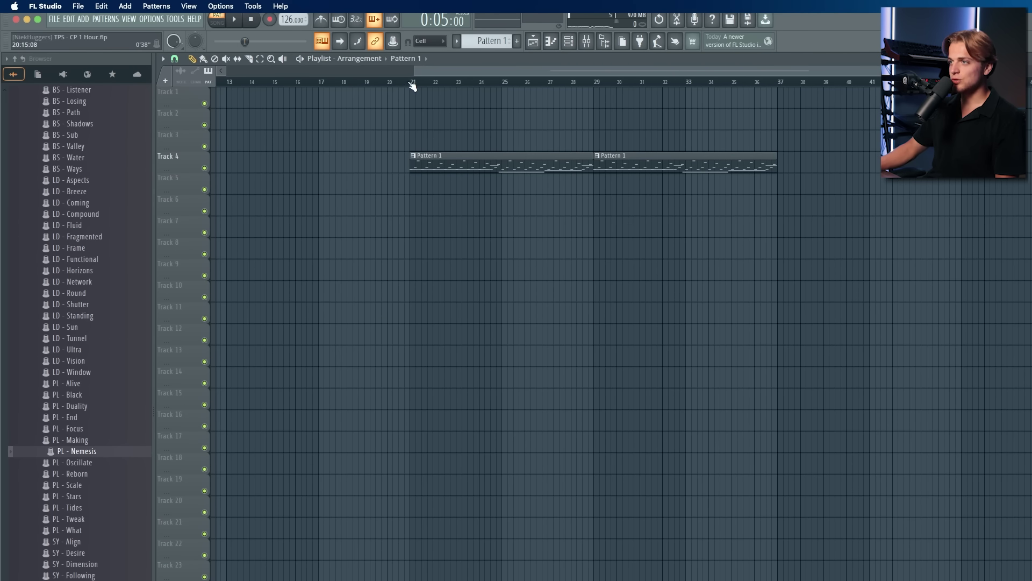
double_click(474, 160)
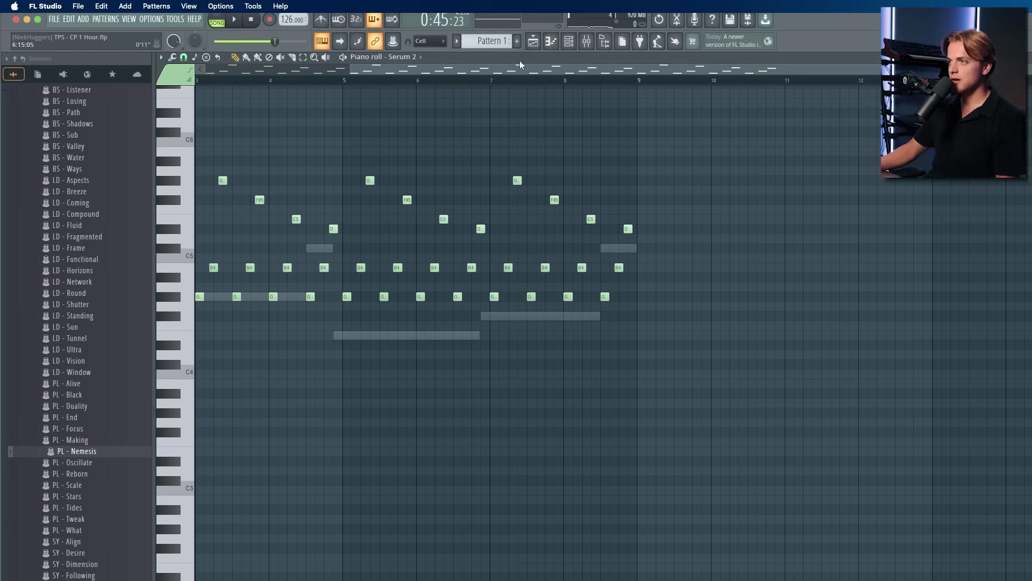
left_click(569, 46)
left_click(539, 238)
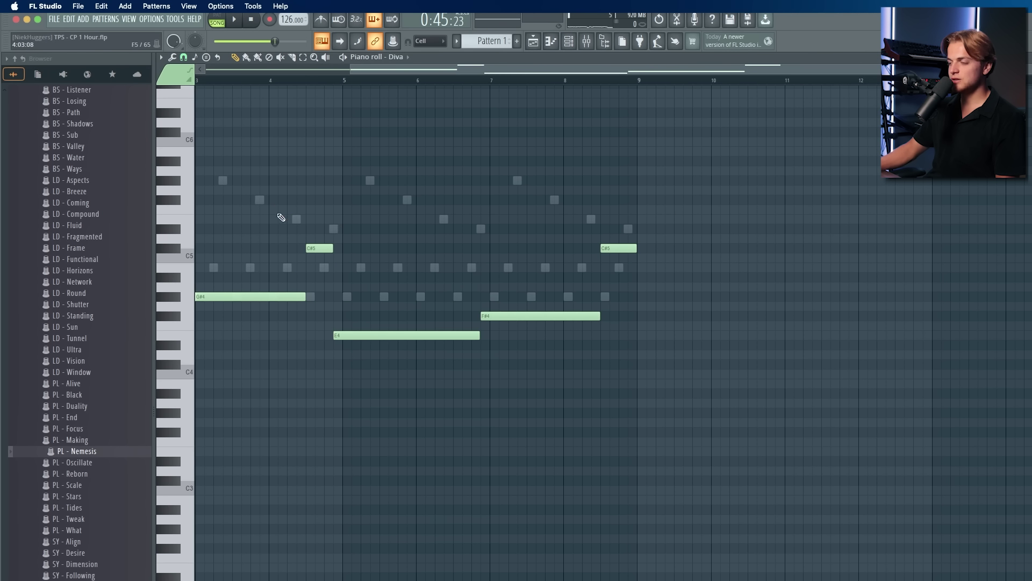
Step: Examine the timing of the C#5, E4 and F#4 bass notes against the pluck notes, selecting them in turn
left_click_drag(277, 206, 640, 271)
scroll(654, 267, "left", 5)
scroll(467, 327, "up", 5)
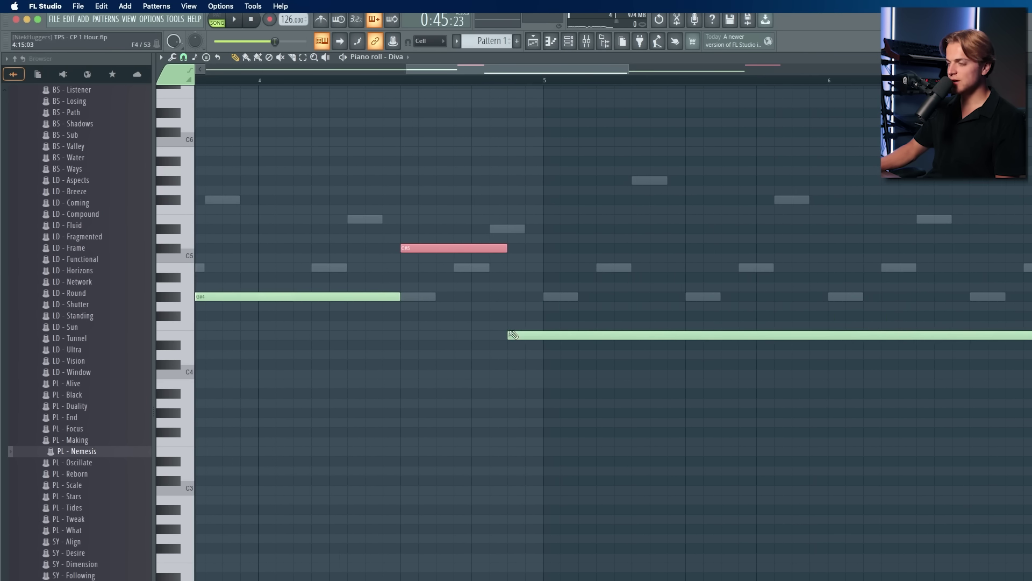
left_click(542, 303, "super")
scroll(525, 308, "down", 5)
left_click_drag(498, 283, 718, 340)
scroll(531, 323, "up", 5)
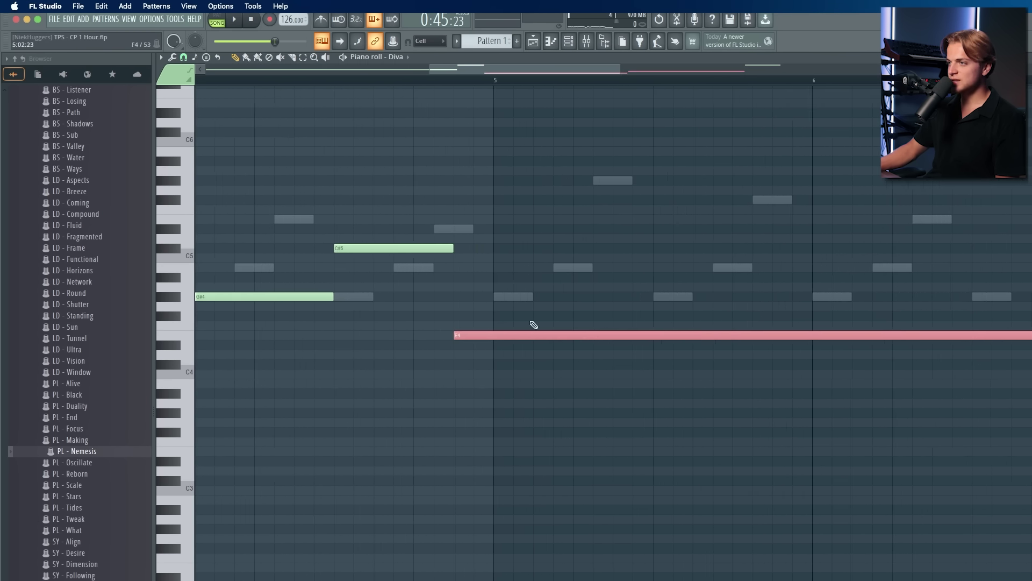
left_click(534, 325, "super")
scroll(479, 268, "down", 6)
left_click_drag(345, 219, 785, 295)
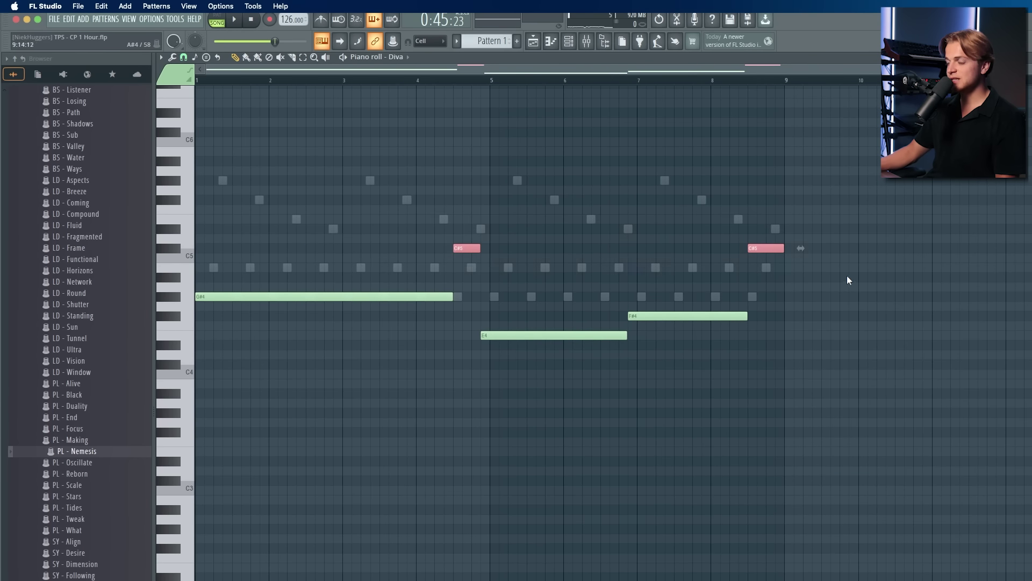
double_click(587, 84)
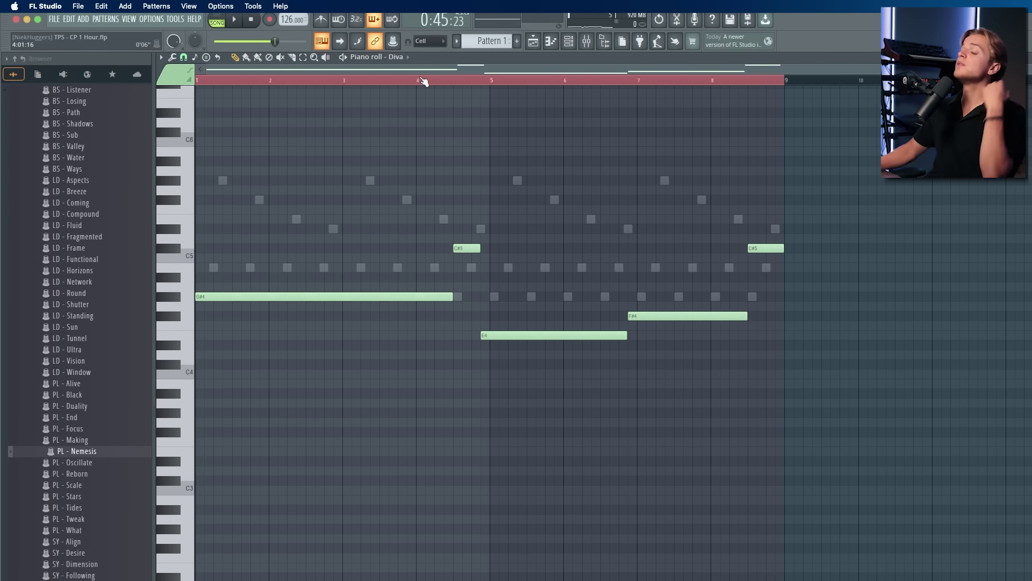
Step: Listen to the bassline in the arrangement and collapse the Serum 2 Presets folder of the CamelPhat MIDI files
left_click(566, 44)
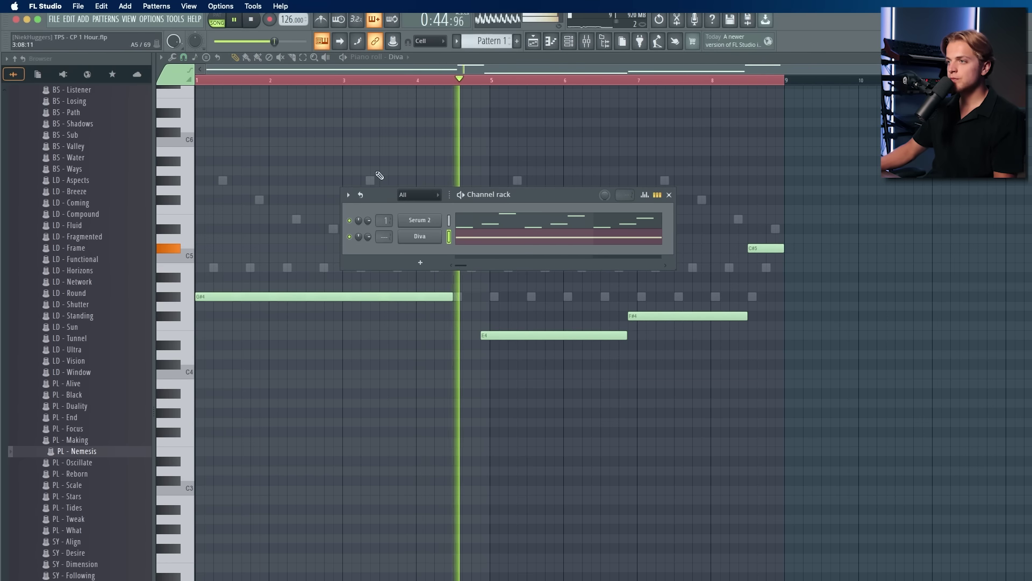
left_click(535, 41)
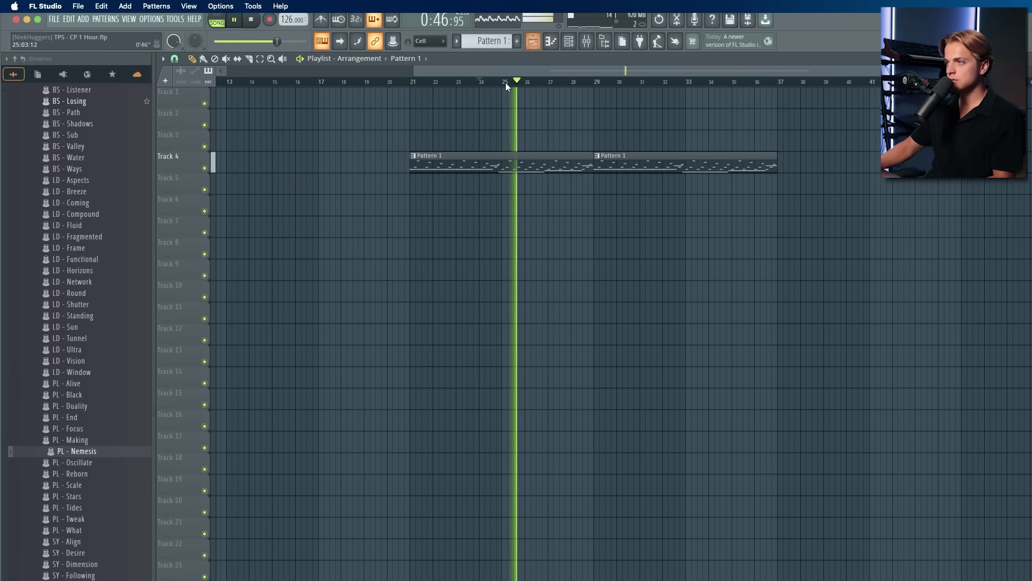
left_click(37, 79)
left_click(15, 75)
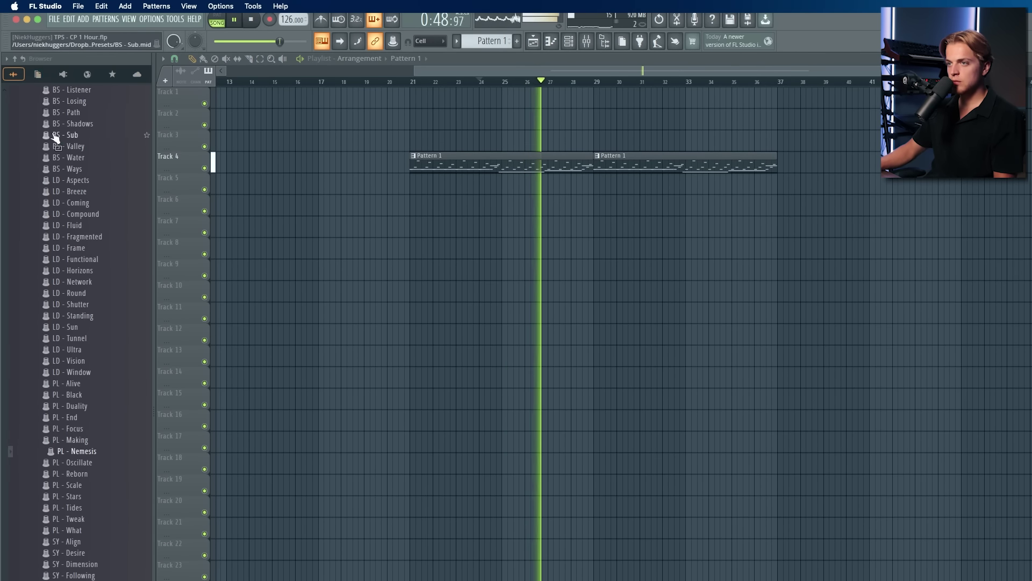
scroll(57, 137, "up", 20)
scroll(74, 186, "down", 12)
scroll(76, 192, "down", 14)
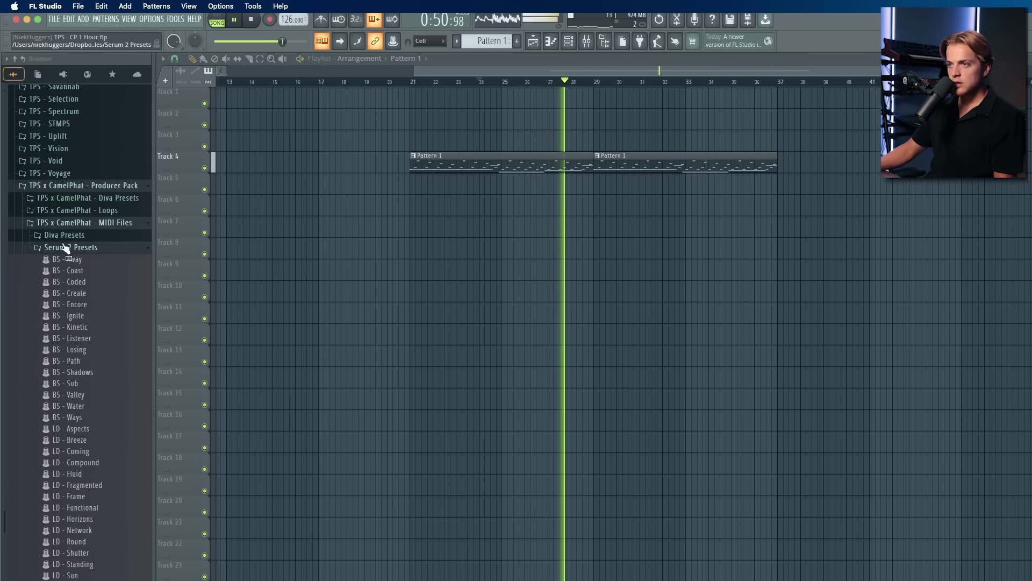
left_click(65, 247)
key("space")
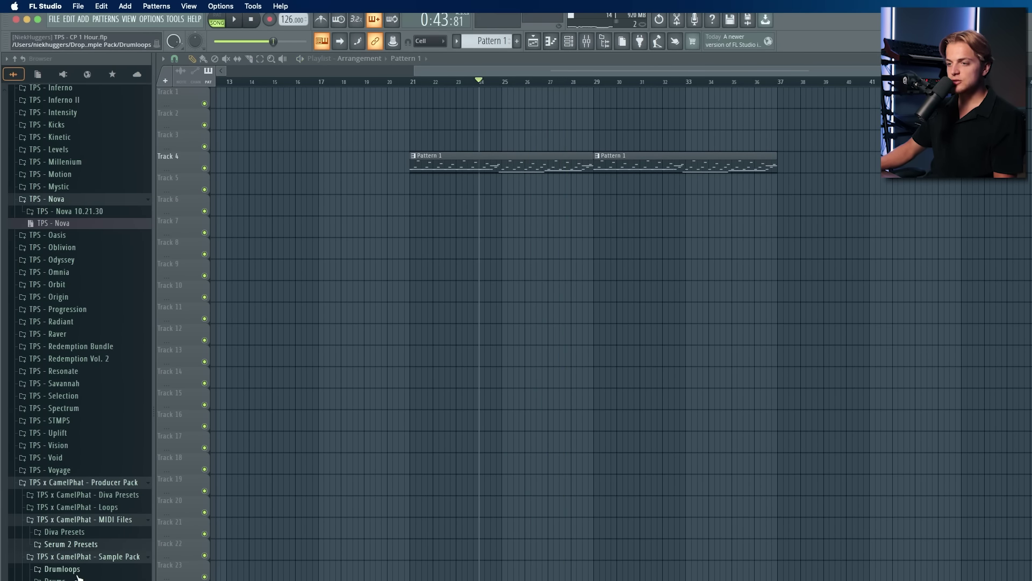
Step: Open the CamelPhat sample pack's Top Loops folder under Drumloops and place Top Loop 04 (124 BPM) on Track 7 at bar 21
left_click(74, 571)
scroll(75, 575, "down", 3)
scroll(75, 576, "down", 3)
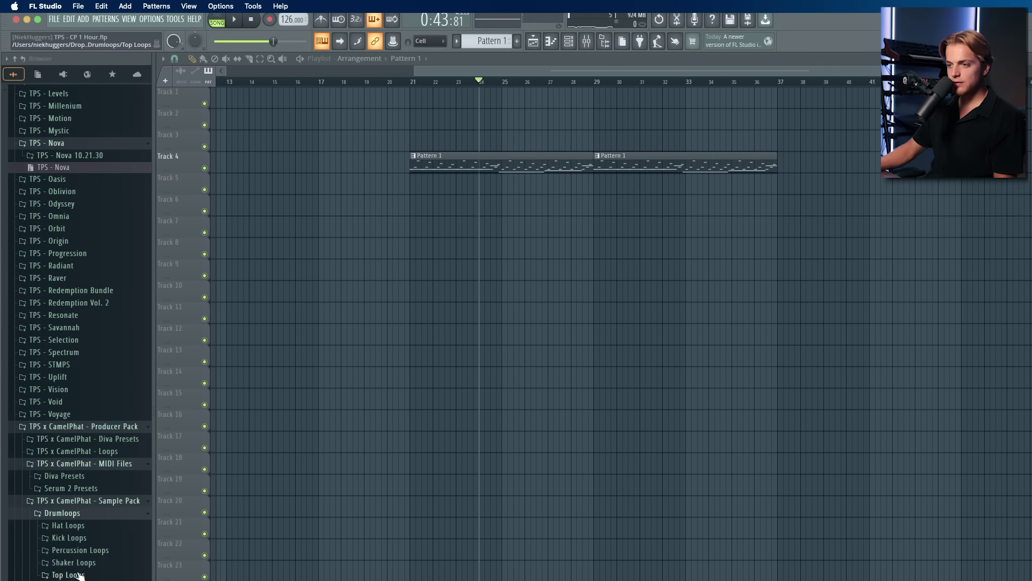
left_click(79, 575)
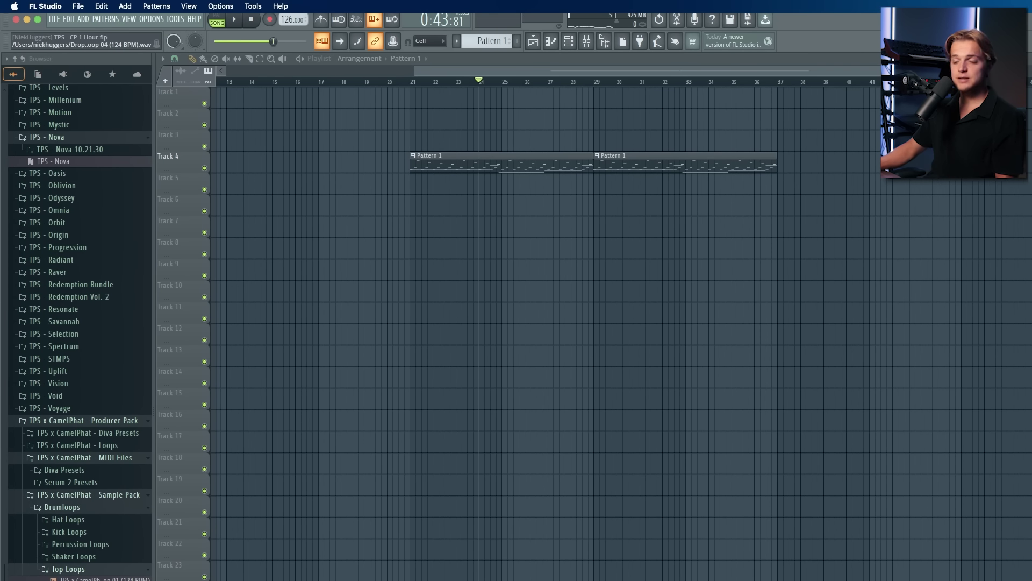
left_click(97, 580)
left_click_drag(97, 580, 411, 228)
Step: Fit the top loop to the project tempo using 124 BPM as its original tempo, and play the arrangement
left_click(413, 220)
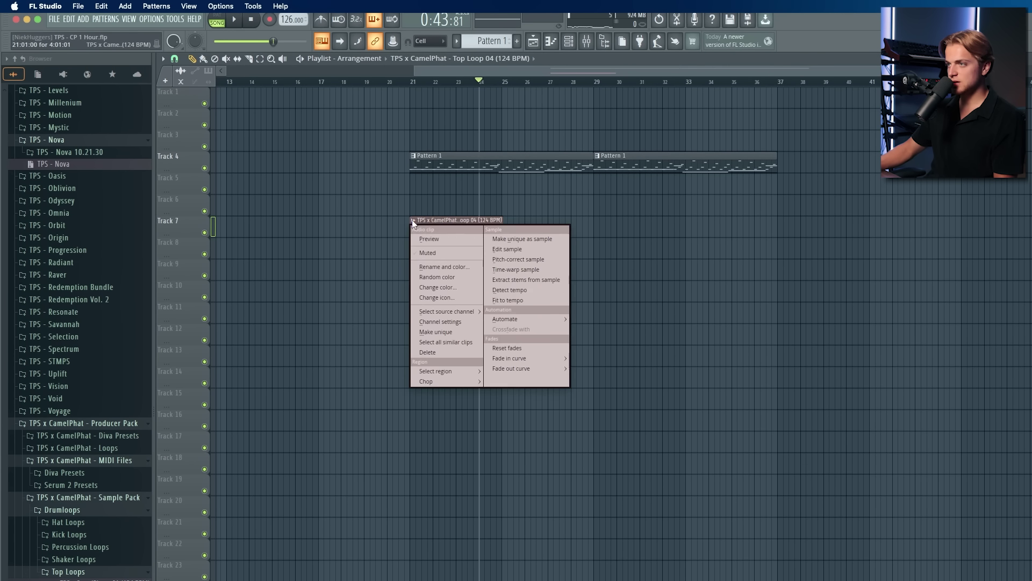
left_click(498, 301)
left_click(934, 475)
type("124")
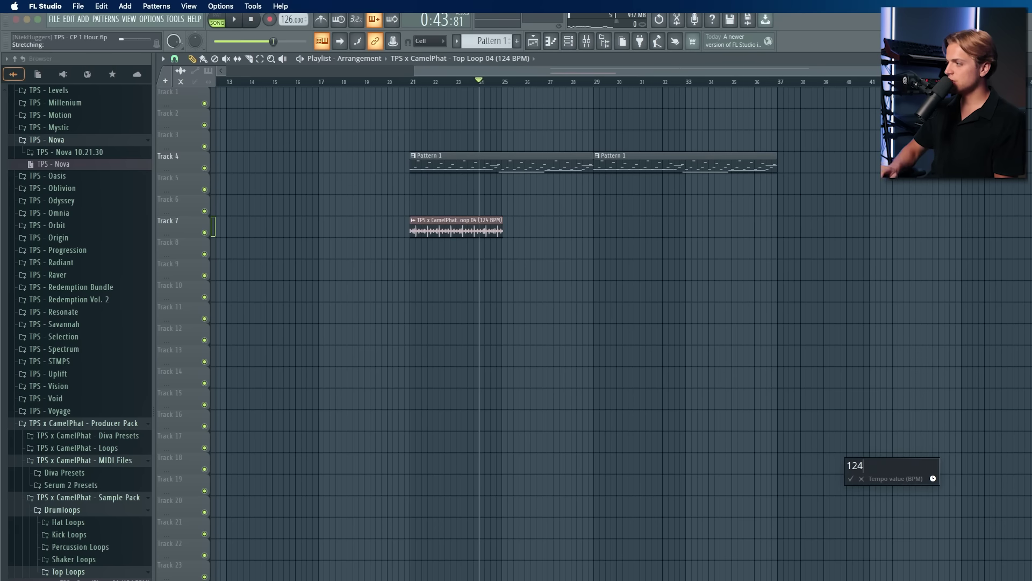
key("Return")
key("space")
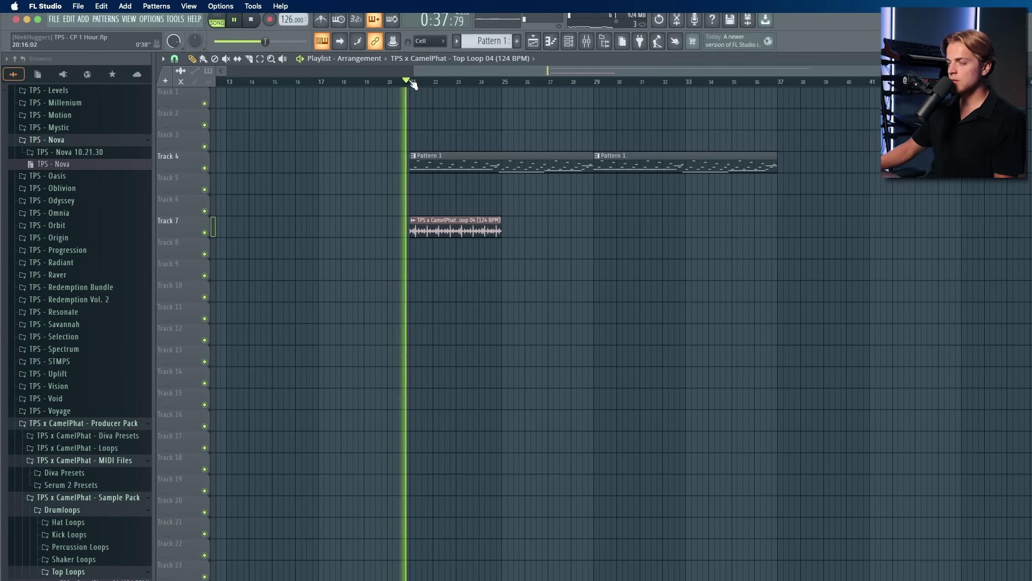
Step: Replace the top loop on Track 7 with Top Loop 07 and fit it to the project tempo using 124 BPM as its original tempo
left_click_drag(86, 580, 460, 227)
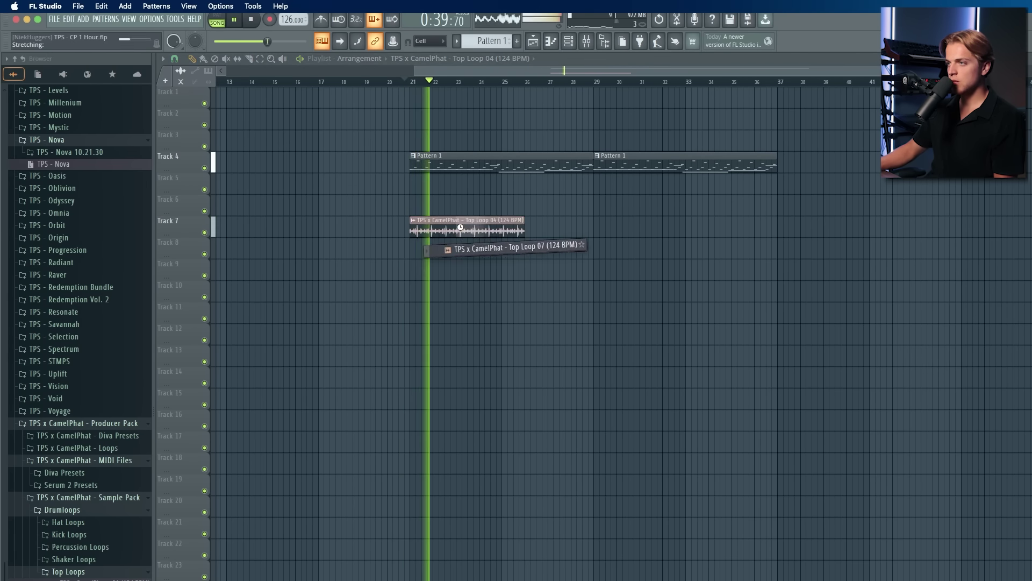
key("space")
right_click(419, 226)
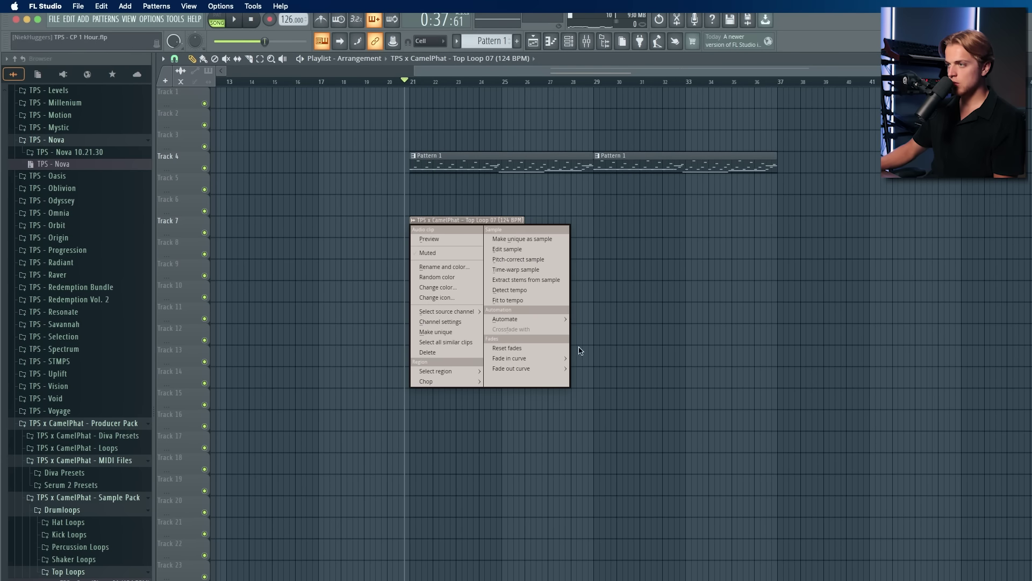
left_click(517, 300)
left_click(937, 460)
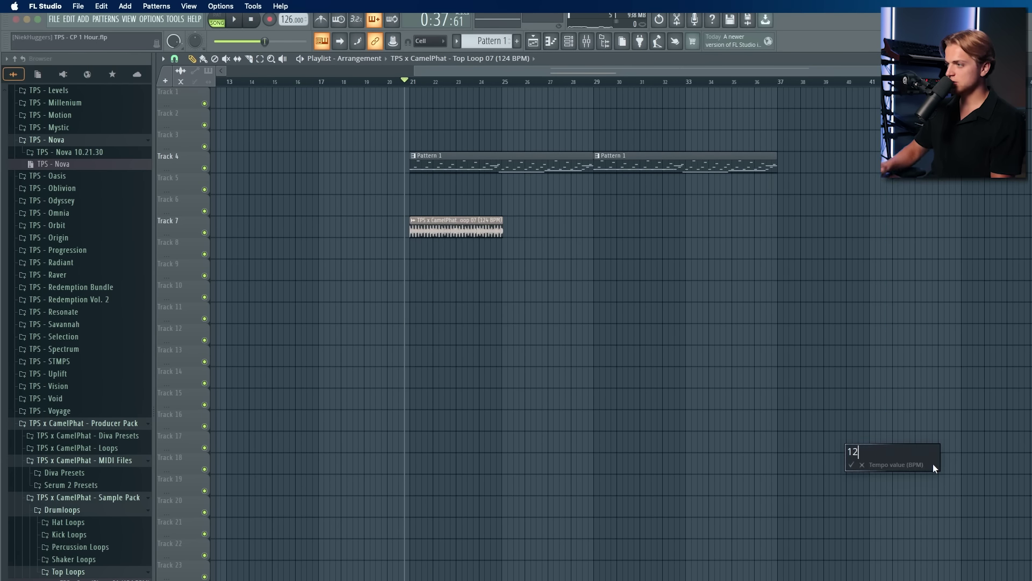
left_click(933, 464)
Step: Repeat Top Loop 07 back to back on Track 7 up to bar 37 while the arrangement plays
left_click(514, 232)
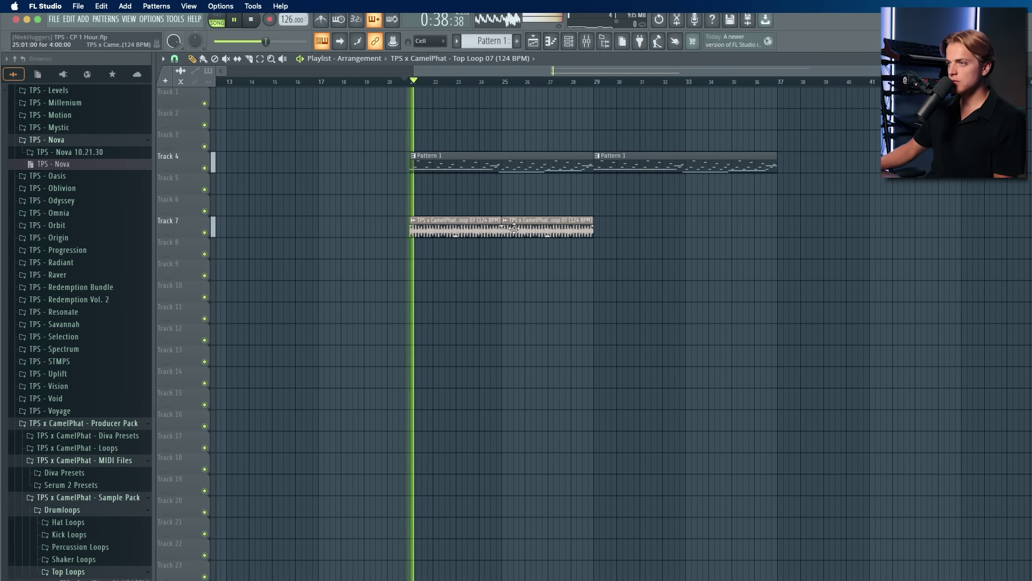
left_click(613, 231)
left_click_drag(616, 231, 610, 231)
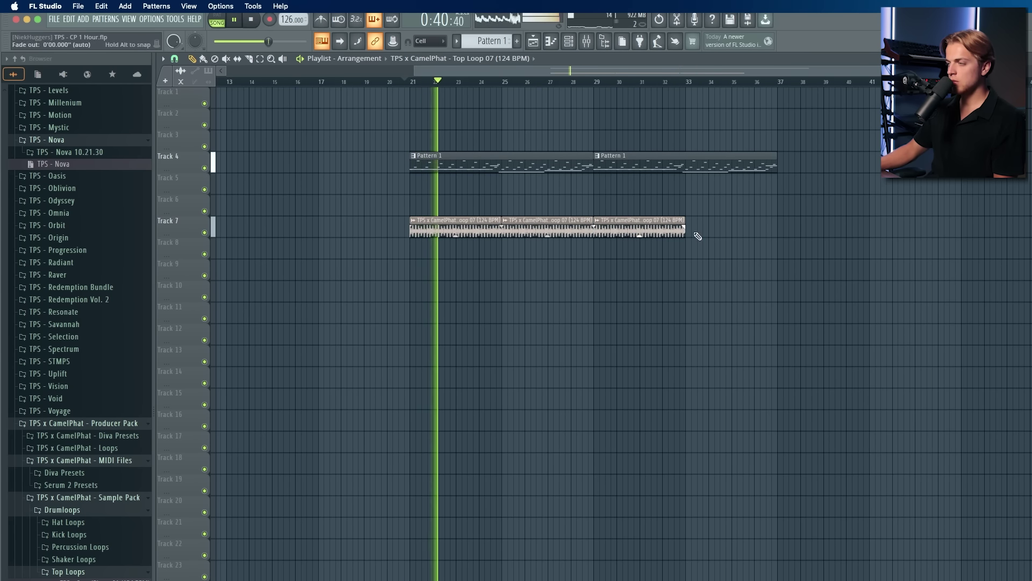
left_click(681, 232)
scroll(690, 233, "down", 10)
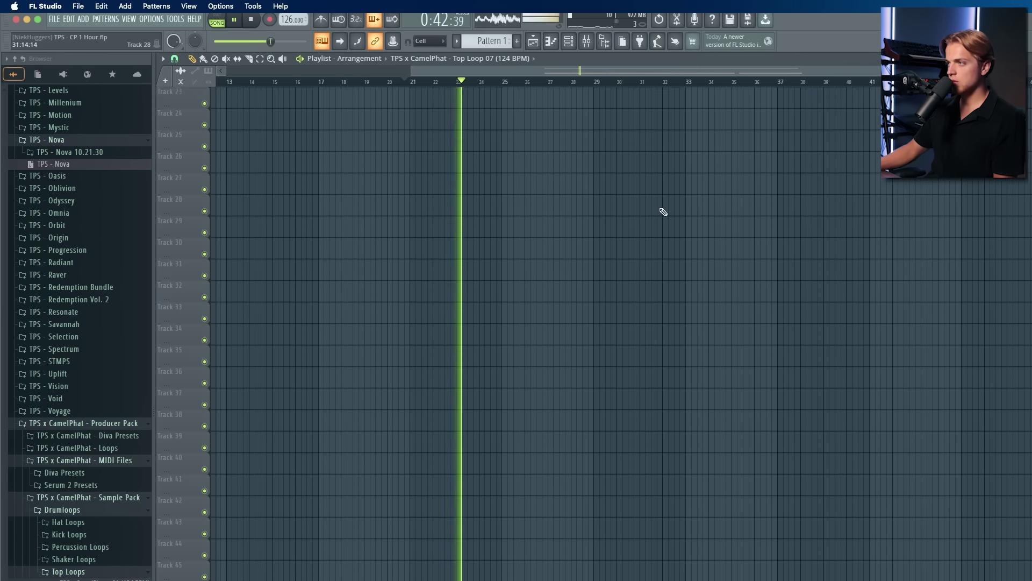
scroll(663, 211, "up", 6)
scroll(645, 204, "up", 4)
scroll(127, 461, "down", 3)
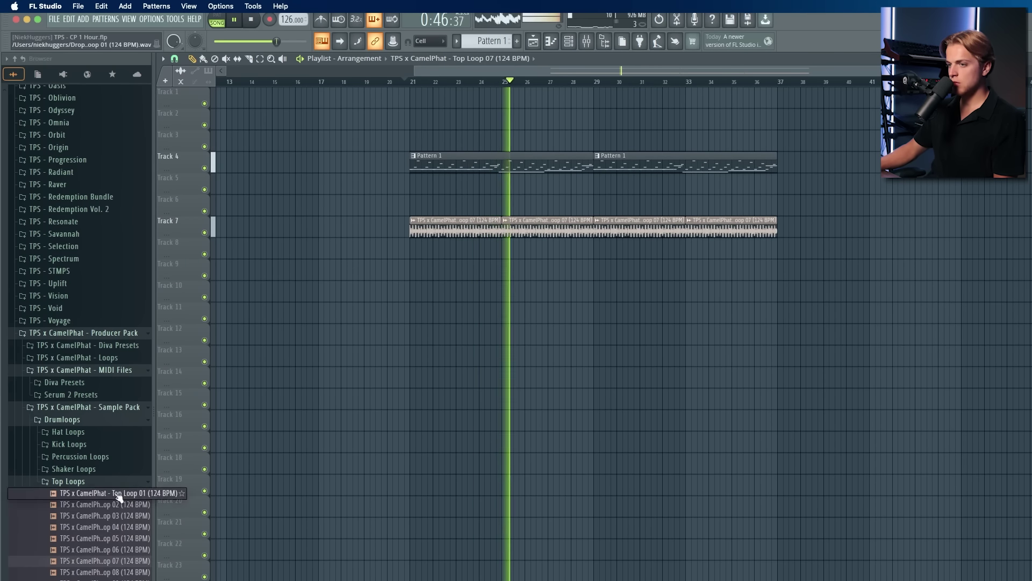
scroll(113, 516, "down", 2)
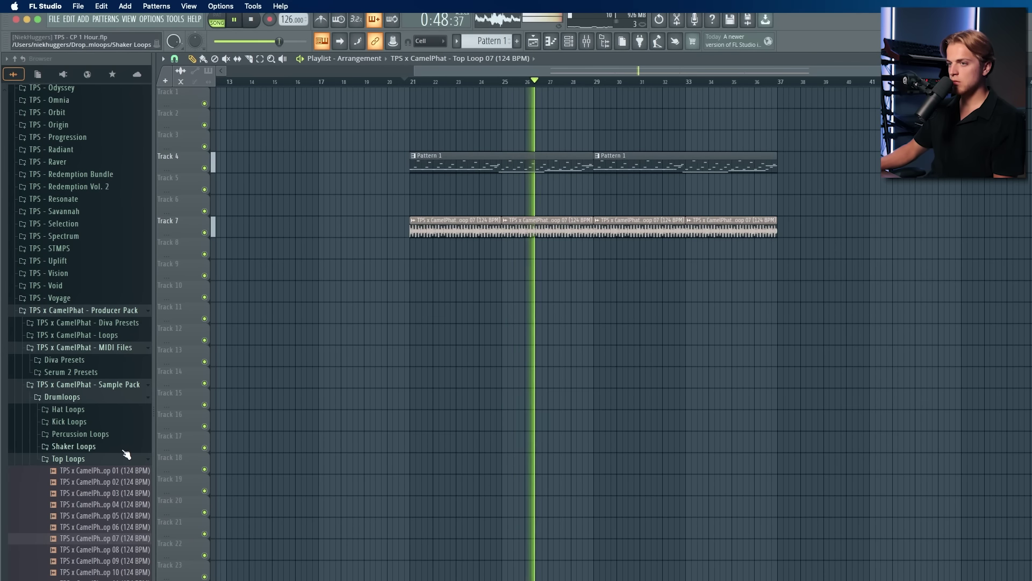
Step: Bring up the mixer and delete the Fruity Limiter from the Master track
left_click(585, 42)
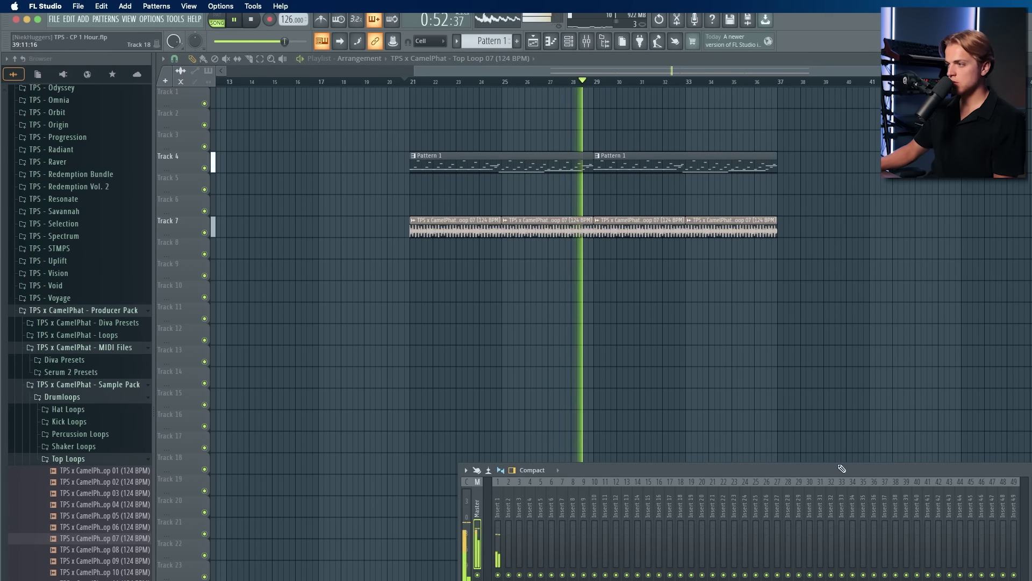
left_click_drag(842, 469, 726, 360)
left_click(930, 525)
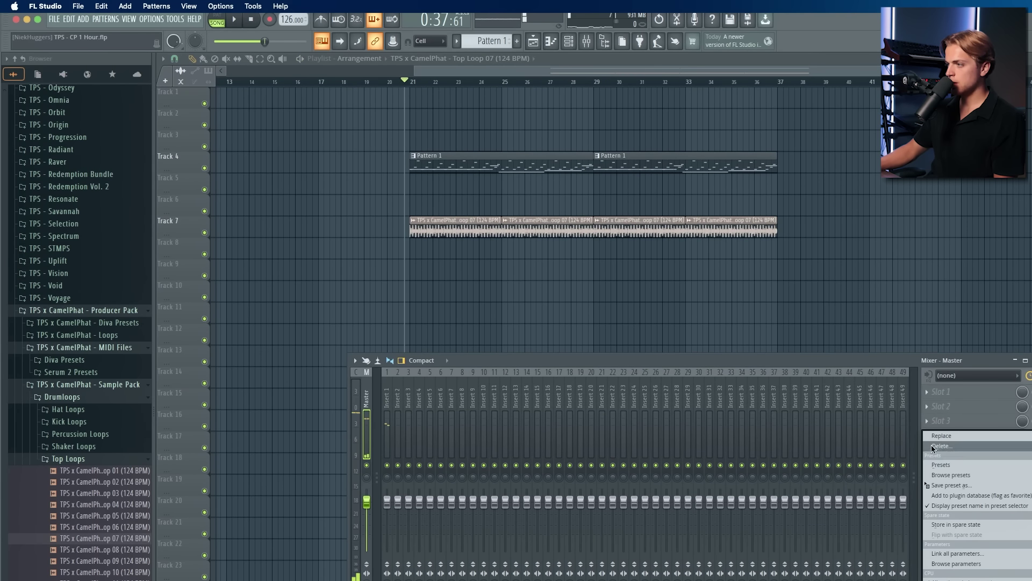
left_click(950, 466)
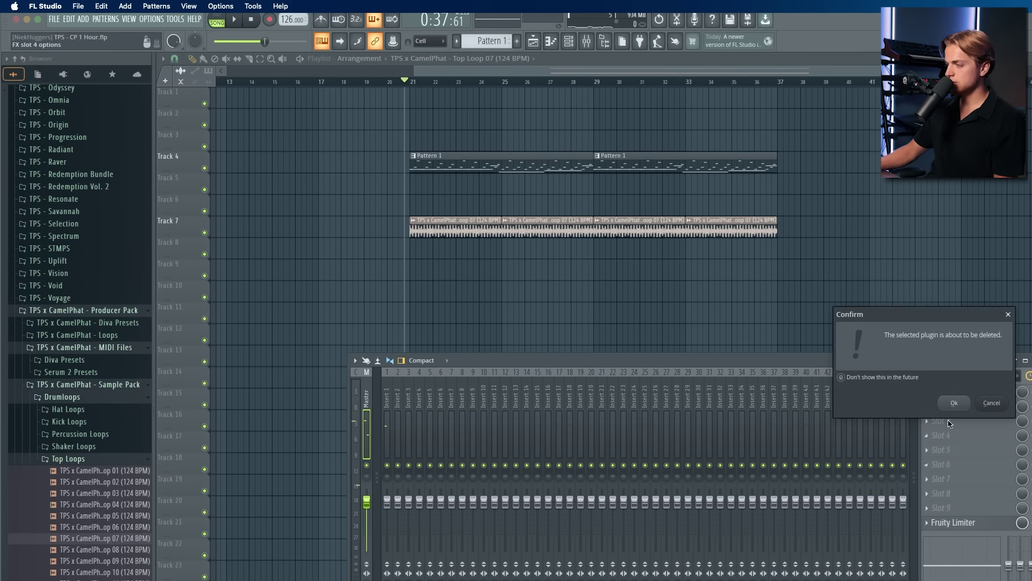
left_click(953, 403)
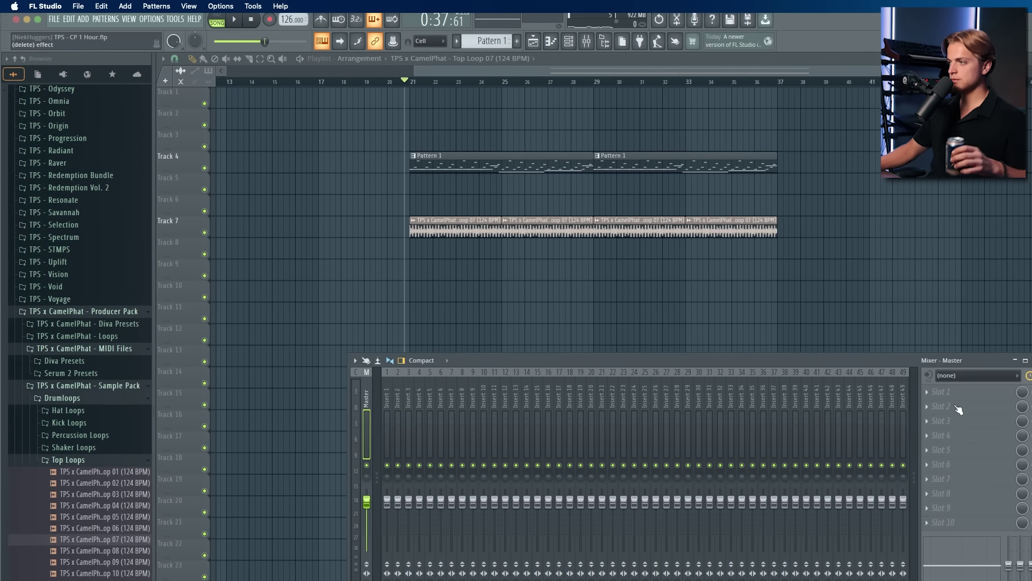
Step: Insert FabFilter Pro-L 2 in slot 7 of the Master track and minimise its window
left_click(938, 451)
left_click(1029, 478)
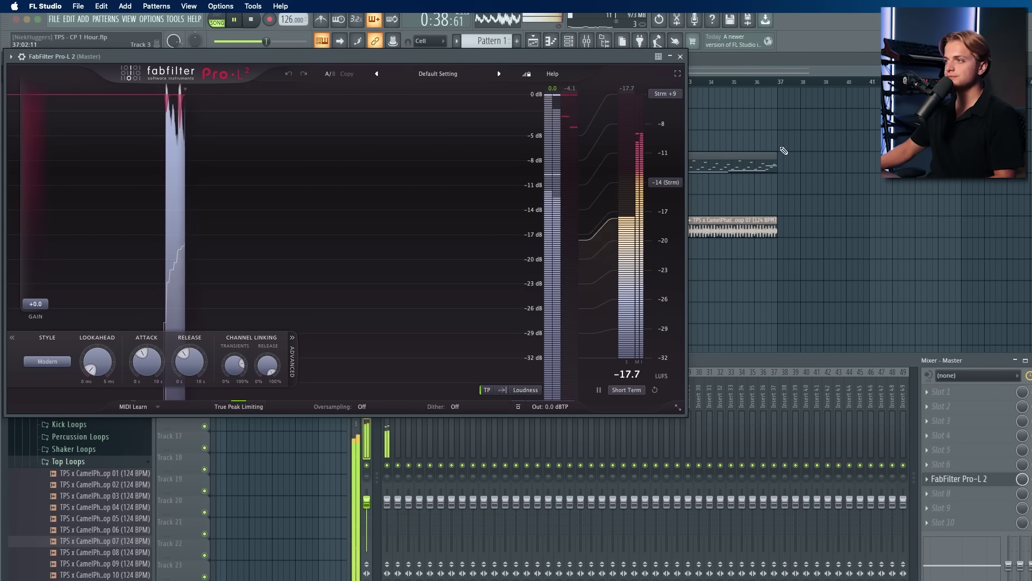
left_click(669, 56)
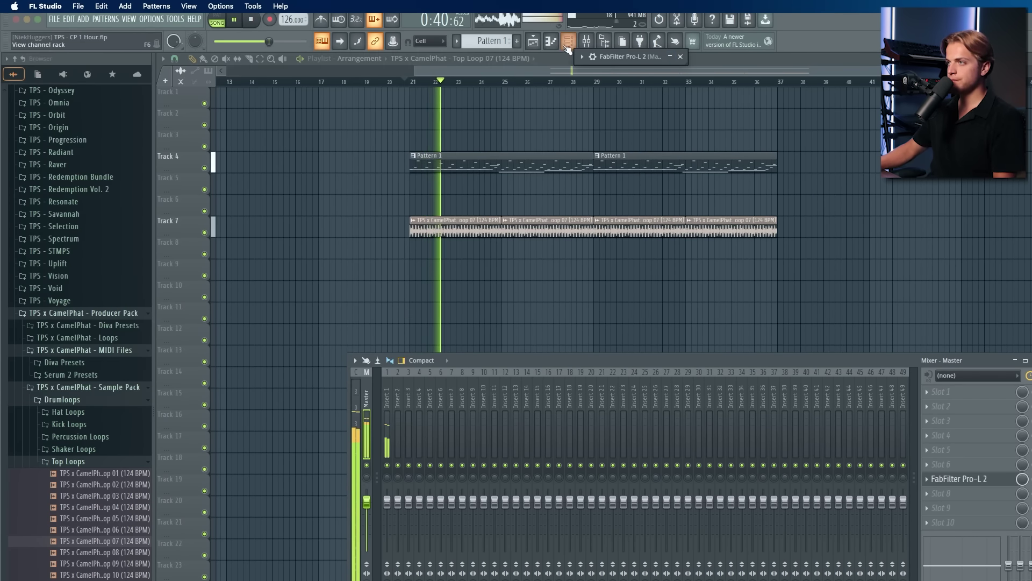
Step: Route the Diva channel to mixer insert 10
left_click(568, 43)
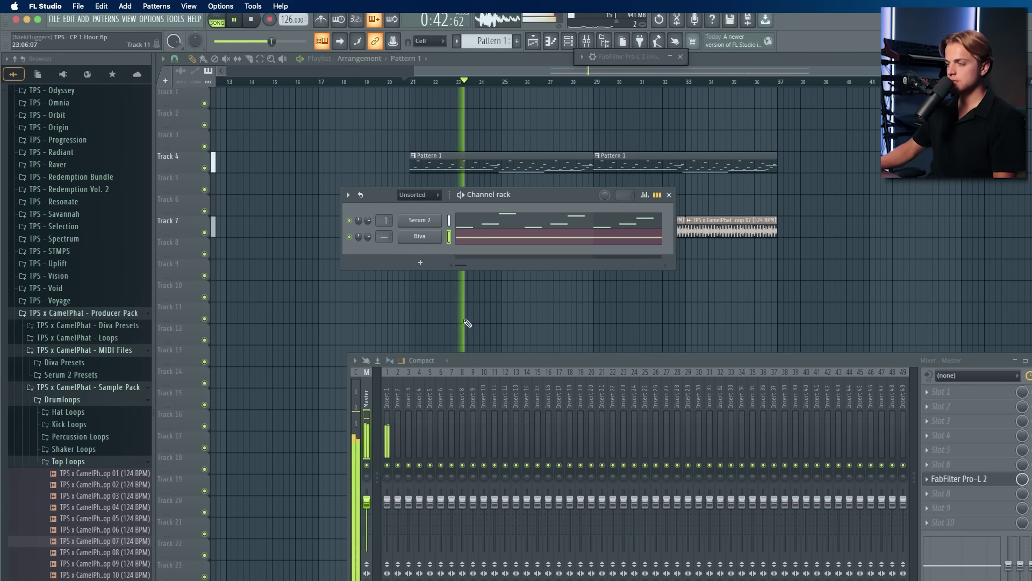
left_click(489, 421)
key("ctrl+l")
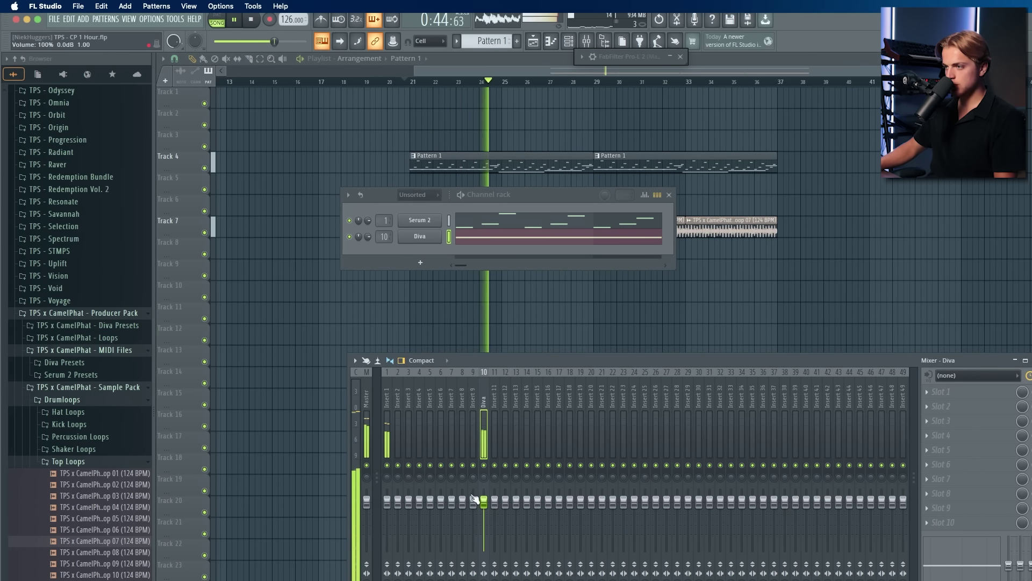
Step: Load Decapitator, Fruity Parametric EQ 2 with lowered highs, and Kickstart 2 at 1/4 sync on the Diva mixer track
left_click(964, 421)
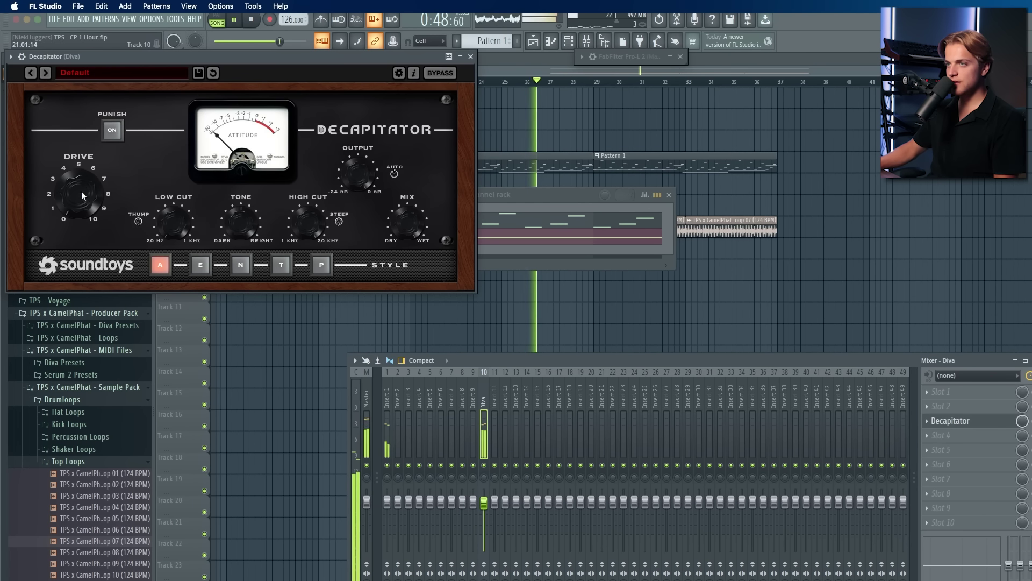
left_click(953, 451)
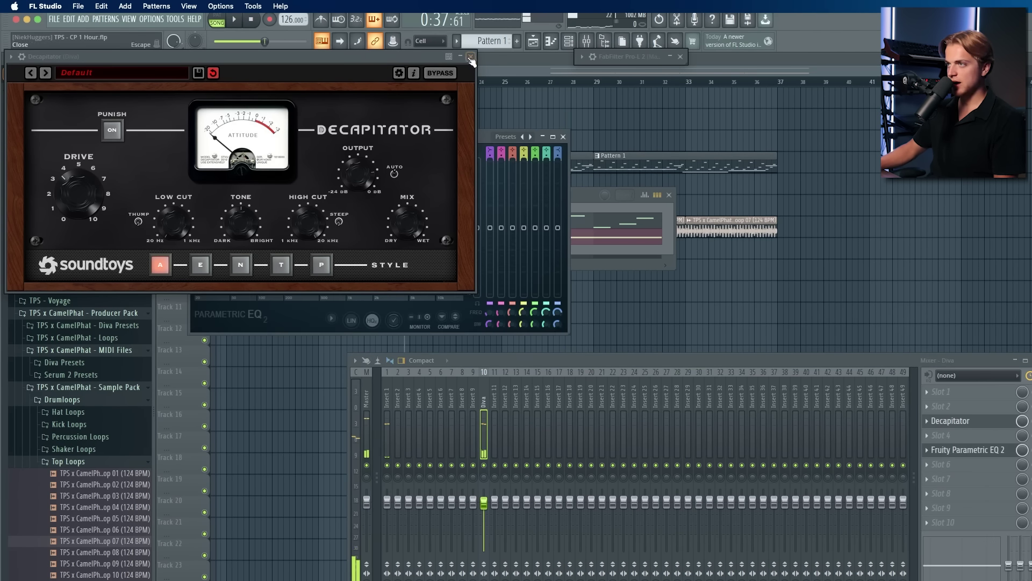
left_click(471, 56)
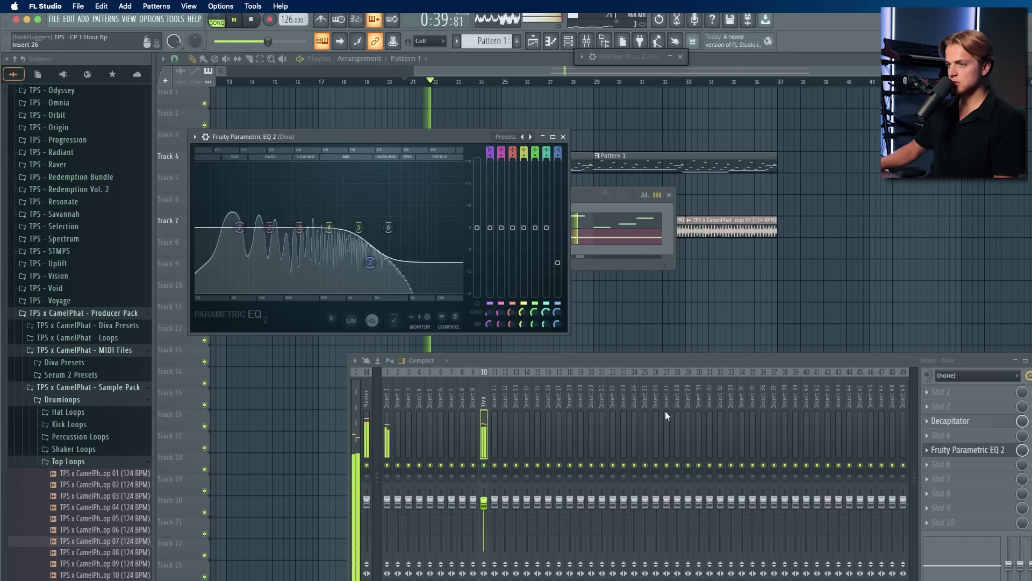
right_click(965, 450)
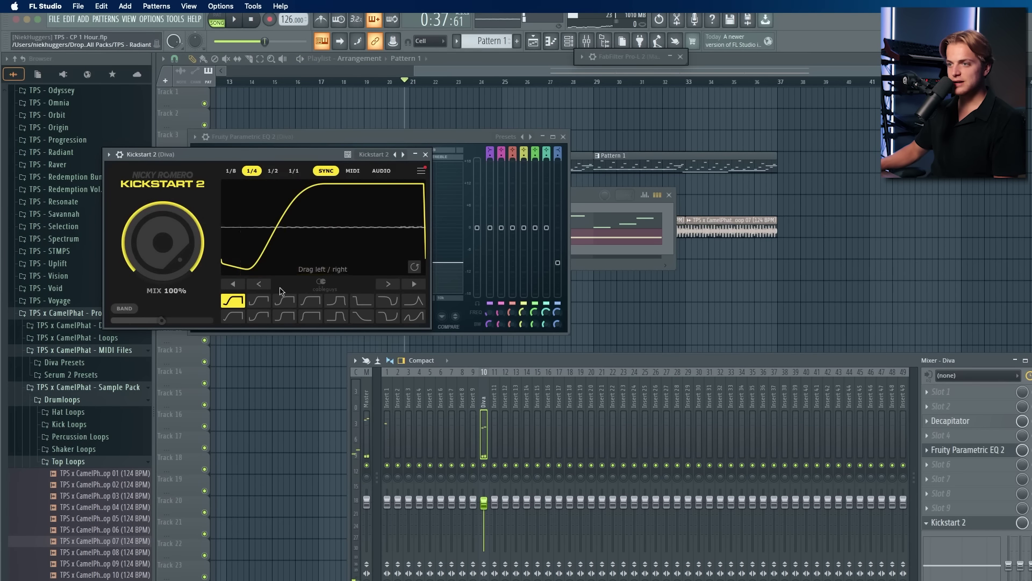
left_click(254, 482)
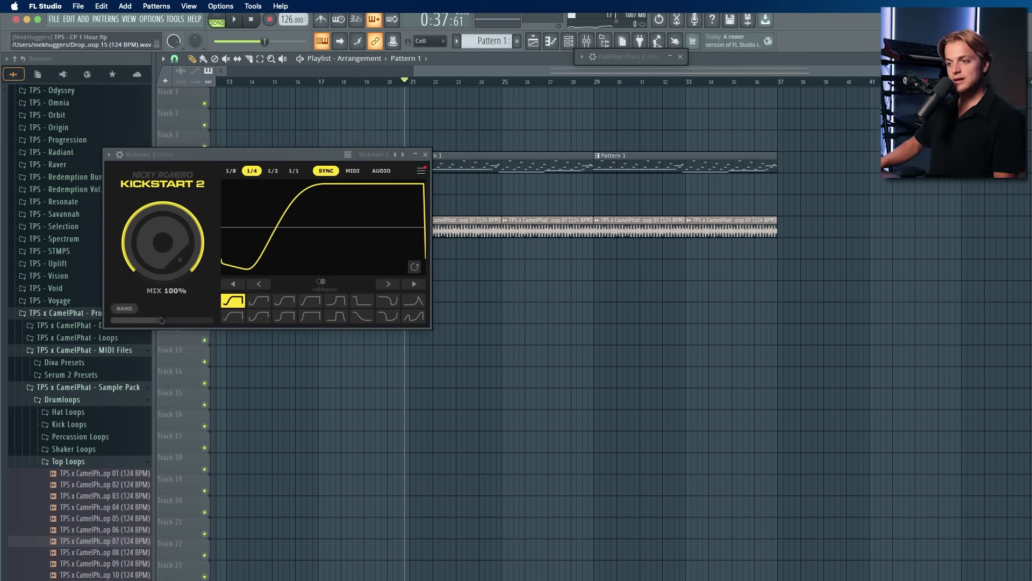
Step: Place Kick 08 from the CamelPhat sample pack's Kicks folder on Track 9 at bar 21
scroll(81, 333, "down", 5)
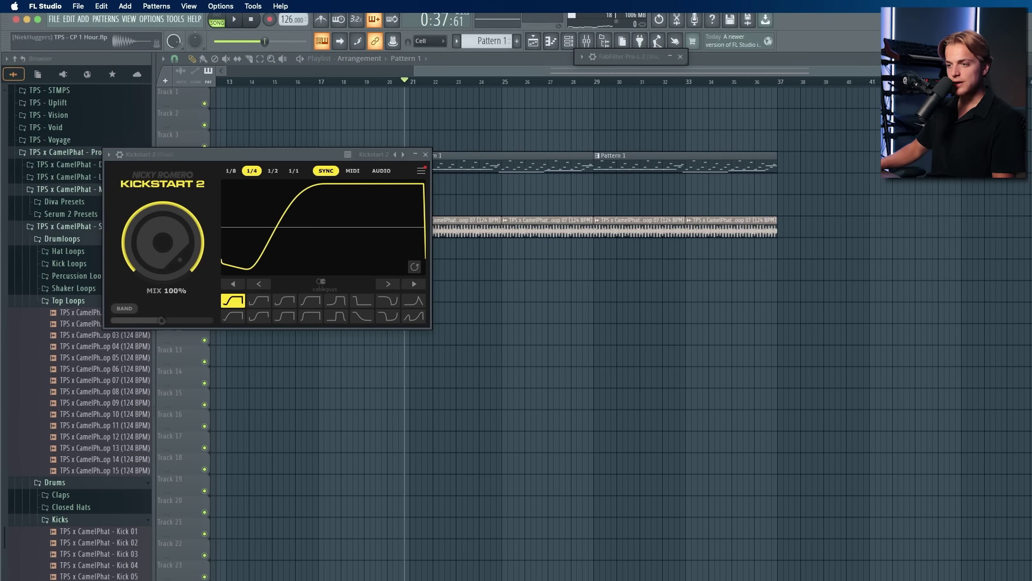
right_click(366, 509)
left_click(425, 154)
scroll(450, 253, "up", 5)
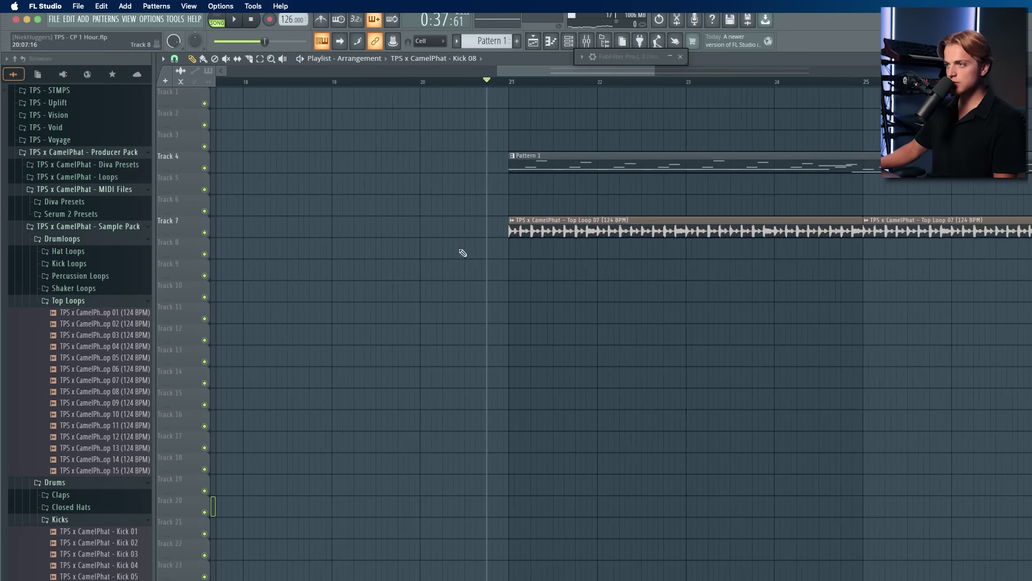
left_click(486, 273)
key("space")
left_click_drag(486, 274, 508, 278)
Step: Repeat the kick on the remaining three beats of bar 21 on Track 9
scroll(513, 279, "up", 2)
key("space")
key("space")
left_click(552, 280)
left_click(605, 275)
key("space")
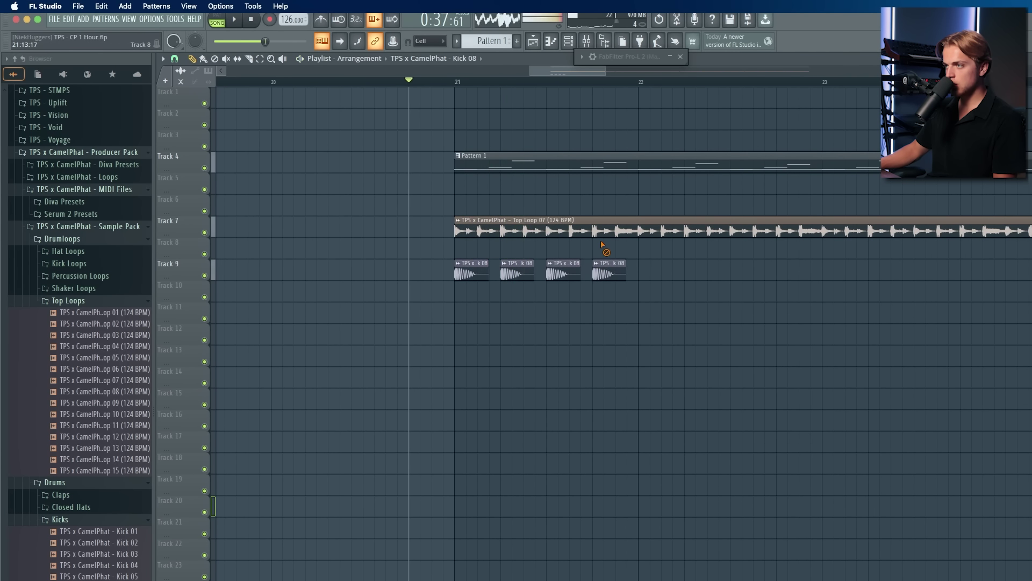
Step: Mute the top loop on Track 7 and play the arrangement
left_click(204, 232)
scroll(435, 253, "down", 3)
key("space")
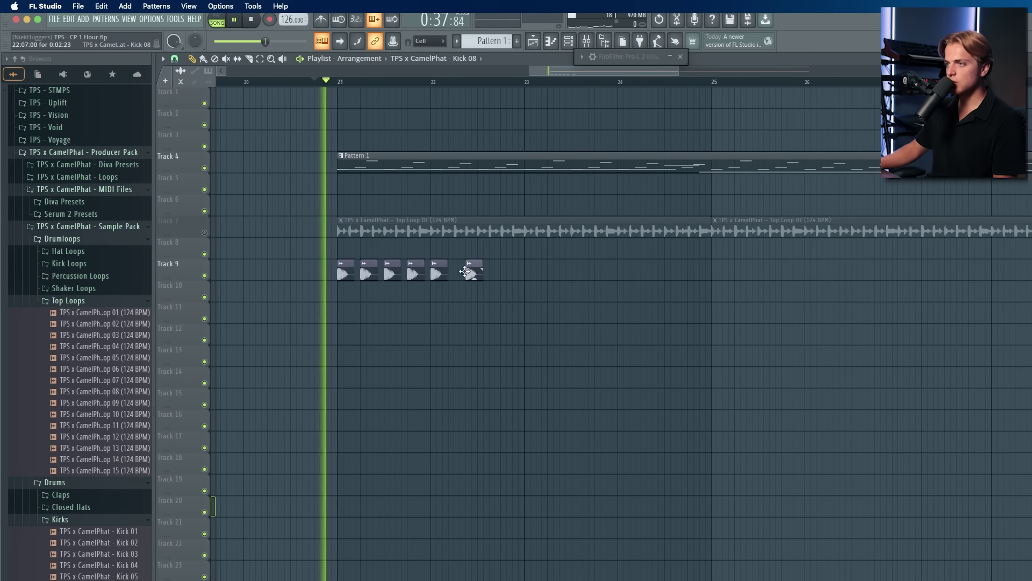
Step: Continue the kick on every beat of Track 9 through the end of bar 24
left_click(470, 273)
left_click(487, 273)
left_click(505, 274)
left_click(527, 273)
left_click(550, 273)
left_click(579, 273)
left_click(601, 273)
left_click(625, 276)
left_click(648, 274)
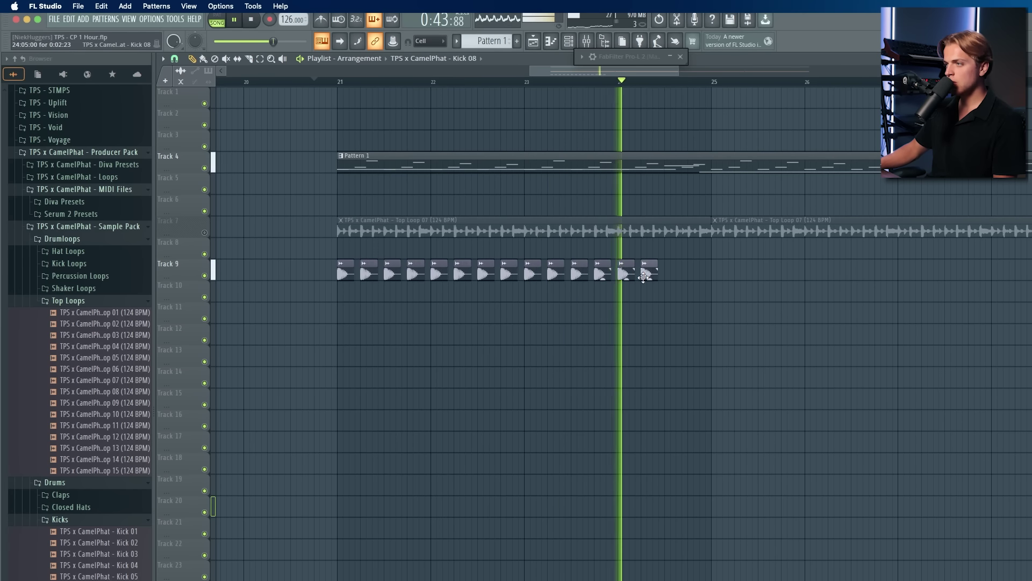
left_click(671, 274)
left_click(690, 275)
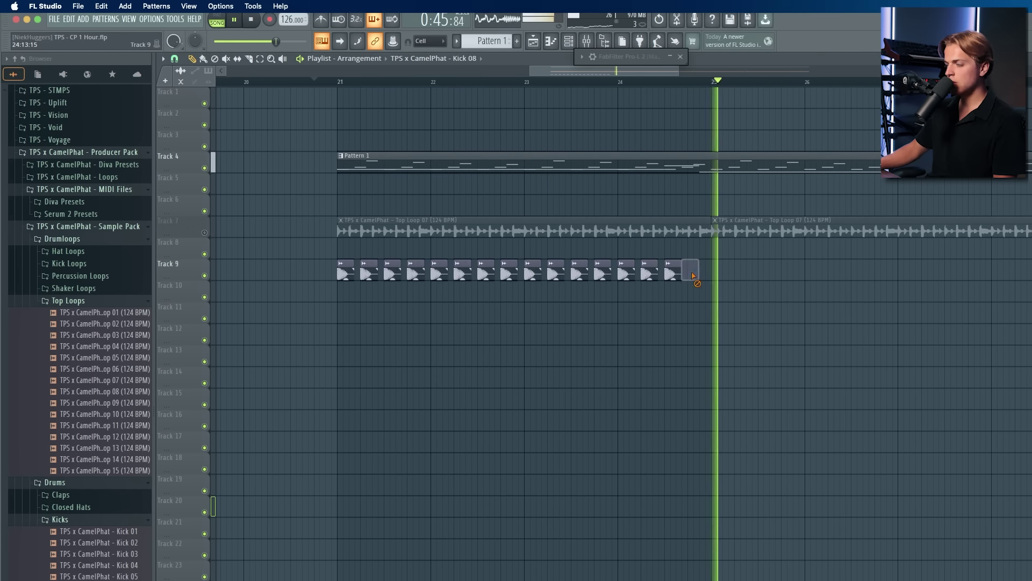
Step: Select the four bars of kicks on Track 9 and duplicate them repeatedly up to bar 37
scroll(691, 275, "down", 2)
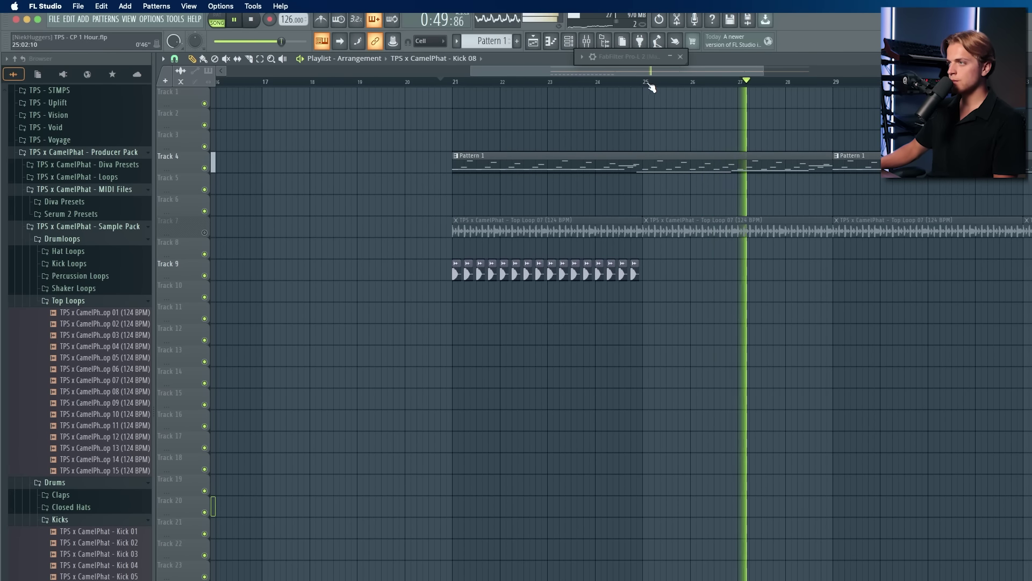
left_click_drag(648, 85, 455, 83)
left_click_drag(404, 262, 643, 293)
scroll(599, 285, "down", 4)
key("super+b")
key("super+b")
key("super+b")
Step: Set the playlist time selection from bar 1 to bar 37 and play from just before bar 21
key("super+a")
scroll(813, 214, "up", 2)
scroll(897, 161, "up", 2)
key("super+d")
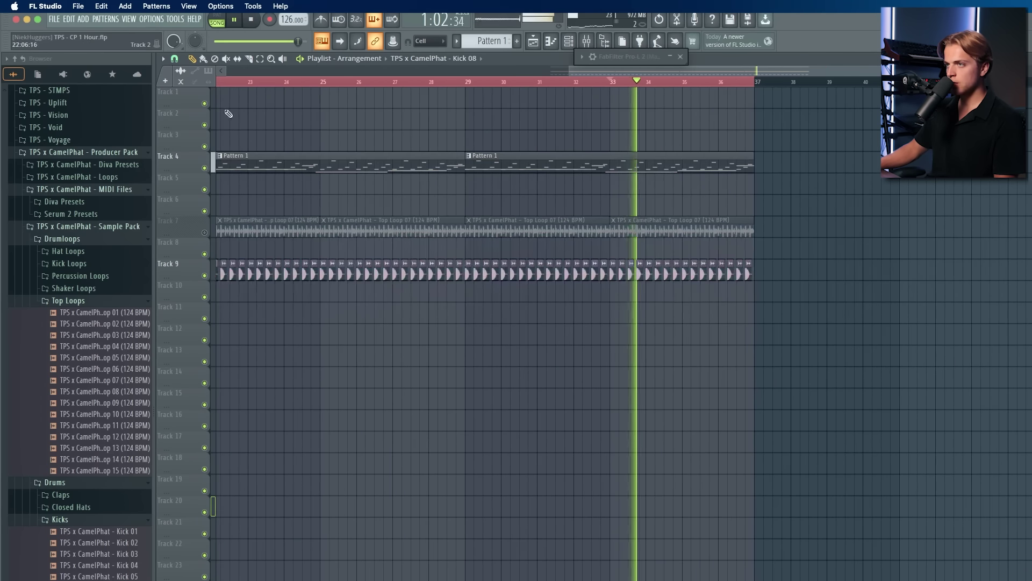
scroll(225, 113, "down", 4)
left_click(537, 81)
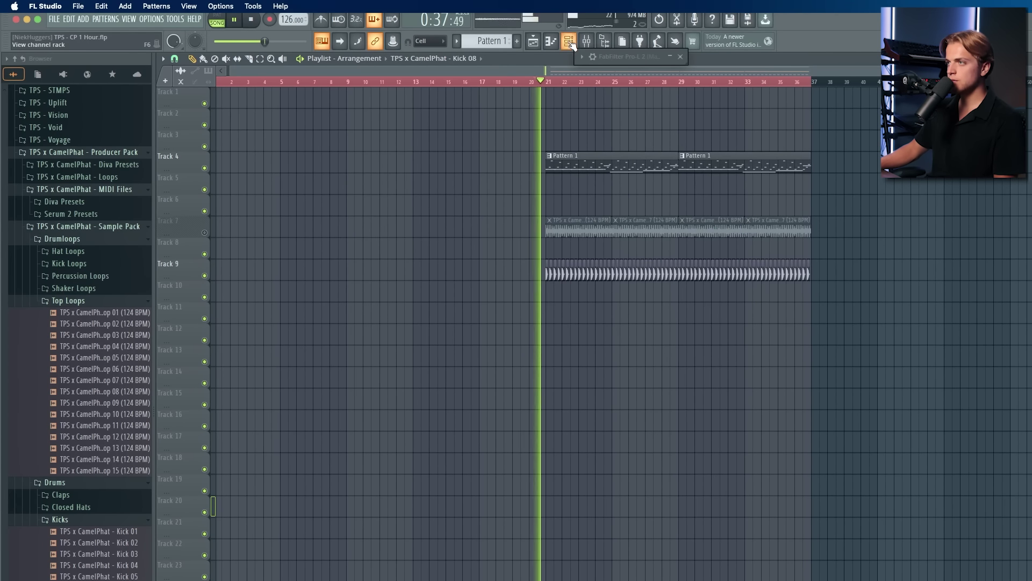
Step: Create an automation clip for Serum 2's Filter 1 frequency over bars 1 to 37, and close the synth
left_click(570, 41)
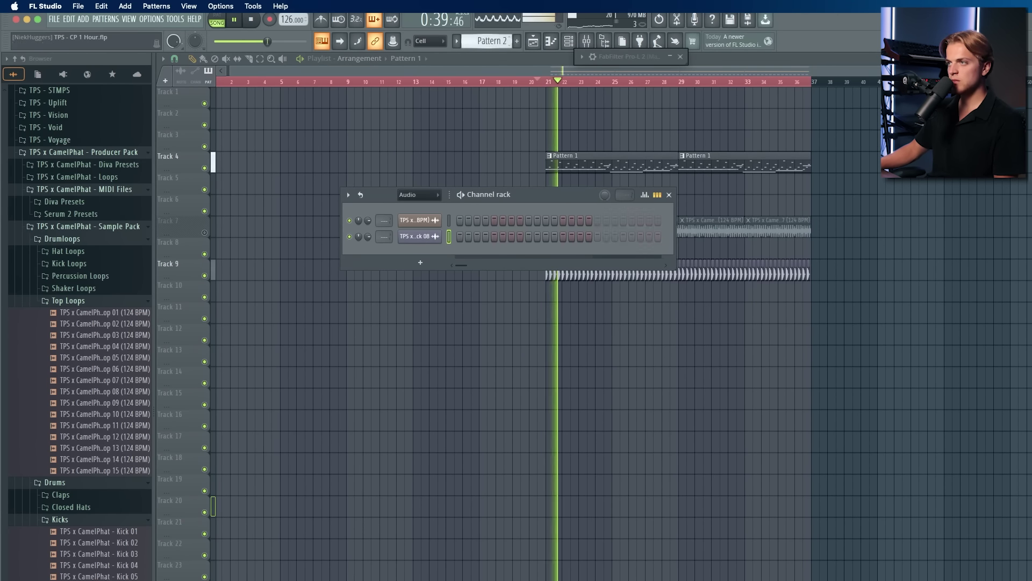
scroll(422, 195, "down", 1)
left_click(435, 222)
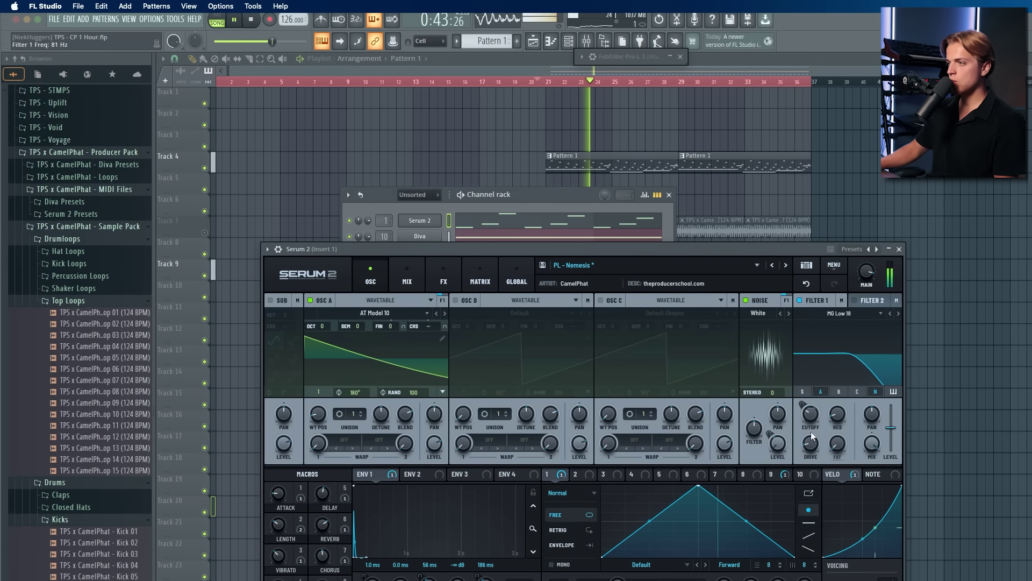
left_click(175, 18)
mouse_move(206, 214)
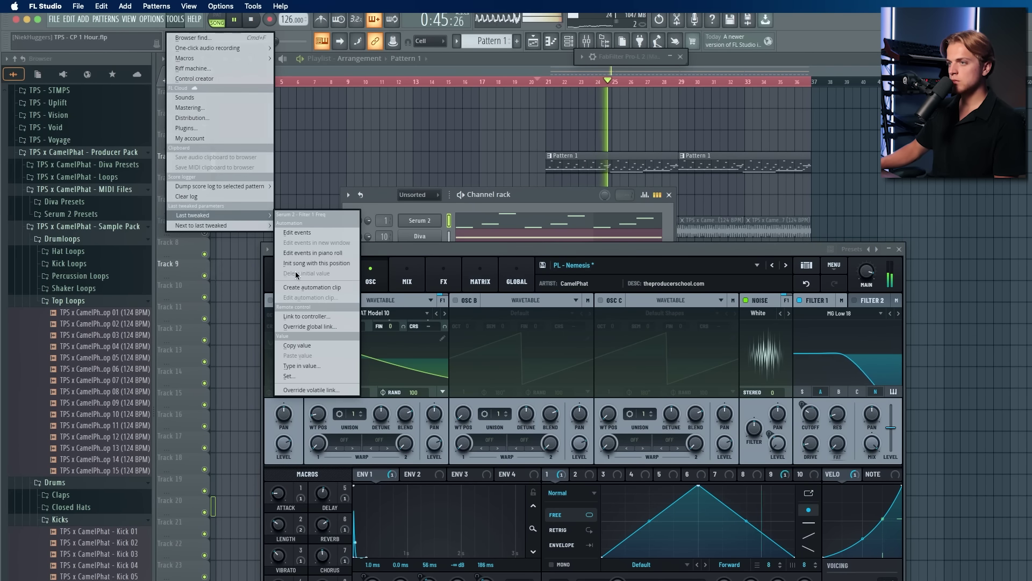
left_click(301, 287)
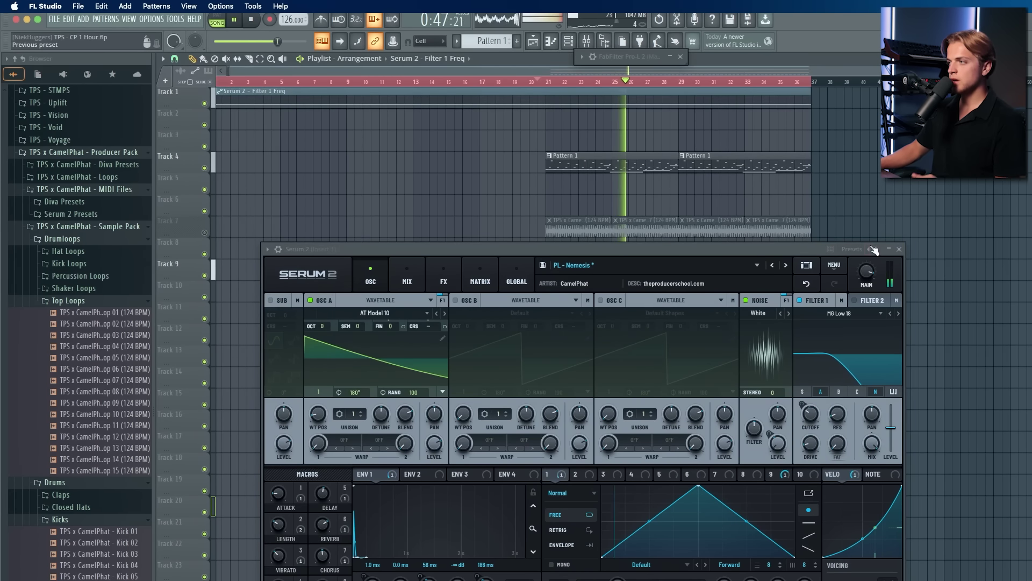
left_click(899, 249)
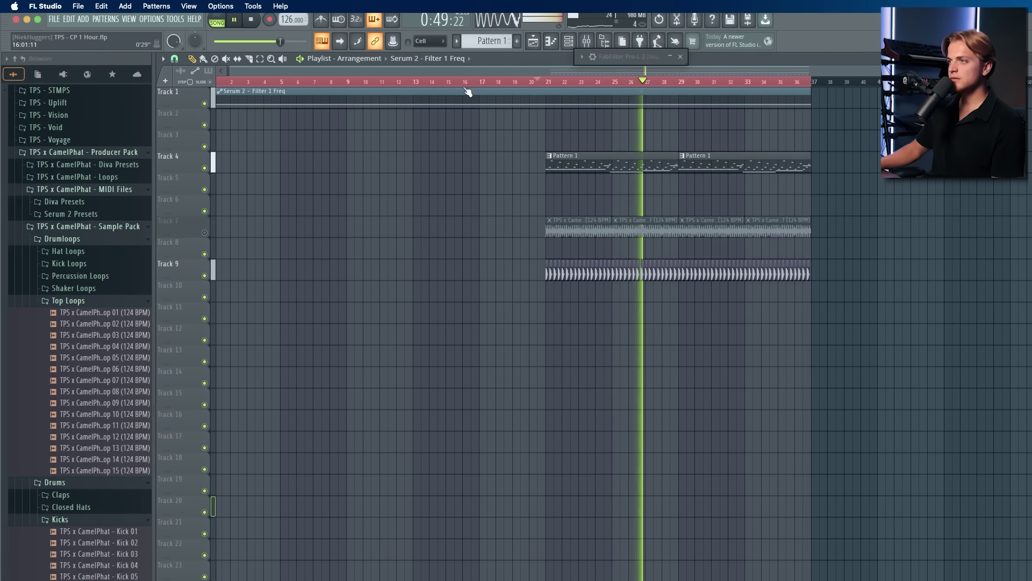
Step: Audition the sample pack's Hat Loops during playback and place Hat Loop 09 on Track 10 at bar 21
key("space")
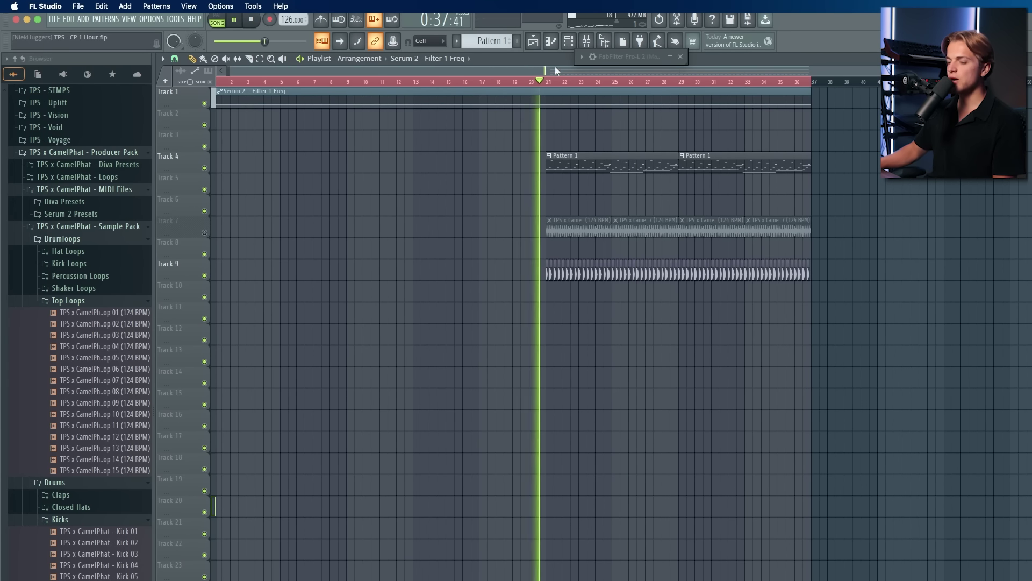
left_click(65, 494)
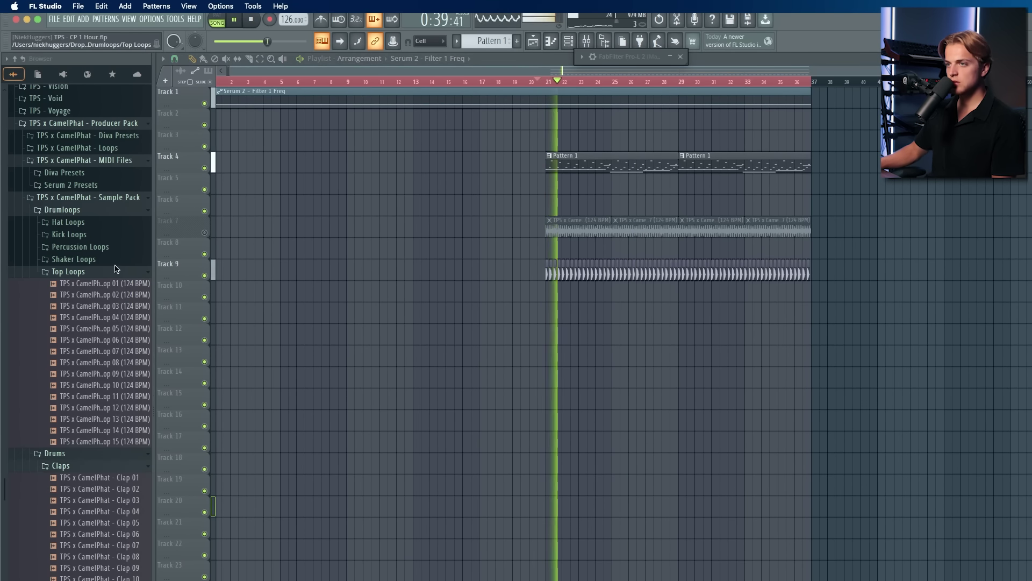
left_click(68, 270)
left_click(68, 222)
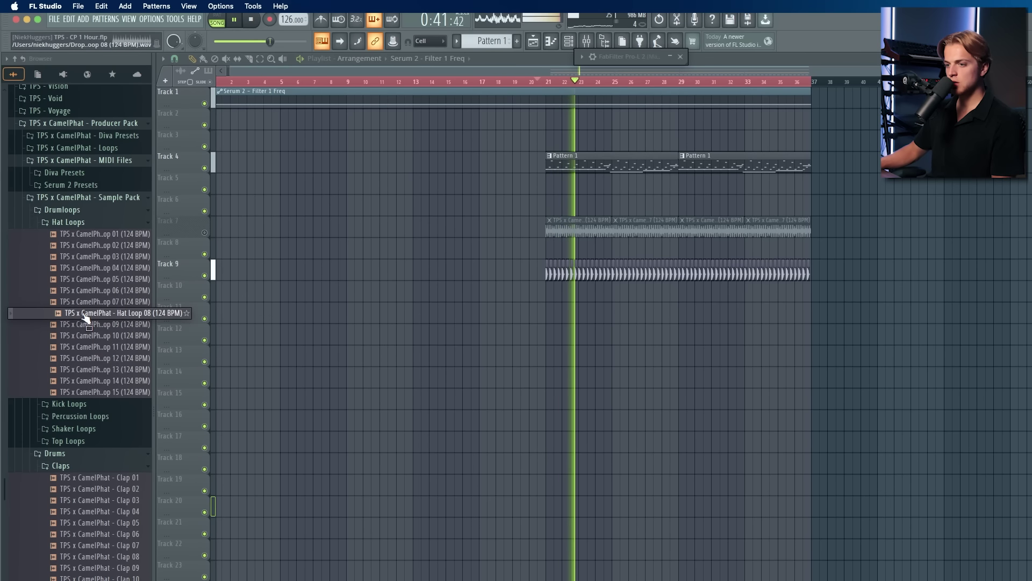
left_click_drag(94, 332, 546, 293)
key("space")
Step: Fit the new hat loop to the project tempo, entering 124 BPM as its original tempo, and play it
left_click(550, 287)
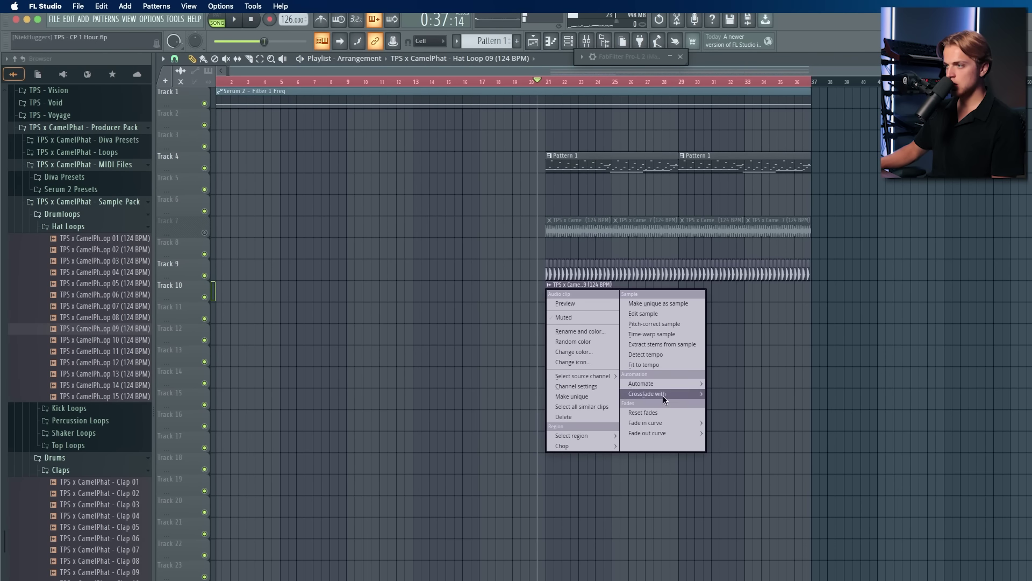
left_click(653, 365)
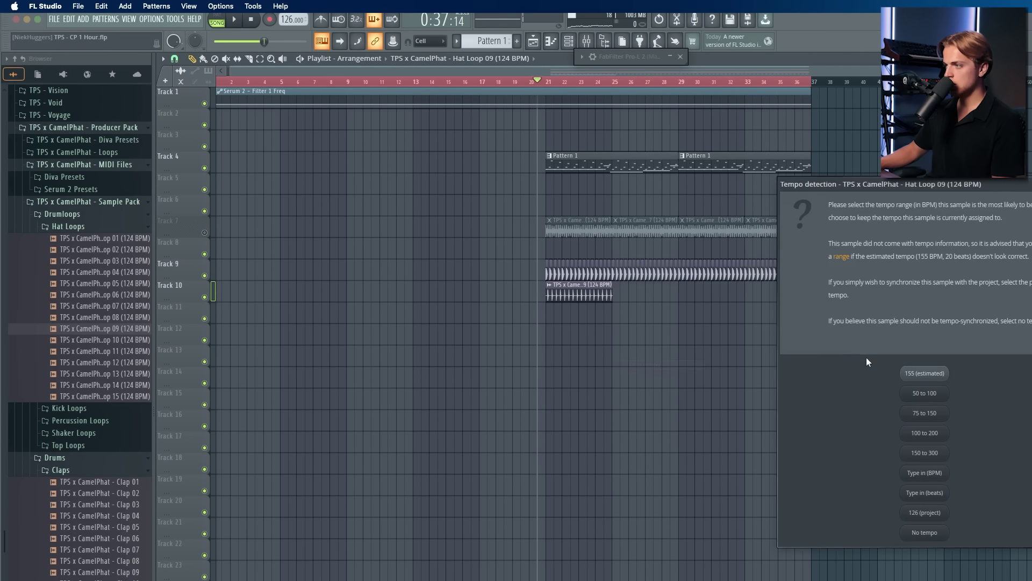
left_click(924, 472)
type("124")
key("Return")
key("space")
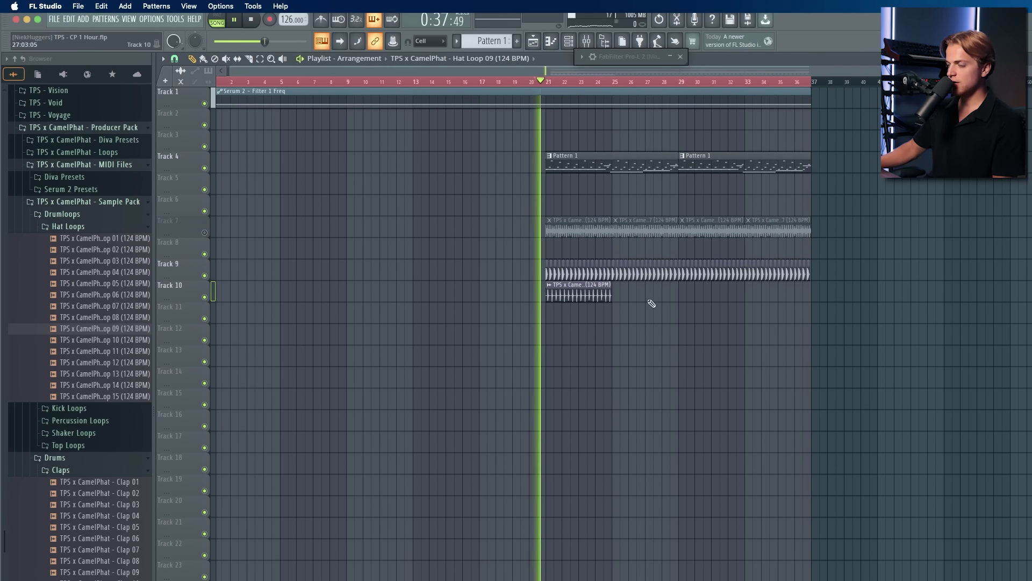
Step: Repeat the hat loop on Track 10 up to bar 37 and close the collapsed plugin window
left_click(617, 300)
left_click(690, 295)
left_click_drag(753, 305, 755, 279)
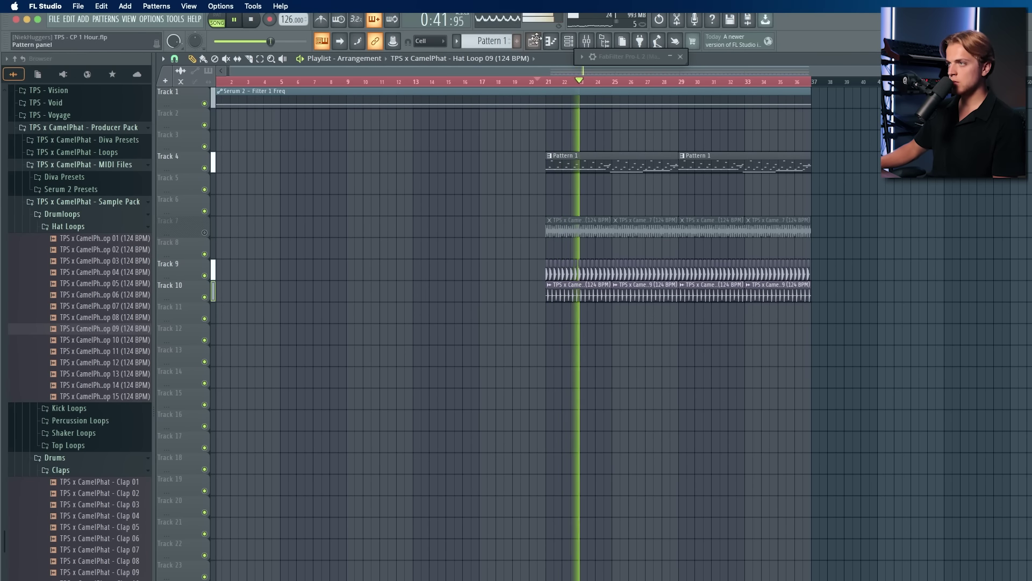
left_click(680, 57)
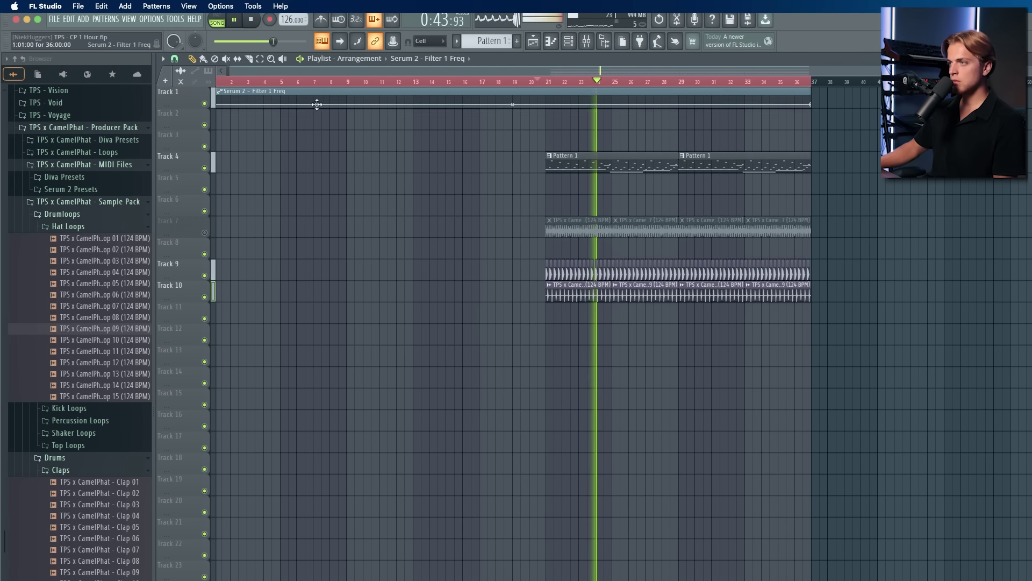
Step: Move the Filter 1 frequency automation to Track 12 and shape a rise from bar 27 that drops back to the end point's value at bar 29
left_click_drag(247, 99, 249, 336)
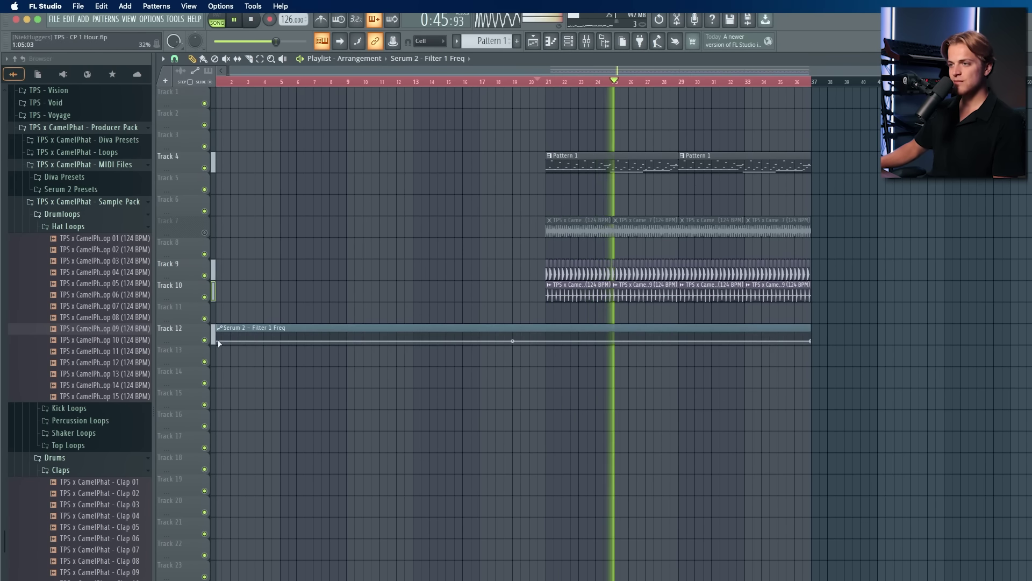
right_click(812, 341)
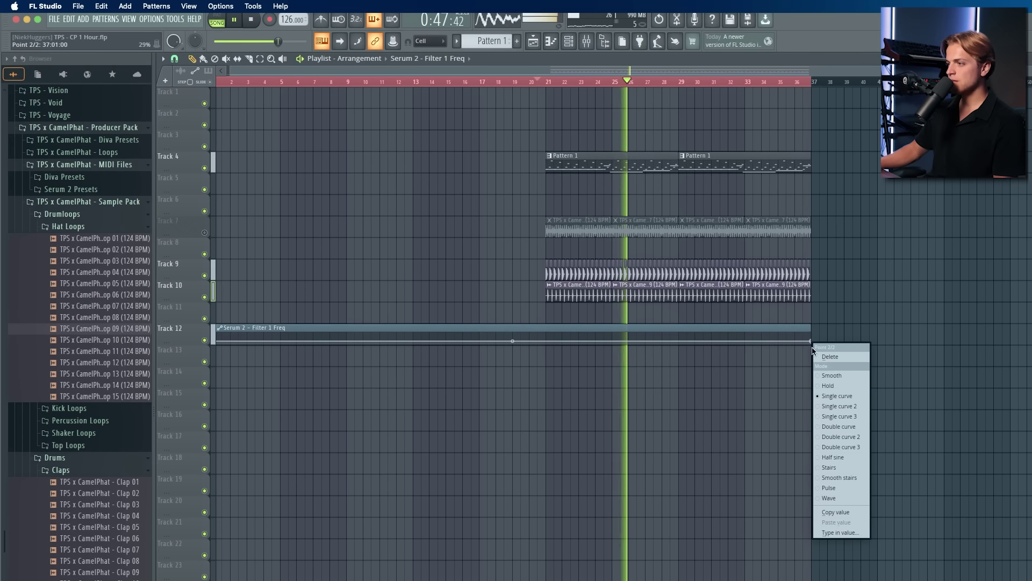
left_click(849, 511)
left_click(645, 341)
right_click(645, 340)
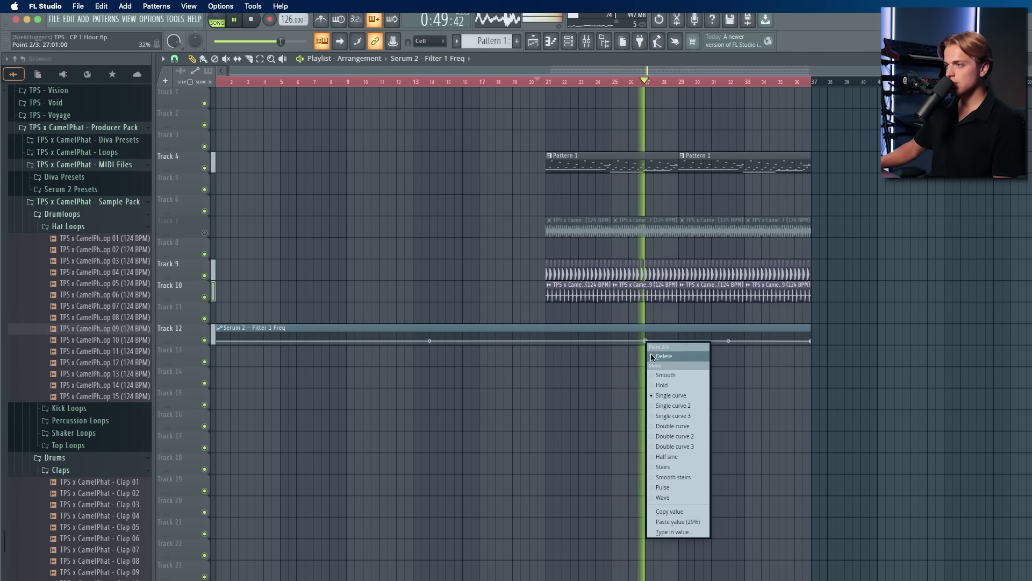
left_click(689, 521)
scroll(675, 339, "up", 3)
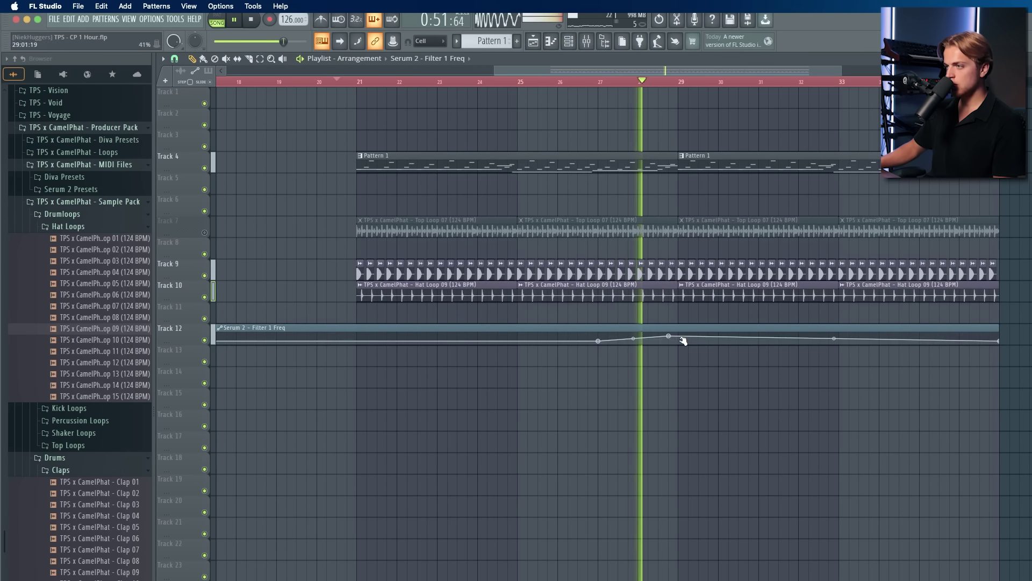
right_click(682, 341)
left_click(696, 521)
Step: Open Serum 2, raise the Env 1 release to 418 ms, and create an automation clip for it
scroll(674, 352, "down", 2)
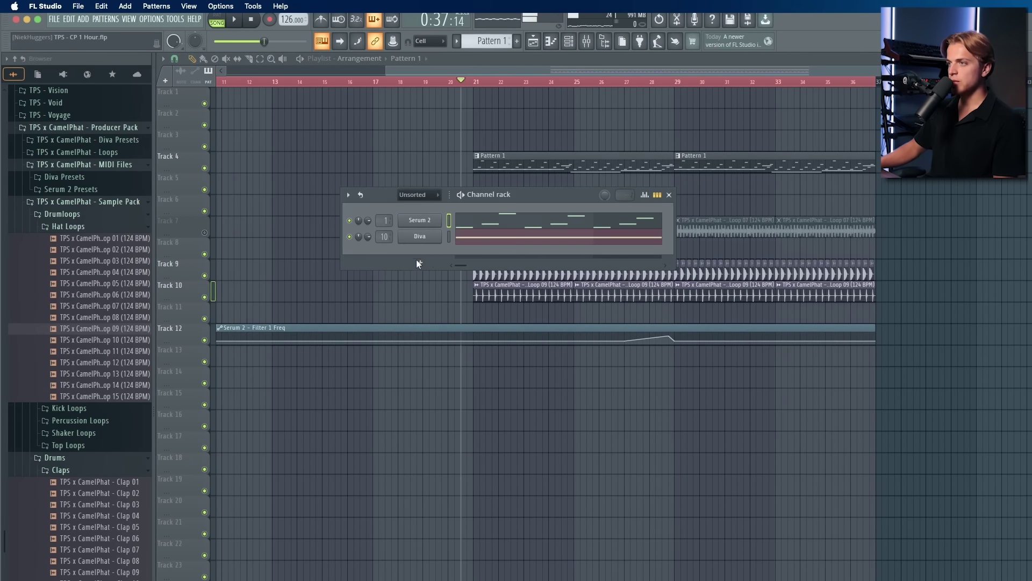
left_click(419, 222)
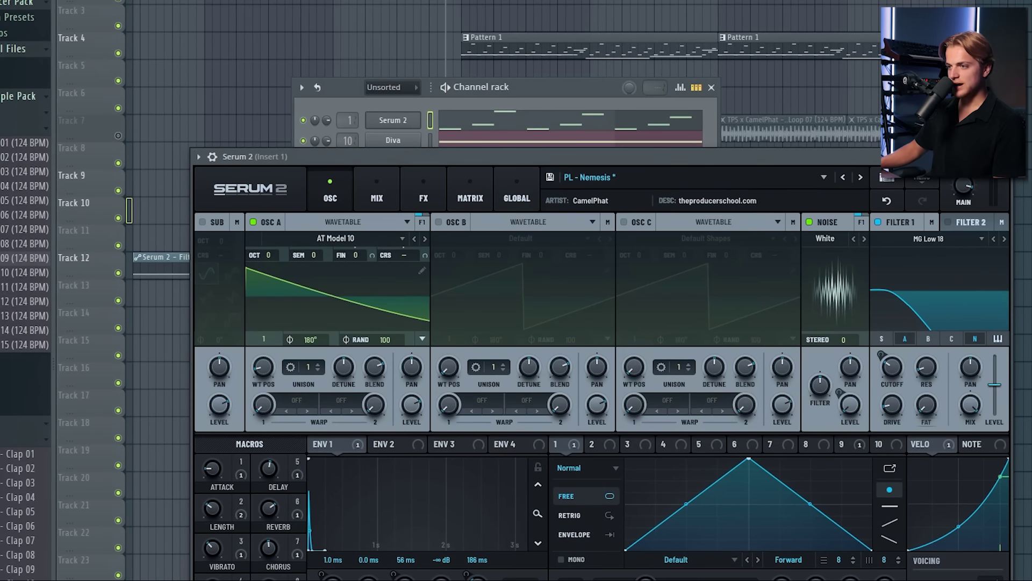
mouse_move(490, 580)
left_mouse_down()
mouse_move(493, 565)
mouse_move(493, 577)
left_mouse_up()
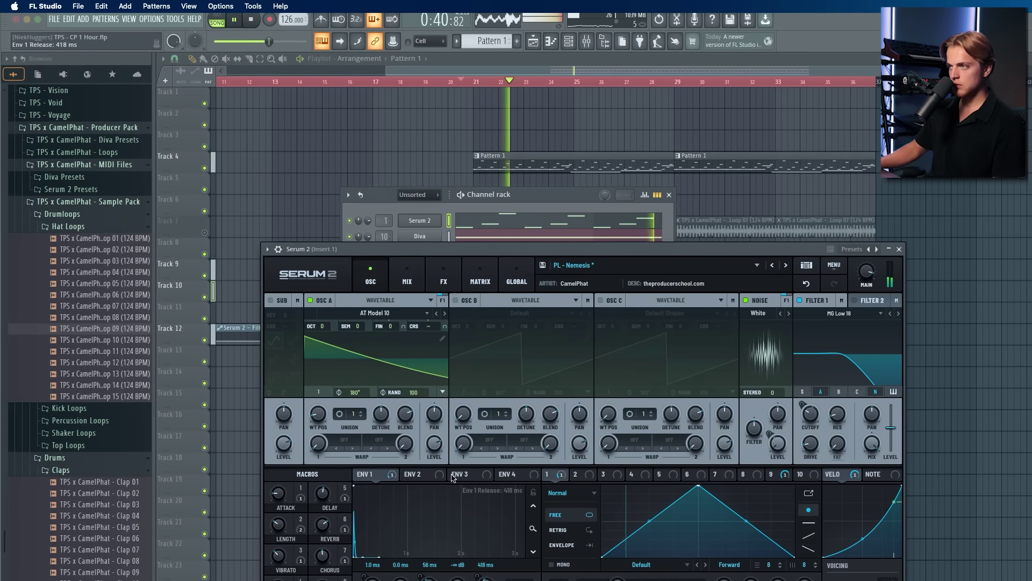
left_click(175, 18)
mouse_move(228, 214)
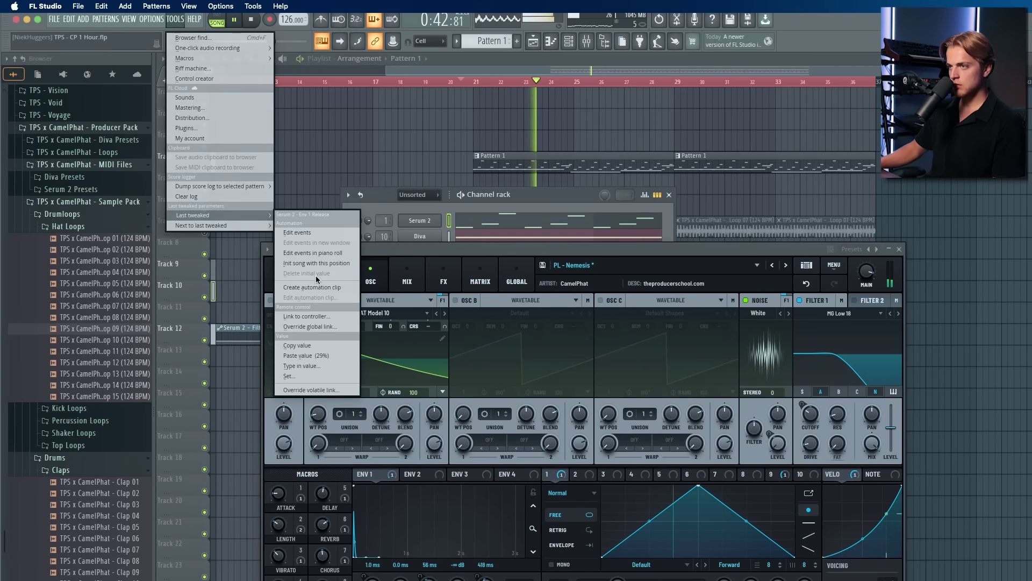
left_click(315, 275)
Step: Copy the value of the first point in the Env 1 Release automation clip and close Serum 2
scroll(221, 104, "down", 4)
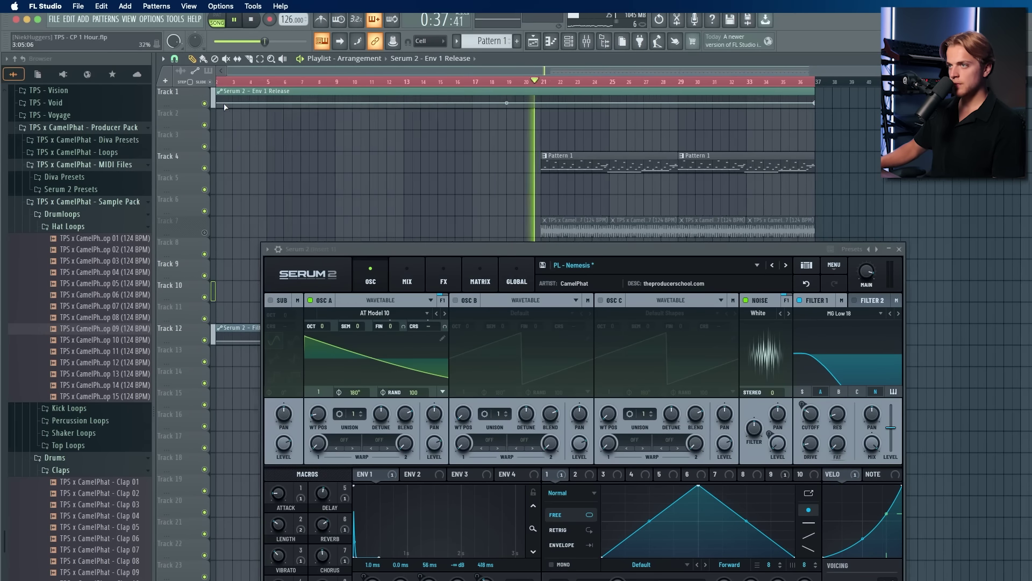
right_click(219, 104)
left_click(255, 274)
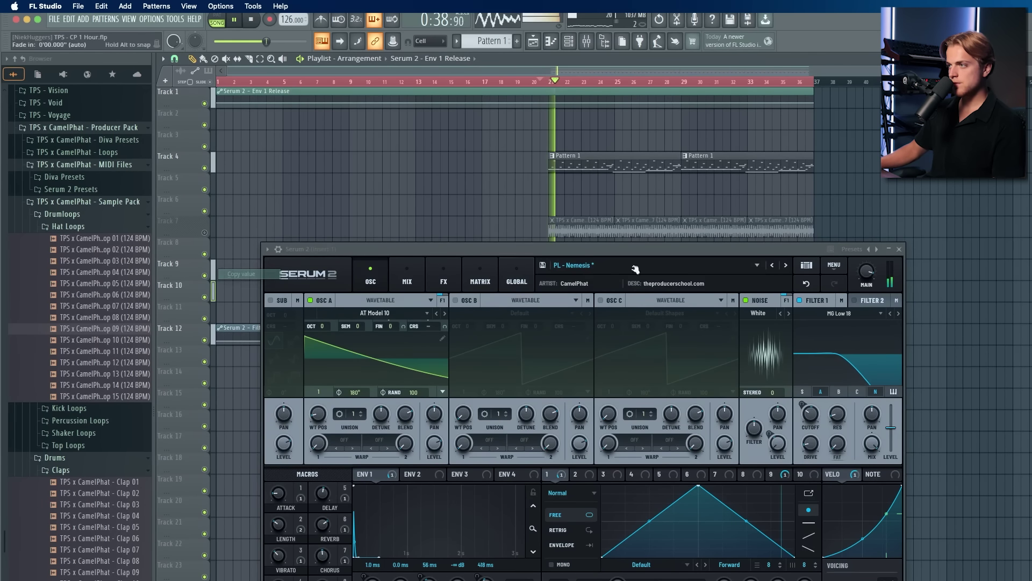
left_click(899, 249)
Step: Shape an Env 1 Release rise from bar 27 that peaks before bar 29, with the copied value pasted at bars 27 and 29
scroll(640, 91, "up", 3)
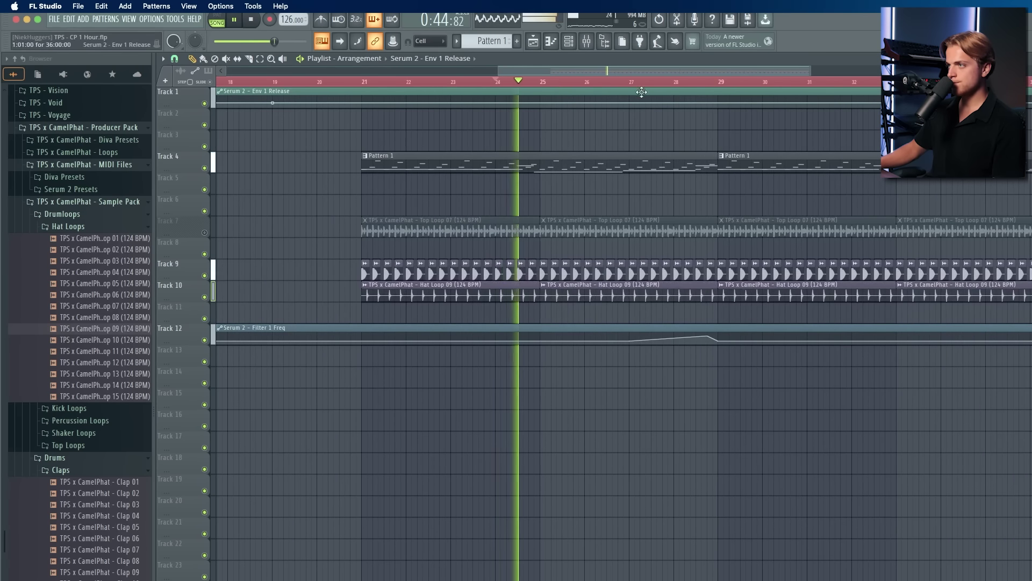
left_click(629, 102)
right_click(629, 102)
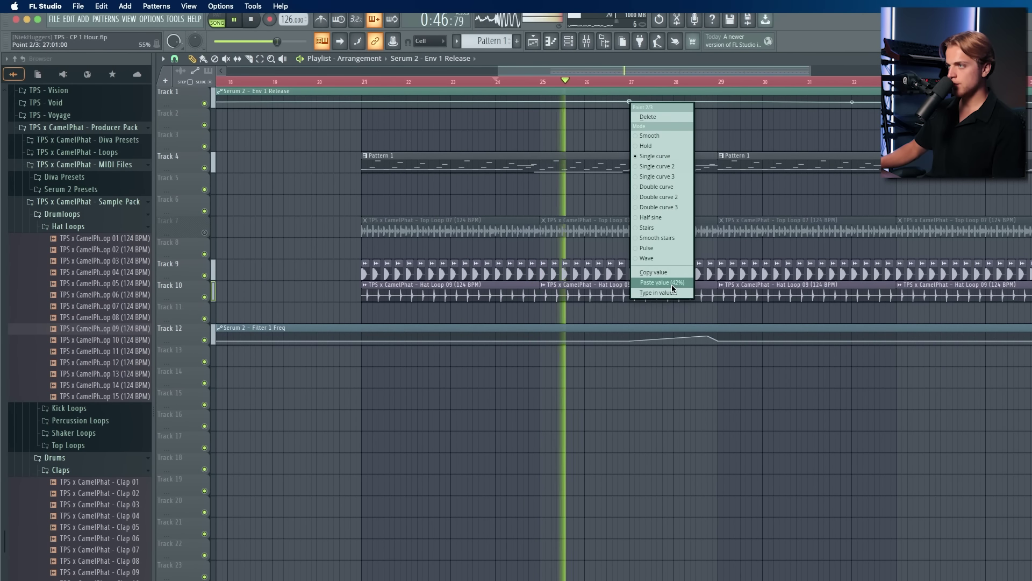
left_click(672, 285)
right_click(721, 99)
mouse_move(721, 98)
left_mouse_down()
mouse_move(697, 99)
mouse_move(723, 103)
left_mouse_up()
right_click(724, 103)
right_click(723, 103)
left_click(755, 285)
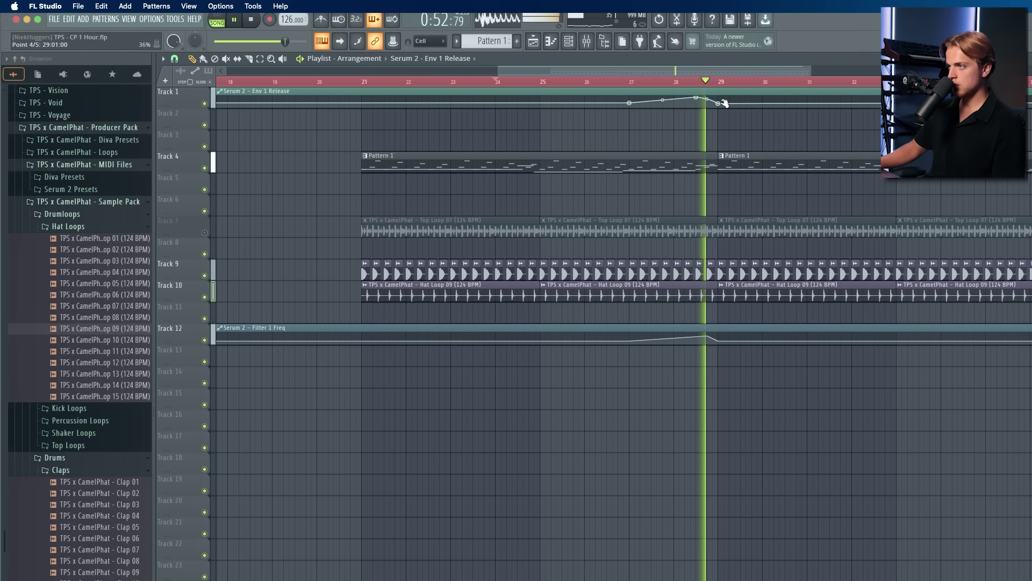
Step: Slice the Env 1 Release automation at bars 21 and 29 and delete the parts outside that range
scroll(358, 80, "down", 3)
left_click(249, 59)
left_click_drag(536, 109, 536, 93)
left_click_drag(709, 108, 709, 92)
left_click(193, 59)
right_click(430, 102)
right_click(771, 93)
Step: Place a copy of the Env 1 Release clip at bar 29 and move both clips down to Track 11
left_click(679, 93)
left_click(714, 94)
left_click_drag(741, 116, 648, 76)
key("shift+Down")
key("shift+Down")
key("shift+Down")
key("shift+Down")
key("shift+Down")
key("shift+Down")
key("shift+Down")
key("shift+Down")
key("shift+Down")
key("shift+Down")
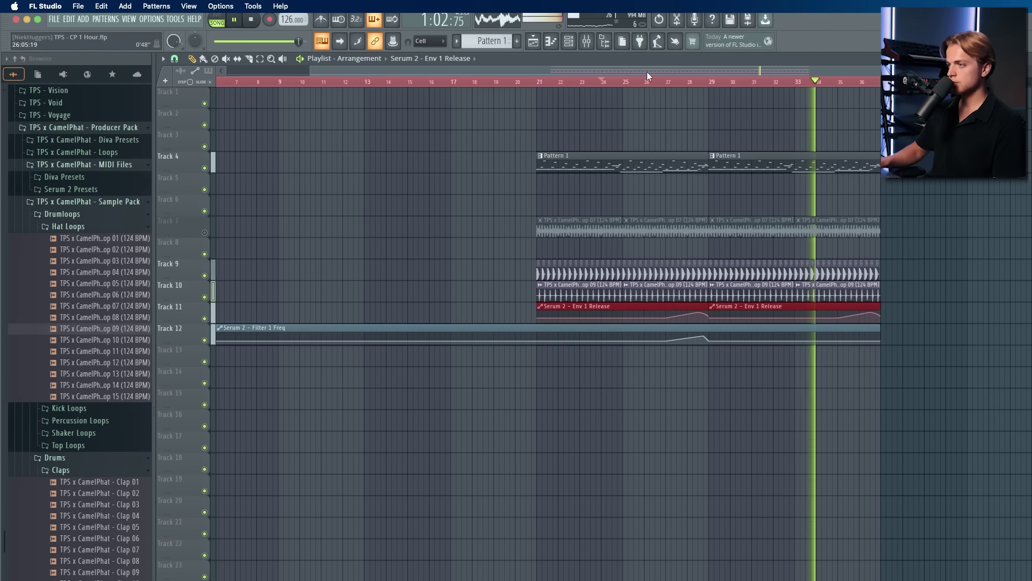
Step: Trim the Filter 1 frequency automation to start at bar 21, and move all Serum 2 automation clips down one track
left_click_drag(538, 359, 537, 323)
left_click(193, 59)
right_click(379, 336)
left_click_drag(485, 302, 870, 369)
key("shift+Down")
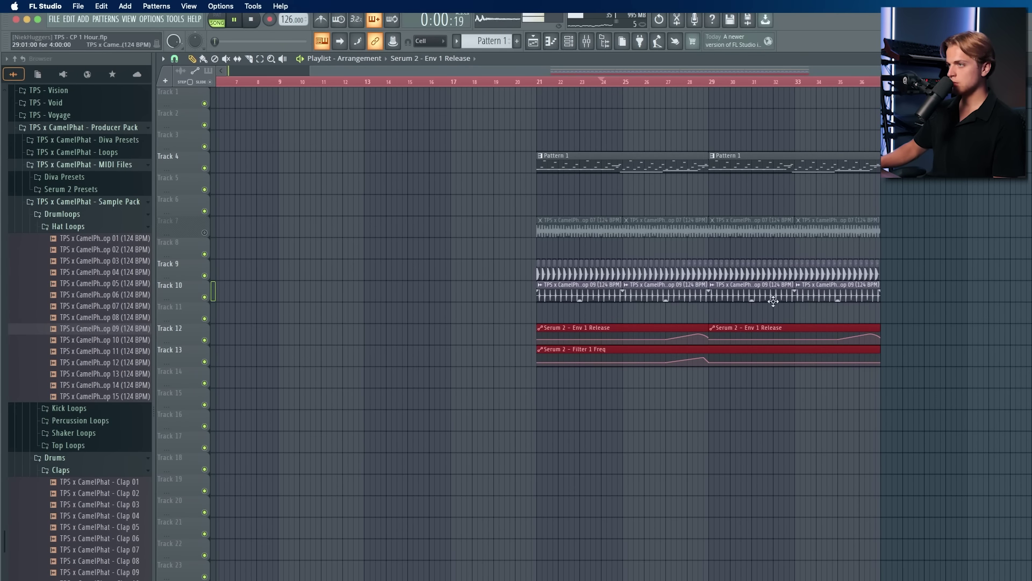
left_click(535, 82)
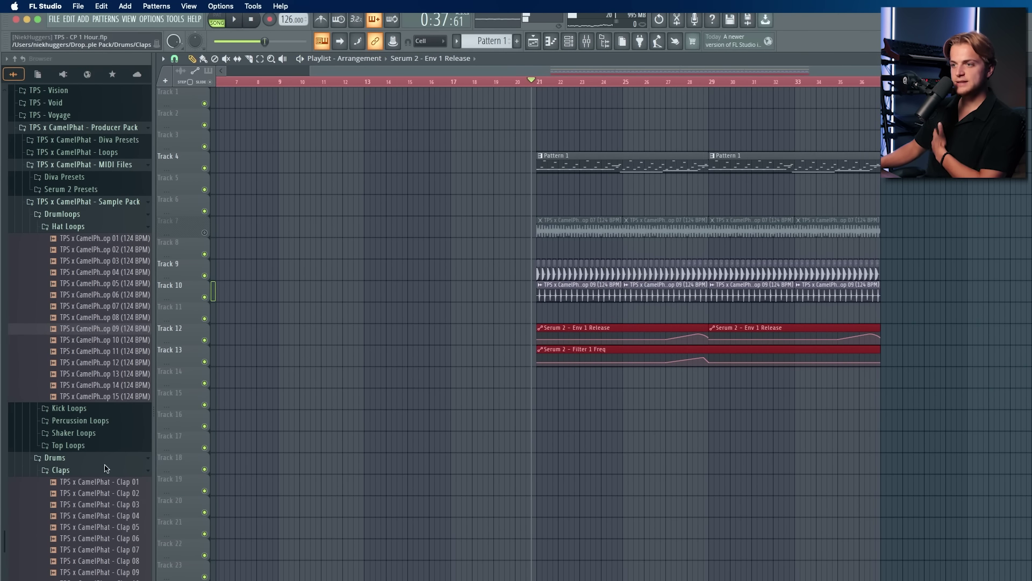
Step: Place Synth Drone 09 C from the sample pack's FX folder on Track 15 at bar 21
scroll(101, 466, "up", 5)
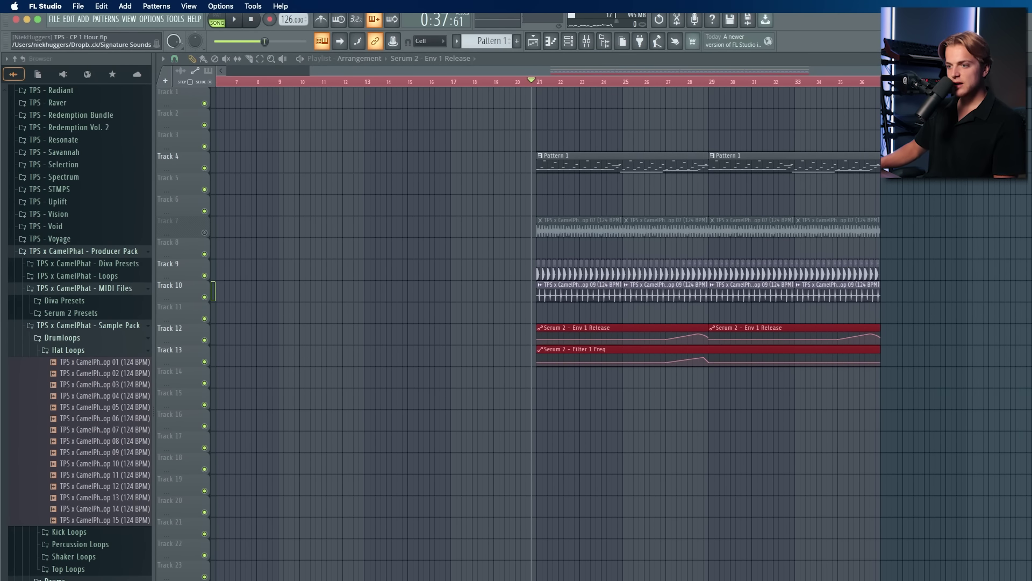
scroll(107, 419, "down", 14)
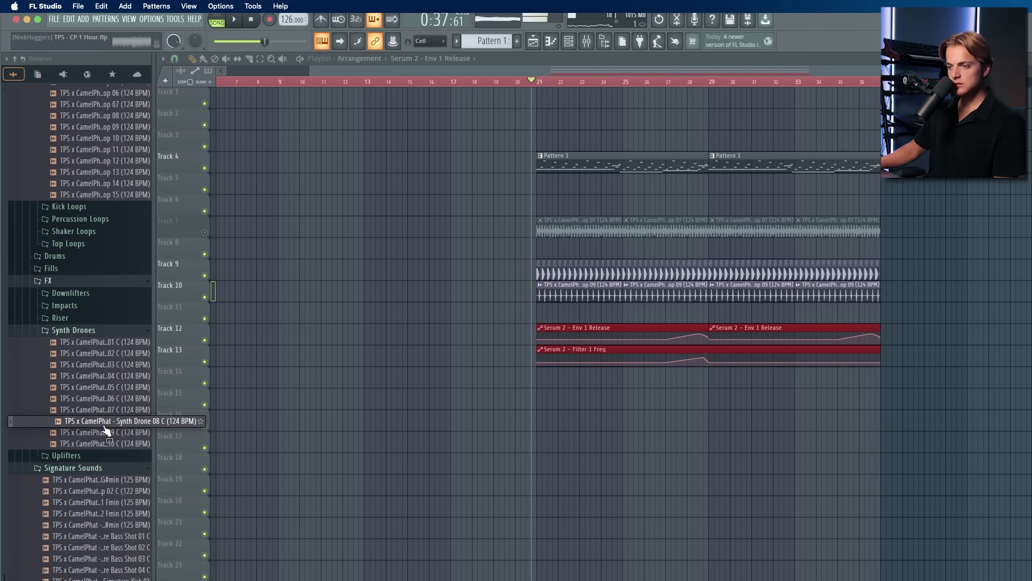
left_click_drag(640, 396, 543, 398)
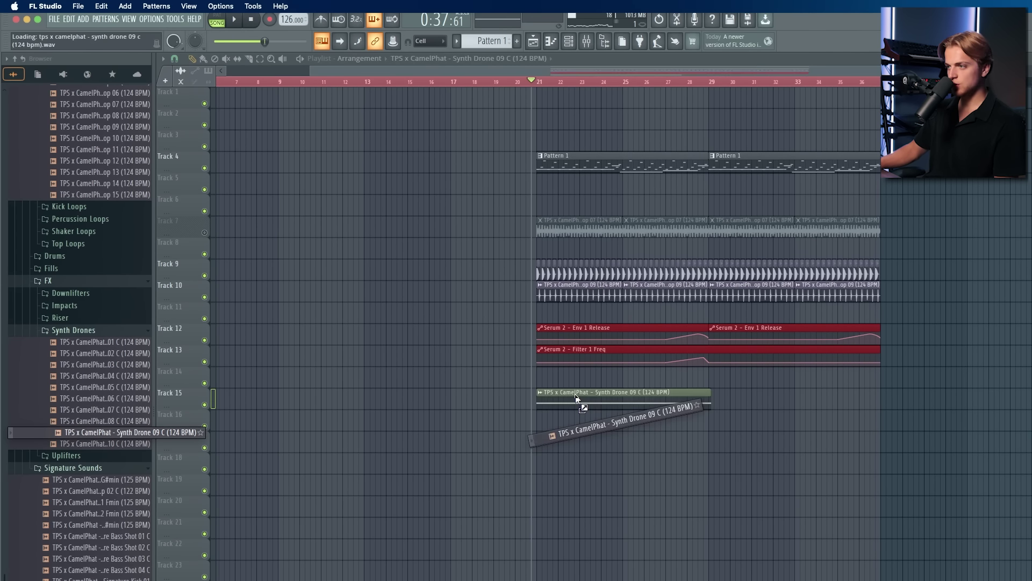
Step: Fit the synth drone to the project tempo, entering 124 BPM as its original tempo, and play it
scroll(577, 398, "up", 3)
right_click(457, 392)
left_click(565, 471)
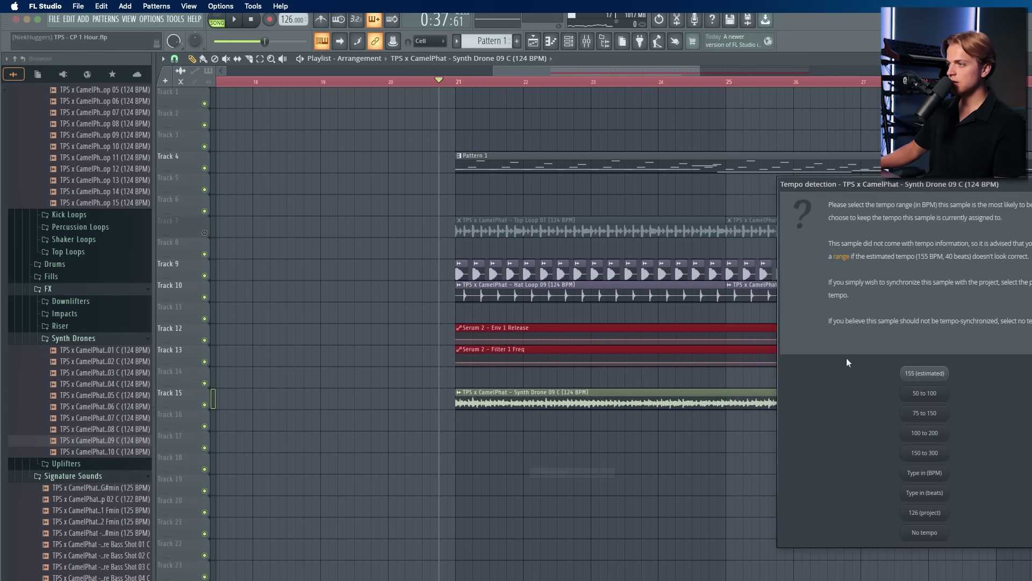
left_click(931, 477)
type("124")
key("Return")
key("space")
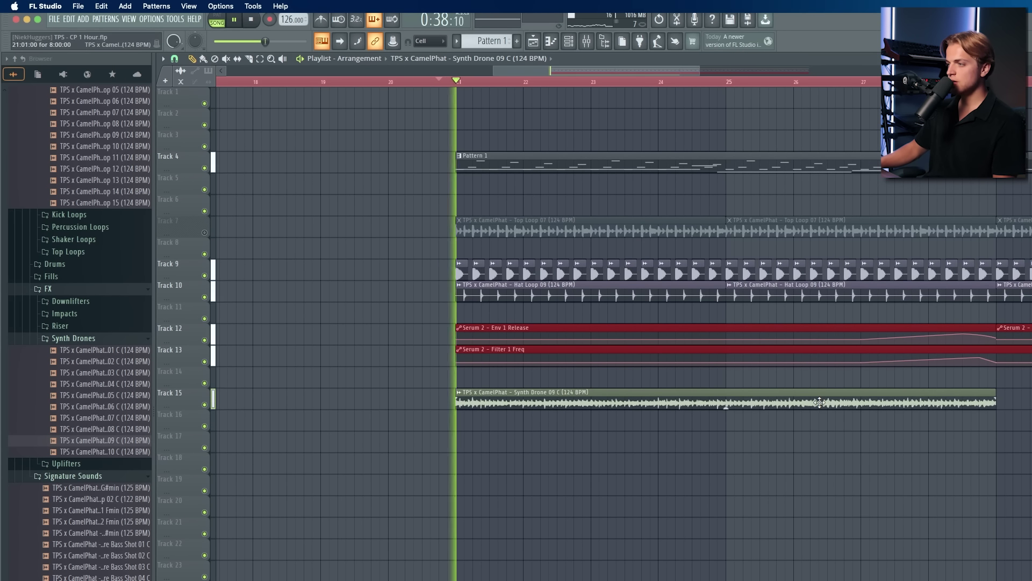
Step: Set the drone's time-stretching mode to Stretch and lower its channel volume to about 17%
double_click(790, 401)
key("space")
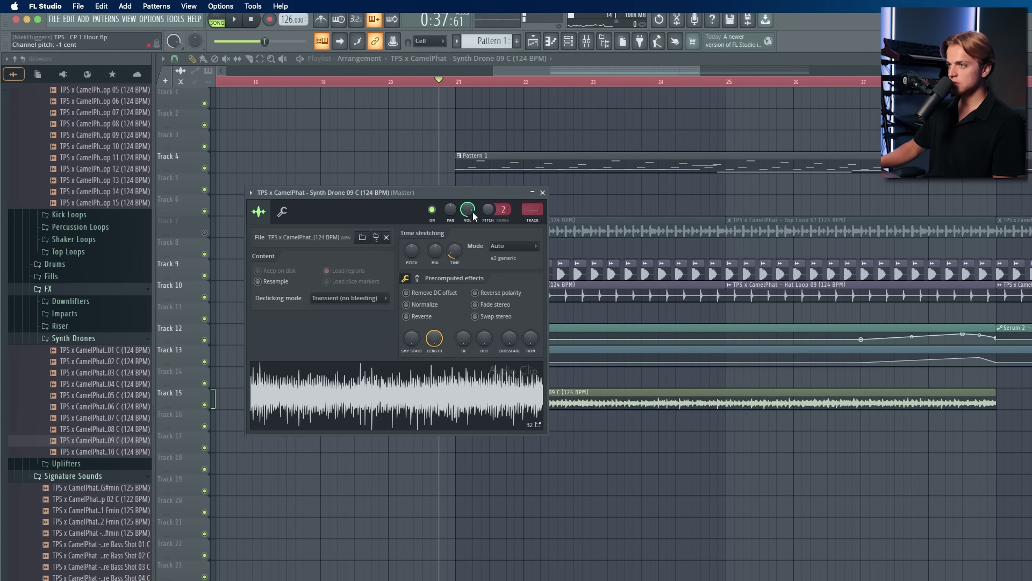
left_click(511, 248)
left_click(508, 273)
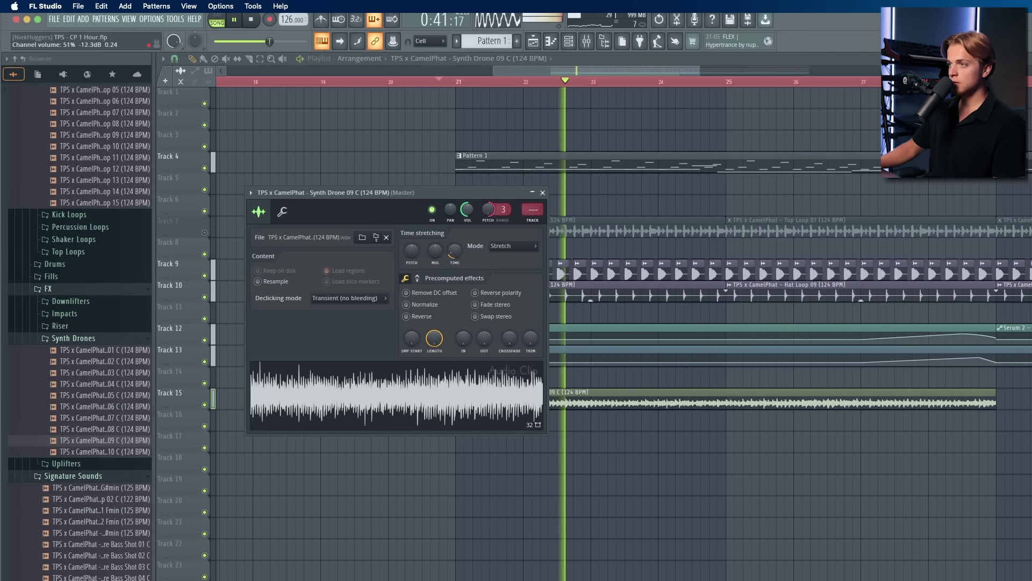
left_click_drag(468, 210, 467, 244)
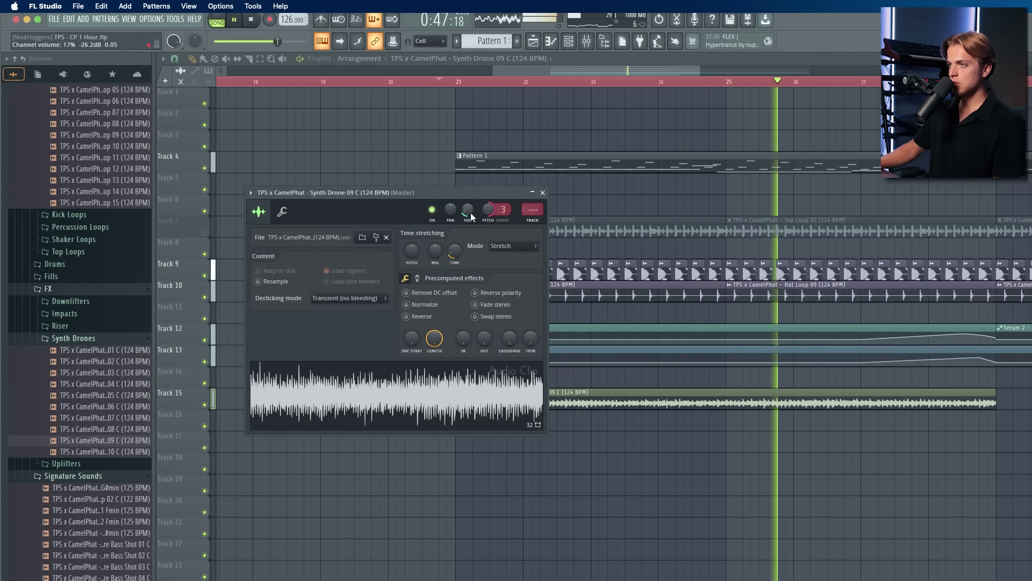
left_click(543, 192)
Step: Add a second drone clip on Track 15 from bar 29 to 37 and lower the drone's channel volume to about 11%
scroll(535, 207, "down", 4)
key("space")
left_click(746, 404)
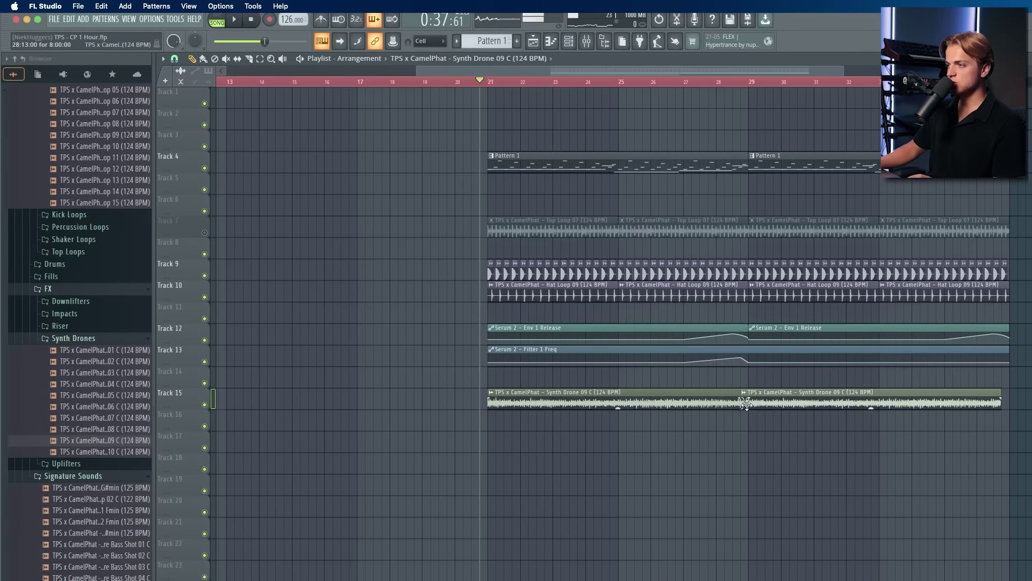
double_click(769, 402)
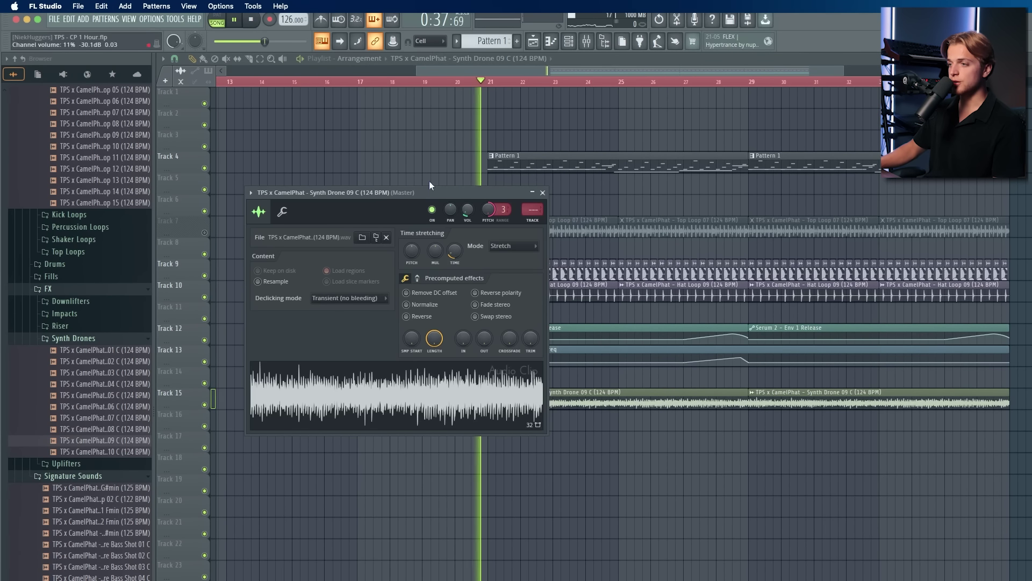
scroll(364, 144, "down", 3)
left_click(543, 193)
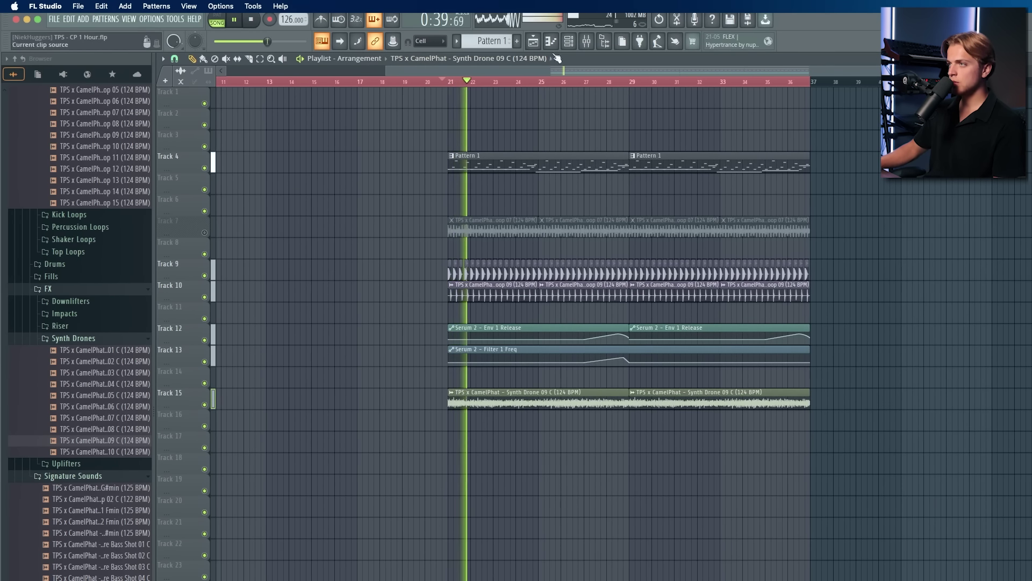
Step: Add Kickstart 2 to the synth drone's mixer track with a 1/4 sync curve and lower its mix to 53%
key("F9")
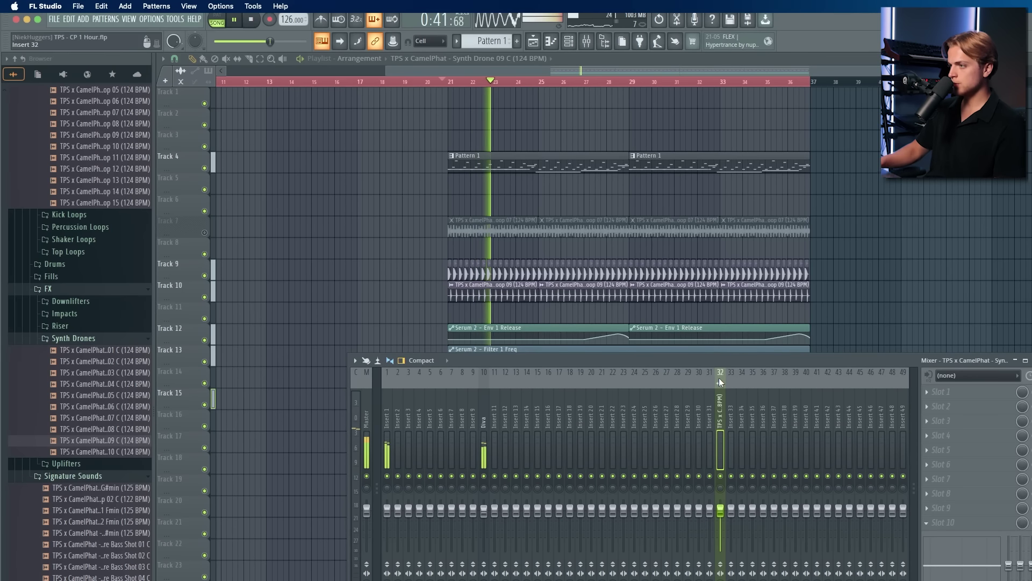
left_click(957, 501)
left_click(970, 504)
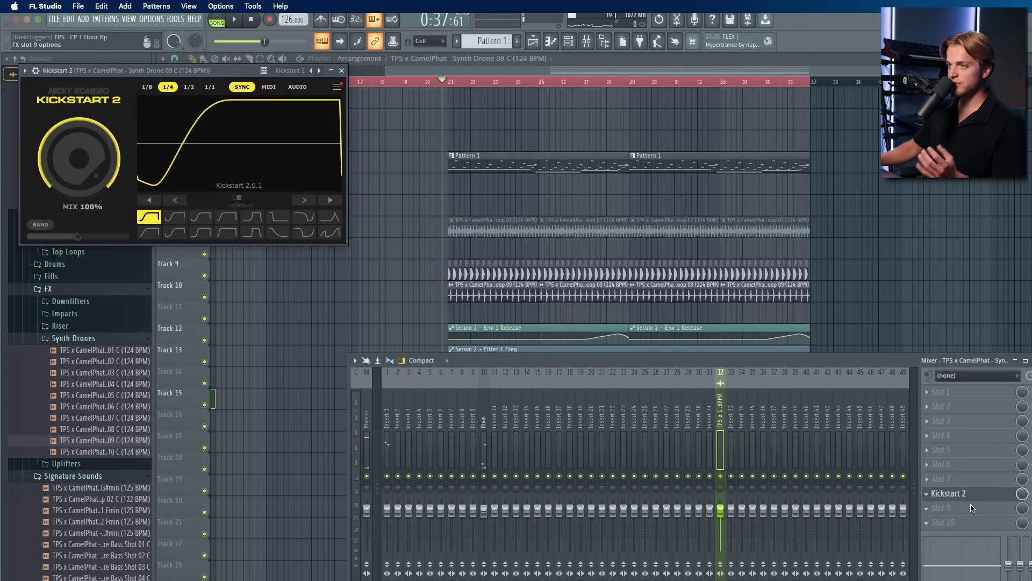
left_click_drag(107, 185, 107, 213)
key("space")
key("F9")
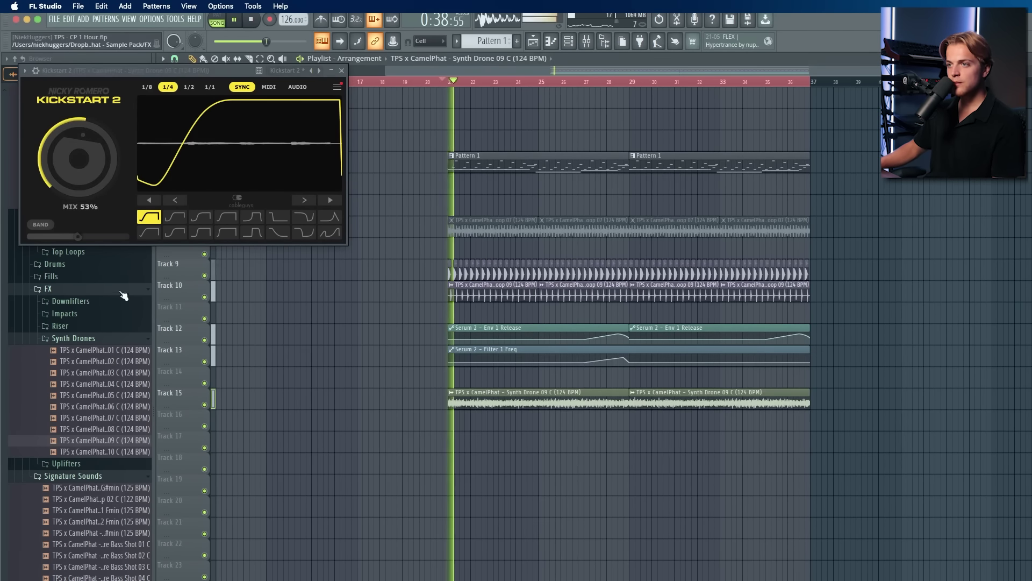
left_click(342, 79)
Step: Add a second Diva instrument and load the LD - Mixture preset from the TPS x Camelphat - Diva Presets folder
key("F6")
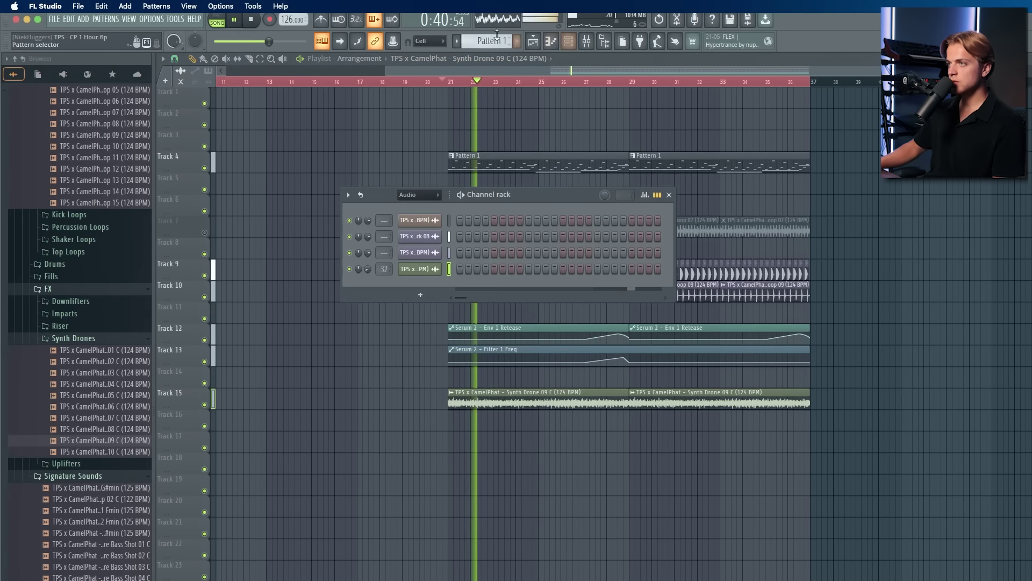
left_click(88, 20)
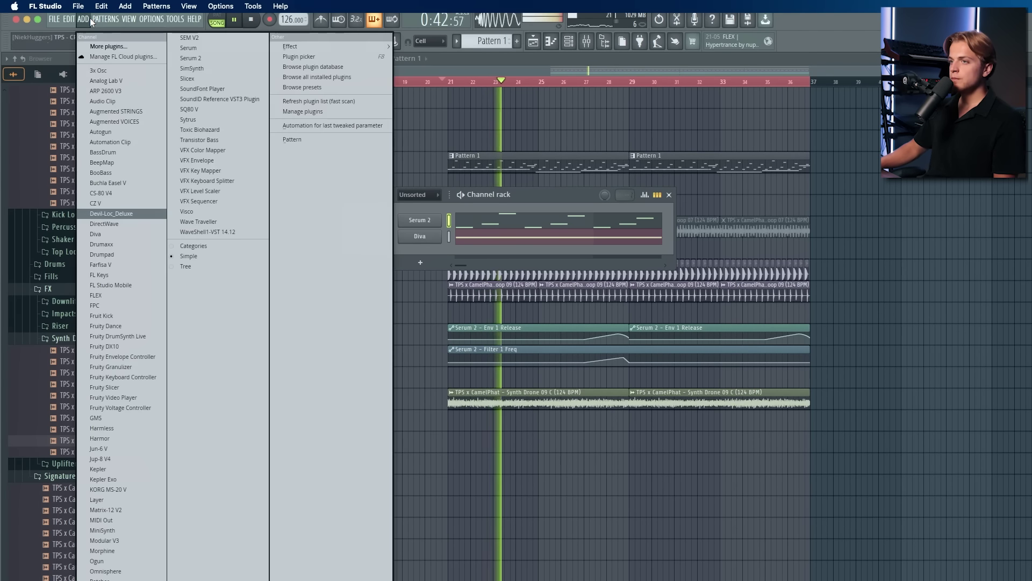
left_click(102, 233)
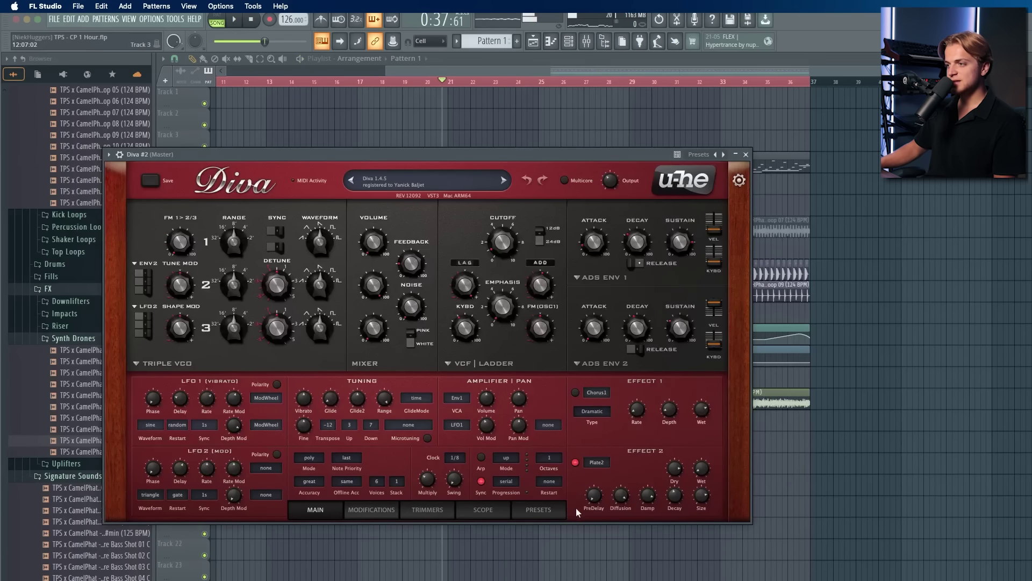
left_click(540, 510)
left_click_drag(437, 154, 591, 289)
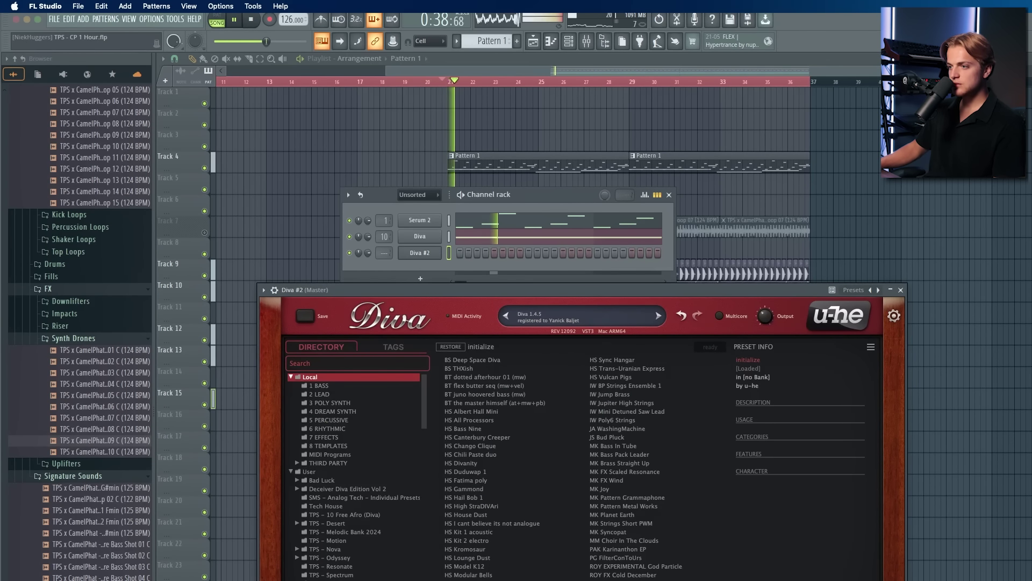
left_click(331, 580)
left_click(332, 580)
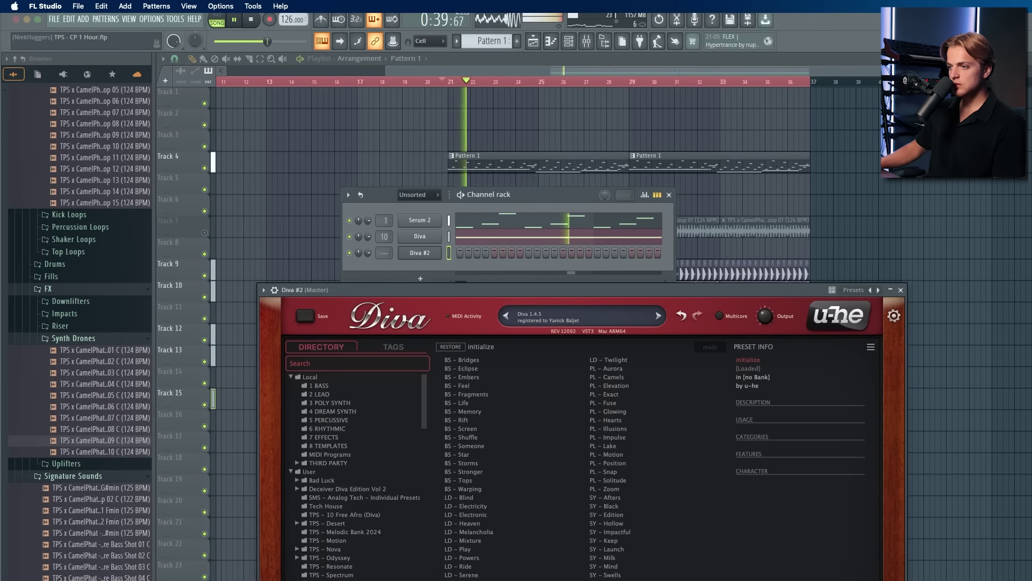
left_click(524, 540)
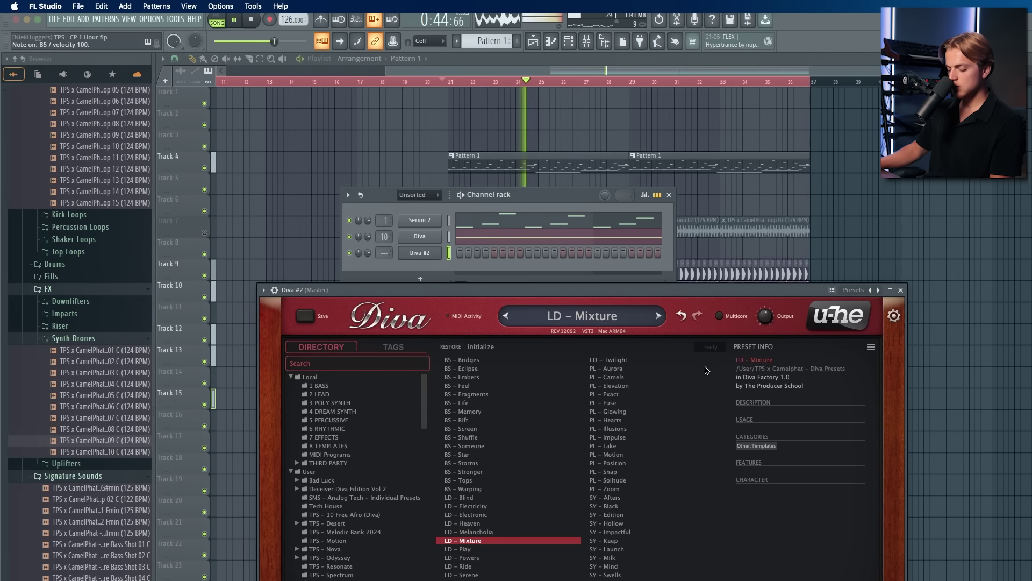
right_click(425, 253)
left_click(465, 251)
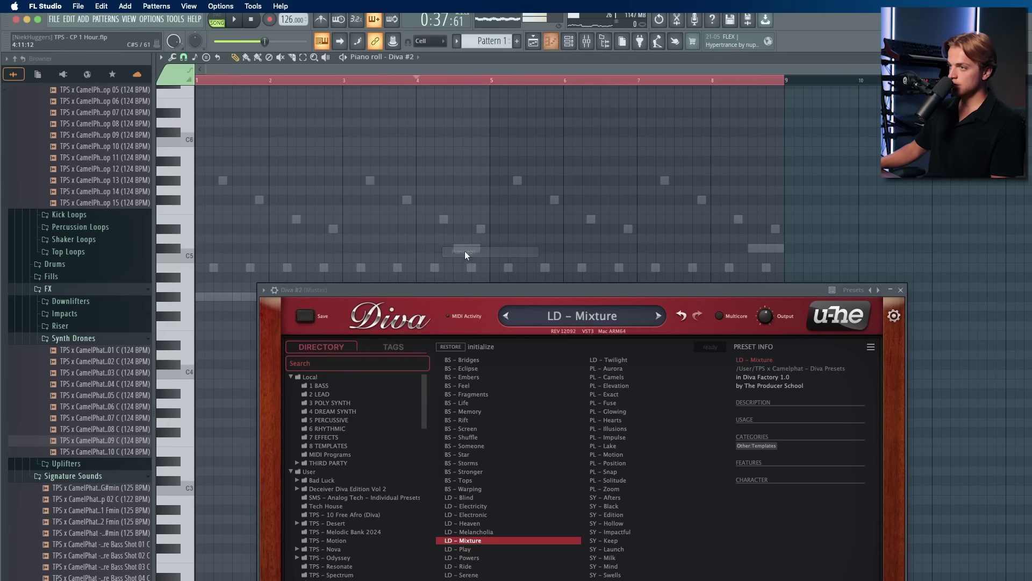
key("Escape")
scroll(303, 414, "down", 1)
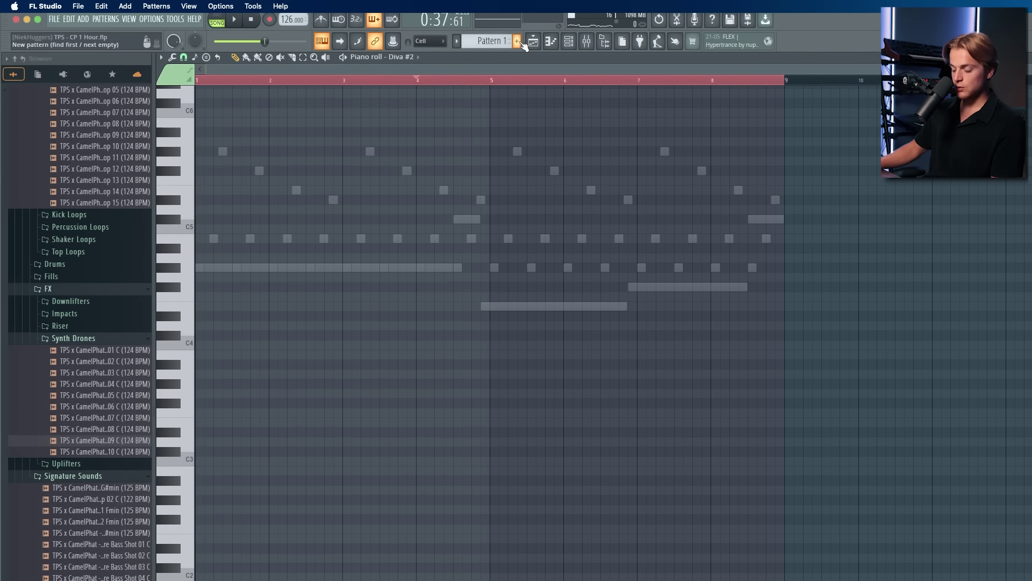
left_click(534, 46)
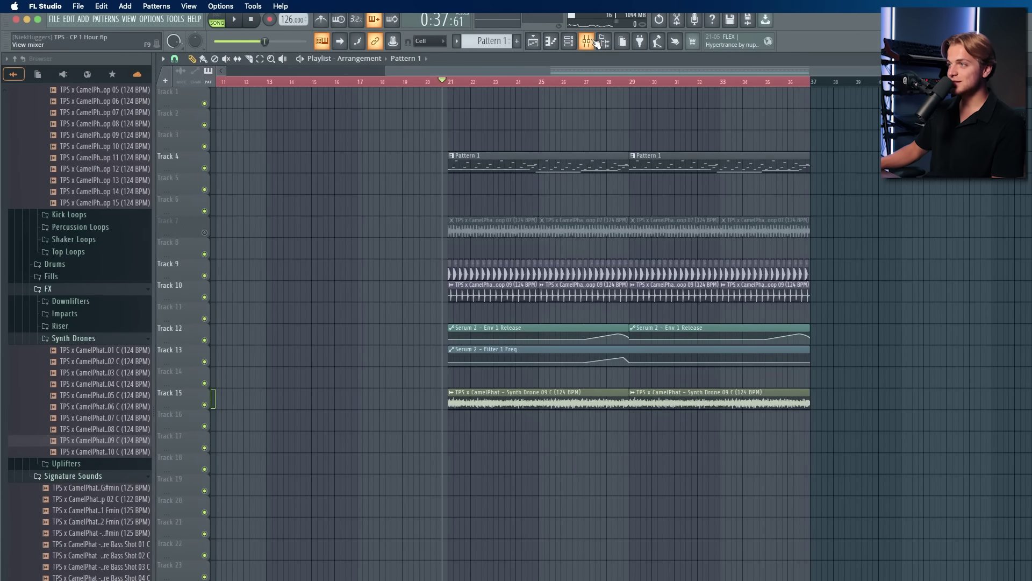
Step: Open the second Diva channel's piano roll in Pattern 1 for writing the lead melody
left_click(569, 42)
right_click(432, 253)
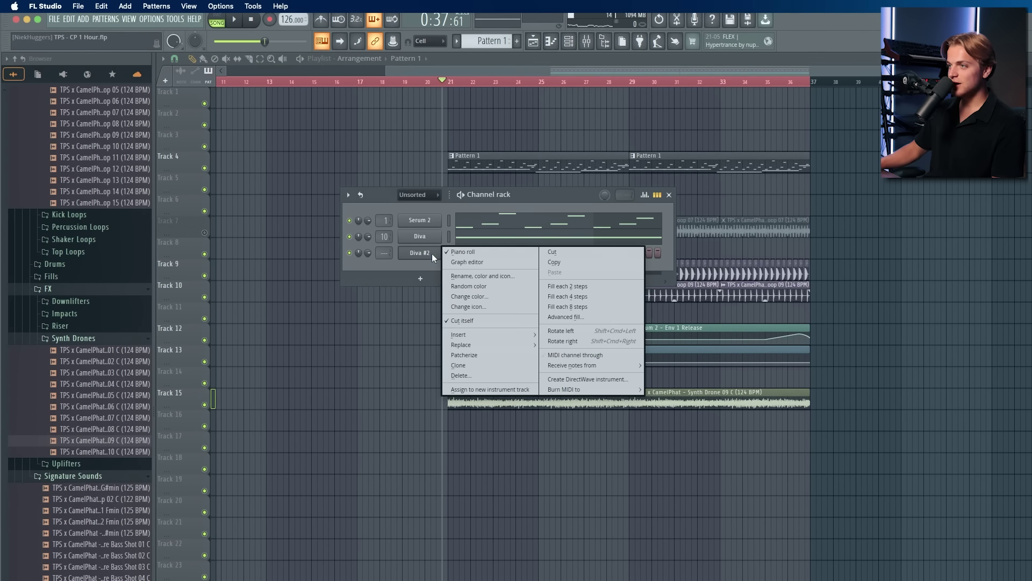
left_click(465, 253)
right_click(433, 255)
left_click(450, 253)
scroll(446, 261, "down", 6)
left_click_drag(263, 267, 199, 203)
scroll(237, 226, "down", 5)
scroll(269, 274, "up", 7)
scroll(253, 215, "up", 10)
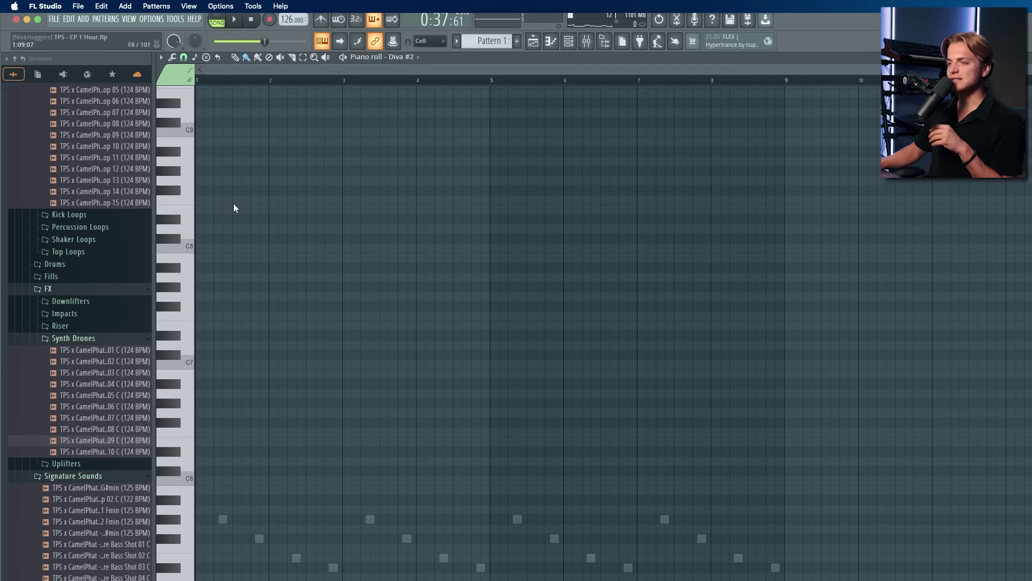
scroll(248, 269, "down", 4)
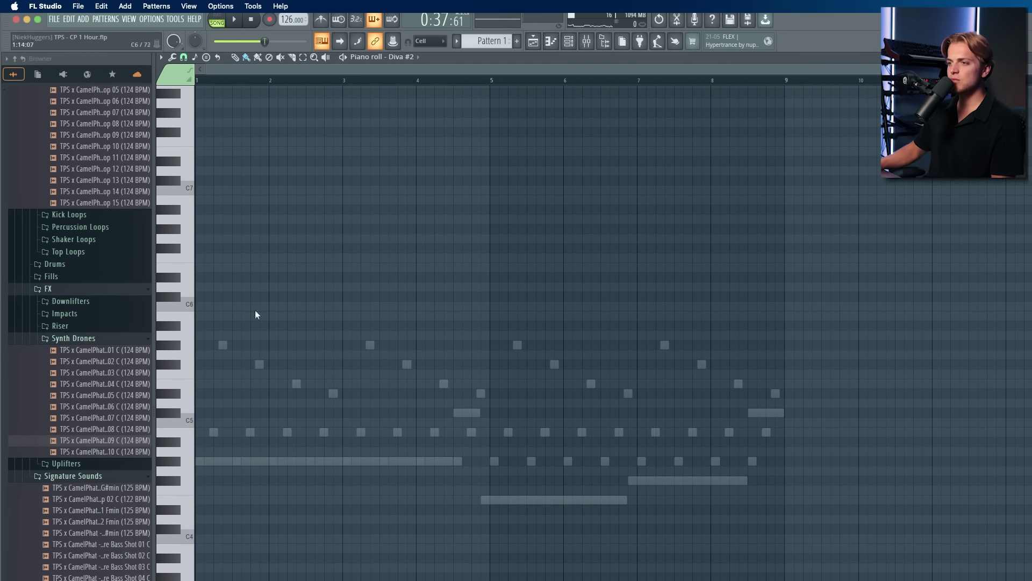
Step: Draw a D#5 lead note starting at bar 1 and lasting 3 bars and 12 steps
left_click(212, 422)
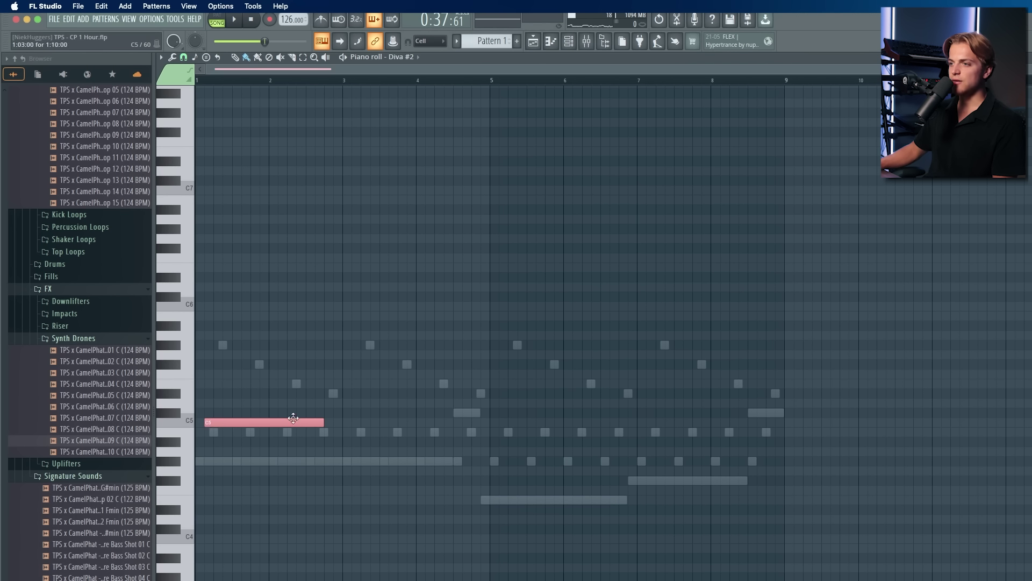
left_click_drag(255, 421, 246, 420)
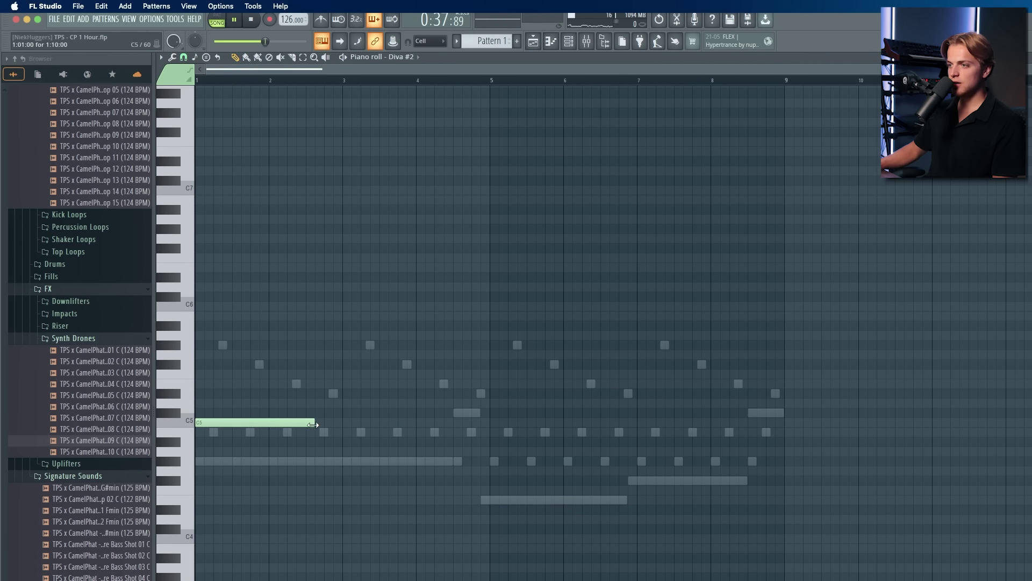
left_click_drag(313, 425, 410, 384)
key("space")
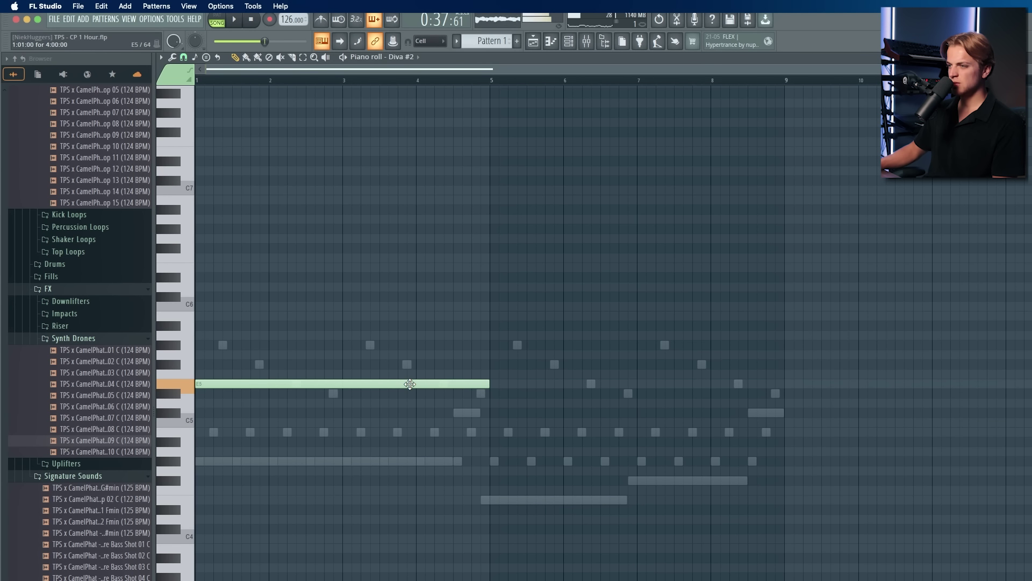
left_click_drag(476, 385, 479, 394)
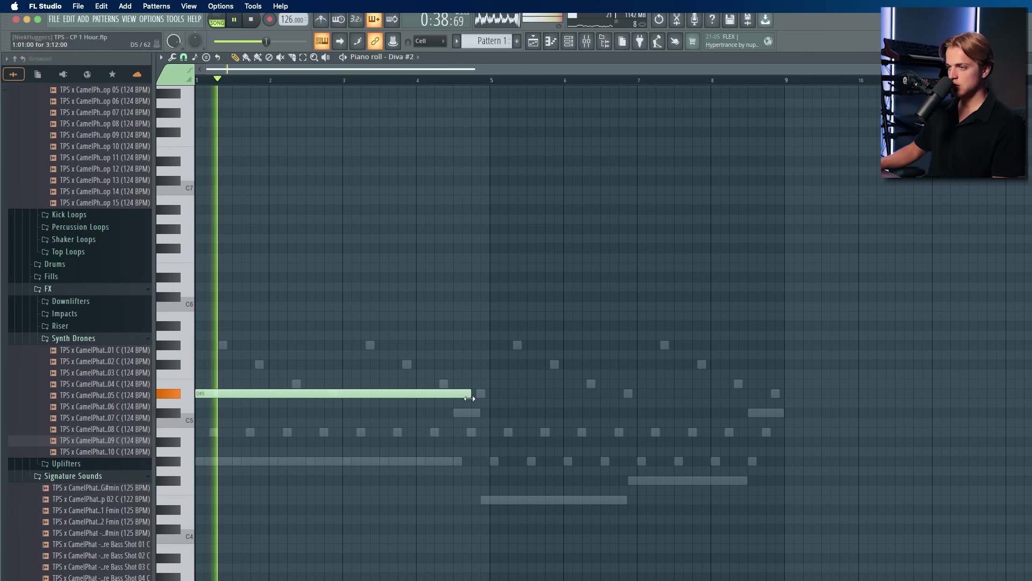
Step: Add a short G#5 note at the end of bar 4, try an F#5 note at bar 5, and delete the F#5 note
left_click(479, 365)
left_click_drag(747, 374, 480, 345)
left_click(495, 365)
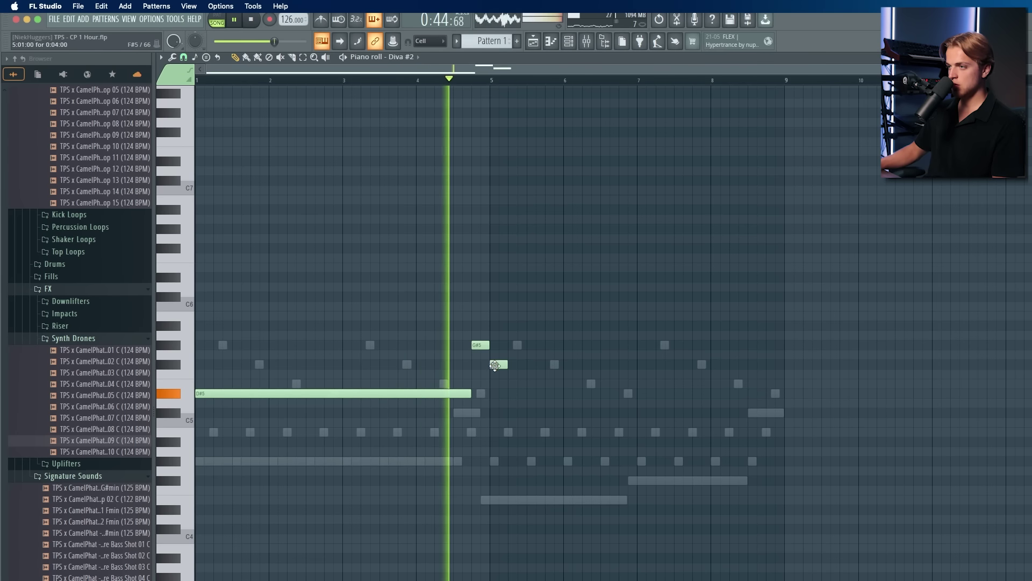
key("ctrl+a")
left_click(512, 394)
key("space")
right_click(500, 365)
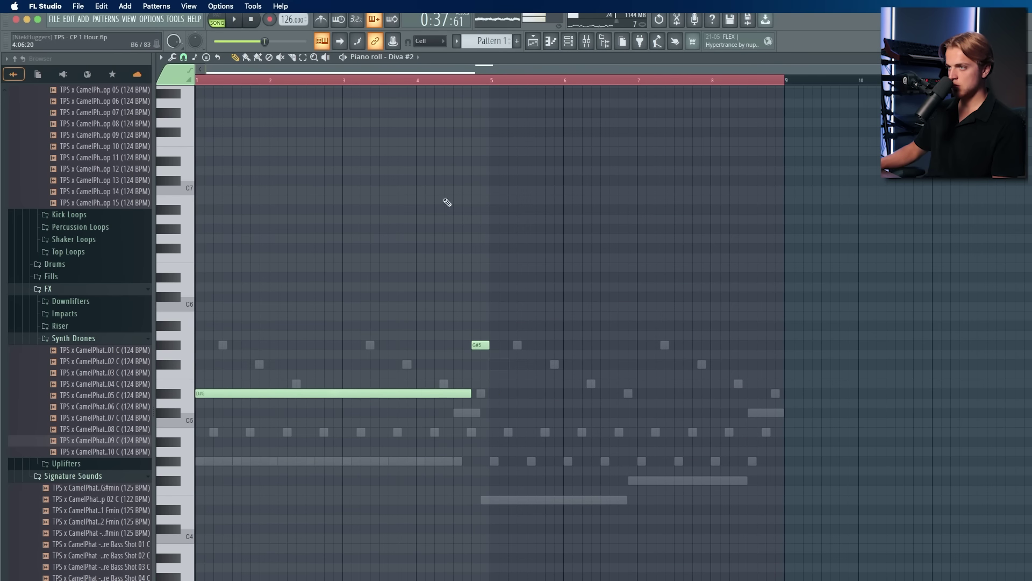
Step: Move the G#5 note four steps earlier, place a short B4 note after it, and trim the D#5 note to the G#5's start
left_click(433, 81)
left_click_drag(480, 346, 462, 346)
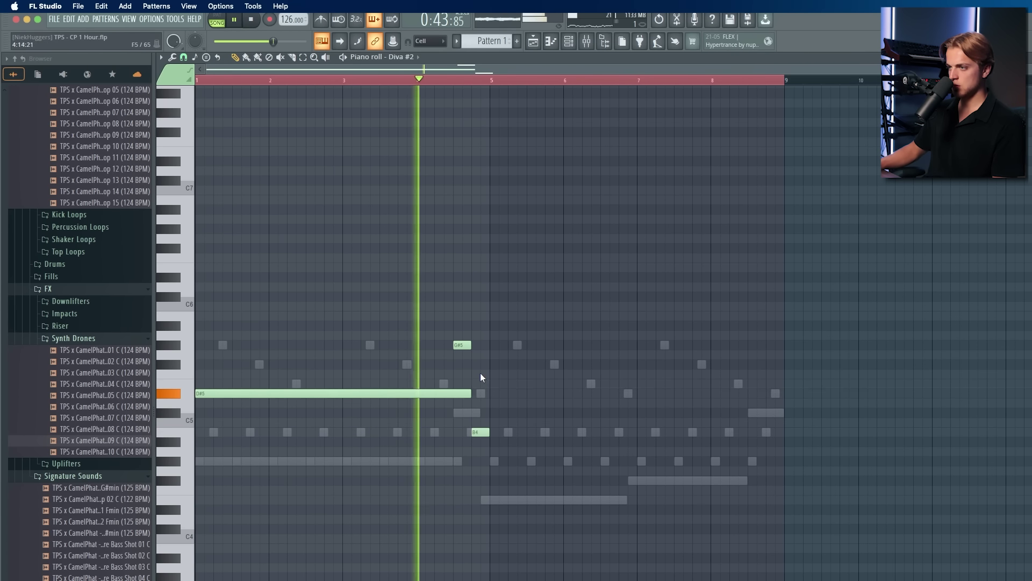
left_click_drag(471, 393, 453, 393)
key("space")
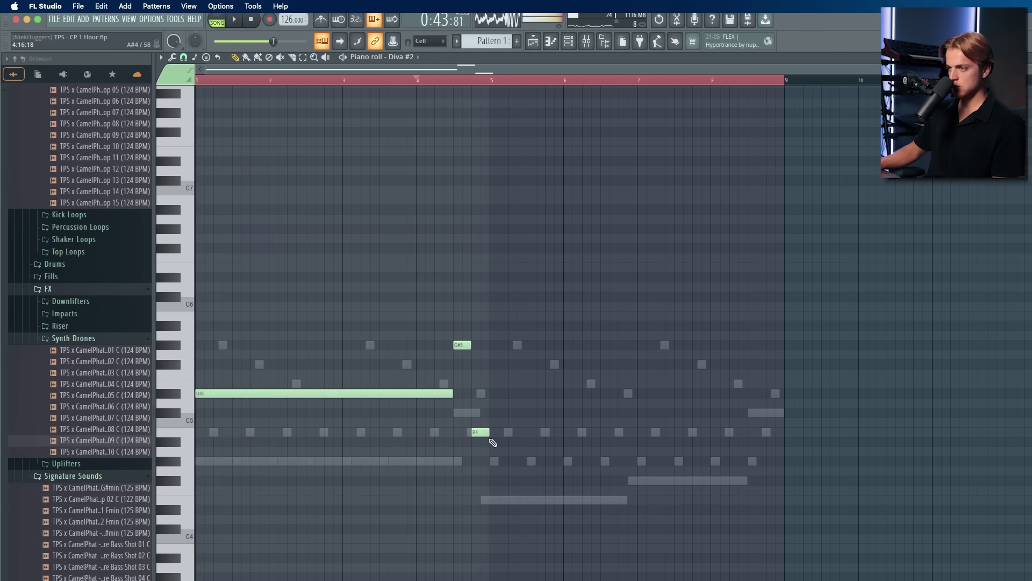
Step: Extend the B4 note to the pattern's end at bar 9 and lengthen the G#5 note up to the B4's start
key("space")
left_click_drag(484, 432, 783, 458)
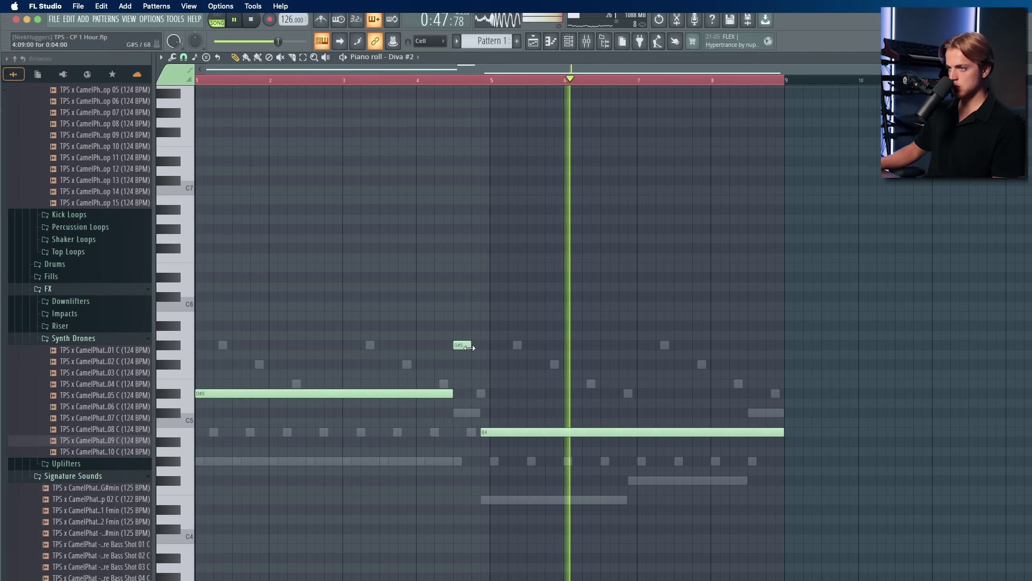
left_click_drag(469, 348, 480, 347)
Step: Route the second Diva to mixer track 13, lower that track's fader, and play the arrangement
key("F6")
key("F9")
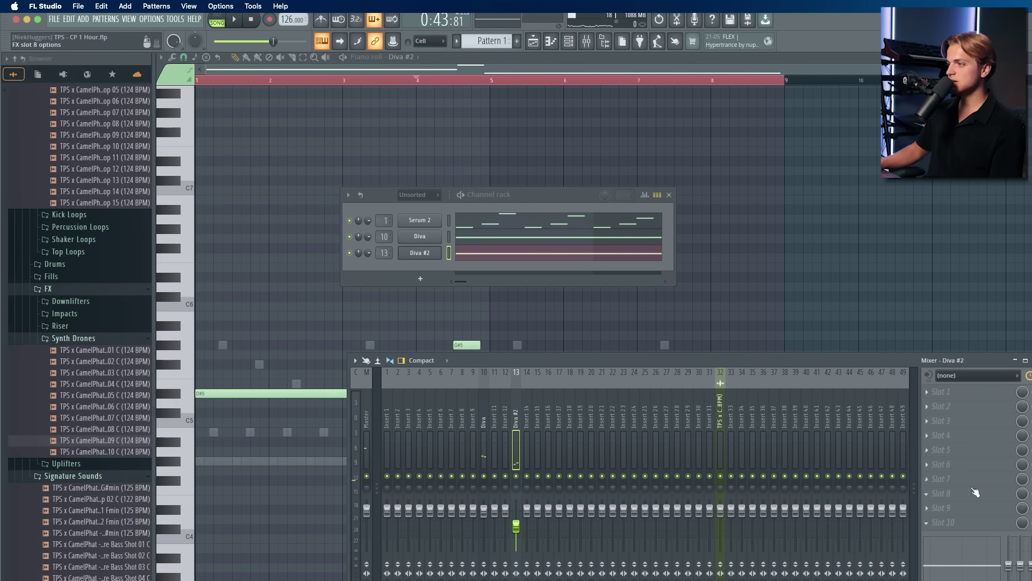
key("space")
Step: Add Fruity Parametric EQ 2 to the second Diva's mixer track, cutting the lows, slightly boosting the upper mids, and reducing the treble
left_click(967, 420)
left_click(1030, 462)
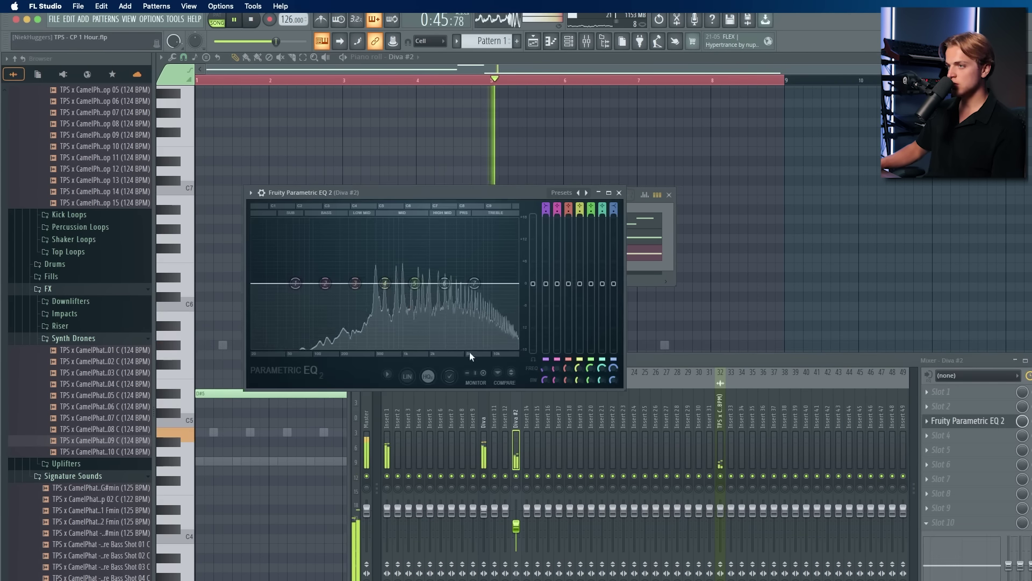
left_click_drag(295, 284, 333, 348)
left_click_drag(475, 285, 449, 283)
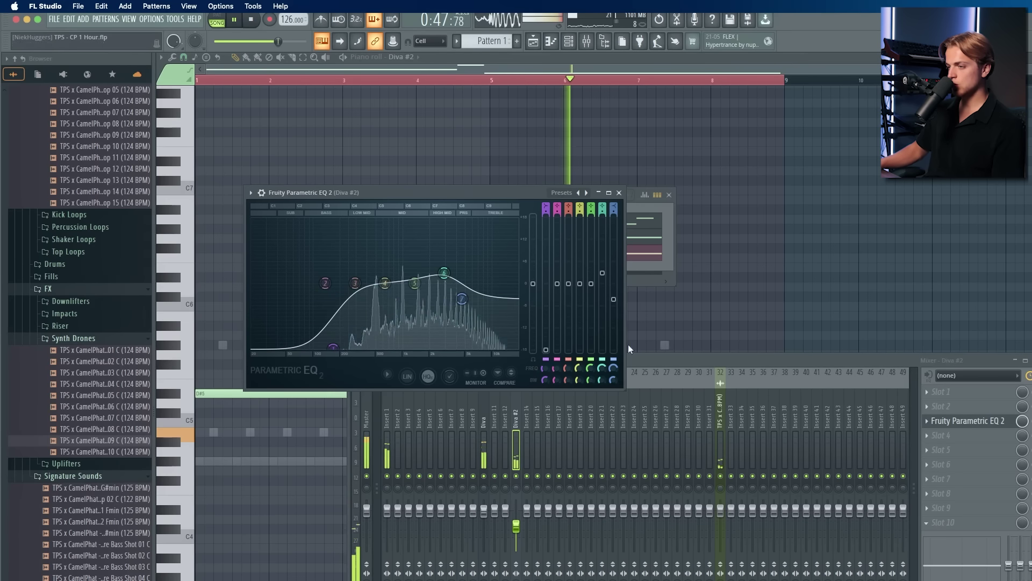
left_click(922, 463)
left_click(620, 194)
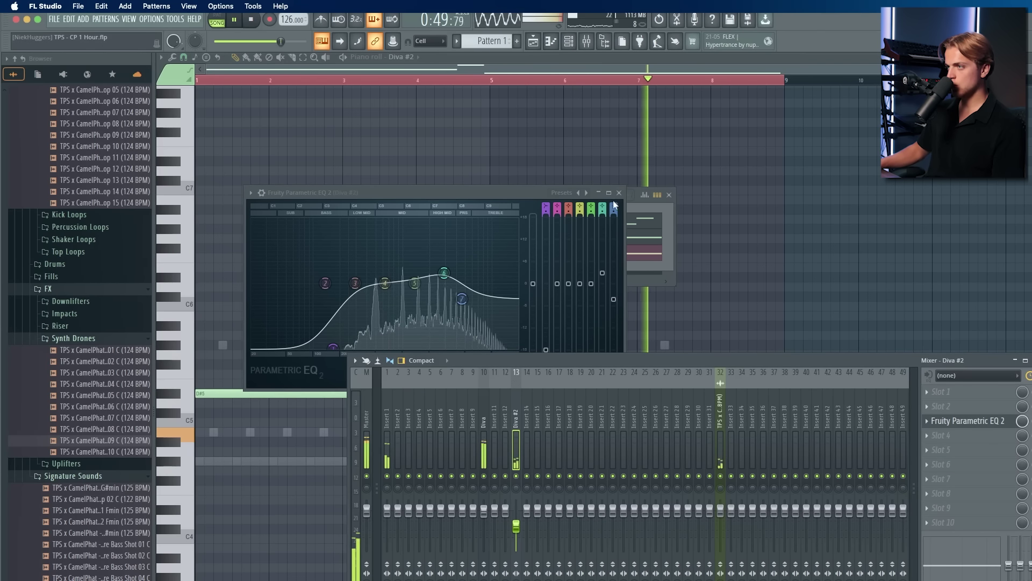
left_click(619, 192)
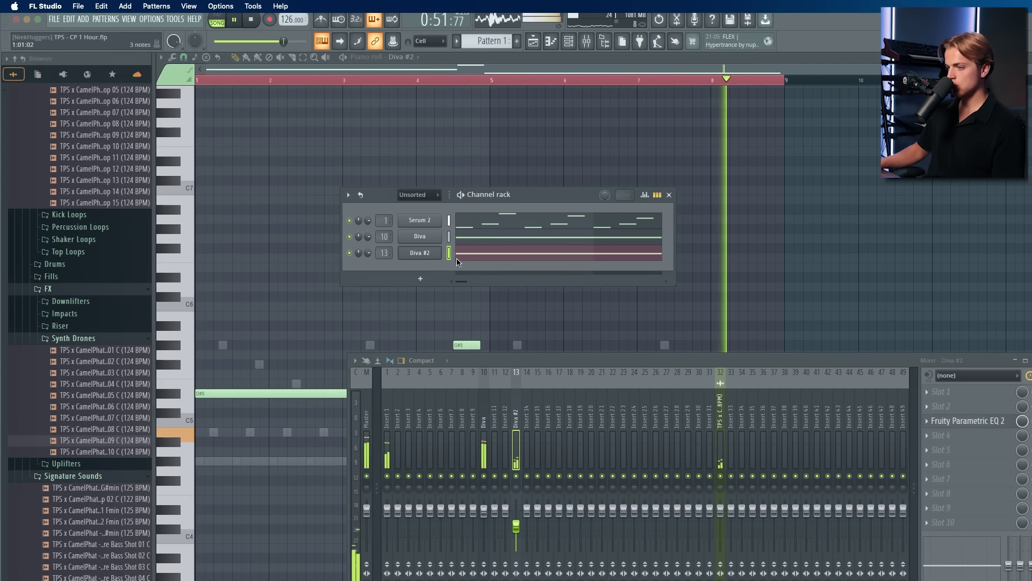
Step: Show the second Diva's main controls and add ValhallaVintageVerb to its mixer track with 4.00 s decay, 710 Hz low cut and an adjusted mix
left_click(408, 253)
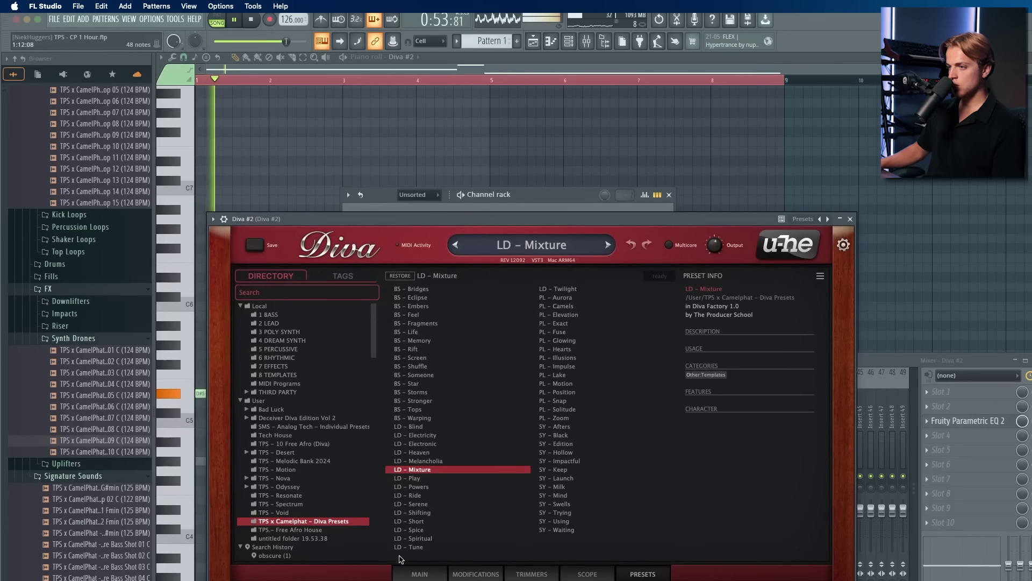
left_click(419, 573)
left_click(976, 480)
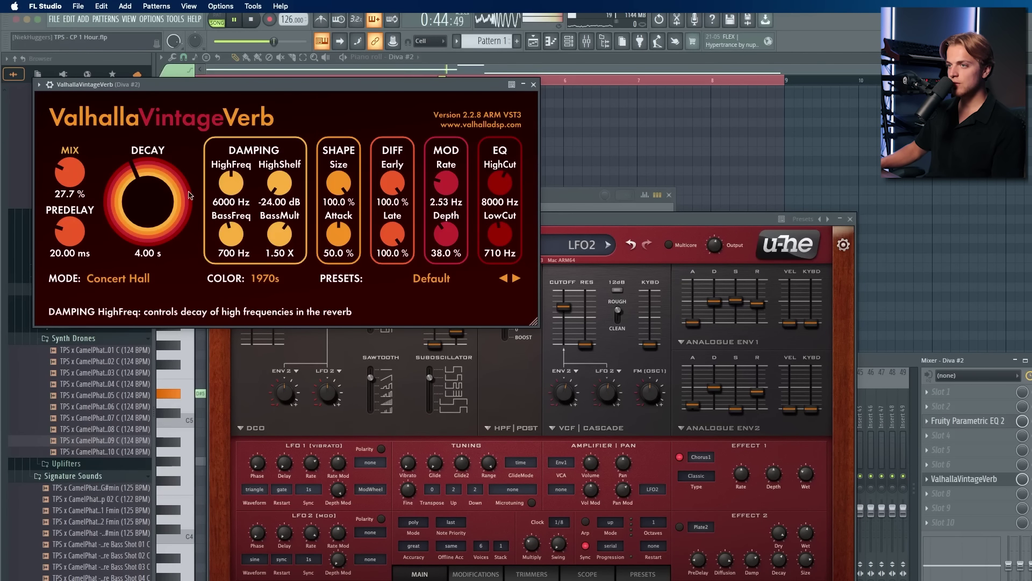
left_click_drag(71, 174, 72, 167)
left_click(534, 85)
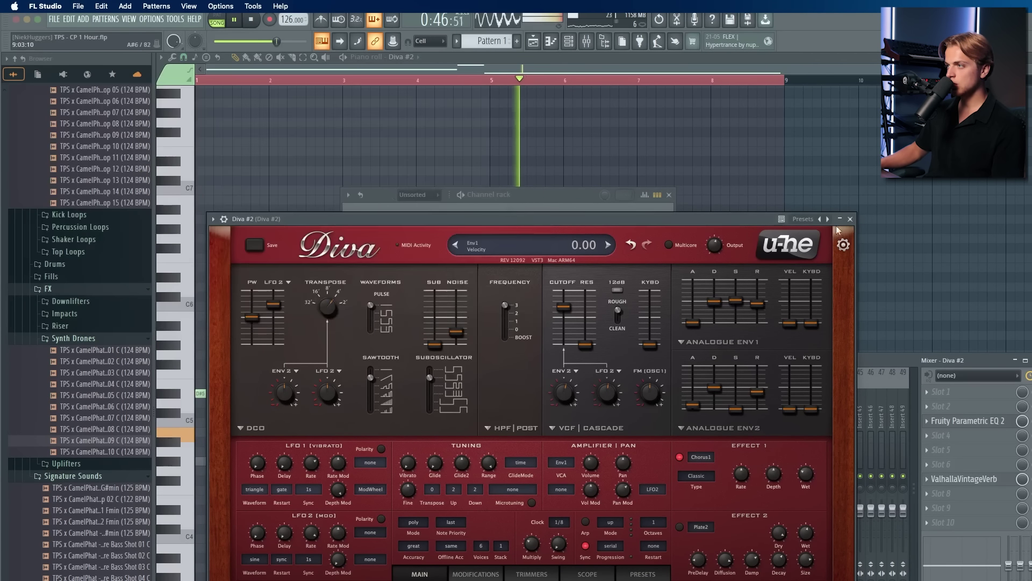
left_click(849, 220)
Step: Add Fruity PanOMatic to the second Diva's mixer track with its LFO modulating pan at 66% amount, and slightly lower mixer track 14's fader
left_click(949, 450)
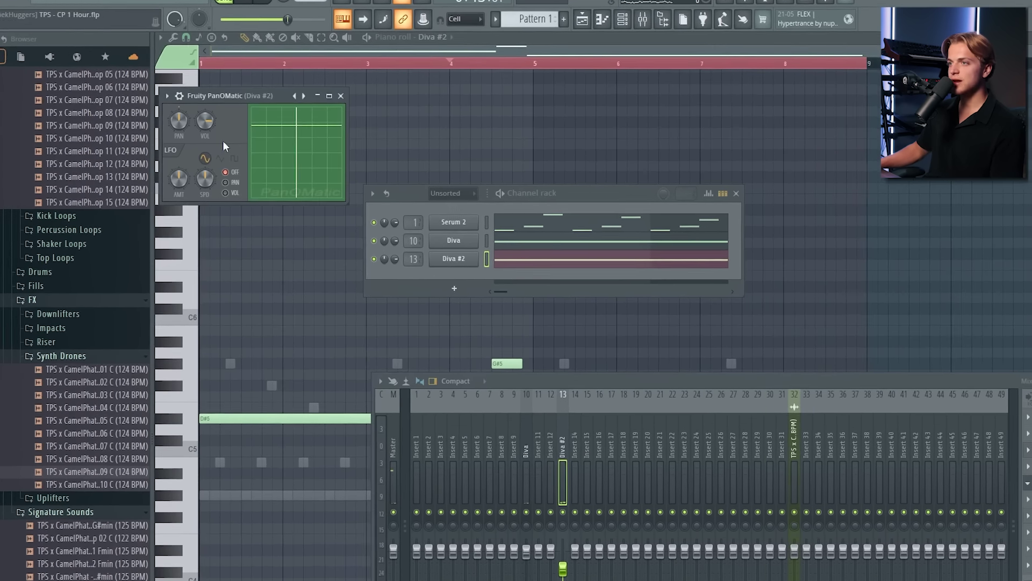
left_click(219, 185)
key("space")
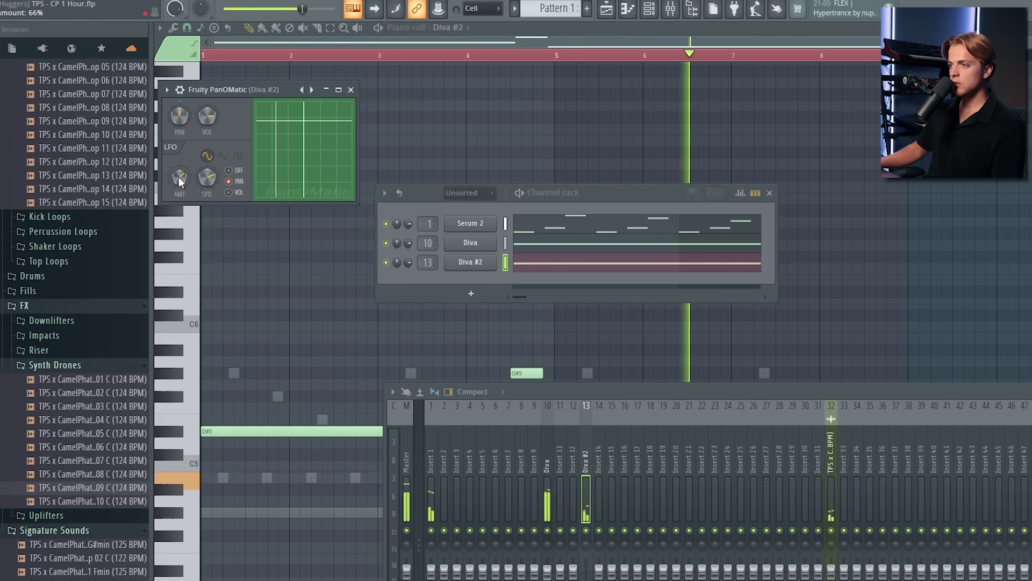
left_click_drag(599, 568, 599, 573)
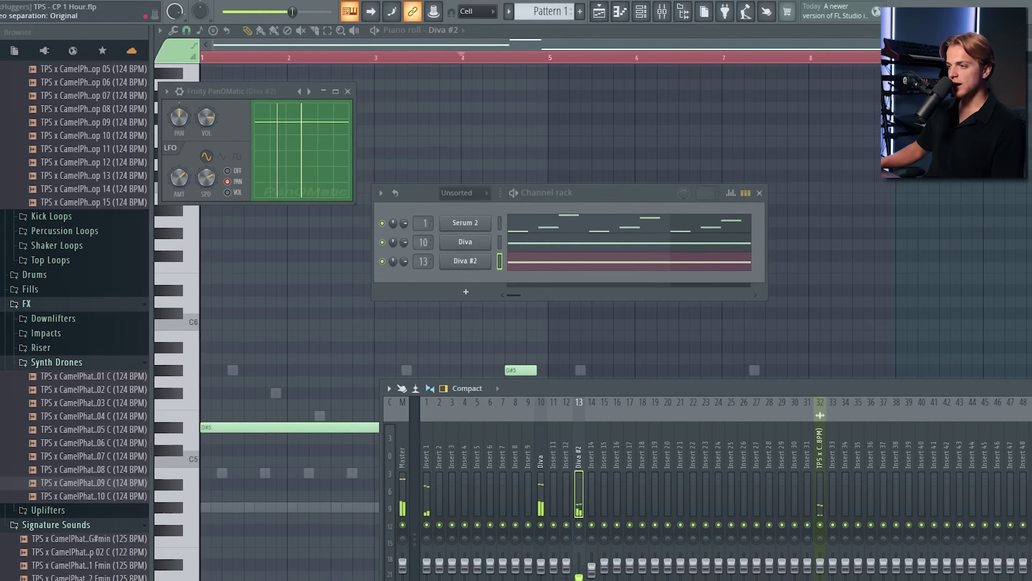
Step: Fine-tune the second Diva's fader during playback and add Crystallizer to its mixer track directly after the EQ
key("space")
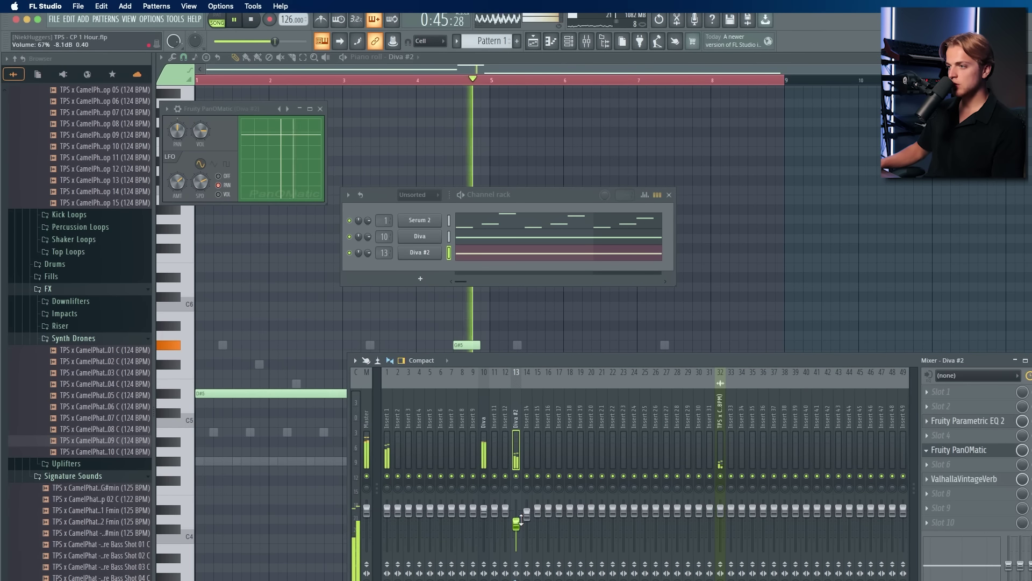
left_click_drag(517, 524, 517, 523)
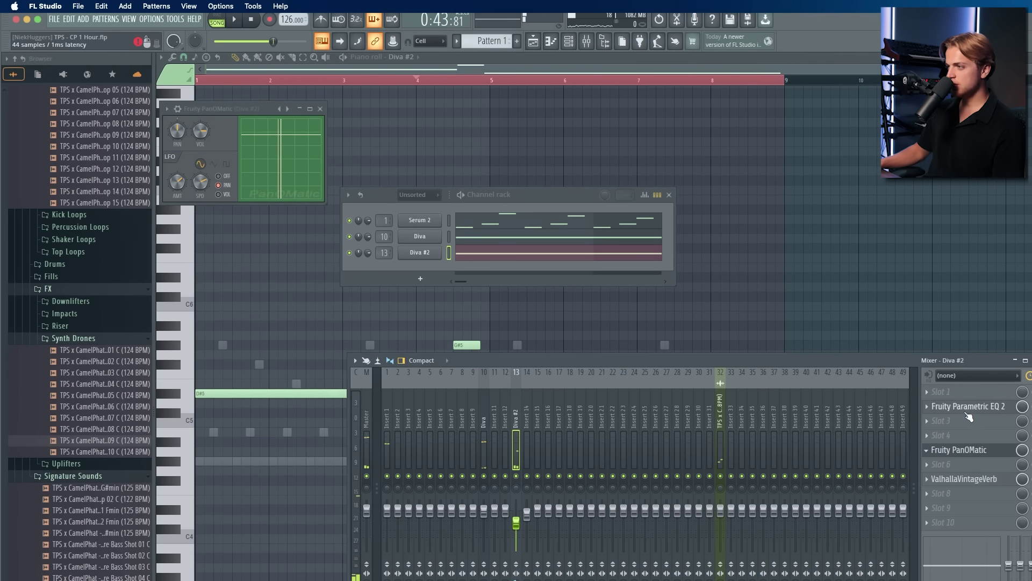
left_click(967, 419)
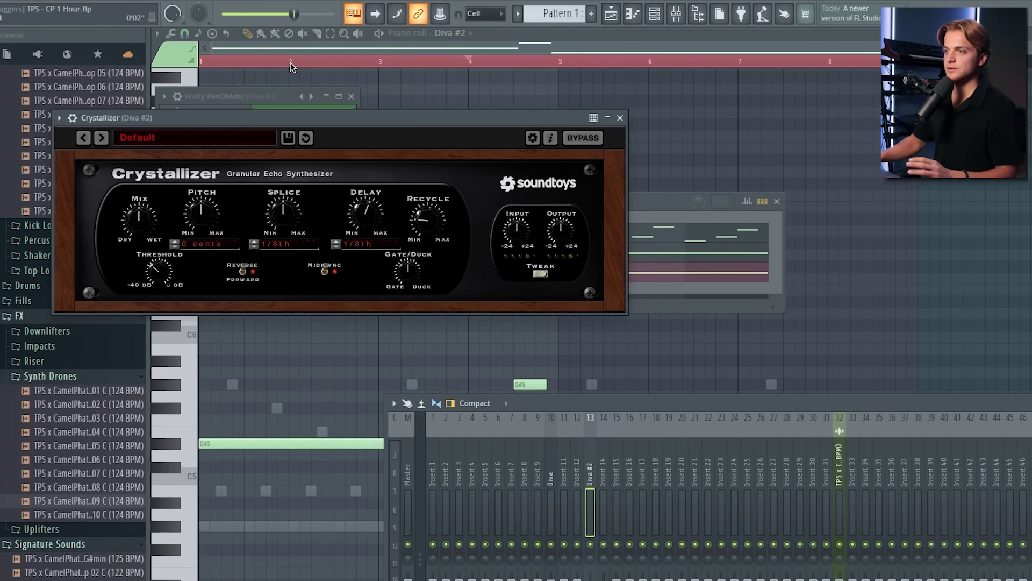
left_click_drag(240, 123, 422, 328)
left_click_drag(354, 322, 429, 357)
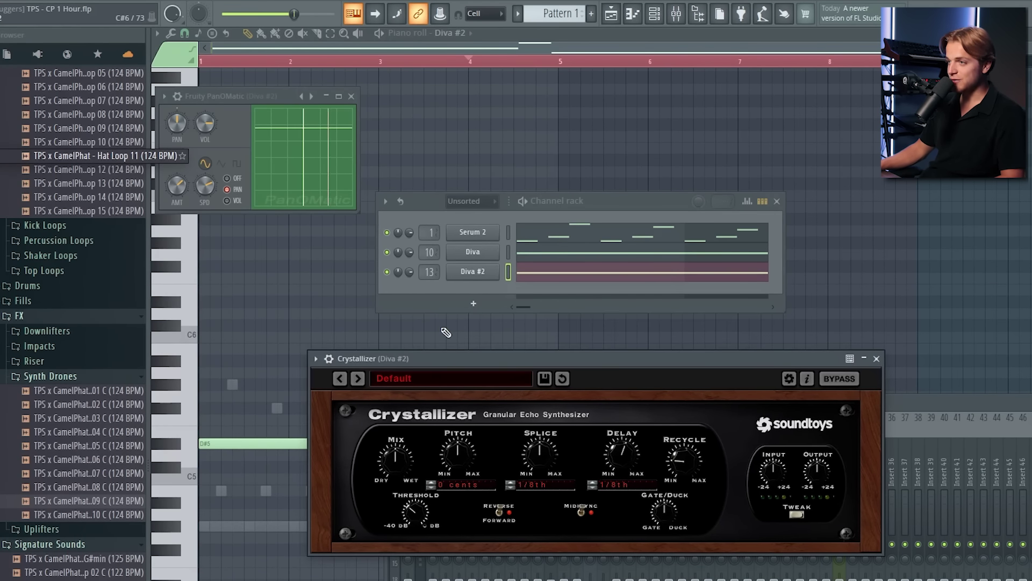
Step: Solo the second Diva channel, set Crystallizer's pitch to 1200 cents, and lower its mix towards dry while playing
right_click(386, 269)
left_click(407, 278)
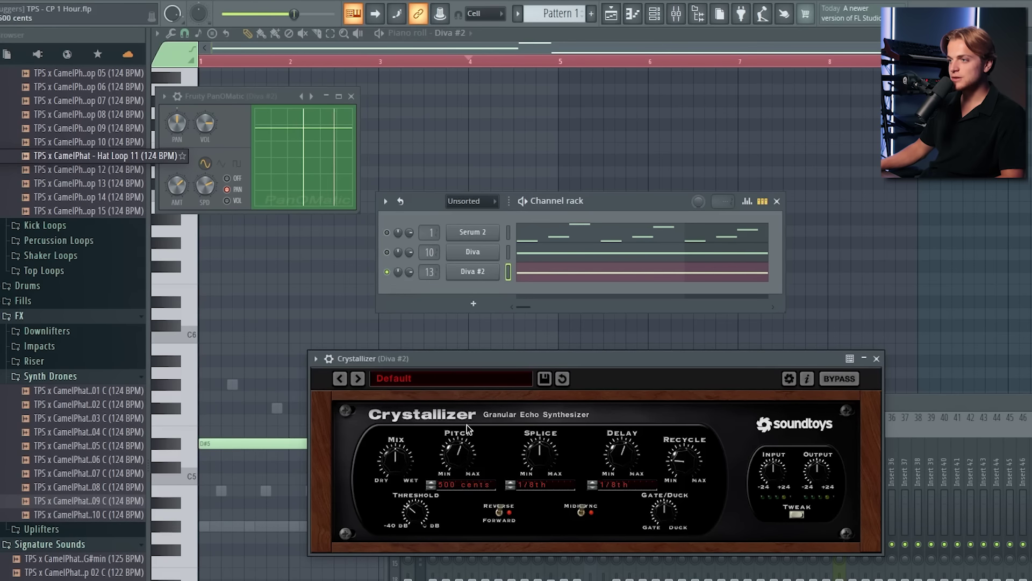
key("space")
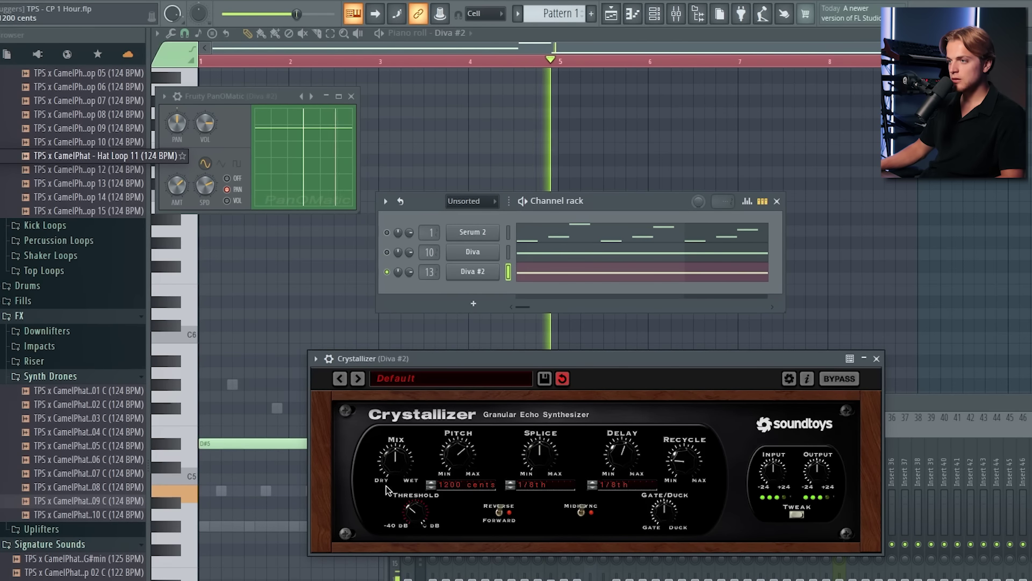
left_click_drag(396, 458, 400, 483)
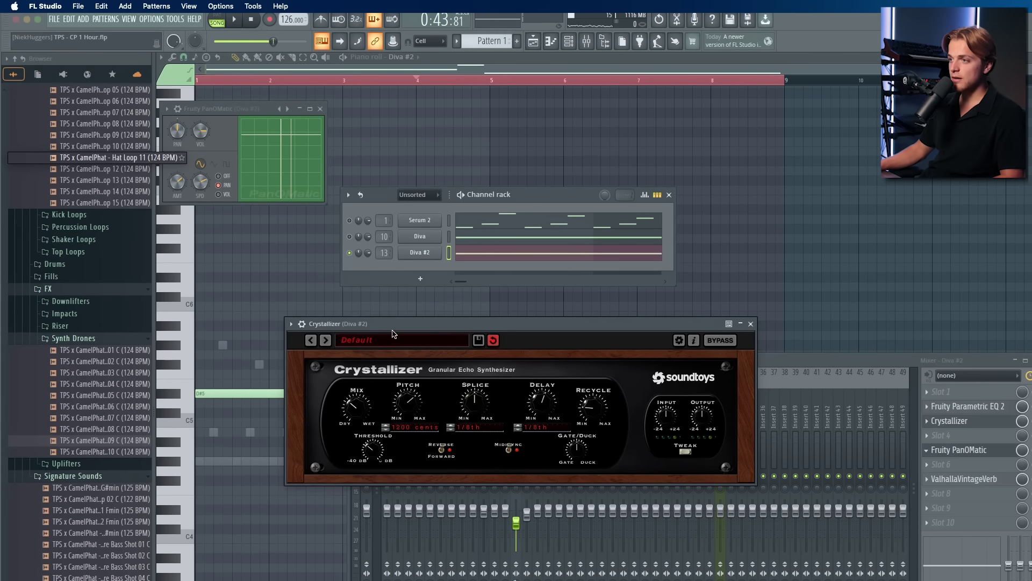
left_click_drag(392, 326, 404, 356)
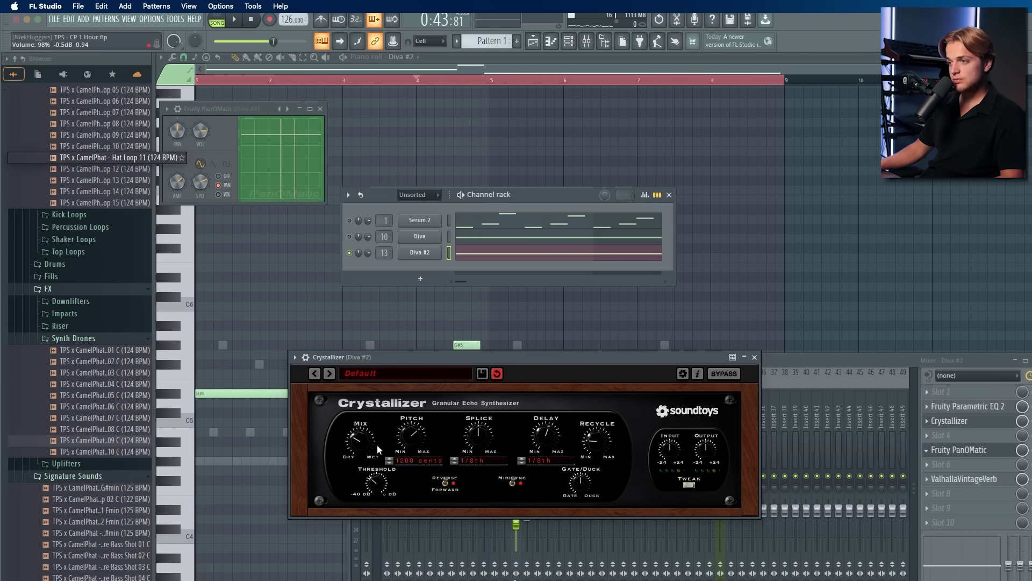
Step: Add another Fruity Parametric EQ 2 after PanOMatic on the second Diva's track, cutting the lows steeply, dipping the low mids and reducing the treble
left_click(956, 465)
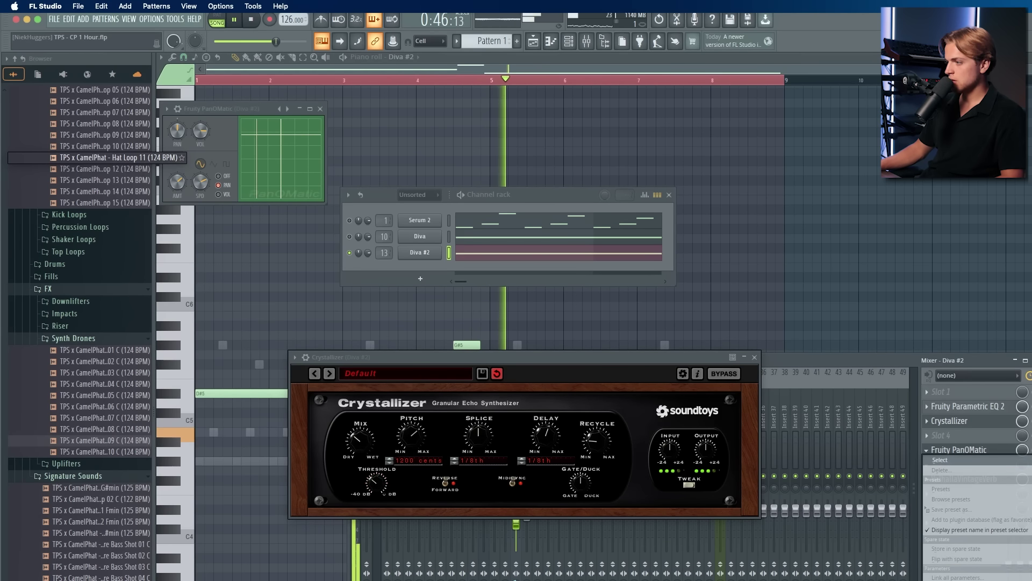
left_click_drag(404, 214, 394, 240)
left_click_drag(225, 214, 274, 278)
left_click_drag(256, 189, 256, 200)
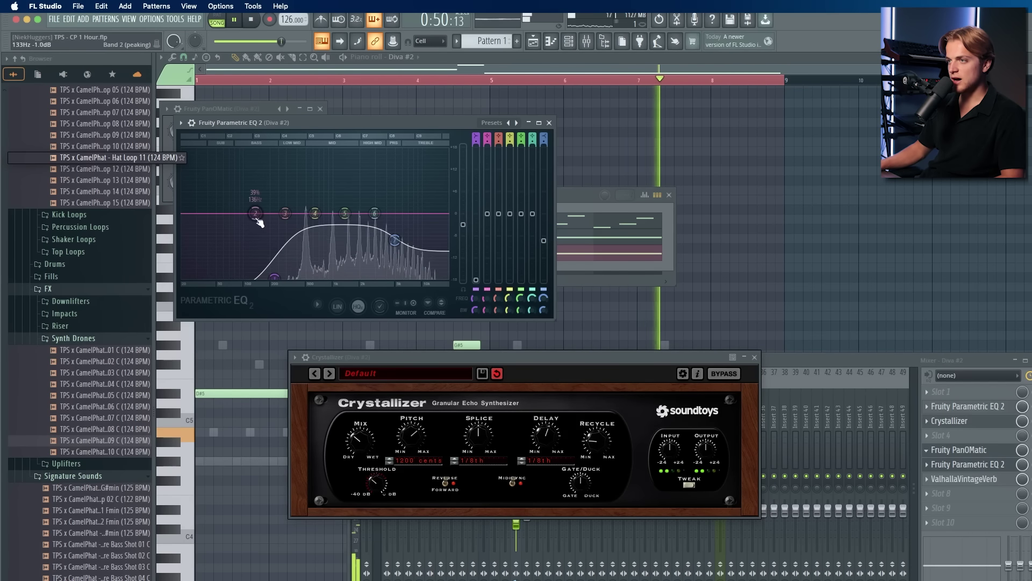
right_click(274, 278)
left_click(292, 293)
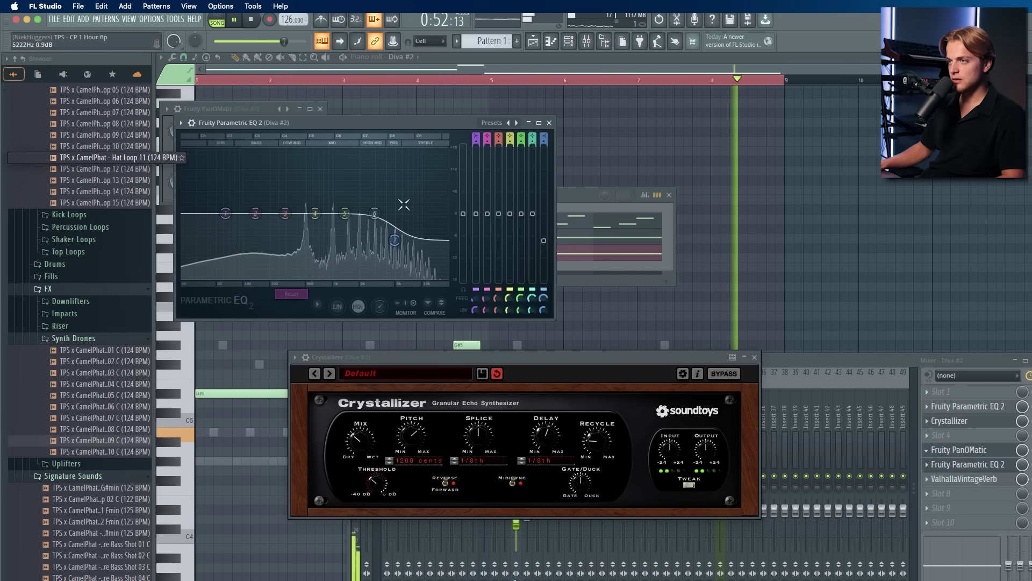
left_click_drag(225, 214, 286, 278)
left_click_drag(315, 213, 297, 225)
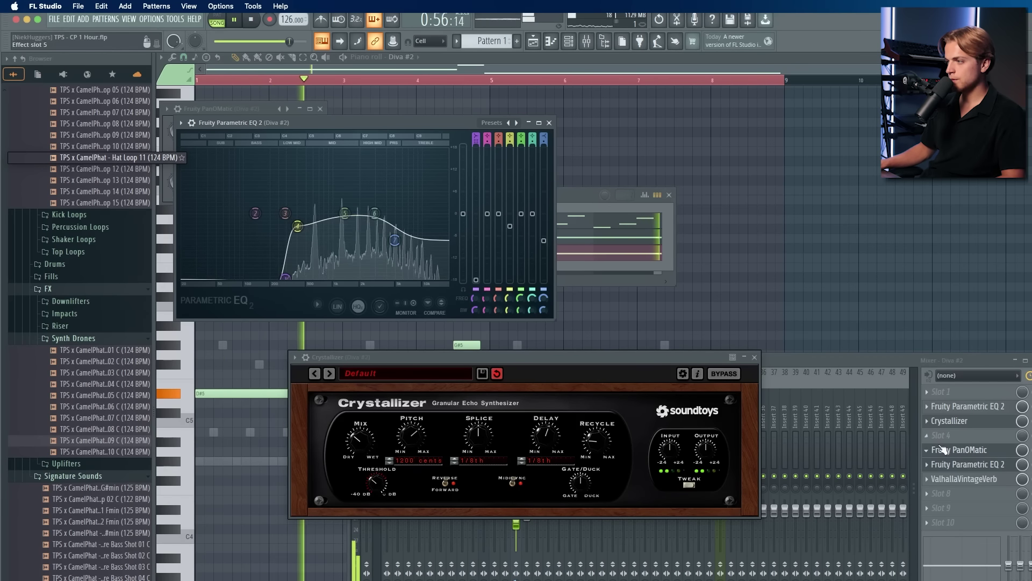
Step: Re-enable the first Diva channel alongside the second and play the arrangement from bar 21
left_click(539, 43)
left_click(451, 81)
left_click(569, 42)
right_click(350, 249)
left_click(350, 236)
key("space")
key("space")
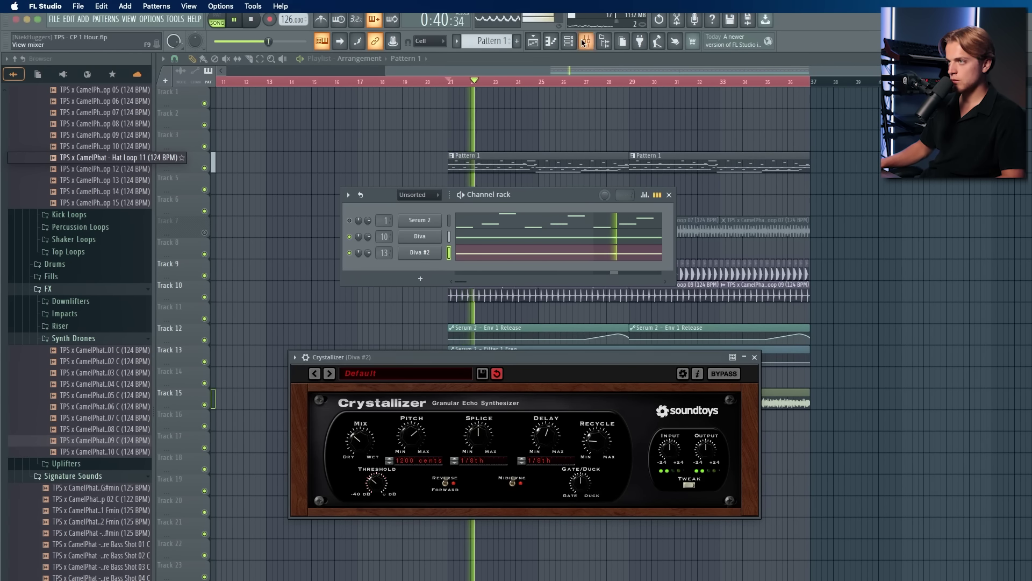
Step: Add Kickstart 2 in the last effect slot of the second Diva's mixer track with a 46% mix, and close the plugin windows
key("F9")
left_click(927, 450)
left_click(985, 524)
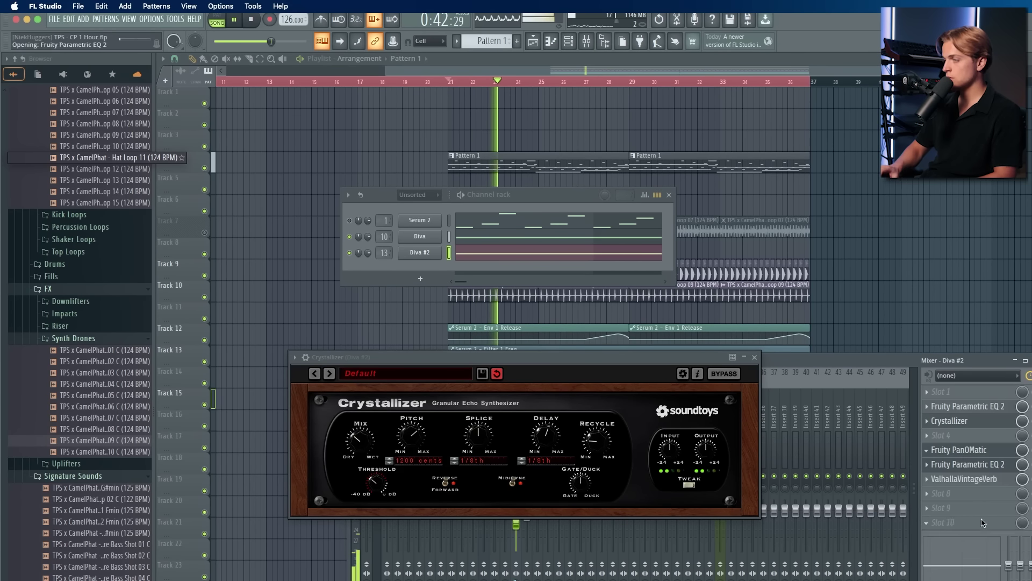
left_click(986, 525)
left_click_drag(135, 215, 135, 252)
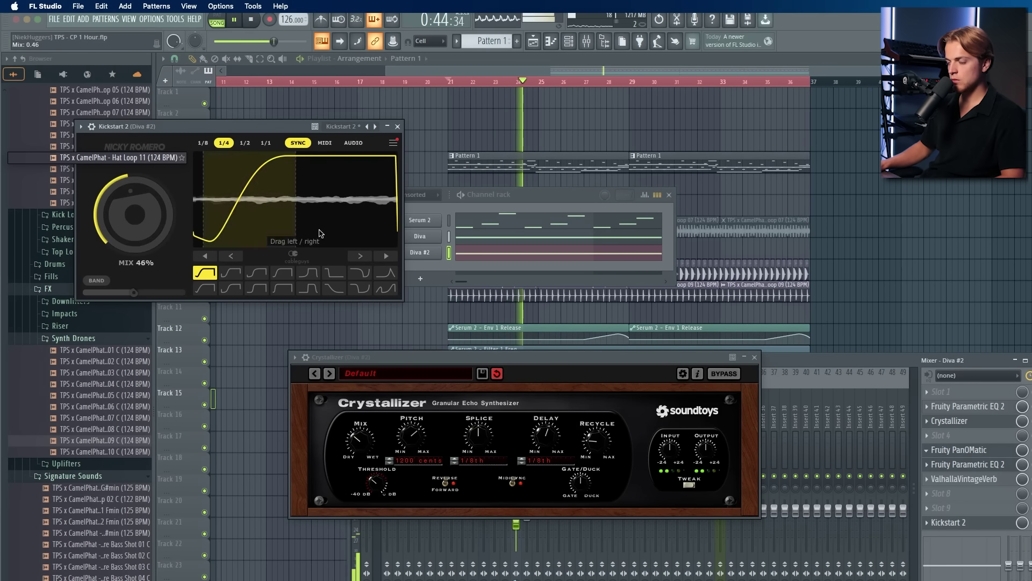
left_click(495, 60)
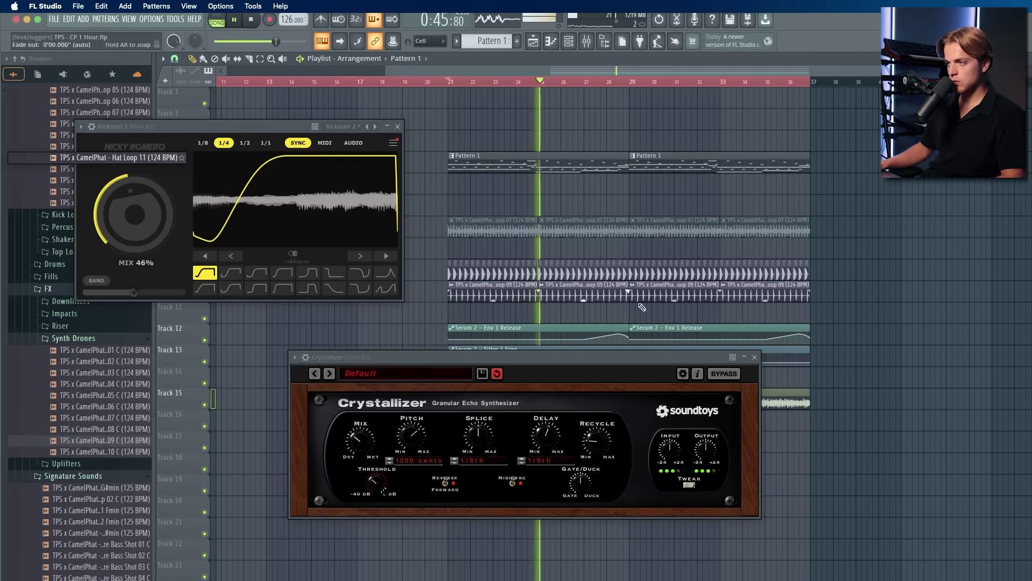
left_click(754, 357)
left_click(398, 126)
left_click(591, 39)
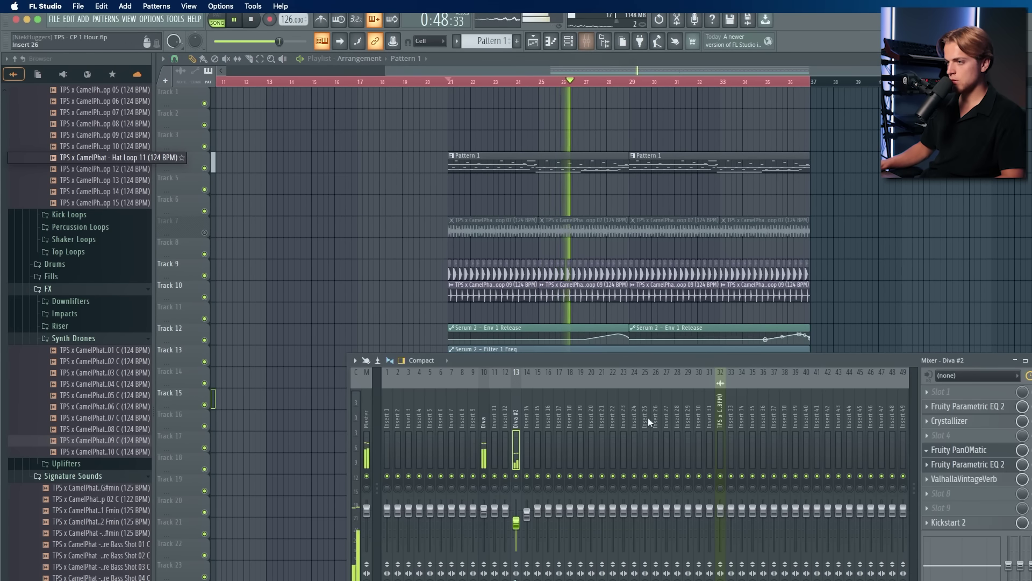
Step: Re-enable the Serum 2 channel, restart playback to hear it, and route Serum 2 to mixer track 8
left_click(584, 43)
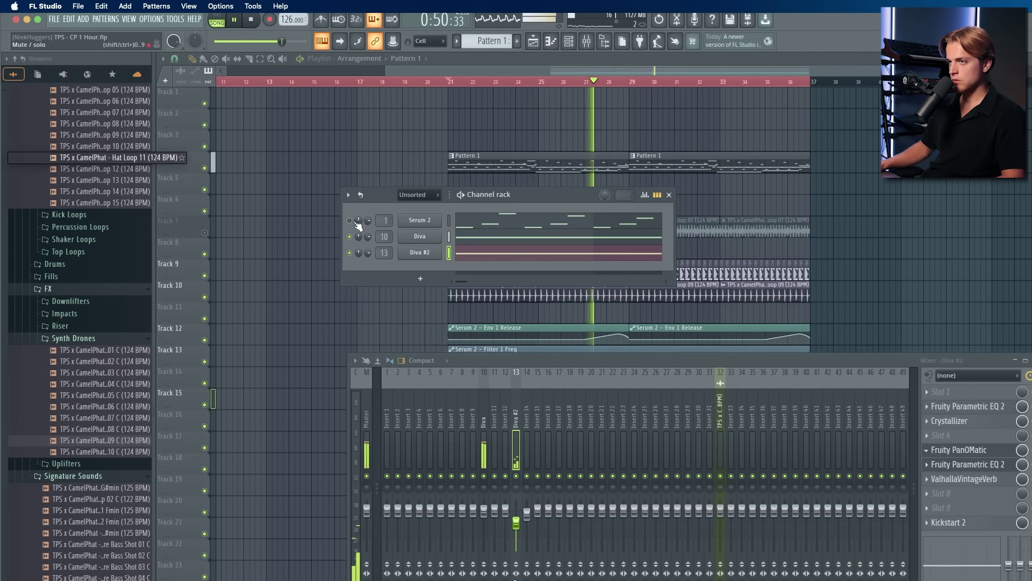
key("space")
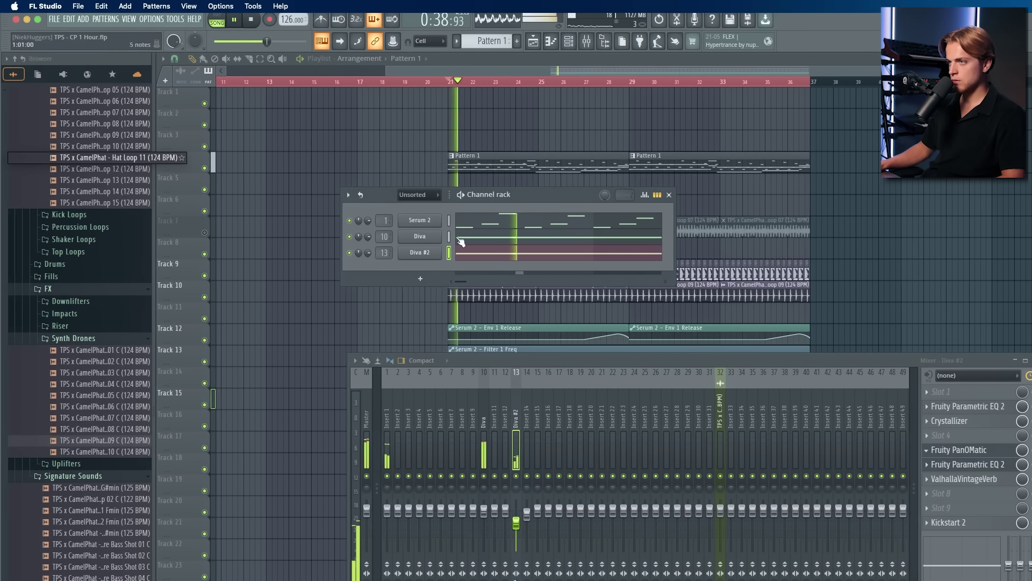
key("space")
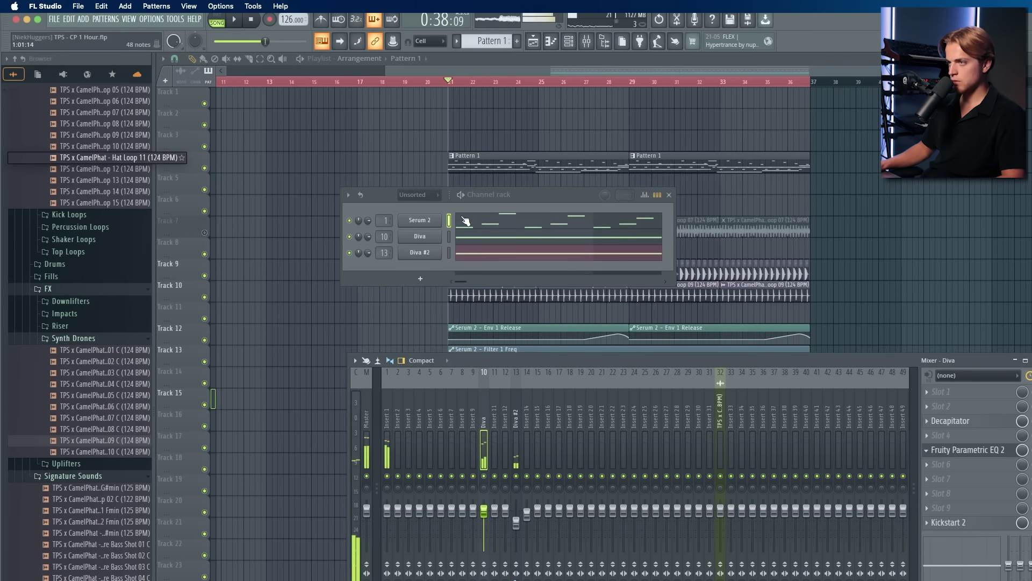
left_click(462, 411)
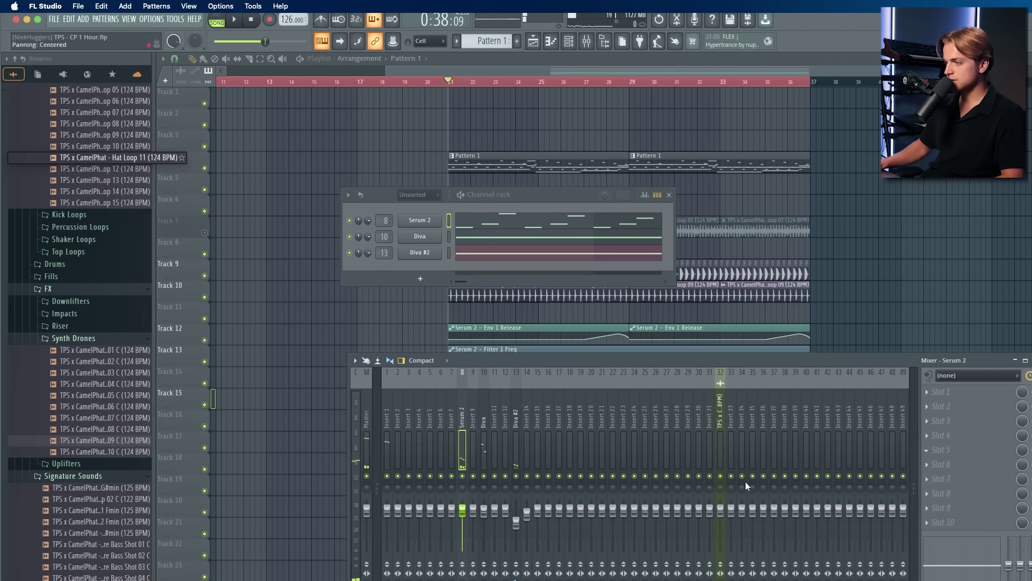
Step: Add Fruity Parametric EQ 2 to Serum 2's mixer track, cutting the lows and slightly boosting the upper mids and treble
left_click(962, 407)
left_click(1029, 418)
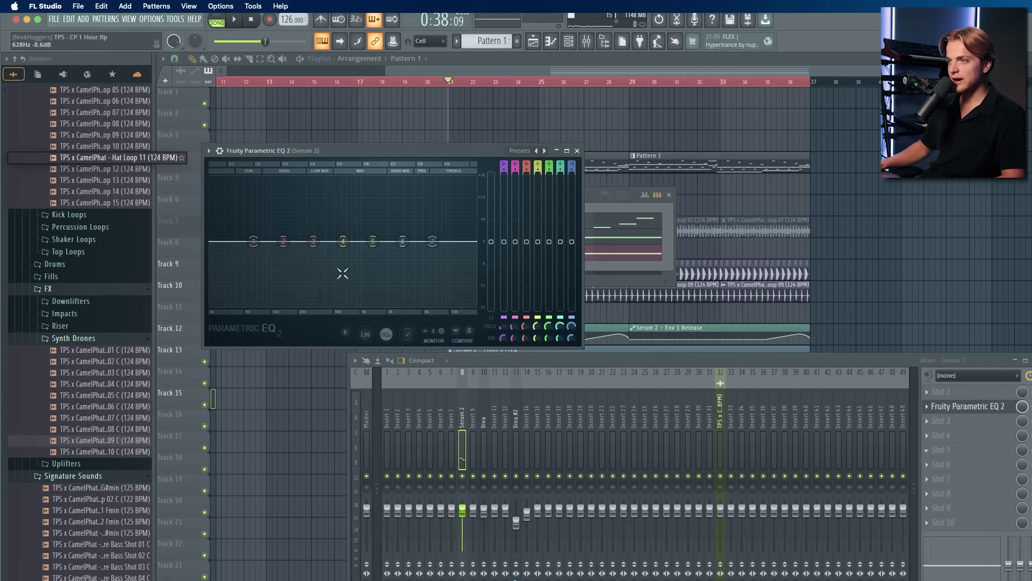
left_click_drag(253, 240, 280, 304)
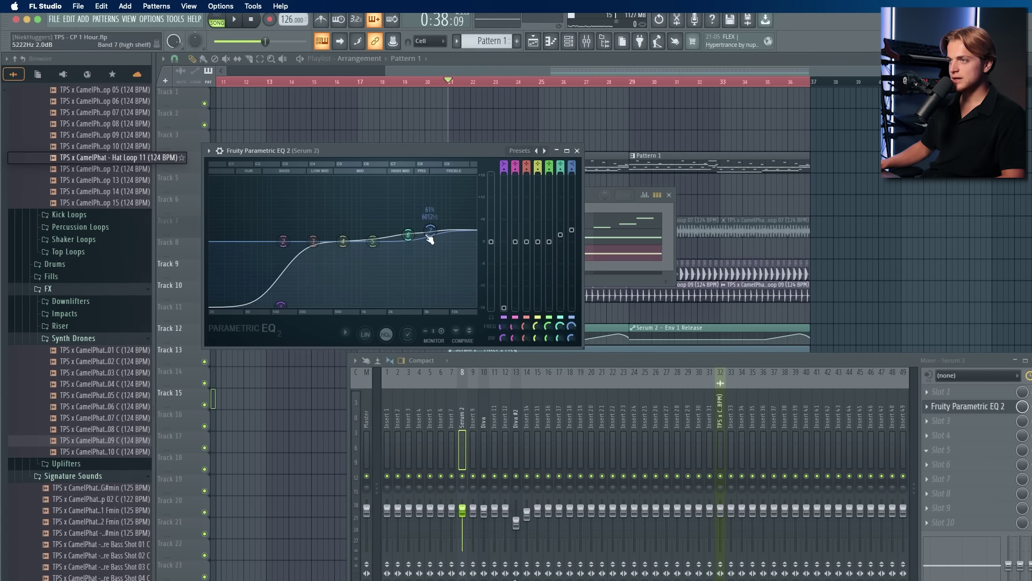
key("space")
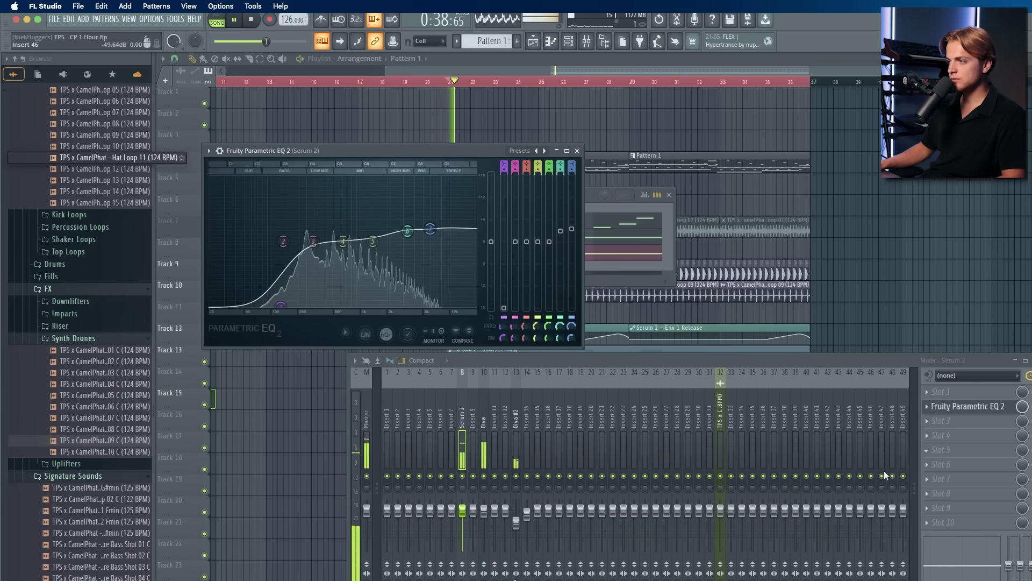
Step: Add Kickstart 2 in slot 9 of Serum 2's mixer track with a 49% mix, and close the open plugin windows
left_click(962, 451)
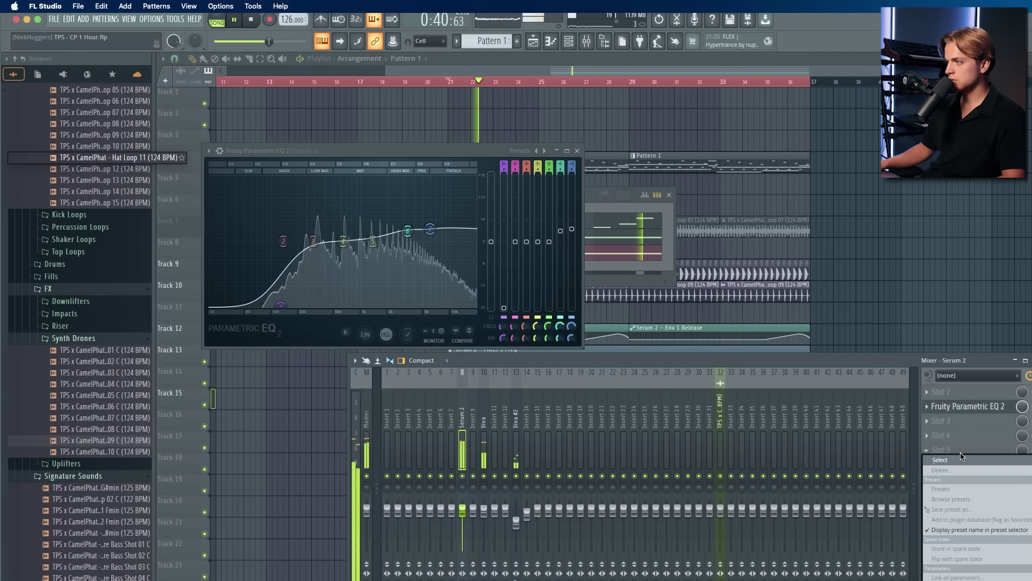
left_click(983, 398)
left_click(954, 512)
left_click(958, 515)
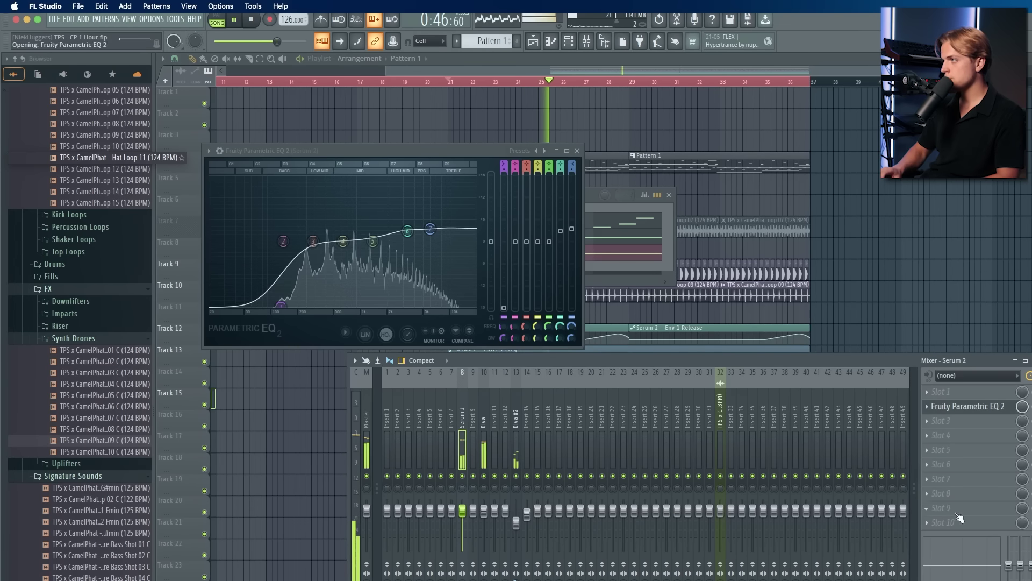
left_click_drag(71, 190, 72, 232)
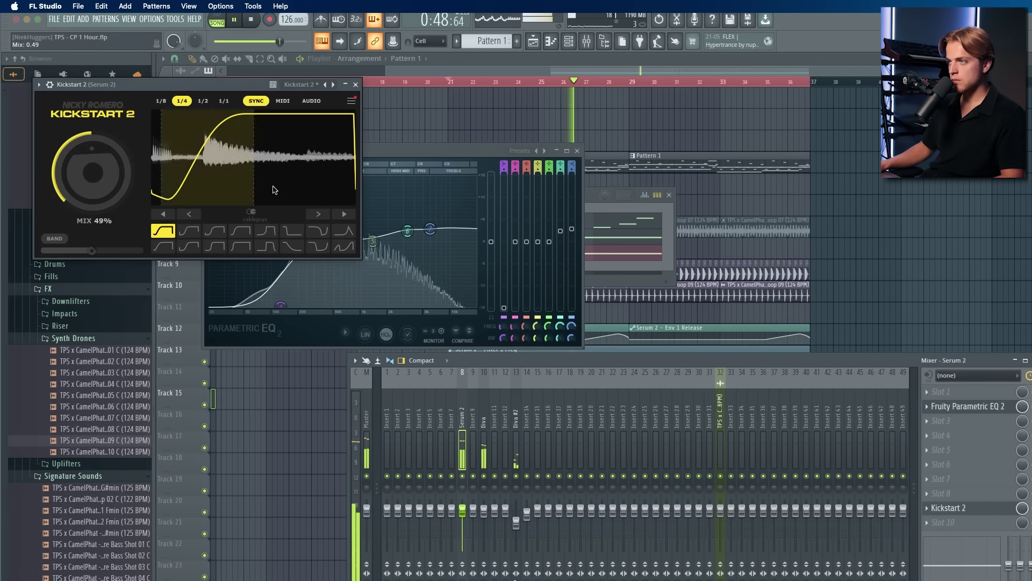
left_click(719, 144)
left_click(355, 85)
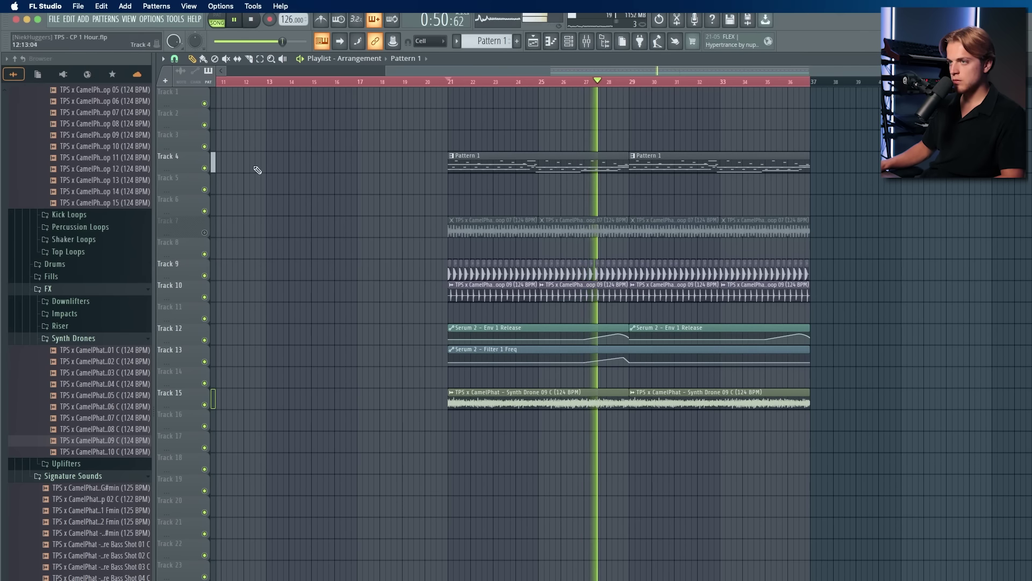
Step: Unmute playlist track 7 and delete its Loop 07 clips
right_click(204, 233)
right_click(204, 232)
right_click(500, 230)
right_click(745, 231)
right_click(713, 232)
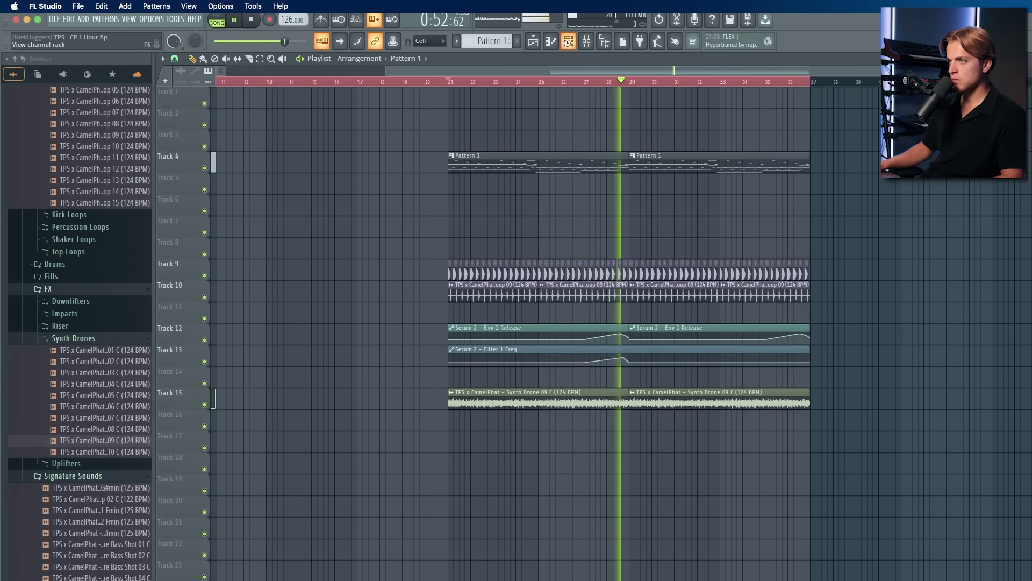
Step: Try soloing the second Diva channel, restore all channels, and restart playback
left_click(586, 41)
left_click(568, 42)
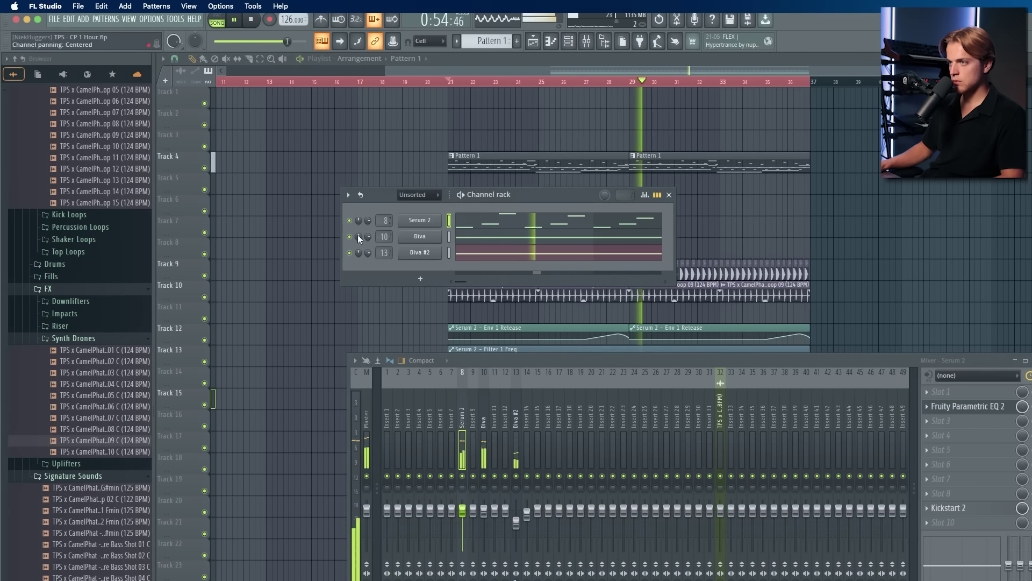
key("space")
right_click(349, 252)
left_click(352, 257)
right_click(351, 255)
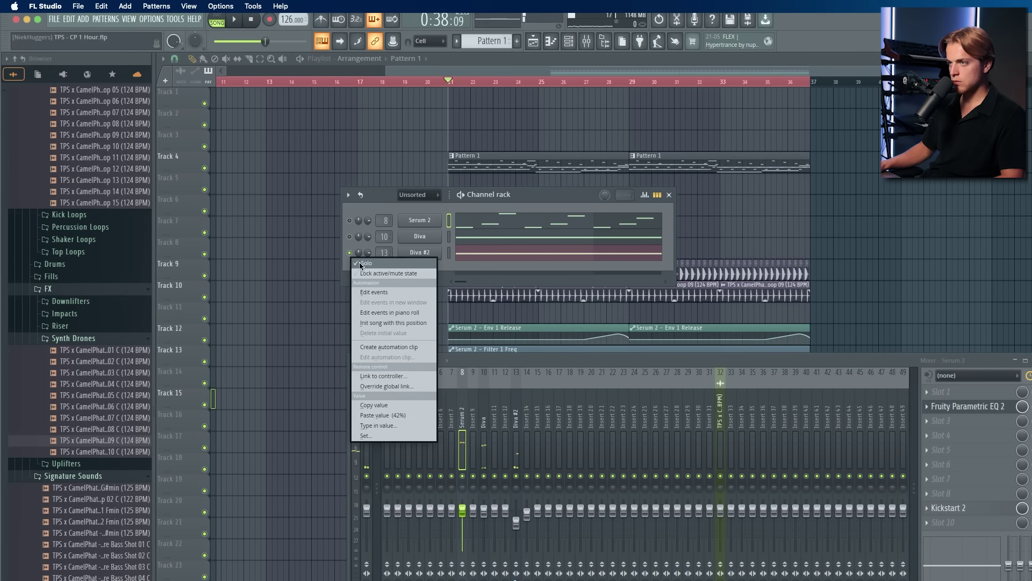
left_click(360, 264)
key("space")
Step: Delete all the Loop 09 clips from playlist track 10
right_click(422, 109)
right_click(476, 290)
right_click(562, 291)
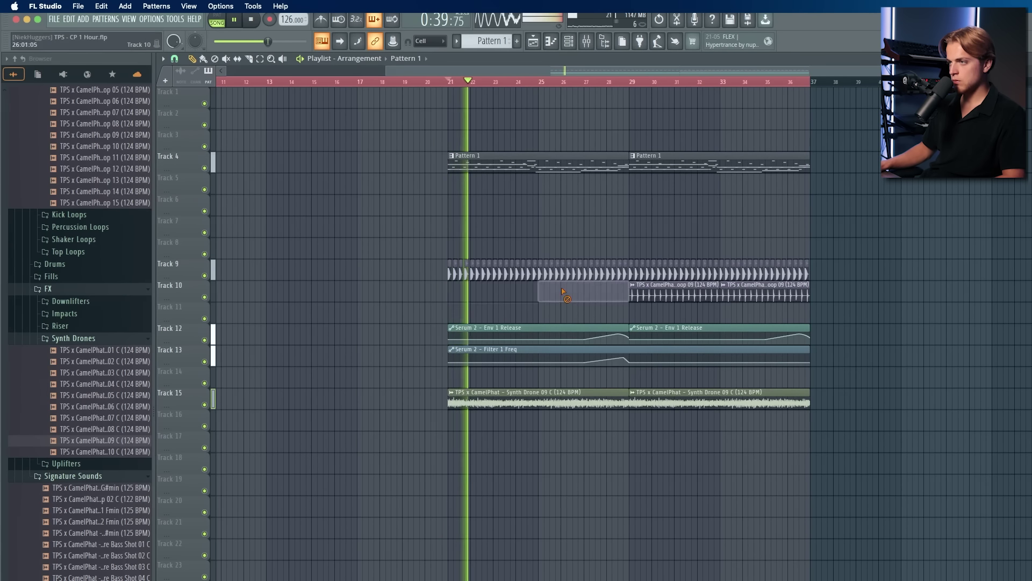
right_click(672, 293)
right_click(763, 291)
Step: Try moving the drum, automation and synth drone clips up one playlist track
left_click_drag(855, 239, 362, 425)
key("shift+Up")
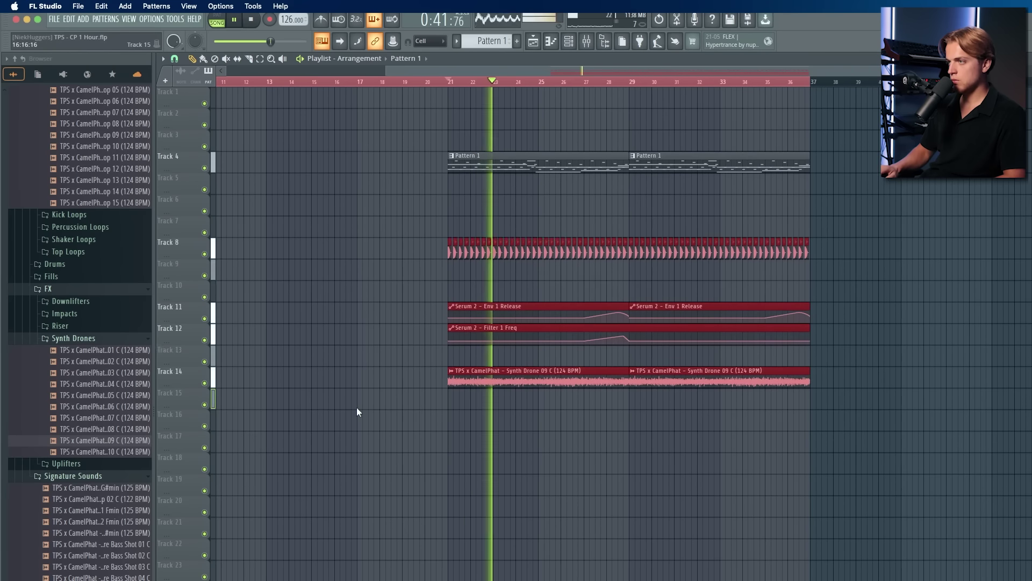
key("shift+Up")
key("shift+Down")
key("super+d")
Step: Undo the clip moves and the deletion of the last two Loop 09 clips on track 10, and show the mixer
key("super+z")
key("super+z")
key("super+z")
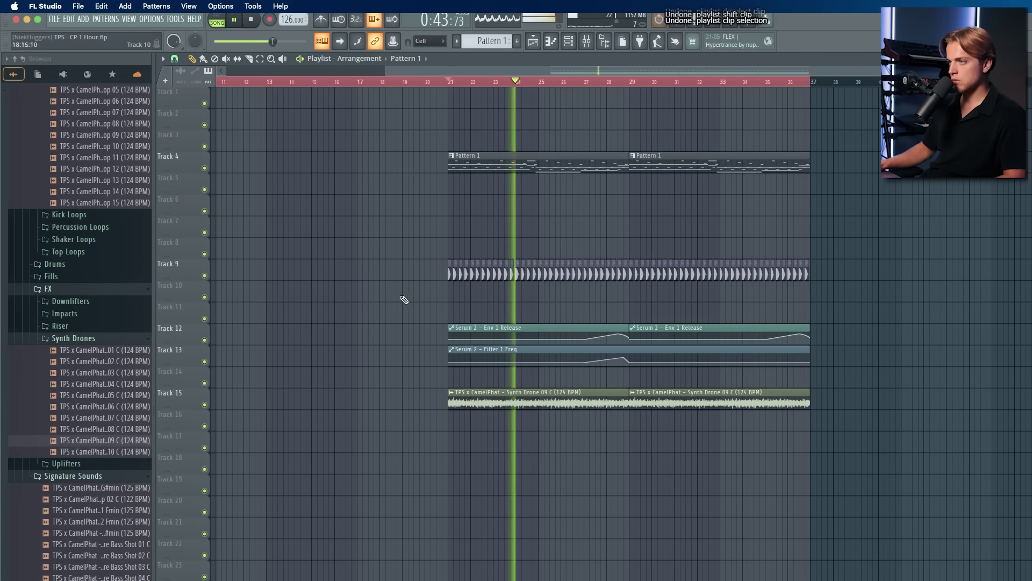
key("super+z")
key("F9")
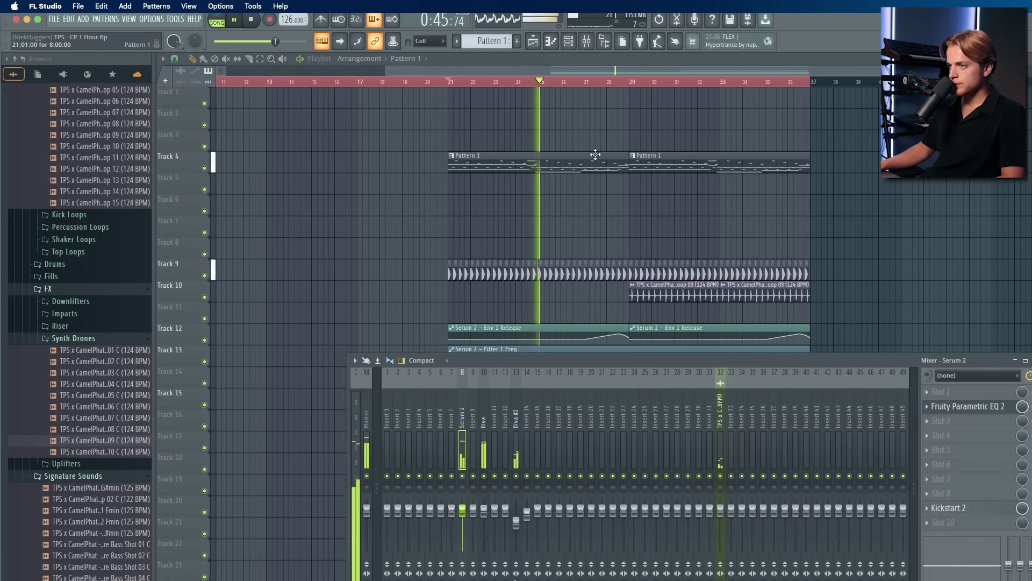
Step: Route the Kick 08 sample to mixer insert 41 and lower its level to about -6.2 dB during playback
key("space")
key("F9")
scroll(554, 274, "up", 5)
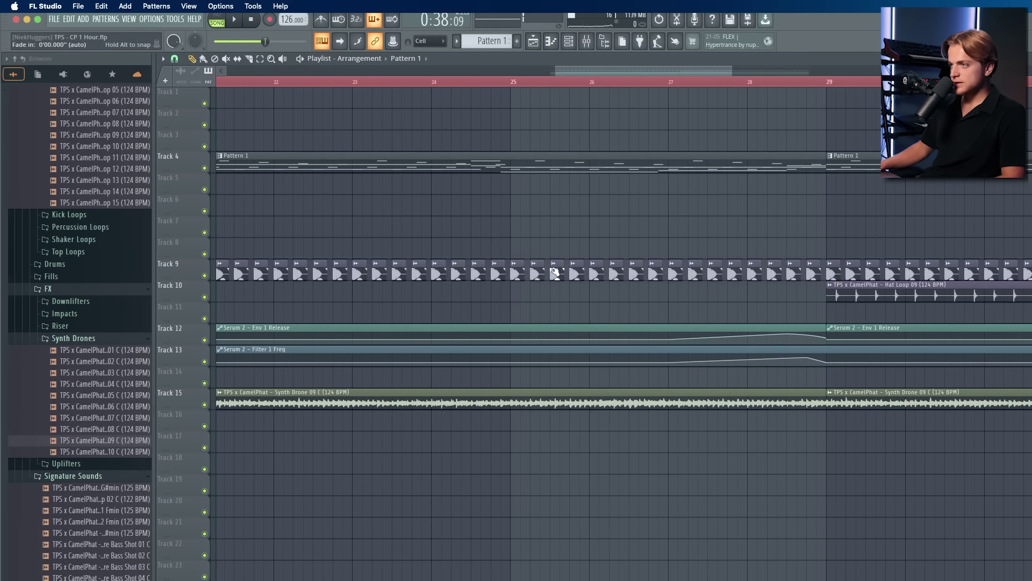
left_click(555, 264)
left_click(554, 263)
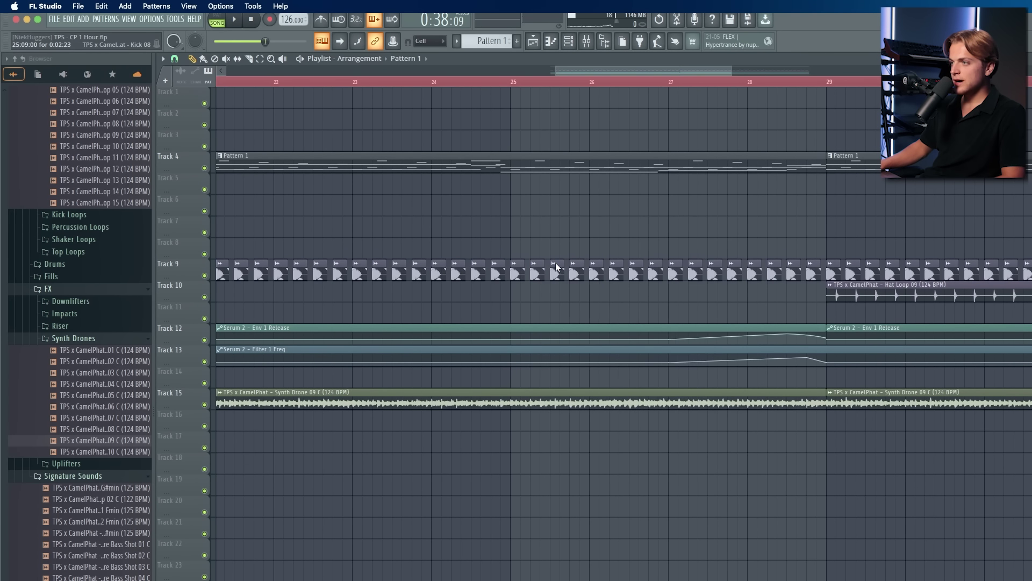
scroll(556, 264, "right", 5)
scroll(556, 267, "up", 1)
scroll(544, 264, "up", 6)
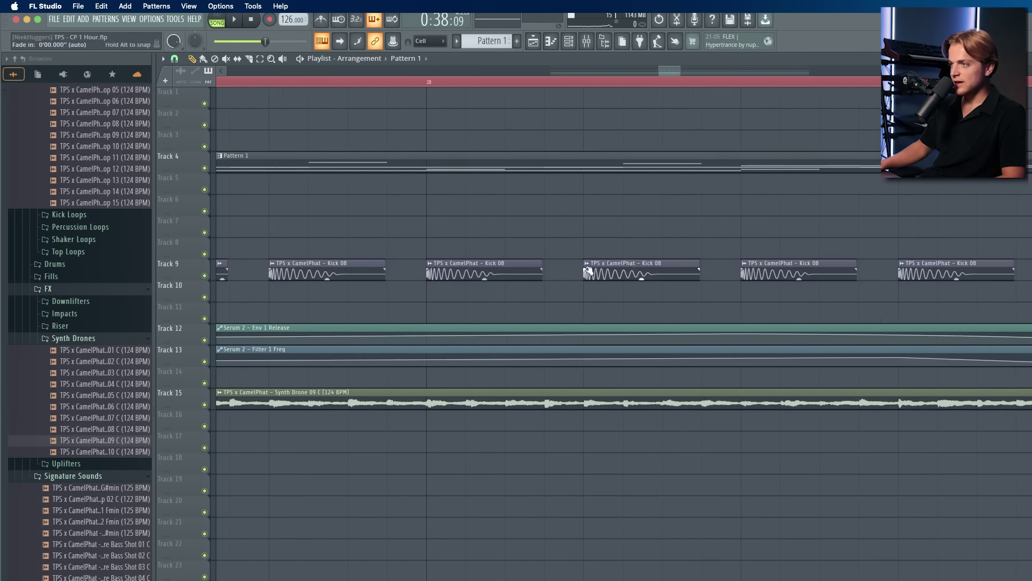
double_click(532, 263)
left_click(587, 41)
key("F12")
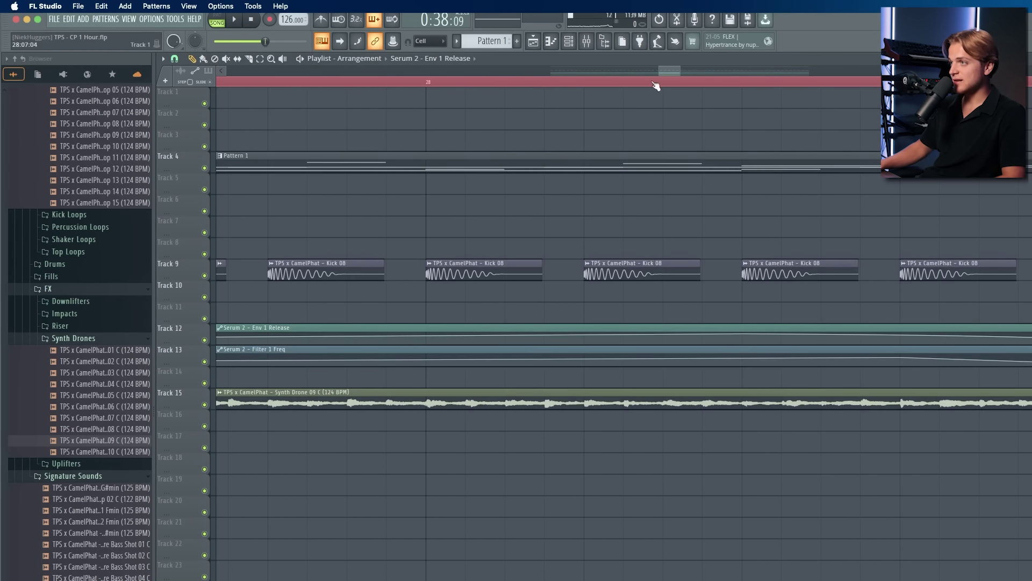
left_click(587, 41)
key("ctrl+l")
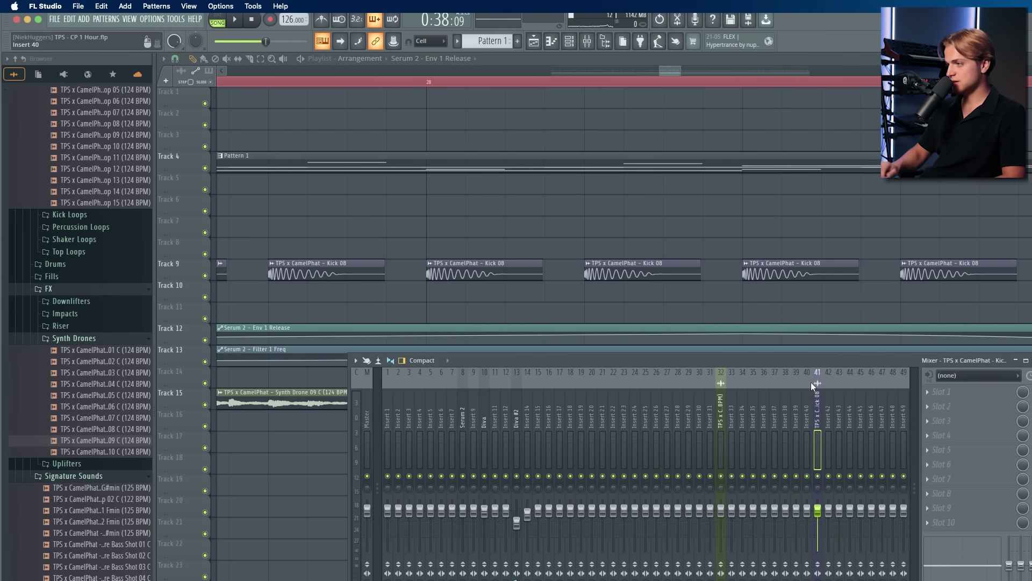
key("space")
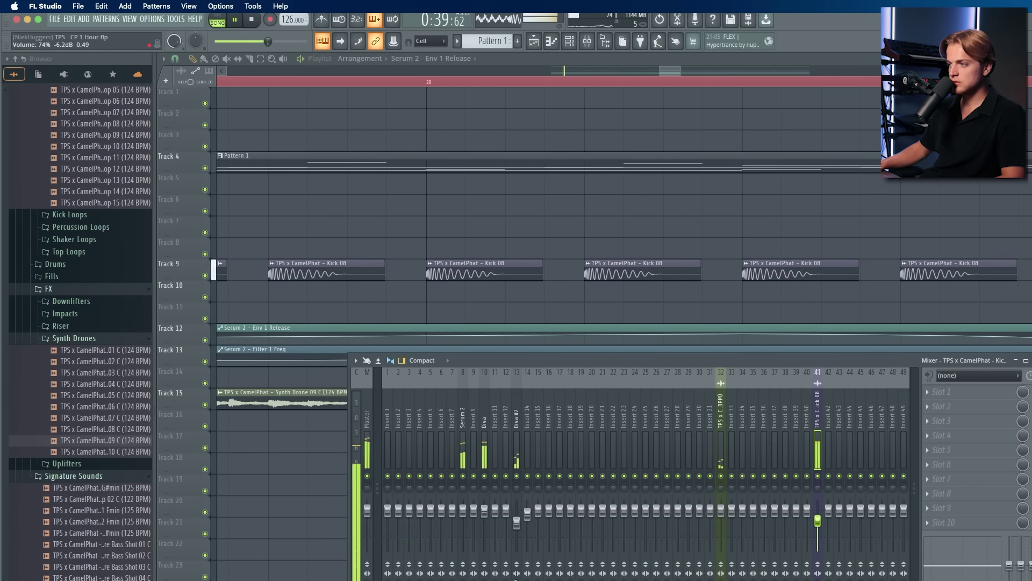
Step: Lower the Serum 2, Diva, Diva #2, insert 32 and insert 33 faders together, with Diva #2 at about -10.7 dB
left_click(517, 447)
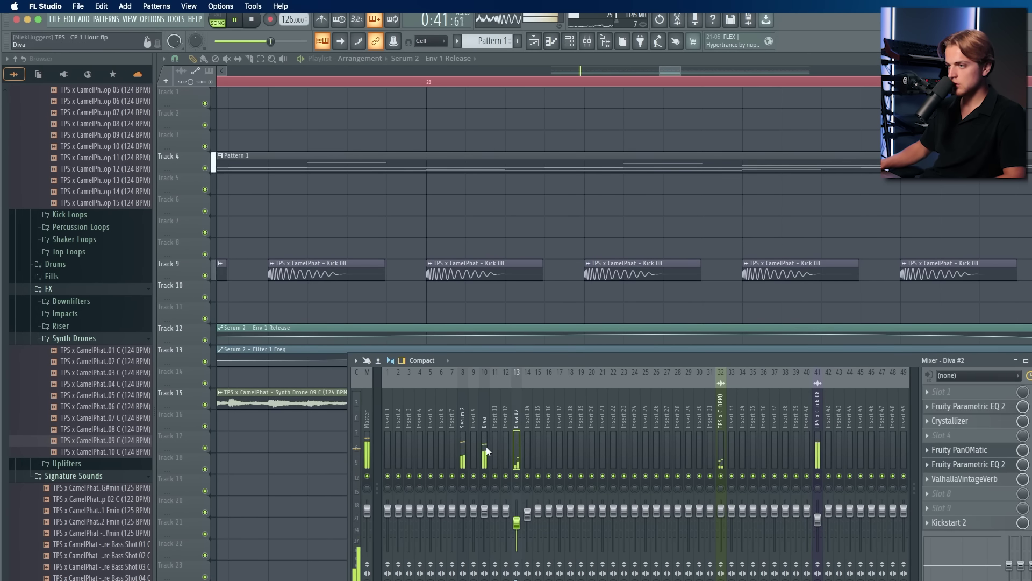
left_click(486, 447, "shift+super")
left_click(456, 446, "shift+super")
left_click(456, 460, "shift+super")
left_click(463, 461, "shift+super")
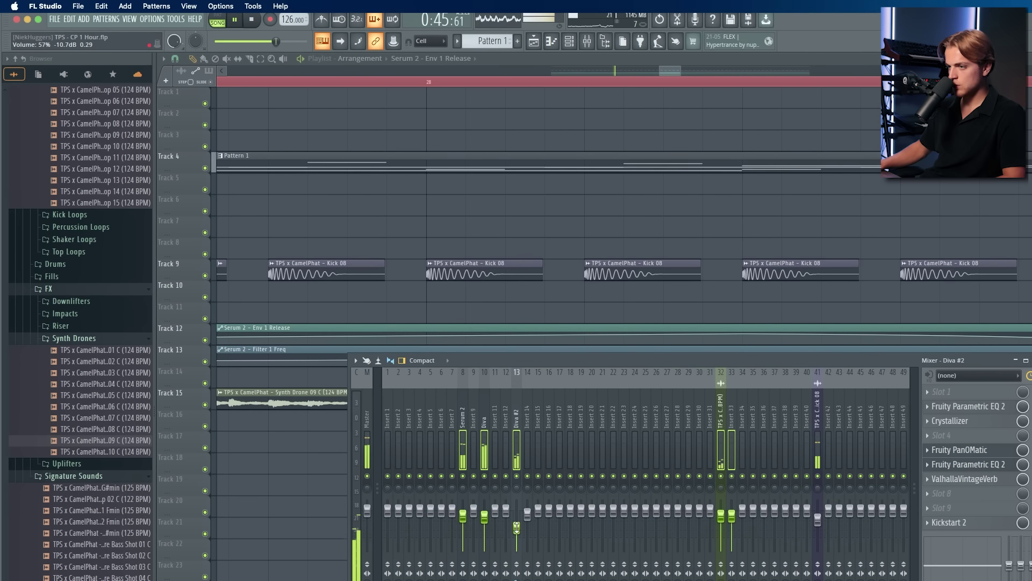
Step: Audition the Diva channel soloed, restore all channels, and lower the Serum 2 fader slightly
left_click(484, 459)
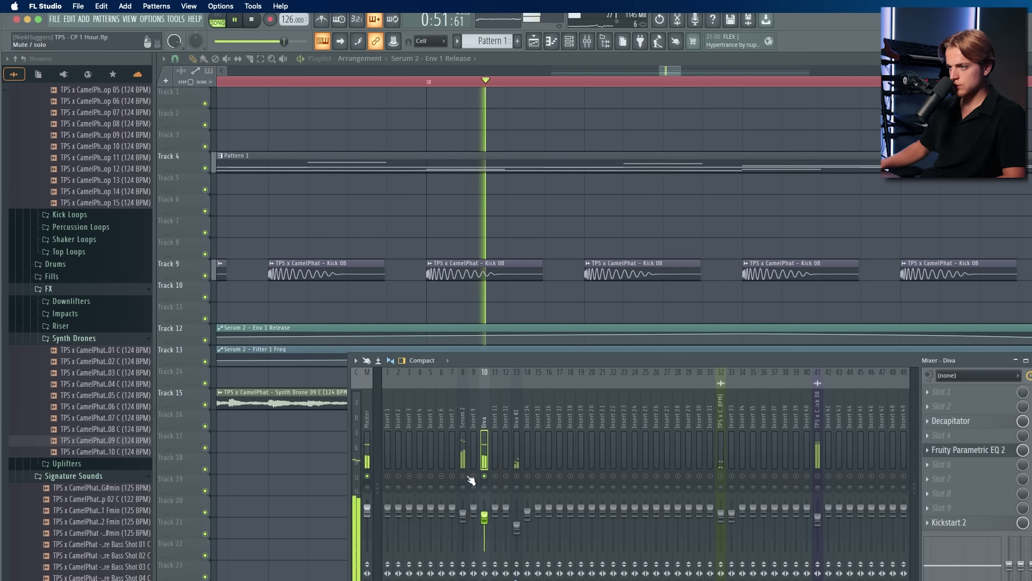
left_click(466, 459)
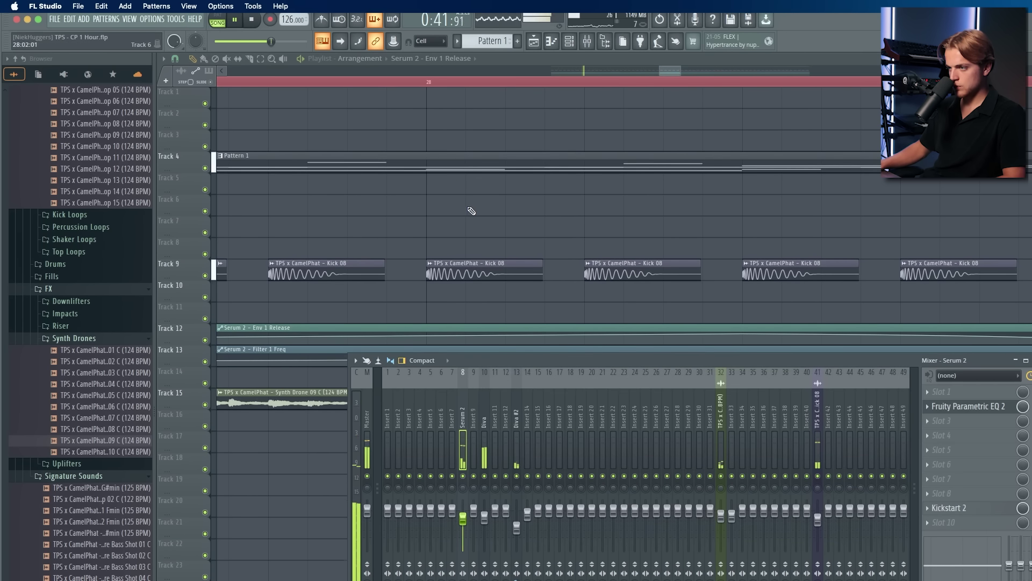
key("F9")
scroll(477, 215, "down", 8)
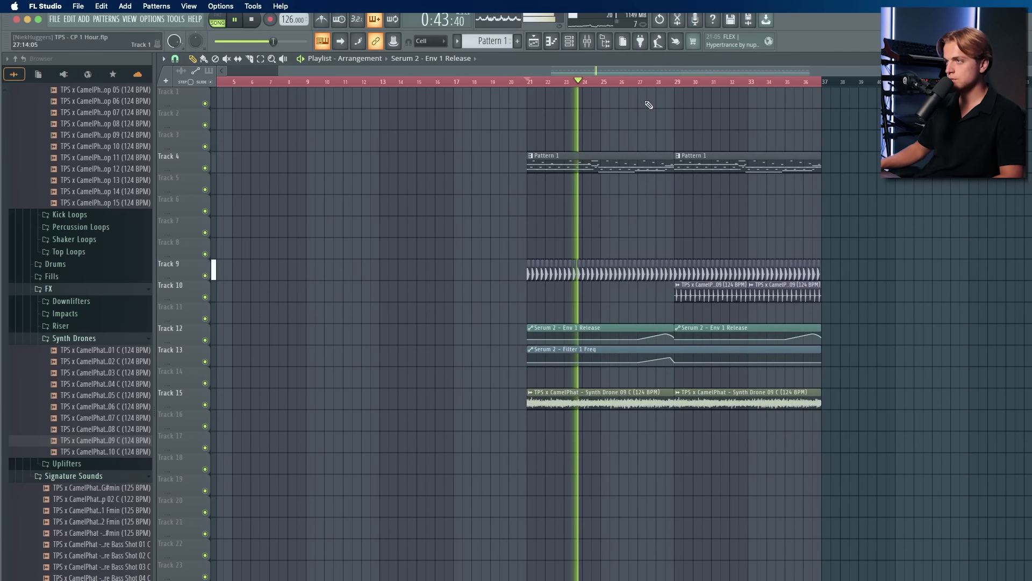
key("F9")
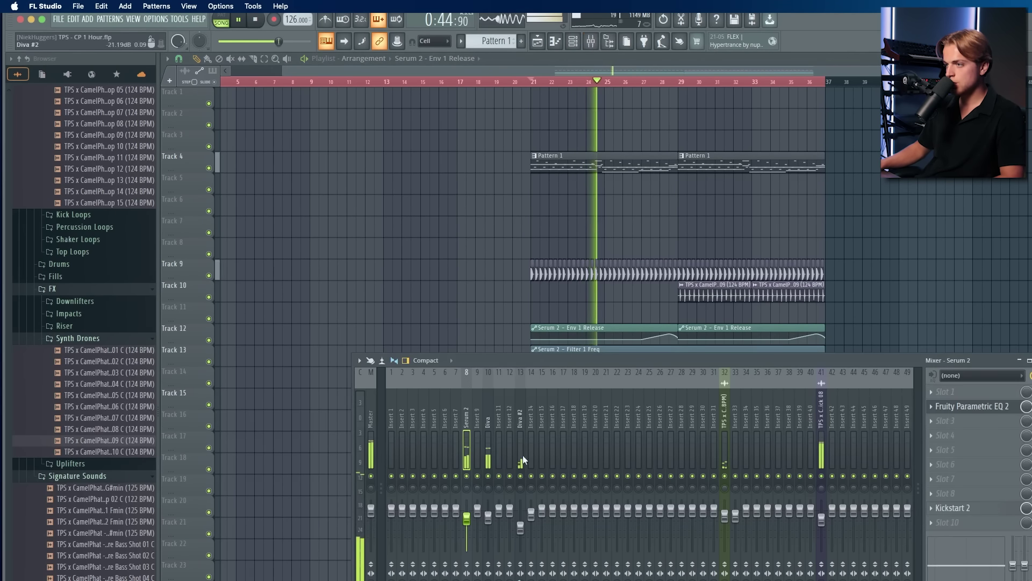
Step: Set the ValhallaVintageVerb on Diva #2 to 43.6% mix and 6.13 s decay, with the channel's fader slightly lower
left_click(520, 467)
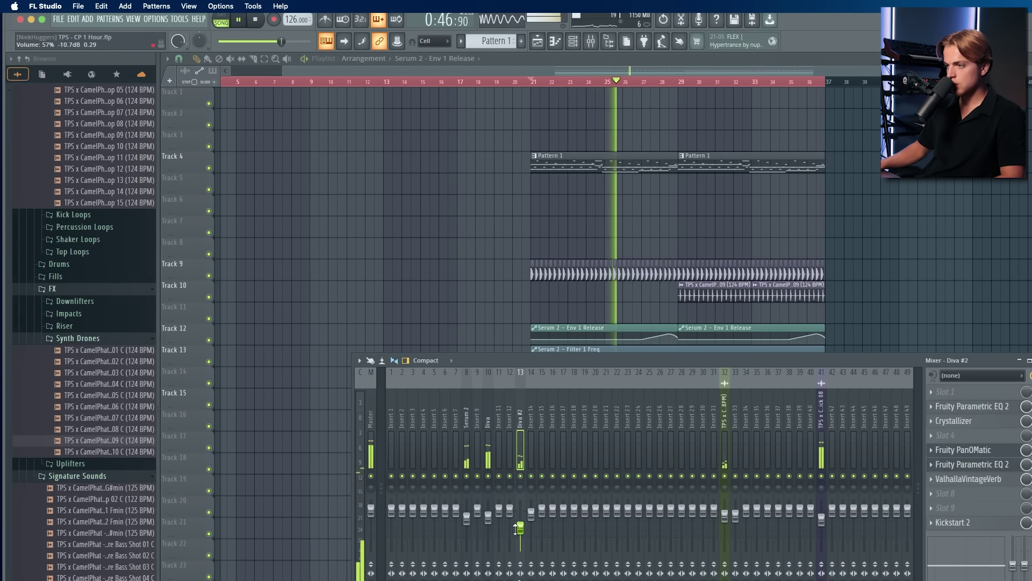
left_click(968, 479)
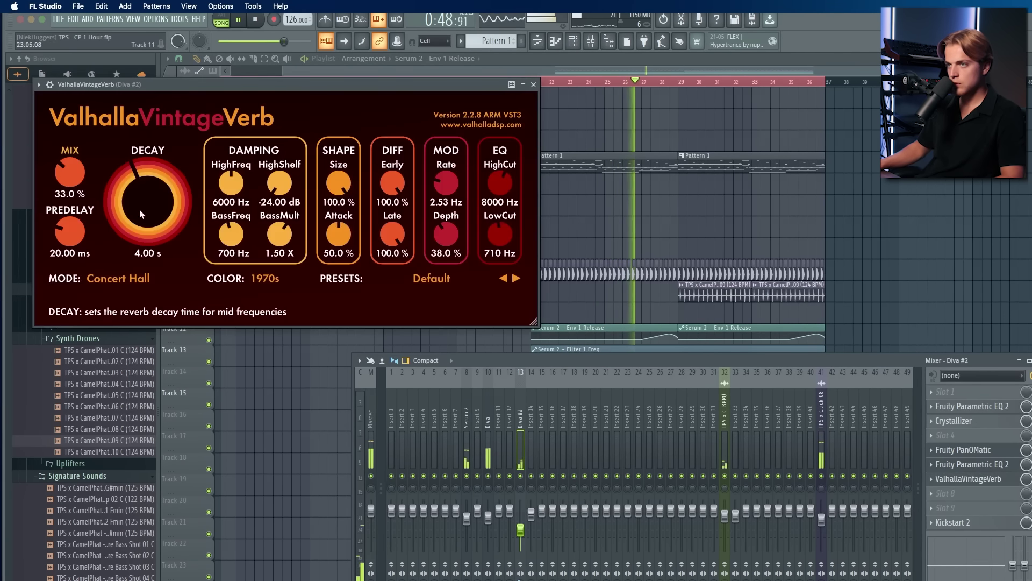
left_click_drag(86, 187, 86, 177)
Step: Add a Fruity Parametric EQ 2 before Kickstart 2 on Diva #2, gently cutting band 3 and the high frequencies
right_click(928, 455)
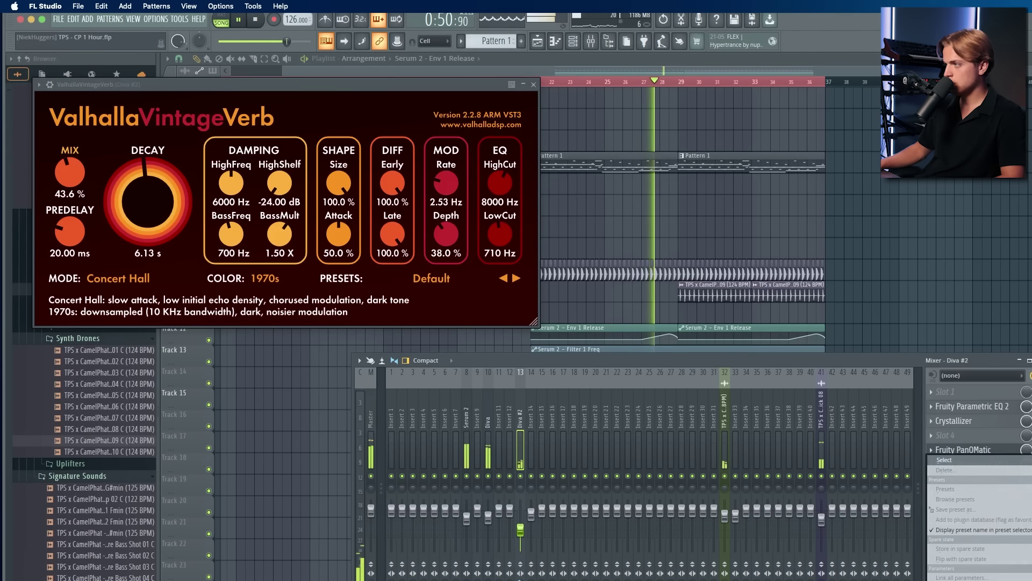
left_click(944, 460)
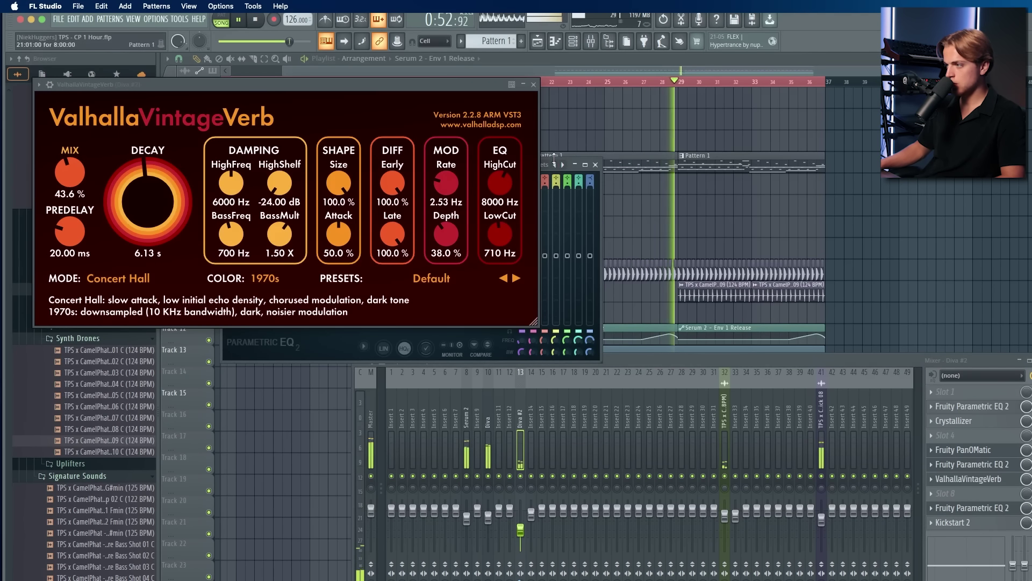
left_click(531, 86)
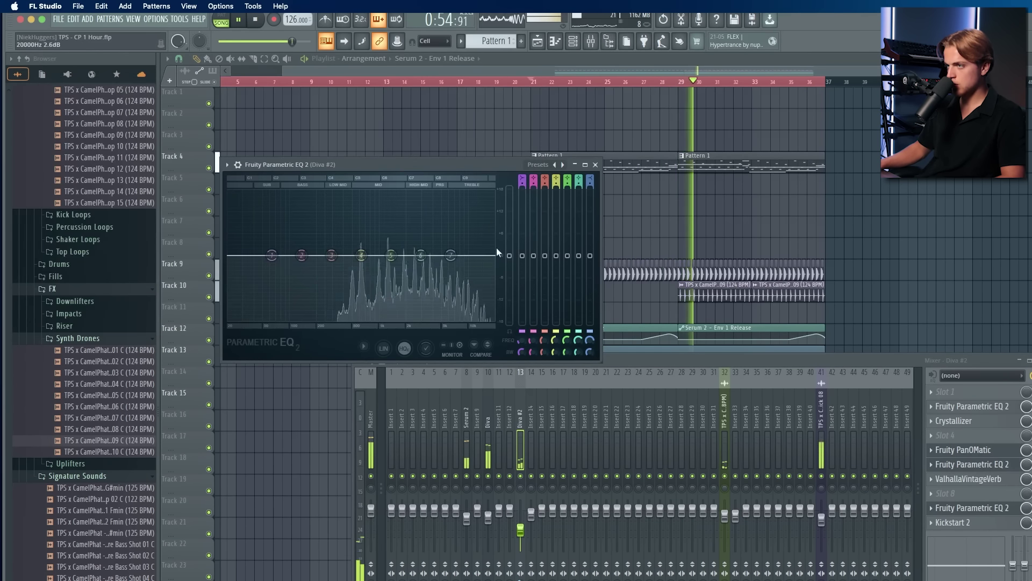
left_click_drag(330, 259, 330, 263)
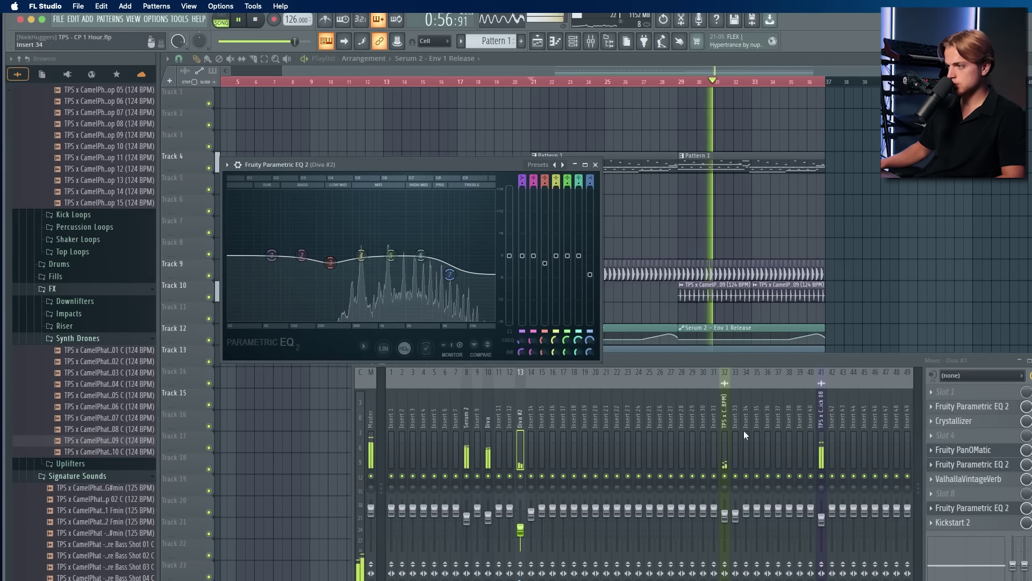
Step: Lower the Diva #2 fader slightly and readjust its ValhallaVintageVerb reverb
left_click_drag(520, 530, 520, 531)
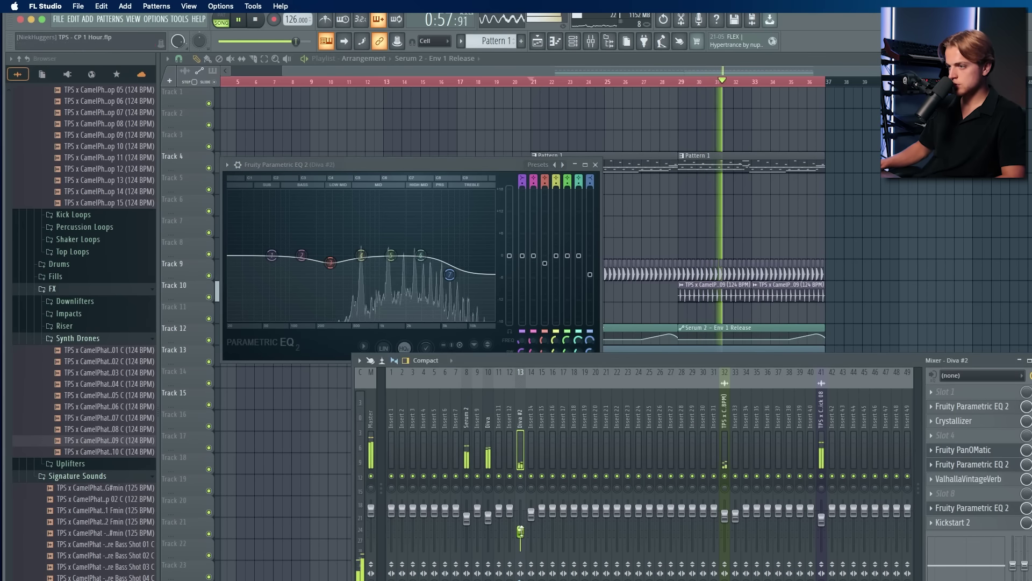
left_click(968, 479)
left_click_drag(86, 179, 75, 196)
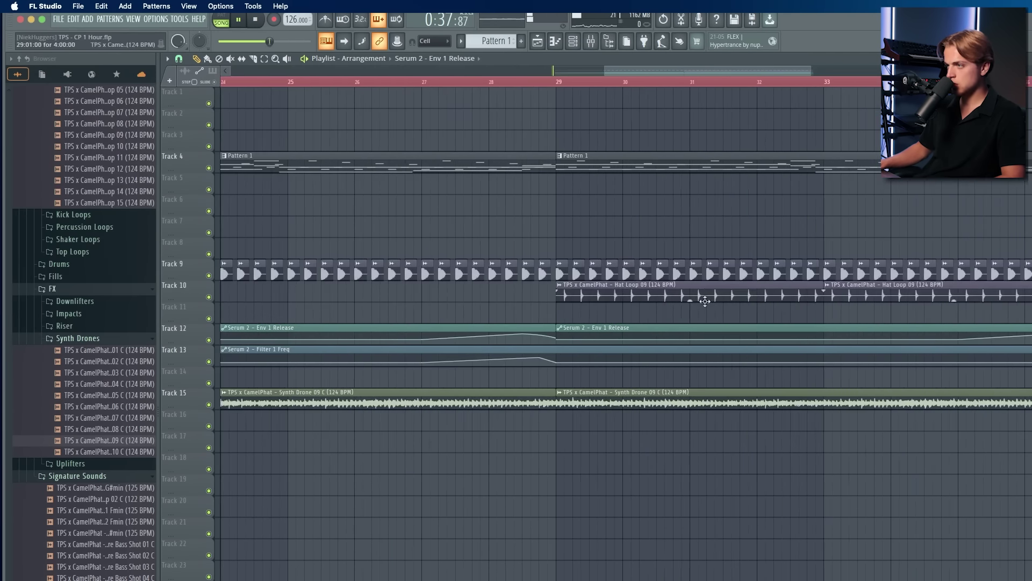
Step: Delete the last Kick 08 clip before bar 29 on playlist track 9
scroll(705, 302, "down", 5)
scroll(705, 270, "up", 8)
right_click(614, 262)
scroll(620, 260, "down", 4)
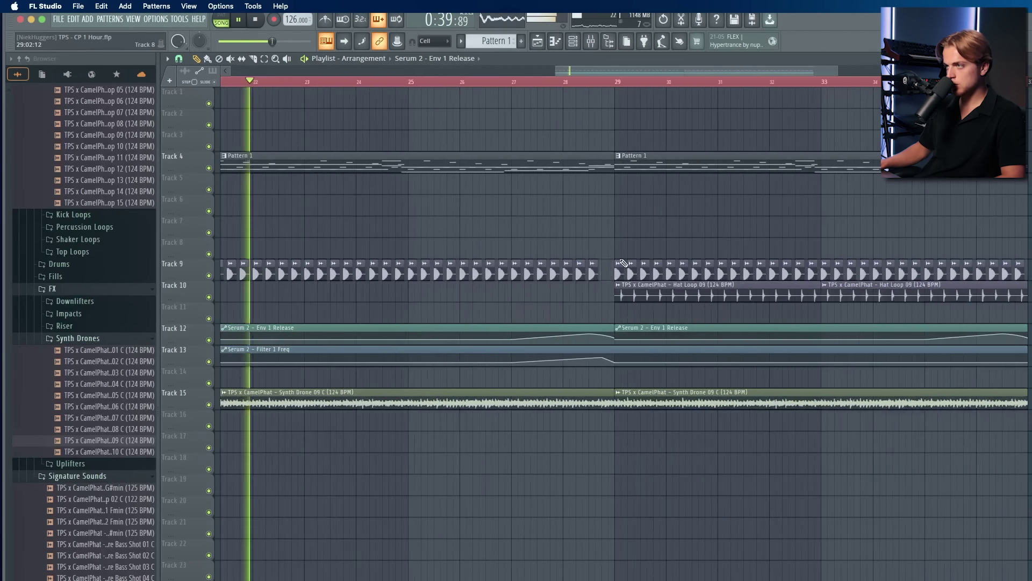
scroll(622, 262, "down", 5)
Step: Stop playback and add another Diva instrument to the channel rack for Pattern 1
key("F6")
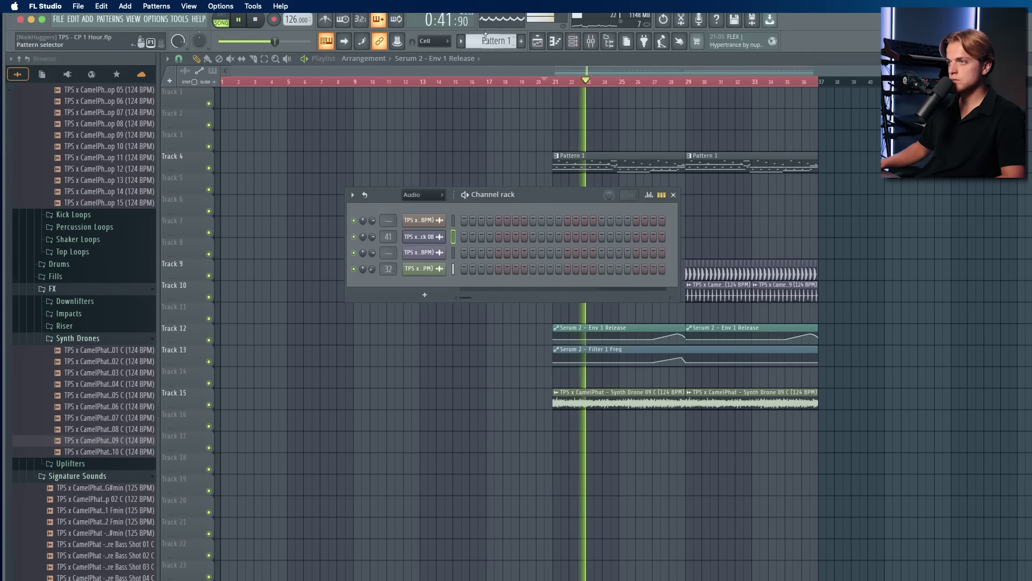
left_click(486, 40)
key("space")
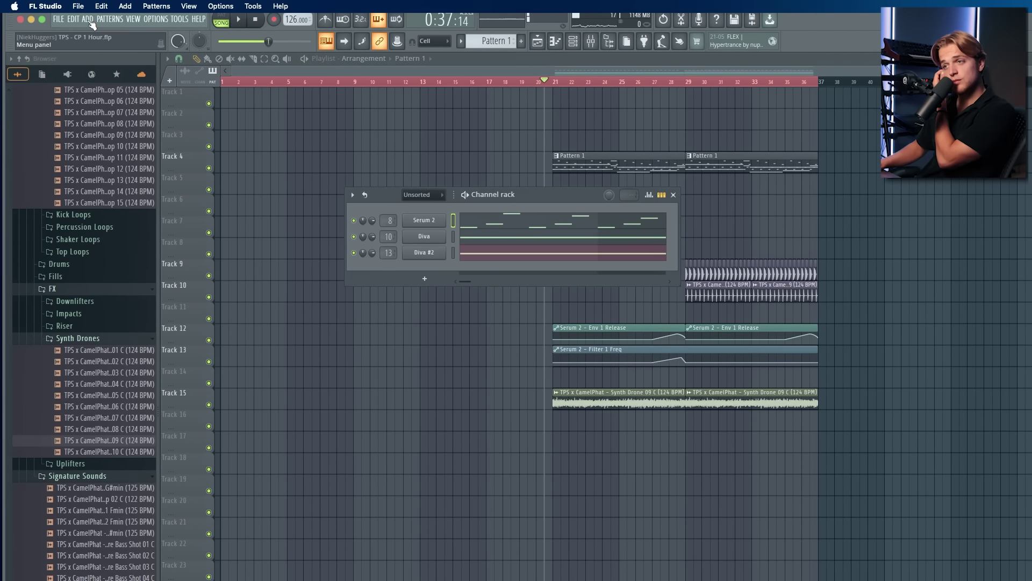
left_click(88, 19)
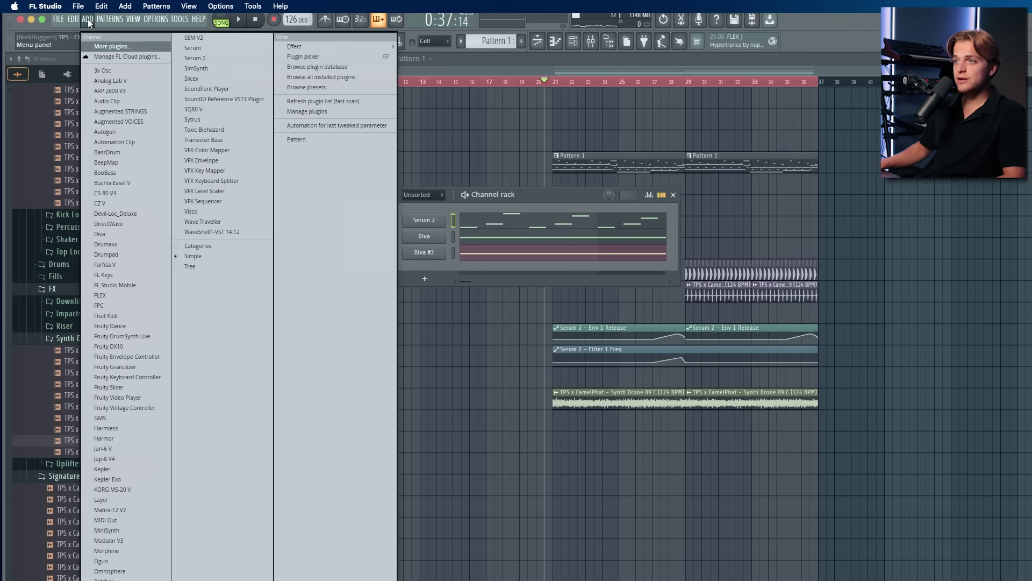
key("Down")
key("Down")
key("Return")
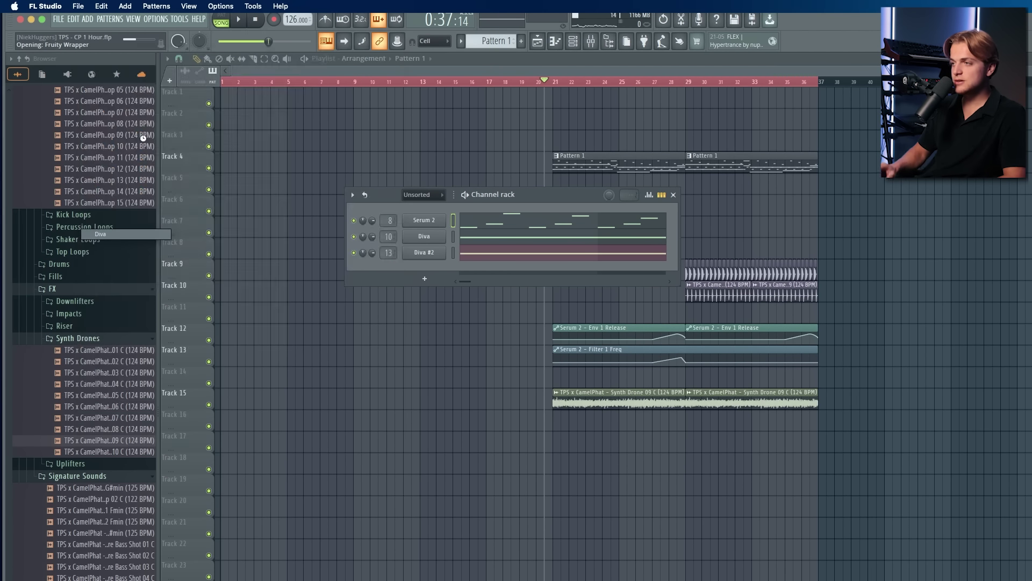
Step: Audition several SY presets from the TPS x Camelphat - Diva Presets folder and load SY - Keep
left_click(464, 417)
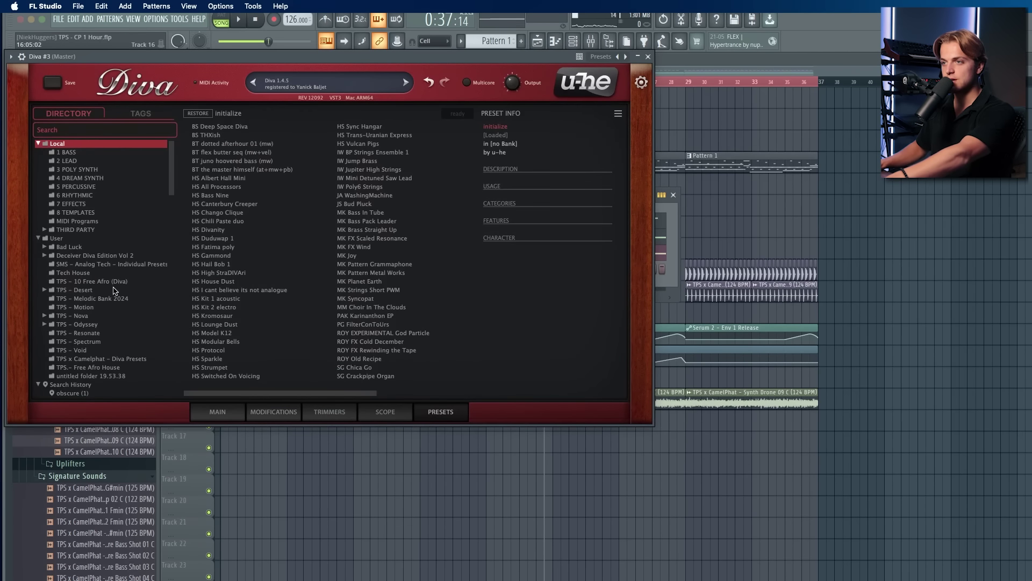
left_click(108, 358)
left_click(366, 324)
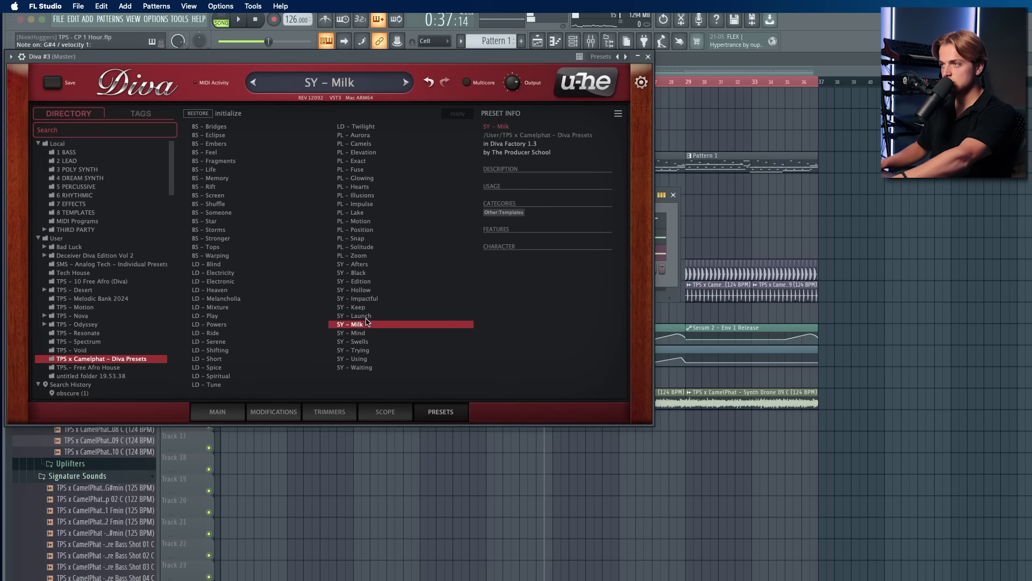
left_click(358, 333)
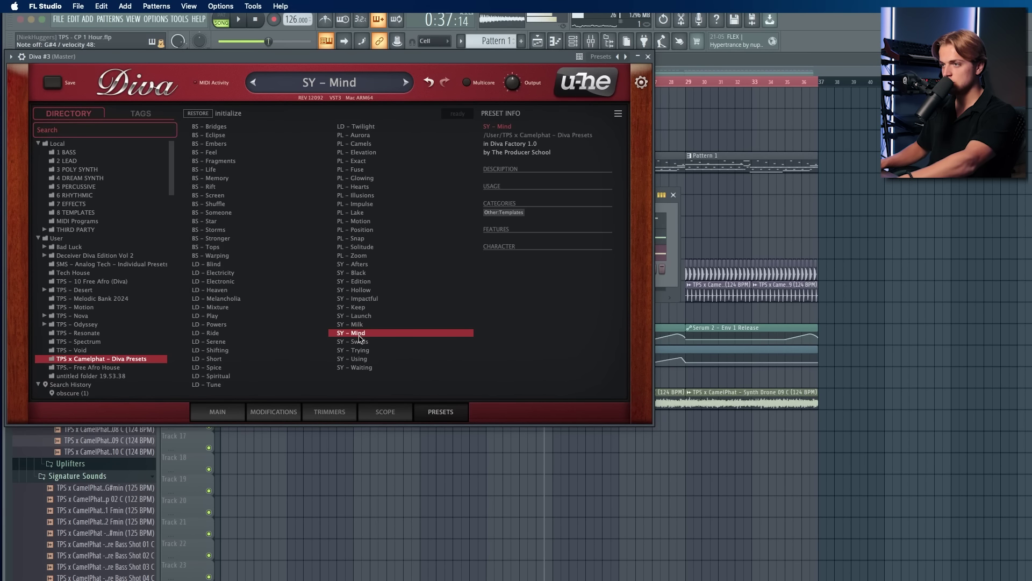
left_click(359, 341)
left_click(364, 324)
left_click(368, 308)
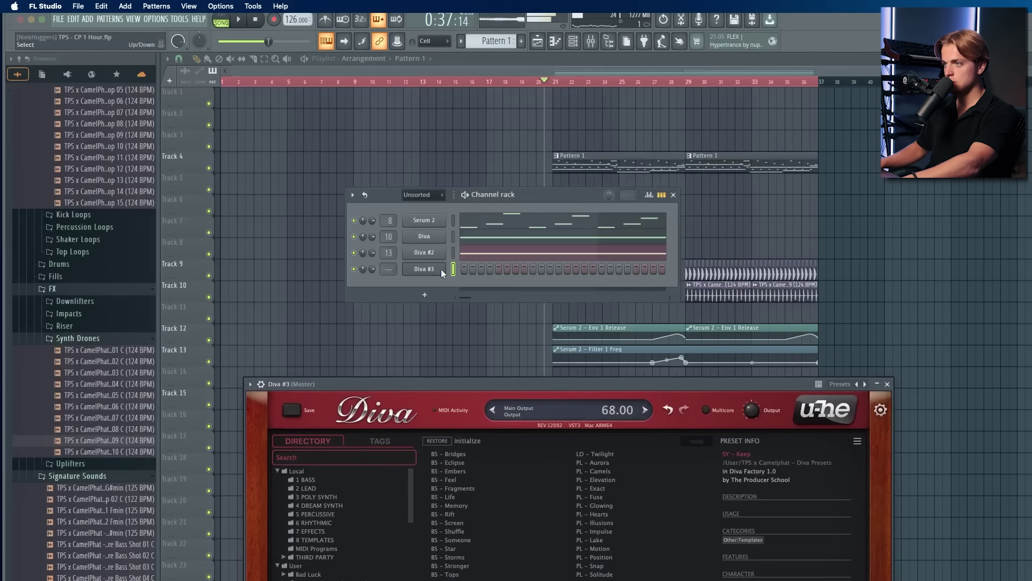
Step: Draw consecutive sustained notes G#4, E4 and F#4 in Diva #3's piano roll, filling bars 1 to 8
right_click(441, 269)
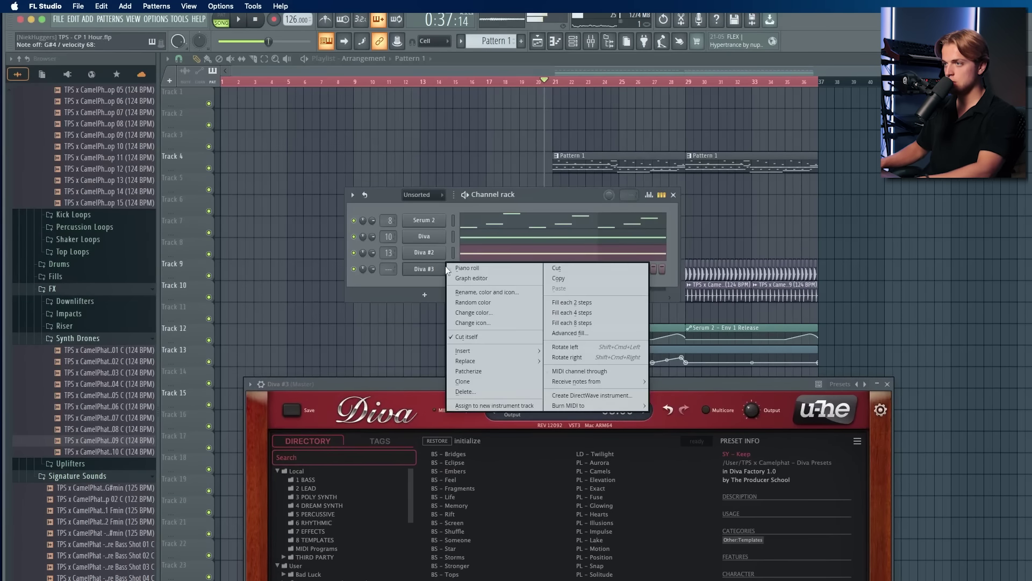
left_click(450, 267)
left_click_drag(445, 387, 442, 399)
key("Escape")
scroll(264, 357, "down", 2)
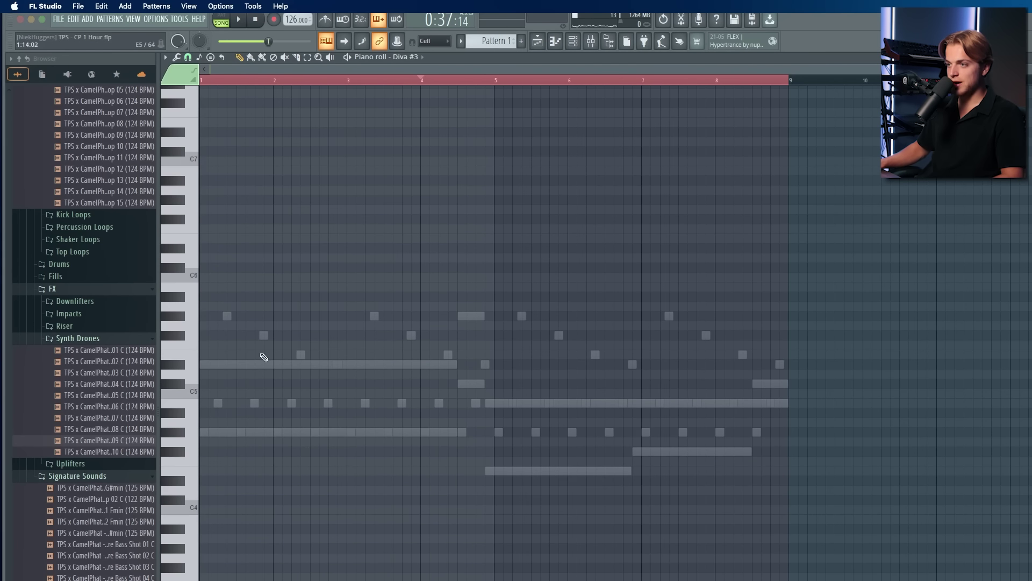
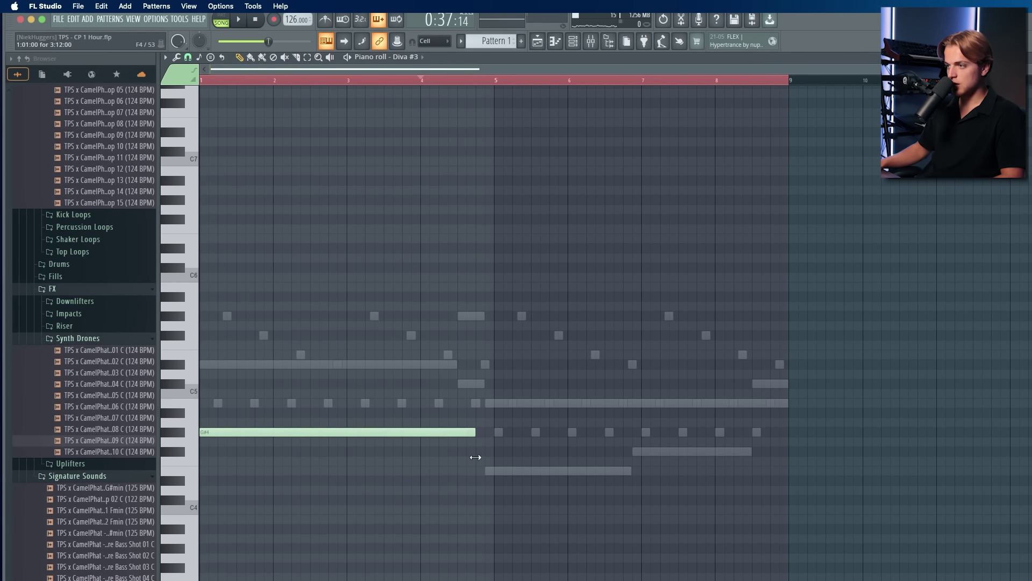
left_click_drag(476, 457, 488, 478)
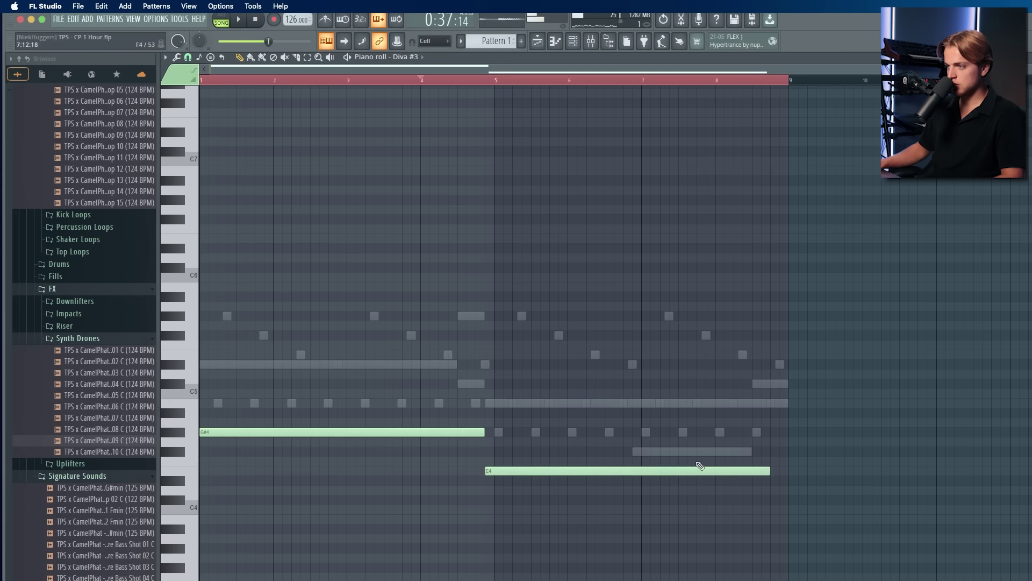
left_click_drag(651, 452, 625, 480)
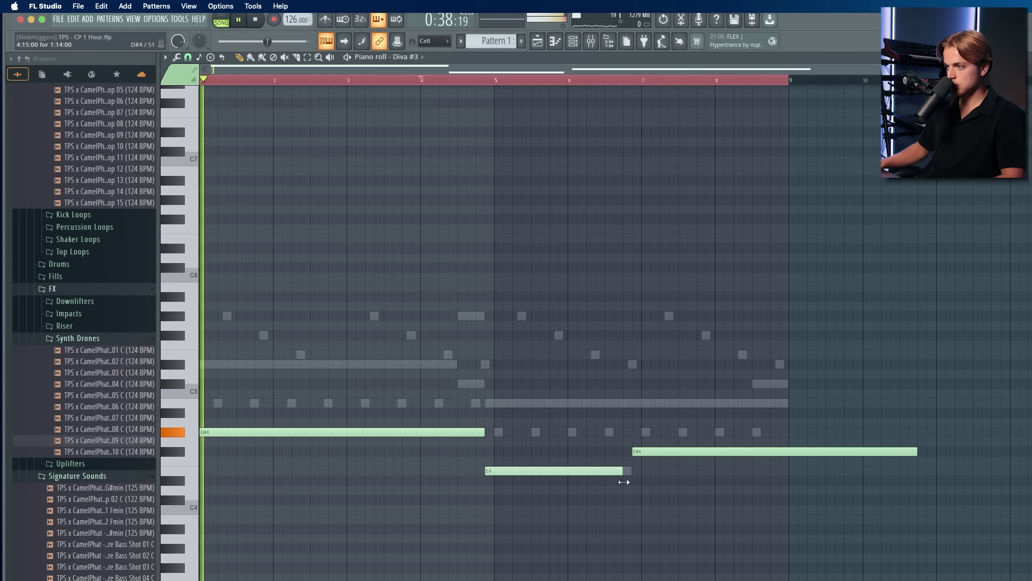
right_click(669, 452)
left_click(642, 452)
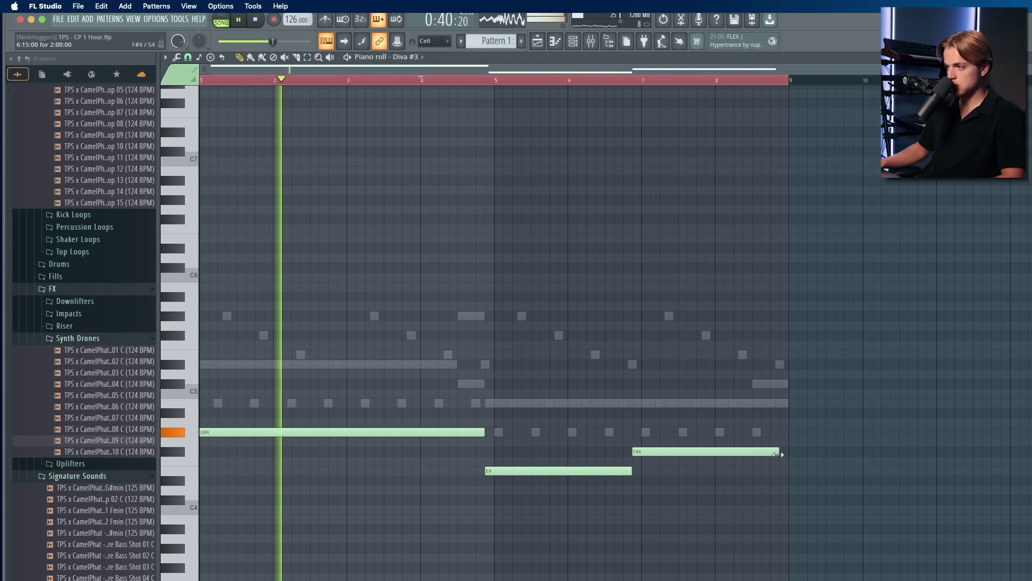
left_click_drag(781, 461, 788, 466)
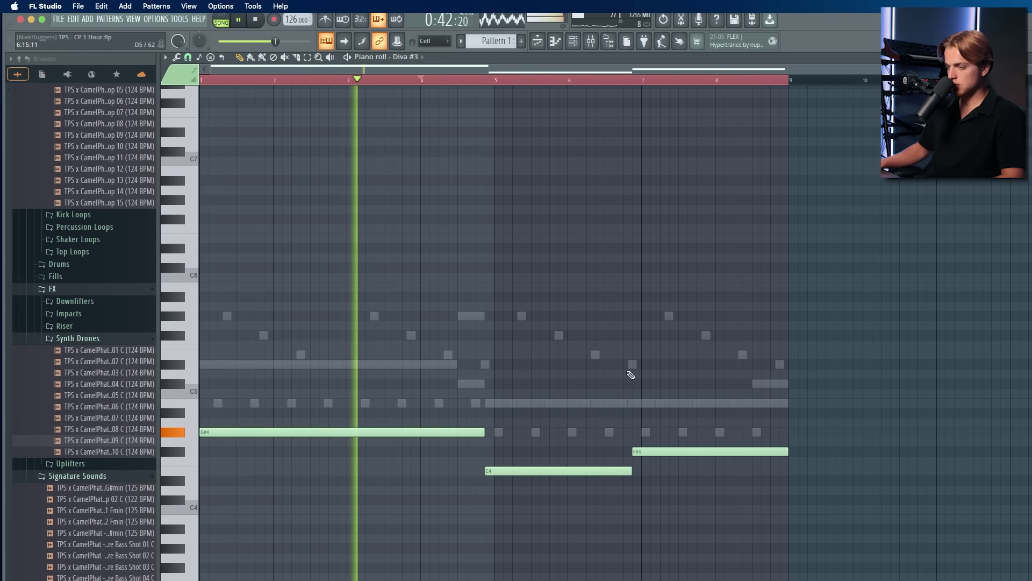
Step: Duplicate the three notes three semitones higher, then raise the second copy to G#4 and the third to A#4
key("space")
key("ctrl+a")
left_click_drag(390, 427, 104, 404)
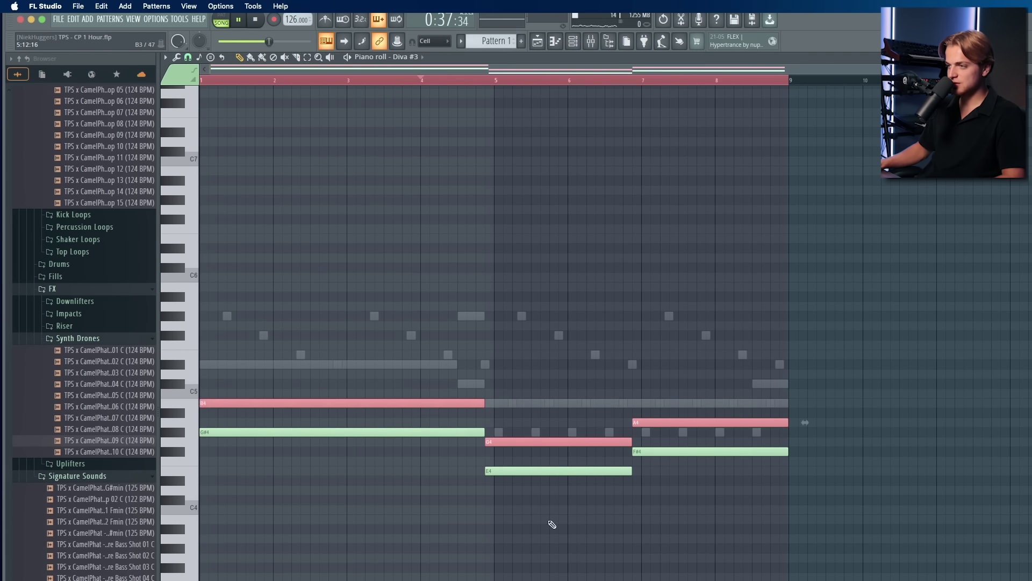
left_click(552, 525, "super")
left_click_drag(526, 441, 527, 432)
left_click_drag(645, 422, 636, 410)
Step: Listen to the loop with Serum 2 and Diva #3 muted in turn, leaving both channels unmuted
key("F6")
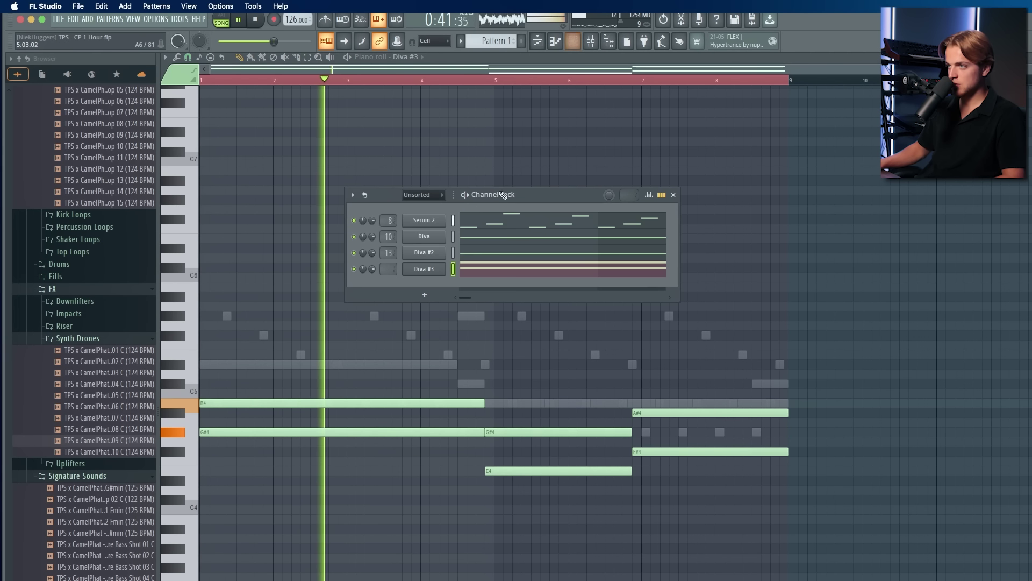
left_click(353, 220)
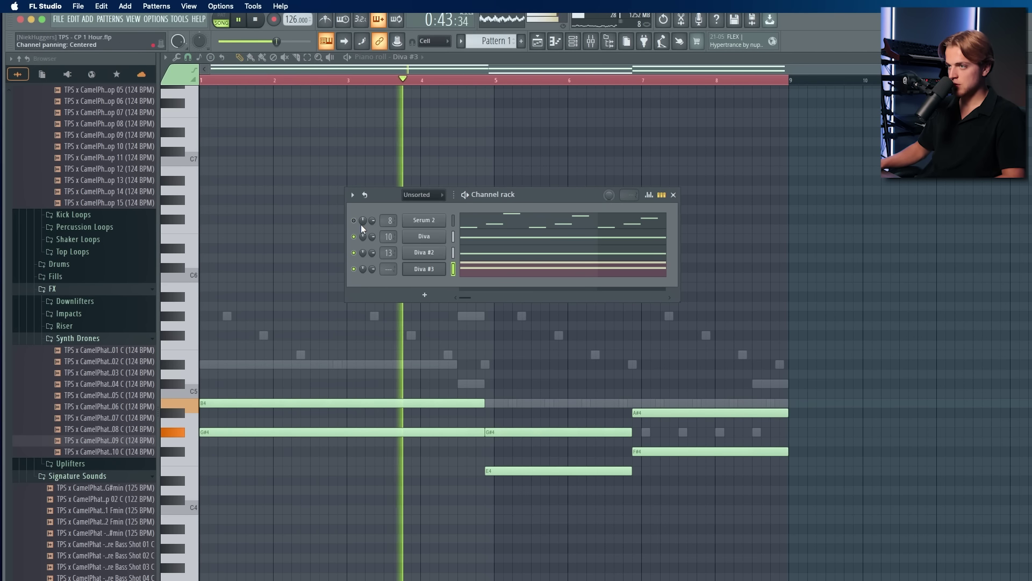
key("space")
key("space")
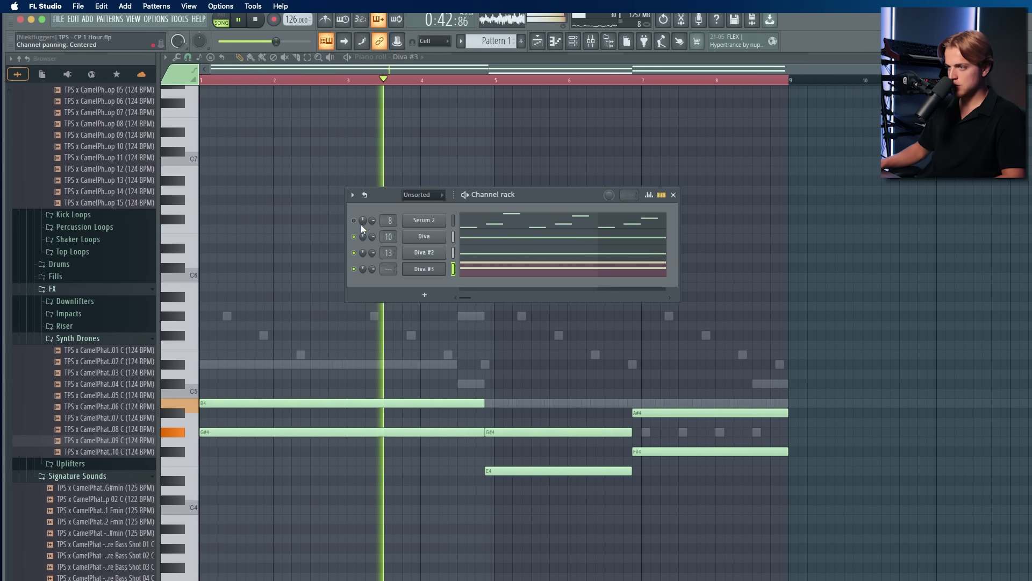
left_click(353, 269)
left_click(354, 220)
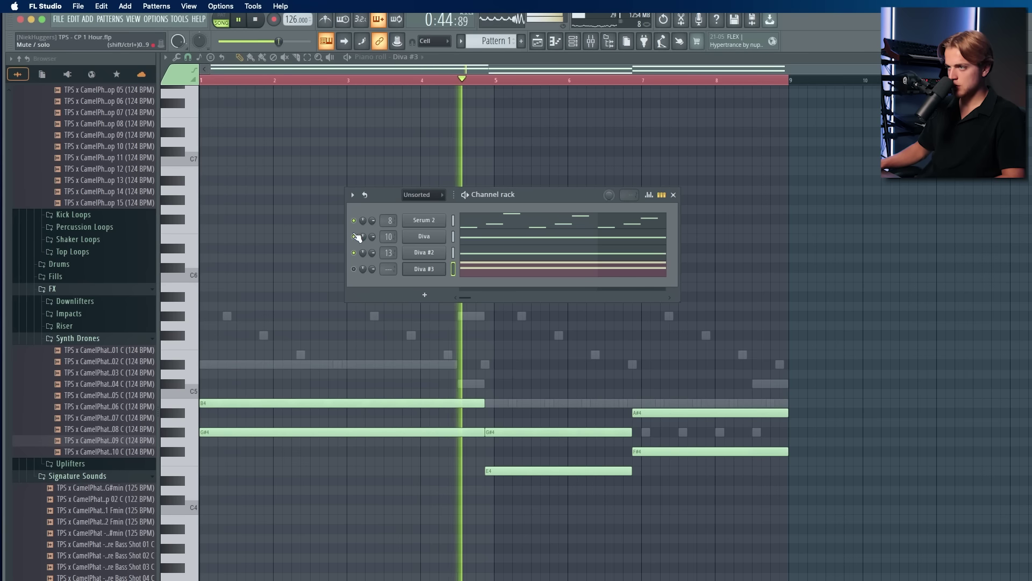
left_click(354, 269)
Step: Audition SY presets such as Black, Afters and Hollow on Diva #3 and load SY - Mind
left_click(424, 269)
left_click_drag(457, 441, 478, 255)
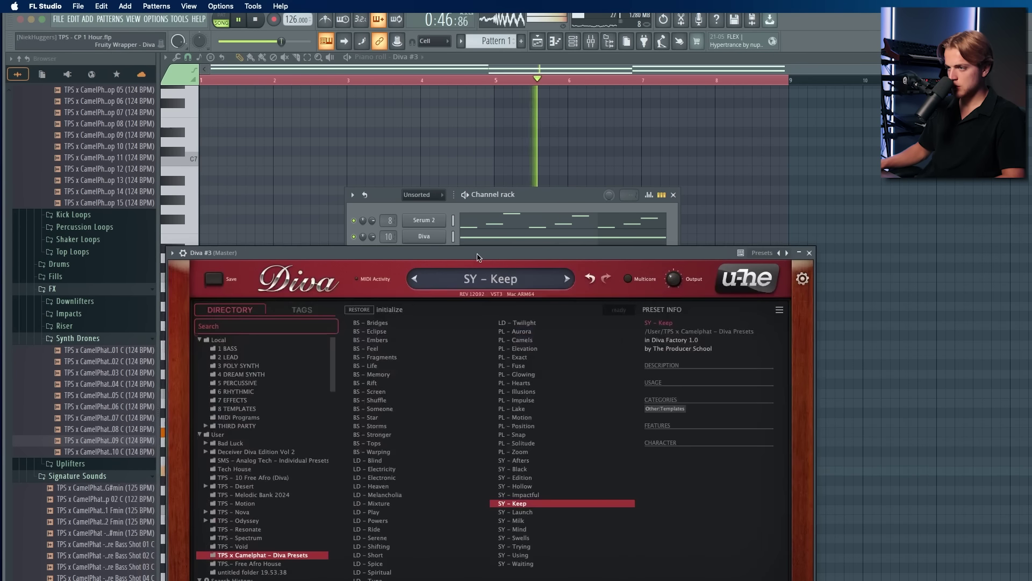
left_click(528, 470)
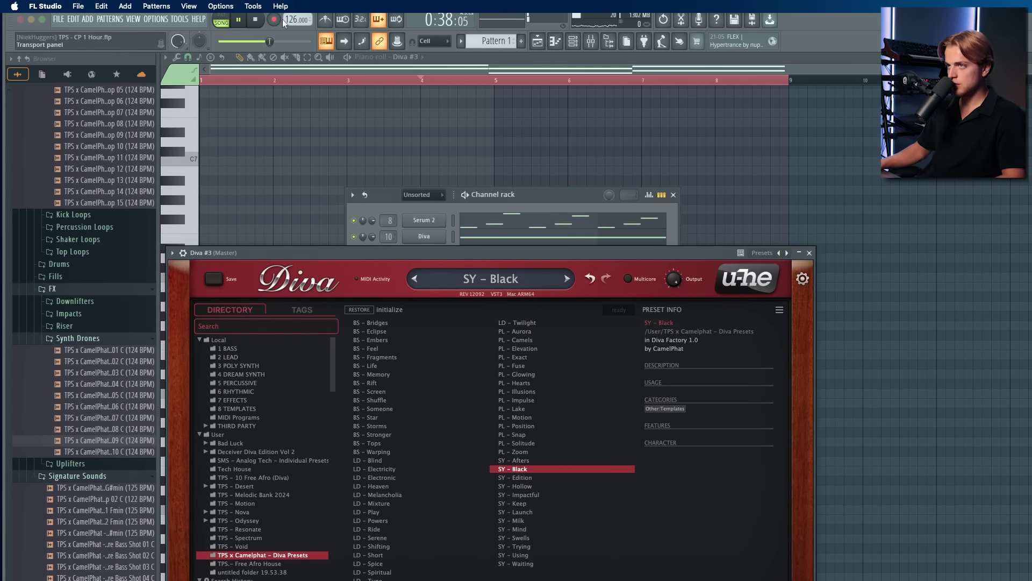
left_click(557, 460)
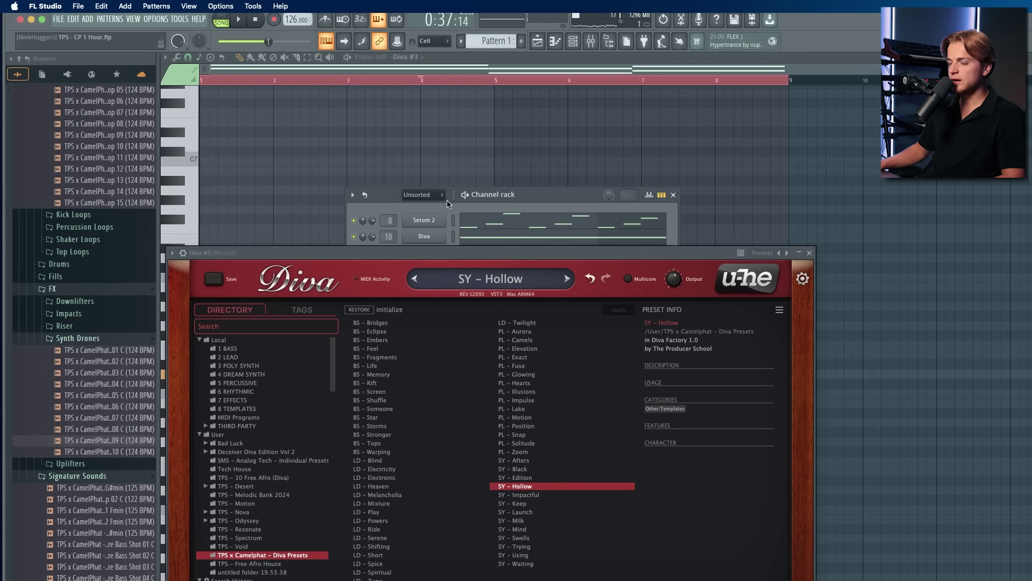
left_click_drag(459, 257, 485, 394)
left_click(479, 277)
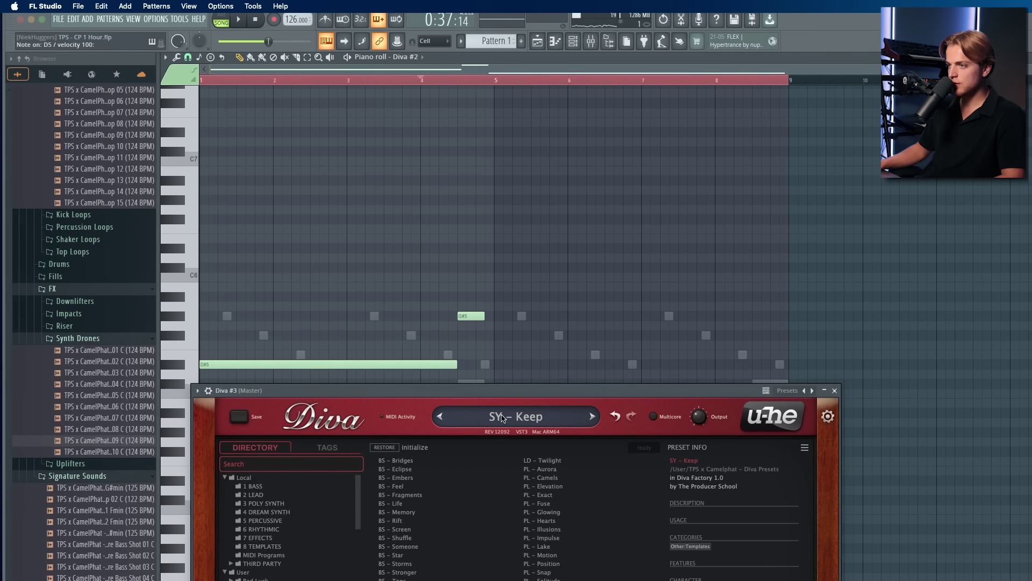
left_click_drag(489, 397, 515, 448)
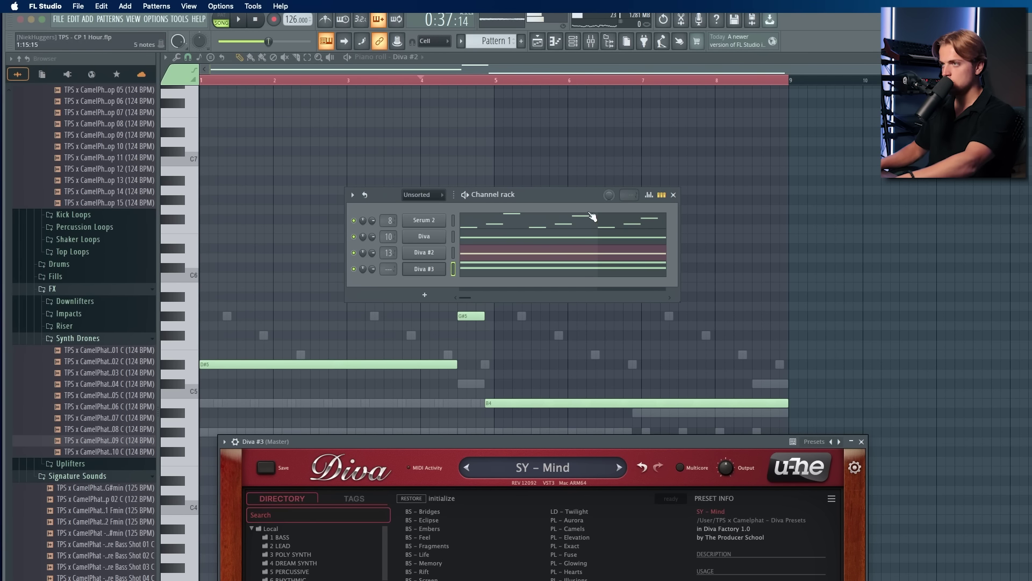
Step: Set the VCF1 cutoff frequency of Diva #3 to about 81 on its main synth page and close the instrument
left_click_drag(464, 442, 709, 105)
left_click(678, 460)
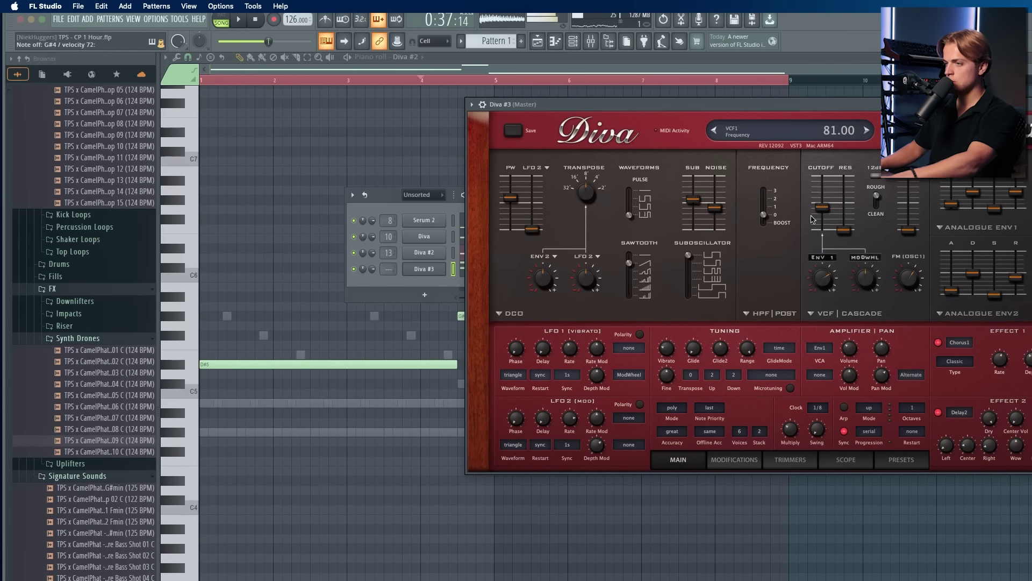
left_click(314, 551)
left_click(1029, 104)
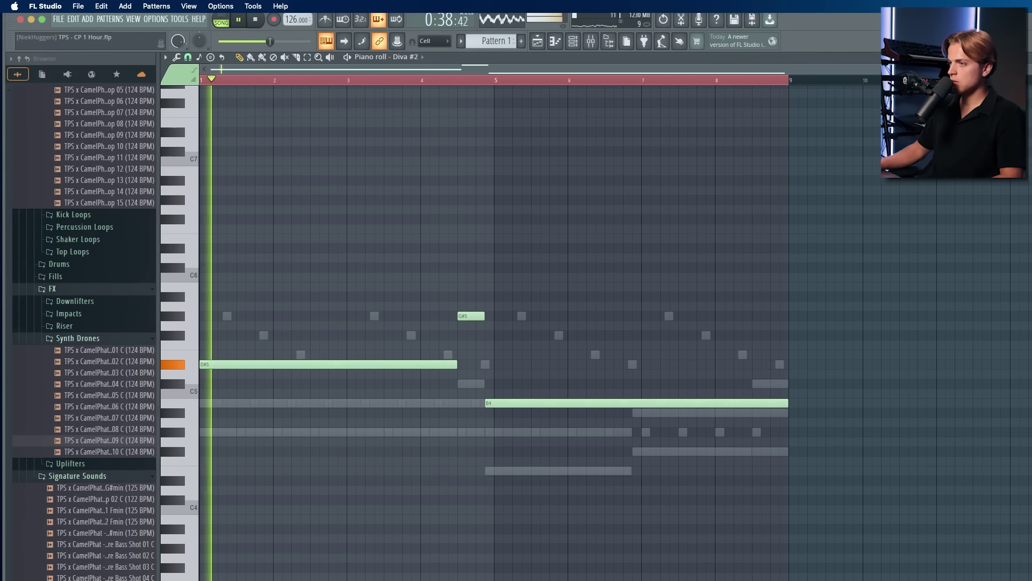
Step: Add D#5, B4 and C#5 above the three chords in Diva #3's piano roll, each as long as its chord
scroll(599, 237, "down", 1)
scroll(570, 244, "up", 10)
scroll(366, 465, "down", 4)
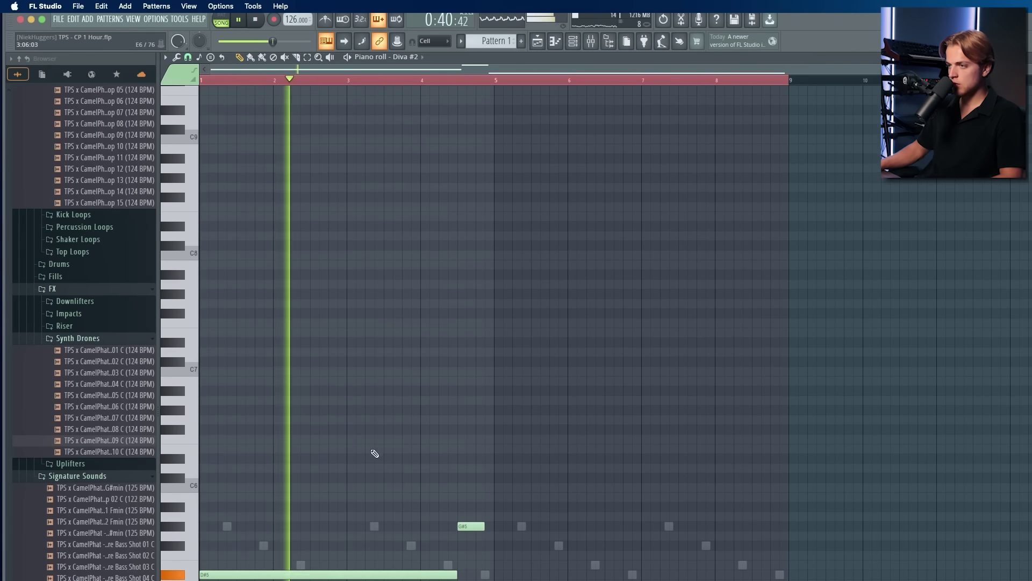
key("space")
left_click(572, 42)
left_click(514, 267)
scroll(501, 279, "down", 14)
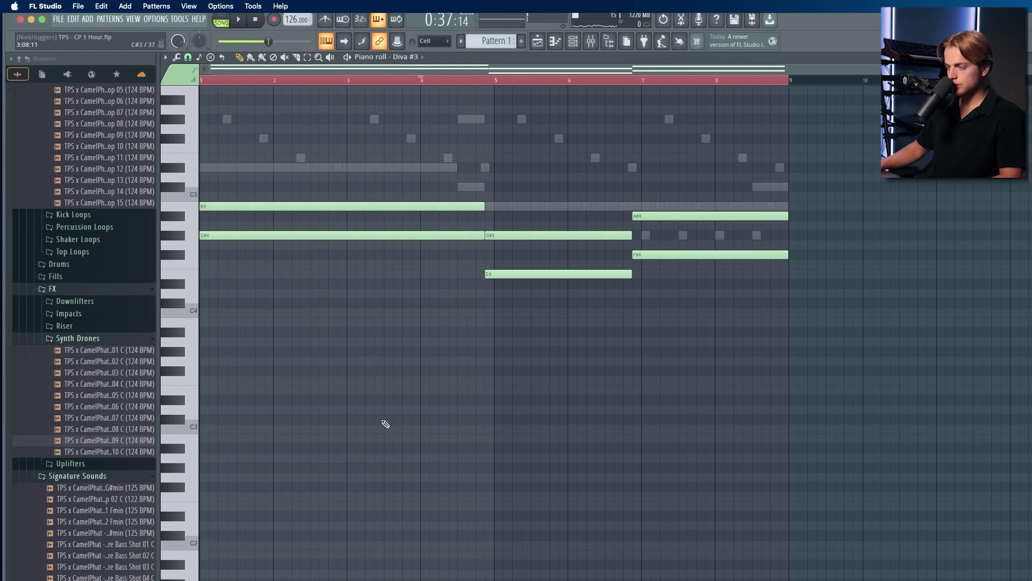
scroll(327, 231, "up", 1)
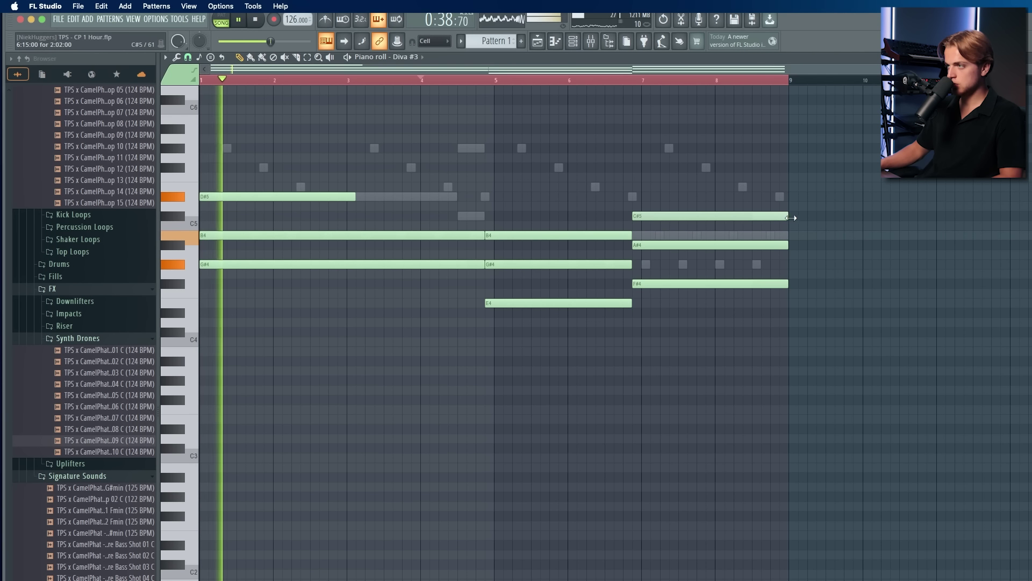
left_click_drag(357, 197, 478, 212)
left_click(473, 196)
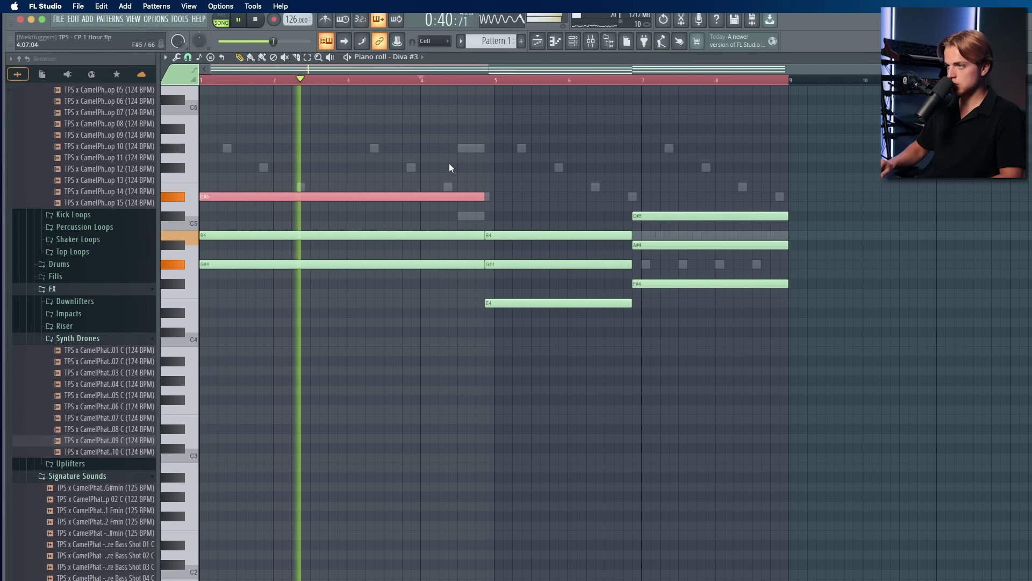
Step: Move the D#5 and C#5 chord notes down one octave and undo the stray added note
key("ctrl+Down")
left_click(717, 216)
key("ctrl+Down")
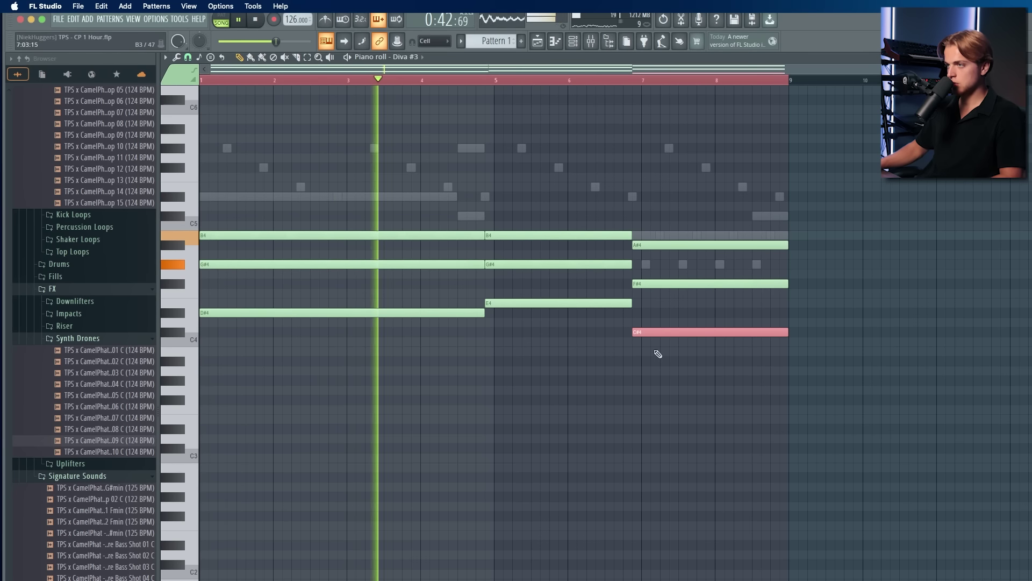
left_click_drag(488, 355, 469, 234)
left_click(516, 278, "super")
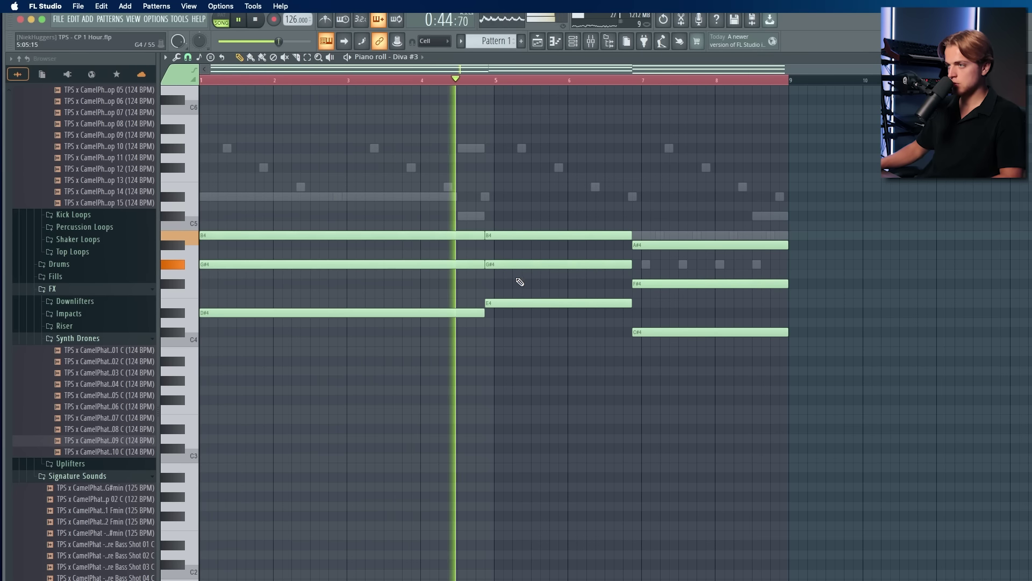
left_click_drag(598, 327, 613, 279)
key("super+z")
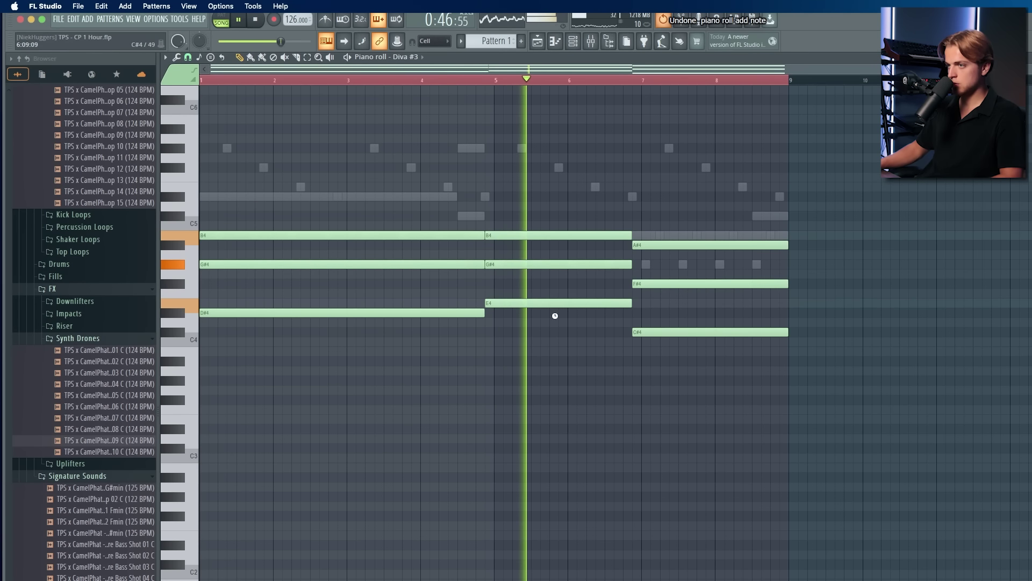
Step: Shorten all three notes of the first chord to a stab about three steps long at the start of bar 1
left_click_drag(476, 334, 460, 245)
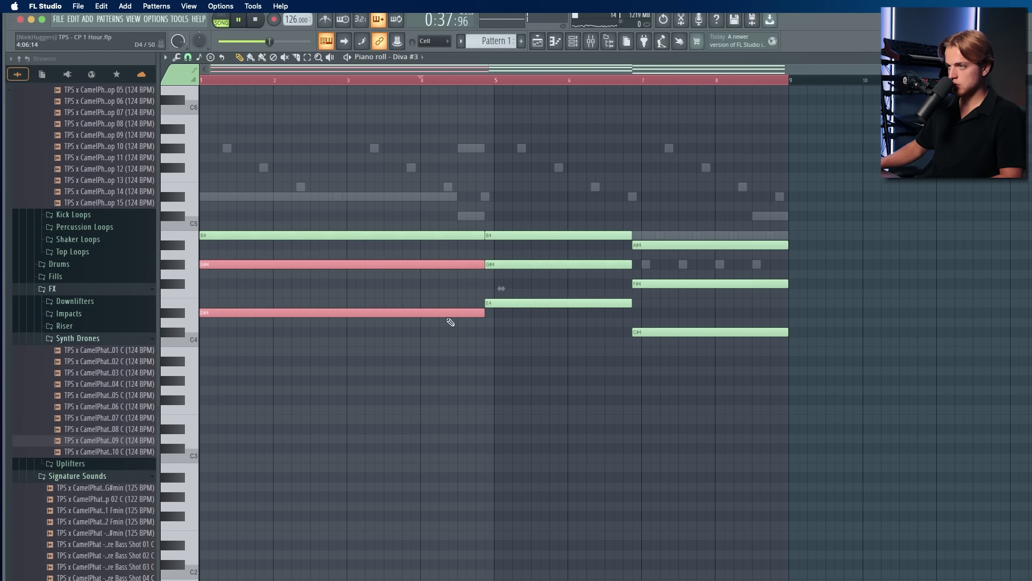
key("space")
left_click_drag(451, 322, 212, 237)
scroll(212, 237, "up", 4)
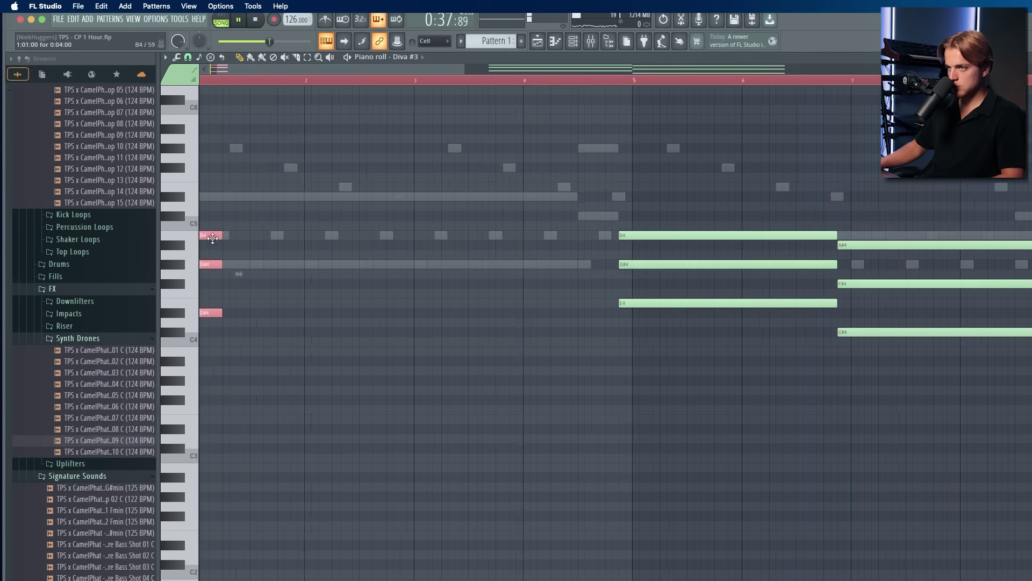
key("ctrl+b")
key("ctrl+z")
scroll(242, 258, "down", 5)
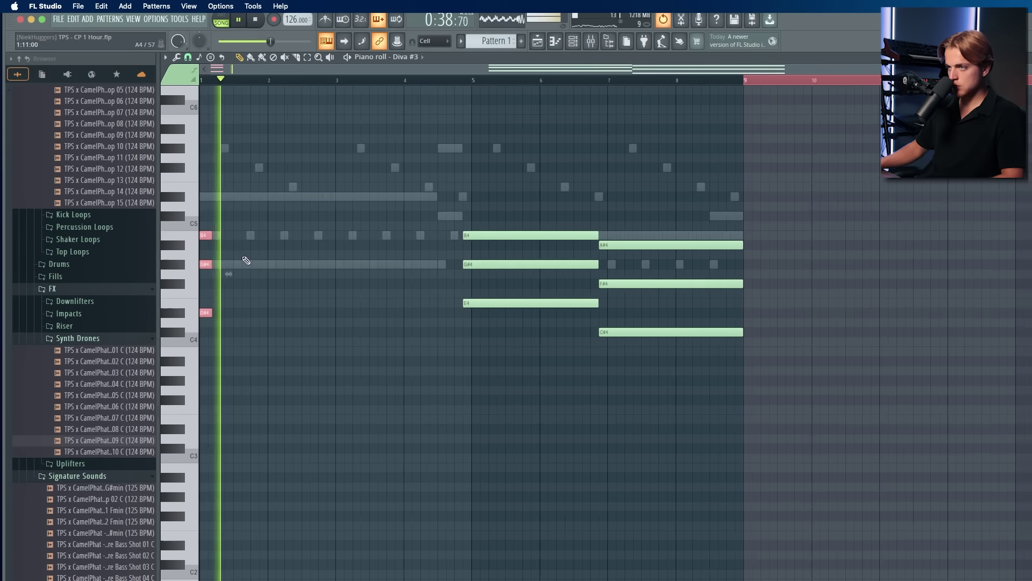
Step: Duplicate the short chord stab three times back to back within bar 1
key("space")
key("space")
scroll(259, 76, "up", 4)
key("ctrl+b")
key("ctrl+b")
key("ctrl+b")
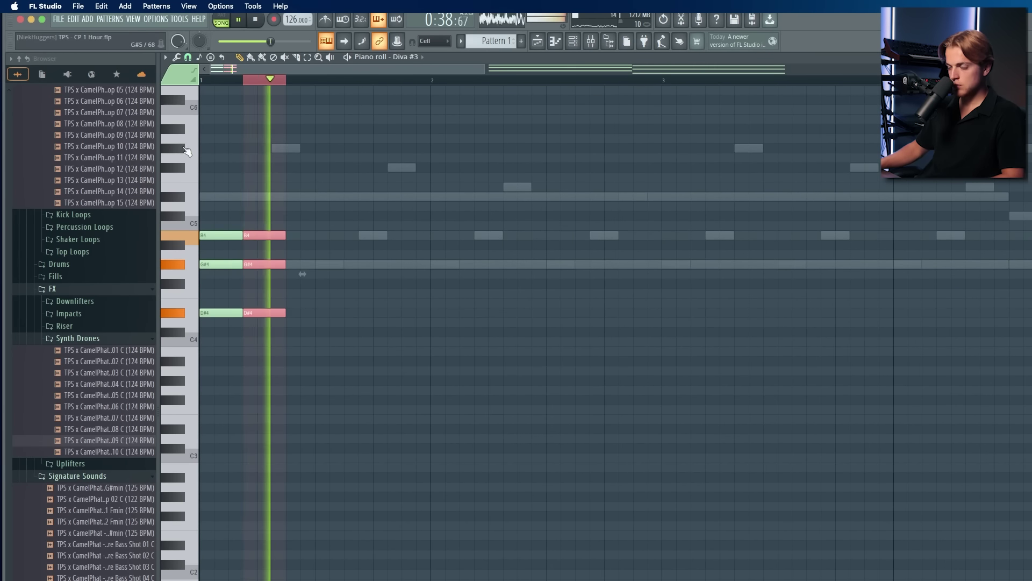
scroll(225, 193, "down", 1)
key("ctrl+a")
scroll(258, 207, "down", 3)
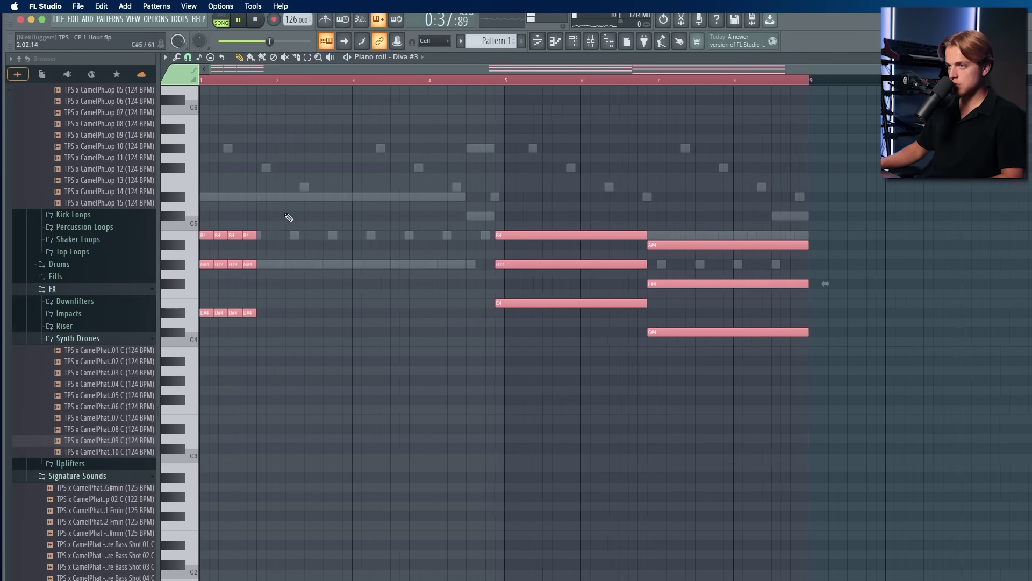
Step: Route Diva #3 to mixer track 16, lower its fader slightly and return to its piano roll
left_click(592, 45)
key("space")
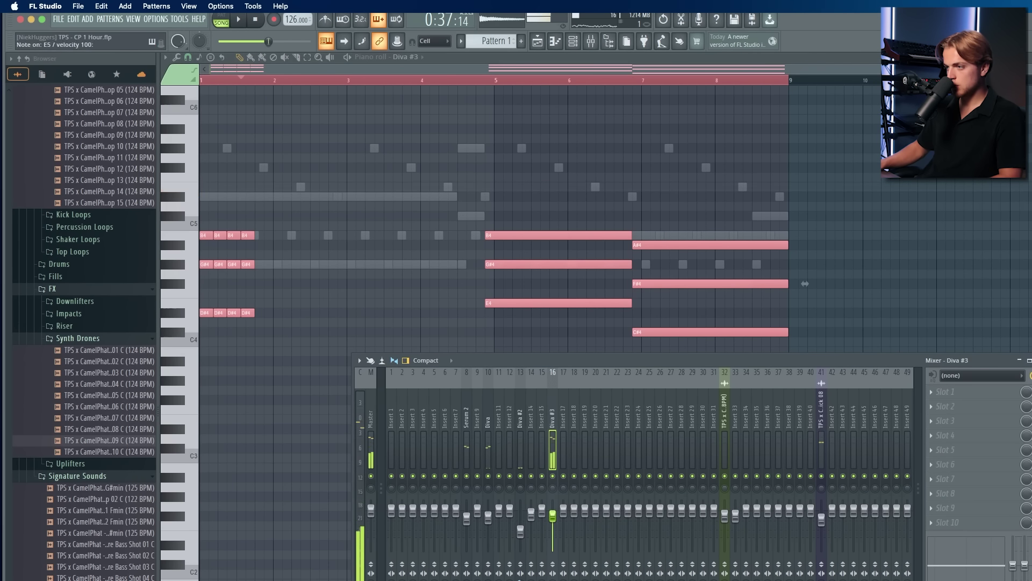
left_click(332, 262)
Step: Add a fifth chord stab about four steps long so the rhythm fills bar 1
key("space")
mouse_move(265, 228)
left_mouse_down()
mouse_move(218, 321)
mouse_move(246, 232)
mouse_move(269, 239)
left_mouse_up()
scroll(256, 323, "up", 2)
key("space")
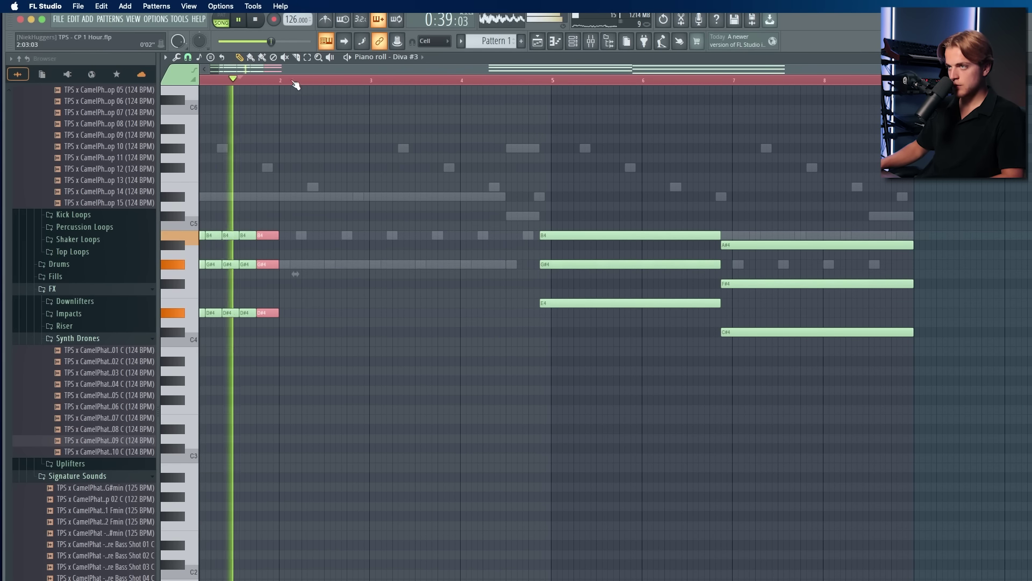
Step: Select bar 1's chord stabs as a one-bar range and duplicate them through bars 2, 3 and 4
left_click_drag(282, 82, 200, 82)
key("super+b")
key("super+b")
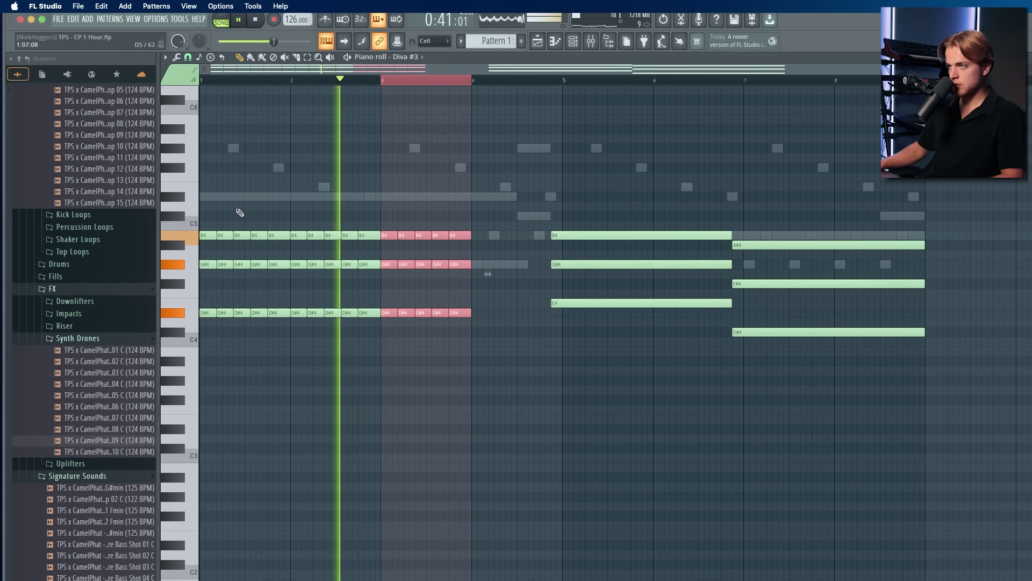
scroll(242, 219, "down", 3)
key("super+b")
Step: Shorten bar 4's last chord stab to end where the long E4 chord starts
scroll(487, 276, "up", 3)
left_click_drag(486, 364, 470, 242)
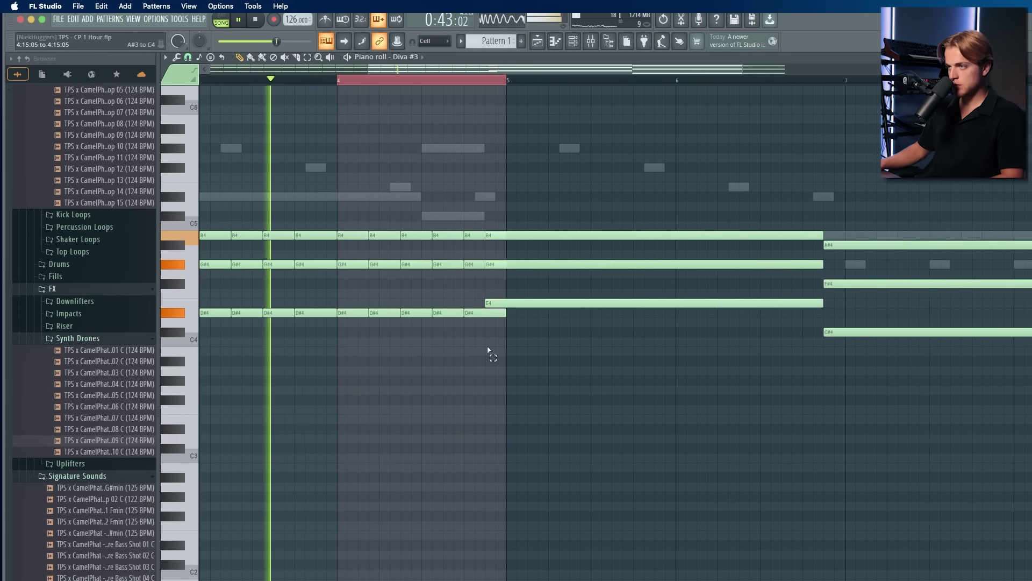
left_click_drag(469, 346, 484, 233)
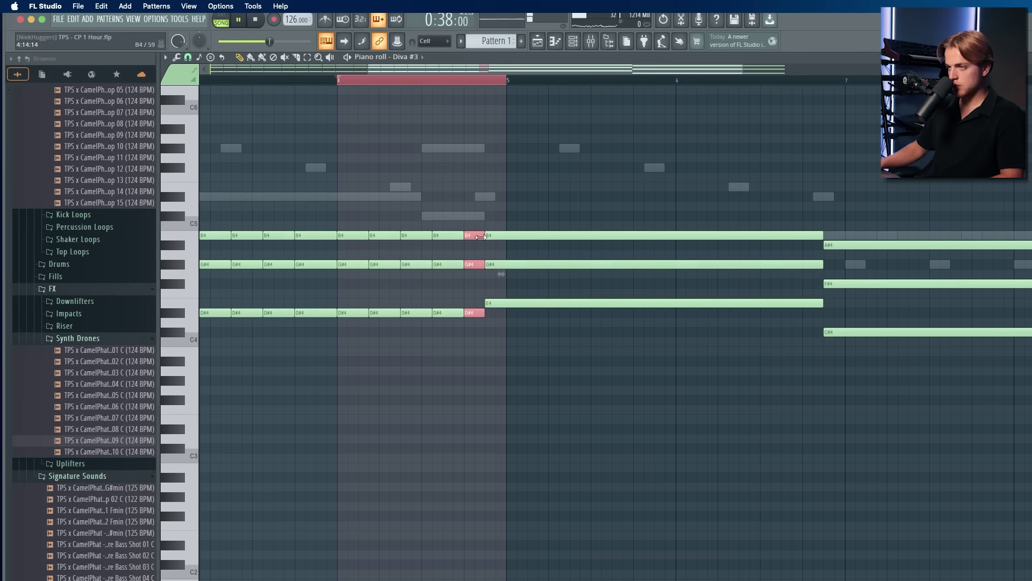
Step: Shorten bar 1's fourth chord stab and fill the gap before the fifth with an extra one-step stab on D#4, G#4 and B4
scroll(484, 234, "down", 3)
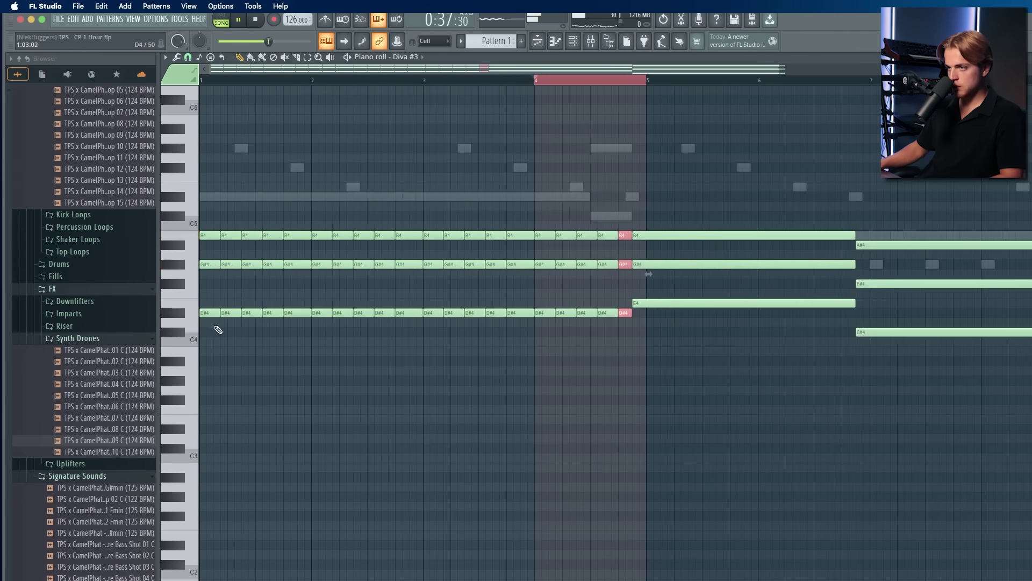
scroll(217, 329, "up", 3)
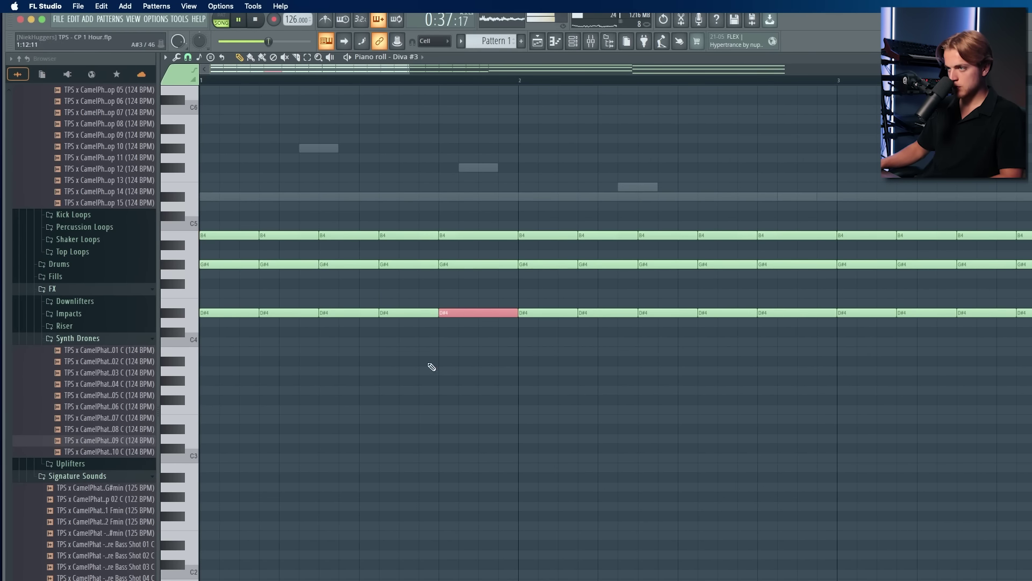
left_click(426, 333)
key("space")
mouse_move(426, 313)
left_mouse_down()
mouse_move(432, 333)
mouse_move(428, 313)
left_mouse_up()
key("space")
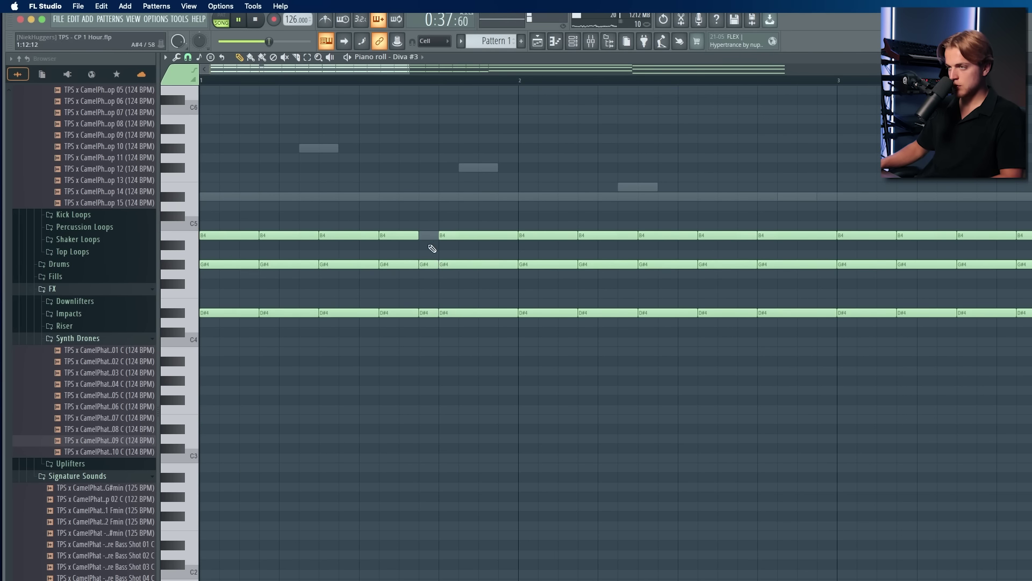
left_click(429, 236)
scroll(416, 246, "down", 4)
key("space")
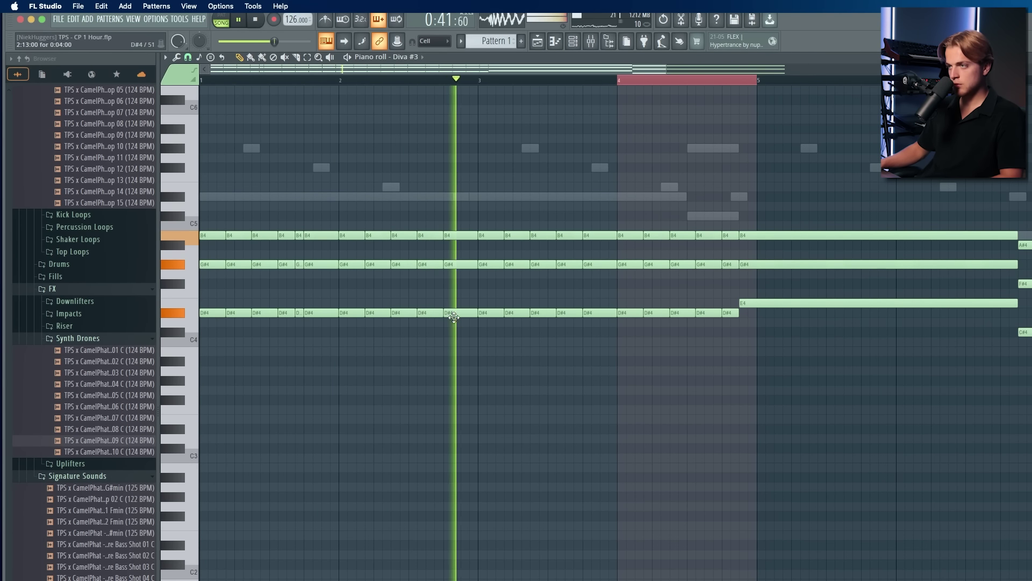
Step: Replace the chord stabs in bars 2 and 3 with duplicates of bar 1's revised rhythm
left_click_drag(459, 222, 369, 326)
key("space")
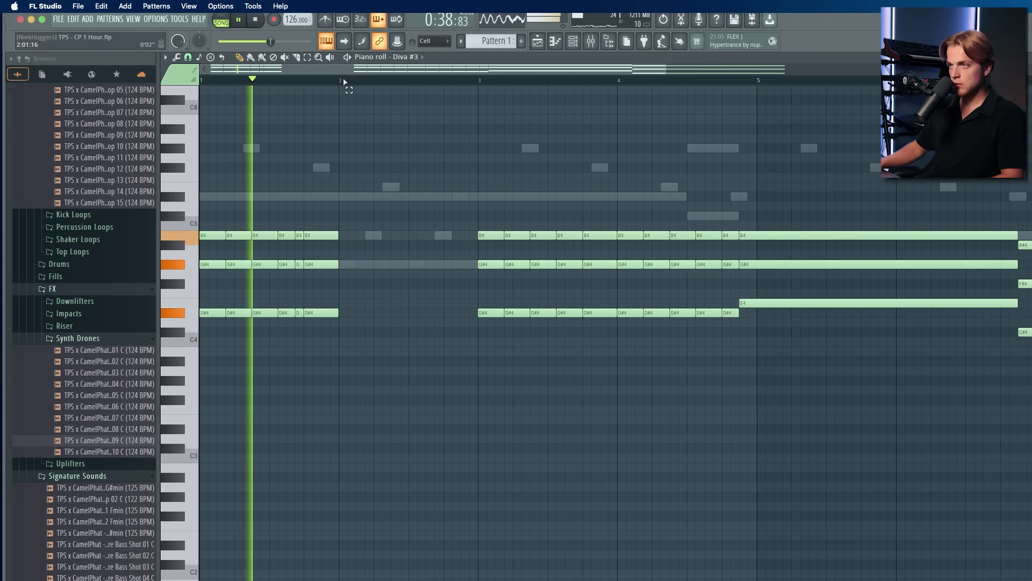
scroll(300, 219, "down", 3)
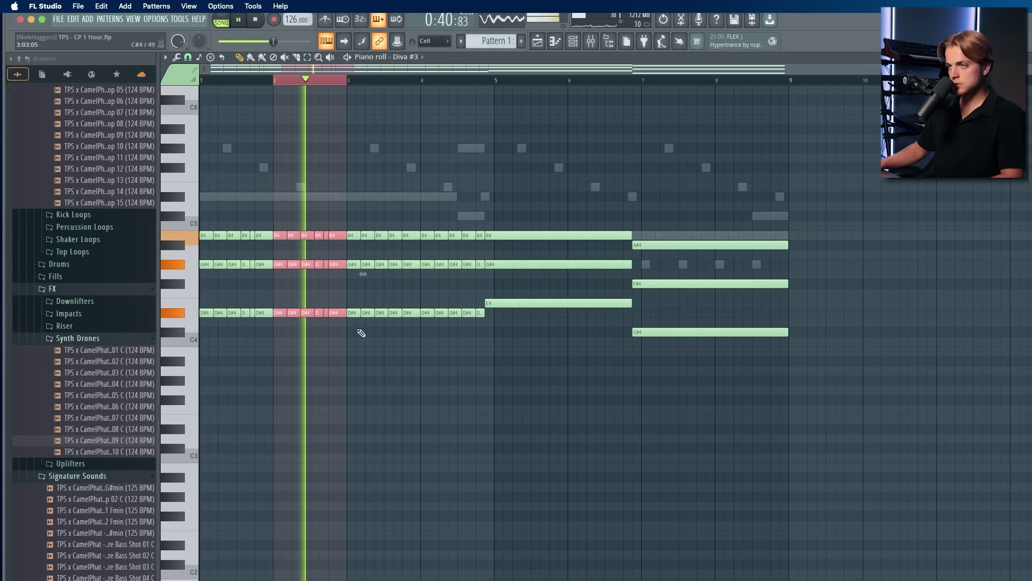
left_click_drag(354, 219, 418, 351)
key("Delete")
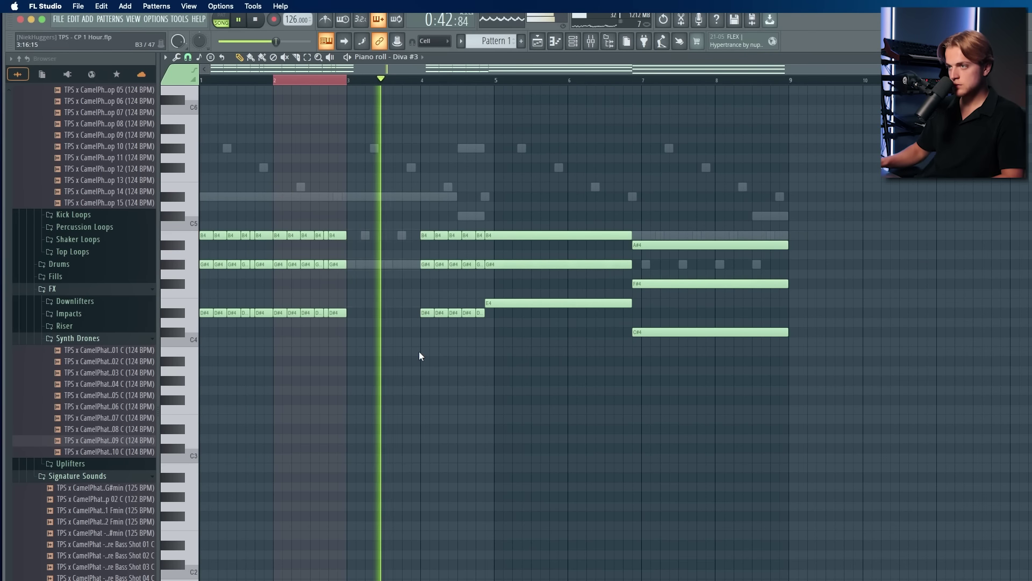
left_click_drag(276, 213, 341, 364)
key("ctrl+b")
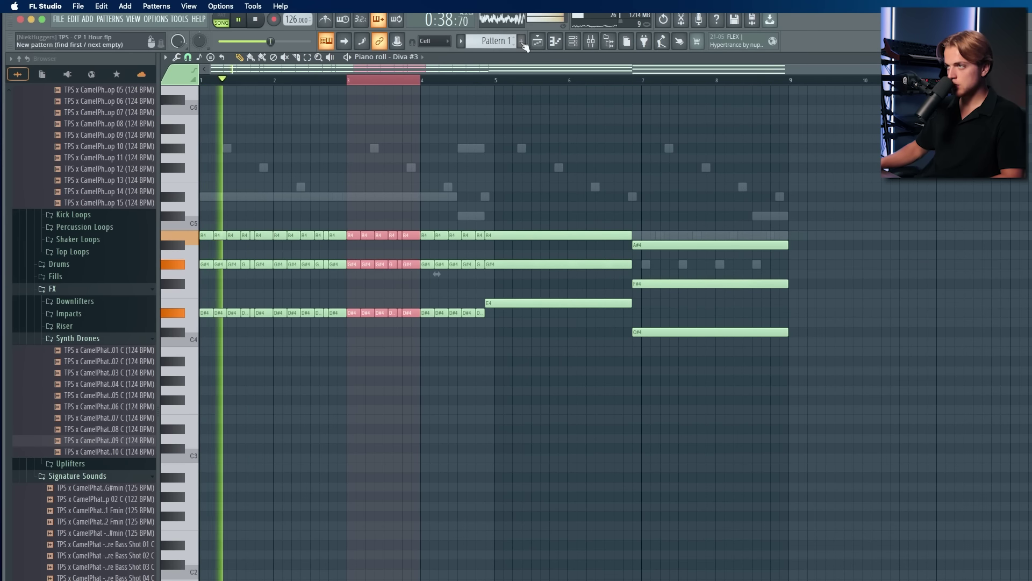
Step: Set Diva #3's filter cutoff to 93 and its envelope 1 release to 39, and return to the piano roll
key("ctrl+a")
left_click(573, 42)
left_click(425, 269)
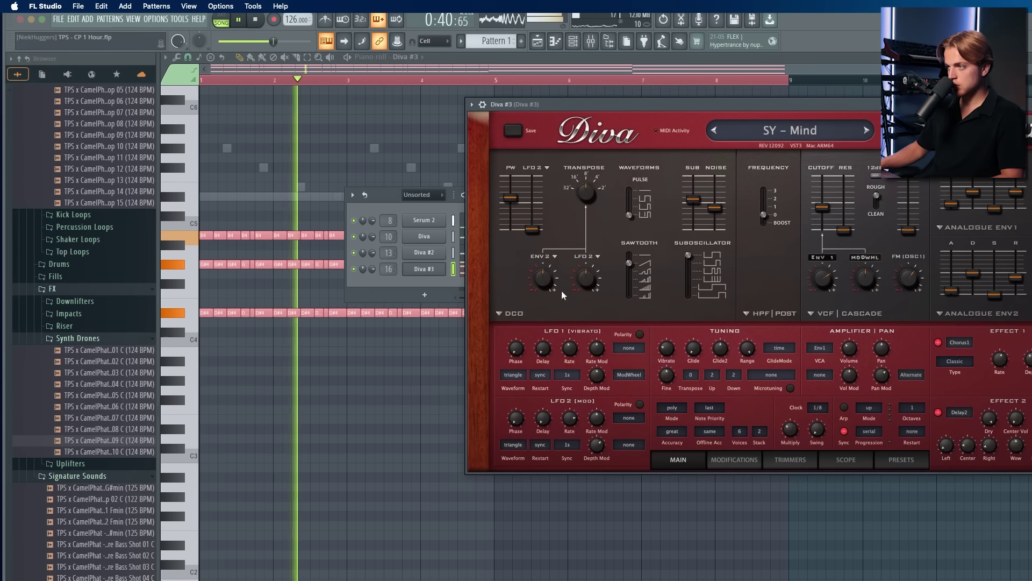
mouse_move(821, 208)
left_mouse_down()
mouse_move(820, 219)
mouse_move(822, 199)
mouse_move(824, 208)
left_mouse_up()
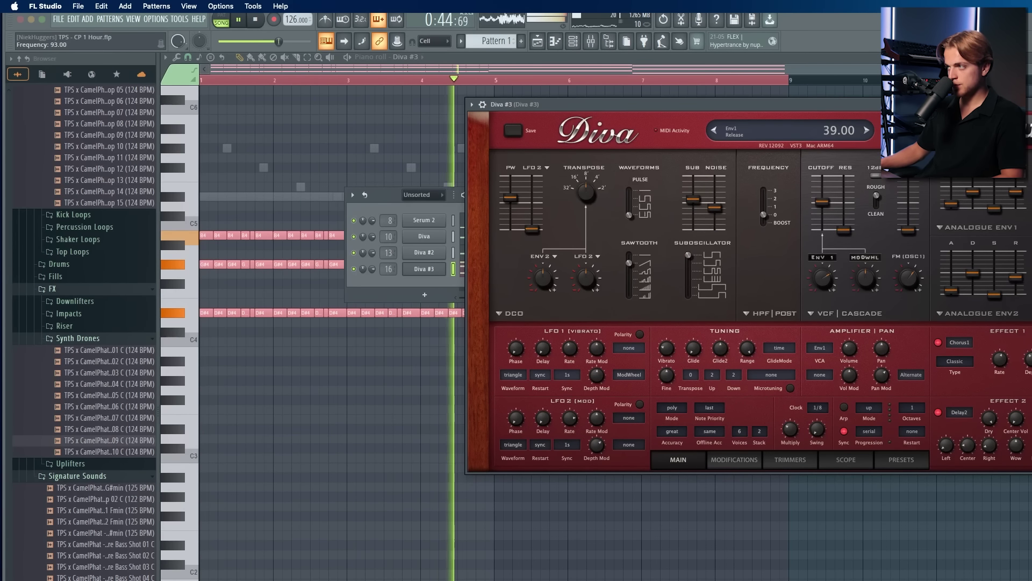
key("Escape")
left_click(616, 378)
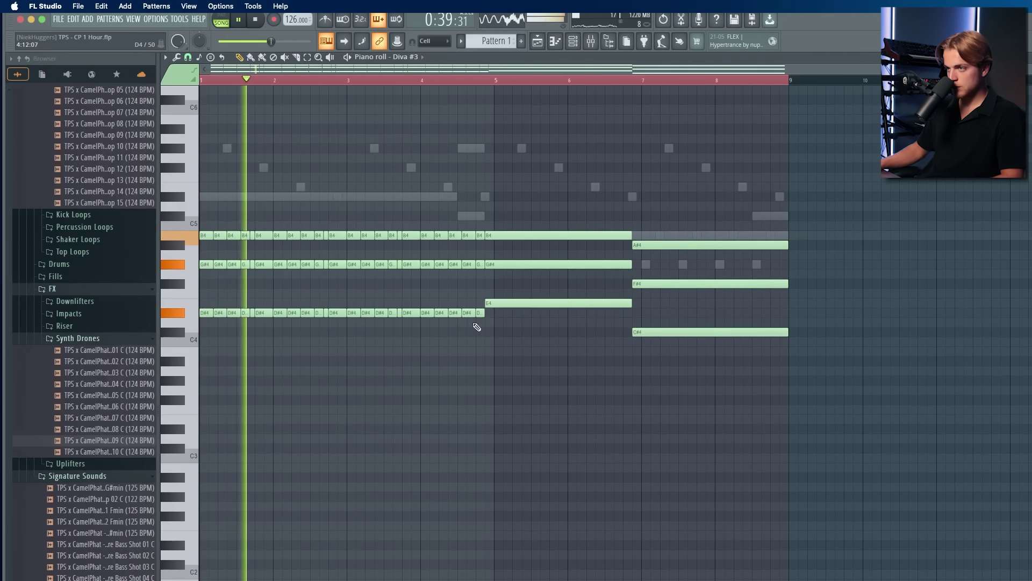
Step: Move the long E4 chord about four steps later and extend bar 4's last stab to the start of bar 5
left_click_drag(510, 327, 535, 239)
left_click_drag(486, 344, 493, 264)
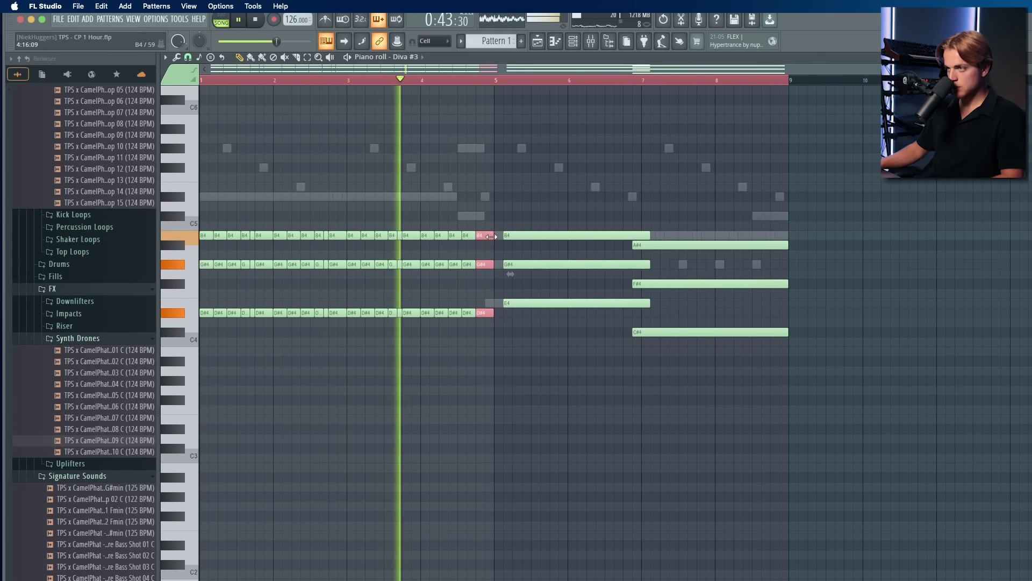
left_click(517, 332)
left_click_drag(528, 354, 526, 335)
key("super+a")
key("super+x")
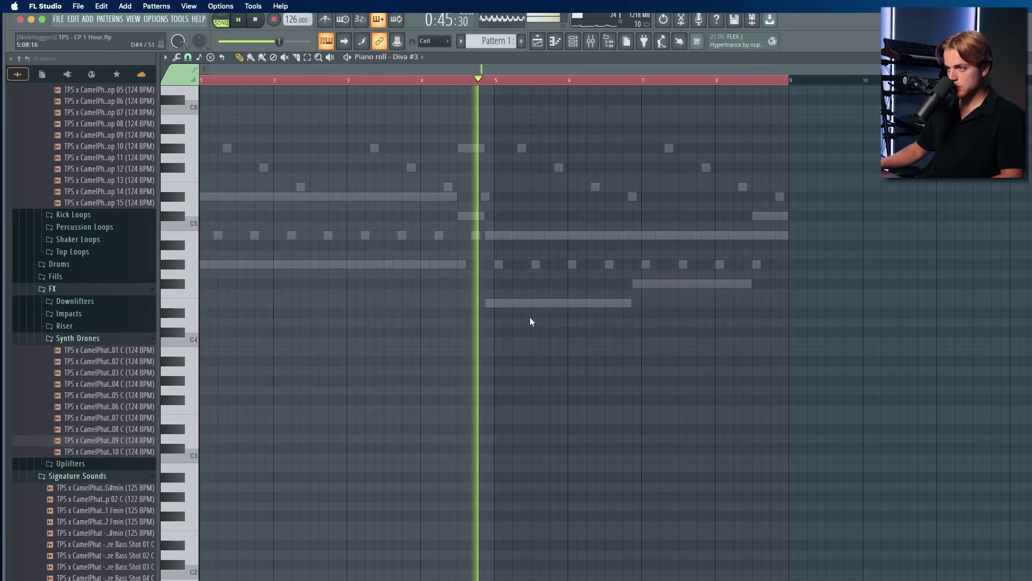
key("super+z")
right_click(517, 331)
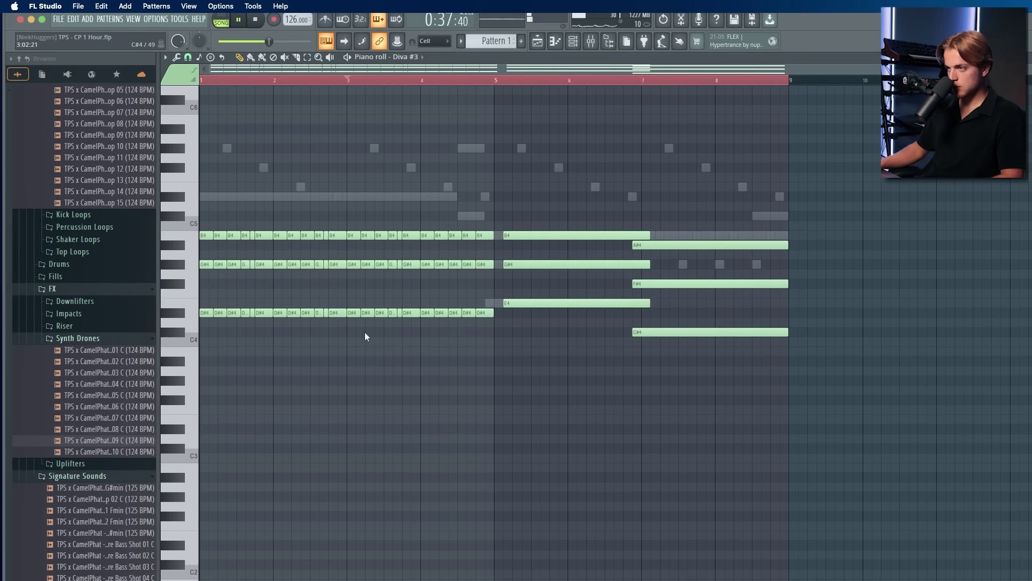
Step: Move the long E4 chord later to 5:15 and place a copy of bar 4's chord stabs at the start of bar 5
left_click_drag(541, 318, 584, 237)
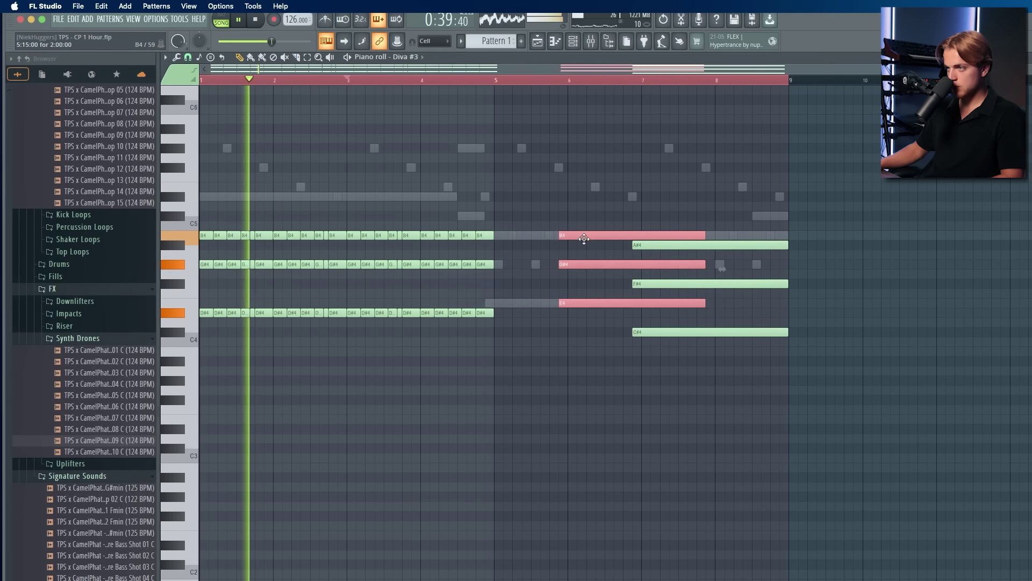
left_click_drag(511, 222, 421, 355)
key("super+b")
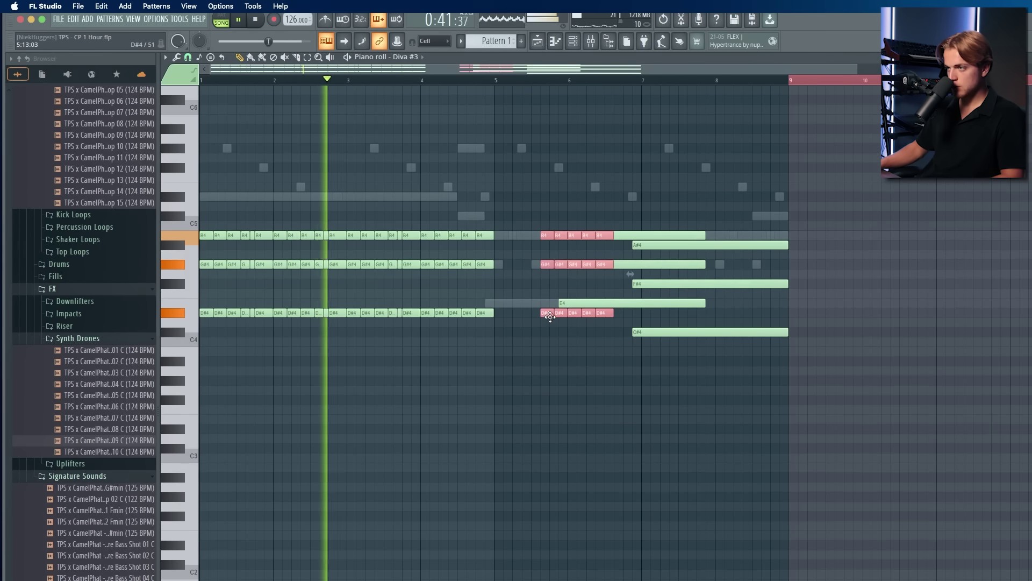
scroll(497, 318, "up", 1)
left_click_drag(604, 327, 496, 311)
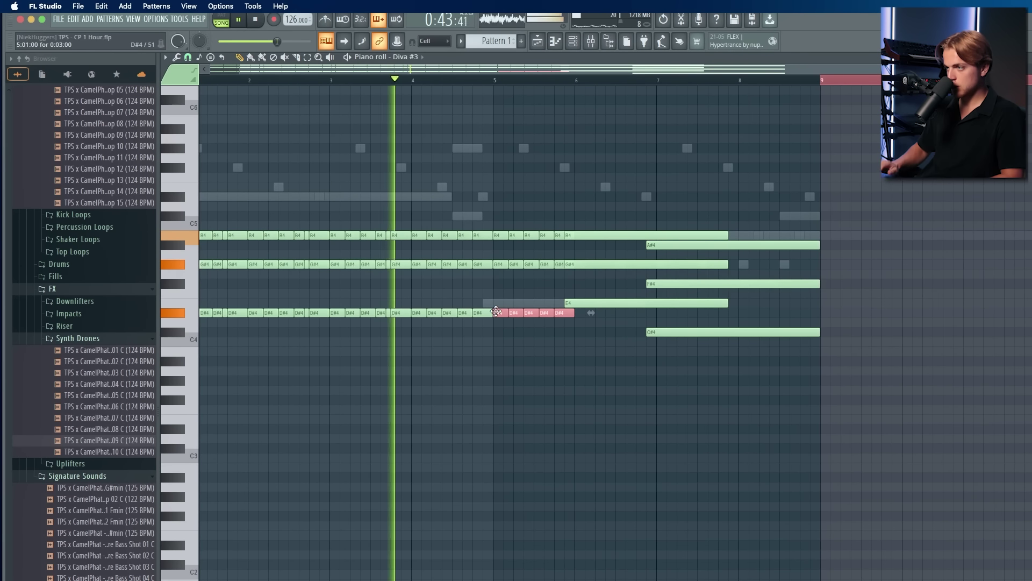
Step: Raise bar 5's lowest stab notes one semitone to E4 and delete the long E4, G#4 and B4 chord
key("shift+Up")
right_click(620, 303)
right_click(617, 264)
right_click(615, 236)
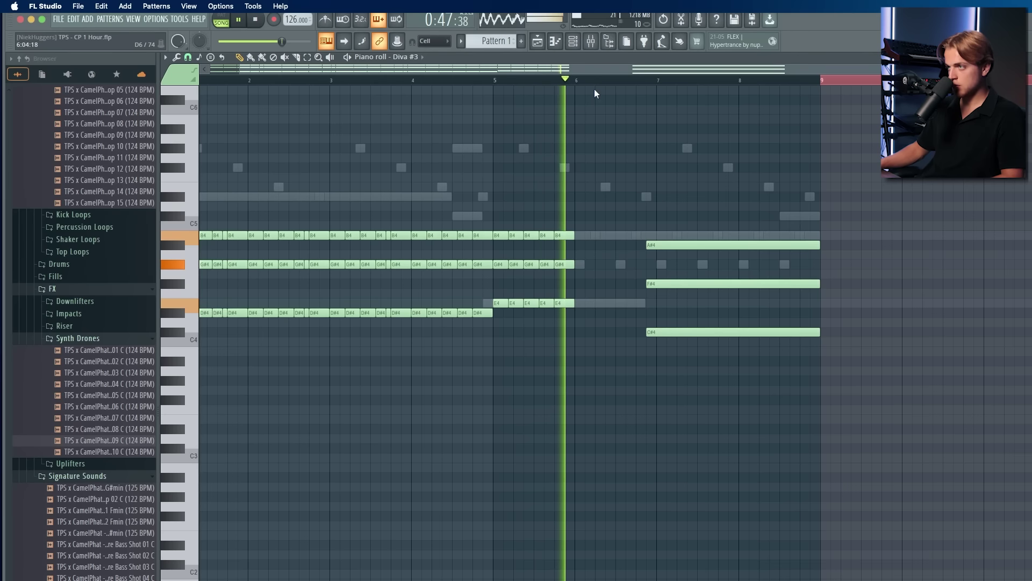
Step: Select bar 5 as a one-bar range and duplicate its chord stabs into bar 6
left_click_drag(575, 82, 495, 83)
key("ctrl+b")
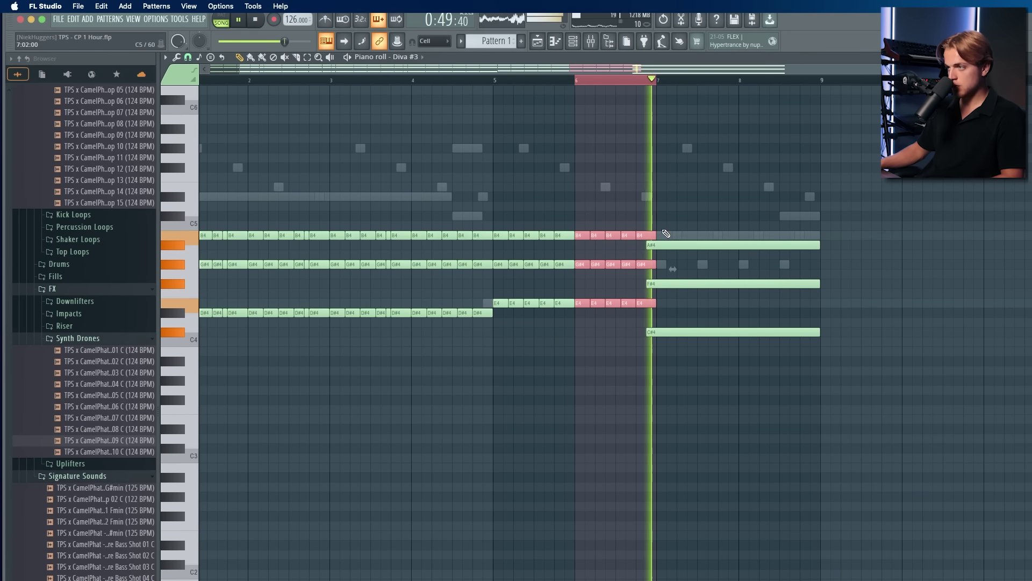
key("space")
Step: Move the long C#4, F#4 and A#4 chord to start at bar 8 and duplicate bar 6's stabs into bar 7
left_click(688, 243, "super")
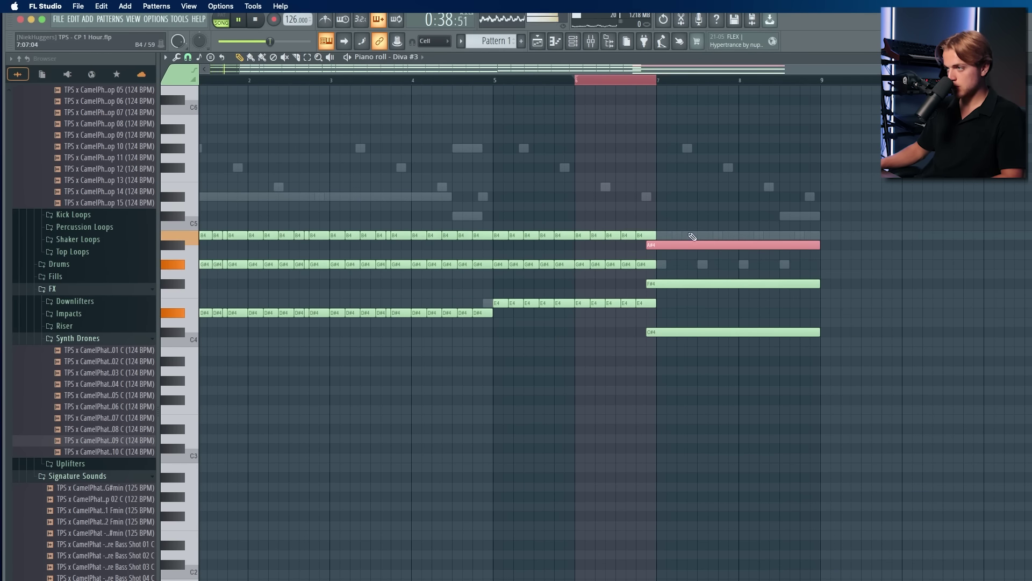
left_click_drag(692, 234, 781, 241)
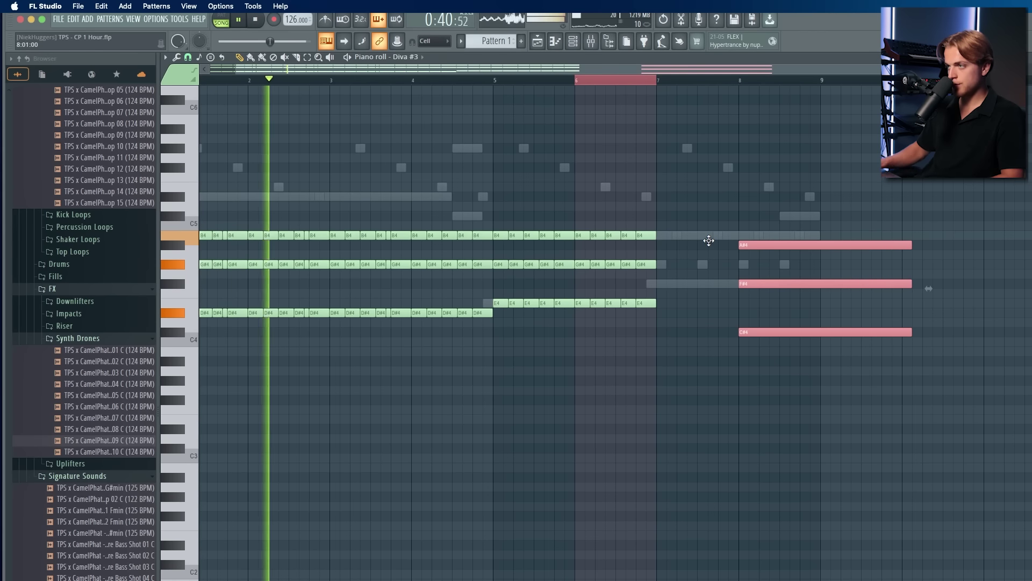
left_click_drag(641, 213, 587, 315)
key("ctrl+b")
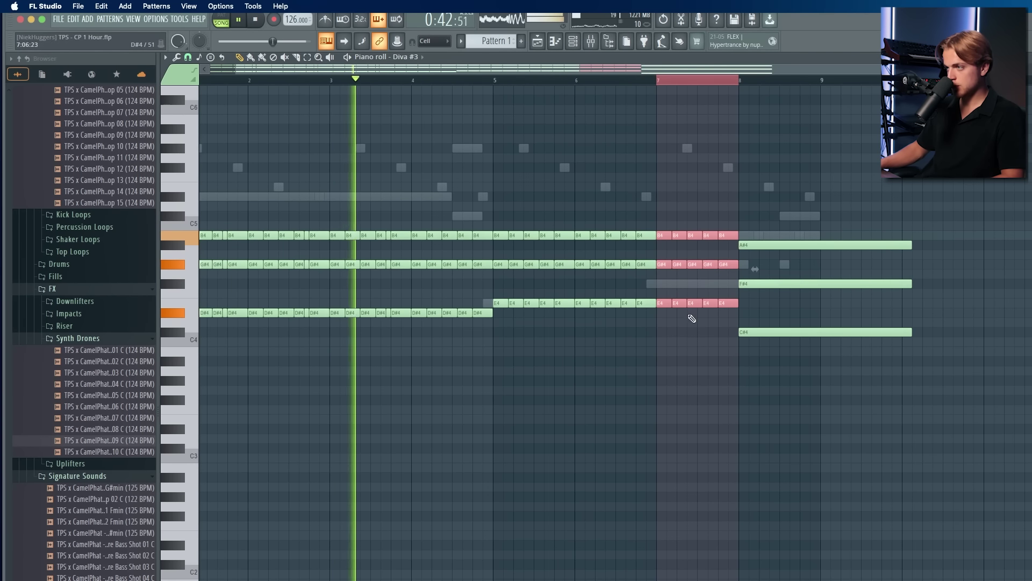
Step: Transpose bar 7's chord stabs down to C#4, F#4 and A#4, matching the long chord's notes
key("shift+Down")
left_click_drag(729, 277, 762, 329)
key("shift+Down")
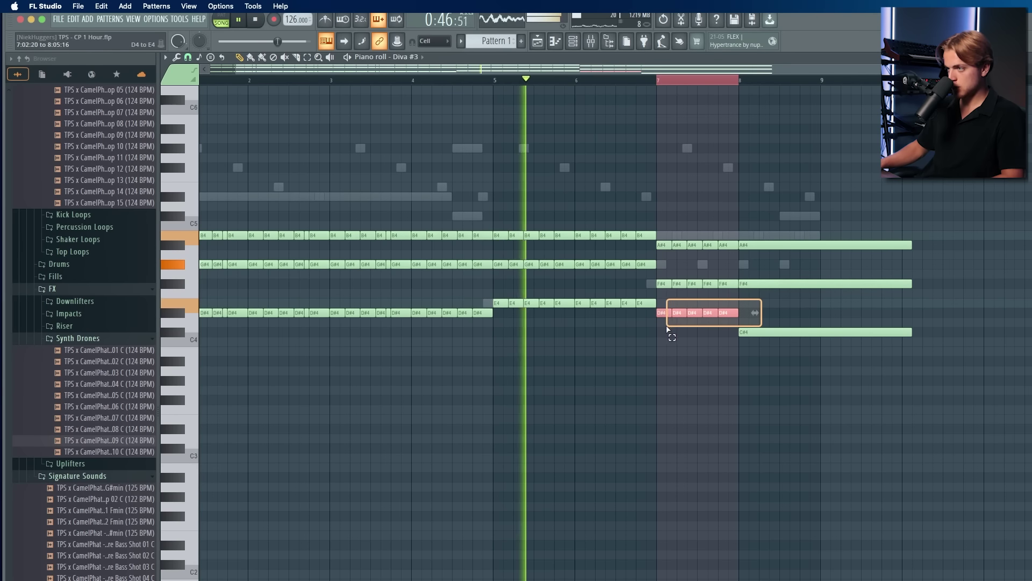
key("shift+Down")
key("shift+Down")
Step: Delete the long C#4 chord and duplicate bar 7's stabs into bar 8
left_click_drag(770, 229, 846, 382)
key("Delete")
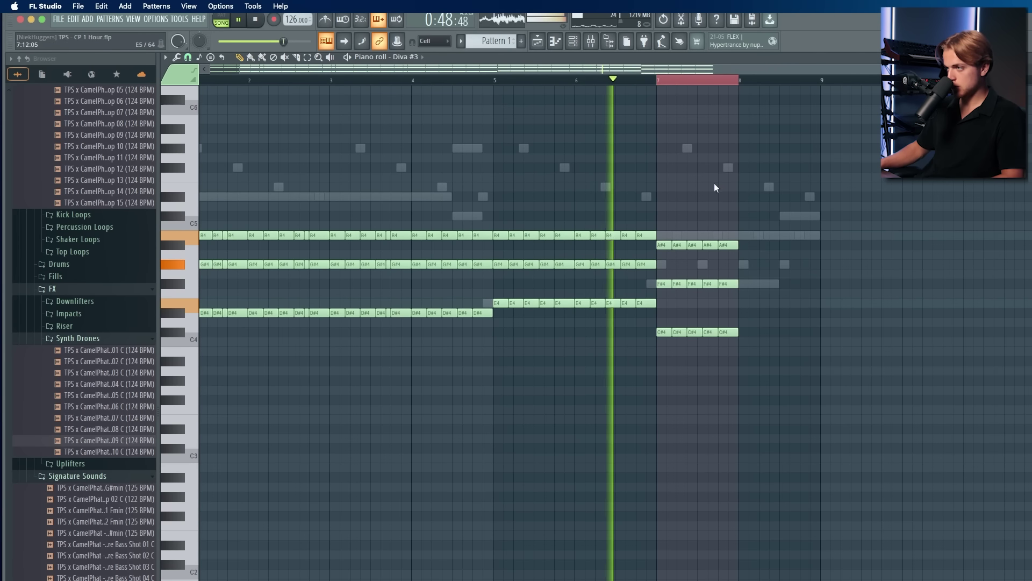
key("super+b")
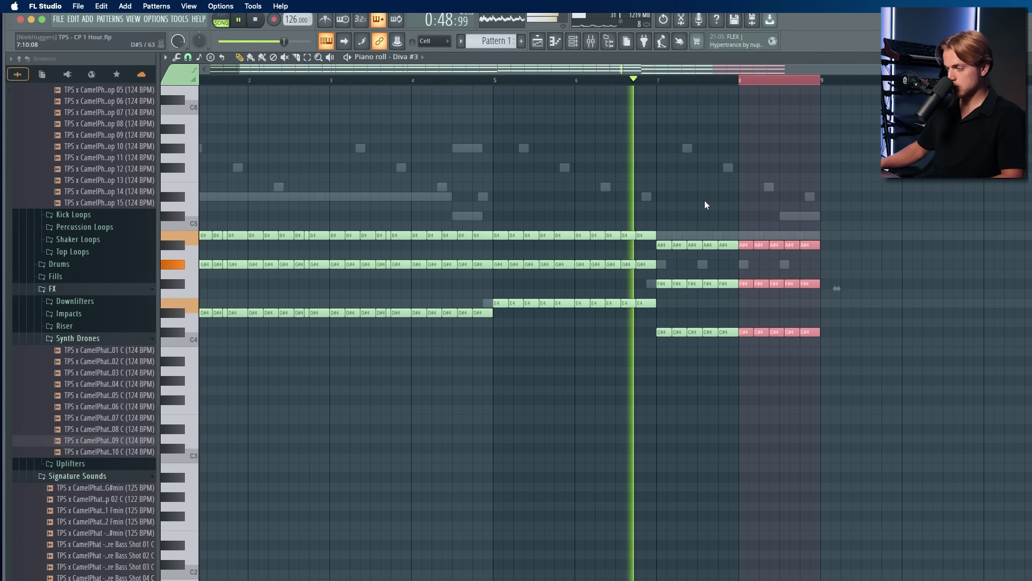
Step: Solo Diva #3's mixer track 16 to listen to the chord stabs alone, and unsolo it after stopping playback
left_click(598, 43)
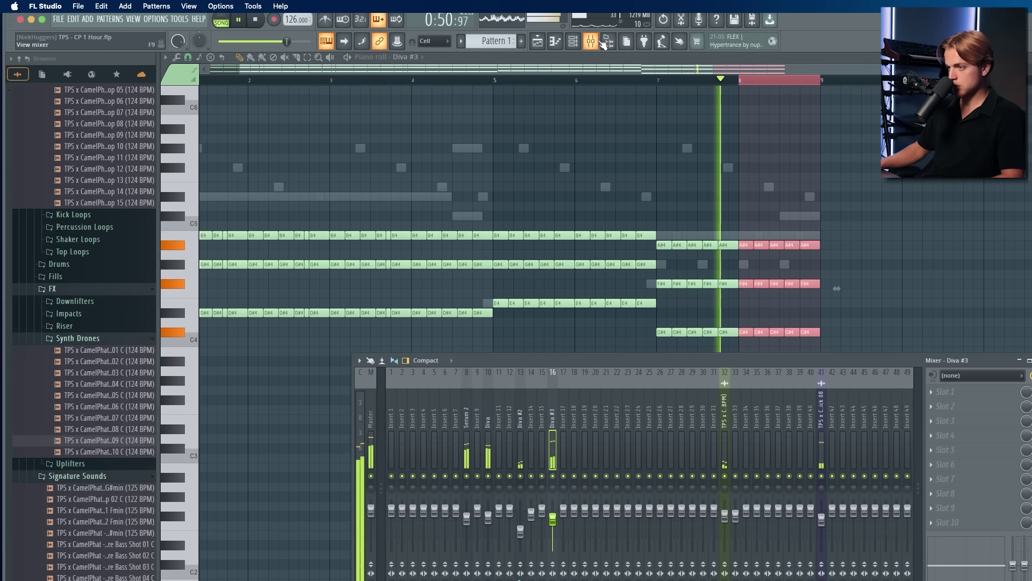
right_click(555, 476)
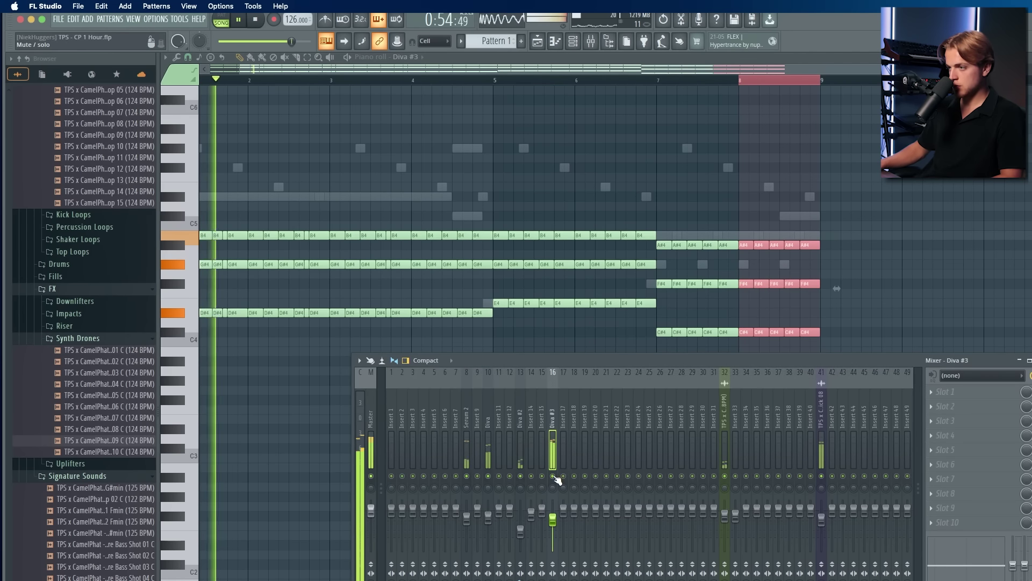
key("space")
right_click(555, 476)
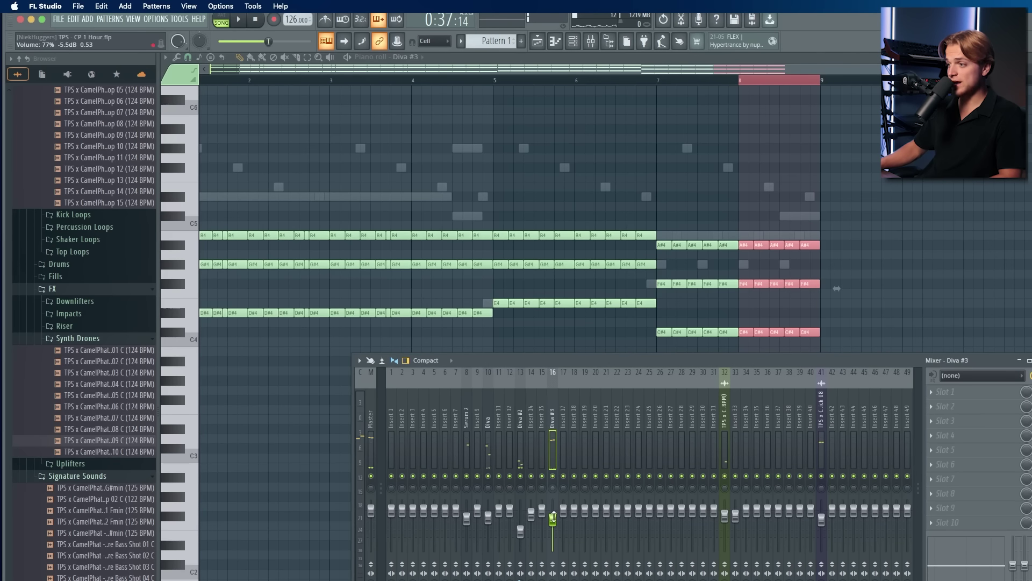
Step: Open the Diva #3 synth window and reposition it so the full SY - Mind preset can be viewed
left_click(575, 45)
left_click(440, 266)
left_click_drag(690, 110, 611, 133)
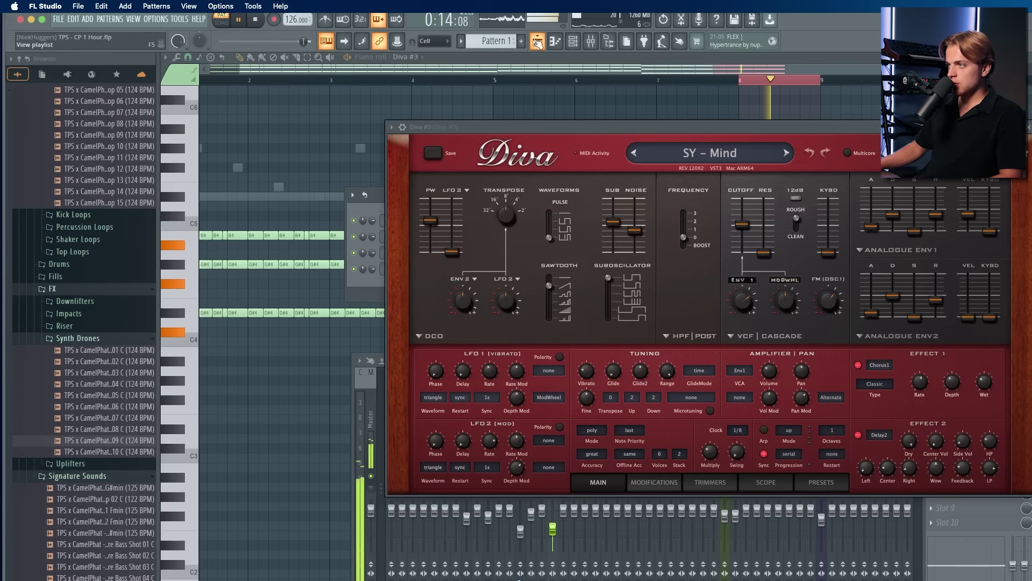
Step: Close the Diva #3 synth window and switch from the chord piano roll to the playlist
left_click(610, 117)
key("ctrl+a")
left_click(590, 43)
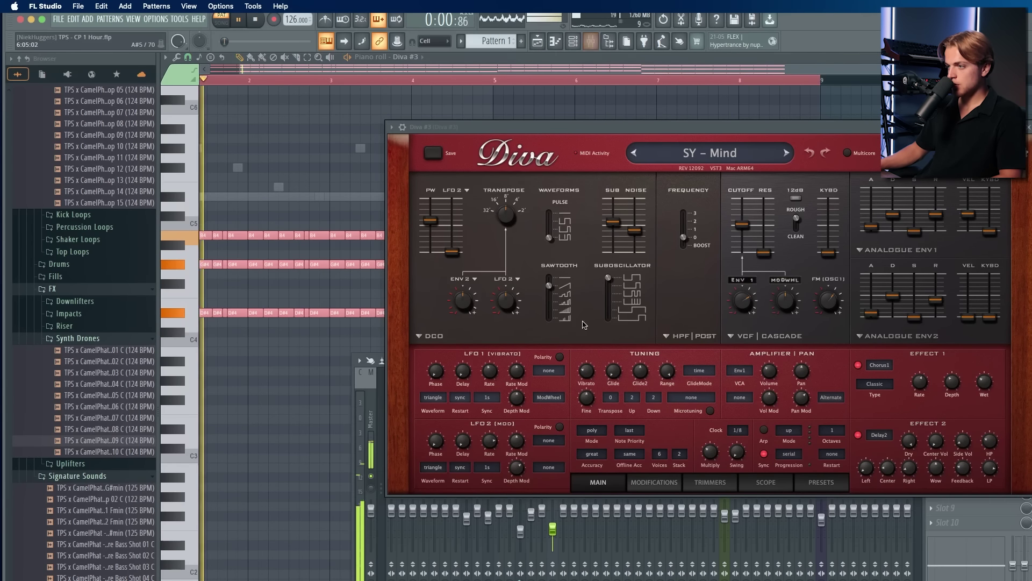
key("Escape")
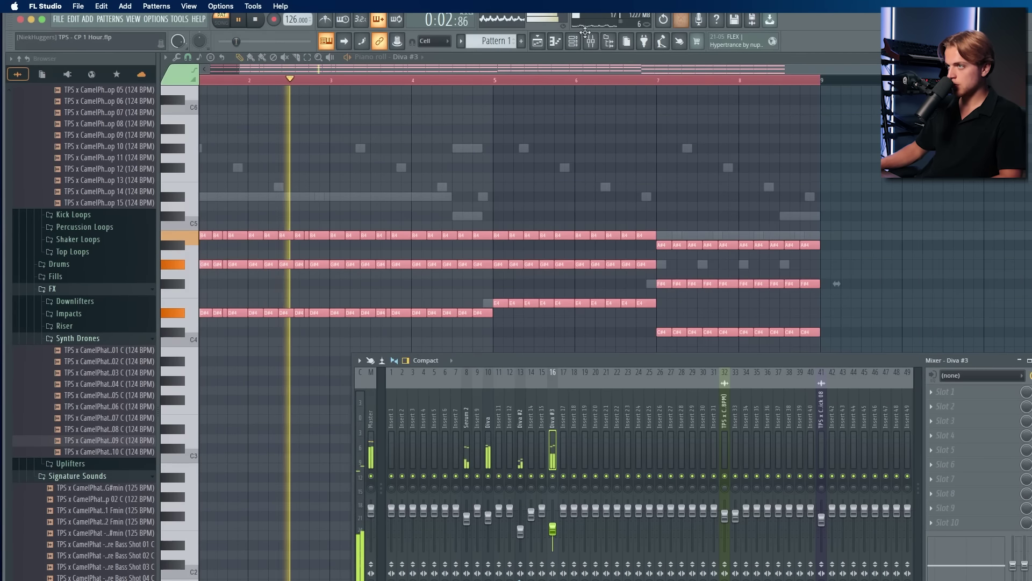
left_click(544, 42)
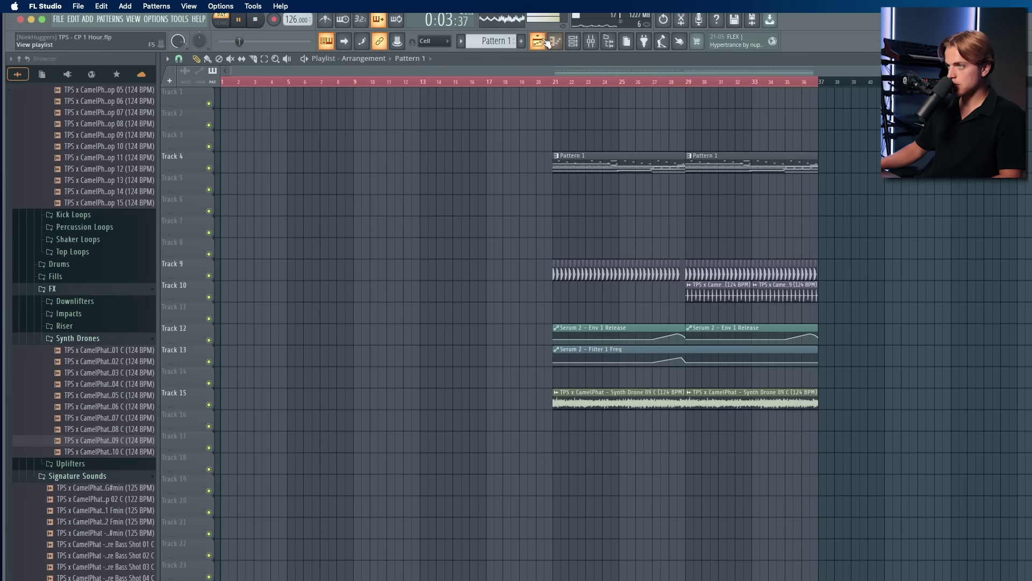
Step: Replace the Diva #3 instrument with Serum 2 while keeping its chord notes
left_click(575, 43)
left_click(436, 271)
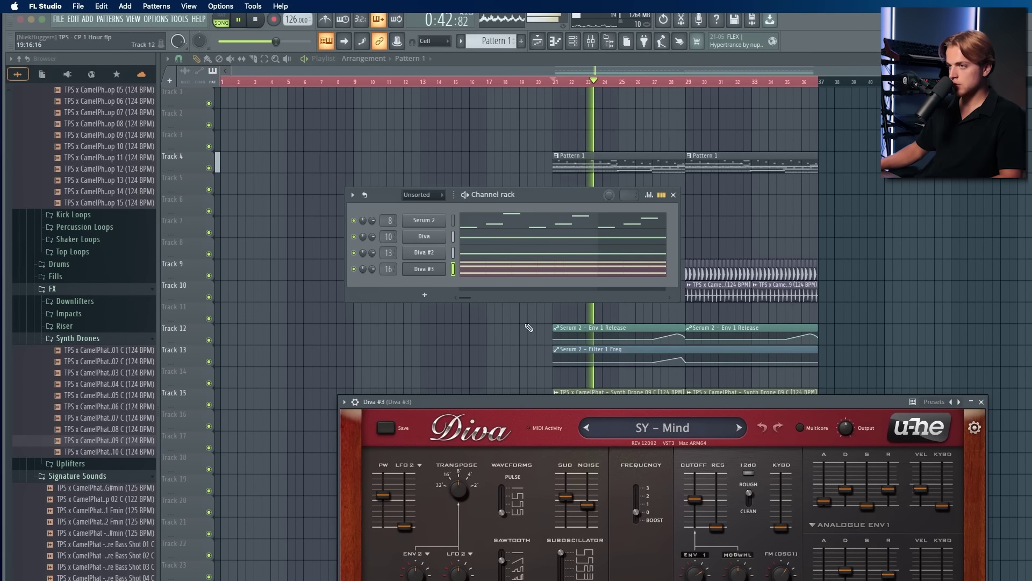
right_click(429, 274)
mouse_move(487, 363)
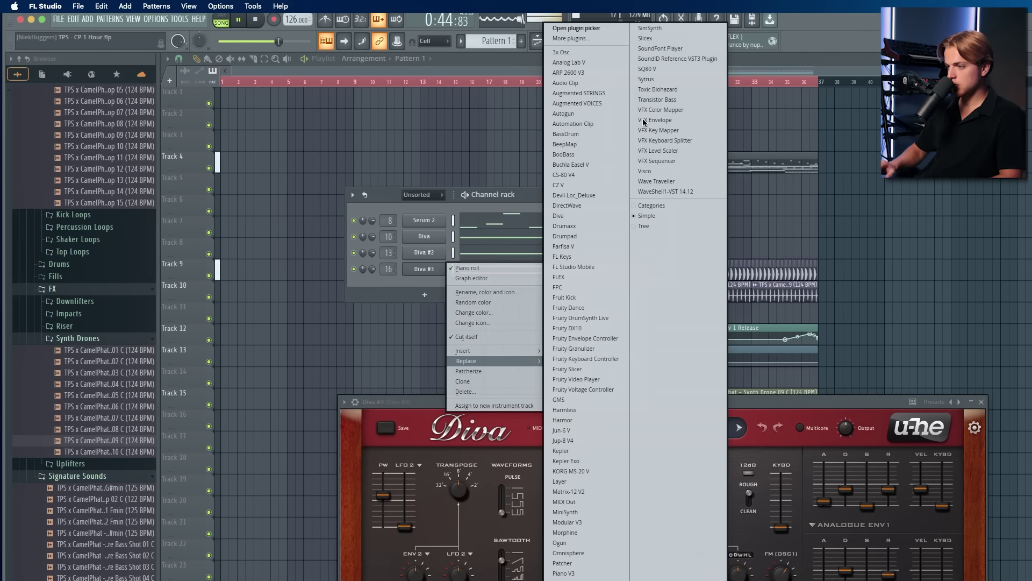
left_click(646, 123)
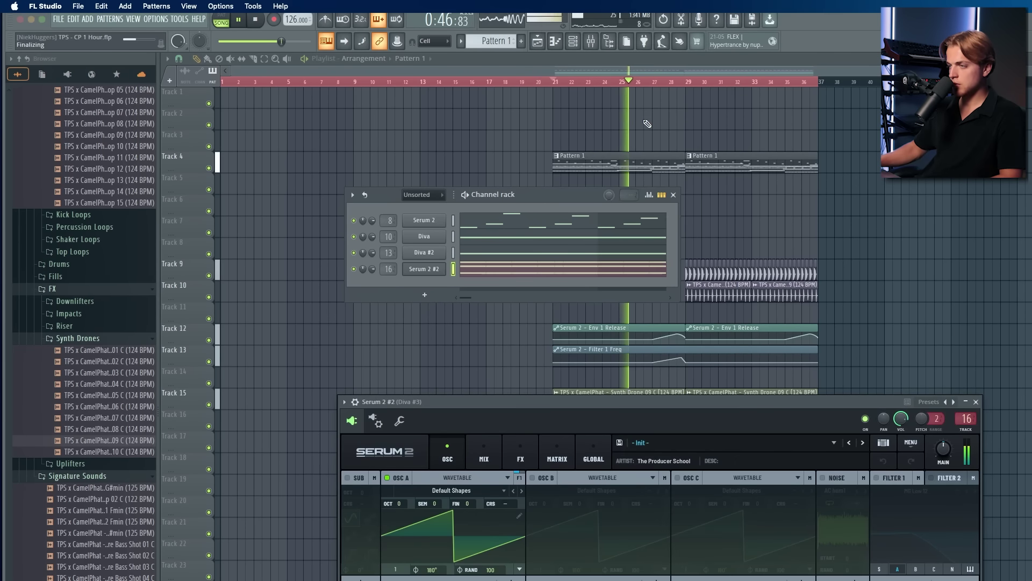
Step: Load the SY - Instead preset from the user folder TPS x Camelphat - Serum 2 Presets
left_click(833, 441)
mouse_move(830, 492)
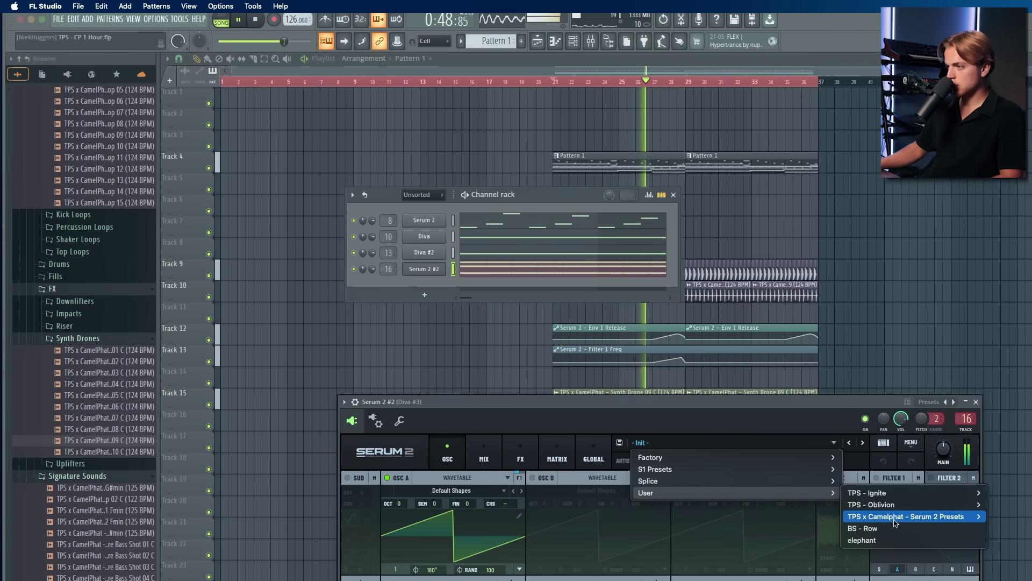
mouse_move(896, 517)
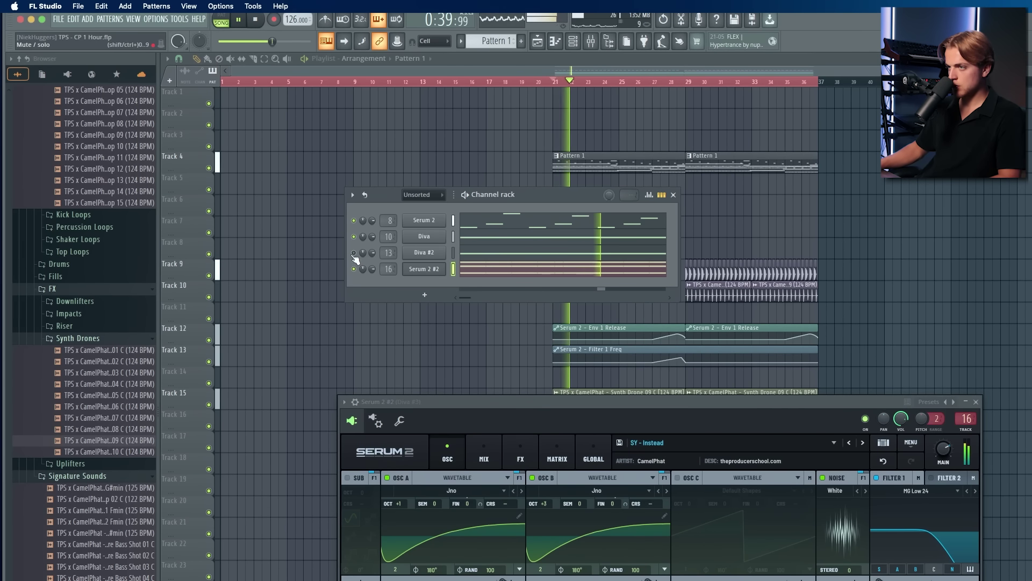
Step: Solo the Serum 2 #2 channel for auditioning its sound
key("space")
right_click(354, 269)
left_click(366, 279)
key("space")
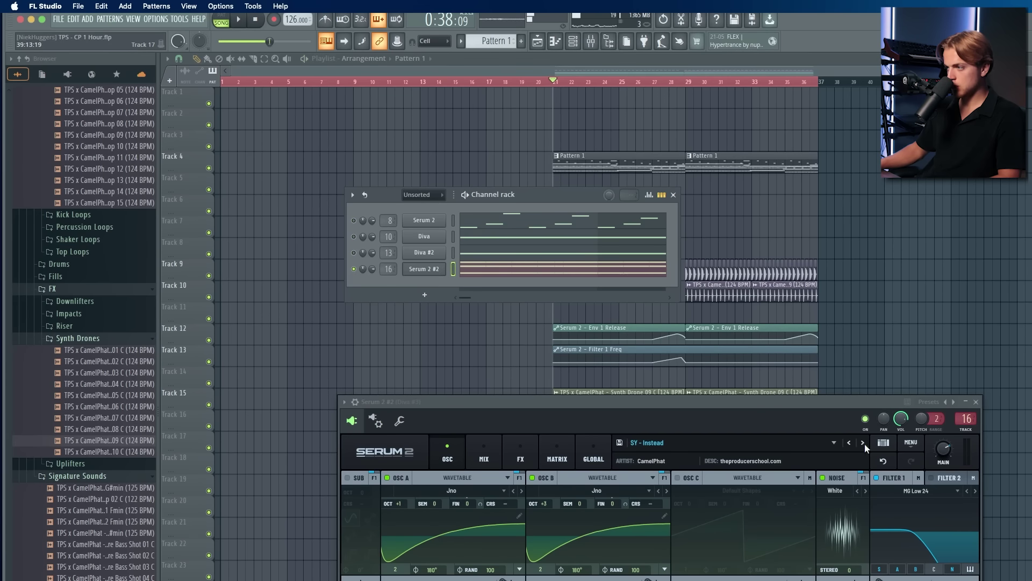
Step: Audition the presets following SY - Instead, such as SY - Magician, and settle on SY - Page
left_click(864, 442)
key("space")
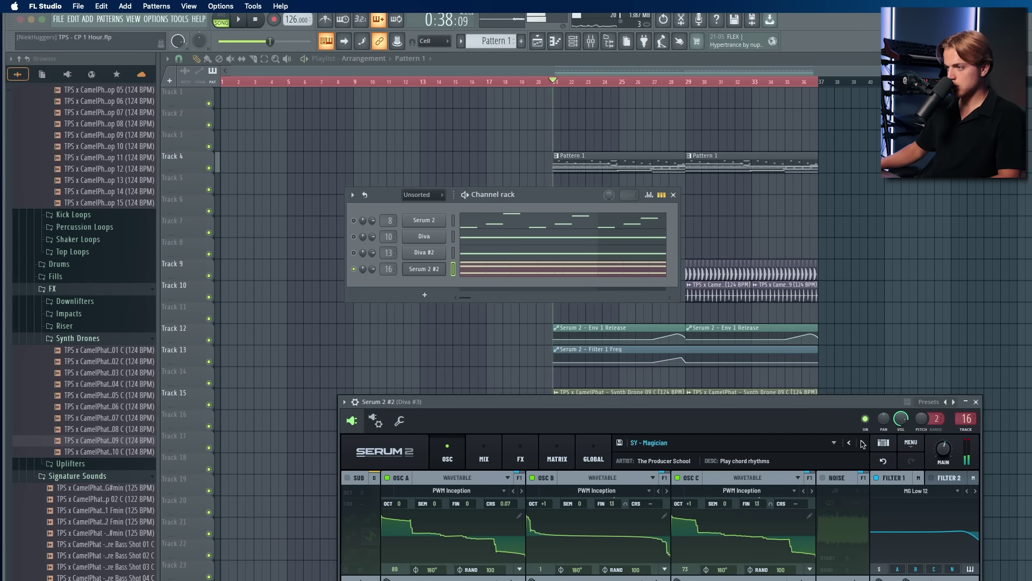
left_click(863, 442)
key("space")
left_click(863, 442)
key("space")
key("space")
left_click(848, 444)
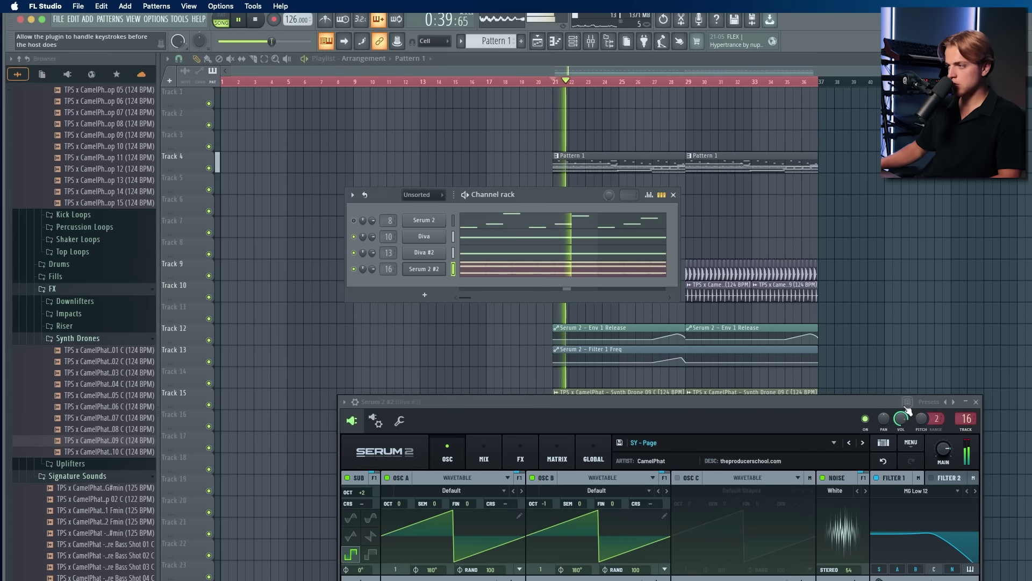
Step: Insert Fruity Parametric EQ 2 in the first effect slot of mixer track 16
left_click(591, 43)
left_click(591, 43)
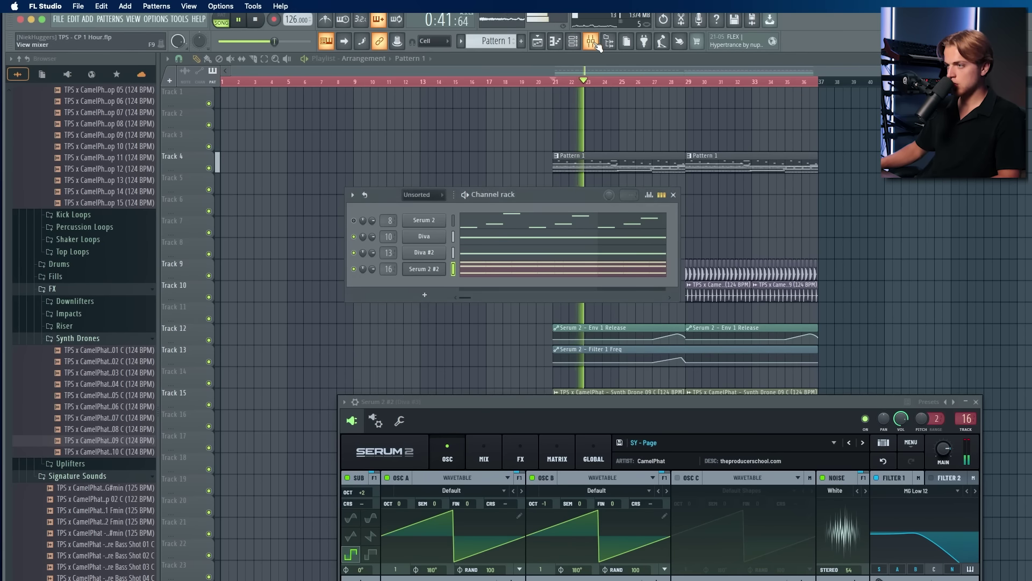
left_click(591, 43)
left_click(976, 402)
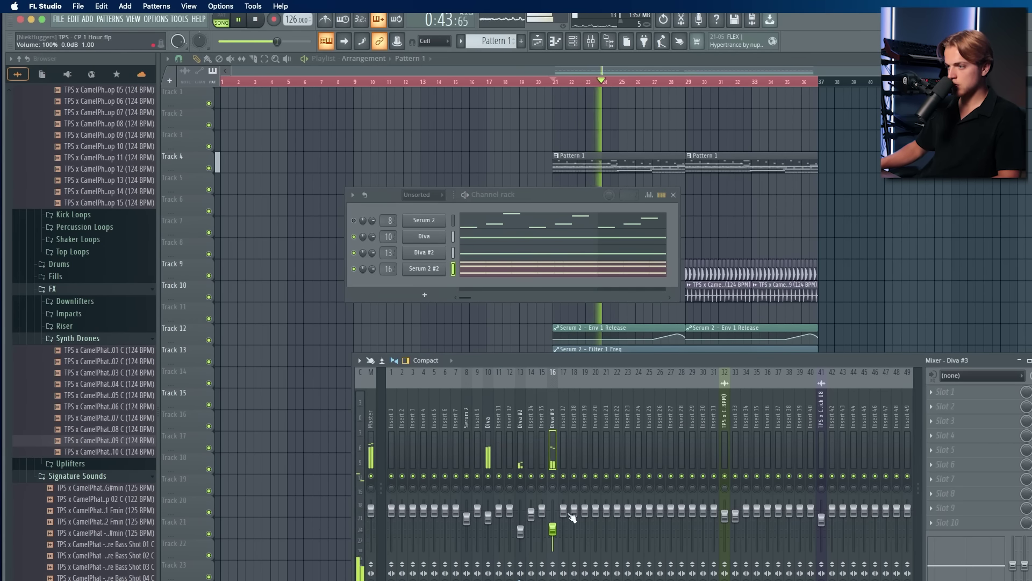
left_click(994, 392)
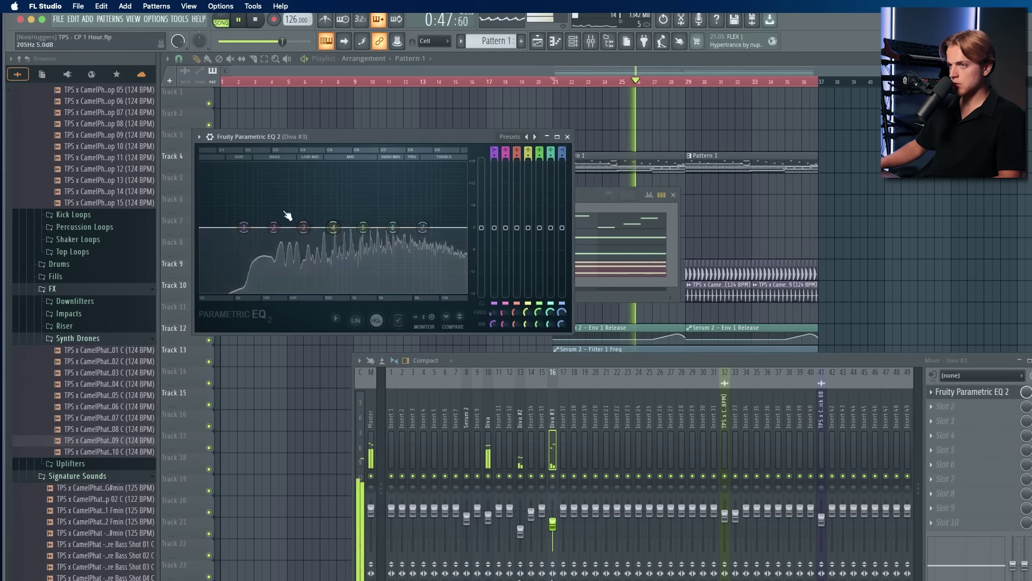
Step: Cut the low end with the EQ's lowest bands and slightly boost band 5, closing the EQ when done
left_click_drag(244, 227, 265, 233)
left_click_drag(363, 228, 371, 223)
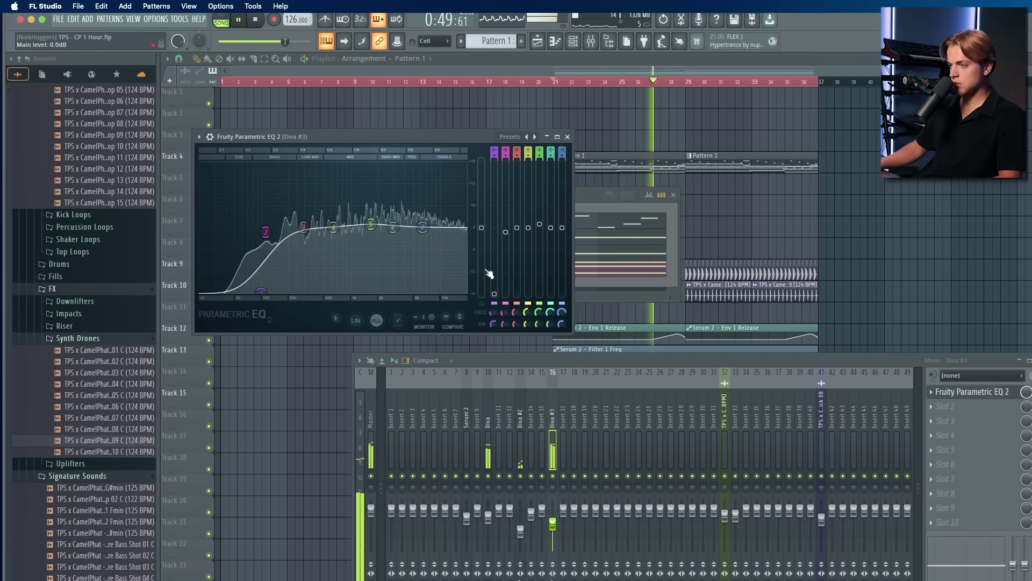
key("F12")
left_click(592, 45)
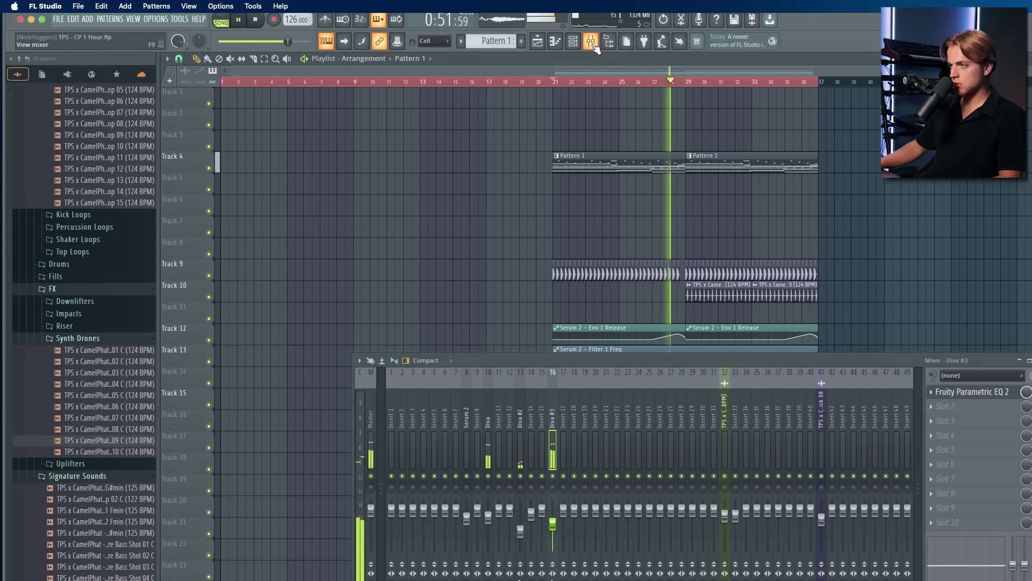
Step: Raise all Serum 2 melody notes by an octave in the piano roll and return to the playlist
left_click(573, 43)
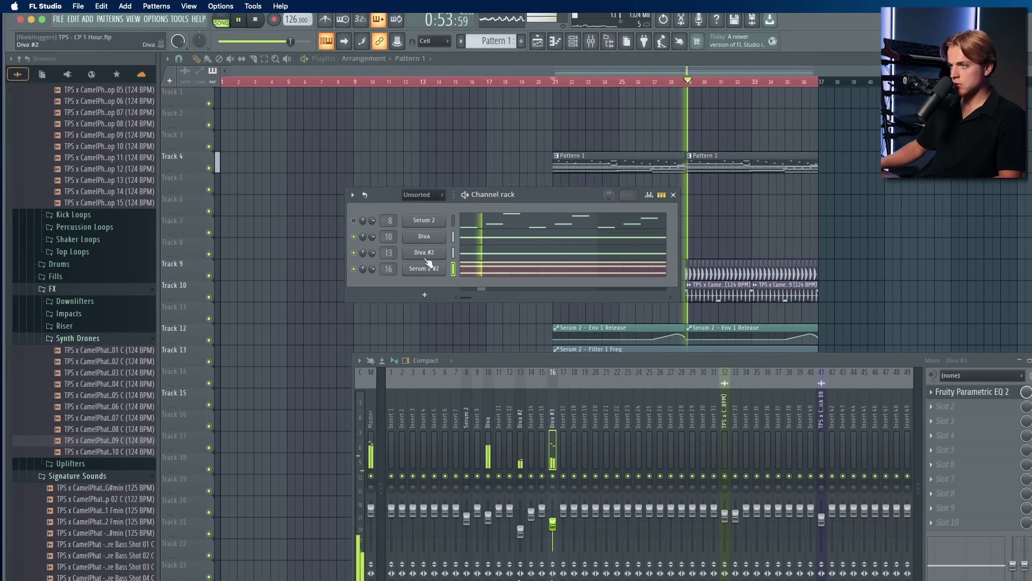
left_click(481, 231)
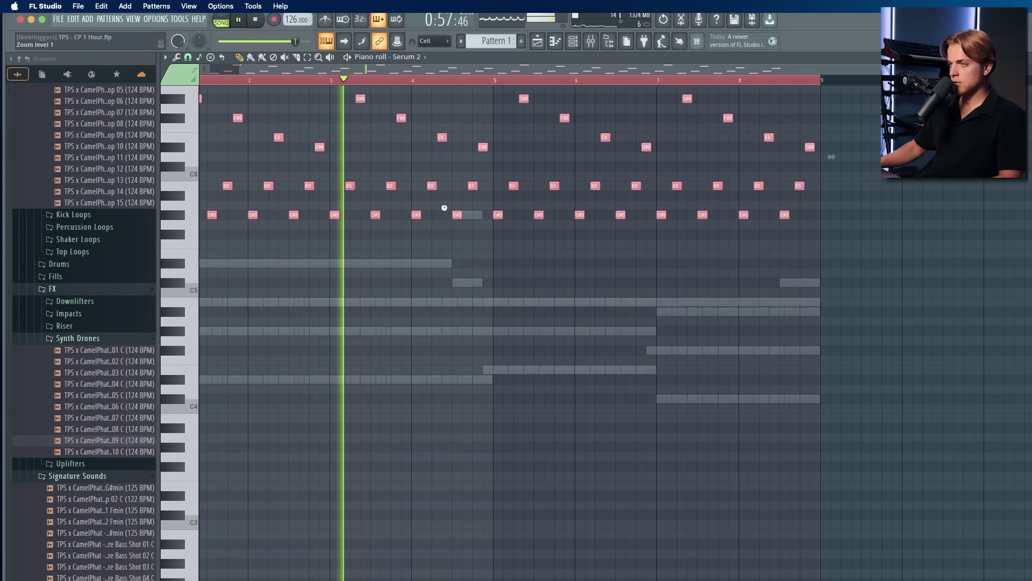
scroll(432, 195, "up", 3)
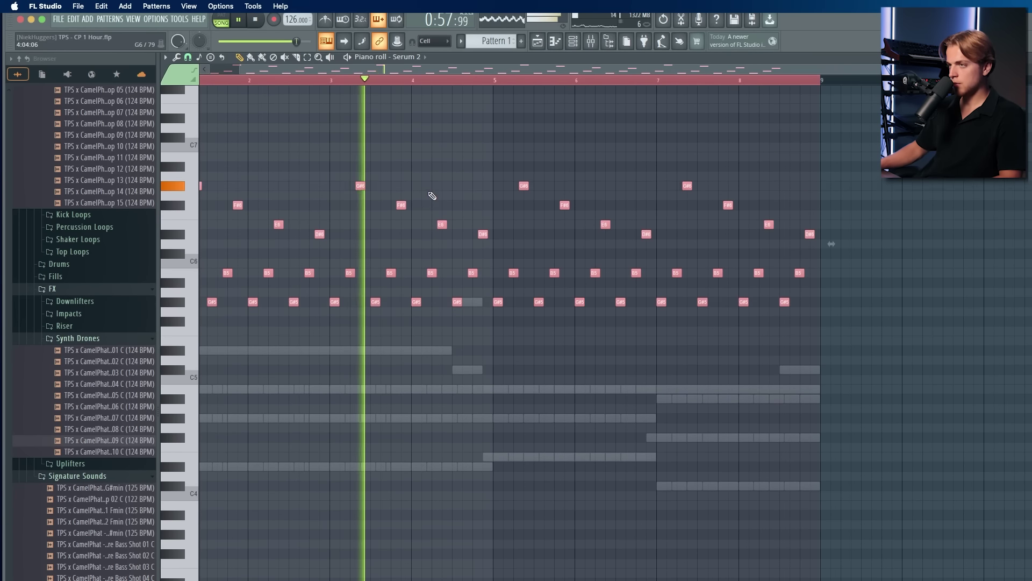
left_click(543, 43)
key("F9")
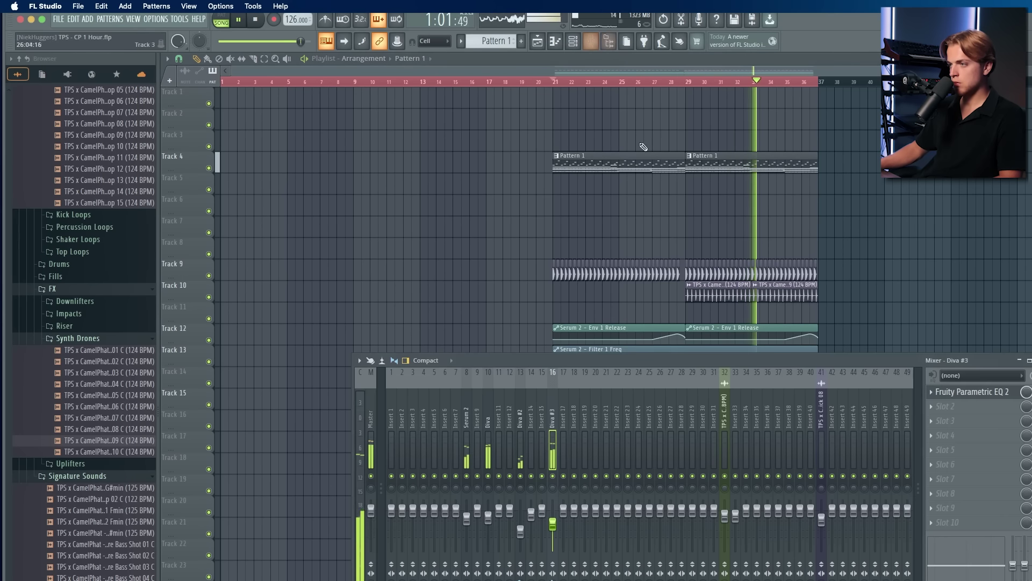
Step: Compare the Serum 2 #2 channel soloed with the full mix, ending with solo off
left_click(573, 43)
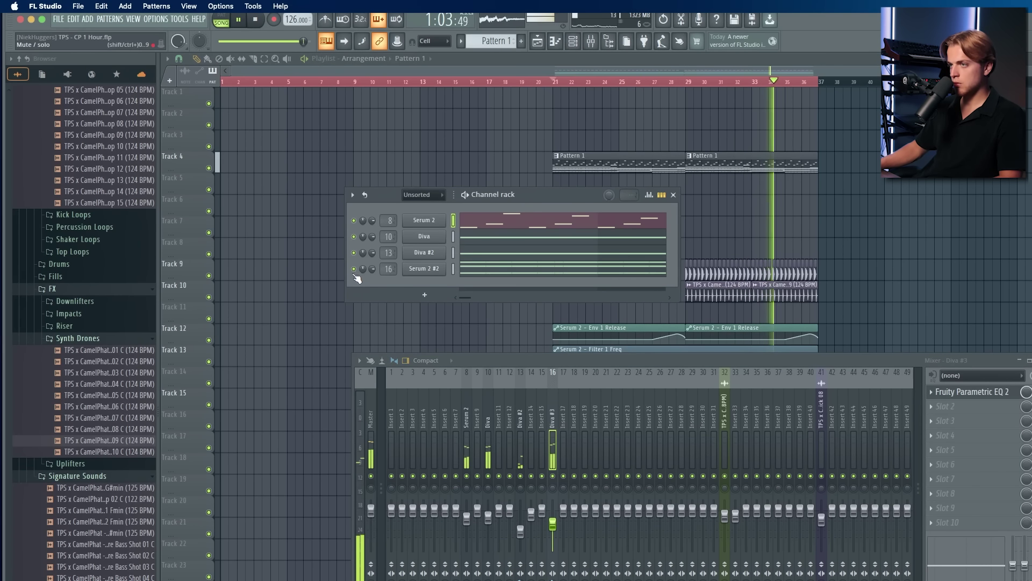
right_click(354, 273)
left_click(356, 274)
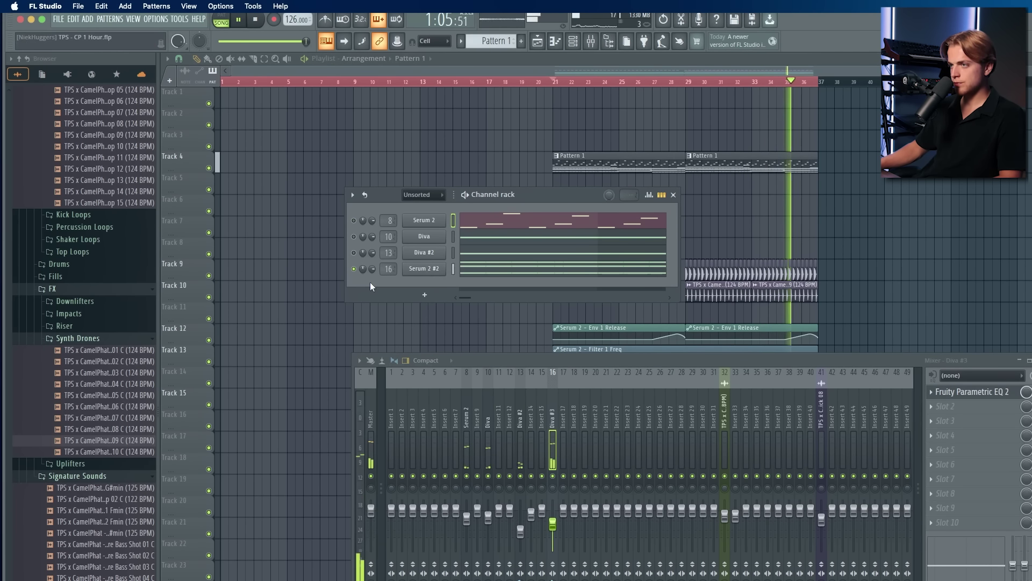
right_click(360, 271)
left_click(361, 274)
right_click(356, 271)
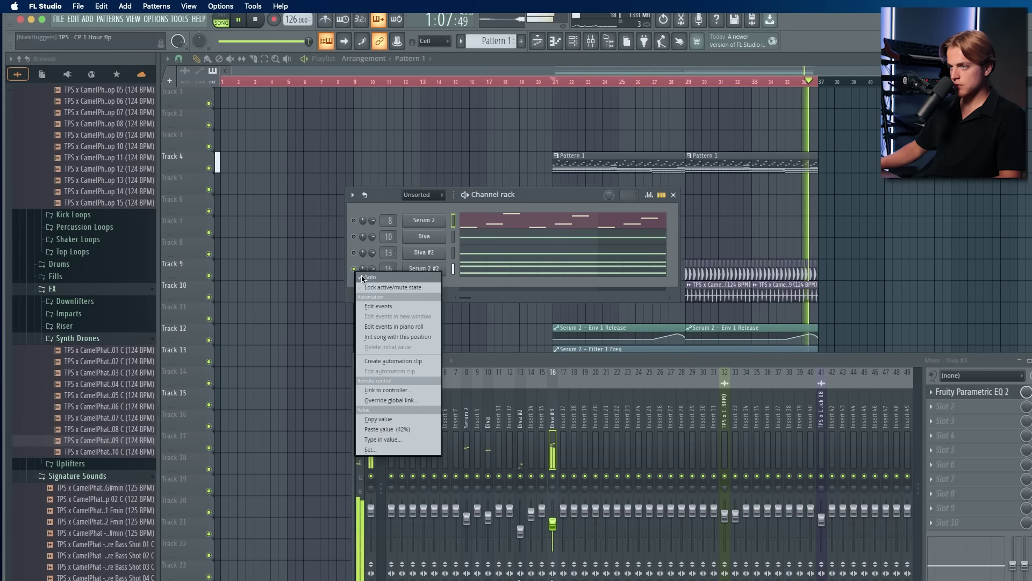
left_click(366, 275)
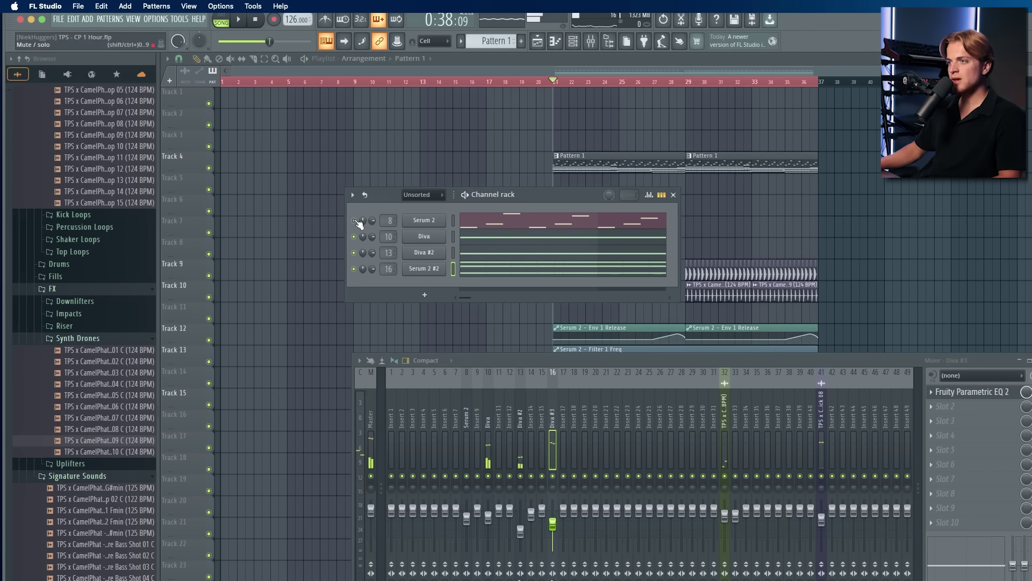
Step: Lower all Serum 2 melody notes by an octave in the piano roll
left_click(473, 223)
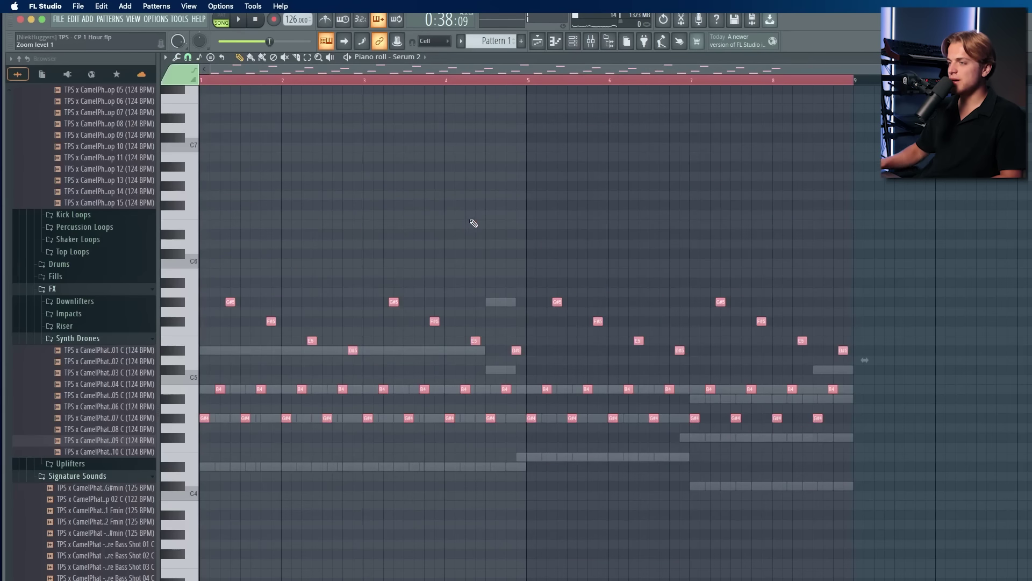
Step: Delete the repeated chord stabs in Serum 2 #2, keeping only the first chord at bars 1, 5 and 7
left_click(574, 41)
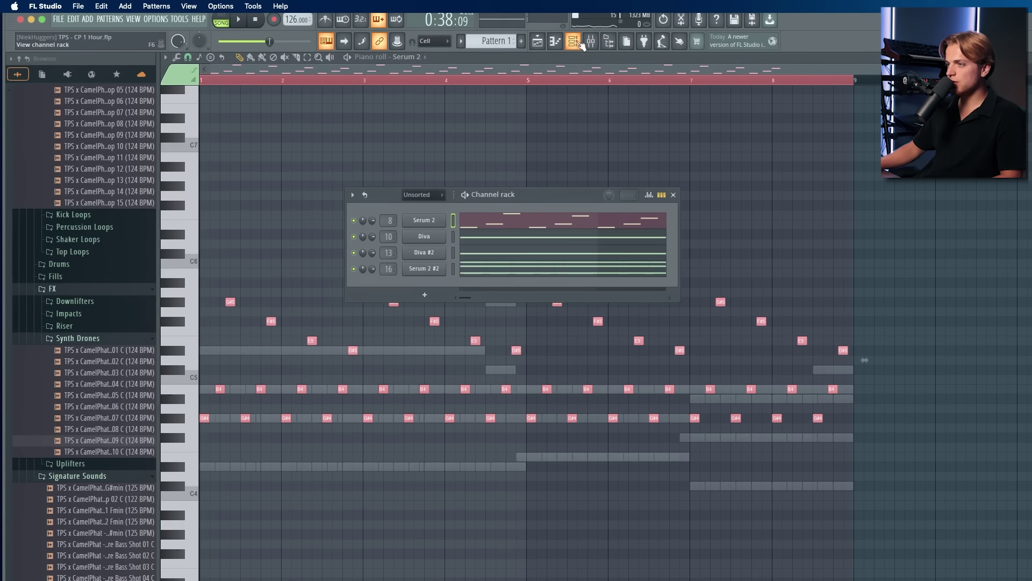
left_click(456, 269)
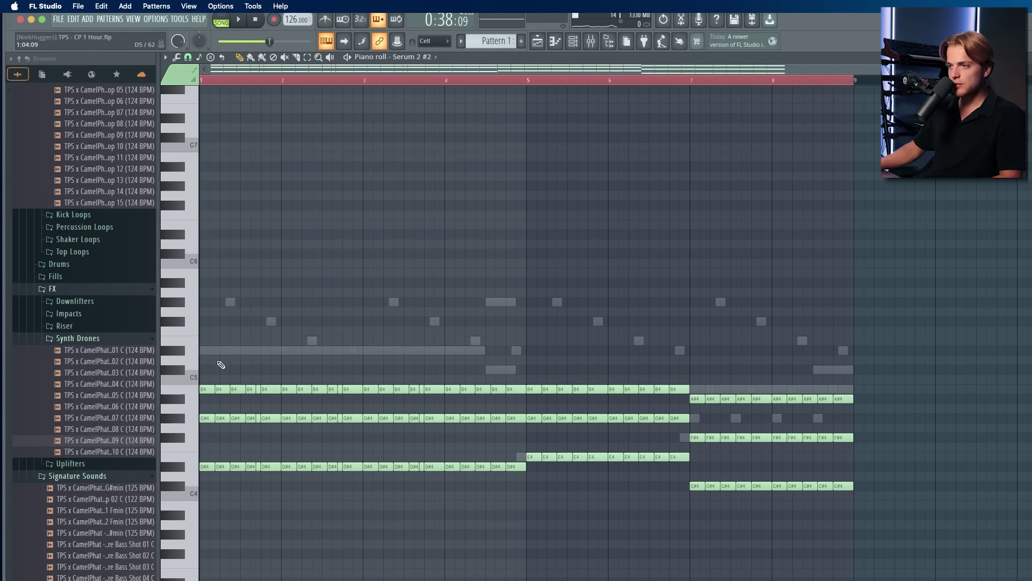
left_click_drag(218, 356, 516, 514)
key("Delete")
left_click_drag(544, 357, 691, 487)
key("Delete")
left_click_drag(705, 374, 855, 492)
key("Delete")
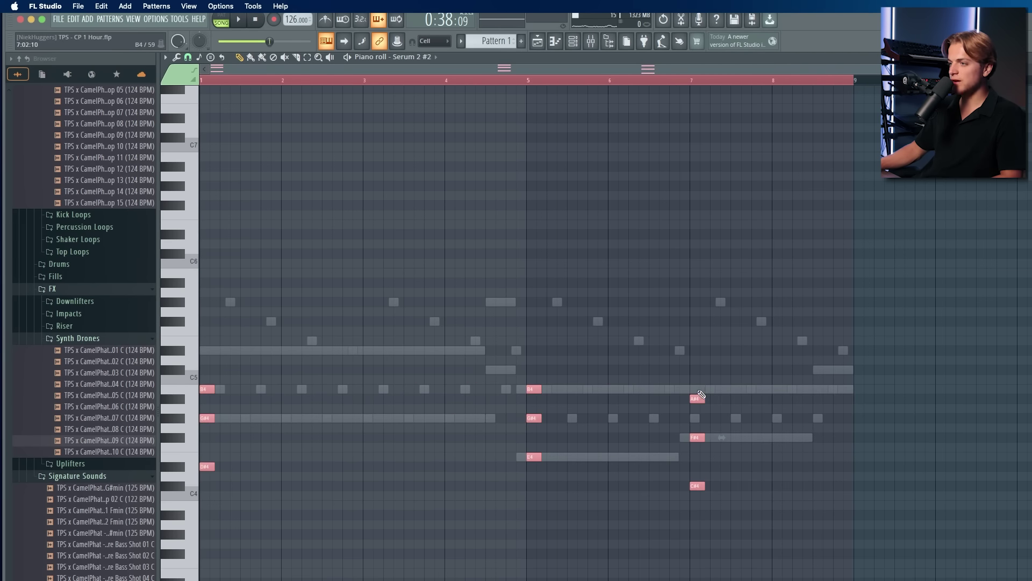
key("super+b")
key("super+z")
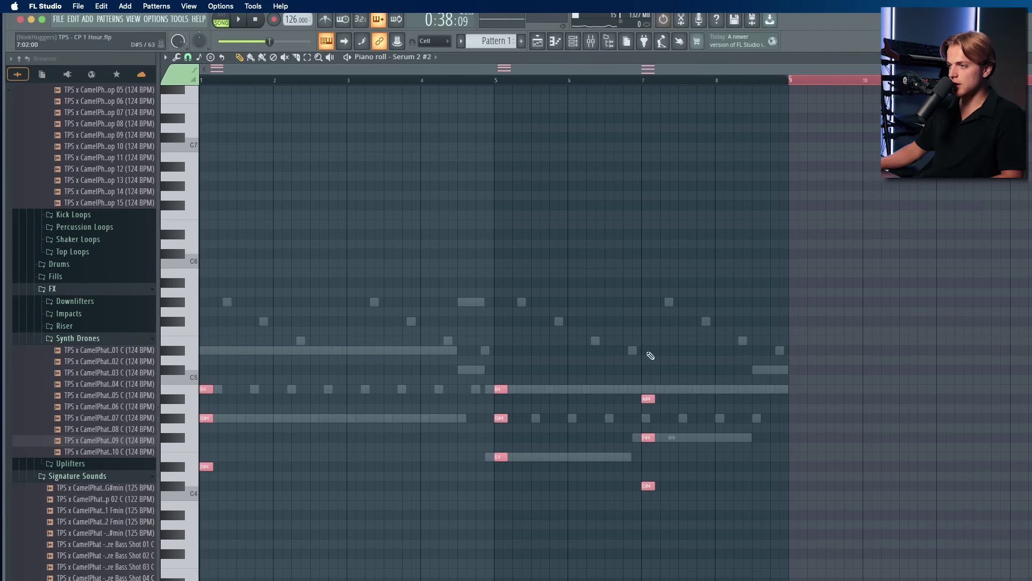
left_click(795, 85)
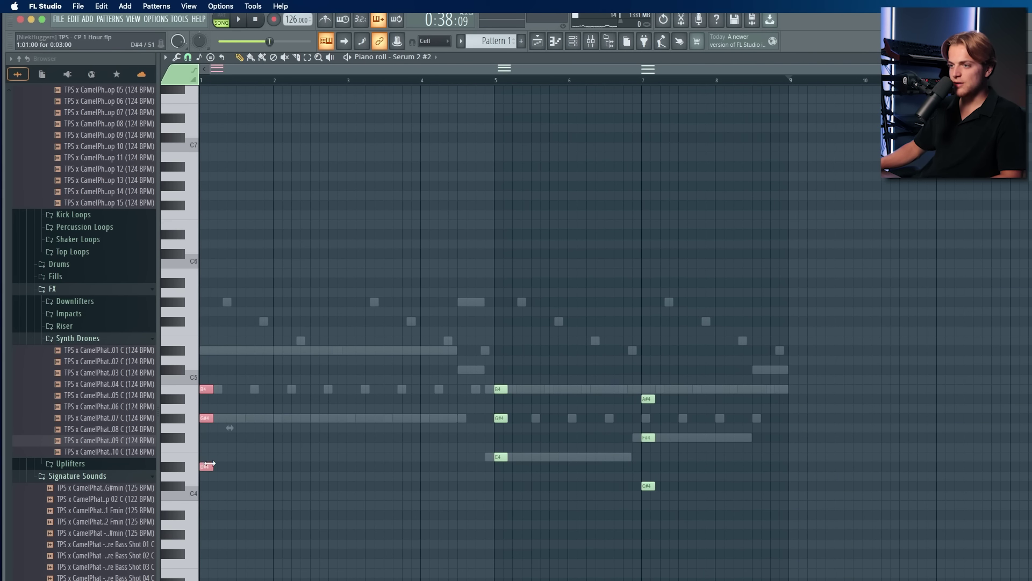
Step: Stretch the three chords so each sustains until the next one starts, ending the last chord at bar 9
left_click_drag(209, 463, 493, 470)
scroll(495, 473, "up", 2)
scroll(491, 470, "up", 5)
left_click_drag(571, 475, 502, 380)
scroll(575, 475, "down", 7)
left_click_drag(507, 418, 643, 418)
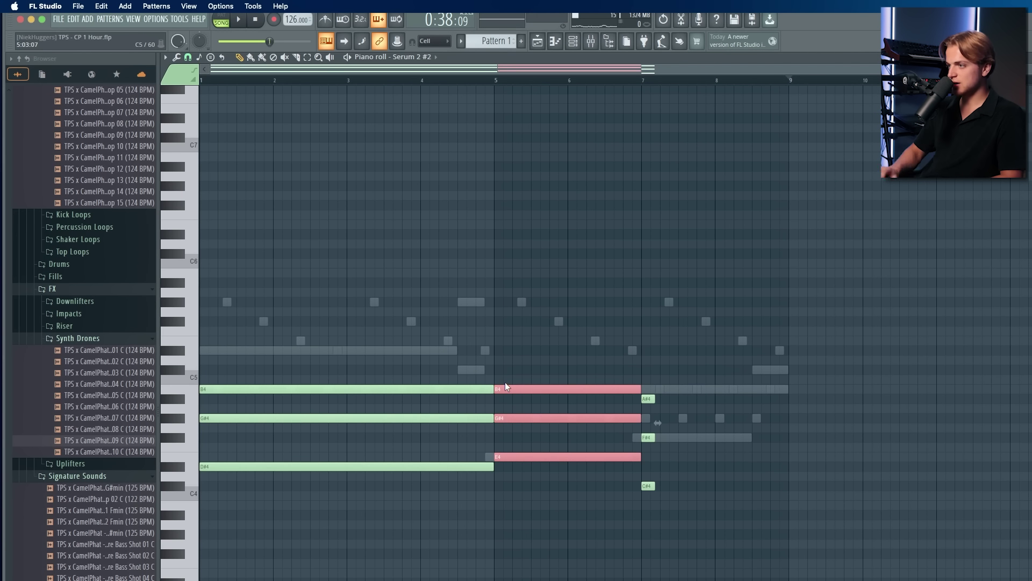
left_click_drag(646, 367, 653, 423)
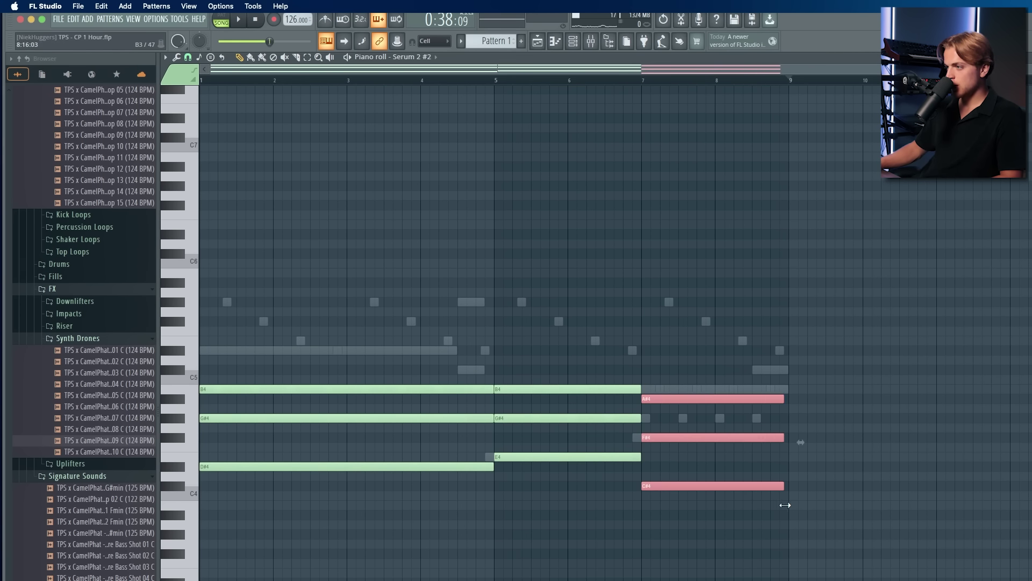
left_click_drag(784, 505, 796, 489)
scroll(798, 485, "up", 4)
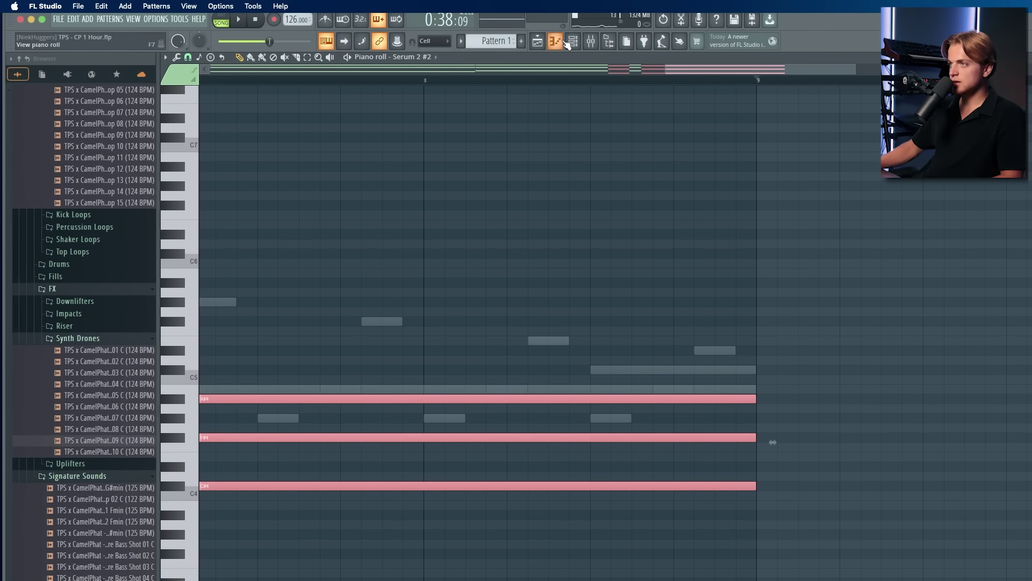
Step: Load the SY - Patterns preset in Serum 2 #2 and set its main volume to 77%
left_click(572, 41)
left_click(435, 272)
left_click(774, 446)
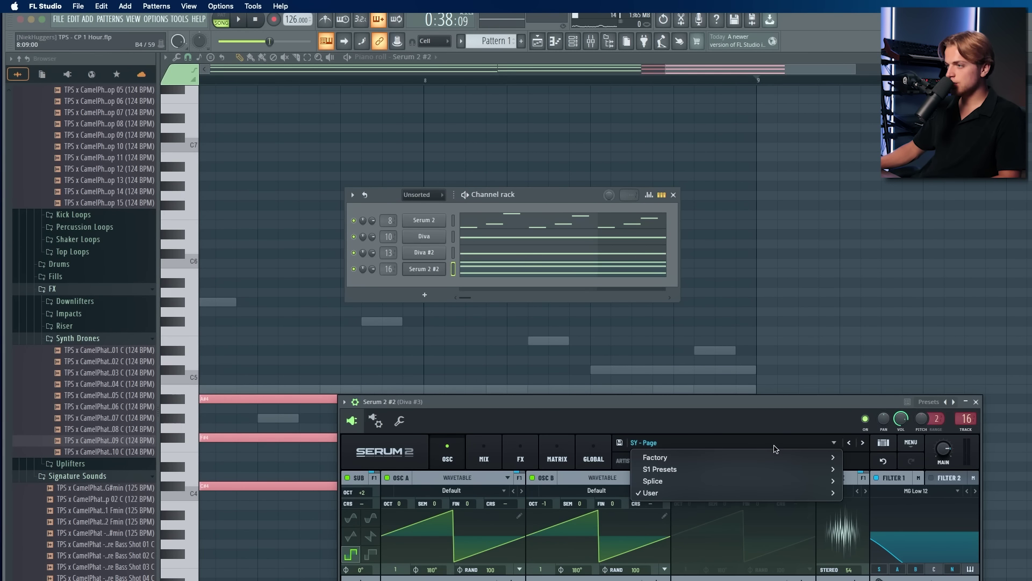
left_click(775, 449)
left_click(863, 442)
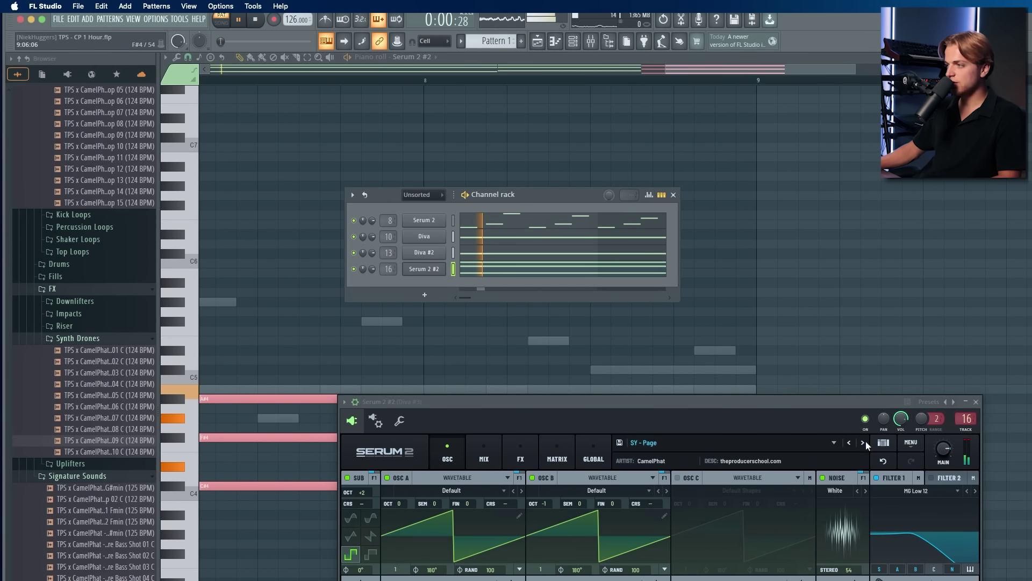
left_click_drag(842, 407, 824, 323)
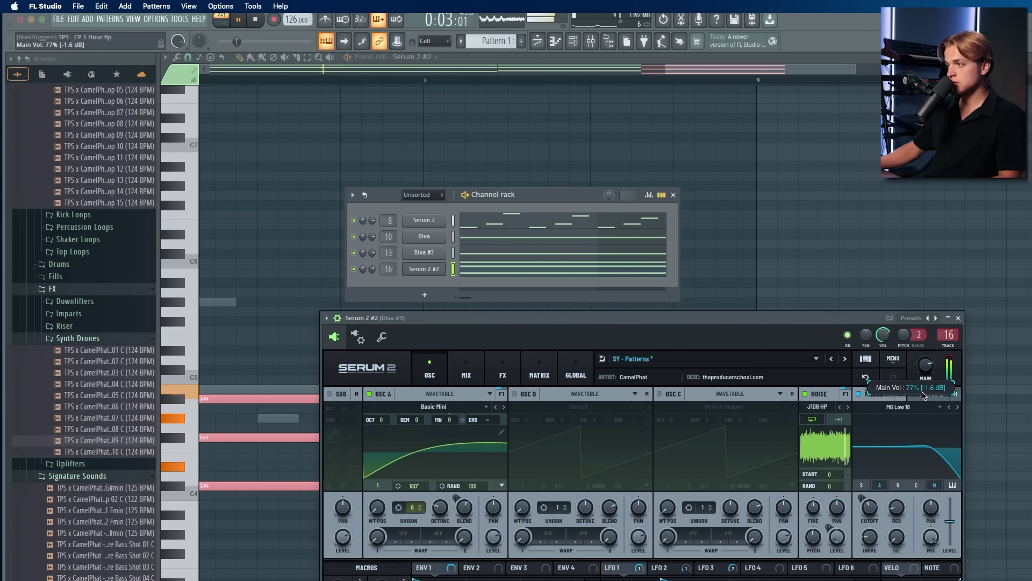
Step: Shorten the Pattern 1 clip on playlist Track 4 so it spans bars 21 to 29, removing what follows it
left_click(522, 274)
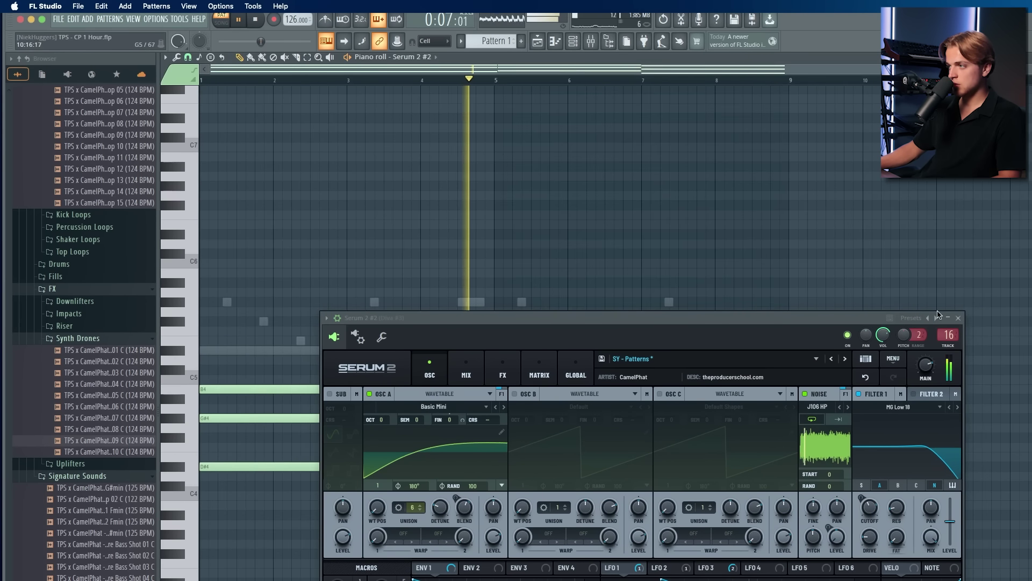
left_click(958, 318)
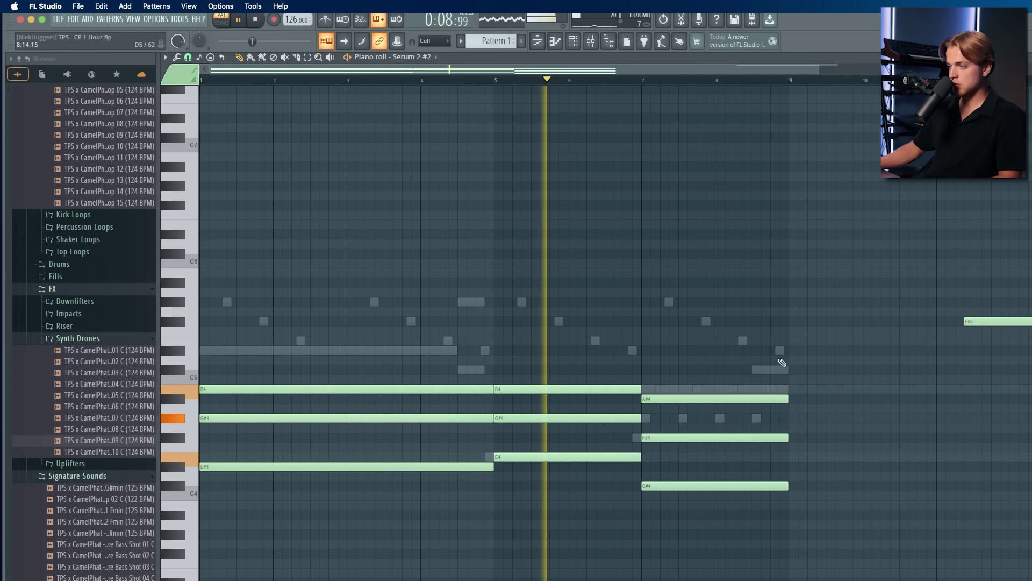
scroll(815, 345, "down", 3)
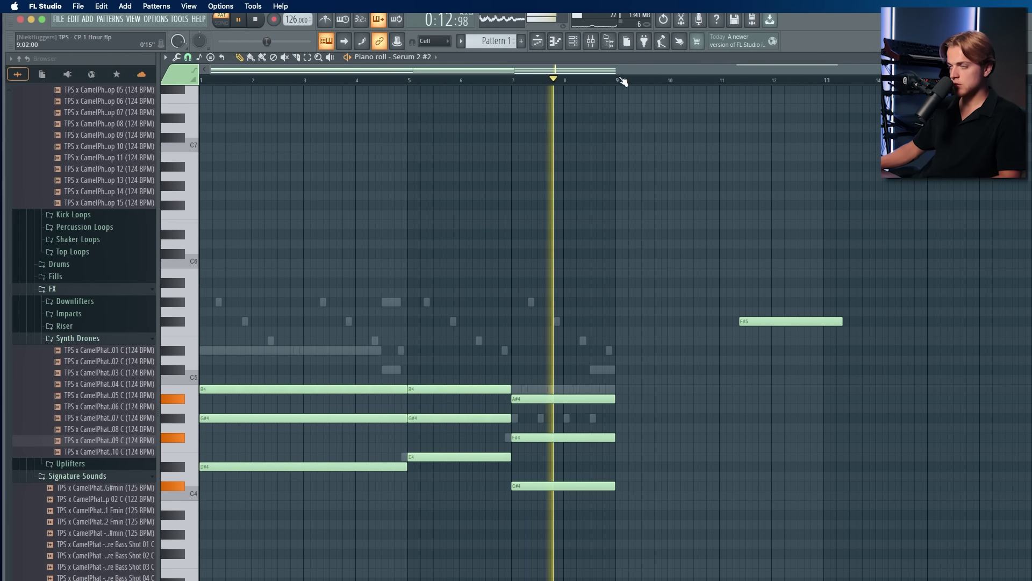
left_click(539, 42)
right_click(799, 165)
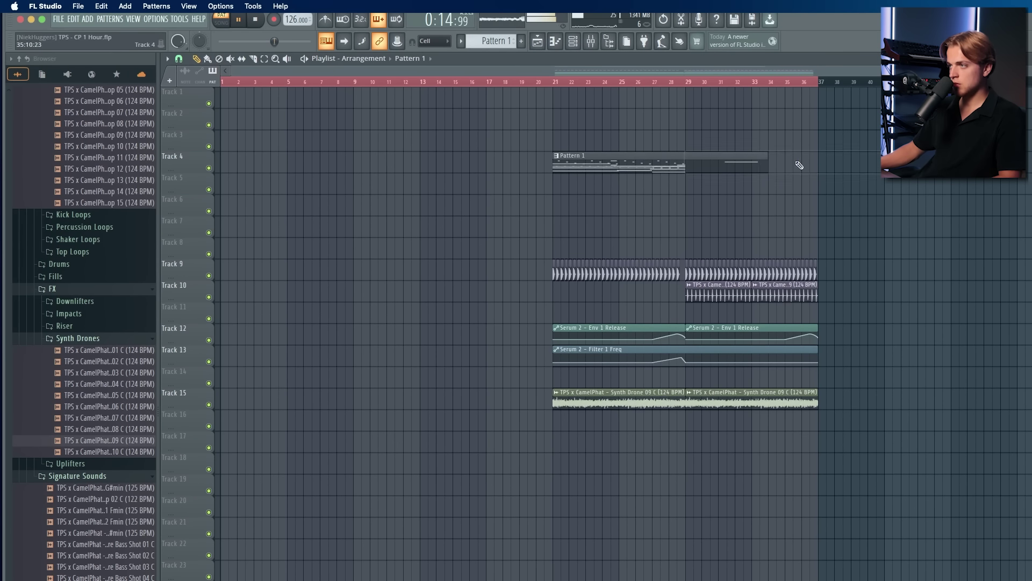
left_click_drag(769, 161, 688, 162)
Step: Open the Serum 2 #2 notes in the piano roll
key("F6")
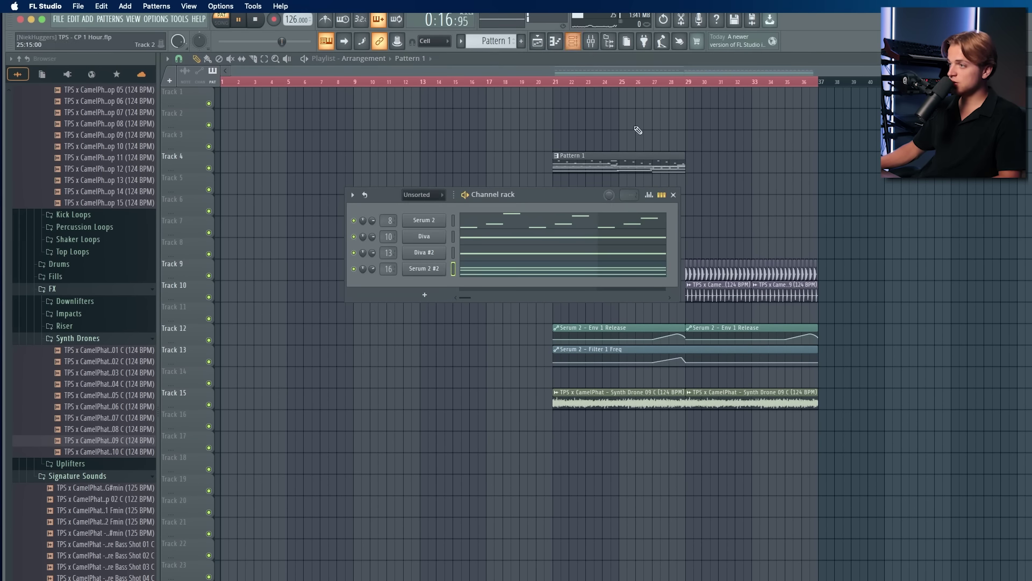
left_click(608, 267)
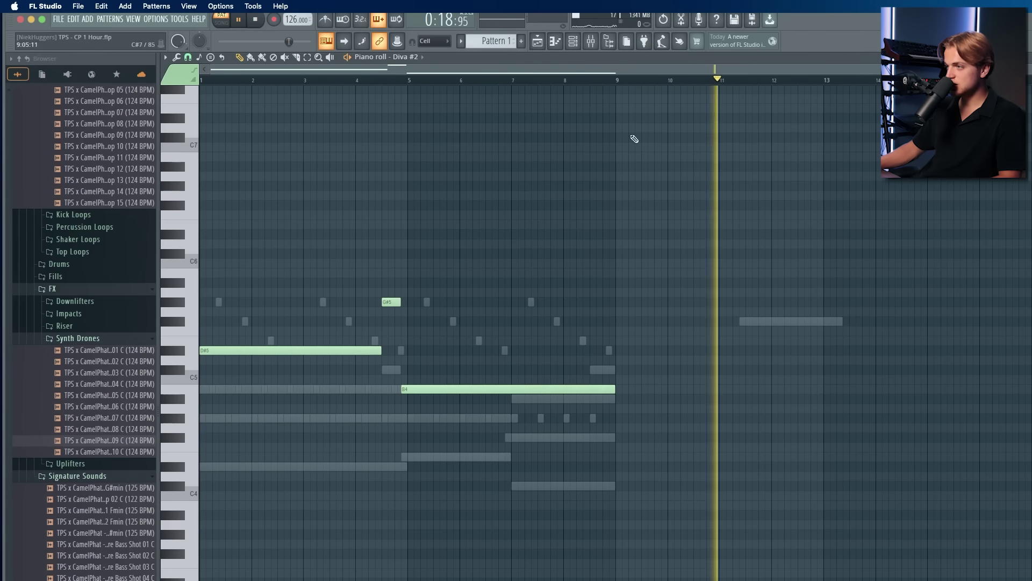
left_click_drag(754, 297, 857, 391)
key("Delete")
key("space")
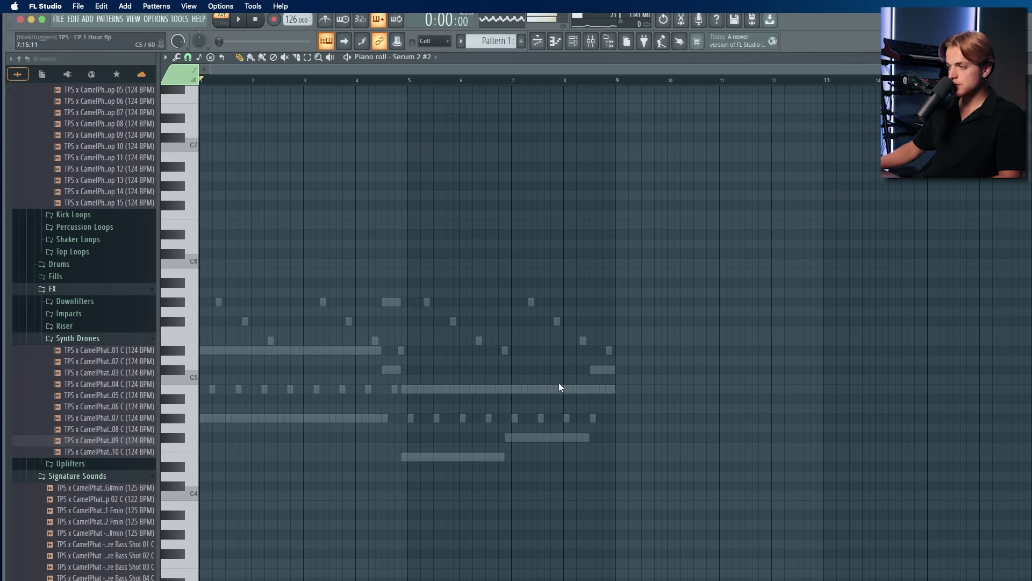
key("super+z")
Step: Delete the stray F#5 note after bar 11 in Serum 2 #2 and add a G#5 note from bar 1 to bar 5
left_click_drag(723, 344, 767, 278)
key("Delete")
left_click_drag(201, 303, 200, 314)
key("space")
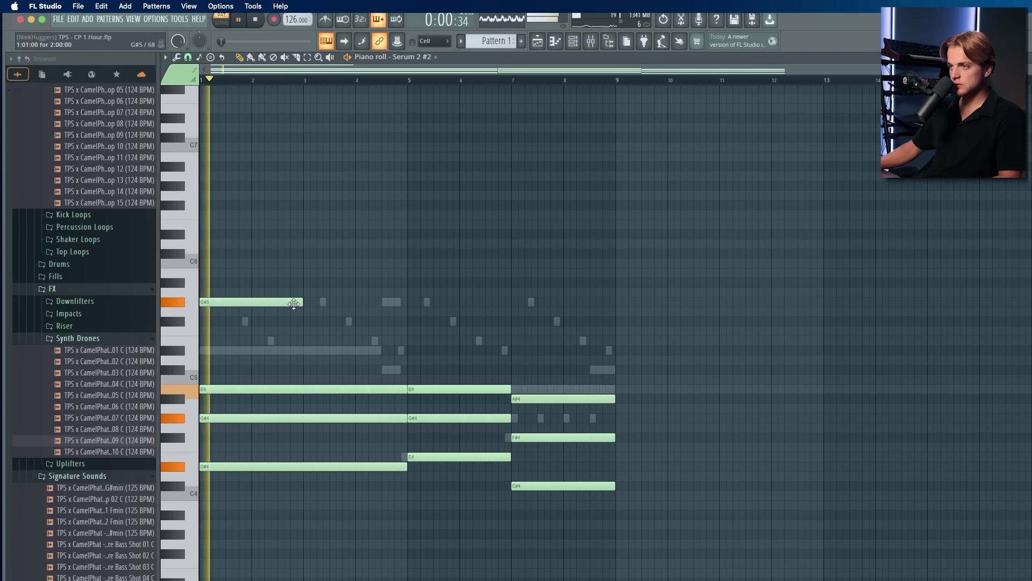
left_click_drag(302, 301, 407, 301)
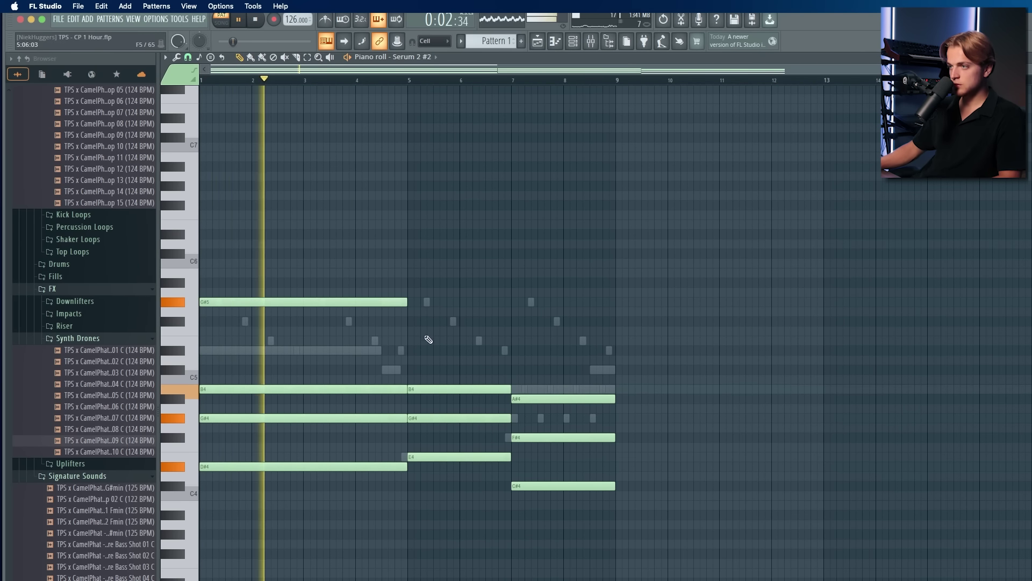
Step: Add a B5 note from bar 5 to bar 7 and a C#6 note from bar 7 to bar 9 above the chords
left_click_drag(413, 409, 430, 436)
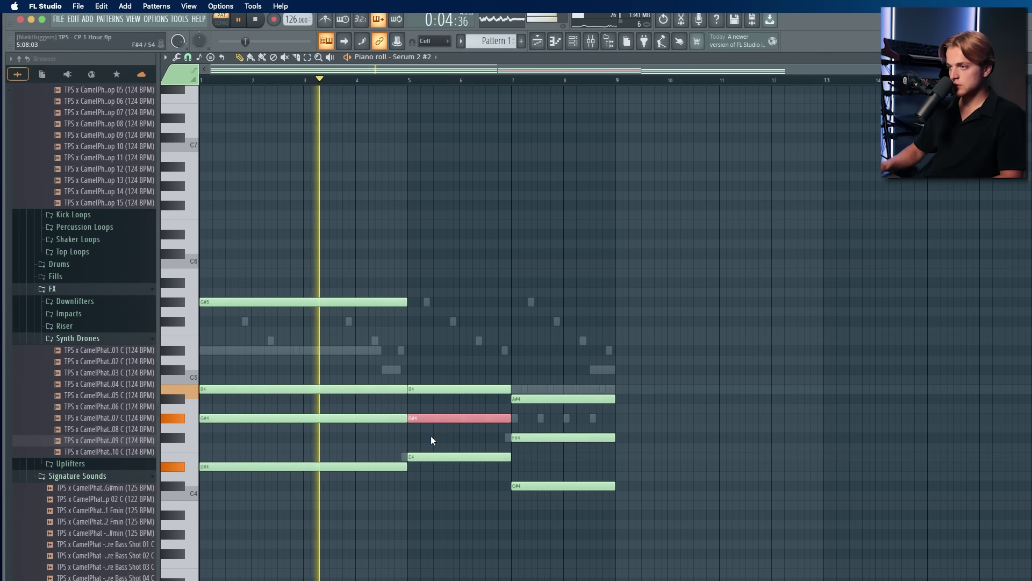
left_click(420, 282)
left_click_drag(607, 280, 510, 282)
key("space")
key("space")
left_click(393, 80)
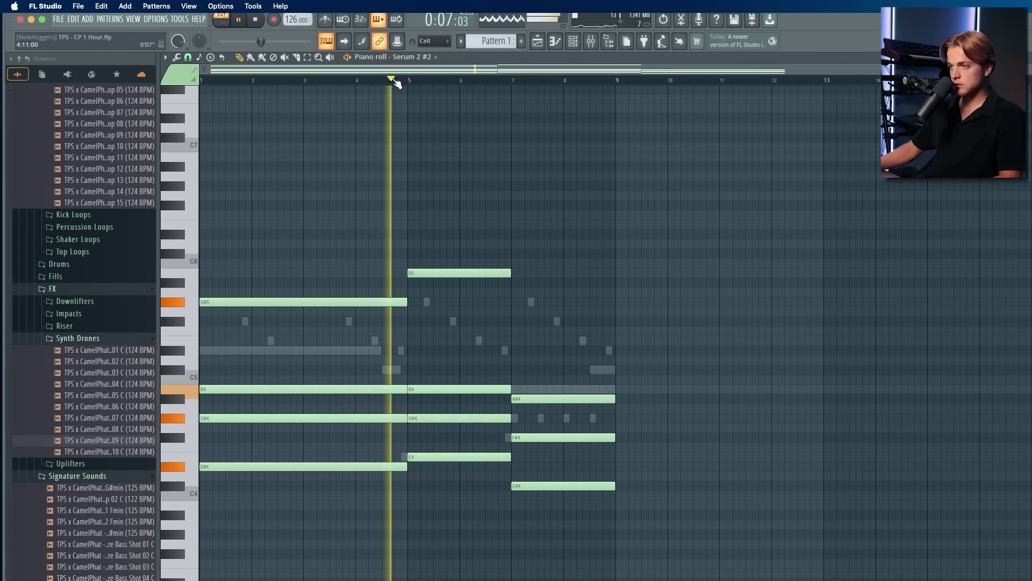
left_click(518, 253)
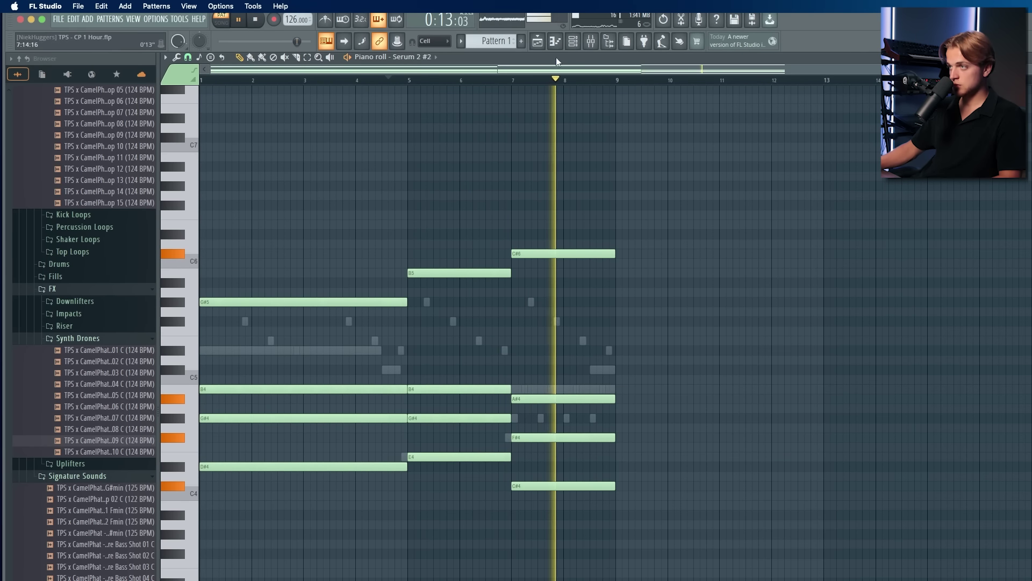
Step: Raise the level of the Serum 2 mixer track slightly while the pattern plays
left_click(538, 42)
left_click(591, 42)
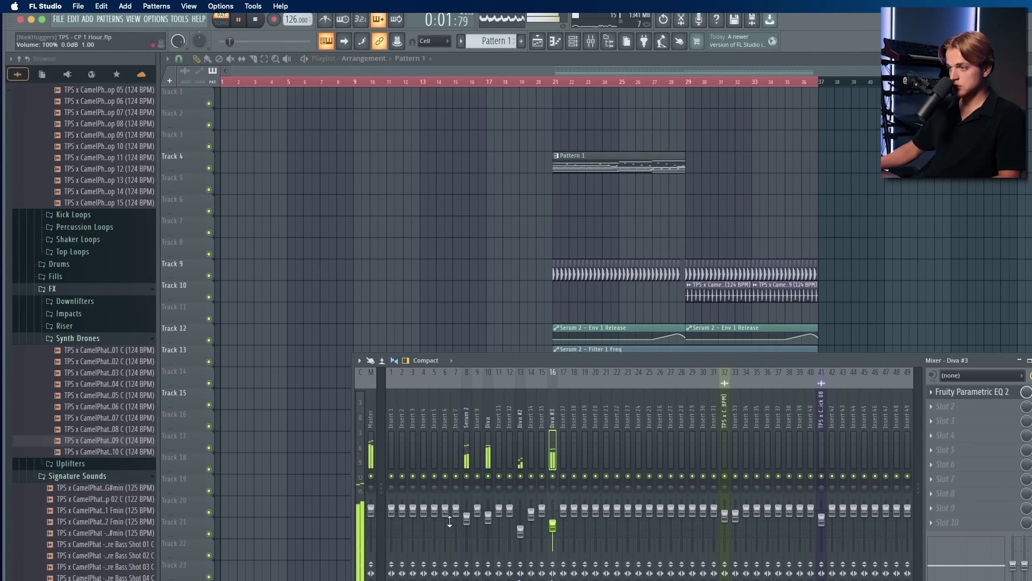
left_click(466, 514)
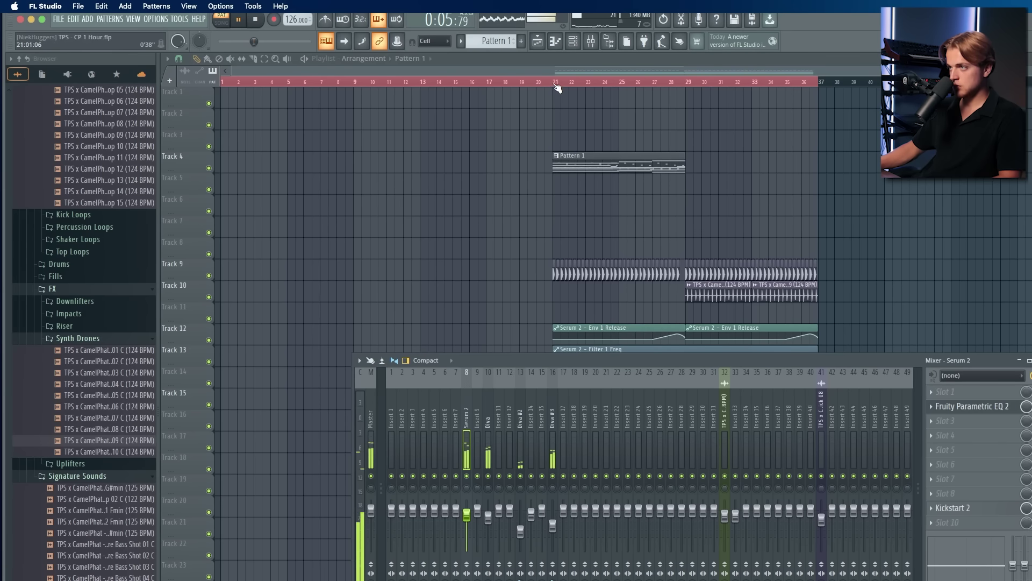
Step: In Fruity Parametric EQ 2 on the Diva #3 mixer track, cut the lows further with band 2 and lower the highest band
left_click(573, 41)
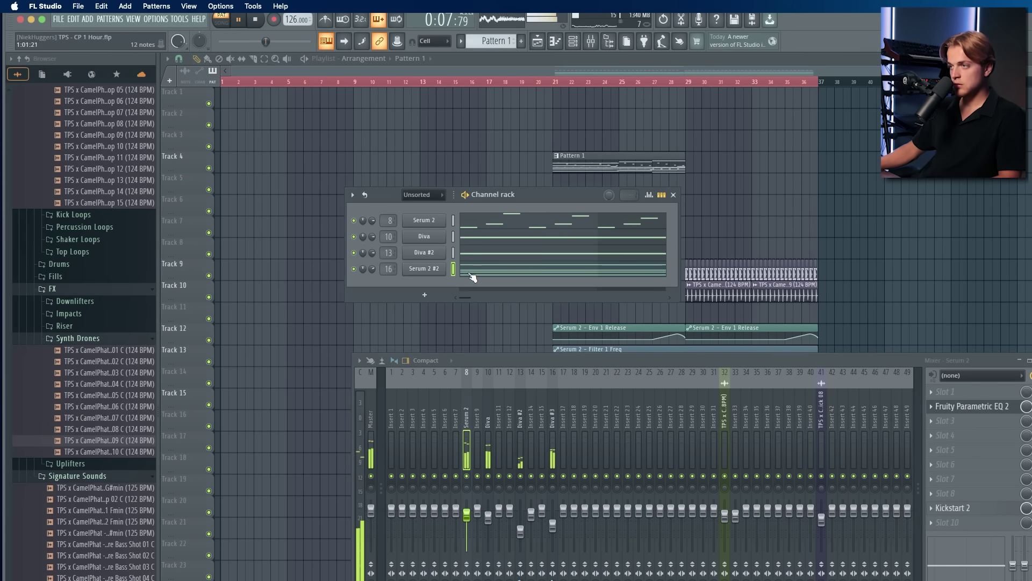
left_click(554, 434)
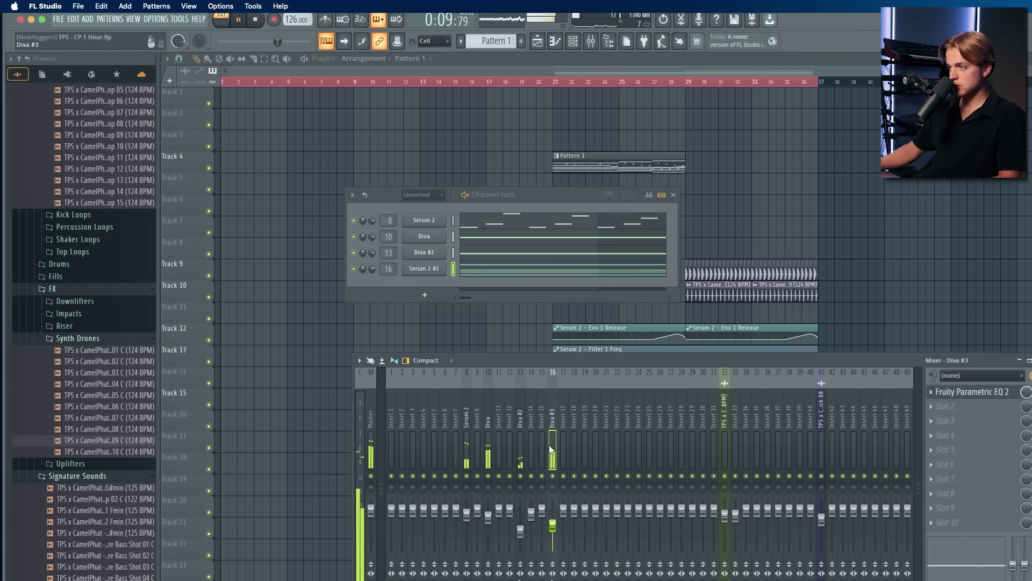
left_click(968, 392)
left_click_drag(393, 227, 396, 227)
mouse_move(423, 227)
left_mouse_down()
mouse_move(436, 235)
mouse_move(426, 239)
left_mouse_up()
left_click_drag(266, 233, 262, 257)
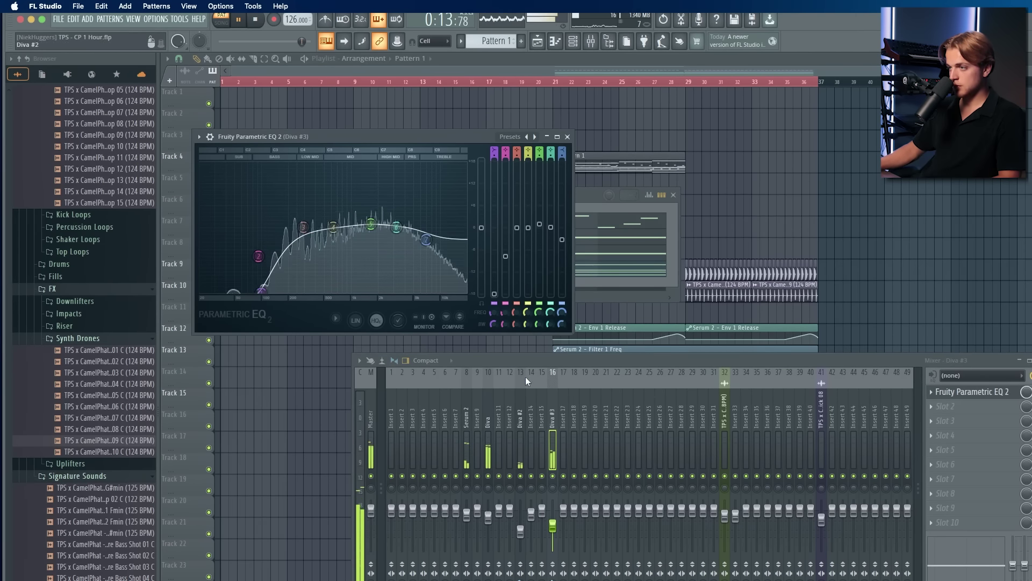
Step: Place a second Pattern 1 clip on Track 4 at bar 29 and play the song from bar 21
right_click(729, 173)
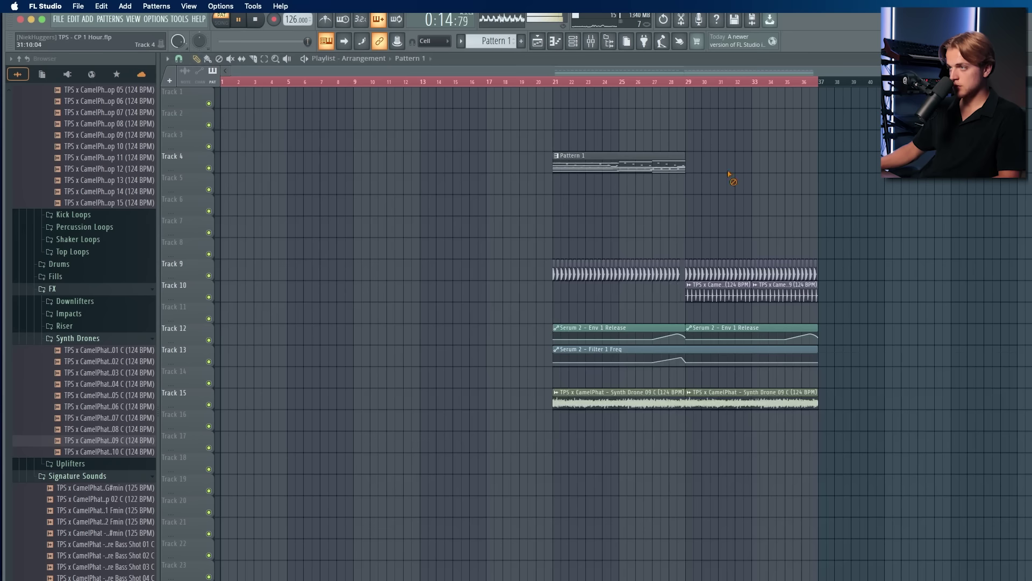
left_click(559, 85)
left_click(698, 168)
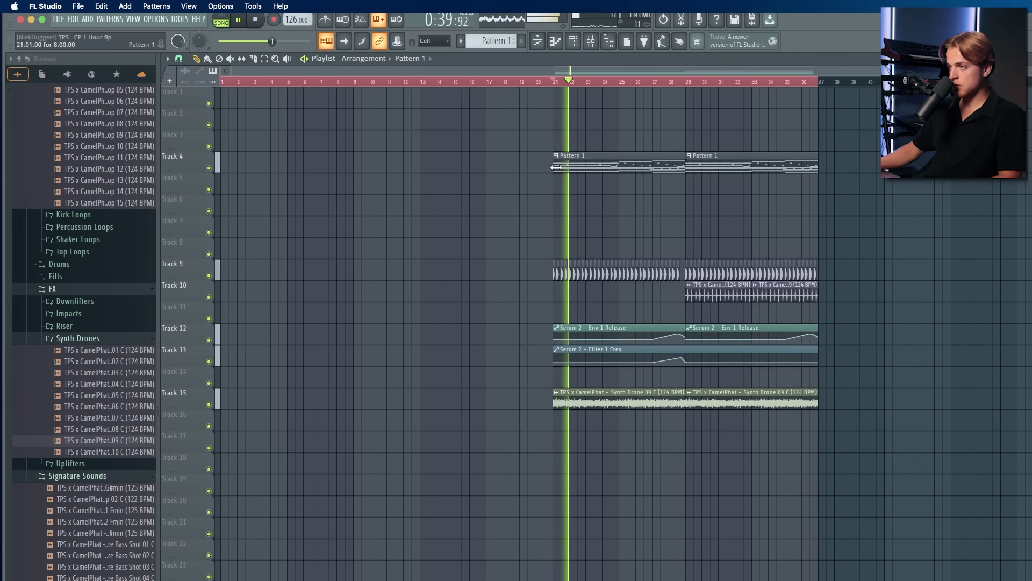
Step: Try different Filter 1 cutoff frequencies in Serum 2 #2 while the song plays
left_click(591, 41)
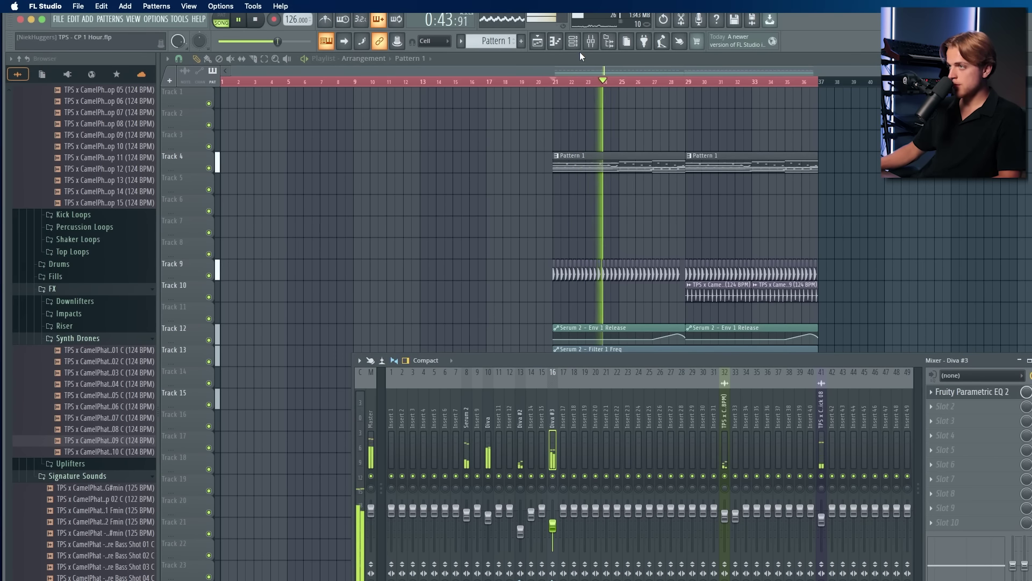
left_click(573, 43)
left_click(437, 272)
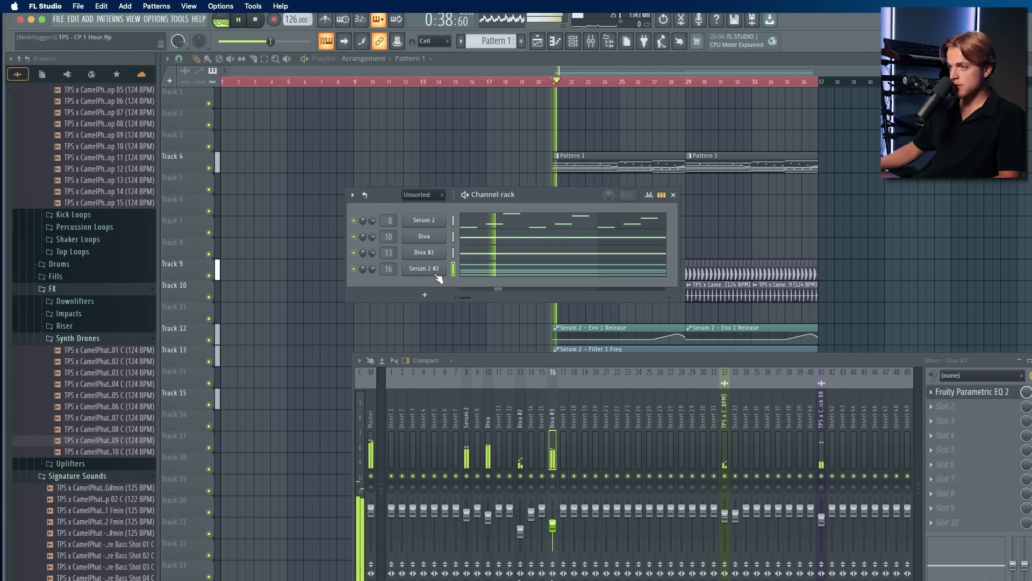
mouse_move(875, 523)
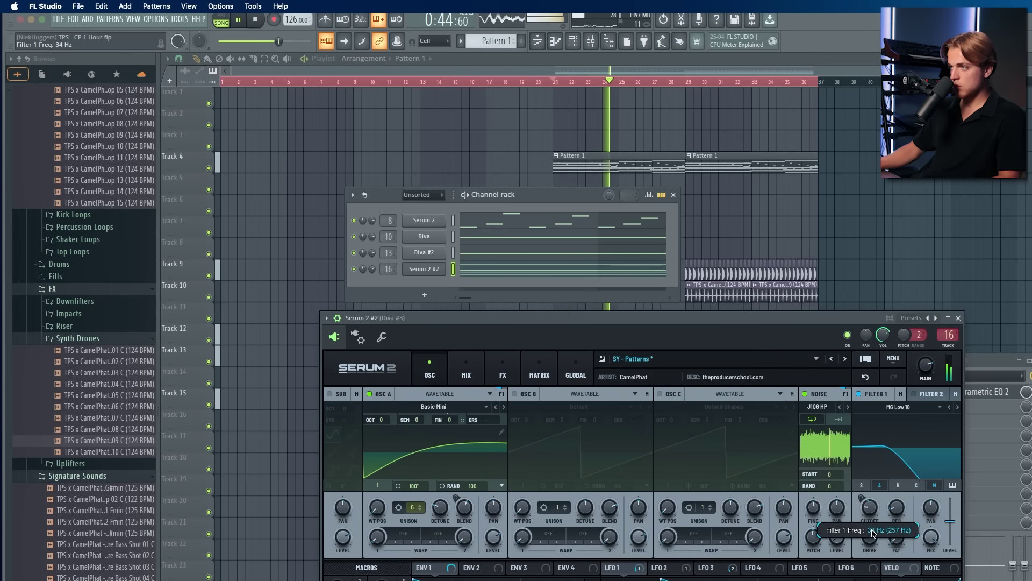
left_click_drag(875, 504, 873, 511)
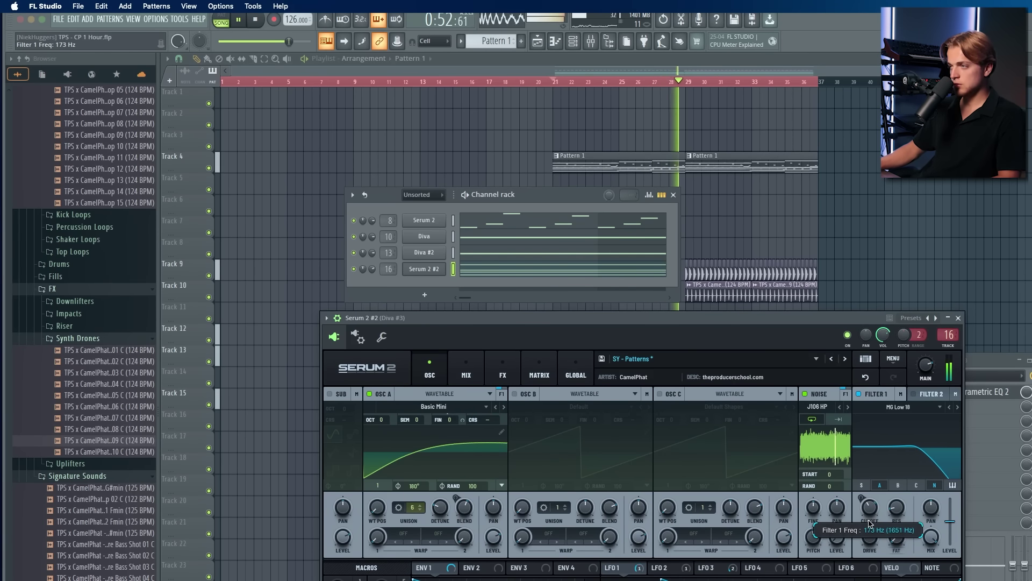
left_click_drag(871, 523, 870, 520)
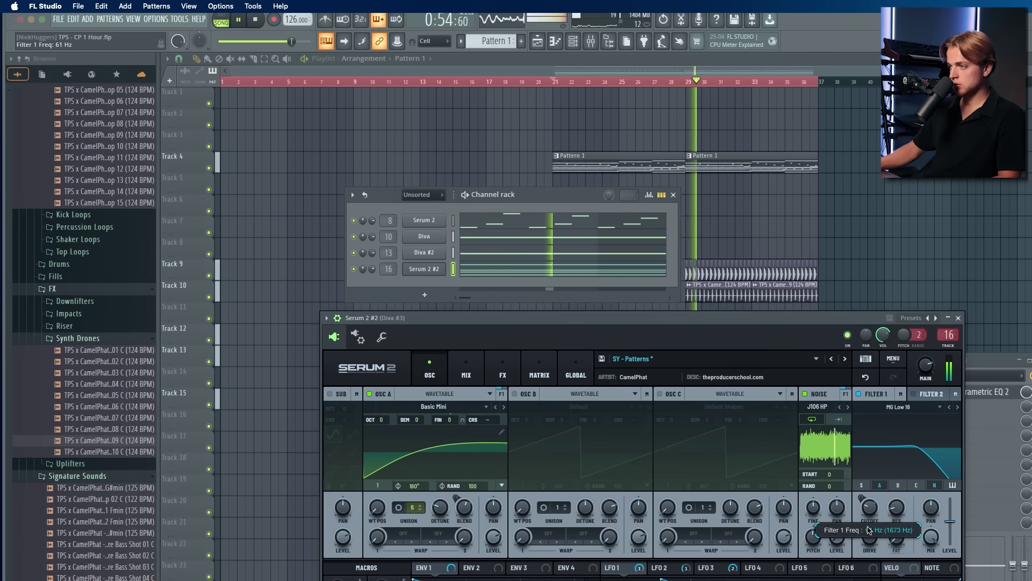
Step: Load the SY - Plans preset in Serum 2 #2 and audition it
left_click(845, 359)
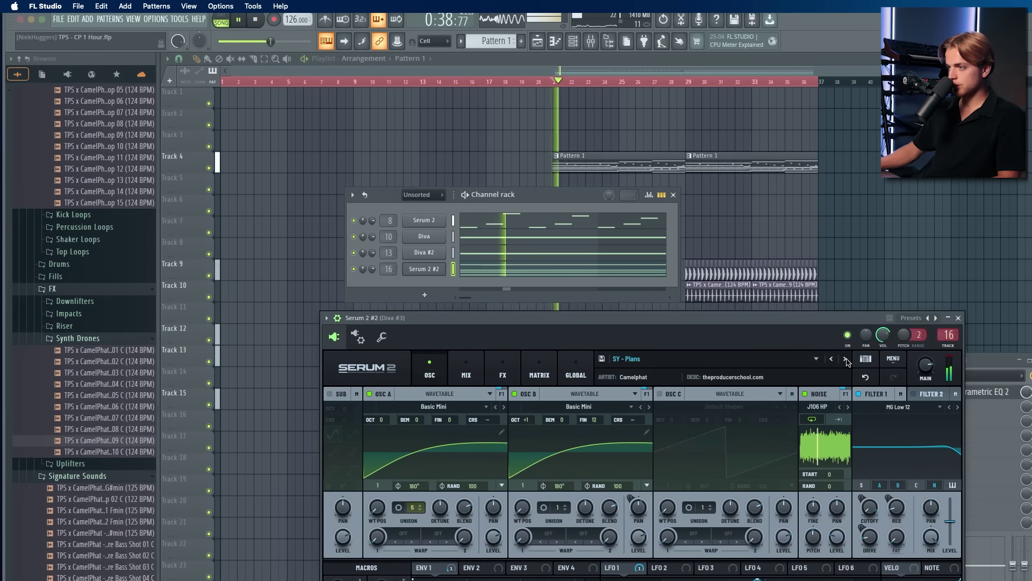
key("space")
left_click(219, 6)
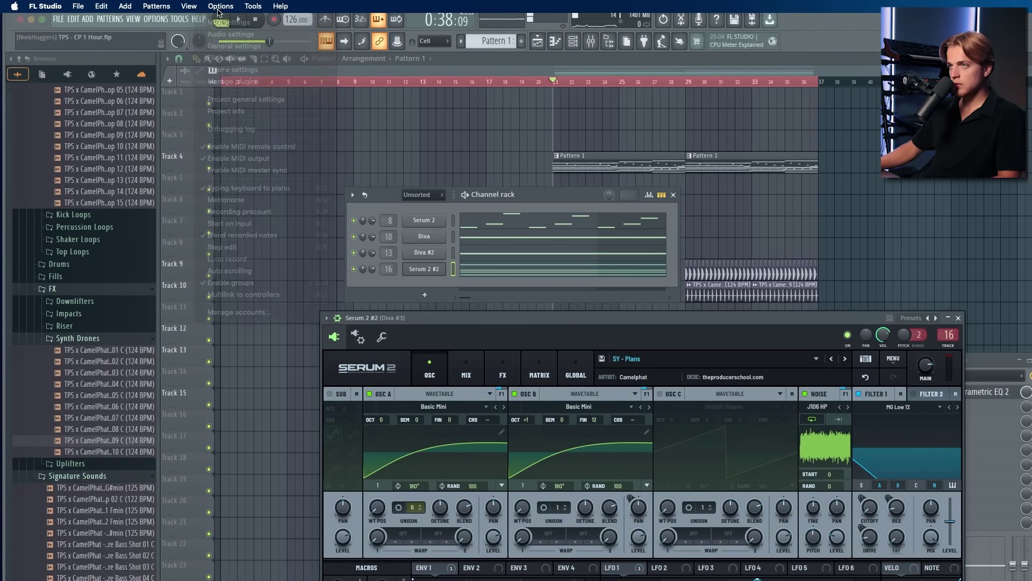
key("space")
key("space")
Step: In the Serum 2 #2 piano roll, shorten the first chord to a two-step stab and copy it to step 11 of bar 1
left_click(505, 274)
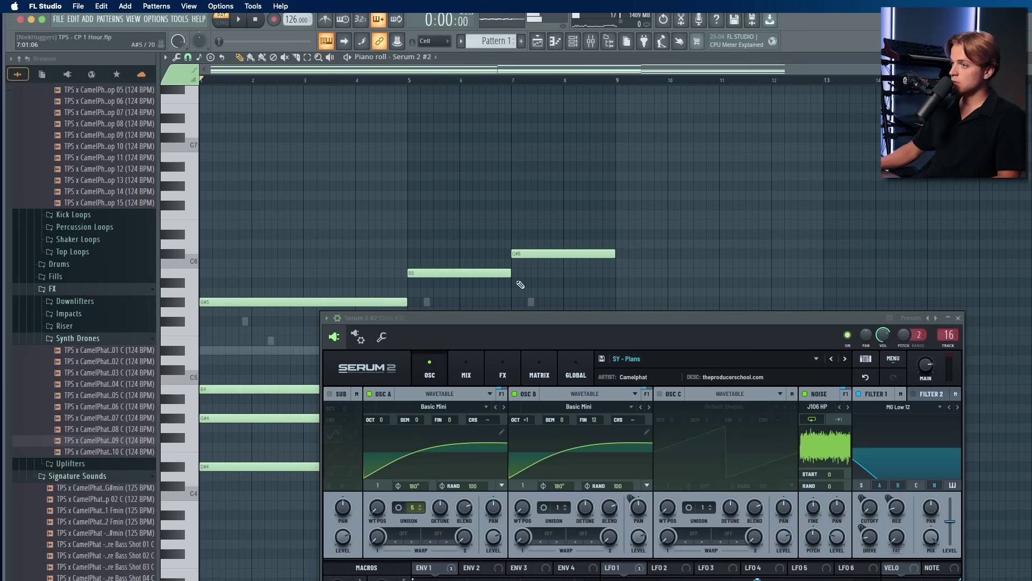
key("space")
key("space")
left_click(958, 319)
left_click_drag(333, 290, 368, 497)
left_click_drag(407, 466, 202, 465)
scroll(205, 465, "up", 4)
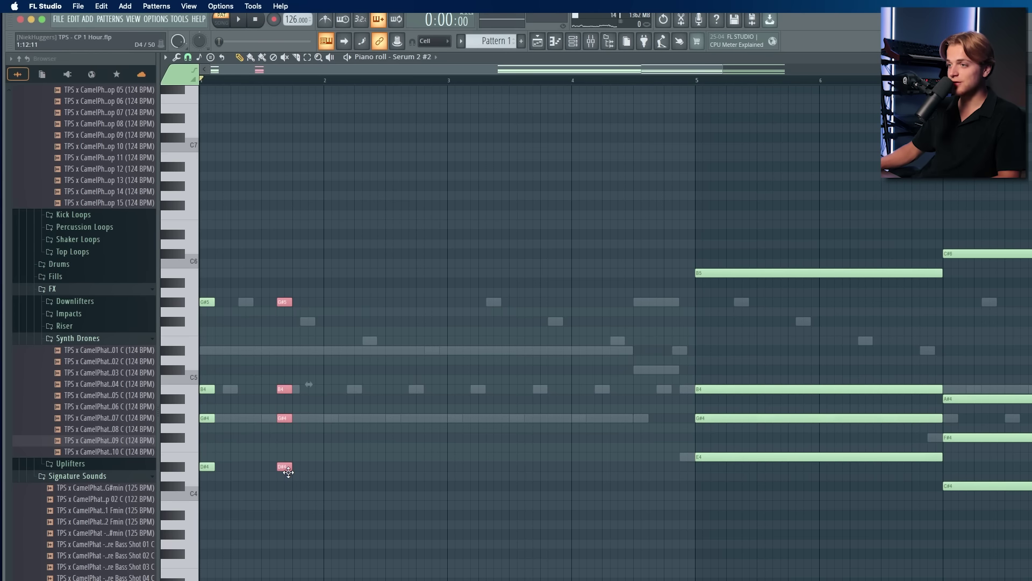
Step: Repeat the two chord stabs of bar 1 across bars 2, 3, 4 and 5
key("space")
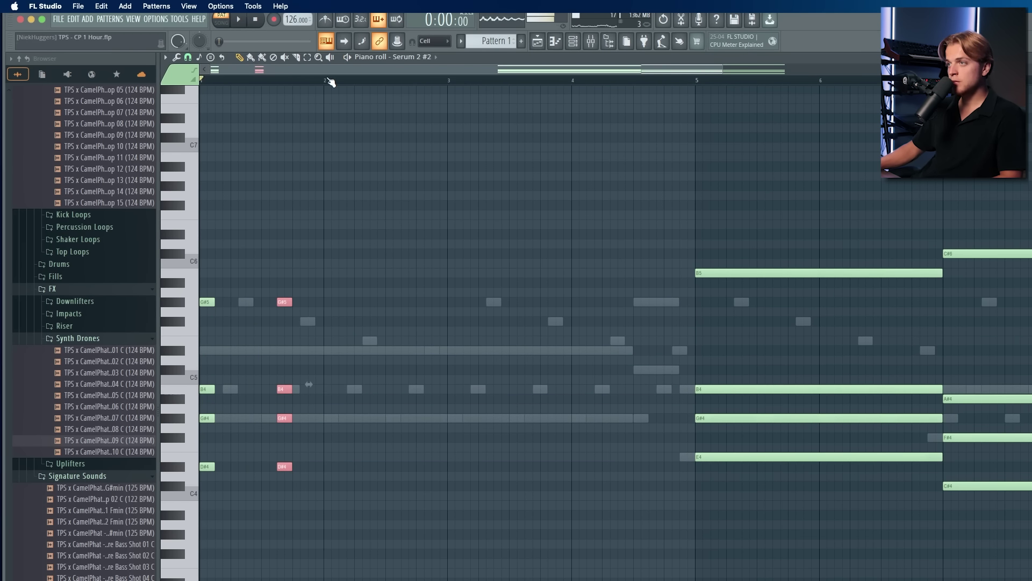
left_click_drag(329, 80, 197, 85)
key("super+b")
key("super+b")
scroll(293, 210, "down", 2)
key("super+b")
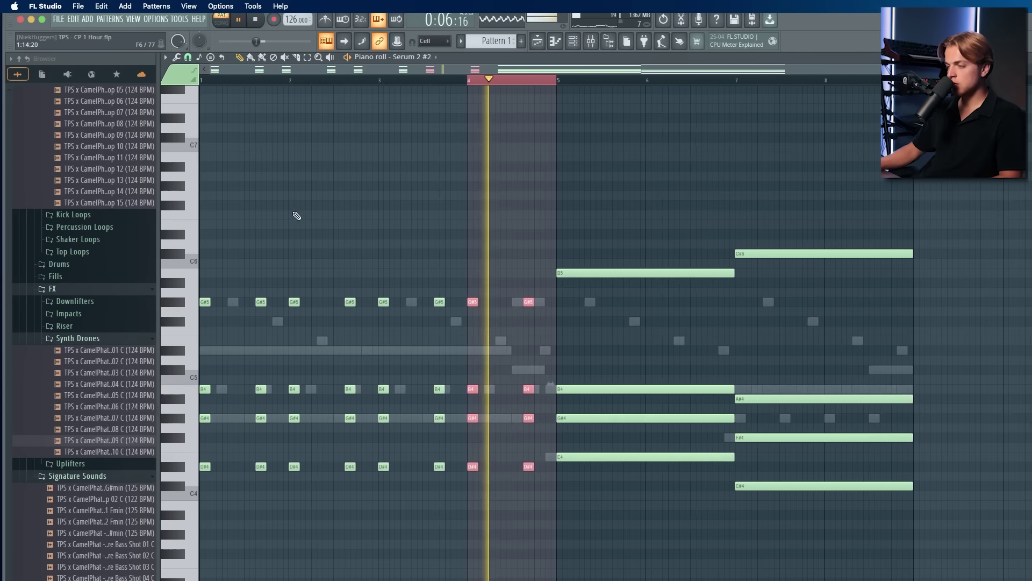
key("super+b")
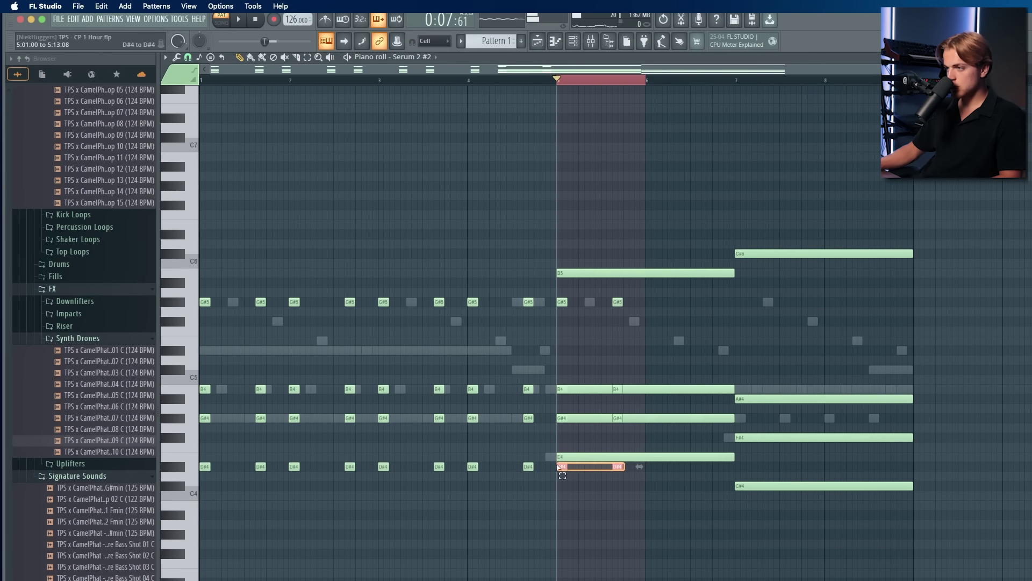
Step: Delete the sustained B4, G#4 and E4 notes starting at bar 5 and raise that bar's D#4 stabs to E4
left_click_drag(657, 471, 678, 375, "super")
key("Delete")
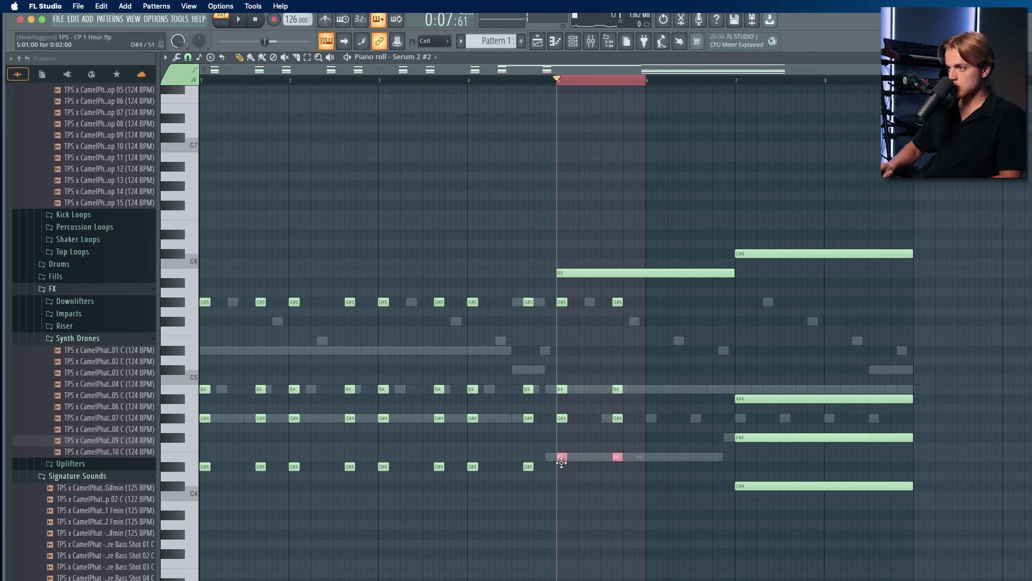
Step: Raise bar 5's two G#5 stabs to B5 and delete the sustained B5 note that starts there
key("space")
left_click_drag(561, 462, 561, 288, "shift")
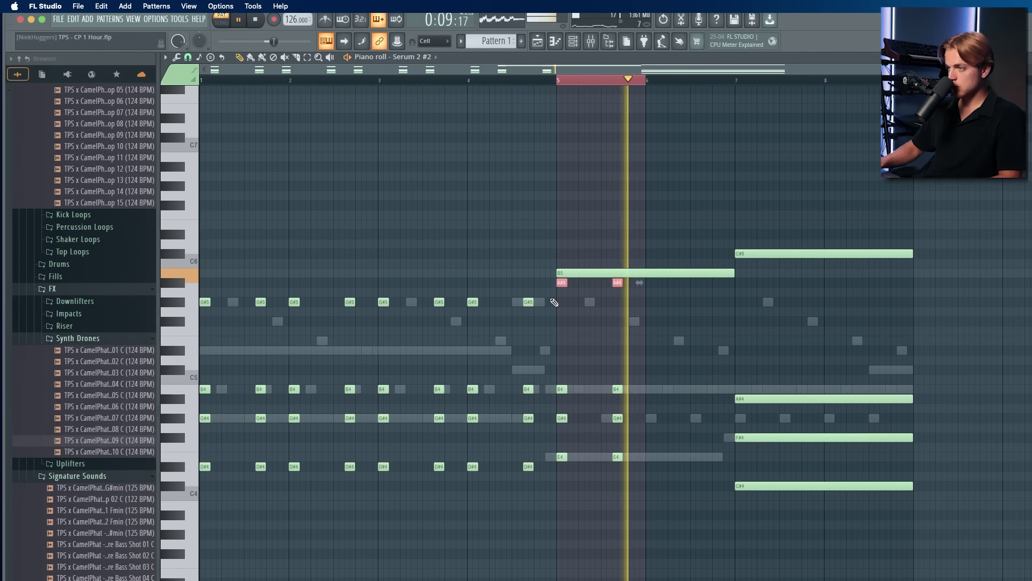
key("shift+Up")
key("space")
key("space")
right_click(658, 272)
key("space")
key("space")
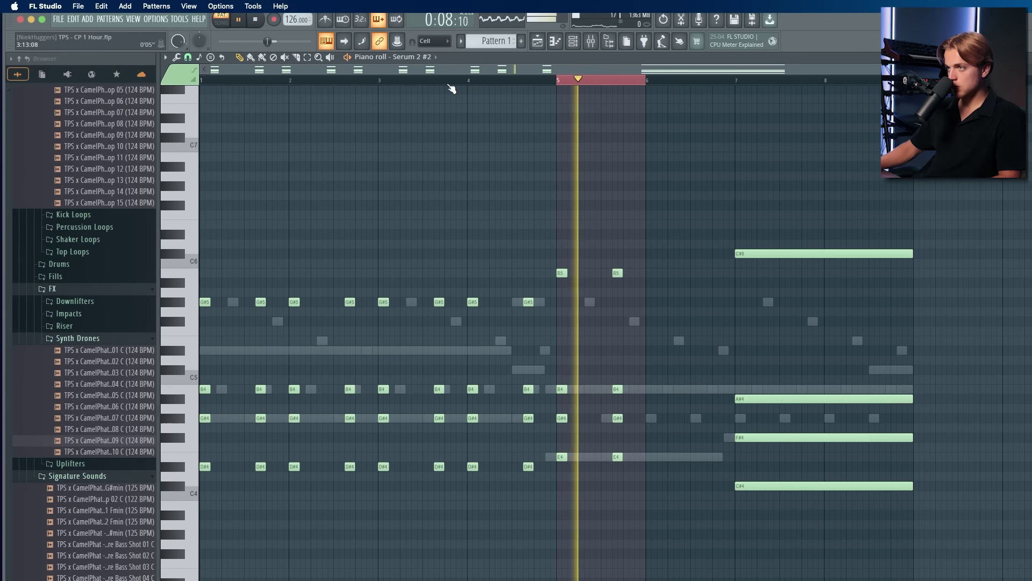
Step: Duplicate the chord stabs of bar 5 into bar 6
left_click(451, 84)
mouse_move(556, 84)
left_mouse_down("super")
mouse_move(652, 85)
mouse_move(556, 85)
left_mouse_up("super")
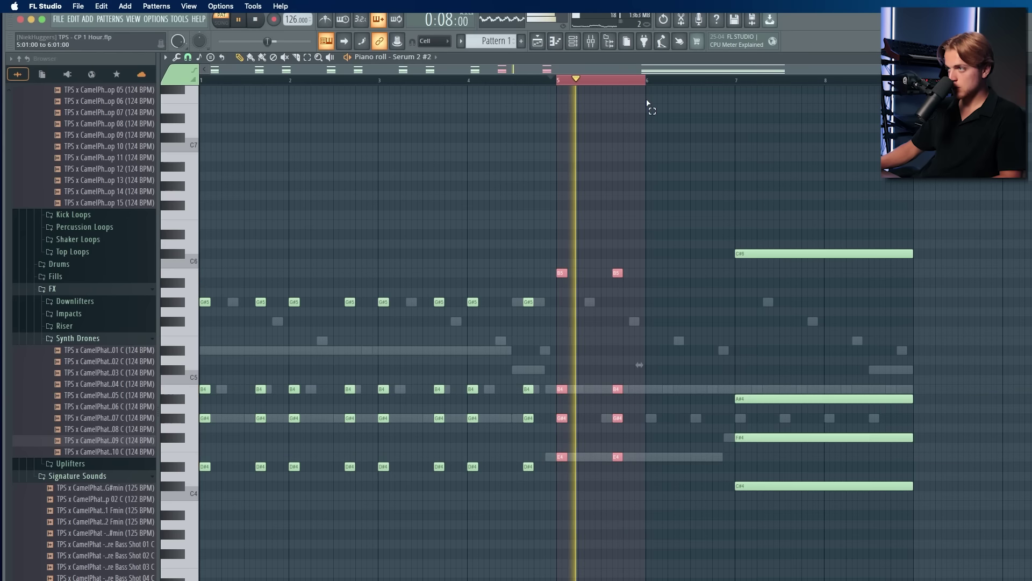
key("super+b")
Step: Shorten the sustained chord at bar 7 to a two-step stab and copy it to step 11 of that bar
left_click_drag(777, 214, 746, 499, "super")
key("space")
key("super+v")
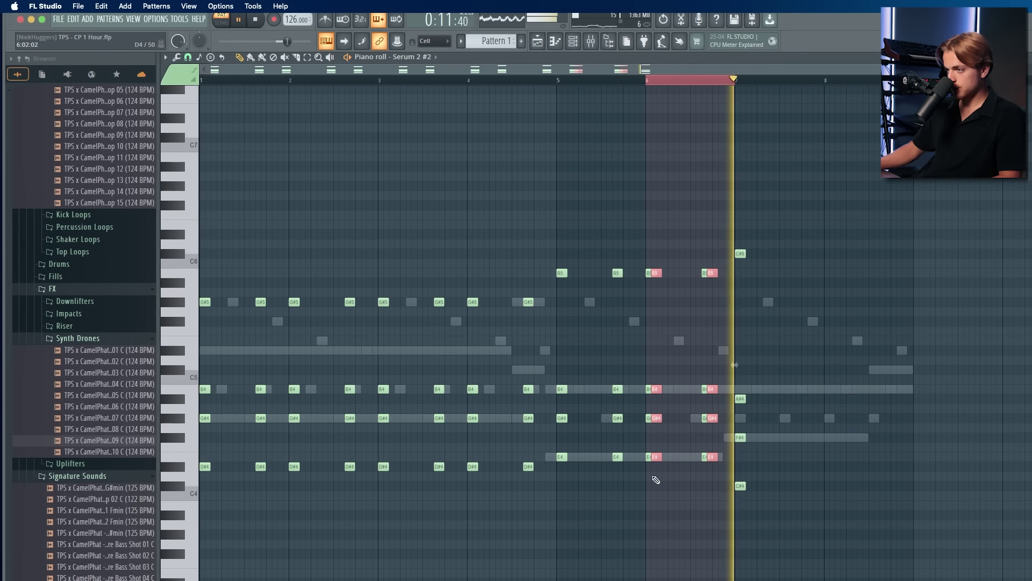
left_click_drag(655, 456, 756, 486)
key("Delete")
left_click_drag(725, 228, 797, 526, "super")
key("super+c")
key("super+v")
left_click_drag(649, 488, 795, 488)
key("super+a")
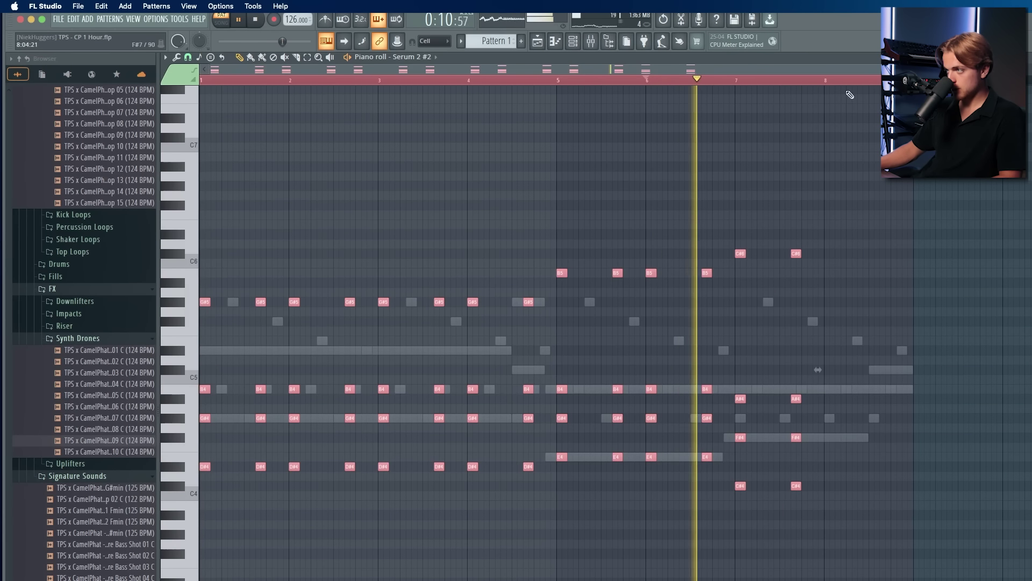
Step: Duplicate the two chord stabs of bar 7 into bar 8
left_click_drag(828, 81, 737, 104, "super")
key("super+b")
key("super+a")
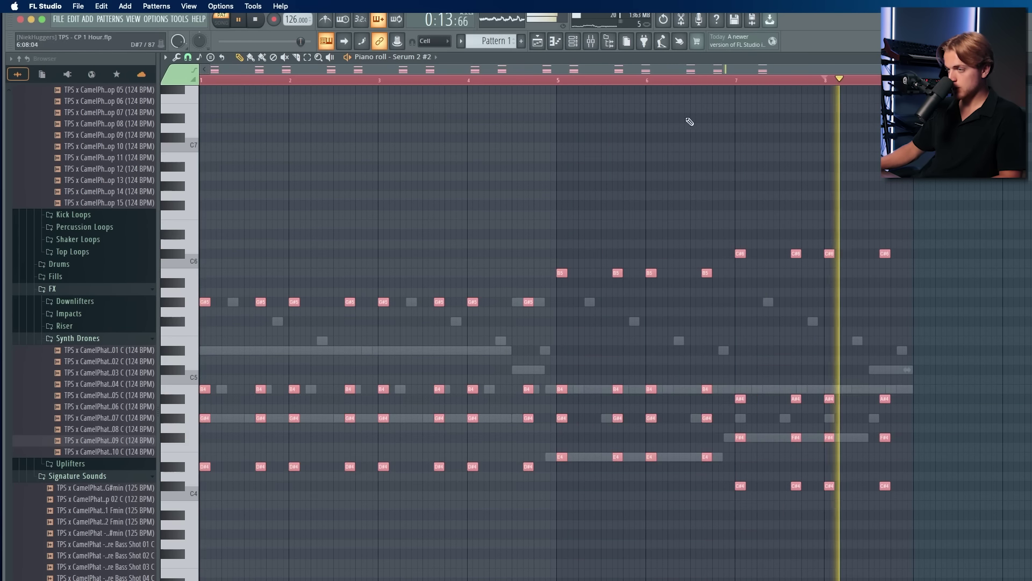
Step: Play the playlist arrangement from bar 21 and check the layers in the mixer and channel rack
left_click(545, 43)
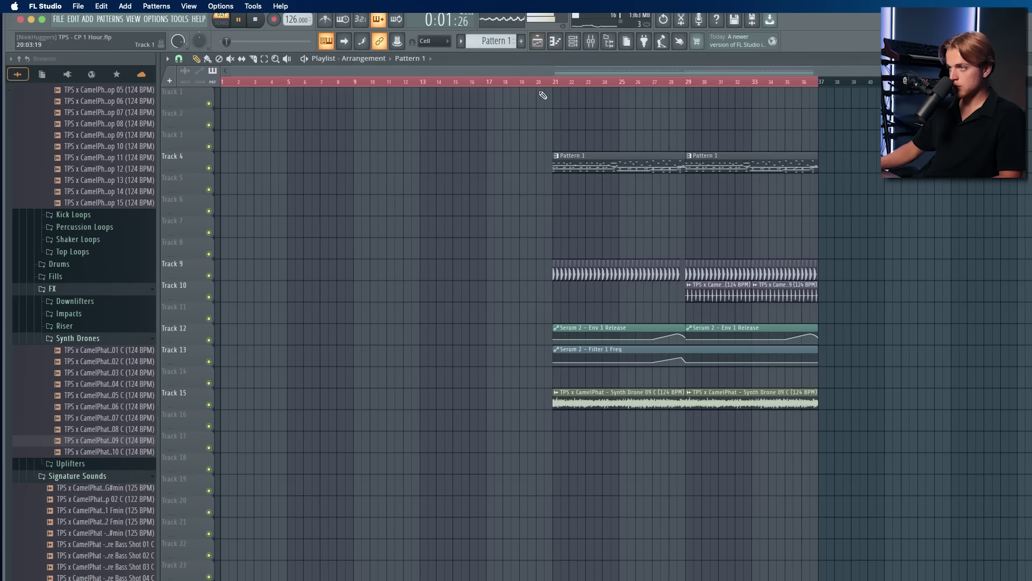
left_click(556, 82)
key("F9")
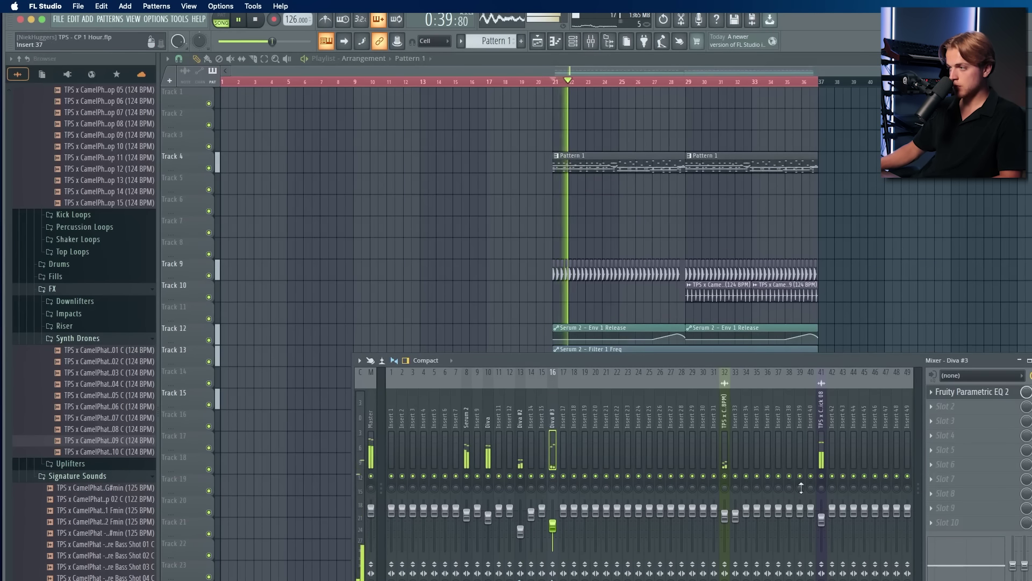
left_click(972, 450)
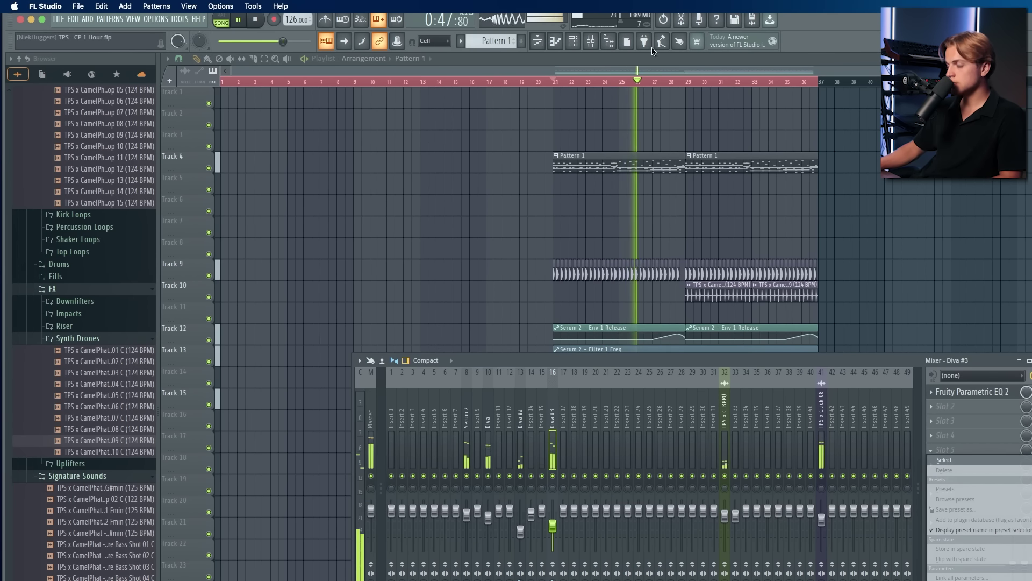
left_click(590, 42)
left_click(573, 41)
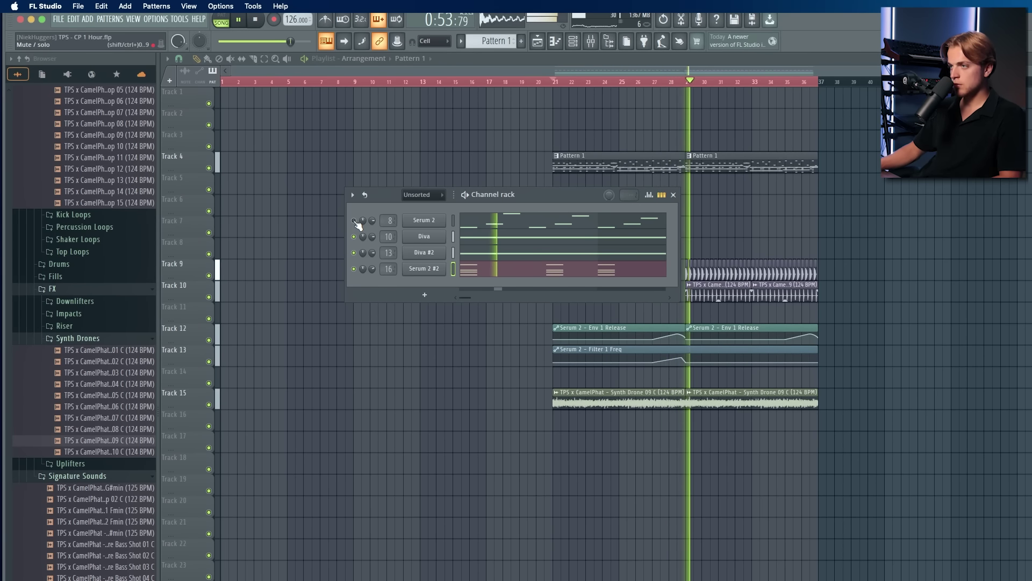
Step: Set the channel volume of the Hat Loop 09 audio clip on Track 10 to 57%
double_click(730, 293)
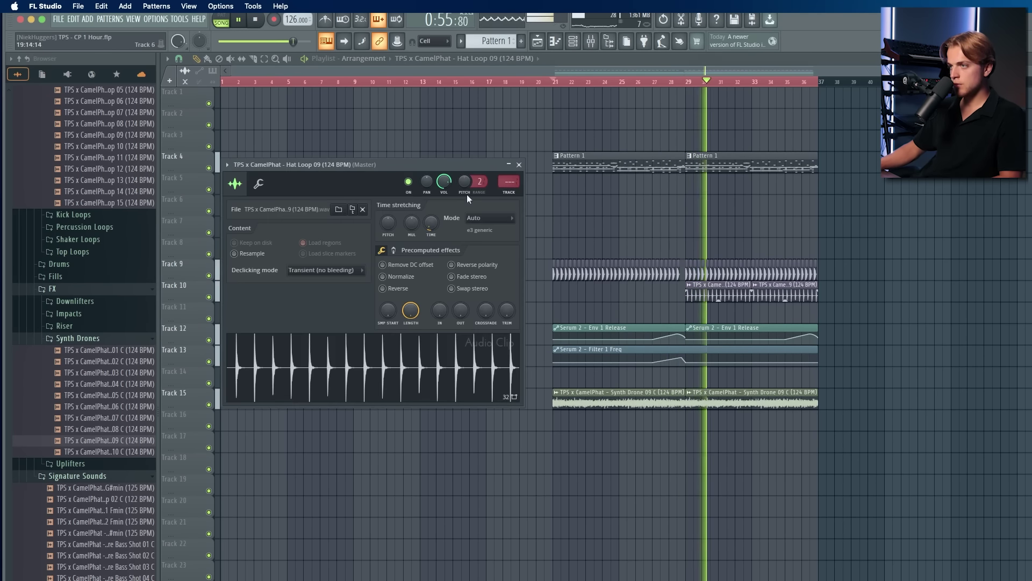
left_click_drag(443, 181, 443, 194)
key("Escape")
scroll(703, 273, "up", 5)
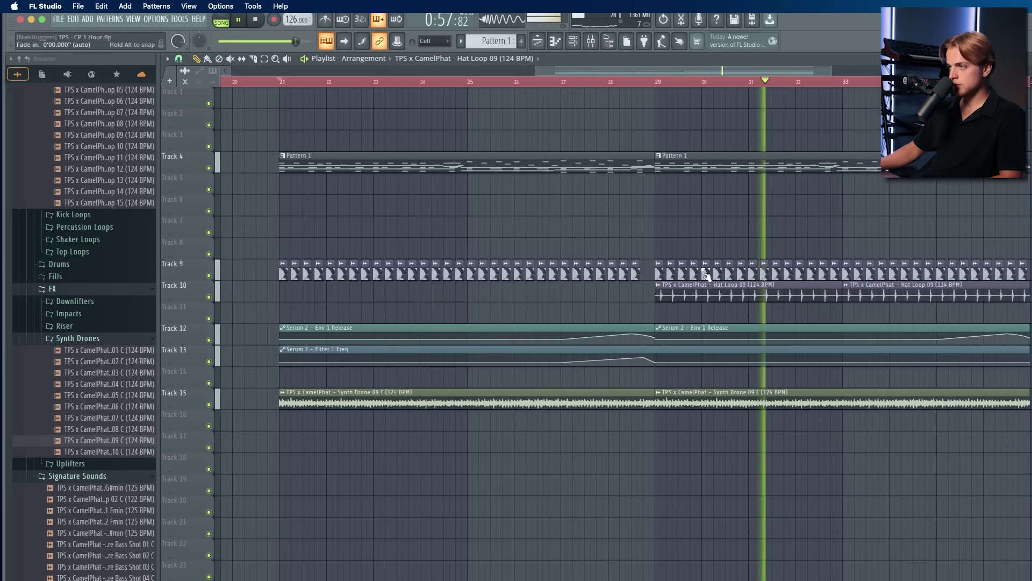
double_click(697, 291)
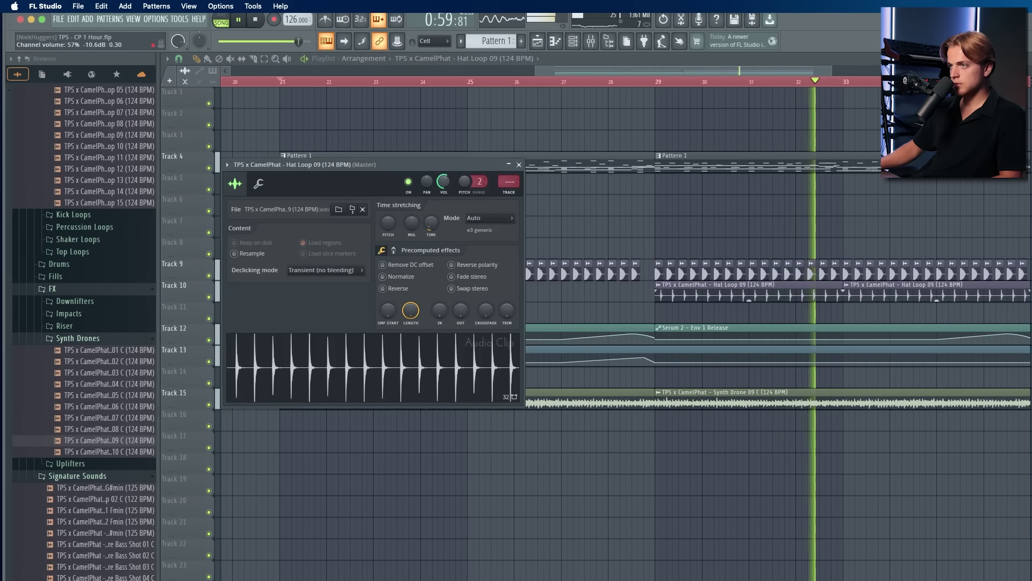
key("Escape")
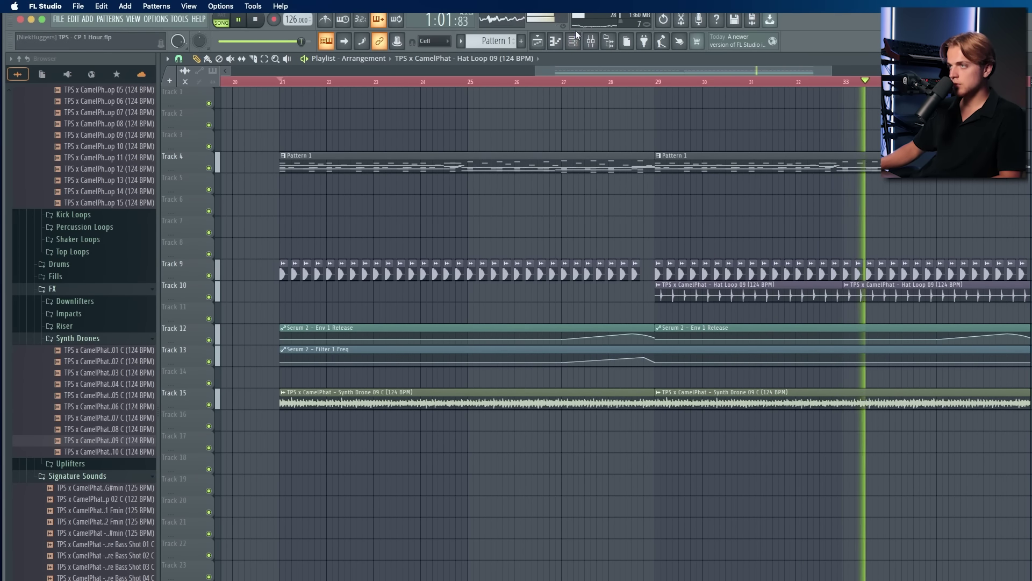
Step: Raise the volume of mixer track 16, Diva #3, while playing from bar 21
left_click(609, 43)
left_click(592, 42)
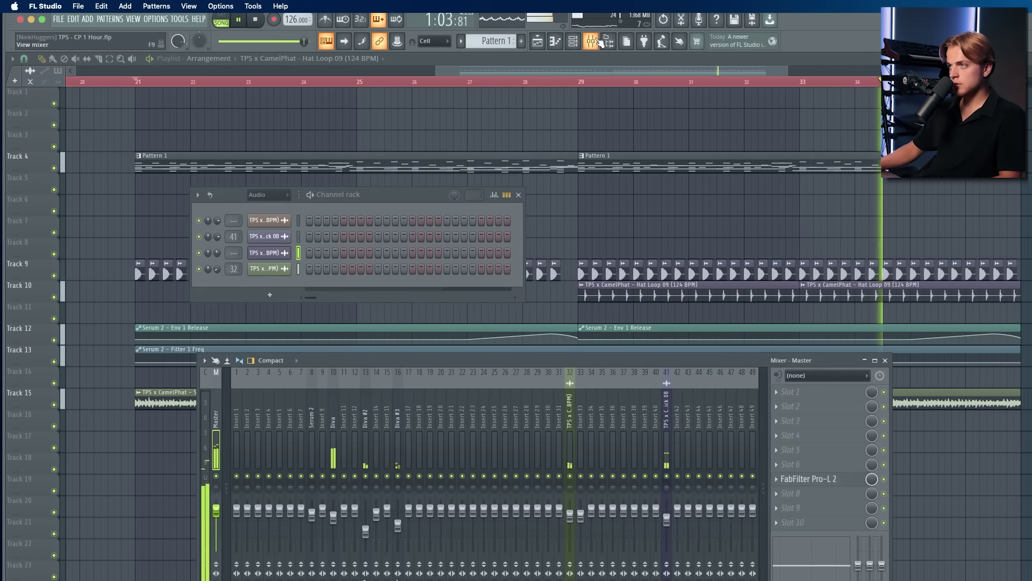
left_click(609, 43)
left_click(557, 476)
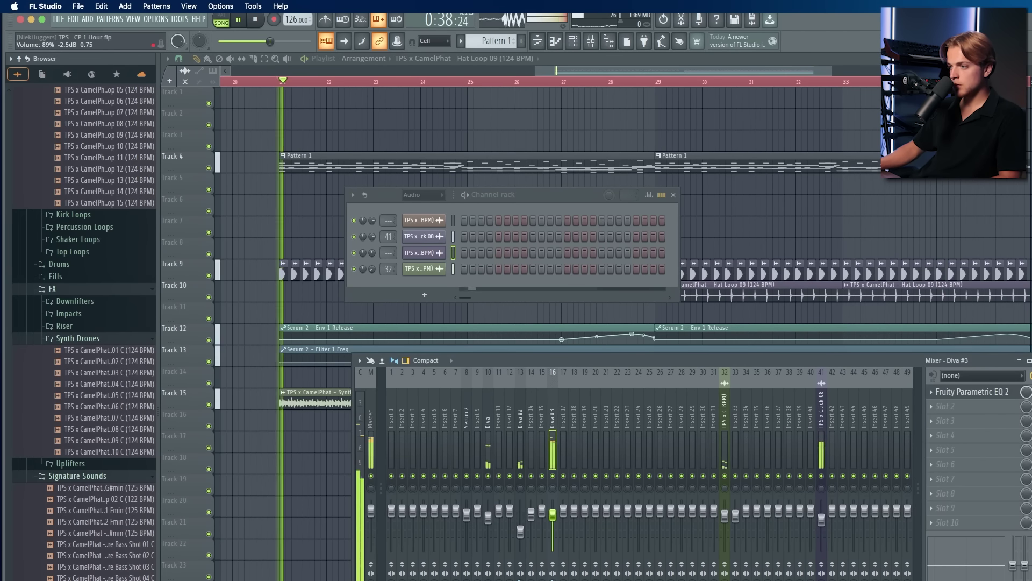
Step: Show the Unsorted instrument group in the channel rack and unmute Serum 2
left_click(985, 450)
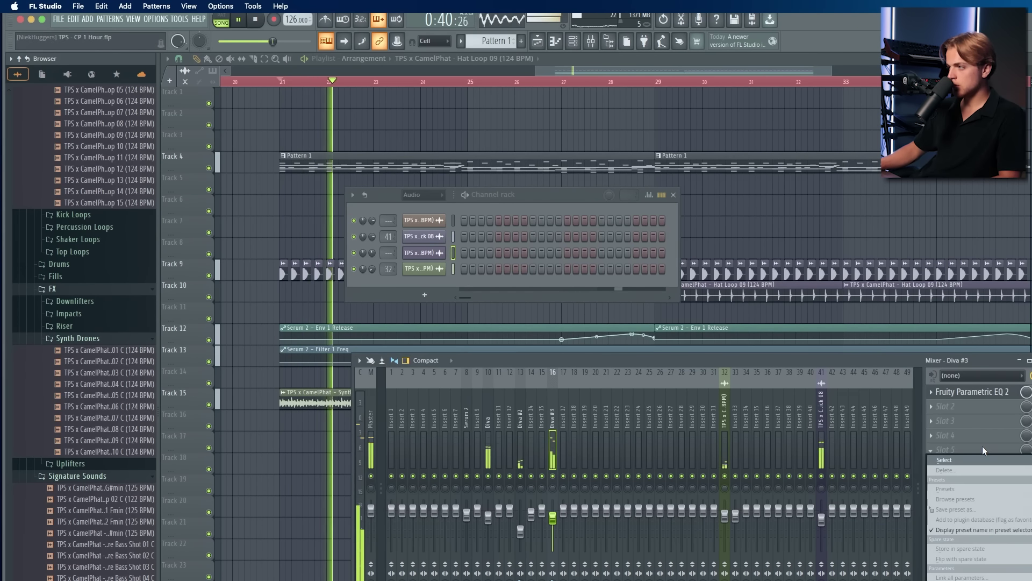
left_click(442, 196)
left_click(428, 251)
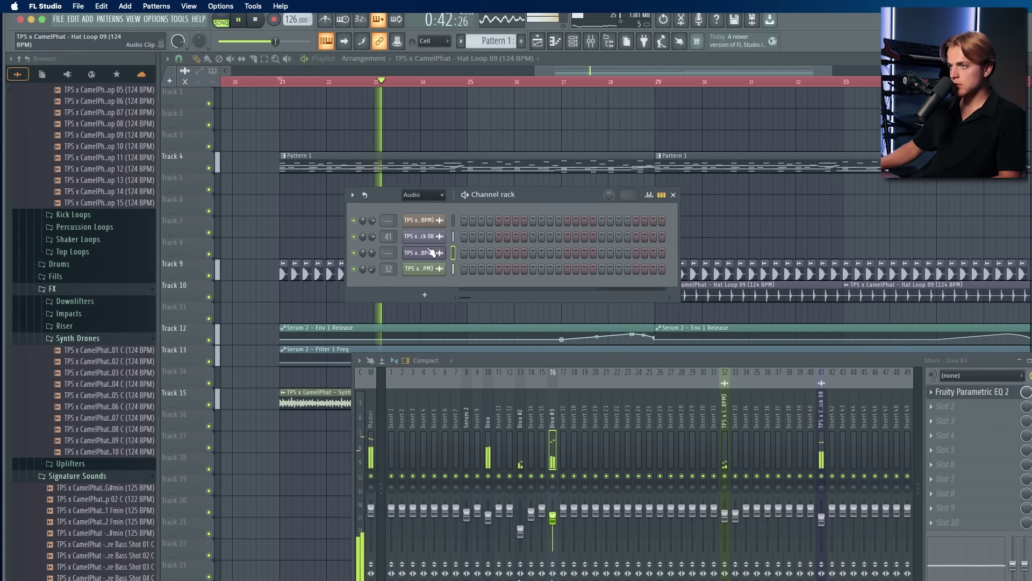
left_click(424, 240)
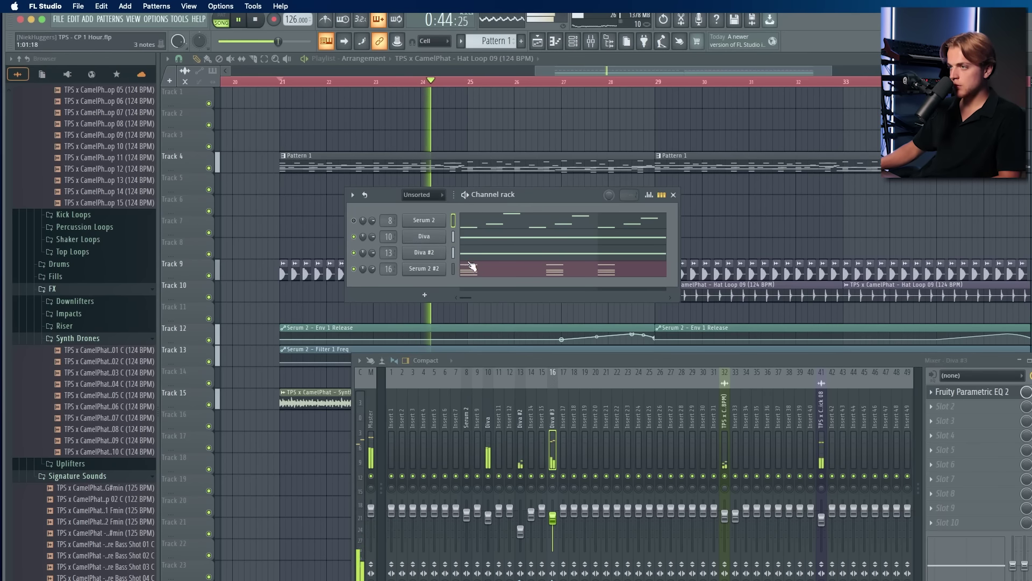
left_click(978, 493)
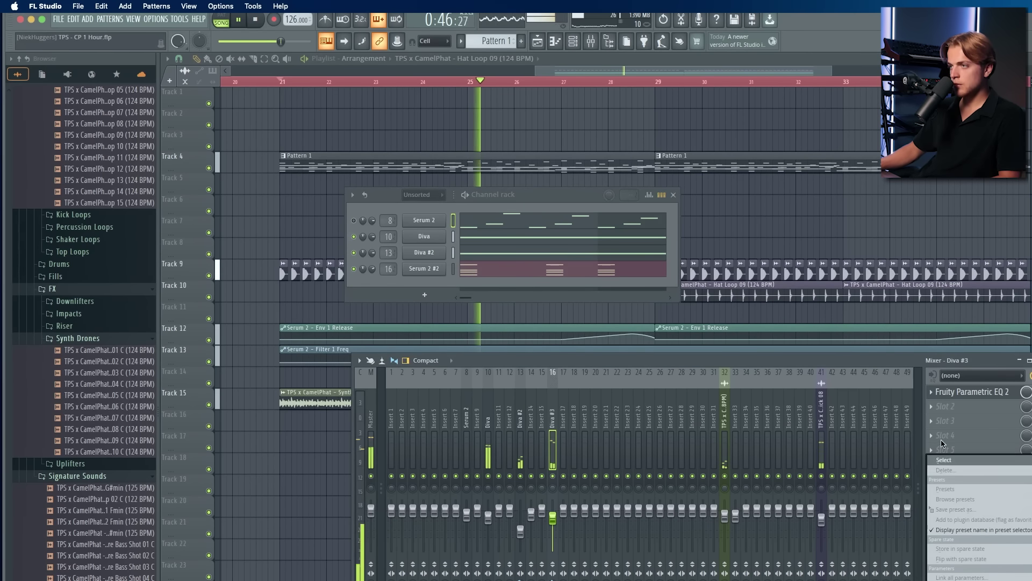
left_click(940, 441)
left_click_drag(348, 224, 350, 224)
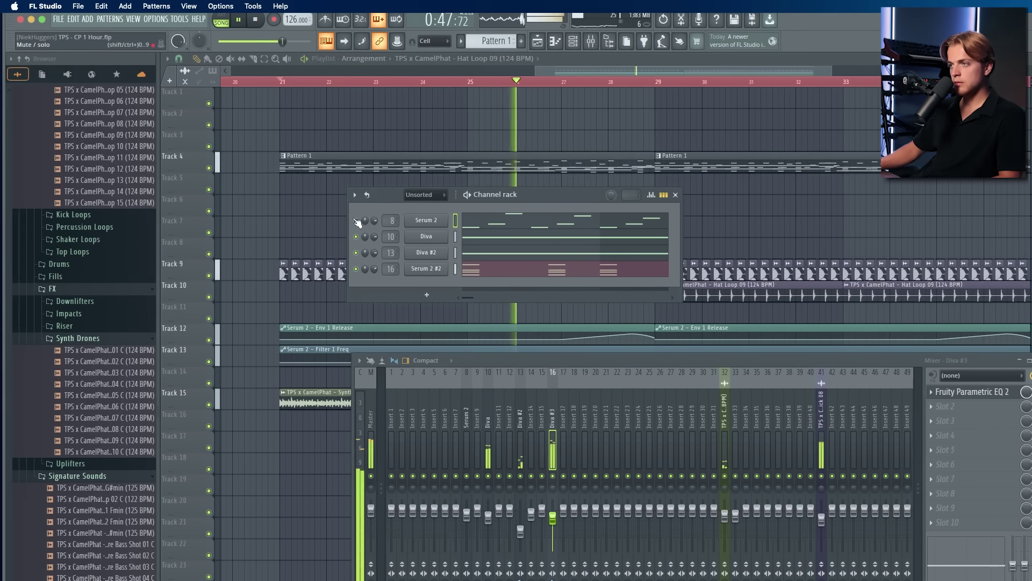
Step: Clear all notes from the Serum 2 piano roll and place two-step D#5 notes on steps 1, 4 and 7 of bar 1
left_click(494, 226)
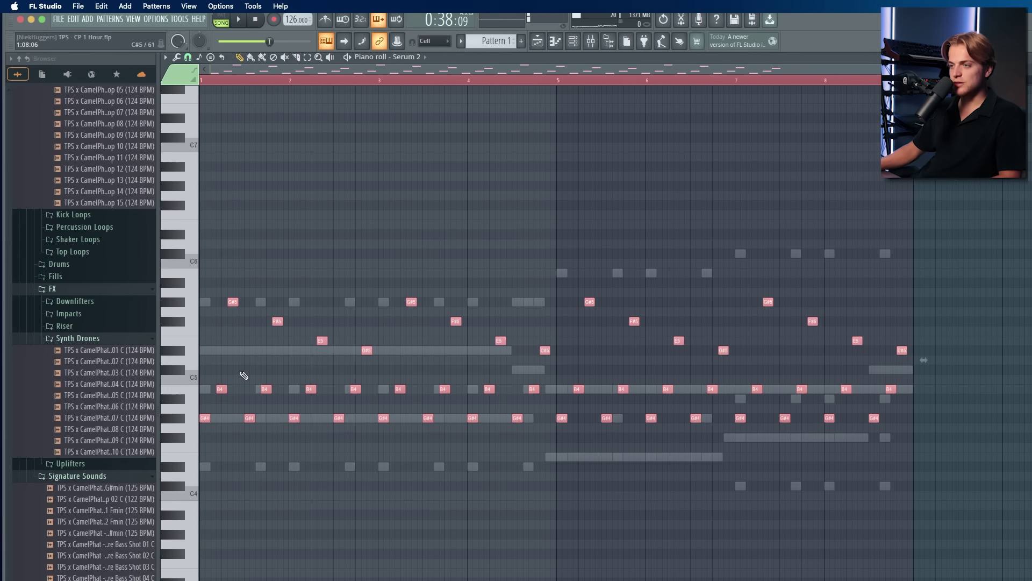
key("Delete")
left_click_drag(230, 351, 202, 353)
scroll(201, 354, "up", 3)
left_click(255, 352)
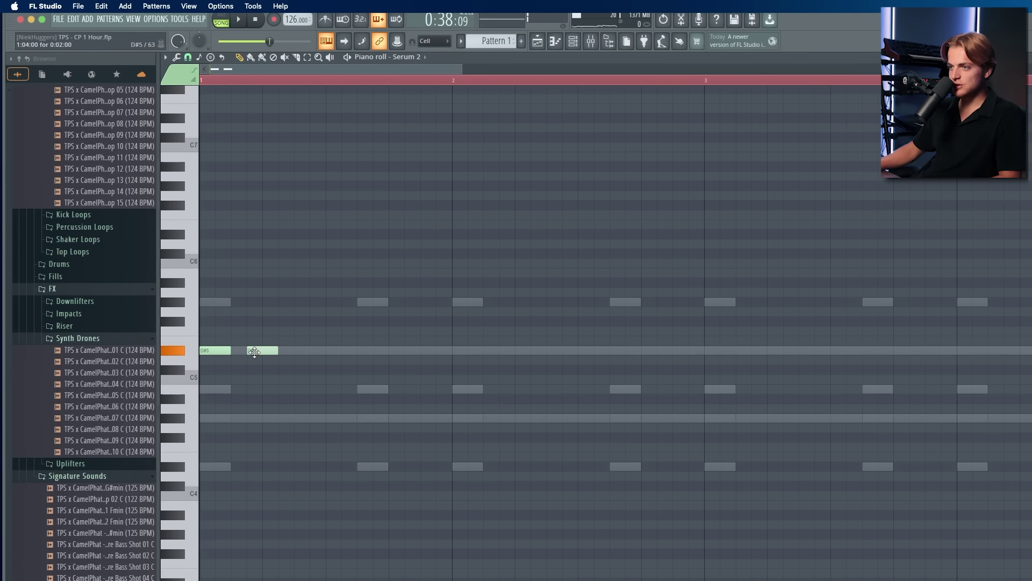
key("space")
left_click_drag(331, 351, 318, 353)
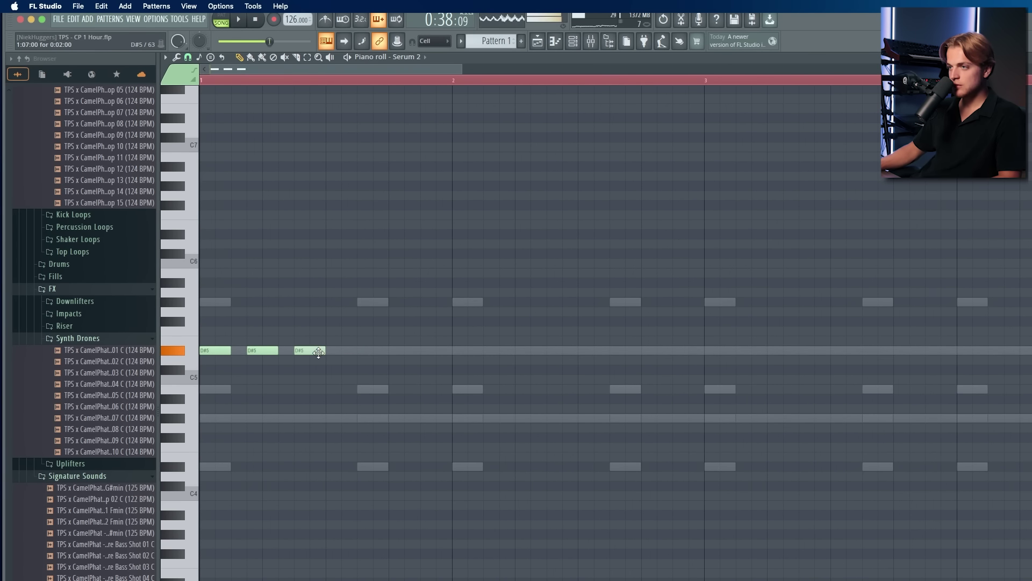
Step: Move the three Serum 2 notes to G#5 and add G#5 notes on steps 10, 13 and 15, the last one step long
key("space")
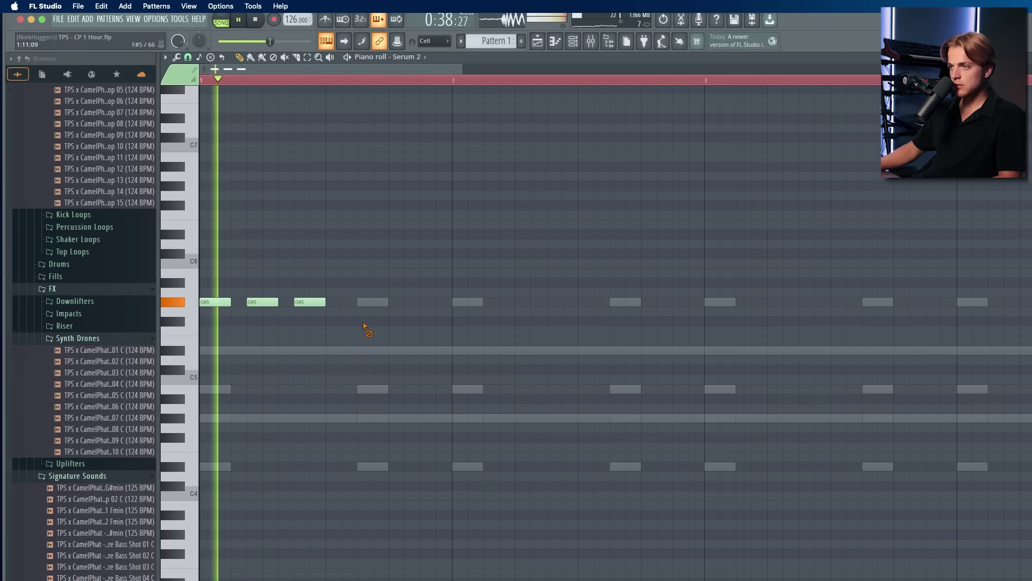
left_click(357, 302)
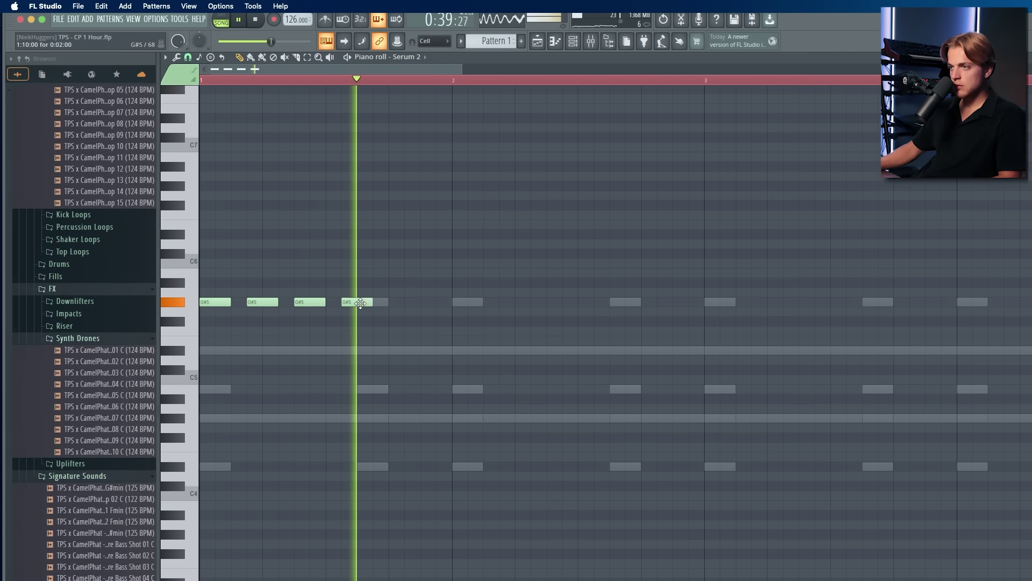
left_click(396, 303)
left_click(468, 303)
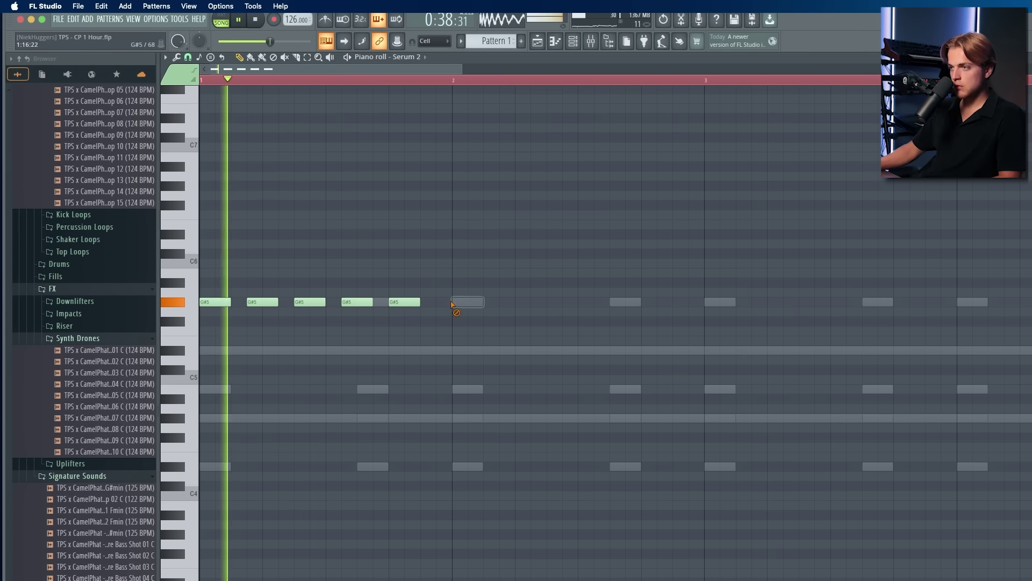
left_click(429, 302)
left_click_drag(451, 303, 438, 303)
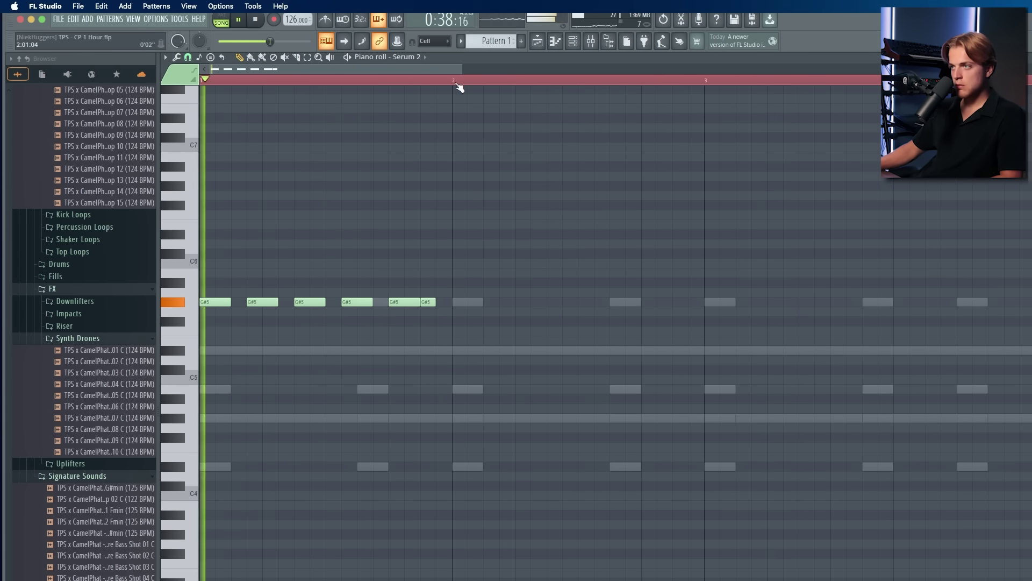
Step: Repeat the G#5 rhythm of bar 1 through bar 8 in the Serum 2 piano roll
key("ctrl+a")
scroll(377, 226, "down", 3)
key("ctrl+b")
key("ctrl+b")
key("ctrl+b")
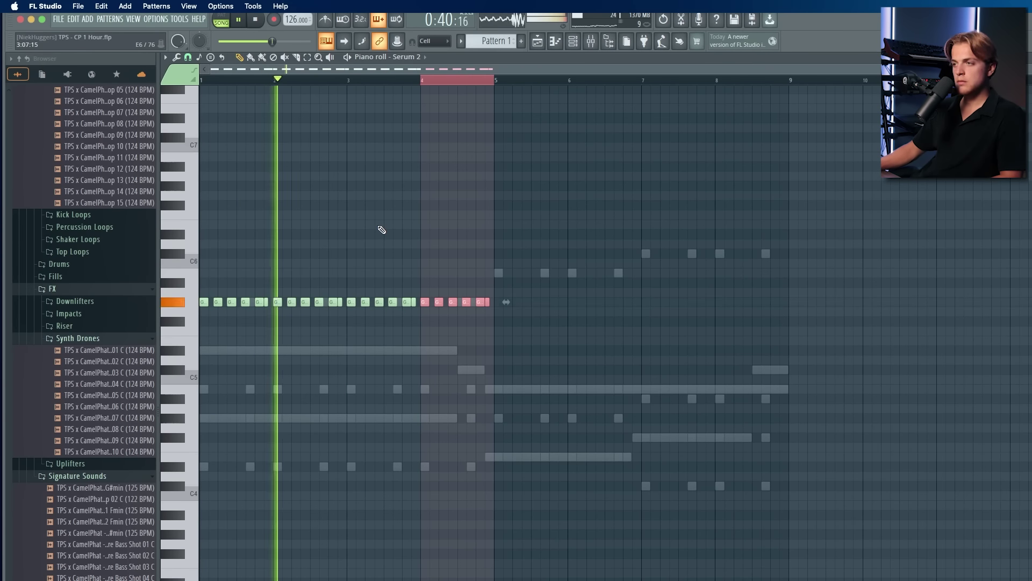
key("ctrl+a")
scroll(393, 236, "up", 2)
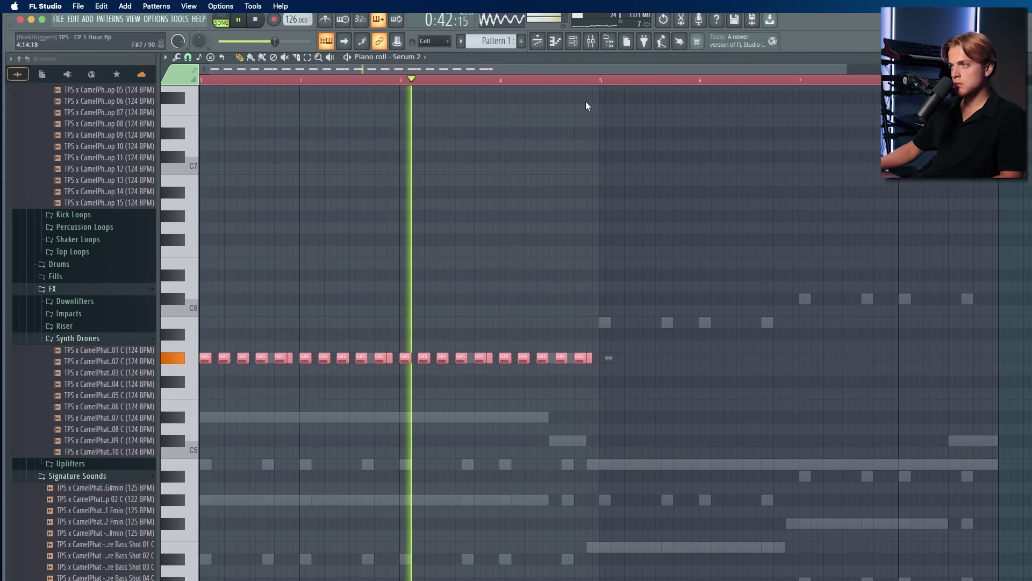
key("ctrl+b")
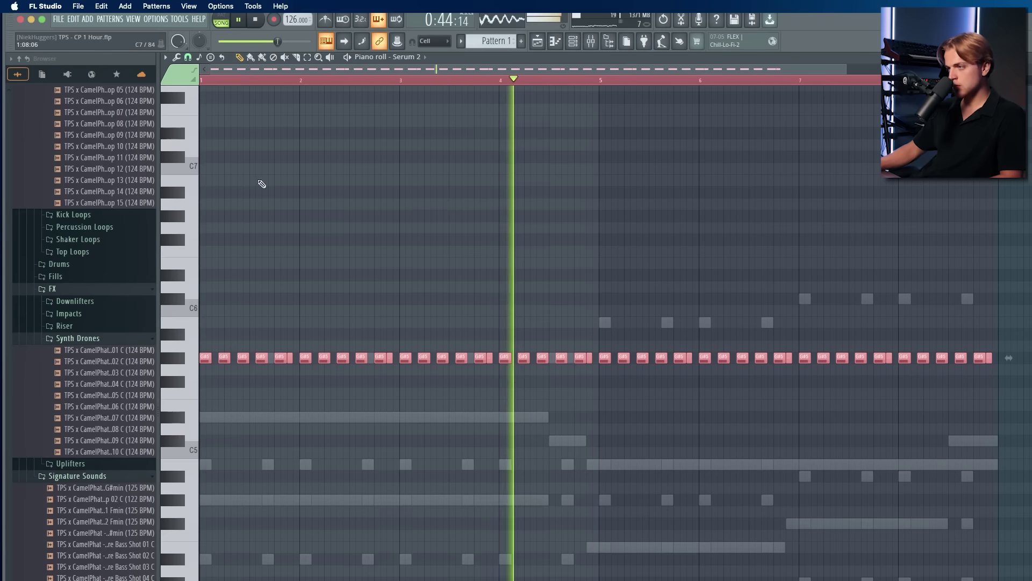
key("ctrl+d")
scroll(662, 317, "down", 2)
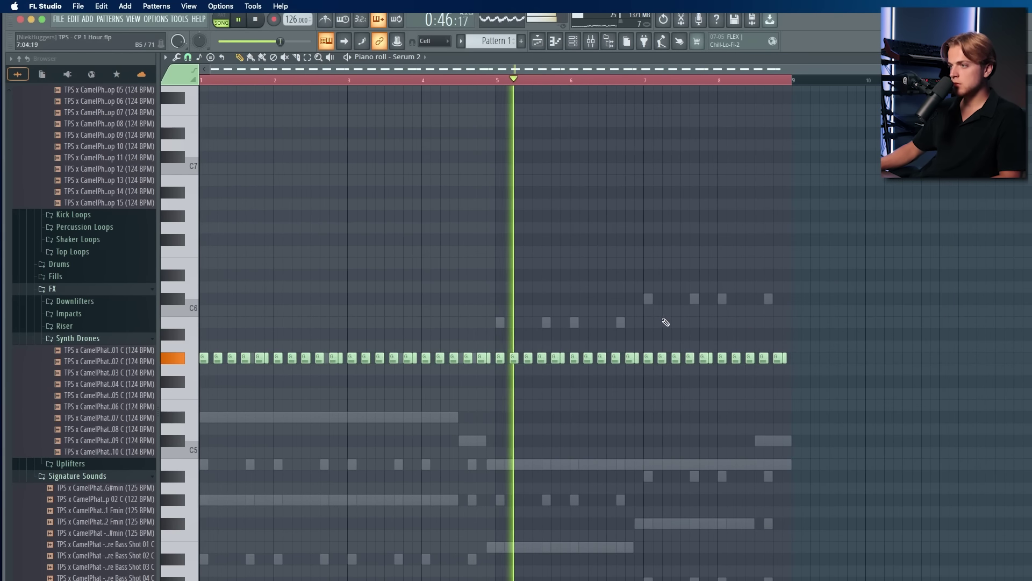
Step: Replace the existing notes in Diva #2's piano roll with a sustained G#5 running from bar 1 to about the middle of bar 4
key("F6")
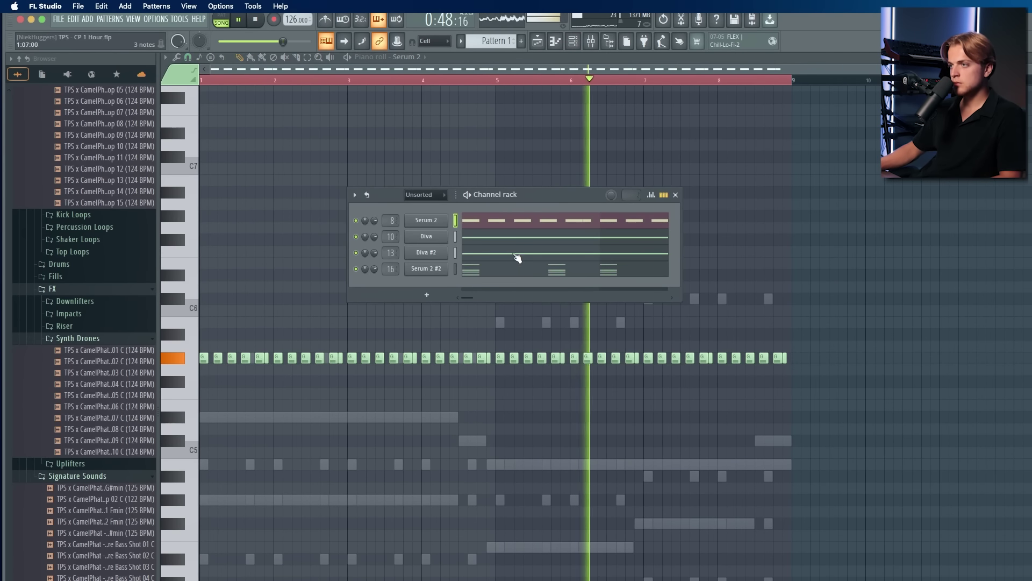
left_click(491, 256)
right_click(539, 465)
right_click(472, 358)
right_click(424, 417)
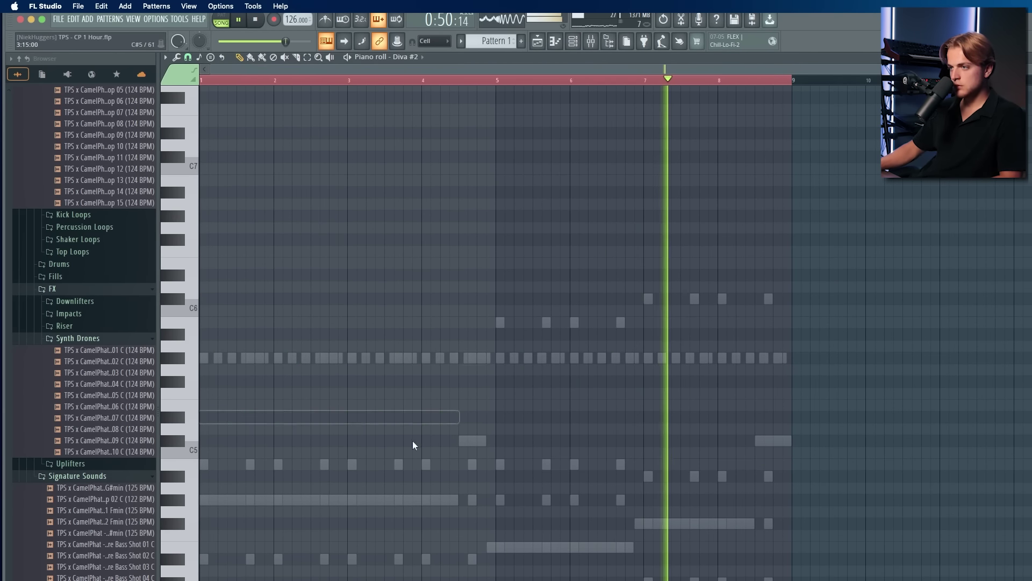
mouse_move(203, 358)
left_mouse_down()
mouse_move(414, 390)
mouse_move(633, 385)
mouse_move(790, 408)
mouse_move(783, 356)
mouse_move(460, 358)
mouse_move(472, 359)
left_mouse_up()
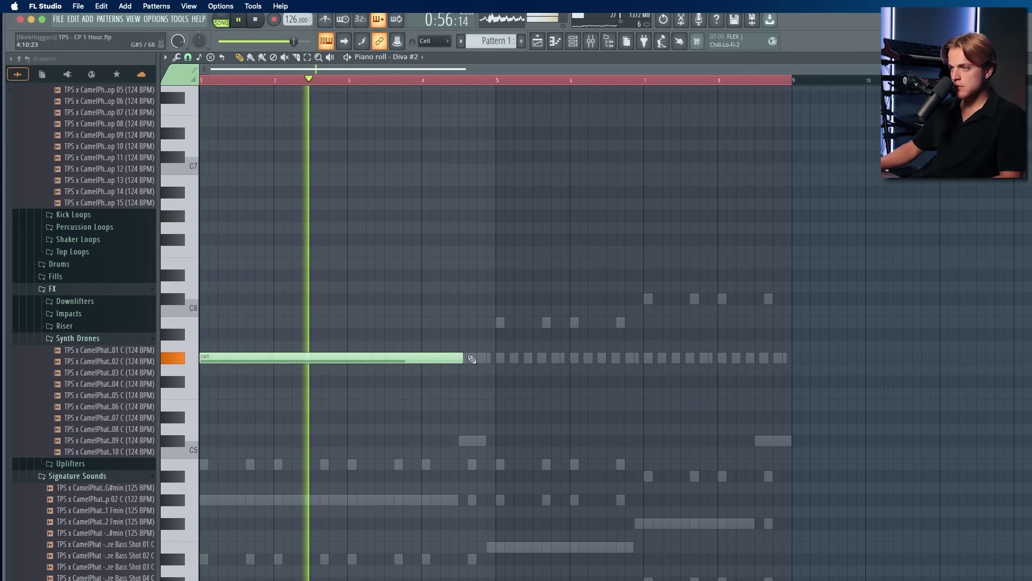
Step: Trim Diva #2's G#5 note to the chord change in bar 4 and place a long note after it, raised to G#6
scroll(472, 359, "up", 10)
left_click(567, 359)
key("super+z")
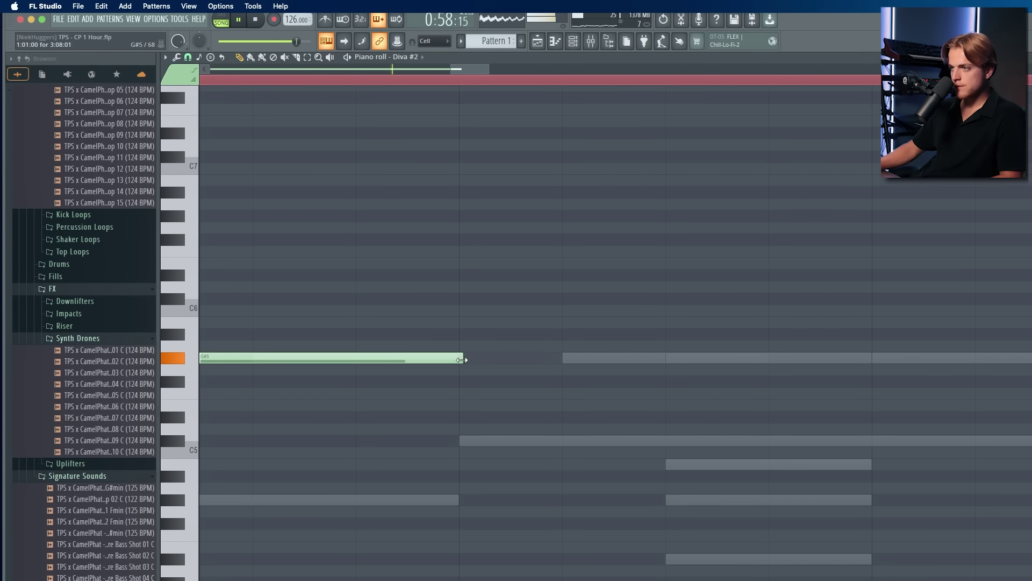
scroll(456, 361, "down", 10)
left_click(454, 358)
left_click_drag(457, 329, 467, 450)
key("super+Up")
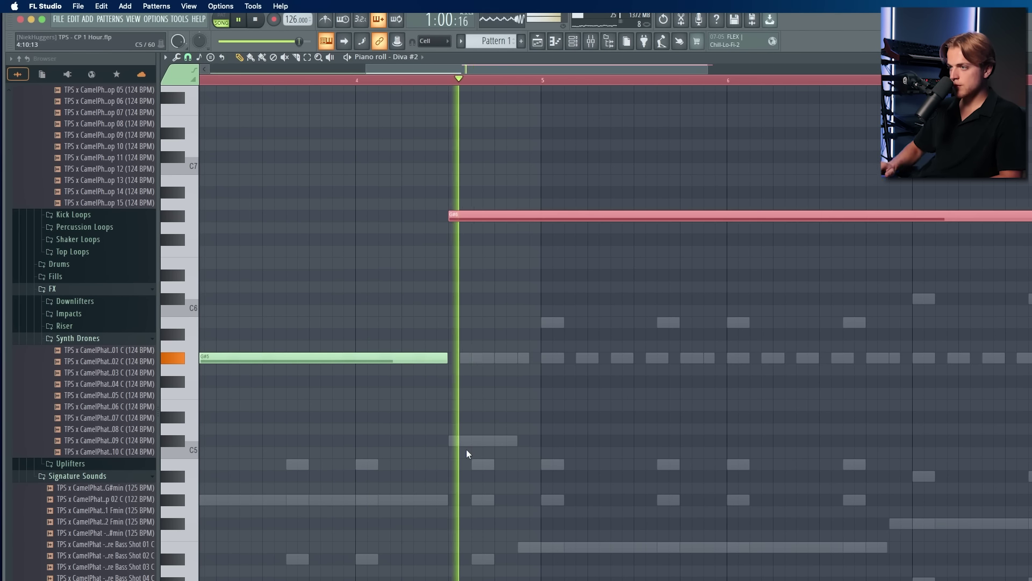
Step: Shorten the G#6 note to end at bar 5, and duplicate the whole Diva #2 phrase across bars 5 to 8
left_click(206, 9)
left_click(215, 9)
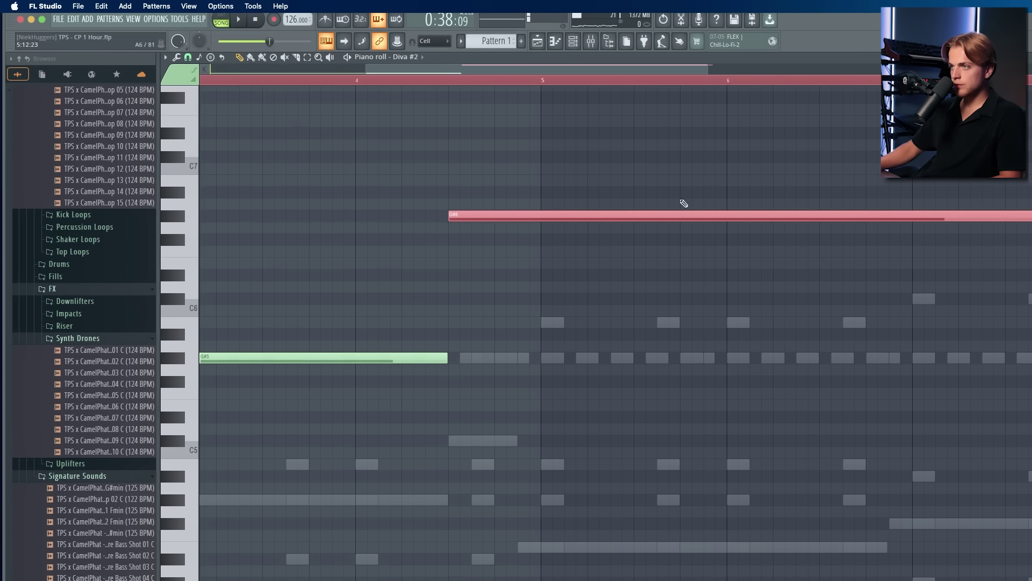
scroll(604, 181, "down", 5)
key("space")
left_click_drag(713, 218, 492, 218)
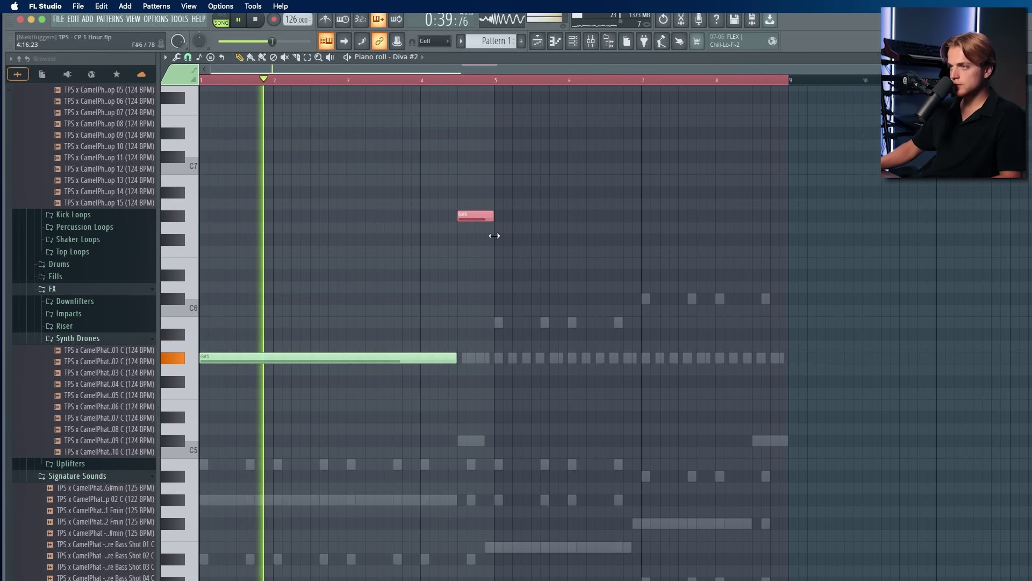
key("ctrl+a")
key("ctrl+b")
Step: Load Decapitator on the Diva #3 mixer track and set its drive to about 4.5 during playback
left_click(537, 42)
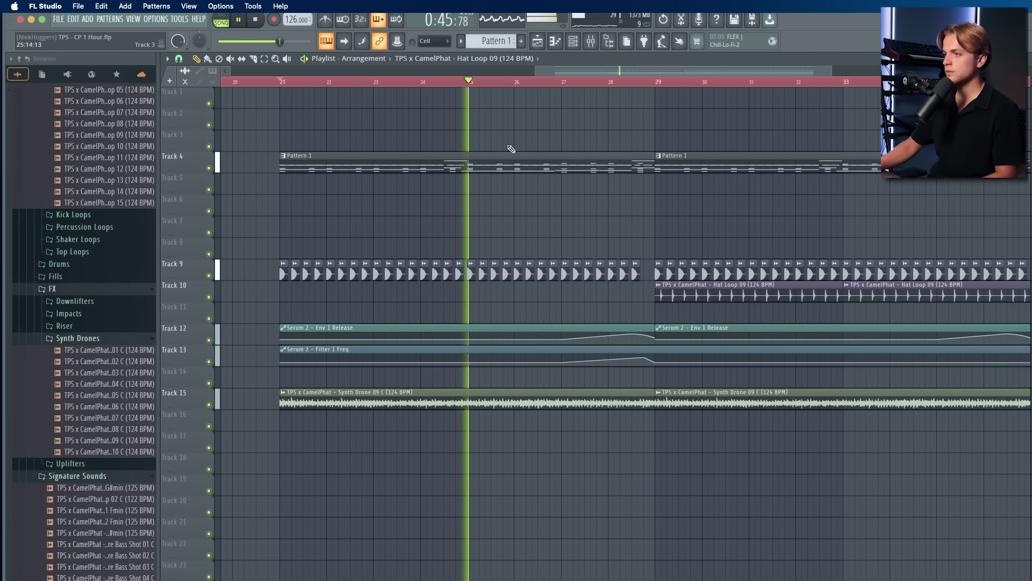
left_click(593, 44)
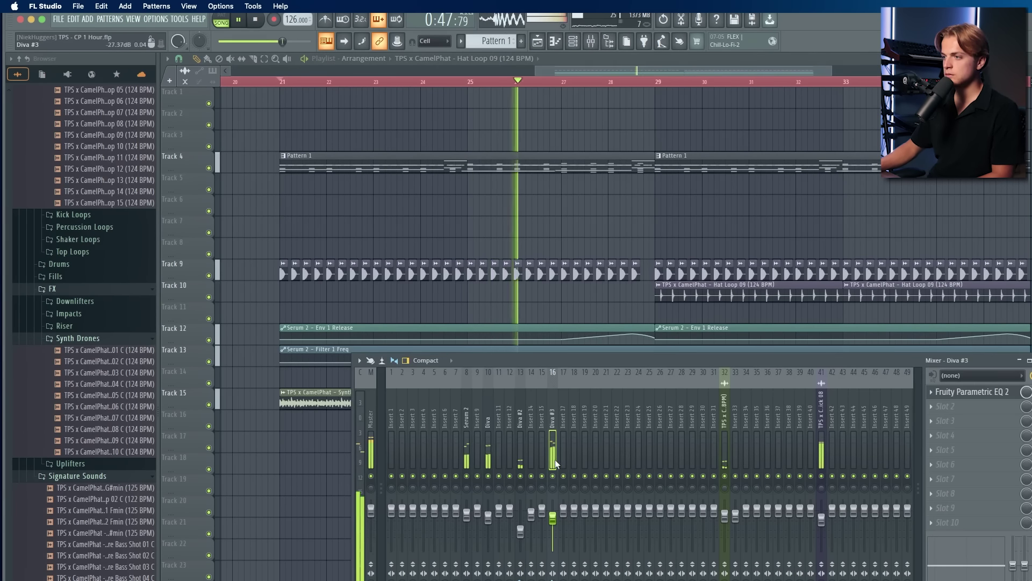
key("space")
right_click(934, 460)
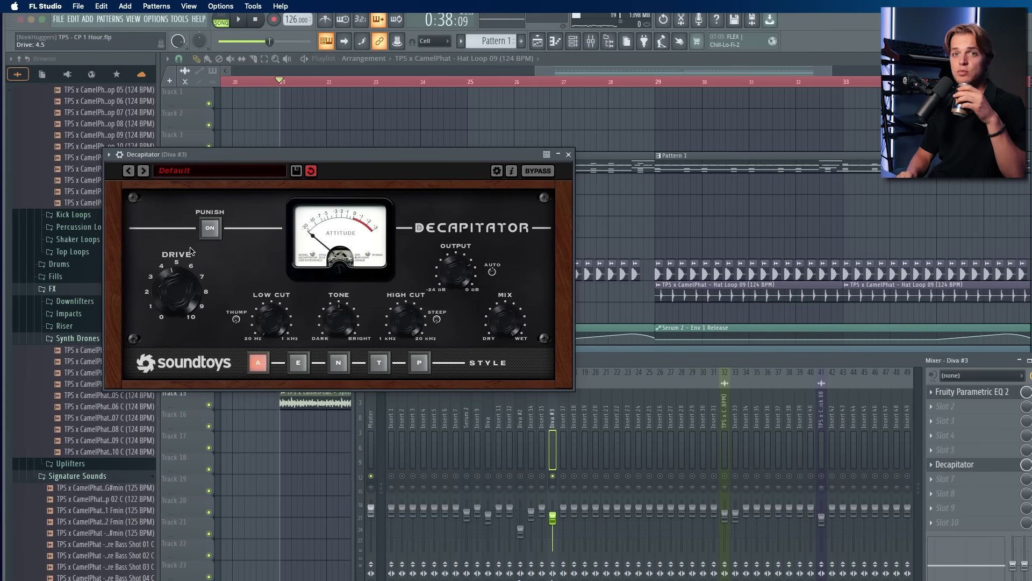
key("space")
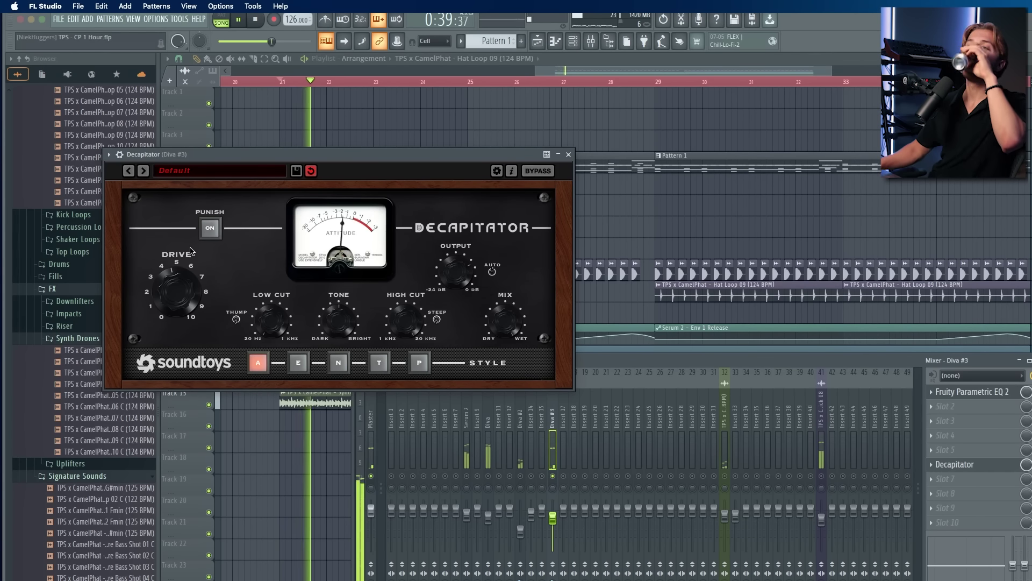
left_click_drag(179, 274, 195, 290)
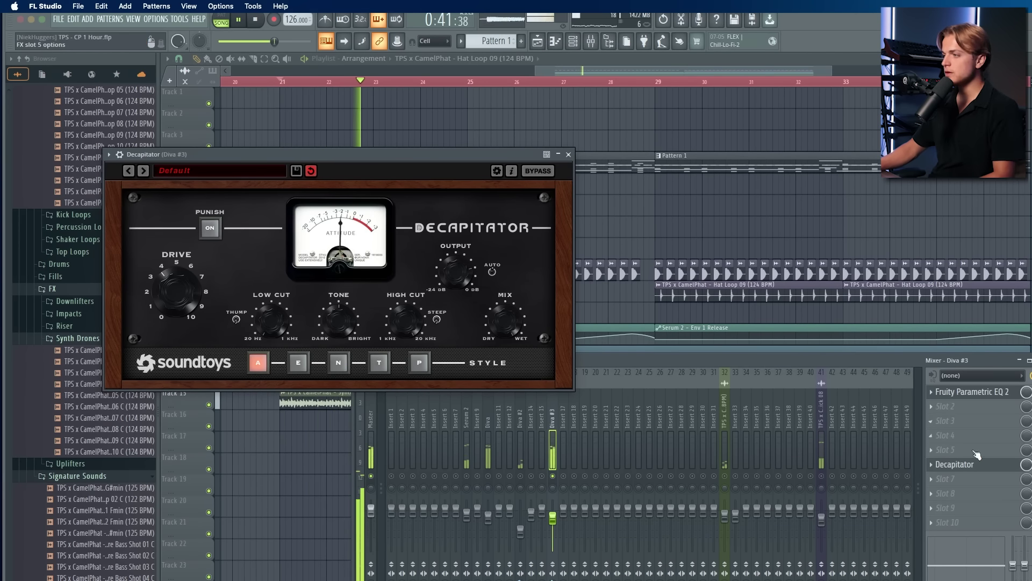
Step: Move Decapitator to slot 5 and load Kickstart 2 in slot 9 of Diva #3 with its mix at 47%
left_click(975, 511)
left_click(971, 507)
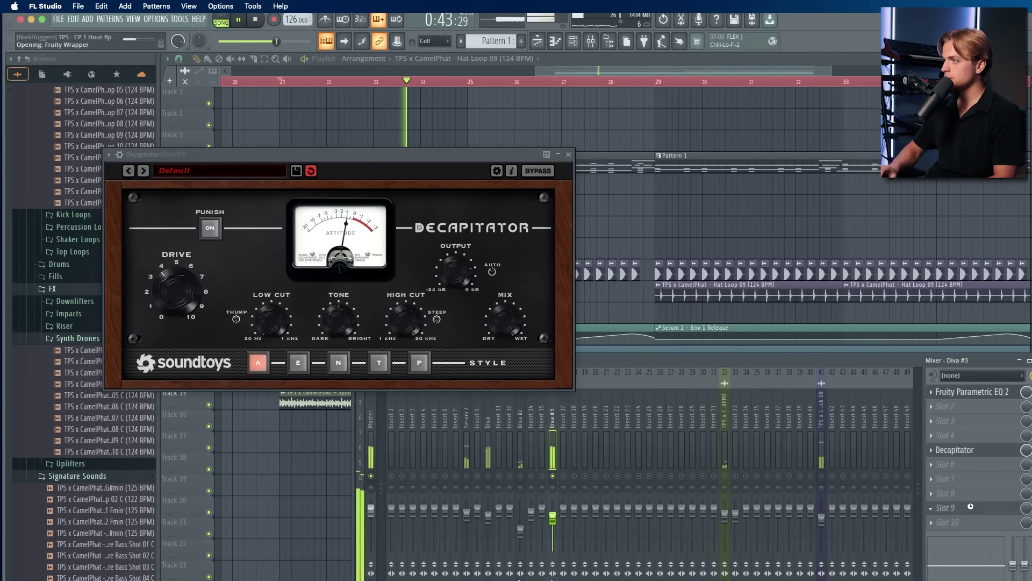
mouse_move(95, 173)
left_mouse_down()
mouse_move(96, 184)
mouse_move(95, 168)
left_mouse_up()
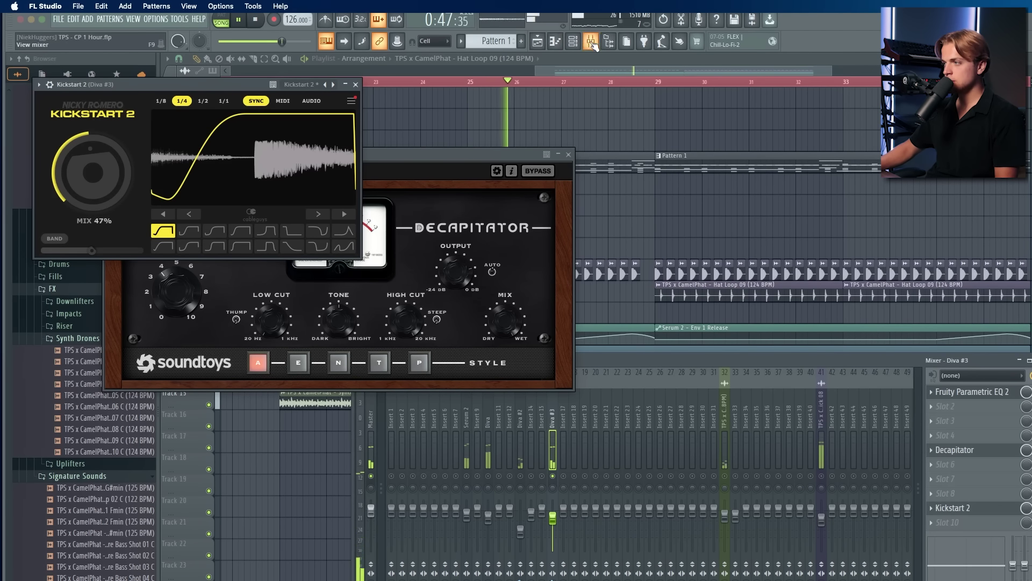
Step: Examine the built-in effects chain of Serum 2 #2 while listening to the track
left_click(574, 42)
left_click(568, 155)
left_click(416, 271)
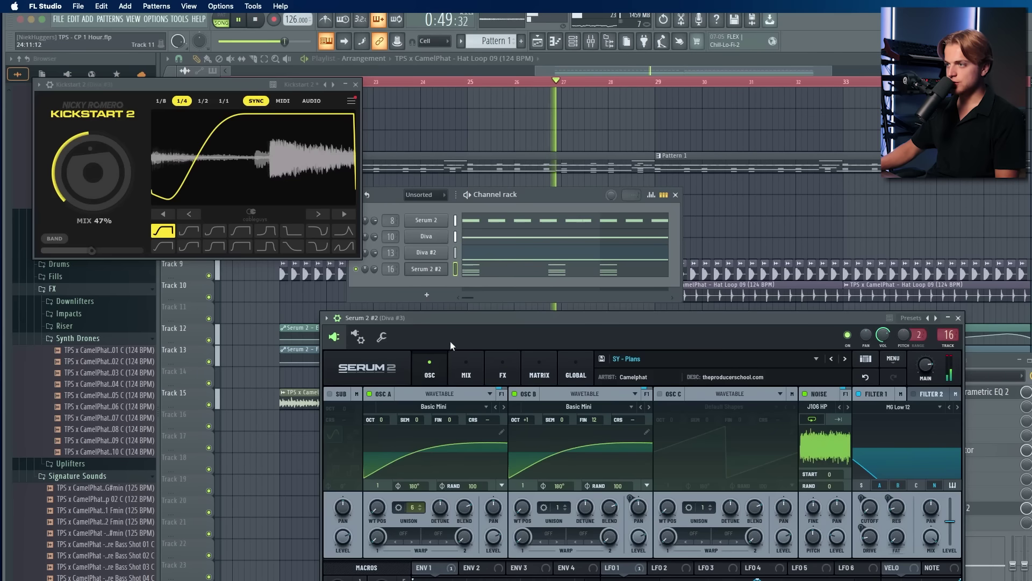
left_click(466, 370)
left_click(501, 372)
key("space")
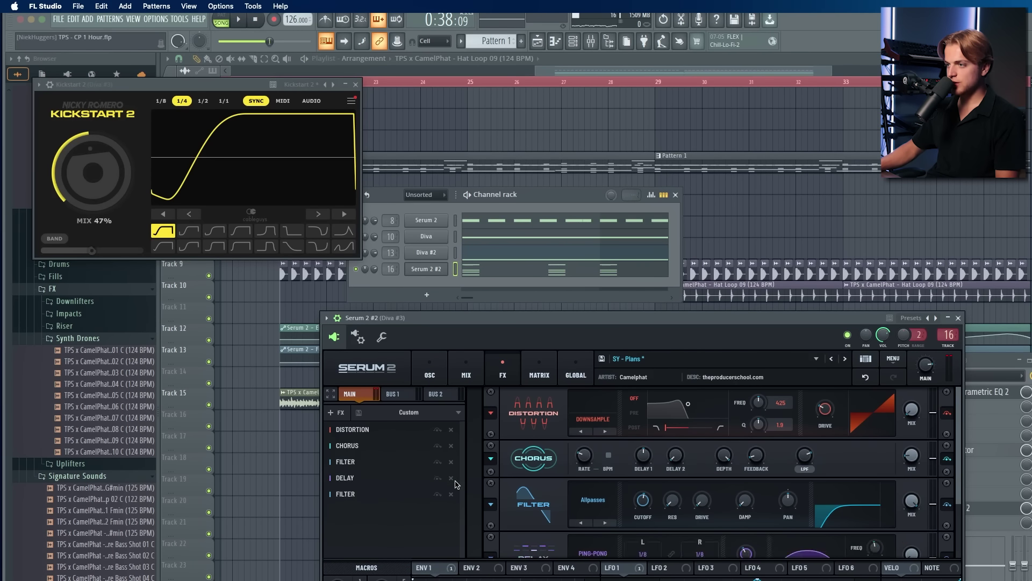
key("space")
left_click(958, 318)
Step: Try EchoBoy in slot 3 of Diva #3 with different echo times, ending on a dotted 1/4 note
left_click(959, 422)
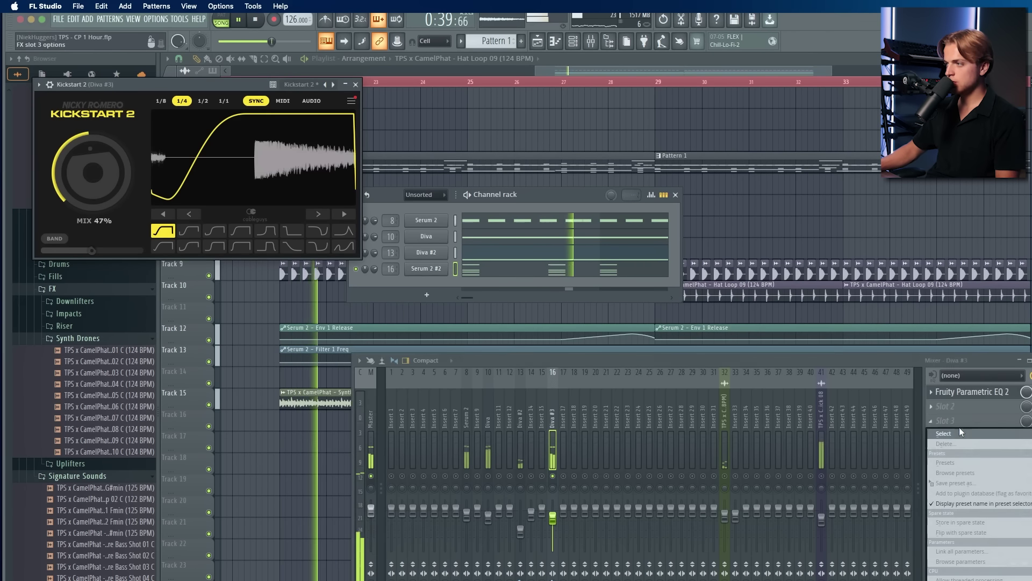
left_click(959, 429)
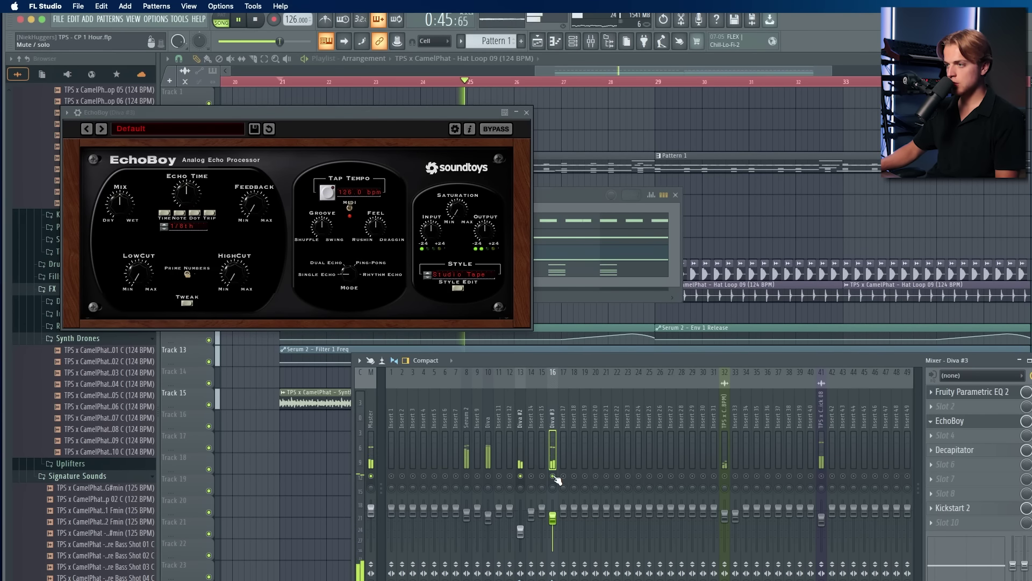
key("space")
left_click_drag(189, 199, 190, 186)
key("space")
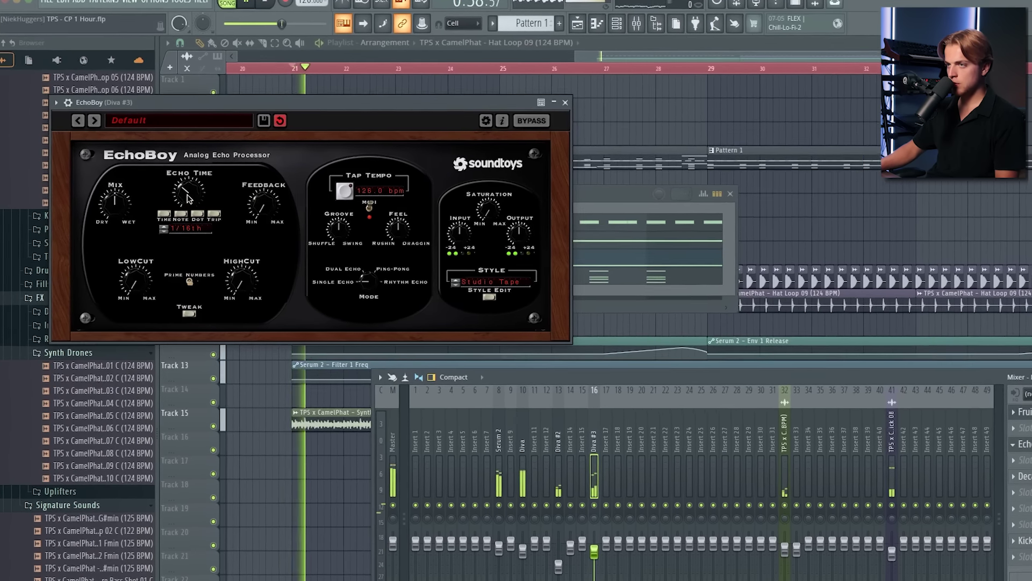
key("space")
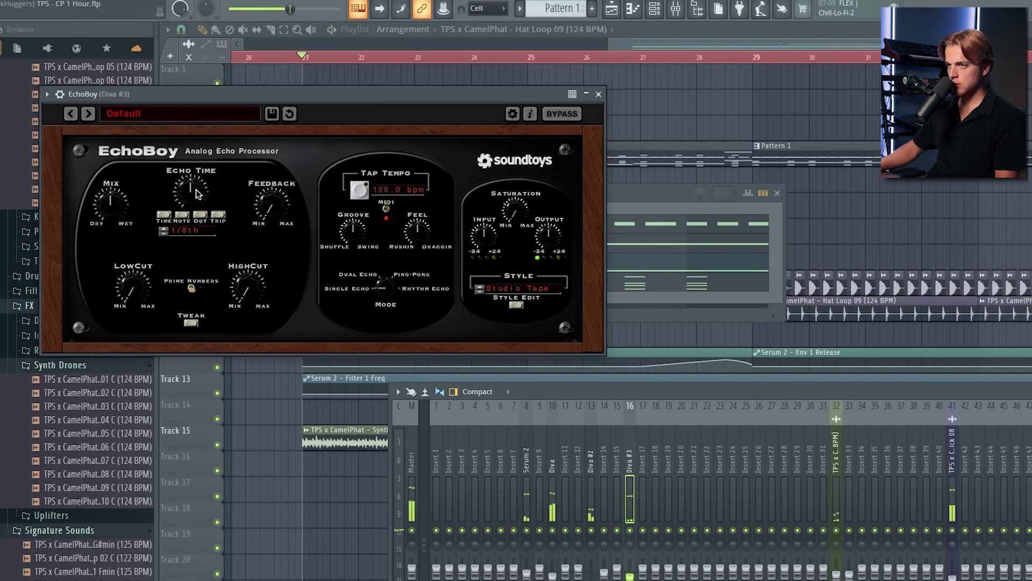
left_click(200, 214)
key("space")
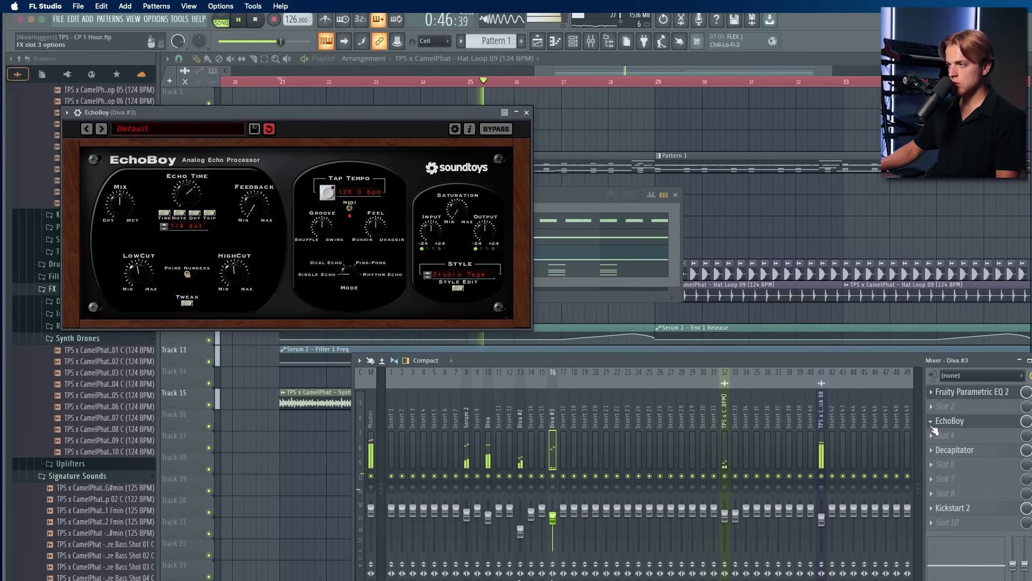
Step: Delete EchoBoy from slot 3 of the Diva #3 mixer track
left_click(932, 423)
left_click(947, 444)
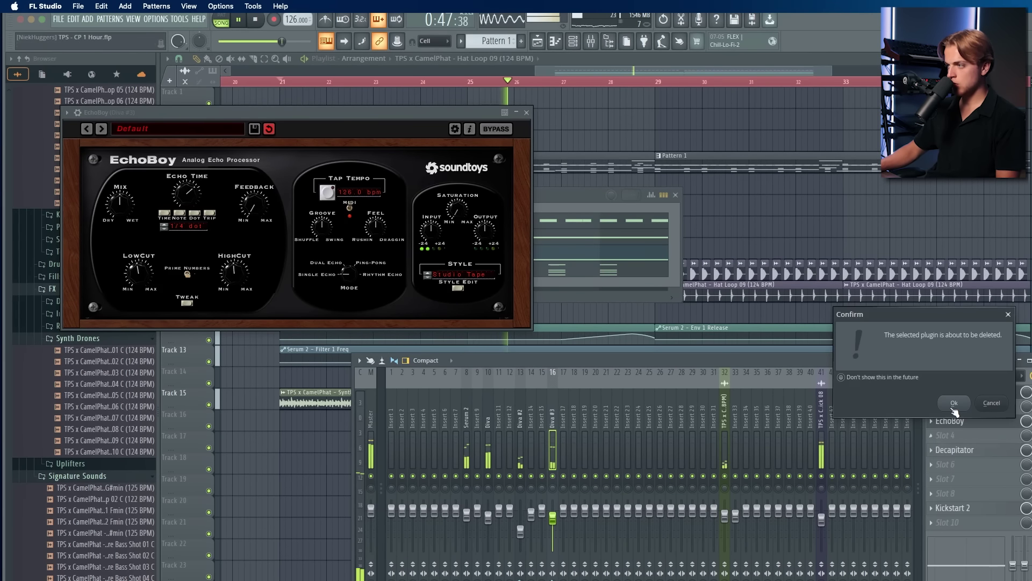
left_click(954, 407)
Step: Load Fruity Delay 3 in slot 4 of Diva #3 with time 3:0, the Ping pong model and a reduced wet level
left_click(955, 431)
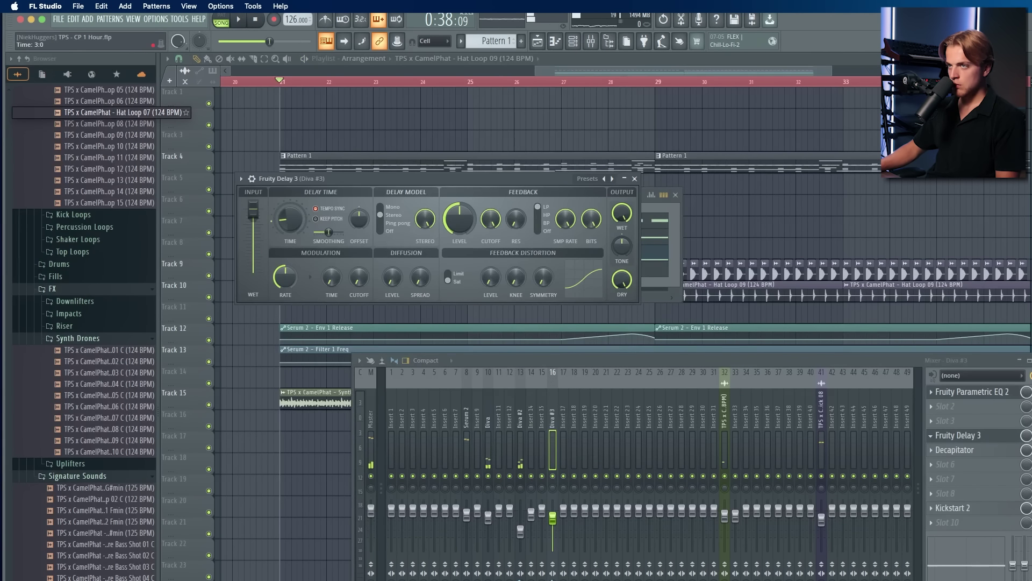
key("space")
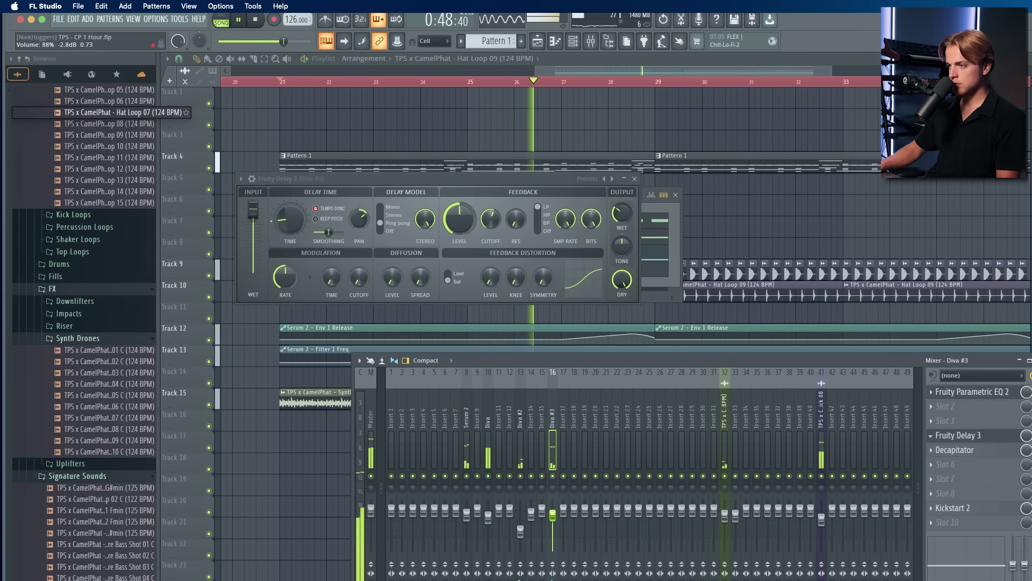
Step: Load ValhallaVintageVerb in slot 7 of Diva #3 with high cut at 9800 Hz and low cut at 620 Hz
left_click(969, 490)
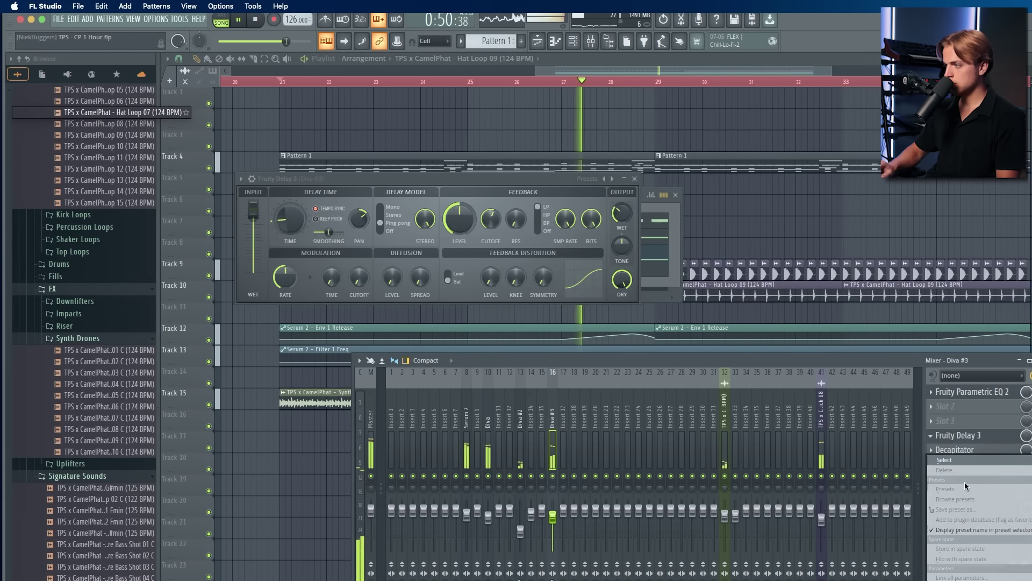
left_click(965, 485)
left_click_drag(42, 144, 47, 236)
left_click_drag(472, 206, 472, 153)
left_click_drag(472, 153, 472, 141)
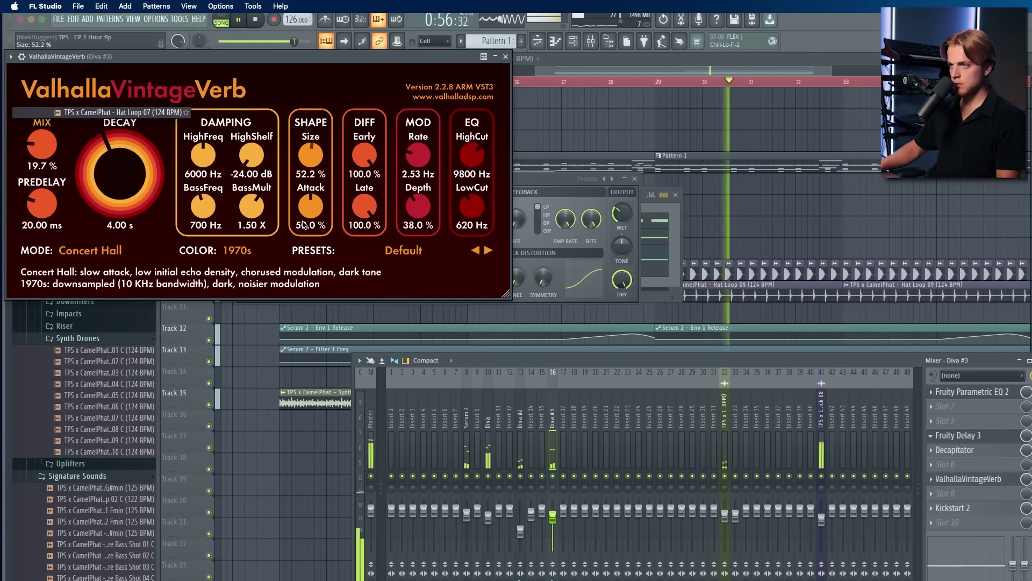
Step: Set the Diva #3 reverb's mix to 9.3% and decay to 3.47 s, checking the track in solo
left_click_drag(119, 173, 113, 199)
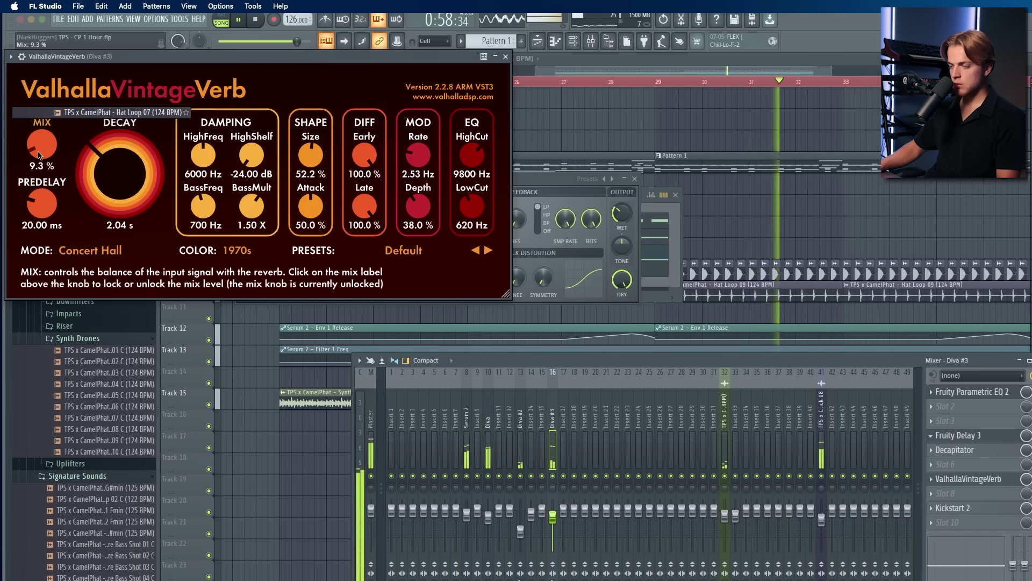
right_click(552, 476)
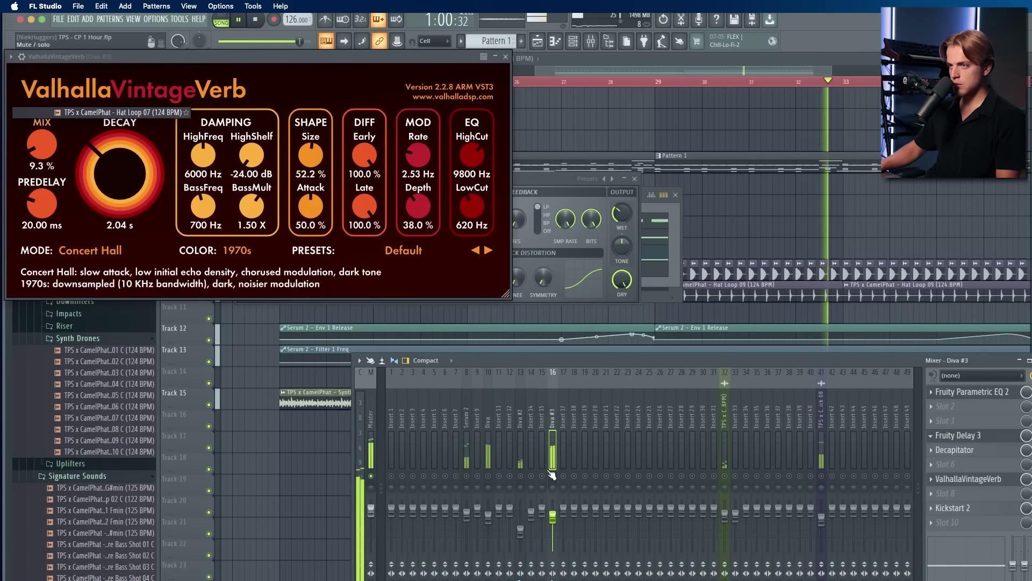
scroll(98, 174, "up", 2)
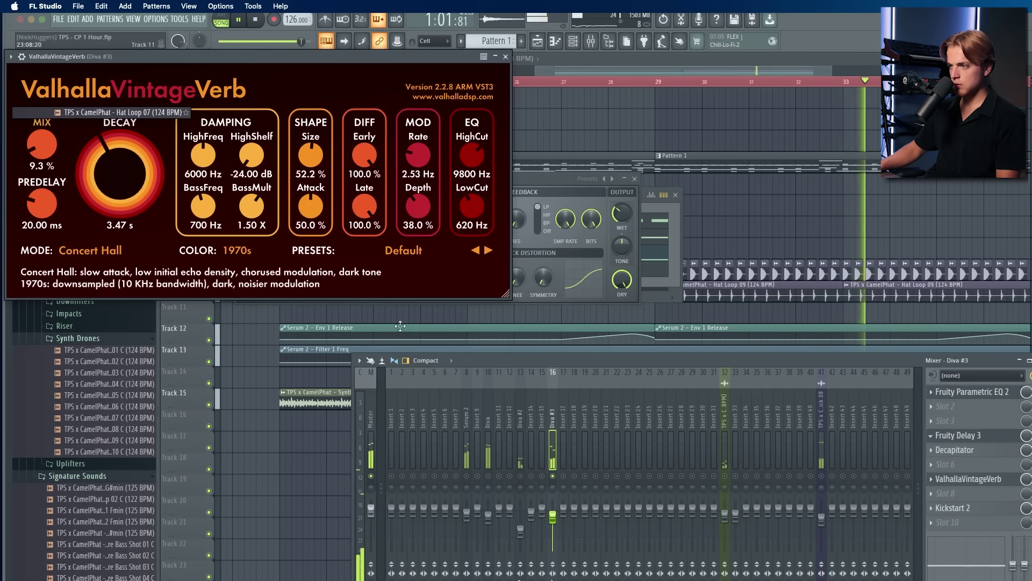
right_click(553, 477)
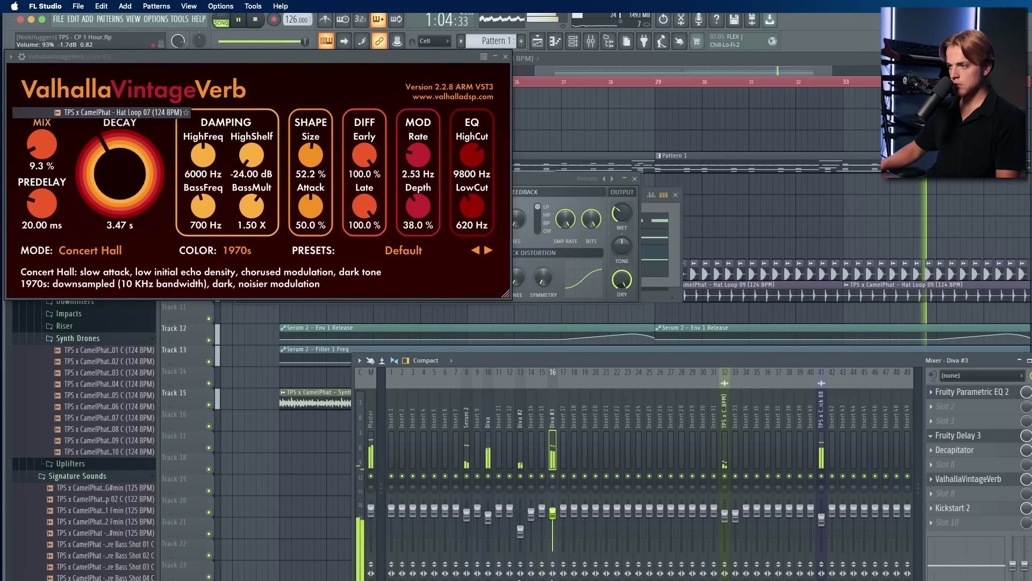
right_click(740, 199)
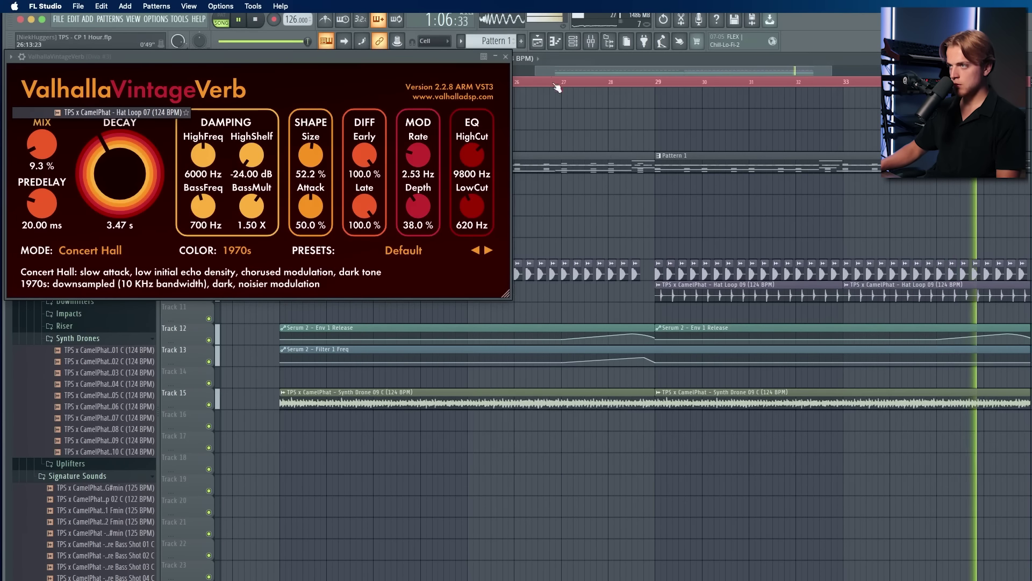
left_click(506, 56)
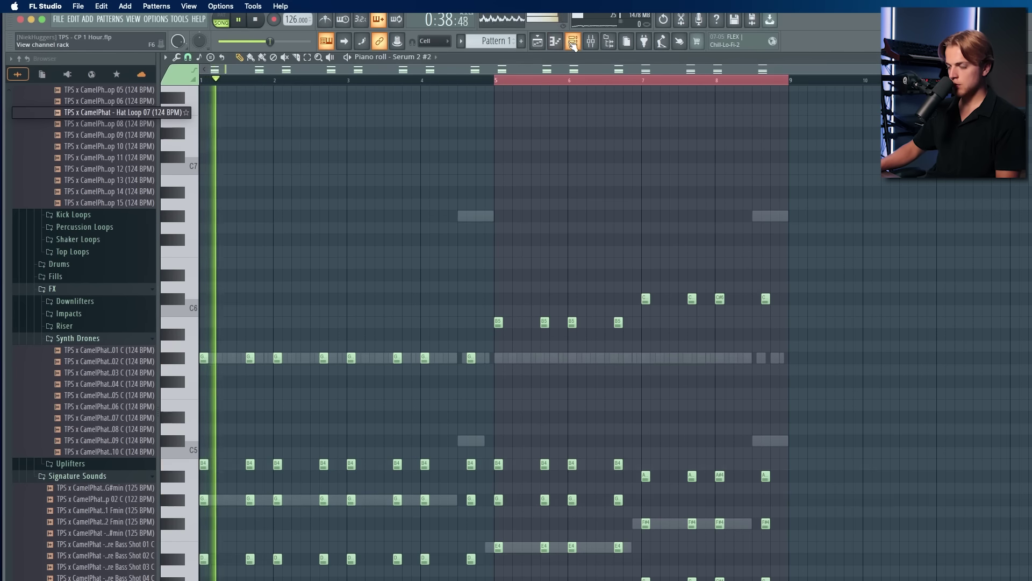
Step: Try transposing all Serum 2 notes up to D#6 and down an octave to D#5 during playback
key("F6")
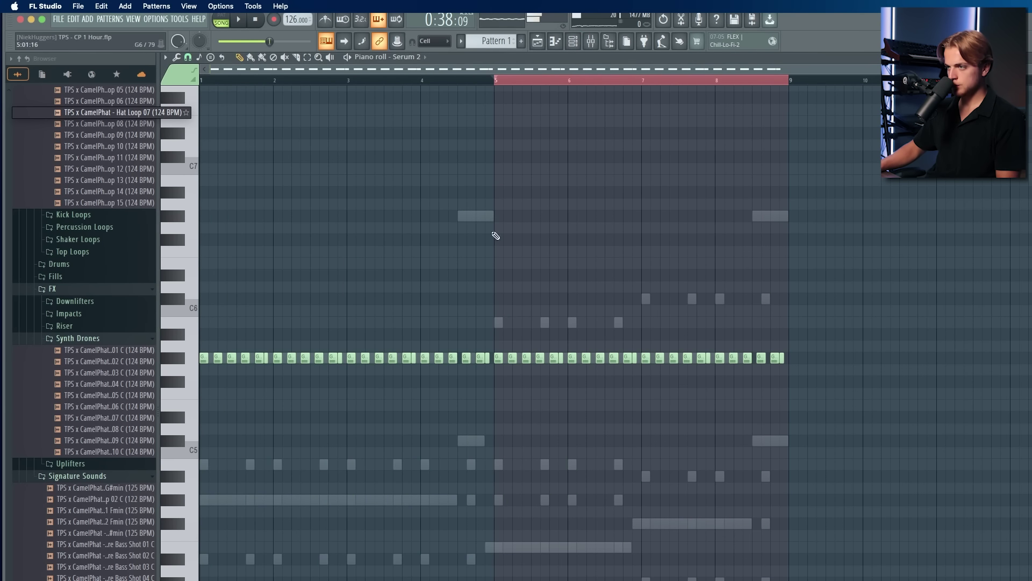
key("ctrl+a")
key("space")
left_click_drag(391, 355, 372, 269)
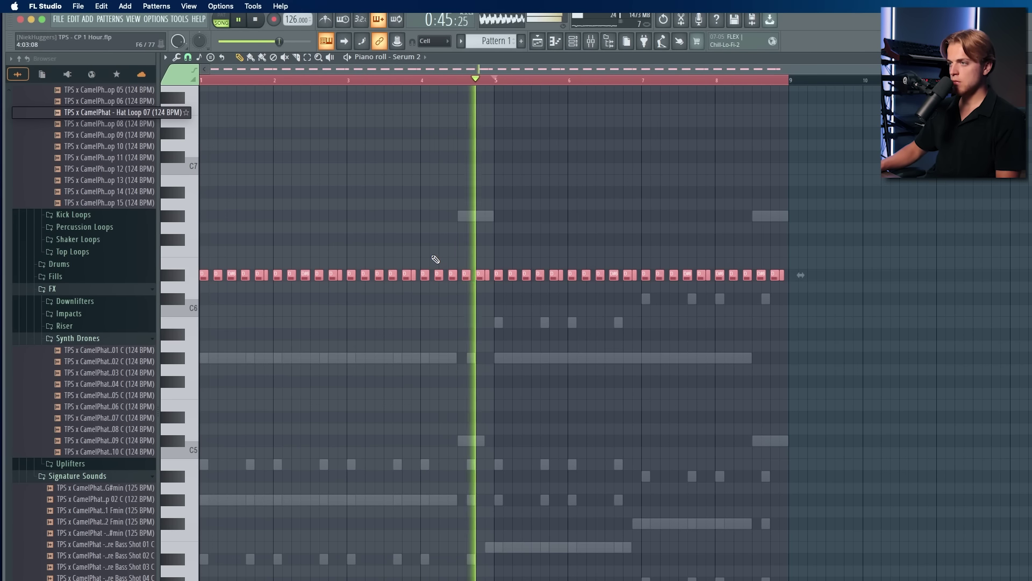
key("ctrl+Down")
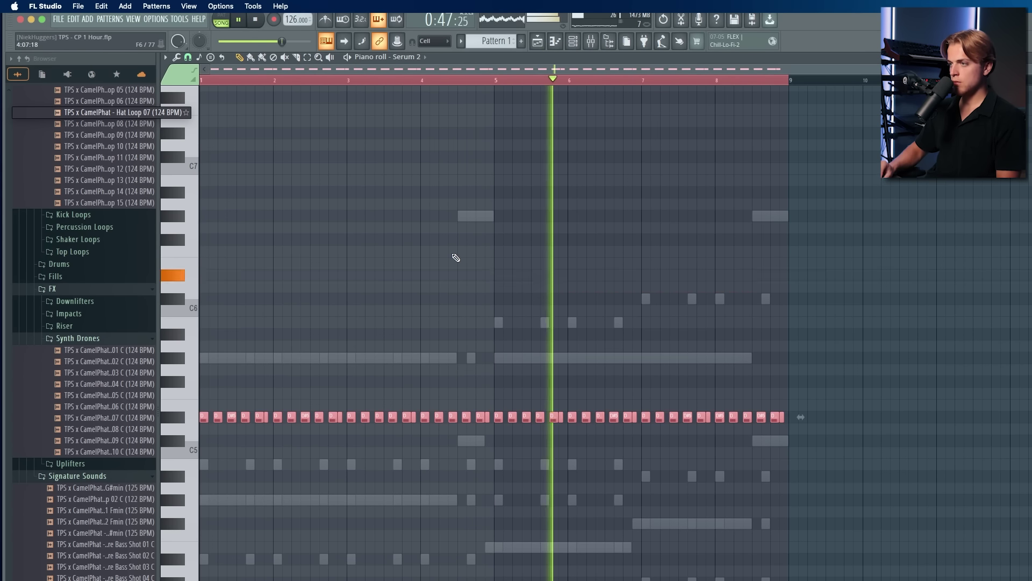
Step: Raise all Serum 2 notes five semitones to G#5
key("Up")
key("Up")
key("Up")
key("Up")
key("Up")
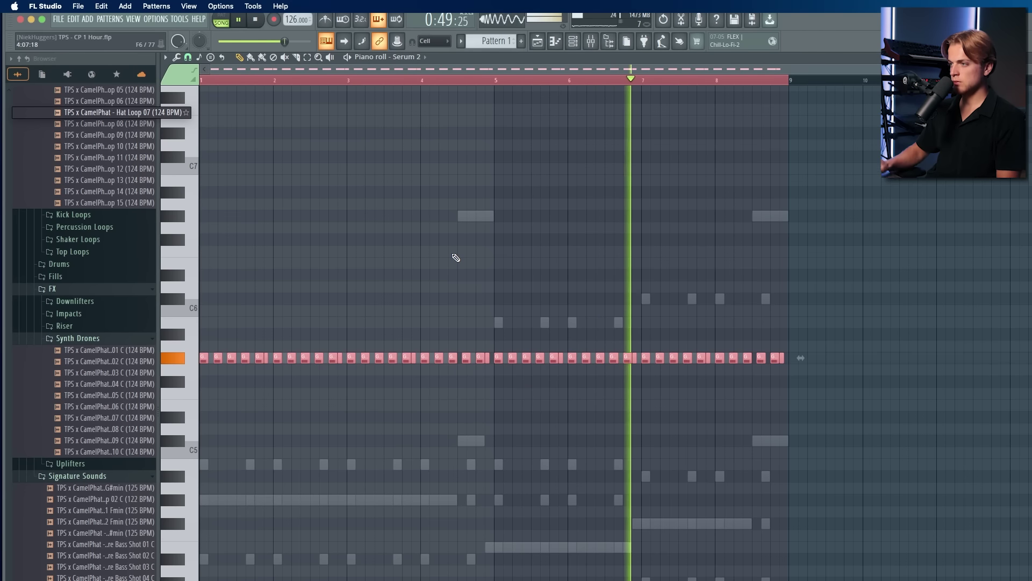
Step: Adjust the VCF cutoff frequency in Diva #2 and put the synth window away
key("F6")
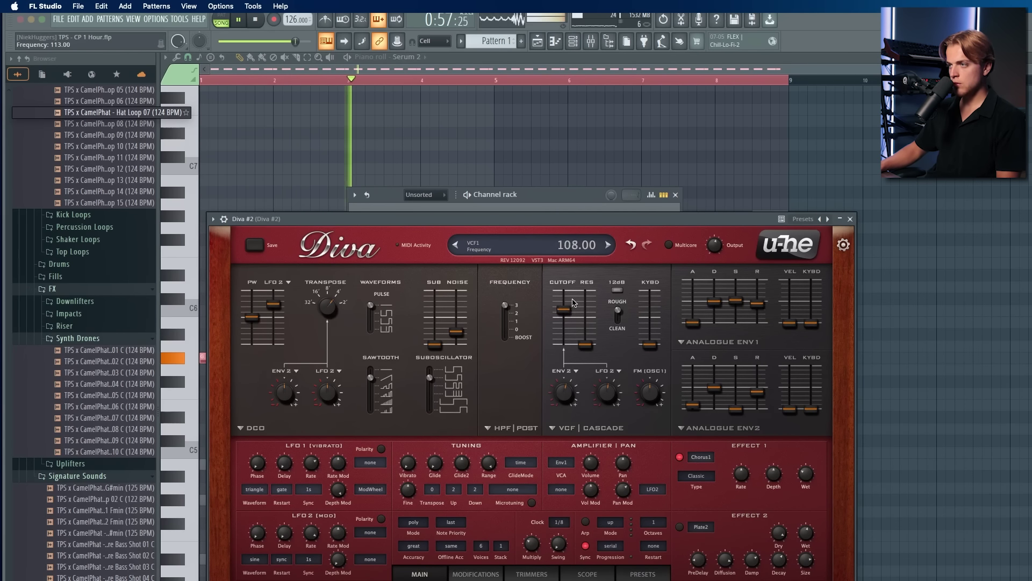
left_click(840, 219)
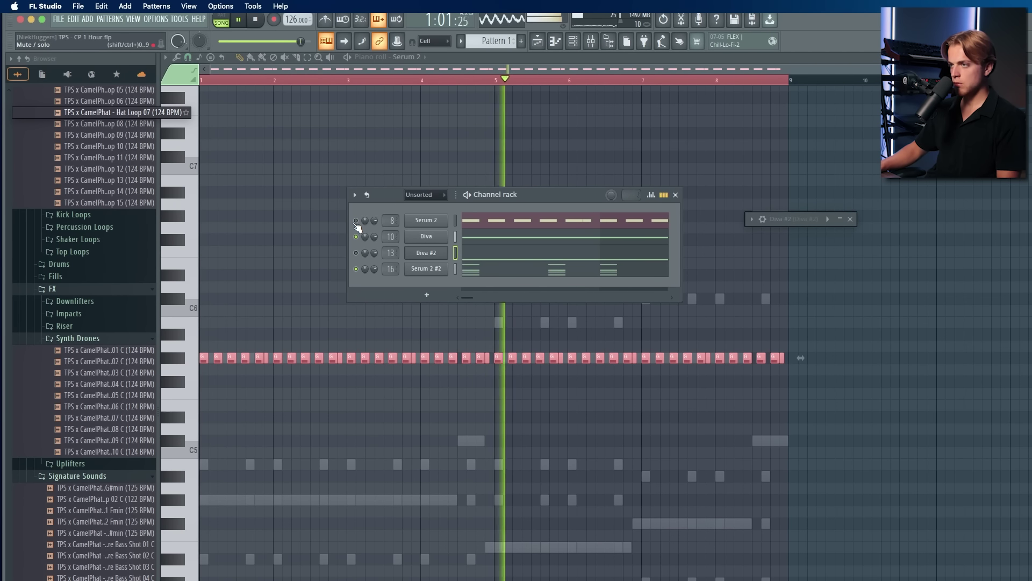
Step: Unmute the Serum 2 and Diva #2 channels and open the Serum 2 #2 notes in the piano roll
left_click(355, 220)
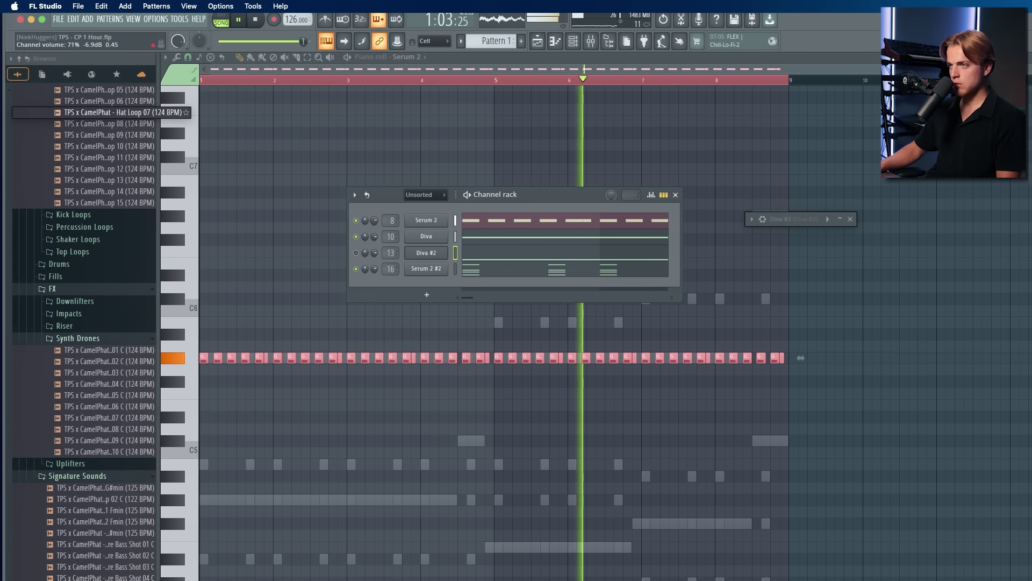
left_click(355, 253)
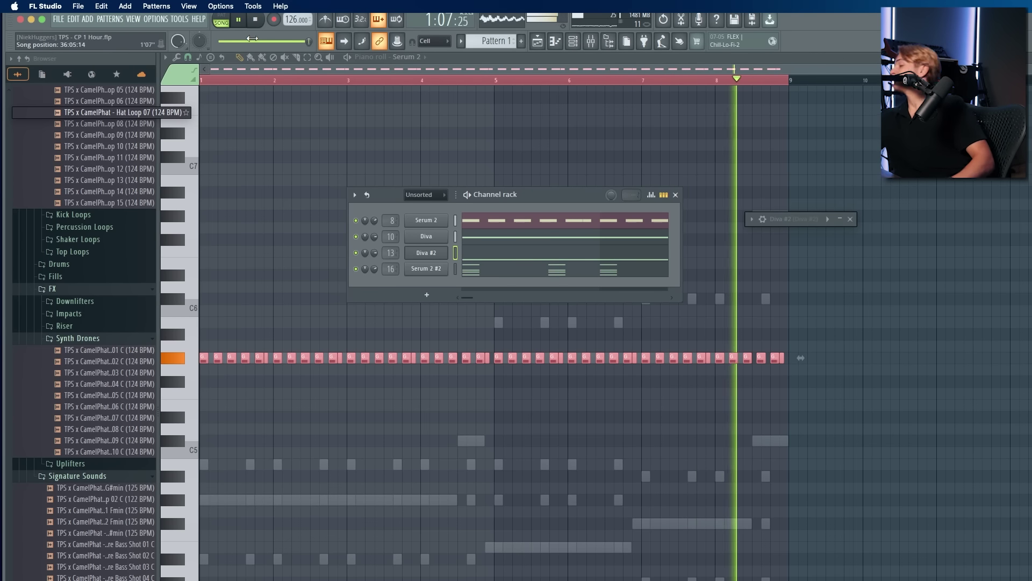
left_click(499, 273)
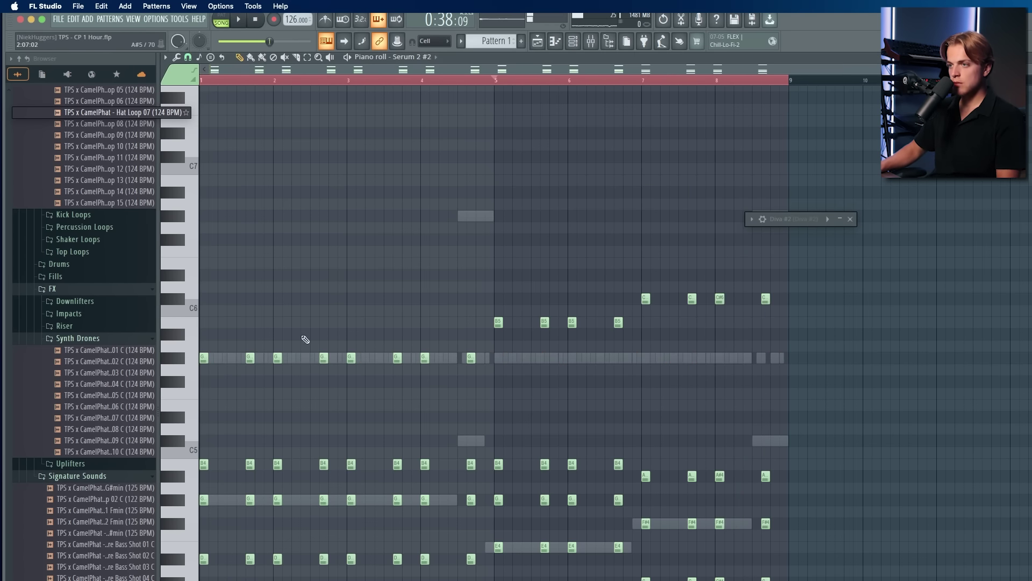
Step: In bar 1, copy the third short Serum 2 #2 stab further along, and move the following chord earlier and shorten it
scroll(302, 339, "up", 5)
scroll(244, 555, "up", 2)
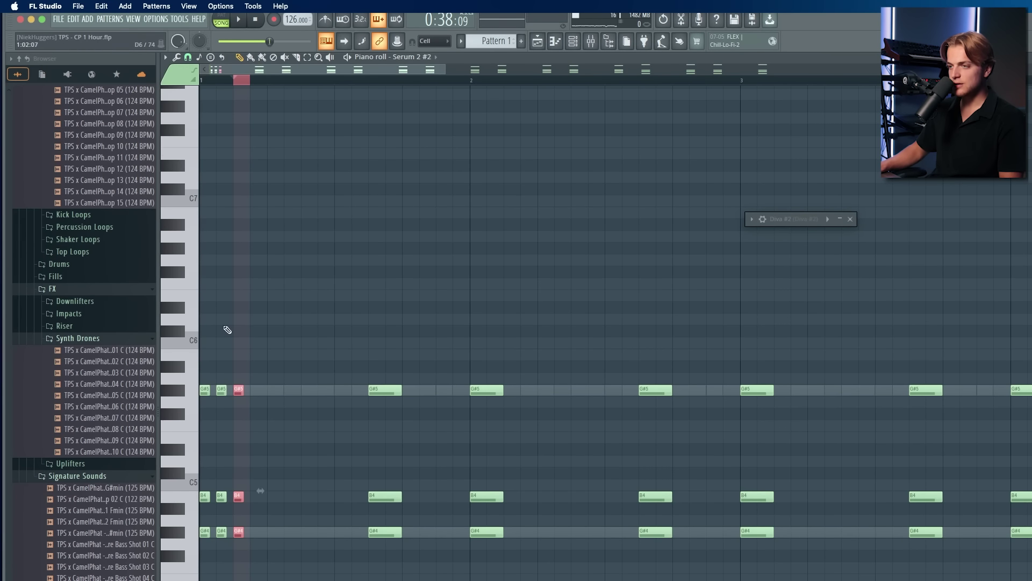
left_click_drag(251, 392, 279, 394)
key("space")
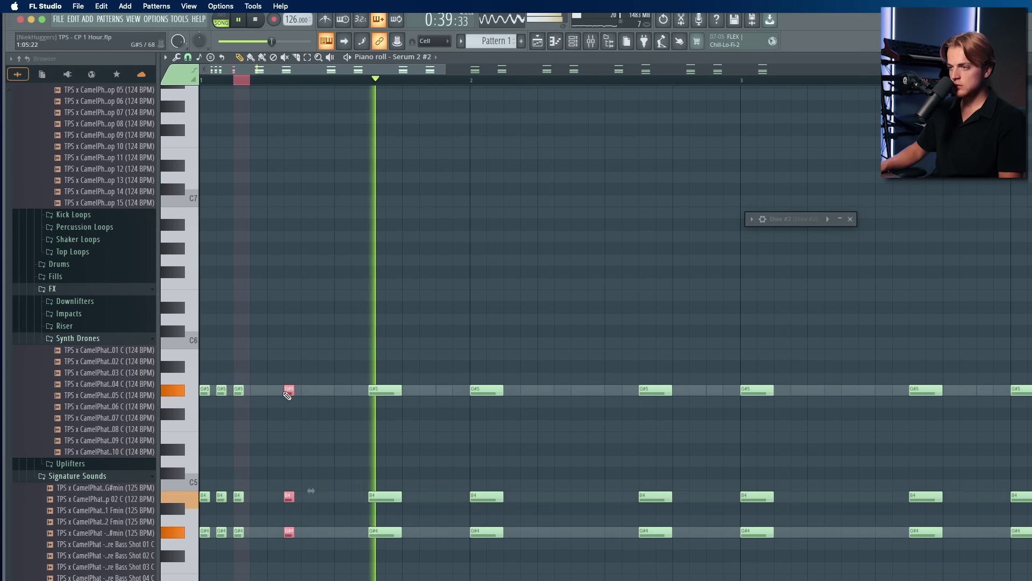
left_click_drag(315, 350, 403, 580)
left_click_drag(395, 532, 350, 532)
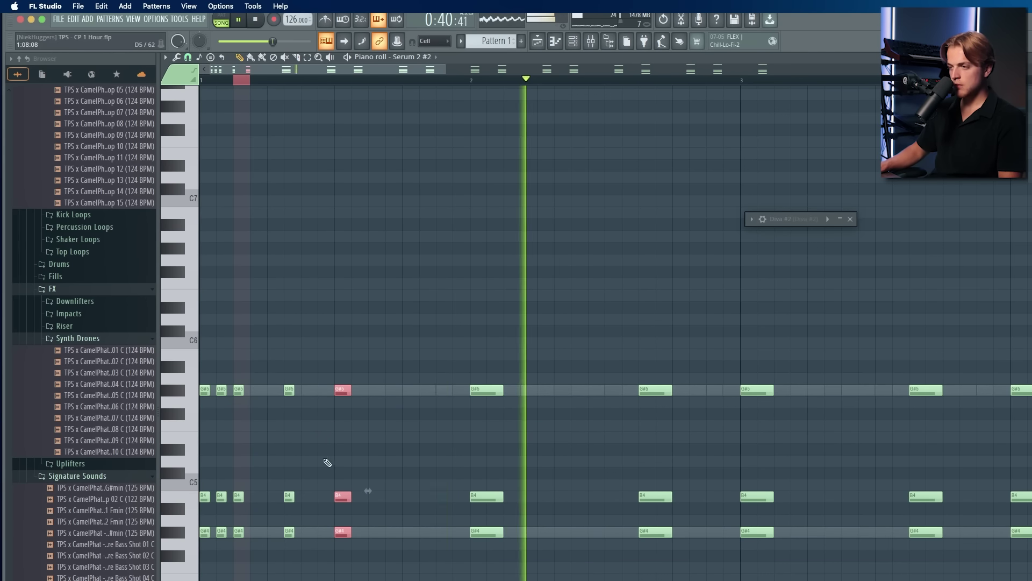
Step: Clear the old chords from bar 2 to the start of bar 3 and duplicate the bar 1 stab rhythm into bars 2 and 3
scroll(317, 456, "down", 3)
left_click_drag(273, 253, 383, 580)
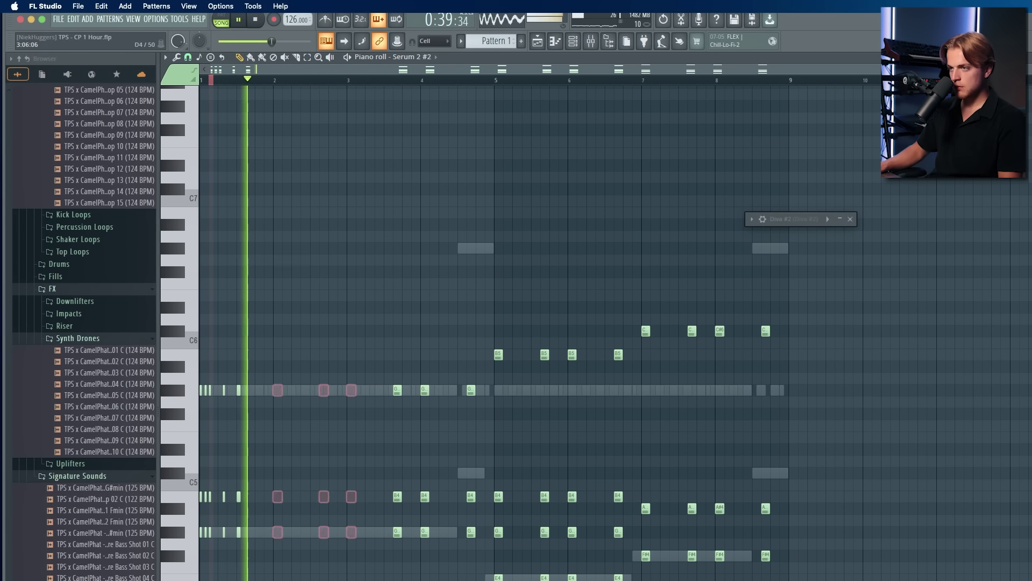
left_click_drag(276, 81, 26, 142)
key("super+b")
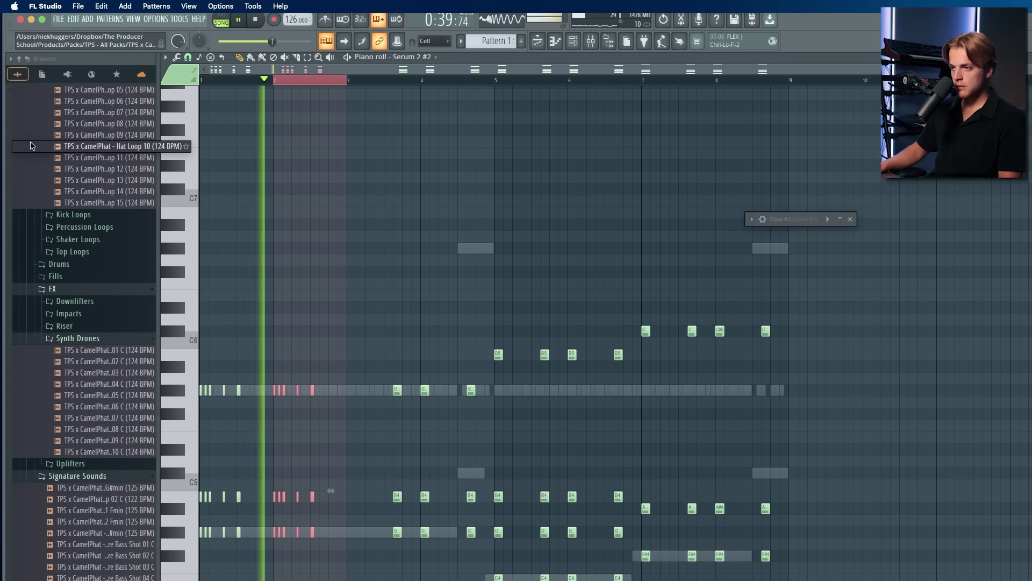
key("super+b")
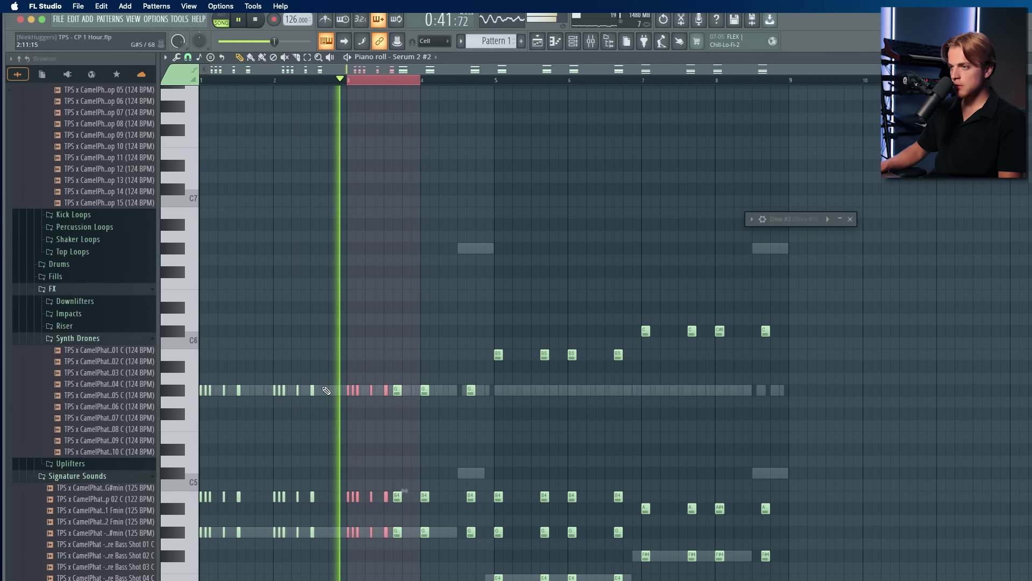
Step: Delete the three old chords remaining in late bar 3 and in bar 4
scroll(394, 396, "up", 1)
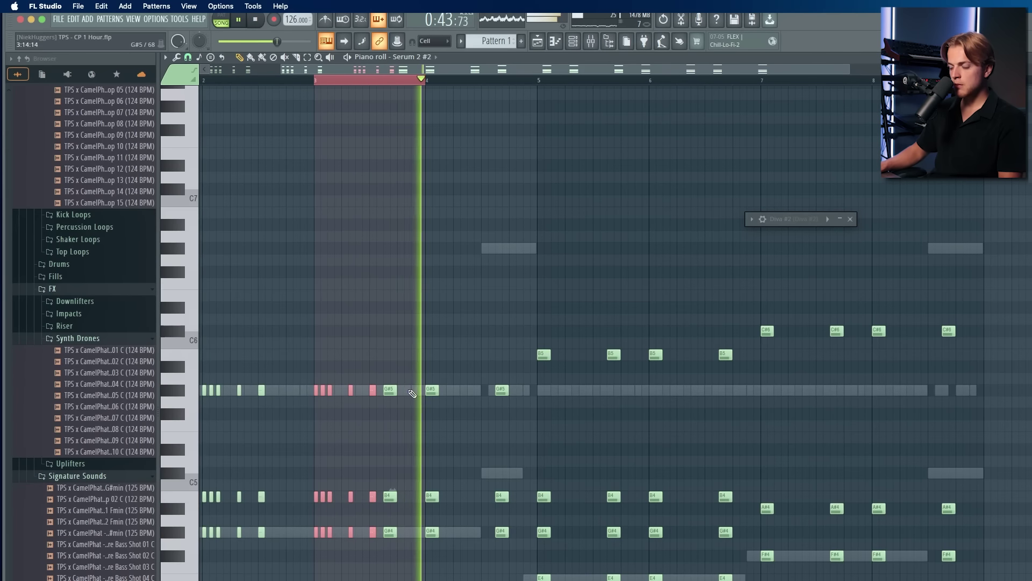
scroll(408, 390, "down", 1)
left_click_drag(387, 373, 479, 578)
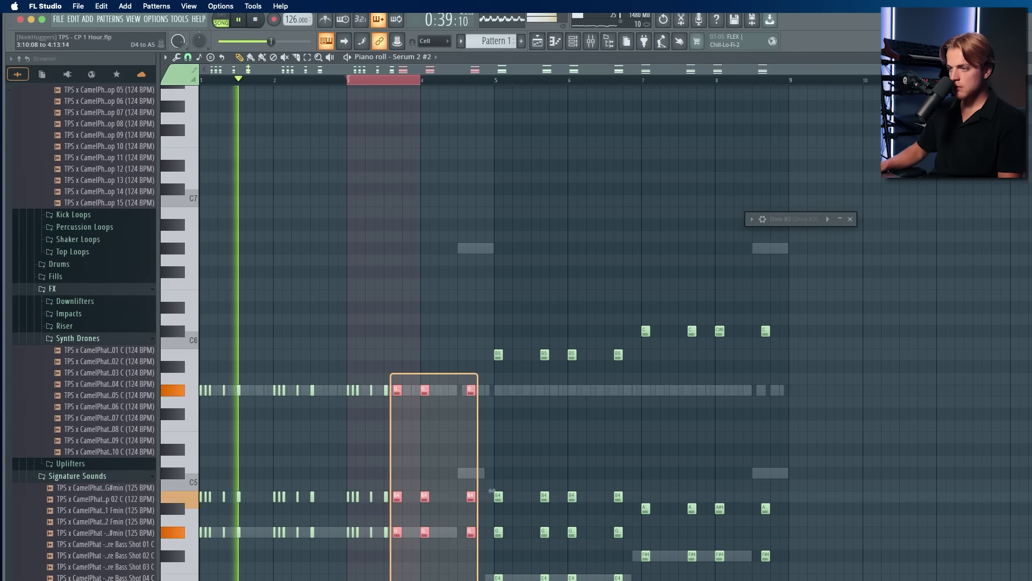
key("Delete")
key("space")
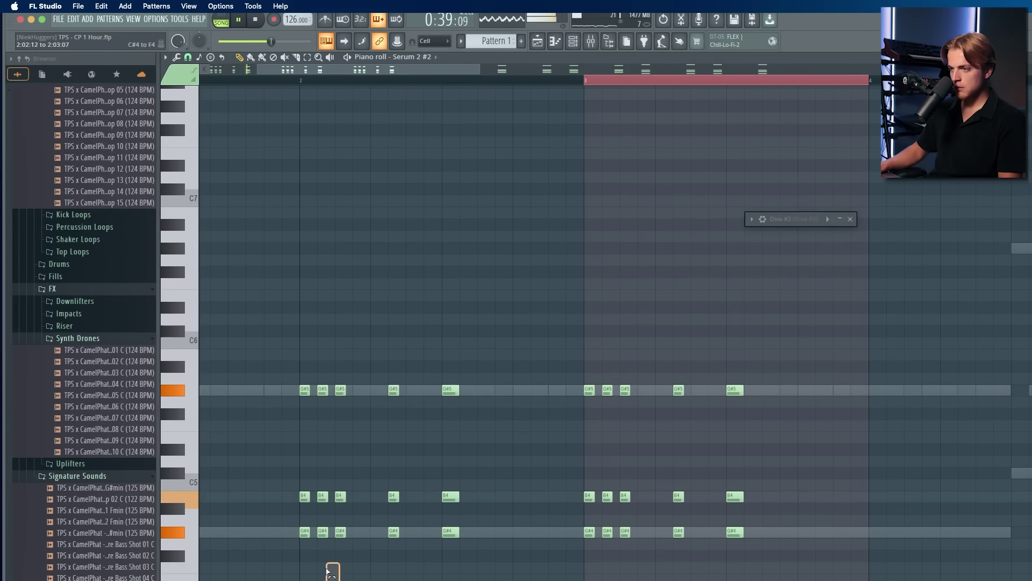
Step: Try moving the third chord stab in bar 2 one step later and removing nearby notes
left_click_drag(326, 571, 361, 393)
left_click(350, 391)
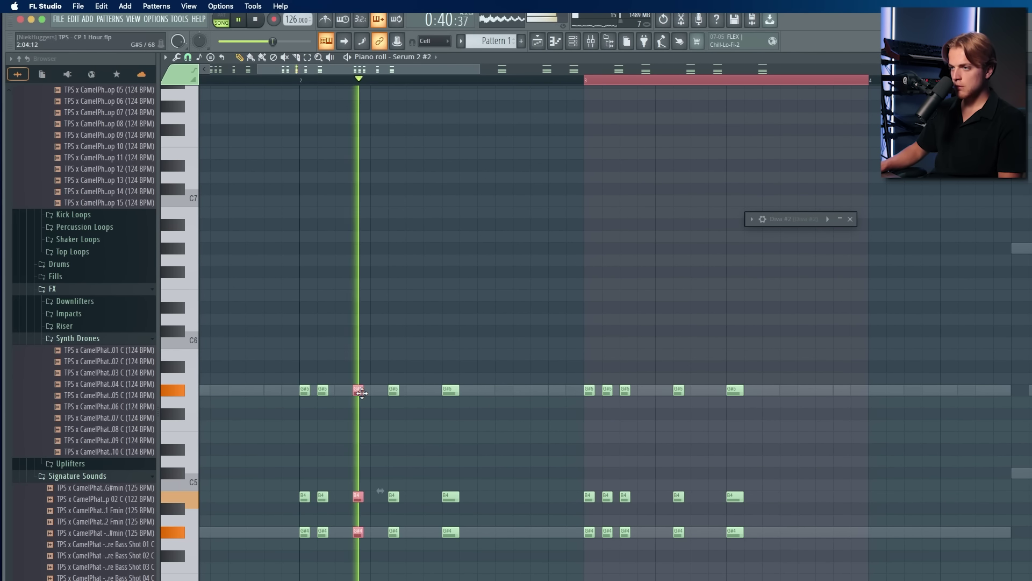
right_click(323, 532)
right_click(323, 496)
right_click(341, 496)
right_click(340, 532)
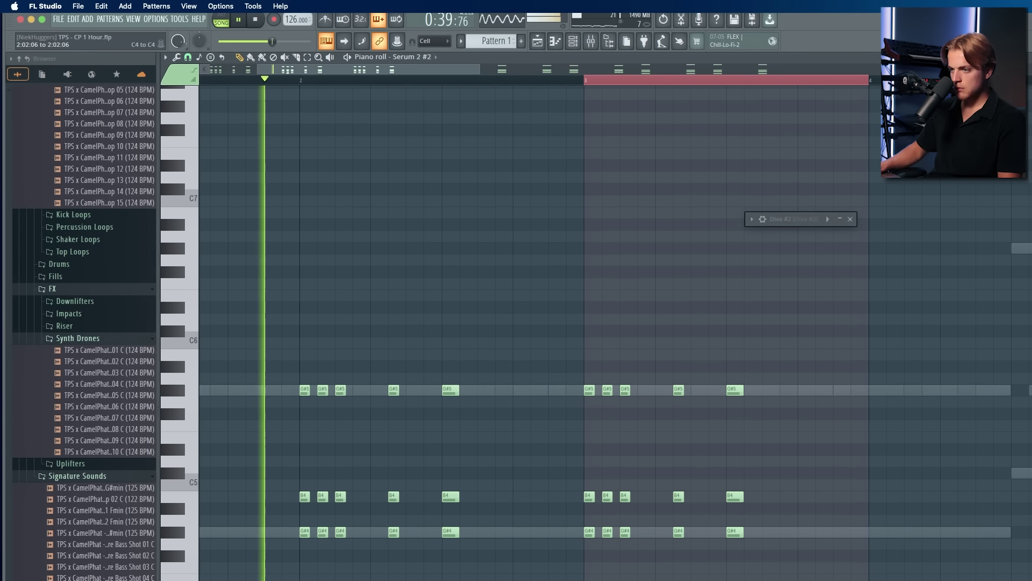
Step: Delete the second chord stab in bar 2 and check the rhythm in playback
key("space")
key("space")
left_click_drag(316, 366, 326, 579)
key("Delete")
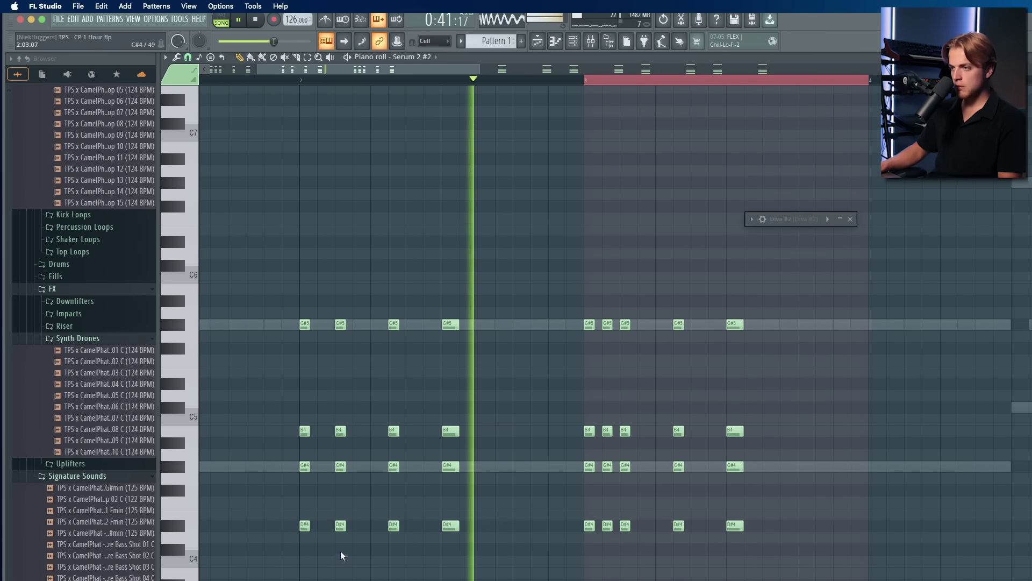
scroll(523, 458, "down", 4)
scroll(521, 457, "down", 1)
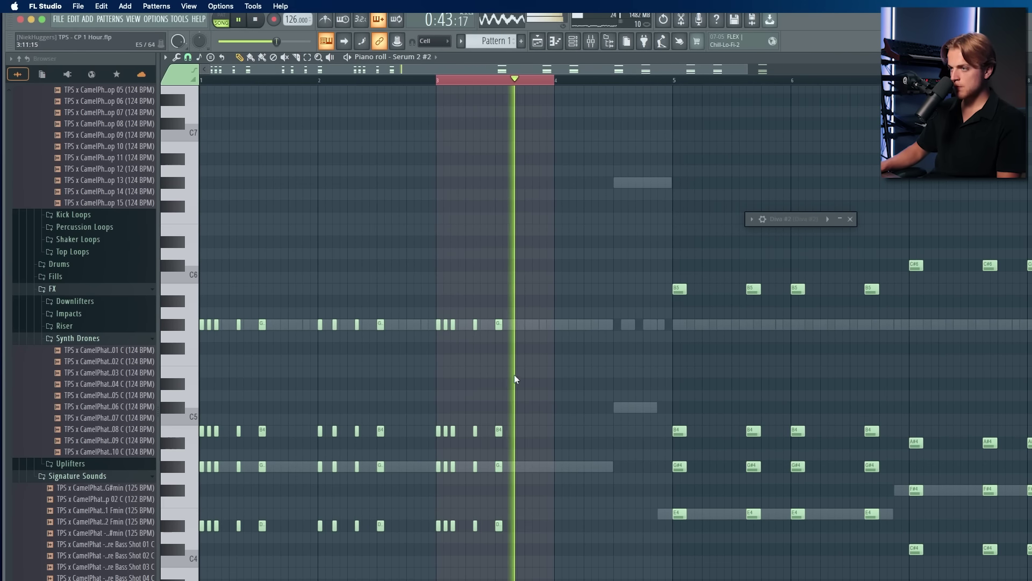
Step: Copy the bar 2 stab rhythm into bar 4
key("space")
key("space")
left_click_drag(318, 82, 443, 109)
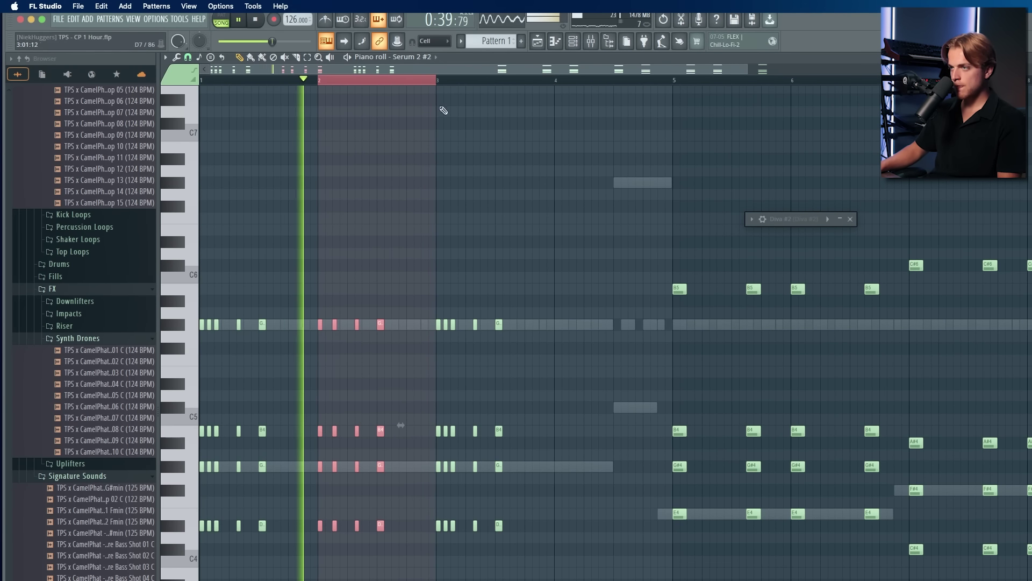
key("super+b")
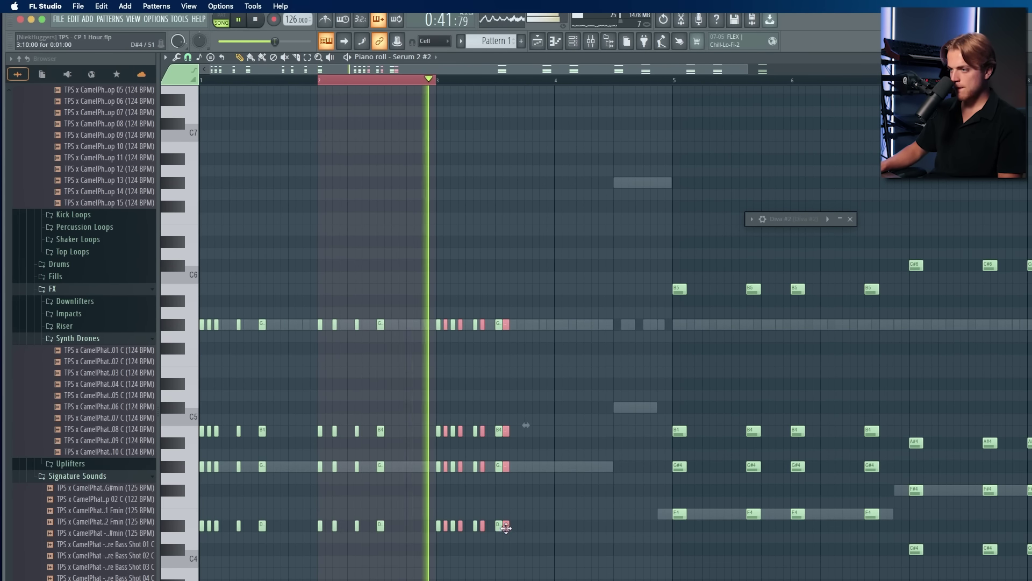
key("super+b")
scroll(471, 447, "down", 2)
scroll(470, 447, "down", 1)
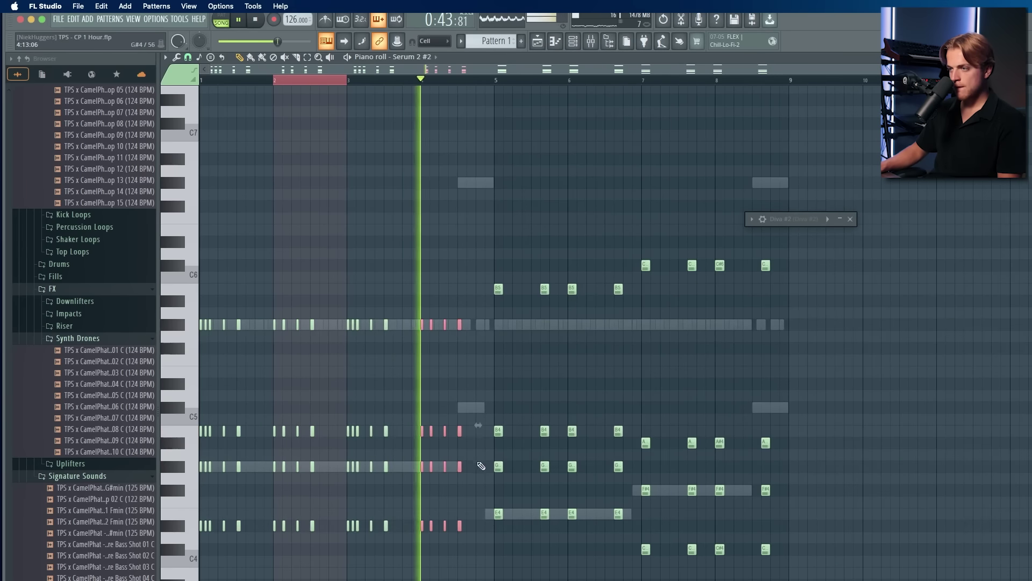
Step: Try changing the last stab in bar 4 into a chord of C#5, E5 and G#5
left_click(482, 437, "super")
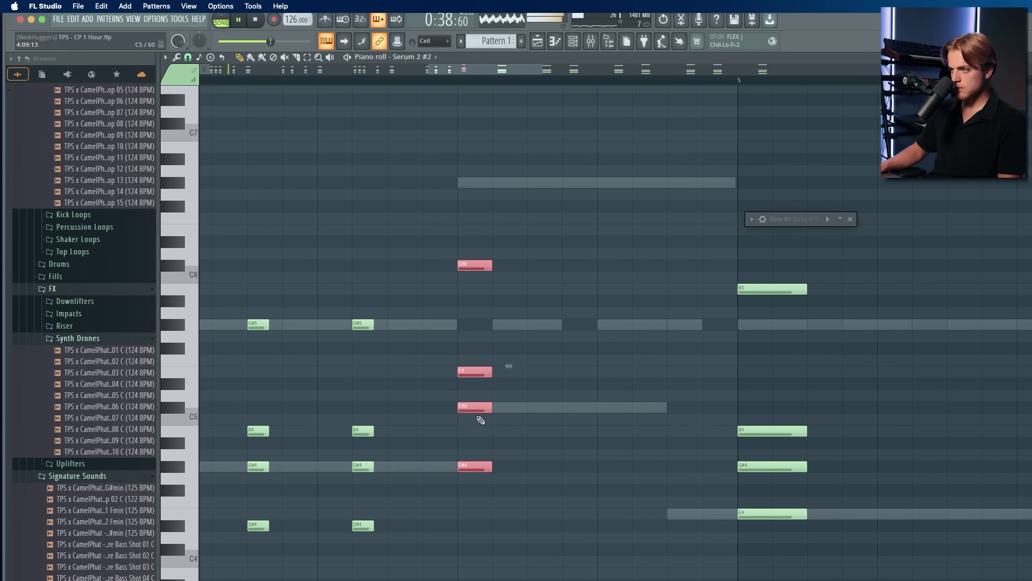
left_click(487, 486, "super")
scroll(459, 407, "down", 6)
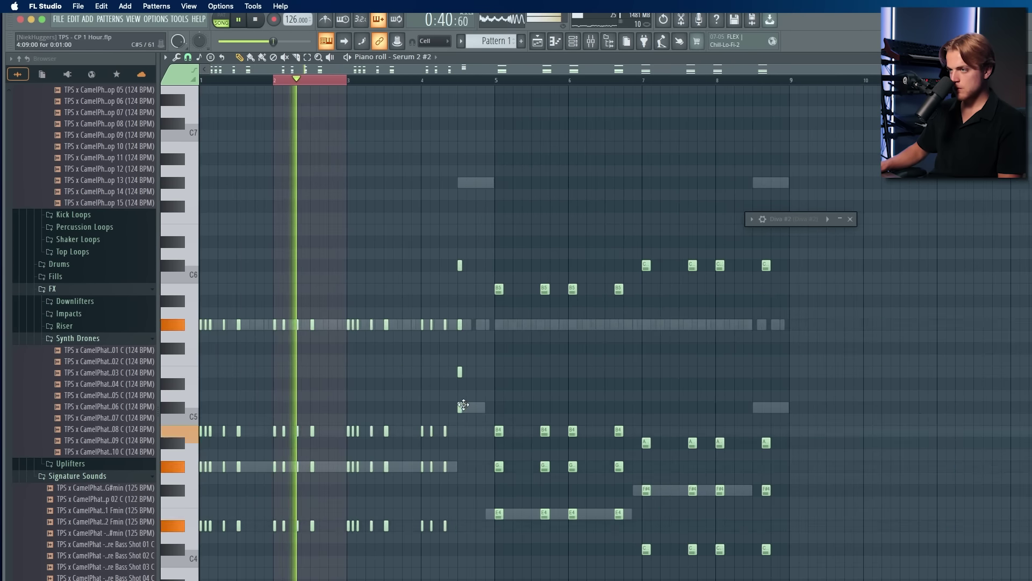
scroll(457, 377, "up", 3)
right_click(480, 265)
scroll(481, 289, "down", 1)
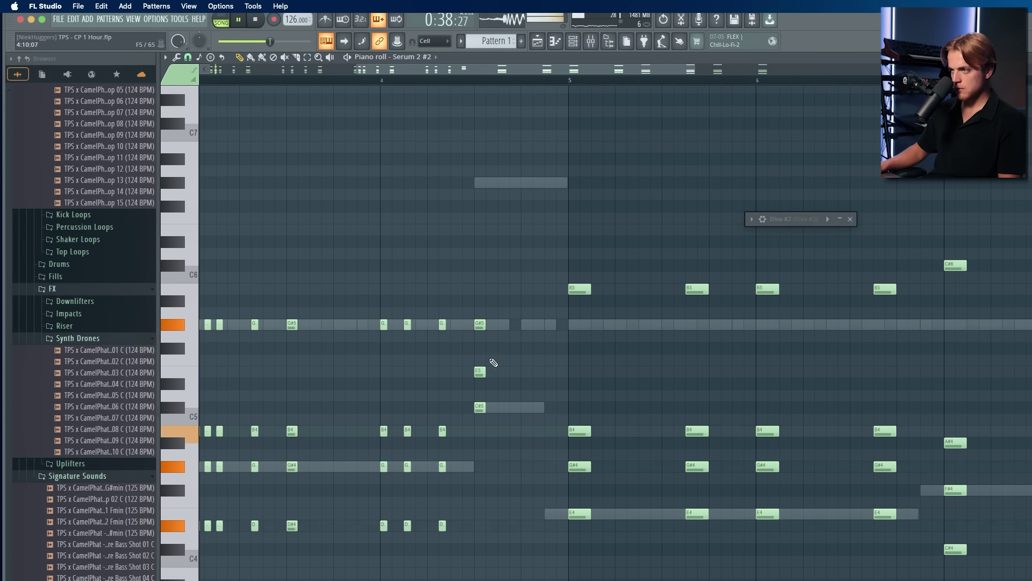
Step: Delete the top G#5 notes from the stabs in bars 1 to 4 and lower the last stab's G#5 an octave to G#4
scroll(564, 296, "down", 2)
scroll(459, 326, "down", 4)
key("super+space")
key("super+space")
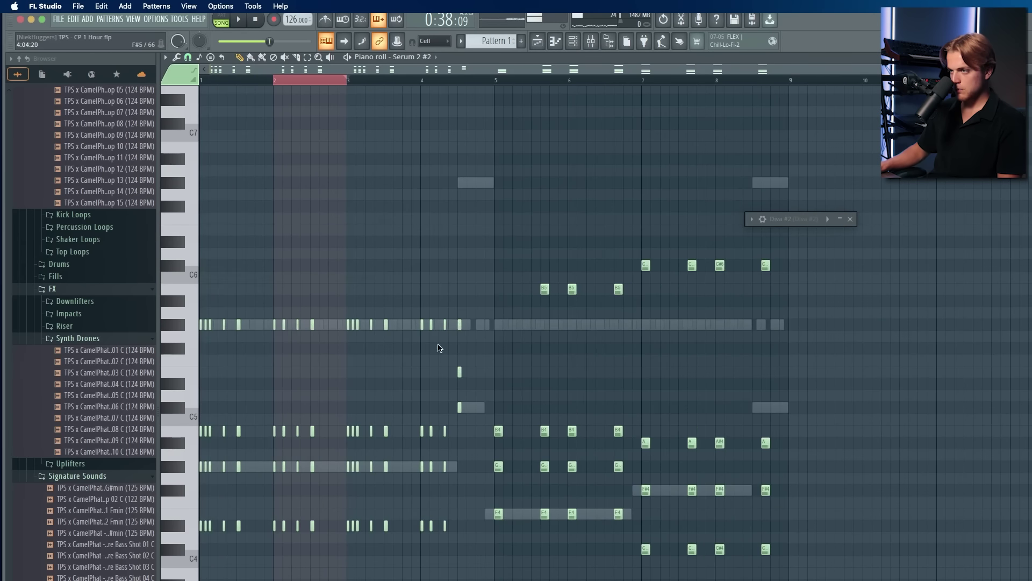
key("space")
left_click_drag(447, 339, 123, 306)
key("Delete")
key("space")
left_click_drag(424, 318, 481, 325)
key("super+Down")
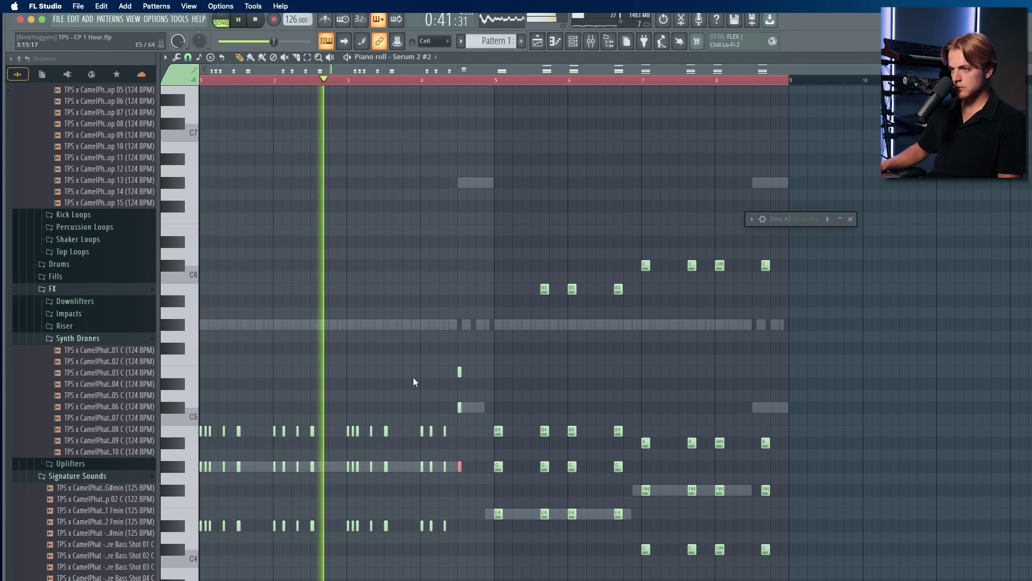
Step: Raise the last bar 4 stab's G#4 back to G#5 and remove that whole stab
scroll(297, 436, "down", 2)
scroll(269, 437, "up", 3)
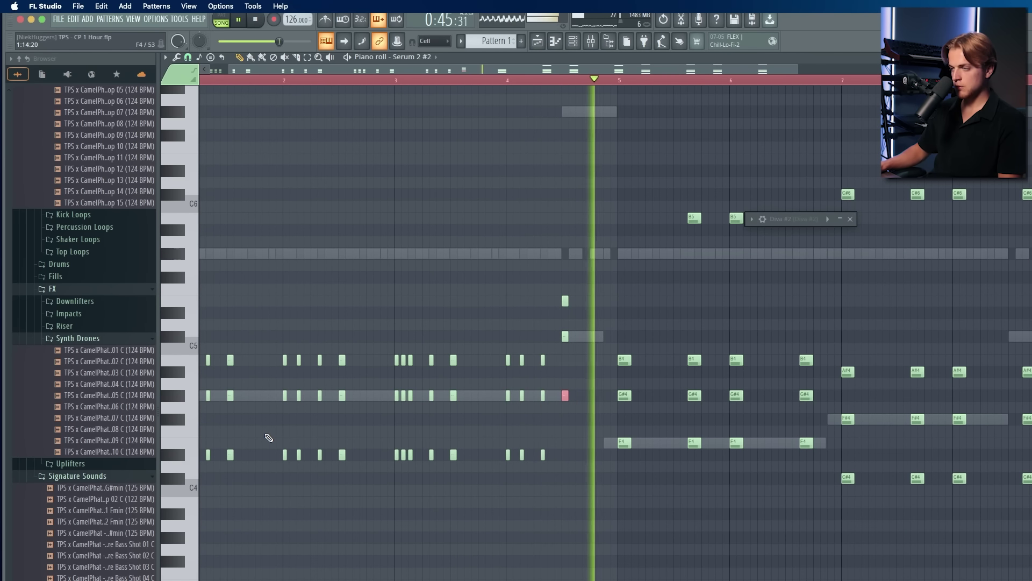
scroll(570, 420, "up", 3)
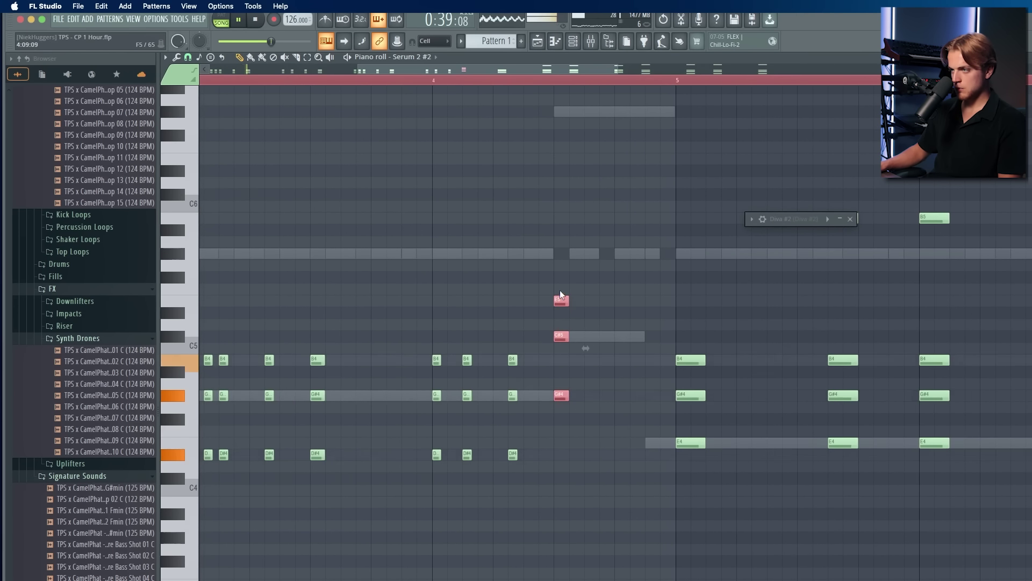
scroll(561, 295, "up", 1)
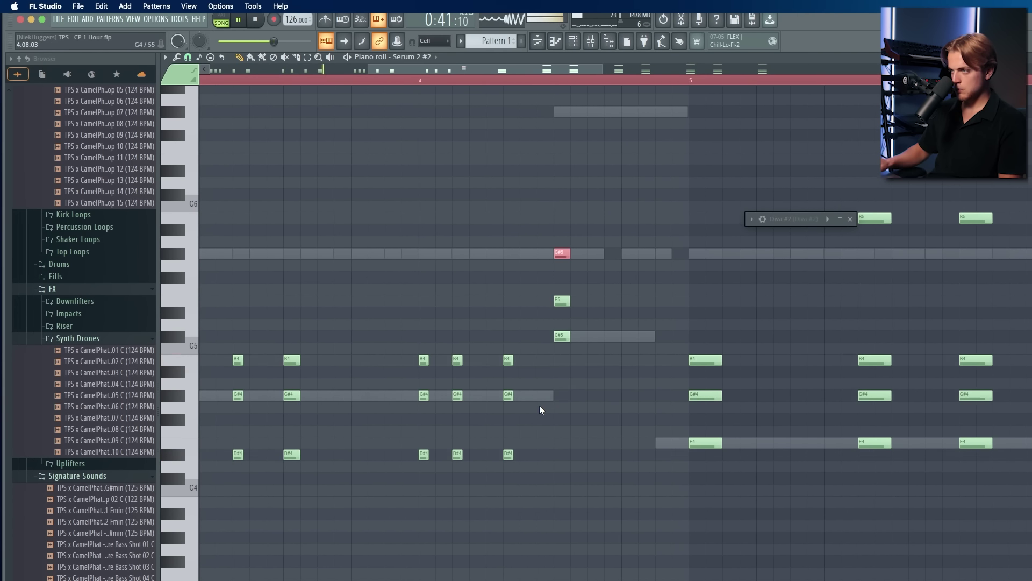
scroll(540, 376, "down", 4)
scroll(482, 296, "up", 3)
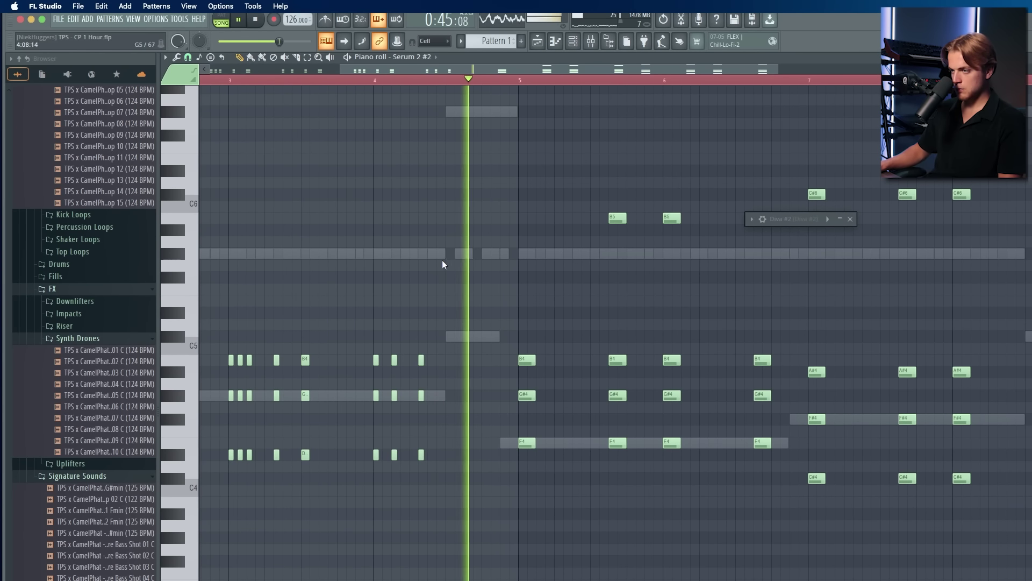
Step: Copy the third stab in bar 4 to step 9 of the same bar
key("space")
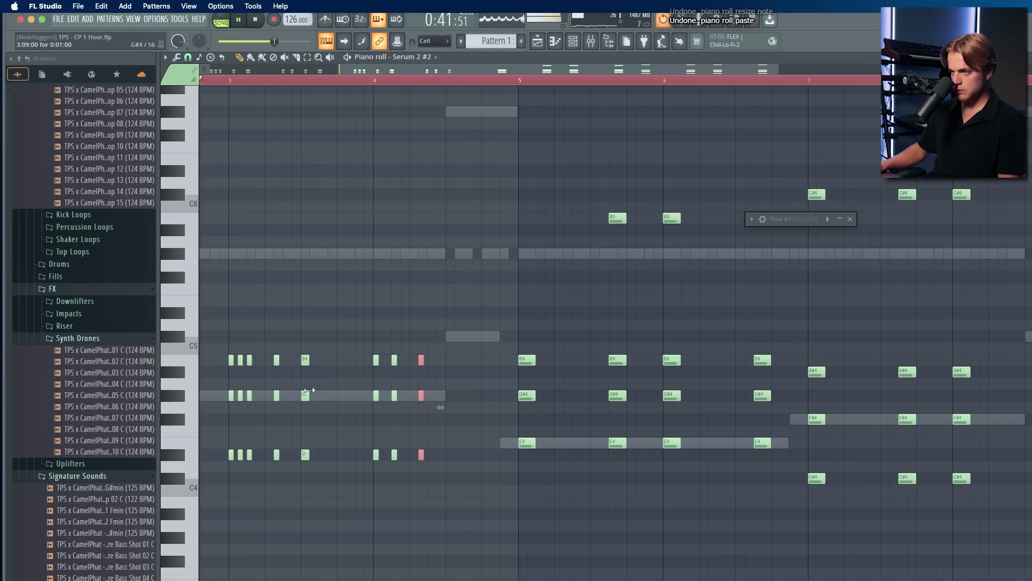
scroll(394, 394, "up", 5)
left_click_drag(462, 321, 569, 547)
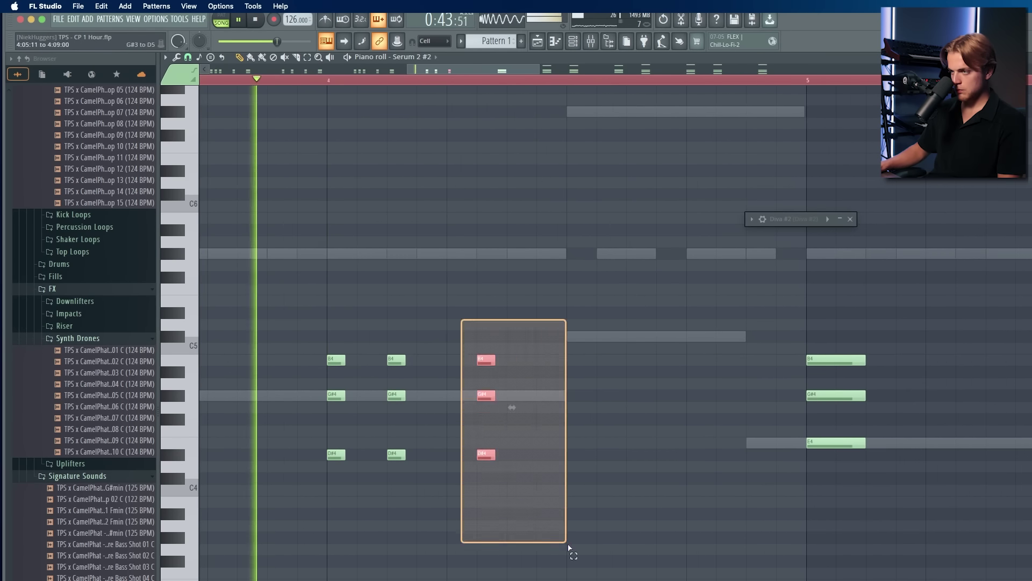
left_click_drag(482, 456, 570, 457)
scroll(554, 461, "down", 8)
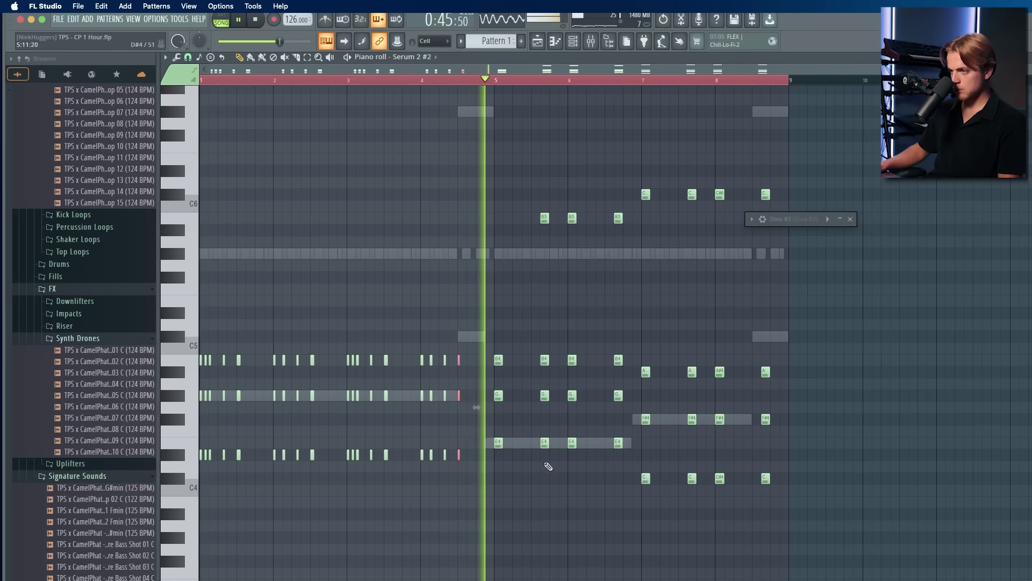
Step: Remove the top B5 and C#6 notes from the chords in bars 5 to 8
key("super+a")
key("super+x")
key("super+space")
key("Escape")
key("super+v")
key("space")
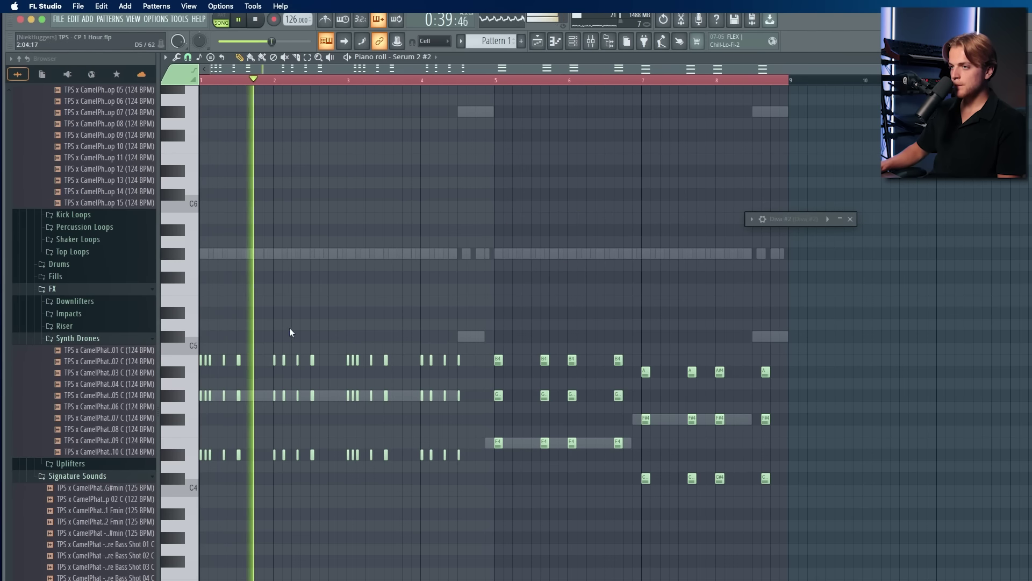
Step: Copy the stab rhythm from bars 1 and 2 into bars 5 and 6, clearing the old long chords from bar 5
left_click_drag(341, 336, 204, 467)
key("super+b")
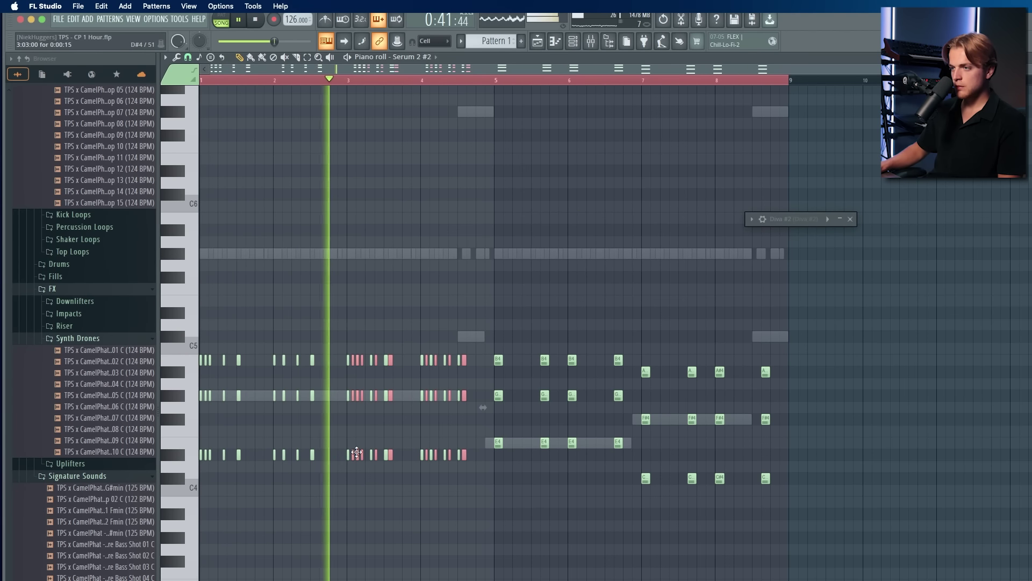
left_click_drag(356, 452, 497, 456)
scroll(500, 458, "up", 4)
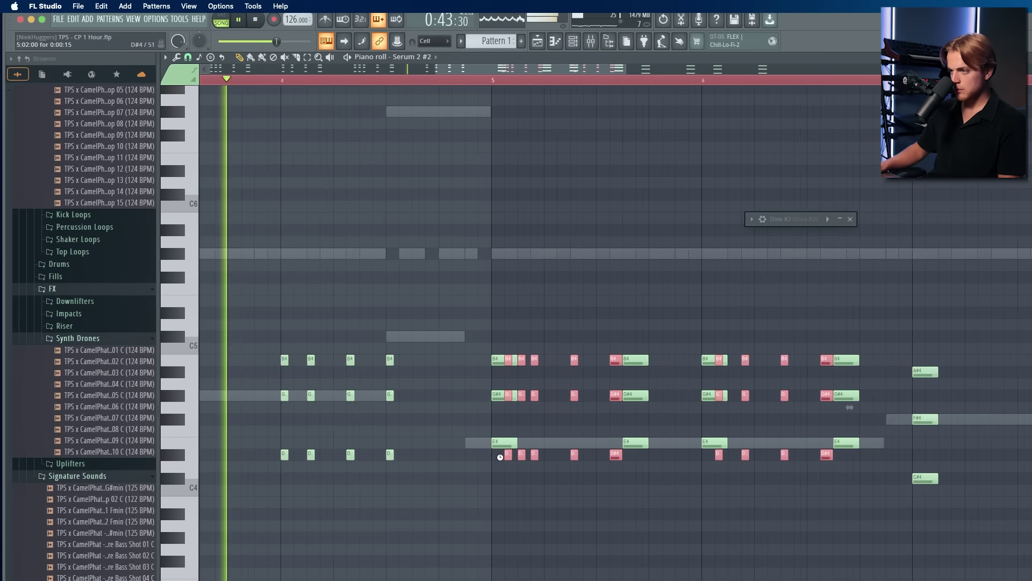
scroll(500, 456, "up", 2)
key("space")
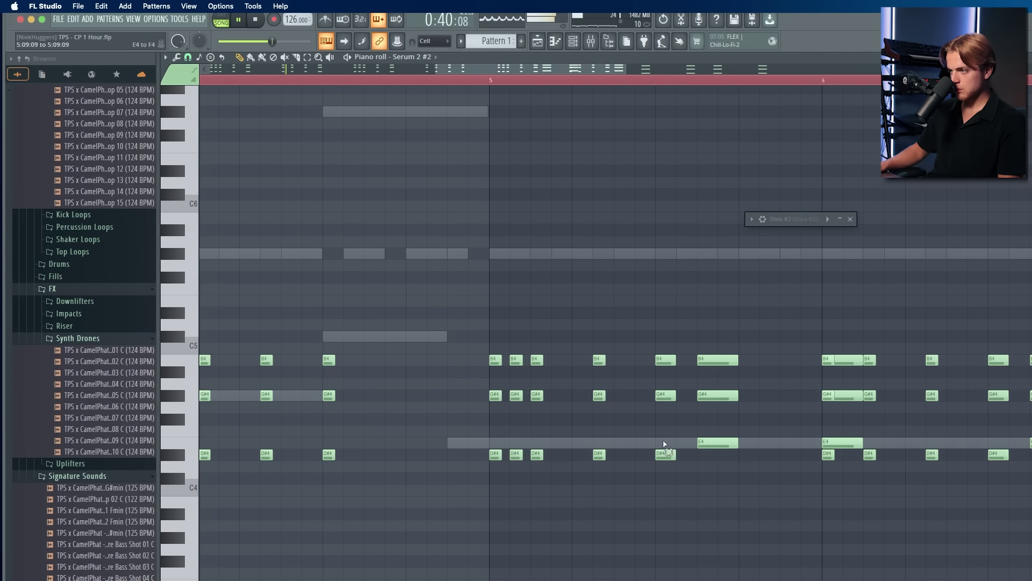
scroll(628, 440, "down", 2)
key("space")
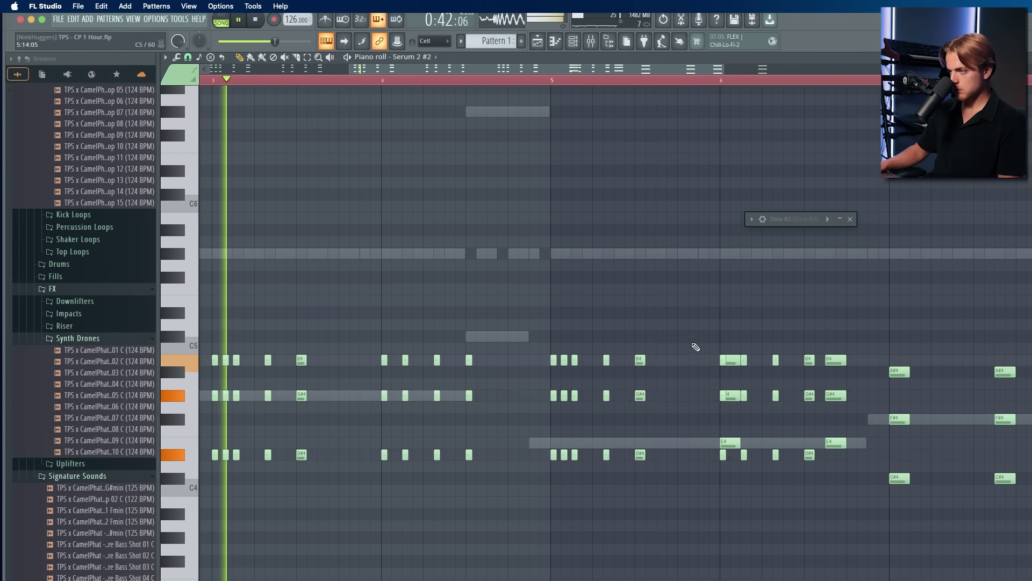
Step: Delete all notes in bar 6 and raise the low D#4 notes of the bar 5 stabs to E4
left_click_drag(695, 320, 851, 494)
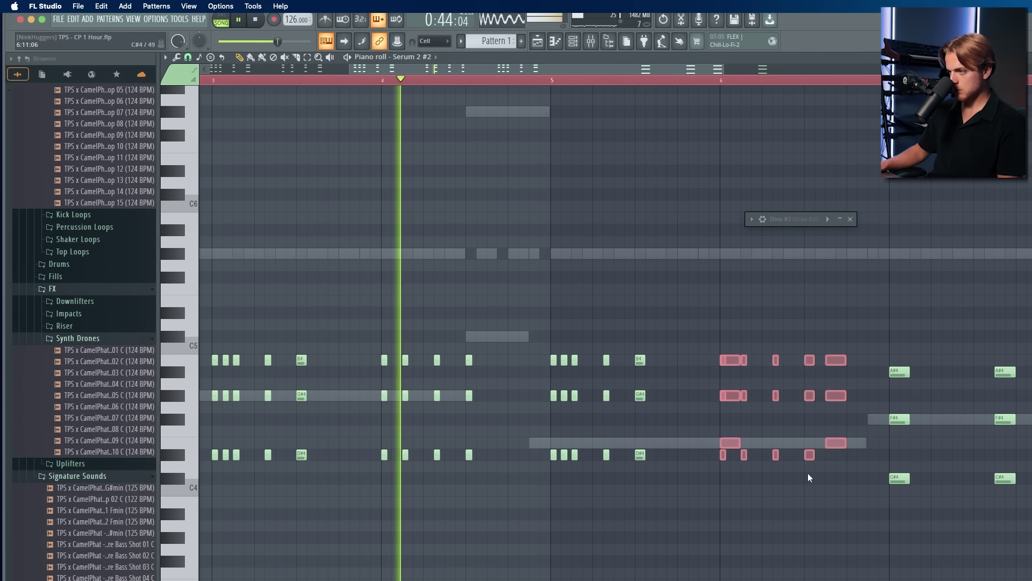
key("Delete")
left_click_drag(715, 484, 541, 447)
key("Up")
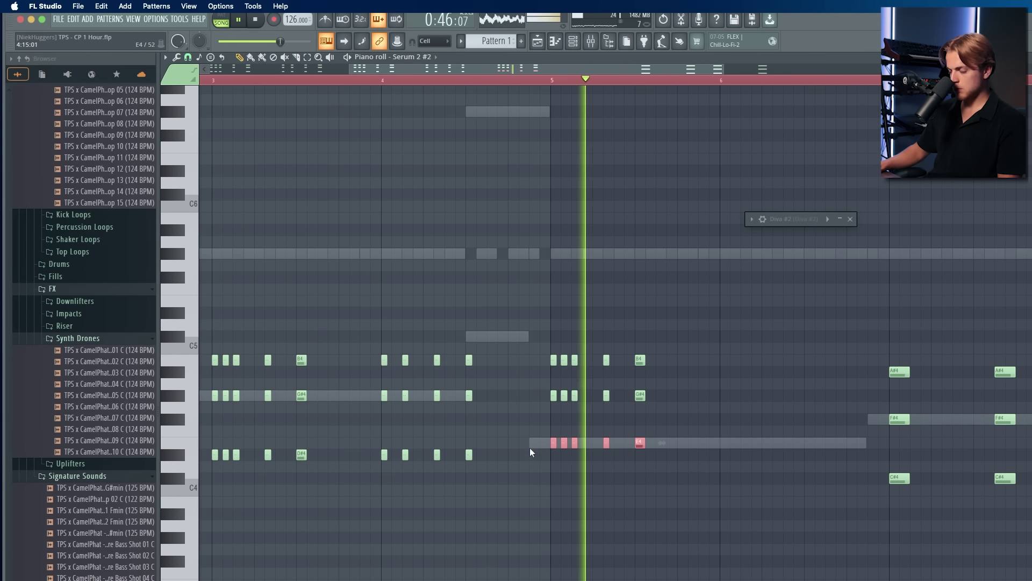
Step: Copy the bar 5 stabs into bar 6 and delete the second stab of the copy
left_click_drag(503, 318, 638, 446)
key("super+c")
key("super+v")
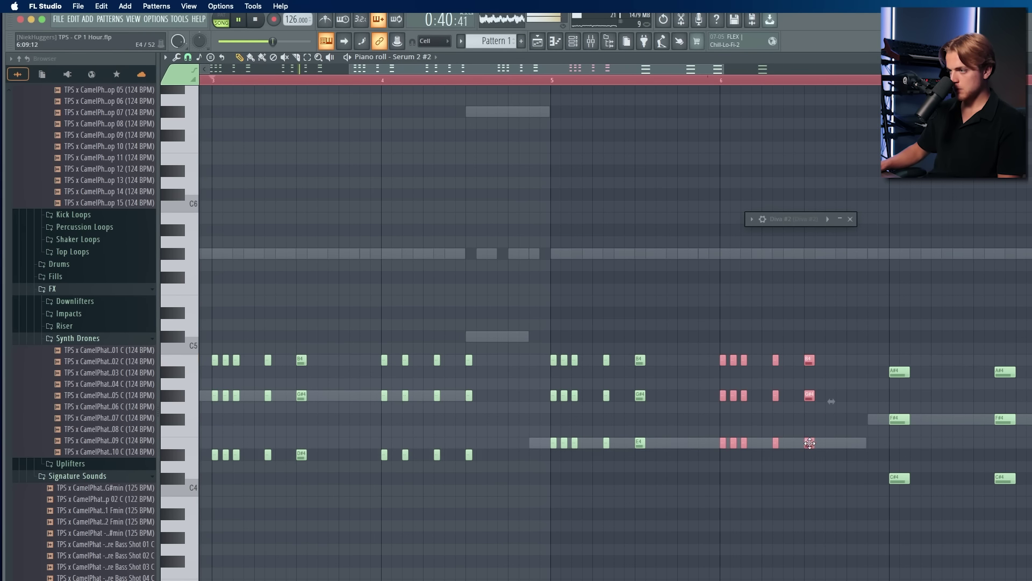
key("Delete")
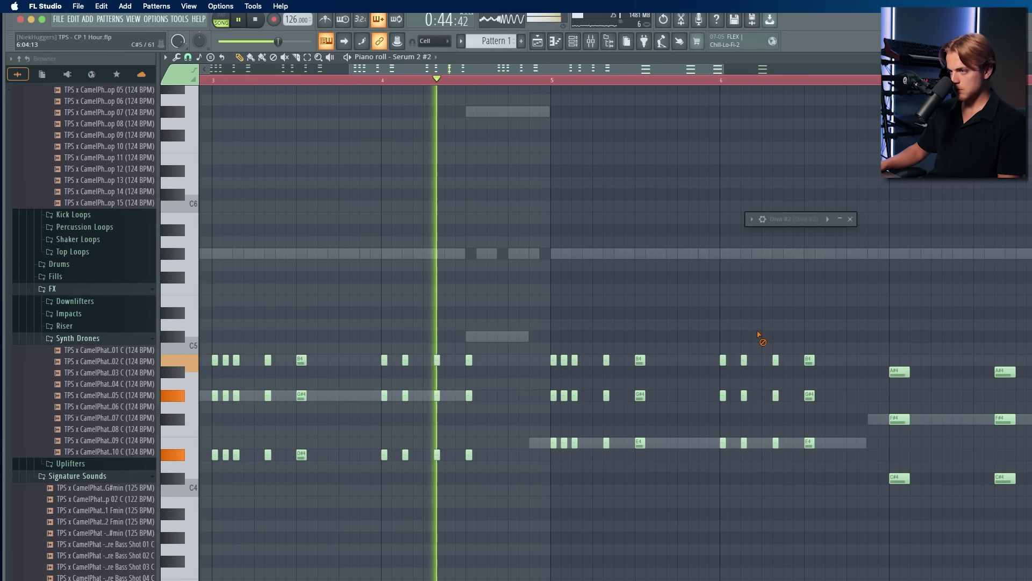
scroll(753, 344, "down", 3)
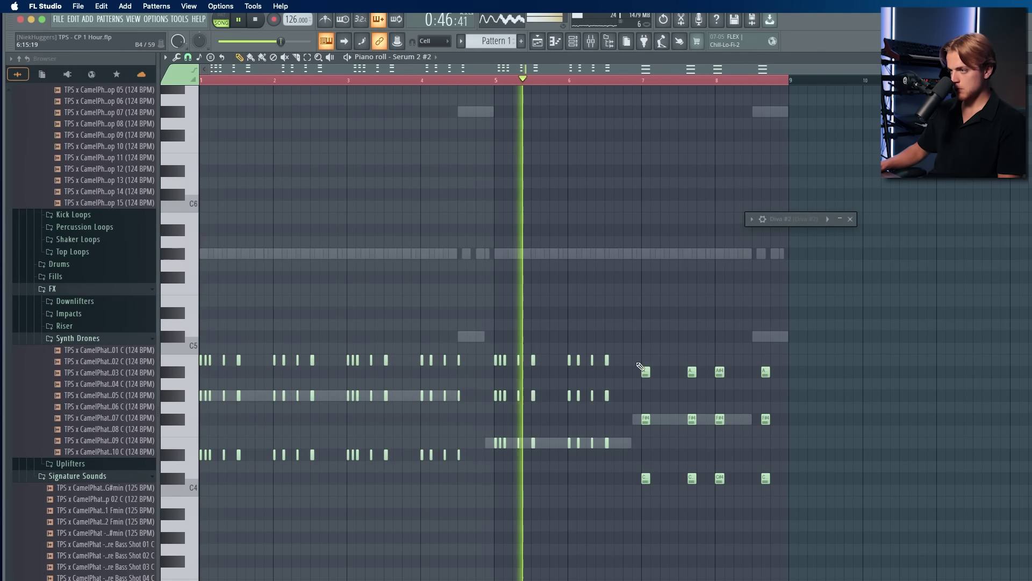
key("super+v")
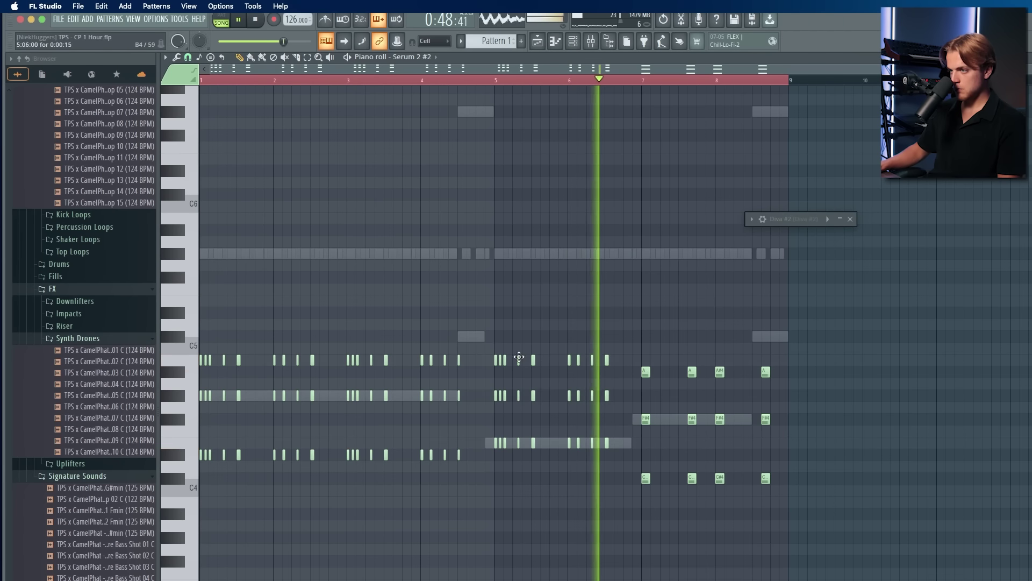
left_click_drag(484, 331, 613, 468)
left_click_drag(646, 84, 498, 127)
left_click_drag(627, 349, 805, 534)
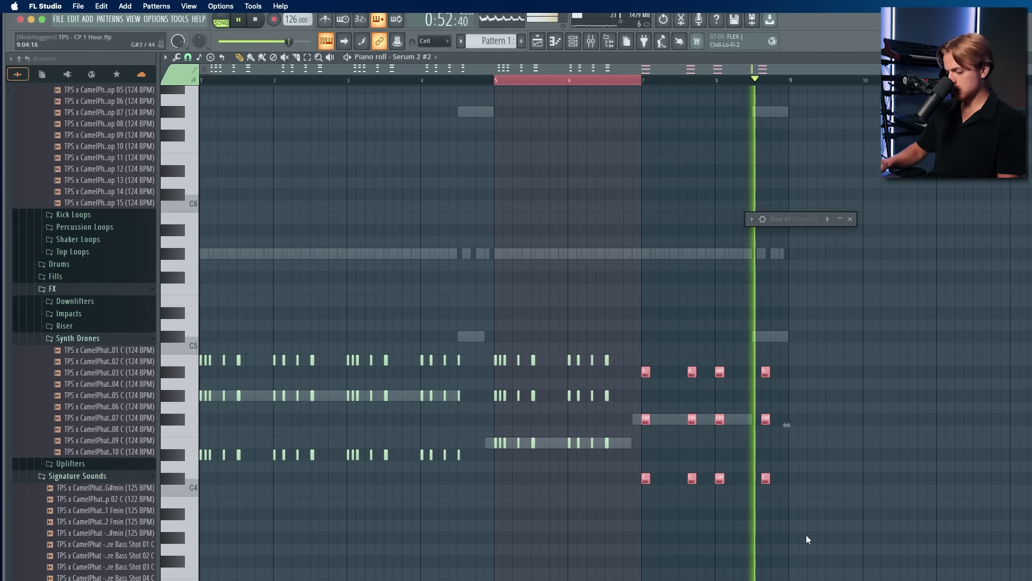
key("Delete")
left_click_drag(495, 85, 646, 127)
key("ctrl+b")
scroll(655, 388, "up", 3)
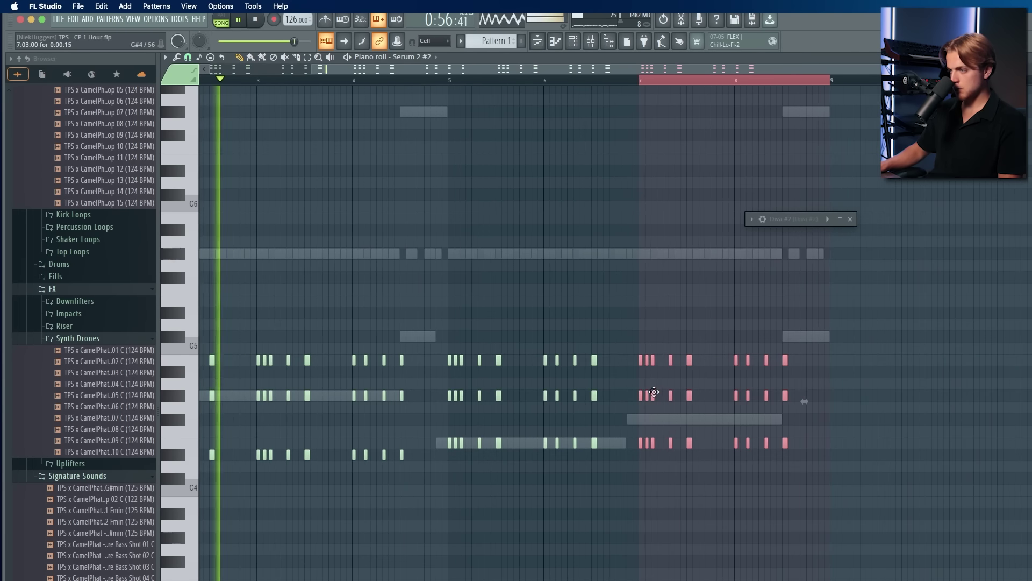
key("super+z")
key("super+z")
scroll(654, 392, "down", 1)
left_click_drag(620, 344, 801, 516, "super")
key("Delete")
key("super+z")
Step: Delete the chords in bars 7 and 8 except the last one, and duplicate the stabs from bars 5 and 6 there
left_click_drag(757, 343, 643, 524, "super")
key("Delete")
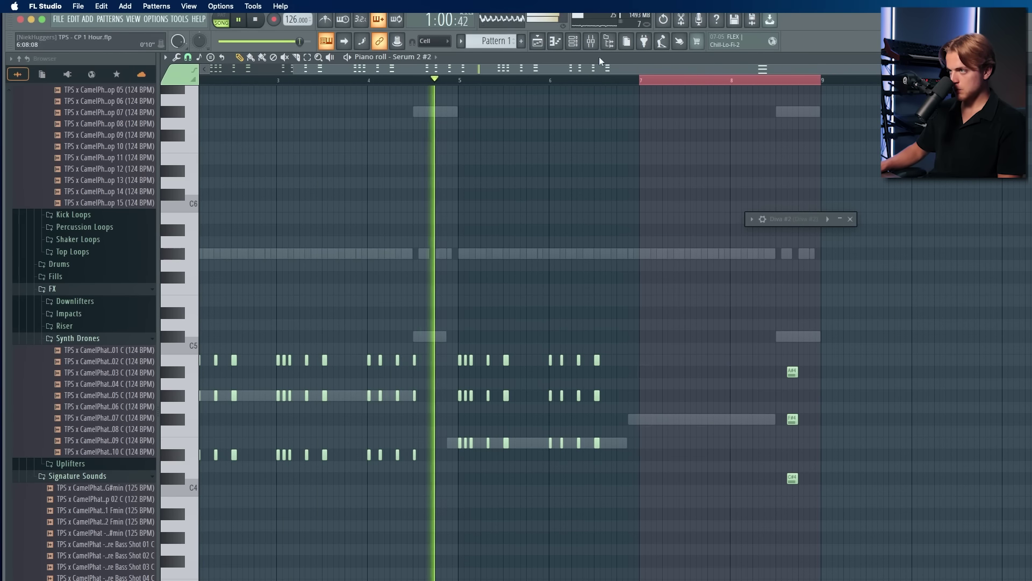
left_click_drag(647, 82, 459, 165)
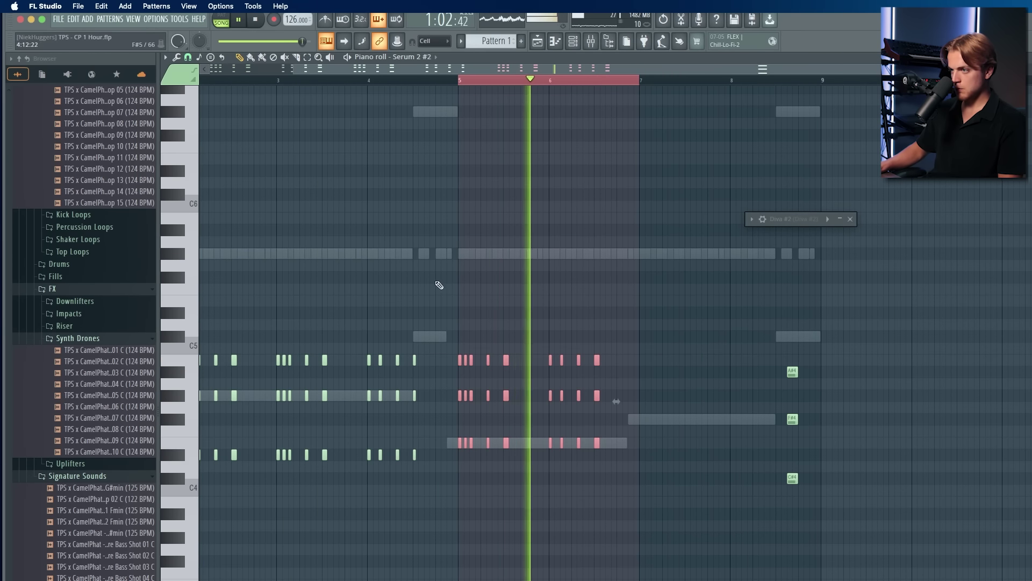
key("super+b")
scroll(650, 441, "up", 3)
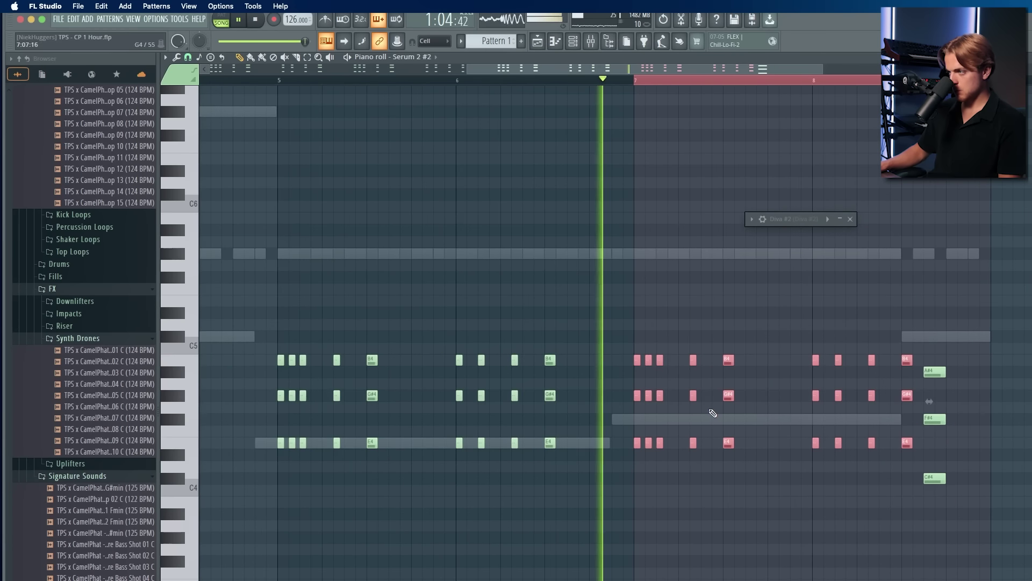
Step: Transpose the stabs in bars 7 and 8 down to A#4, F#4 and C#4, matching the remaining old chord
key("shift+Down")
left_click_drag(610, 379, 622, 476)
key("shift+Down")
key("shift+Down")
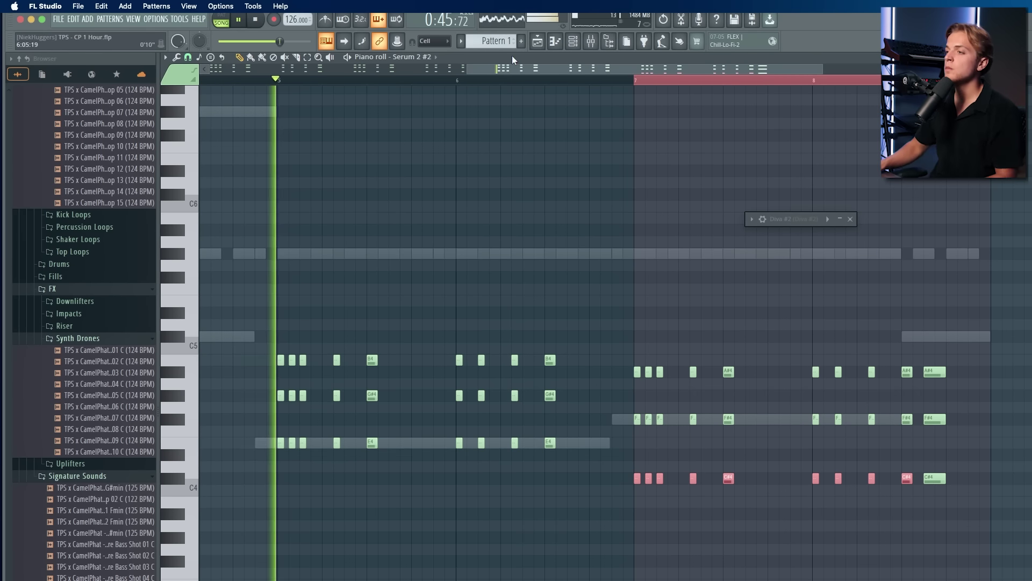
Step: Delete the leftover long A#4, F#4 and C#4 chord at the end of bar 8
left_click(526, 154, "super")
scroll(527, 155, "down", 5)
scroll(765, 429, "up", 4)
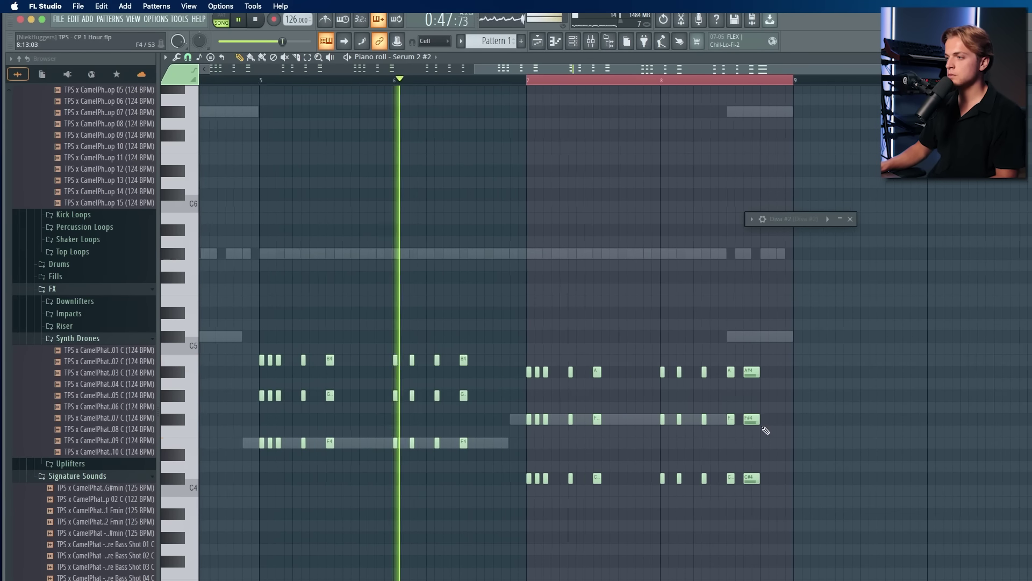
left_click_drag(758, 477, 763, 360)
key("Delete")
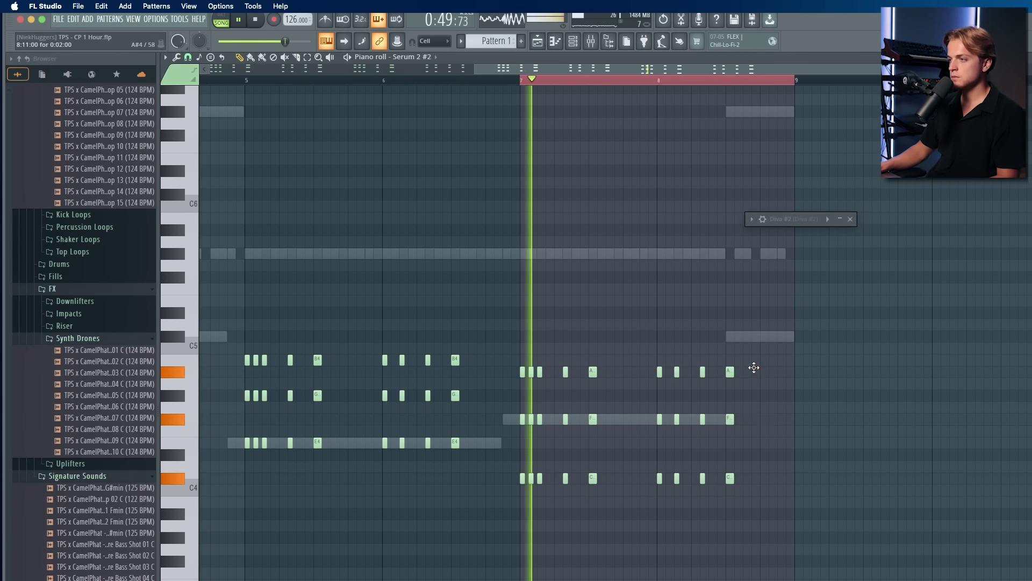
Step: Duplicate all the Serum 2 #2 stabs one octave higher, keeping the original notes below
key("F9")
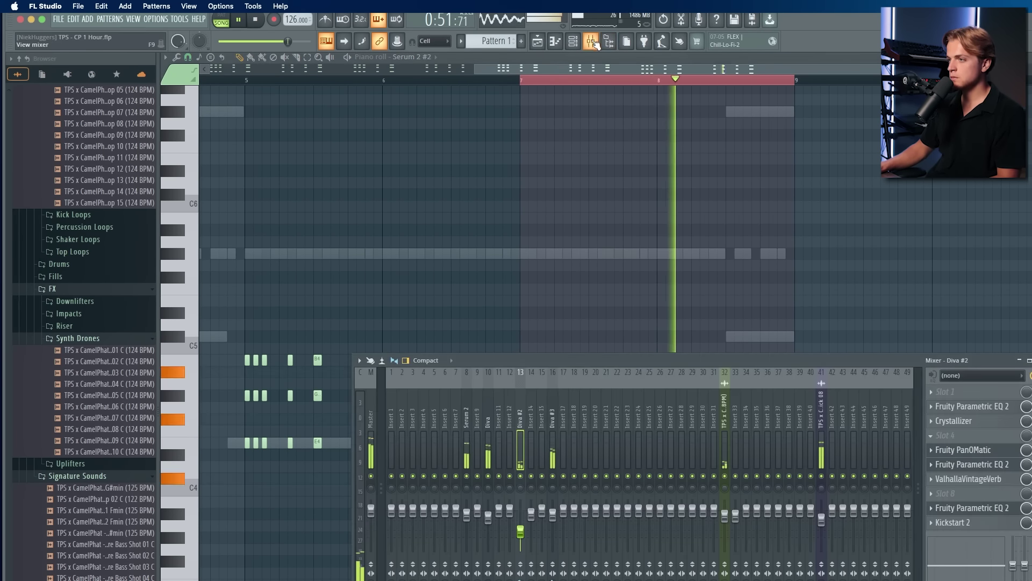
key("F5")
key("F6")
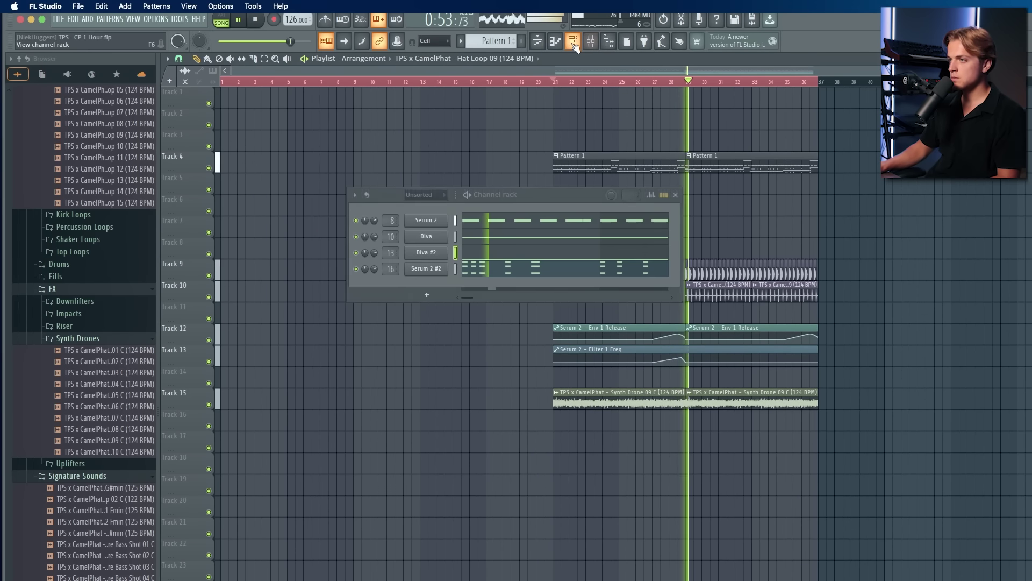
left_click(486, 276)
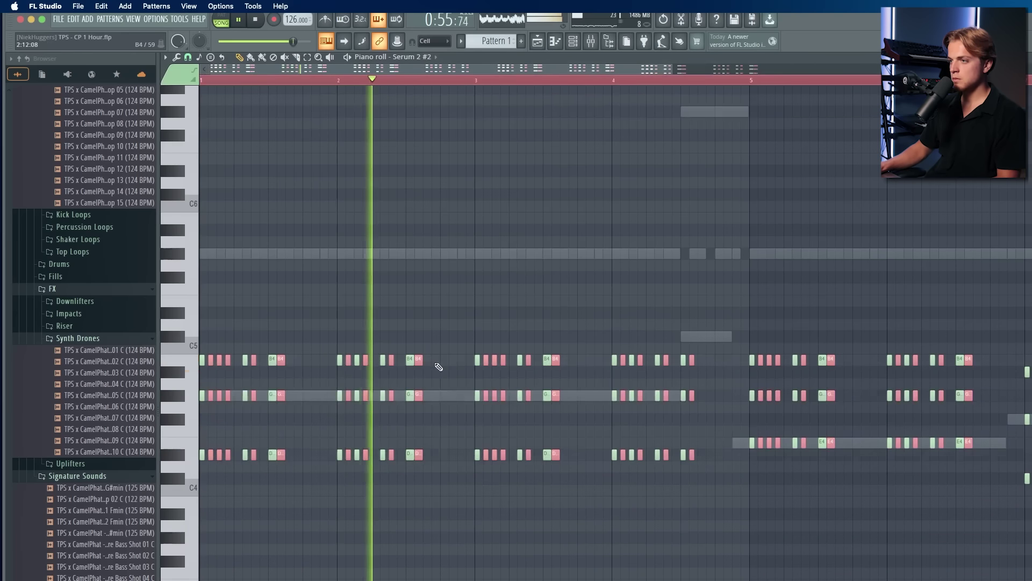
left_click_drag(416, 359, 363, 358)
key("ctrl+Up")
key("space")
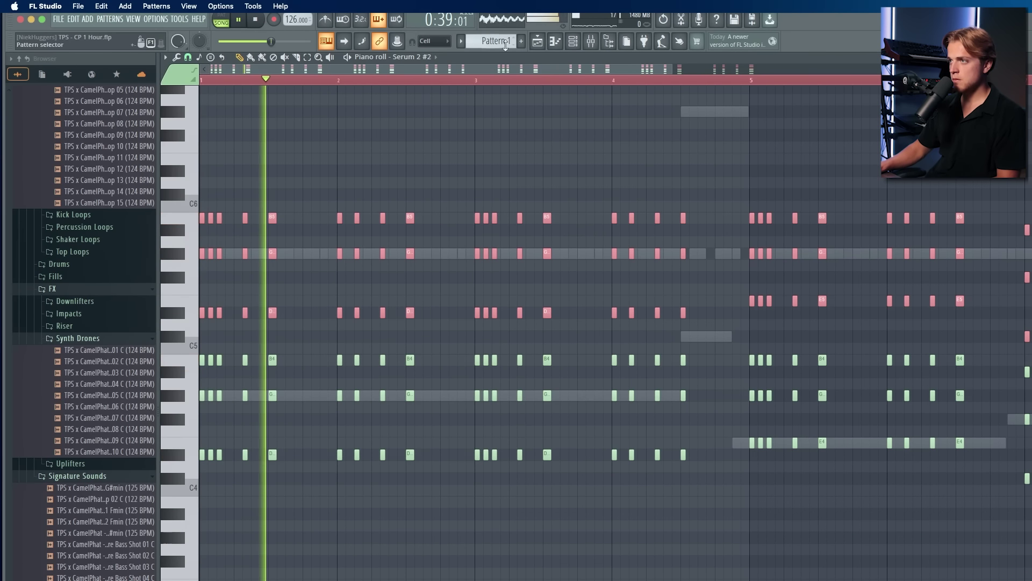
Step: Set the Diva #3 mixer track's volume to about 83% (-4.1 dB) and collapse the Synth Drones sample folder
left_click(595, 42)
left_click(554, 465)
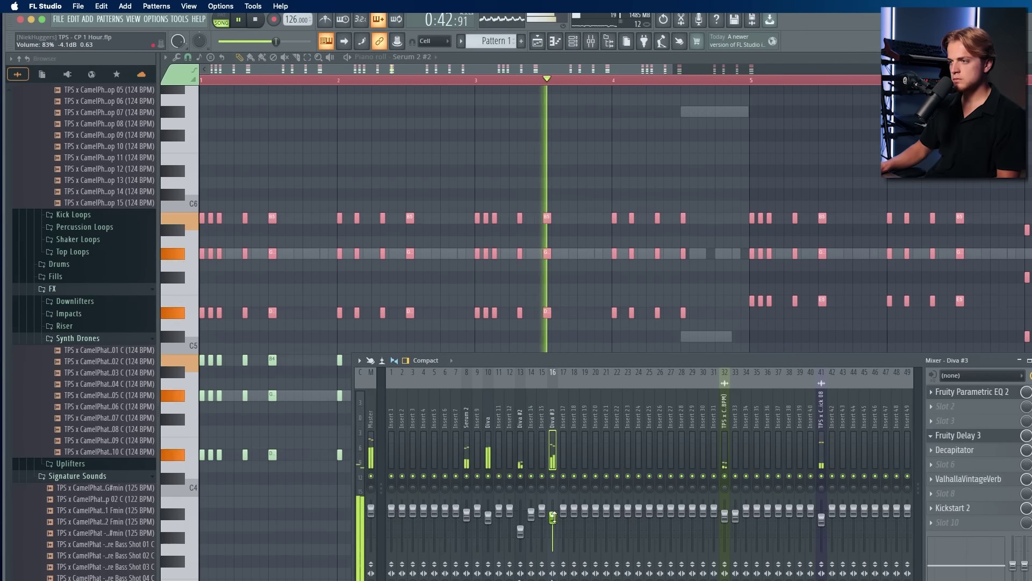
left_click(573, 45)
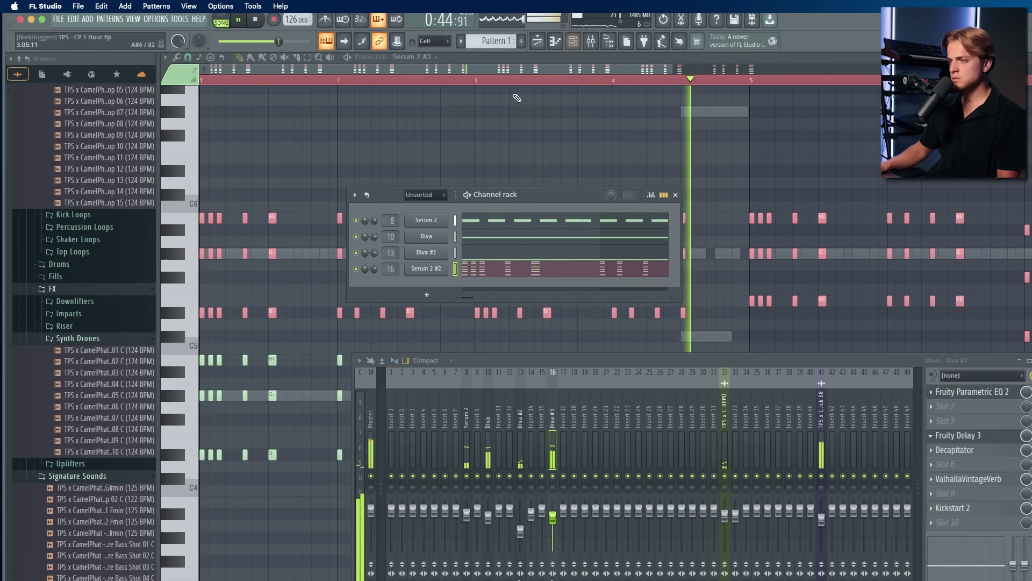
left_click(86, 339)
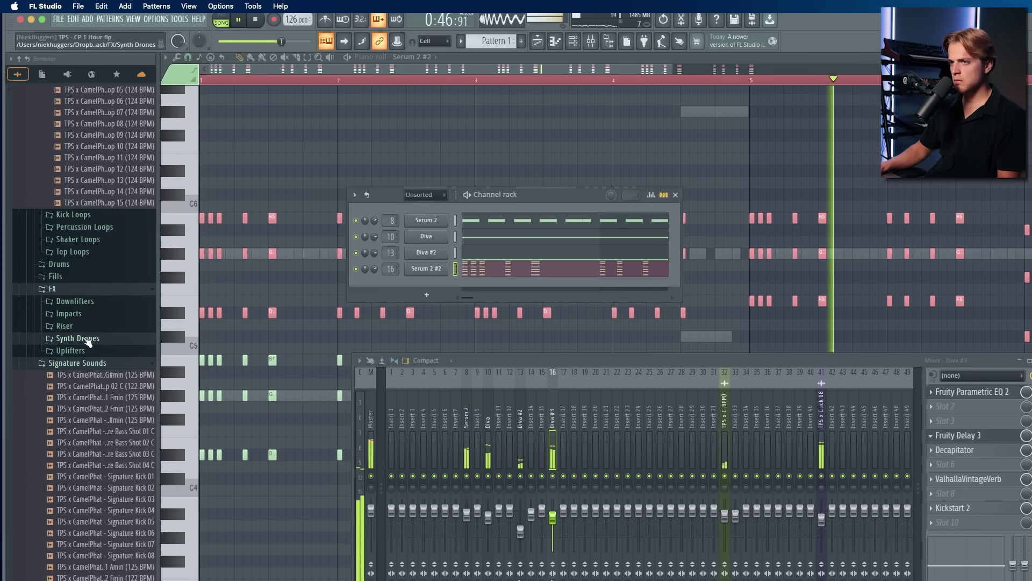
left_click(519, 273)
scroll(448, 274, "down", 3)
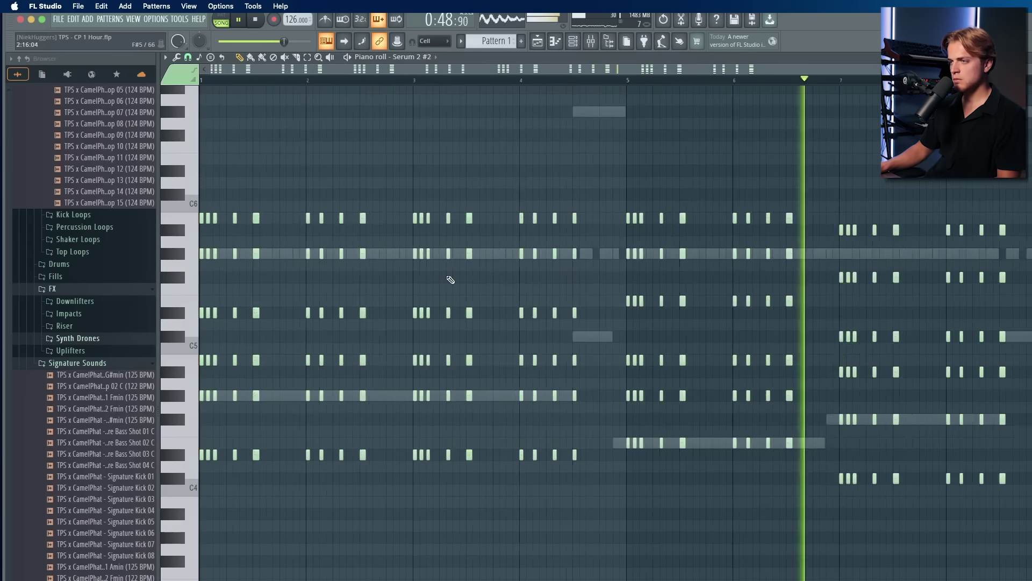
Step: Lower the Diva #3 mixer track's volume to about 79% (-5.0 dB)
left_click(590, 43)
left_click(574, 43)
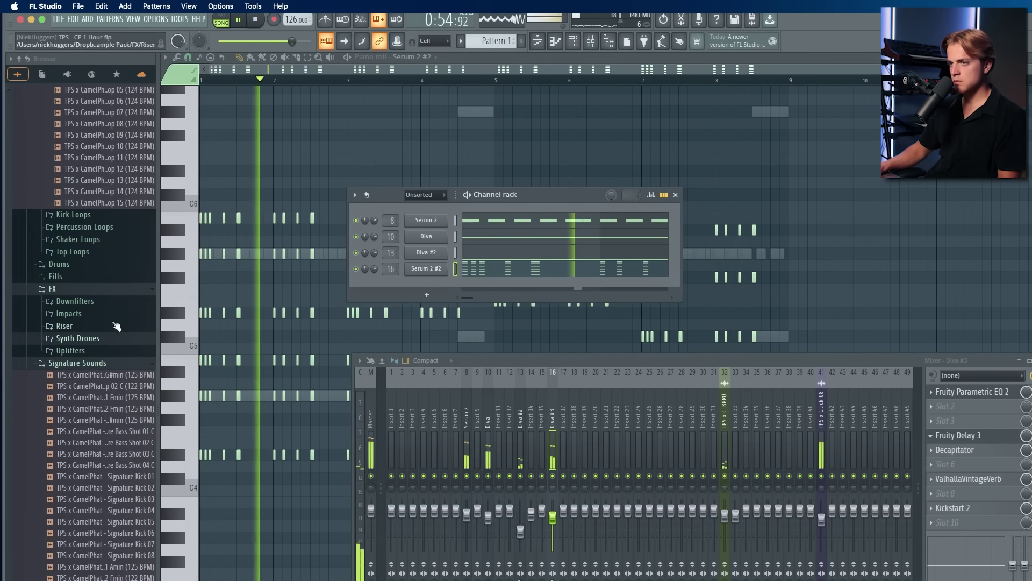
left_click(537, 43)
left_click(591, 43)
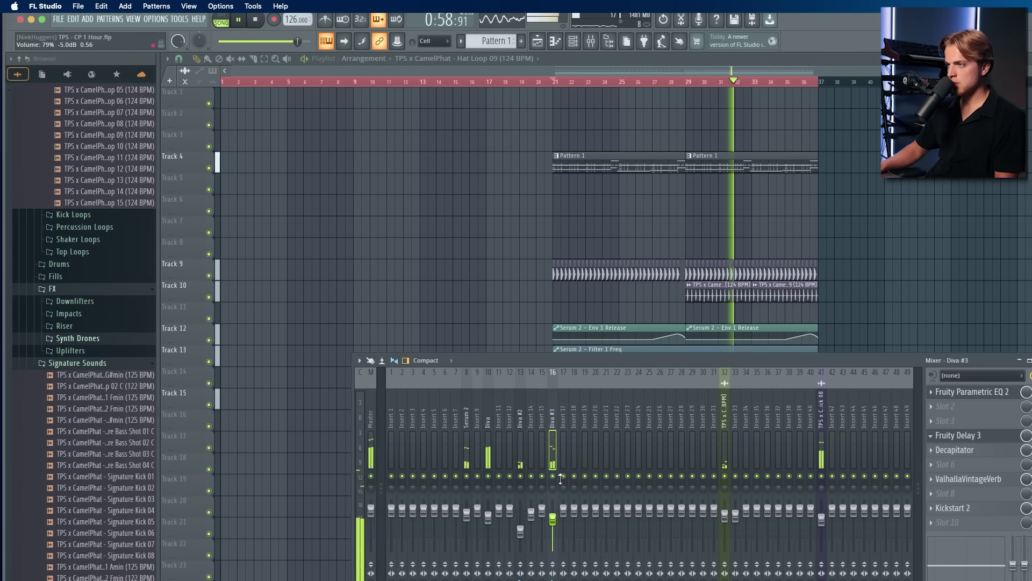
Step: Review the notes of the Diva #2 and Diva parts in the piano roll
left_click(573, 42)
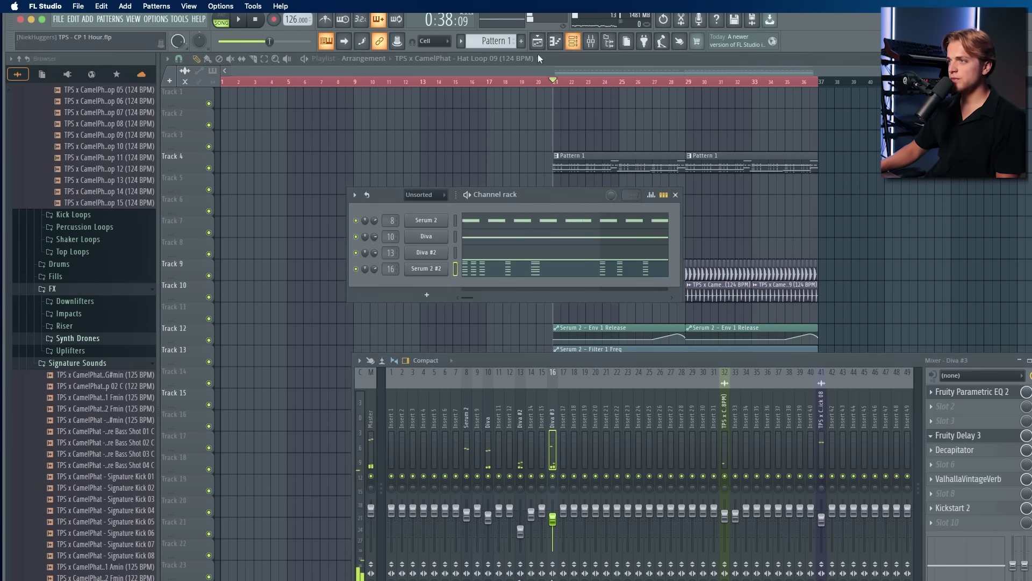
left_click(506, 256)
left_click(573, 43)
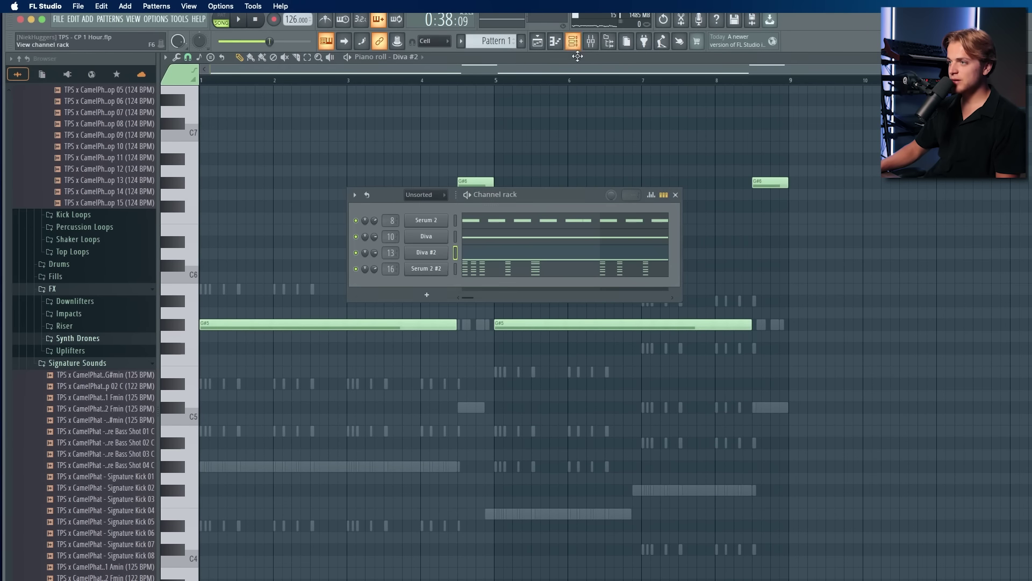
left_click(479, 239)
key("ctrl+a")
key("ctrl+Up")
key("ctrl+Down")
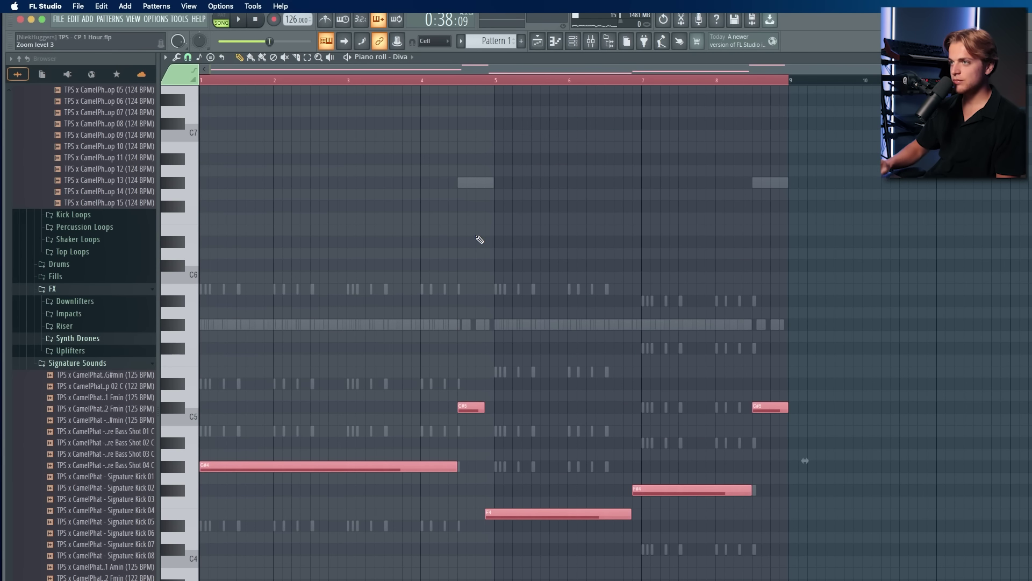
left_click(574, 41)
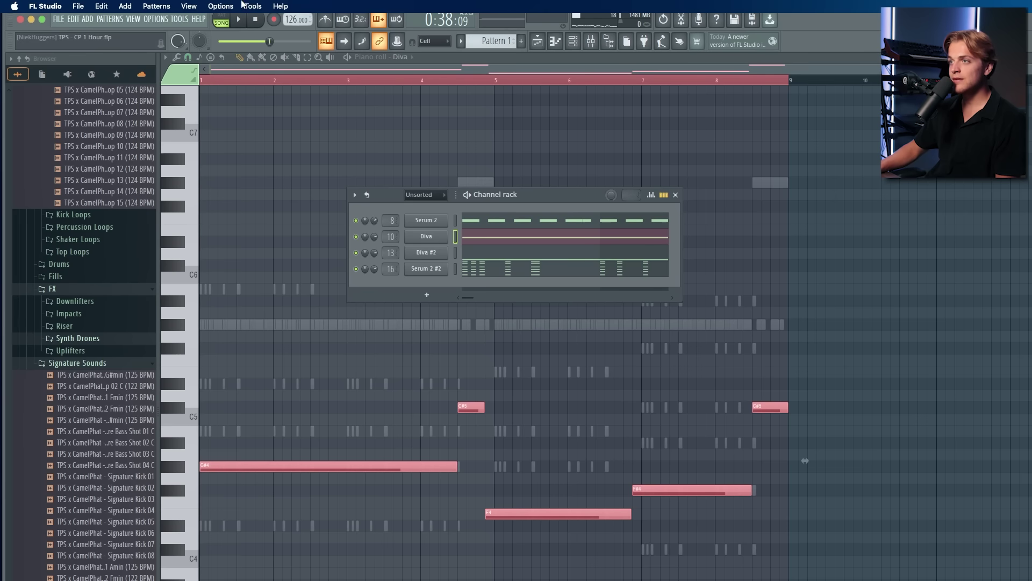
Step: Switch playback from song mode to pattern mode
left_click(220, 6)
left_click(223, 20)
left_click(222, 21)
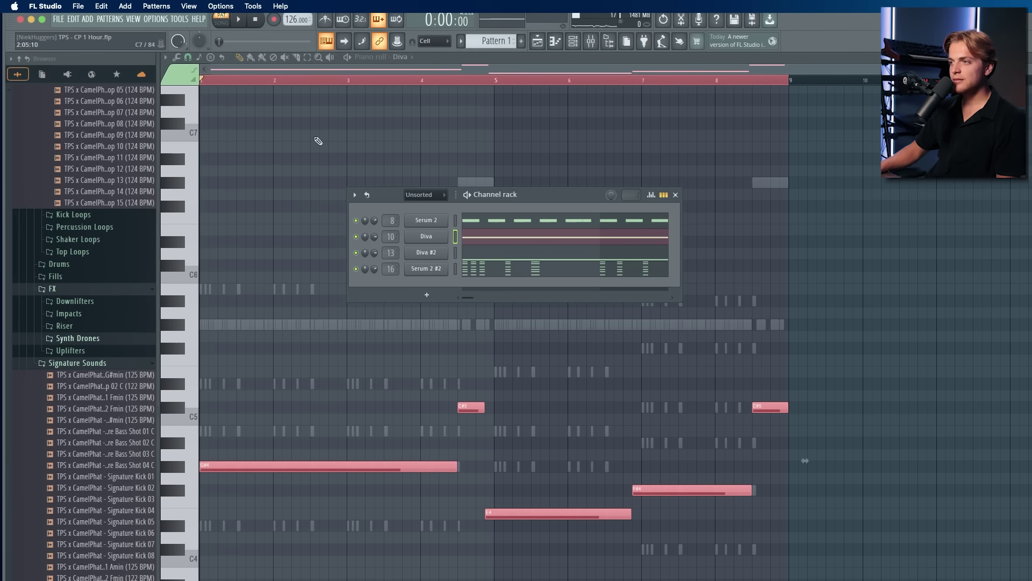
Step: Place TPS x CamelPhat - Hat Loop 12 at bar 21 on Track 16 of the playlist and fit it to the project tempo
left_click(537, 42)
scroll(67, 247, "up", 2)
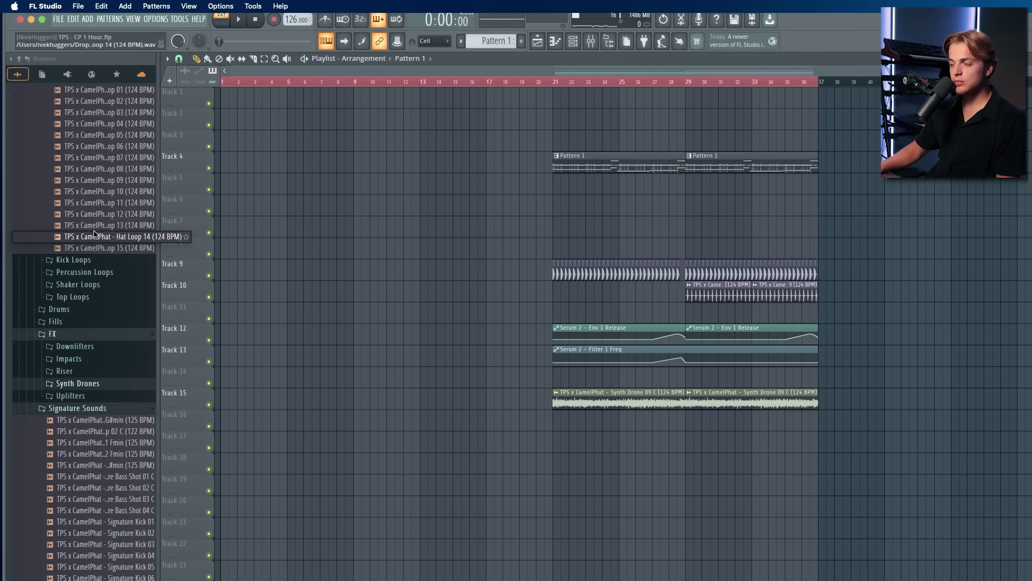
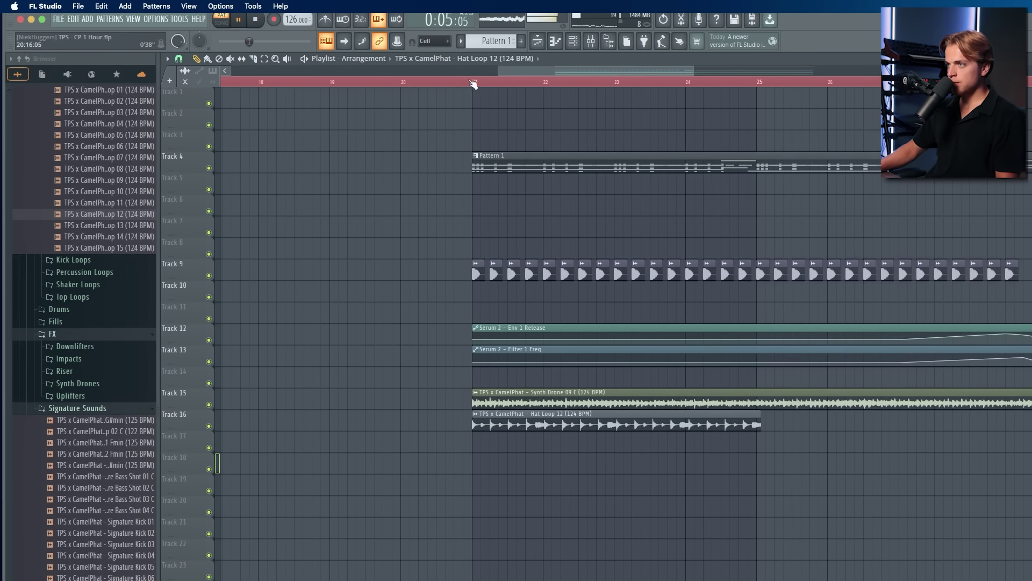
left_click(473, 84)
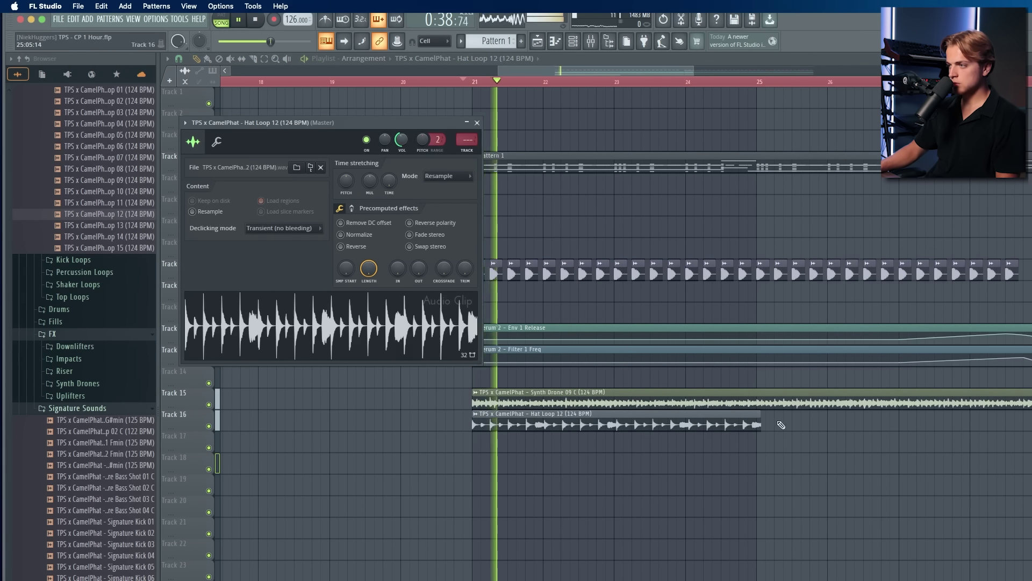
left_click(780, 424)
left_click(475, 414)
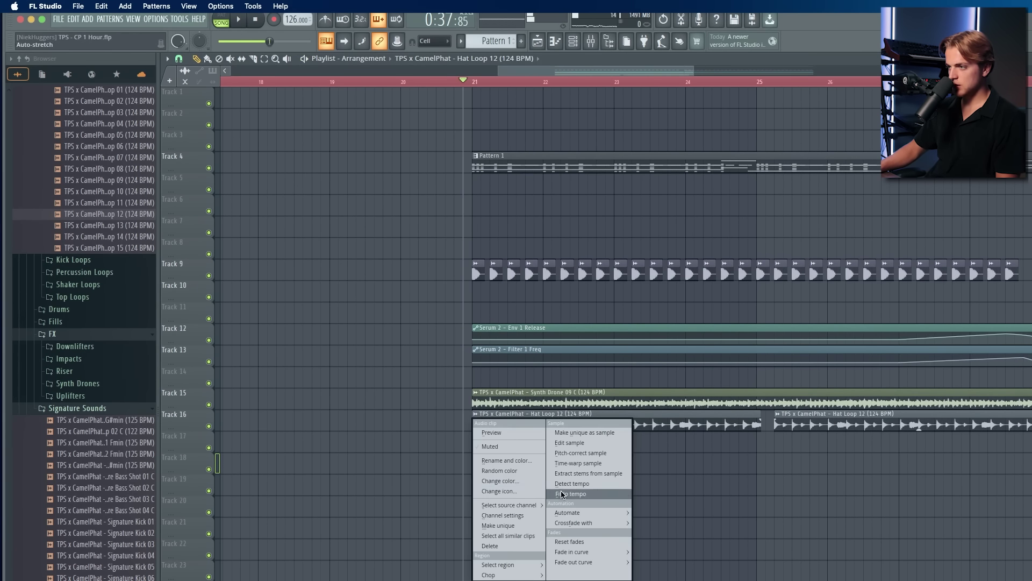
left_click(581, 493)
left_click(935, 472)
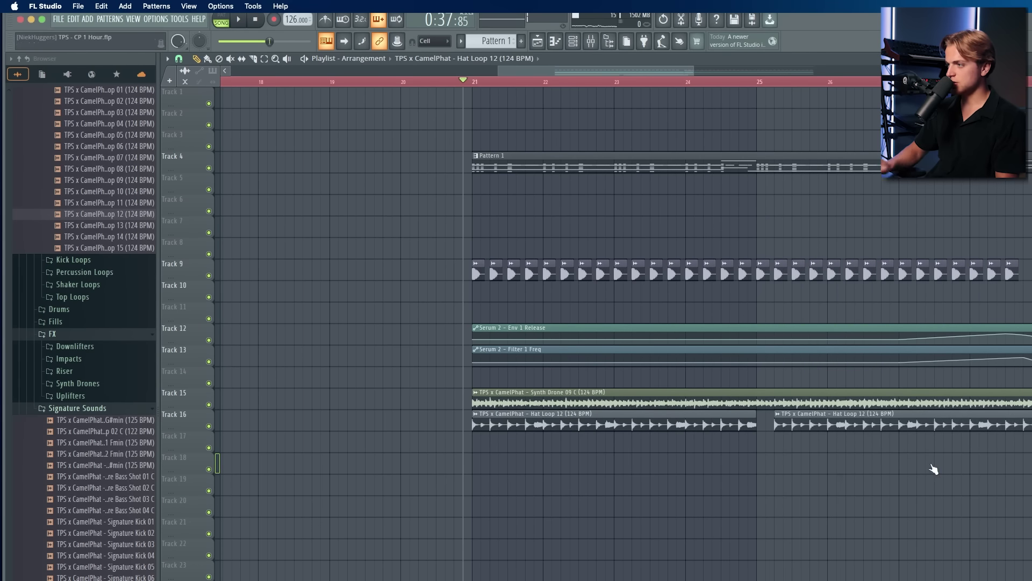
Step: Replace the misplaced second Hat Loop 12 clip with one that starts at bar 25, right after the first
key("space")
right_click(844, 426)
left_click(762, 425)
scroll(758, 427, "down", 5)
Step: Move both Hat Loop 12 clips up six tracks to Track 10
left_click_drag(746, 427, 514, 422)
key("shift+Up")
key("shift+Up")
key("shift+Up")
key("shift+Up")
key("shift+Up")
key("shift+Up")
Step: Move the bar 29 percussion loops, the Serum 2 automation clips and the synth drone clips down three tracks
left_click_drag(863, 299, 699, 435)
left_click_drag(511, 340, 672, 445)
key("shift+Down")
key("shift+Down")
key("shift+Down")
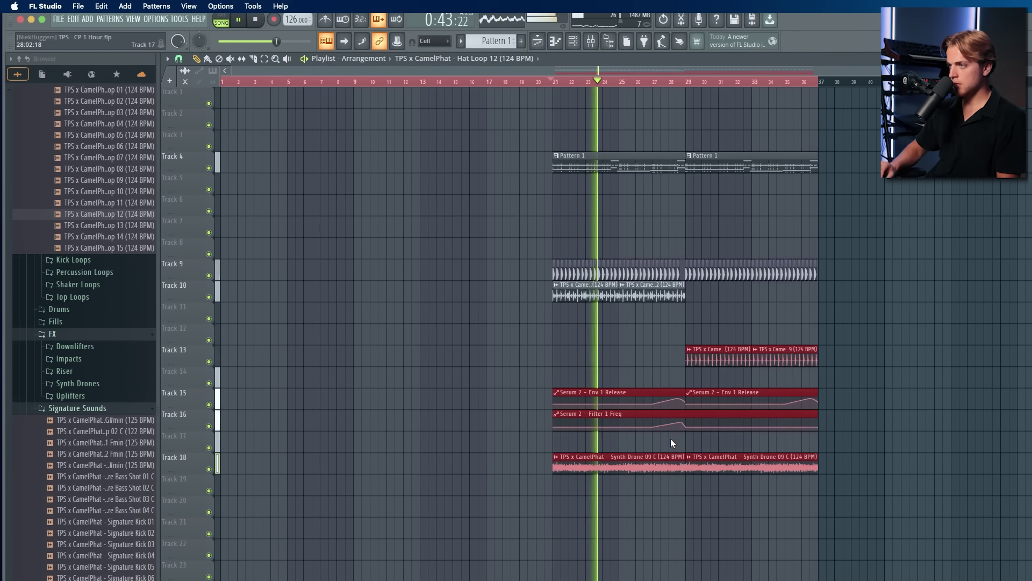
Step: Show the unsorted channels in the channel rack and mute Serum 2 and Diva #2
key("F6")
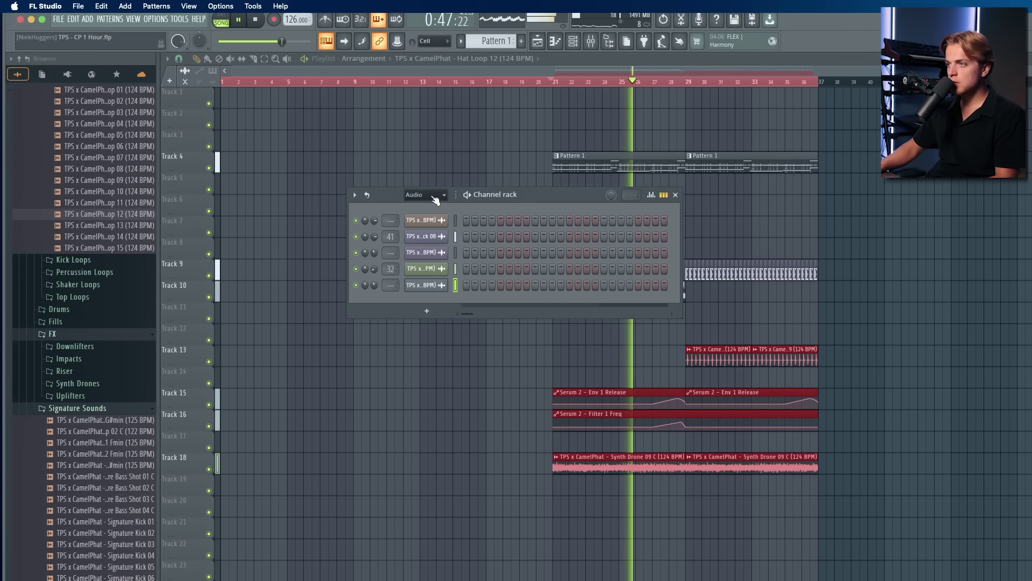
left_click(430, 241)
left_click(351, 253)
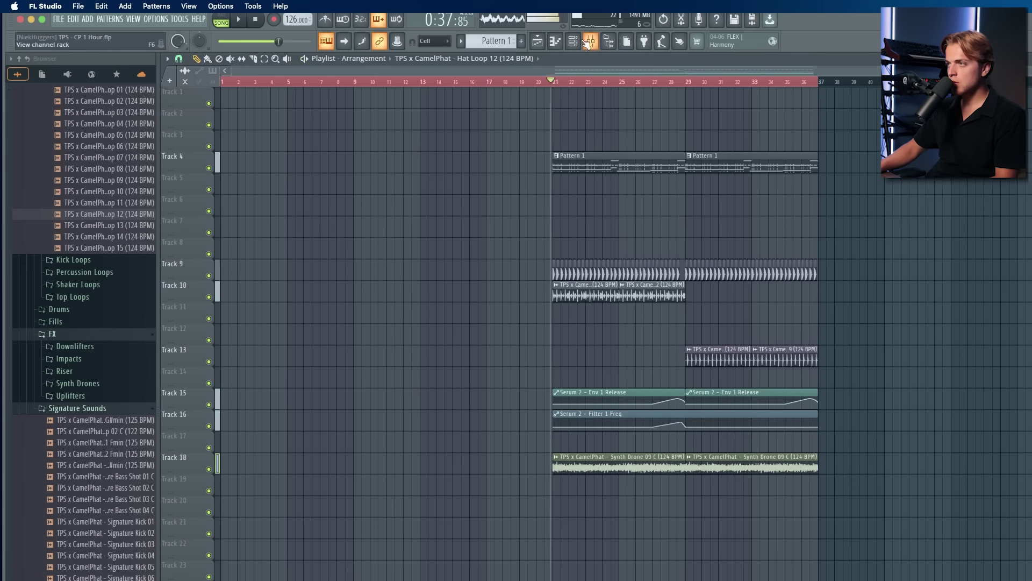
key("F6")
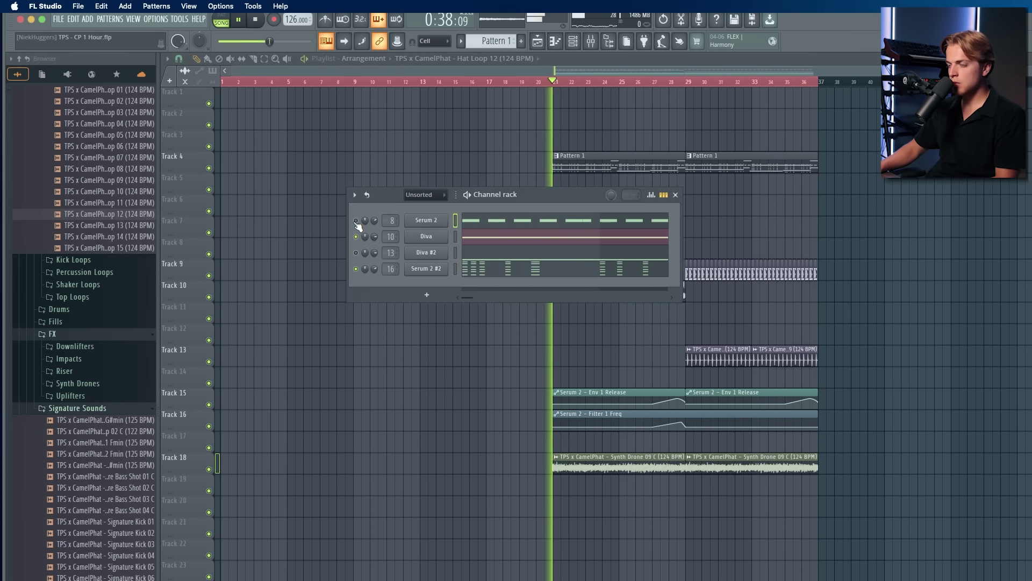
Step: Replace the instrument on the Diva channel with a fresh Diva instance and stop playback
right_click(432, 239)
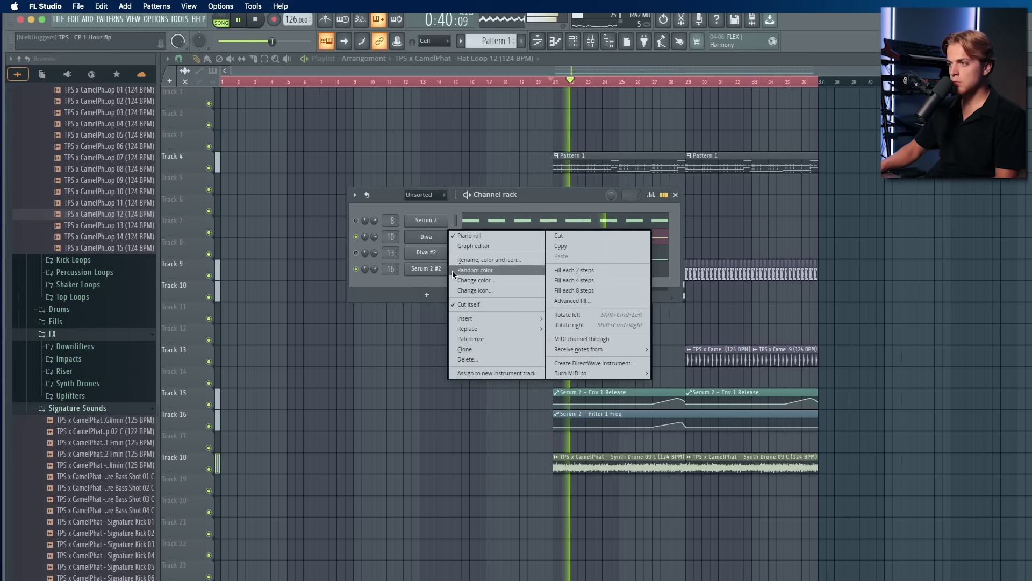
mouse_move(488, 328)
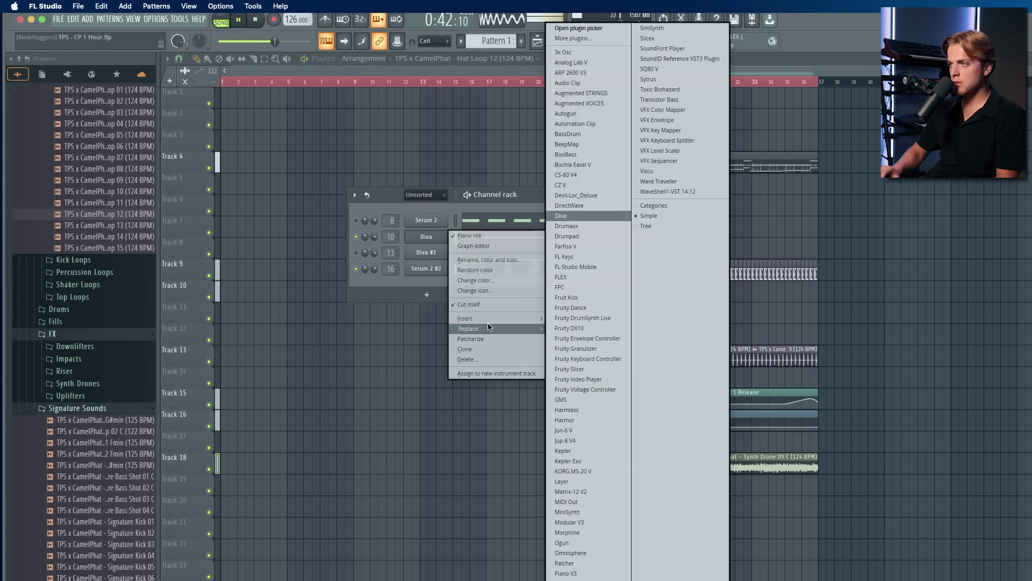
key("Return")
key("space")
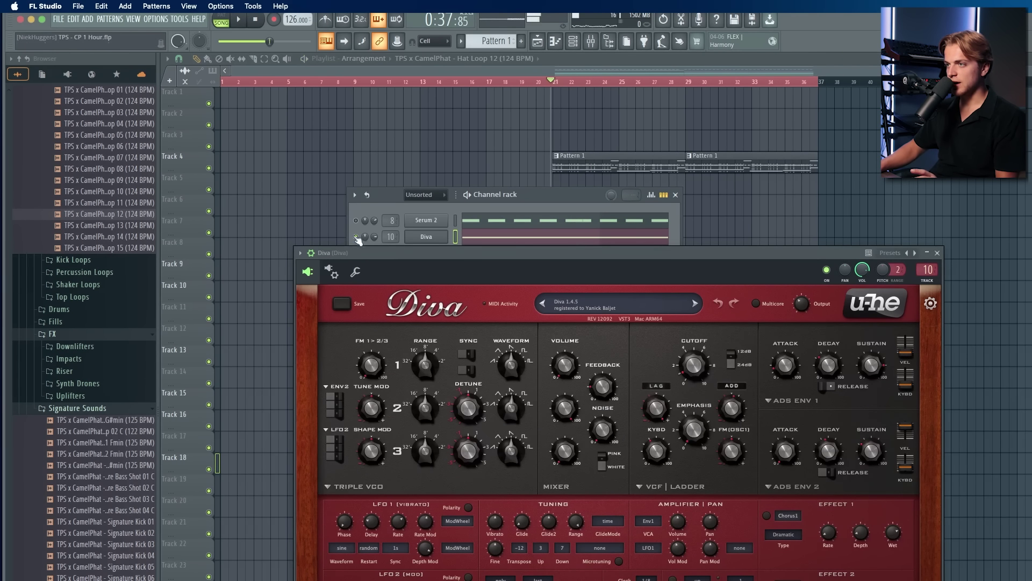
Step: Review the chord notes of the Serum 2 #2 part in the piano roll
left_click_drag(451, 251, 457, 373)
left_click(487, 271)
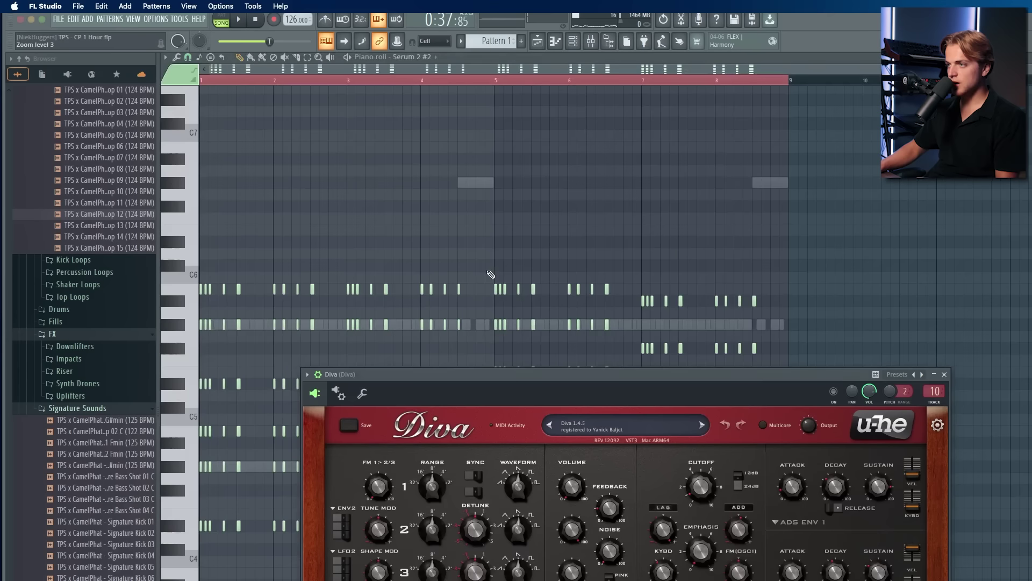
scroll(473, 295, "down", 10)
scroll(458, 302, "up", 3)
Step: Load the preset BS - Memory from the TPS x Camelphat - Diva Presets folder on the Diva channel
key("F6")
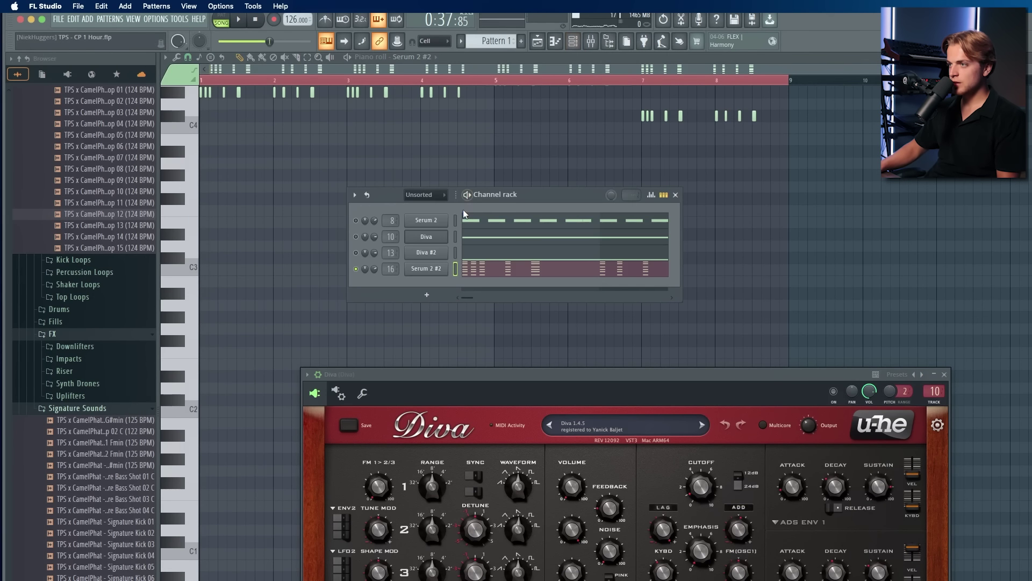
left_click(429, 253)
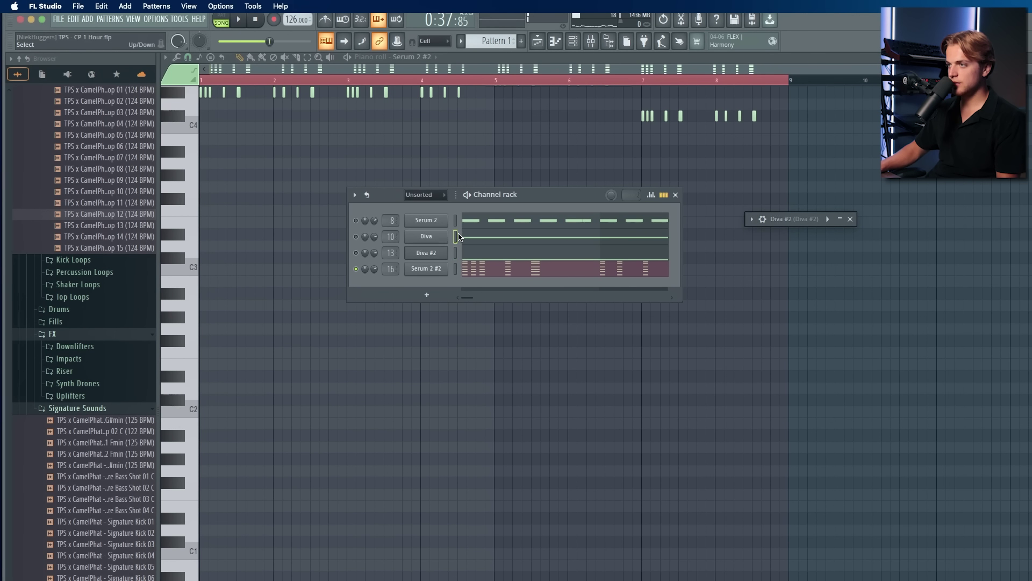
left_click(428, 238)
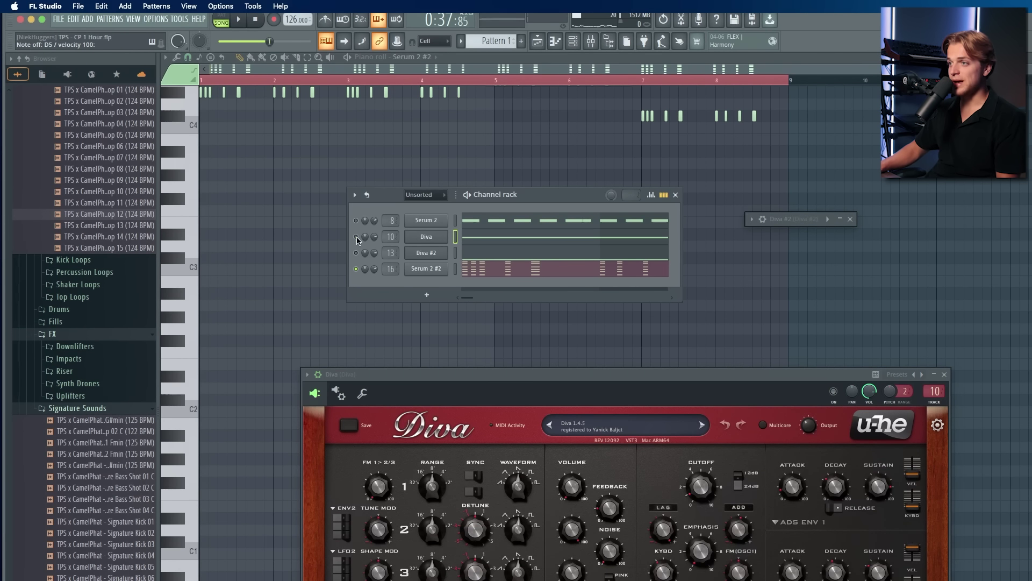
left_click_drag(603, 376, 835, 132)
left_click(968, 511)
key("space")
left_click(621, 251)
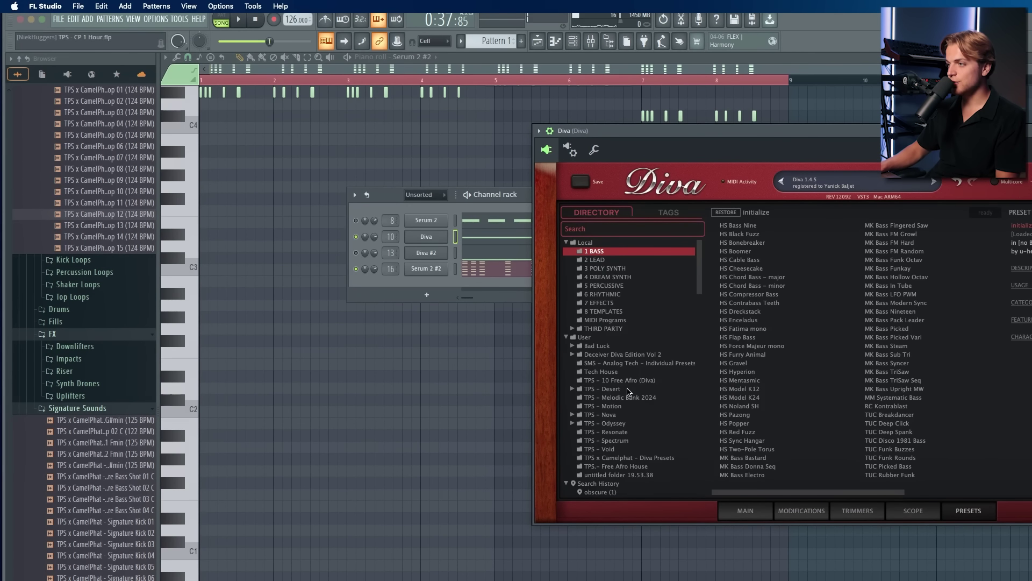
left_click(622, 457)
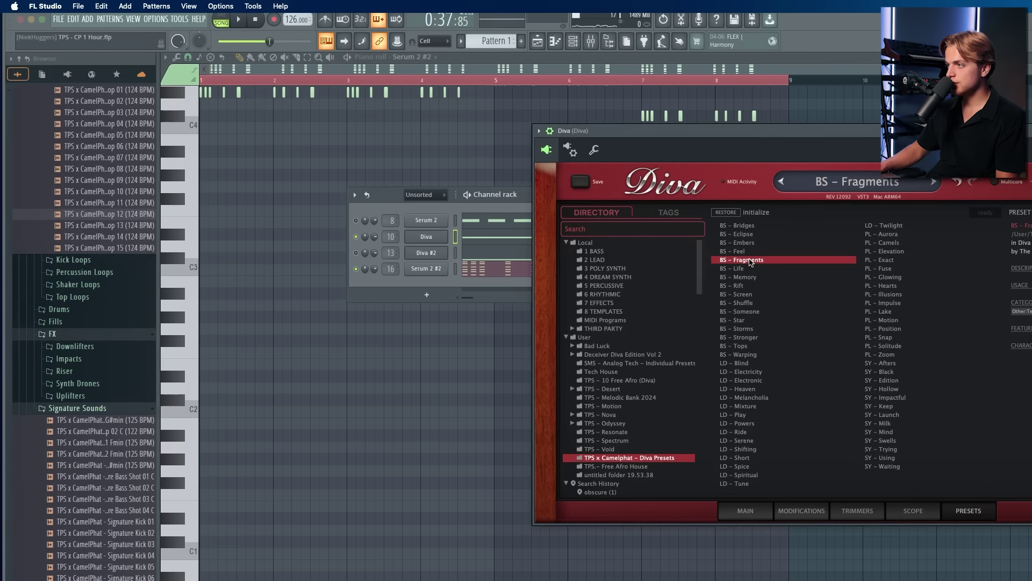
Step: Replace Diva's long opening note with a rhythm of five short G#4 notes in bar 1 and duplicate it into bar 2
left_click(493, 231)
scroll(488, 240, "up", 10)
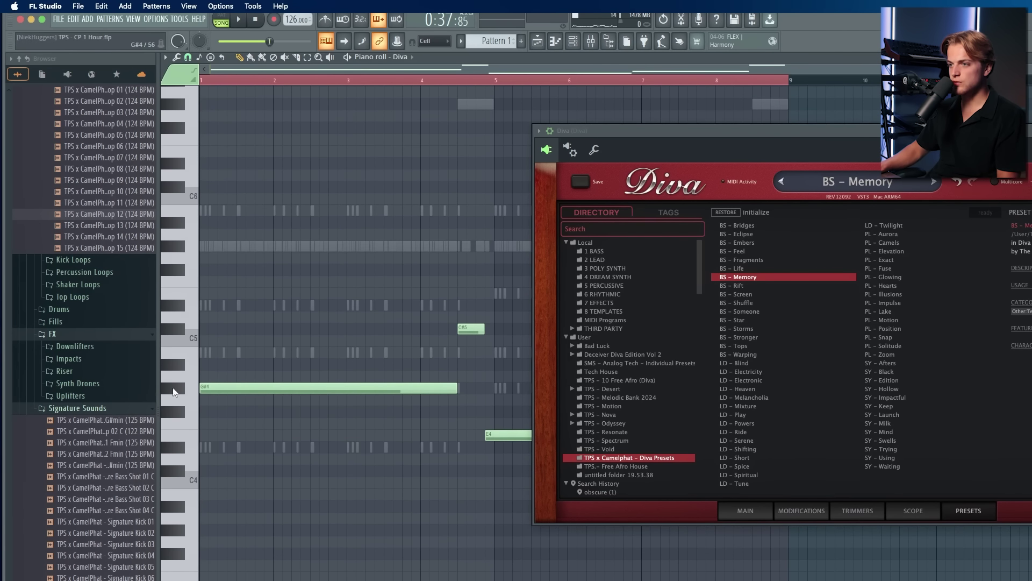
scroll(204, 387, "up", 3)
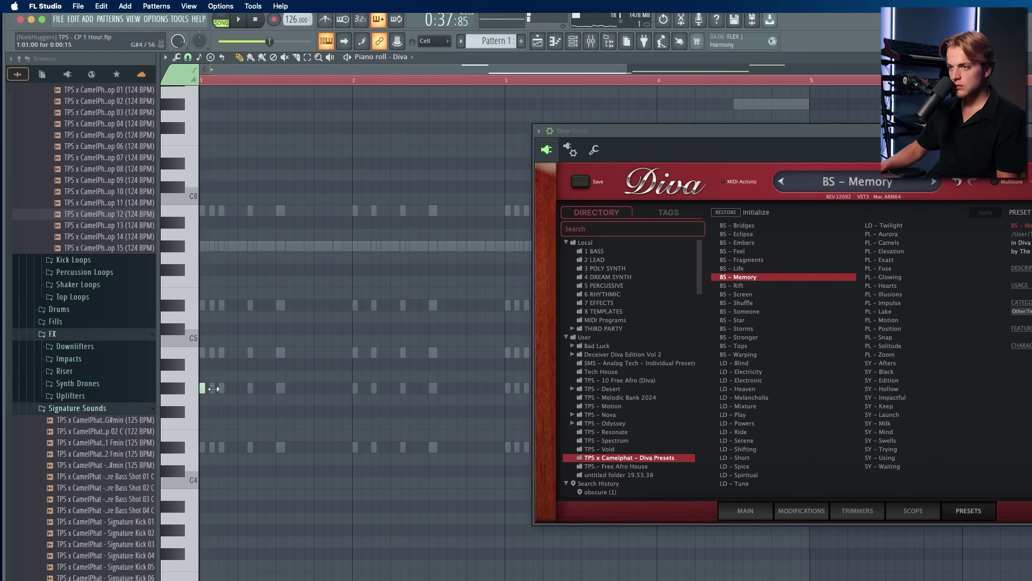
left_click(251, 388)
left_click(280, 388)
left_click_drag(290, 388, 309, 388)
left_click(337, 388)
left_click_drag(366, 389, 347, 389)
left_click_drag(362, 81, 87, 96)
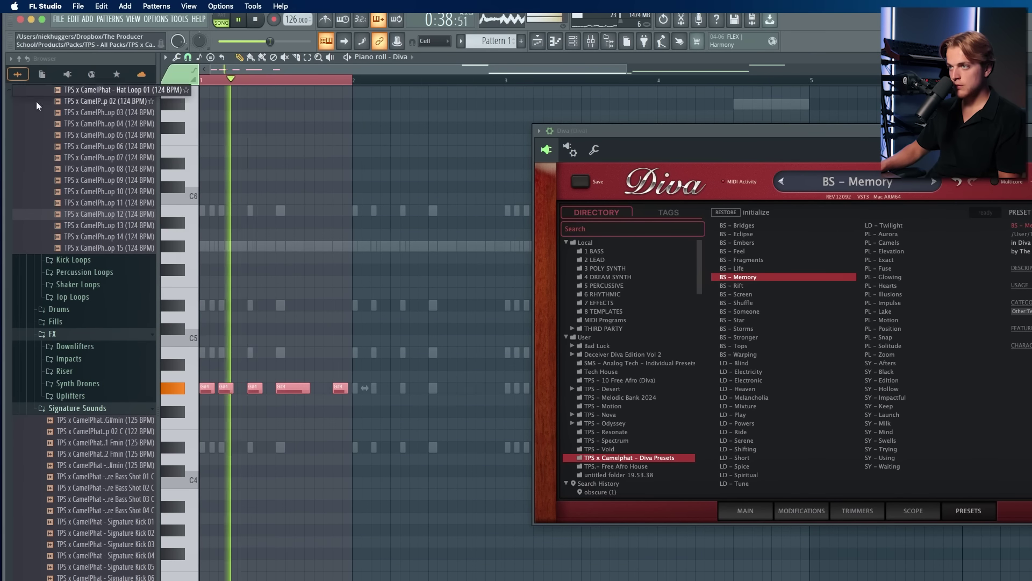
key("super+b")
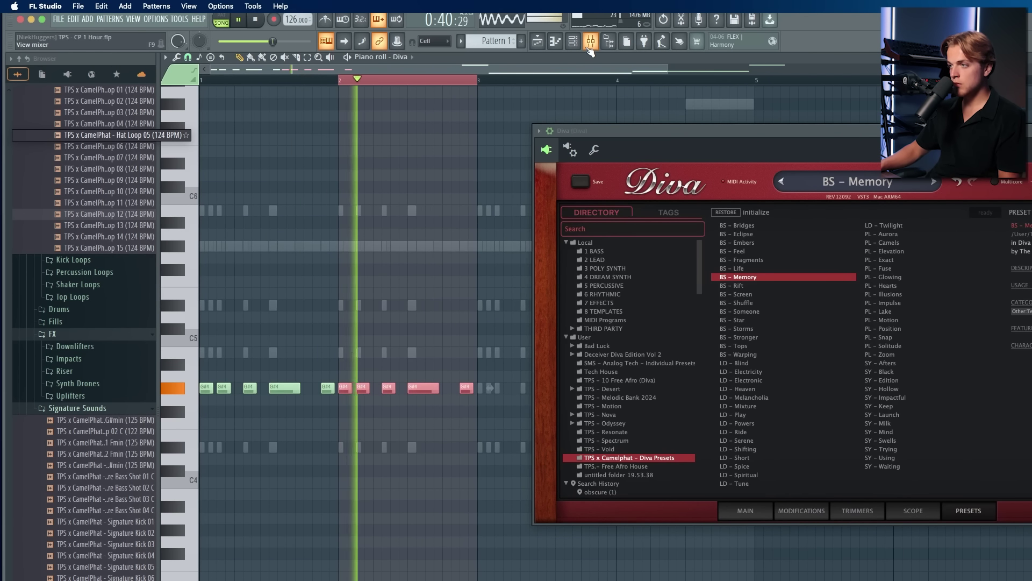
Step: Check the Diva track in the mixer during playback and close the Diva plugin window
key("F9")
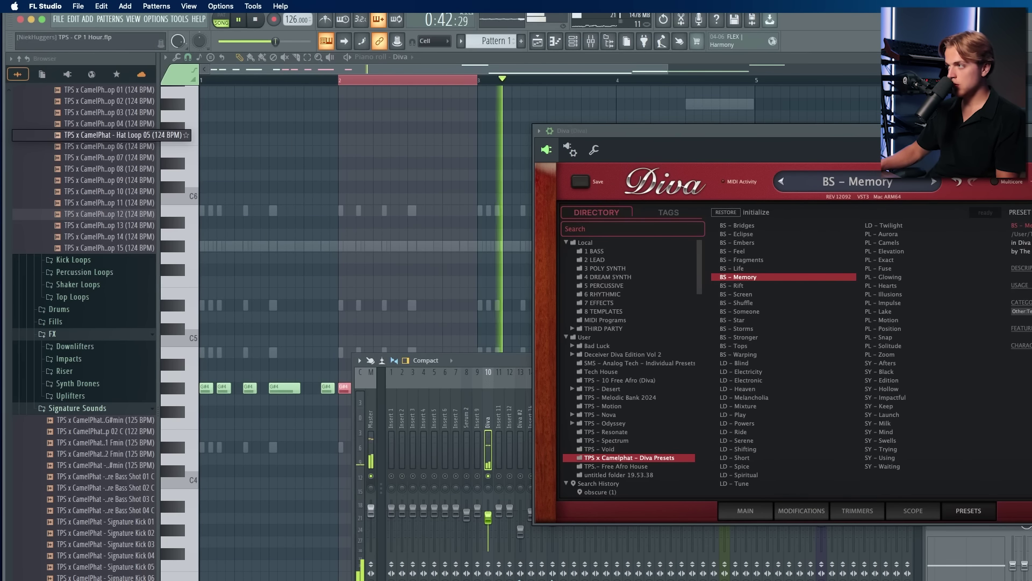
key("space")
key("Escape")
key("space")
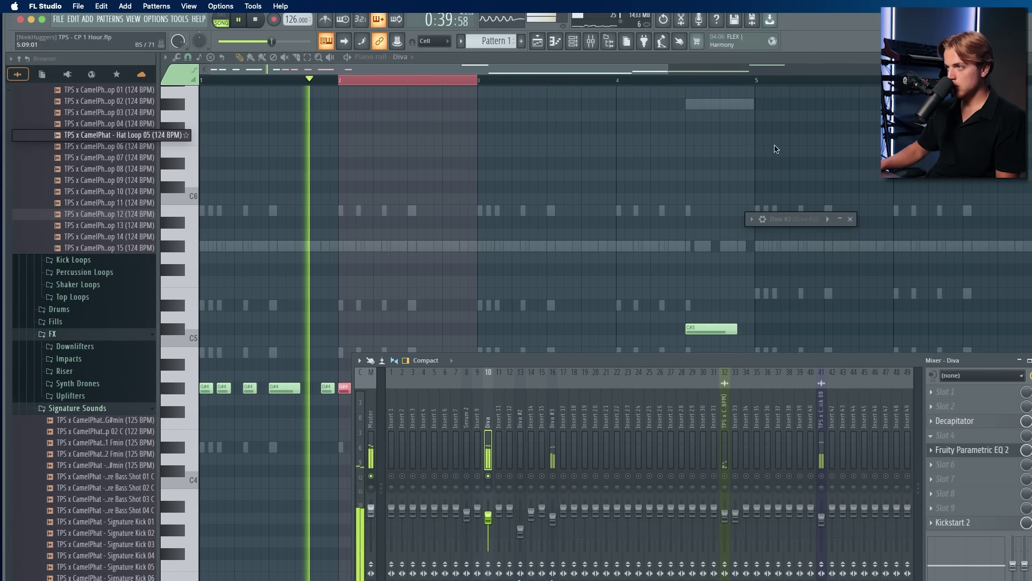
key("F9")
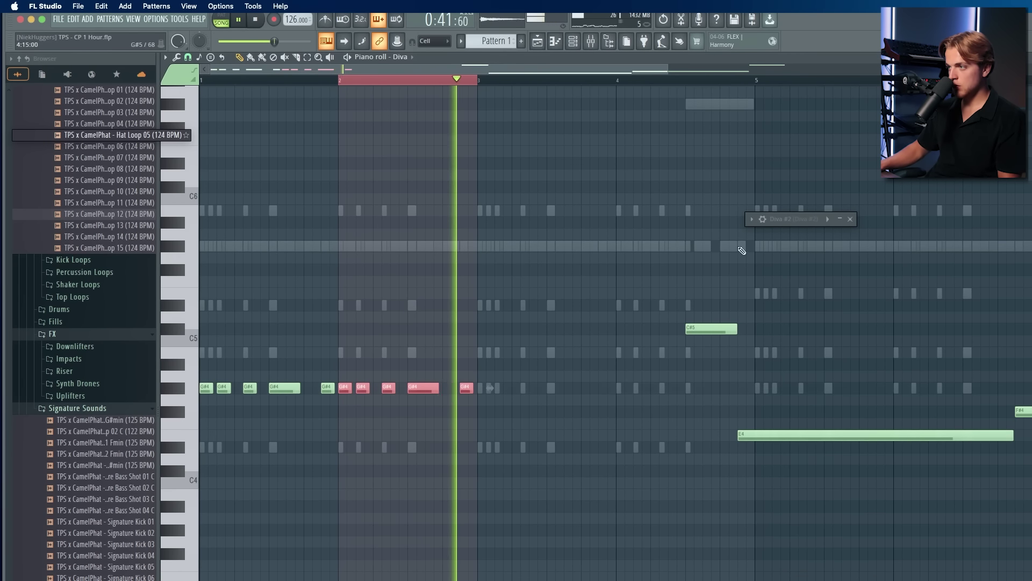
Step: Delete the C#5 note in bar 4 and duplicate the two-bar G#4 rhythm twice, through bar 6
right_click(693, 330)
left_click_drag(462, 79, 247, 83)
scroll(443, 208, "down", 5)
key("super+b")
key("super+b")
Step: Move the last G#4 of bar 4 and the notes of bars 5 and 6 down to E4, replacing the long E4 note
scroll(503, 389, "up", 3)
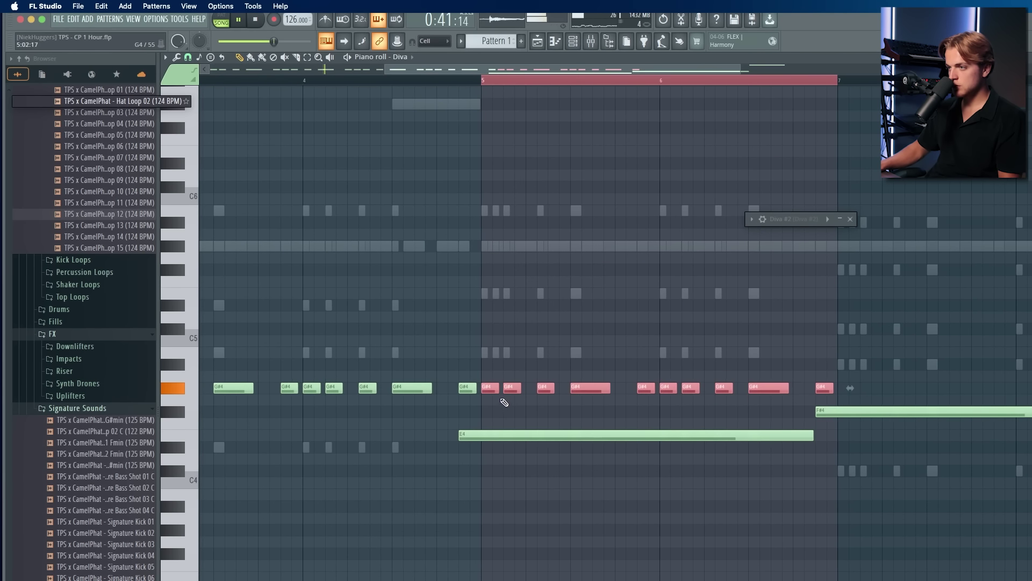
left_click_drag(487, 388, 487, 433)
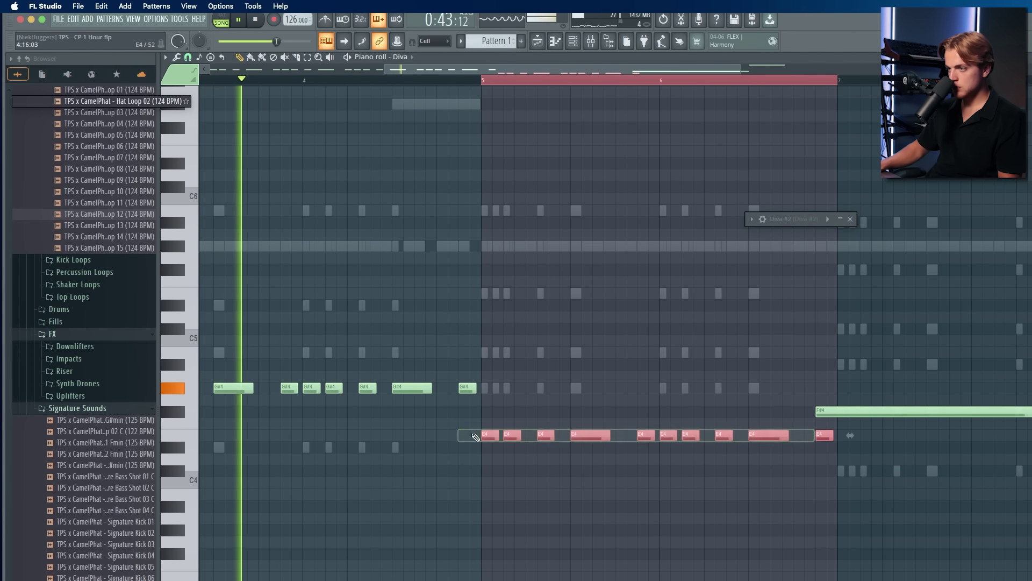
scroll(779, 433, "down", 3)
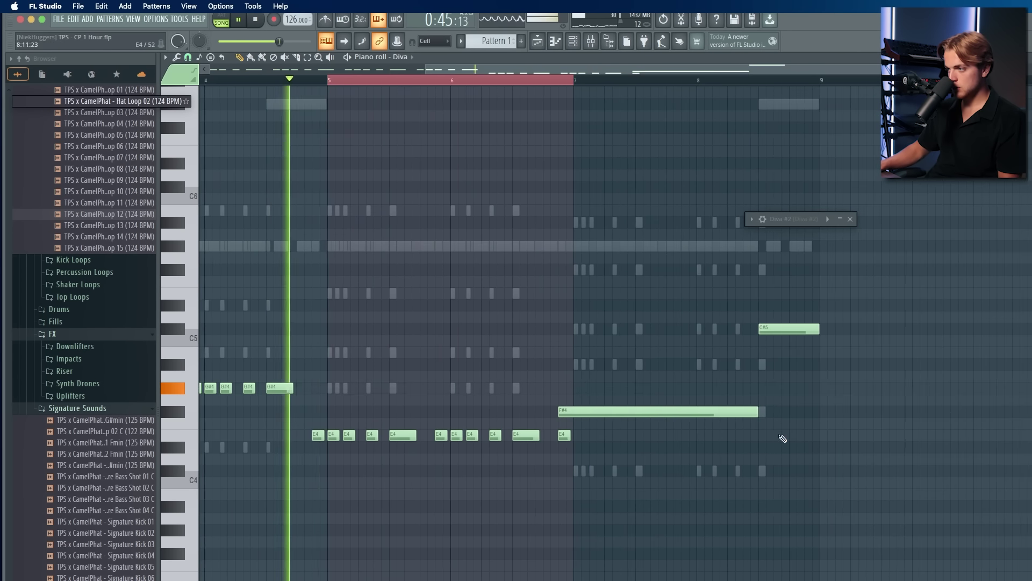
right_click(566, 433)
left_click(565, 433)
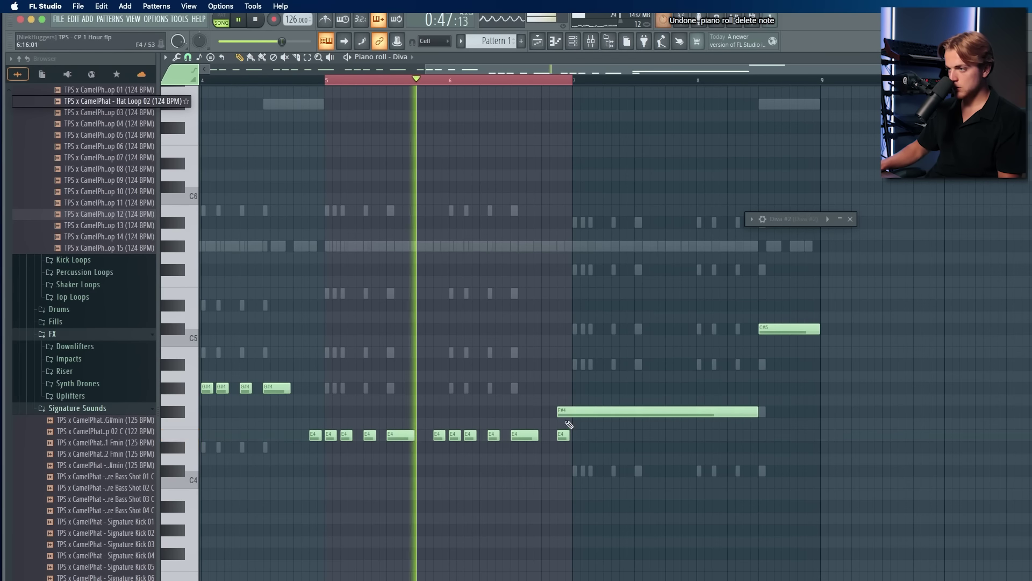
Step: Delete the long F#4 note and move the last E4 note of bar 6 up to F#4
right_click(566, 413)
left_click_drag(564, 433, 563, 410)
scroll(574, 410, "down", 3)
key("space")
key("space")
Step: Duplicate the bass rhythm of bars 5 and 6 into bars 7 and 8 and raise the copies to F#4
left_click_drag(434, 418, 573, 476)
key("super+b")
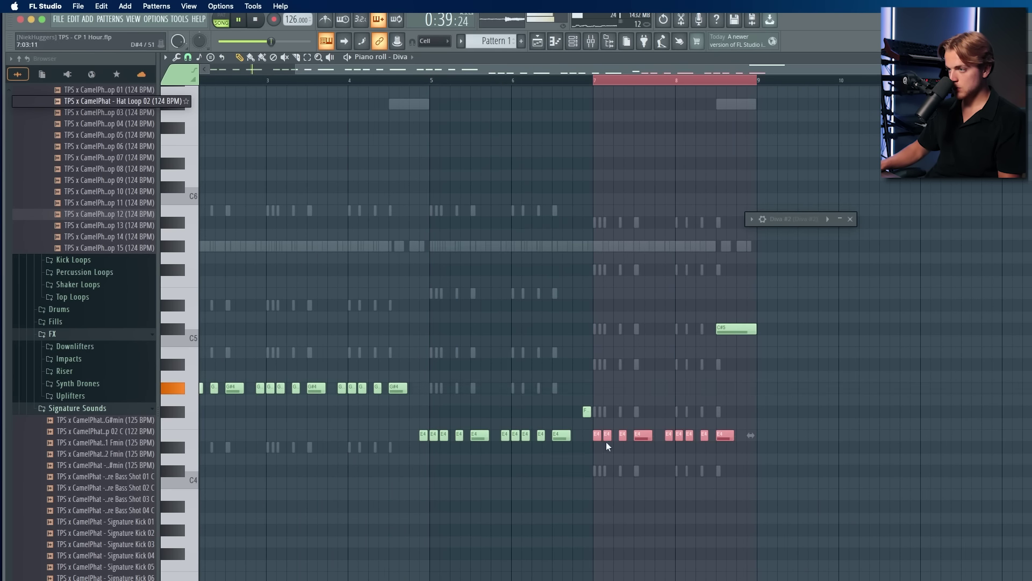
scroll(598, 437, "up", 2)
left_click_drag(598, 435, 600, 399)
scroll(591, 400, "down", 3)
scroll(489, 398, "up", 2)
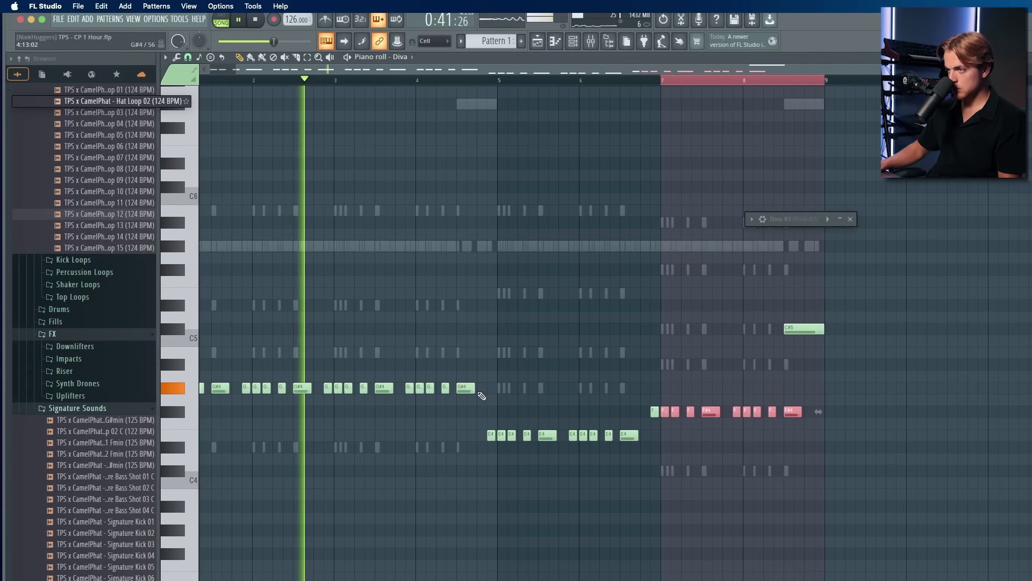
key("super+d")
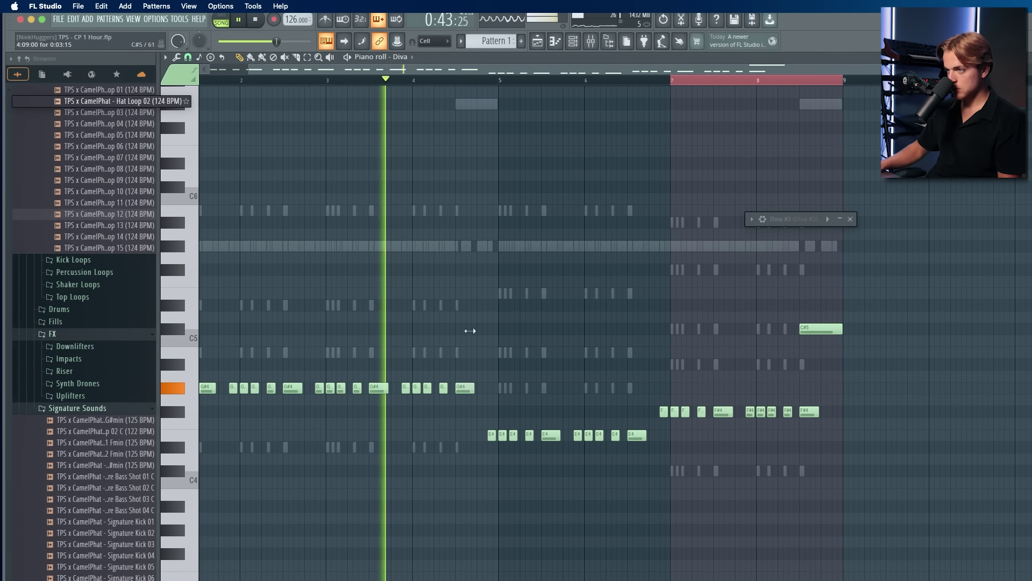
Step: Raise the last G#4 of bar 4 to C#5 and replace bar 8's last F#4 and long C#5 with a short C#5
left_click_drag(465, 387, 465, 319)
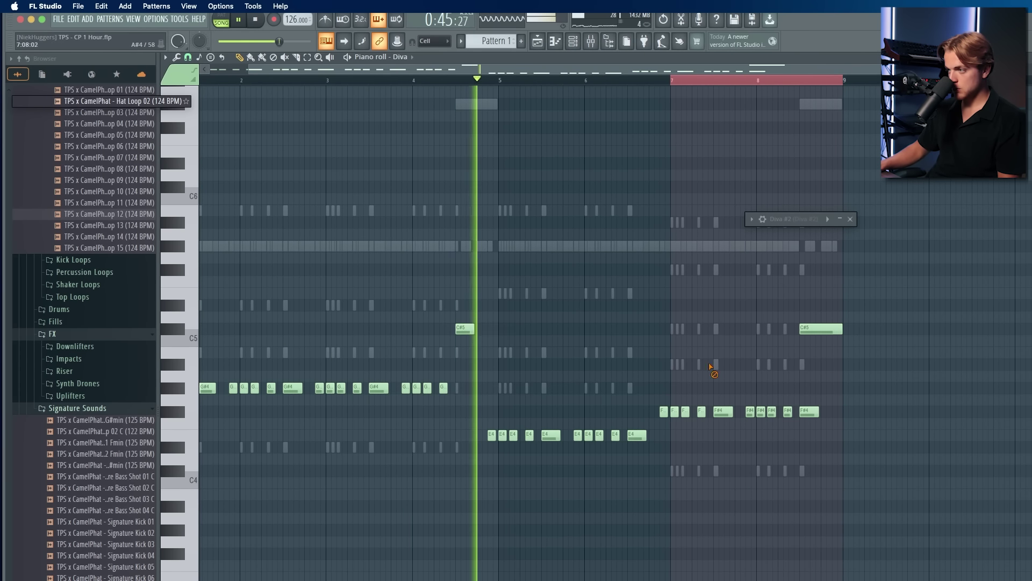
left_click_drag(805, 371, 824, 442)
key("Delete")
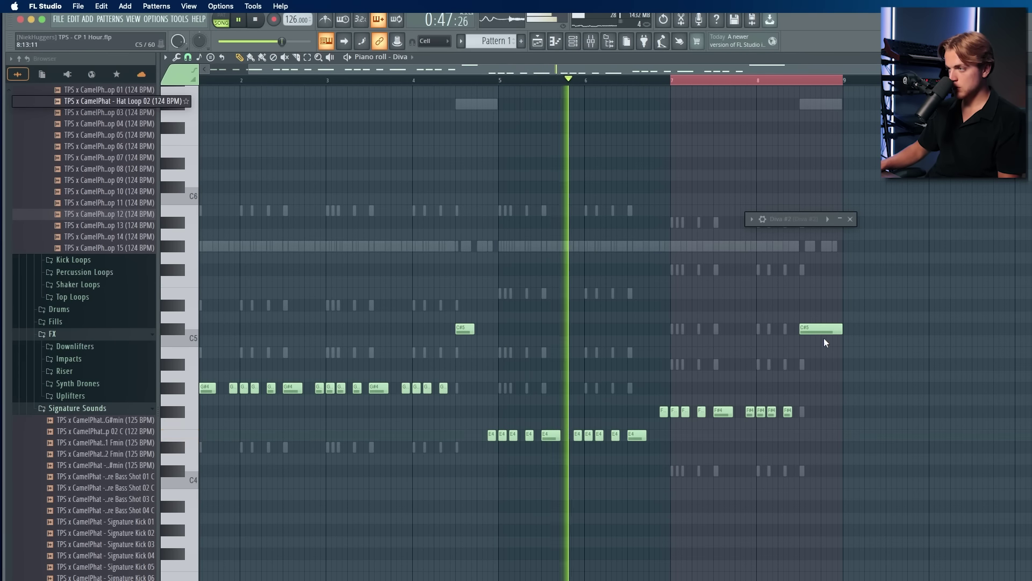
right_click(834, 329)
left_click(803, 329)
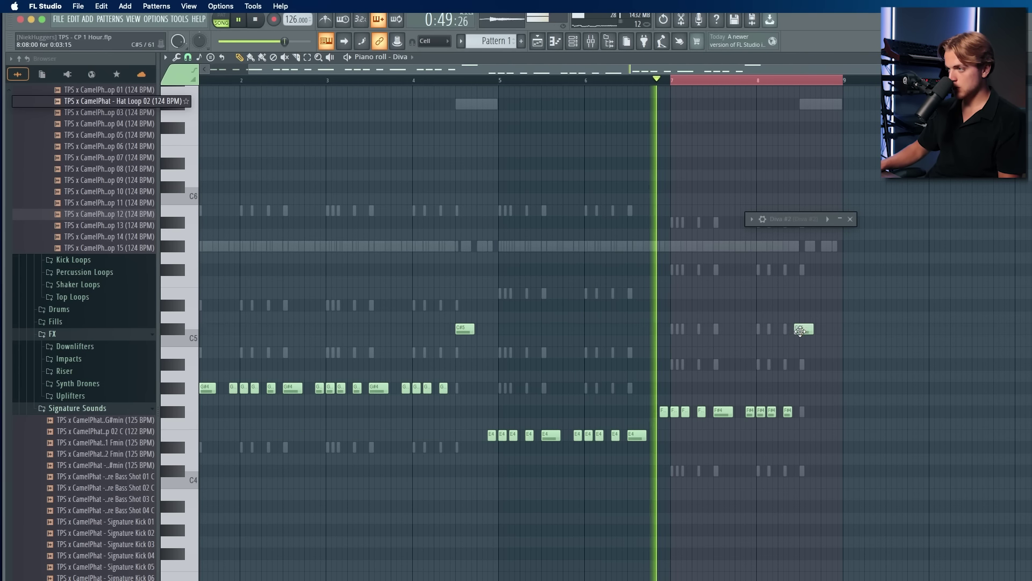
Step: Return to the playlist and check the Diva #3 mixer track and its effects
left_click(537, 40)
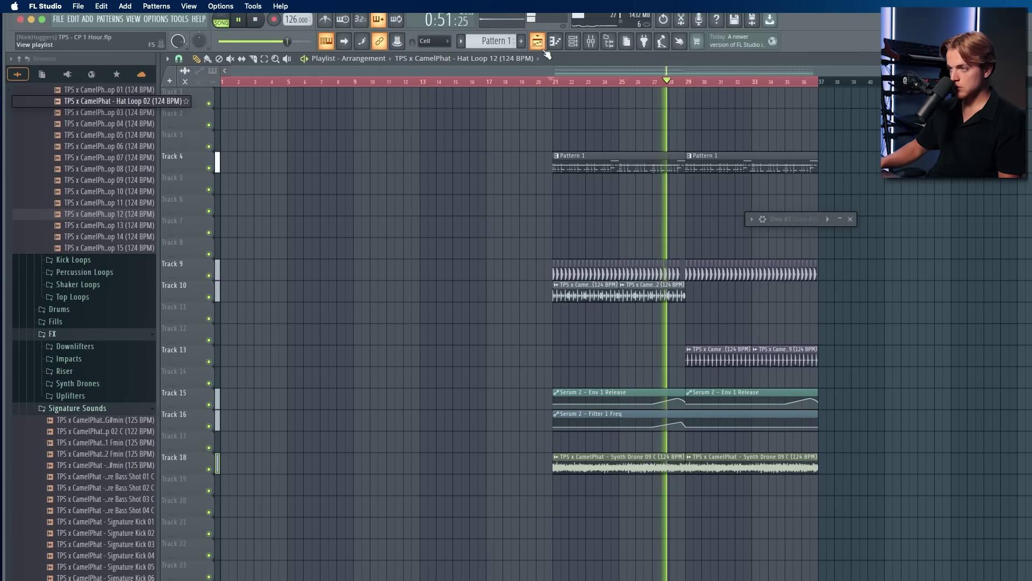
left_click(569, 43)
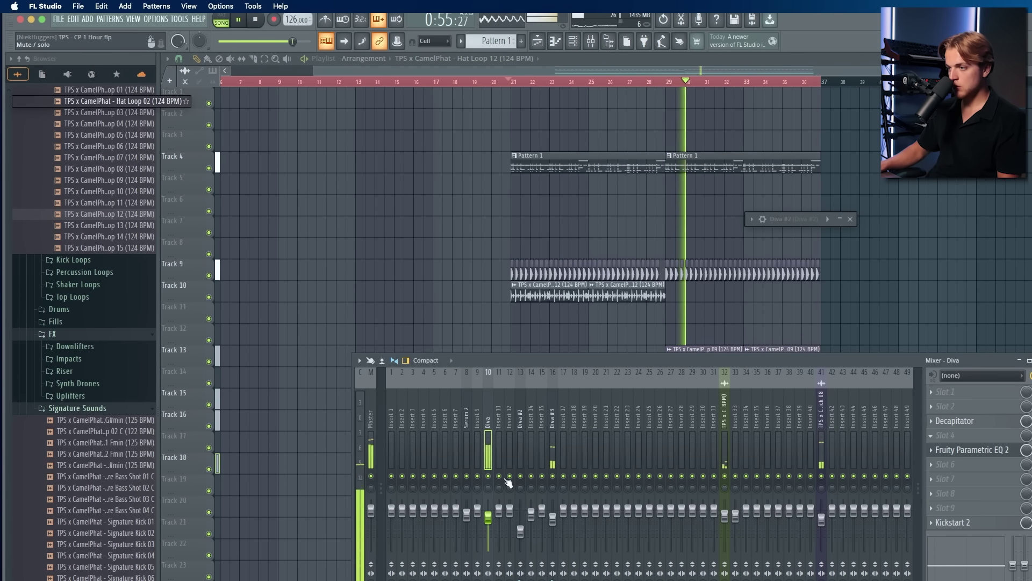
left_click(553, 499)
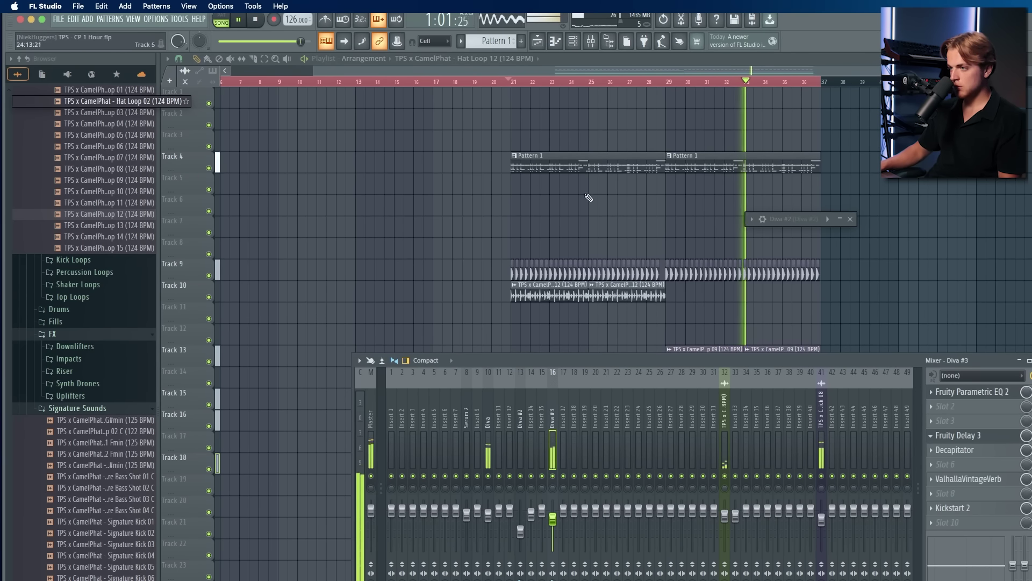
left_click(573, 41)
left_click(344, 209)
right_click(345, 208)
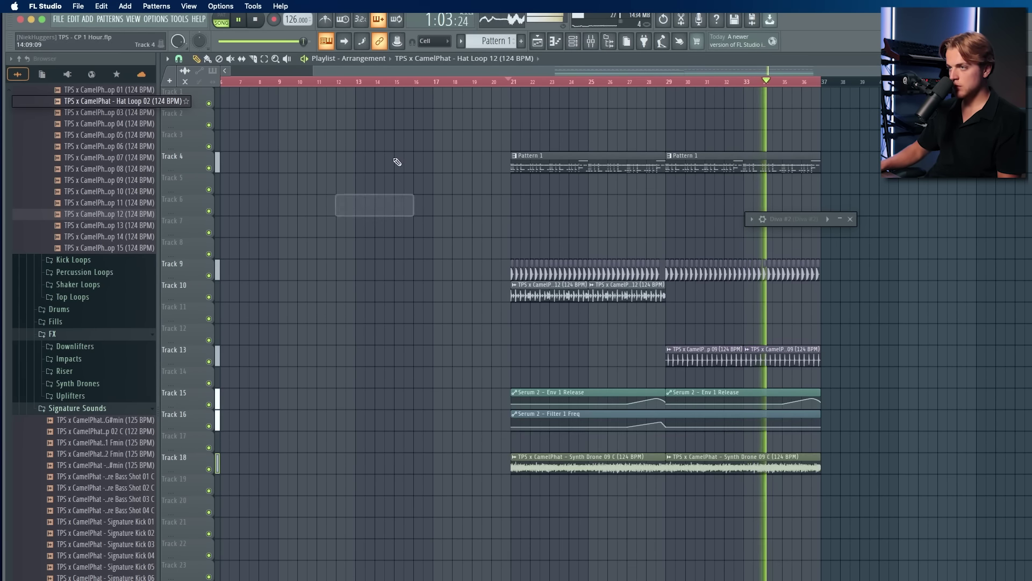
Step: Unmute the Diva #2 channel and set its channel volume to 78%
left_click(572, 41)
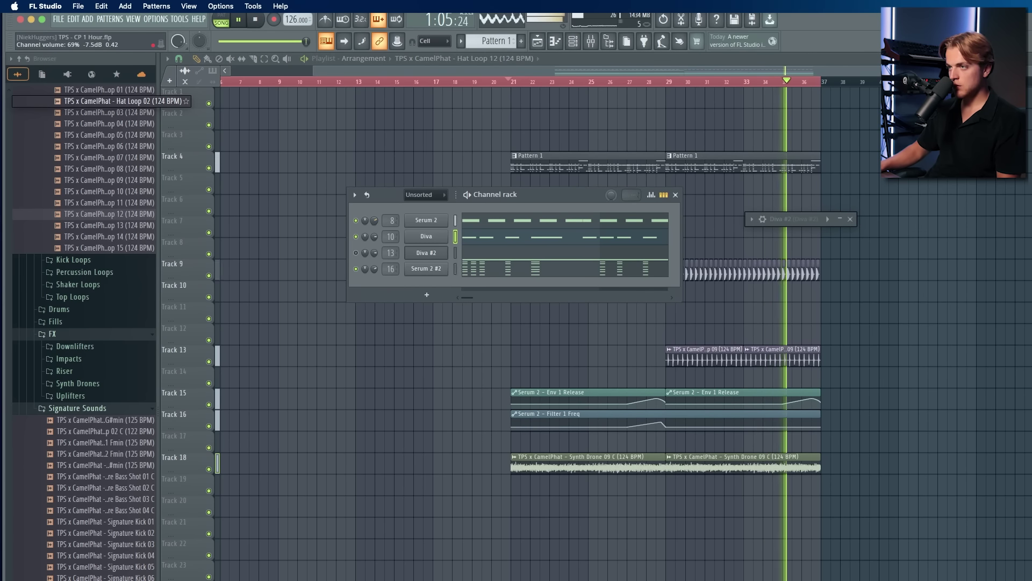
left_click(355, 253)
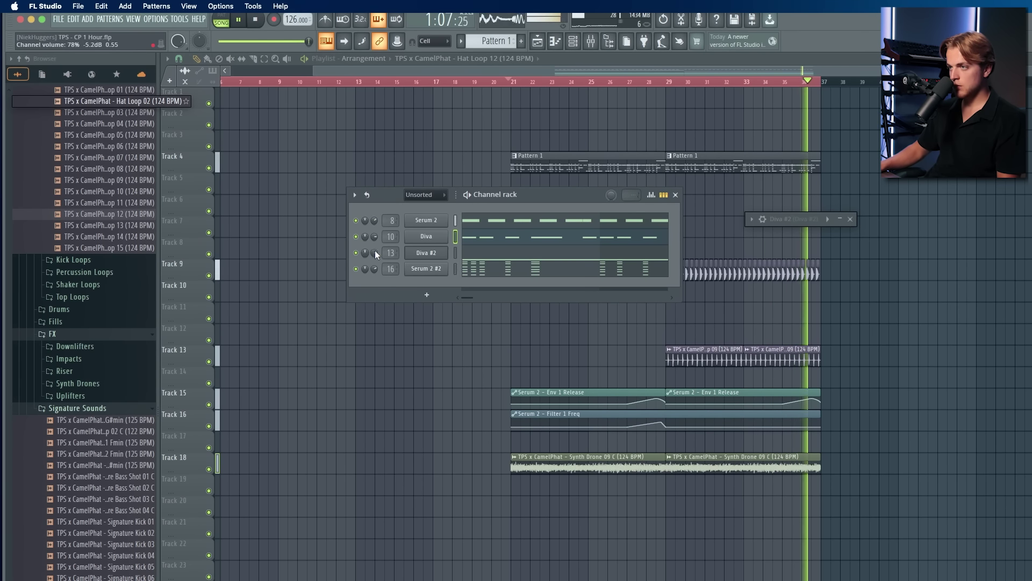
left_click(499, 82)
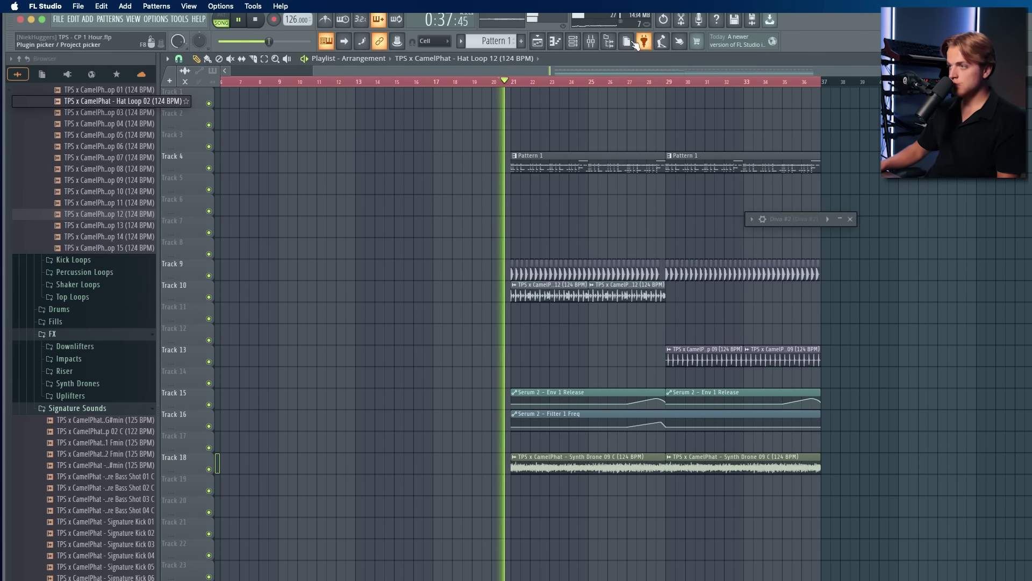
Step: Check the channel levels in the mixer and examine the Diva #2 notes in the piano roll
left_click(573, 40)
left_click(590, 45)
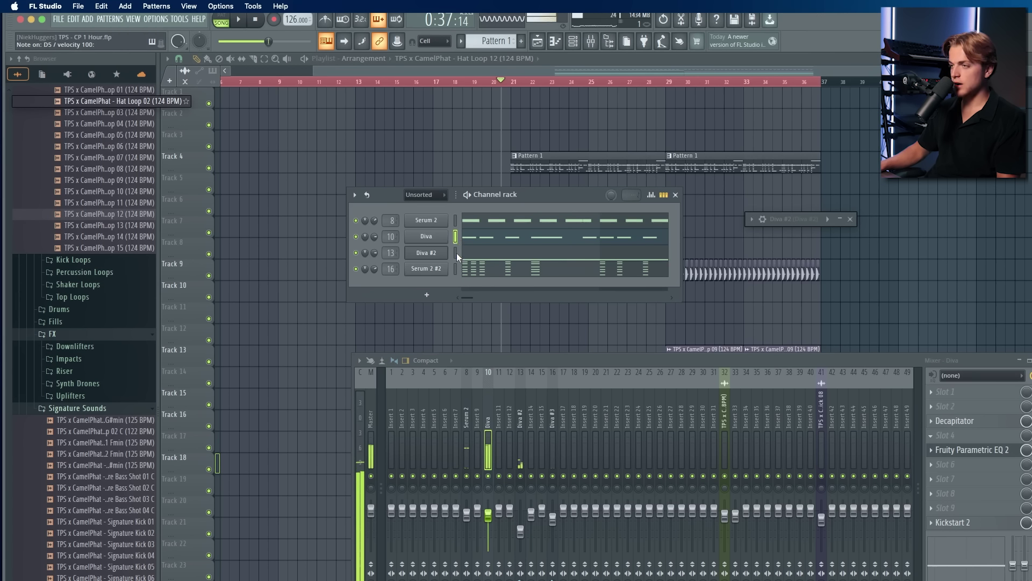
key("space")
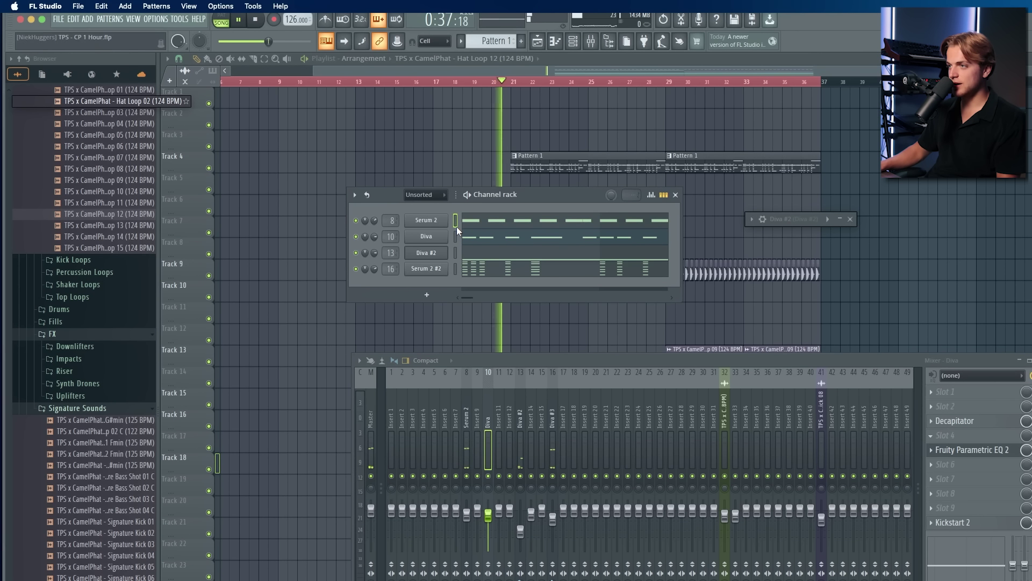
left_click(479, 254)
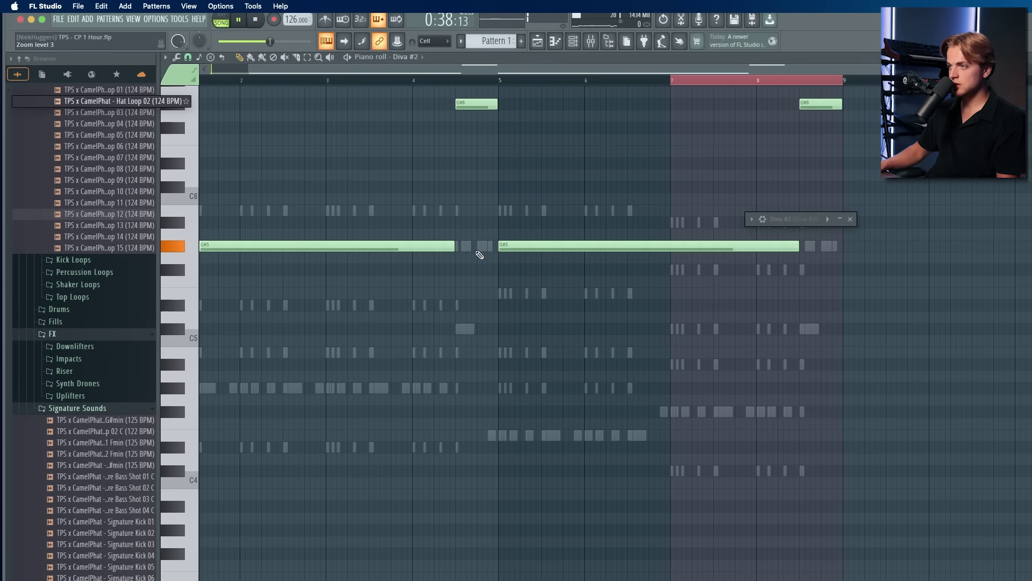
Step: Add Hat Loop 12 on Track 10 at bars 29 and 33 and move both Hat Loop 09 clips up to Track 11
left_click(555, 43)
scroll(848, 194, "up", 1)
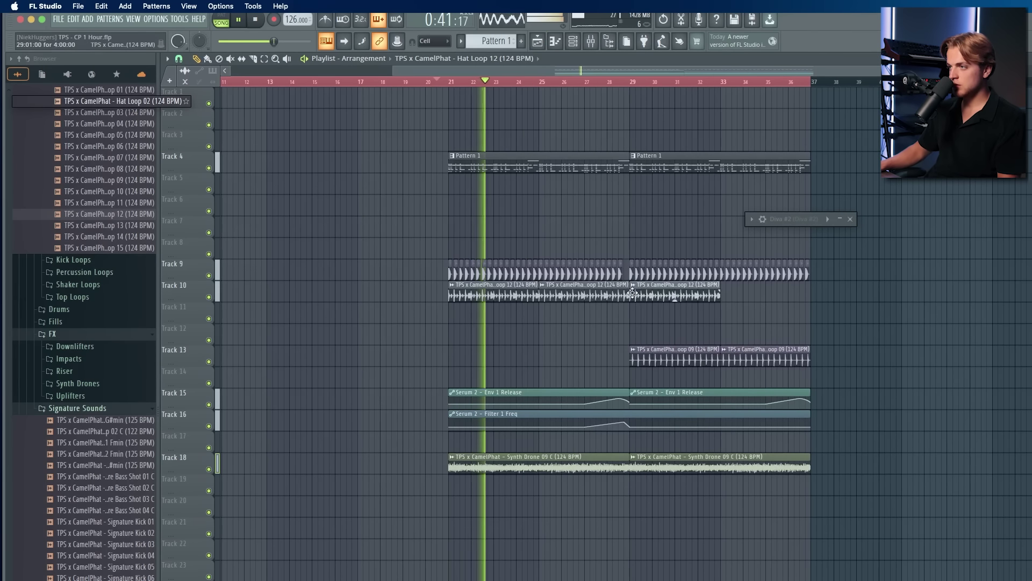
left_click(724, 295)
left_click_drag(836, 386, 695, 348)
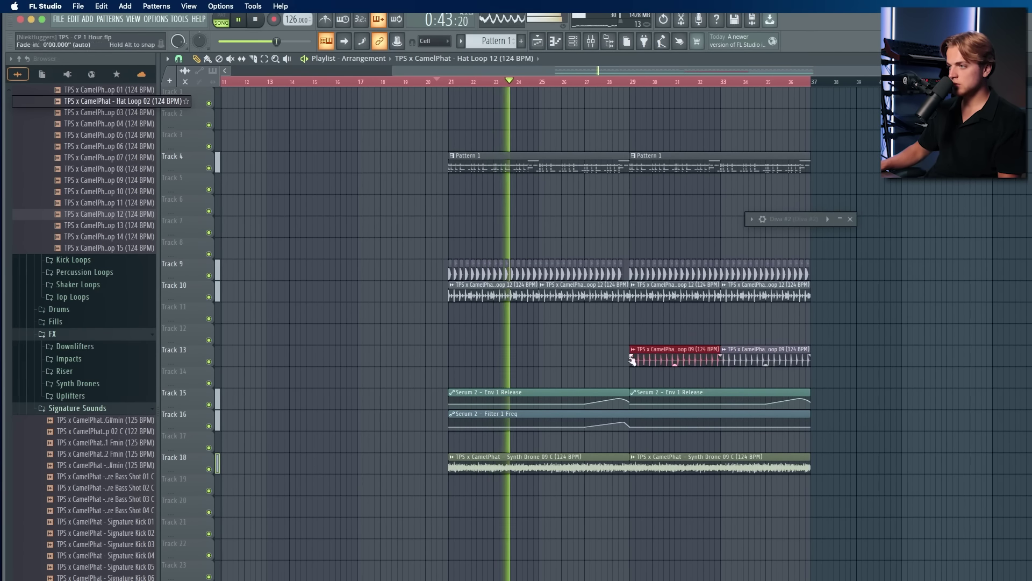
left_click_drag(636, 364, 636, 320)
Step: Set the wet output of Fruity Delay 3 on the Diva #3 mixer track to about 23%
key("F9")
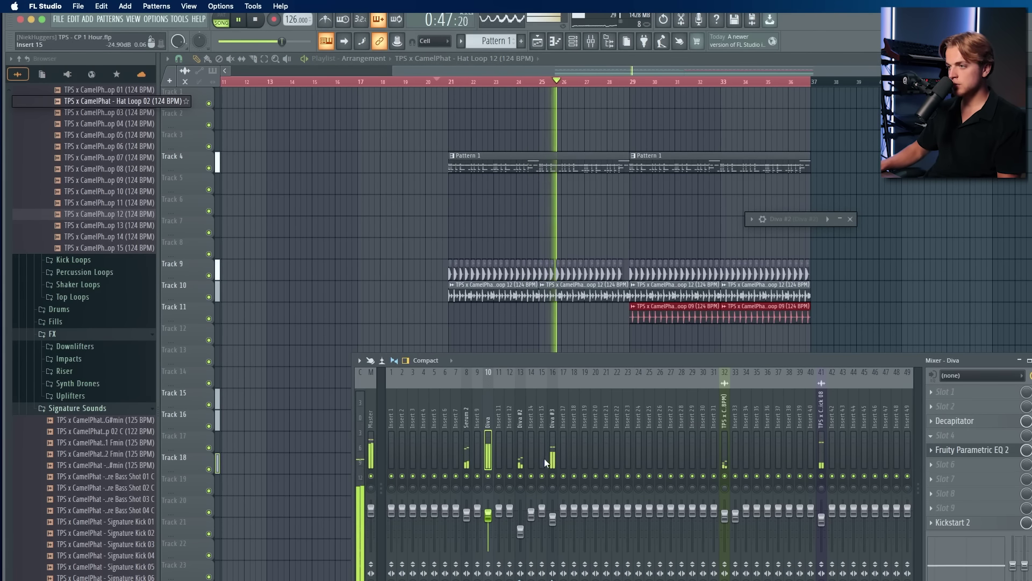
left_click(553, 420)
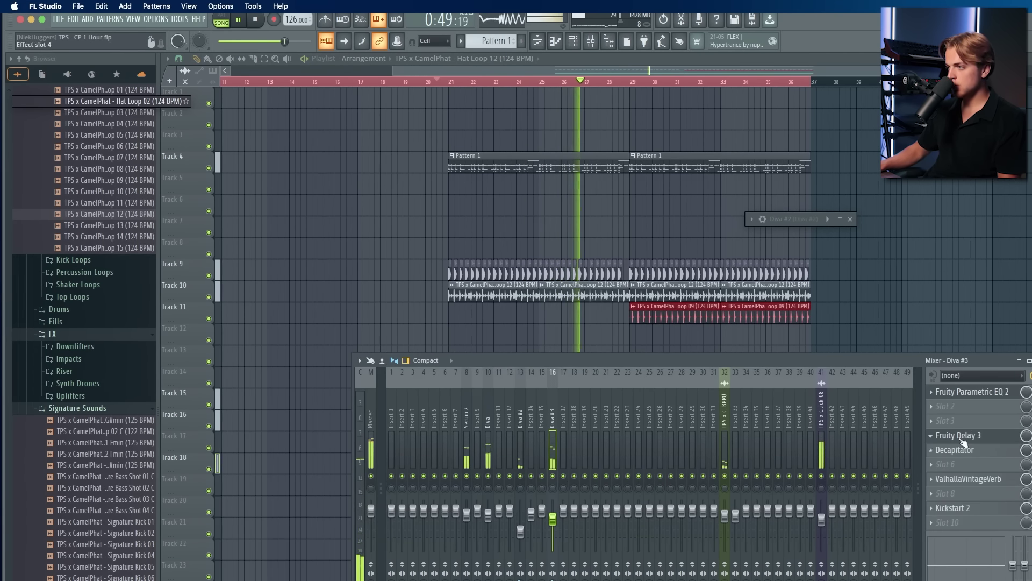
left_click(964, 422)
left_click(964, 427)
left_click(966, 438)
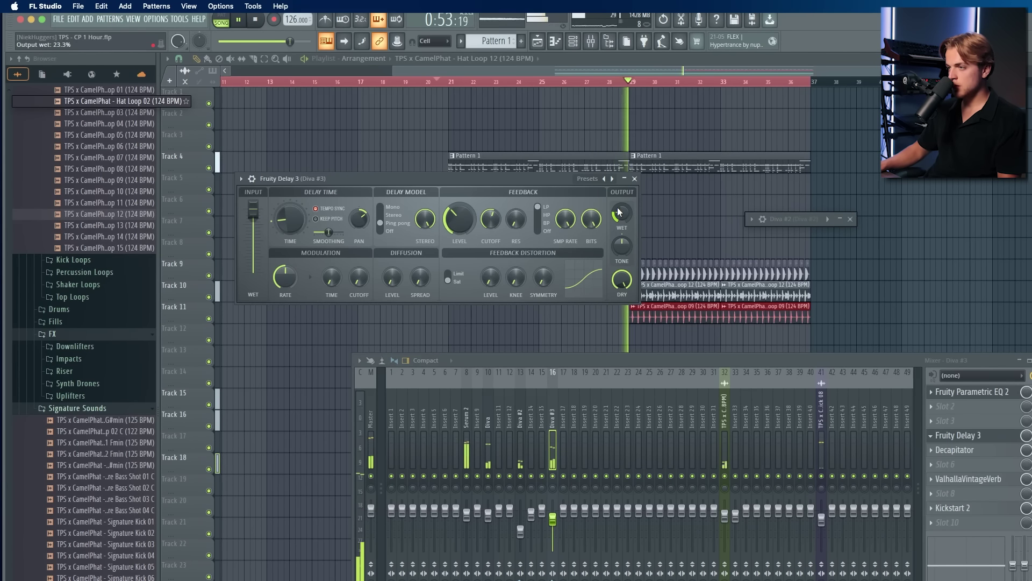
key("F12")
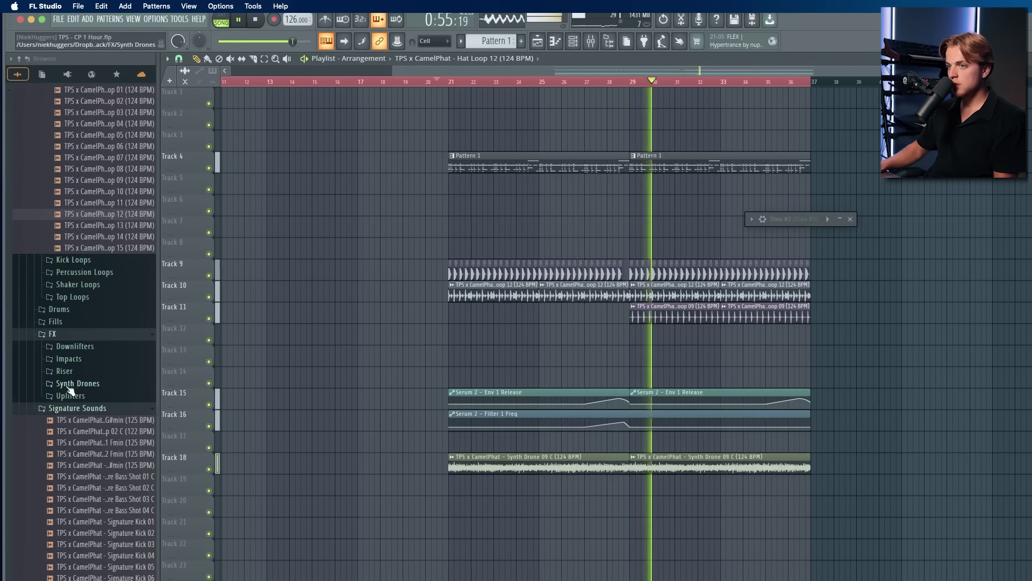
Step: Browse the pack's drum samples and place Clap 19 on Track 13 at beat 2 of bar 21
scroll(69, 392, "up", 5)
scroll(81, 516, "up", 3)
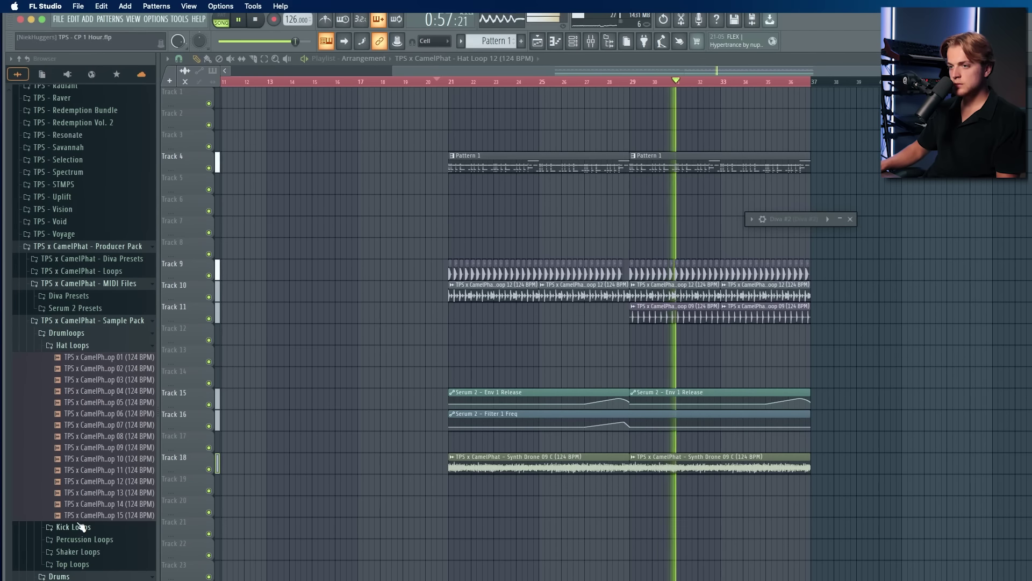
left_click(59, 554)
left_click(85, 569)
key("space")
scroll(97, 572, "down", 3)
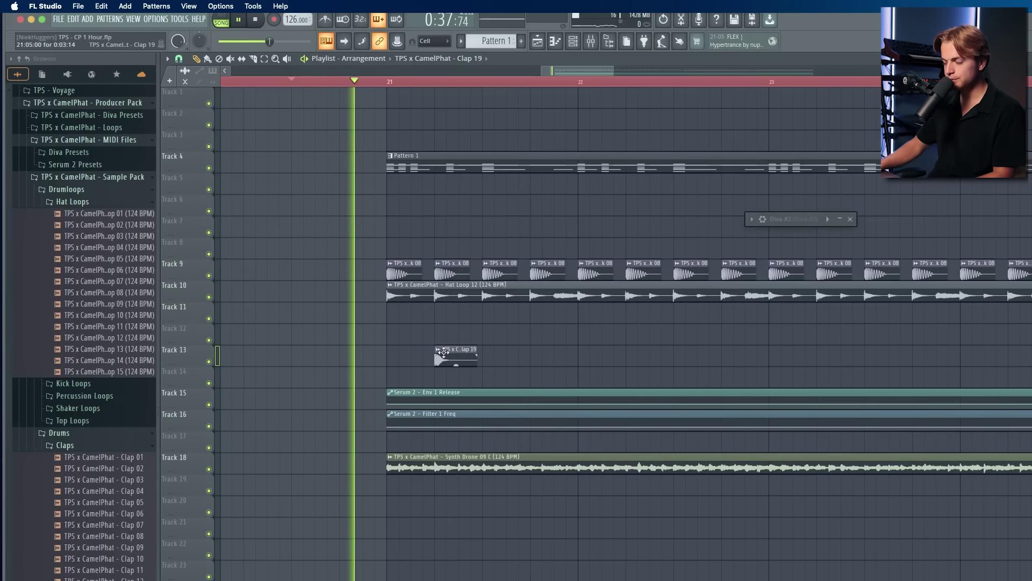
Step: Set Clap 19's channel volume to 38% and place a second clap on beat 4 of bar 21
double_click(454, 357)
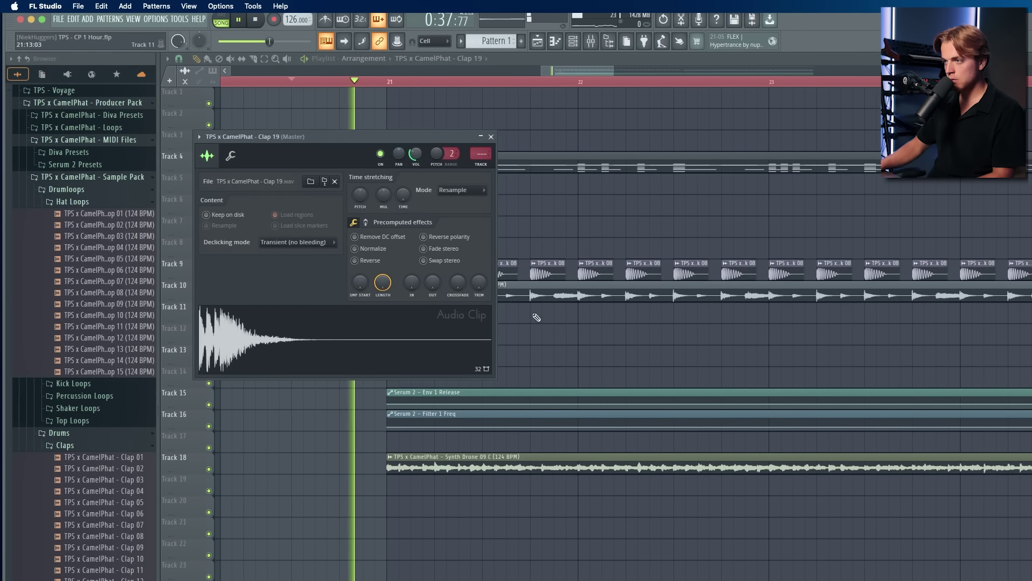
left_click(541, 351)
left_click(541, 352)
double_click(551, 348)
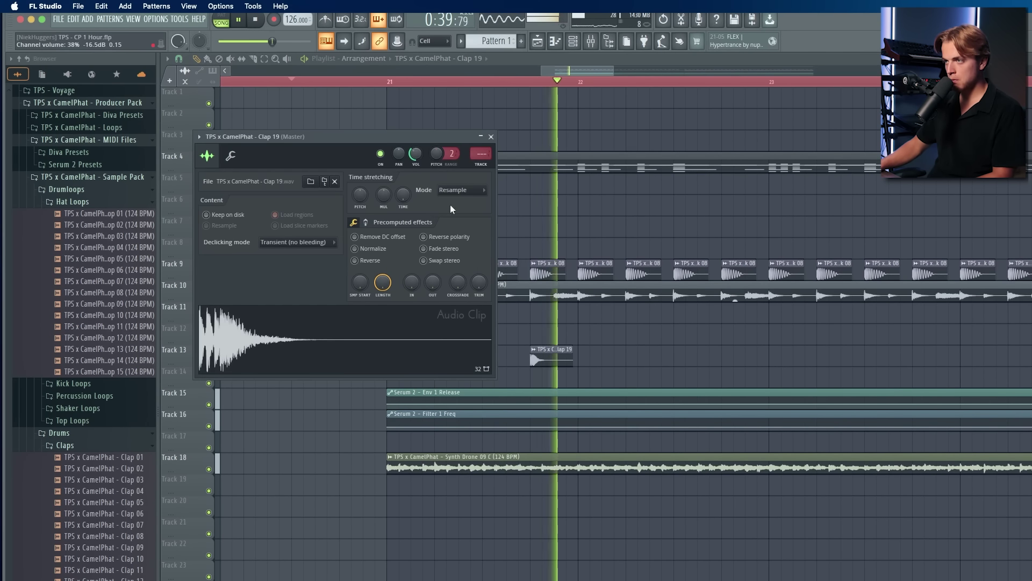
Step: Repeat the claps on Track 13 through bar 36 and shift the Serum 2 automation and Synth Drone clips down one track
left_click(602, 310)
key("space")
key("space")
left_click_drag(579, 83, 396, 134)
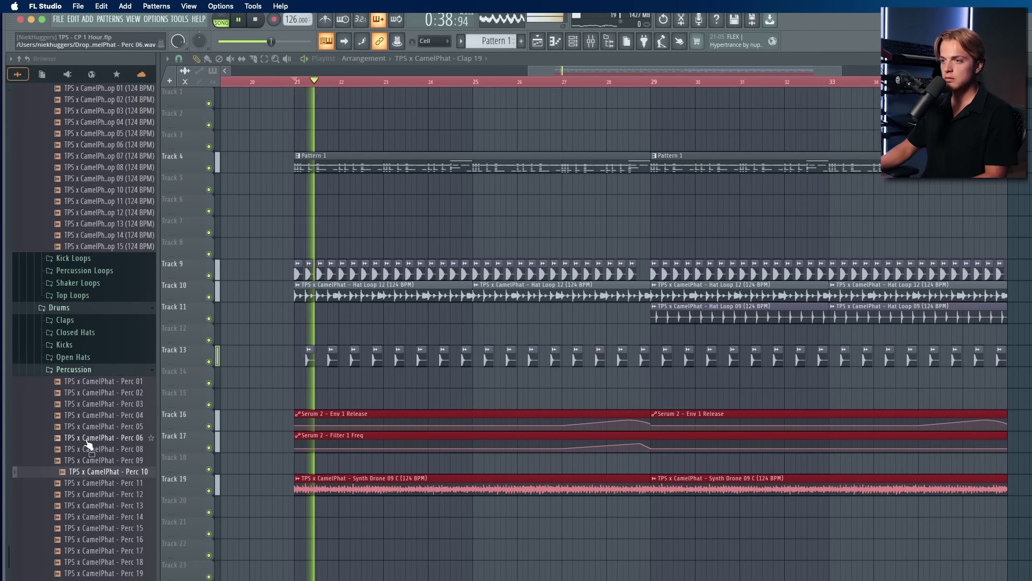
Step: Add Perc 04 on Track 14 half a beat before beat 4 of bar 21 and set its channel volume to 57%
left_click(86, 418)
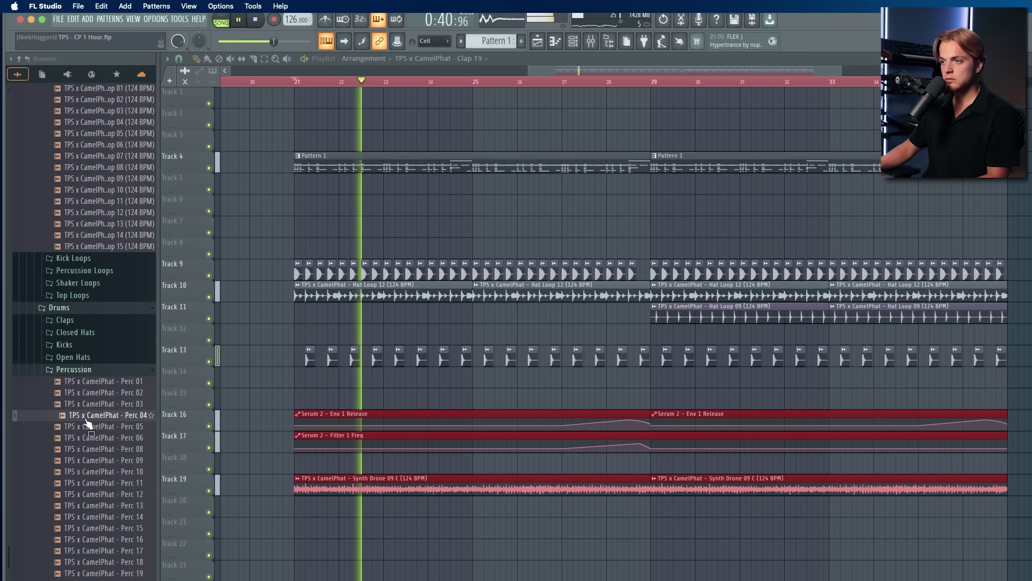
left_click_drag(232, 410, 321, 380)
key("space")
scroll(322, 381, "up", 6)
right_click(316, 381)
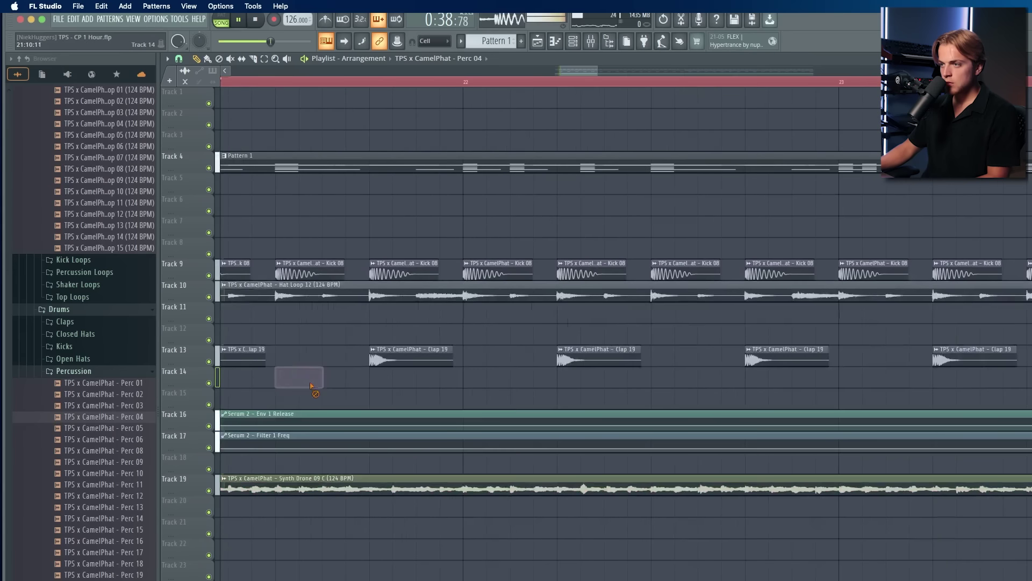
left_click(336, 380)
double_click(343, 380)
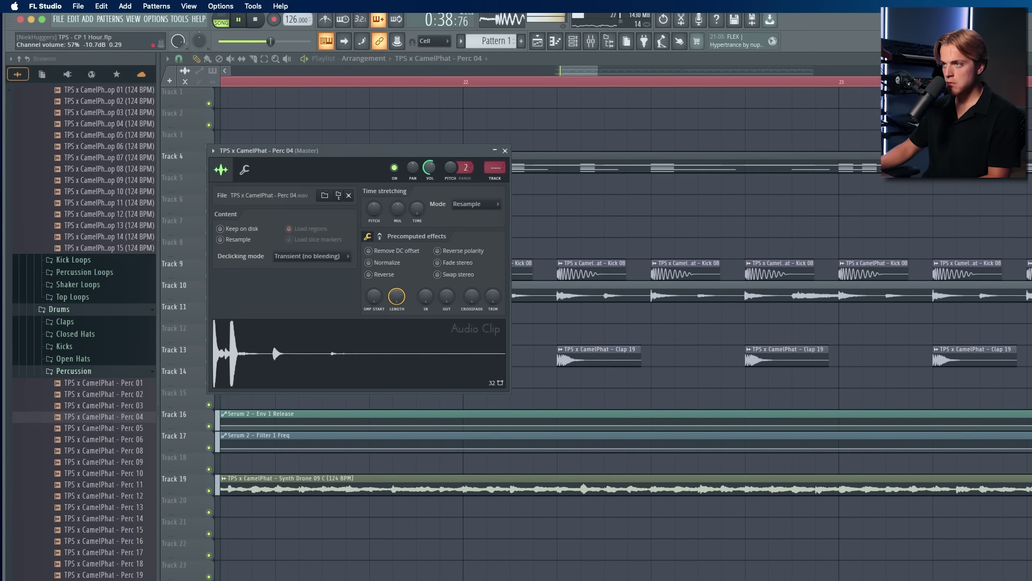
right_click(441, 115)
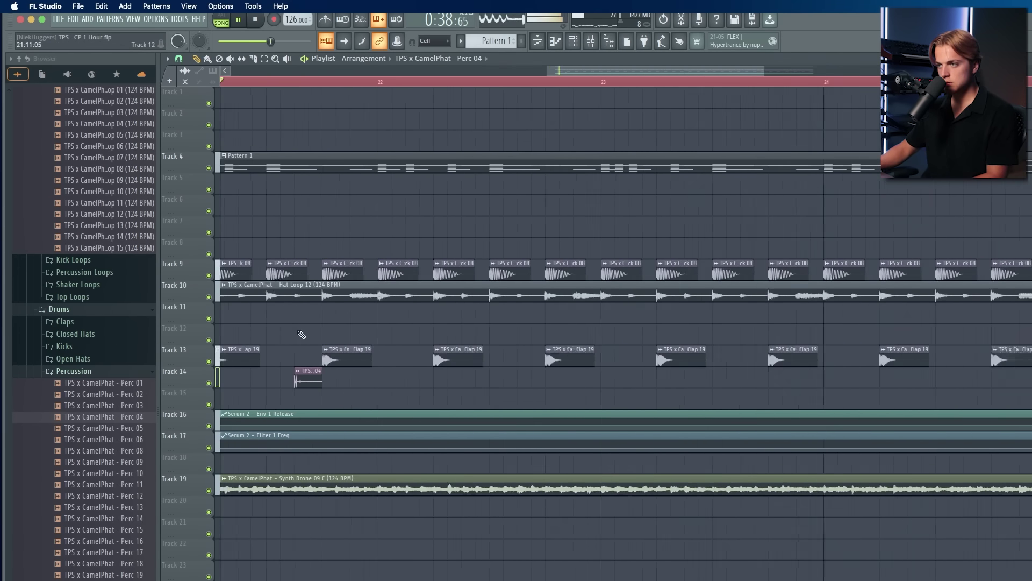
Step: Delete Hat Loop 12 from bars 21 to 28 along with all clap and percussion clips on Tracks 13 and 14
scroll(377, 317, "down", 8)
scroll(624, 317, "up", 6)
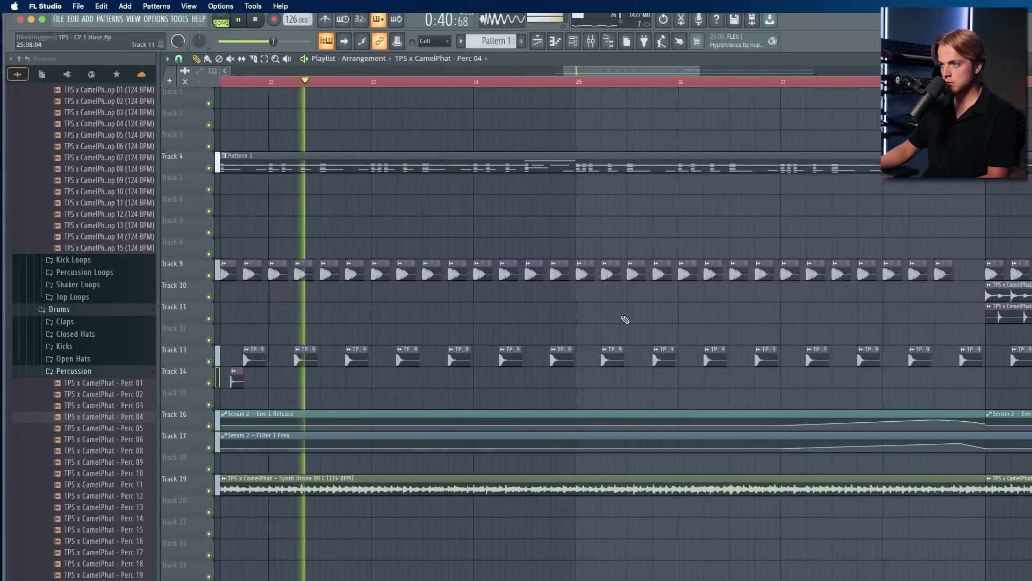
scroll(580, 322, "down", 4)
left_click_drag(443, 325, 1021, 399)
key("Delete")
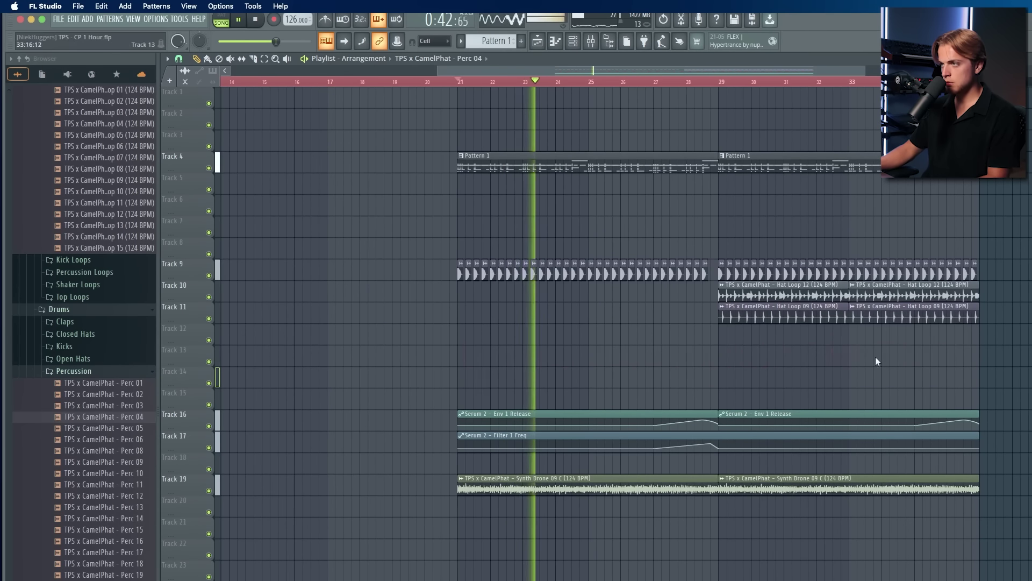
Step: Move both Synth Drone 09 clips up to Track 18
scroll(613, 296, "down", 3)
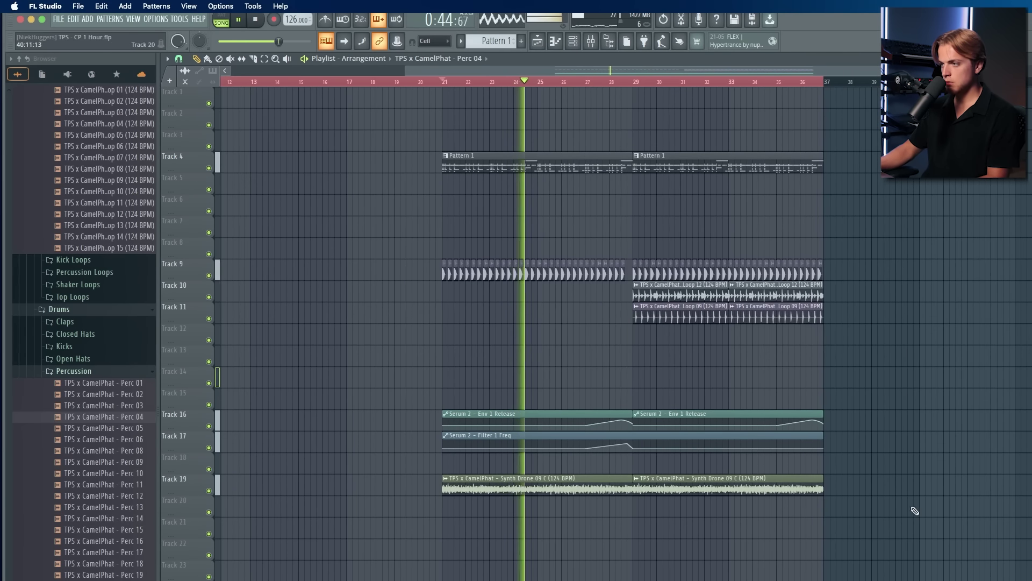
left_click_drag(909, 512, 432, 482)
key("shift+Up")
Step: Delete both remaining Hat Loop 12 clips on Track 10 in bars 29 to 36
scroll(634, 304, "up", 2)
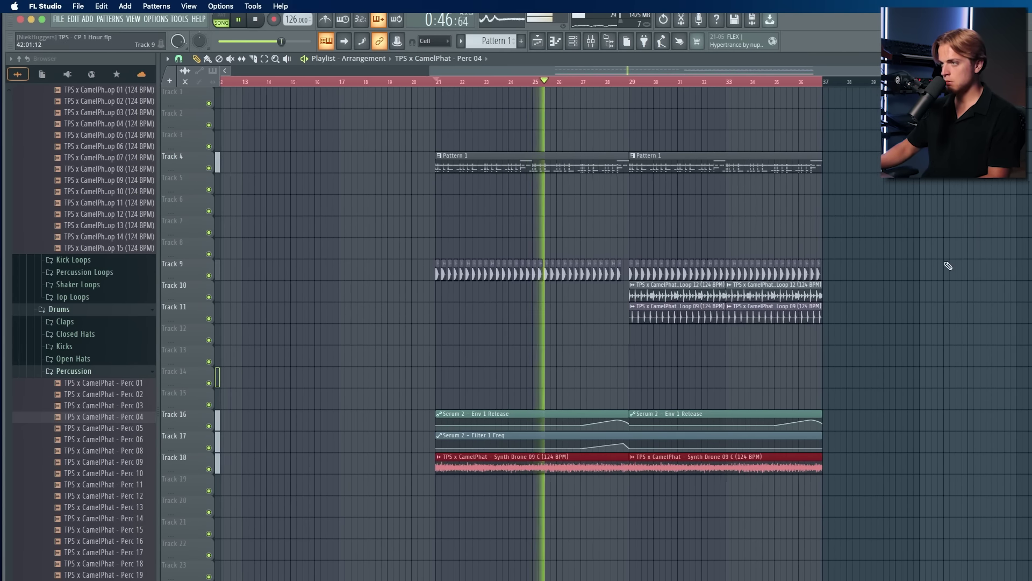
scroll(634, 304, "up", 2)
right_click(634, 297)
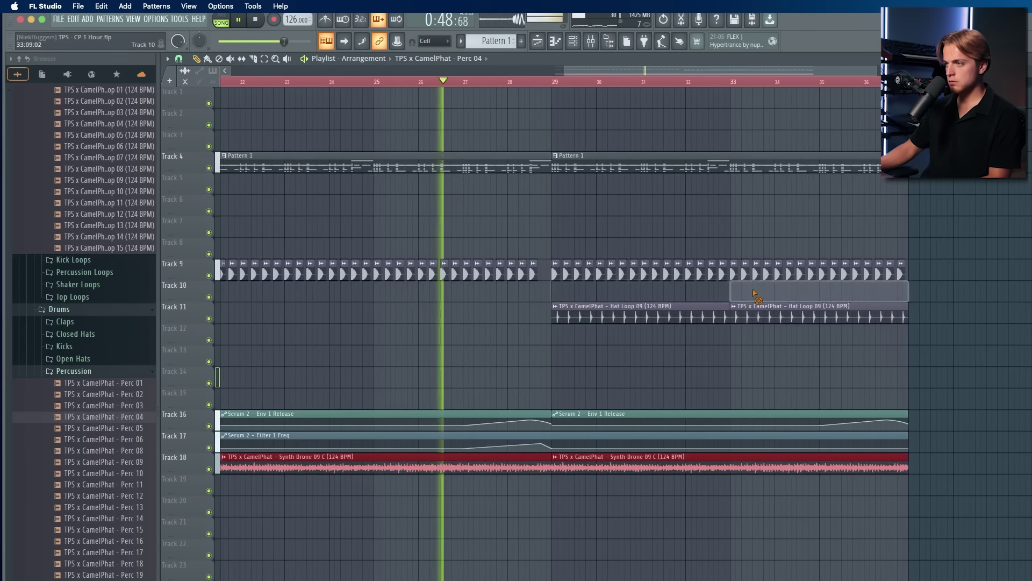
Step: Find Open Hat 01 among the open hats and place it on Track 12 at the first off-beat of bar 29
left_click(110, 371)
left_click(73, 359)
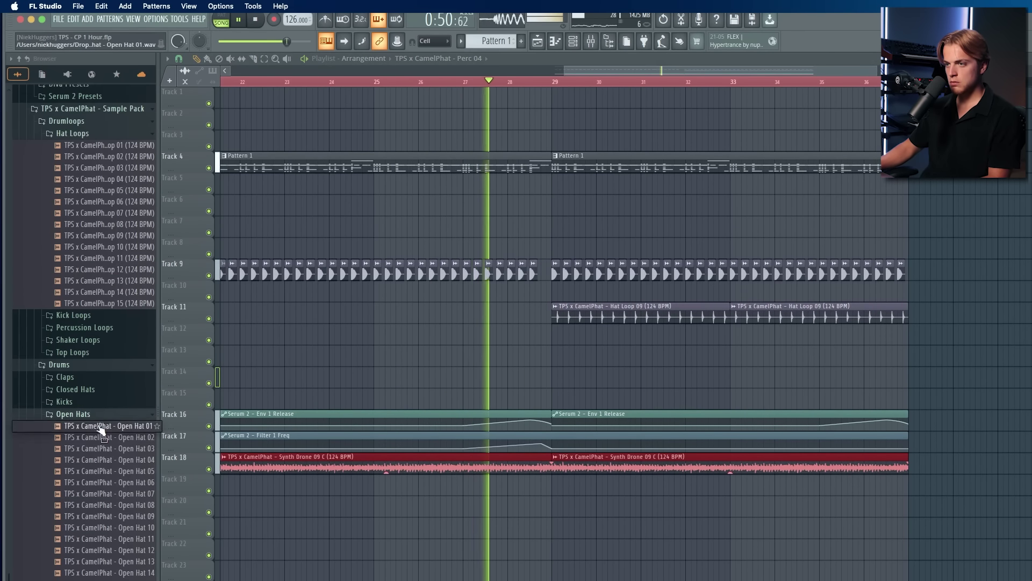
mouse_move(99, 428)
left_mouse_down()
mouse_move(186, 440)
mouse_move(596, 355)
left_mouse_up()
scroll(598, 356, "up", 2)
right_click(574, 353)
left_click(512, 337)
Step: Set Open Hat 01's channel volume to 66%
double_click(511, 335)
key("space")
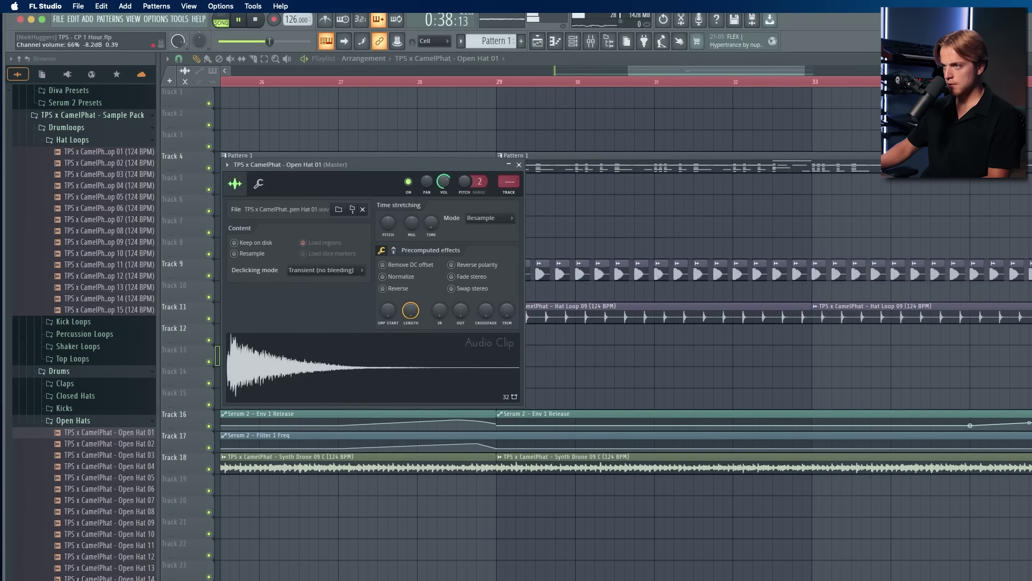
key("Escape")
Step: Repeat Open Hat 01 on every off-beat of bars 29 and 30 on Track 12
scroll(521, 337, "up", 4)
left_click(560, 342)
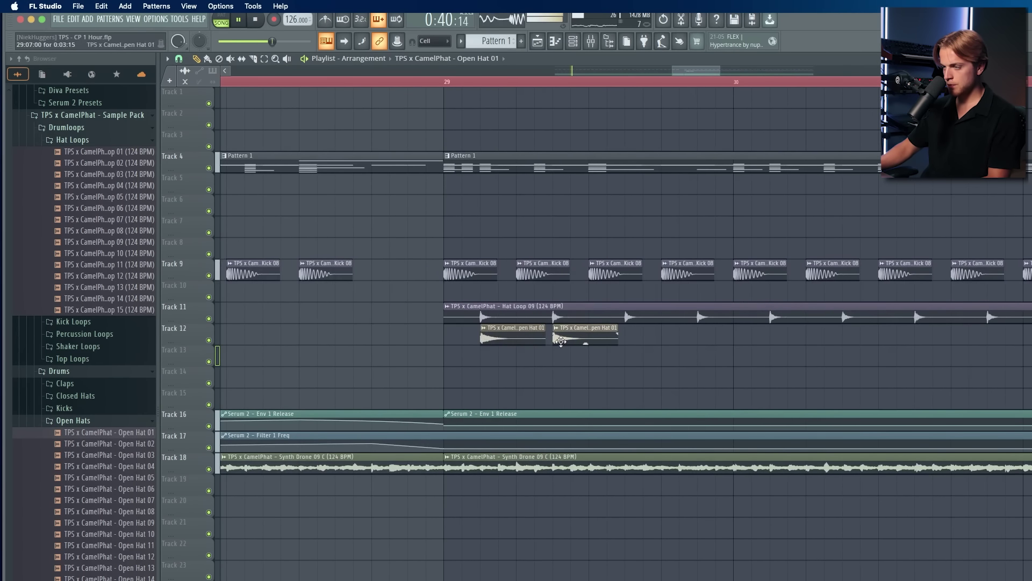
scroll(615, 355, "down", 5)
scroll(645, 346, "up", 2)
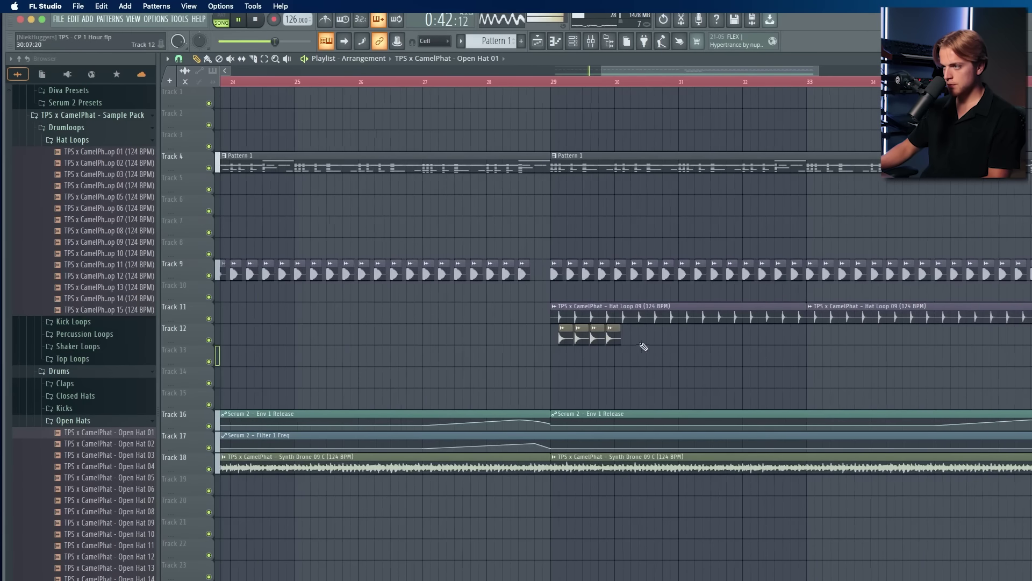
left_click(636, 342)
scroll(638, 343, "up", 2)
right_click(638, 343)
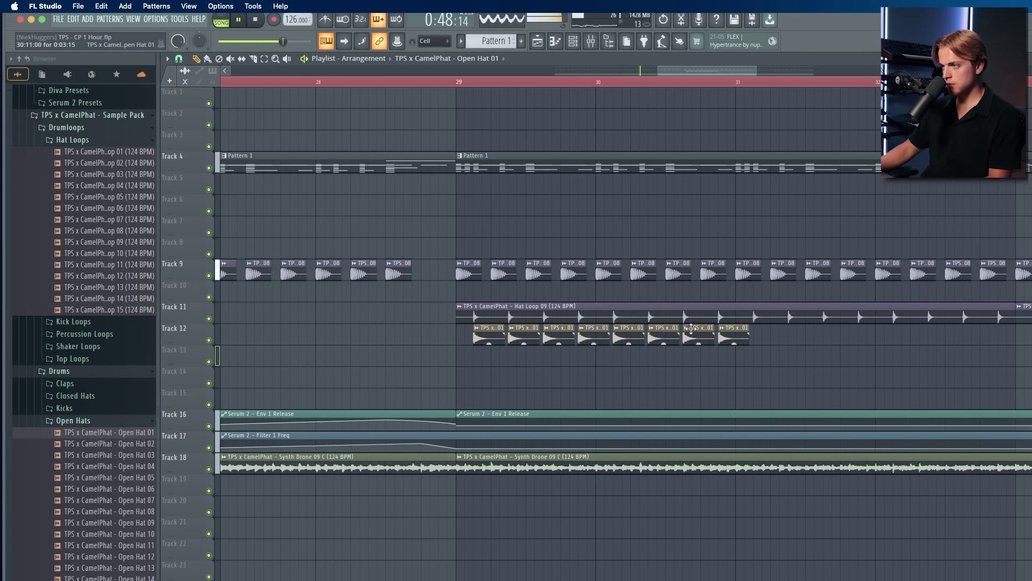
Step: Duplicate the Open Hat 01 clips of bars 29 and 30 on Track 12 through the end of bar 36
left_click_drag(757, 338, 477, 338)
left_click_drag(459, 81, 744, 138)
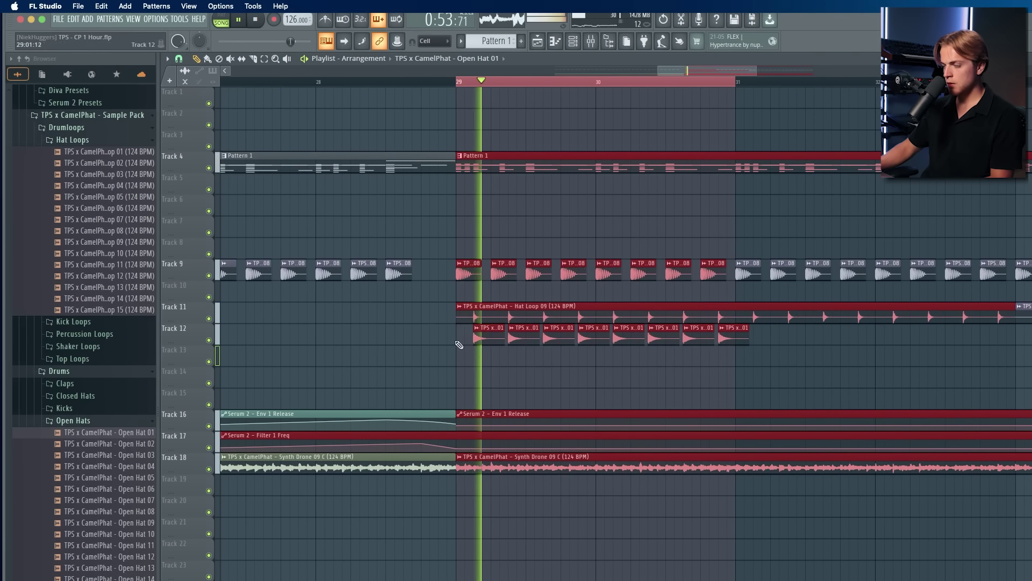
left_click_drag(427, 341, 719, 347)
left_click_drag(719, 347, 752, 349)
key("super+b")
scroll(586, 359, "down", 6)
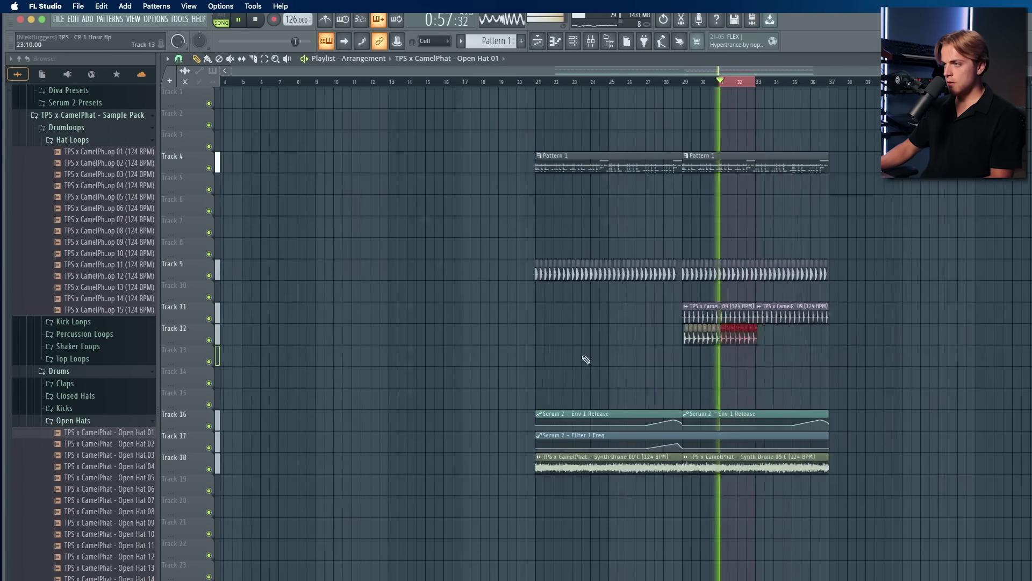
key("super+b")
key("super+b")
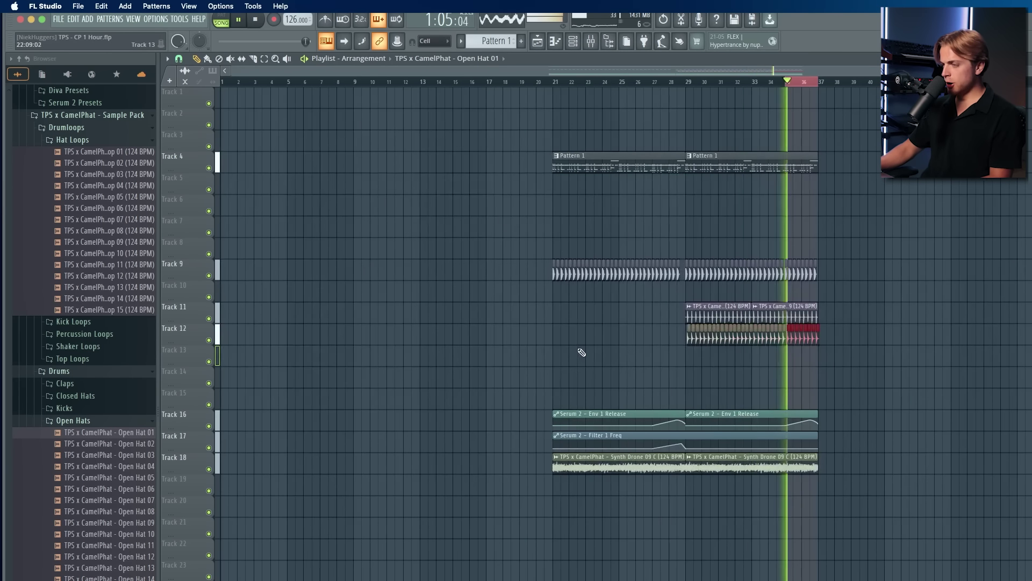
Step: Play the whole arrangement from just before bar 21 and look through the shaker samples
key("super+a")
left_click(547, 82)
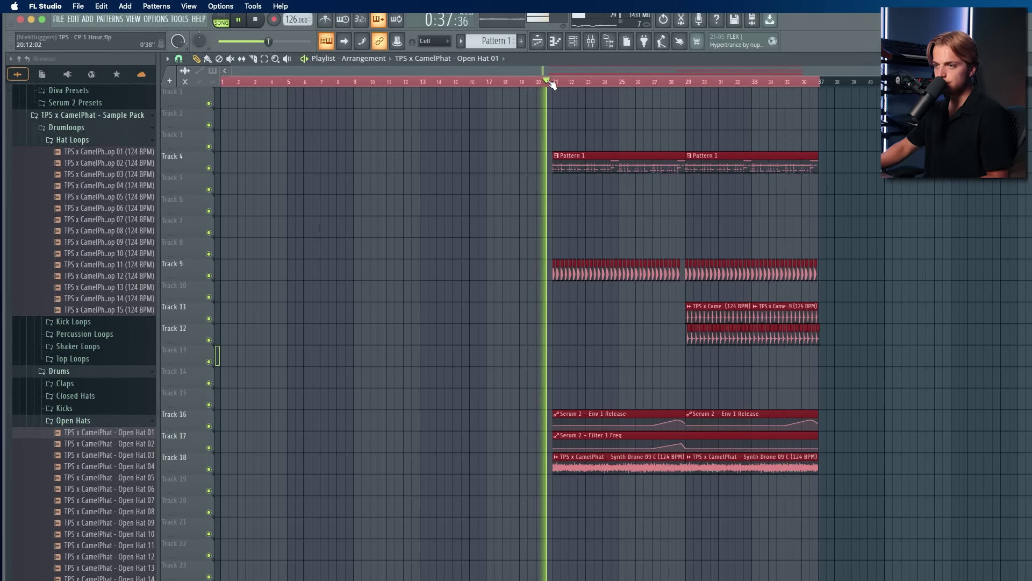
right_click(392, 286)
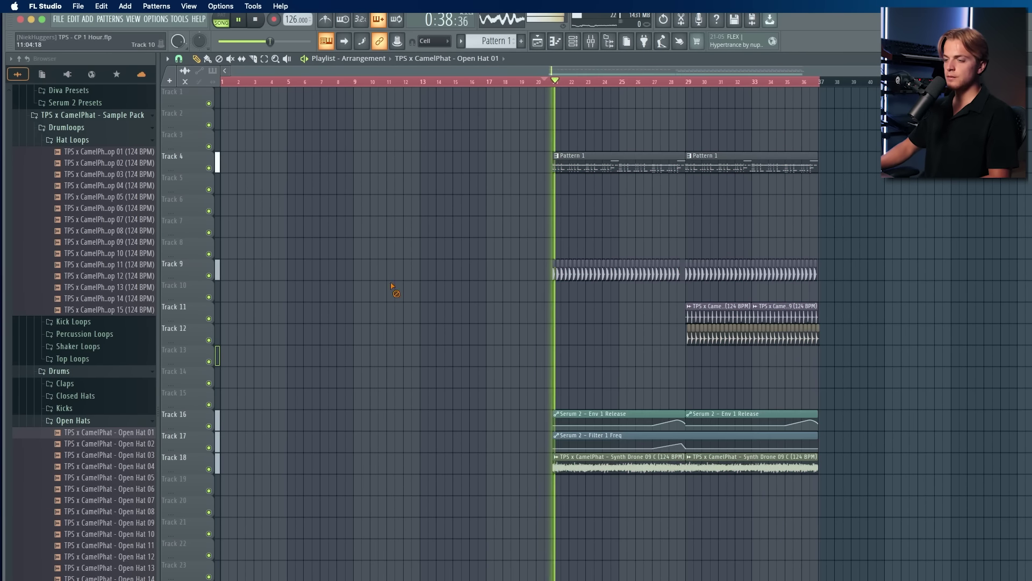
left_click(98, 423)
left_click(86, 448)
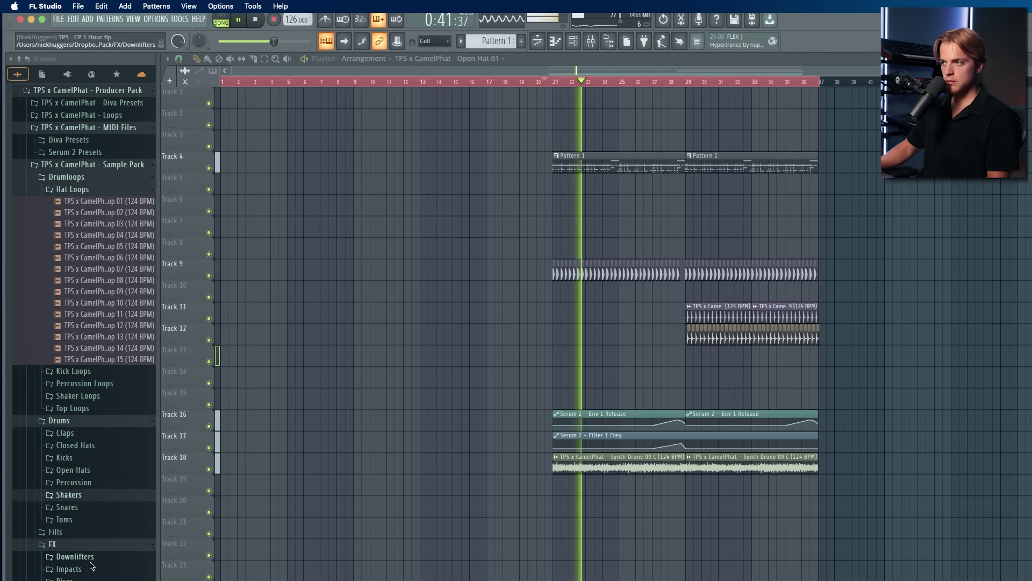
Step: Move the Serum 2 #2 part from Pattern 1 into Pattern 2 and place Pattern 2 on Track 2 at bars 21 and 29
left_click(574, 40)
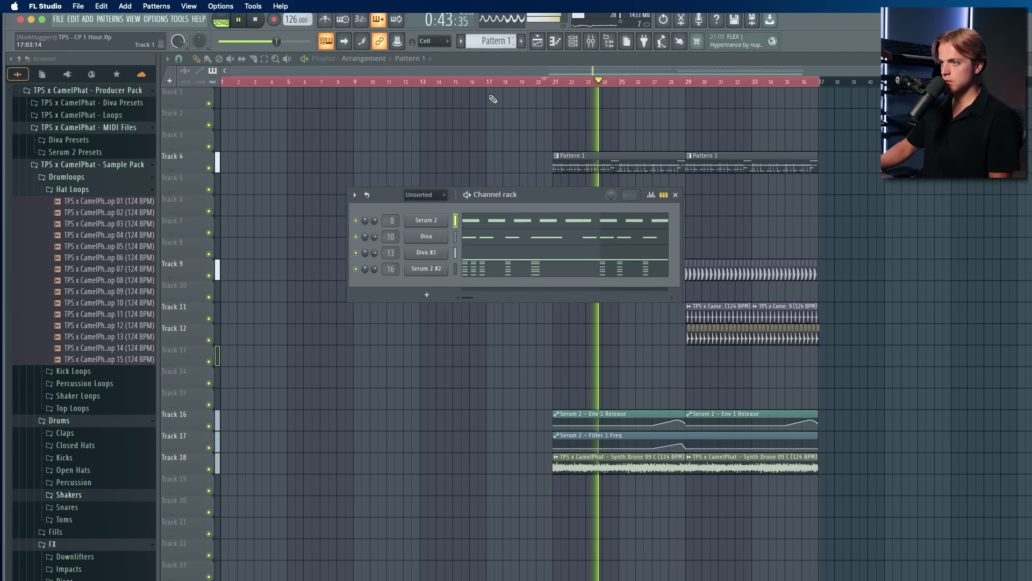
key("super+x")
key("space")
scroll(504, 40, "up", 1)
key("super+v")
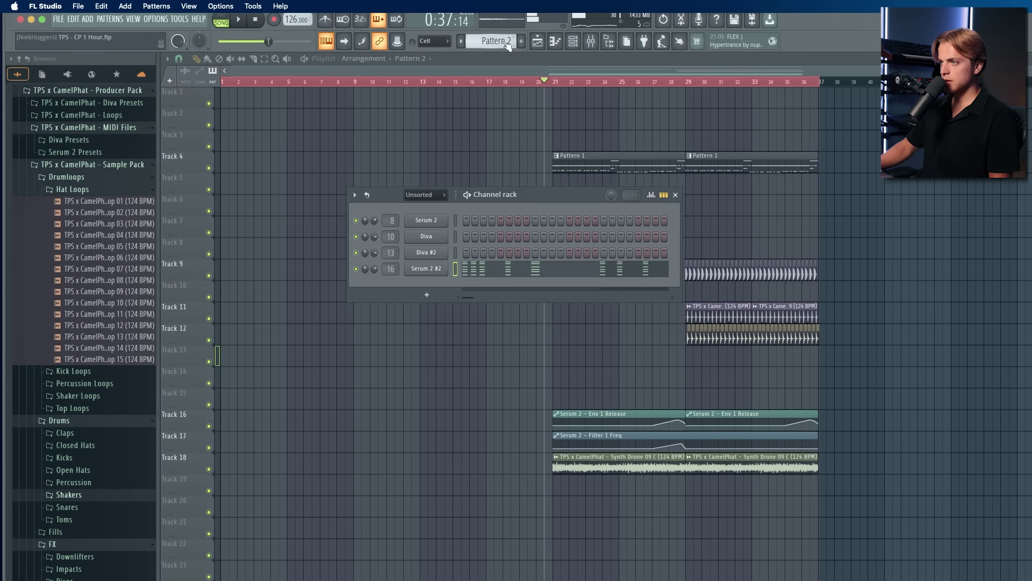
left_click(553, 129)
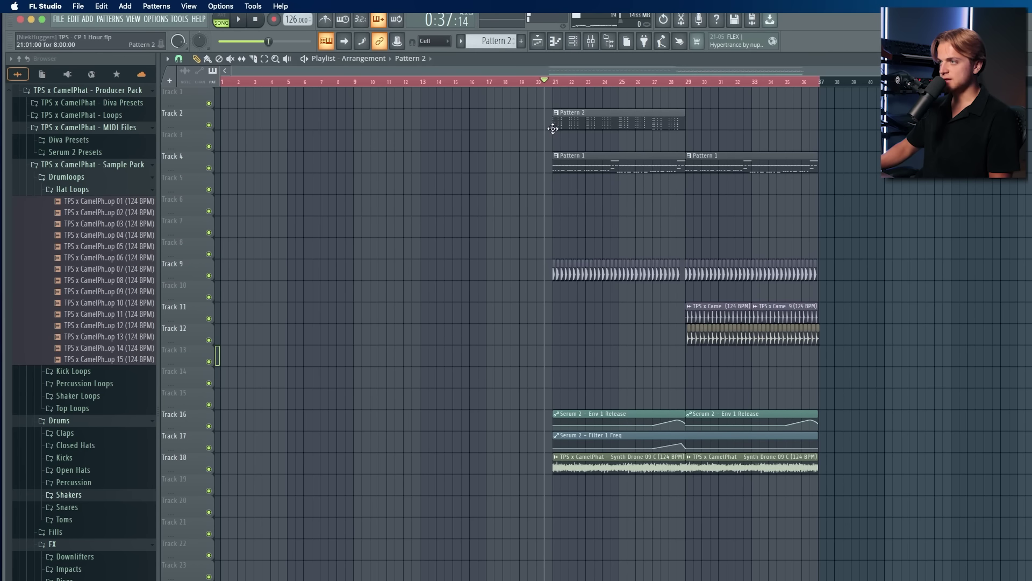
Step: Move the first Serum 2 channel's notes out of Pattern 1 into Pattern 3
left_click(573, 41)
scroll(494, 40, "down", 1)
key("space")
left_click(455, 236)
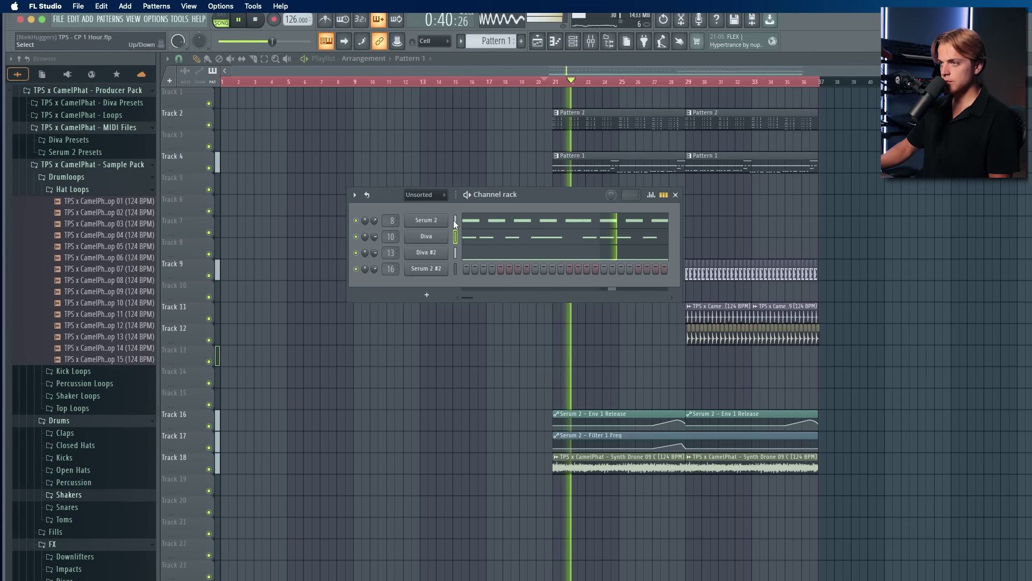
left_click(456, 221)
key("super+x")
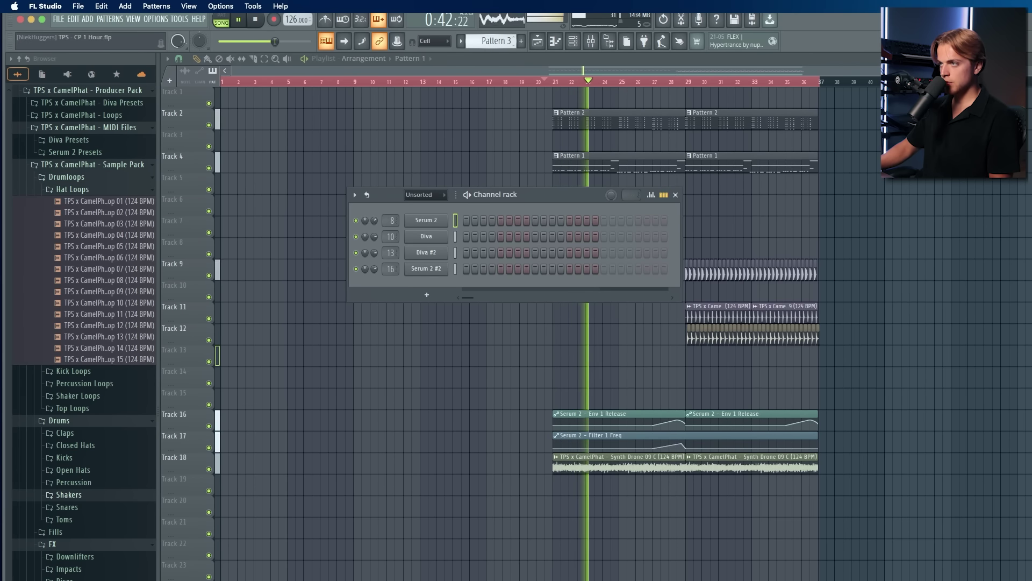
Step: Move the Diva #2 notes out of Pattern 1 into Pattern 4
left_click(455, 252)
key("super+x")
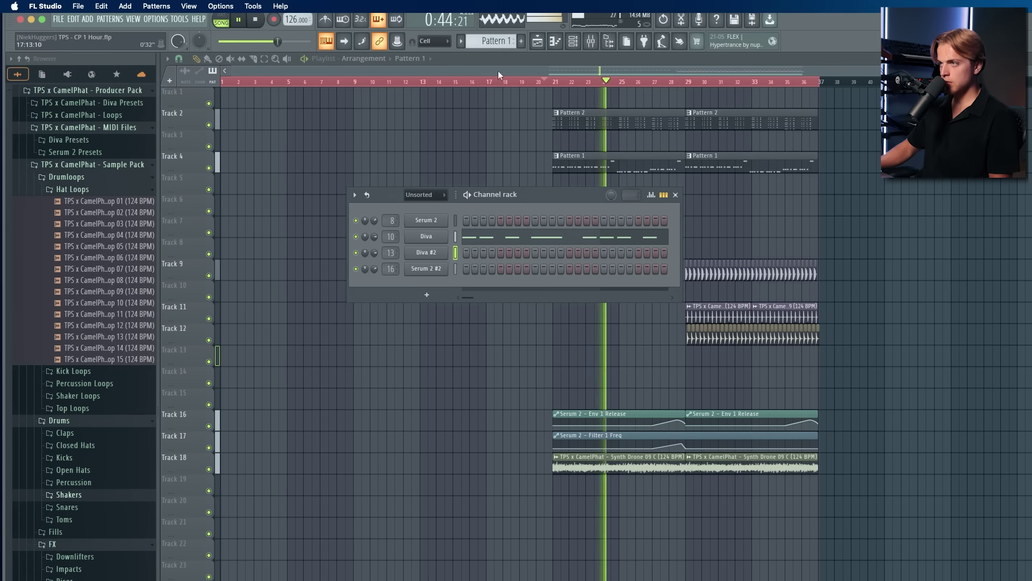
scroll(500, 43, "down", 3)
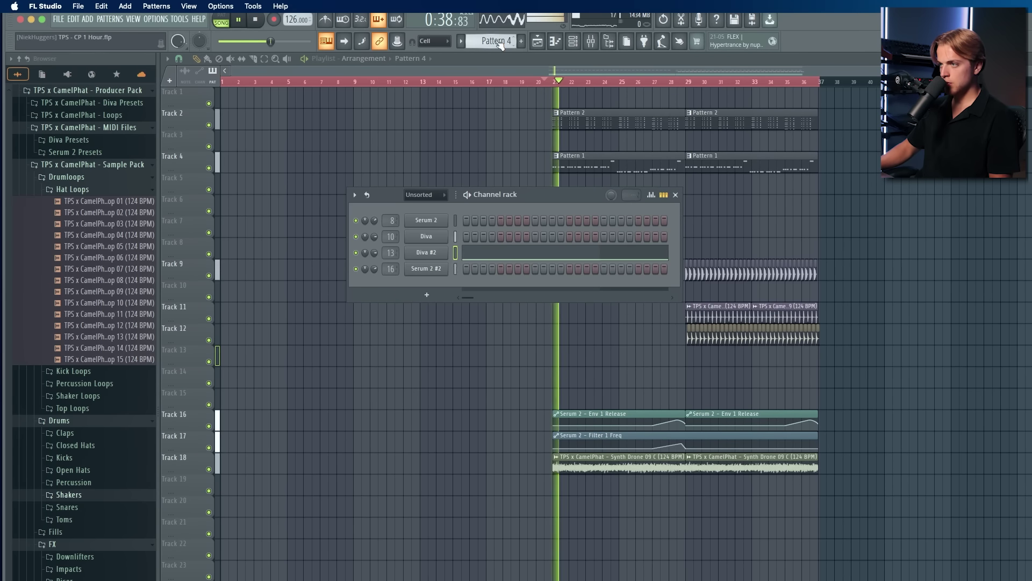
Step: Place Pattern 3 on Track 7 at bar 21 and again at bar 29
scroll(500, 43, "up", 1)
key("F6")
left_click(562, 224)
left_click(695, 230)
Step: Solo the Diva #2 and Diva mixer tracks in turn to listen to their parts, and restore all tracks
left_click(588, 43)
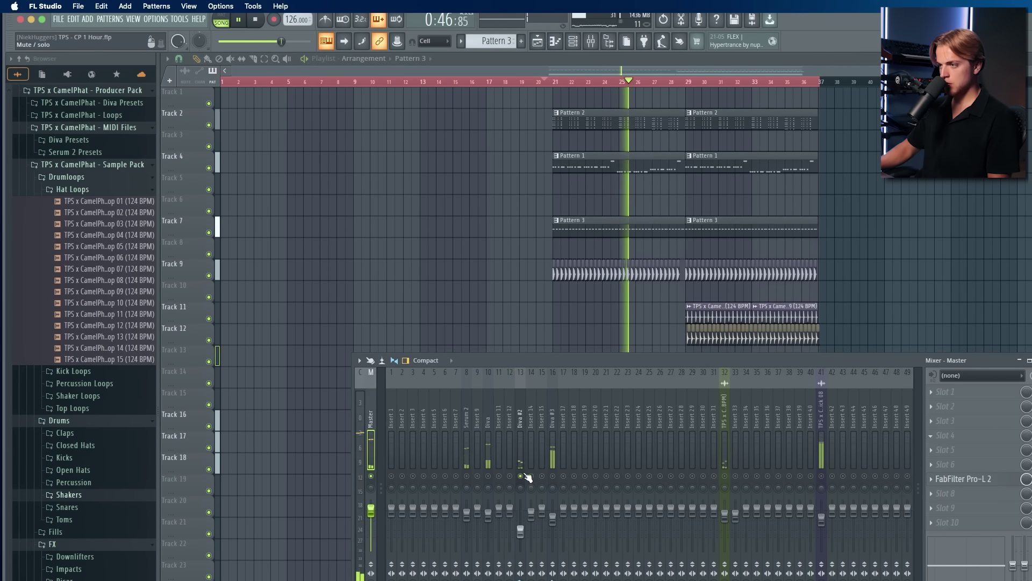
left_click(522, 480)
left_click(466, 494)
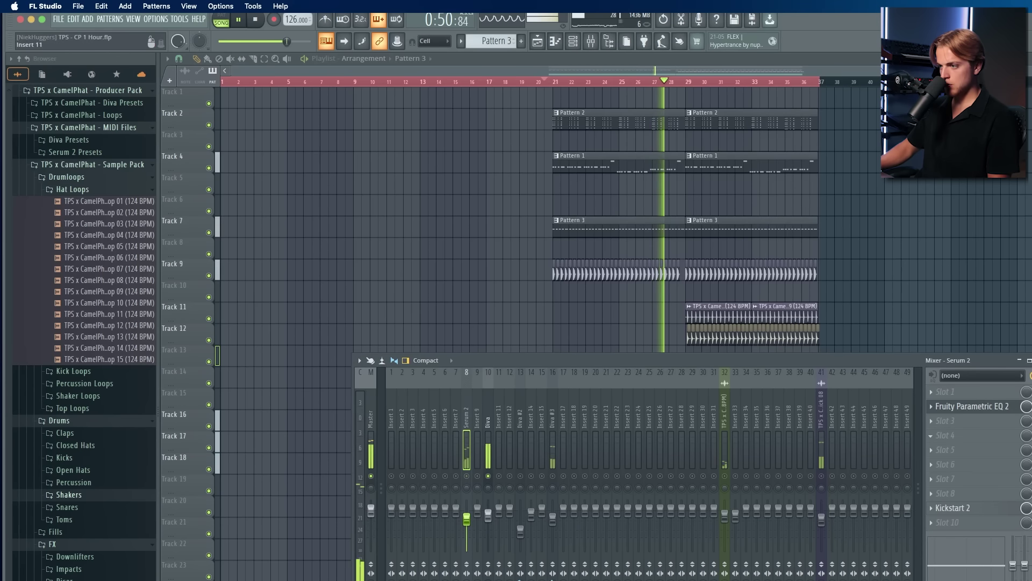
left_click(489, 553)
right_click(489, 477)
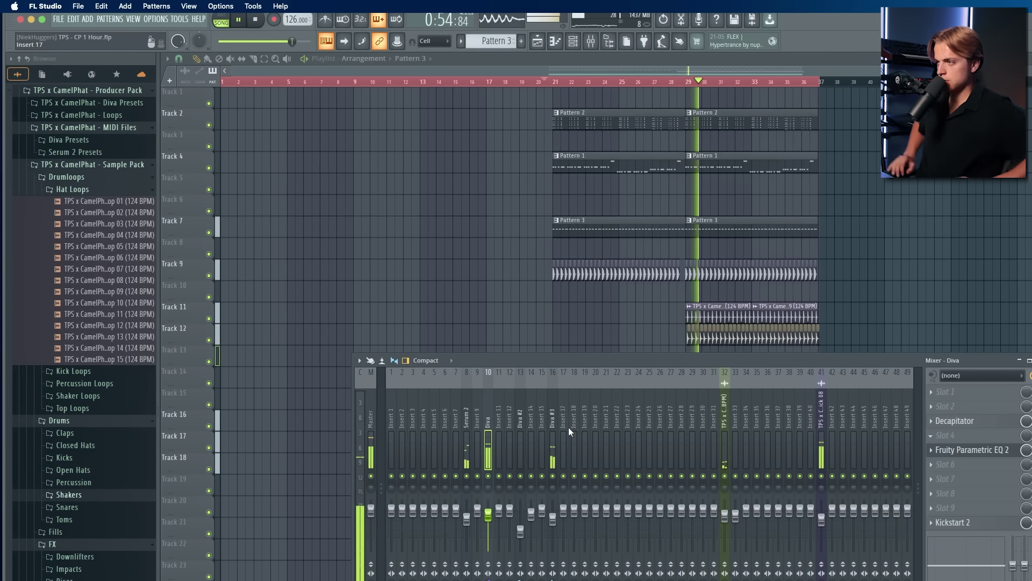
key("F9")
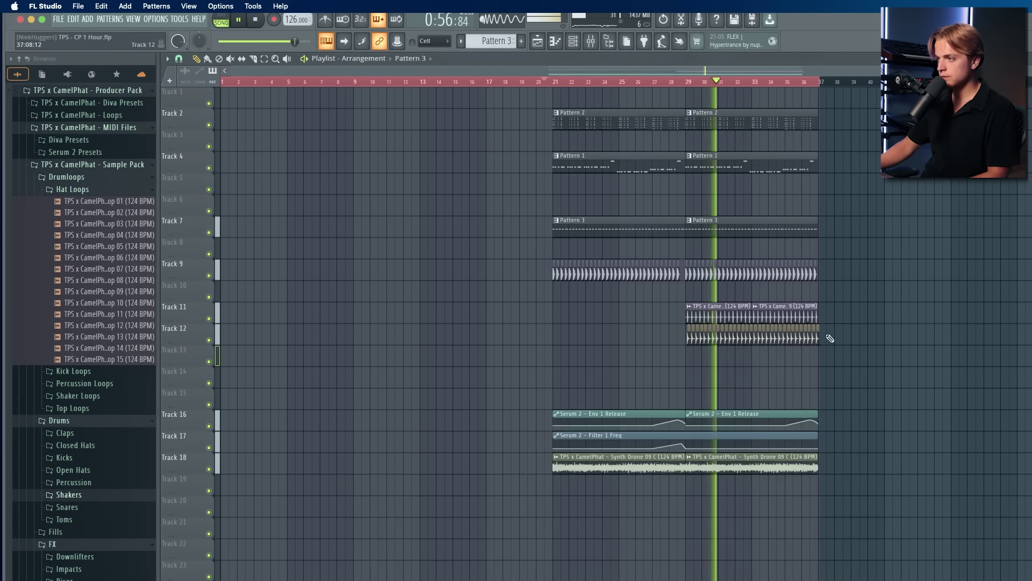
Step: Lower Open Hat 01's channel volume to 30% and delete all its clips from Track 12
scroll(824, 335, "up", 6)
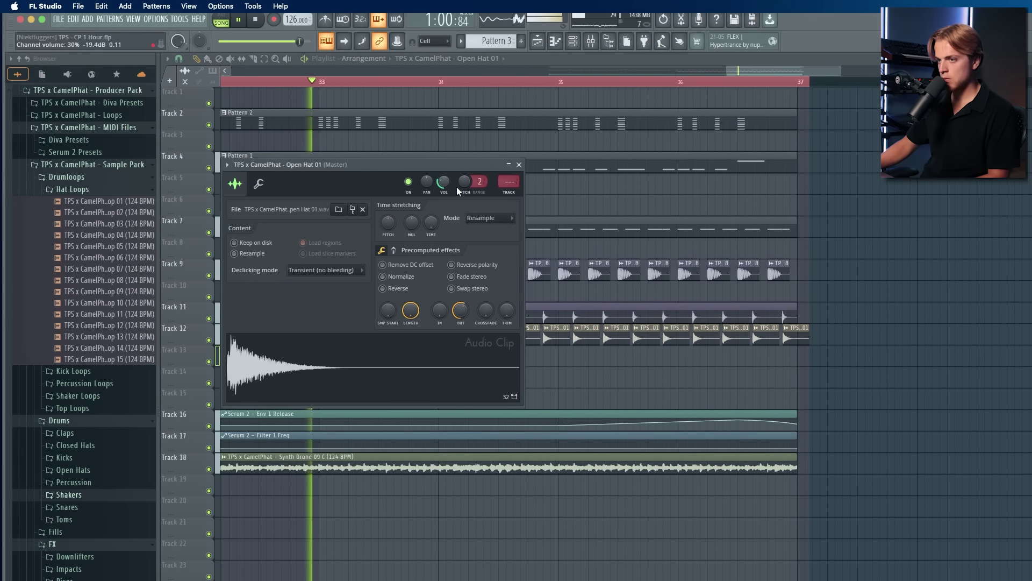
right_click(868, 285)
scroll(830, 308, "down", 5)
scroll(823, 328, "up", 3)
left_click_drag(804, 336, 522, 337)
Step: Find Tom 08 among the toms, place it on Track 10 at the off-beat after beat 3 of bar 22, and set its channel volume to 78%
left_click(250, 82)
scroll(237, 204, "up", 1)
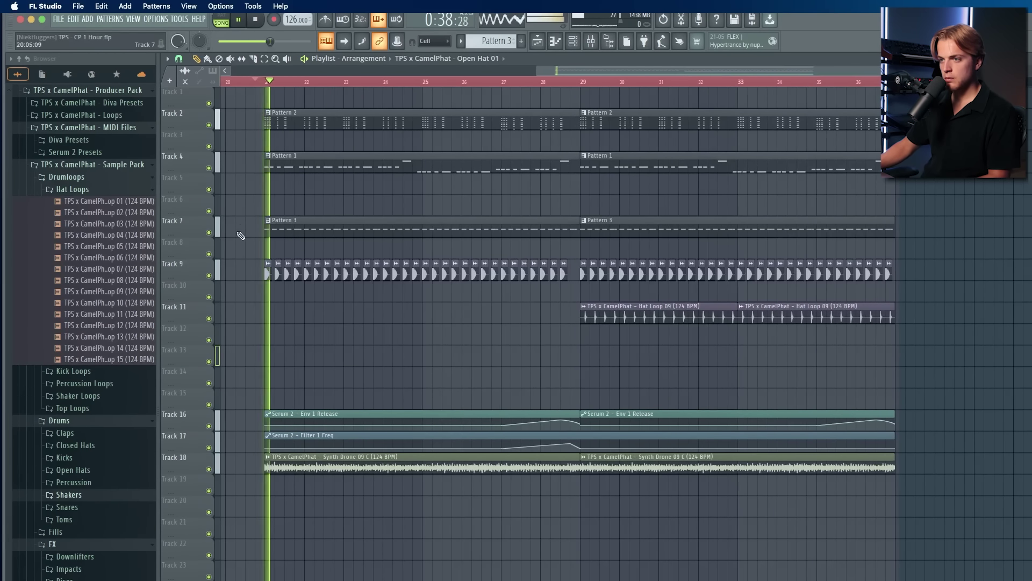
scroll(239, 228, "up", 1)
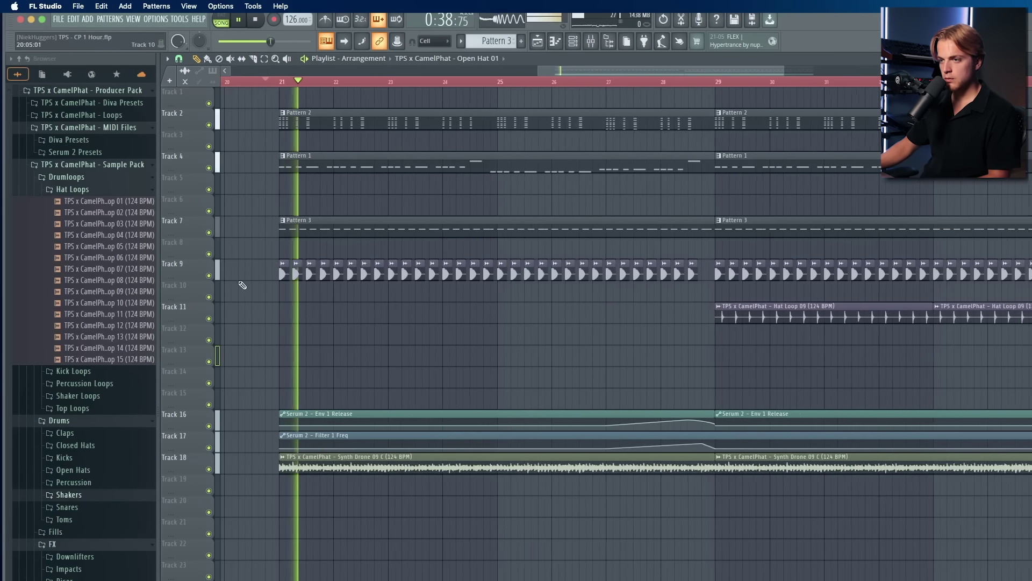
left_click(85, 524)
key("space")
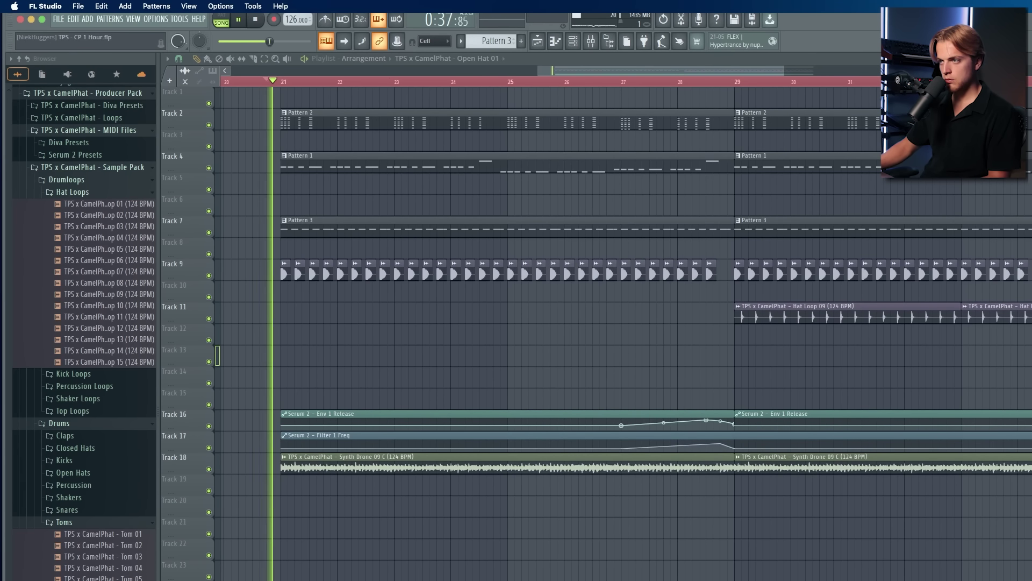
scroll(353, 317, "up", 1)
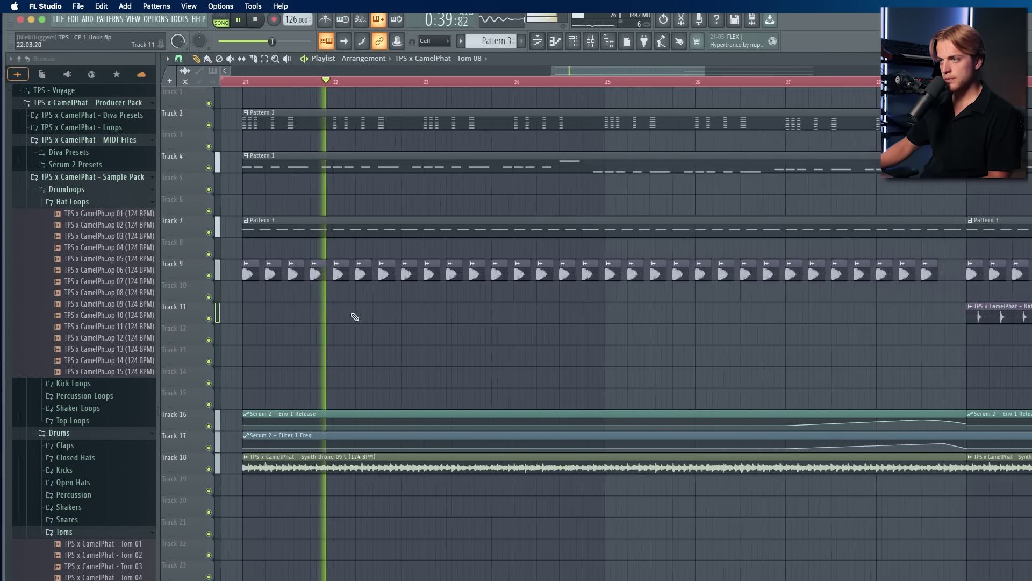
scroll(355, 317, "up", 3)
left_click(428, 296)
double_click(428, 296)
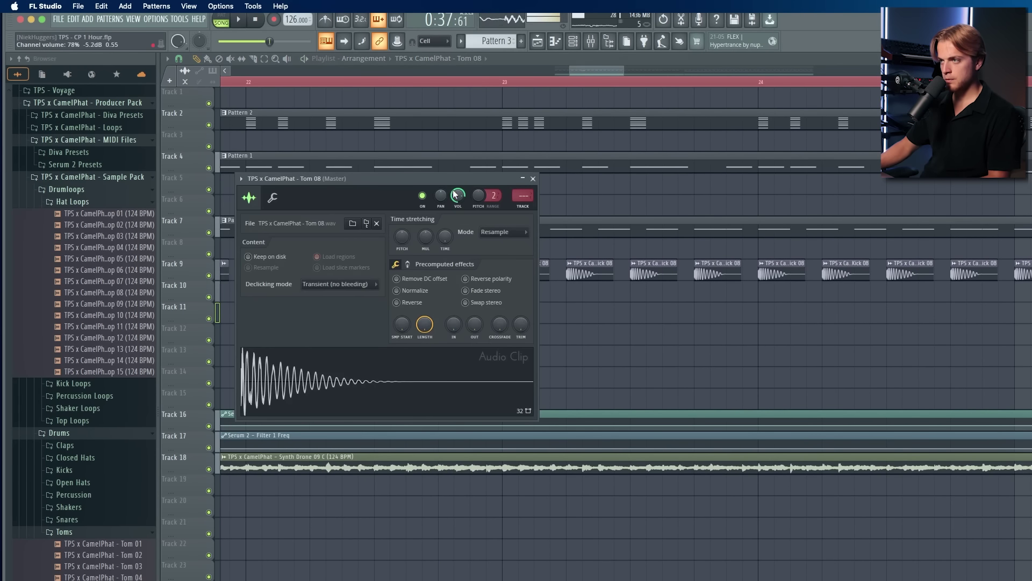
key("Escape")
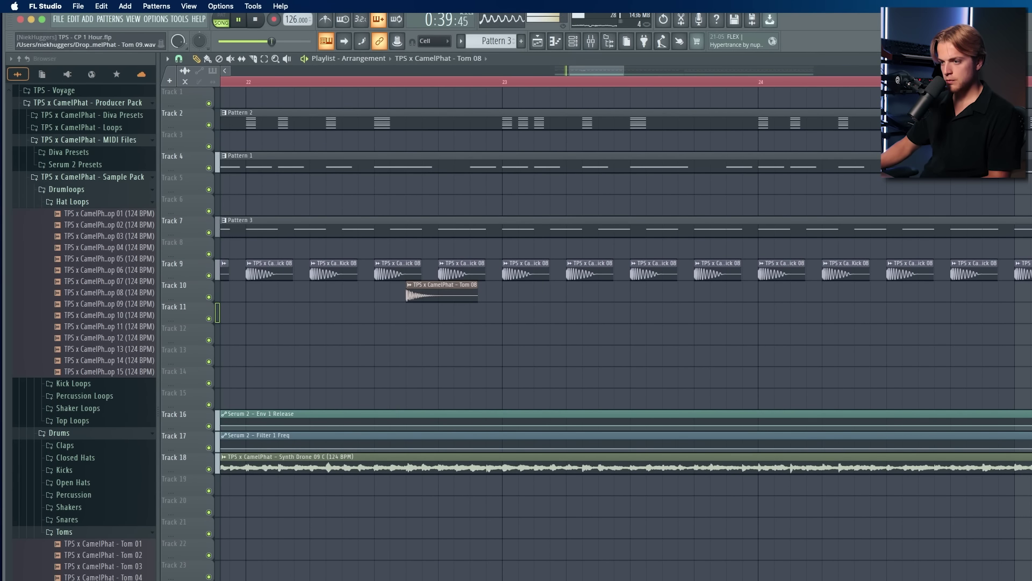
Step: Place Tom 03 on Track 12 at the off-beat after beat 4 of bar 22 and check its channel settings
scroll(97, 511, "down", 2)
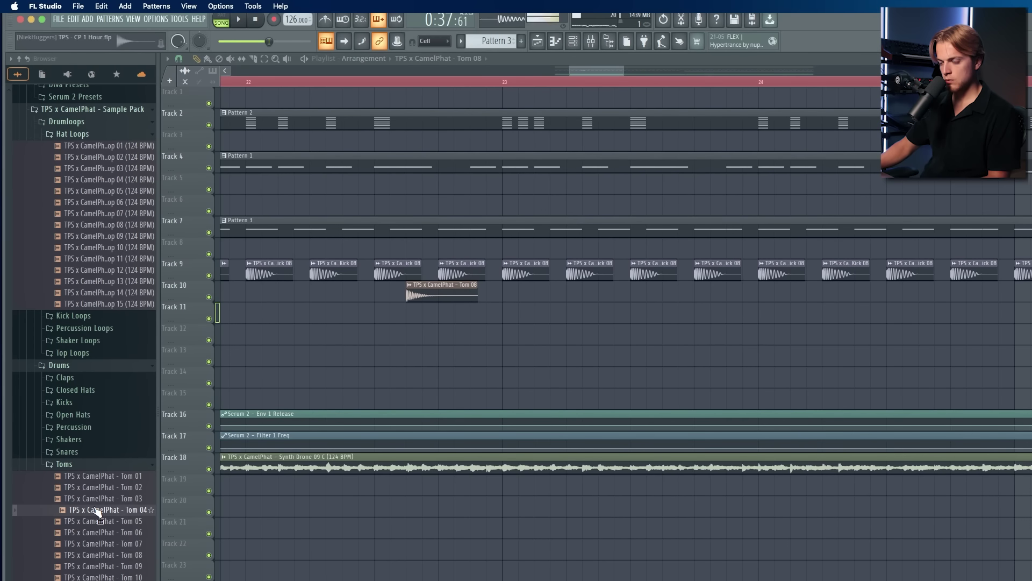
left_click_drag(94, 505, 473, 333)
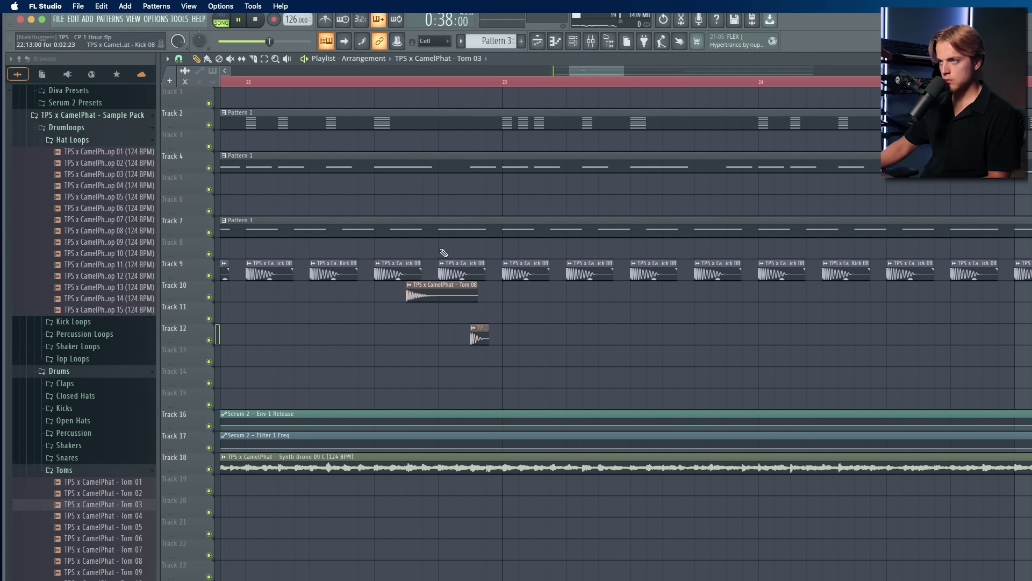
key("space")
double_click(477, 334)
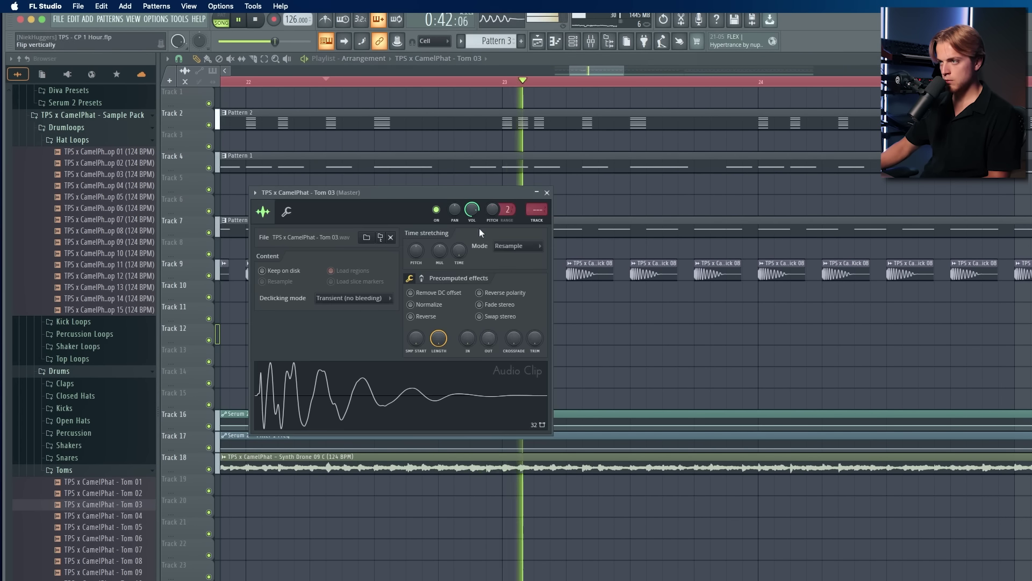
key("Escape")
scroll(607, 359, "down", 5)
scroll(567, 307, "up", 3)
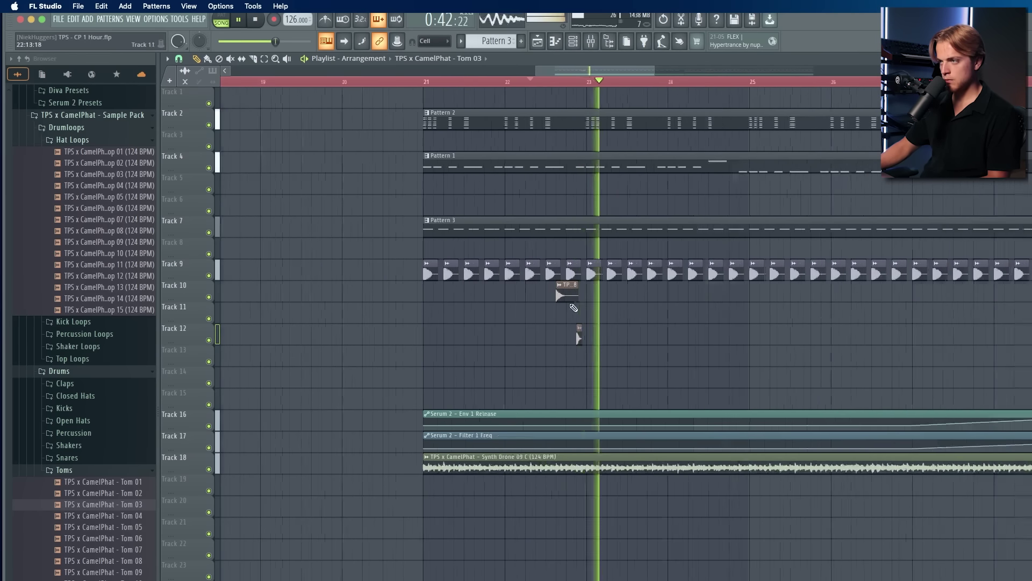
Step: Move the Tom 08 clip down to Track 11 and lower its channel volume to 41%
key("space")
key("space")
left_click_drag(559, 297, 562, 318)
double_click(562, 318)
key("space")
key("space")
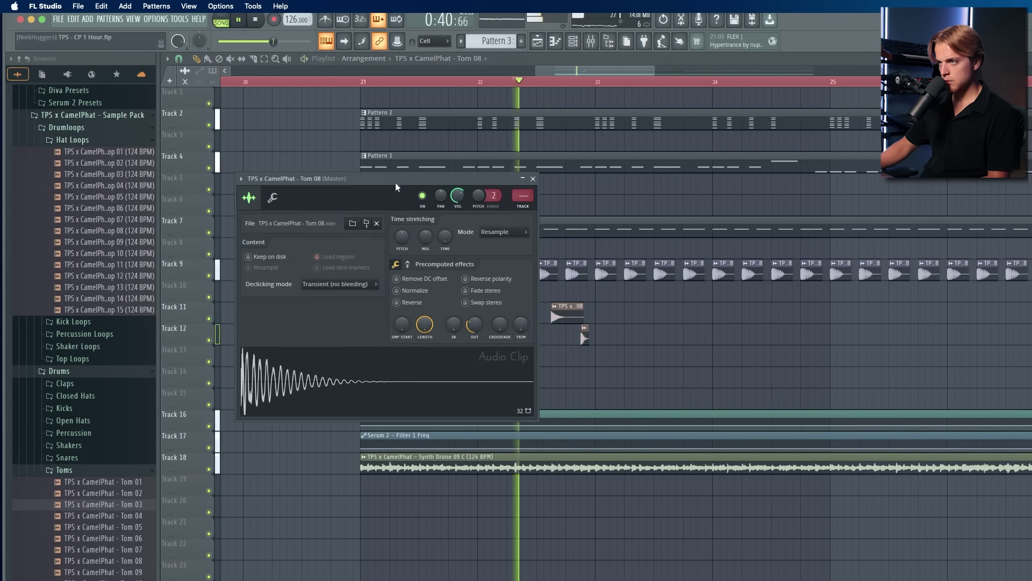
left_click_drag(458, 194, 469, 162)
key("space")
key("space")
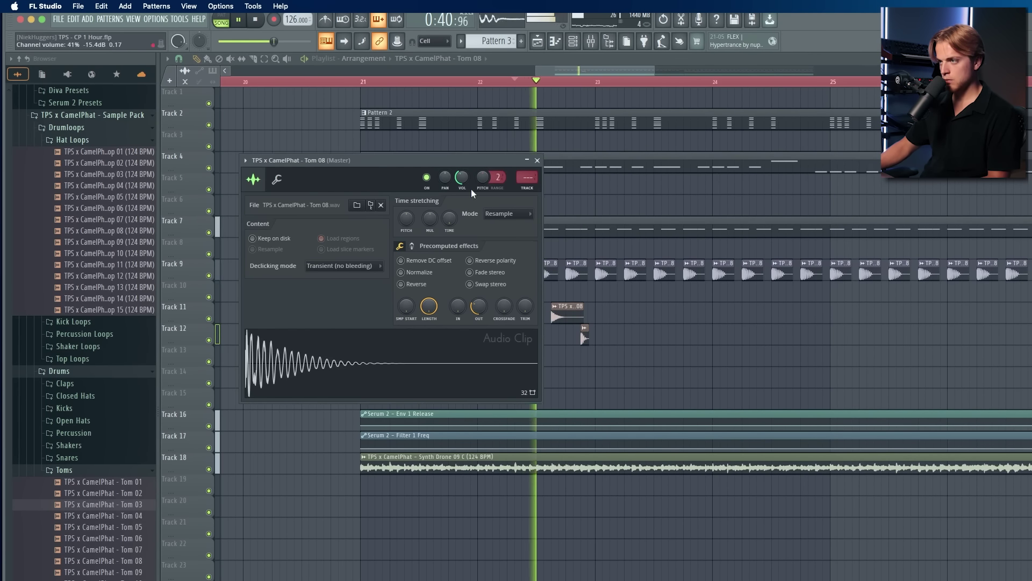
Step: Adjust Tom 08's fade-out and shift both tom clips down one track to Tracks 12 and 13
key("space")
key("space")
left_click_drag(479, 312, 499, 333)
key("Escape")
key("space")
key("space")
scroll(493, 280, "down", 5)
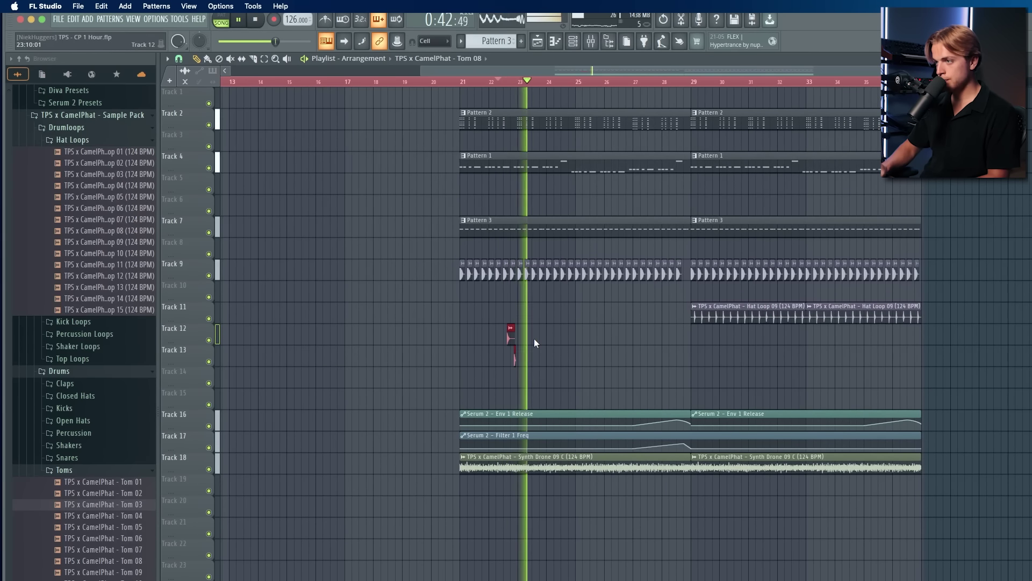
Step: Repeat the two tom clips on tracks 12 and 13 every two bars up to bar 37 and replay the section from bar 21
mouse_move(461, 82)
left_mouse_down()
mouse_move(547, 128)
mouse_move(525, 134)
left_mouse_up()
left_click_drag(488, 312, 538, 374)
key("ctrl+b")
key("ctrl+b")
key("ctrl+b")
key("ctrl+b")
key("ctrl+b")
key("ctrl+b")
key("ctrl+b")
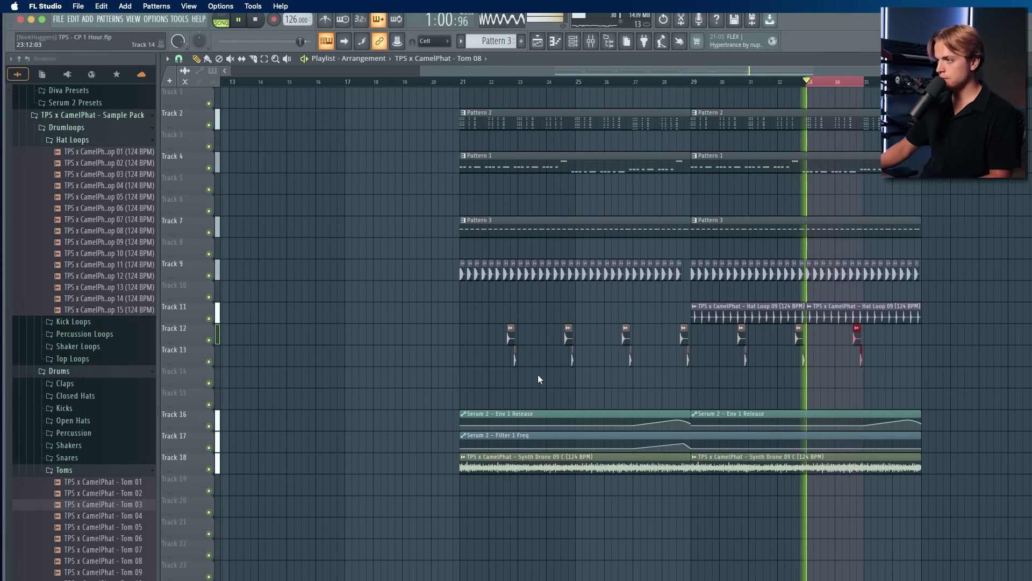
key("ctrl+a")
key("ctrl+d")
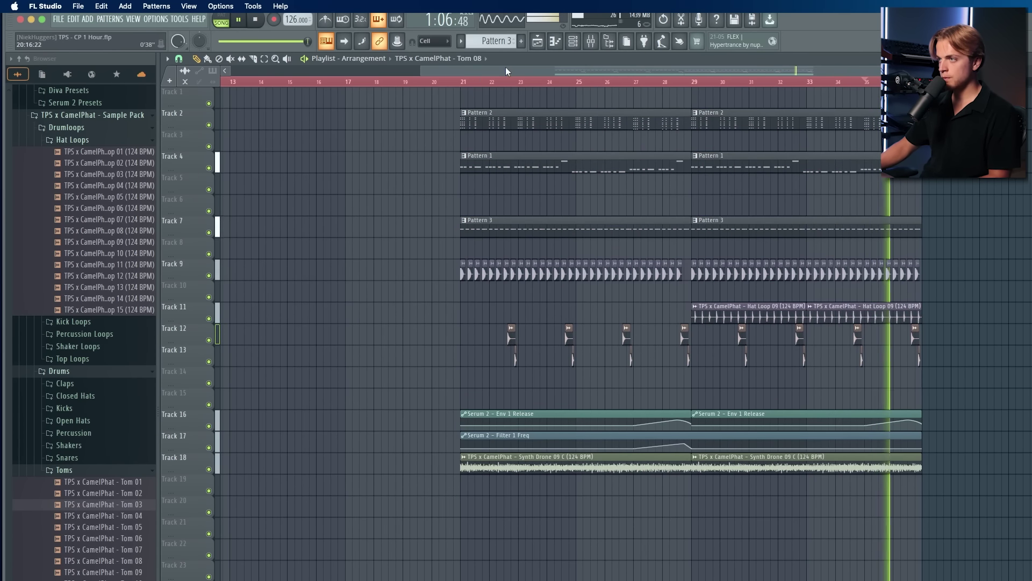
key("ctrl+a")
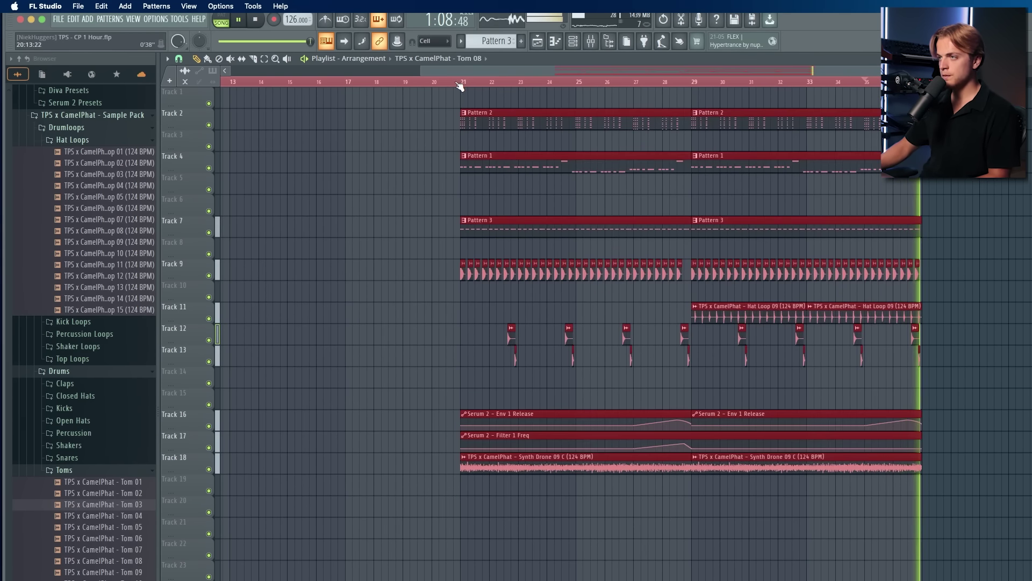
left_click(455, 83)
Step: Add a new Serum 2 instrument to the channel rack
left_click(573, 42)
scroll(497, 41, "up", 2)
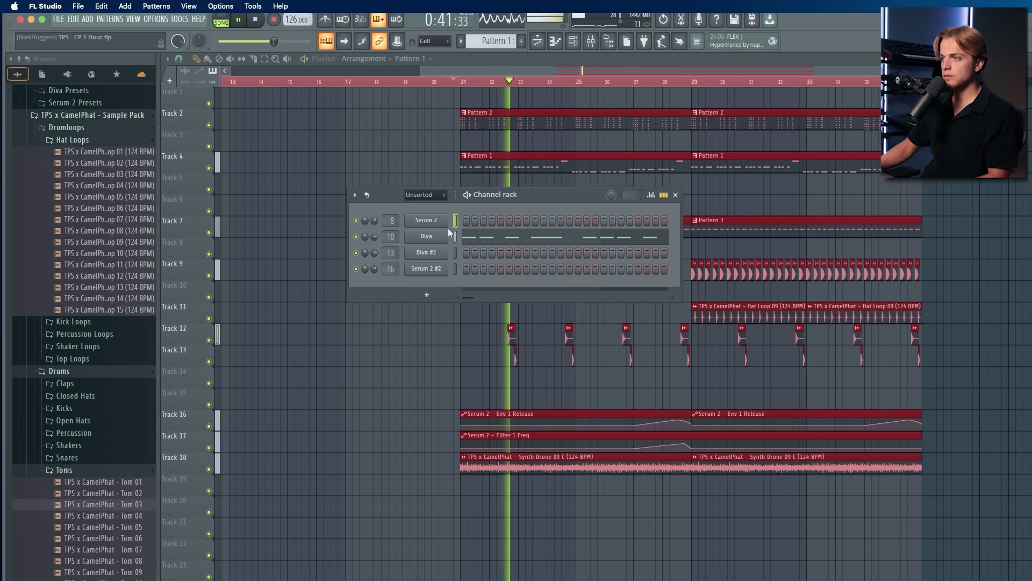
left_click(86, 19)
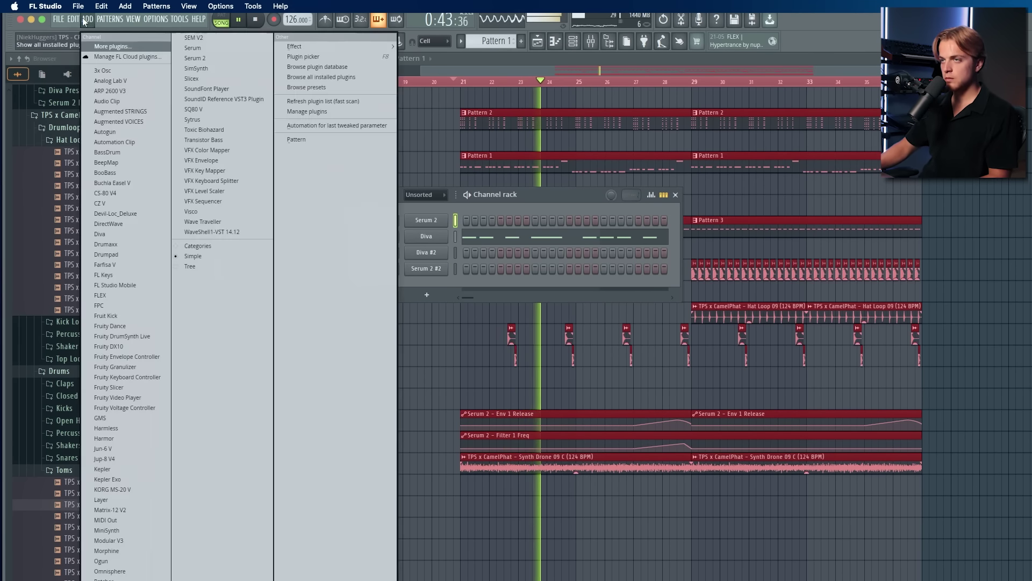
key("s")
key("s")
key("s")
key("s")
key("s")
key("Return")
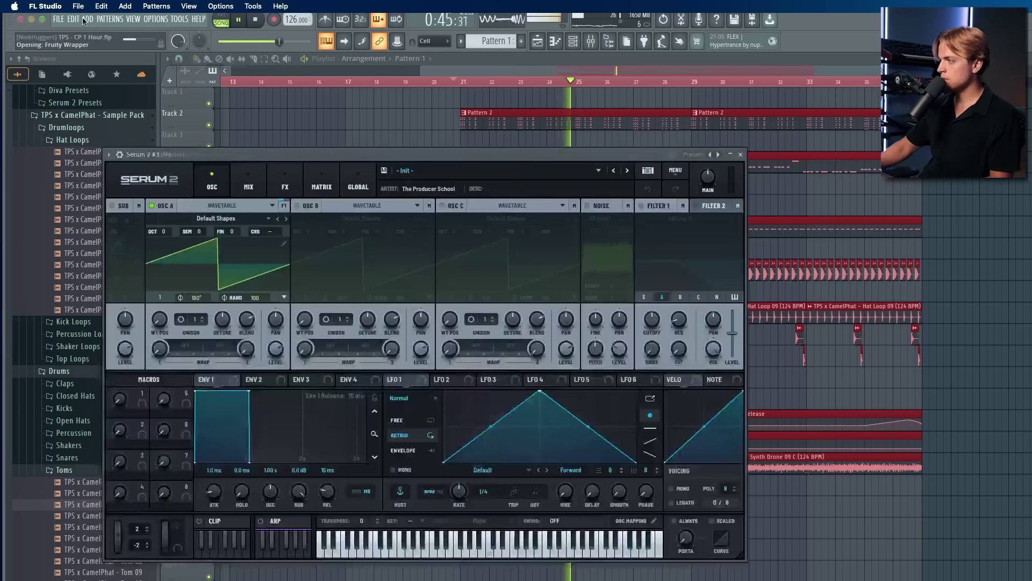
Step: Move the new Serum 2 window clear of the upper playlist tracks and deselect all clips
left_click_drag(356, 154, 636, 232)
left_click(671, 196)
left_click(557, 43)
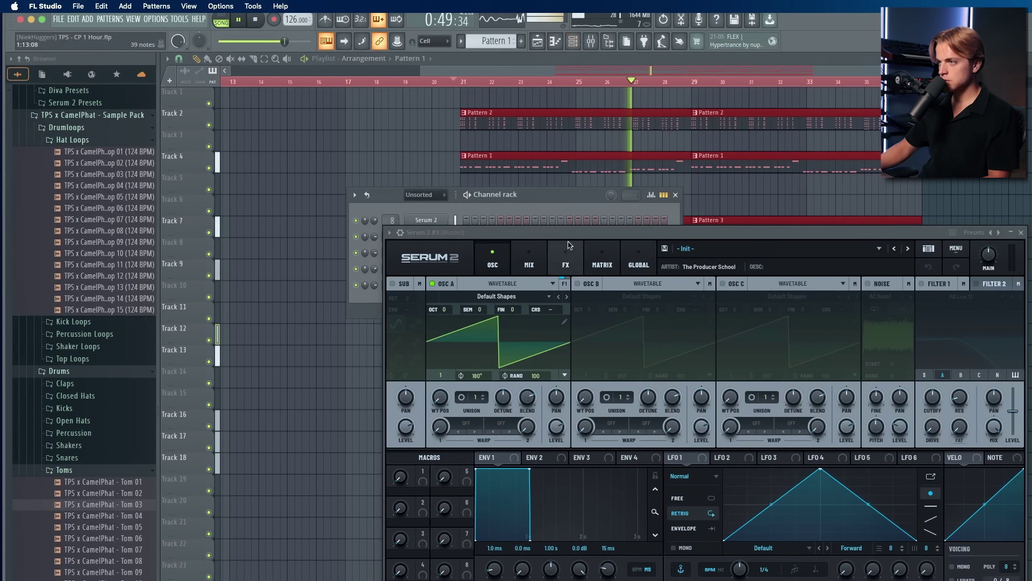
left_click(433, 241)
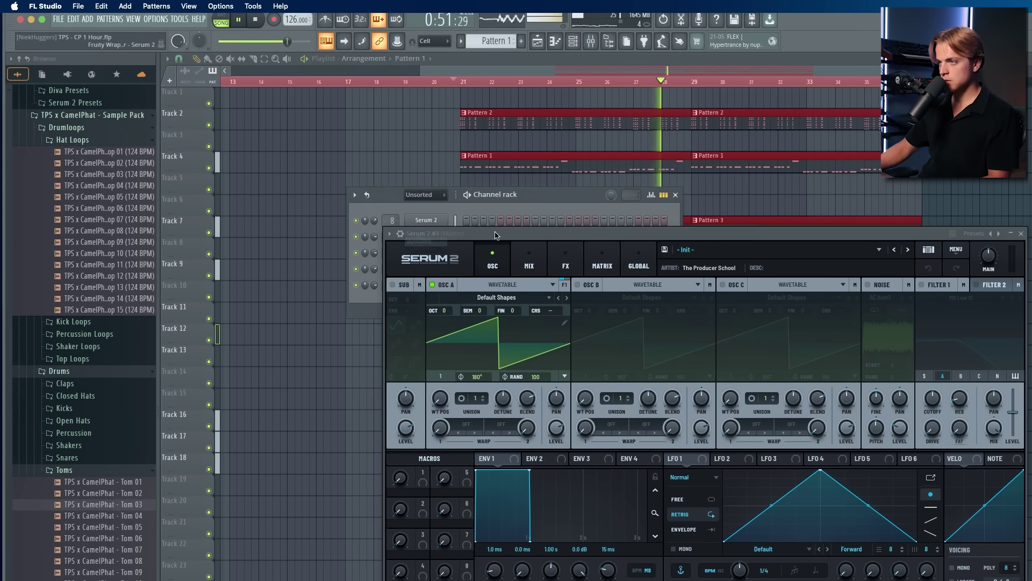
right_click(327, 255)
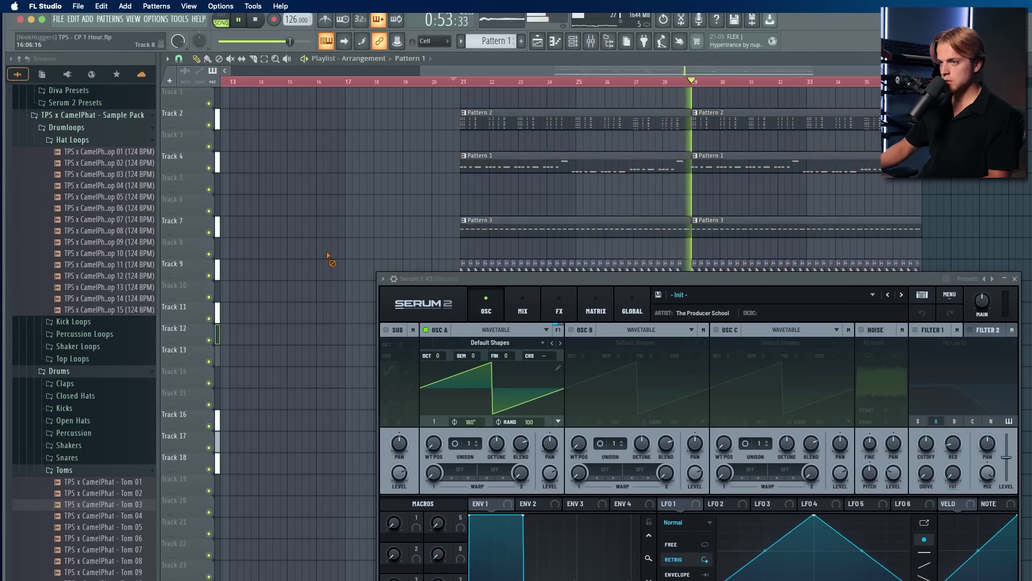
key("space")
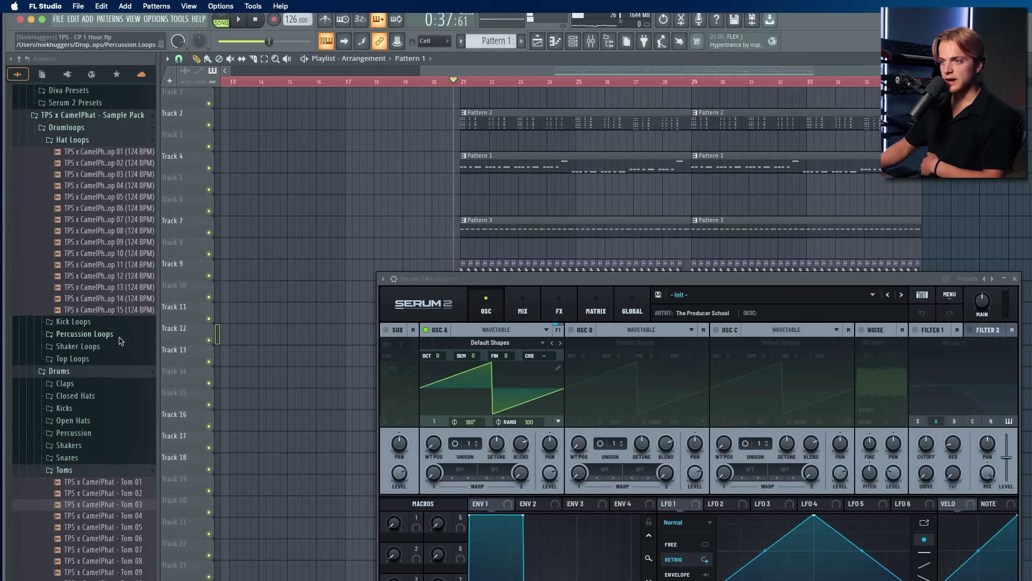
Step: Close the synth window and place Top Loop 10 from the Top Loops folder on track 14 at bar 21
left_click(119, 359)
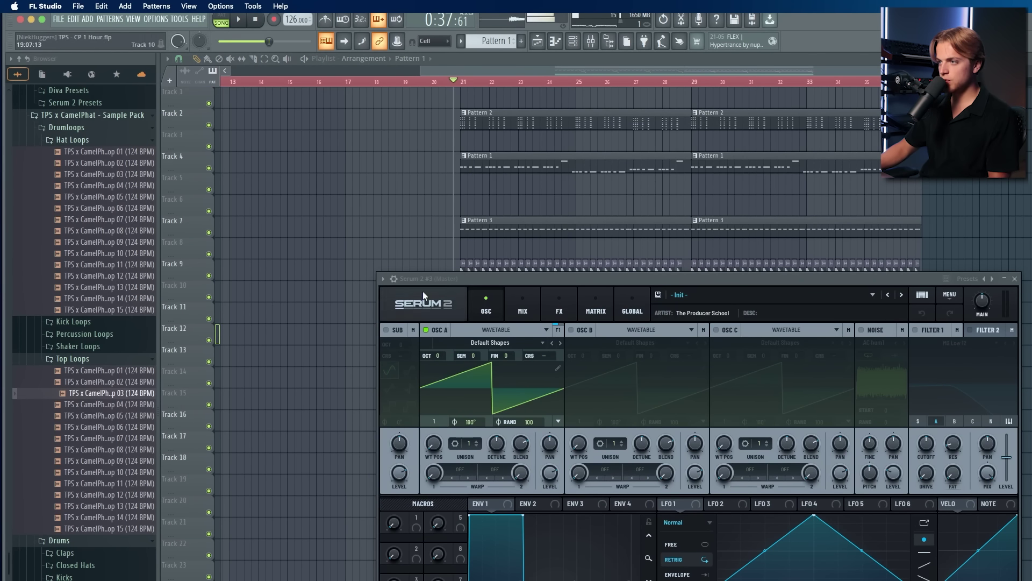
key("Escape")
key("Escape")
left_click(114, 471)
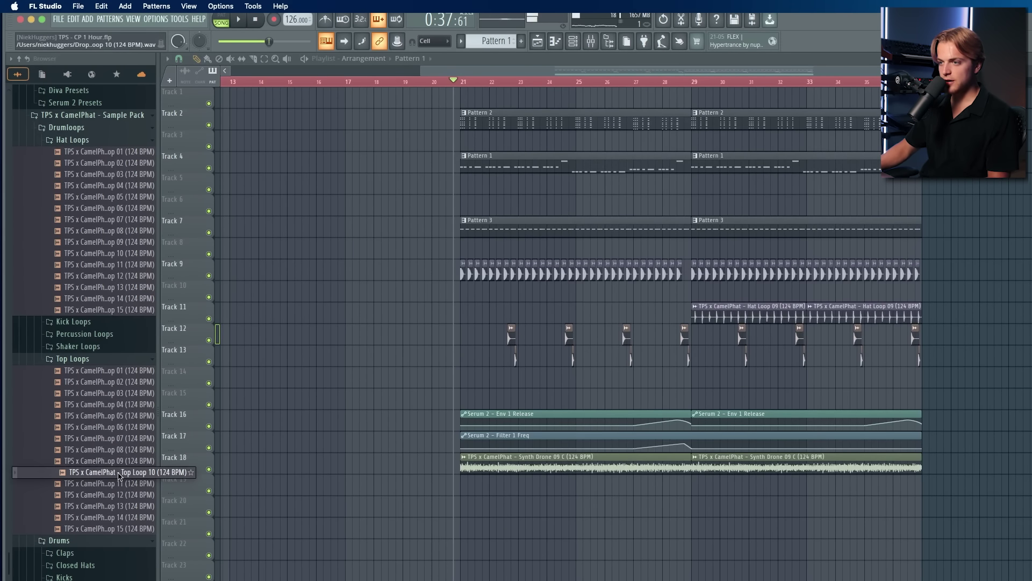
left_click_drag(516, 368, 574, 391)
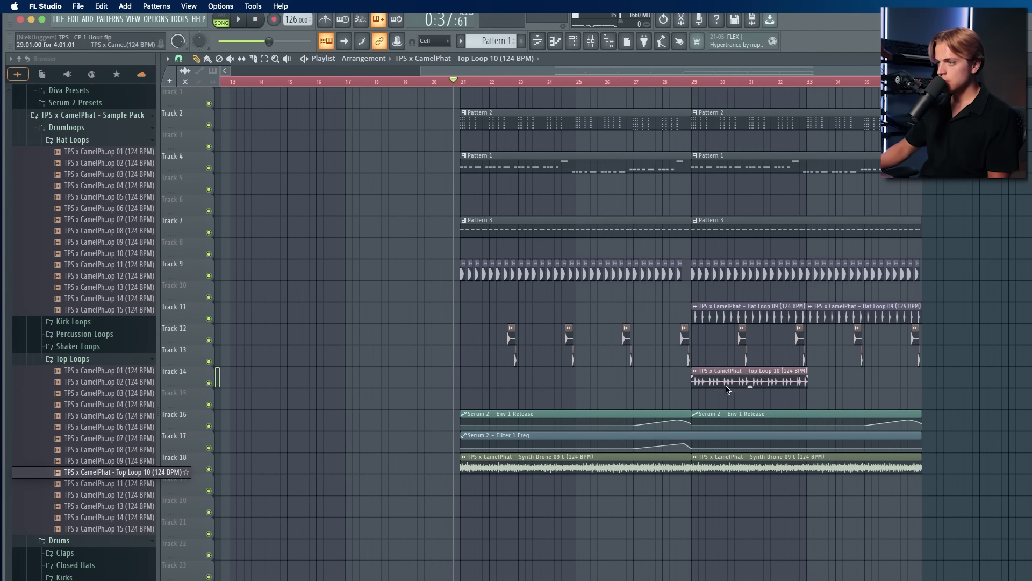
left_click_drag(726, 382, 495, 383)
key("space")
right_click(476, 384)
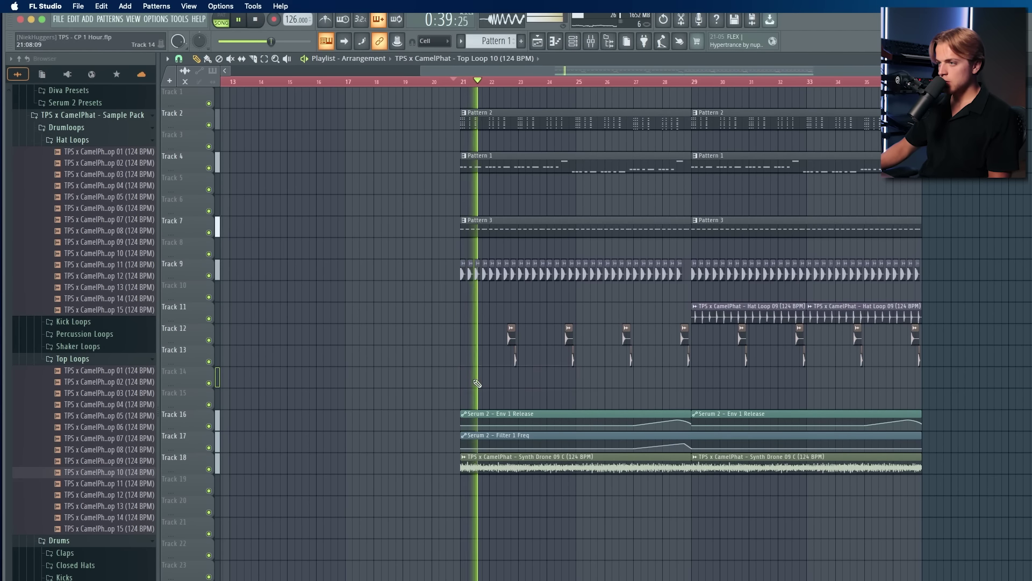
left_click(470, 382)
Step: Fit the Top Loop 10 clip to the project tempo and add a second copy at bar 25
left_click(463, 371)
left_click(578, 449)
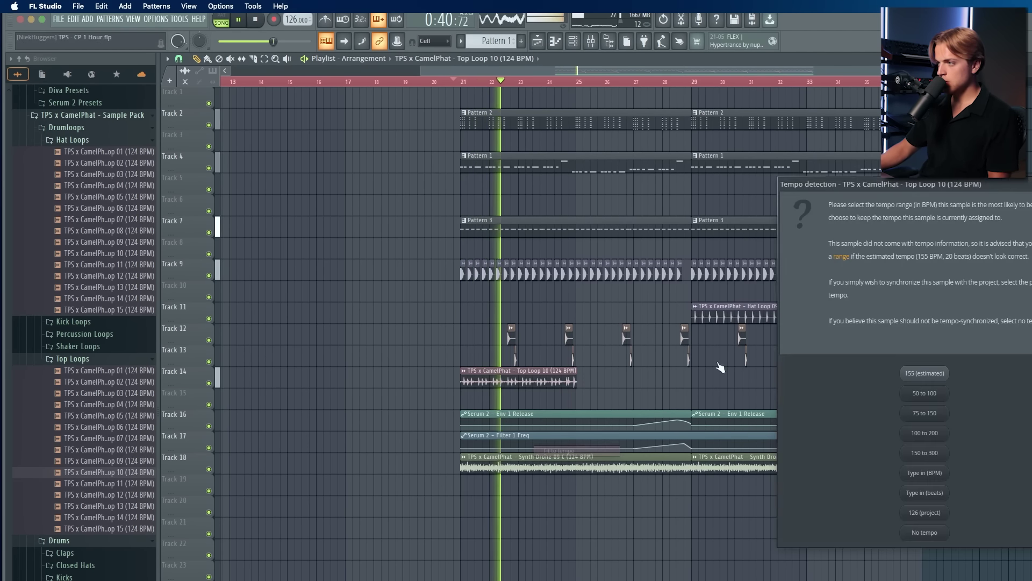
left_click(922, 447)
left_click(577, 381)
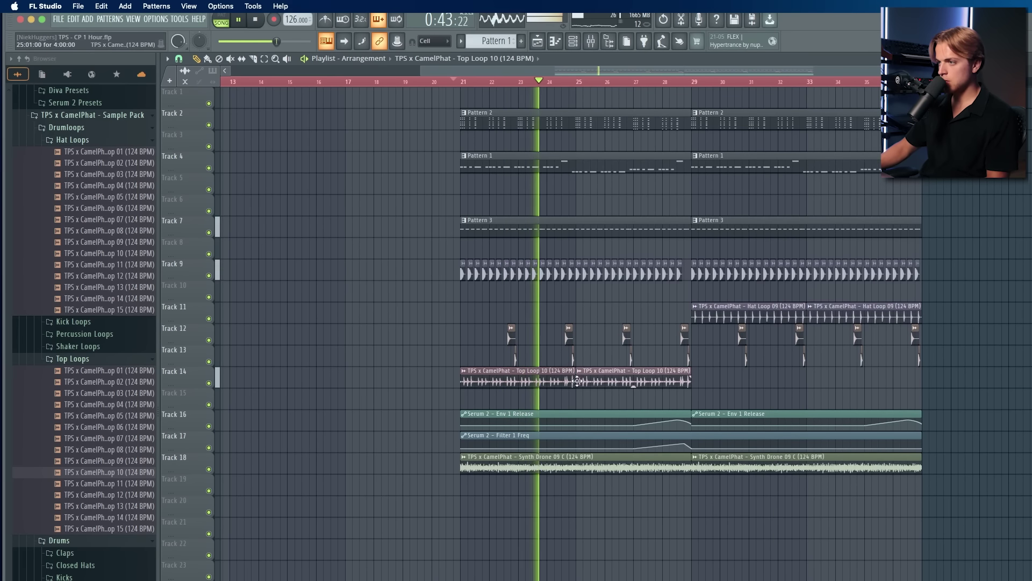
Step: Move both Top Loop 10 clips so they start at bar 29, and play from bar 28
left_click_drag(617, 382, 543, 381)
left_click_drag(523, 382, 753, 379)
left_click(680, 85)
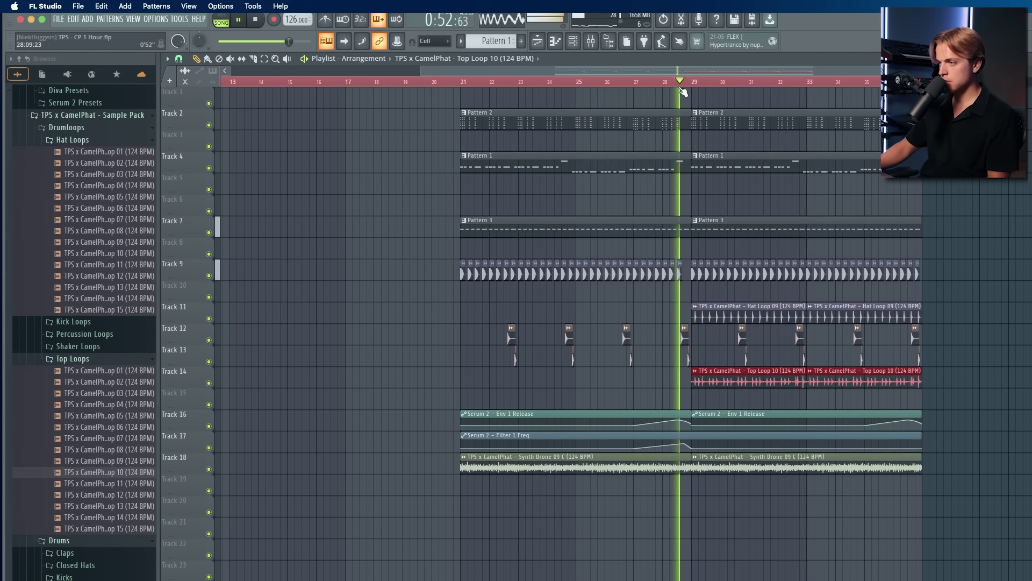
Step: Move both Top Loop 10 clips from track 14 up to track 10, above the hat loops
scroll(726, 237, "down", 3)
left_click_drag(856, 316, 716, 311)
left_click_drag(647, 377, 854, 395)
key("shift+Up")
key("shift+Up")
key("shift+Up")
key("shift+Up")
key("shift+Up")
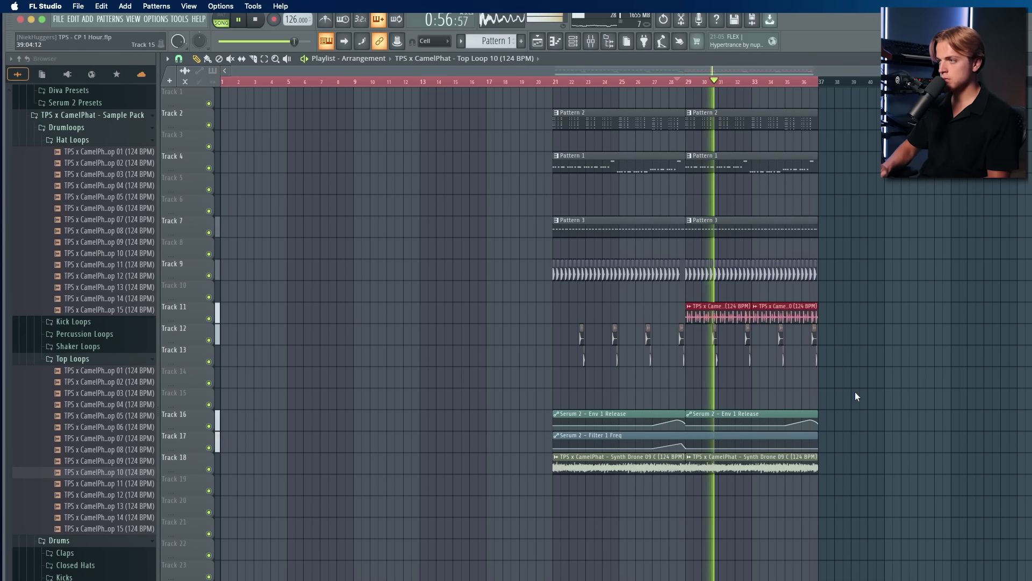
key("shift+Down")
Step: Shift the Serum 2 automation clips and the Synth Drone clips on tracks 16 to 18 up one track
left_click_drag(890, 439, 556, 513)
left_click_drag(511, 433, 879, 531)
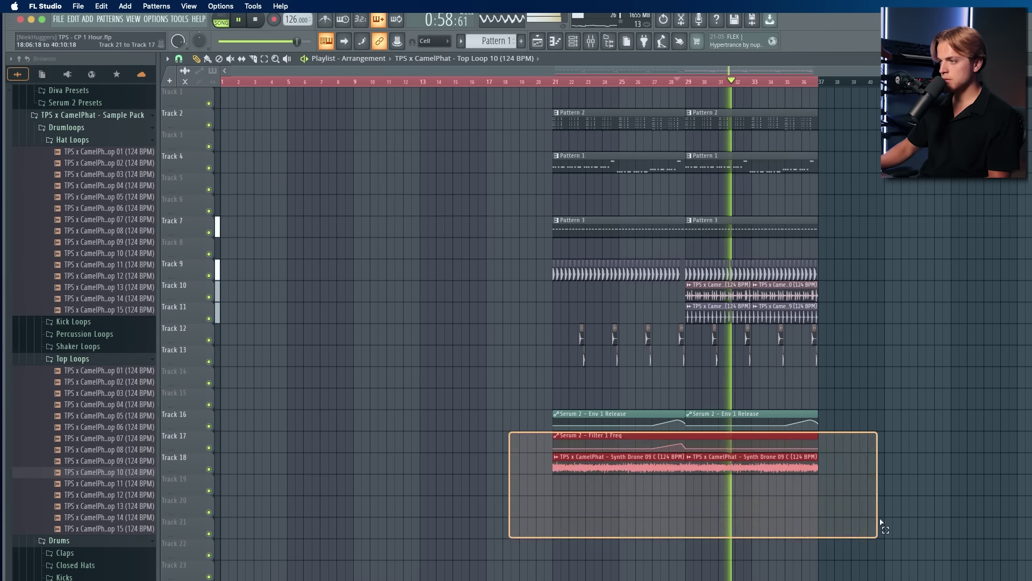
left_click_drag(521, 409, 817, 502)
key("shift+Up")
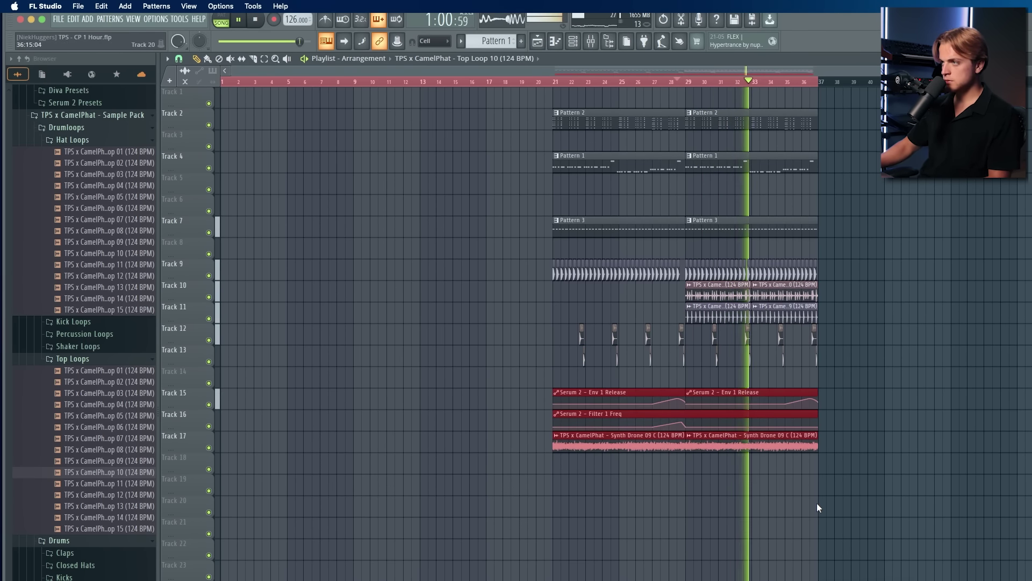
key("super+d")
Step: Open the Serum 2 #2 synth from the channel rack and play the arrangement from bar 21
scroll(913, 178, "up", 2)
scroll(912, 178, "up", 3)
scroll(677, 107, "down", 2)
left_click(557, 43)
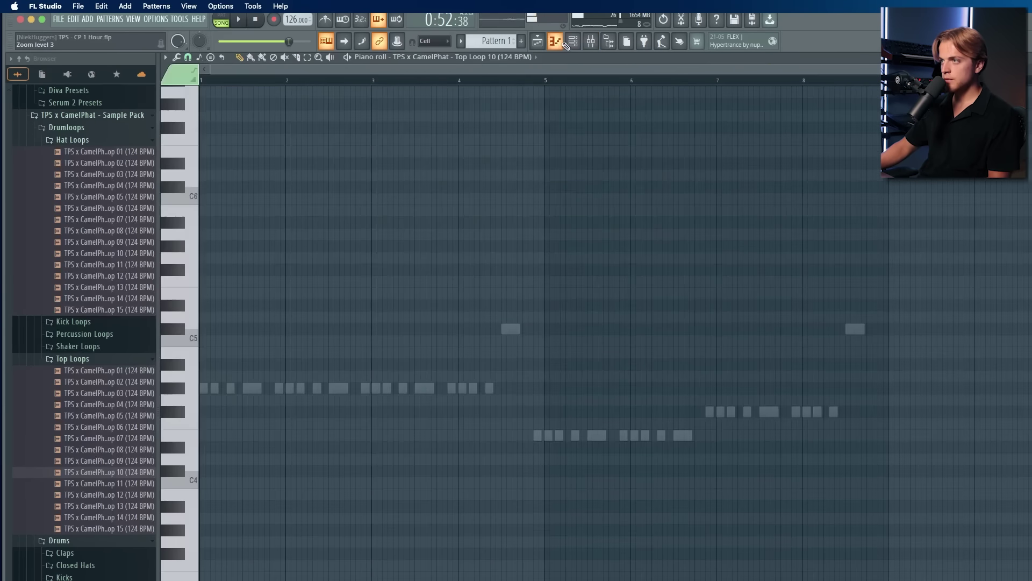
left_click(561, 45)
left_click(573, 42)
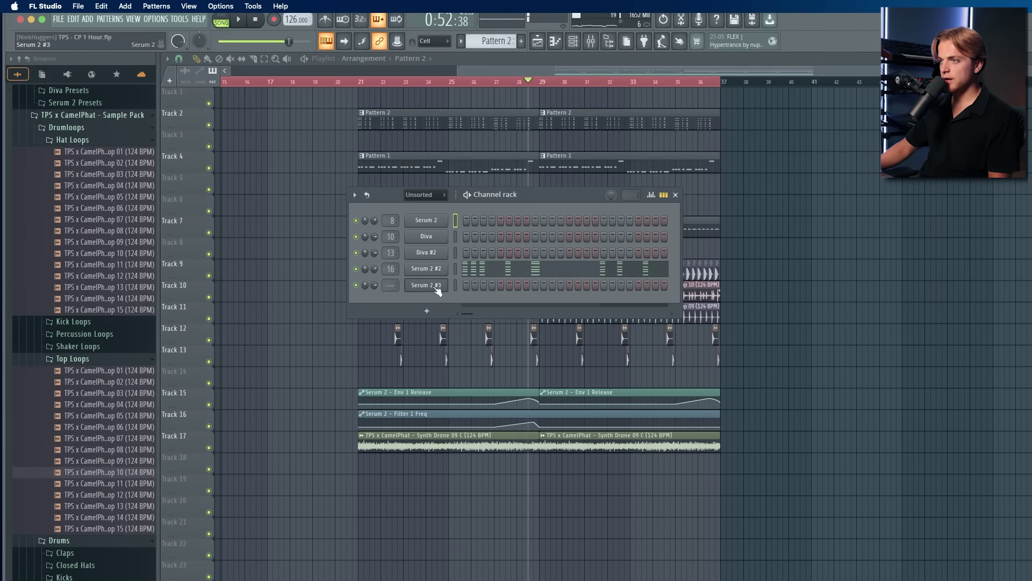
left_click(426, 268)
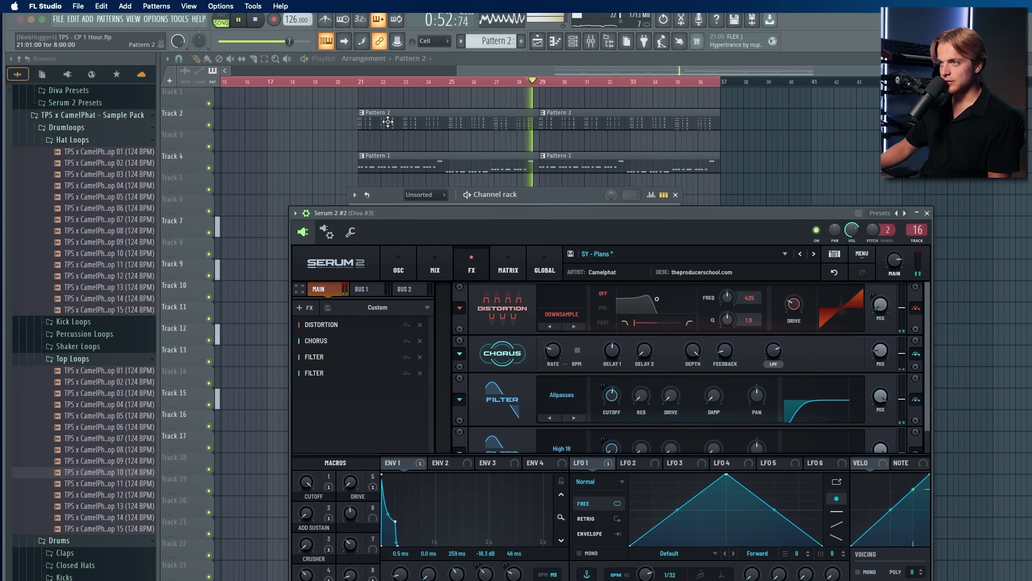
left_click(363, 82)
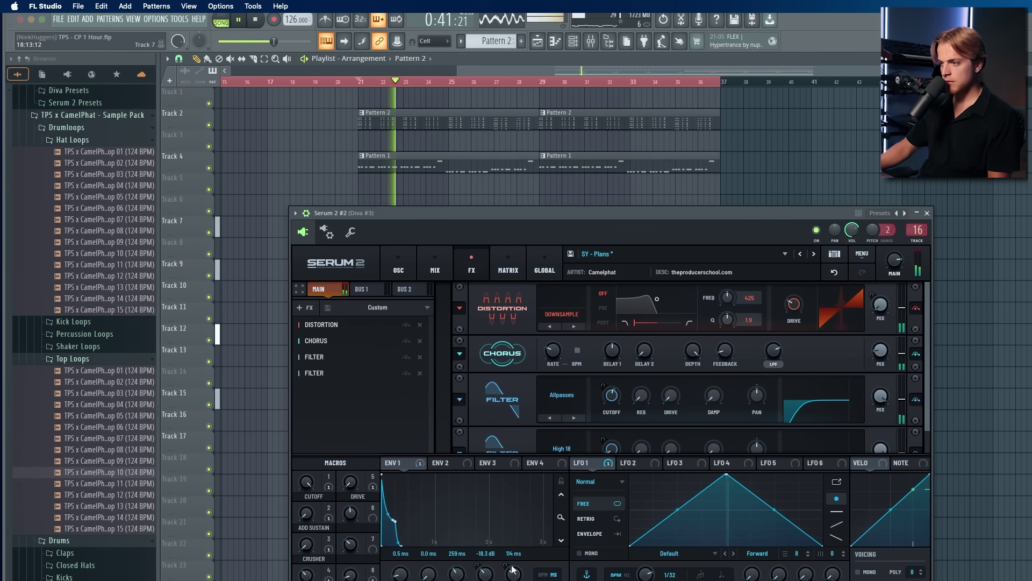
Step: Create an automation clip from the last tweaked parameter and place it on track 3 at bar 21
left_click(179, 19)
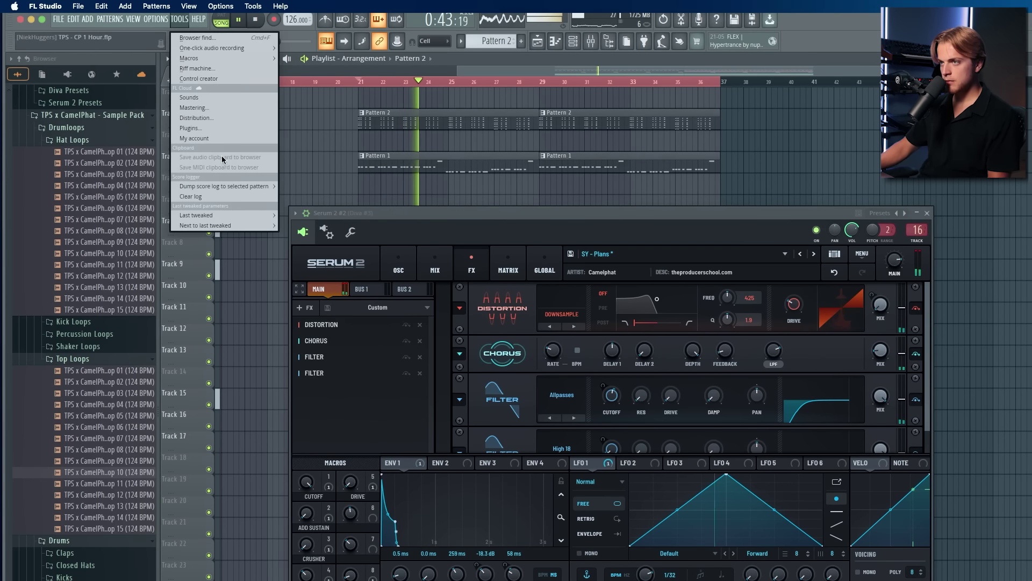
mouse_move(236, 215)
left_click(320, 296)
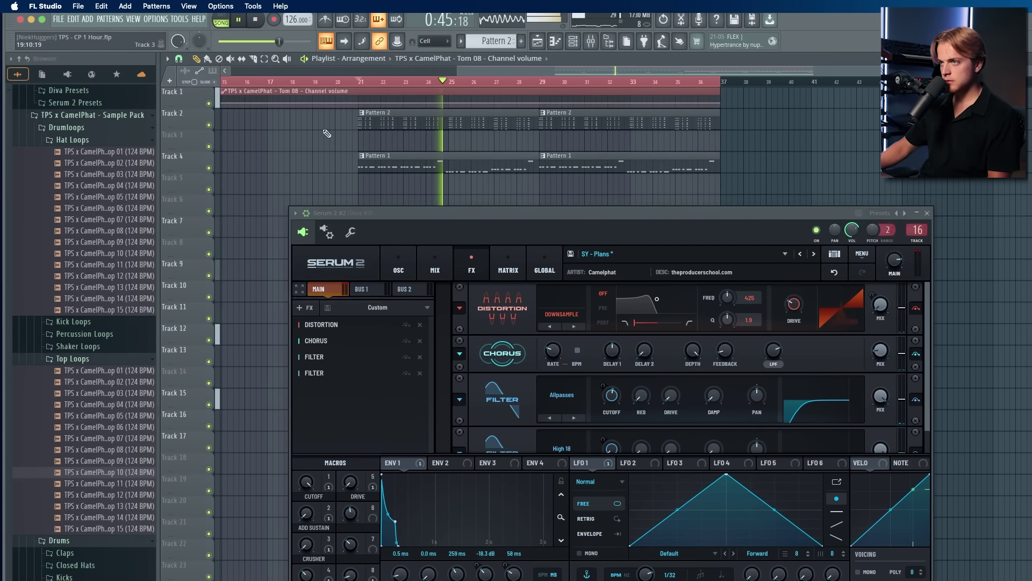
left_click_drag(476, 92, 479, 127)
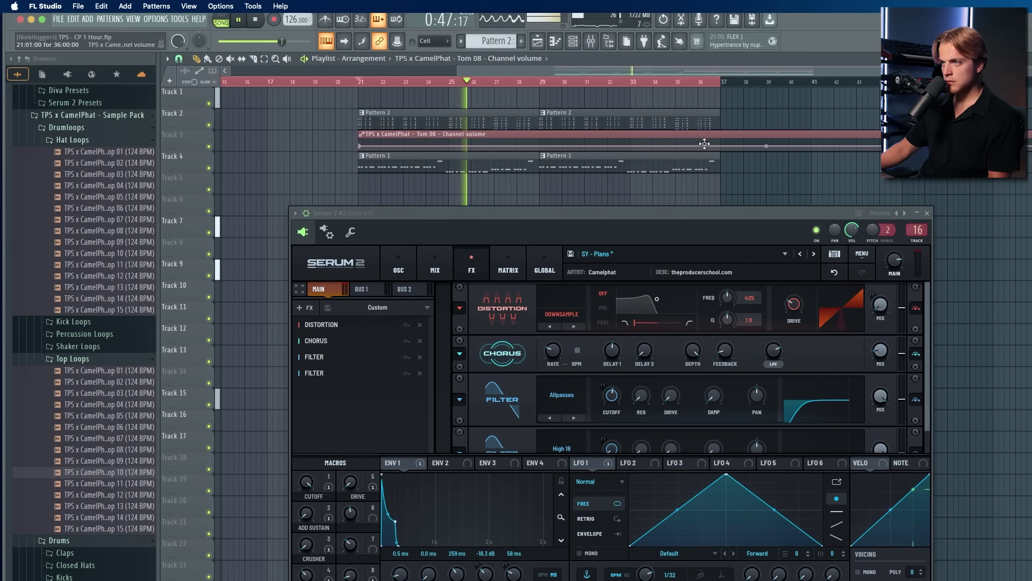
Step: Copy the first point's value in the Tom 08 channel volume automation and reuse it on a new point in bar 21
scroll(359, 146, "up", 6)
key("space")
key("space")
right_click(359, 146)
left_click(381, 317)
key("space")
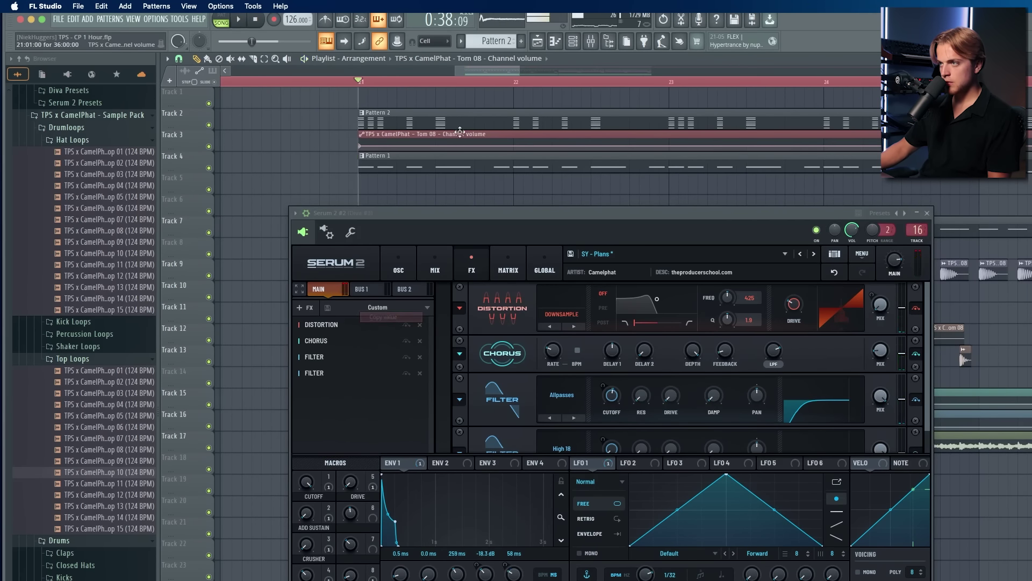
key("space")
right_click(426, 149)
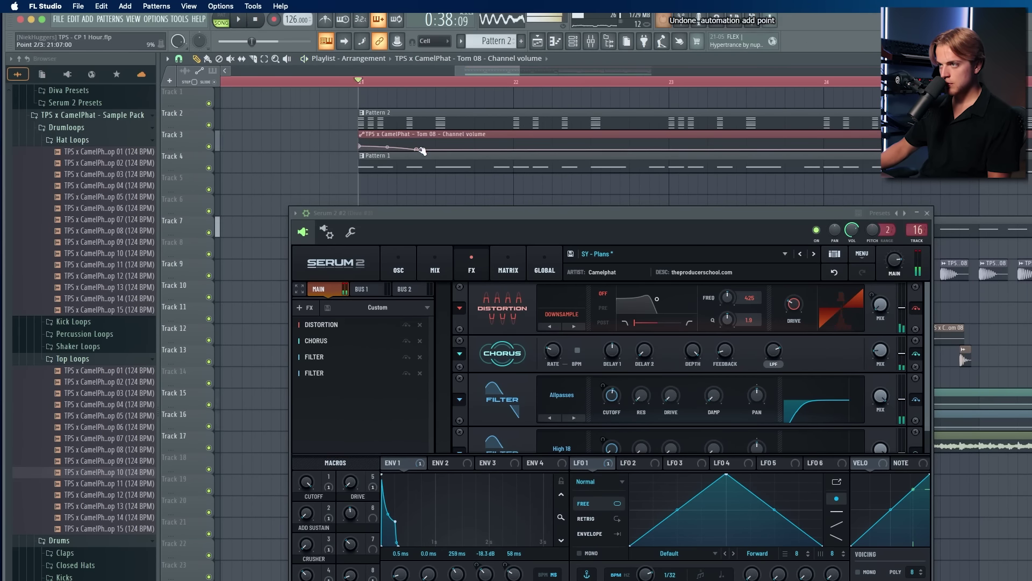
right_click(420, 149)
left_click(449, 330)
Step: Try adding a 100% point to the Tom 08 volume curve in bar 21, and revert the curve's added points
right_click(447, 141)
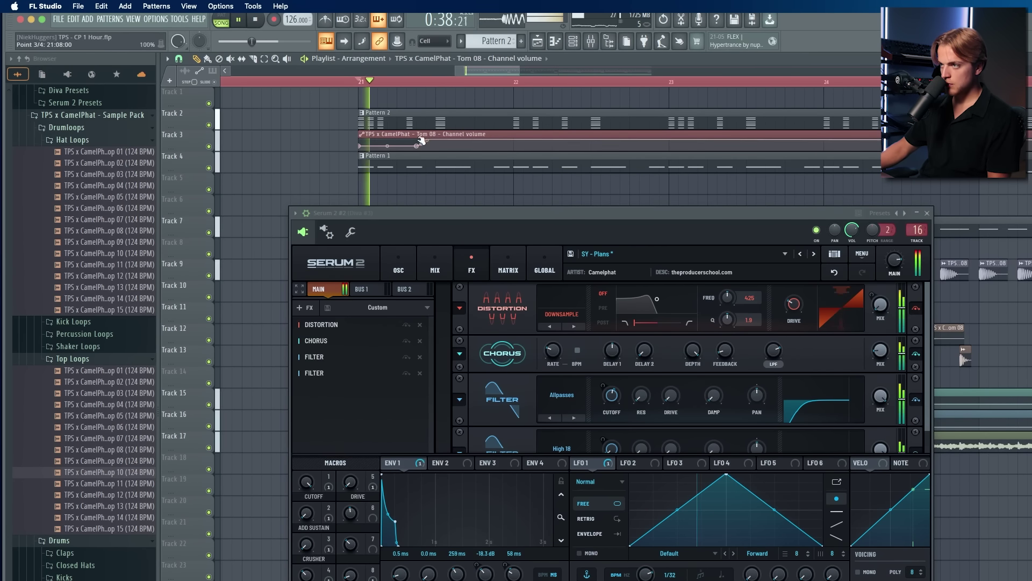
left_click_drag(421, 141, 484, 140)
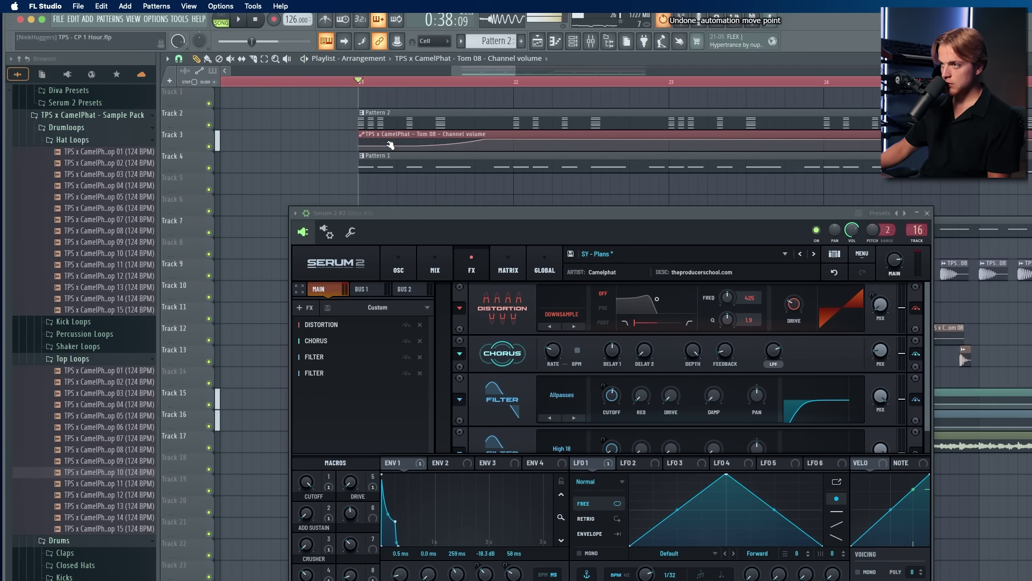
right_click(480, 143)
left_click(499, 250)
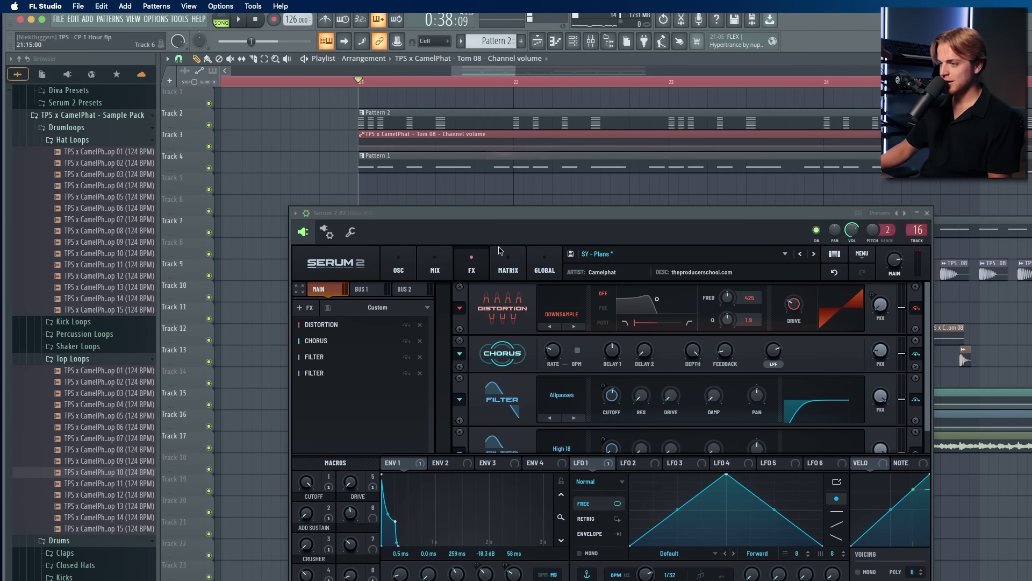
Step: Create an automation clip for the Env 1 Release parameter of Serum 2 #2
left_click(180, 20)
mouse_move(247, 211)
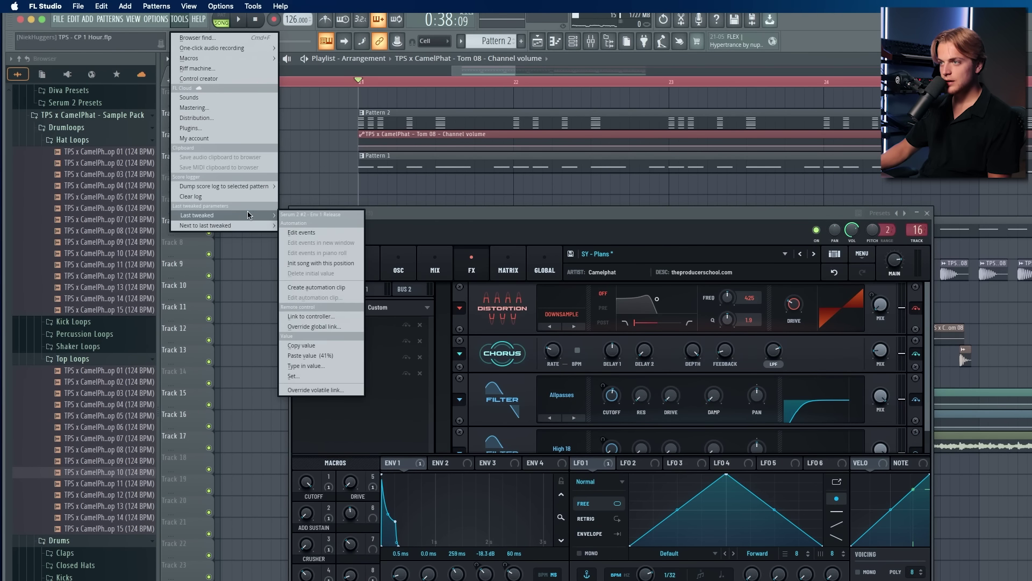
left_click(316, 288)
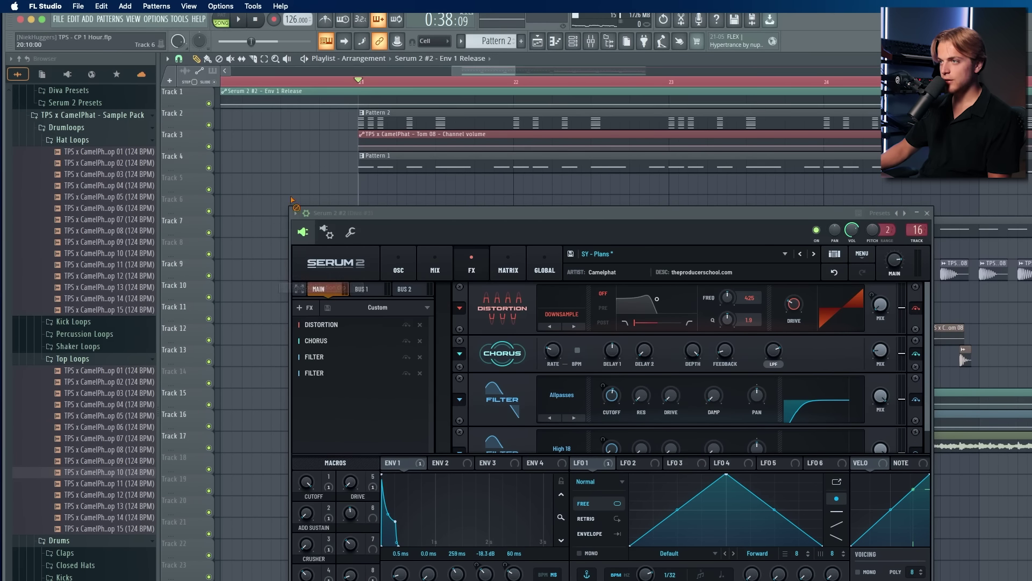
Step: Replace the Tom 08 volume clip on track 3 with the Serum 2 #2 Env 1 Release automation clip
right_click(391, 136)
key("space")
left_click_drag(284, 92, 472, 136)
scroll(357, 154, "down", 10)
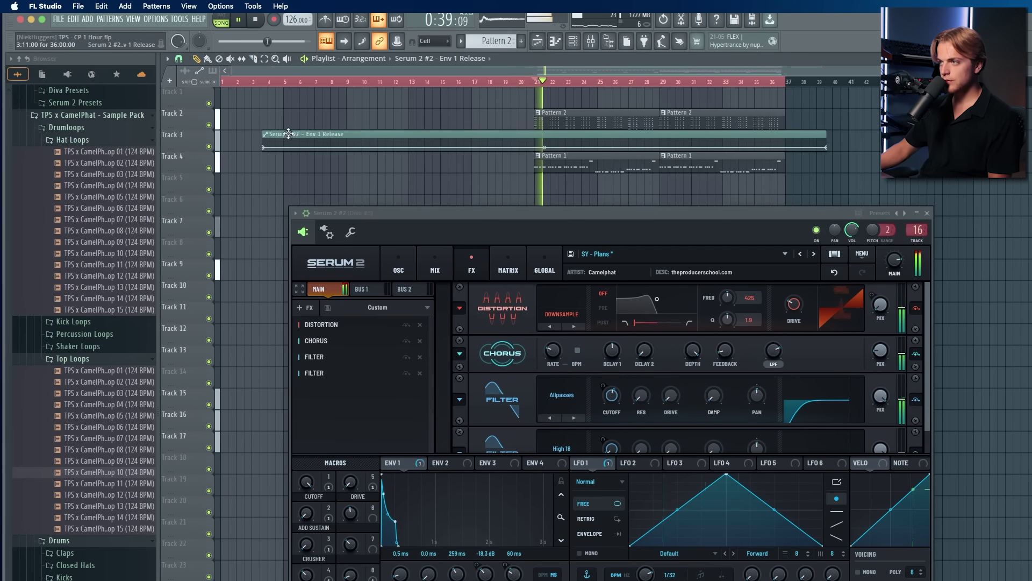
Step: Move the Serum 2 #2 Env 1 Release clip to start at bar 21 on track 3 and copy its first point's value
left_click_drag(288, 134, 560, 138)
scroll(547, 138, "up", 10)
left_click_drag(469, 138, 449, 136)
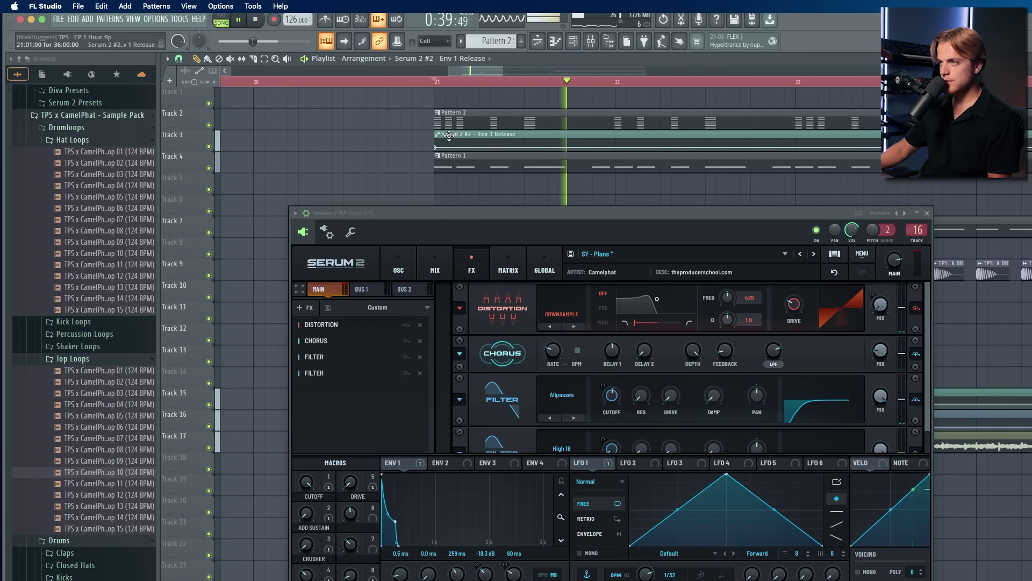
right_click(434, 147)
left_click(475, 319)
key("space")
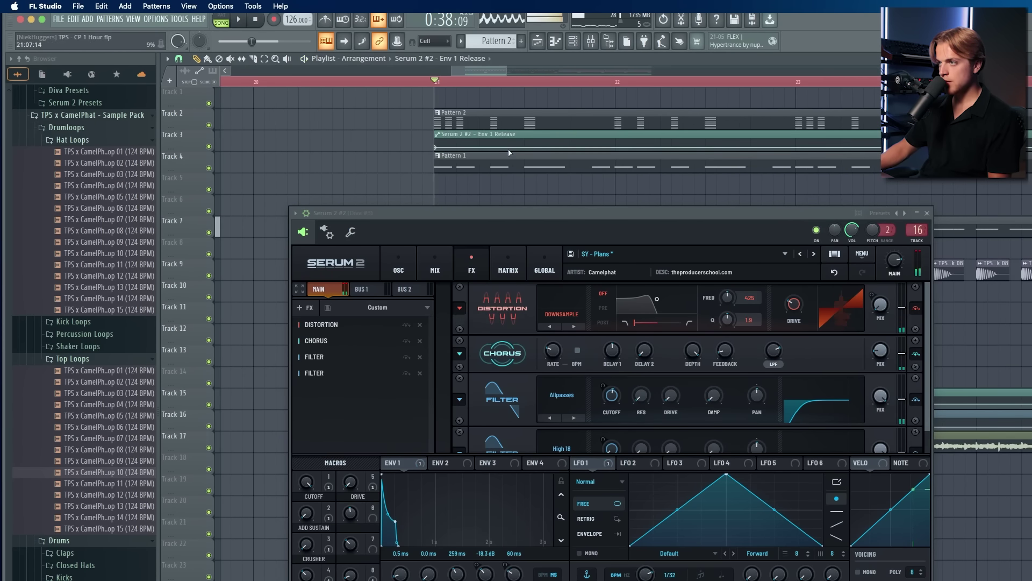
Step: Shape a release rise in bar 21 of the automation clip, pasting the 28% value on points before and after the peak
right_click(504, 150)
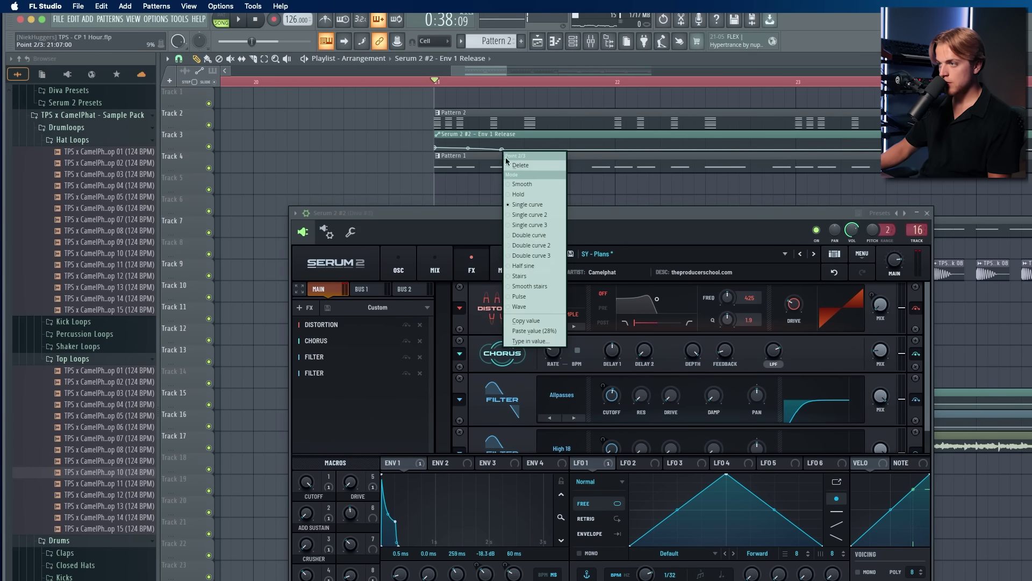
left_click(541, 334)
key("space")
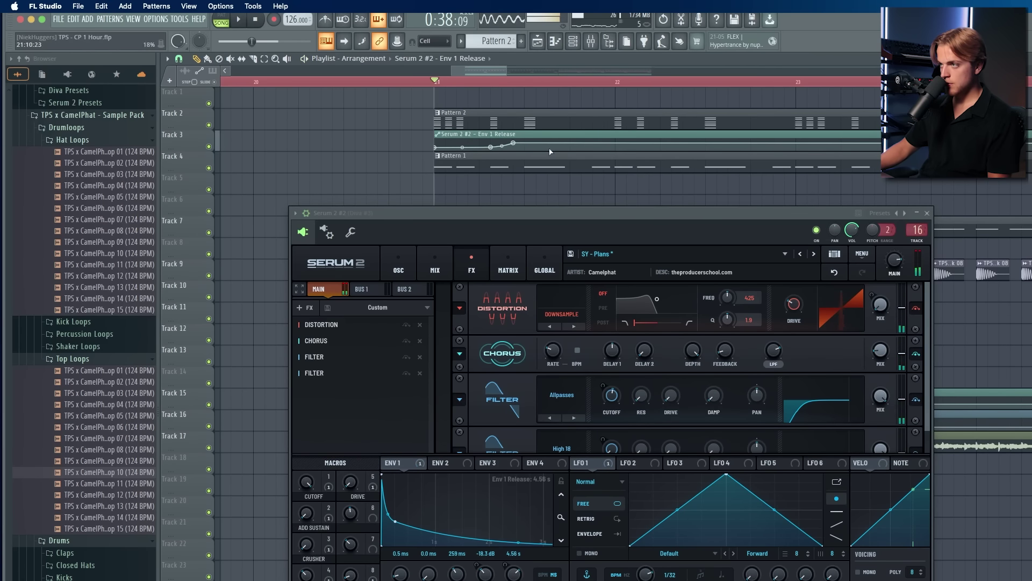
right_click(572, 147)
left_click(624, 326)
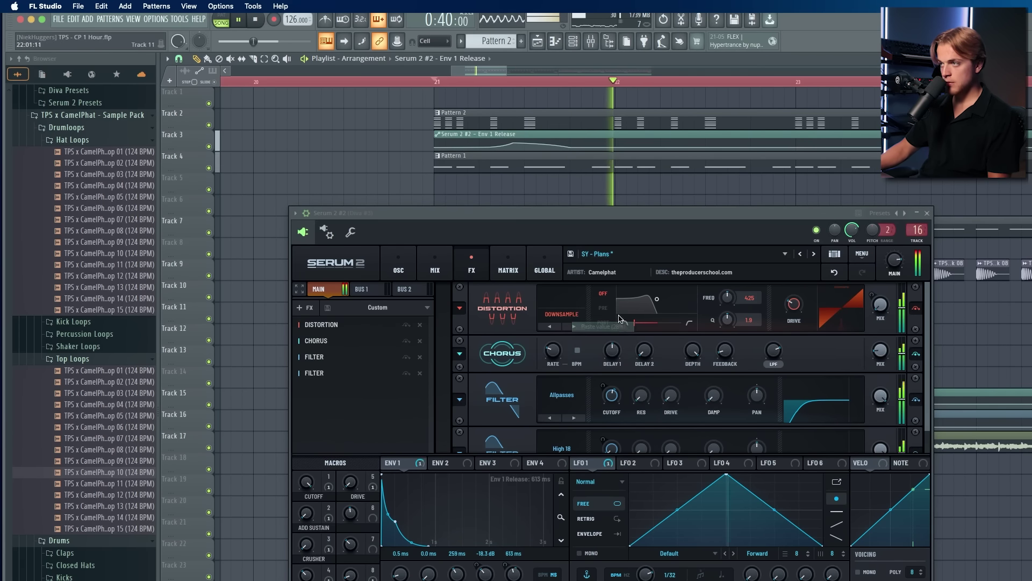
Step: Add a smaller release bump in bar 22 between pasted 28% points, ending at 22:09:00, and close the Serum 2 #2 window
right_click(619, 149)
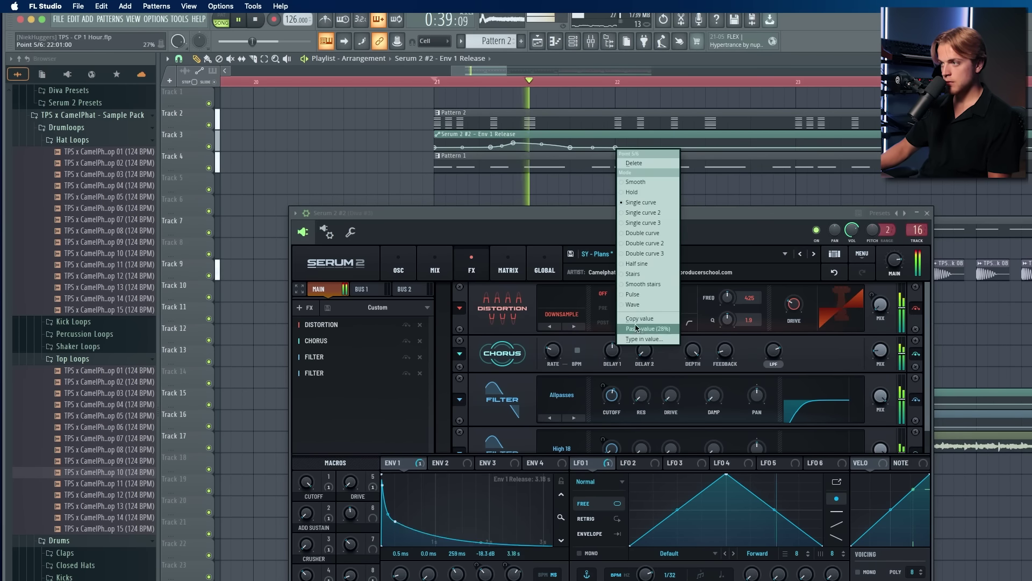
left_click(629, 327)
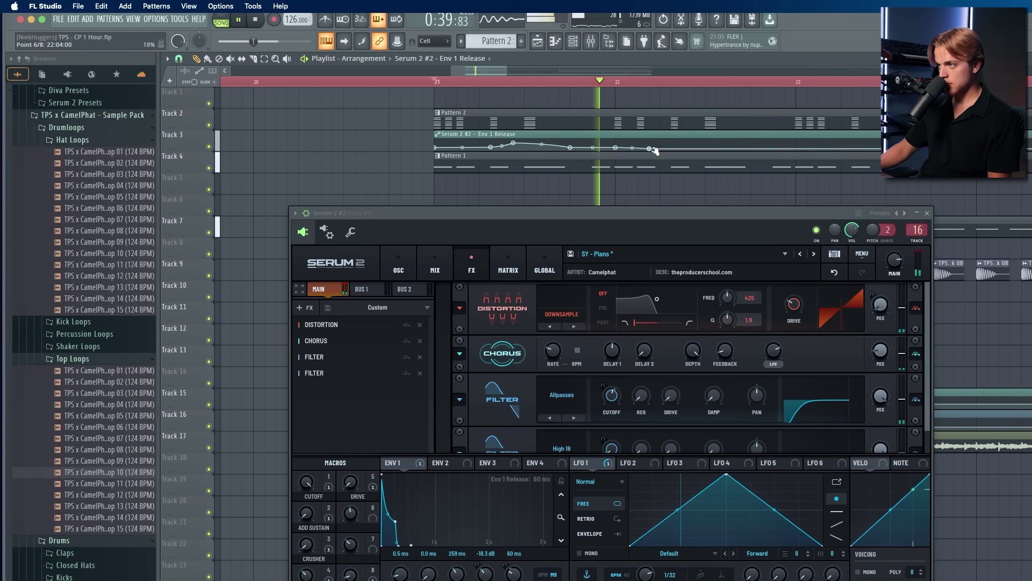
right_click(661, 149)
left_click(680, 330)
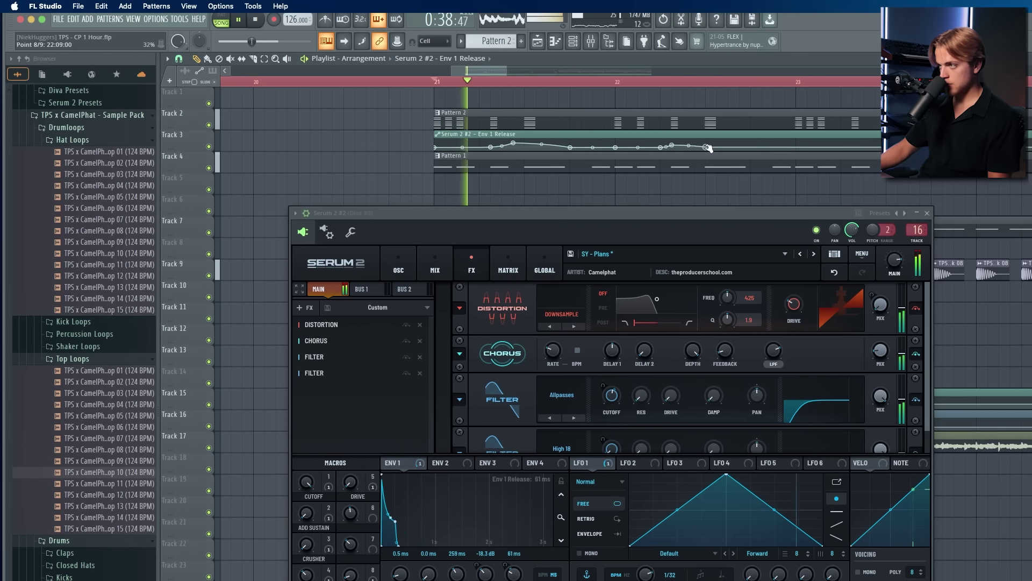
right_click(709, 149)
left_click(765, 324)
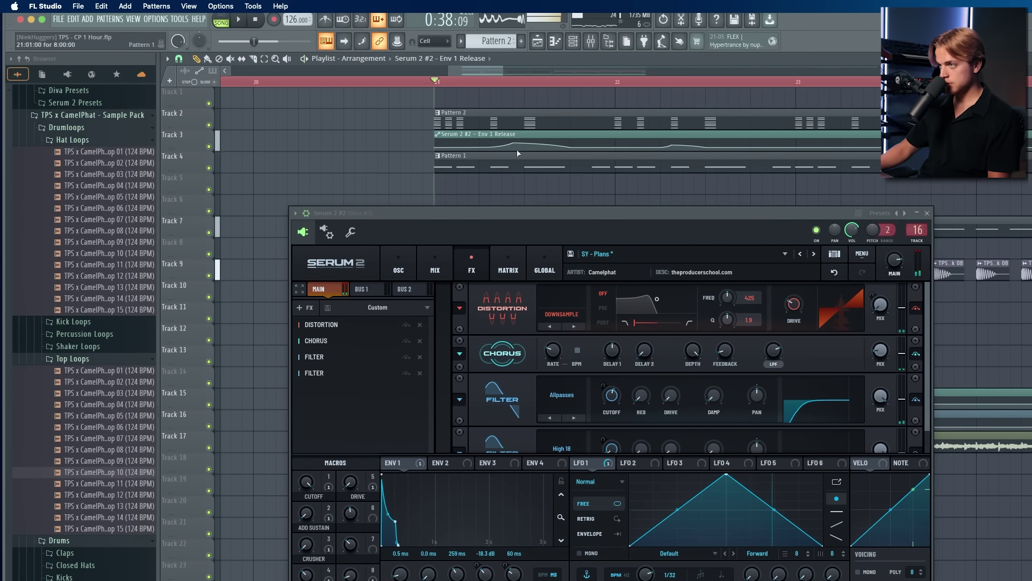
scroll(517, 153, "down", 5)
key("space")
left_click(927, 213)
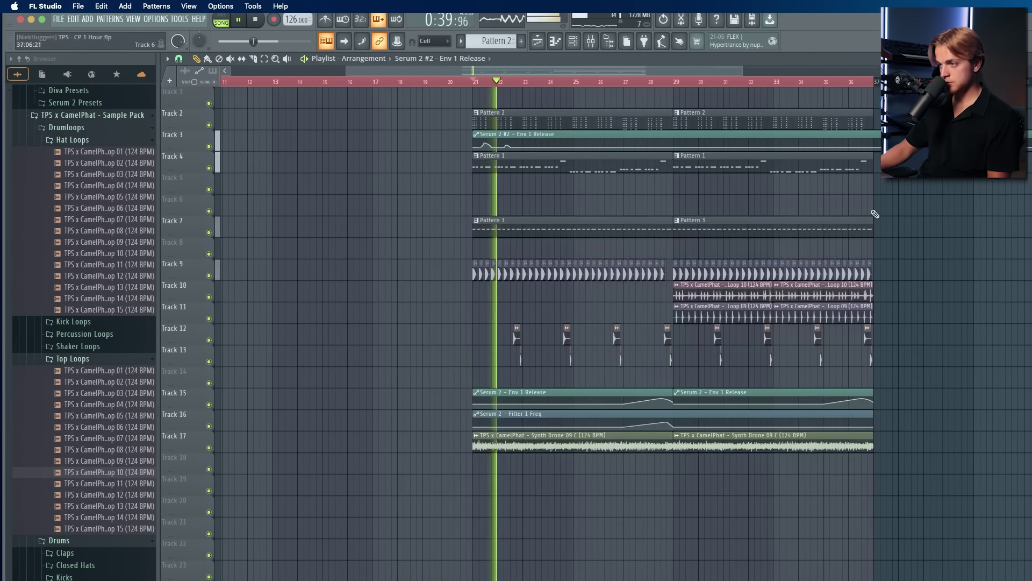
Step: Trim the Serum 2 #2 Env 1 Release clip to bars 21–22 and place a unique copy at bar 23
scroll(608, 145, "up", 5)
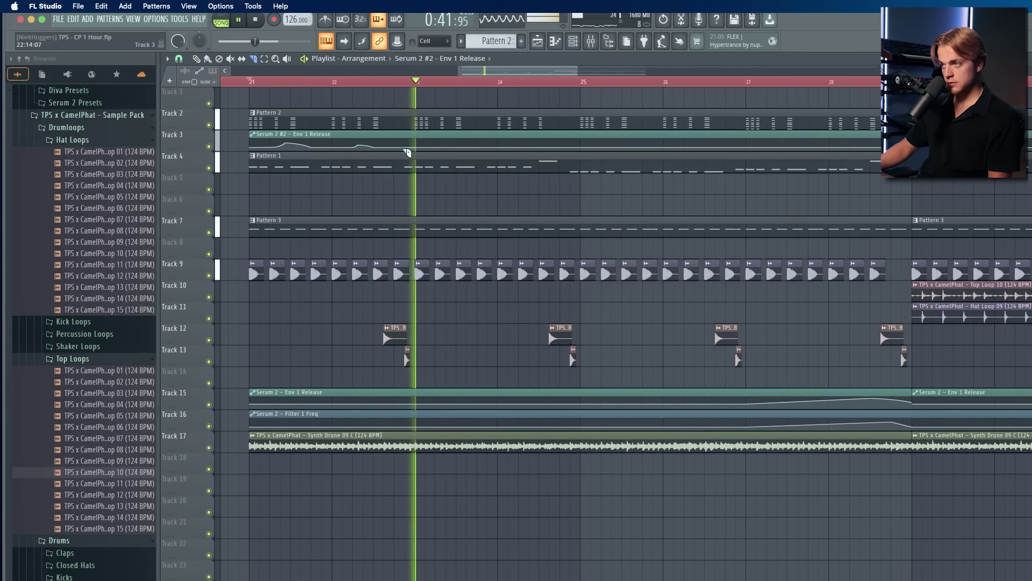
left_click(196, 58)
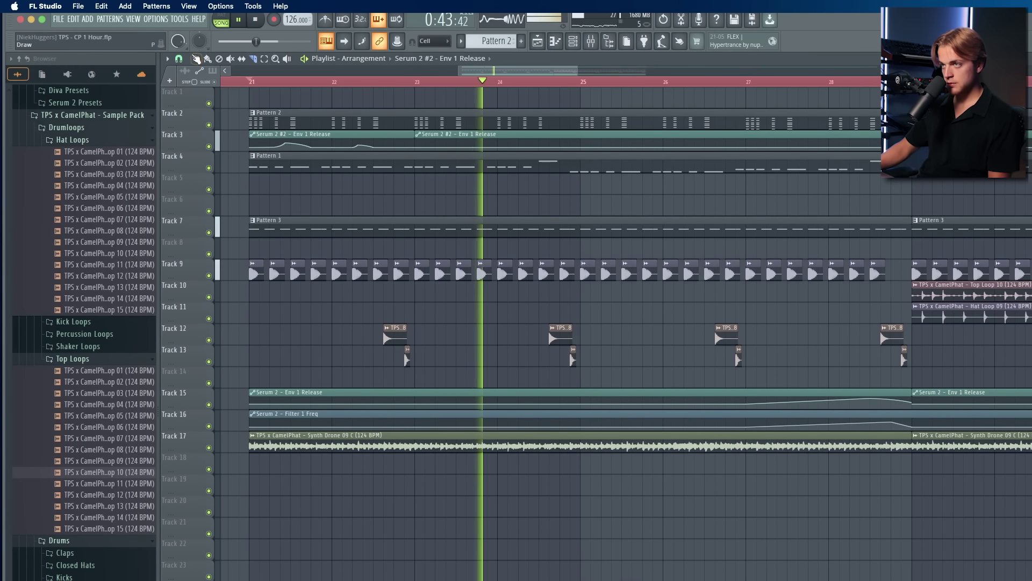
right_click(466, 138)
key("space")
key("space")
left_click(372, 137)
left_click(428, 138)
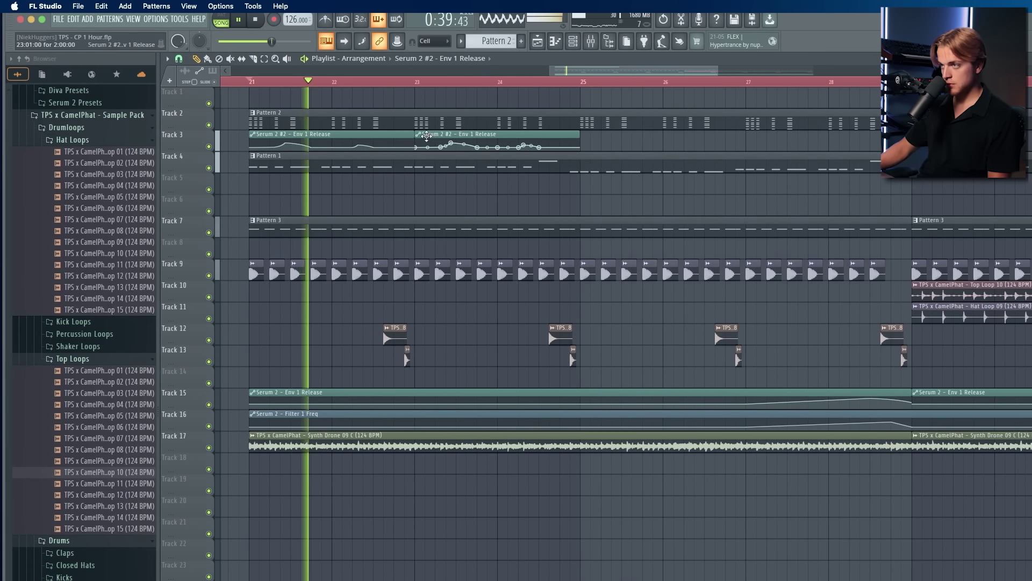
left_click(436, 137)
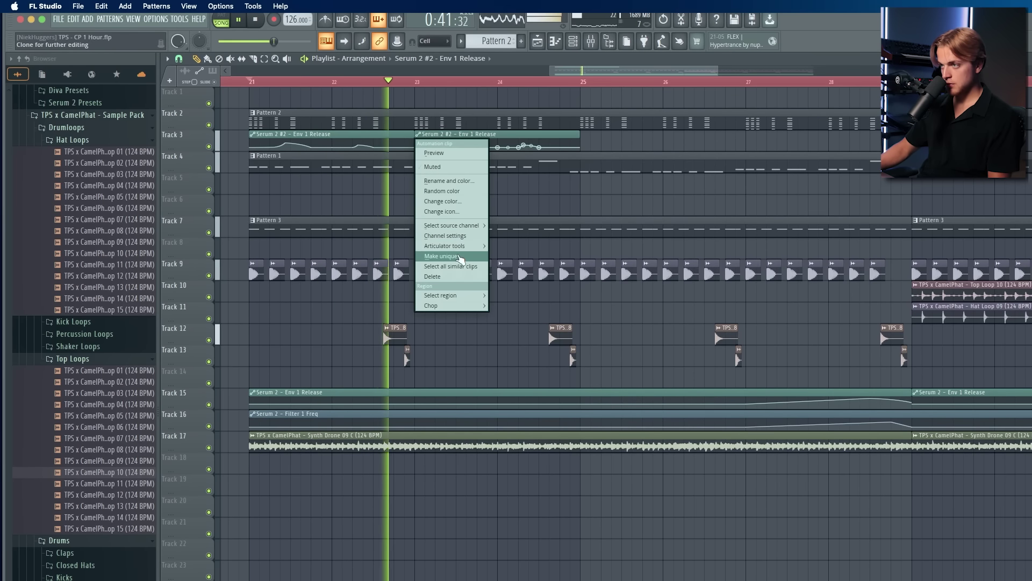
left_click(441, 256)
Step: Duplicate the two Serum 2 #2 Env 1 Release clips along track 3 to fill it up to bar 37
scroll(472, 135, "down", 2)
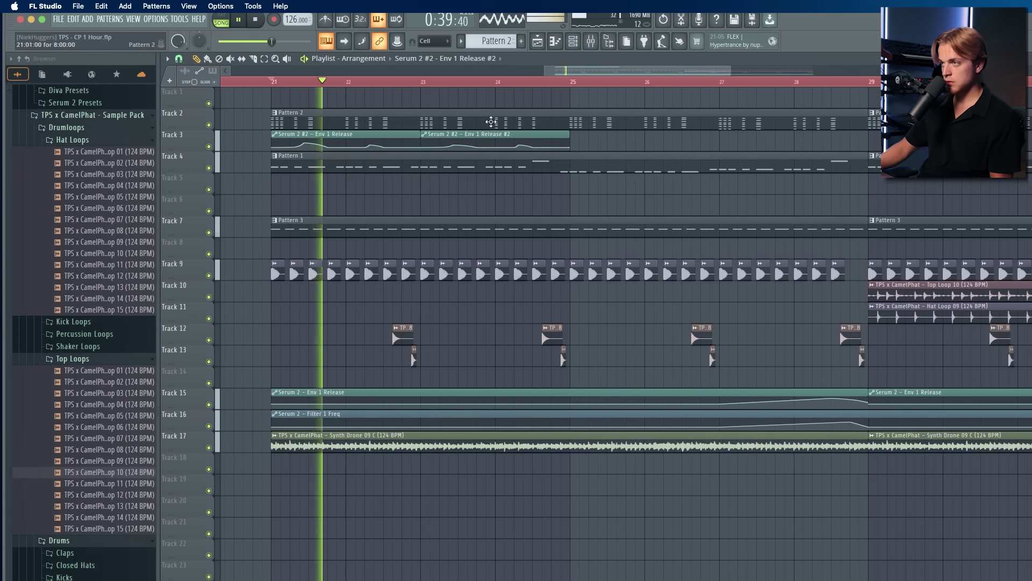
left_click_drag(264, 82, 476, 93)
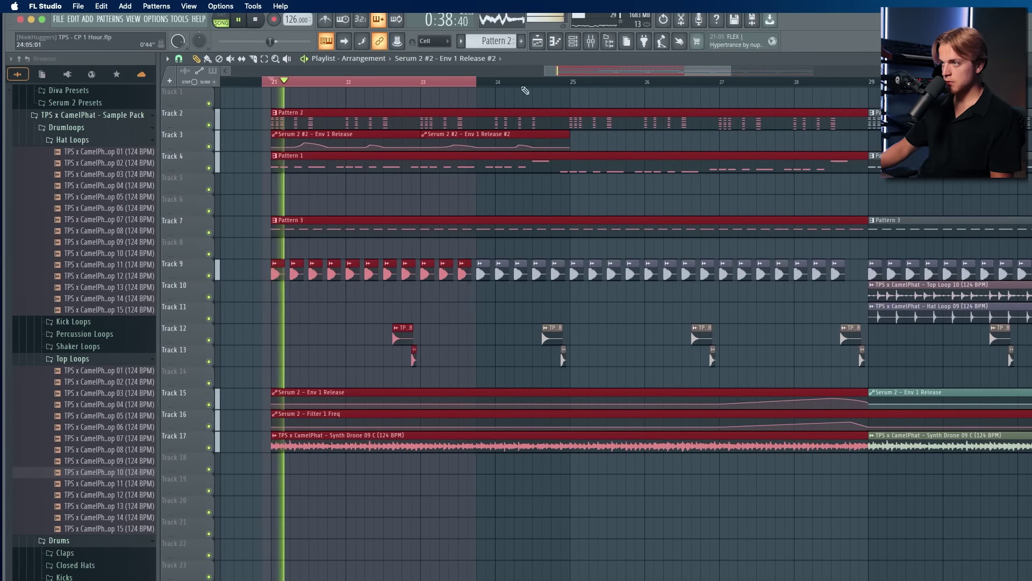
left_click_drag(573, 83, 544, 153)
scroll(511, 189, "down", 5)
key("super+b")
key("super+b")
key("super+b")
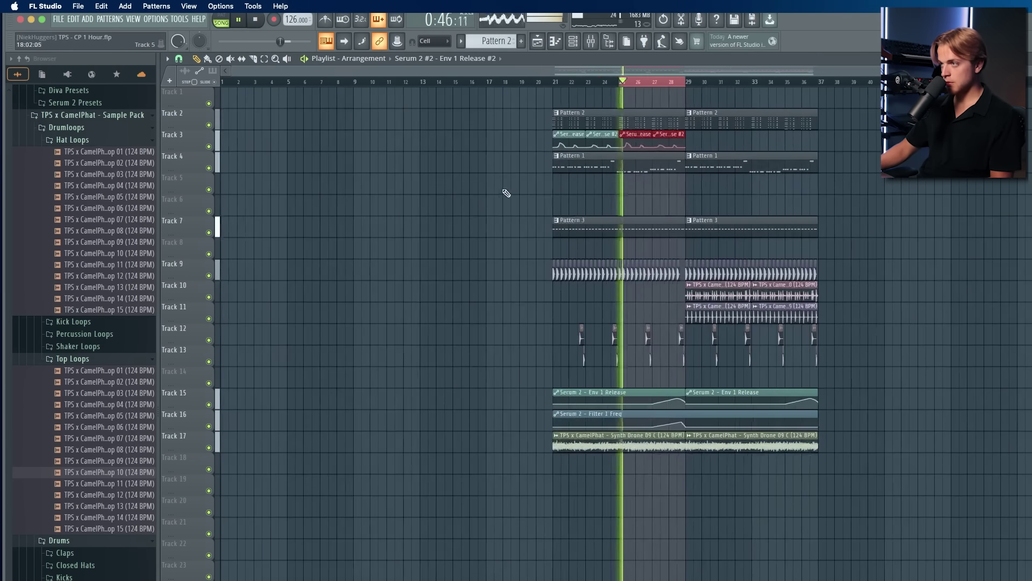
scroll(814, 215, "up", 3)
scroll(815, 214, "down", 3)
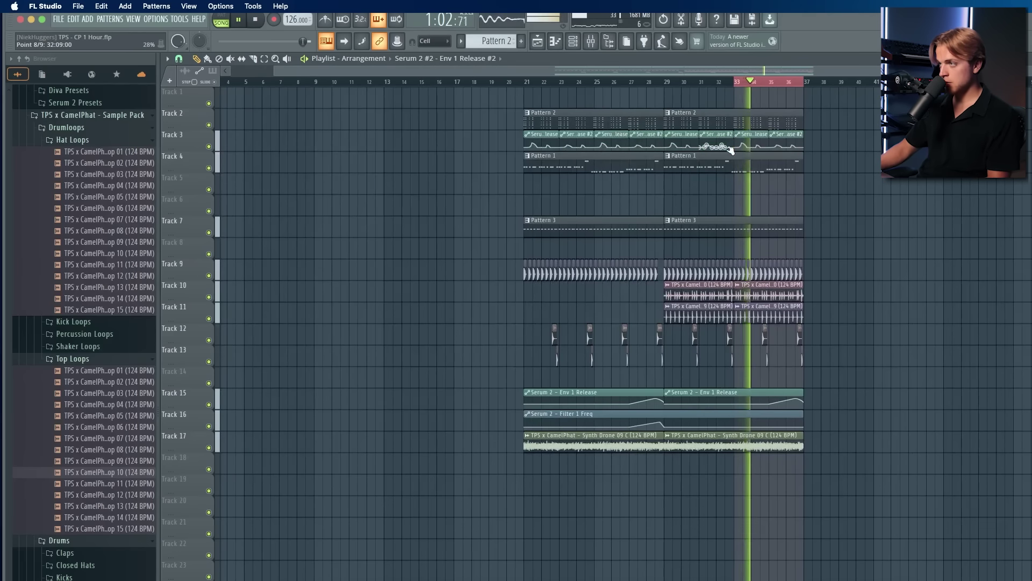
key("super+a")
left_click(880, 211, "super")
Step: Open Pattern 2 in the piano roll and raise the top chord notes of bars 1–4 to D#6
scroll(869, 197, "up", 2)
left_click(594, 48)
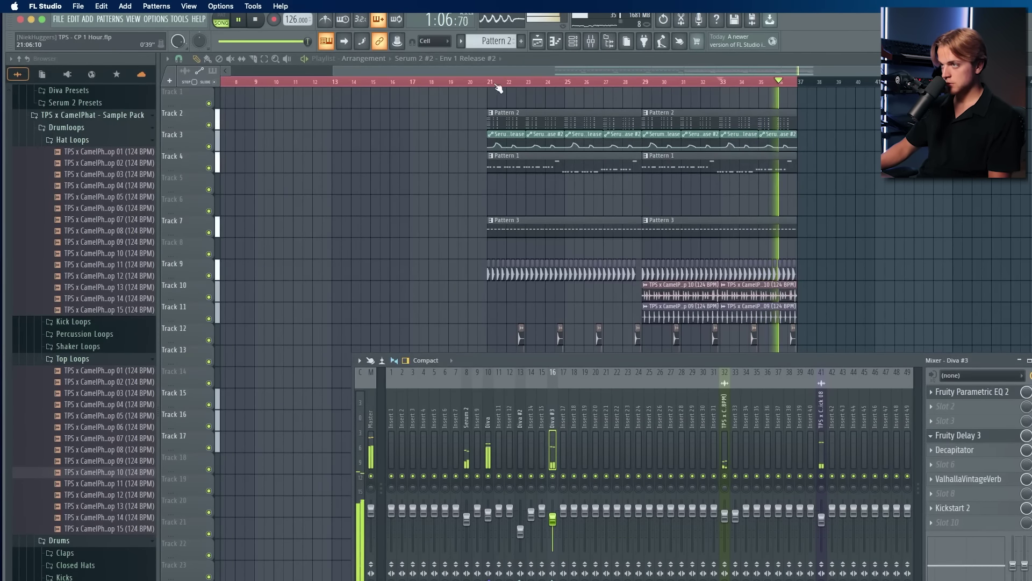
left_click(477, 82)
double_click(523, 124)
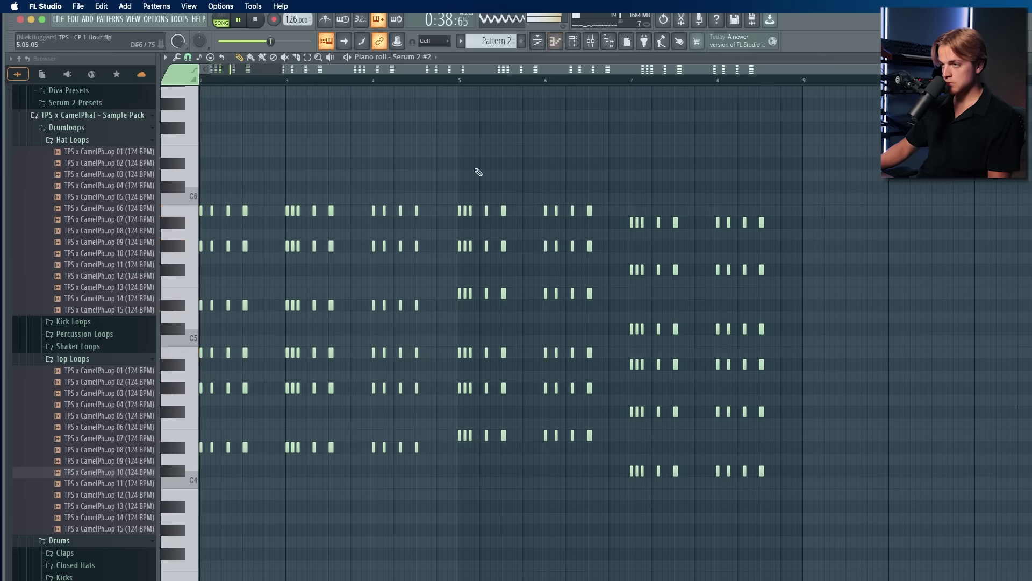
scroll(475, 169, "down", 2)
left_click_drag(476, 210, 165, 191)
key("space")
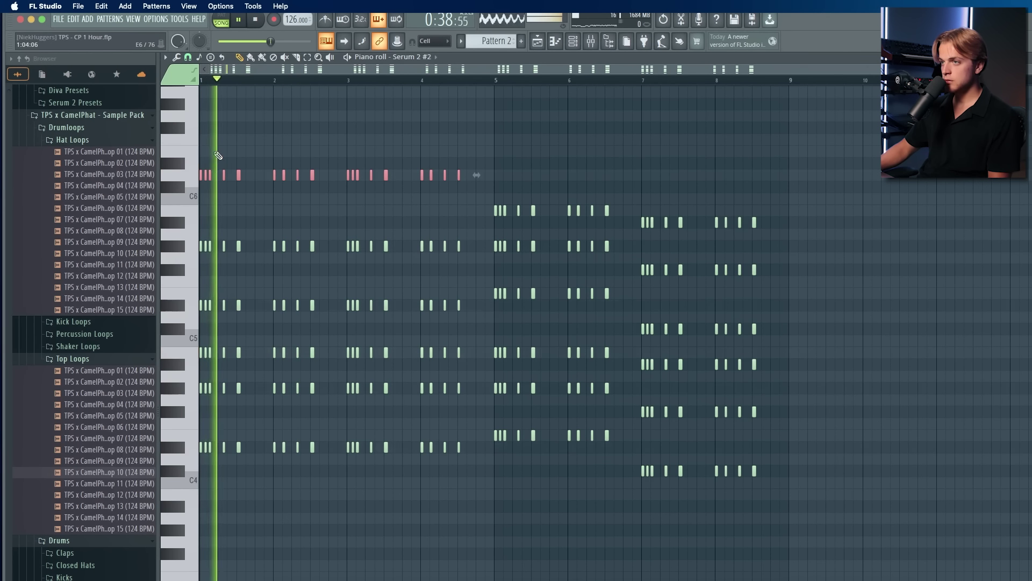
key("space")
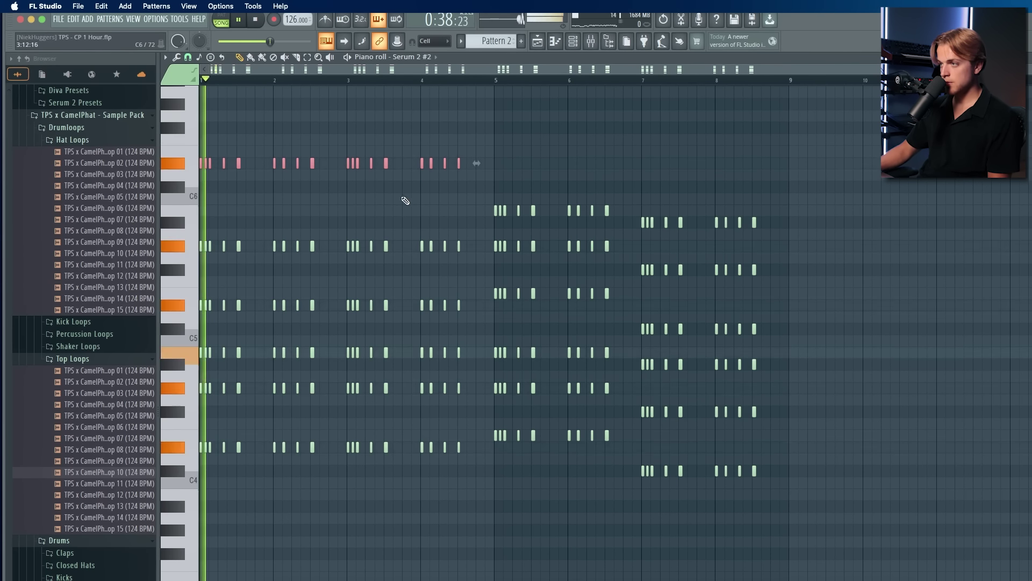
Step: Raise the top chord notes of bars 5–8 in Pattern 2 to D#6 and return to the playlist
left_click_drag(482, 209, 606, 164)
left_click_drag(612, 214, 755, 164)
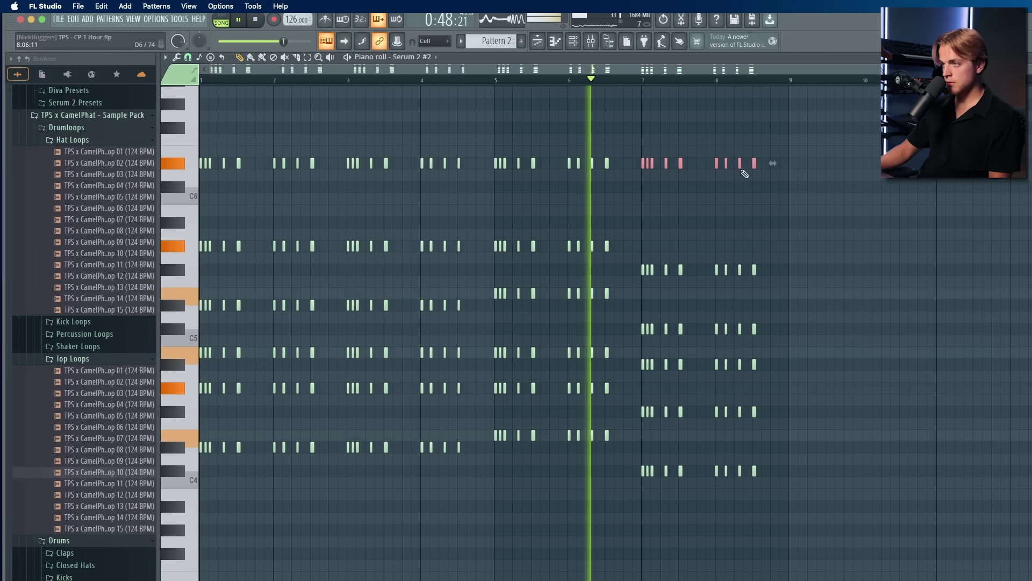
left_click(760, 184)
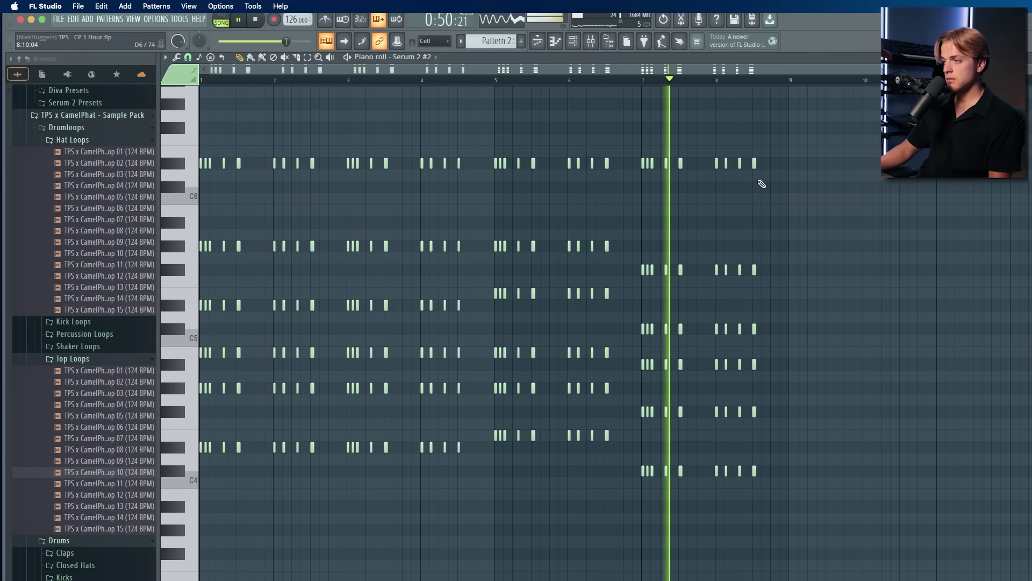
left_click_drag(785, 180, 75, 169)
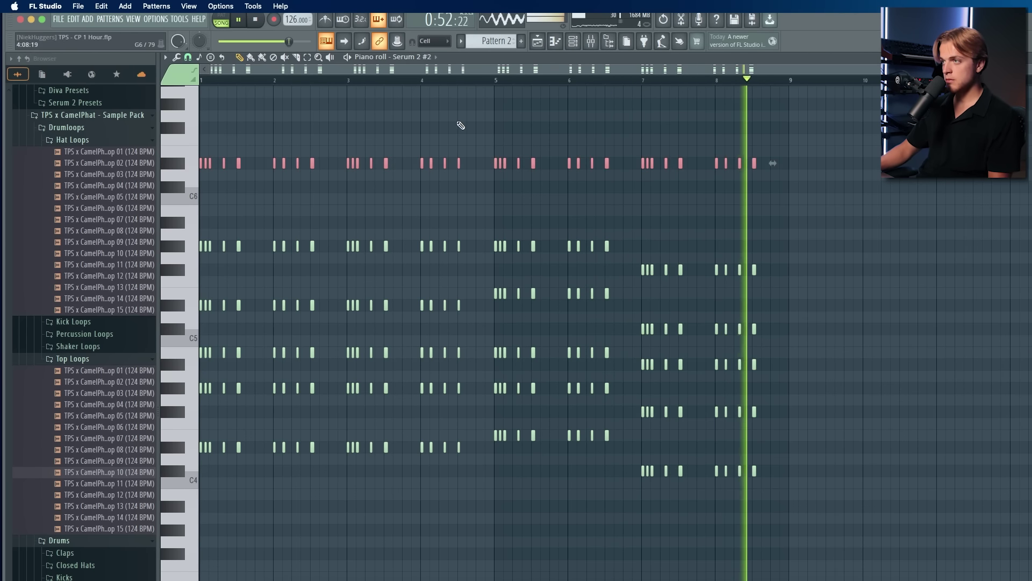
left_click(537, 41)
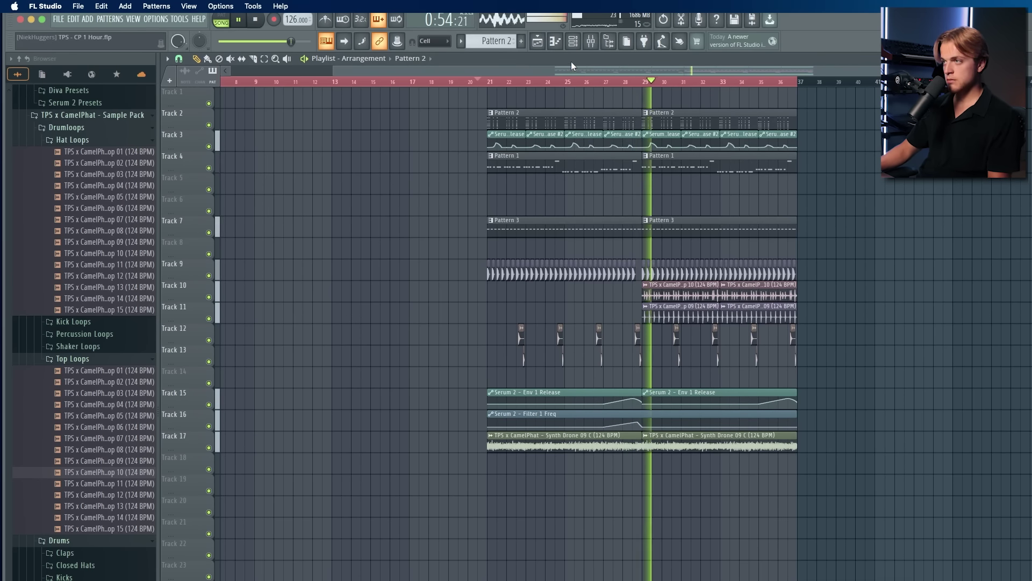
Step: Check the channel settings of the Top Loop 10 clip and close them
scroll(686, 307, "up", 4)
double_click(672, 309)
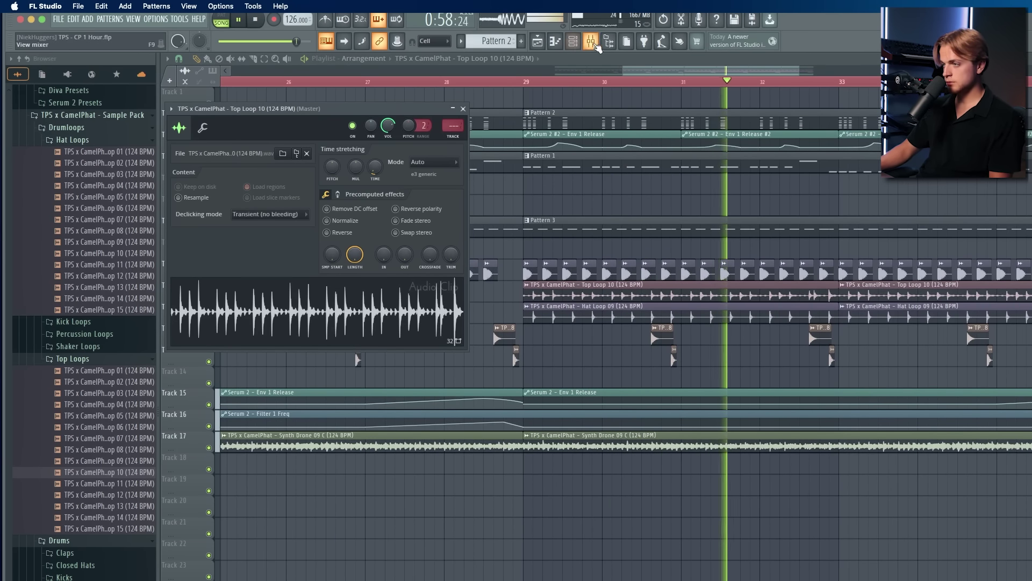
scroll(554, 342, "down", 5)
key("Escape")
Step: Shift all clips on tracks 10 to 17 down by one track
left_click_drag(914, 281, 396, 491)
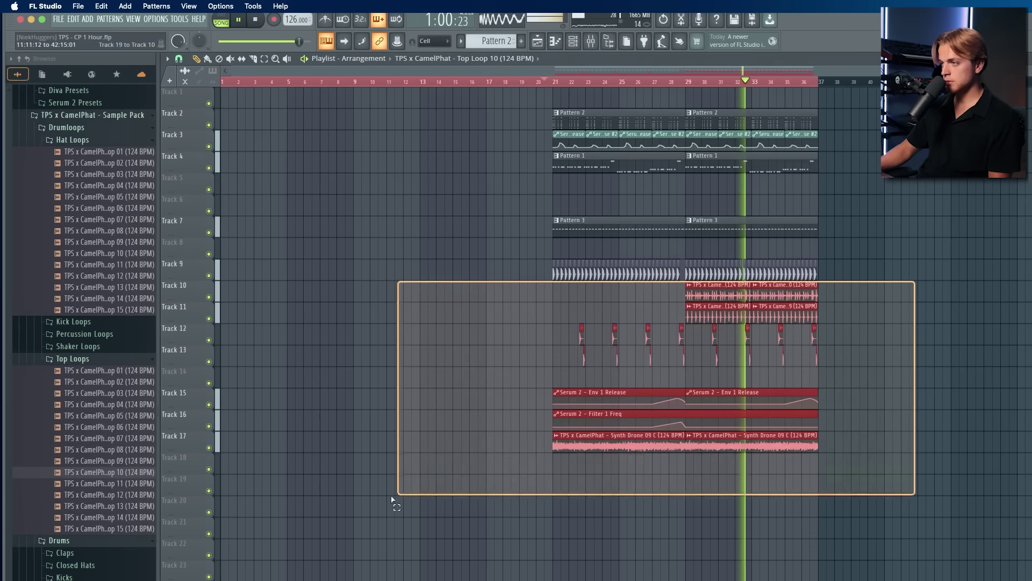
key("shift+Down")
left_click(399, 396, "super")
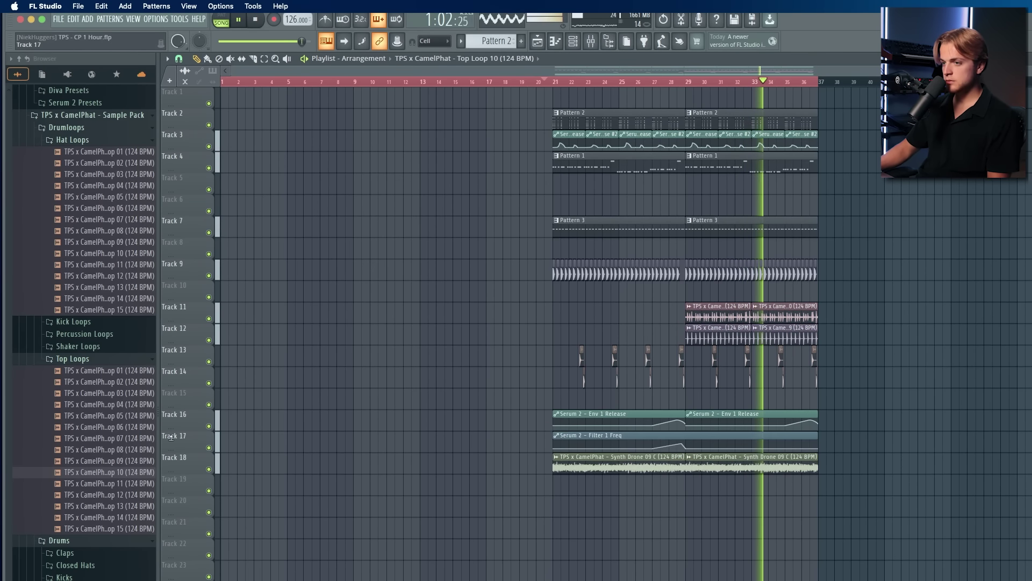
scroll(914, 179, "up", 2)
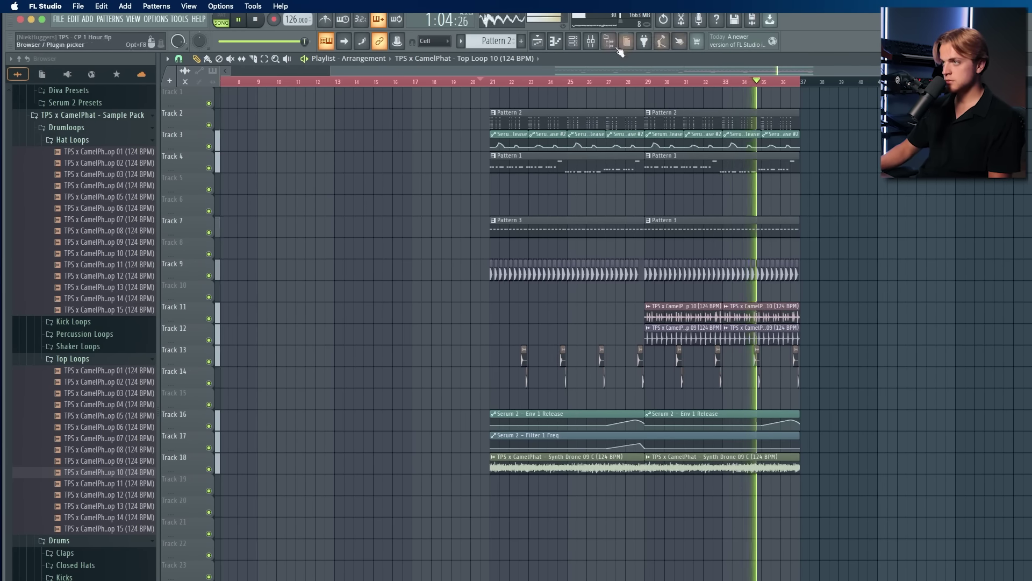
Step: Place Pattern 1 on track 4 and Pattern 3 on track 7, both starting at bar 37
left_click(591, 42)
left_click(556, 422)
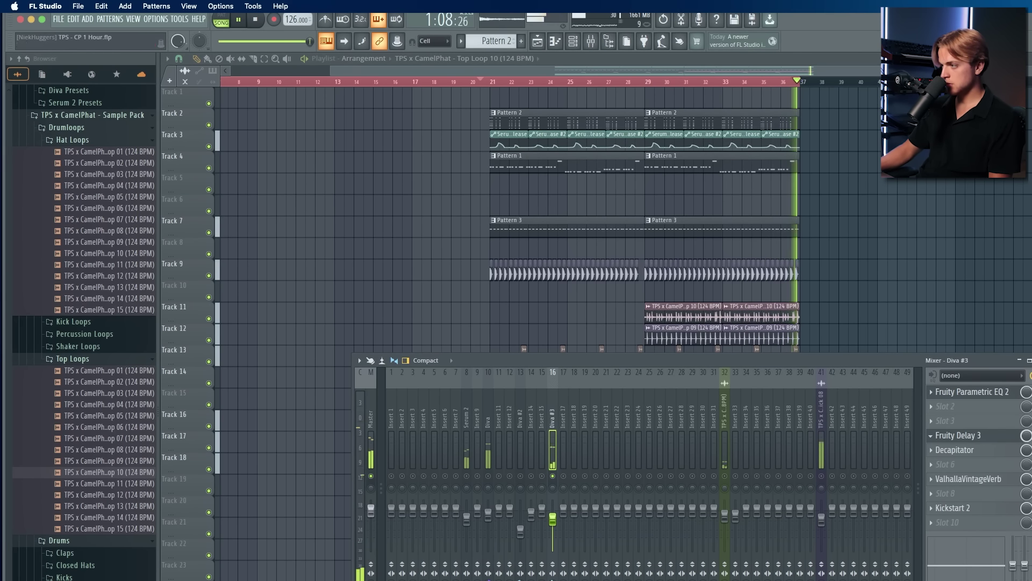
left_click(736, 170)
left_click(802, 163)
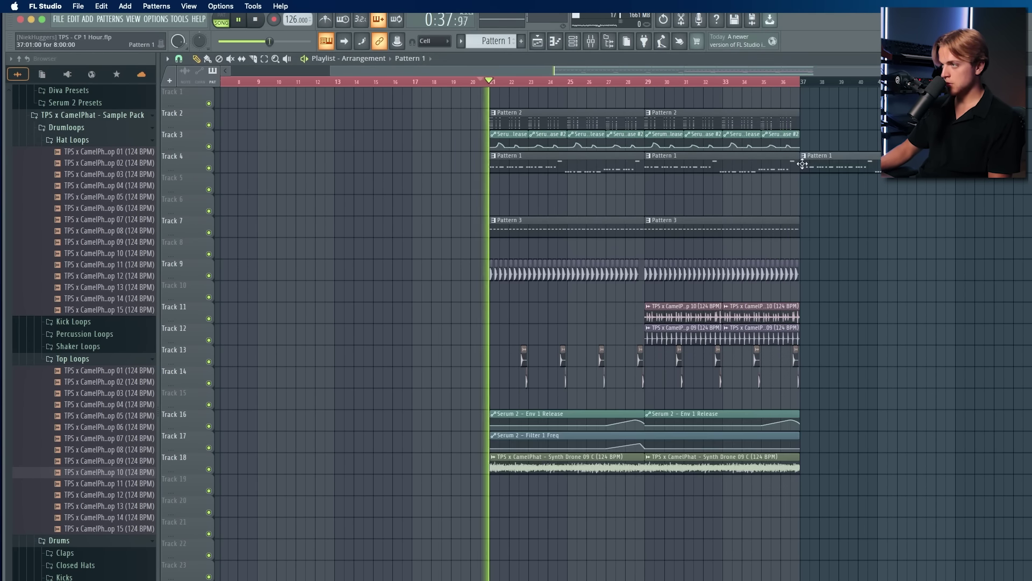
left_click(762, 81)
key("super+a")
left_click(796, 225)
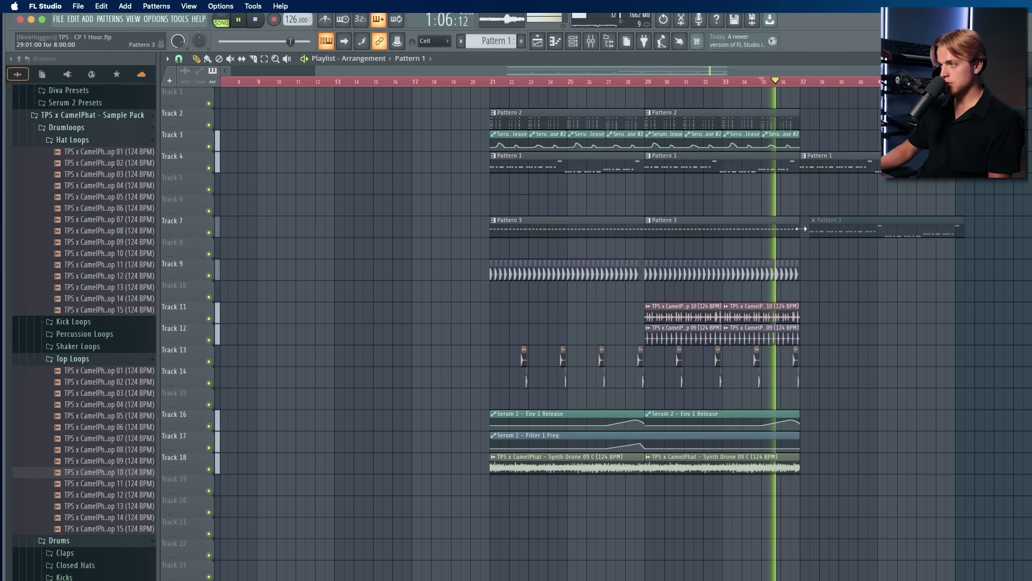
left_click(809, 226)
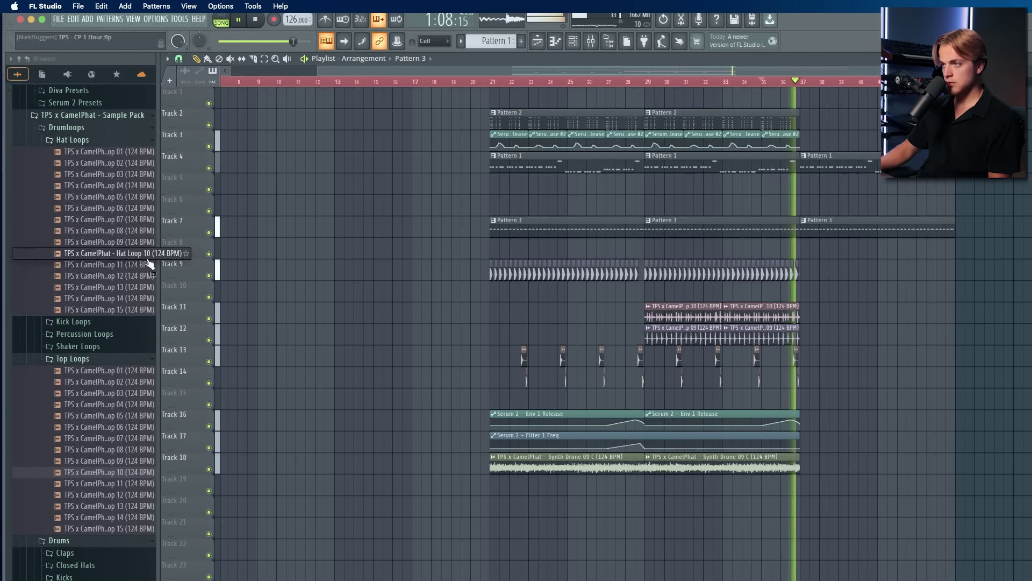
Step: Toggle solo on the Diva #3 mixer track to check it, and return the song position to bar 21
key("space")
left_click(591, 41)
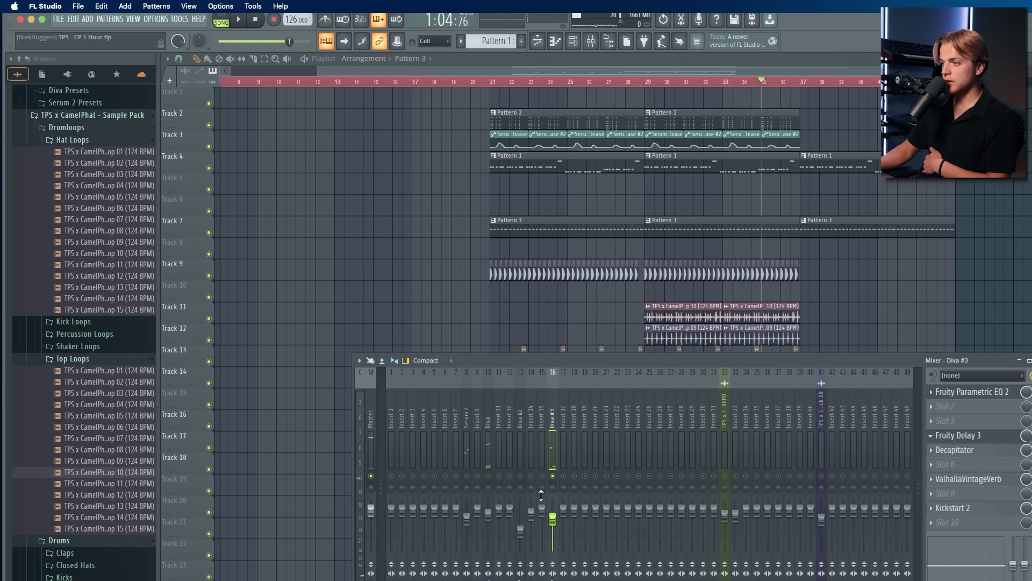
right_click(554, 477)
right_click(554, 476)
right_click(554, 477)
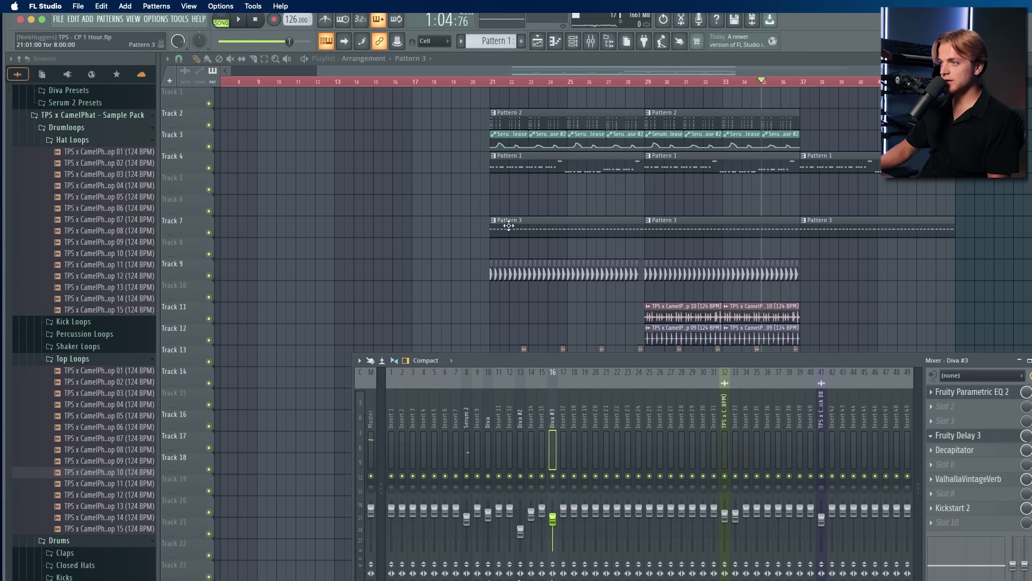
left_click(509, 226)
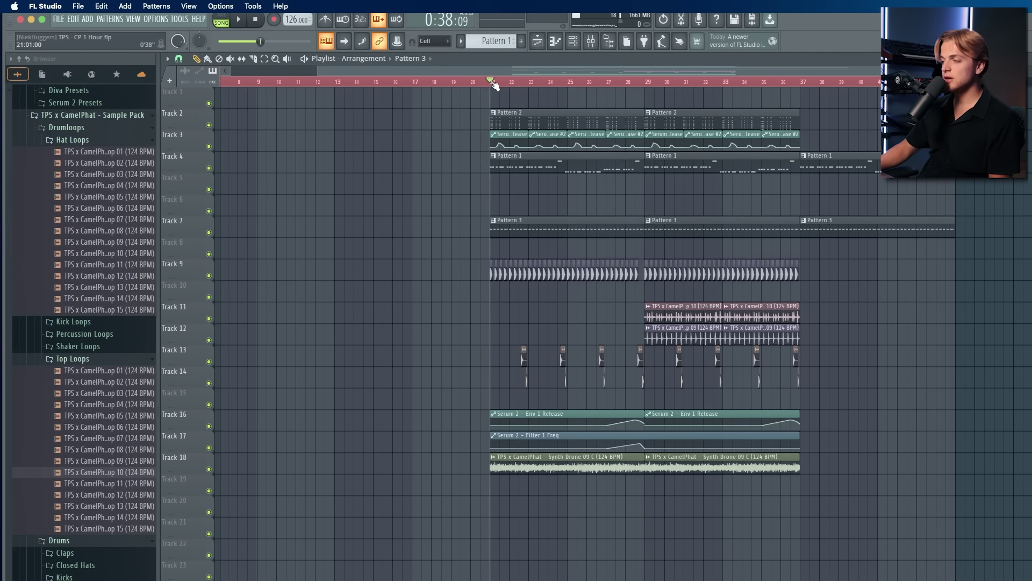
Step: Play the arrangement from bar 21 and audition samples from the Percussion Loops folder, including Perc Loop 07 and Perc Loop 16
key("space")
scroll(503, 155, "down", 4)
scroll(501, 155, "up", 2)
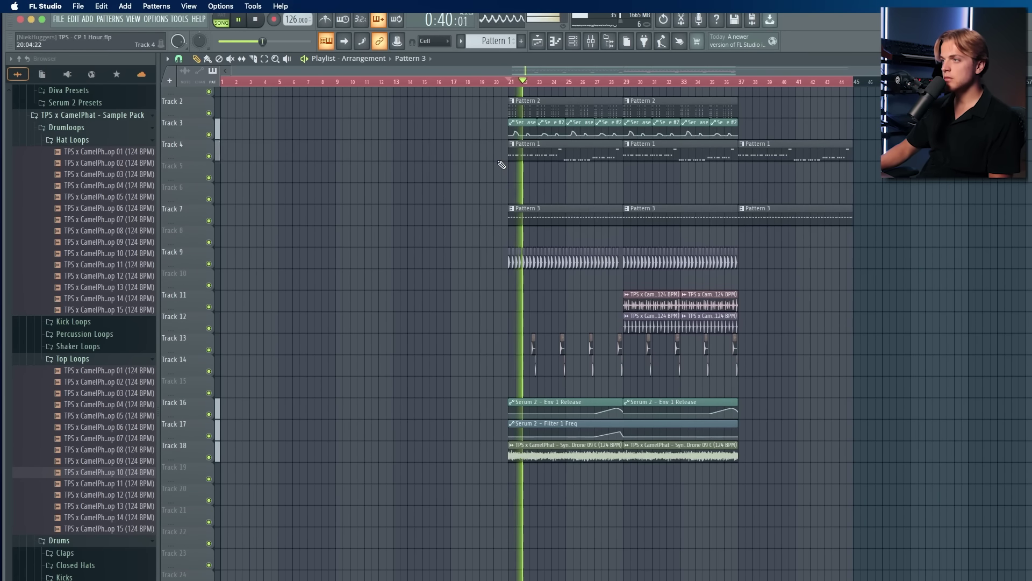
scroll(502, 164, "down", 1)
left_click(573, 41)
left_click_drag(500, 42, 500, 36)
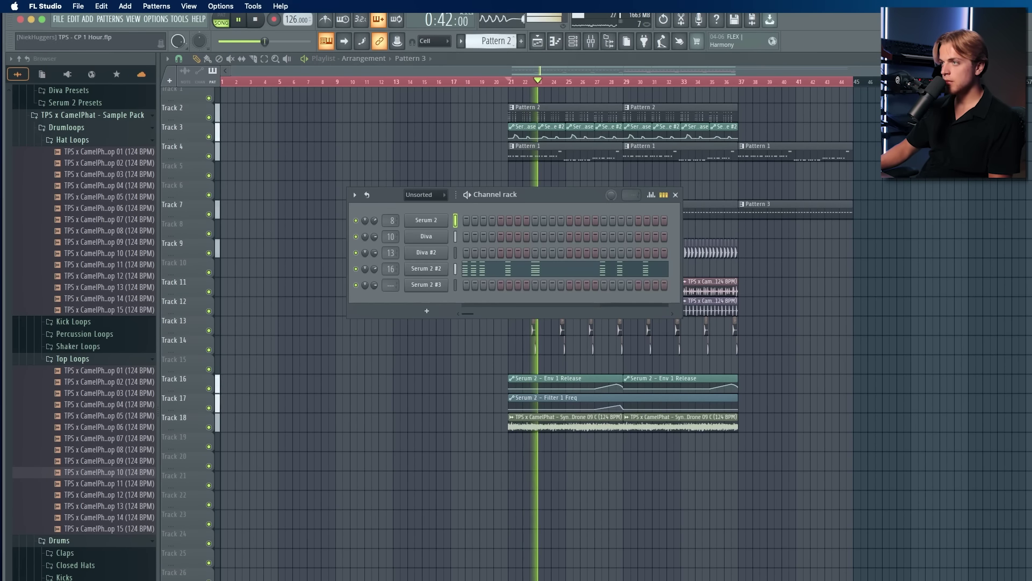
left_click(133, 360)
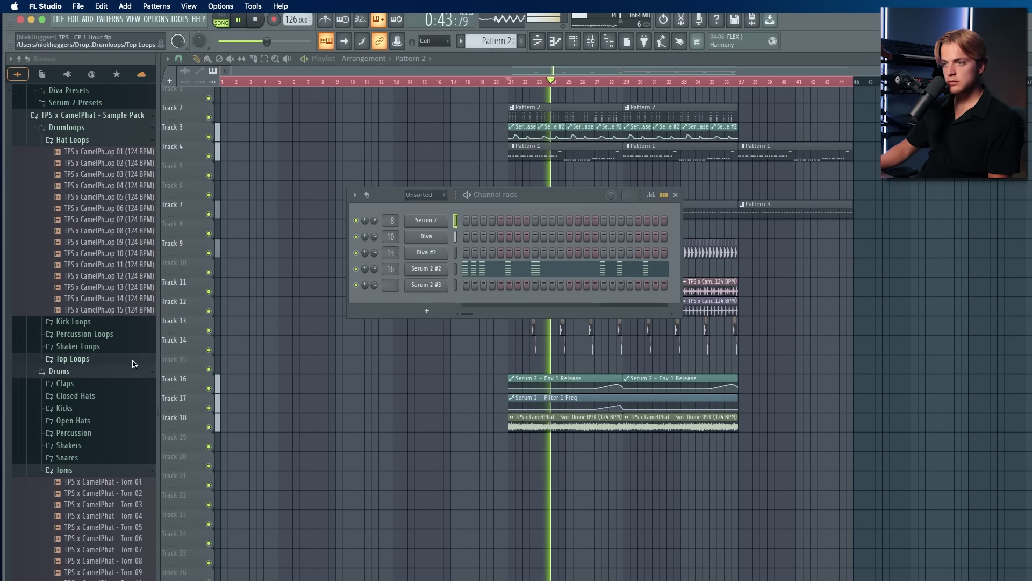
left_click(113, 334)
left_click(114, 414)
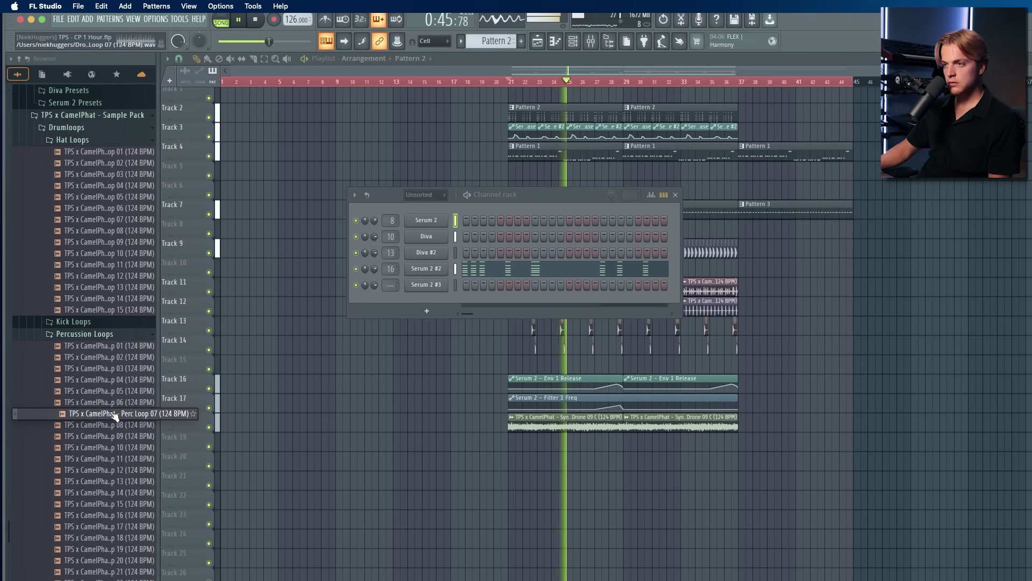
key("space")
left_click(120, 514)
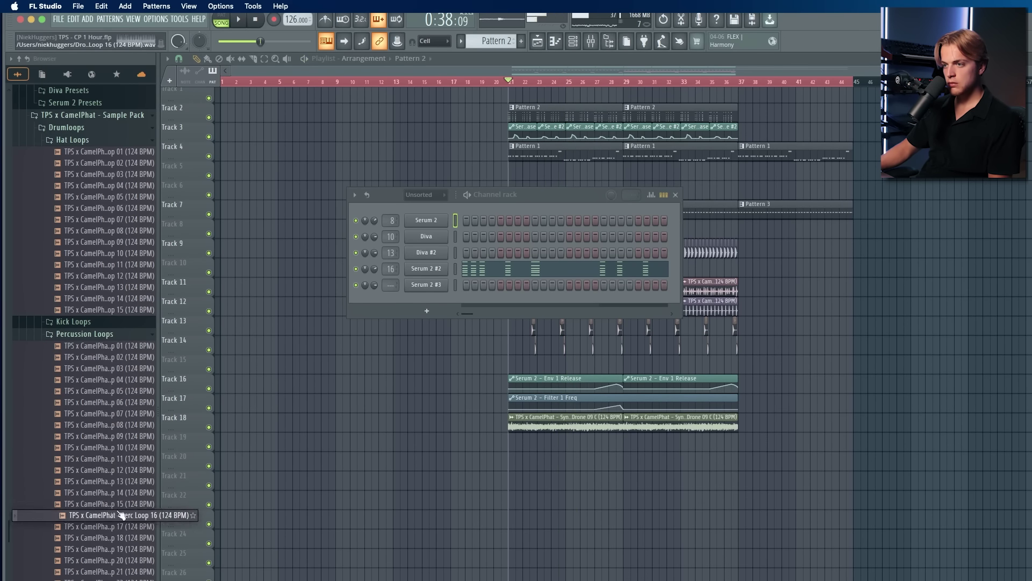
Step: Place Perc Loop 16 on track 15 at bar 21 and fit it to the project tempo using a source tempo of 124 BPM
left_click_drag(497, 514, 504, 516)
scroll(523, 512, "up", 4)
right_click(524, 513)
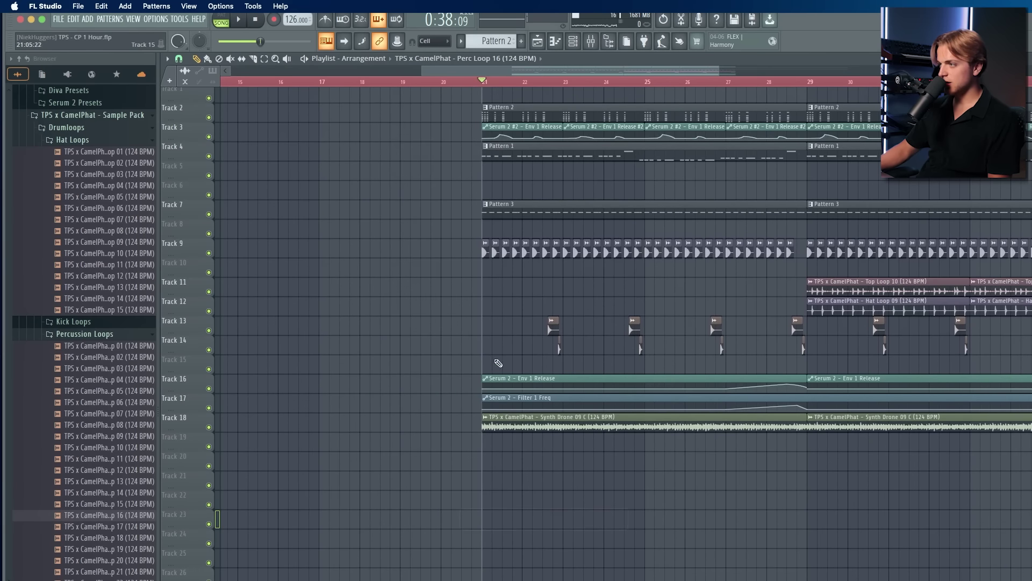
left_click(484, 364)
left_click(485, 359)
left_click(634, 439)
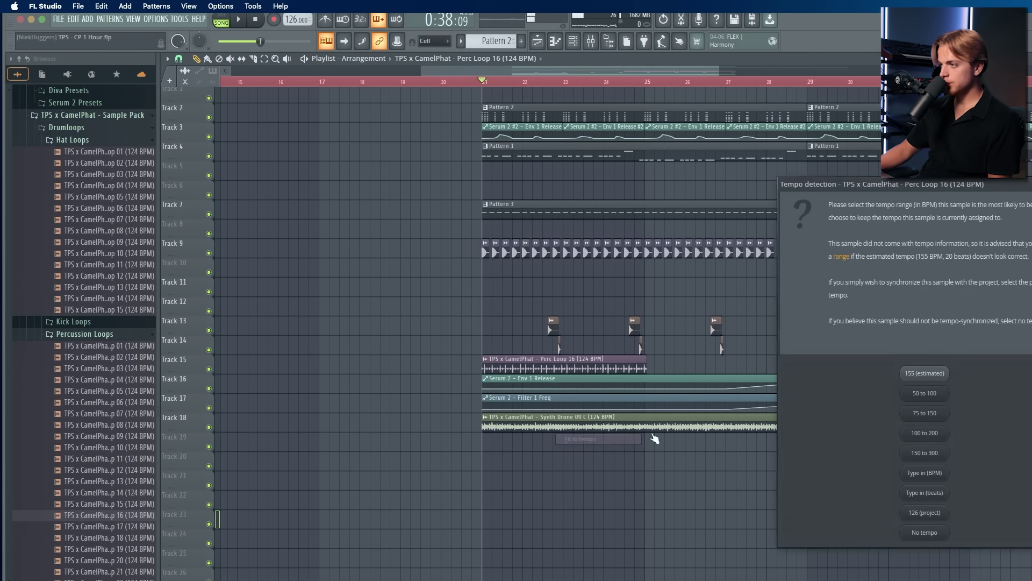
left_click(940, 471)
type("124")
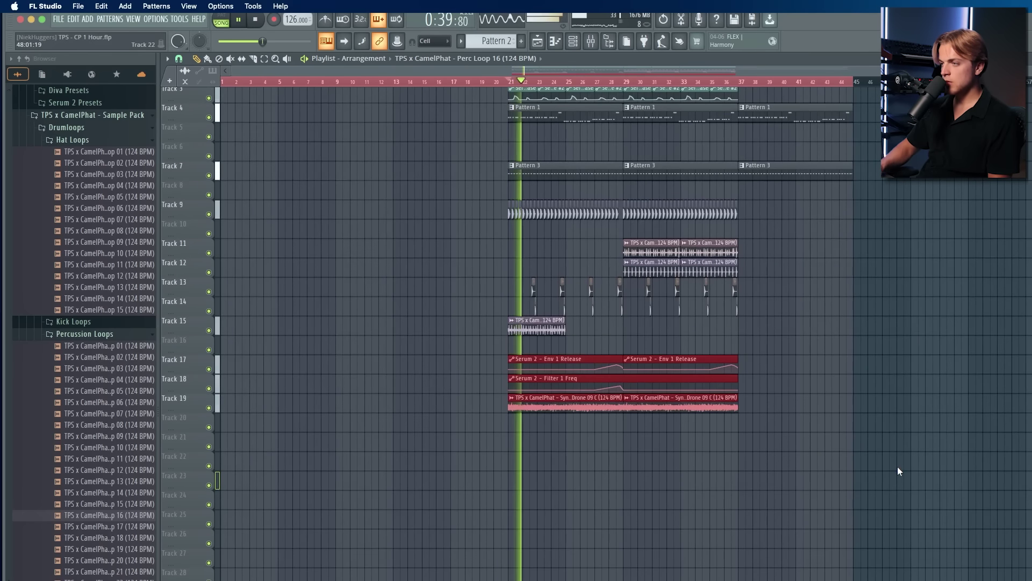
Step: Shift the Serum 2 automation and drone clips down to tracks 18–20 and repeat Perc Loop 16 on track 15 at bars 25, 29 and 33
key("shift+Down")
key("super+d")
left_click(570, 326)
left_click(626, 327)
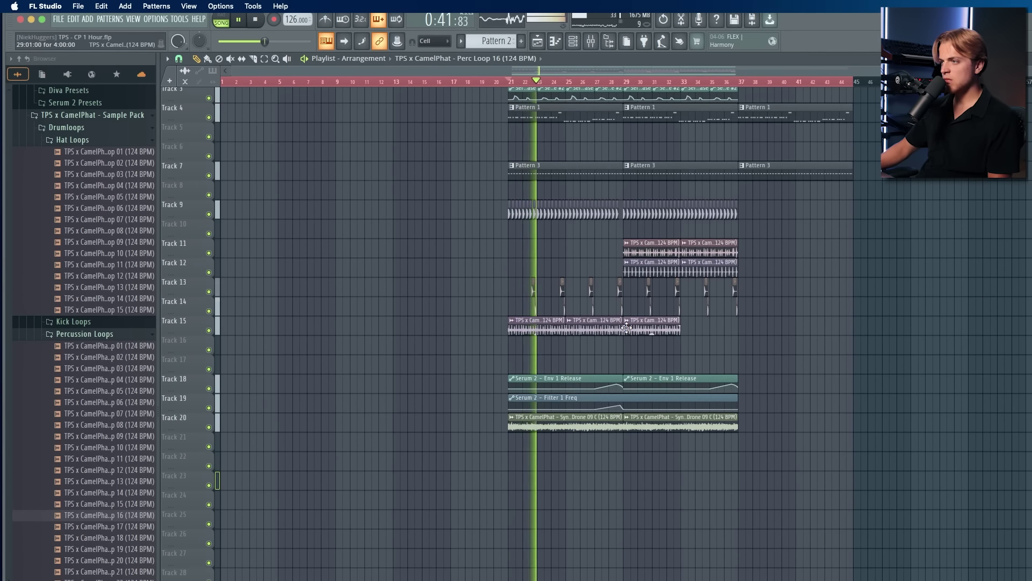
left_click(684, 326)
Step: Move the four Perc Loop 16 clips up to track 10 and lower the loop's channel volume to about -12.6 dB
left_click_drag(698, 340, 541, 334)
key("shift+Up")
key("shift+Up")
key("shift+Up")
key("shift+Up")
key("shift+Up")
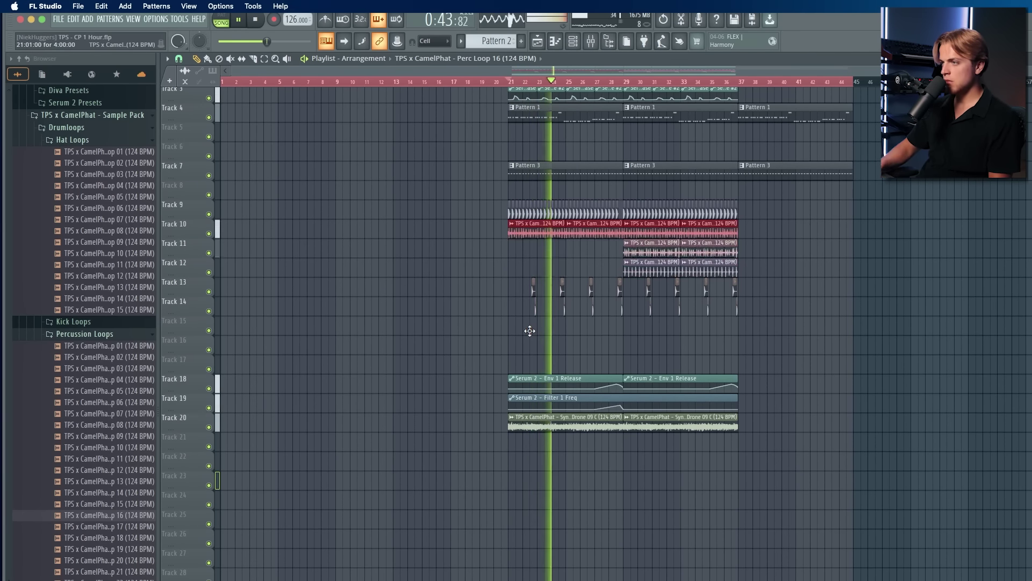
key("super+d")
double_click(582, 231)
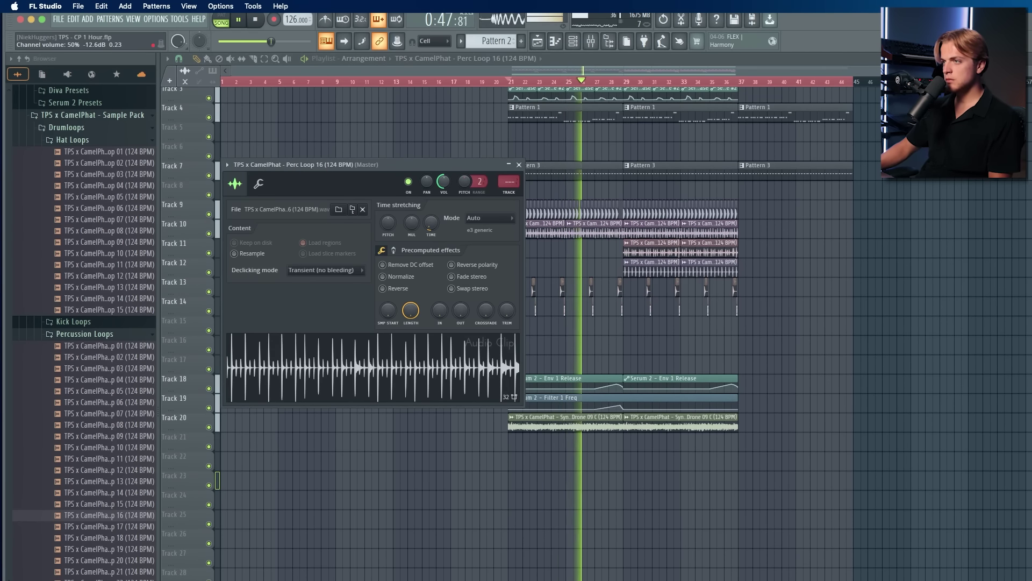
Step: Move the Pattern 3 clips up to track 5 and all drum, automation and drone clips up two tracks, to tracks 7–18
left_click_drag(805, 482, 372, 198)
scroll(372, 205, "up", 3)
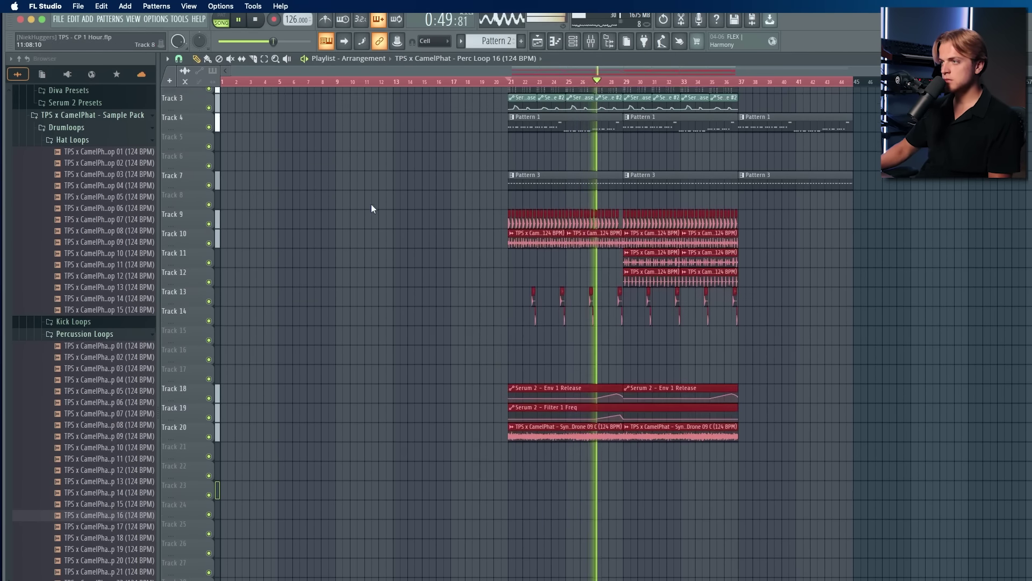
left_click_drag(456, 229, 992, 195)
key("shift+Up")
key("shift+Up")
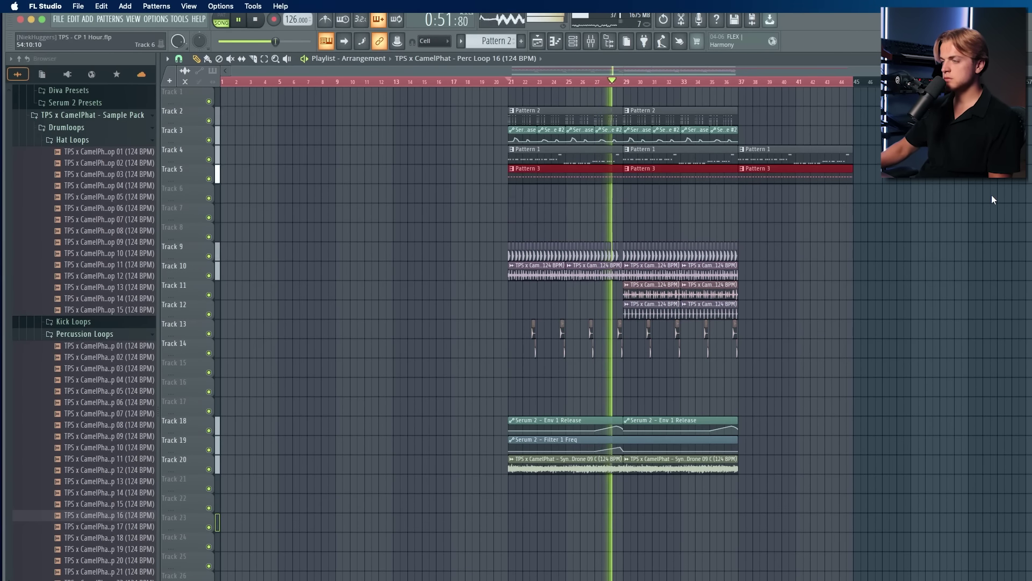
left_click_drag(948, 231, 238, 562)
key("shift+Up")
key("shift+Up")
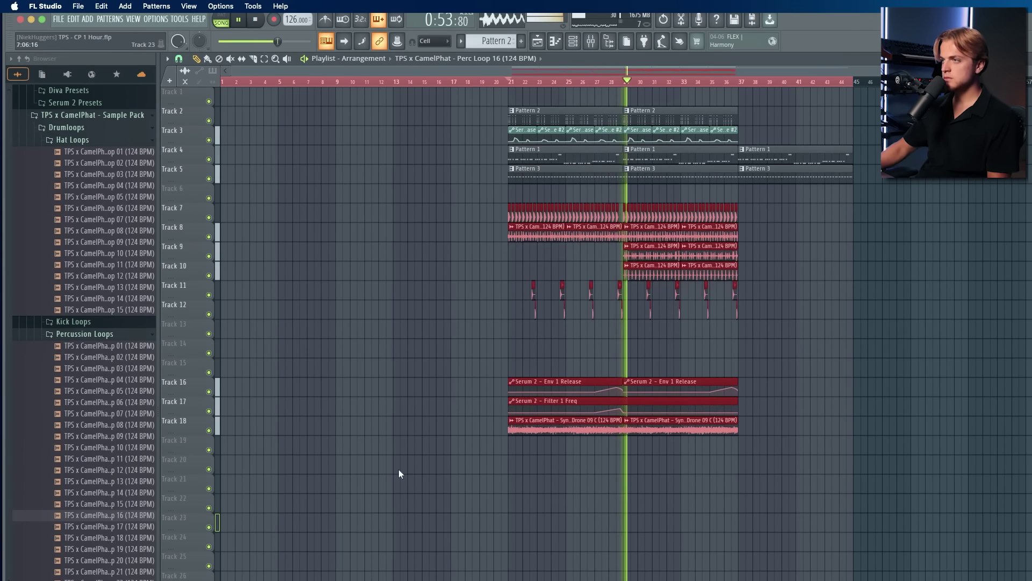
Step: Delete the last kick clip just before bar 37 on track 7
left_click(562, 44)
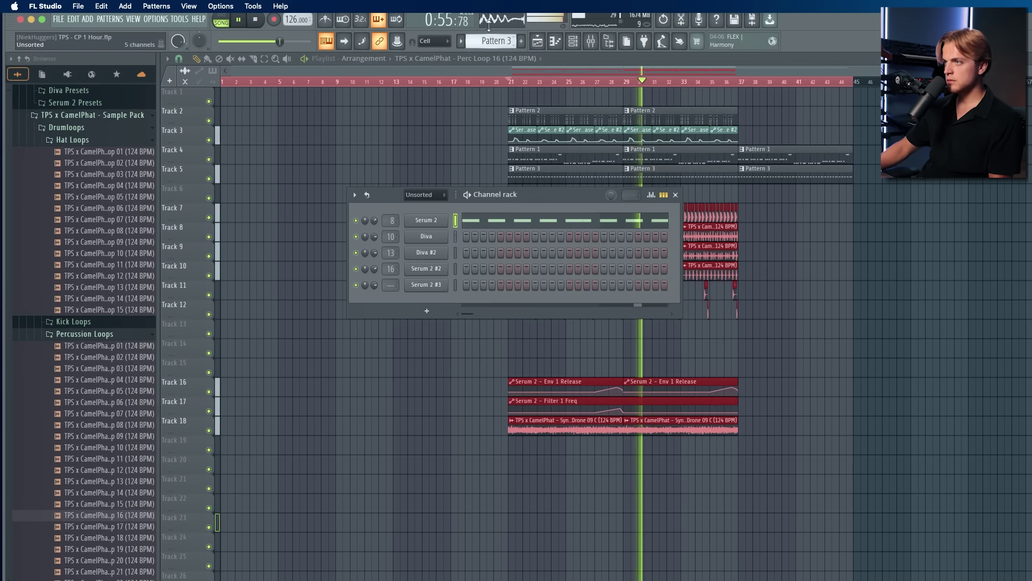
key("F6")
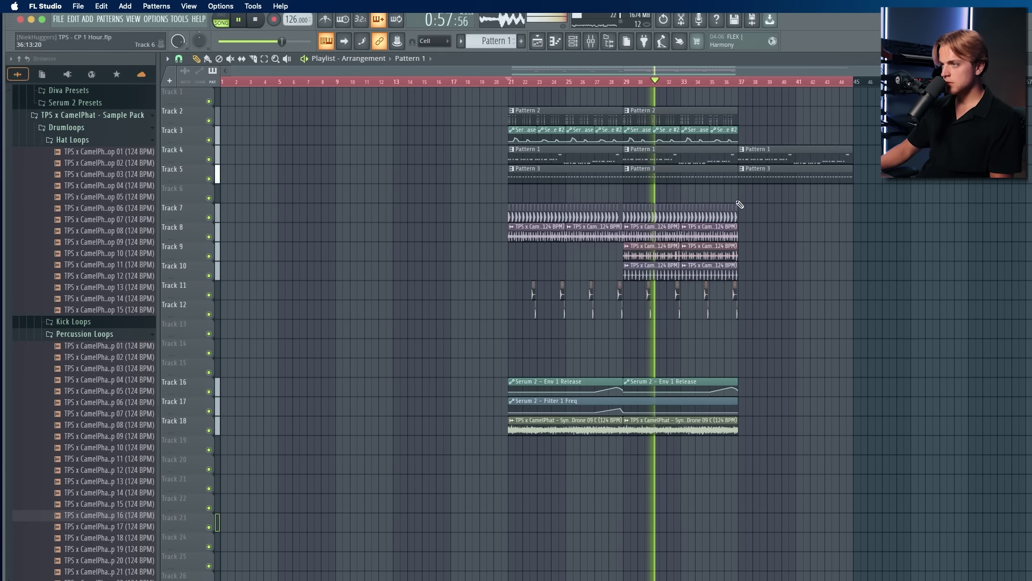
scroll(744, 210, "up", 4)
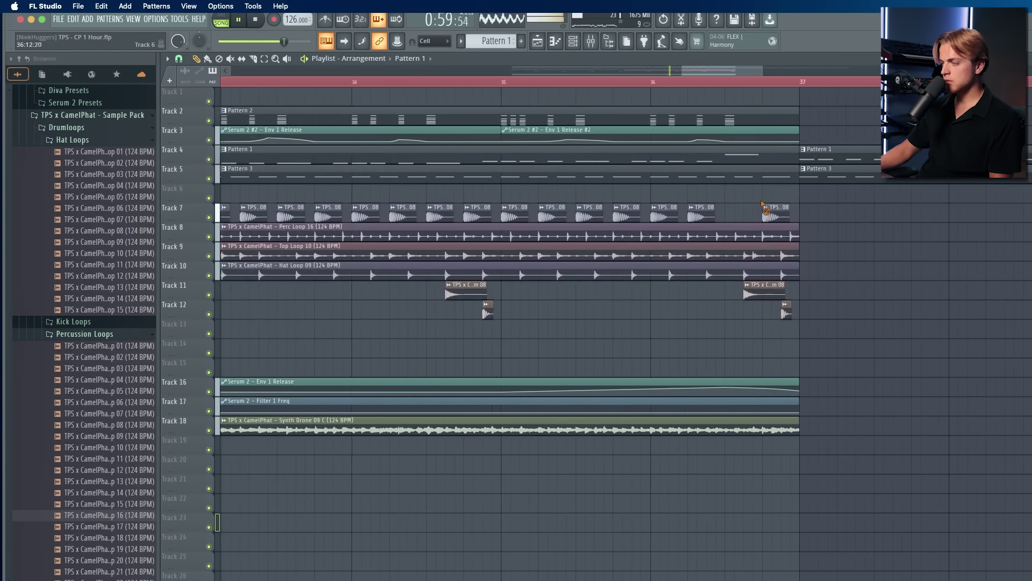
scroll(762, 208, "down", 6)
scroll(740, 178, "up", 3)
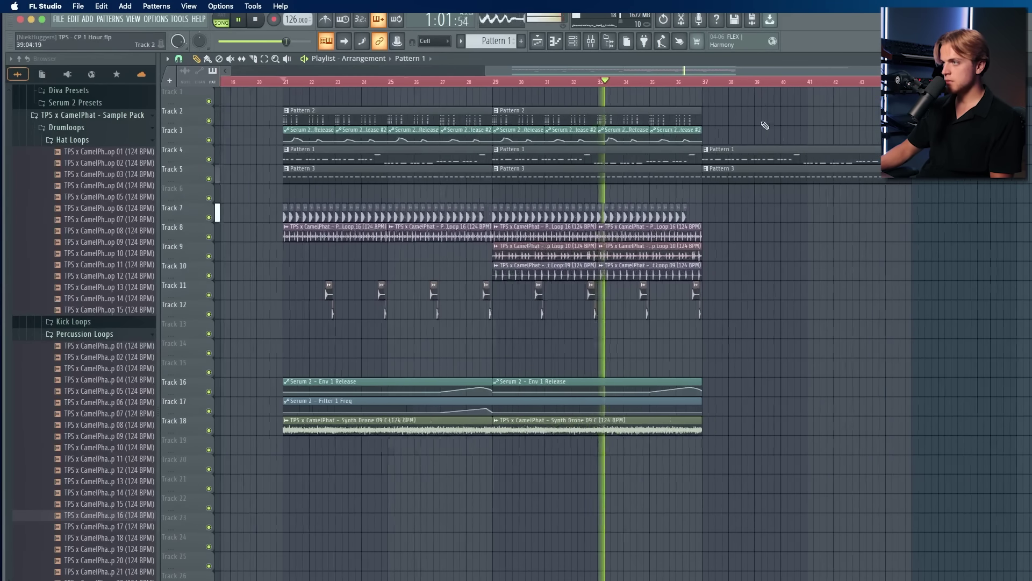
Step: Duplicate the drum and percussion clips on tracks 7–12 from bars 29–37 to start at bar 37
left_click_drag(704, 81, 485, 82)
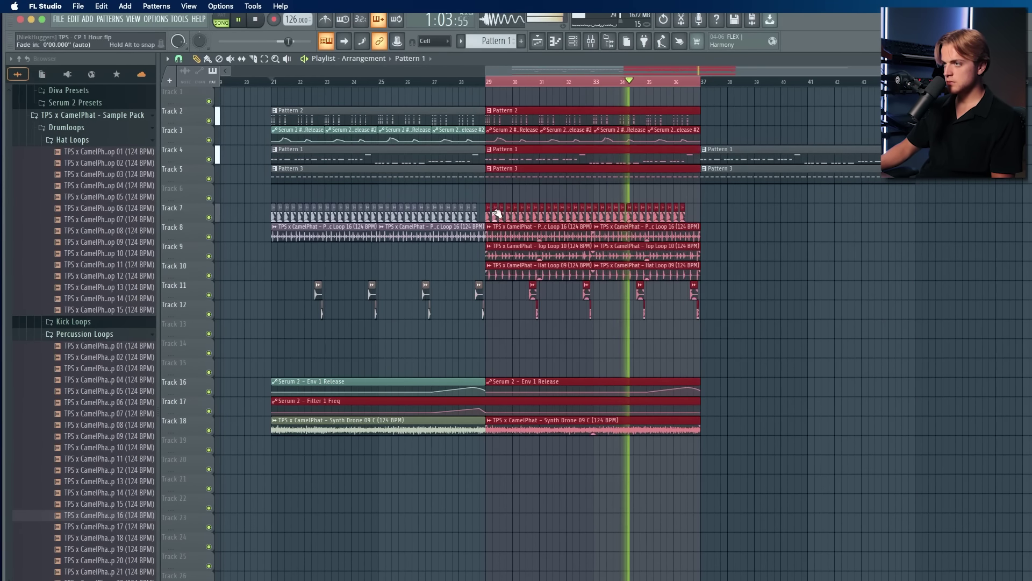
left_click_drag(482, 193, 700, 326)
key("super+b")
double_click(681, 83)
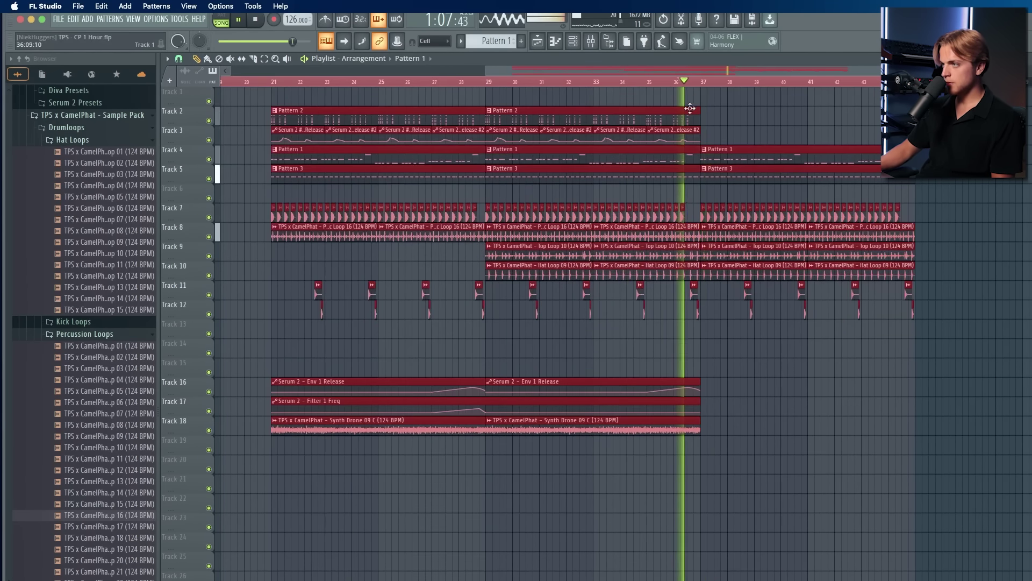
left_click(790, 368, "super")
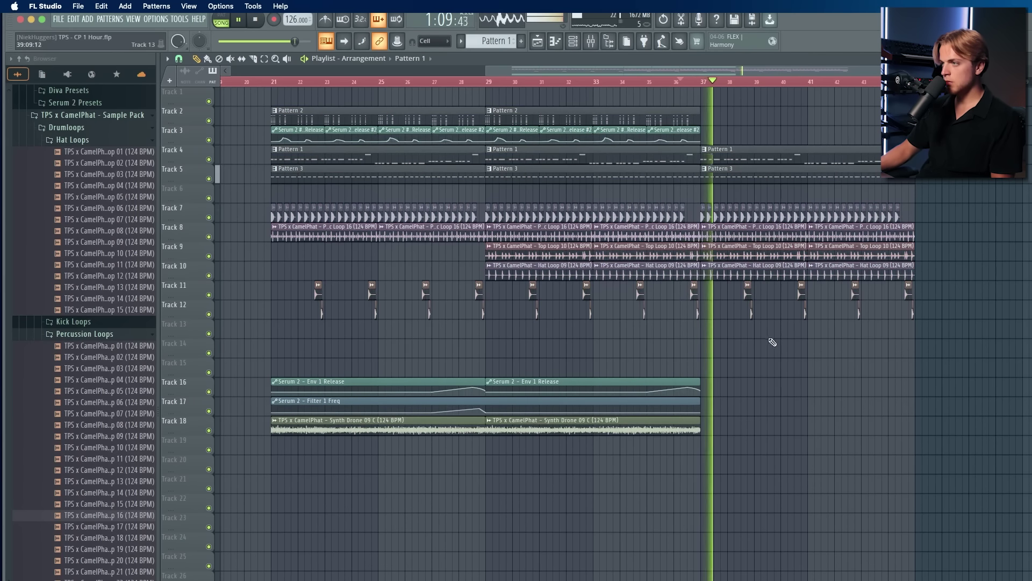
Step: Place Env 1 Release, Filter 1 Freq and Synth Drone 09 C clips at bar 37, trimming the filter clip to end at bar 45
left_click(669, 383)
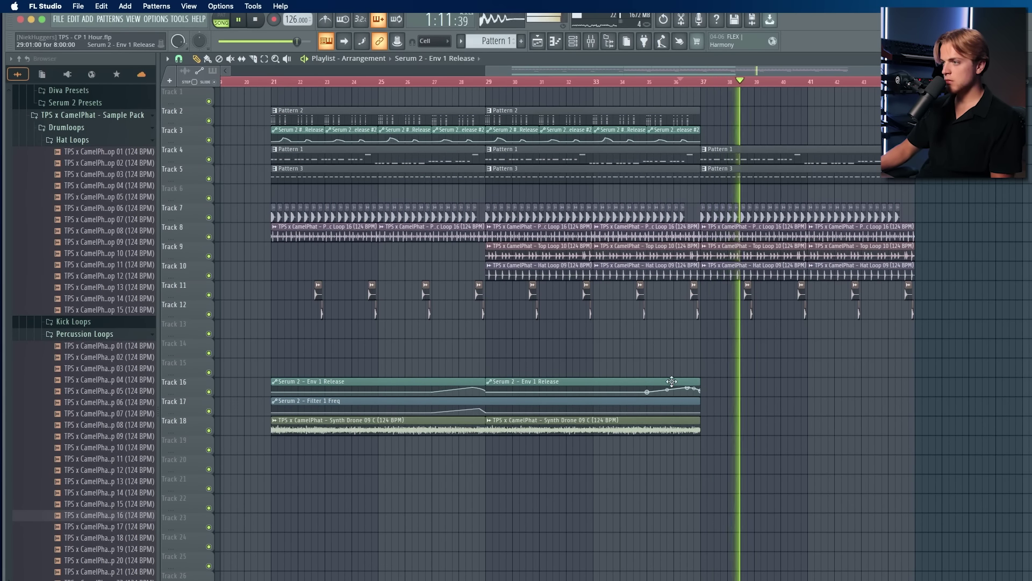
left_click(705, 383)
left_click(692, 400)
left_click(705, 403)
left_click_drag(682, 423, 682, 427)
left_click(705, 427)
scroll(699, 391, "down", 3)
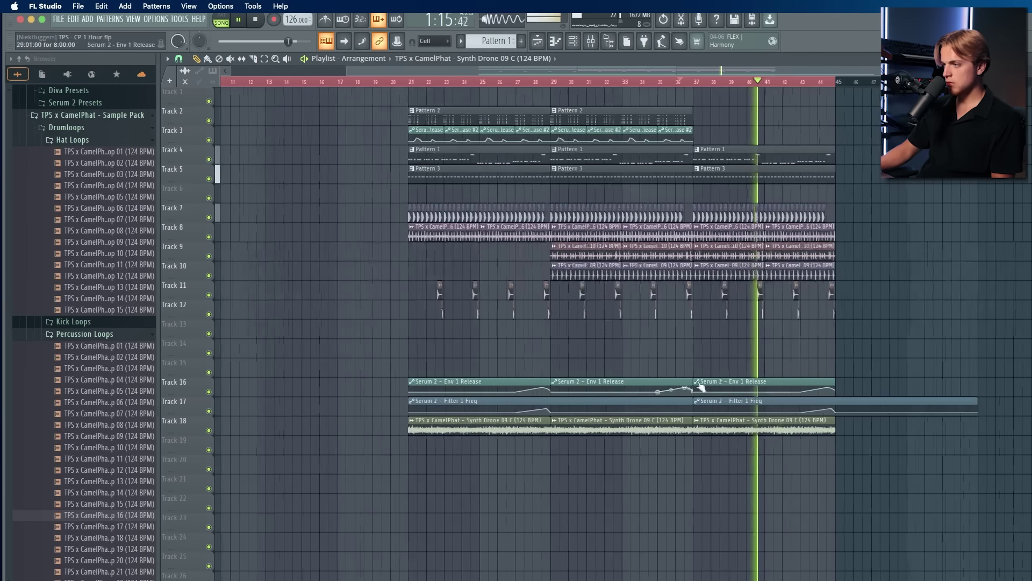
left_click_drag(971, 408, 893, 408)
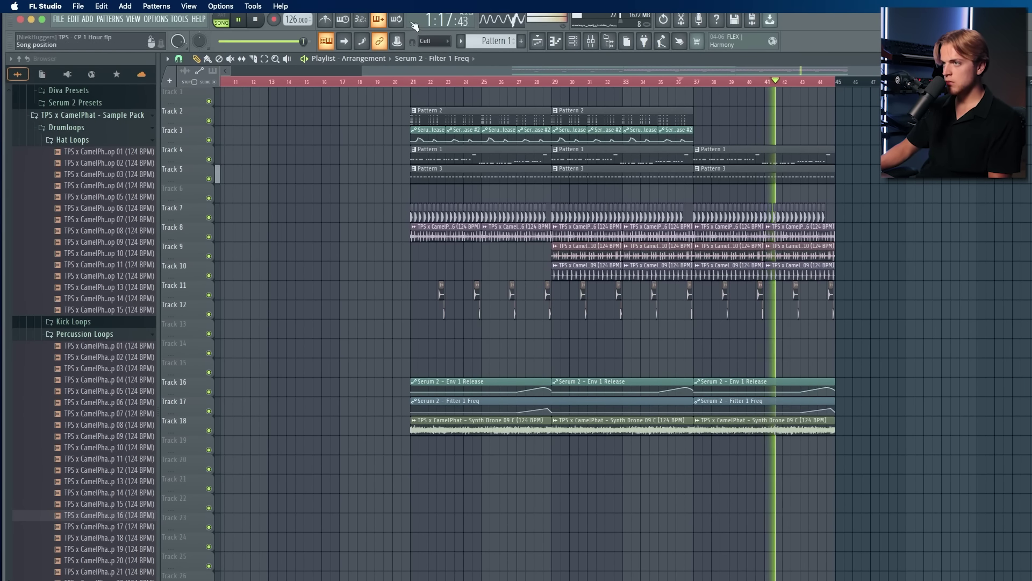
Step: Add the Perc 25 sample as a new channel in Pattern 2 and give it the Serum 2 #2 chord notes
left_click(412, 81)
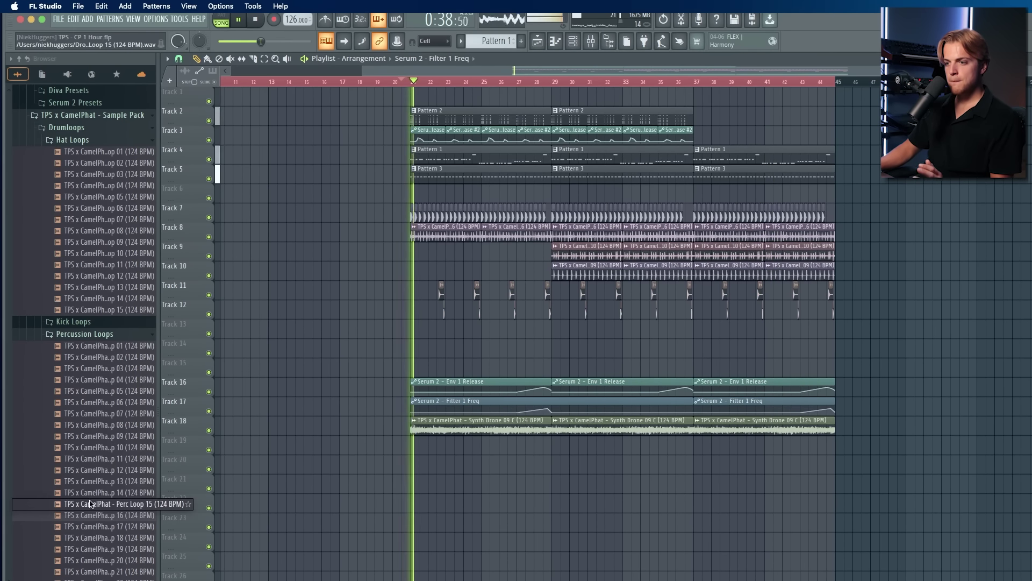
scroll(86, 420, "down", 2)
scroll(86, 446, "down", 8)
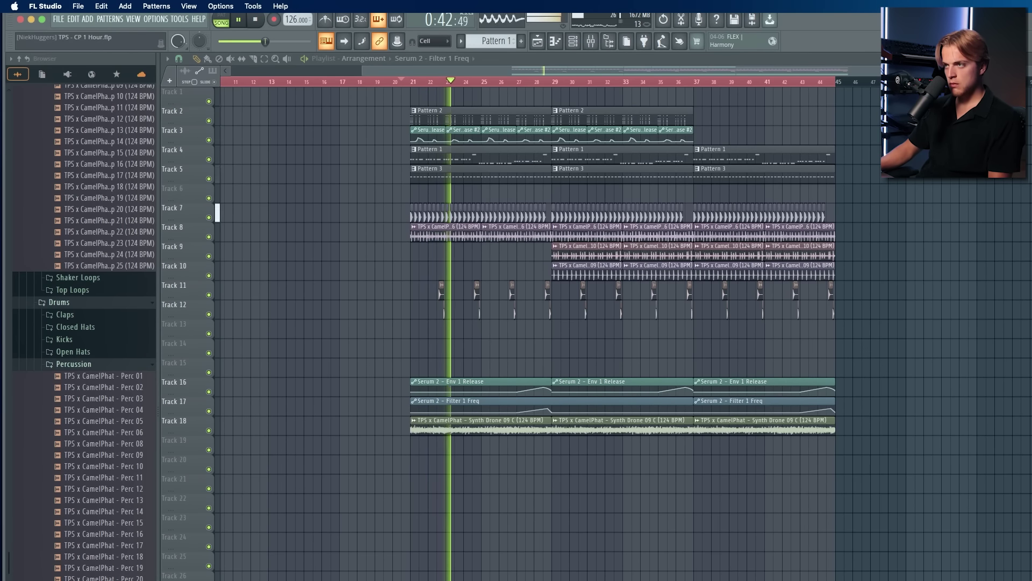
key("space")
key("space")
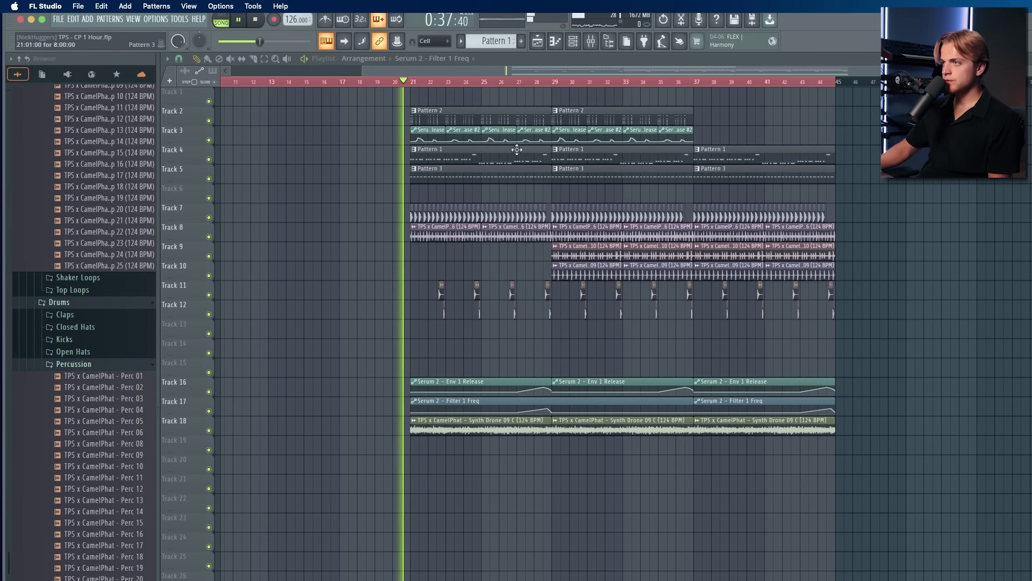
left_click(576, 45)
key("space")
left_click(466, 158)
key("space")
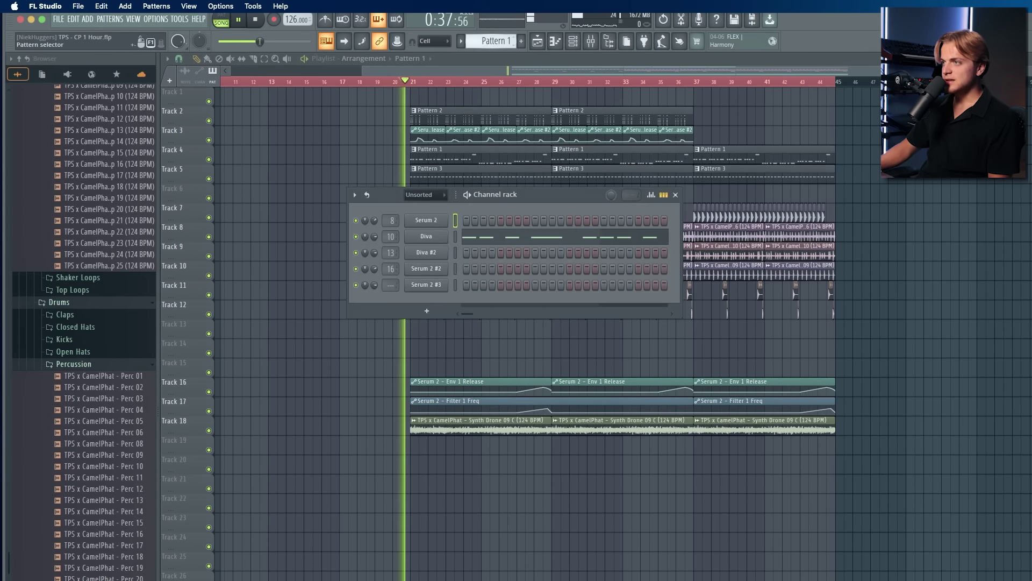
key("space")
left_click(466, 118)
left_click_drag(102, 580, 456, 280)
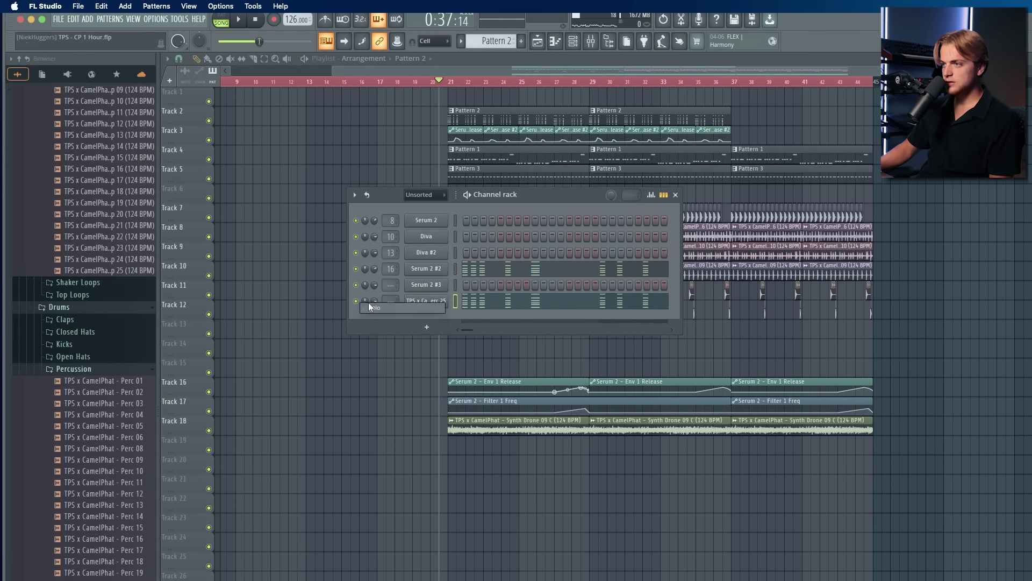
Step: Audition Perc 25 solo in pattern mode with its fade-out set to about 68%, and open its notes in the piano roll
key("space")
left_click(228, 22)
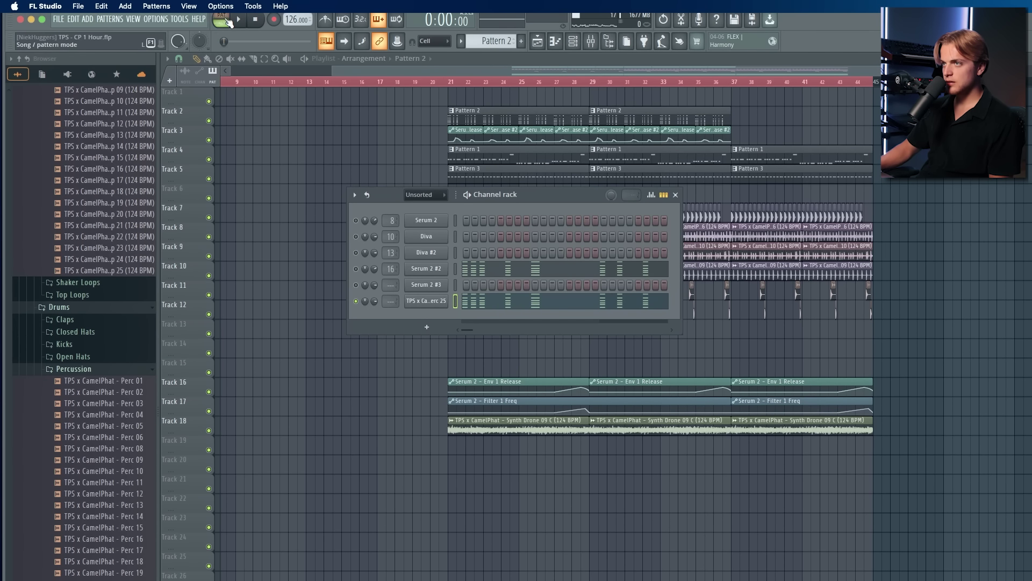
left_click(435, 300)
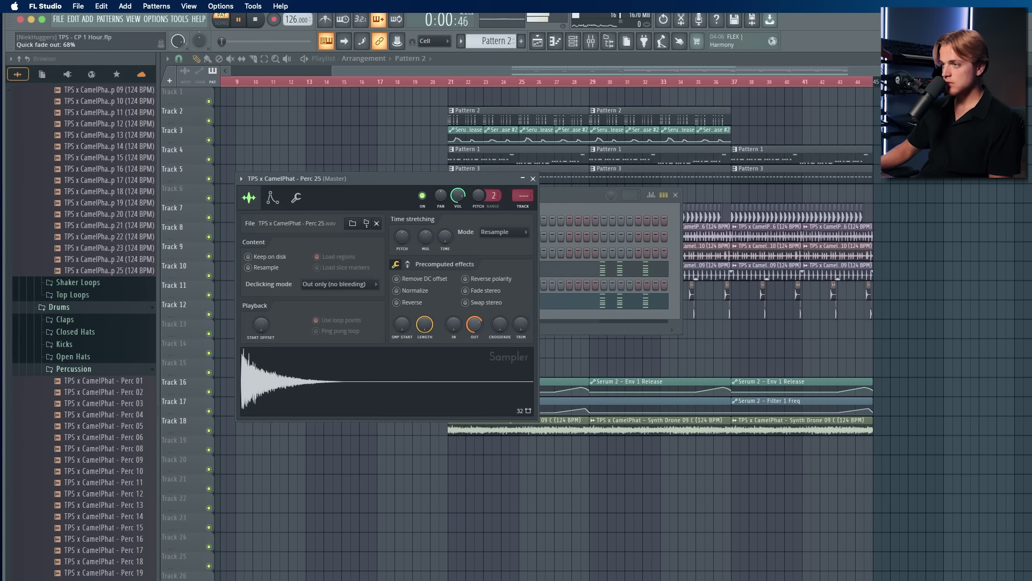
left_click(603, 302)
key("space")
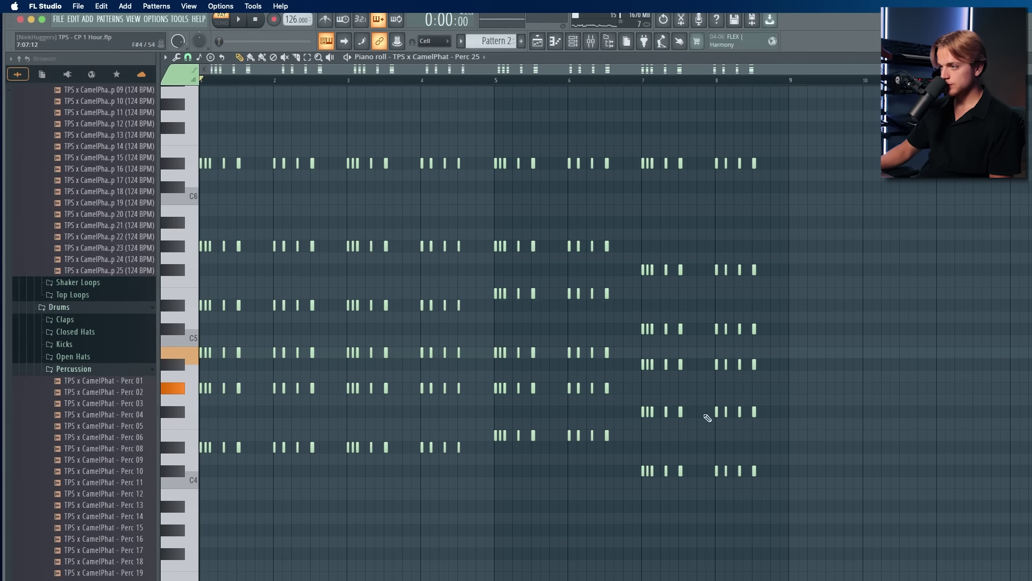
Step: Keep only the lowest Perc 25 note of each chord and shift the notes in bars 5–8 to one common pitch
left_click_drag(830, 416, 333, 189)
key("space")
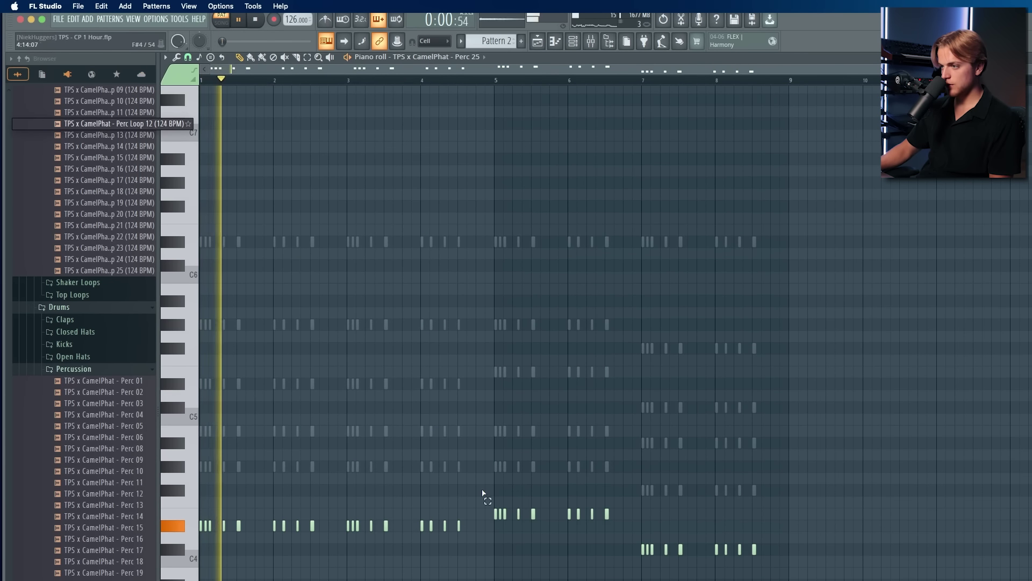
left_click_drag(481, 489, 815, 556)
key("shift+Down")
key("shift+Up")
key("shift+Up")
key("space")
Step: Transpose all Perc 25 notes up to G4, auditioning the pattern and trying the notes an octave lower
key("super+a")
key("shift+Up")
key("shift+Up")
key("shift+Up")
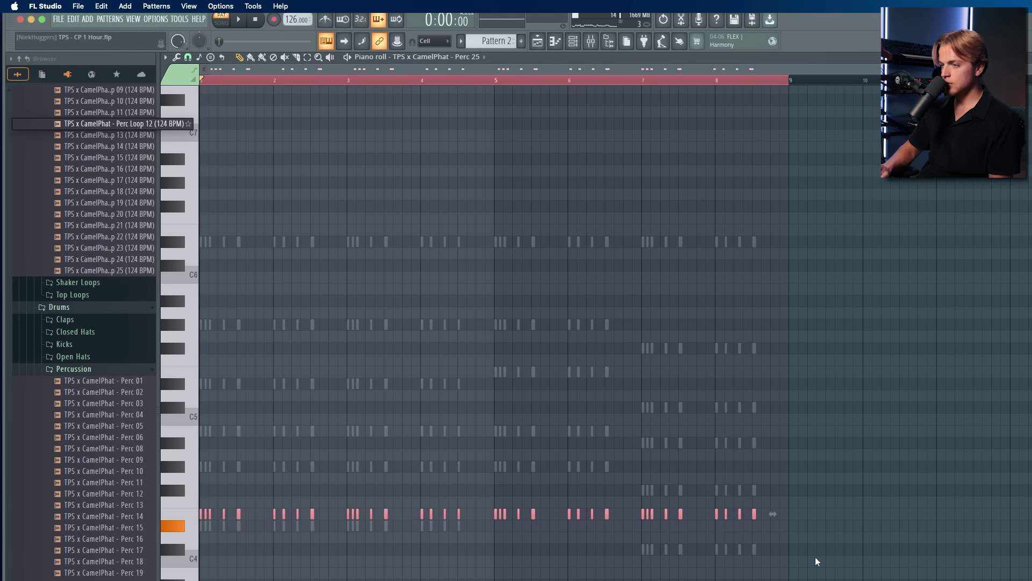
key("space")
key("space")
key("shift+Up")
key("space")
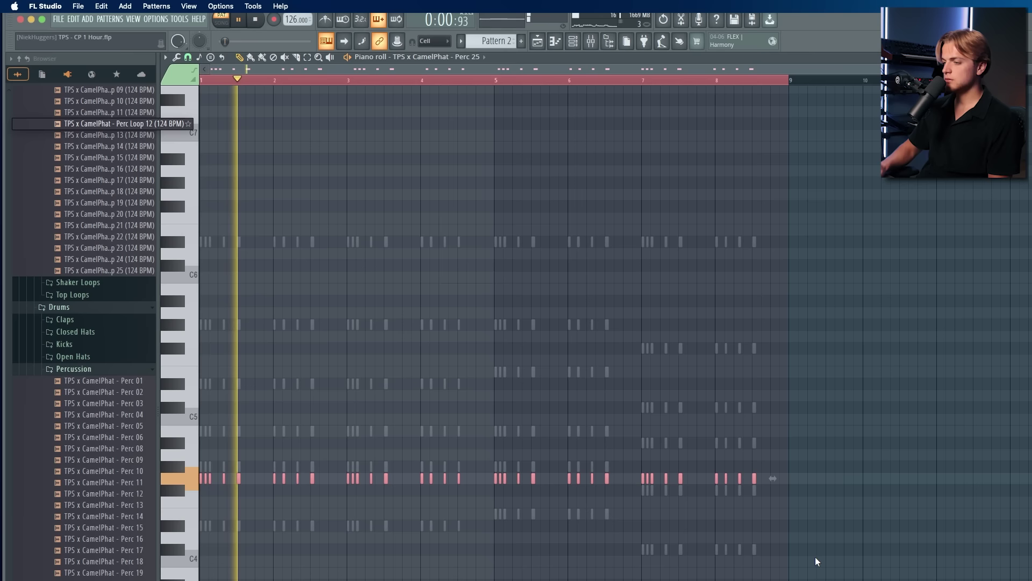
key("super+Down")
key("super+Up")
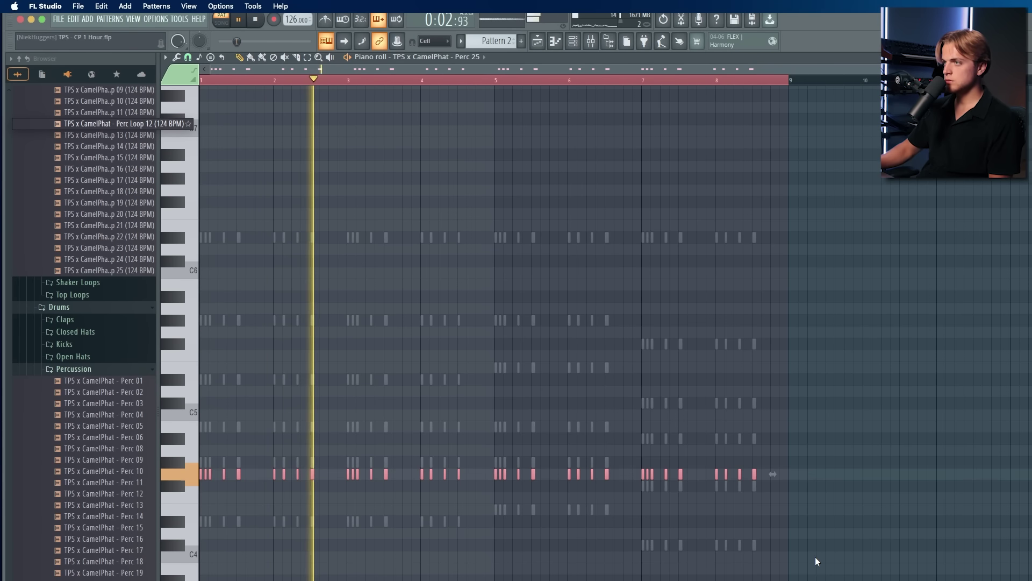
Step: Reduce the Perc 25 sample's fade-out and lower its channel volume to about 54%
left_click(574, 41)
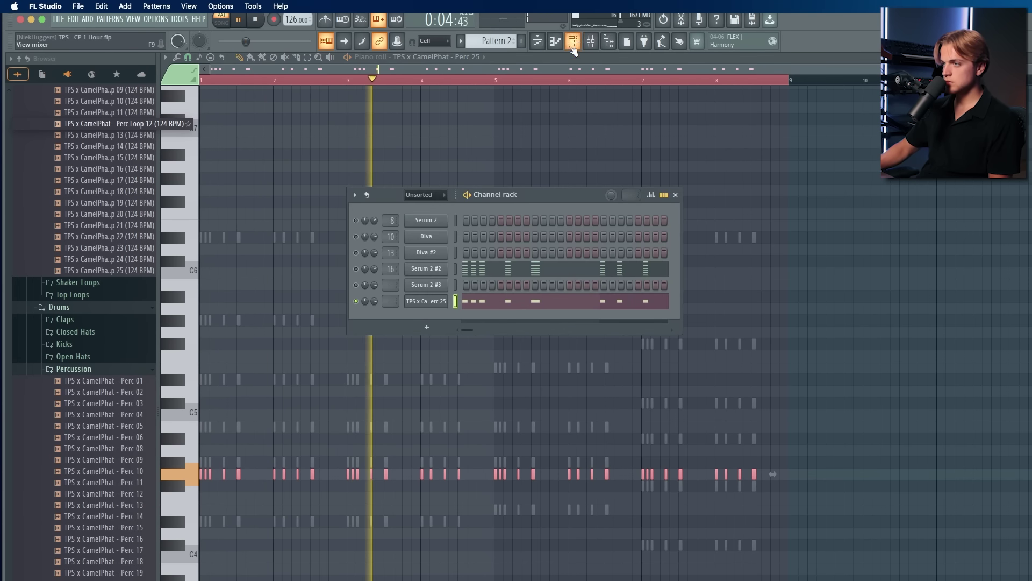
left_click(414, 299)
left_click(419, 304)
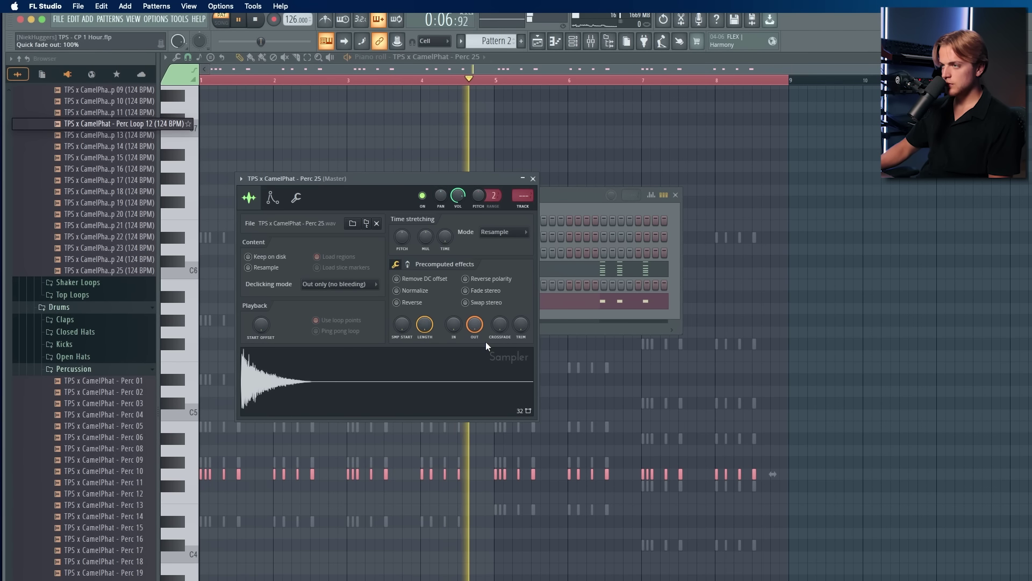
left_click_drag(482, 331, 482, 341)
left_click_drag(458, 197, 458, 208)
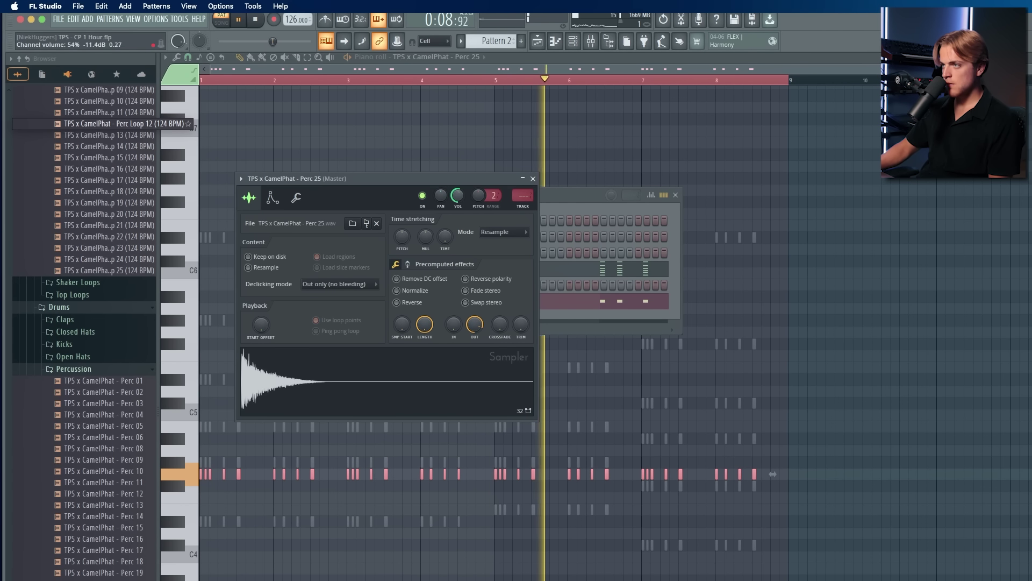
left_click(533, 178)
Step: Audition Perc 25 together with the Serum 2 #2 chords, comparing the pattern with and without the percussion layer
left_click(356, 270)
key("space")
key("space")
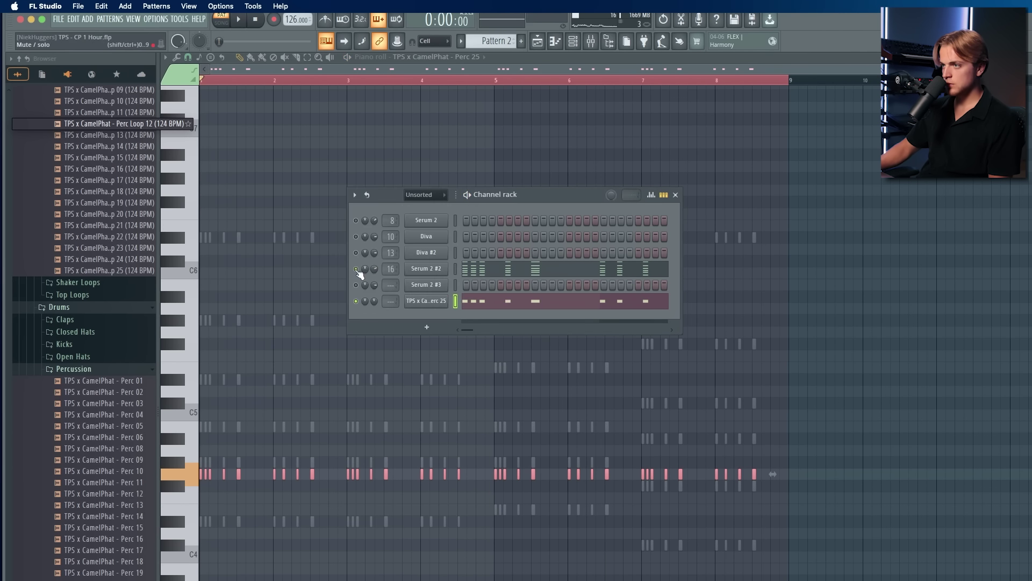
key("space")
key("space")
key("space")
key("space")
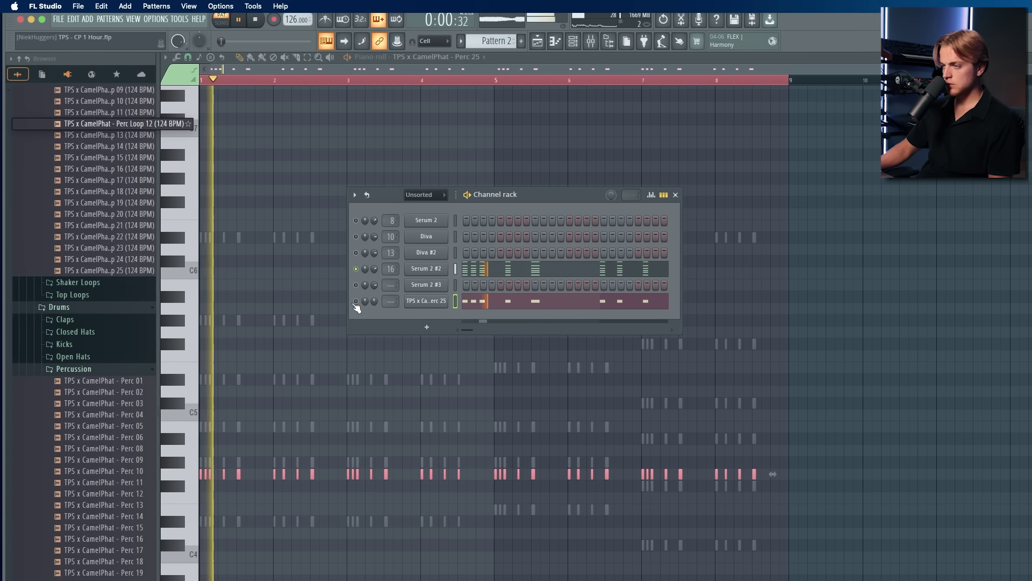
key("space")
Step: End the channel solo so that all channels in the rack are unmuted
right_click(356, 302)
left_click(363, 311)
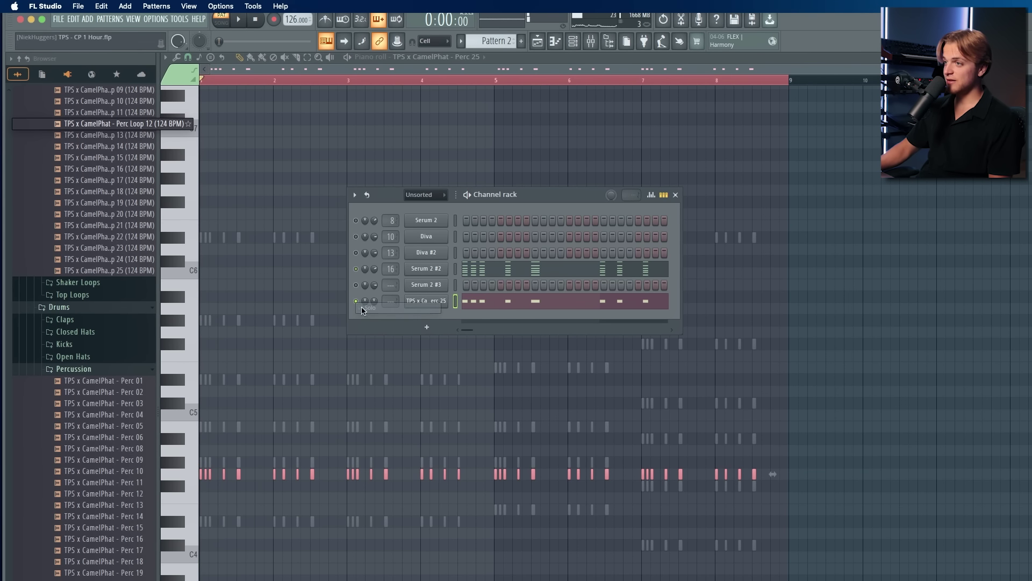
right_click(356, 302)
left_click(356, 303)
right_click(356, 300)
left_click(363, 308)
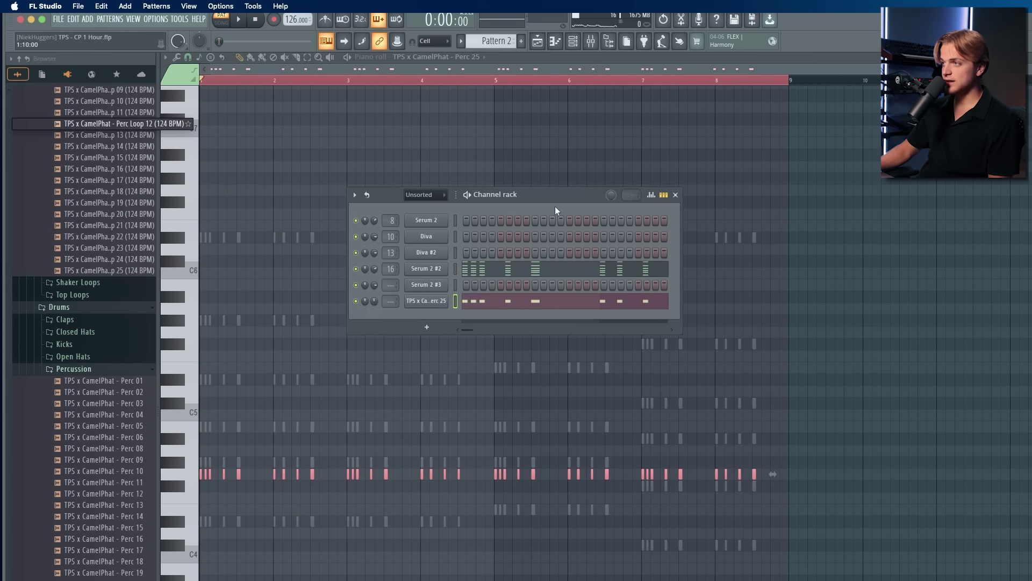
Step: Route Perc 25 to mixer insert 30 and add Fruity Parametric EQ 2 with a dip of about 2.8 dB near 16 kHz
left_click(591, 41)
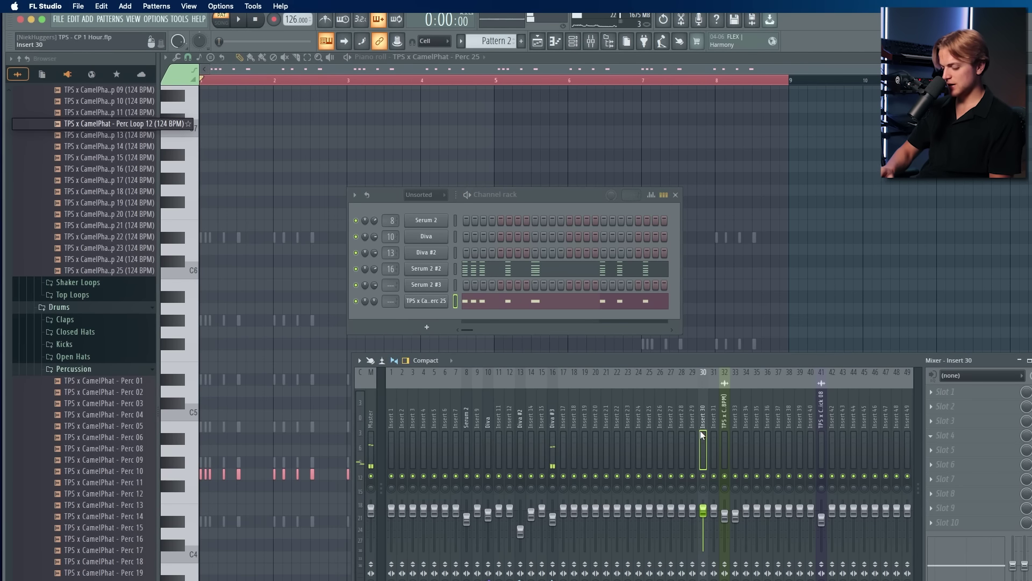
key("ctrl+l")
key("space")
left_click(1002, 406)
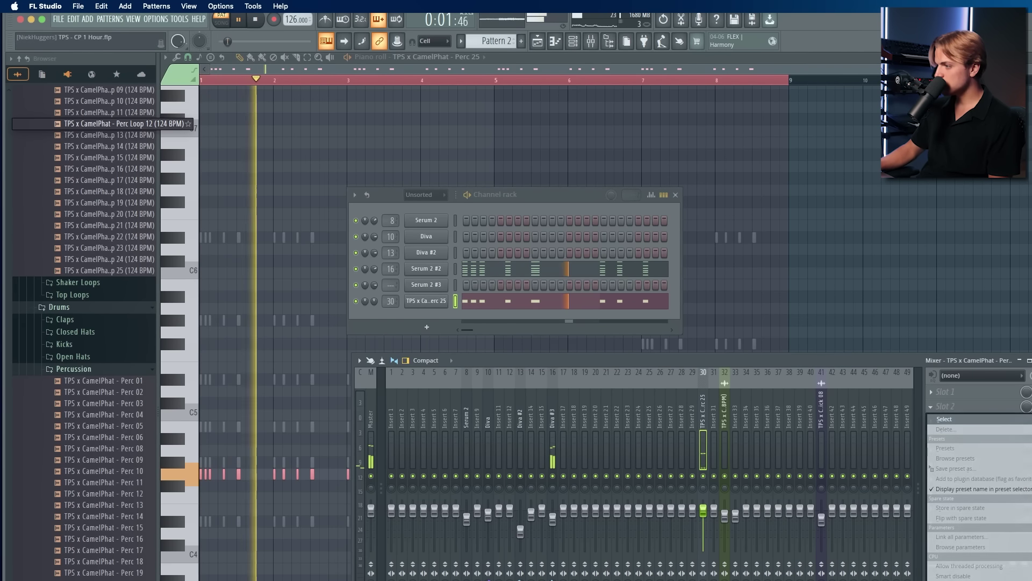
left_click(606, 307)
left_click_drag(464, 297, 533, 312)
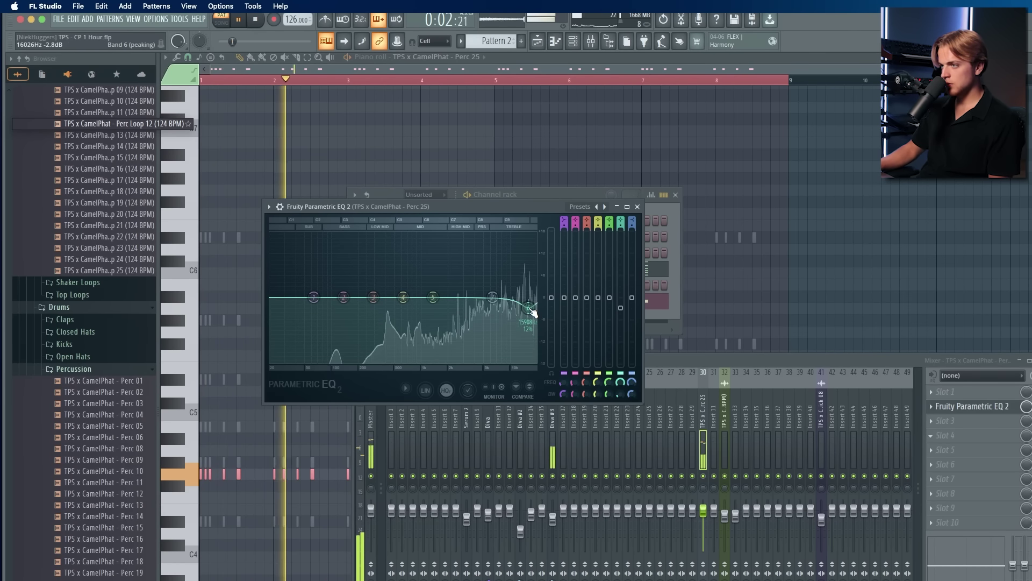
Step: Play the arrangement from bar 21 and lower the Perc 25 mixer level to fit the mix
left_click(537, 41)
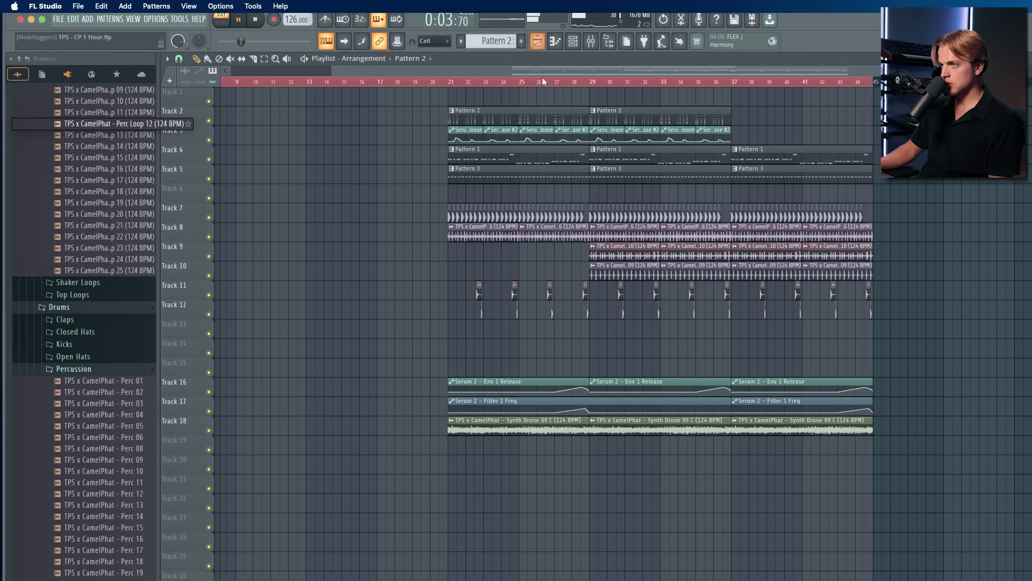
left_click(454, 83)
key("F9")
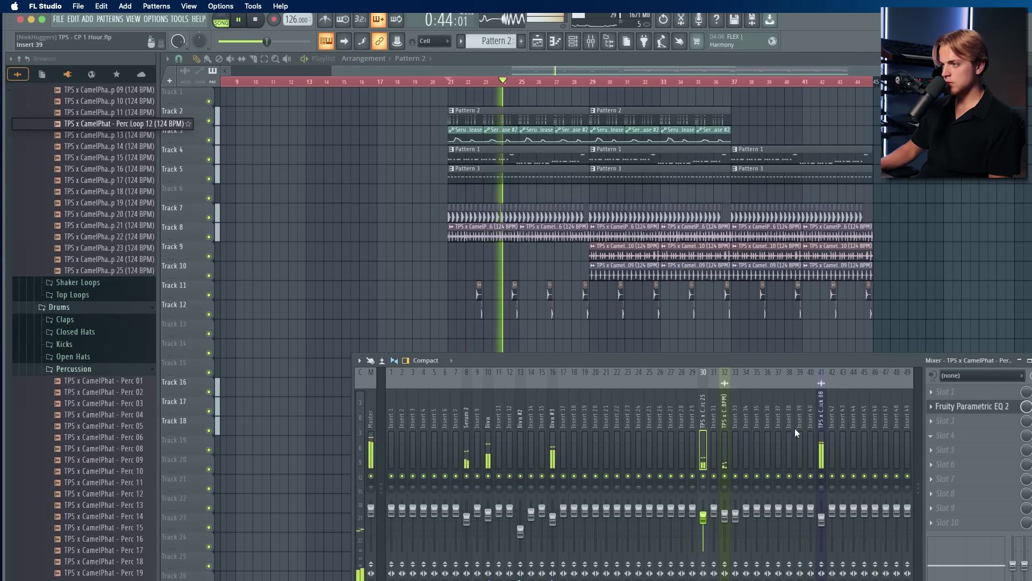
key("F9")
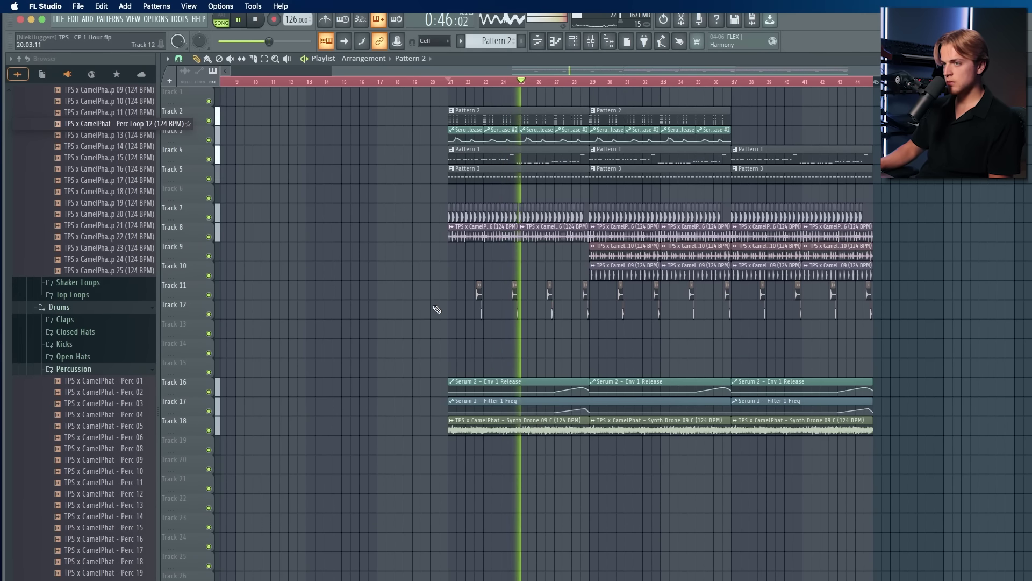
Step: Find the Downlifter 01 sample in the FX Downlifters folder and place it on Track 14 at bar 21
left_click(86, 306)
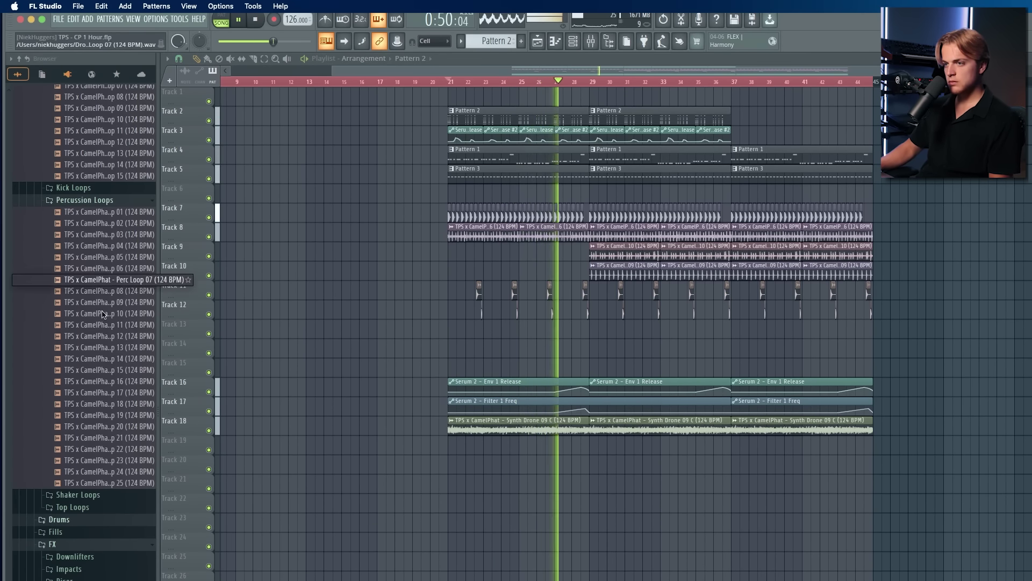
left_click(86, 557)
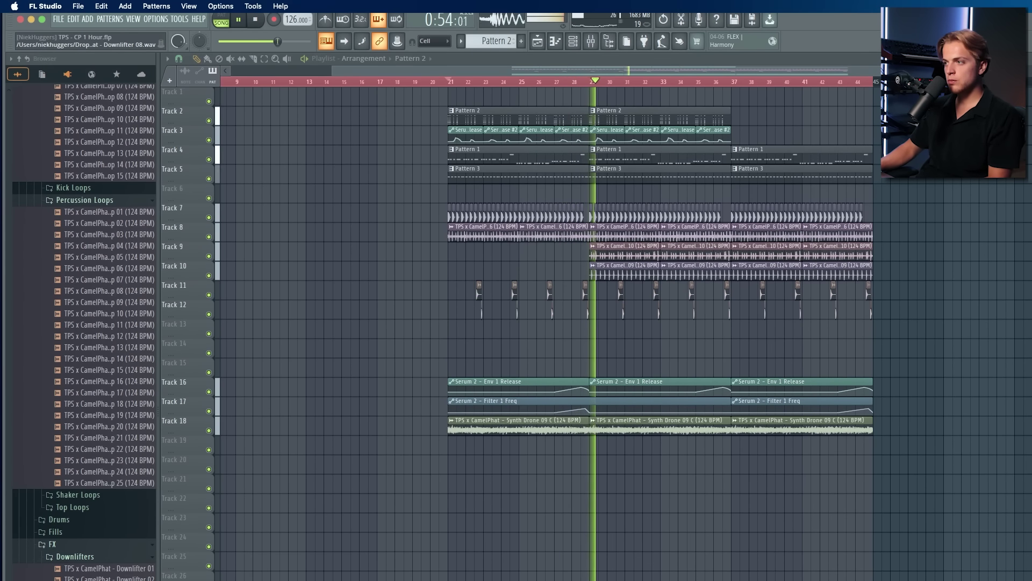
key("space")
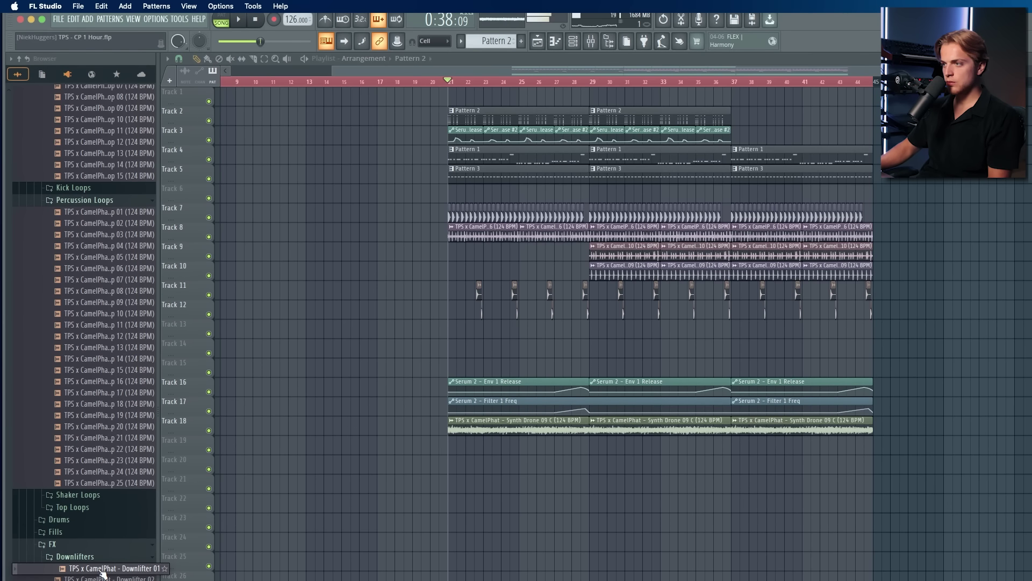
left_click_drag(458, 344, 458, 347)
Step: Set the Downlifter 01 channel volume to about 24% and place a second copy on Track 14 at bar 29
scroll(459, 347, "up", 3)
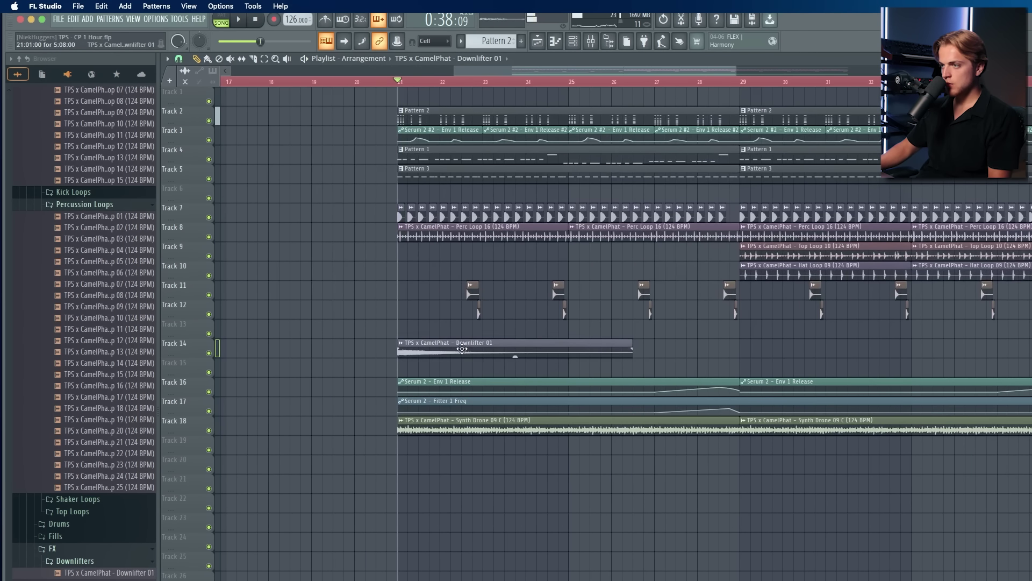
double_click(462, 345)
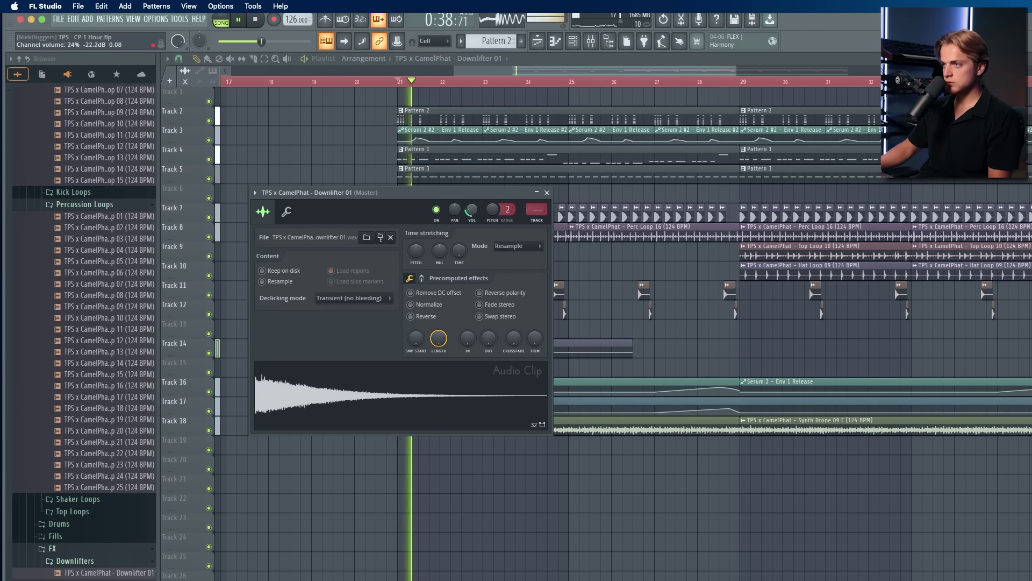
left_click(746, 348)
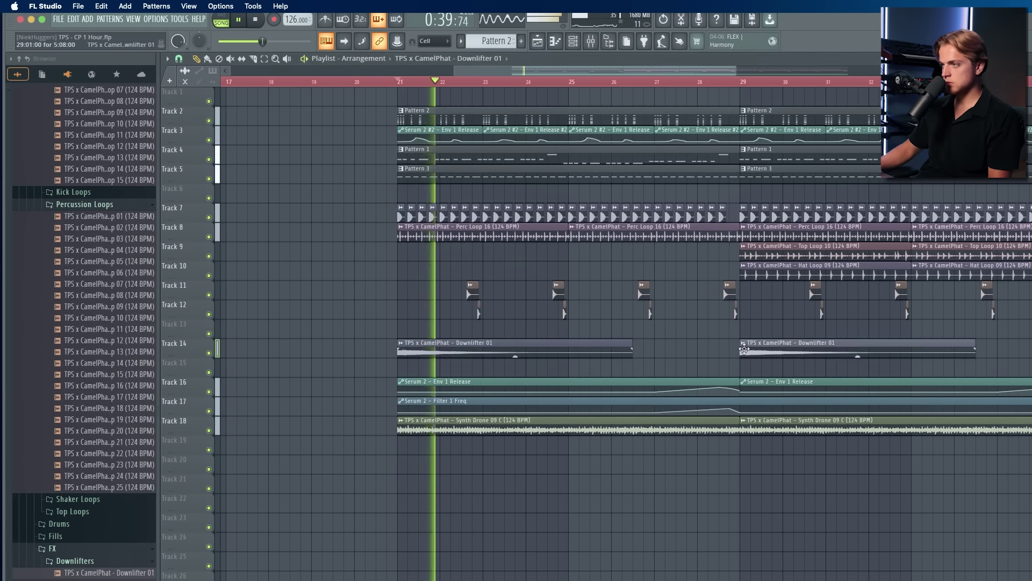
Step: Move the Env 1 Release, Filter 1 Freq and Synth Drone 09 C clips down one track to Tracks 17–19
scroll(571, 343, "down", 5)
left_click_drag(473, 383, 796, 479)
key("shift+Down")
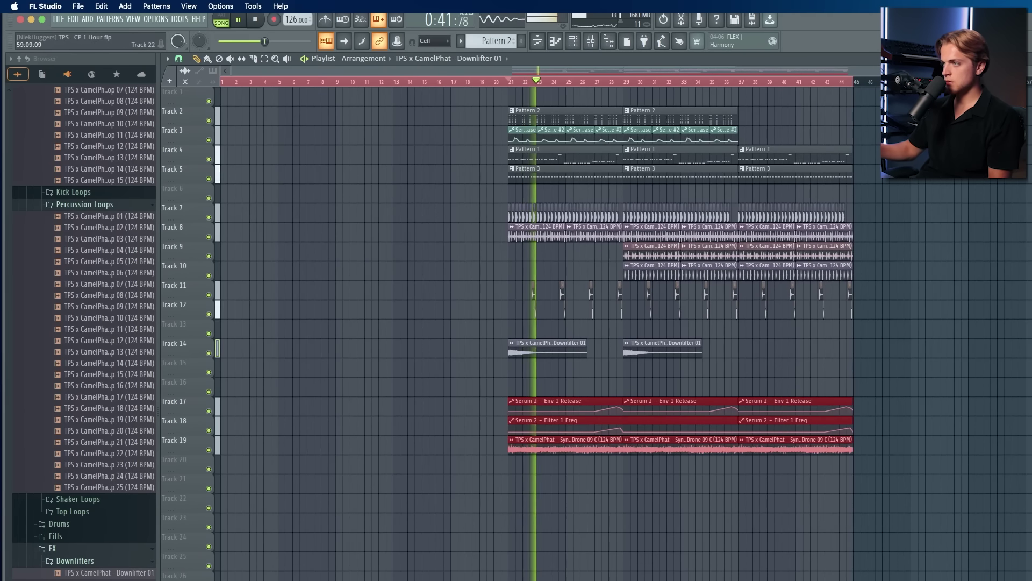
key("super+d")
Step: Add another Diva synth channel to the project and move its window clear of the channel rack
left_click(555, 46)
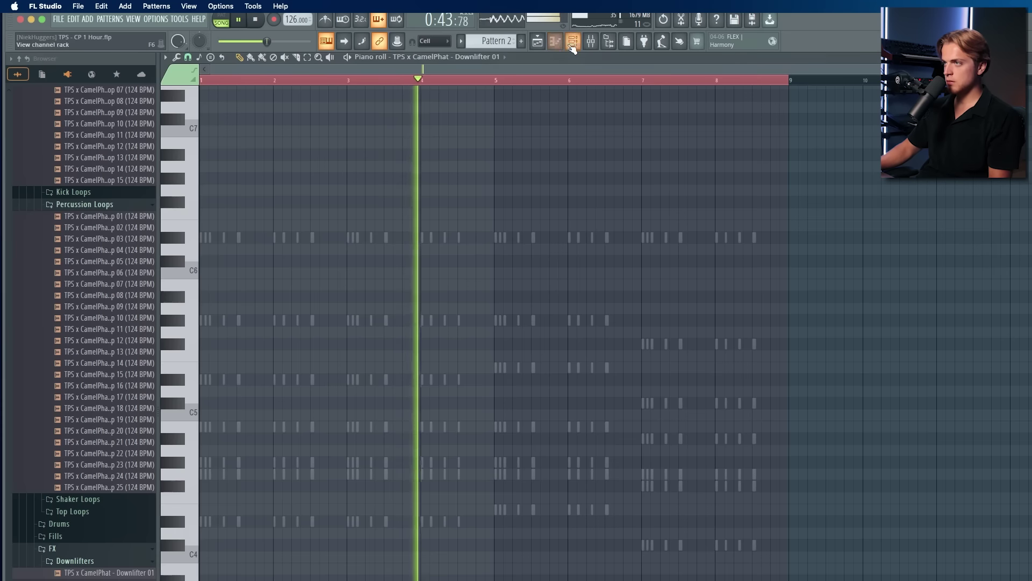
left_click(573, 43)
scroll(489, 45, "up", 1)
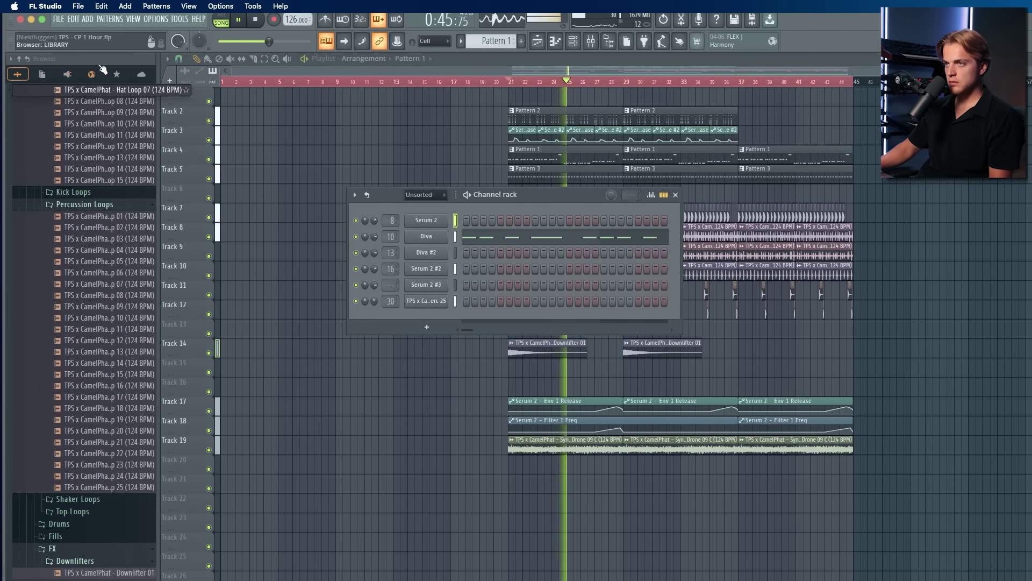
left_click(87, 20)
left_click(100, 234)
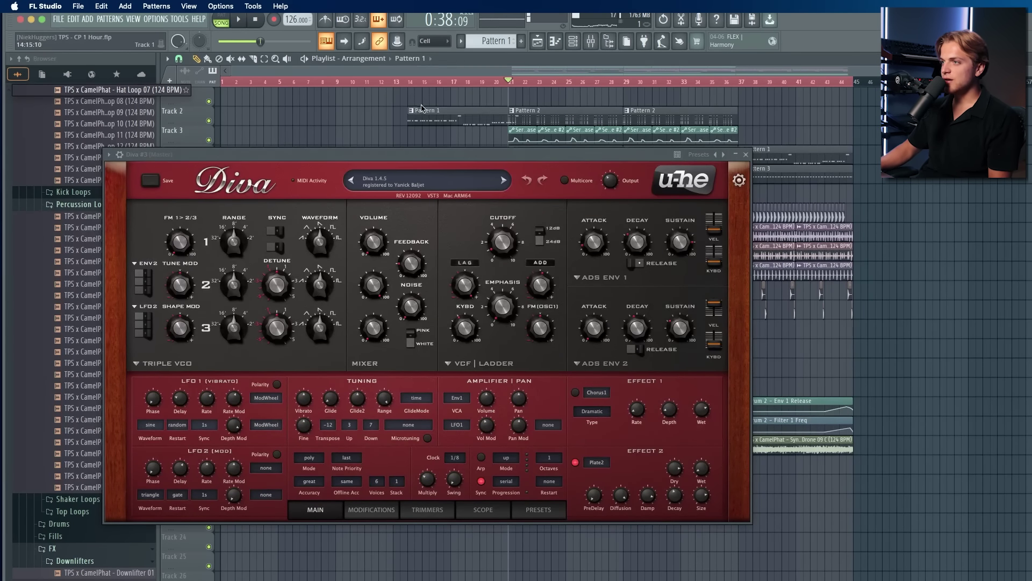
left_click_drag(457, 155, 737, 252)
left_click(579, 41)
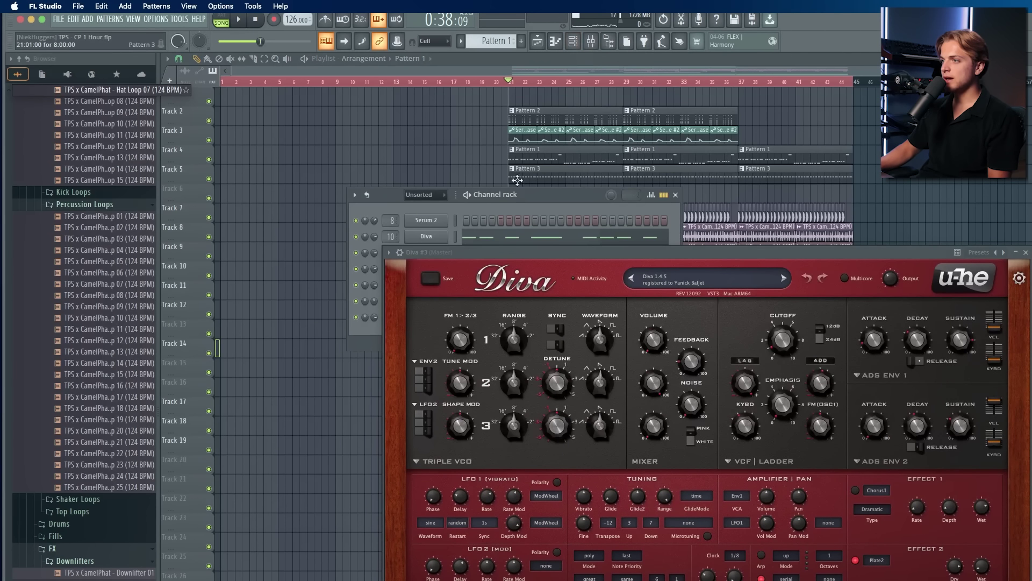
left_click_drag(537, 254, 450, 391)
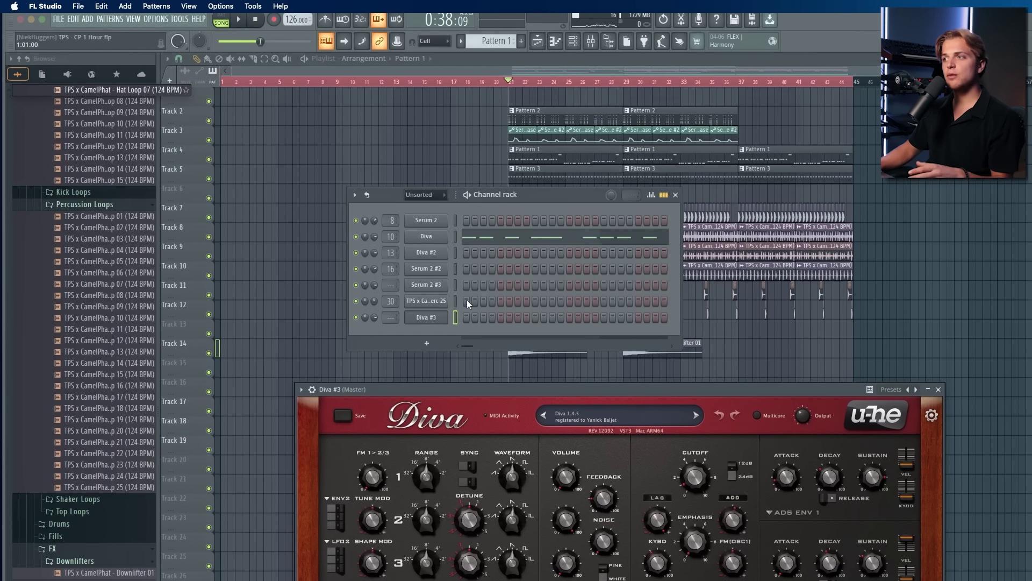
Step: Copy the Serum 2 #2 chord notes from Pattern 2 into the Diva #3 channel in Pattern 5
left_click(456, 236)
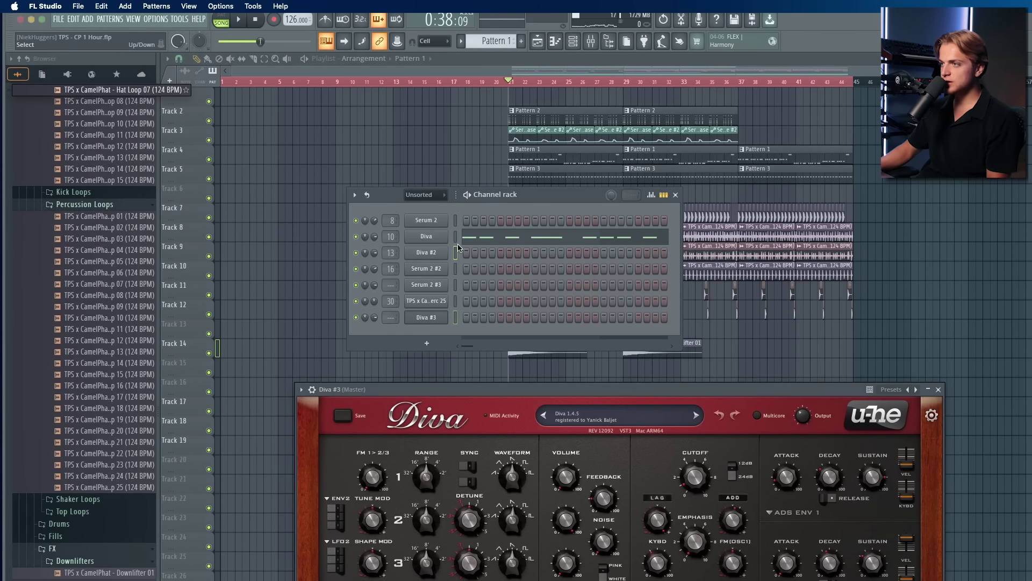
left_click_drag(491, 42, 491, 36)
left_click(535, 269)
key("super+c")
key("super+v")
Step: Delete the repeated Diva #3 chord hits in bars 1–4, keeping only the first chord, and close the Diva window
left_click_drag(477, 196, 205, 555)
key("Delete")
scroll(542, 192, "down", 3)
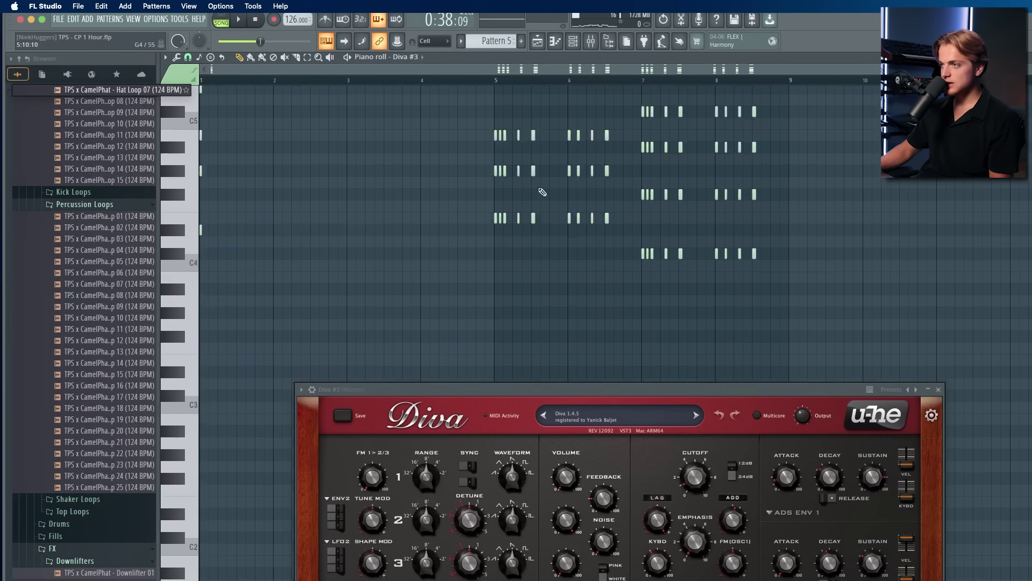
scroll(542, 192, "down", 5)
scroll(627, 272, "up", 5)
left_click(939, 390)
scroll(655, 295, "up", 2)
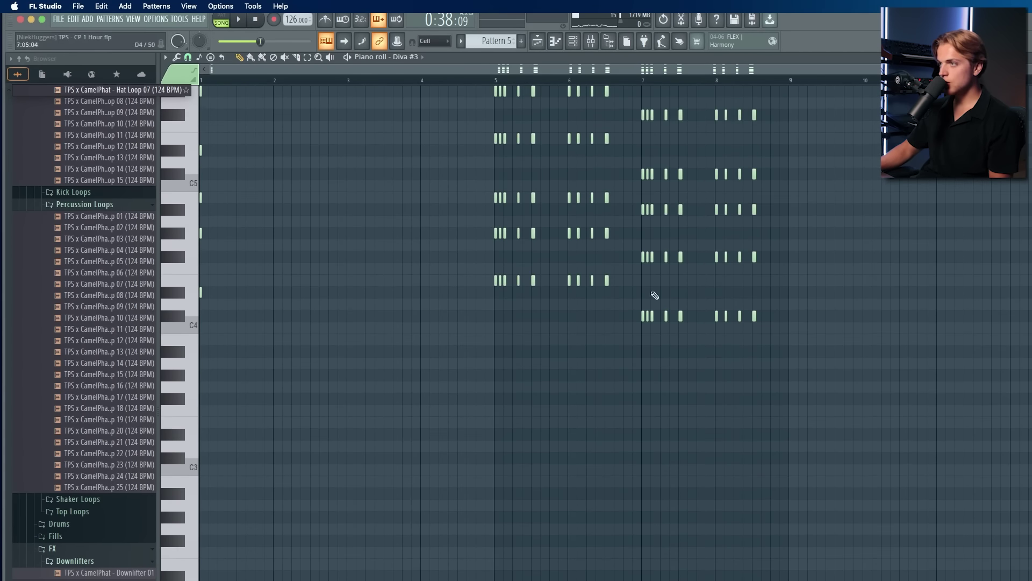
Step: Delete the repeated Diva #3 chord hits in bars 5–8, keeping only the first hits at bars 5 and 7
scroll(559, 168, "up", 3)
scroll(560, 168, "up", 1)
left_click_drag(632, 553, 499, 131)
key("Delete")
left_click_drag(861, 557, 778, 466)
key("Delete")
Step: Extend each Diva #3 chord until the next one, with the last held to bar 9, and play Pattern 5
key("super+a")
key("super+l")
key("space")
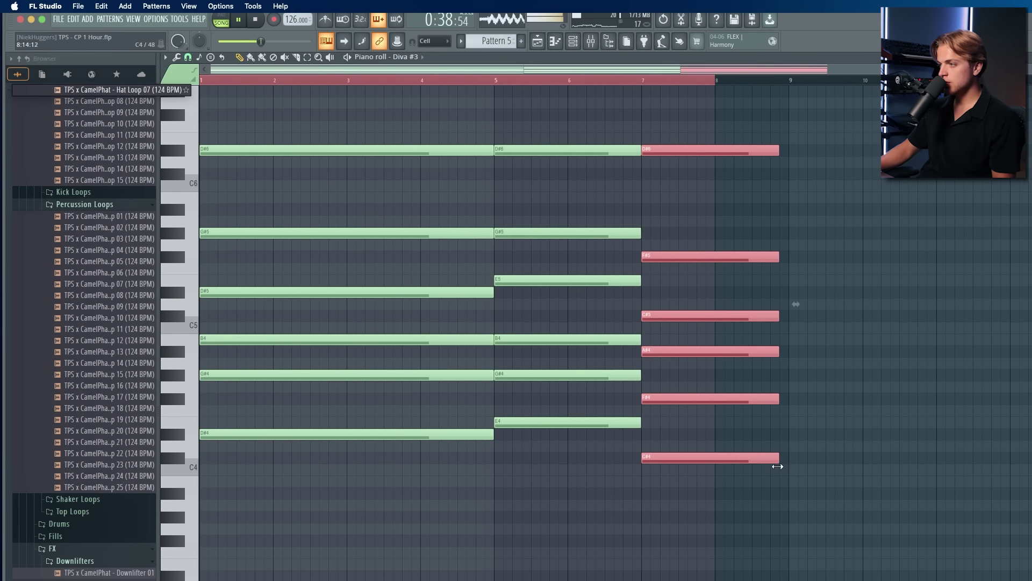
left_click(222, 20)
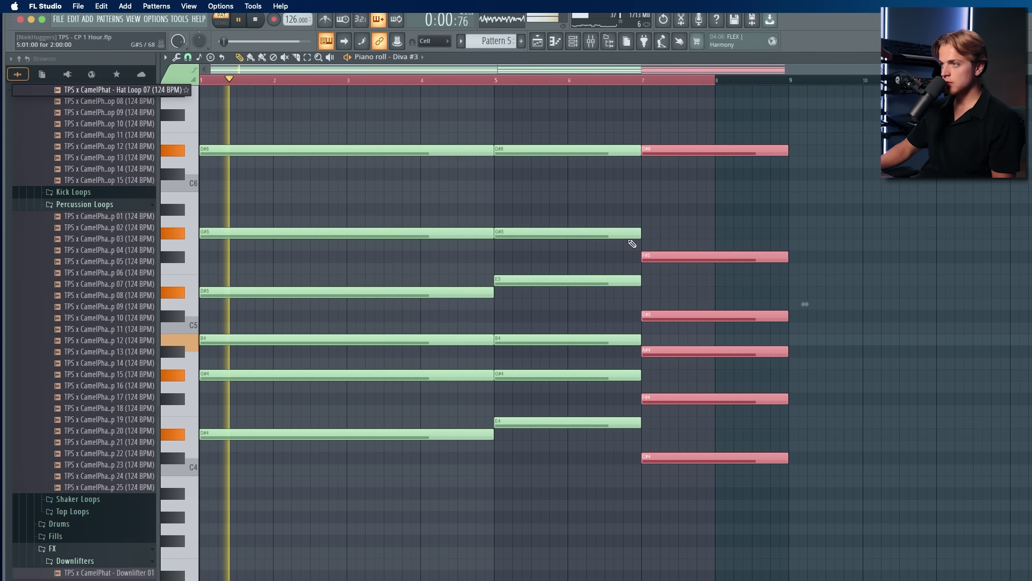
Step: Delete the top D#6 notes from all the Diva #3 chords and bring up the channel rack
left_click_drag(727, 210, 203, 110)
key("Delete")
left_click(590, 45)
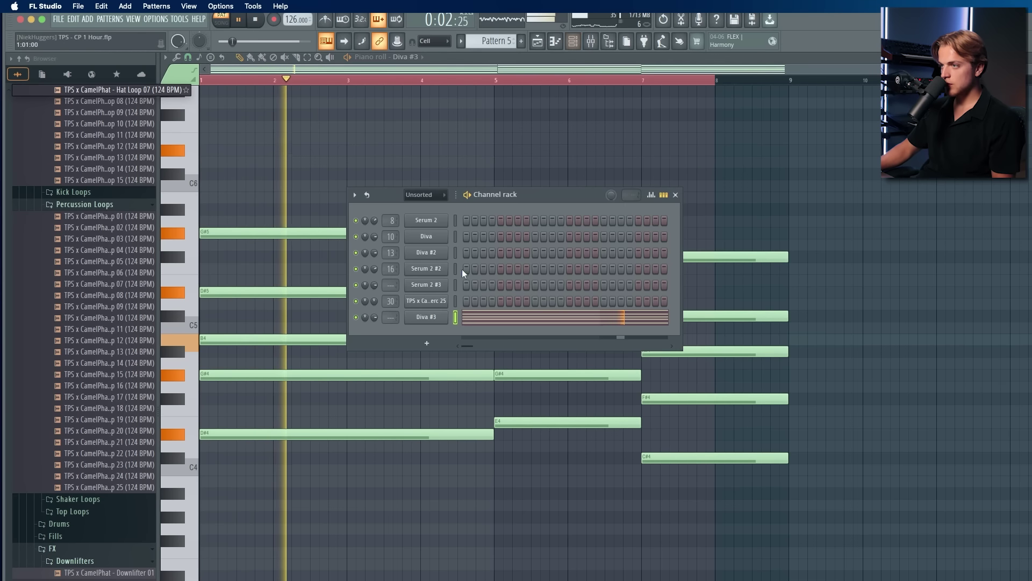
Step: Stop playback, open the Diva #3 instrument and show its TPS x Camelphat – Diva Presets preset folder
left_click(430, 317)
key("space")
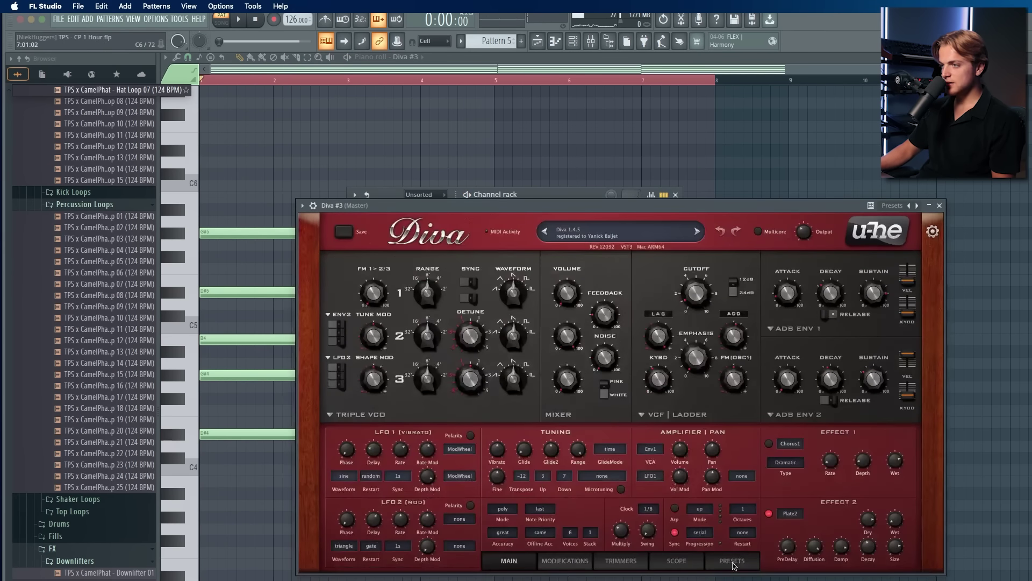
left_click(732, 561)
left_click(409, 507)
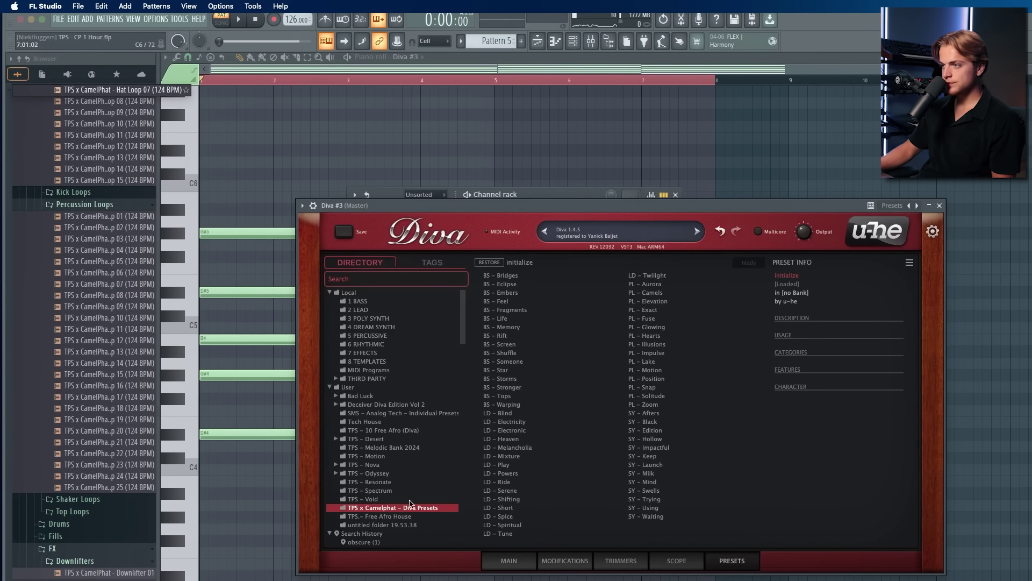
Step: Audition SY presets in Diva #3, load SY – Edition, and lower the synth's output level
left_click(659, 456)
key("space")
left_click(656, 439)
key("space")
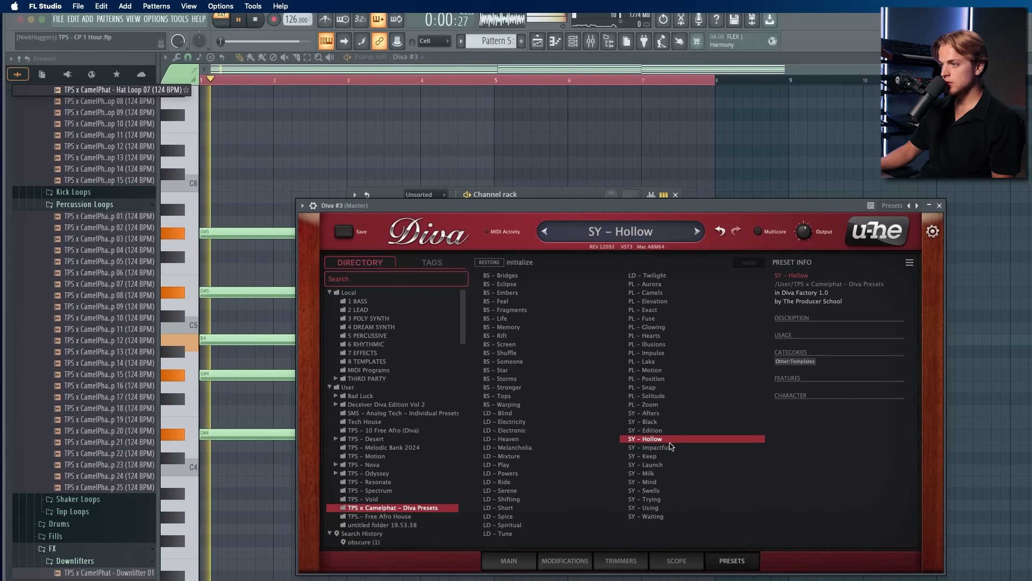
key("space")
left_click(669, 447)
key("space")
key("space")
left_click(665, 432)
key("space")
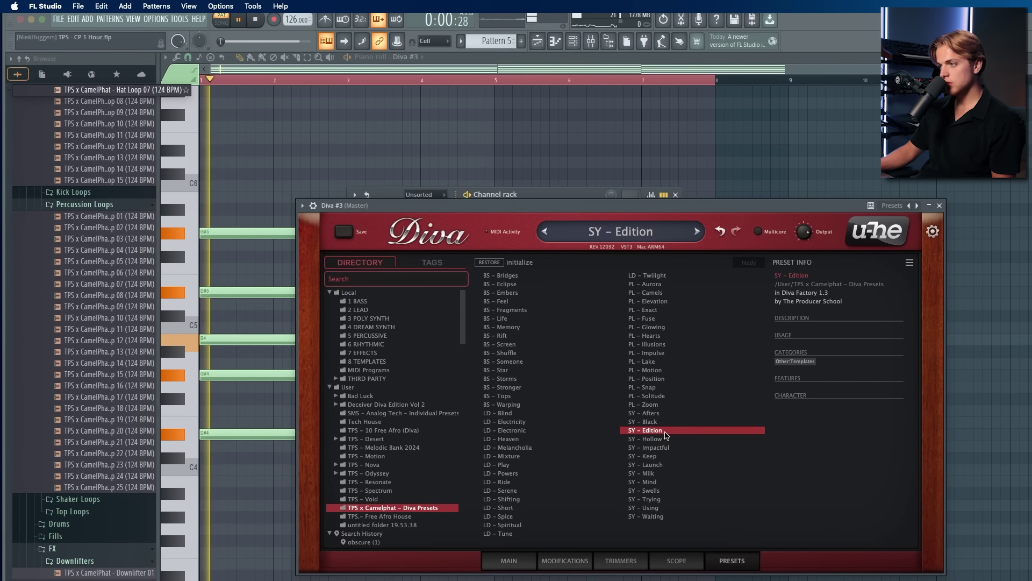
mouse_move(802, 237)
left_click_drag(803, 237, 802, 257)
Step: In the playlist, place Pattern 5 on Track 6 at bars 5 and 13 and a Pattern 1 copy on Track 4 at bar 13
left_click(545, 43)
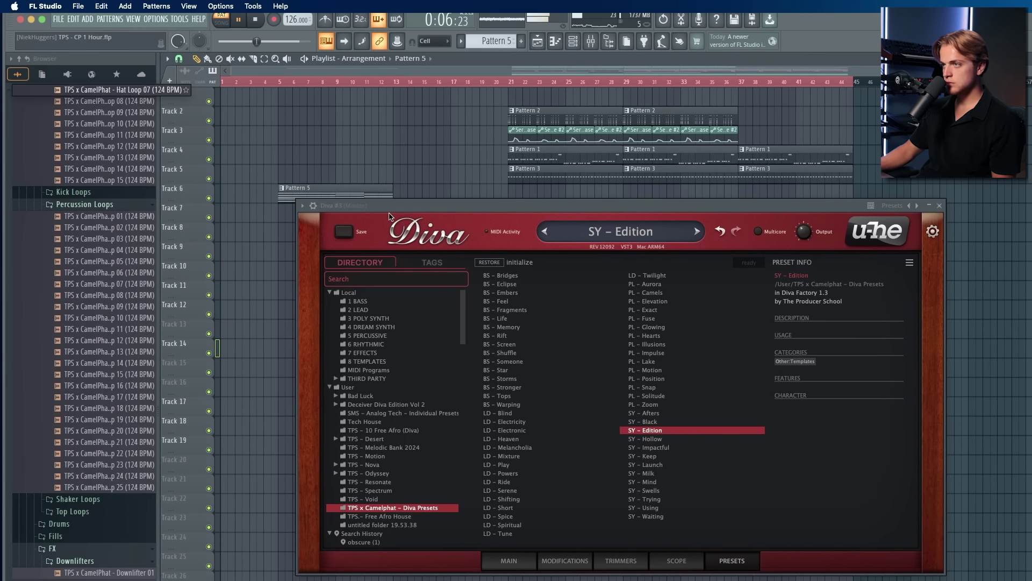
key("Escape")
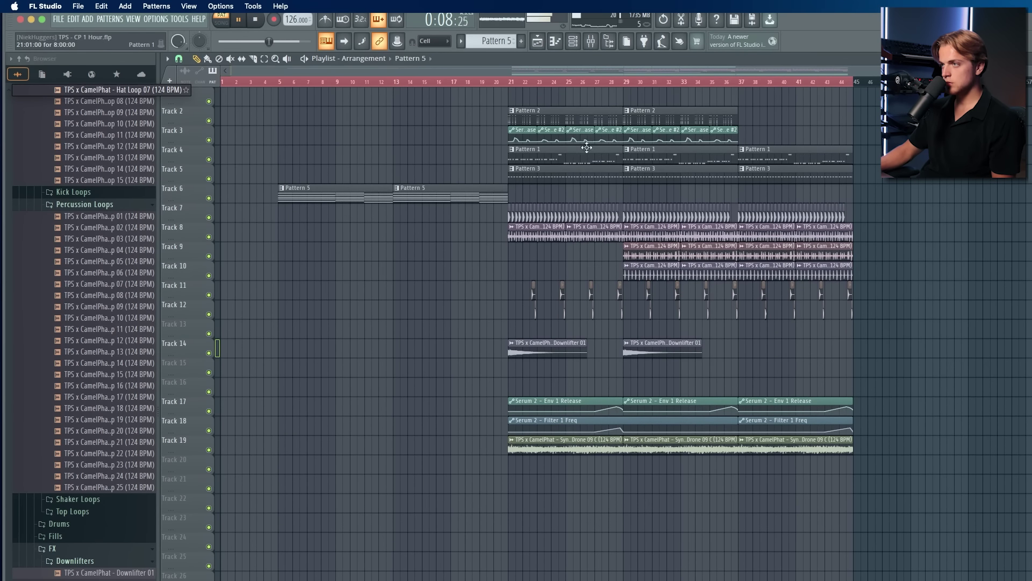
left_click_drag(586, 148, 579, 150)
left_click_drag(330, 166, 284, 148)
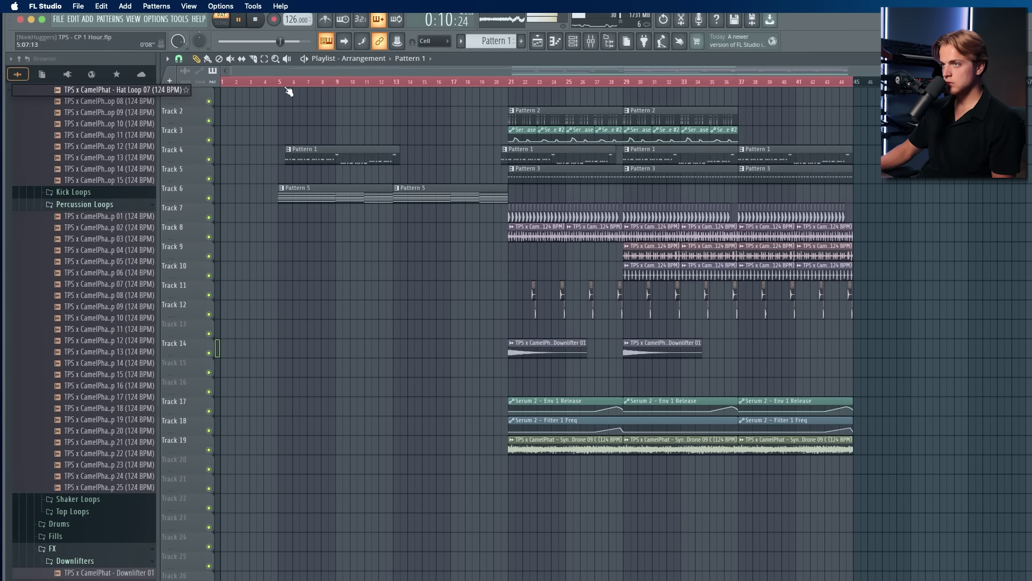
key("l")
left_click(399, 157)
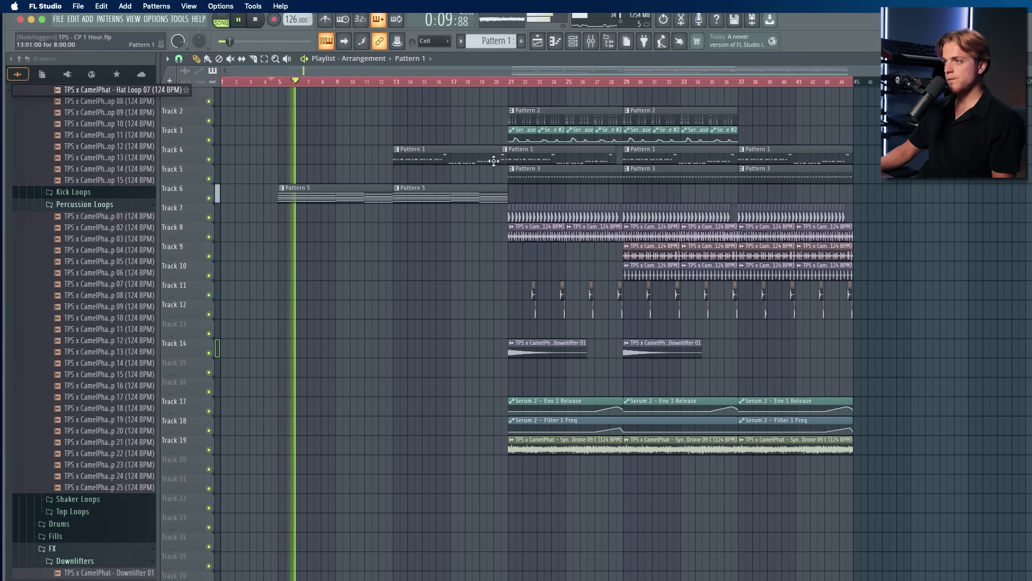
Step: Move the Pattern 1 and Pattern 5 clips before bar 21 down to tracks 21 and 23
left_click_drag(515, 103, 995, 569)
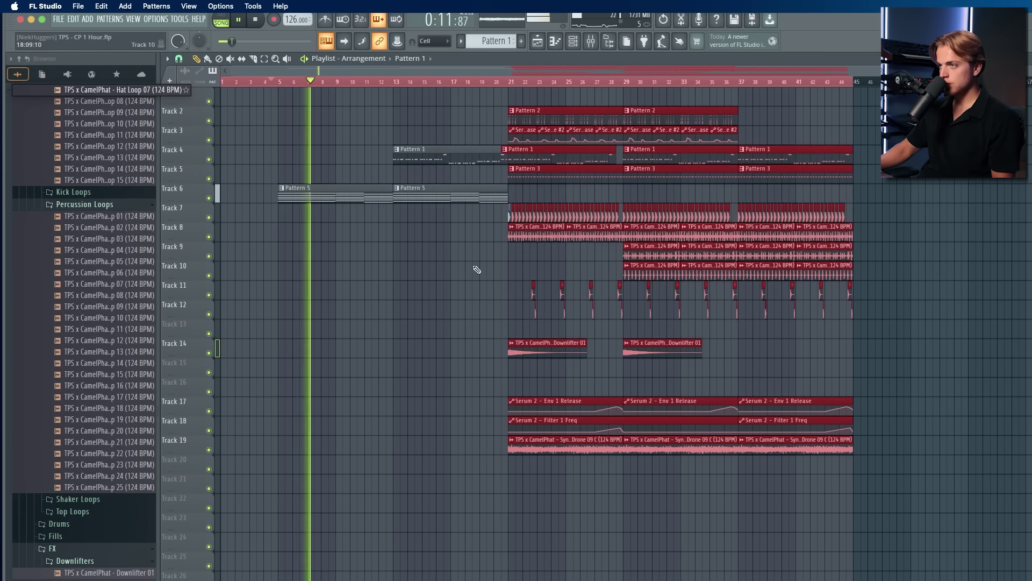
left_click_drag(477, 269, 205, 75)
key("shift+Down")
key("shift+Down")
key("shift+Down")
key("shift+Down")
key("shift+Down")
key("shift+Down")
key("shift+Down")
key("shift+Down")
key("shift+Down")
key("shift+Down")
key("shift+Down")
key("shift+Down")
key("shift+Down")
key("shift+Down")
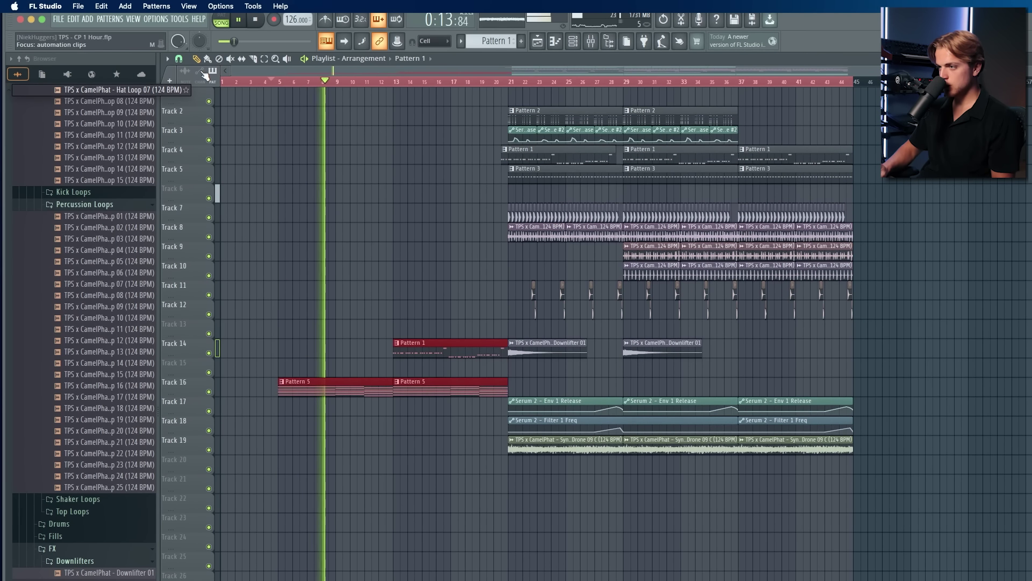
key("shift+Down")
key("shift+Down")
key("shift+Down")
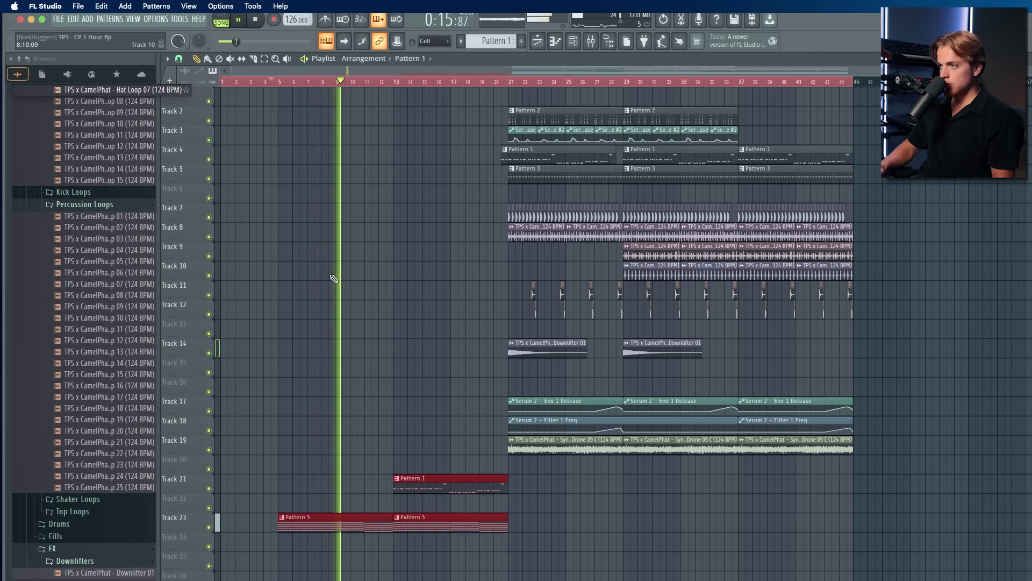
Step: Move the selected Pattern 1 and Pattern 5 clips back up to tracks 8 and 10
key("shift+Up")
key("shift+Up")
key("shift+Up")
key("shift+Up")
key("shift+Up")
key("shift+Up")
key("shift+Up")
key("shift+Up")
key("shift+Up")
key("shift+Up")
key("shift+Up")
key("shift+Up")
key("shift+Up")
key("shift+Up")
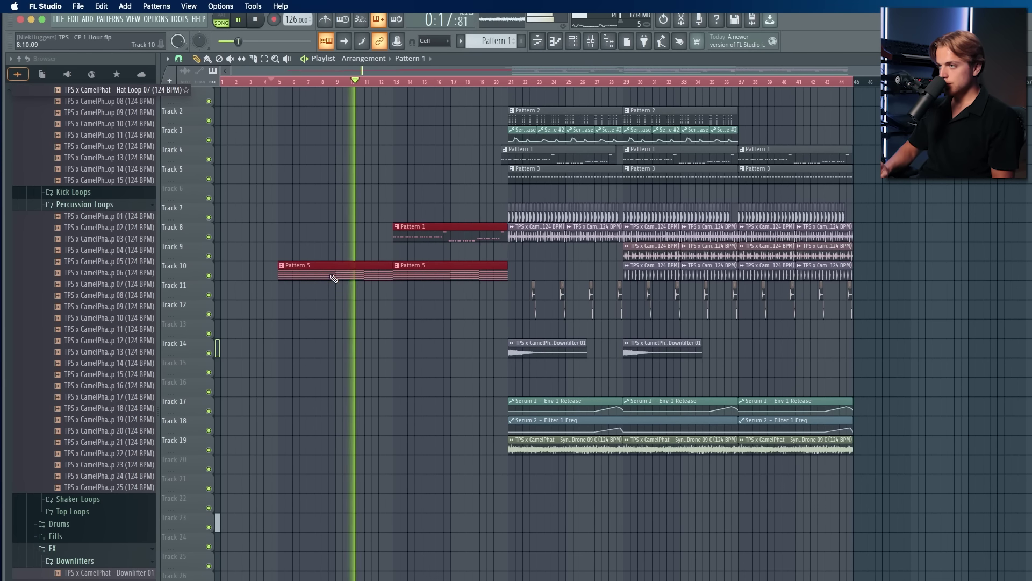
Step: Insert two empty tracks among the upper playlist tracks and move the Pattern 2 clips to Track 4
right_click(191, 348)
left_click(251, 349)
right_click(188, 157)
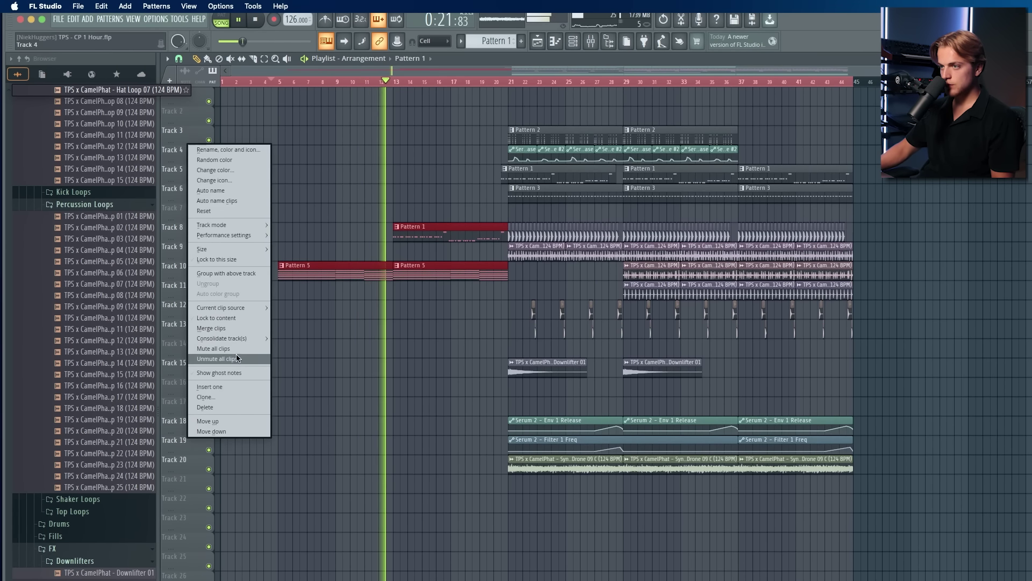
left_click(232, 157)
left_click_drag(455, 143, 766, 131)
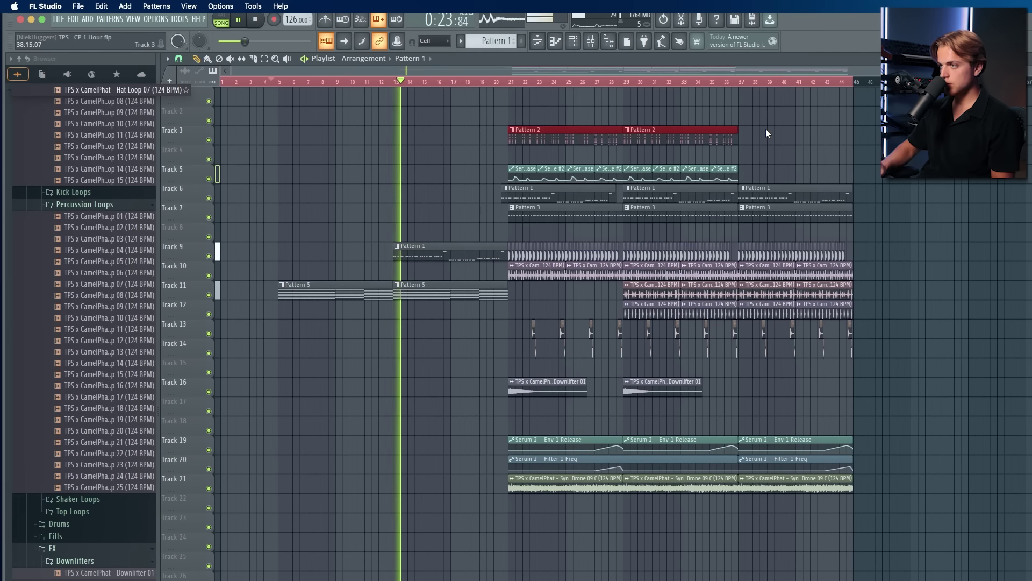
key("shift+Down")
Step: Move the Pattern 1 and Pattern 5 clips before bar 21 up to tracks 6 and 8
left_click_drag(506, 240, 199, 311)
key("shift+Up")
key("shift+Up")
key("shift+Up")
key("shift+Up")
key("shift+Up")
key("shift+Up")
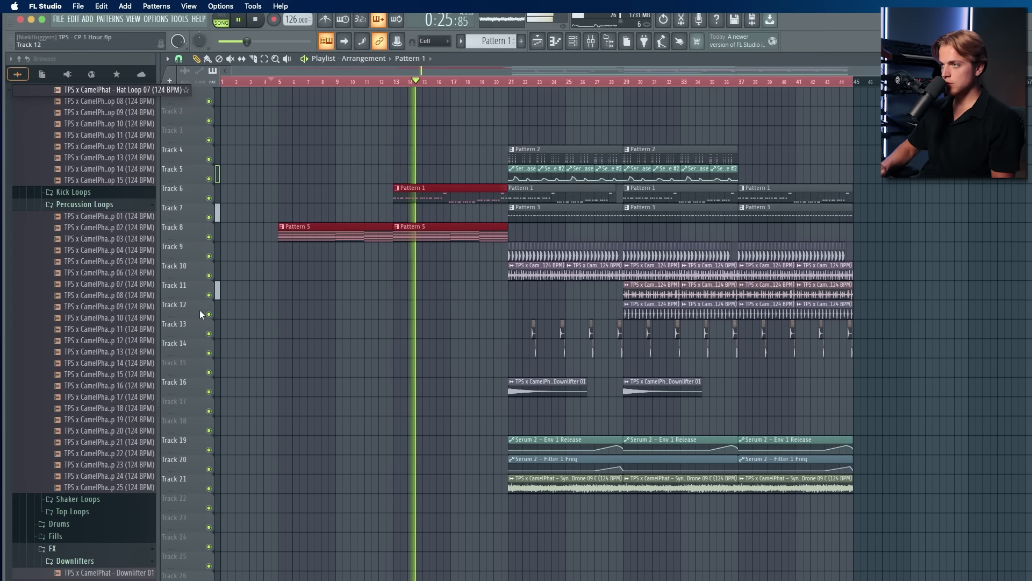
Step: Shift all clips down one track and place the pre-bar-21 Pattern 1 and Pattern 5 clips on tracks 3 and 4
key("super+a")
key("shift+Down")
left_click_drag(488, 235, 339, 185)
key("shift+Up")
left_click_drag(356, 138, 454, 210)
key("shift+Up")
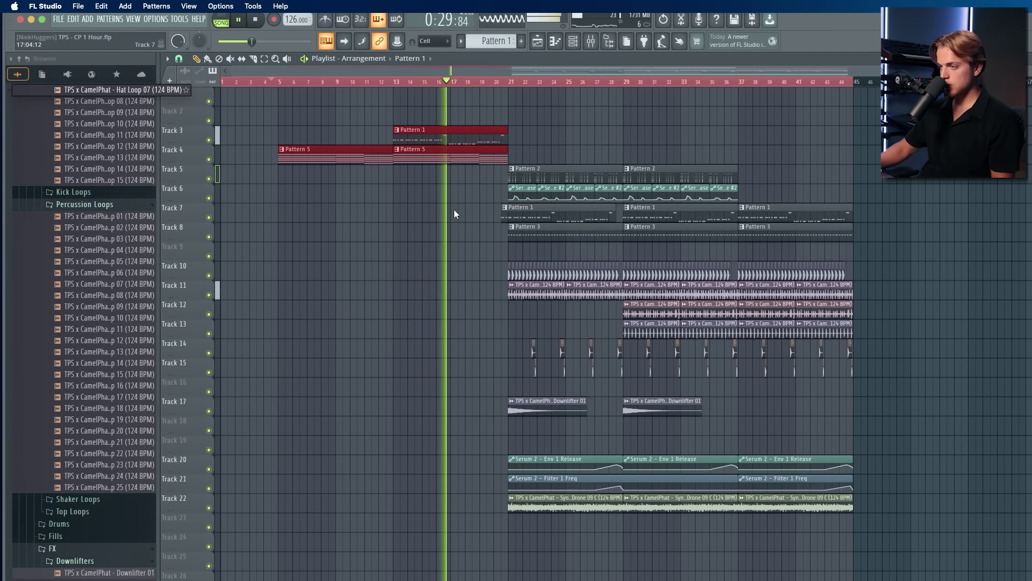
left_click(455, 218, "super")
Step: Trim the pre-drop Pattern 1 clip to just before bar 19 and Pattern 5 to bar 20, and align Track 7's first Pattern 1 to bar 21
scroll(468, 242, "down", 2)
scroll(477, 259, "up", 5)
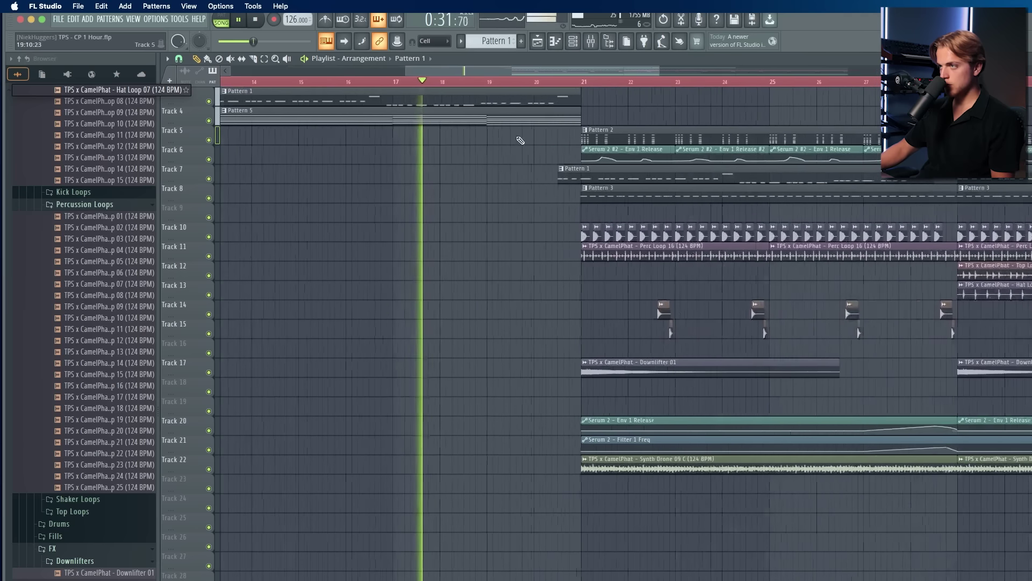
scroll(530, 138, "up", 1)
left_click_drag(581, 113, 482, 133)
left_click_drag(577, 202, 602, 201)
left_click_drag(582, 137, 535, 137)
scroll(536, 150, "down", 3)
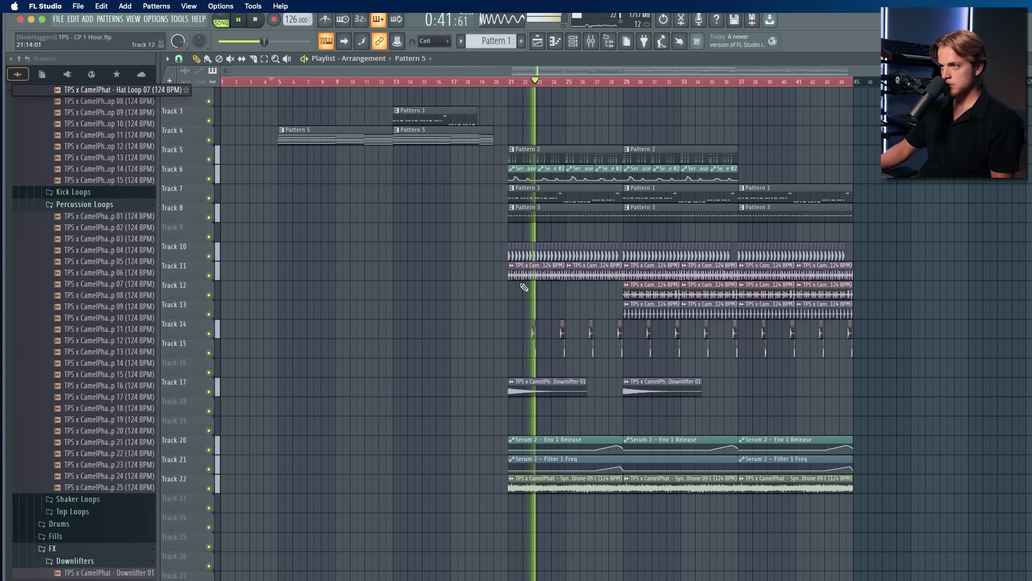
Step: Lower the volume of the percussion 25 track on mixer insert 30, then close the mixer
key("F9")
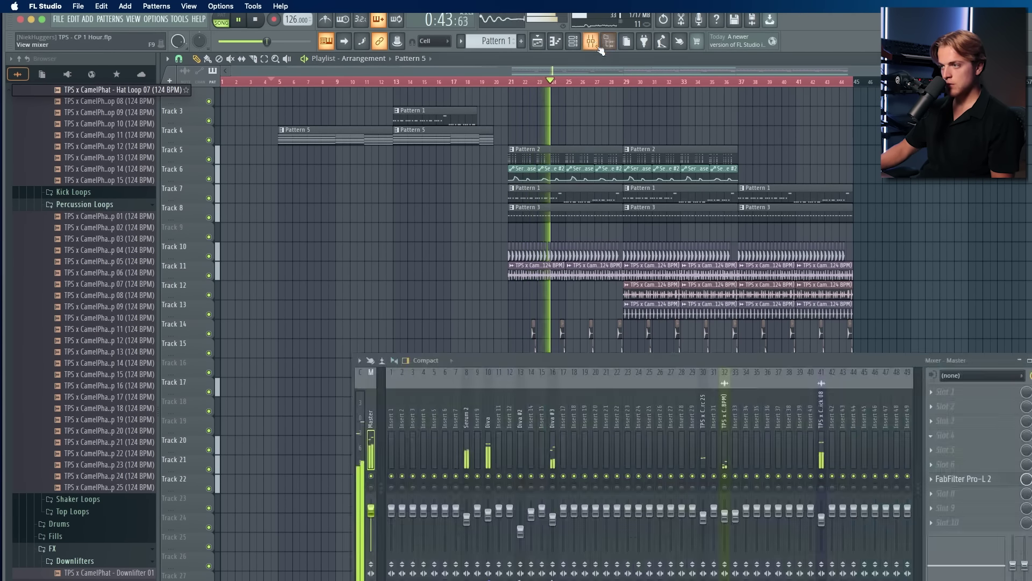
left_click(707, 465)
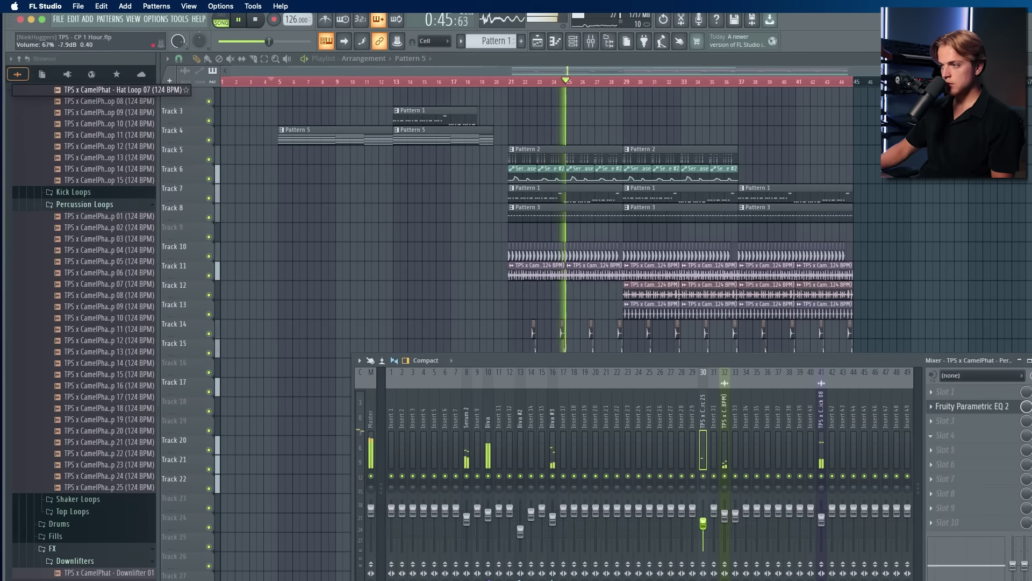
key("F9")
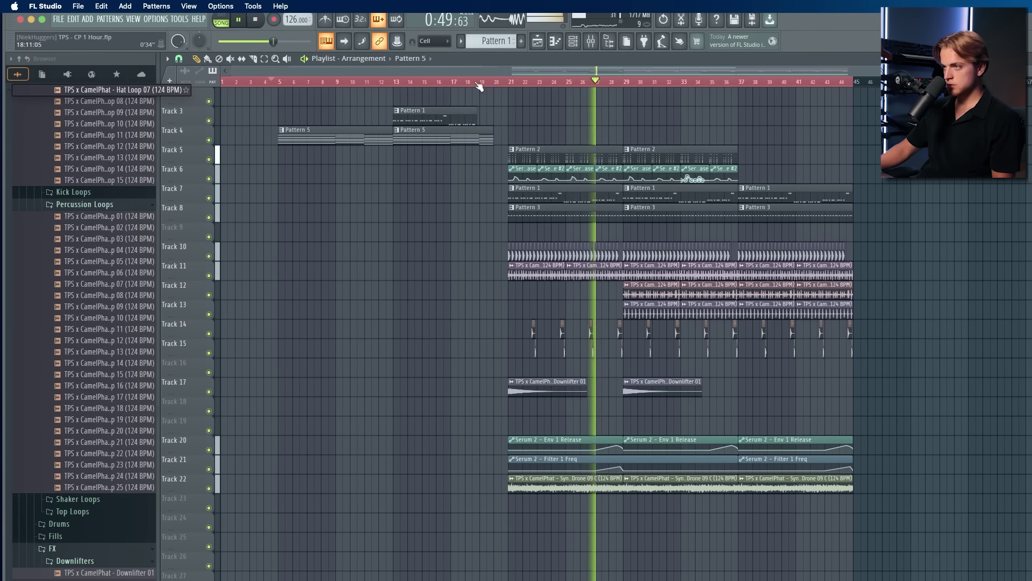
Step: Collapse the Percussion Loops and Hat Loops folders in the browser and restart playback
left_click(115, 205)
scroll(117, 219, "up", 3)
scroll(105, 223, "up", 1)
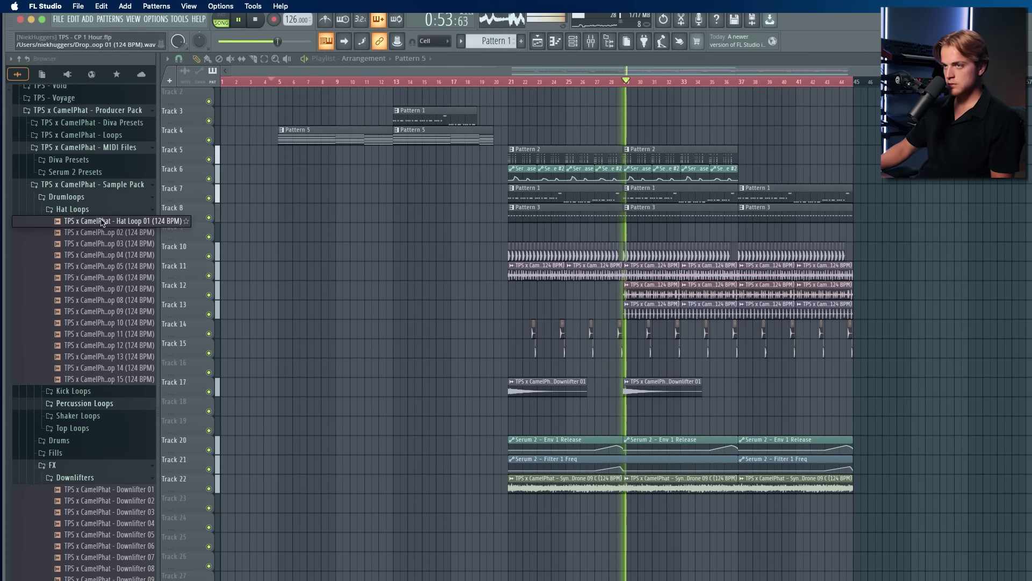
left_click(96, 213)
key("space")
key("space")
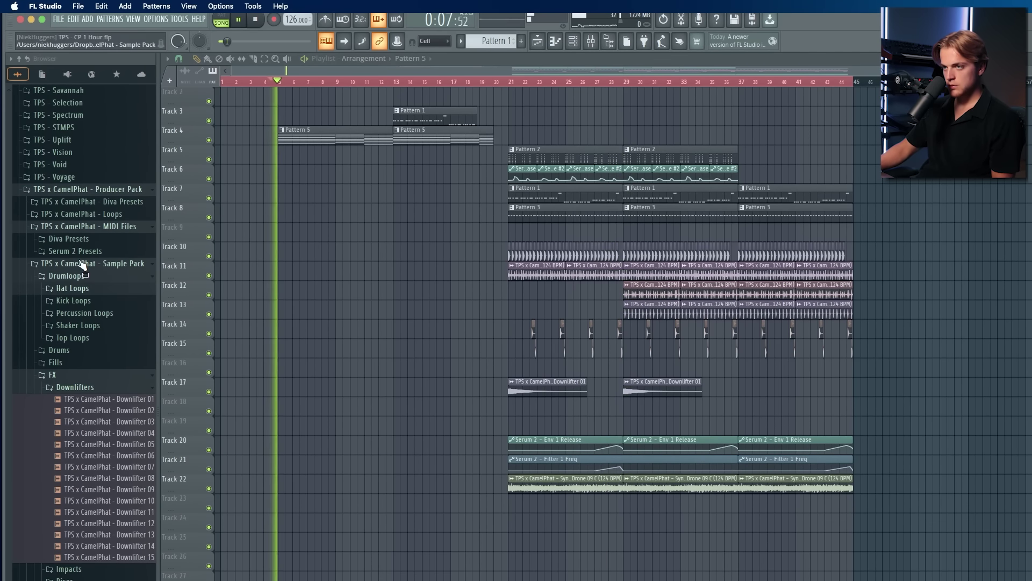
scroll(83, 264, "up", 10)
Step: Remove the stray Pattern 5 clip from Track 2 and shorten the second Pattern 5 clip on Track 4 to bar 19
left_click(438, 82)
scroll(457, 95, "up", 3)
left_click(458, 96)
right_click(513, 134)
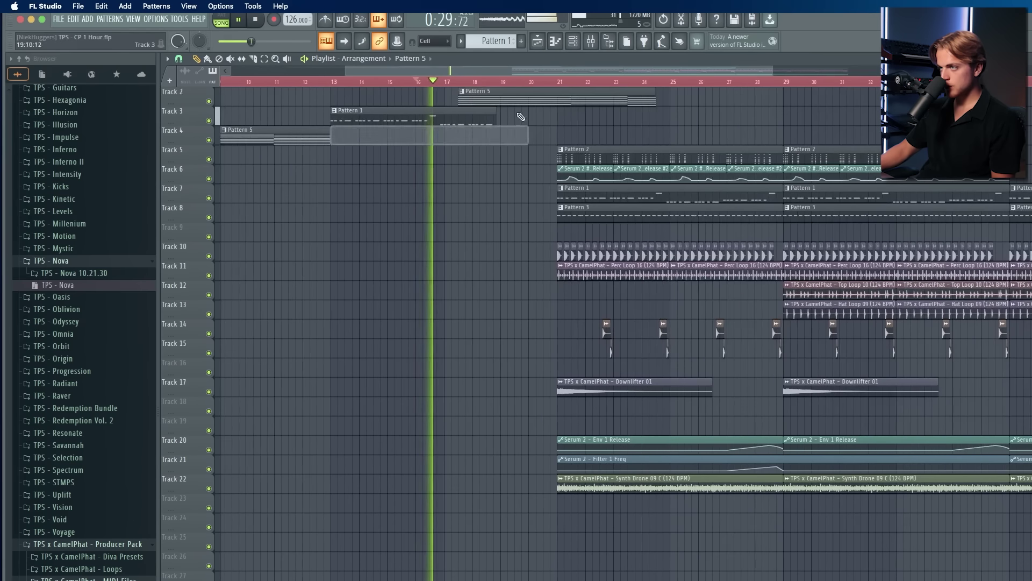
key("super+z")
right_click(522, 103)
left_click_drag(528, 138, 501, 139)
Step: Check the mixer and channel rack, extend the second Pattern 5 clip to bar 20 and play from bar 17
left_click(591, 41)
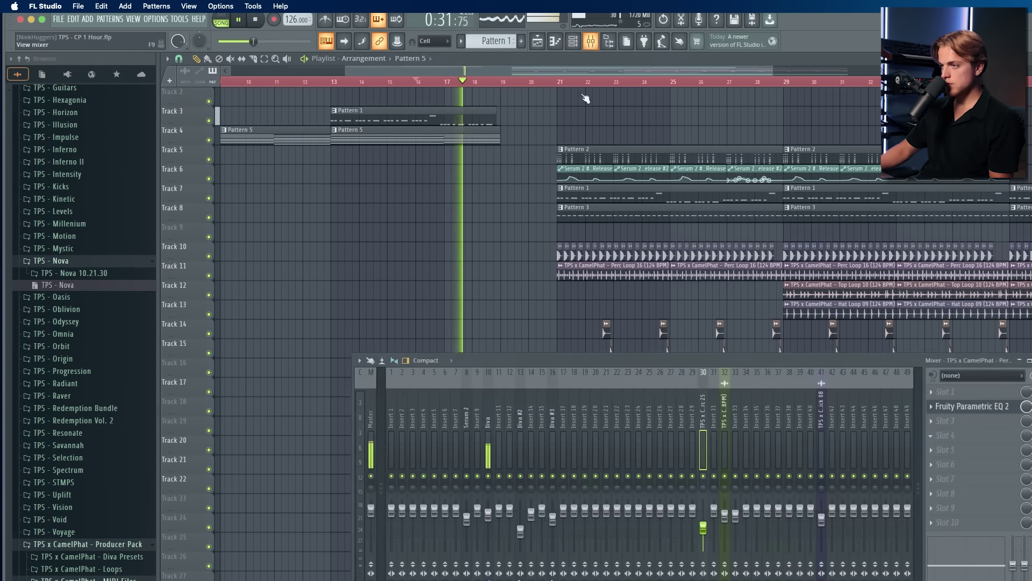
left_click(584, 42)
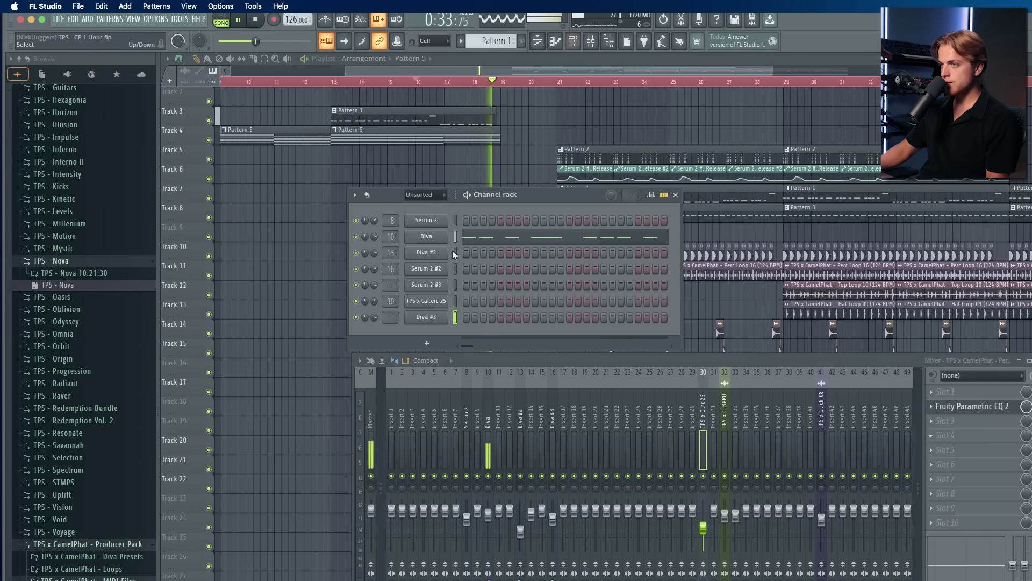
left_click_drag(493, 134, 529, 135)
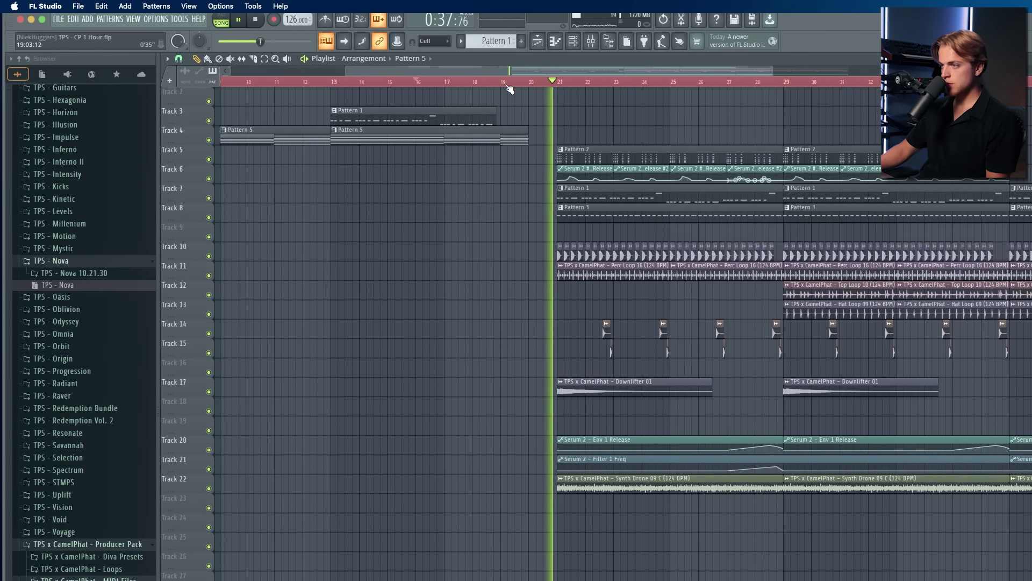
left_click(449, 81)
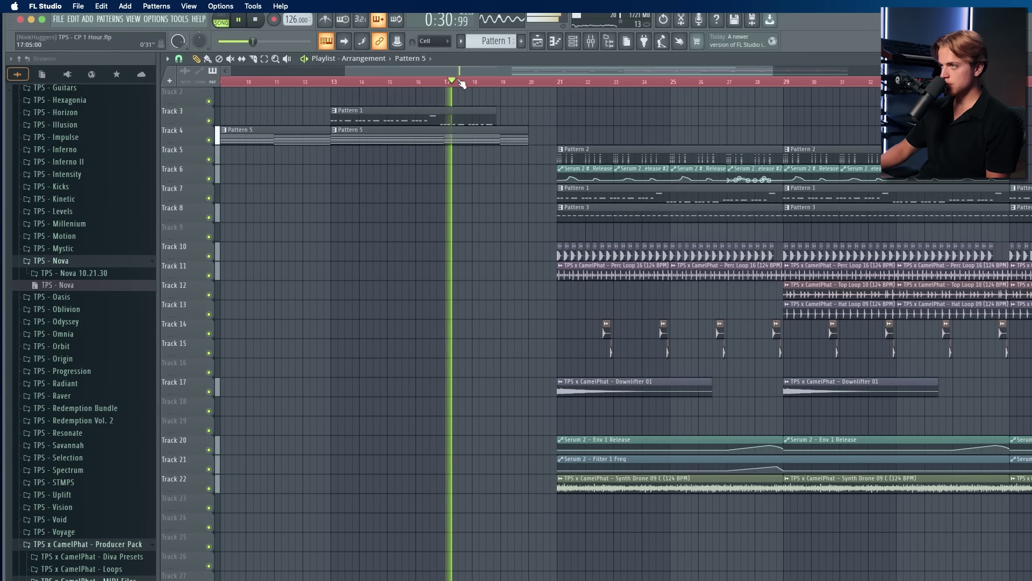
Step: Place a Pattern 2 clip on Track 5 from bar 13 to bar 20 and play from shortly before it
scroll(588, 161, "down", 3)
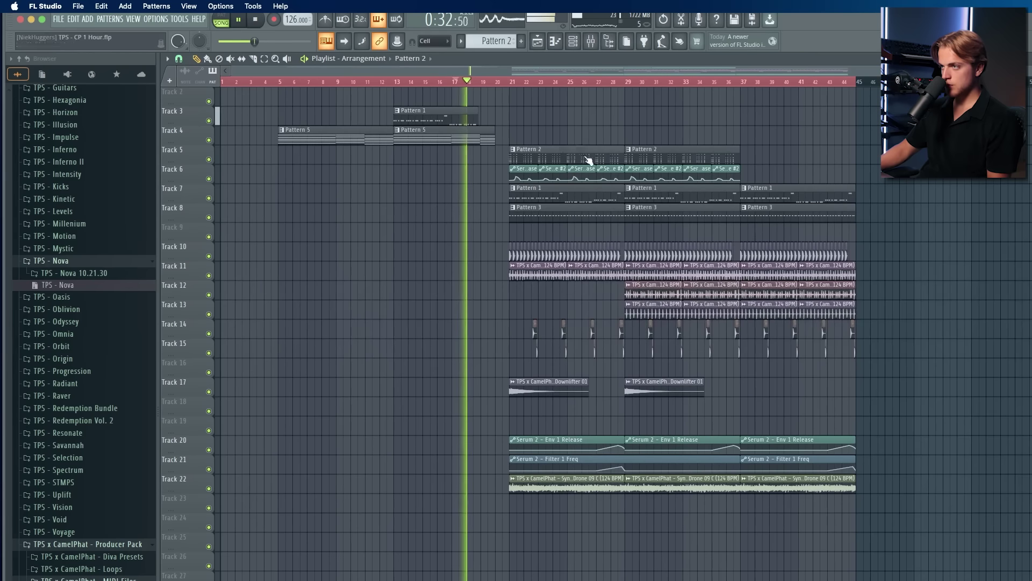
left_click(365, 81)
scroll(401, 154, "up", 1)
left_click(404, 163)
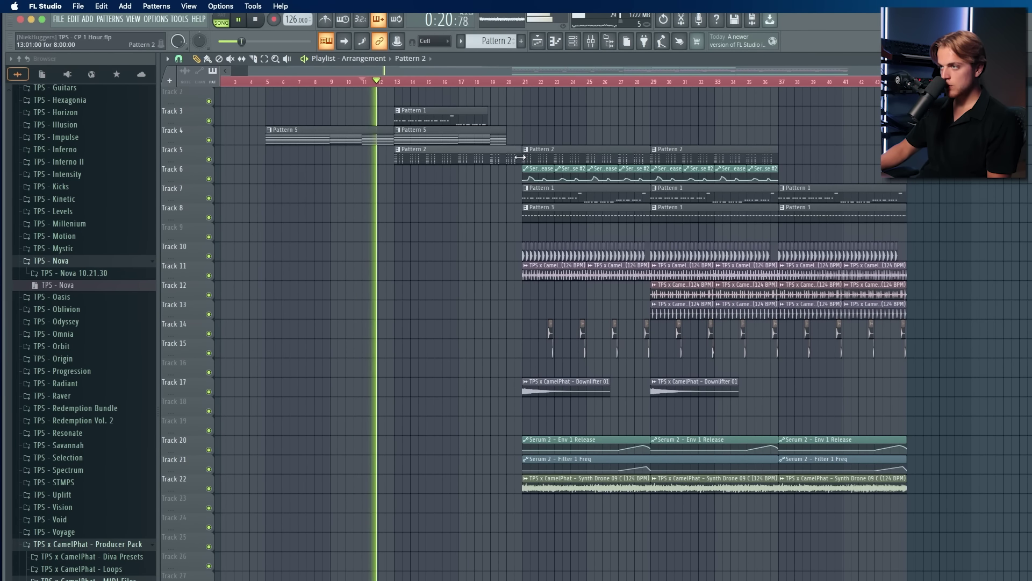
Step: Inspect the Serum 2 #2 instrument, bring up its mixer insert and close the Serum window
left_click(582, 45)
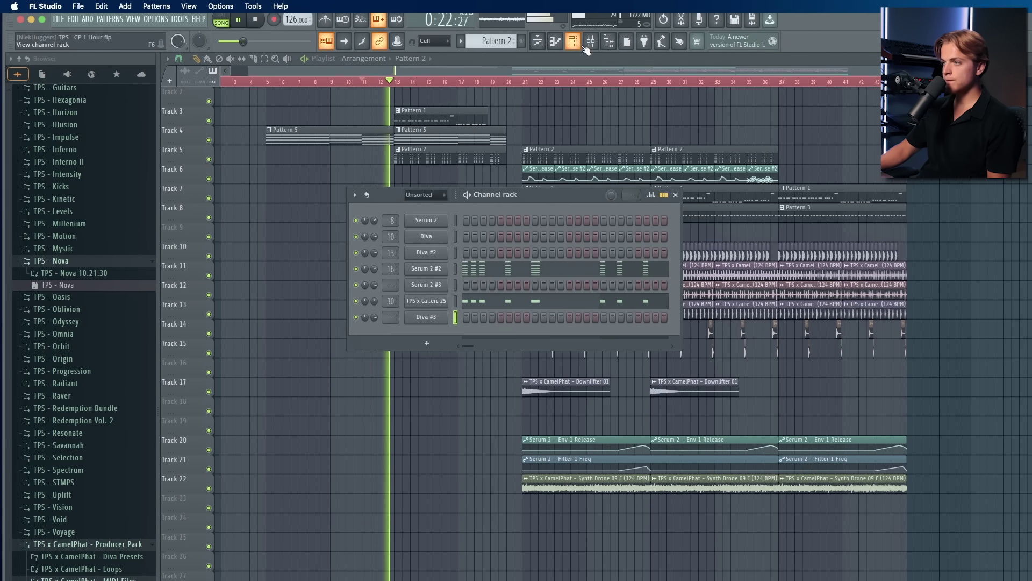
left_click(447, 284)
left_click(415, 256)
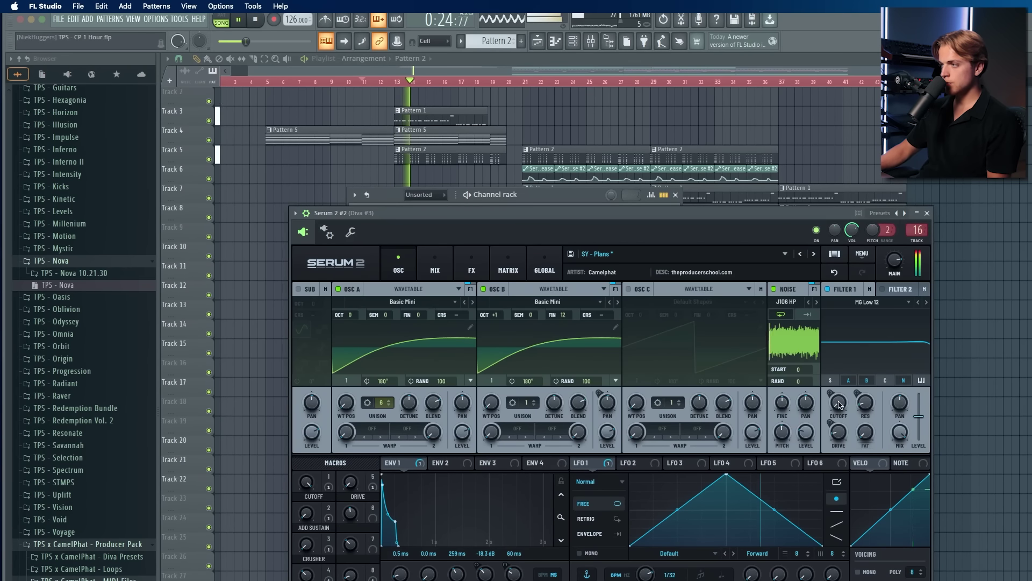
left_click(590, 43)
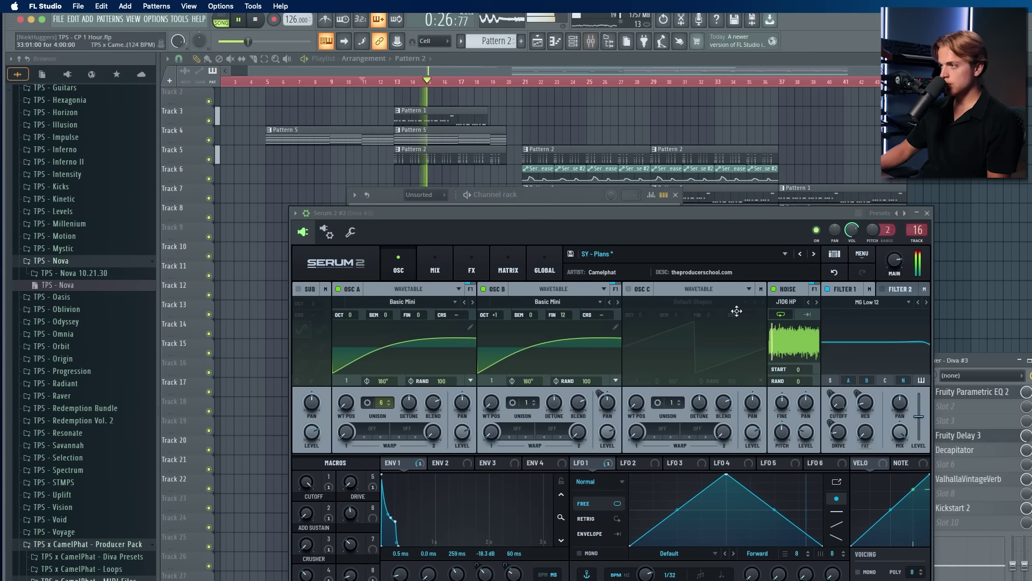
left_click(926, 214)
Step: Solo-check the Diva #3 mixer insert and add a Fruity Parametric EQ 2 to it with the 30Hz + 18kHz cut preset
right_click(553, 474)
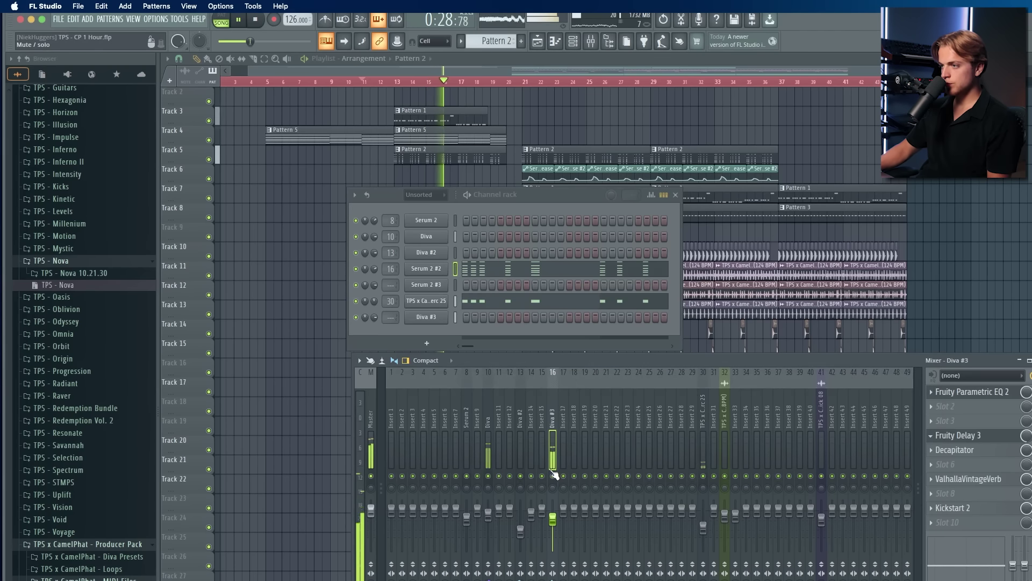
right_click(553, 475)
right_click(998, 510)
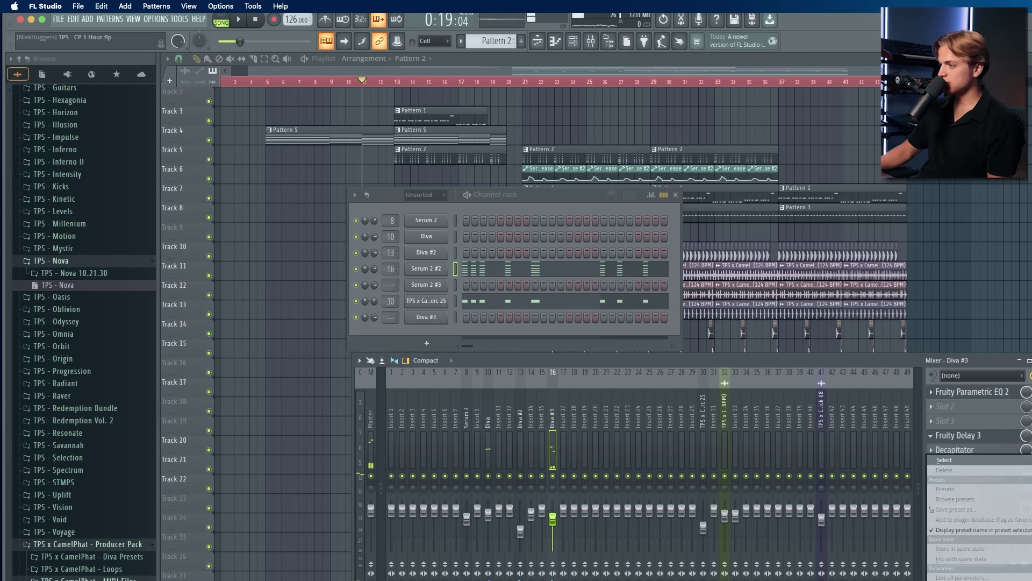
left_click(496, 123)
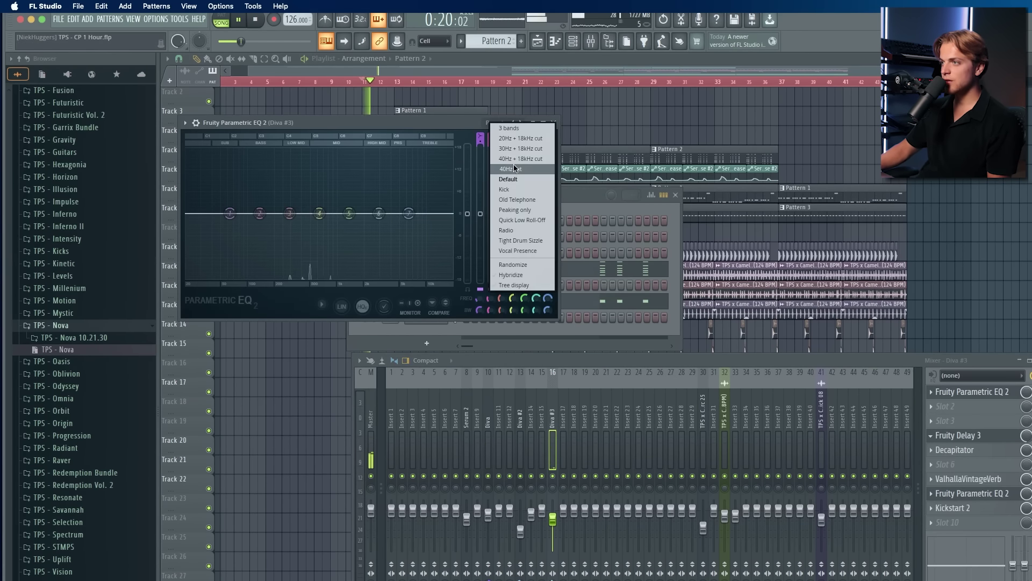
left_click(521, 149)
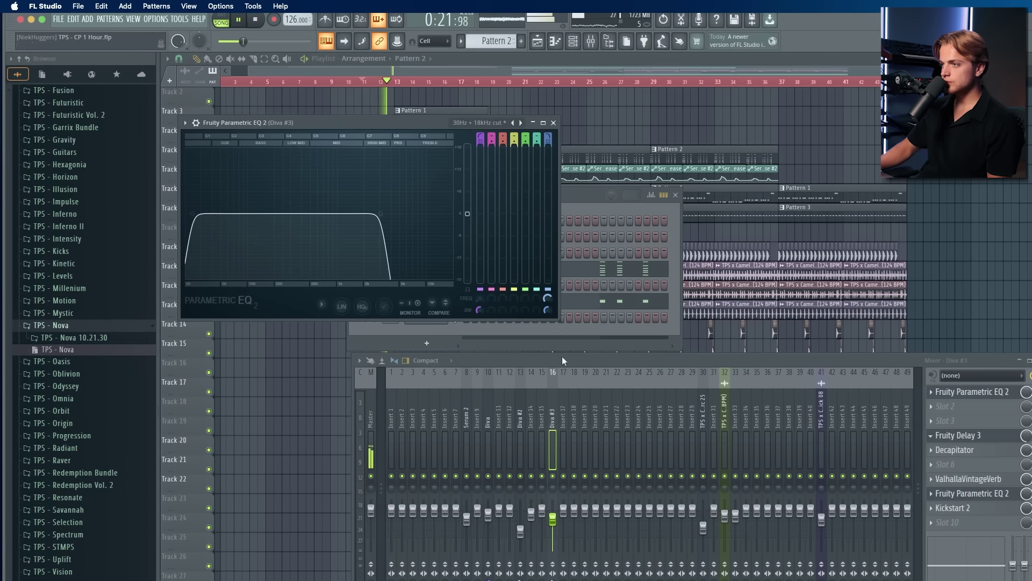
Step: Lower the Diva #3 EQ's band 7 low-pass cutoff to about 1226 Hz and create an automation clip for its frequency
right_click(549, 299)
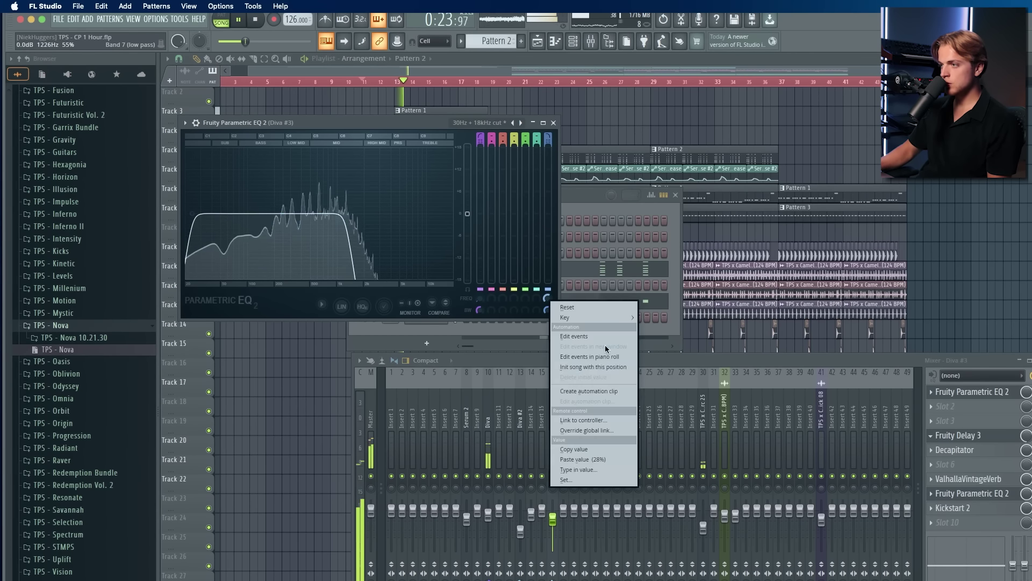
left_click(634, 392)
right_click(804, 140)
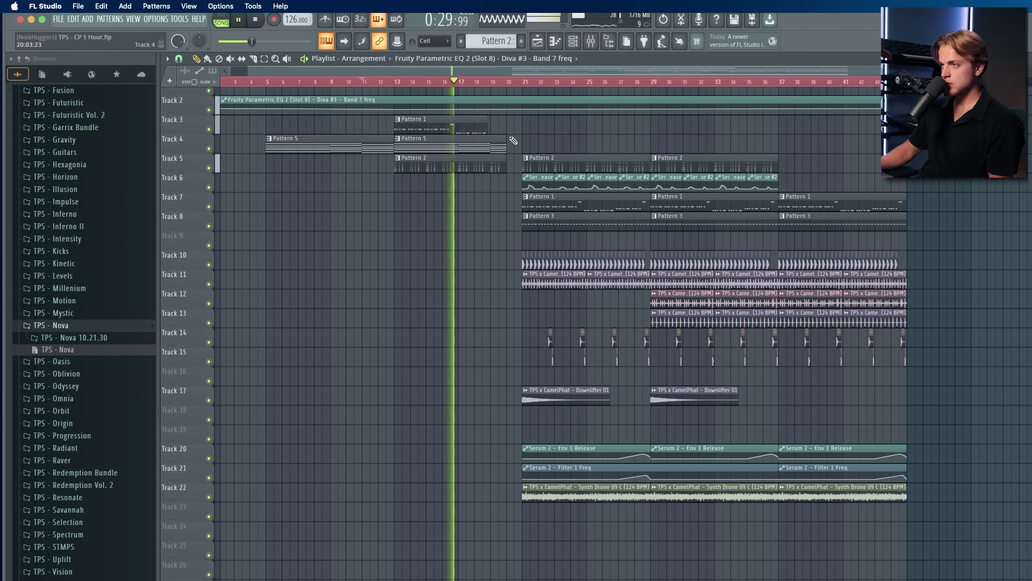
Step: Move all the drop clips on Tracks 5 to 22 eight bars further along, so they begin at bar 29
left_click_drag(512, 139, 1016, 530)
left_click_drag(565, 447, 692, 449)
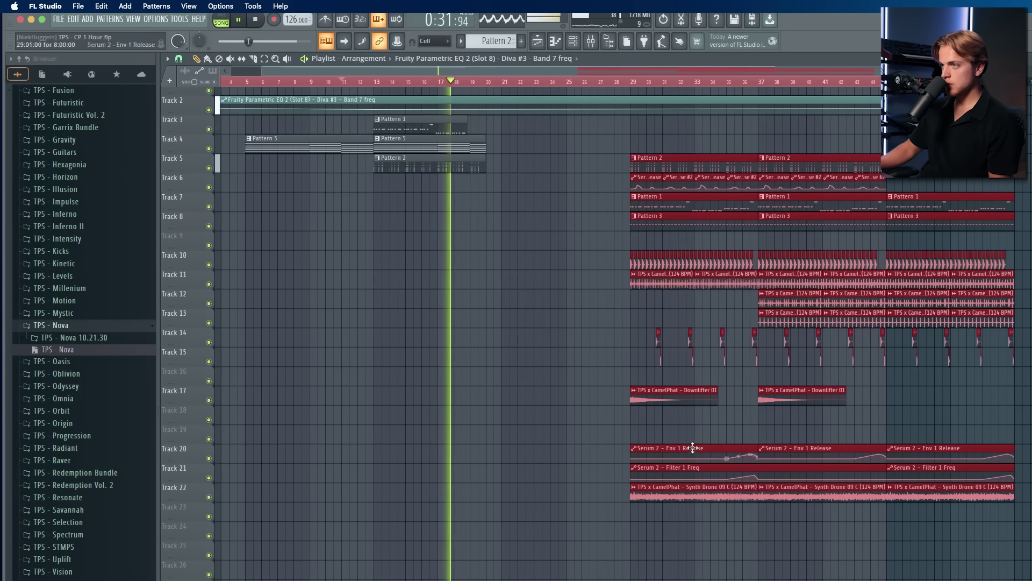
left_click(493, 191)
Step: Extend the Pattern 1 and Pattern 5 clips to bar 21 and add another Pattern 1 clip on Track 3 from bar 21
left_click_drag(486, 150, 501, 131)
left_click(507, 131)
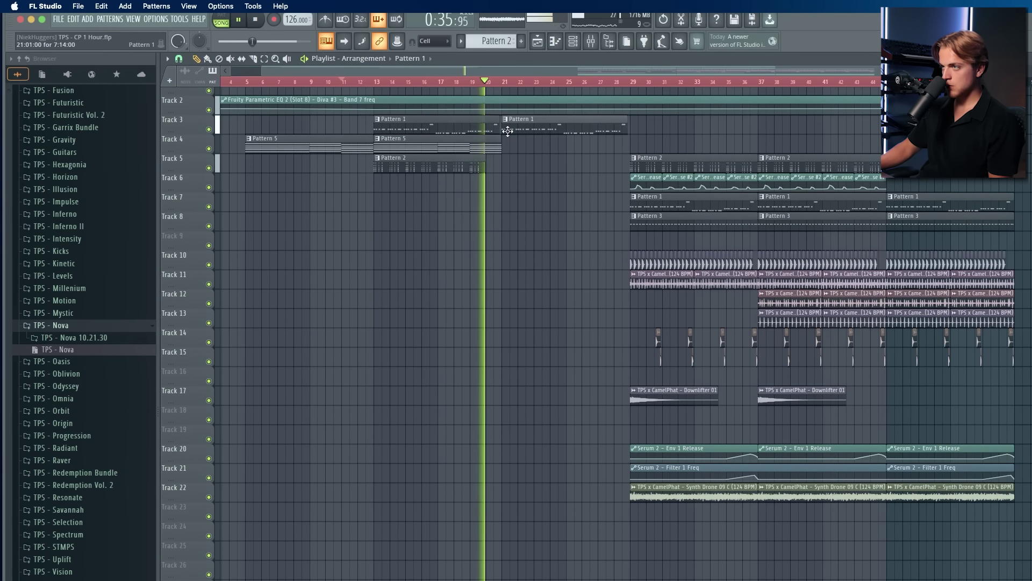
scroll(499, 131, "up", 5)
left_click_drag(526, 131, 540, 138)
key("space")
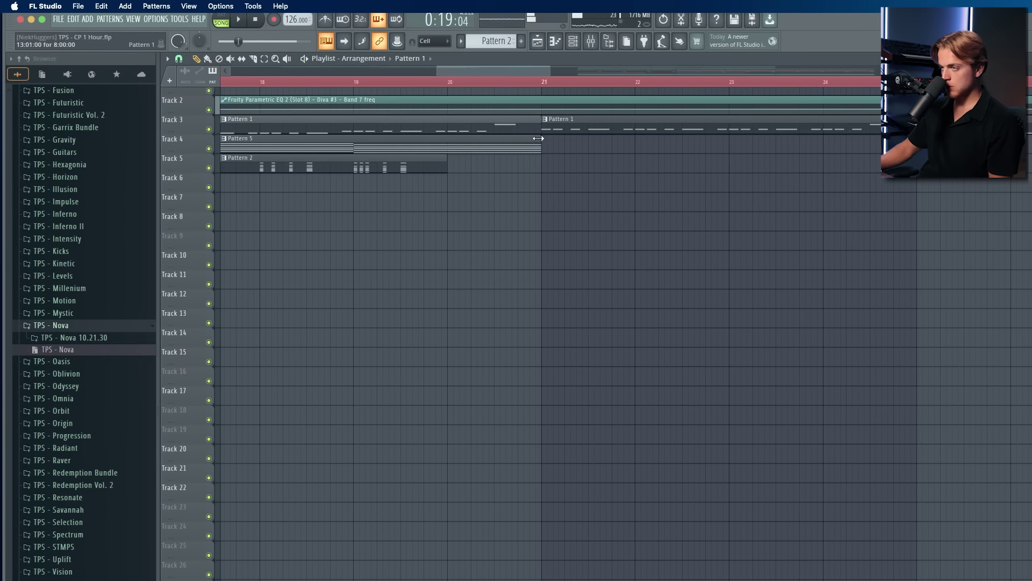
key("space")
scroll(484, 151, "down", 3)
scroll(460, 154, "down", 3)
scroll(456, 156, "up", 3)
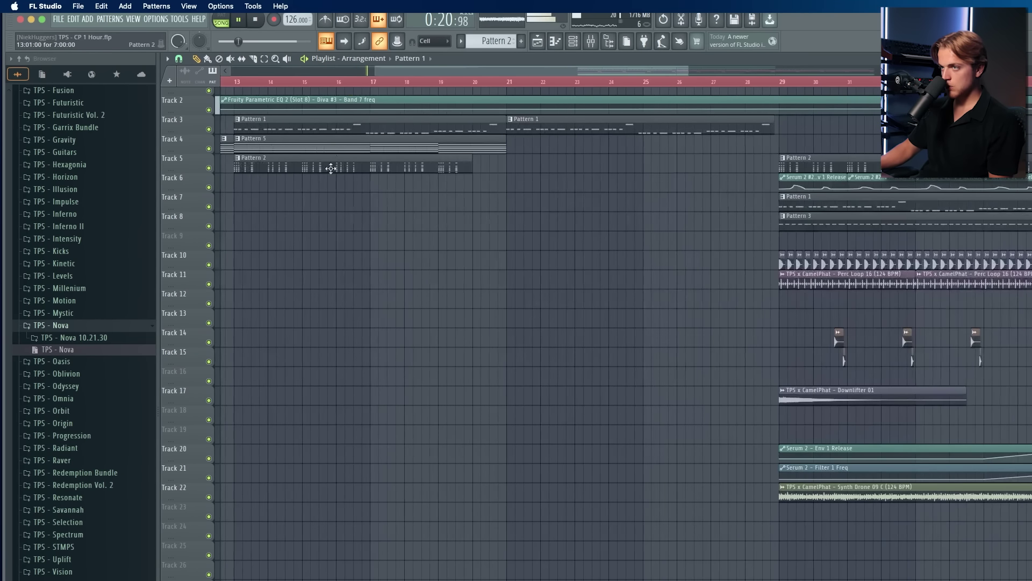
Step: Extend Pattern 2 on Track 5 to bar 21, and add Pattern 2 and Pattern 5 clips from bar 21 on Tracks 5 and 4
right_click(371, 180)
left_click_drag(482, 169, 505, 148)
left_click(511, 166)
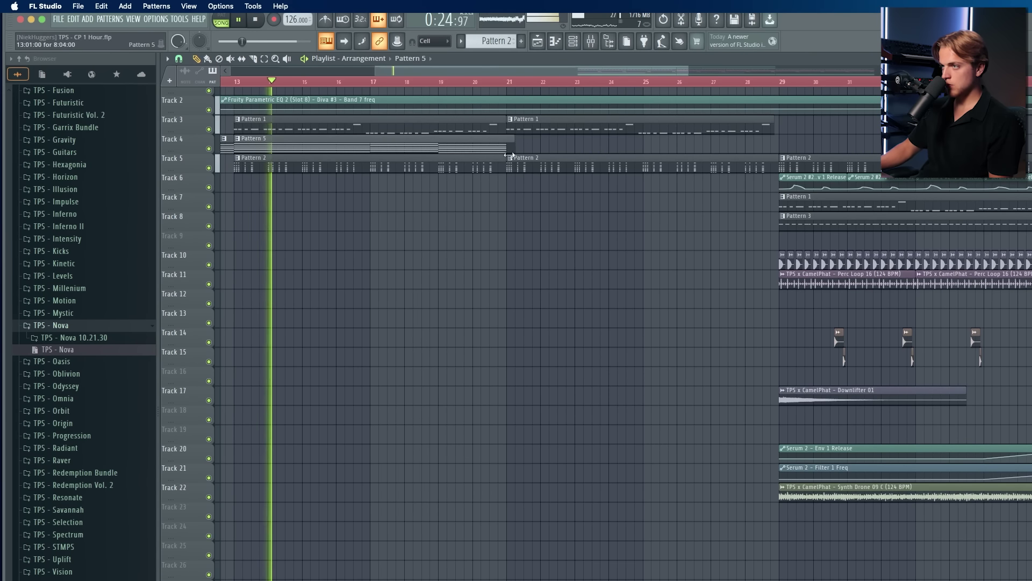
left_click(517, 145)
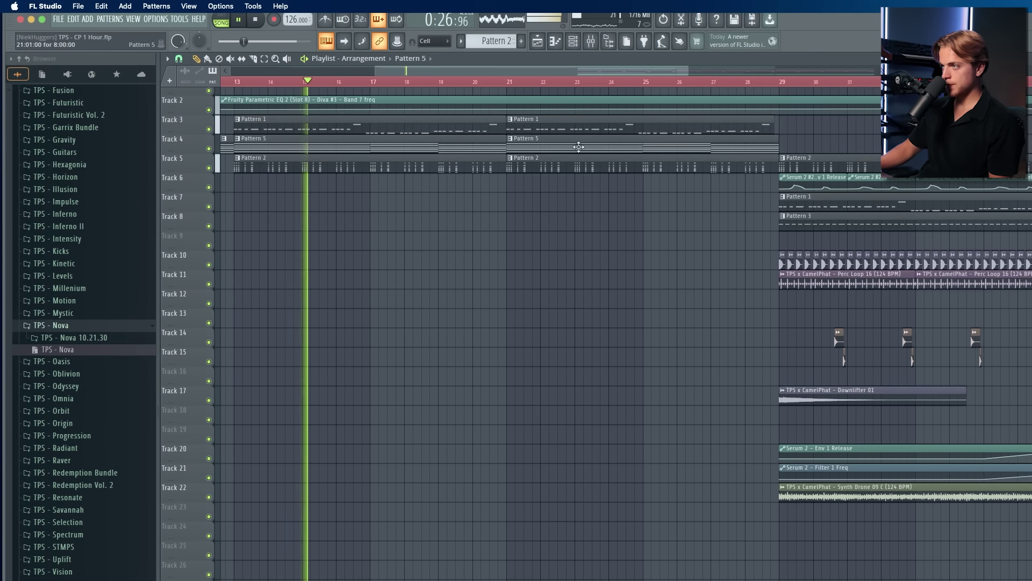
scroll(692, 98, "up", 1)
Step: Shorten the clips starting at bar 21 on Tracks 3 to 5 to end around bar 28 and play the transition
left_click(668, 82)
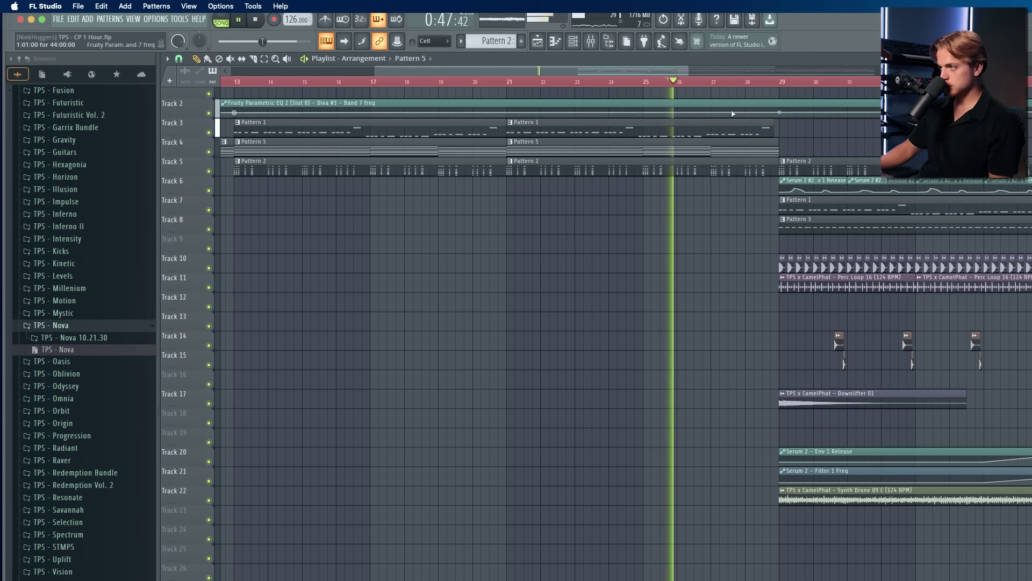
left_click_drag(778, 146, 740, 143)
left_click(669, 82)
scroll(740, 135, "up", 3)
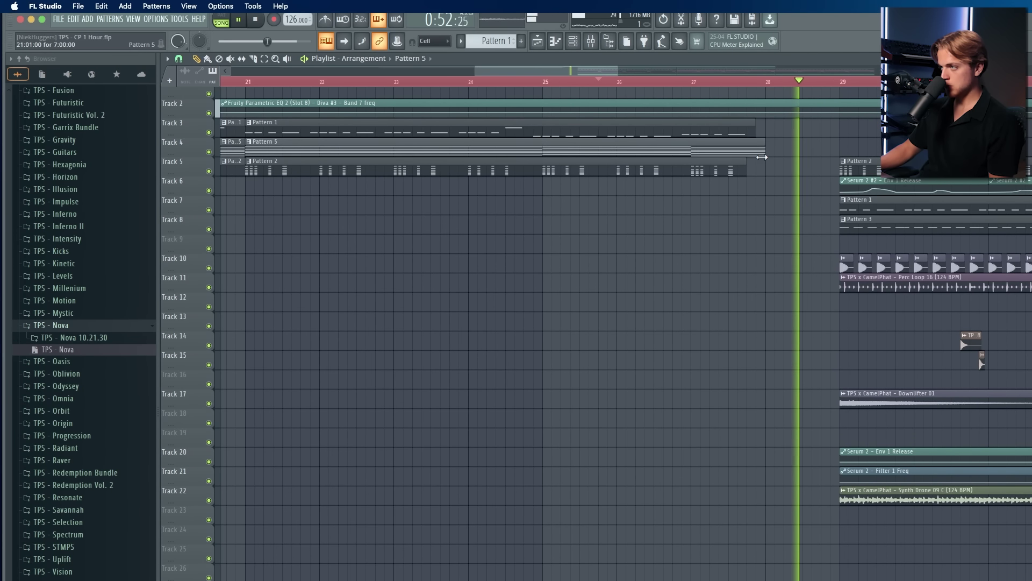
scroll(701, 156, "down", 5)
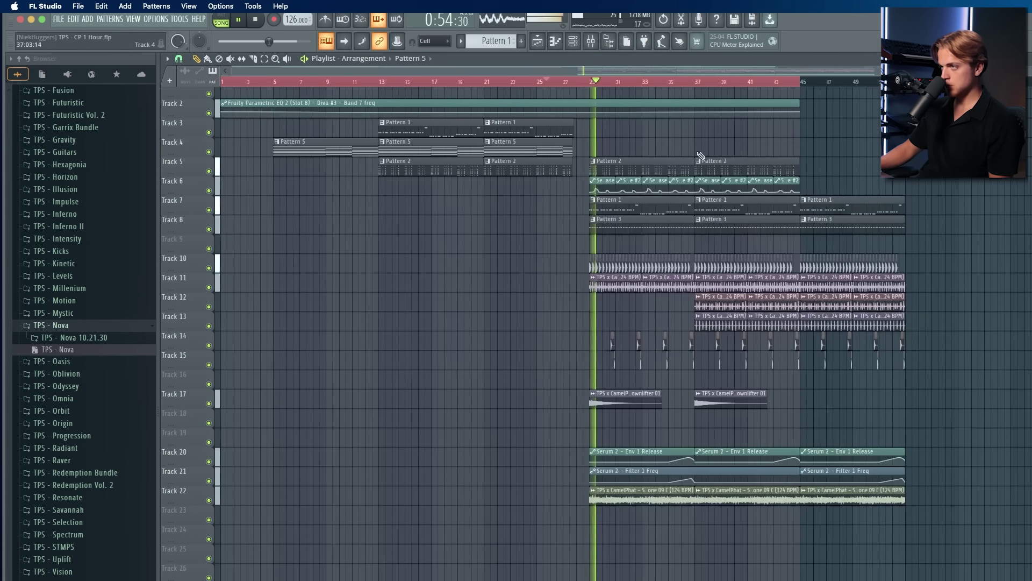
Step: Shape the Band 7 frequency automation on Track 2 to rise from bar 13 to 100% at bar 29 and check it in playback
left_click_drag(611, 115, 592, 90)
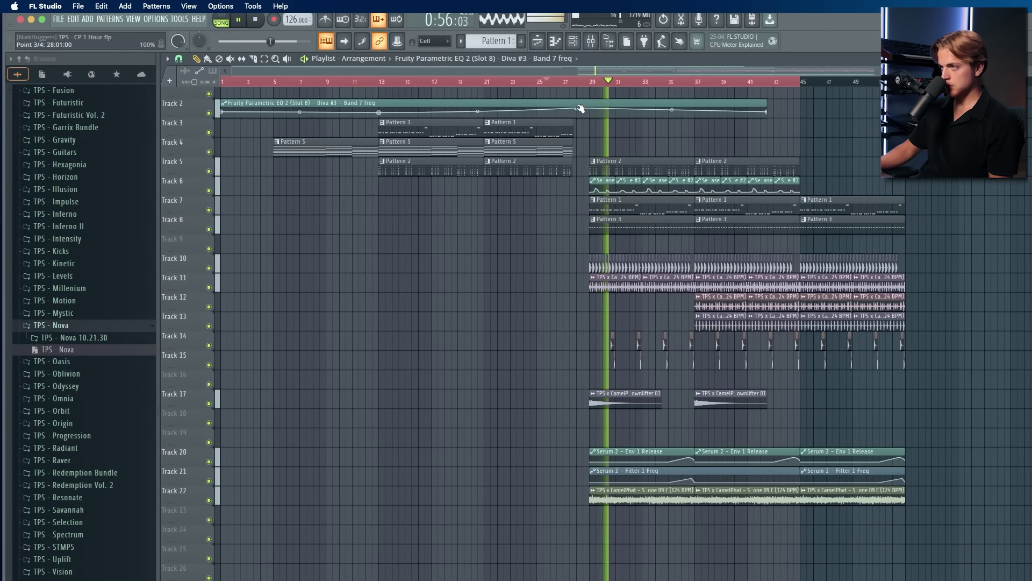
left_click(532, 83)
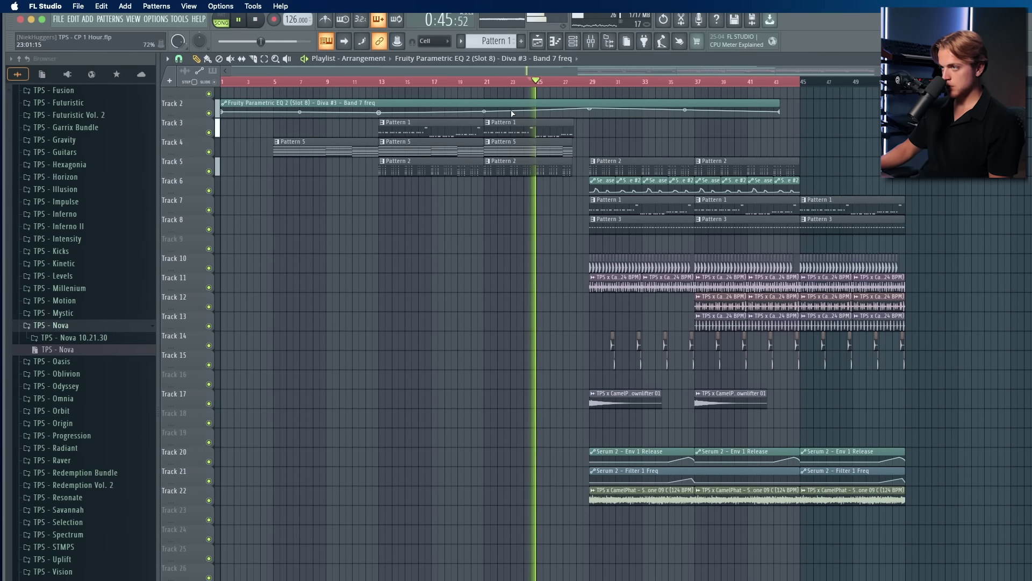
left_click_drag(601, 111, 864, 88)
Step: Extend the second Pattern 2 clip on Track 5 to past the middle of bar 28 and play from about bar 27
scroll(567, 162, "up", 5)
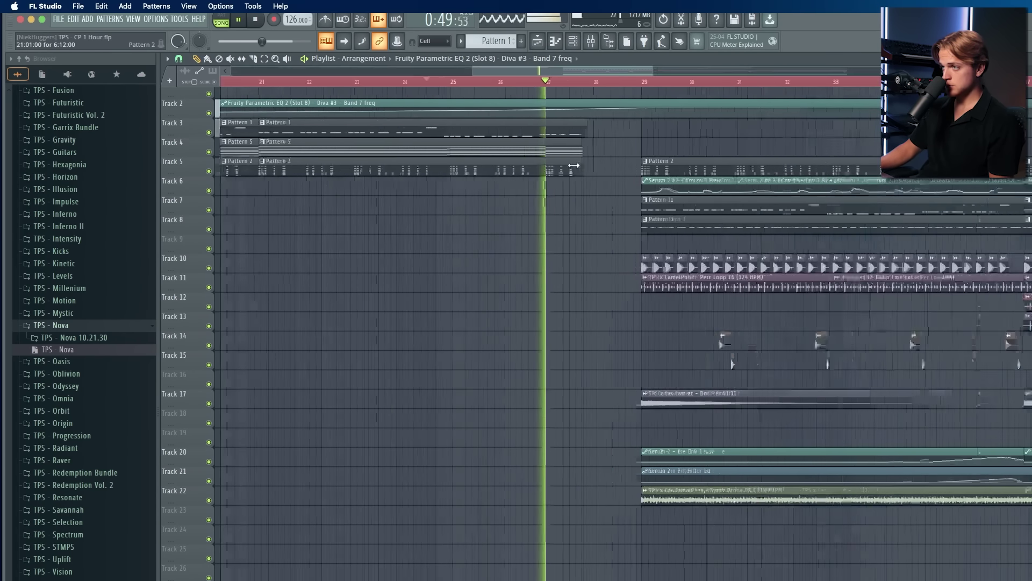
left_click_drag(583, 171, 633, 185)
scroll(618, 184, "down", 5)
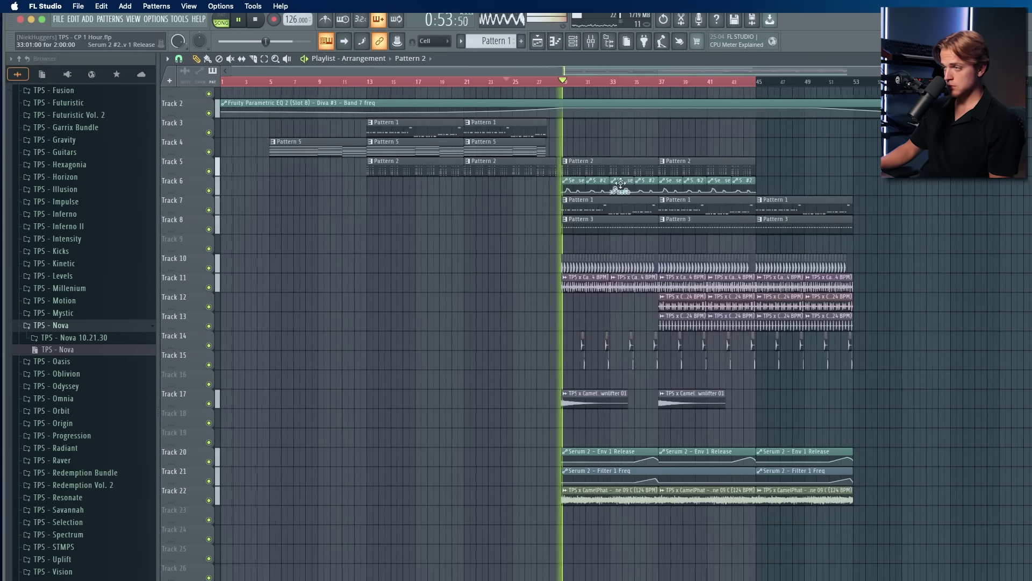
scroll(556, 159, "up", 6)
left_click(475, 81)
Step: Solo-check the Diva #3 insert in the mixer and set its Fruity Delay 3 time to 2:0
left_click(591, 41)
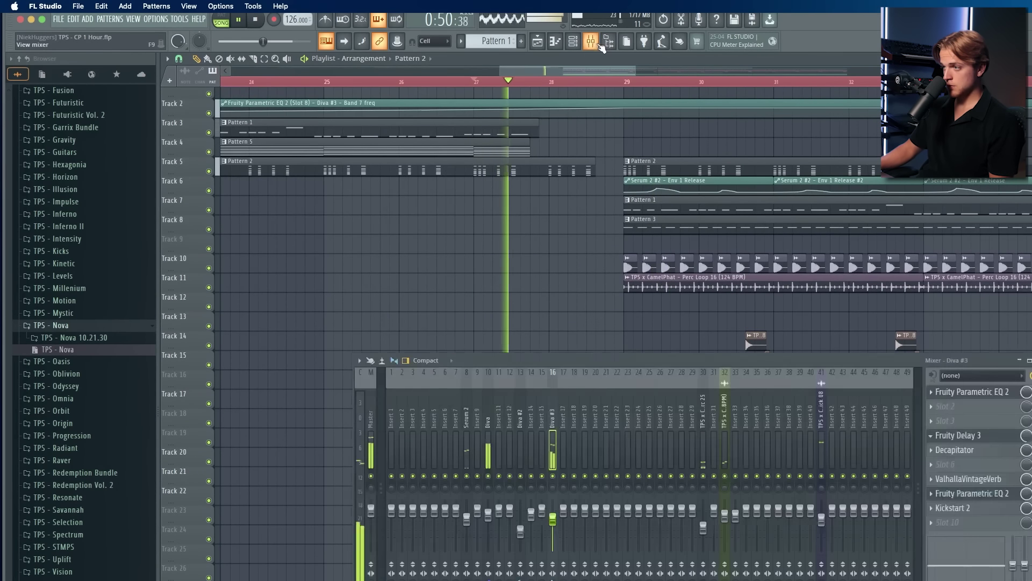
right_click(553, 477)
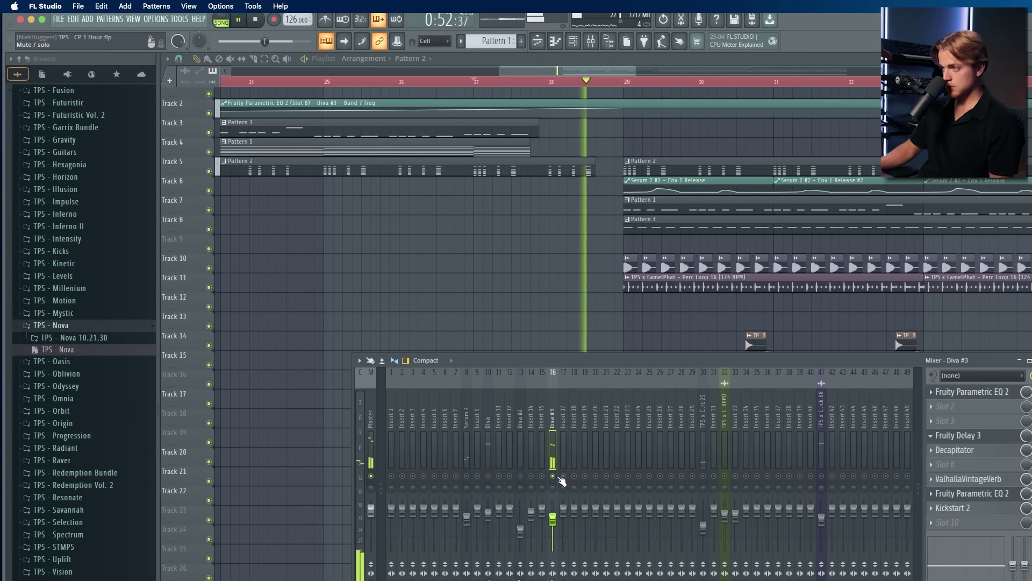
right_click(555, 476)
left_click(987, 435)
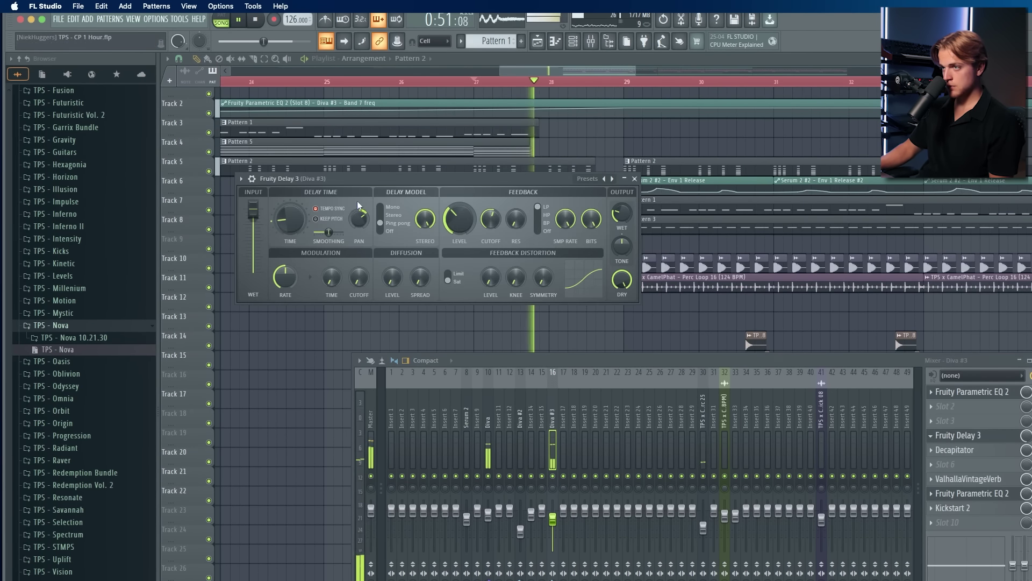
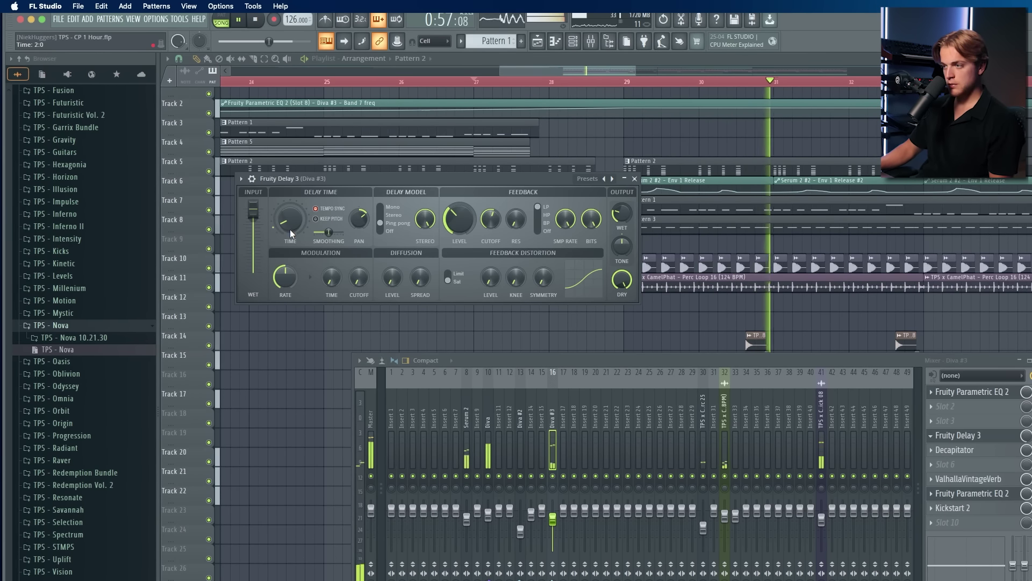
right_click(602, 134)
Step: Add a third Downlifter 01 clip on Track 17 at bar 45
scroll(602, 134, "down", 8)
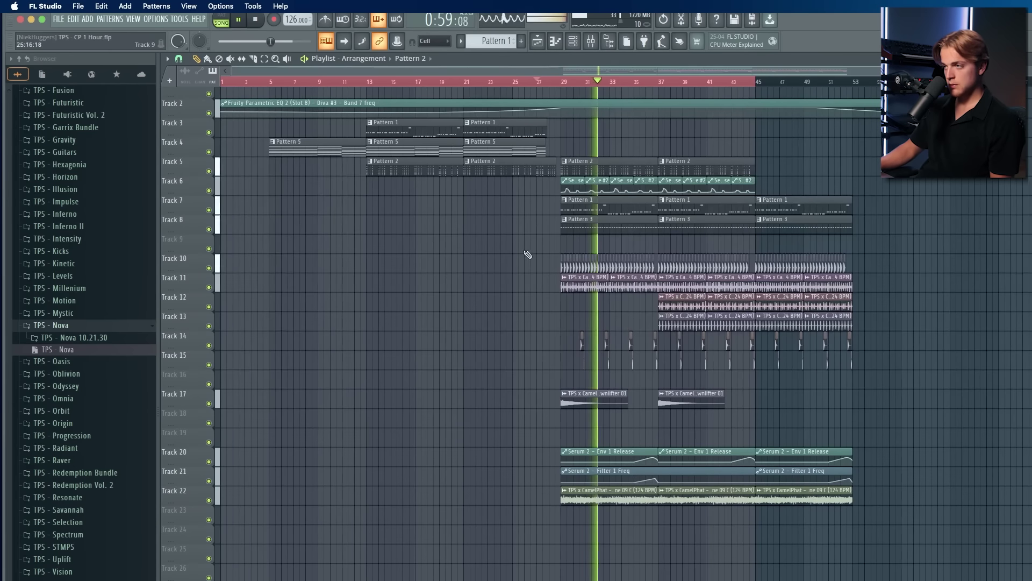
left_click_drag(444, 416, 811, 578)
left_click_drag(979, 578, 680, 468)
left_click(706, 511, "super")
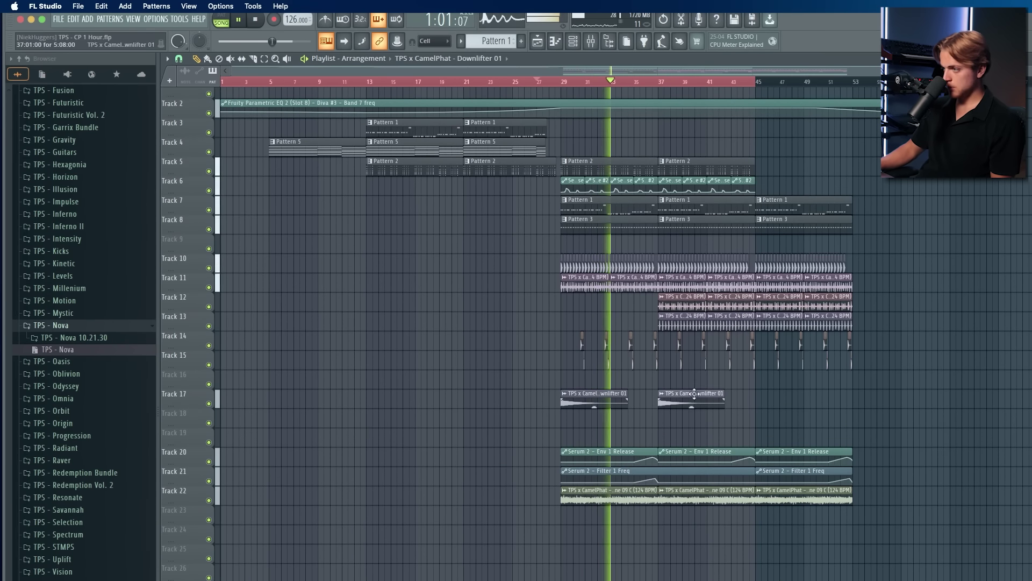
scroll(406, 328, "up", 8)
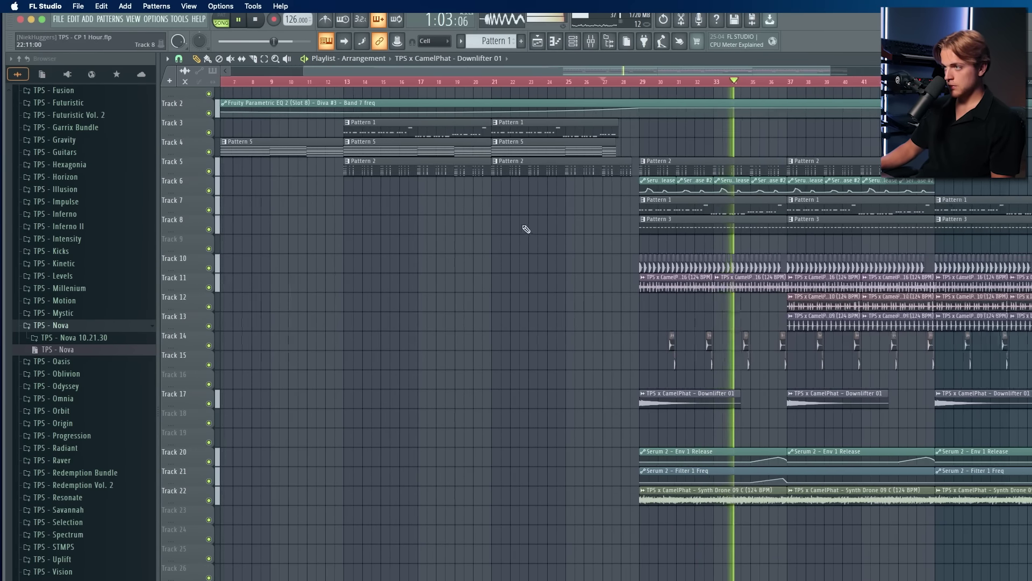
Step: Adjust the ends of the second Pattern 1, Pattern 5 and Pattern 2 clips on Tracks 3 to 5 to bar 28
scroll(615, 182, "up", 4)
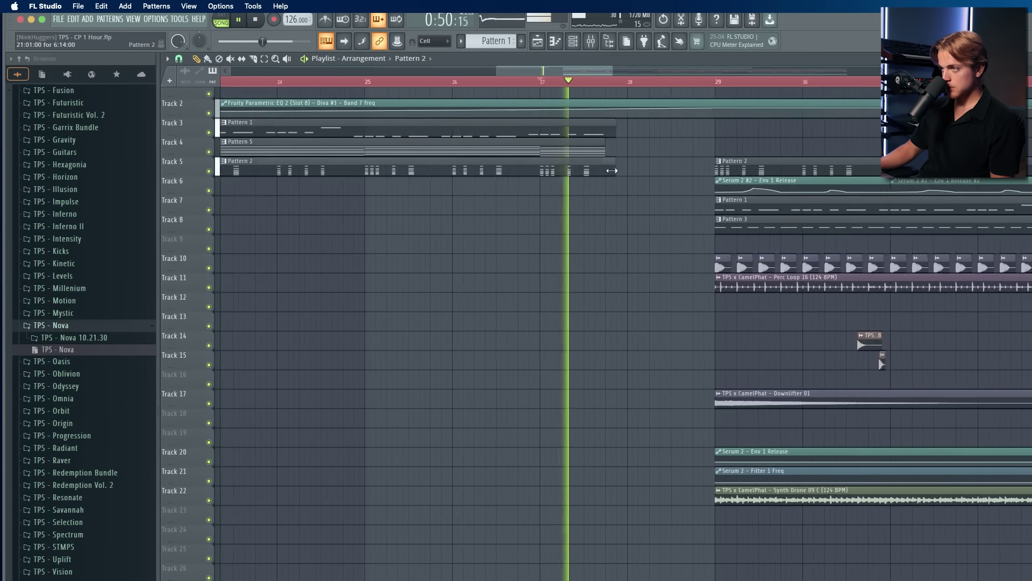
left_click_drag(608, 156, 625, 137)
scroll(617, 160, "down", 10)
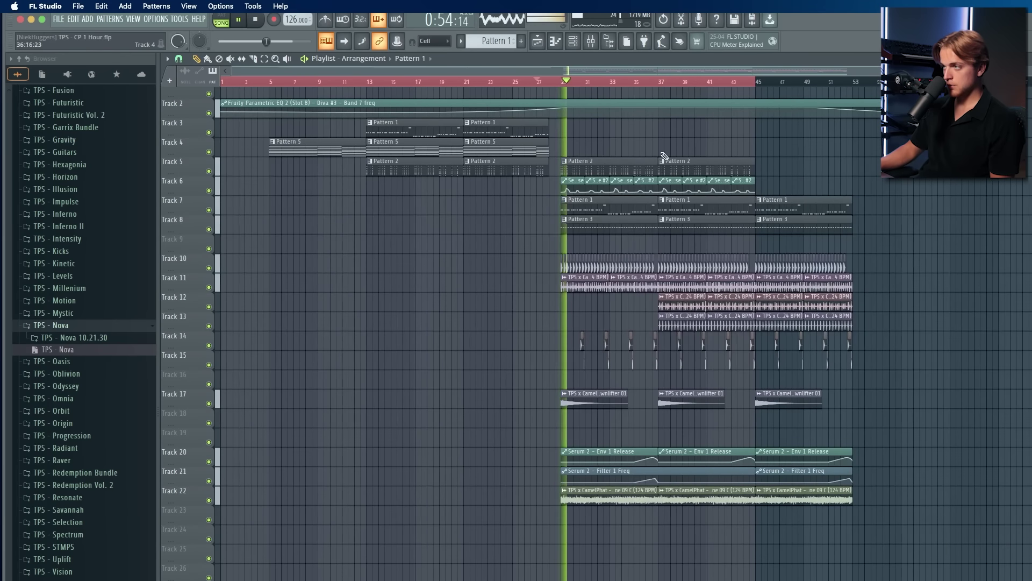
left_click_drag(904, 123, 161, 560)
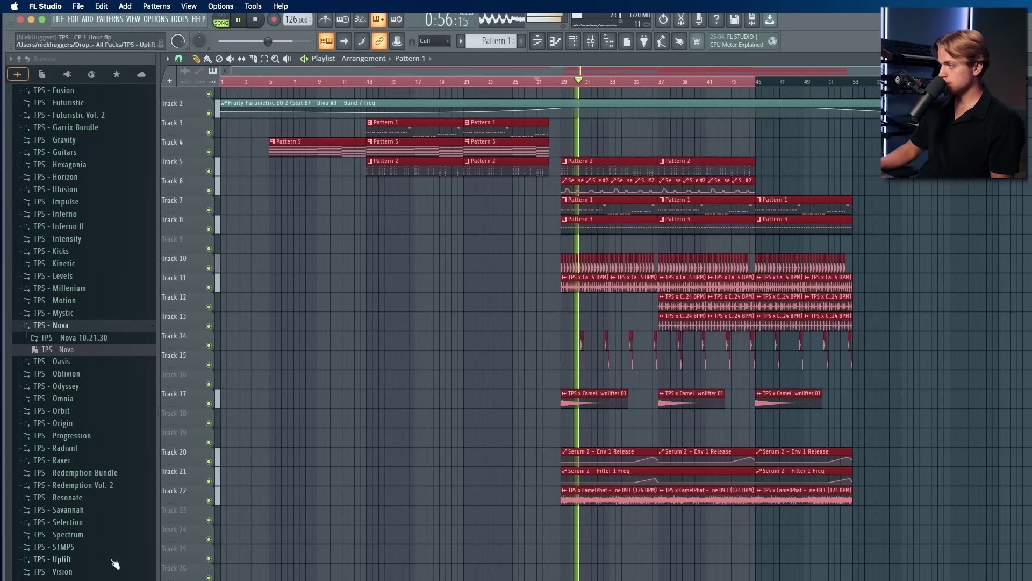
left_click(276, 487, "super")
Step: Place the TPS x CamelPhat - Riser 04 sample from the sample pack on Track 9 from bar 21 and open its channel settings
scroll(268, 489, "up", 1)
scroll(63, 571, "down", 3)
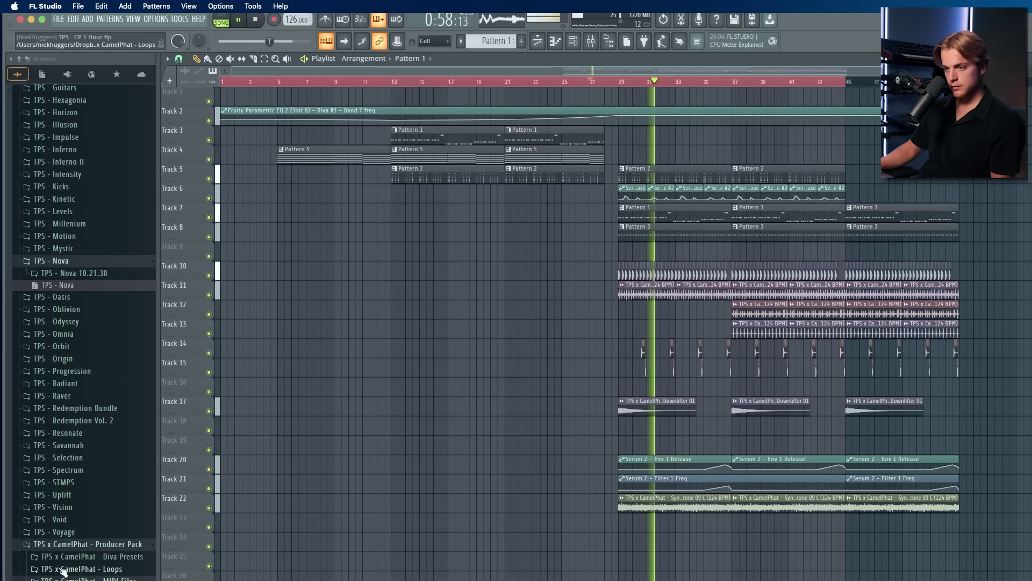
scroll(64, 575, "up", 1)
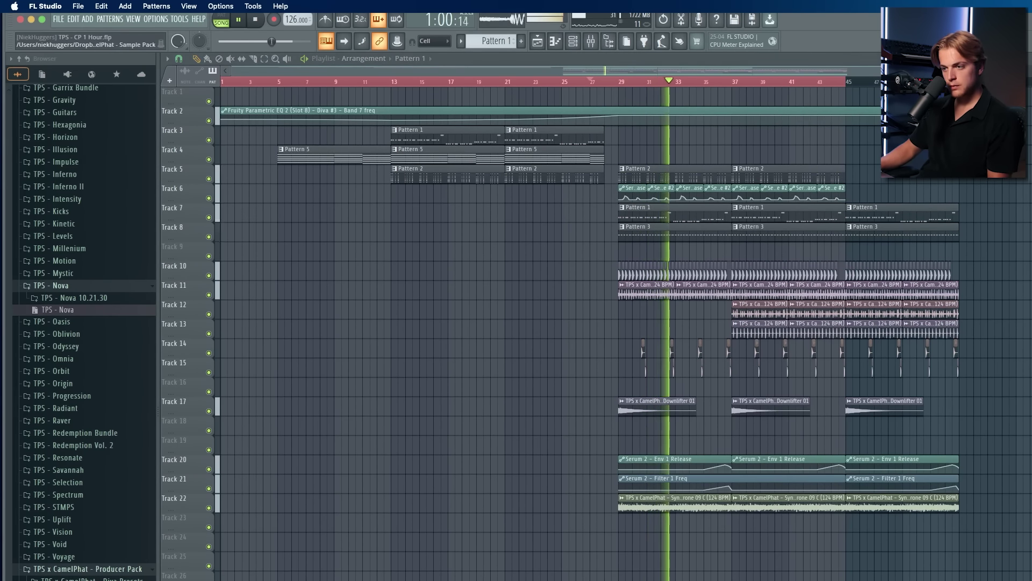
scroll(64, 573, "down", 3)
scroll(64, 573, "down", 4)
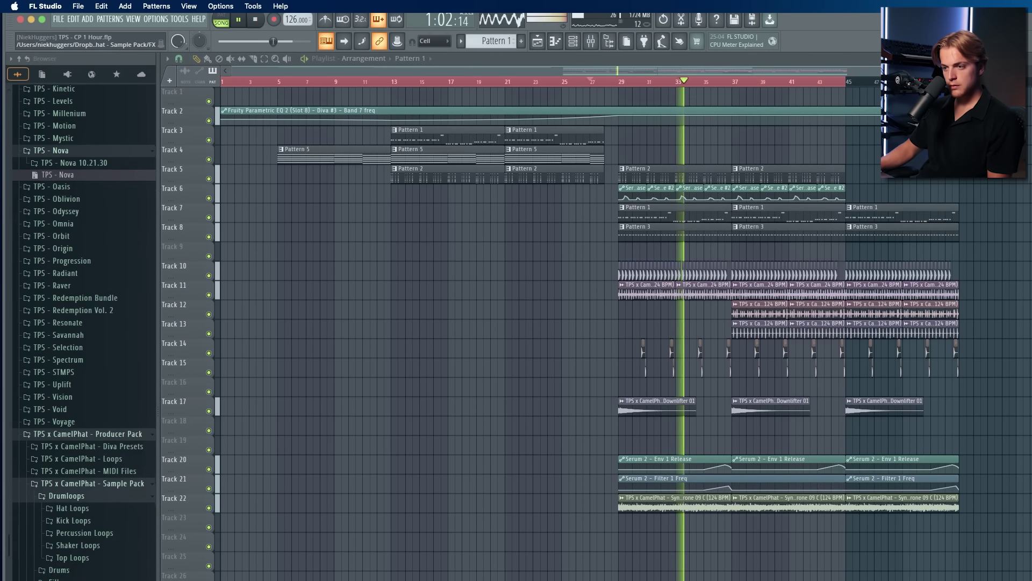
scroll(64, 575, "up", 1)
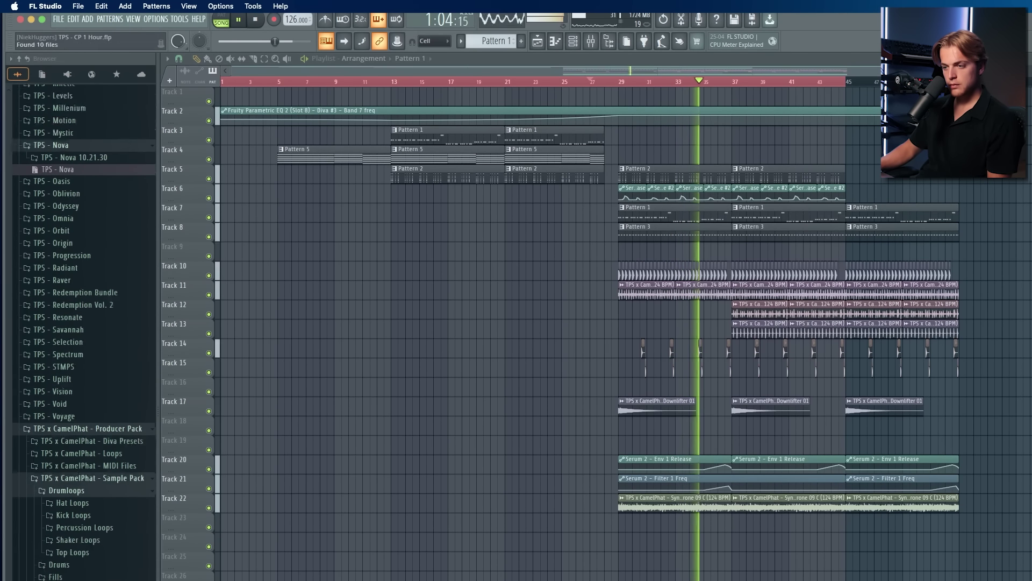
scroll(64, 575, "down", 1)
left_click_drag(519, 249, 538, 253)
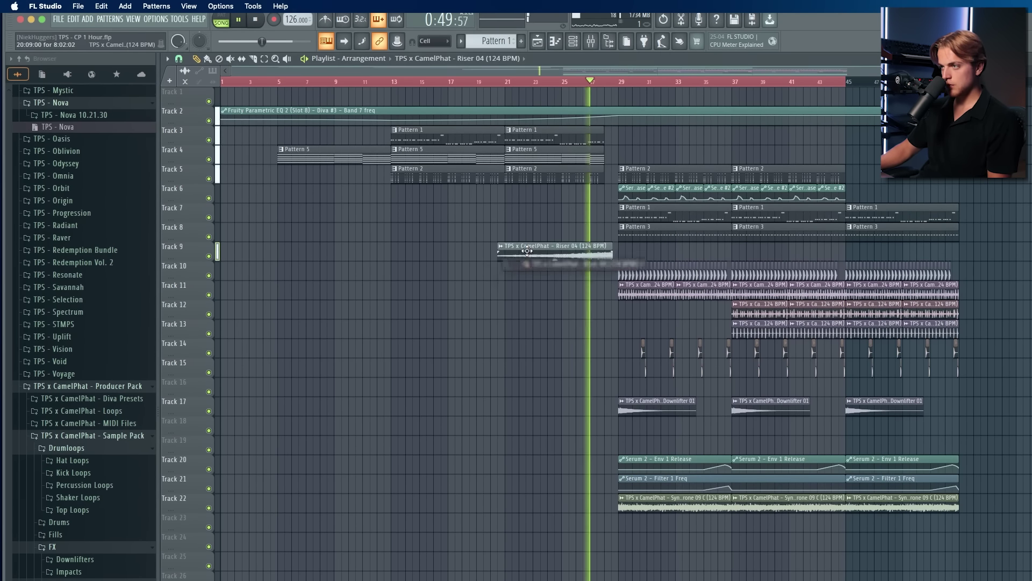
double_click(534, 254)
key("space")
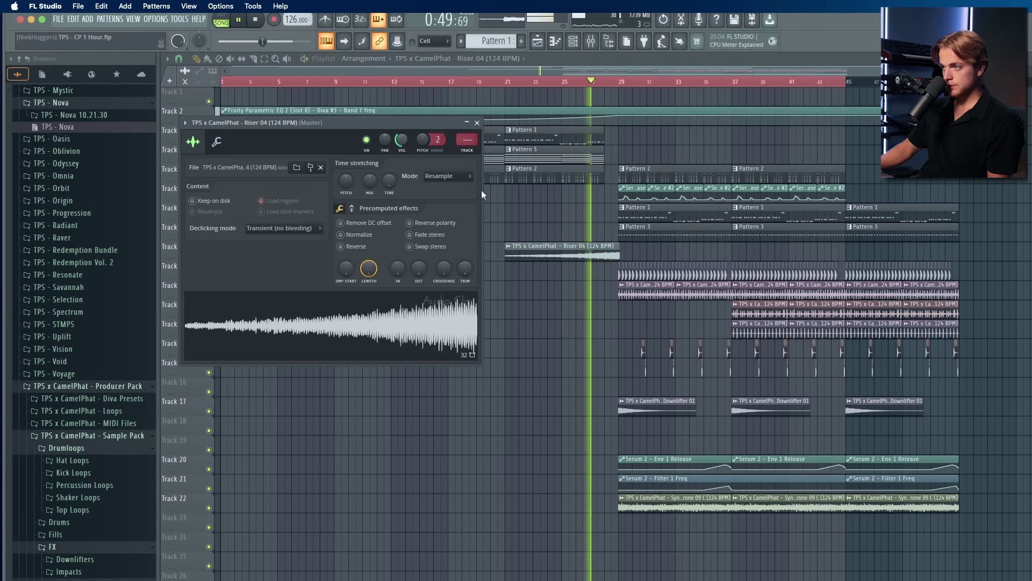
Step: Fit the Riser 04 clip on Track 9 to the project tempo from its estimated 123.992 BPM and trim its end to bar 28
left_click(508, 248)
left_click(602, 326)
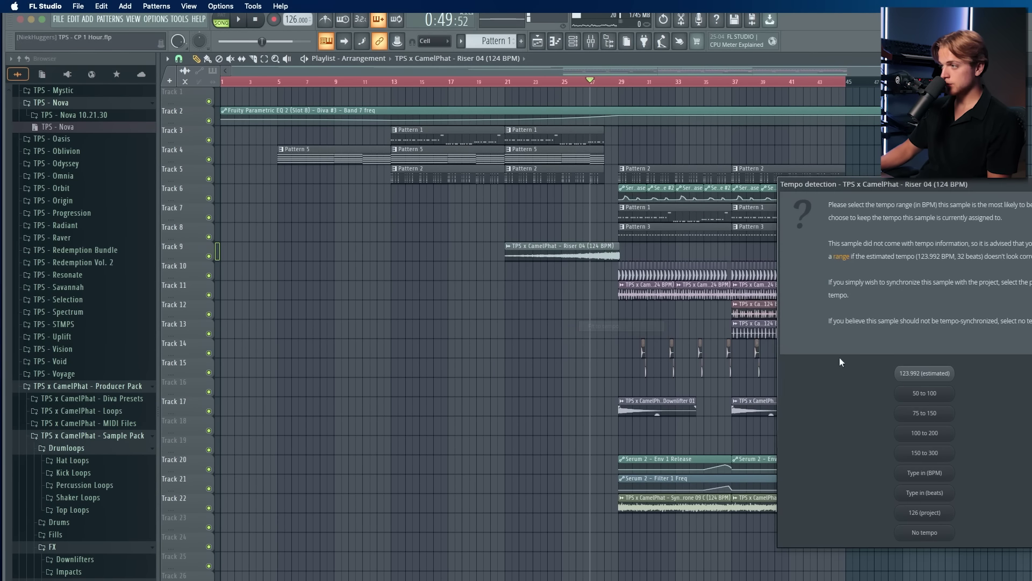
left_click(921, 379)
key("space")
scroll(601, 245, "up", 5)
left_click_drag(691, 249, 627, 248)
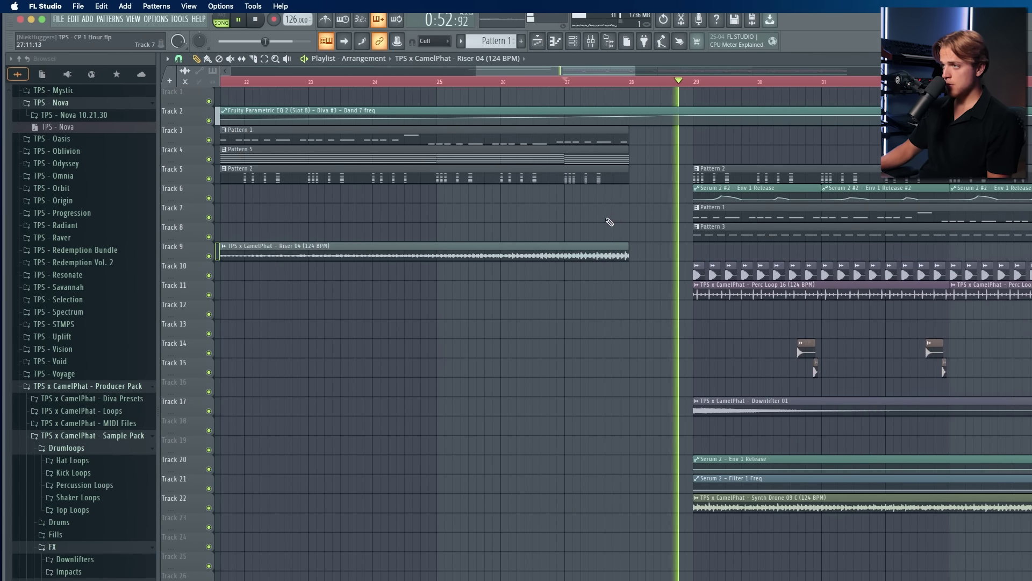
scroll(604, 220, "down", 5)
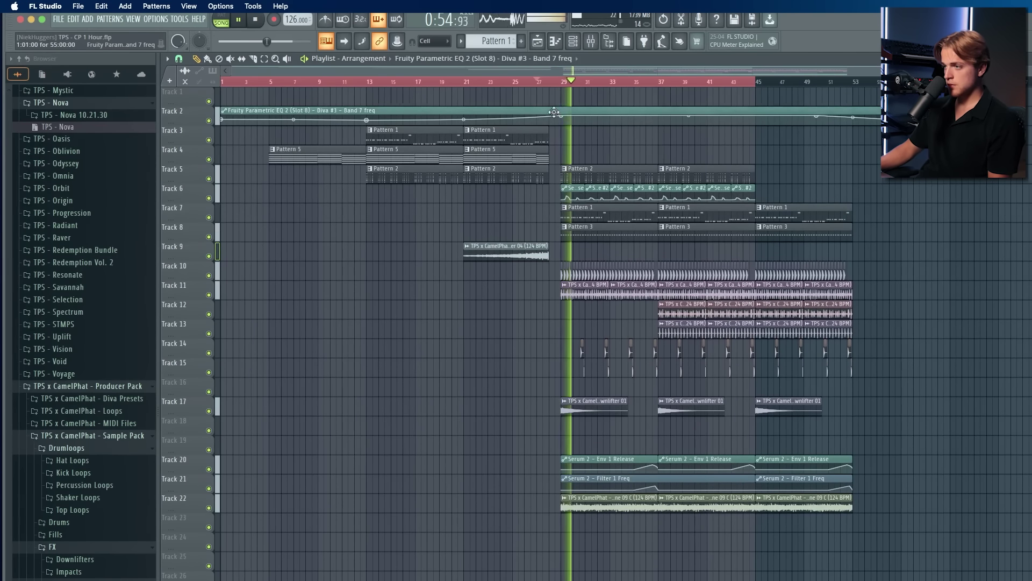
Step: Move the Diva #3 Band 7 freq automation clip from Track 2 to Track 24 and swap the Track 9 riser for Riser 07
left_click_drag(555, 112, 555, 538)
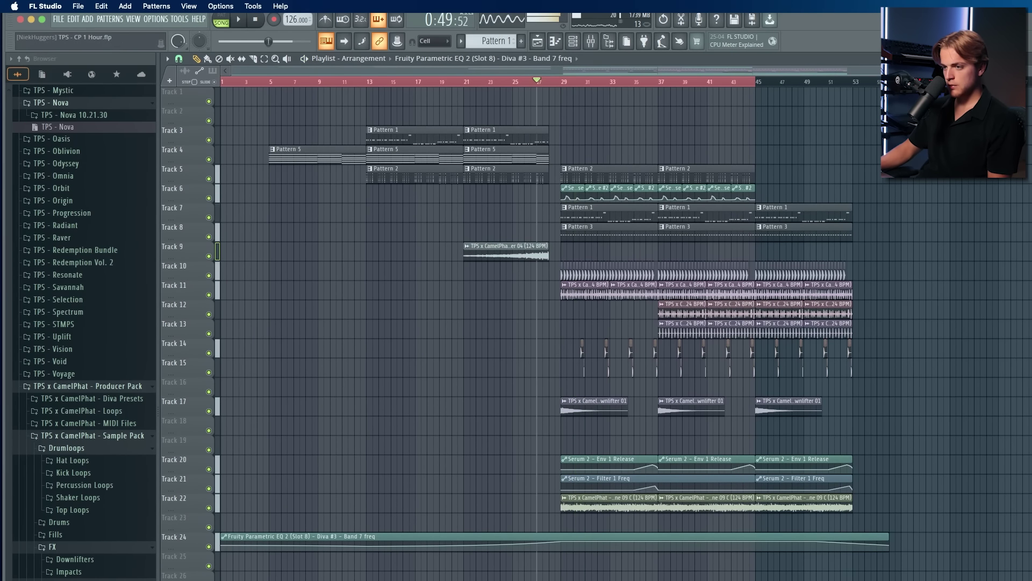
scroll(505, 259, "up", 5)
key("space")
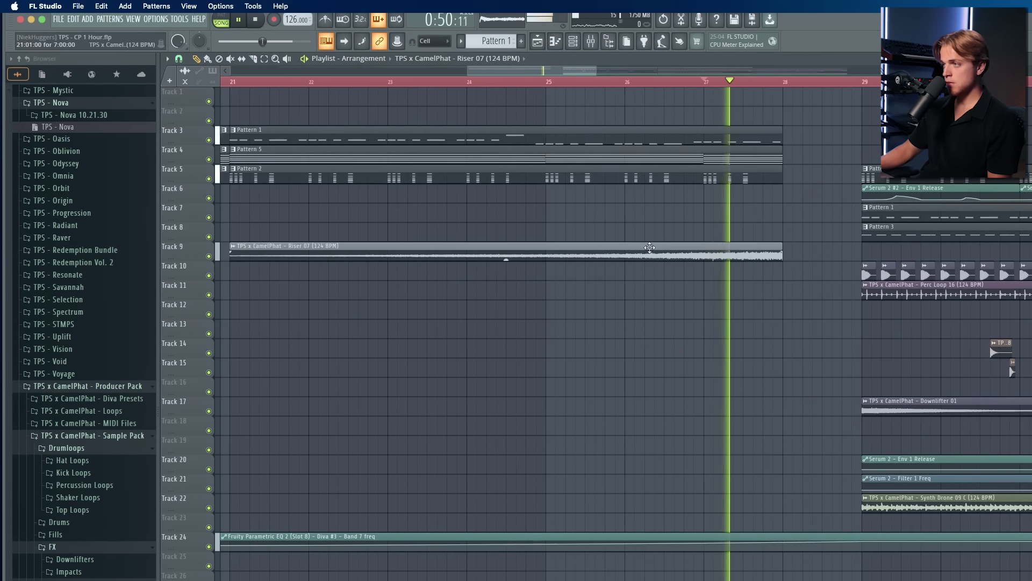
Step: Open the channel settings of Riser 07 and lower its channel volume
double_click(506, 259)
left_click_drag(401, 140, 402, 162)
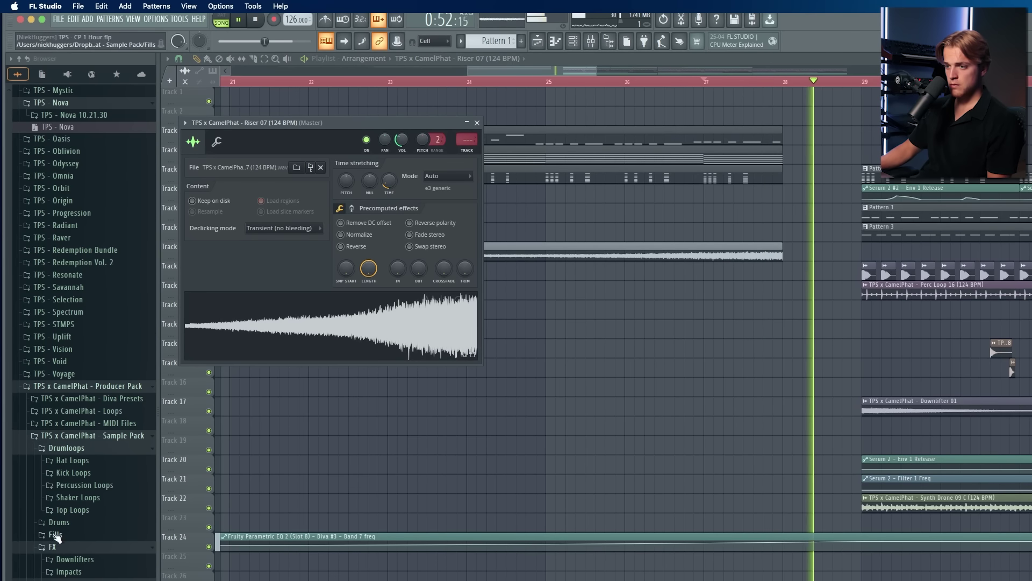
scroll(64, 529, "up", 3)
Step: Bring up the mixer and channel rack and solo-check the Diva #3 insert during playback
left_click(591, 41)
key("space")
key("space")
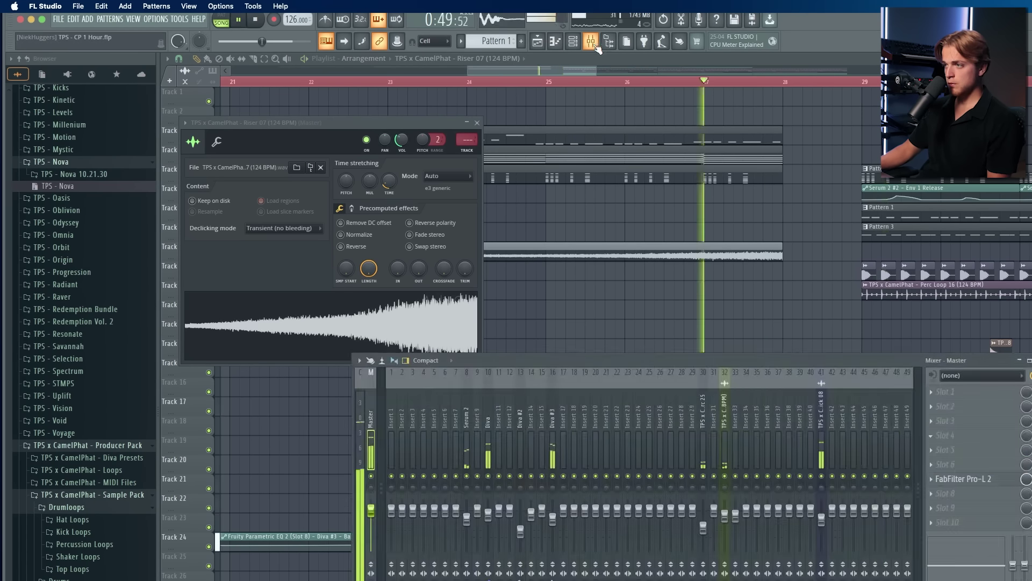
left_click(573, 41)
scroll(495, 41, "down", 1)
scroll(495, 42, "up", 1)
key("space")
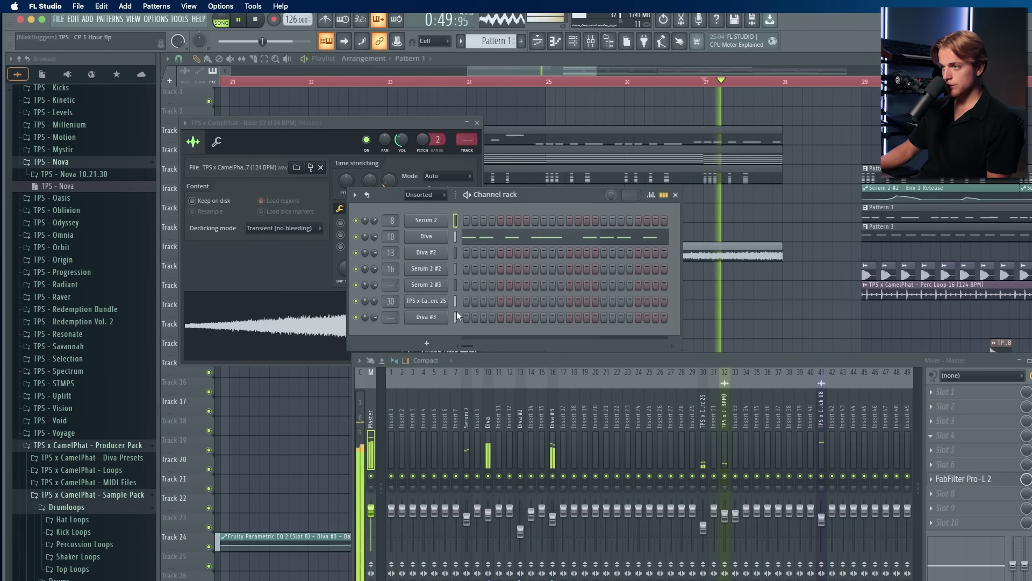
left_click(554, 462)
right_click(554, 476)
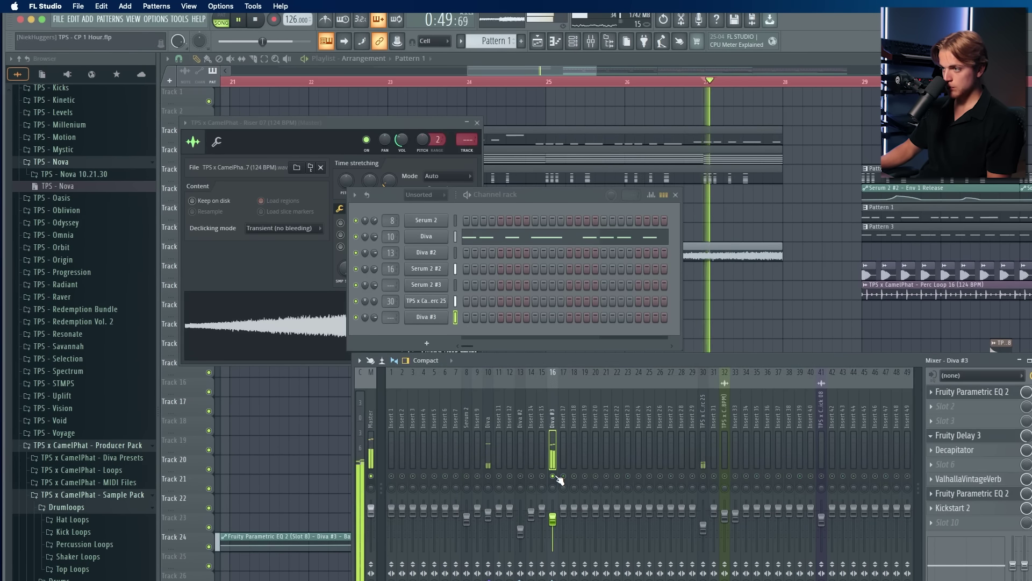
right_click(554, 476)
key("space")
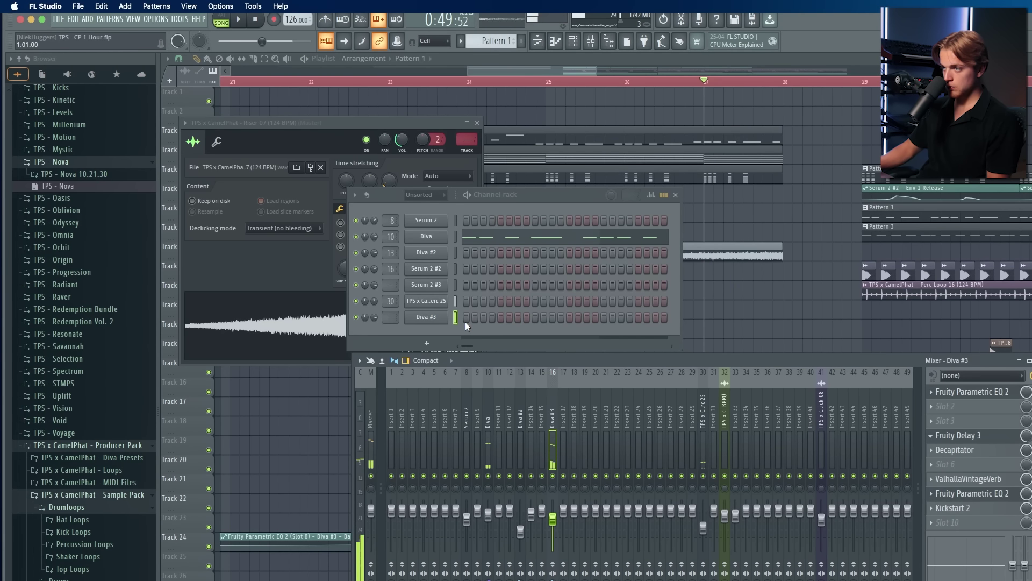
Step: Route the Diva #3 channel to the free mixer insert 17
left_click(563, 419)
key("ctrl+l")
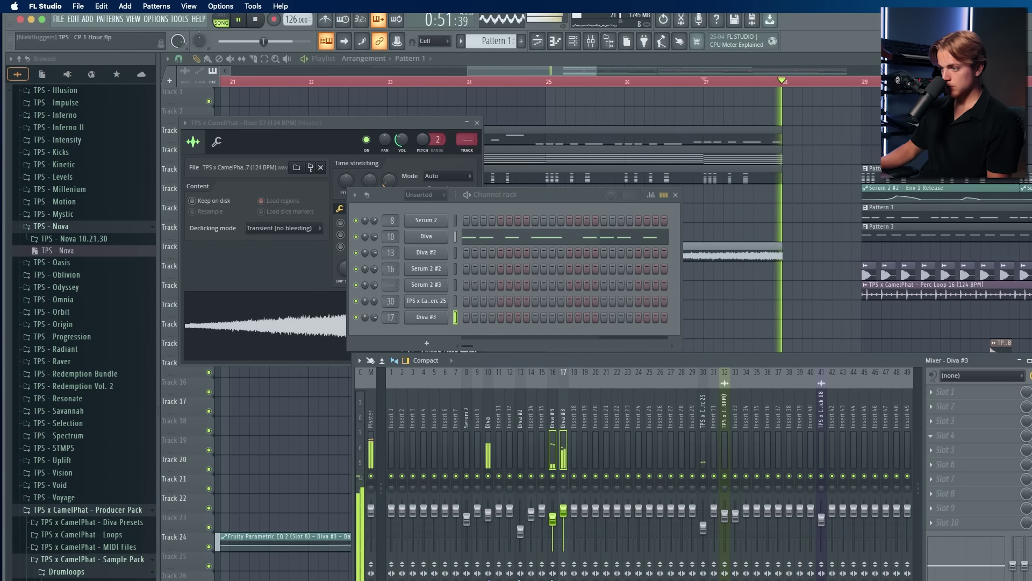
key("space")
Step: Load Fruity Parametric EQ 2 in slot 4 of Insert 20 and apply its 20Hz + 18kHz cut preset
left_click(587, 436)
left_click(595, 437)
left_click(989, 436)
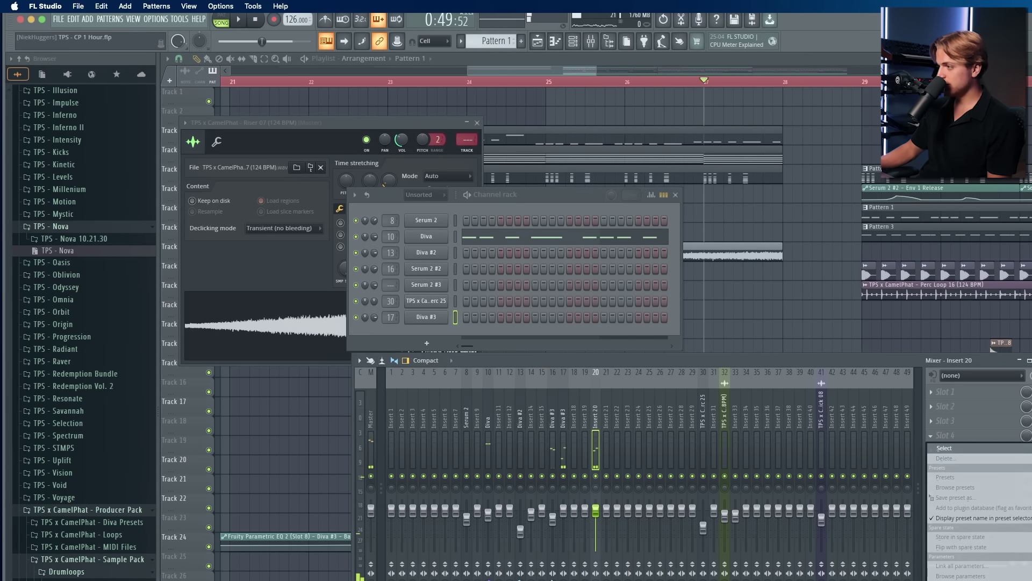
left_click(711, 220)
left_click(552, 179)
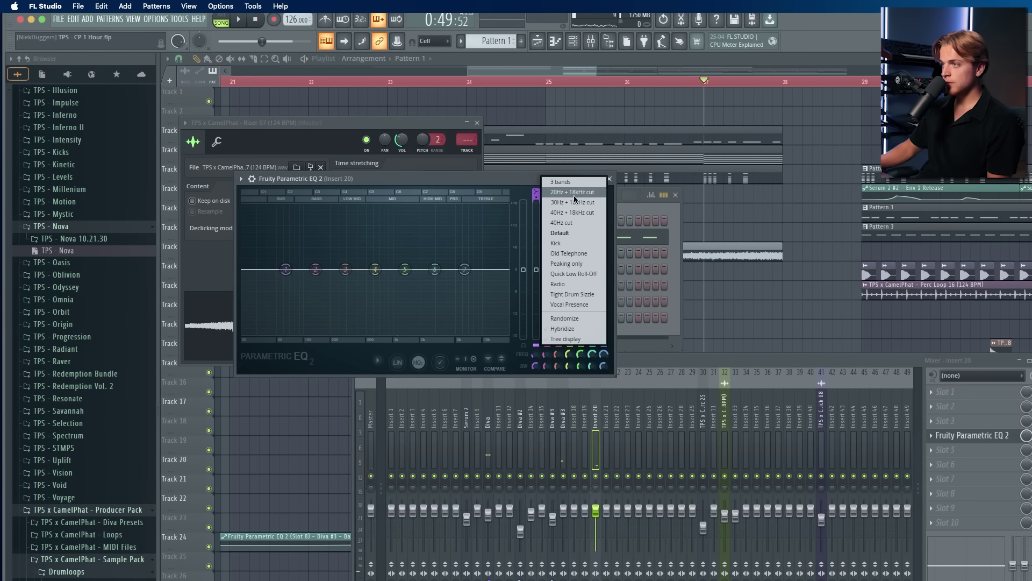
left_click(562, 181)
left_click(560, 182)
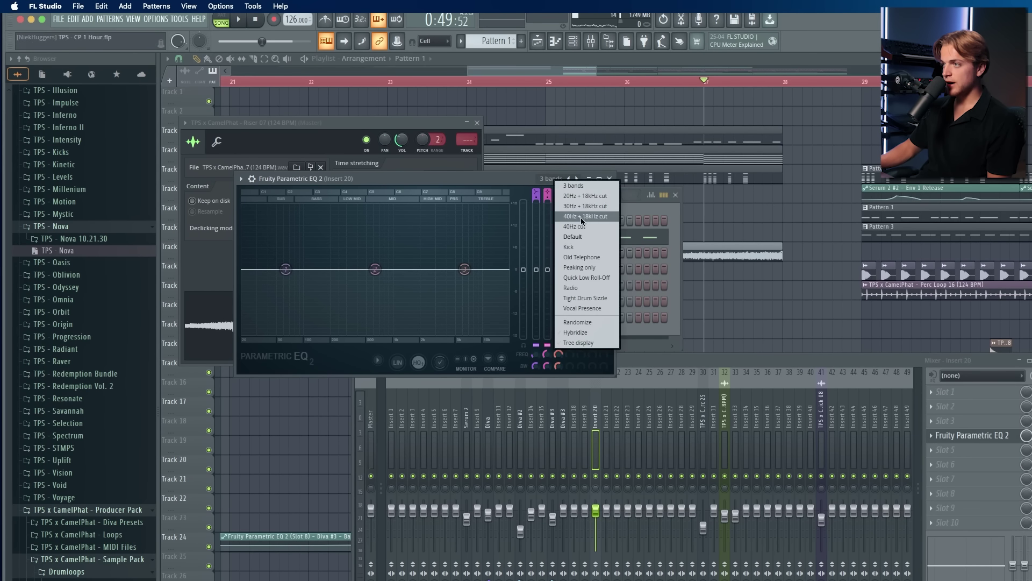
left_click(576, 196)
Step: Create an automation clip for the Insert 20 EQ's Band 1 frequency, rising from bar 20 to bar 28 and returning to 0% at bar 29
right_click(543, 357)
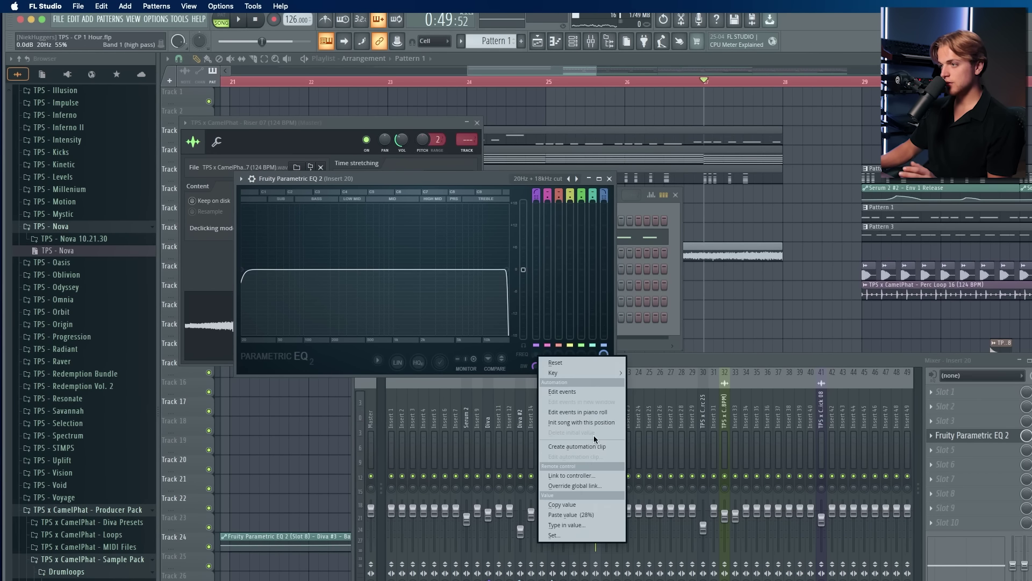
left_click(570, 422)
left_click(534, 81)
key("space")
right_click(561, 105)
right_click(696, 101)
left_click_drag(628, 103, 628, 108)
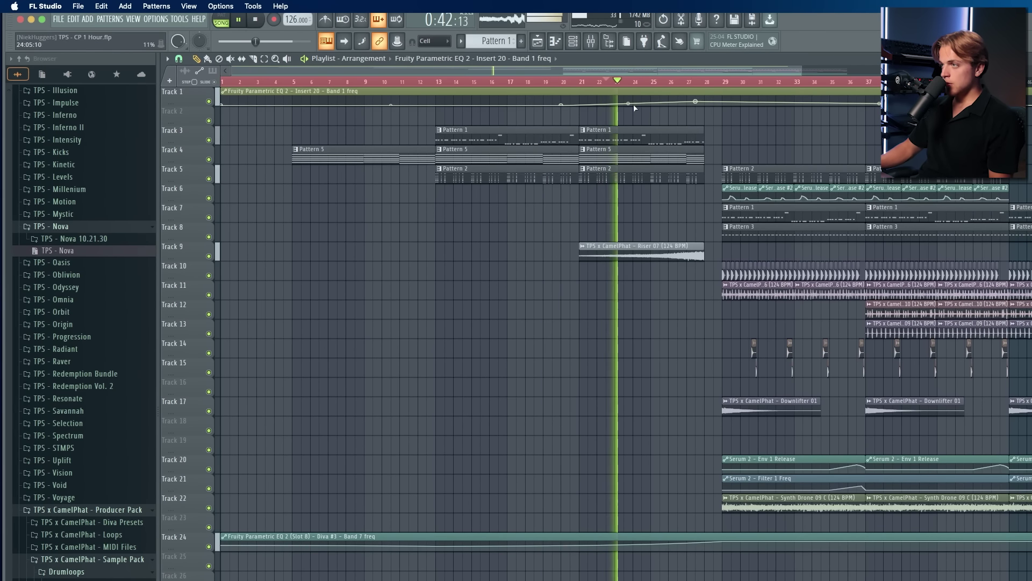
left_click_drag(695, 102, 706, 101)
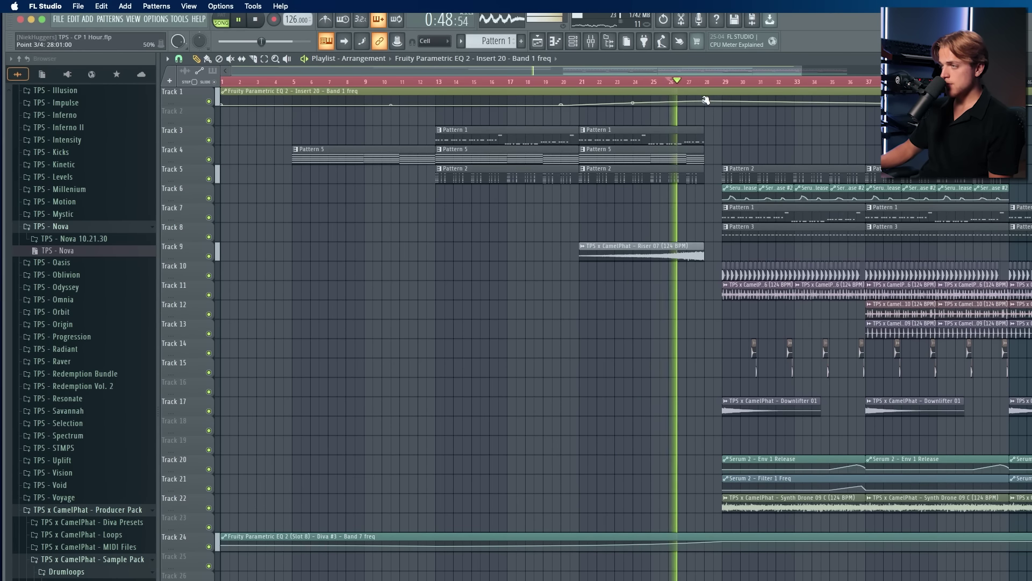
right_click(723, 105)
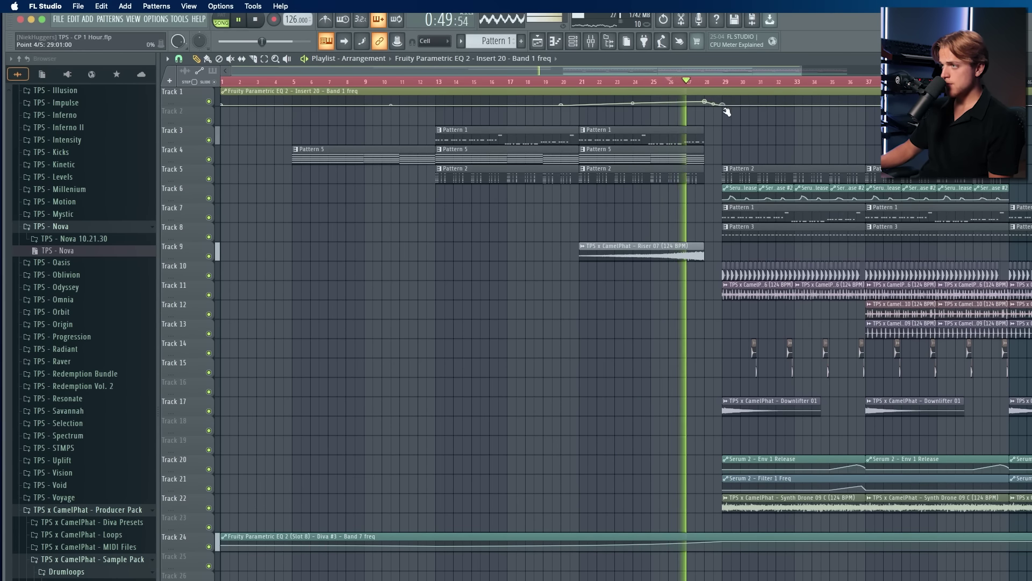
Step: Route the Riser 07 channel to mixer insert 35 and load ValhallaVintageVerb in its slot 5
double_click(666, 250)
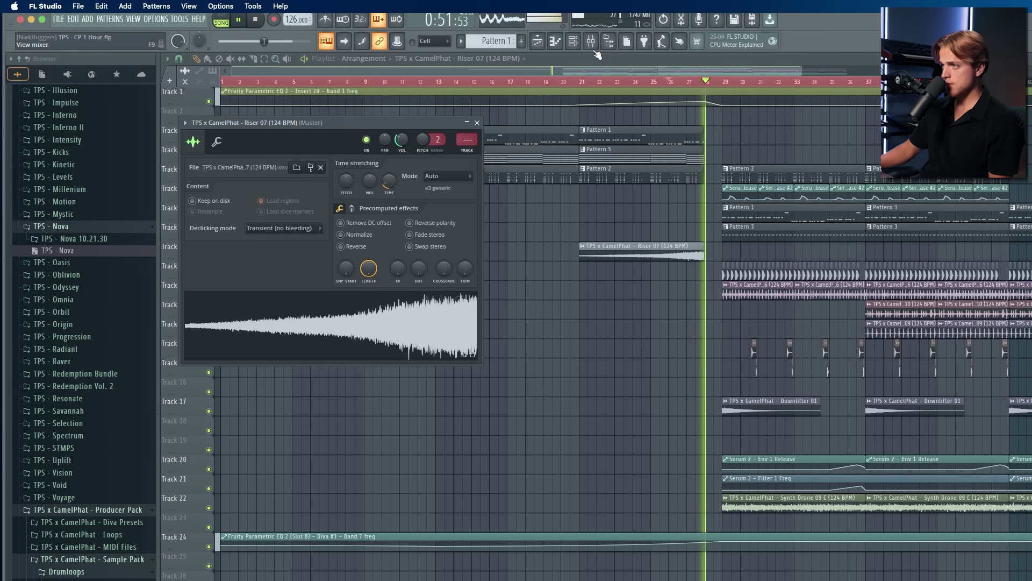
key("F9")
left_click(756, 436)
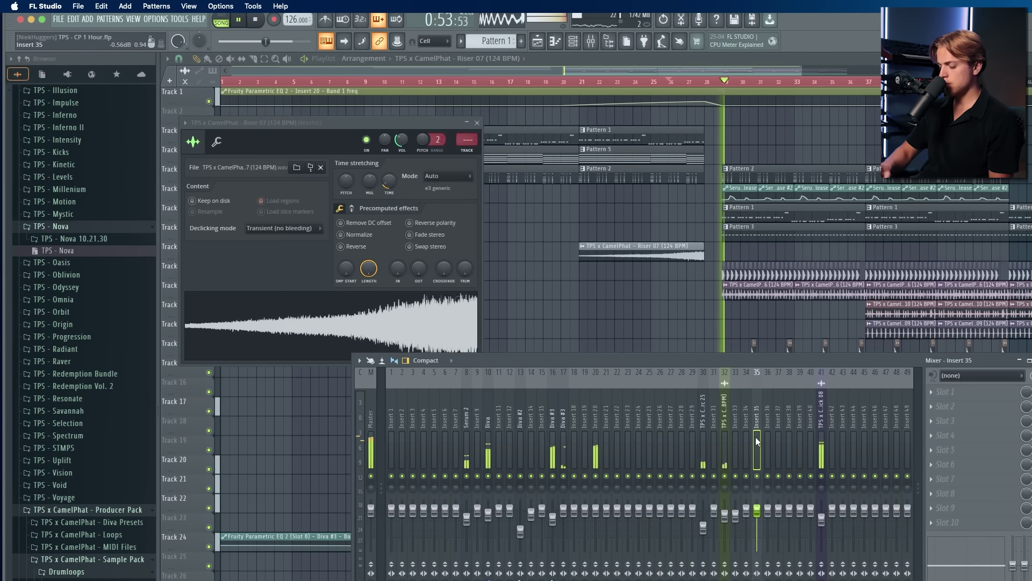
key("ctrl+l")
left_click(982, 455)
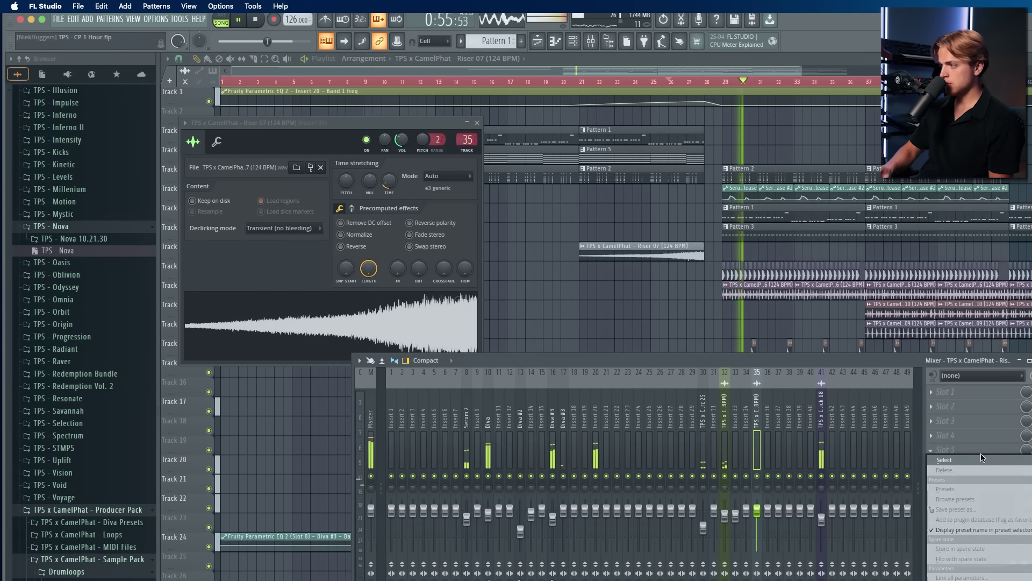
left_click(982, 458)
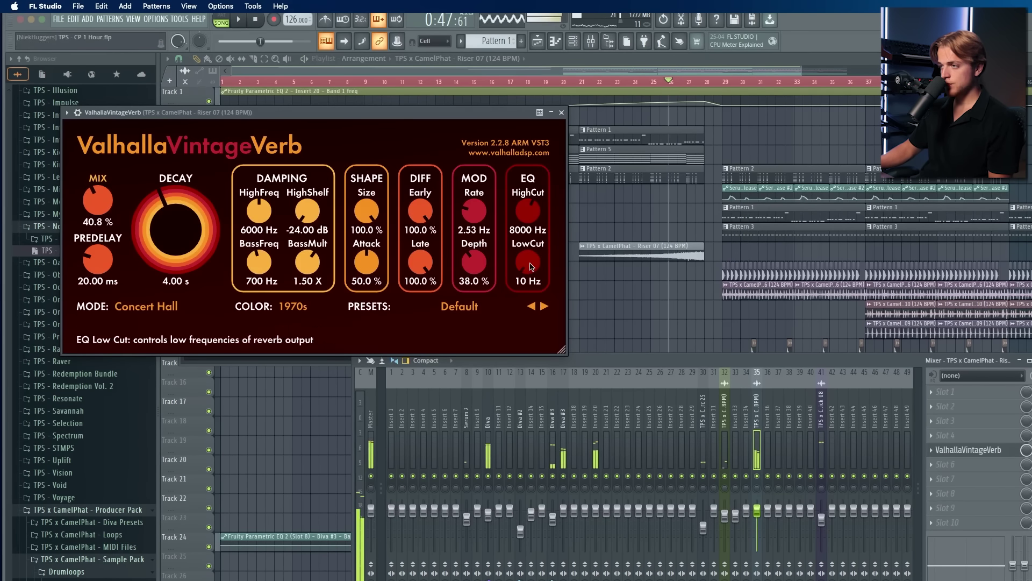
Step: Set the riser reverb's LowCut to 550 Hz, HighCut to 10430 Hz and Mix to 37.9 %, and close the plugin
left_click_drag(528, 262, 528, 252)
left_click_drag(528, 211, 528, 200)
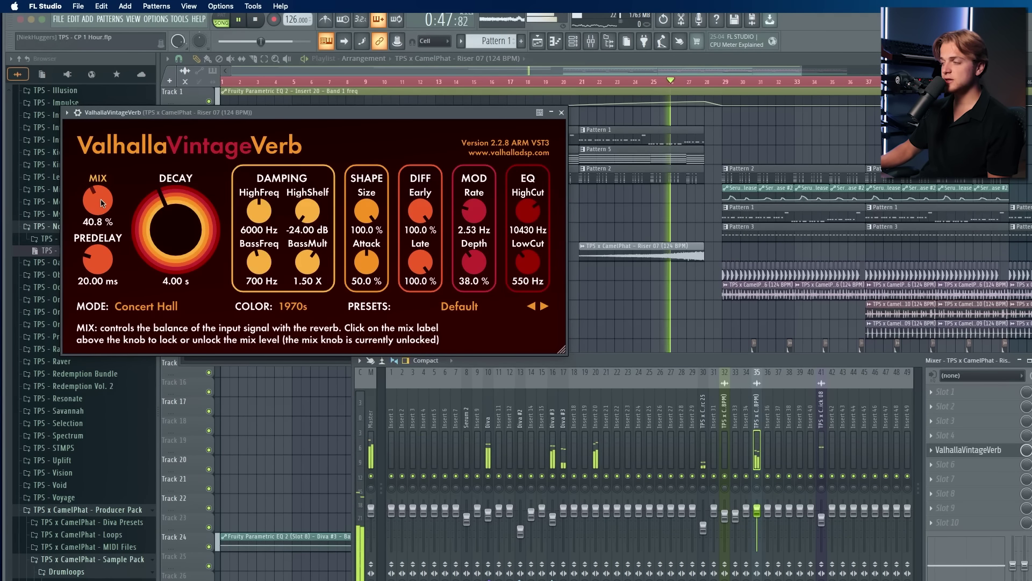
left_click_drag(101, 203, 101, 207)
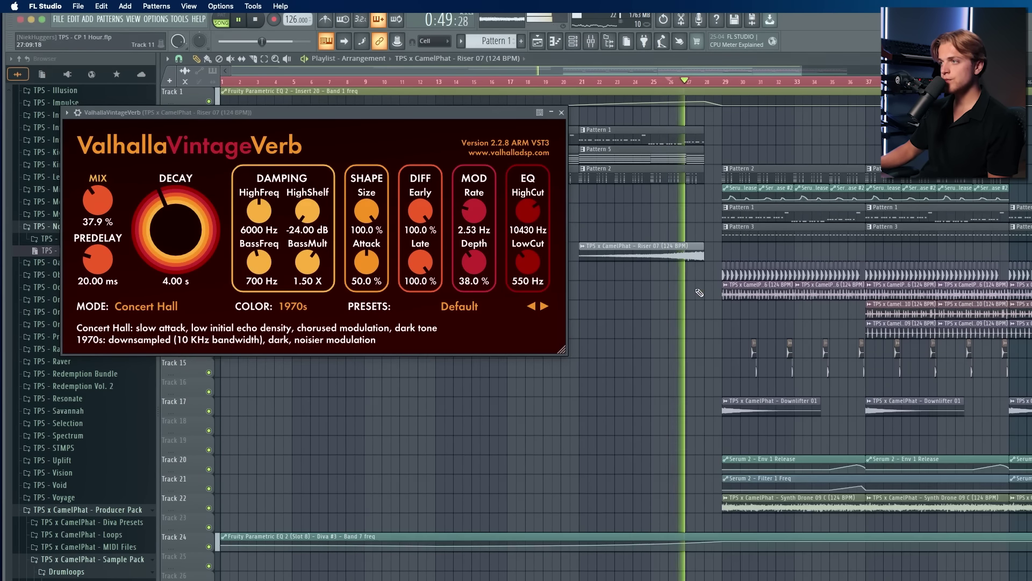
left_click(575, 119)
left_click(561, 112)
Step: Create an automation clip for the Kickstart 2 mix level on the Serum 2 insert, low from bar 5 and jumping back up at bar 29
left_click(592, 42)
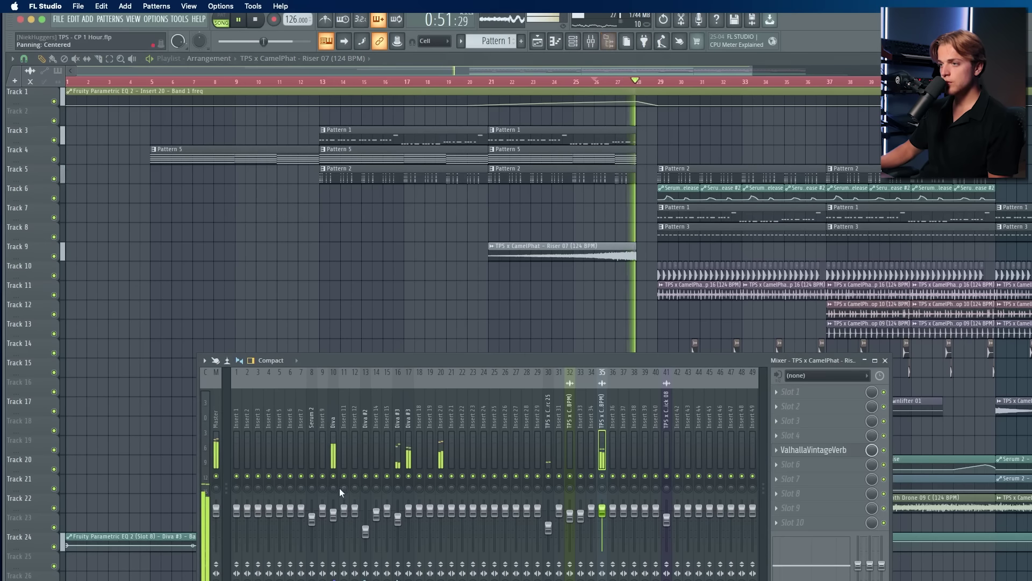
left_click(333, 430)
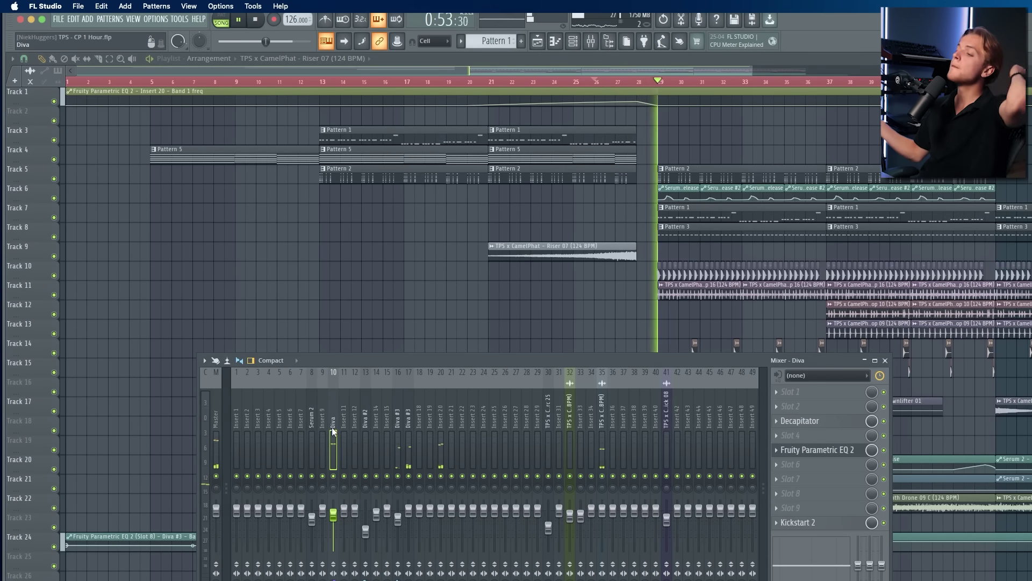
left_click(311, 463)
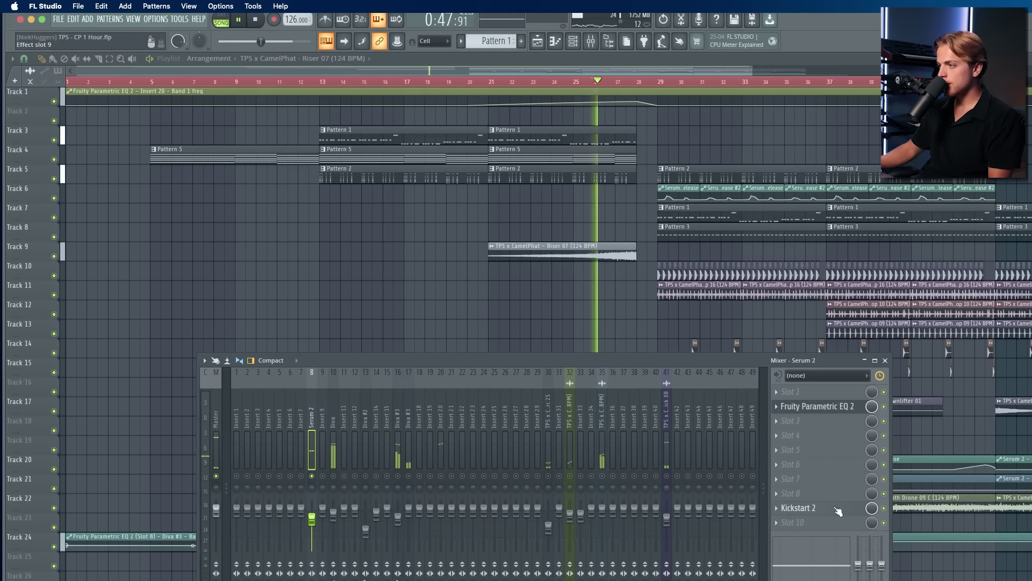
right_click(871, 507)
left_click(903, 535)
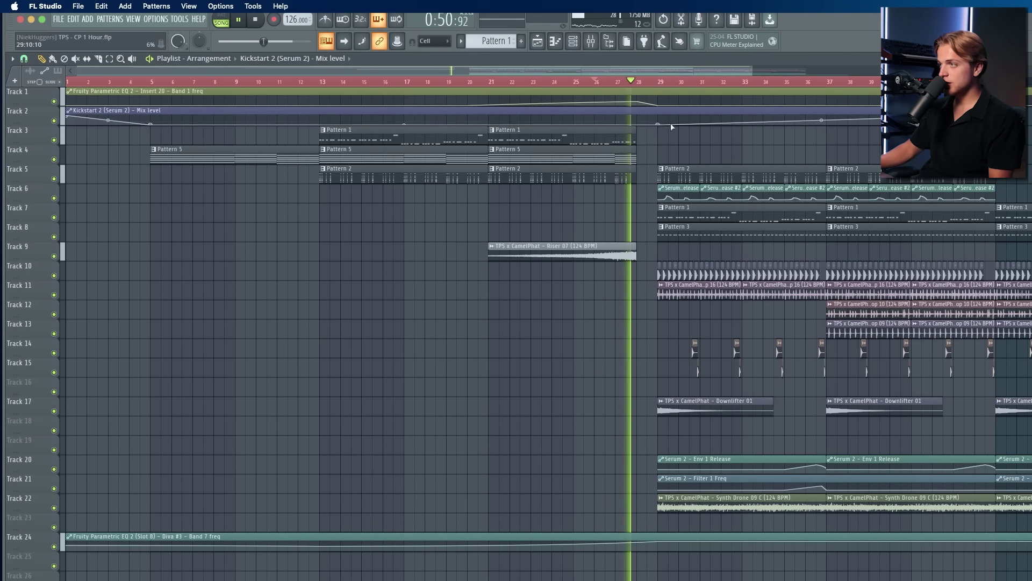
left_click(598, 81)
left_click(432, 80)
Step: Link the Kickstart 2 mix level on the Diva insert to the Kickstart 2 (Serum 2) - Mix level automation clip
left_click(591, 41)
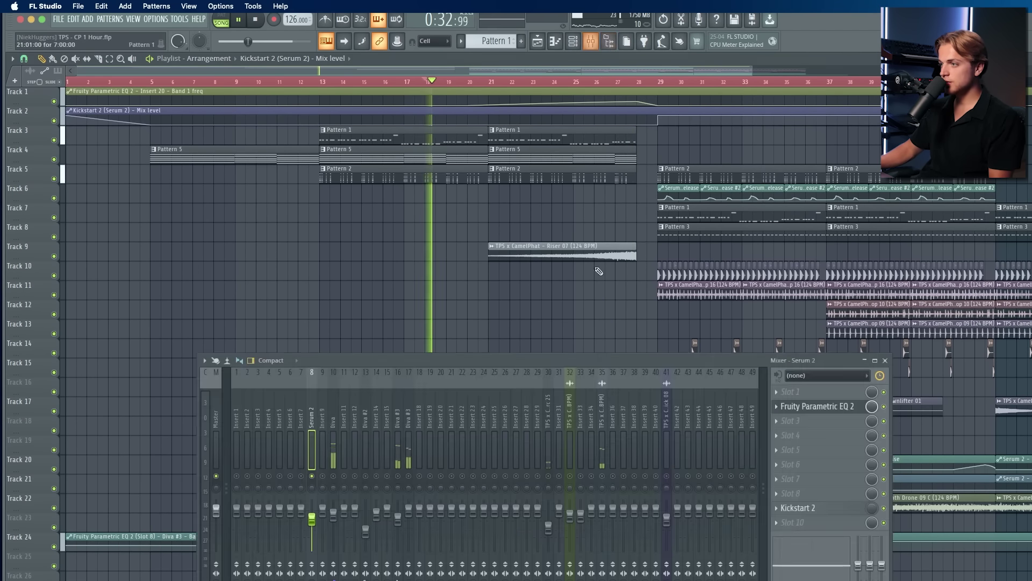
left_click(333, 460)
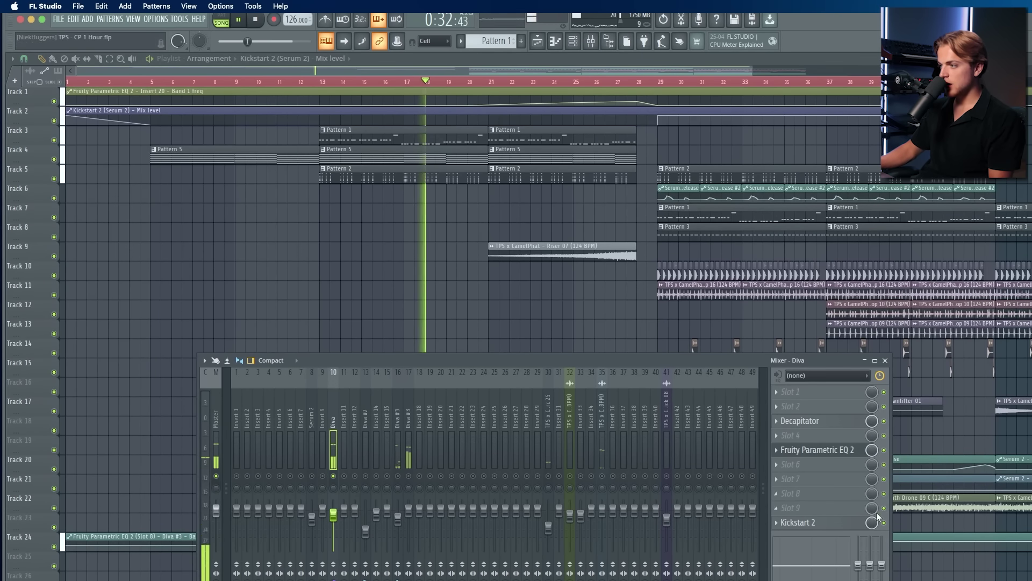
right_click(871, 522)
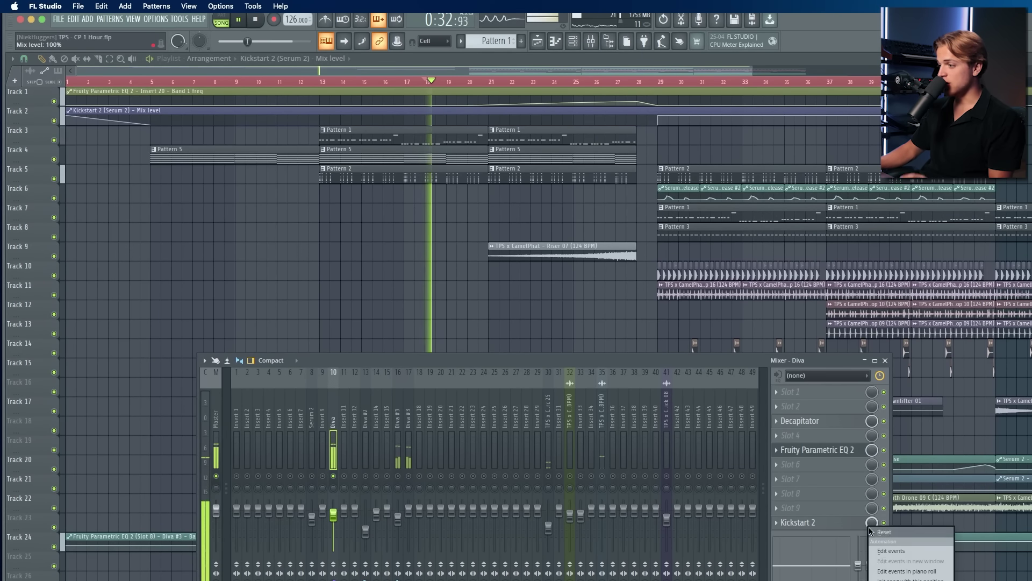
left_click(899, 580)
left_click(911, 352)
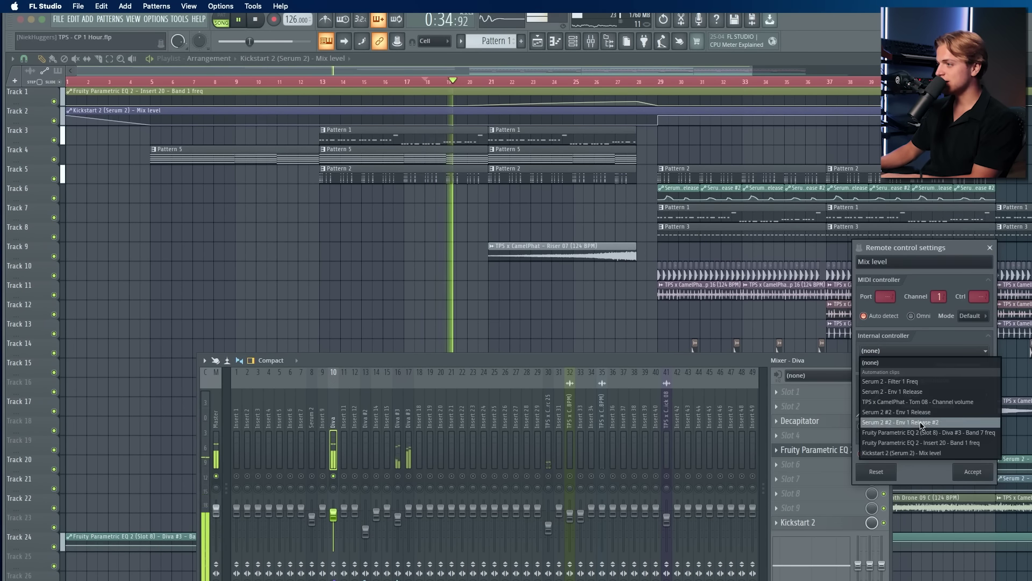
left_click(908, 442)
left_click(975, 471)
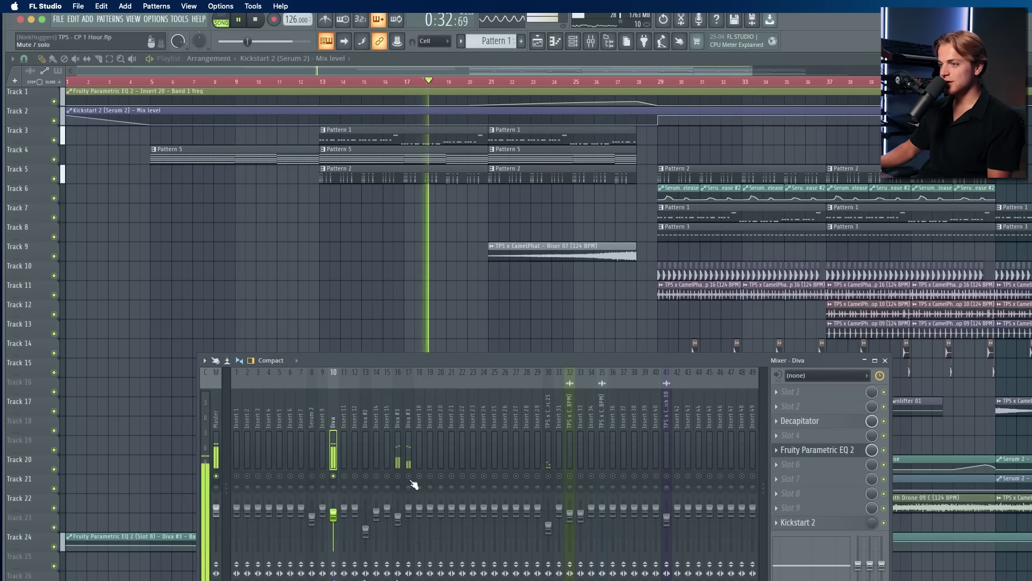
Step: Link the Kickstart 2 mix level on the Diva #3 insert to the Kickstart 2 (Serum 2) - Mix level automation clip
key("space")
left_click(396, 454)
left_click(838, 509)
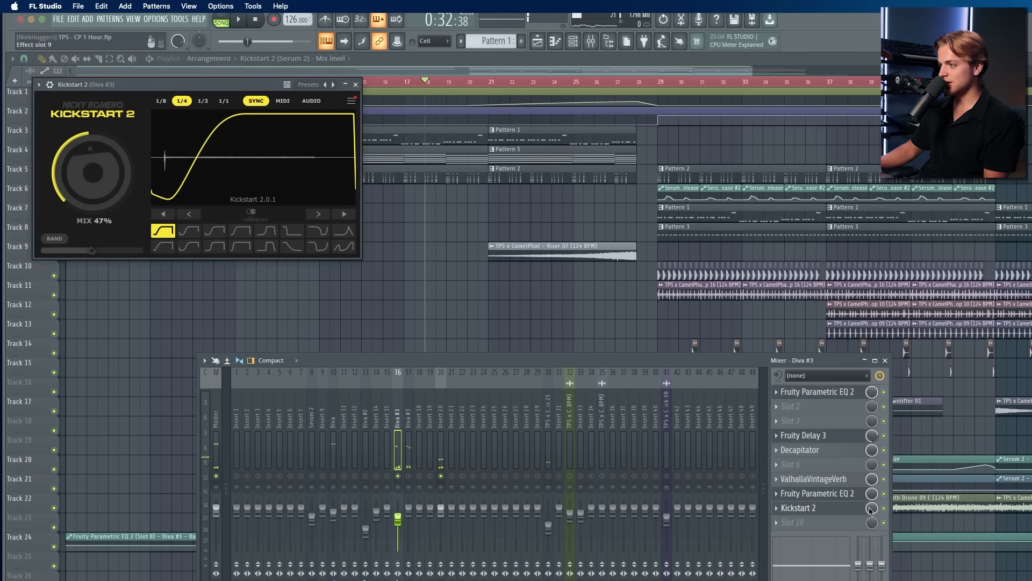
right_click(870, 507)
left_click(893, 580)
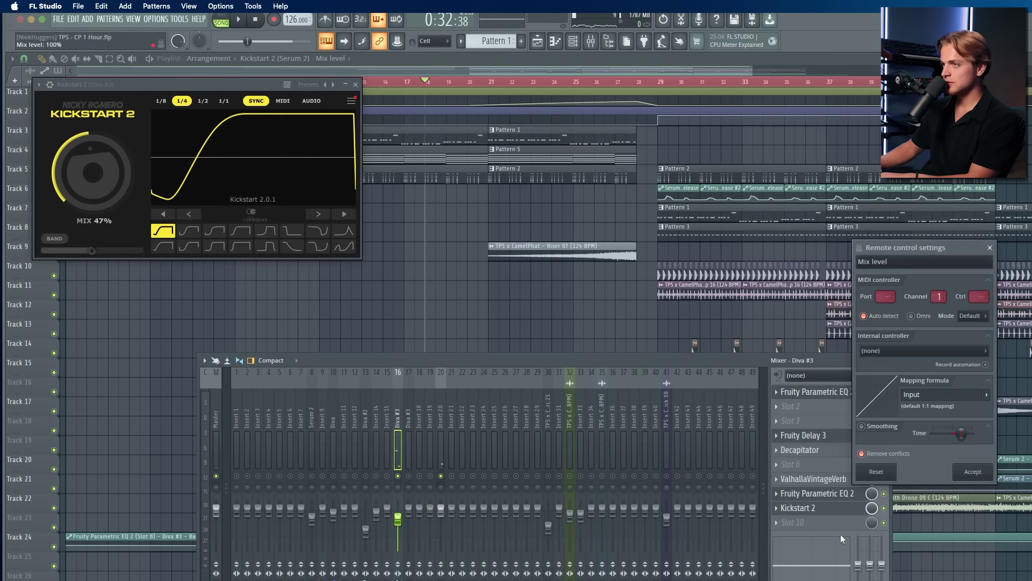
left_click(984, 351)
left_click(942, 453)
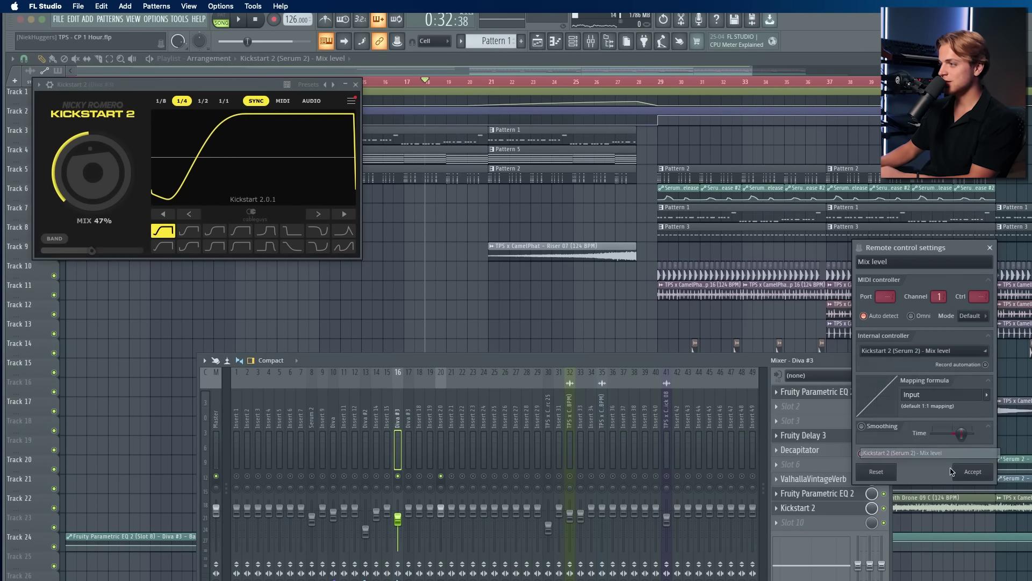
left_click(973, 471)
Step: Check mixer inserts 20 and 30 and the channel rack during playback, and close the Kickstart 2 window
left_click(440, 454)
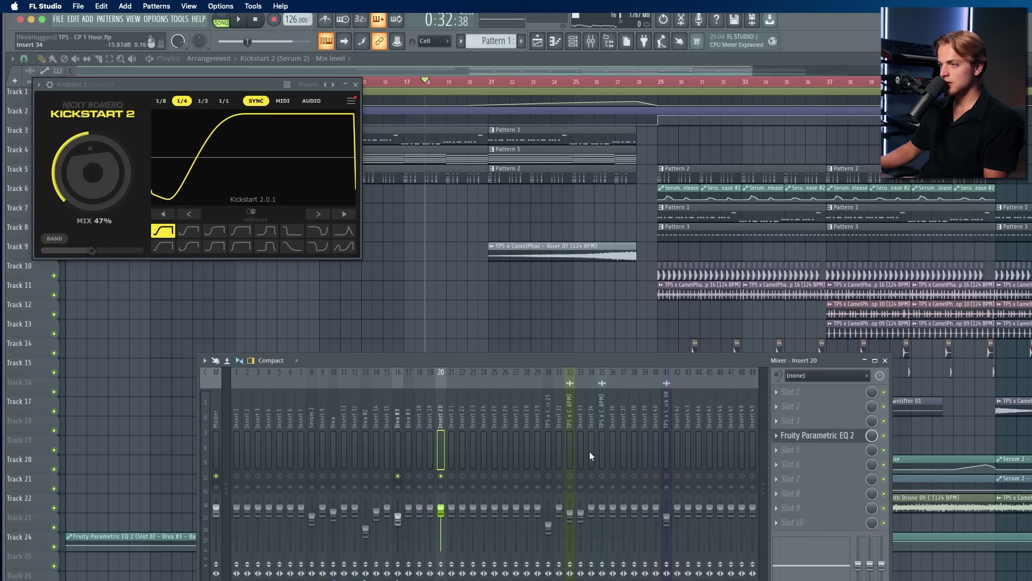
key("space")
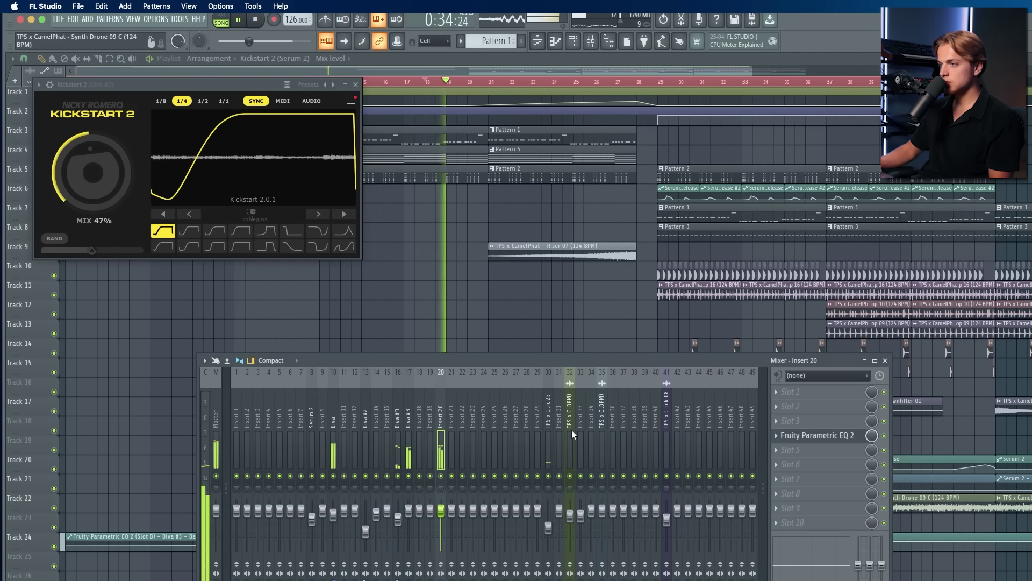
left_click(550, 433)
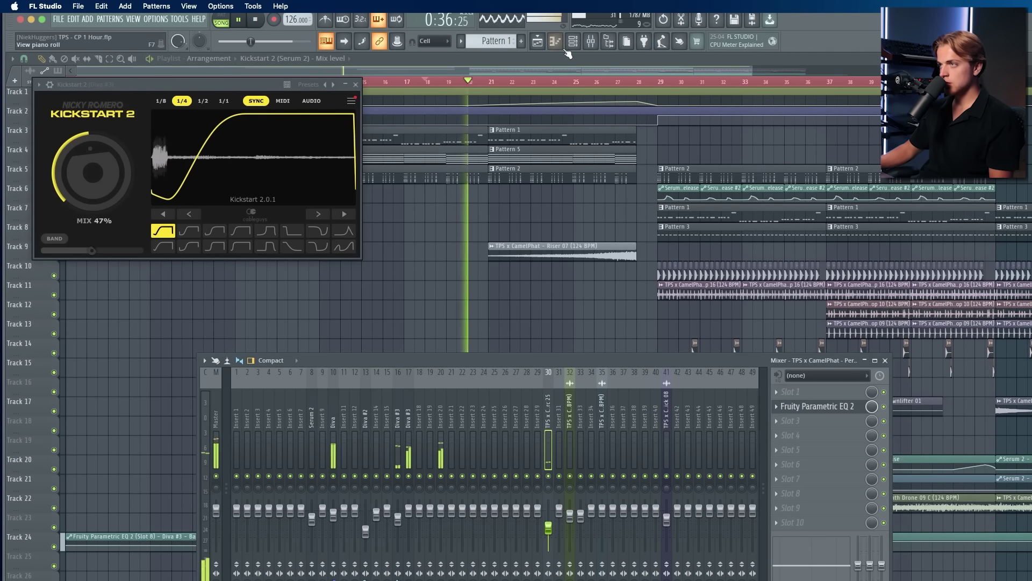
left_click(572, 42)
left_click(492, 42)
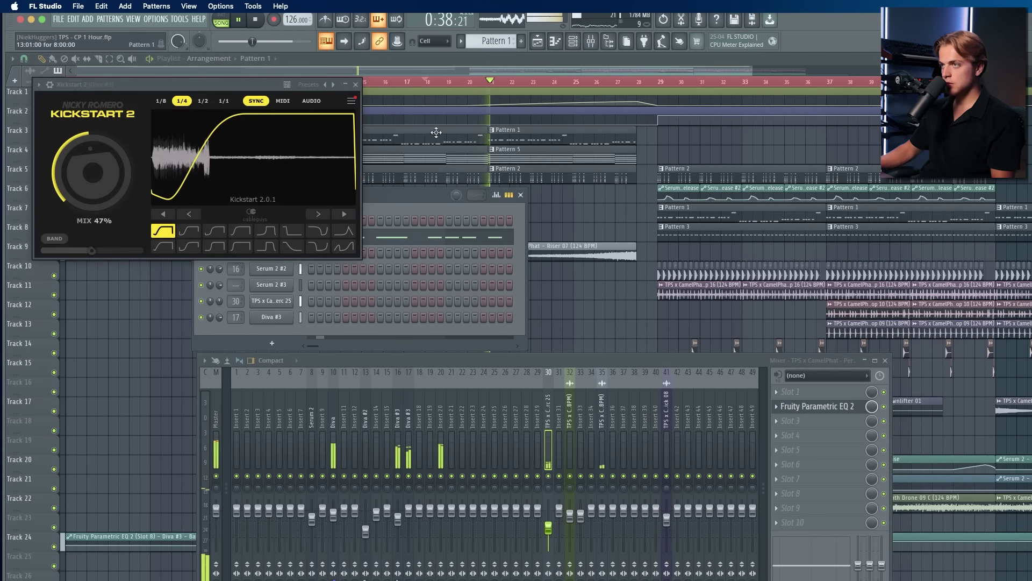
left_click(360, 85)
Step: Solo the Diva insert, load Fruity Parametric EQ 2 in its slot 8 and apply the 20Hz + 18kHz cut preset
right_click(334, 477)
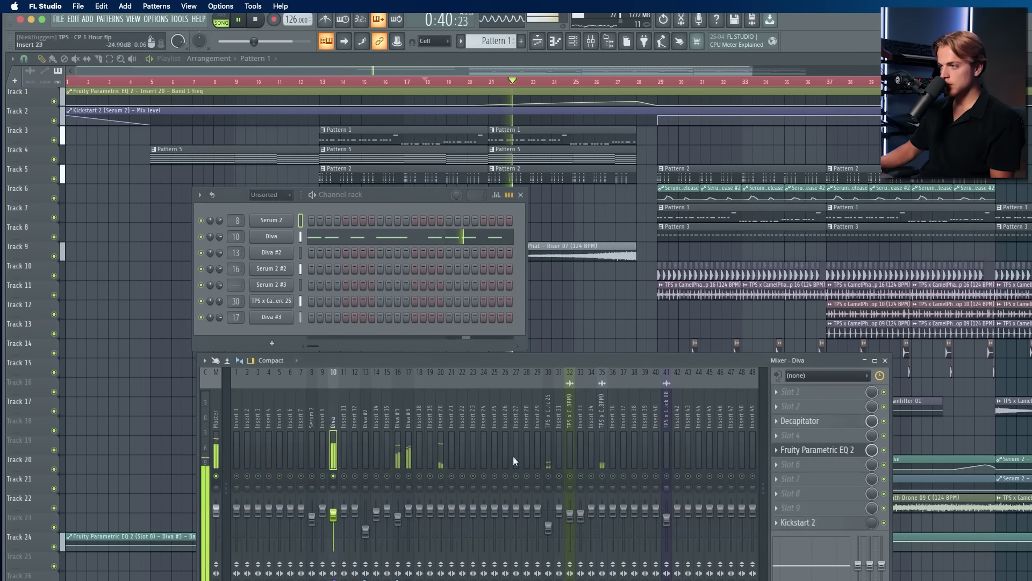
key("space")
left_click(828, 465)
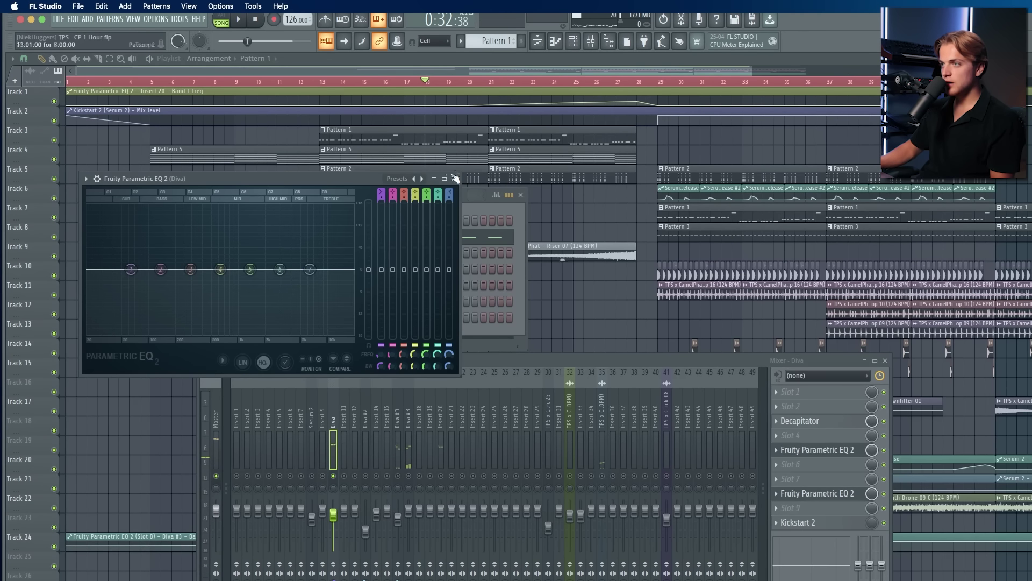
left_click(457, 180)
left_click(433, 192)
key("space")
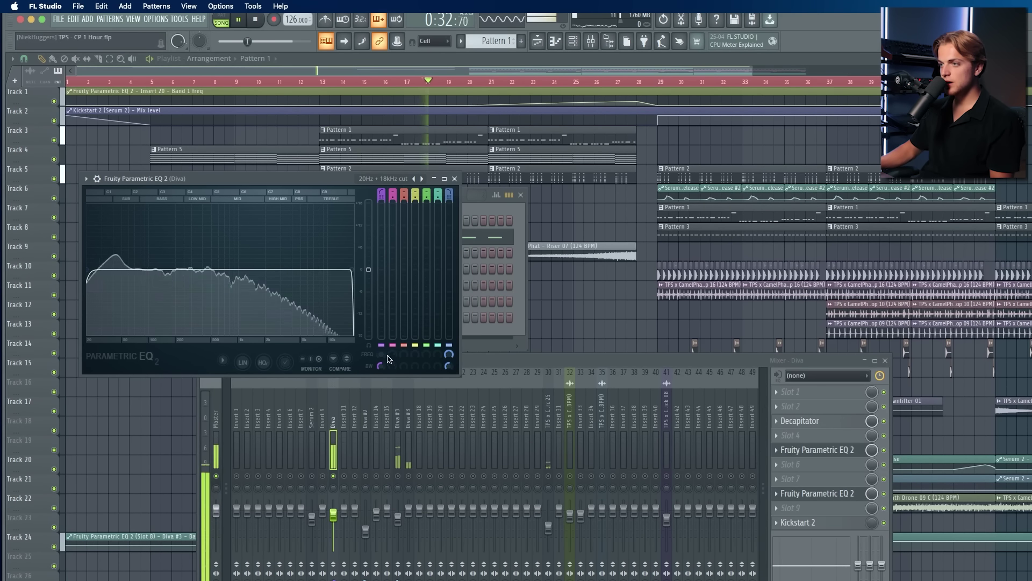
Step: Create an automation clip for the new Diva EQ's band 1 frequency, rising from bar 13 through bar 21 to 44 % at bar 28
right_click(381, 354)
left_click(429, 445)
key("F12")
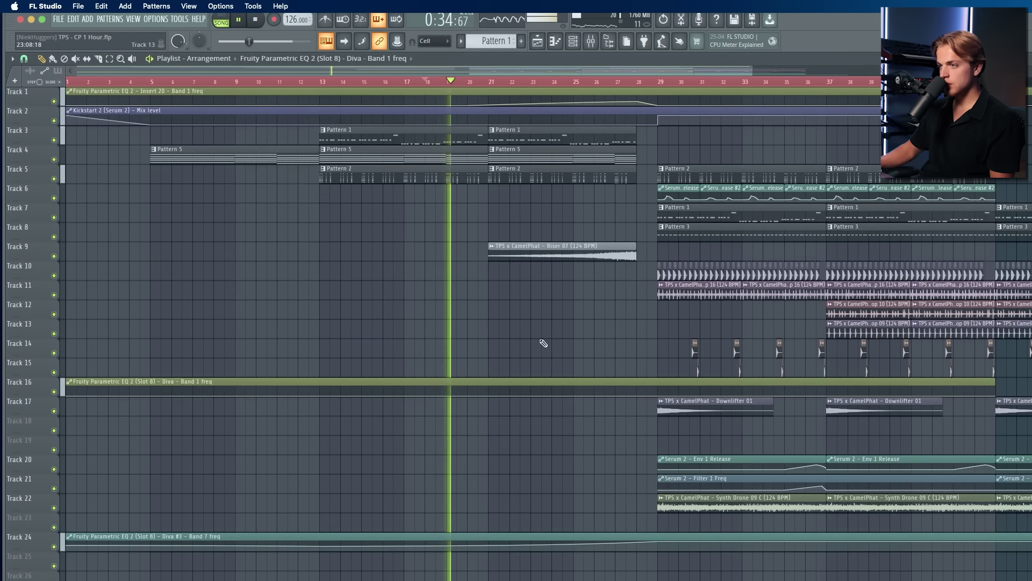
left_click_drag(321, 391, 489, 393)
right_click(319, 395)
right_click(489, 393)
left_click(543, 564)
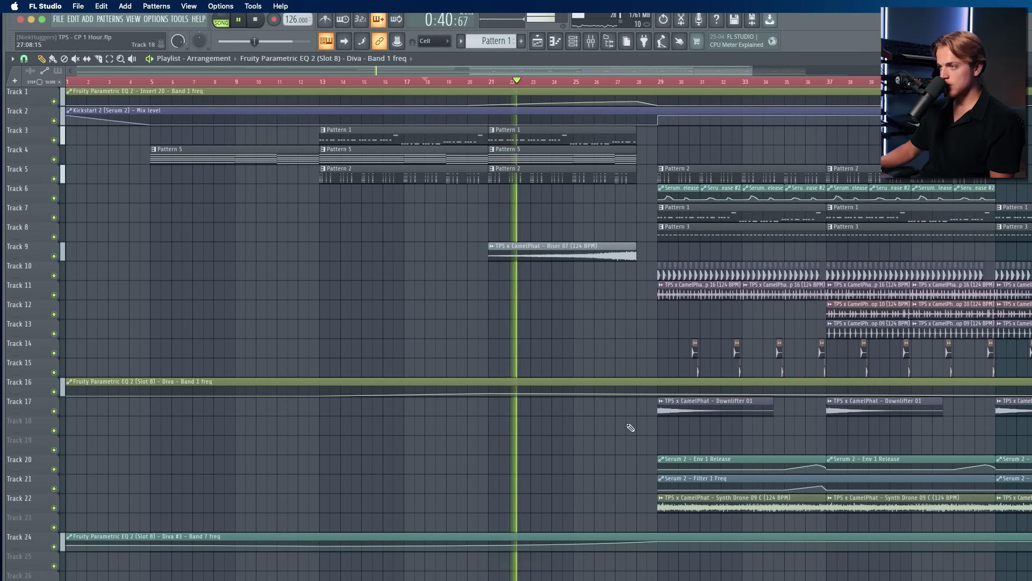
right_click(638, 391)
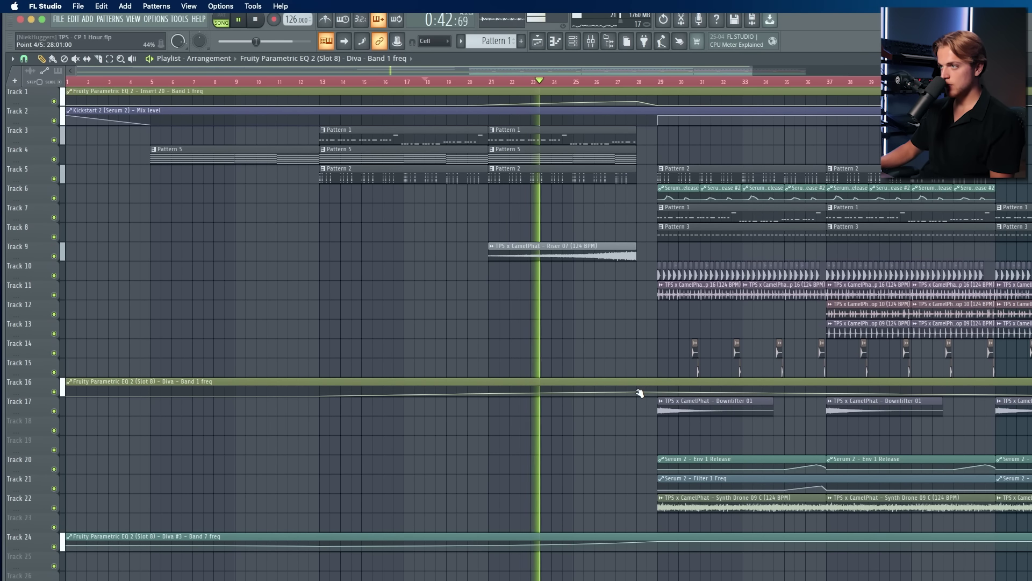
right_click(638, 391)
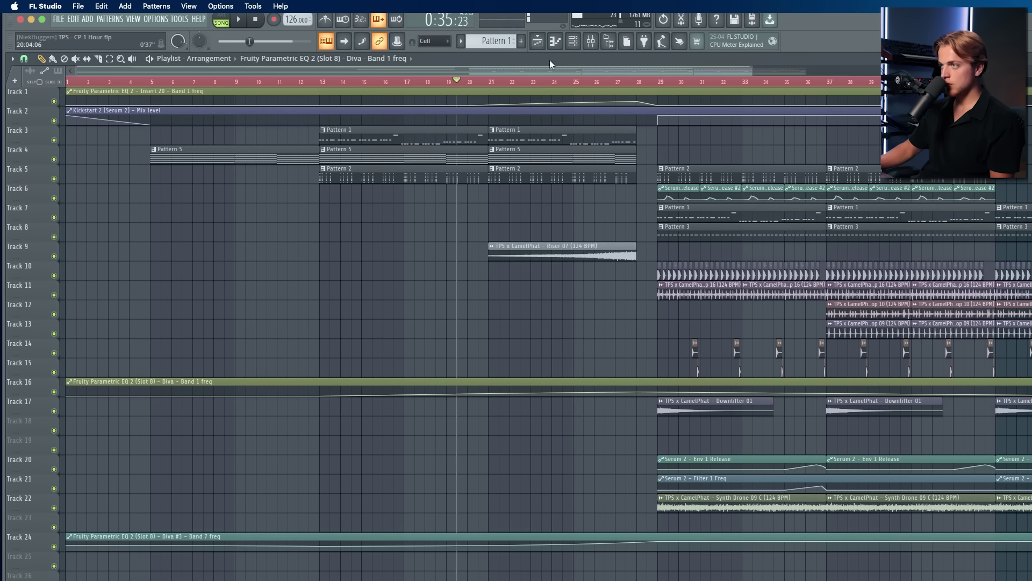
key("F9")
key("space")
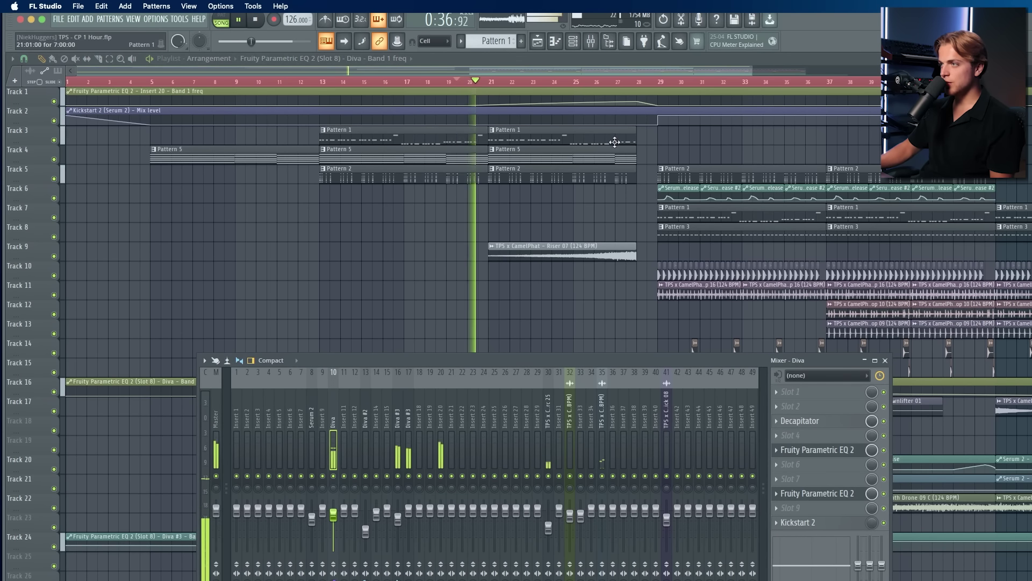
Step: Shorten the Pattern 1 clip at bar 21 to two bars and repeat it back to back up to bar 29
left_click_drag(635, 137, 531, 143)
left_click(539, 140)
left_click(574, 139)
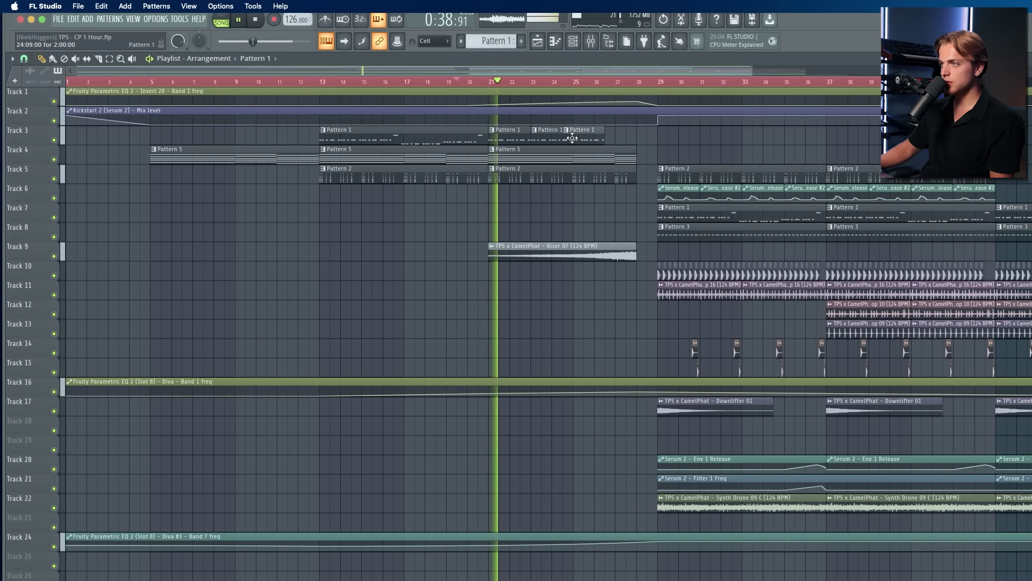
left_click(618, 138)
key("space")
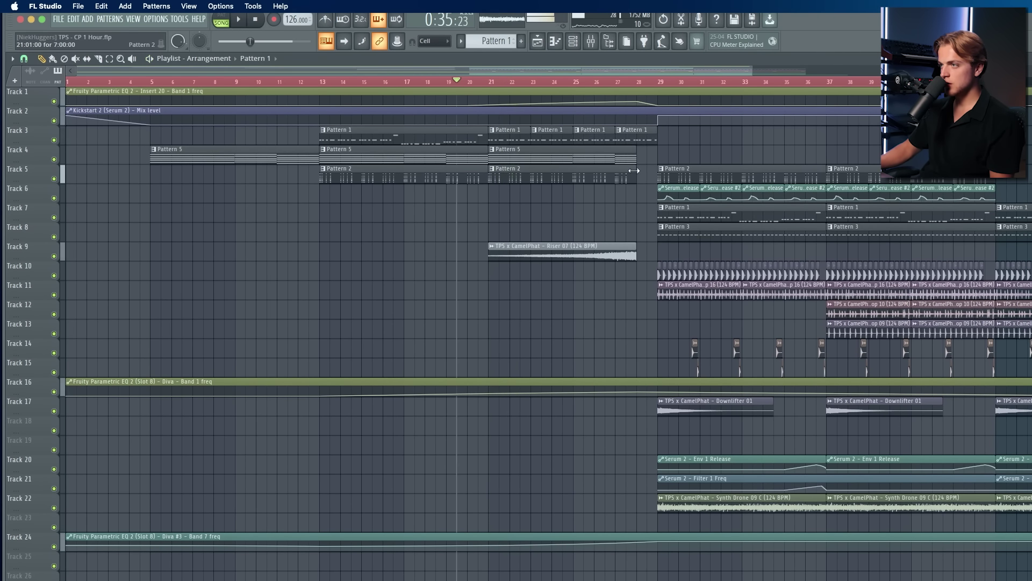
Step: Shorten the Pattern 2 clip at bar 21 to one bar and repeat it every bar up to bar 28
key("space")
left_click_drag(635, 170, 511, 171)
left_click(513, 177)
scroll(513, 180, "up", 3)
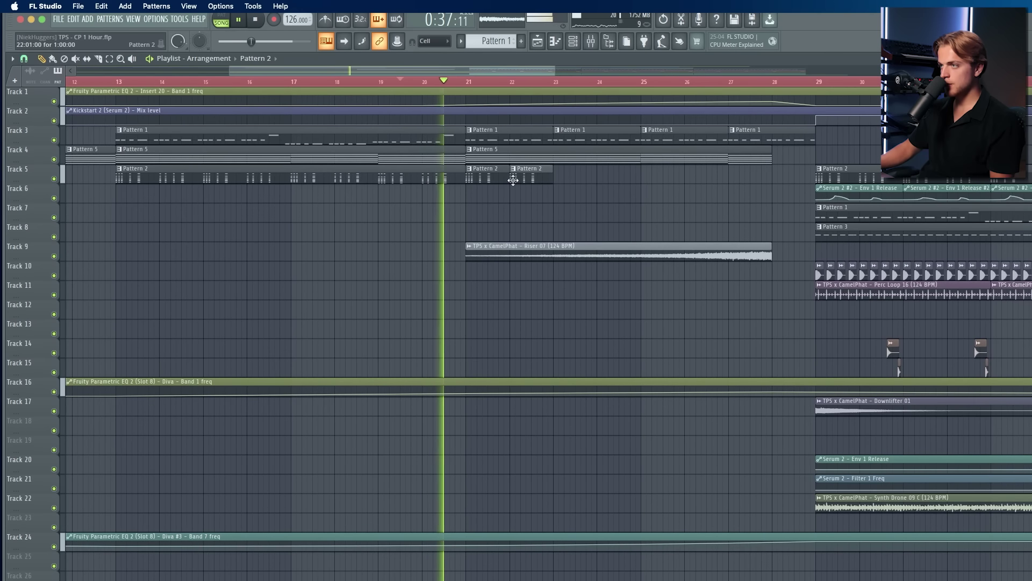
left_click(558, 178)
left_click(601, 178)
left_click(648, 178)
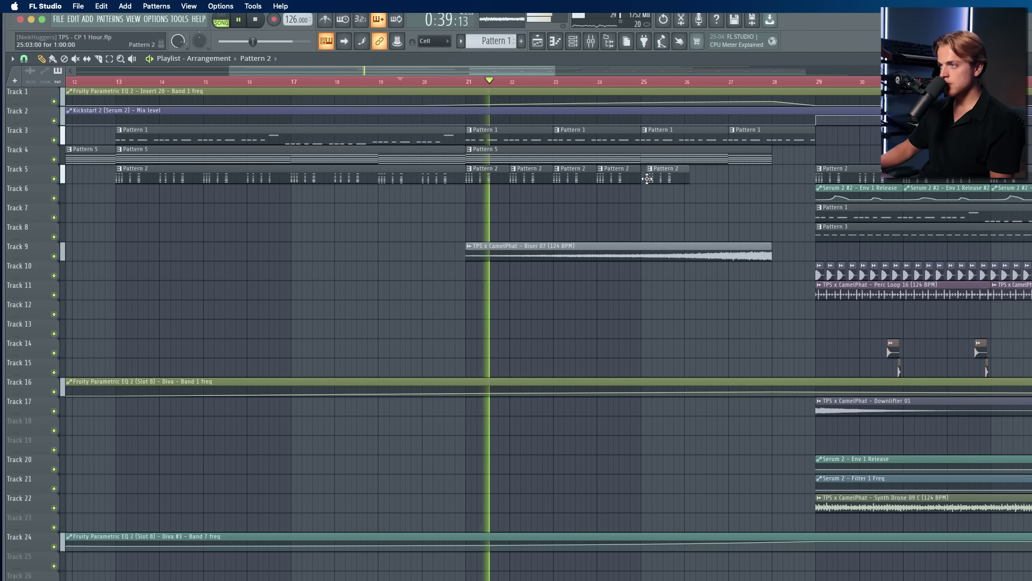
left_click(690, 178)
left_click(732, 178)
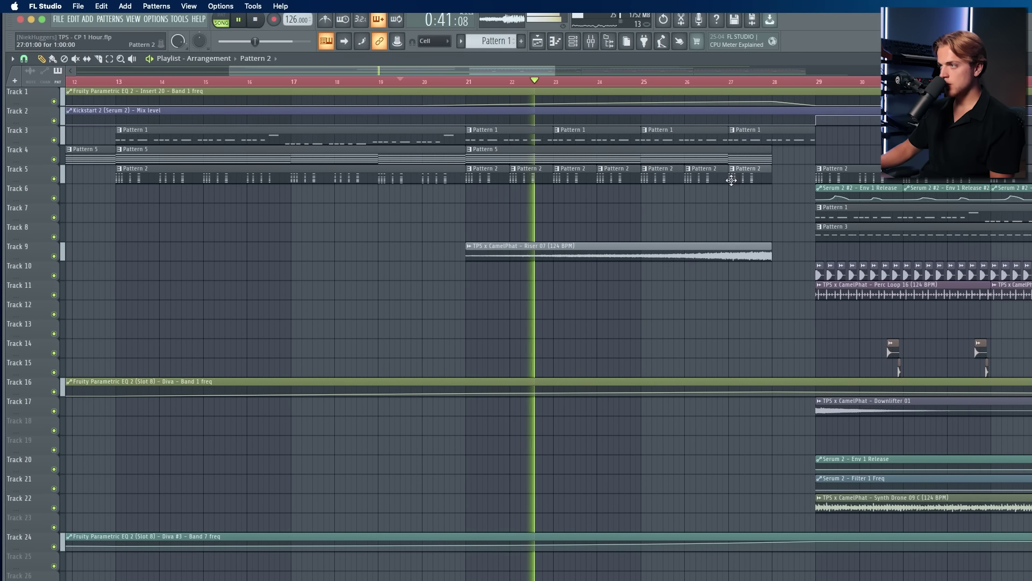
Step: Replace the Pattern 5 clip at bar 21 with an eight-bar one and make it unique as Pattern 6
right_click(484, 158)
left_click(449, 159)
left_click(473, 160)
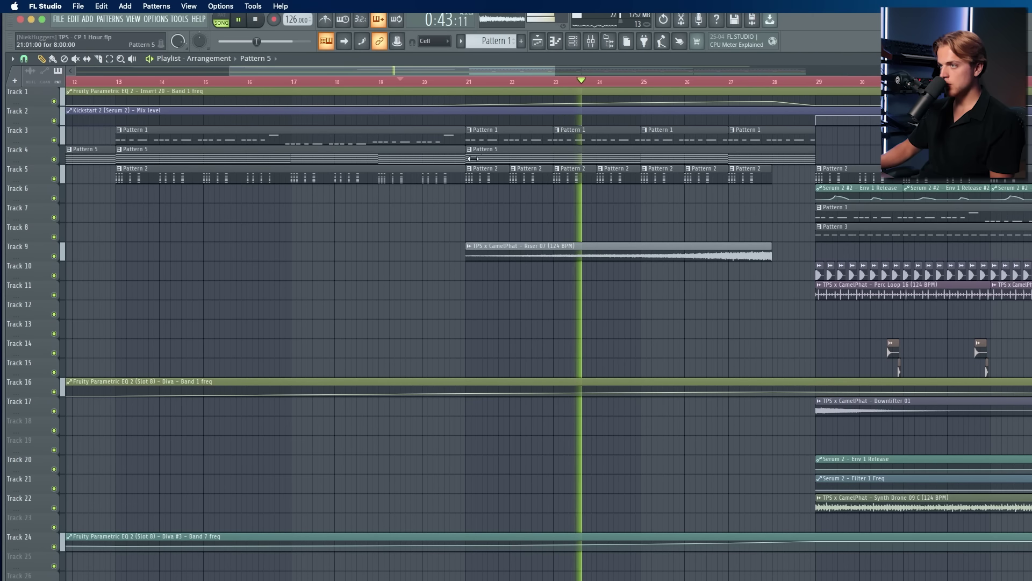
right_click(473, 158)
left_click(506, 243)
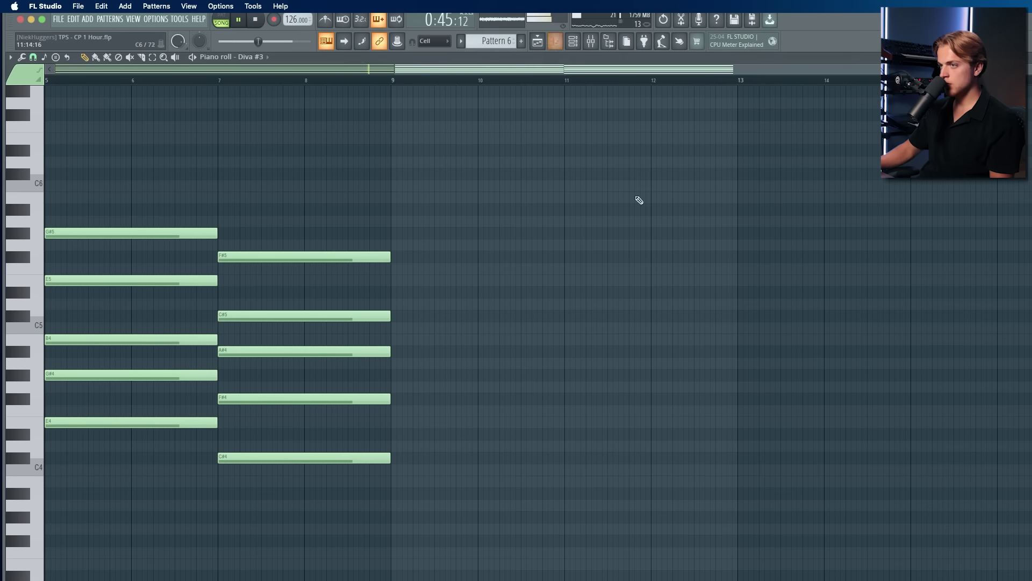
Step: Reduce Pattern 6 to a single held chord of D#4, G#4, B4, D#5 and G#5, stretched to about eight bars
scroll(639, 200, "left", 5)
left_click_drag(401, 212, 859, 572)
key("Delete")
left_click_drag(419, 457, 308, 271)
left_click_drag(378, 198, 398, 443)
left_click_drag(388, 232, 748, 259)
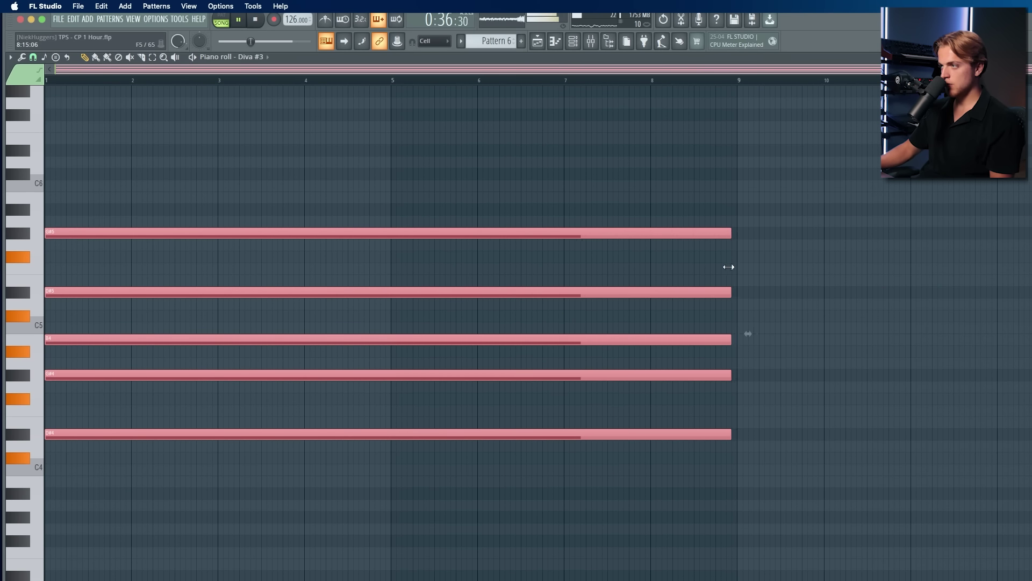
left_click(536, 42)
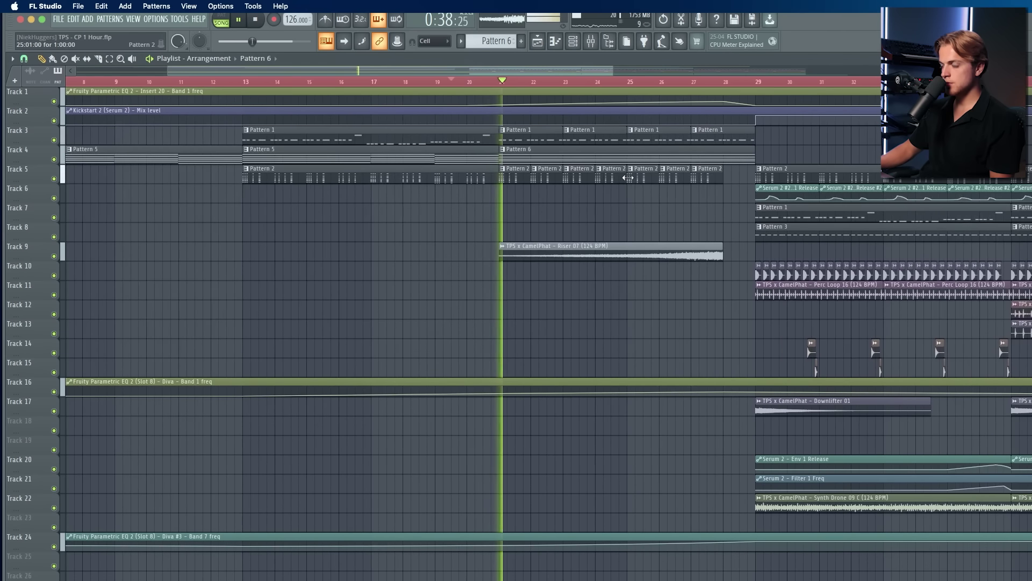
Step: Move all playlist clips down by one track to free Track 1
scroll(622, 180, "down", 1)
left_click_drag(980, 127, 420, 317)
key("super+a")
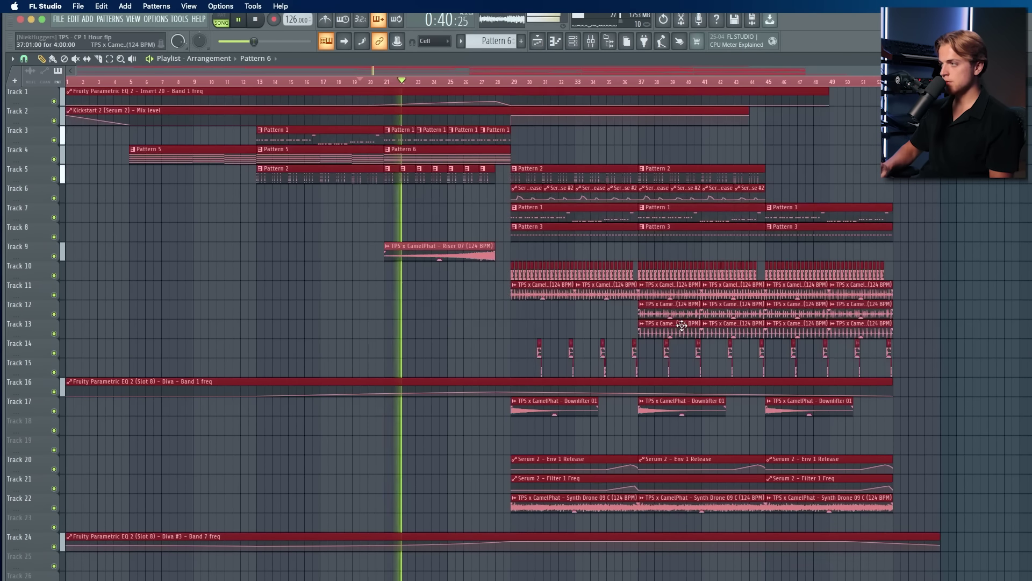
left_click_drag(683, 304, 684, 324)
left_click(859, 193)
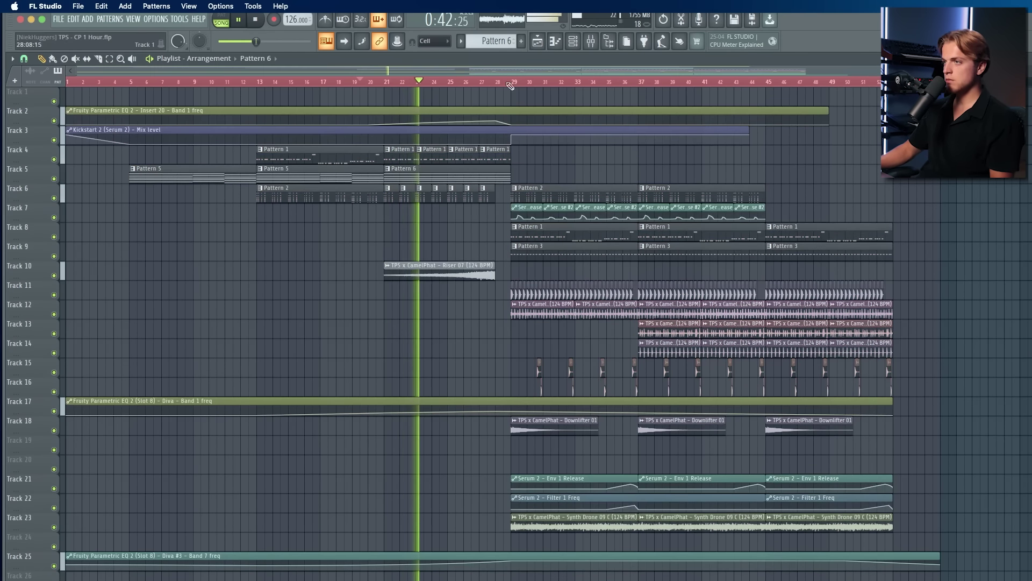
Step: Load Endless Smile in slot 1 of the Master, audition its intensity up to 41 %, and turn it fully down
left_click(591, 43)
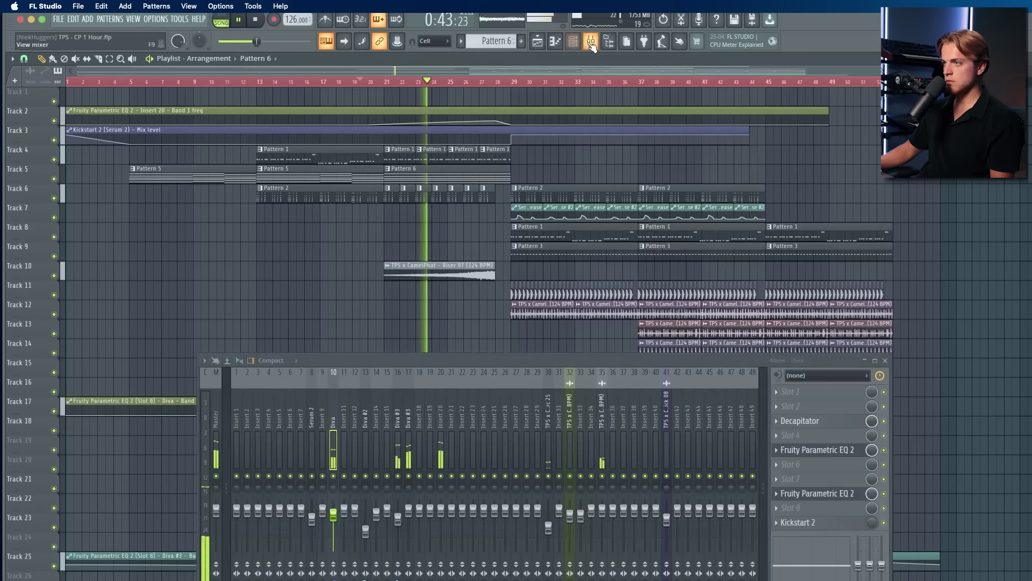
left_click(221, 451)
left_click(859, 392)
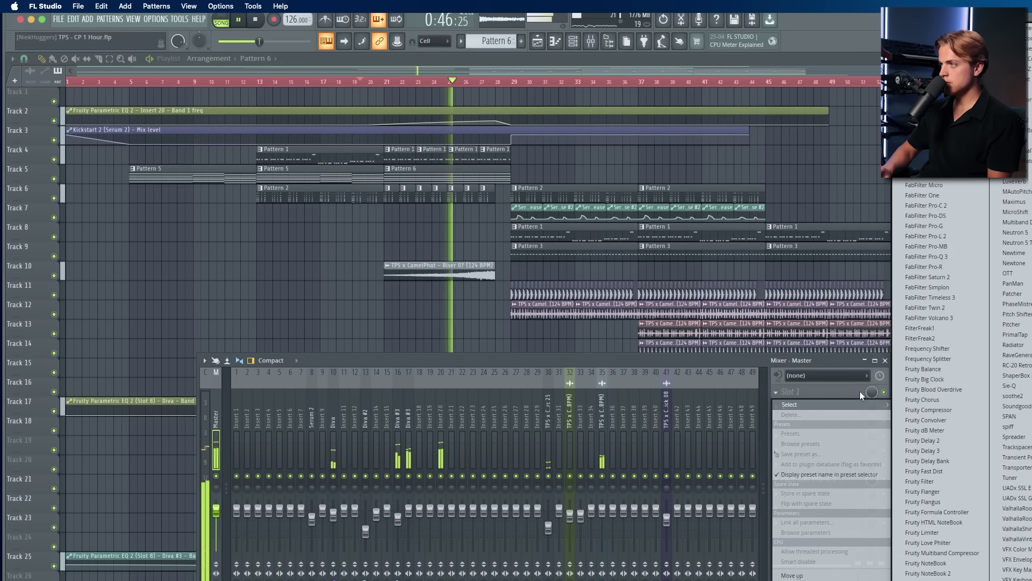
left_click(924, 164)
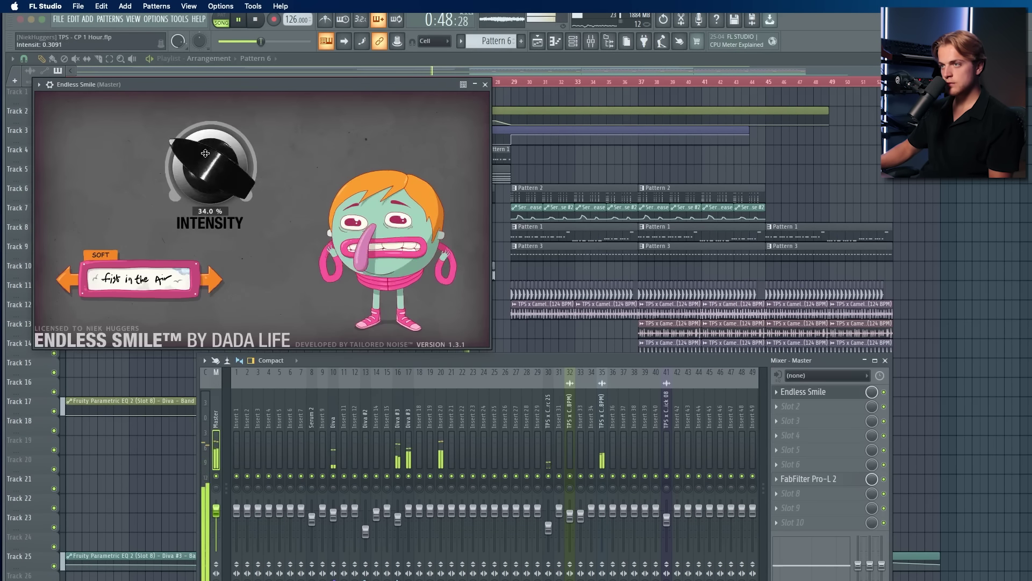
left_click_drag(205, 153, 206, 145)
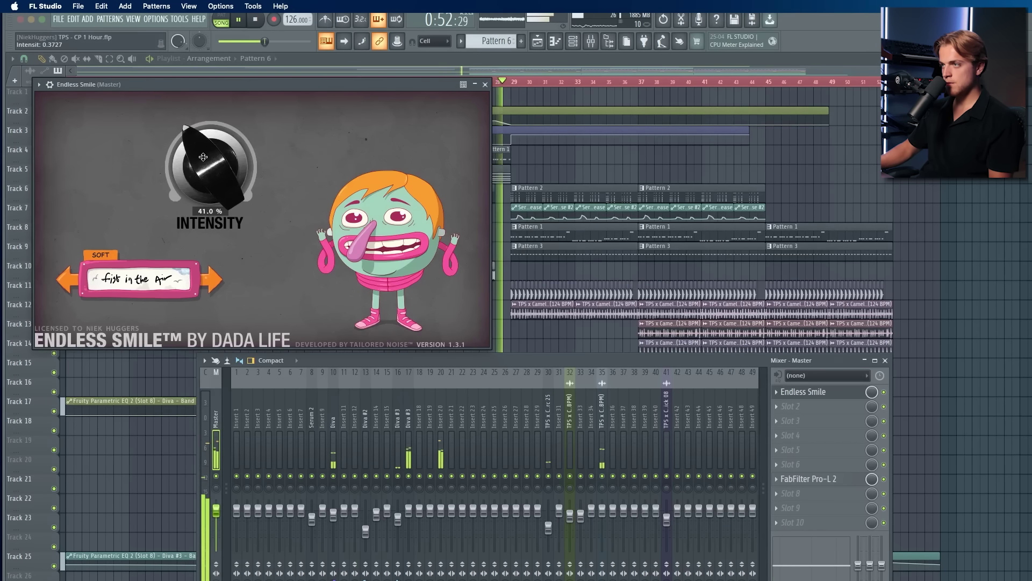
left_click_drag(203, 158, 205, 226)
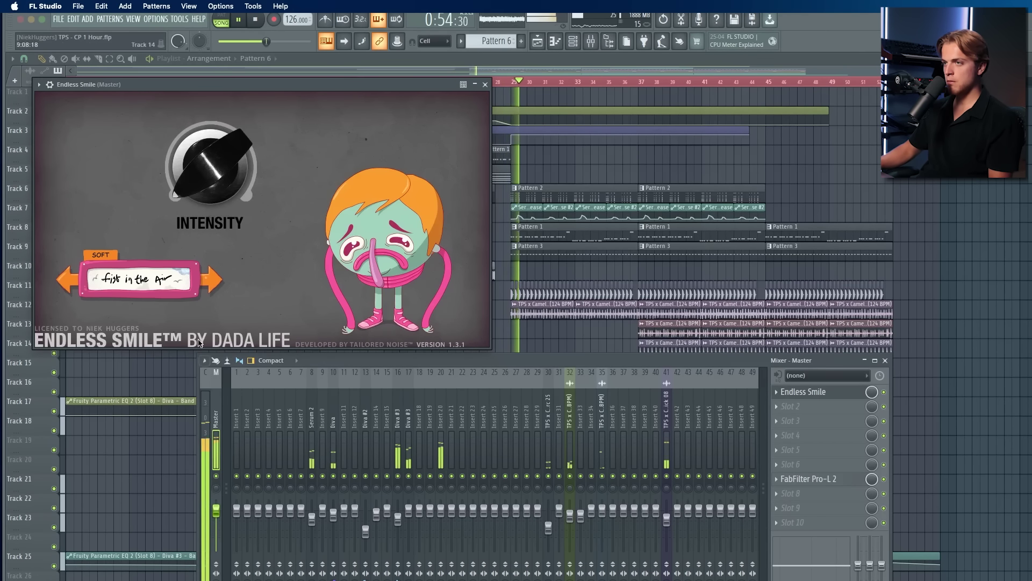
left_click(885, 361)
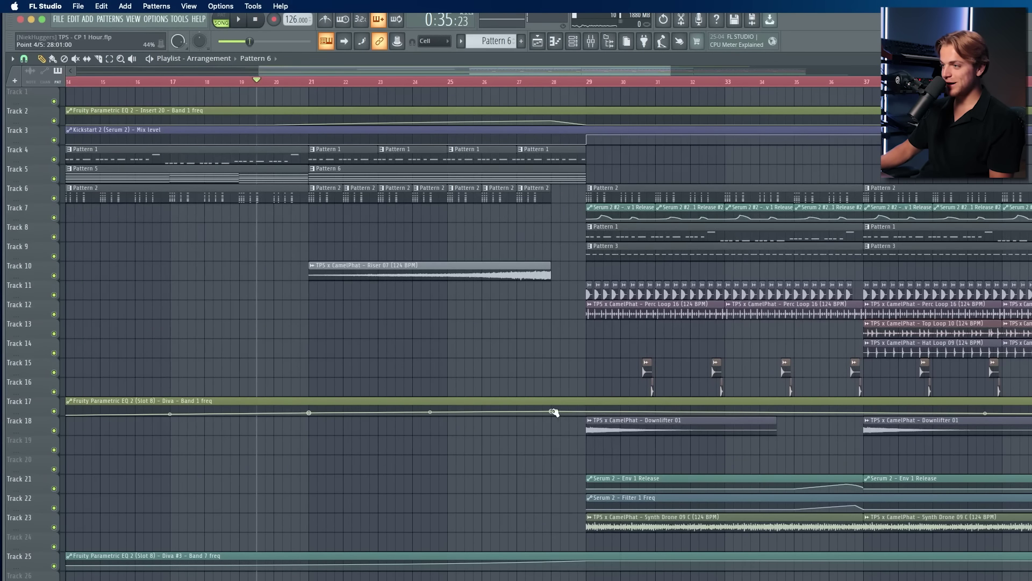
Step: Move the peak of the Diva band 1 frequency automation from bar 28 to bar 29 and make it drop abruptly there
right_click(552, 411)
left_click(587, 576)
right_click(589, 410)
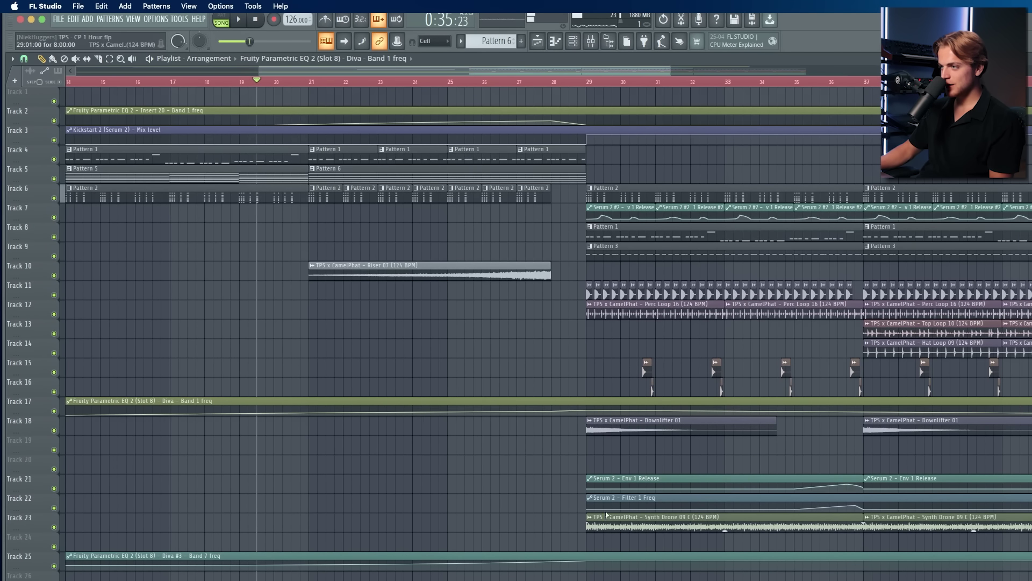
right_click(589, 410)
left_click(639, 574)
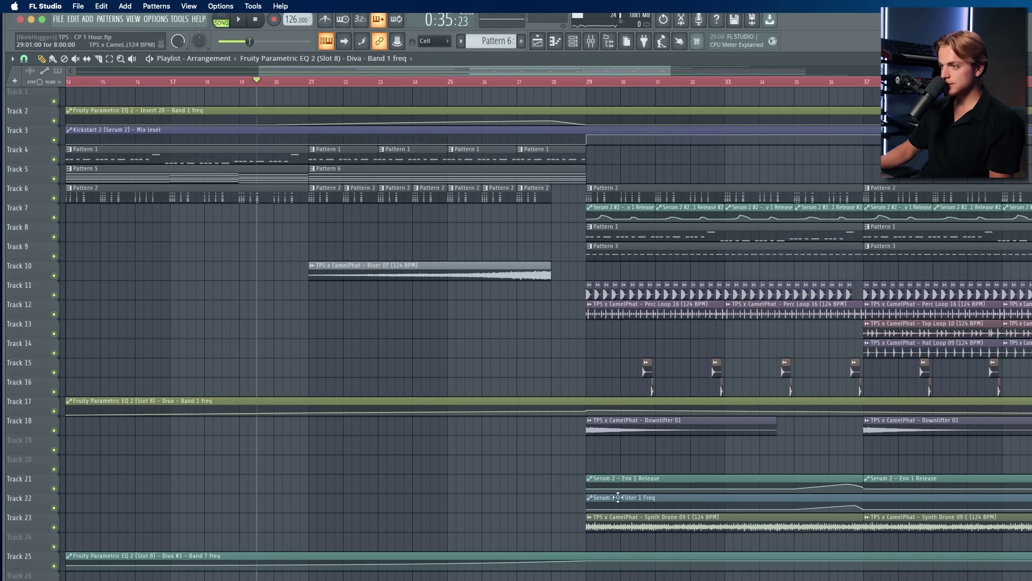
key("space")
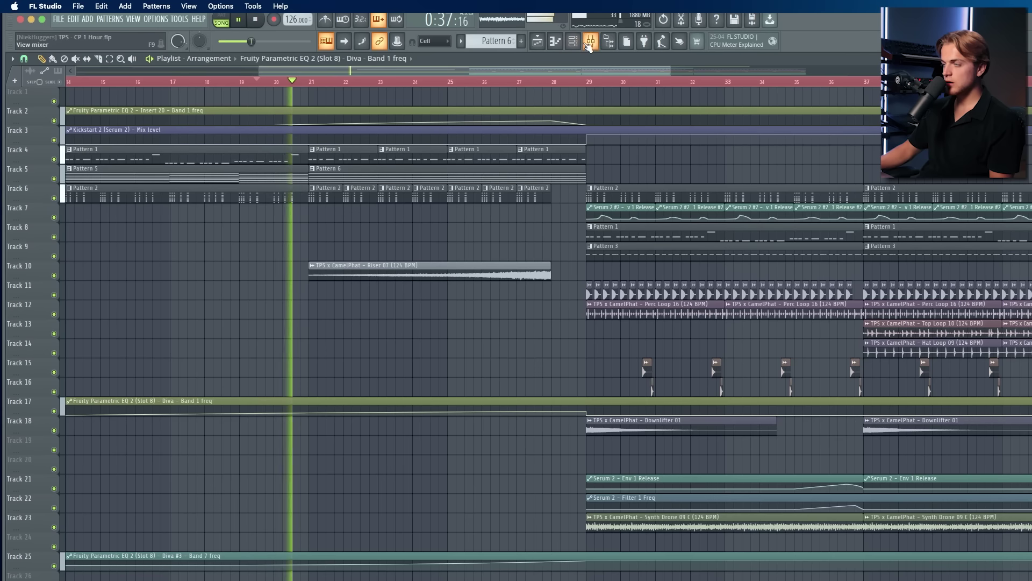
Step: Tweak the Endless Smile intensity on the Master and create an automation clip for it on Track 1
key("F9")
left_click(803, 392)
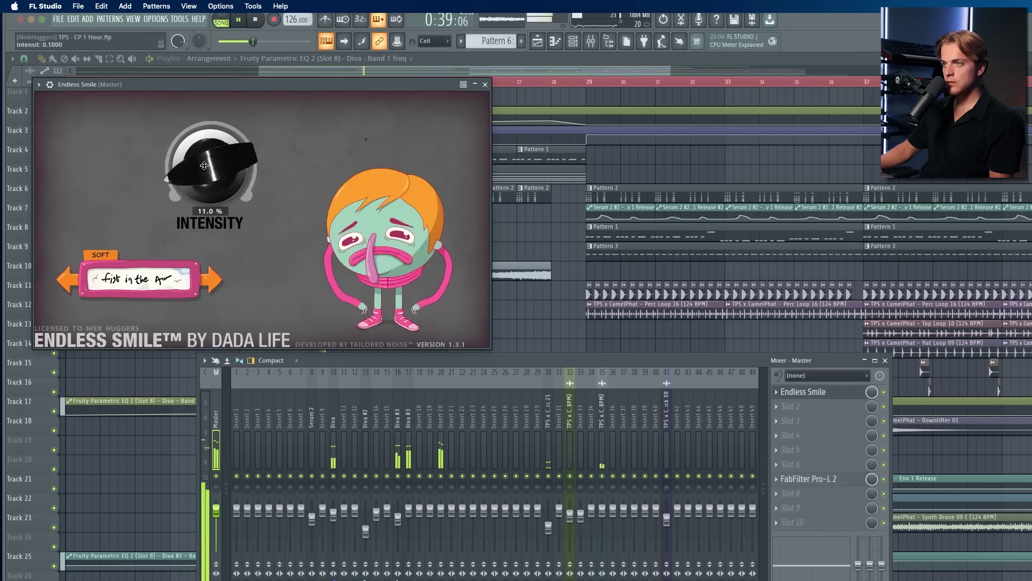
left_click(180, 19)
mouse_move(238, 218)
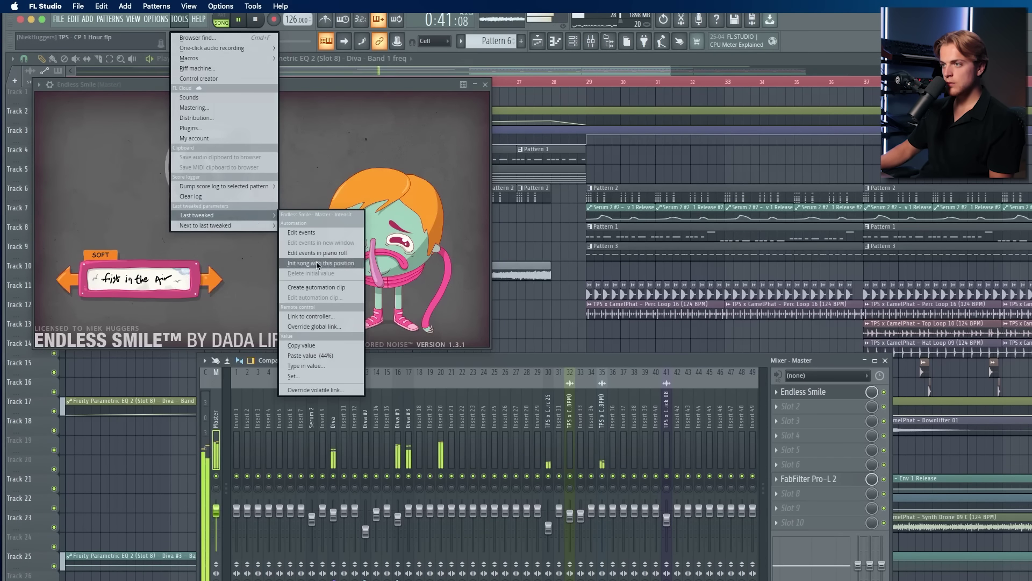
left_click(328, 288)
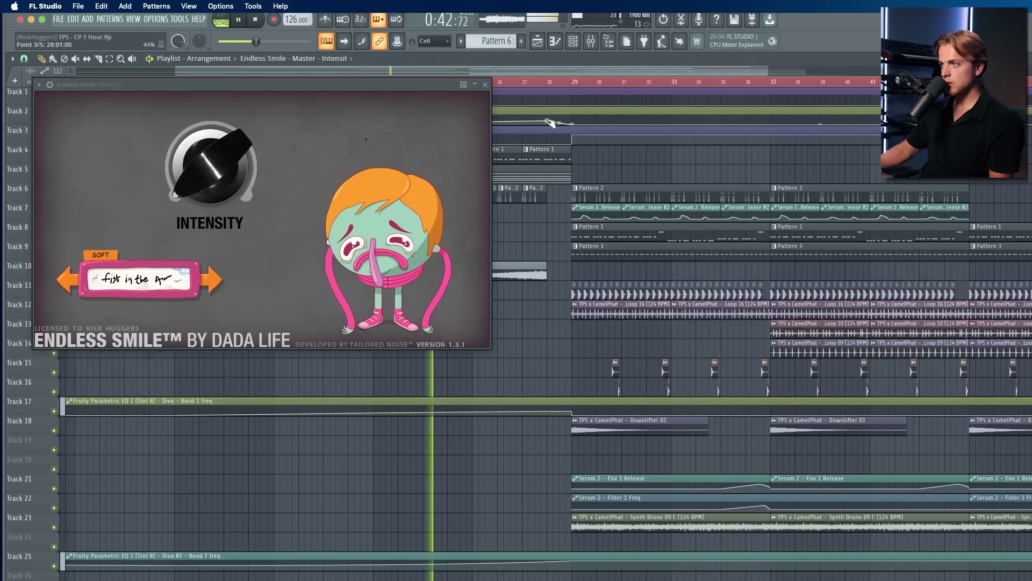
Step: Shape the Endless Smile intensity automation to peak at bar 28 and fall off at bar 29
left_click_drag(588, 104, 550, 102)
right_click(572, 104)
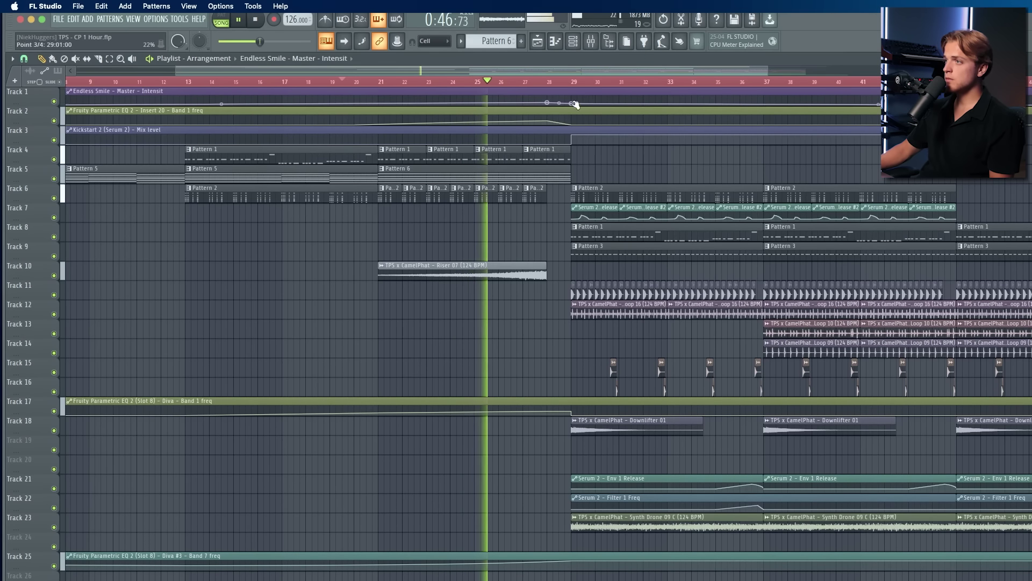
right_click(573, 106)
scroll(557, 166, "down", 3)
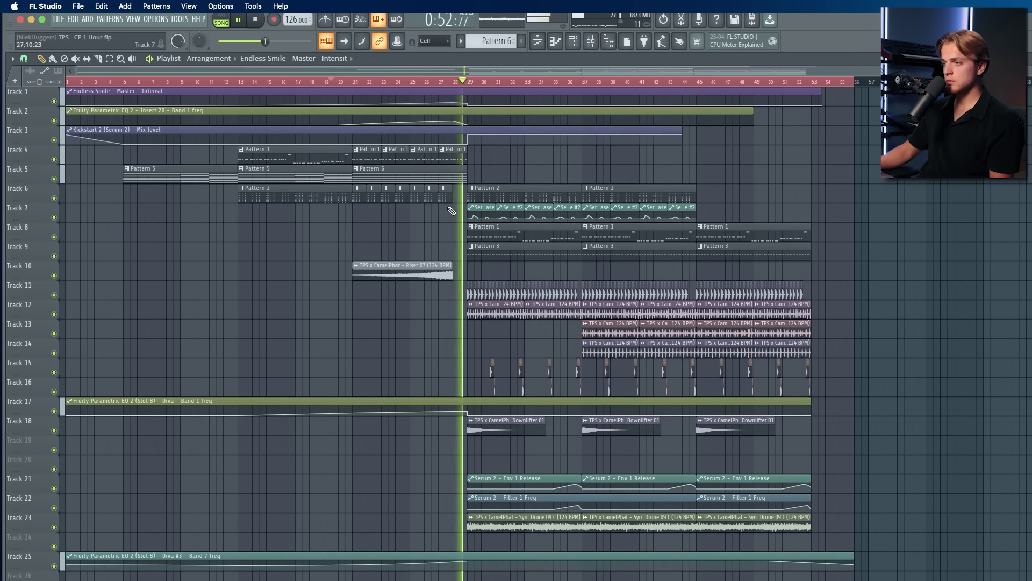
scroll(452, 219, "up", 5)
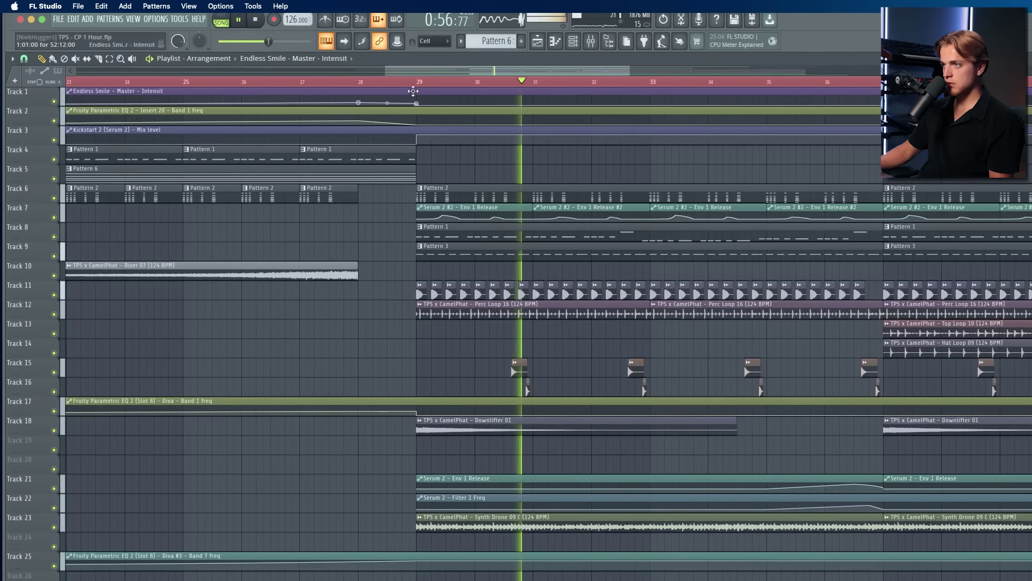
Step: Trim the build-up clips on Tracks 4 and 5 to end at bar 28 and bend the Insert 20 band 1 frequency fall before bar 29
scroll(234, 80, "left", 1)
scroll(234, 80, "left", 3)
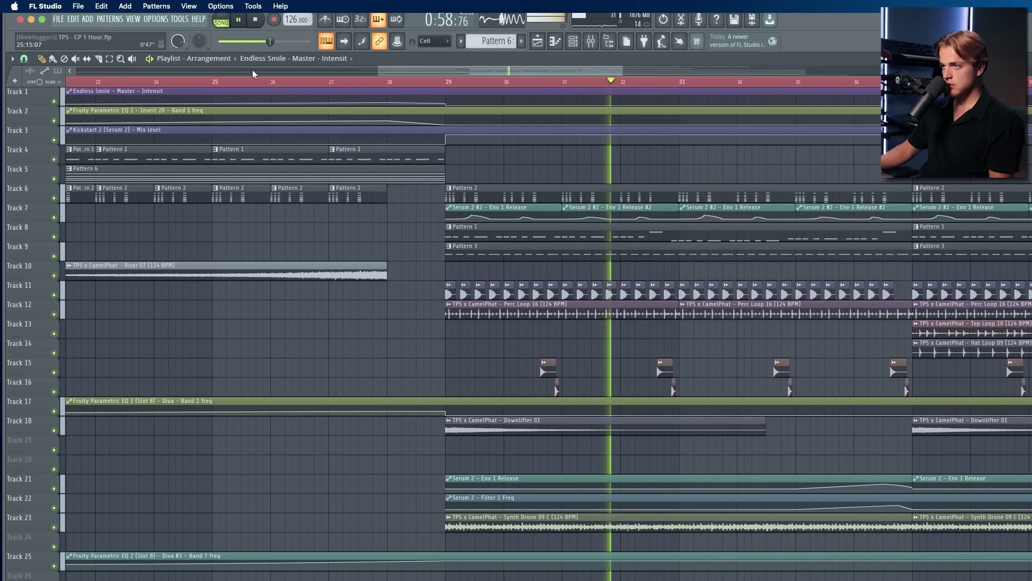
left_click(234, 81)
left_click_drag(466, 168, 416, 168)
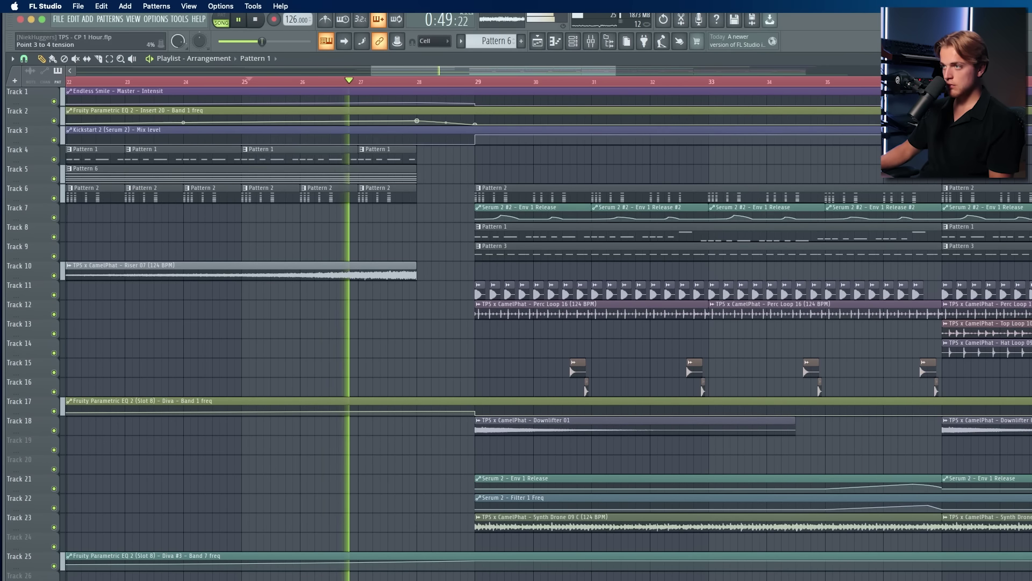
left_click_drag(445, 123, 447, 121)
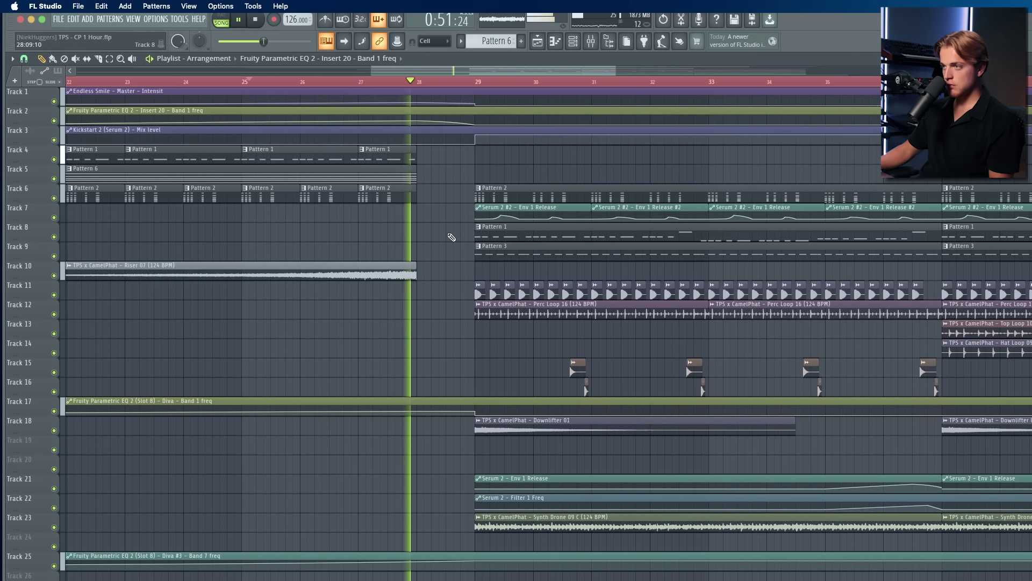
scroll(415, 224, "down", 4)
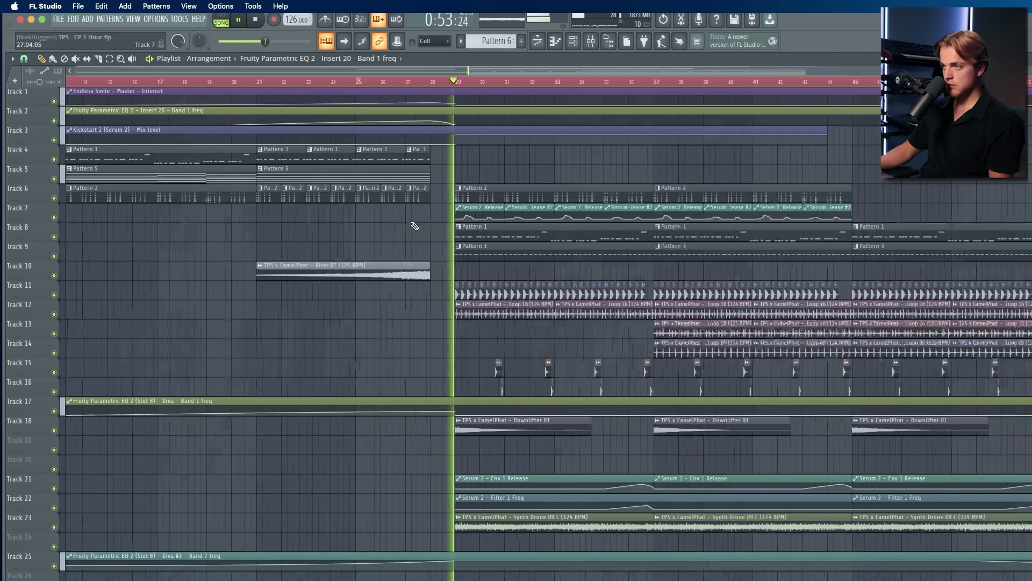
left_click(408, 84)
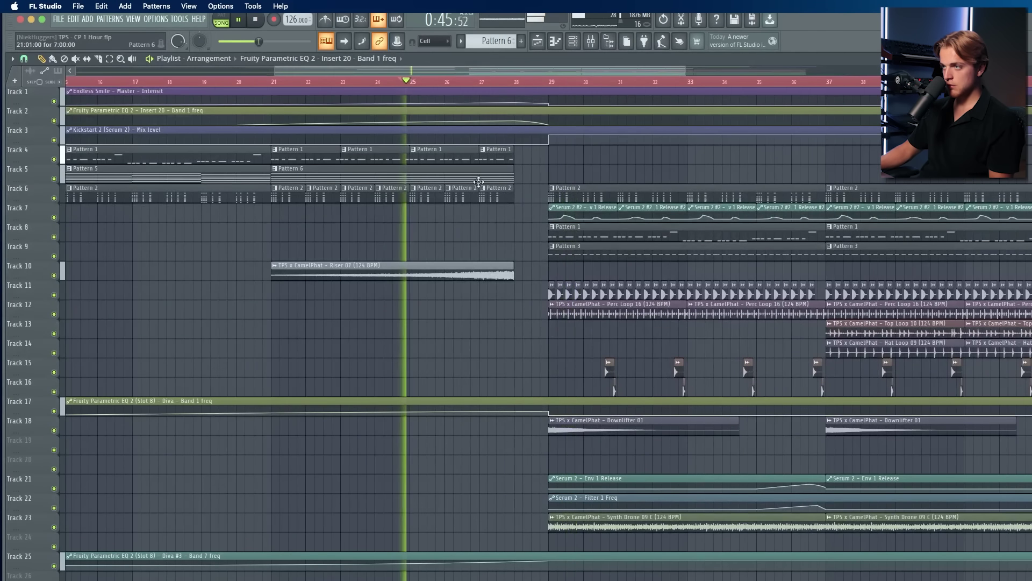
Step: Replace the Pattern 6 clip on Track 5 with a Pattern 5 clip from bar 21, trimmed to end at bar 28
right_click(479, 177)
left_click(488, 83)
key("space")
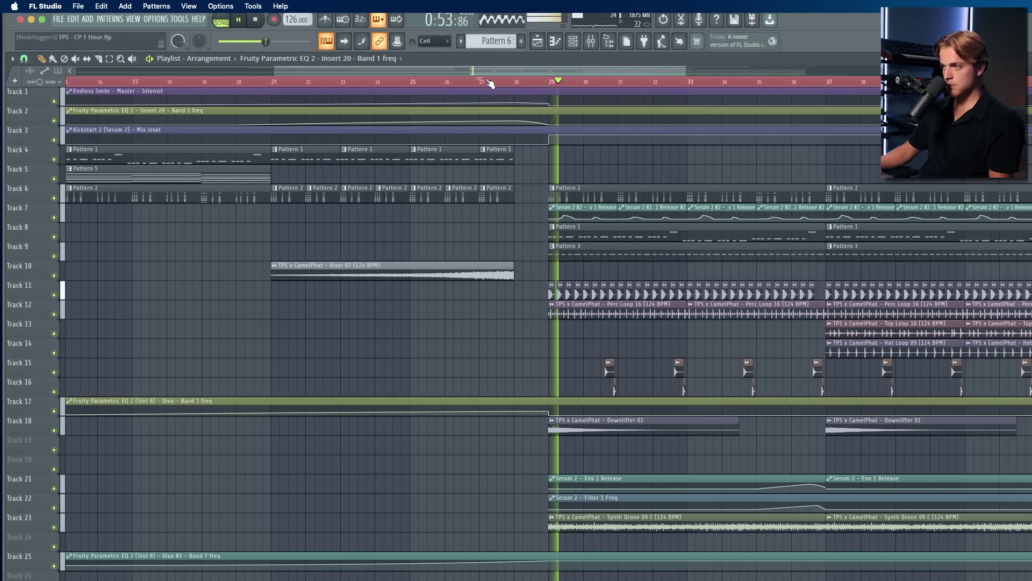
key("space")
left_click(275, 173)
key("space")
key("space")
left_click(256, 82)
key("space")
left_click_drag(545, 176, 514, 187)
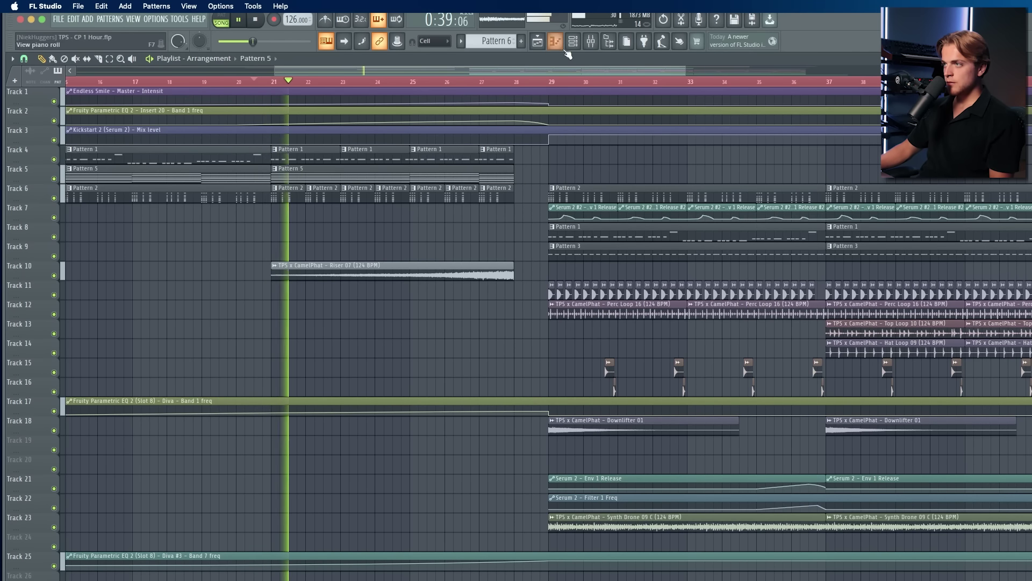
Step: Create an automation clip for the Fruity Balance volume on the Diva #3 mixer insert
key("F9")
left_click(440, 457)
key("space")
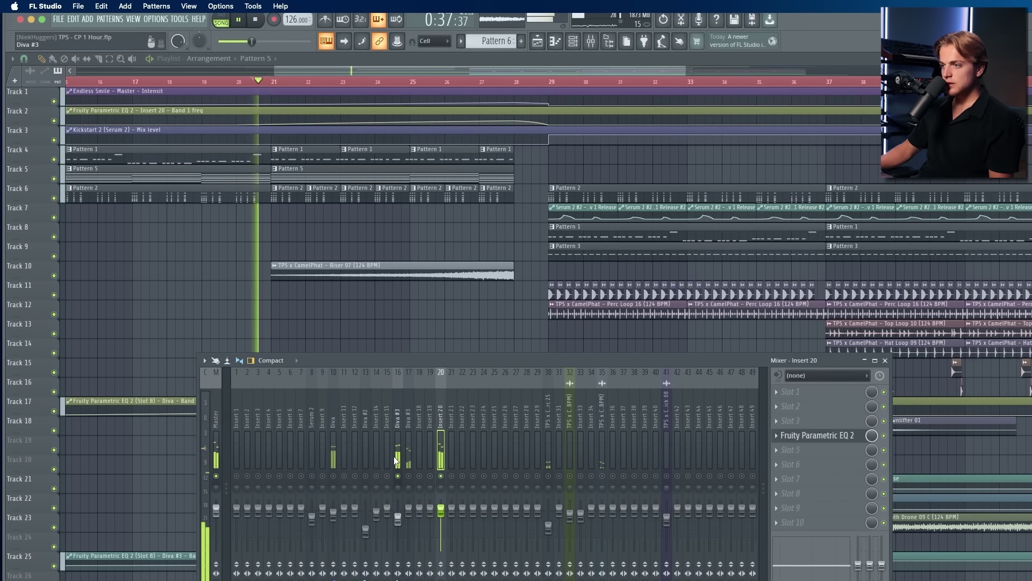
left_click(407, 505)
left_click(804, 436)
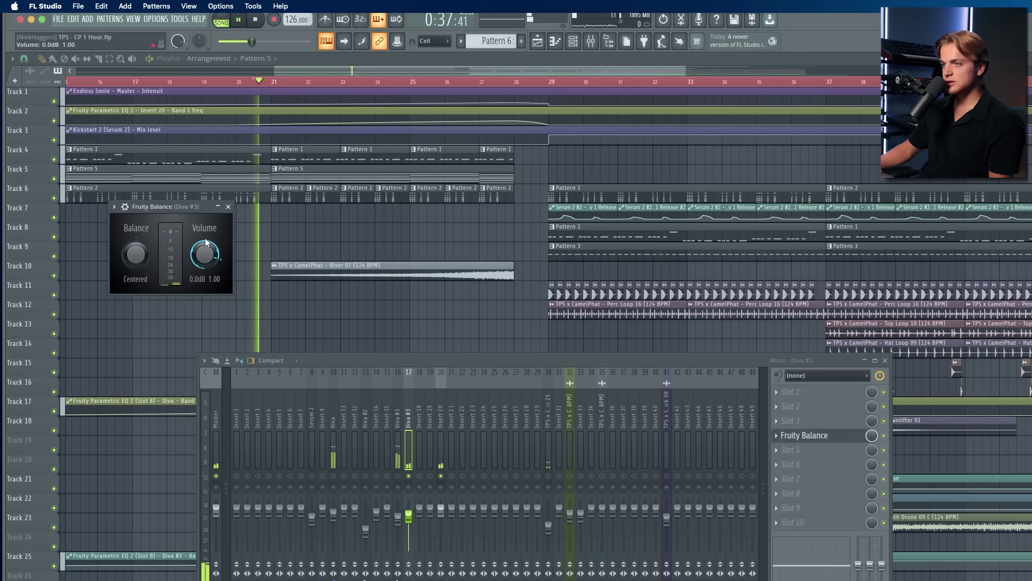
right_click(204, 255)
left_click(237, 327)
Step: Shape the Diva #3 volume automation to decline from about bar 21 to its lowest point at bar 29, and check the insert's sound
right_click(272, 445)
right_click(444, 449)
left_click_drag(444, 449, 557, 455)
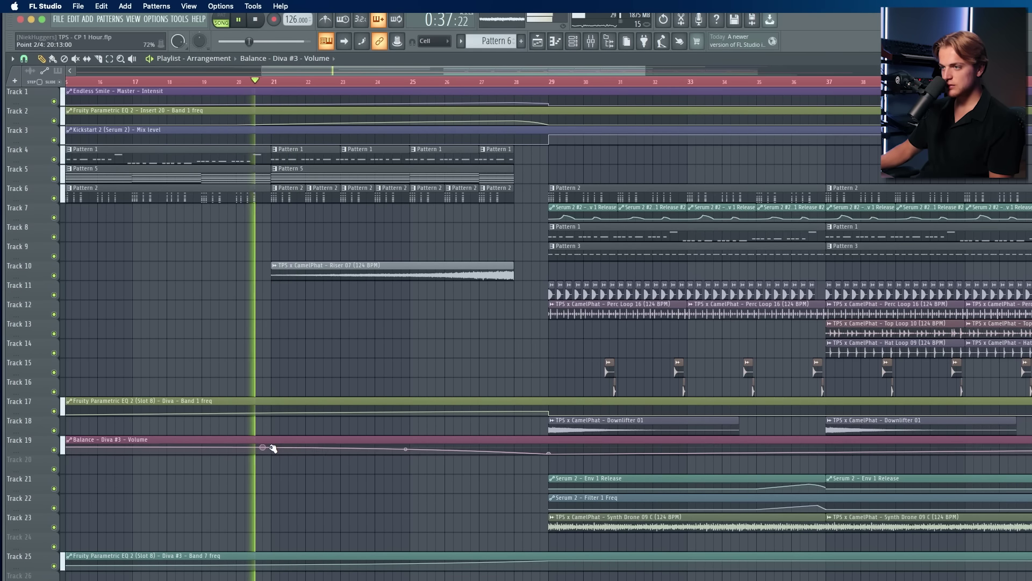
scroll(275, 446, "down", 4)
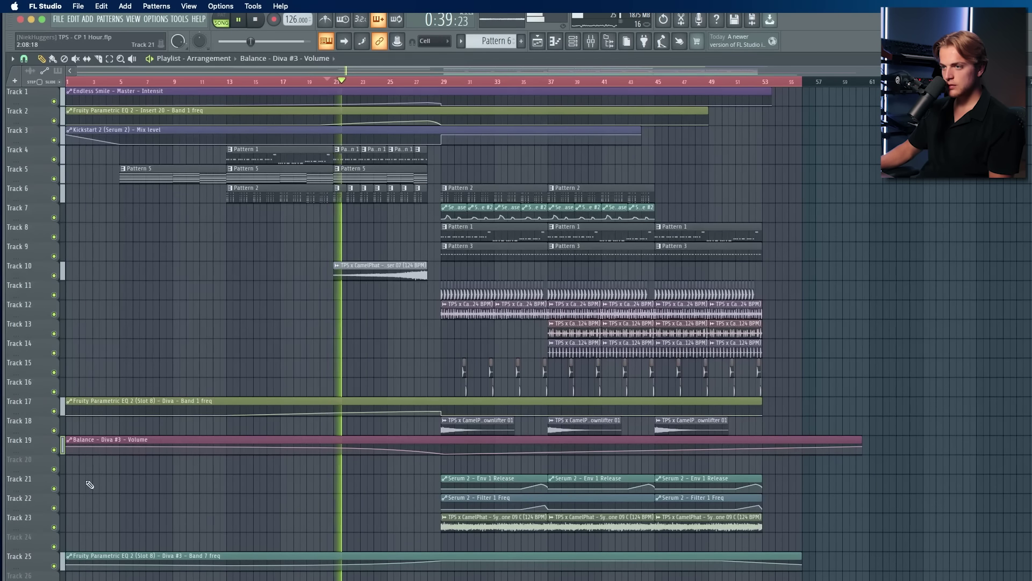
right_click(68, 446)
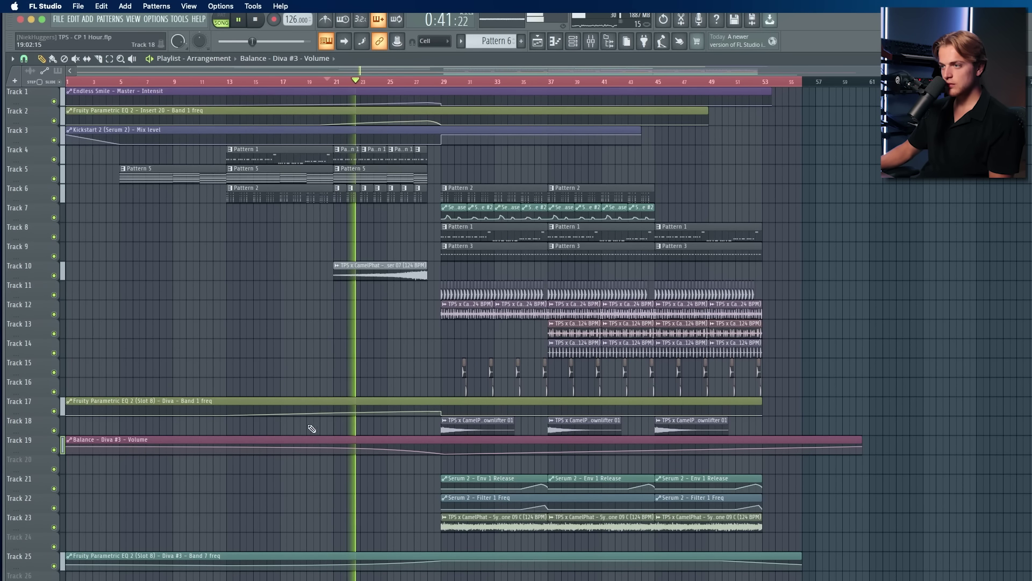
right_click(333, 447)
key("Escape")
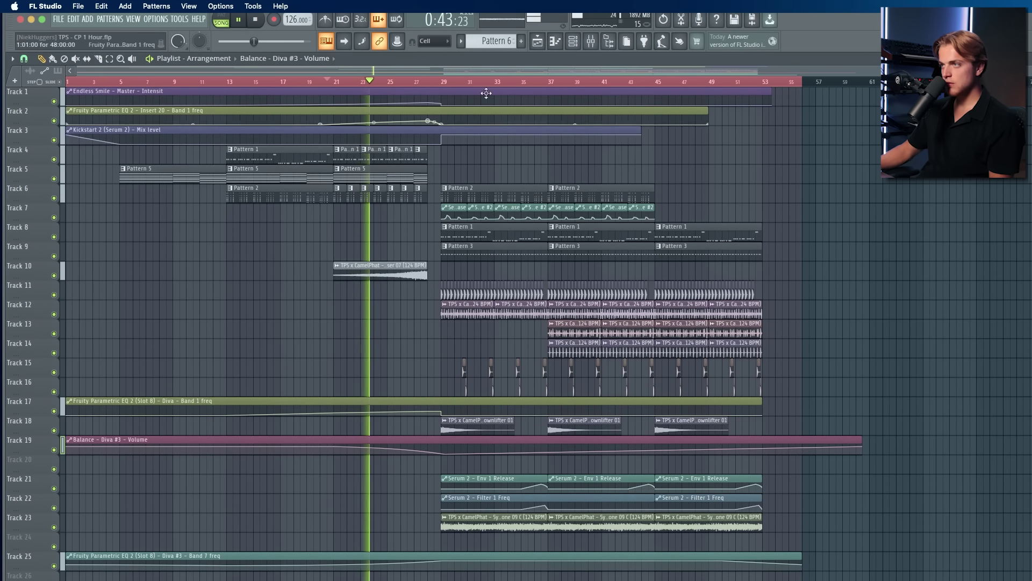
left_click(591, 42)
right_click(409, 476)
key("Escape")
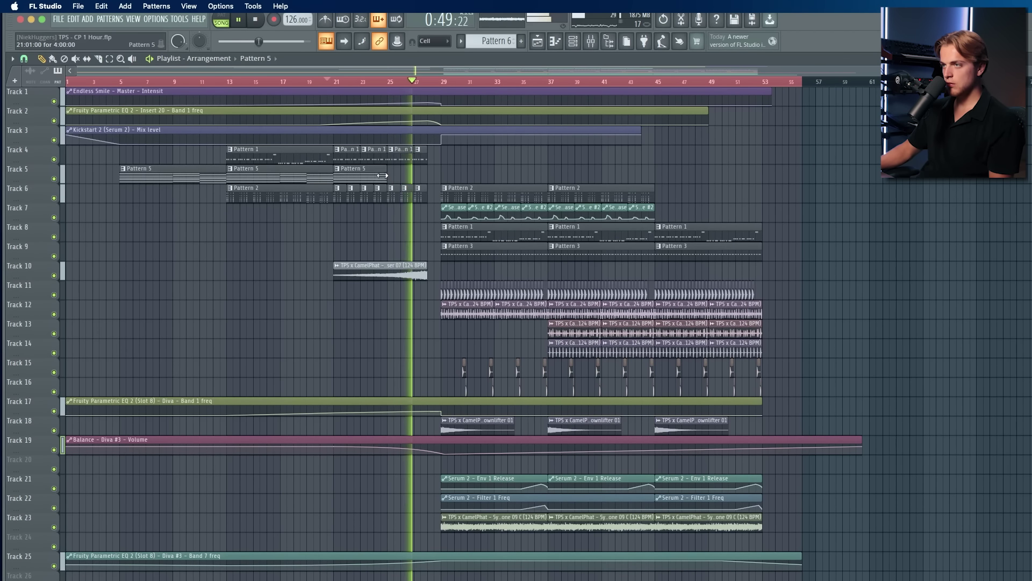
Step: Reduce Pattern 5 to its first five-note chord and stretch those notes to eight bars
left_click_drag(426, 172, 769, 496)
double_click(416, 176)
scroll(430, 186, "left", 6)
key("Delete")
left_click_drag(414, 475, 335, 154)
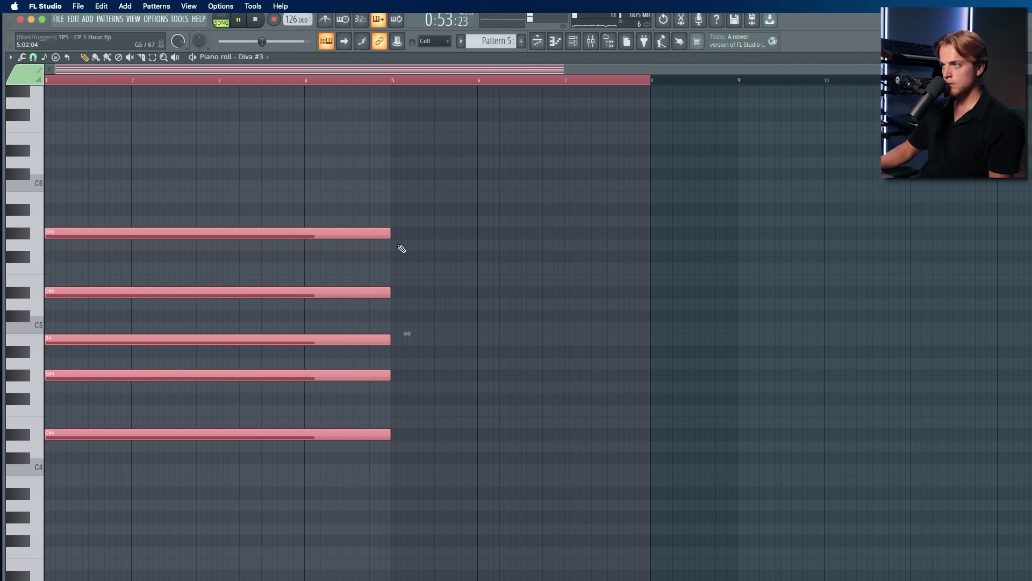
left_click_drag(390, 231, 733, 280)
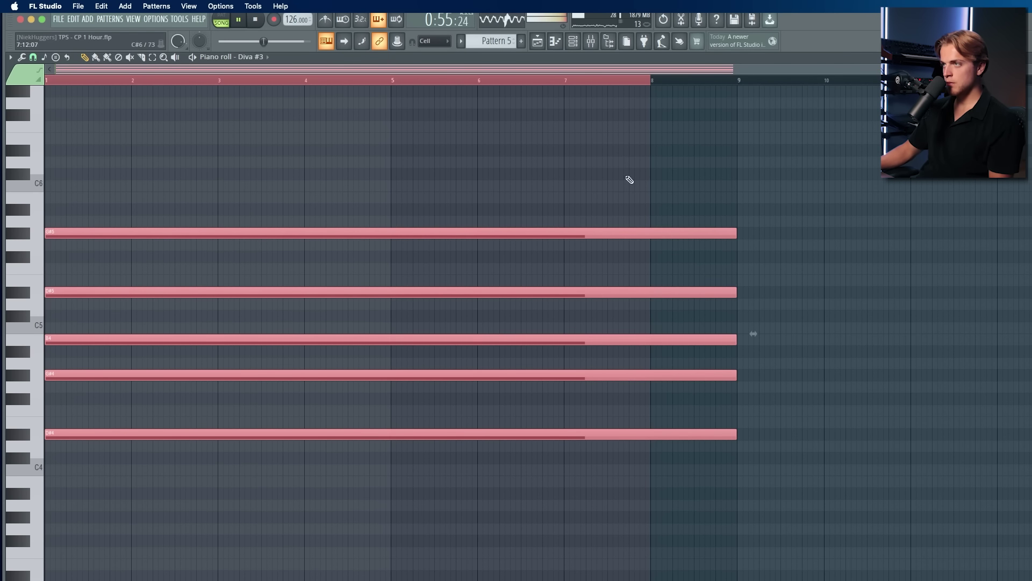
left_click(549, 44)
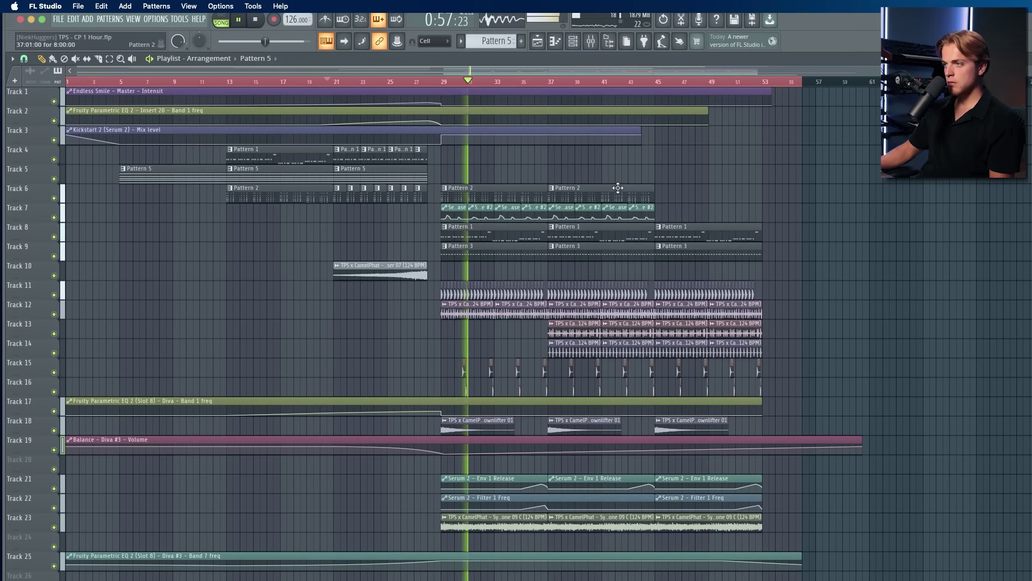
Step: Find the Diva insert in the mixer and open its Kickstart 2 sidechain plugin
left_click(590, 45)
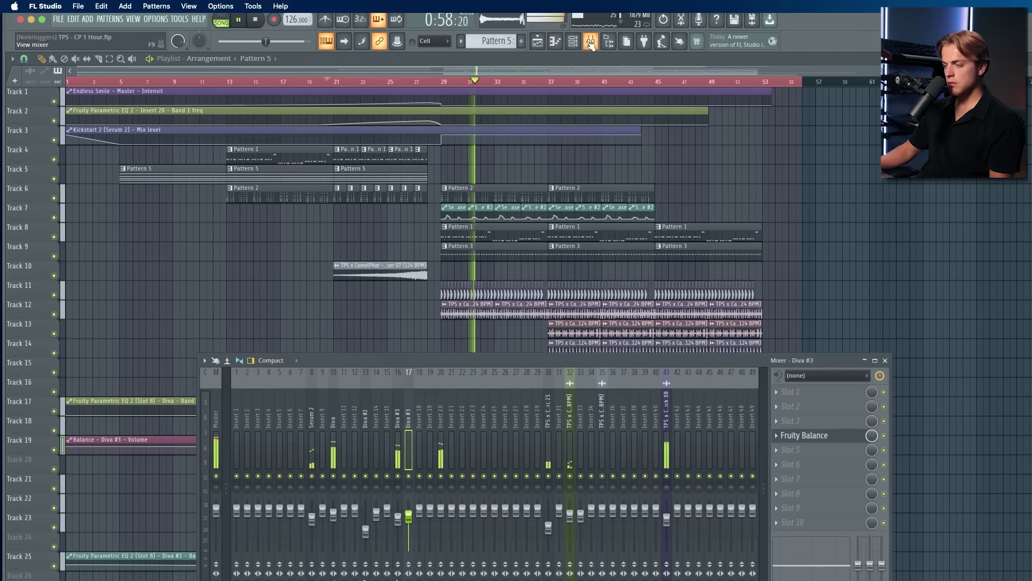
left_click(344, 435)
key("Escape")
scroll(407, 194, "up", 5)
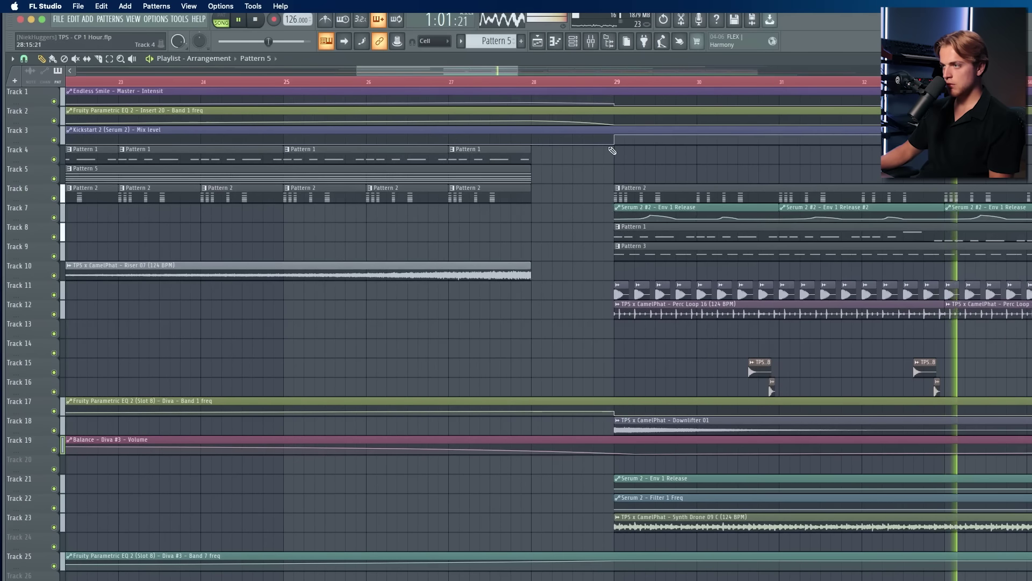
left_click(574, 43)
left_click(590, 43)
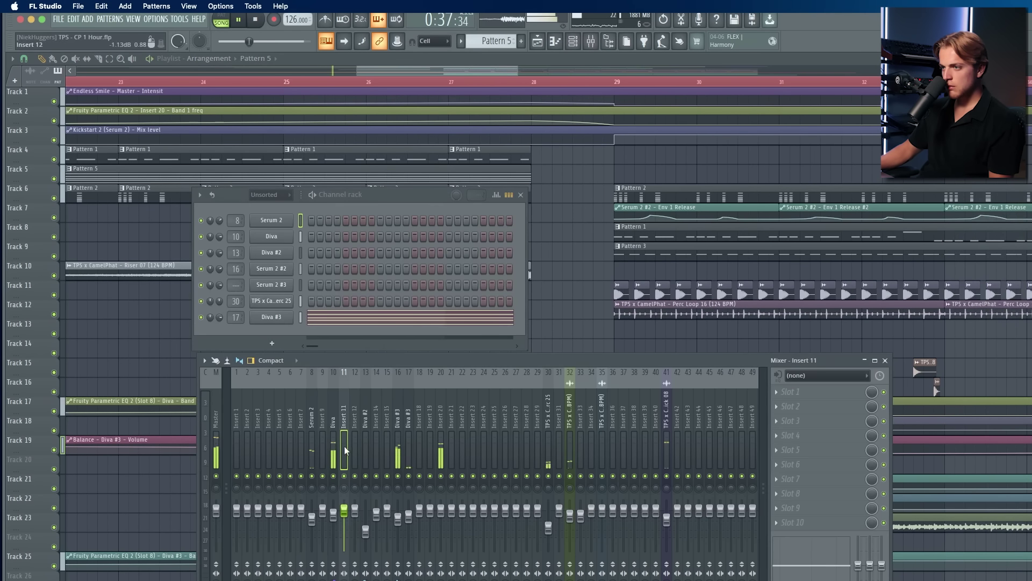
key("Left")
left_click(843, 526)
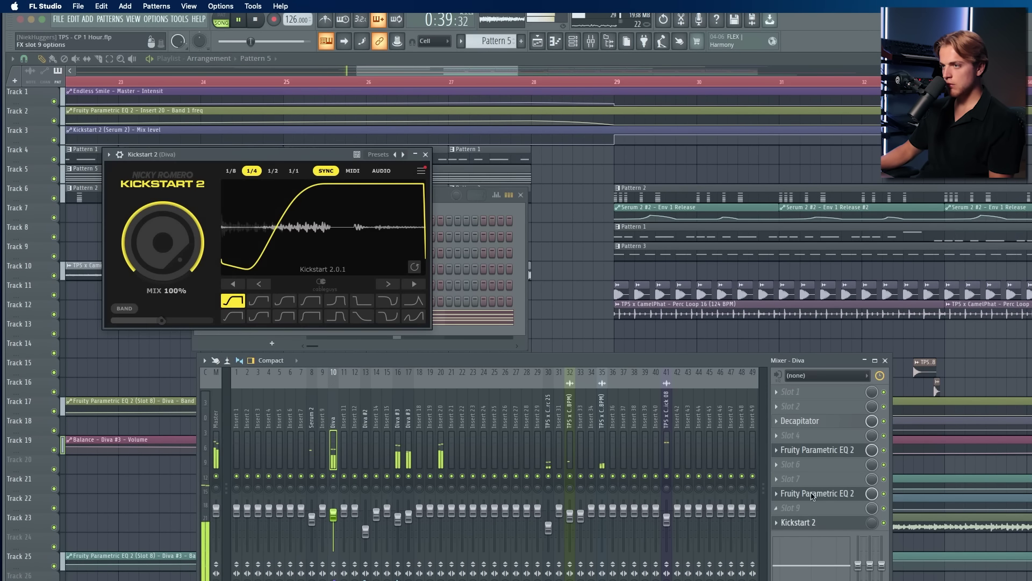
Step: Play the transition just before bar 29 and create an automation clip for the Diva insert's Kickstart 2 mix level
left_click(585, 81)
left_click(590, 41)
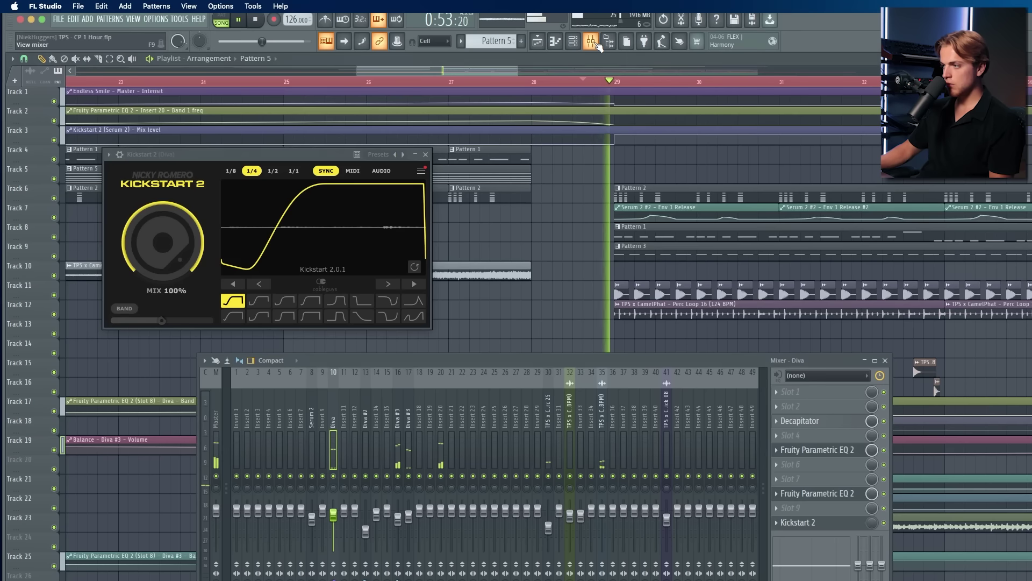
key("space")
key("space")
key("space")
right_click(872, 523)
left_click(884, 567)
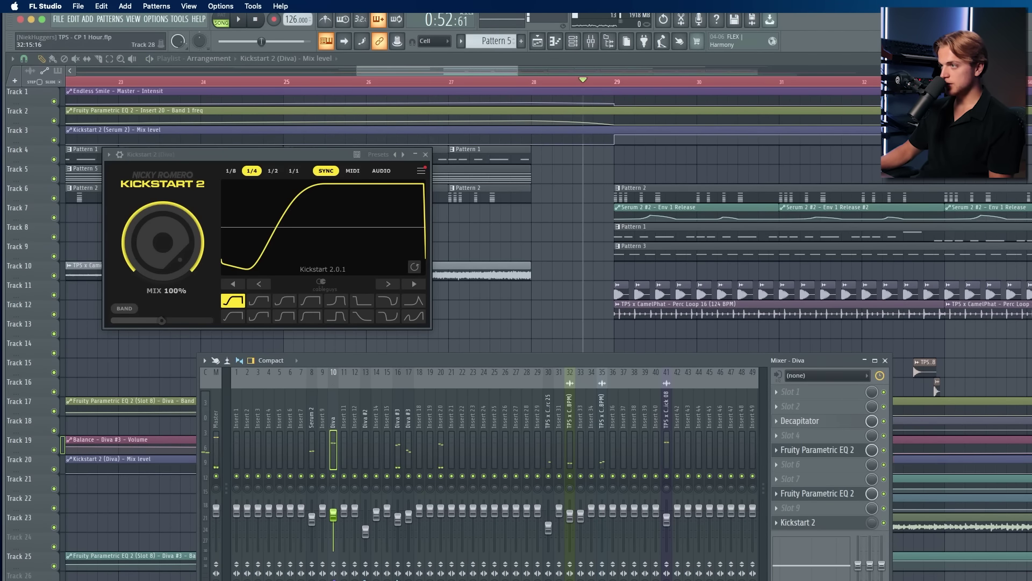
Step: Add a point at 0 % on bar 29 of the Kickstart 2 (Diva) mix level automation on Track 20
key("F9")
scroll(753, 430, "down", 3)
left_click(680, 479)
left_click(676, 470)
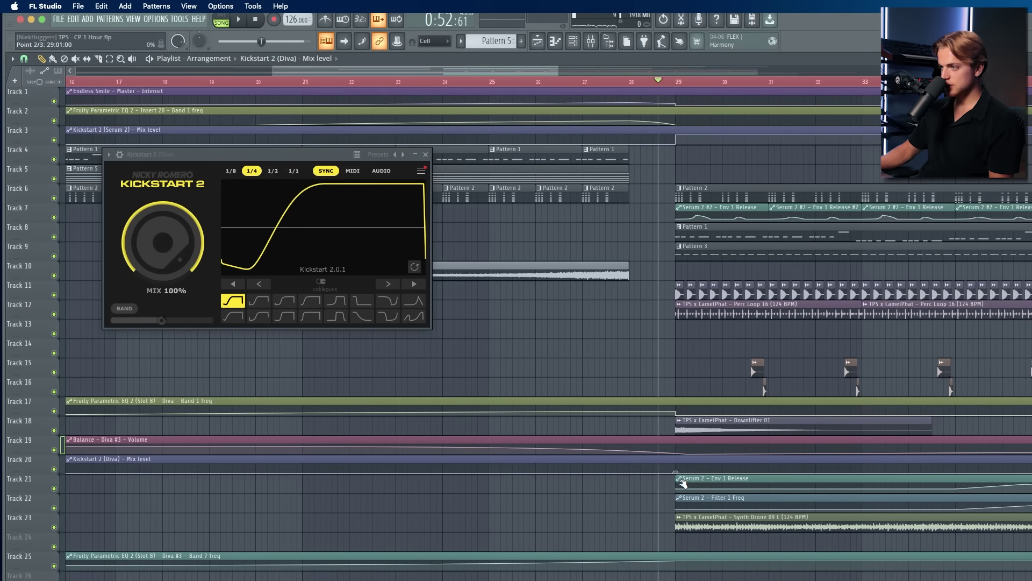
Step: Play the drop from bar 29 and examine the mixer effect chains of the Diva, Diva #3, Diva #2 and Serum 2 inserts
scroll(683, 482, "down", 5)
key("space")
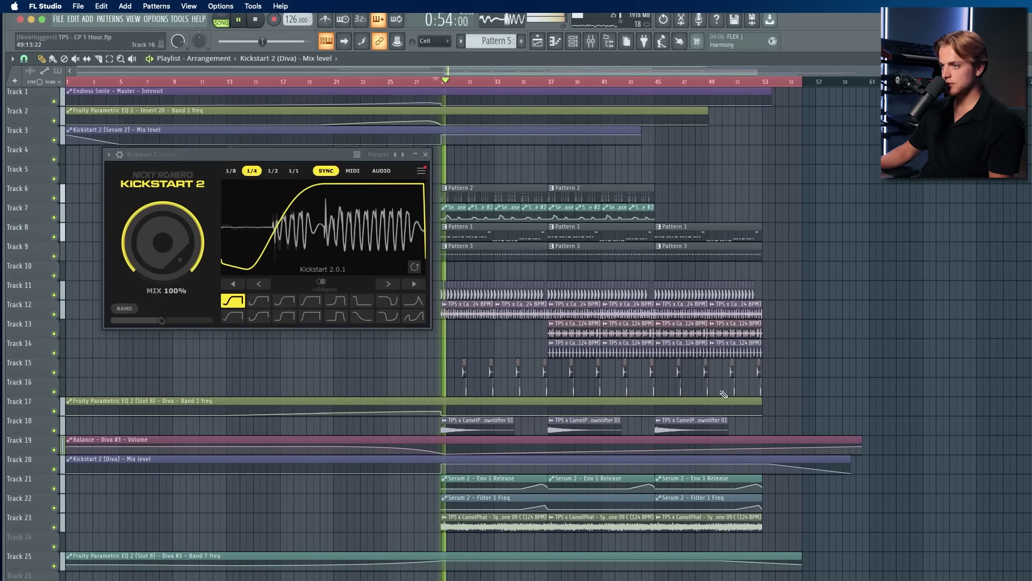
key("F9")
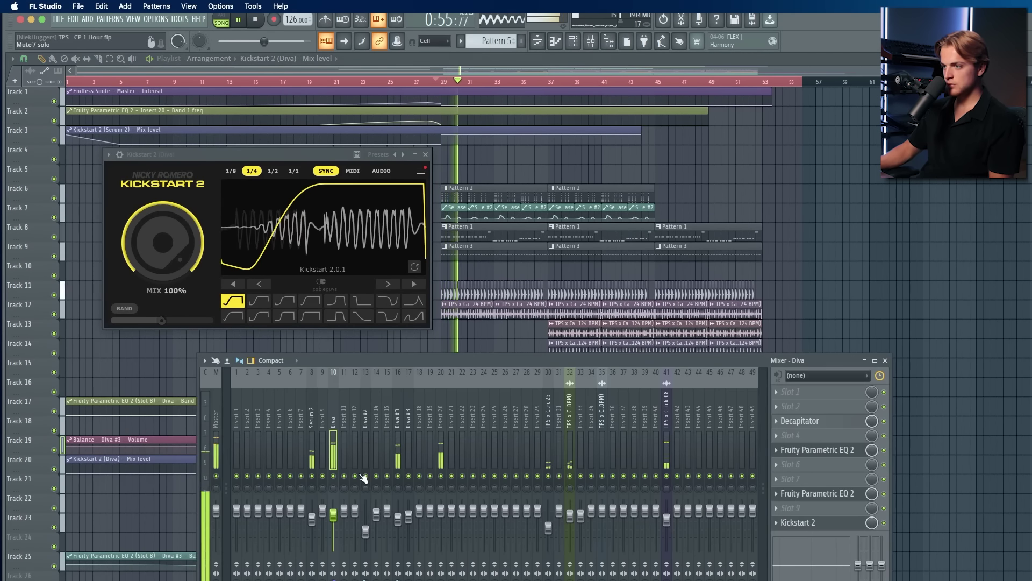
left_click(389, 464)
left_click(400, 460)
left_click(420, 461)
left_click(412, 461)
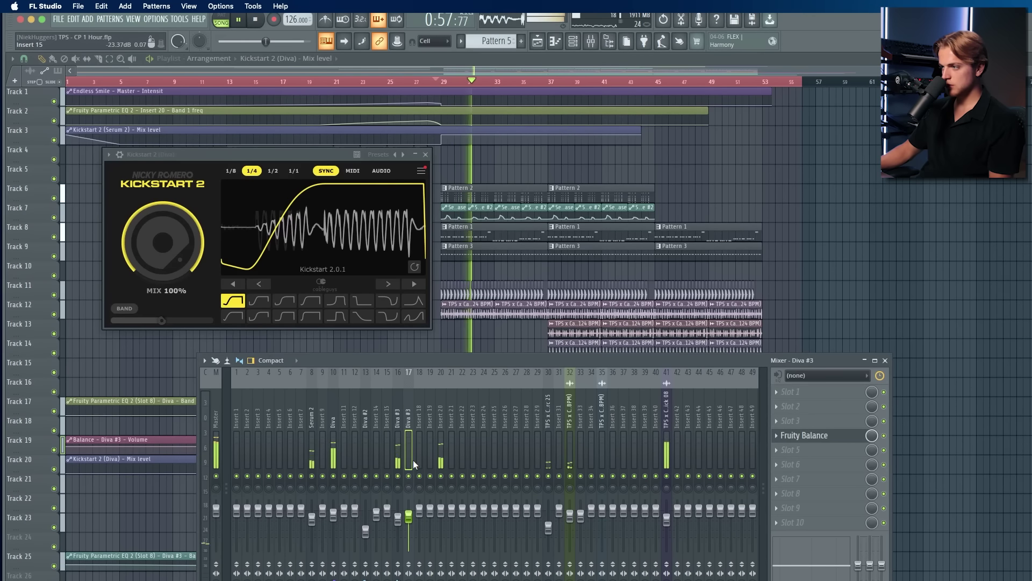
left_click(379, 462)
left_click(364, 463)
left_click(343, 463)
left_click(311, 460)
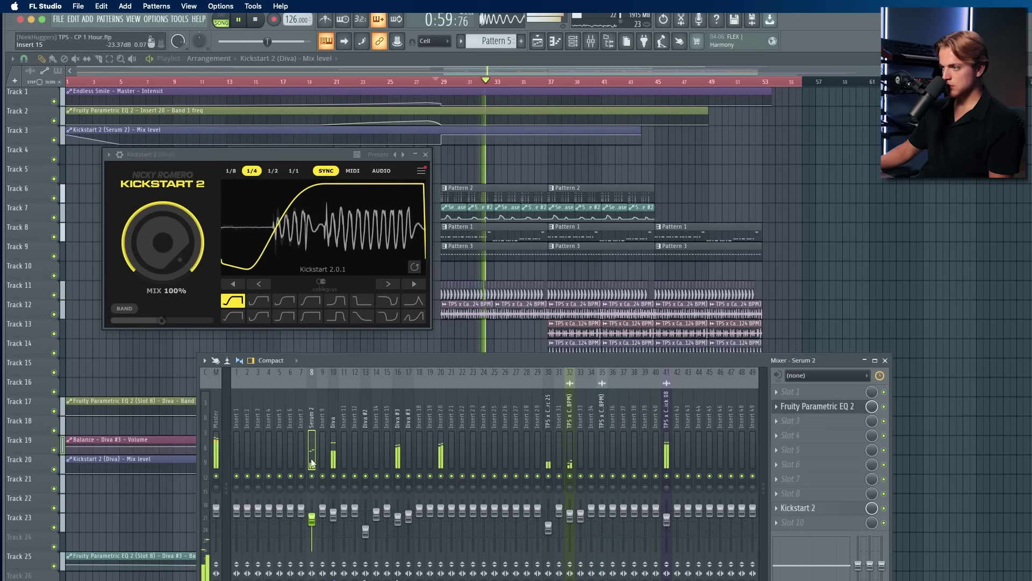
key("F9")
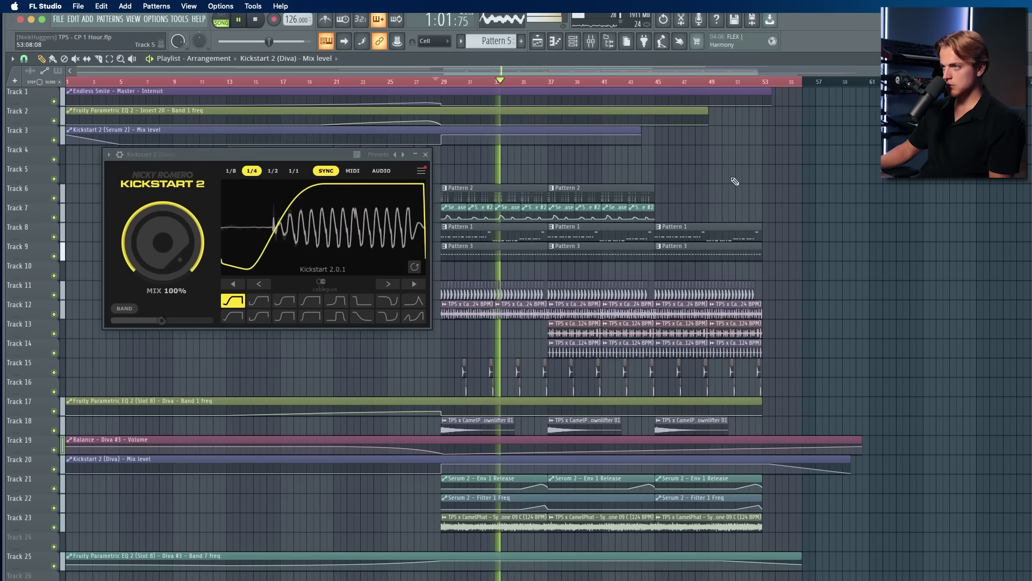
Step: Close Kickstart 2, replay the drop, and set the Perc Loop 16 sample's channel volume to 61%
left_click(425, 154)
left_click_drag(422, 141, 472, 90)
left_click(468, 82)
double_click(468, 306)
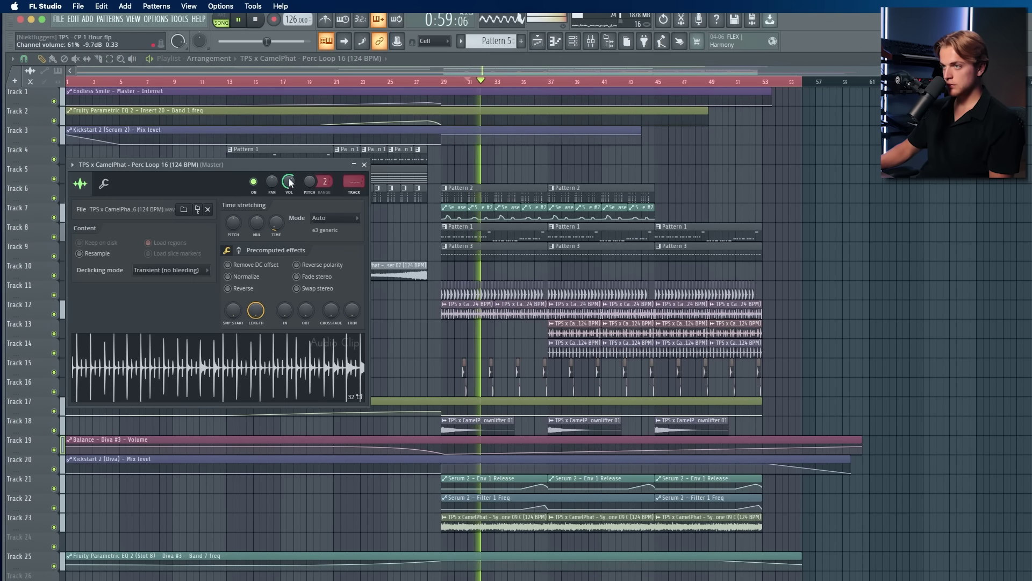
Step: Move the automation clips from tracks 1–3, 17, 19 and 20 down to track 26 and below
left_click_drag(502, 164, 500, 93)
left_click_drag(344, 91, 330, 572)
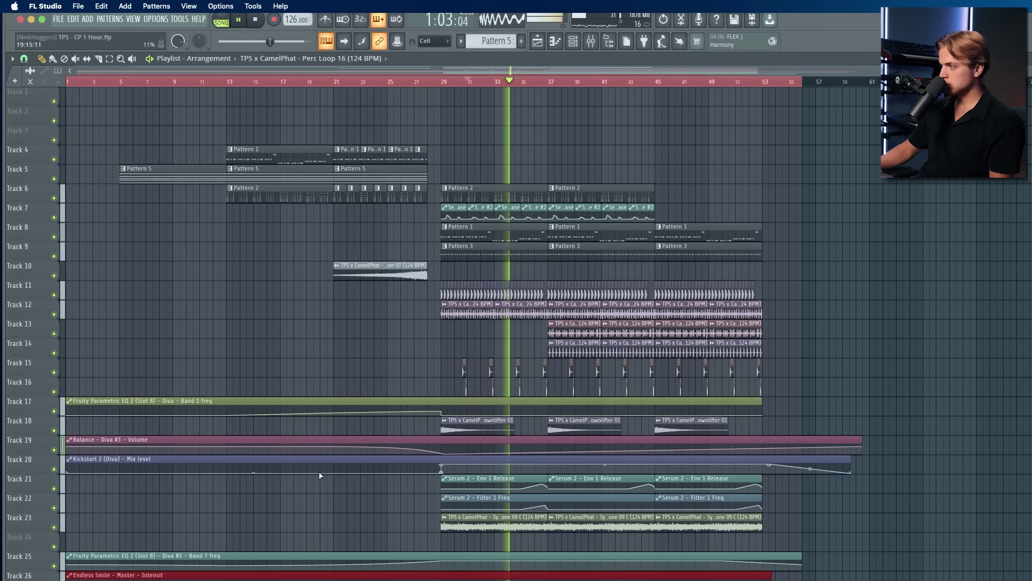
left_click_drag(320, 477, 266, 578)
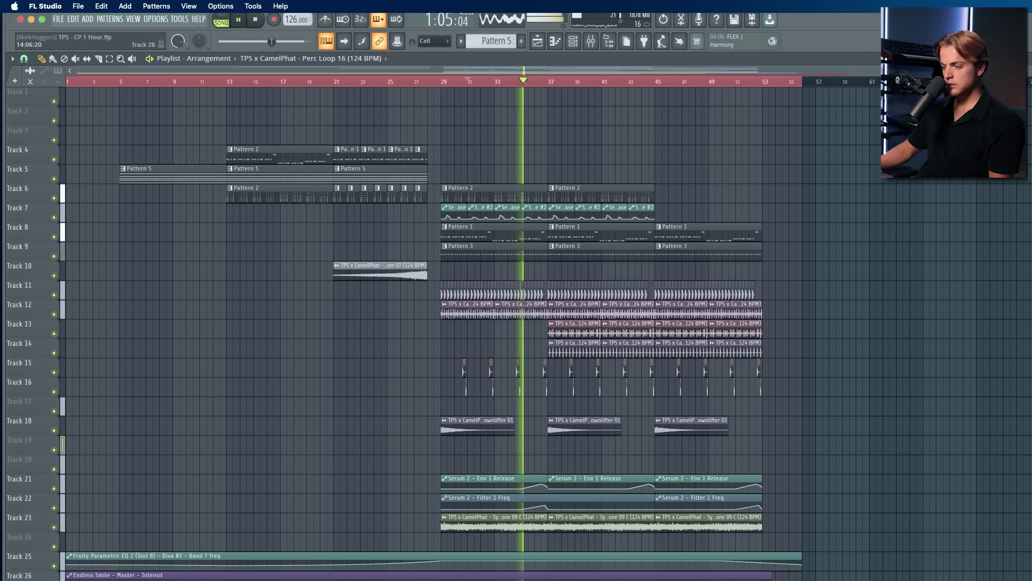
Step: Place copies of the Synth Drone 09 clip on track 23 at bars 5, 13 and 21
left_click(484, 520)
left_click_drag(133, 507, 121, 531)
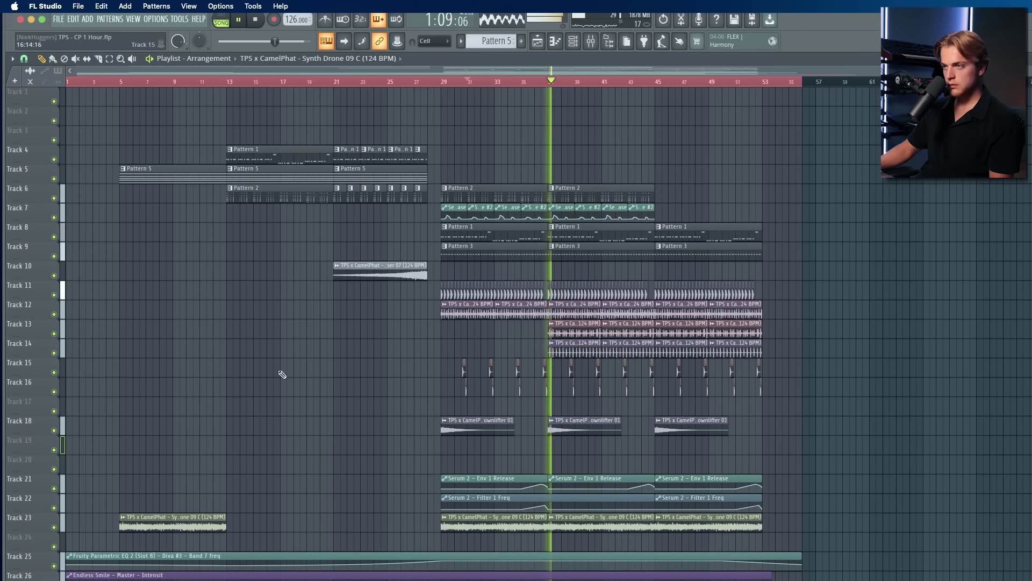
left_click_drag(244, 523, 230, 524)
left_click_drag(353, 524, 337, 524)
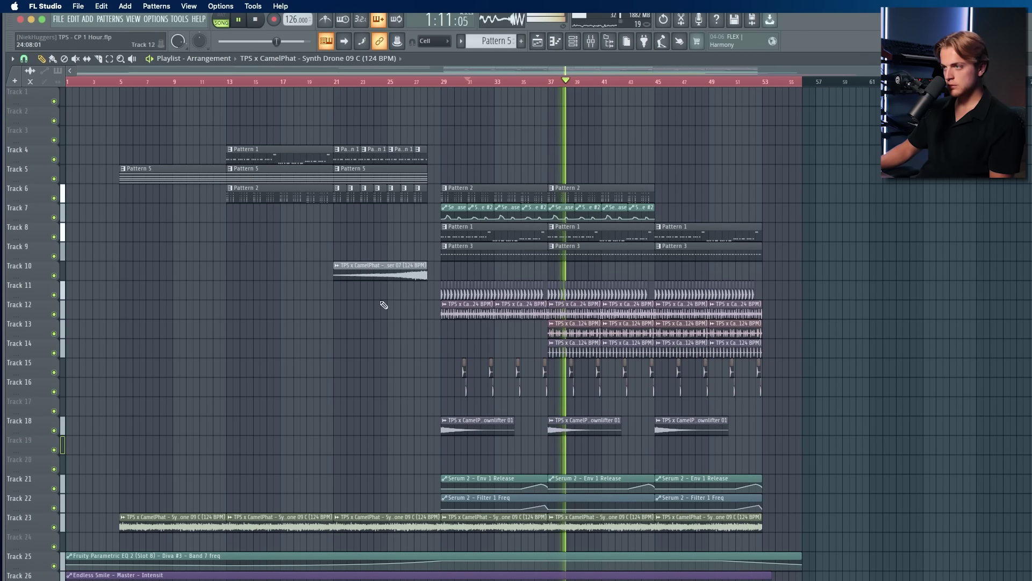
Step: Place Pattern 3 on track 9 at bars 5, 13 and 21, with the last clip seven bars long
left_click(466, 249)
left_click_drag(168, 247, 123, 248)
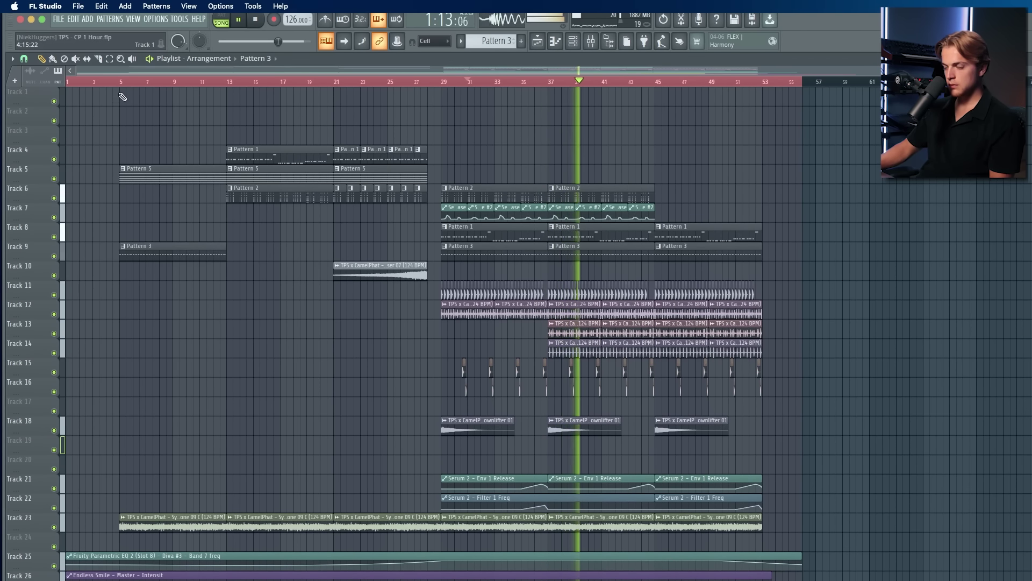
left_click(231, 248)
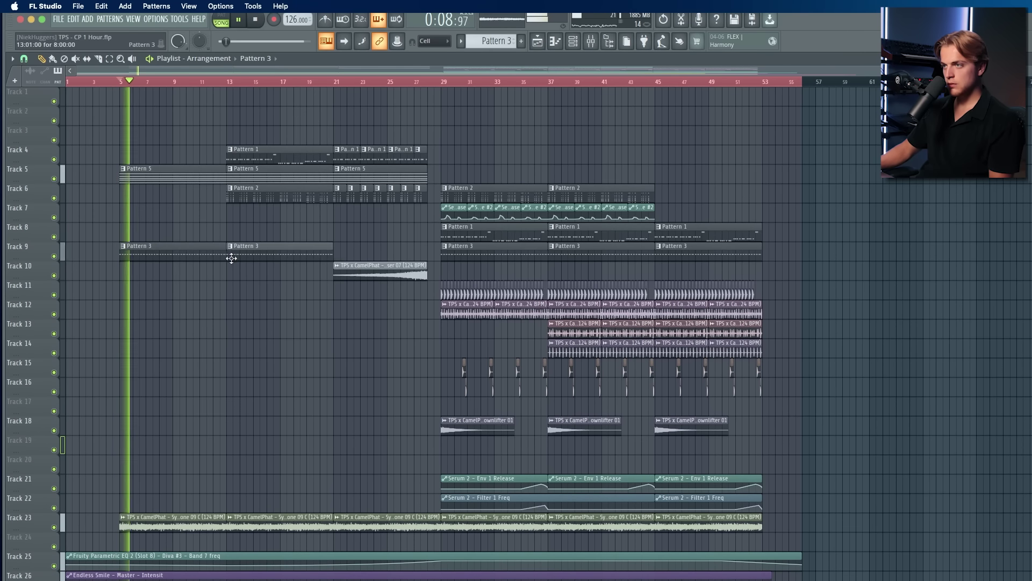
left_click(337, 247)
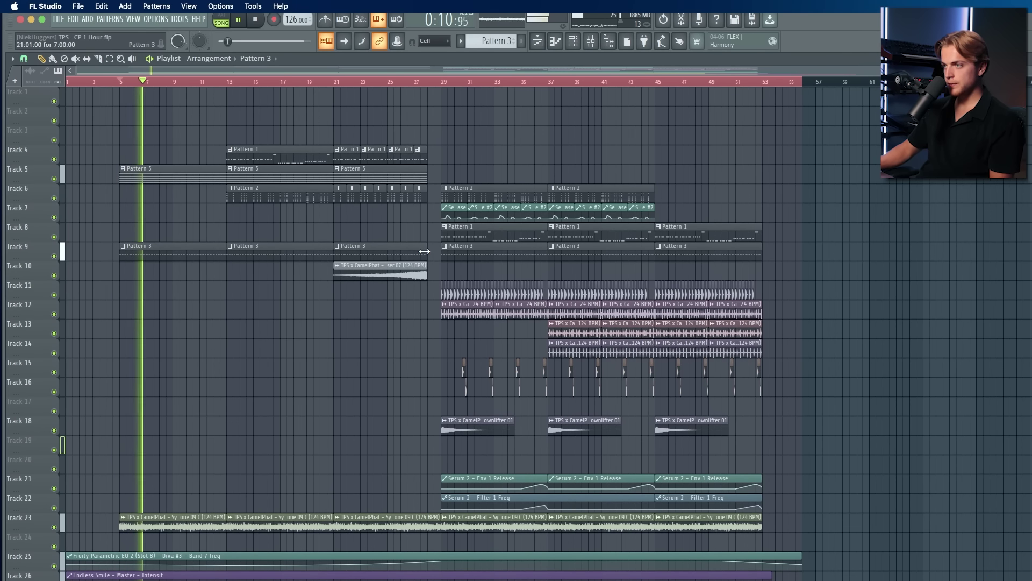
Step: Stop playback and shift the entire arrangement 24 bars later so the first Pattern 5 clip starts at bar 29
key("ctrl+a")
key("space")
left_click_drag(163, 247, 485, 262)
scroll(400, 293, "down", 3)
scroll(346, 350, "down", 5)
scroll(344, 345, "up", 4)
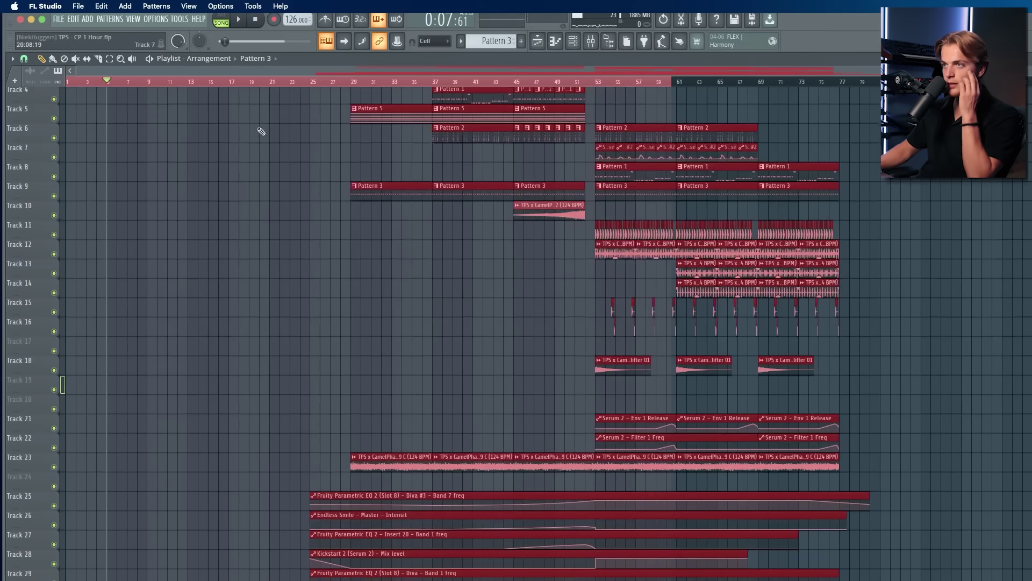
Step: Slice the automation clips at bar 29 and delete the pieces before it
left_click(334, 480, "super")
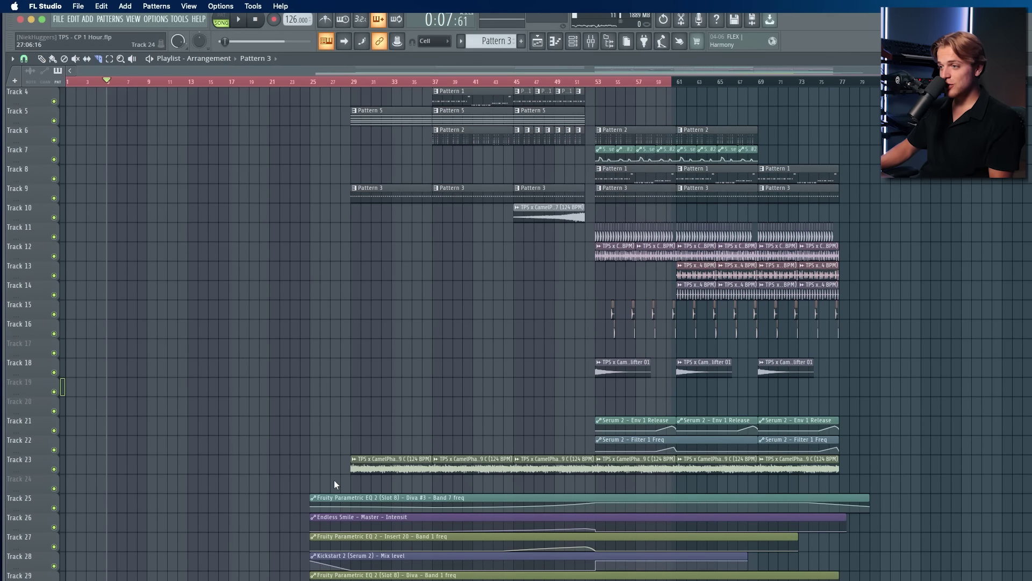
left_click_drag(347, 580, 350, 544)
scroll(303, 457, "up", 6)
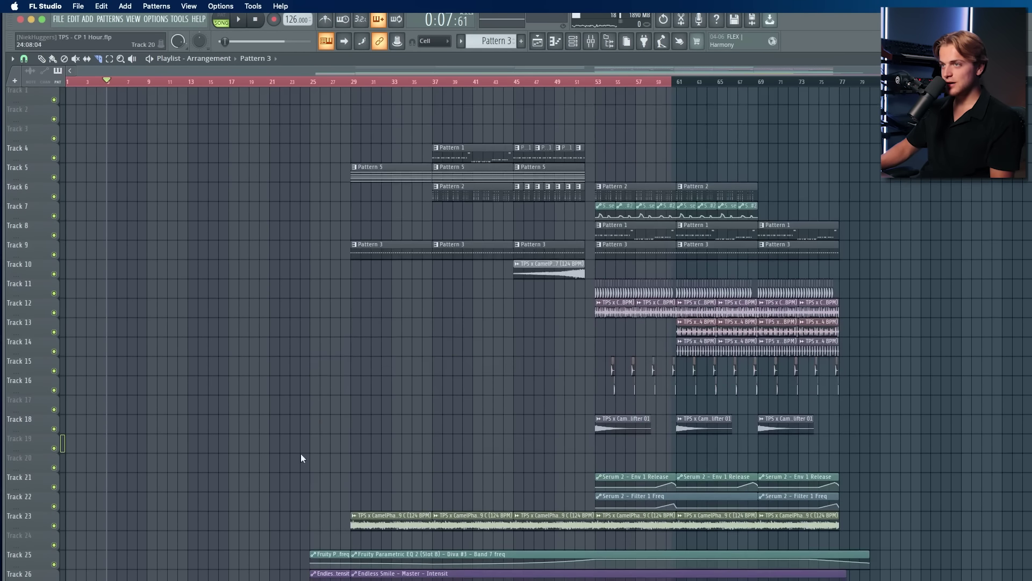
left_click_drag(300, 511, 328, 579)
key("Delete")
Step: Copy the drop's Pattern 1, Pattern 3 and track 11 clips from bars 53–68 to bar 1
left_click_drag(589, 301, 758, 223)
key("ctrl+c")
key("ctrl+v")
left_click_drag(143, 231, 101, 232)
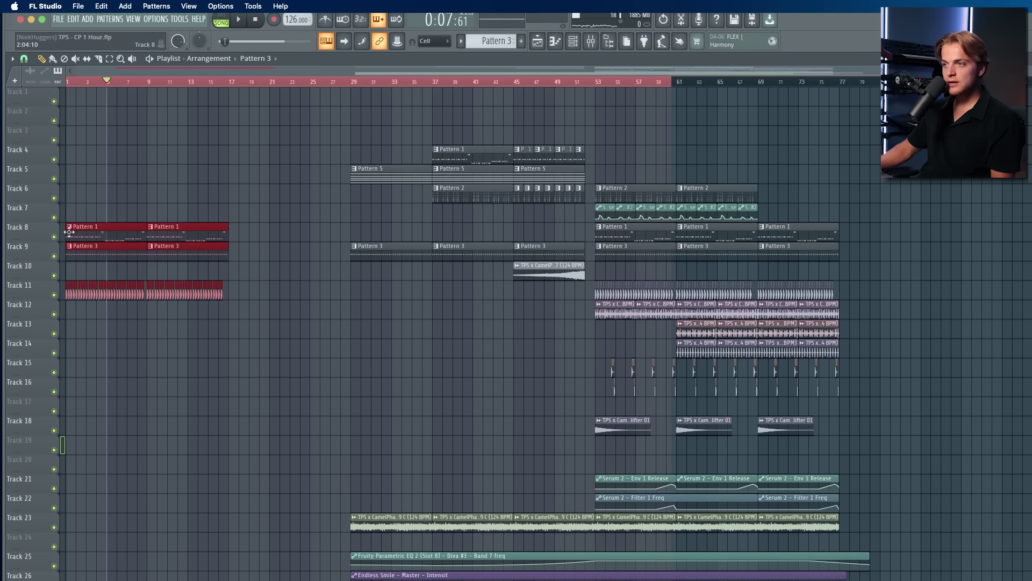
Step: Trim the first Pattern 1 clip on track 8 to two bars and add another two-bar Pattern 1 clip at bar 2
left_click(226, 220)
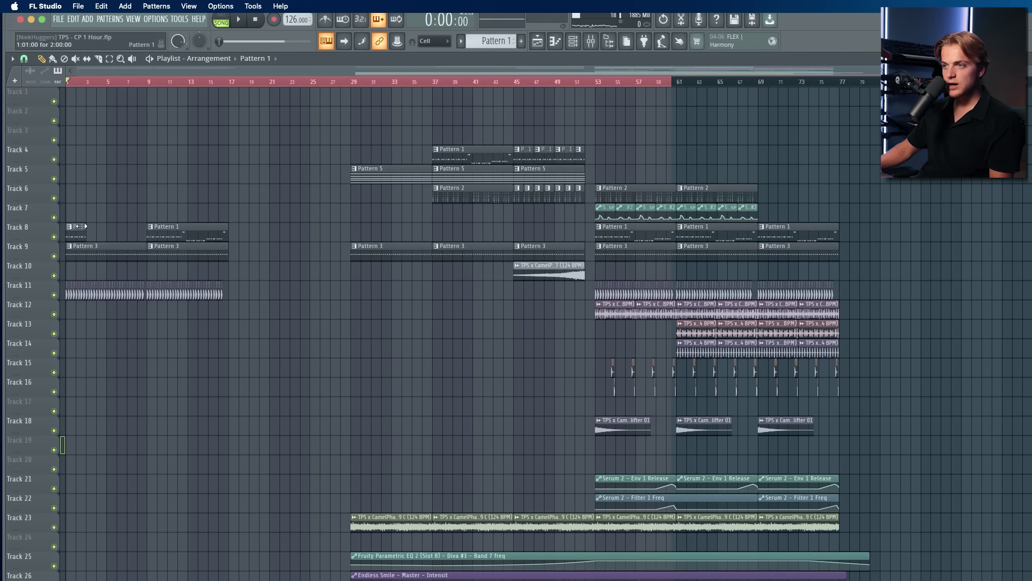
left_click_drag(87, 227, 84, 232)
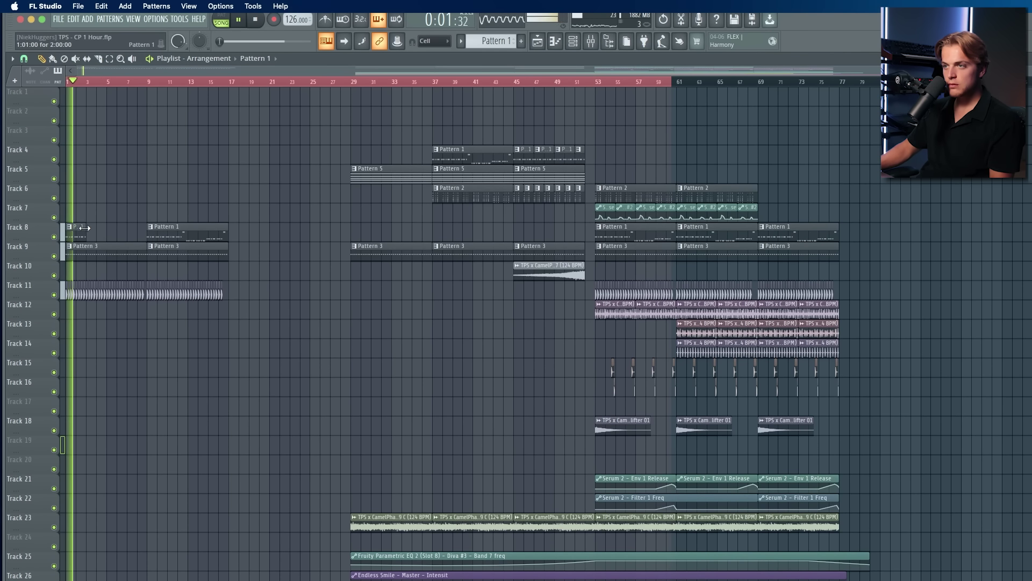
left_click(93, 234)
left_click(107, 233)
right_click(107, 234)
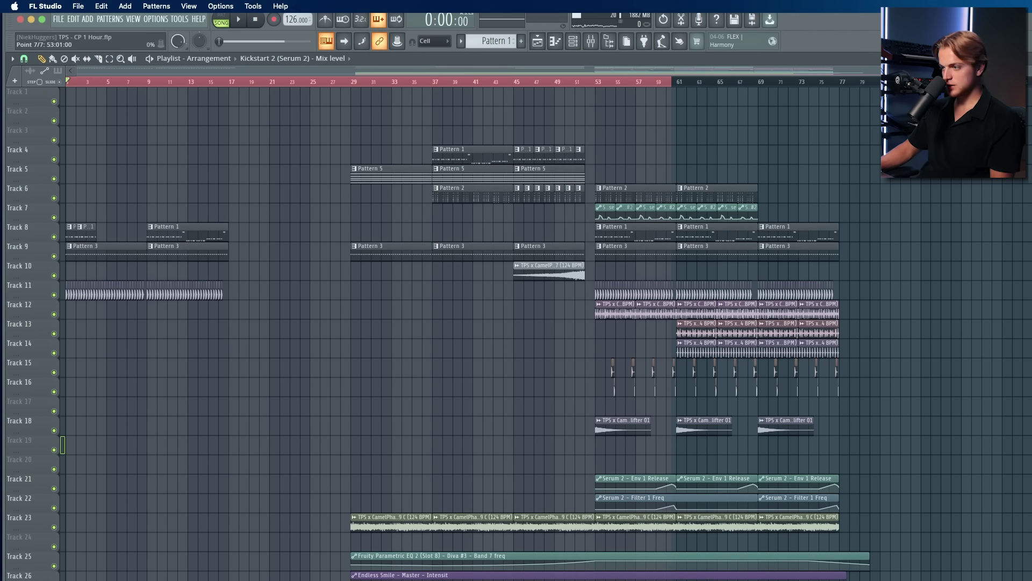
Step: Play the new intro and remove the Kickstart 2 (Serum 2) mix level automation clip from track 28
scroll(573, 334, "down", 4)
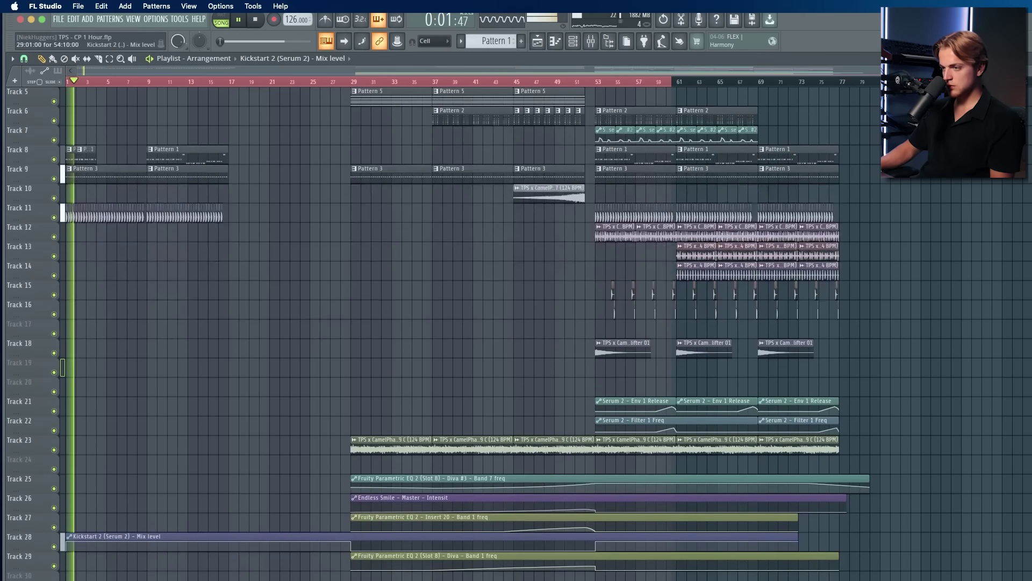
key("space")
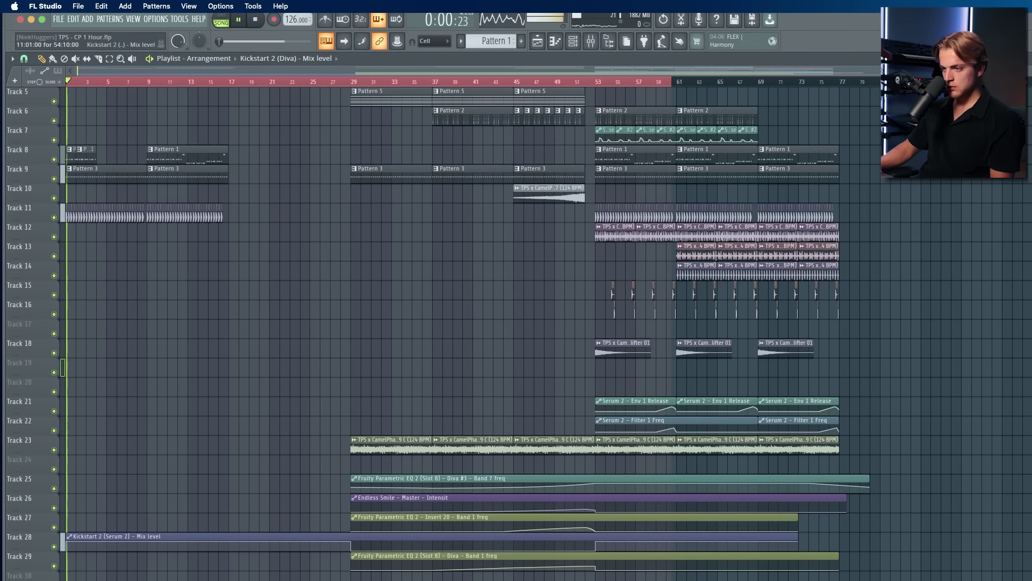
left_click(207, 536)
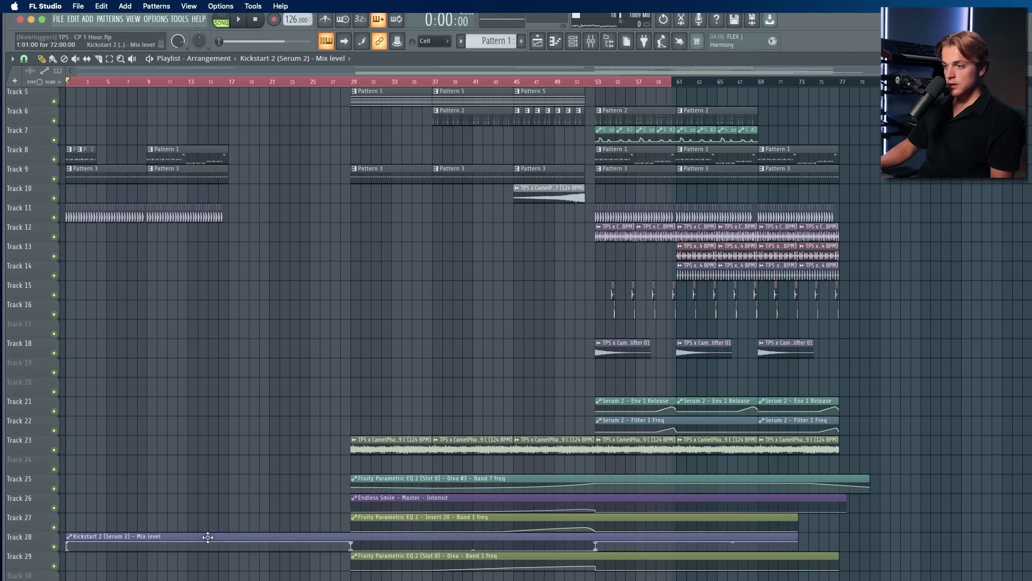
right_click(207, 537)
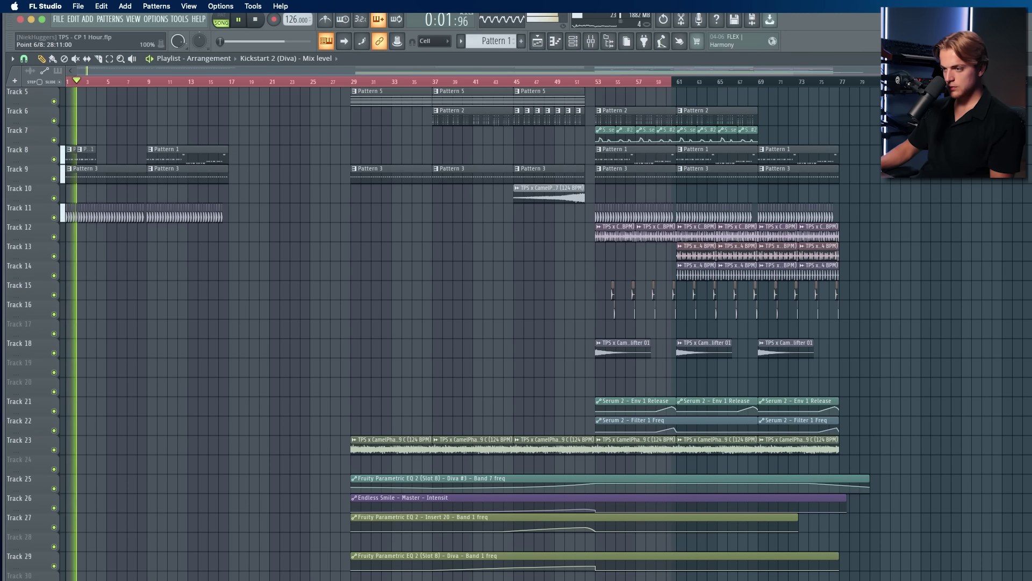
Step: Move the Kickstart 2 (Diva) mix level automation point to bar 29 at 100% and replay the intro
scroll(351, 323, "up", 5)
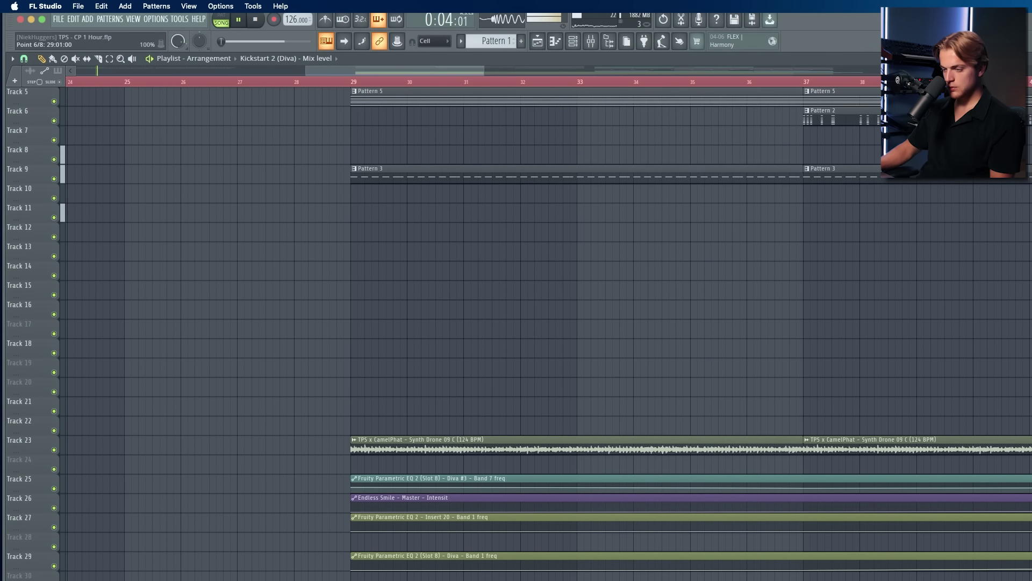
scroll(353, 322, "down", 5)
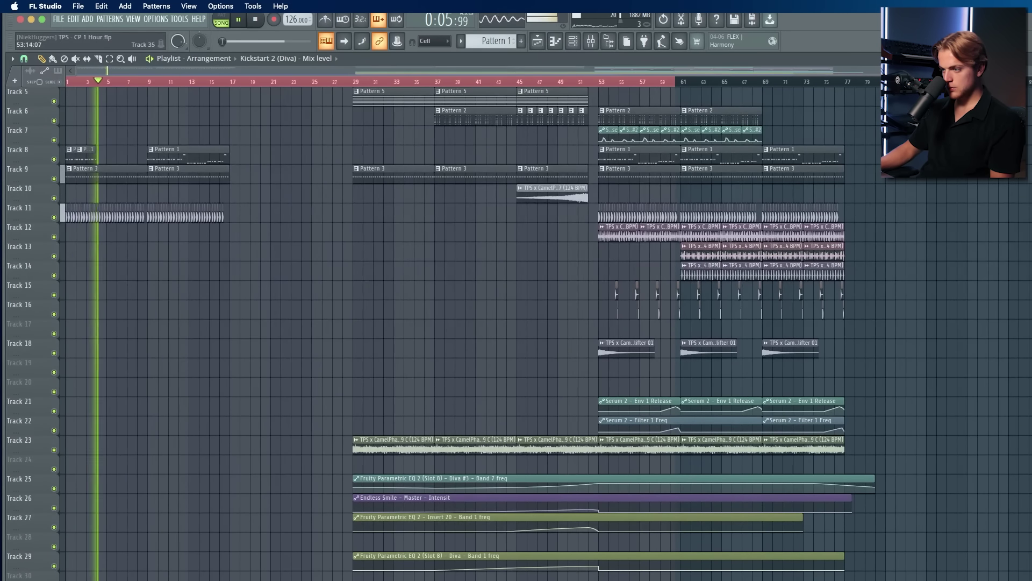
key("space")
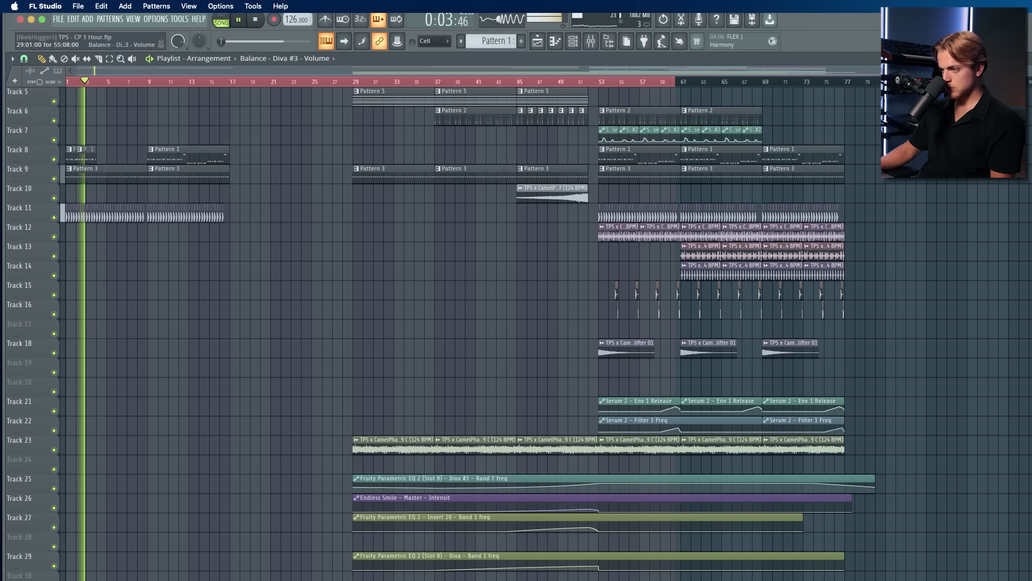
Step: Move the Diva Band 1 freq and Balance Diva #3 volume automation clips up to tracks 28 and 29, then deselect them
left_click_drag(653, 580, 660, 566)
left_click_drag(586, 571, 585, 554)
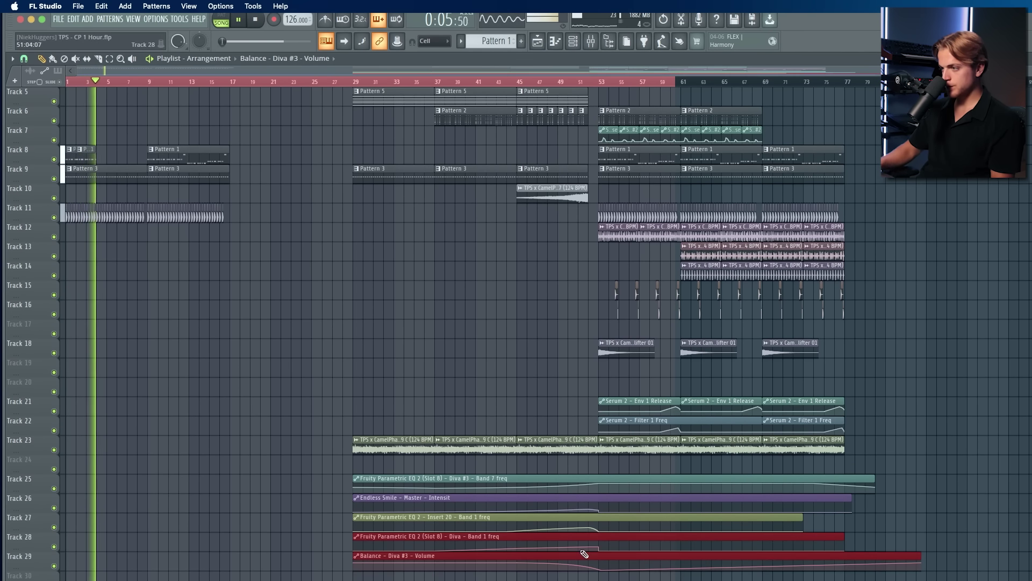
key("super+d")
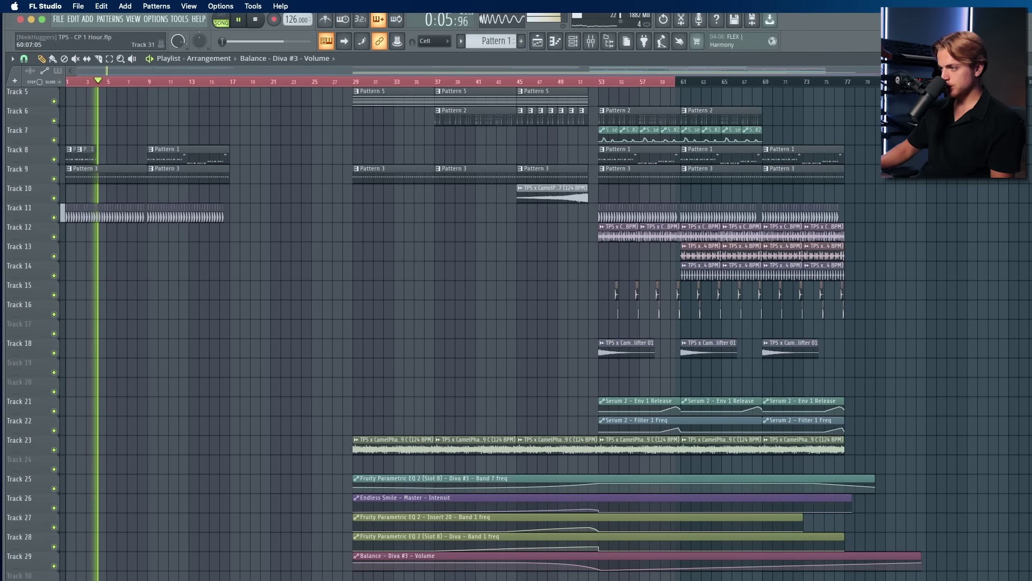
Step: Duplicate the opening three-bar Pattern 1 sequence on track 8 twice and delete the long Pattern 1 clip at bar 9
left_click(80, 156)
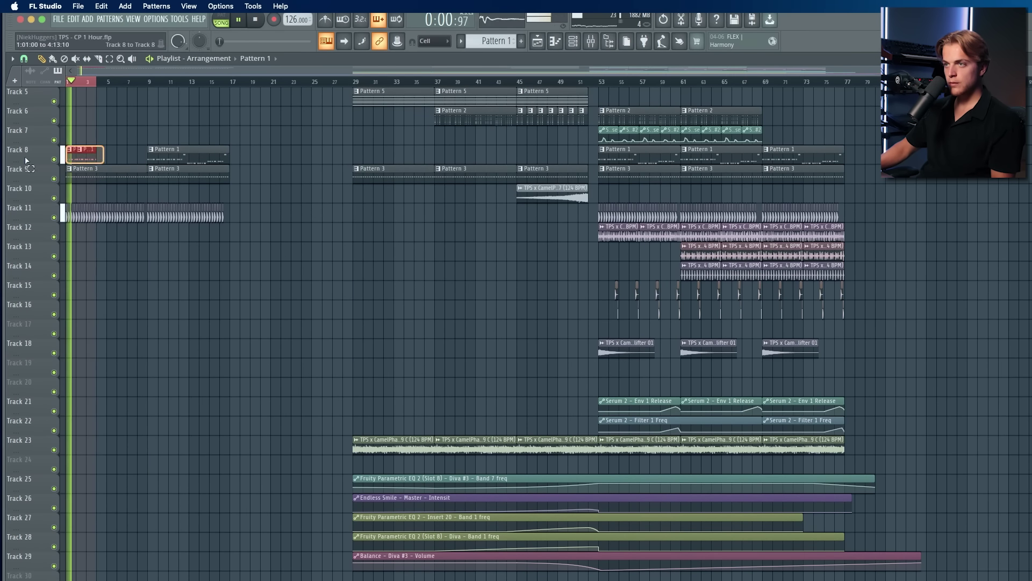
key("ctrl+b")
key("ctrl+b")
right_click(205, 158)
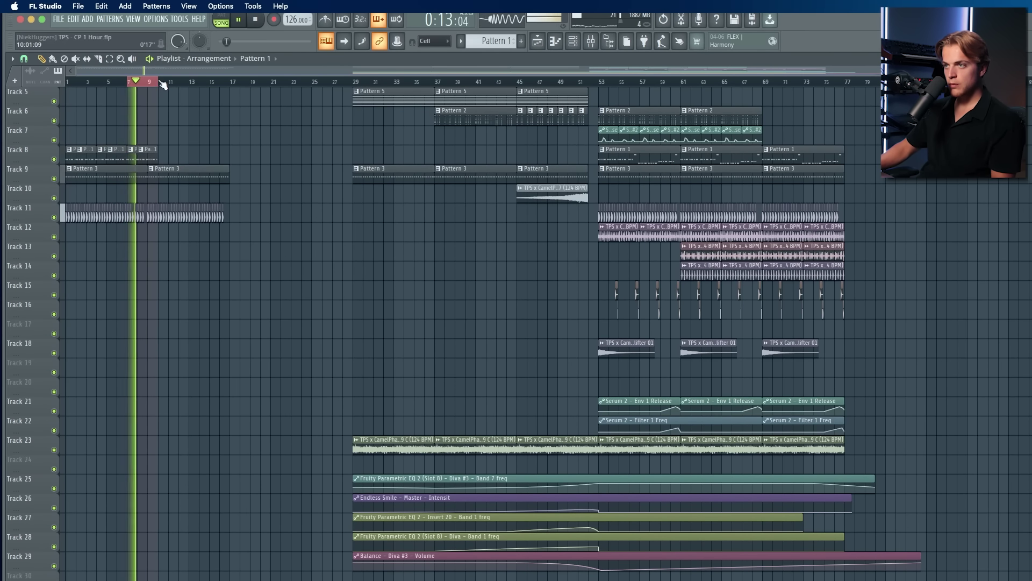
Step: Duplicate the whole nine-bar Pattern 1 sequence on track 8 so it repeats from bar 10
left_click_drag(160, 82, 67, 82)
left_click_drag(242, 153, 71, 156)
key("super+b")
Step: Delete every Pattern 1 clip in the intro on track 8 except the two-bar clip at bar 1
scroll(148, 188, "up", 5)
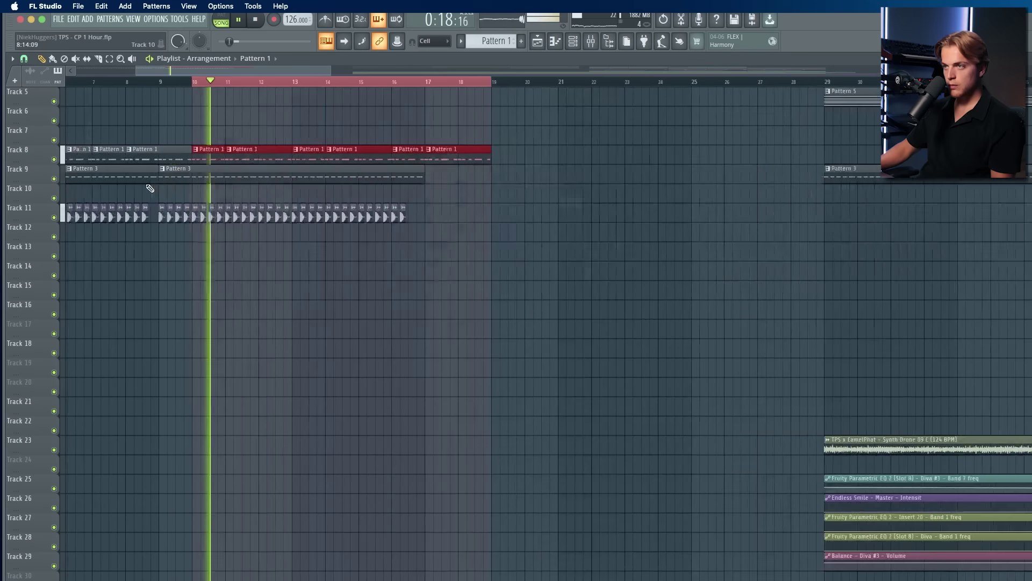
scroll(151, 188, "up", 2)
right_click(173, 160)
scroll(178, 154, "down", 4)
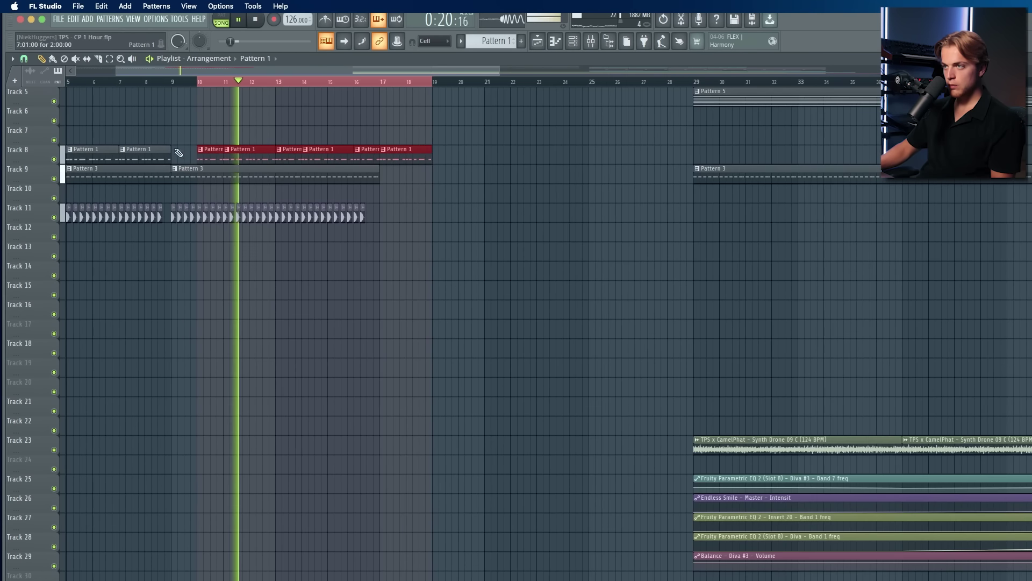
scroll(322, 155, "down", 4)
right_click(237, 155)
key("space")
scroll(66, 153, "up", 7)
right_click(186, 161)
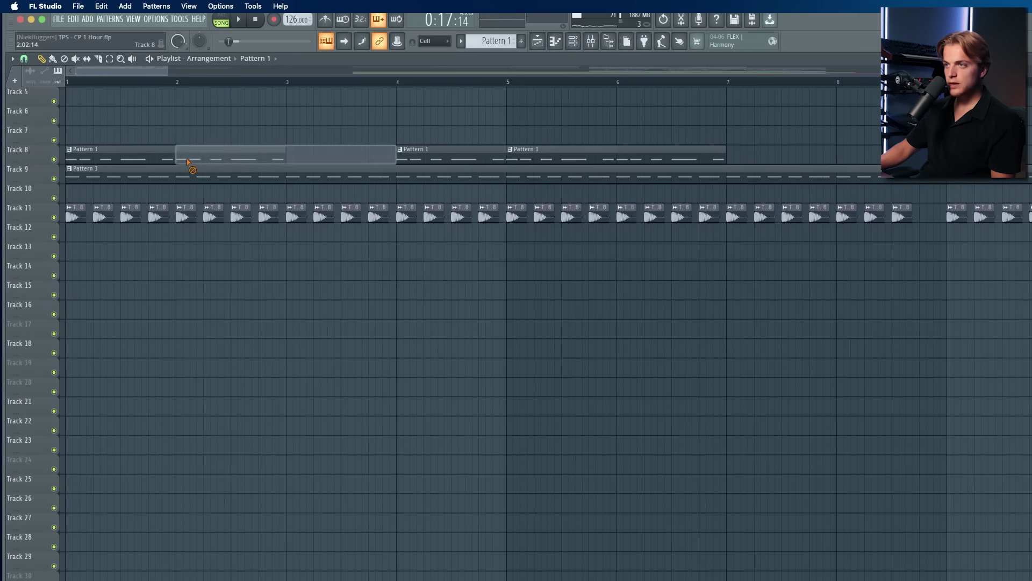
scroll(191, 153, "down", 4)
scroll(239, 122, "down", 6)
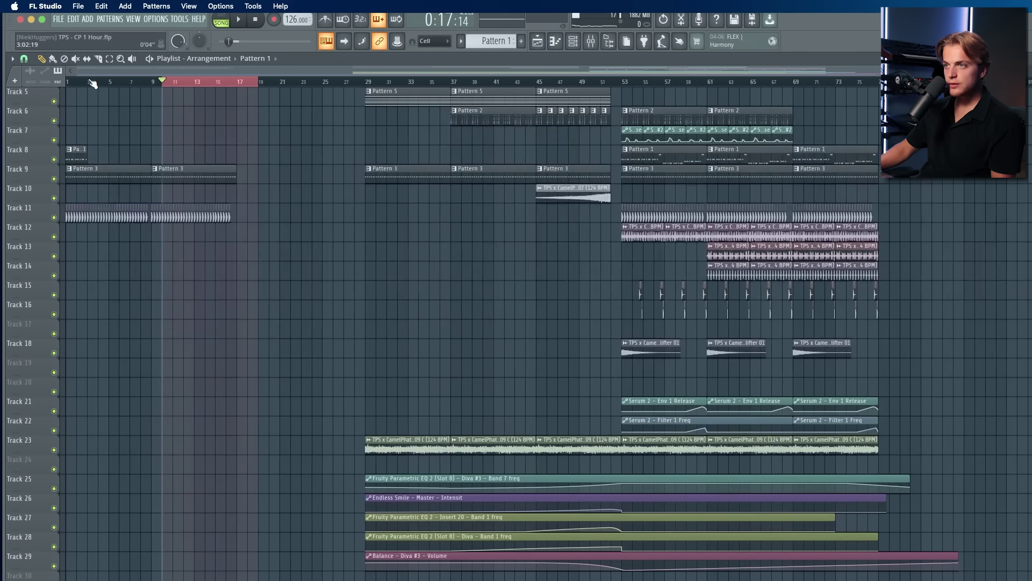
Step: Duplicate the opening two-bar Pattern 1 clip on track 8 until it fills the intro up to bar 17
left_click_drag(92, 84, 1, 92)
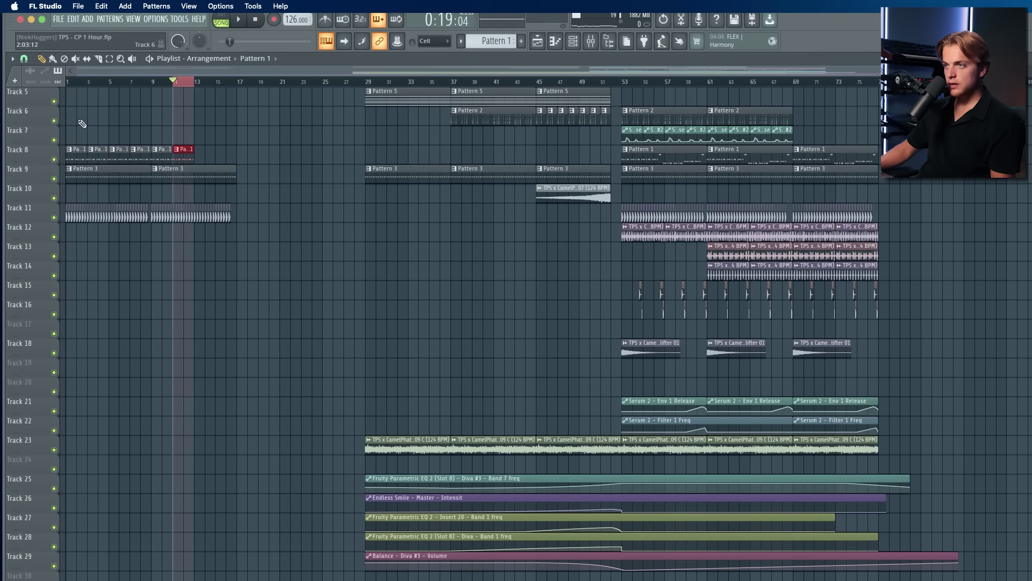
key("super+b")
key("super+b")
key("super+a")
Step: Move the Insert 20 Band 1 freq automation clip on track 27 to bar 1 and extend its end to about bar 59
key("space")
right_click(258, 292)
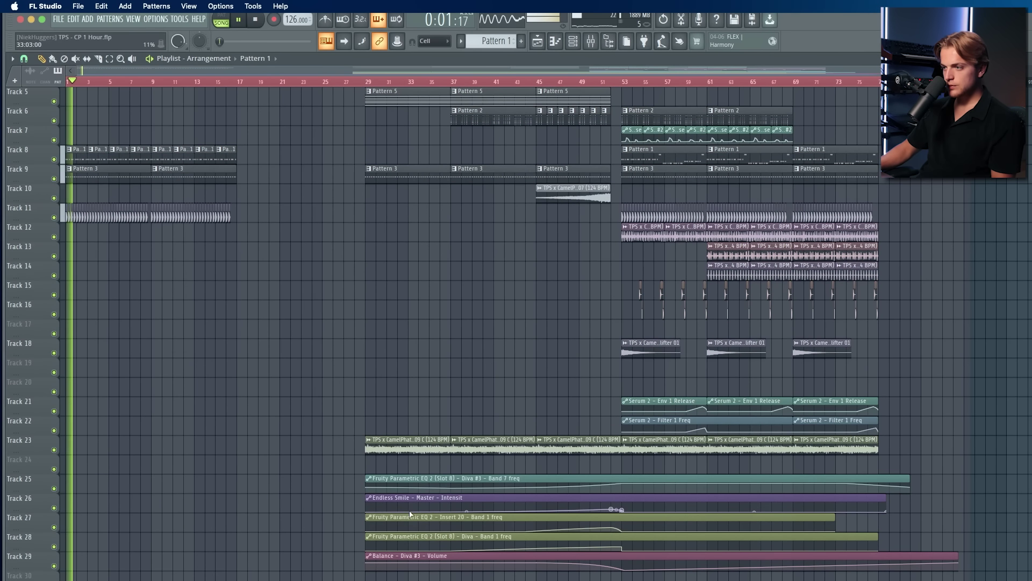
key("space")
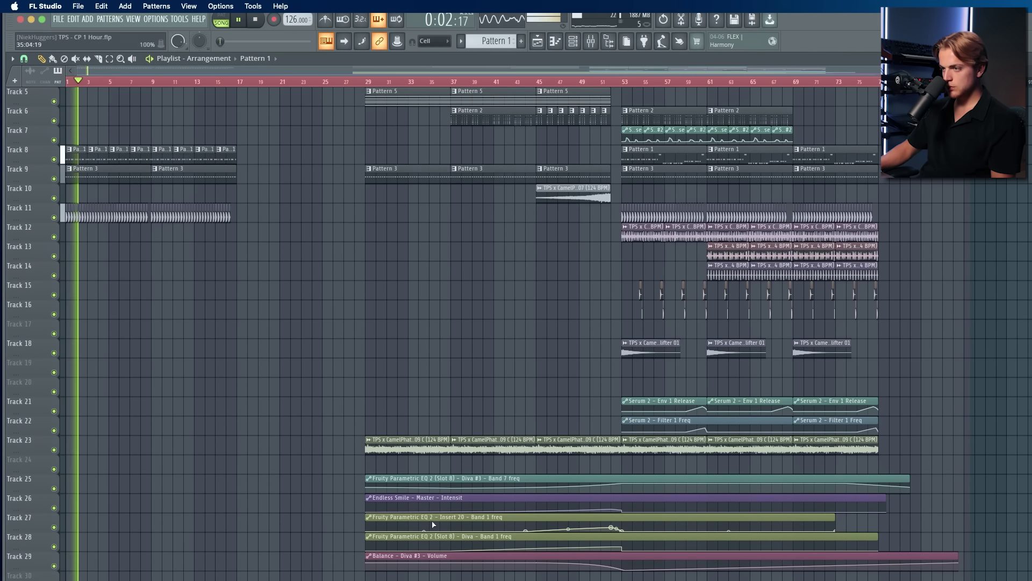
left_click_drag(406, 516, 107, 517)
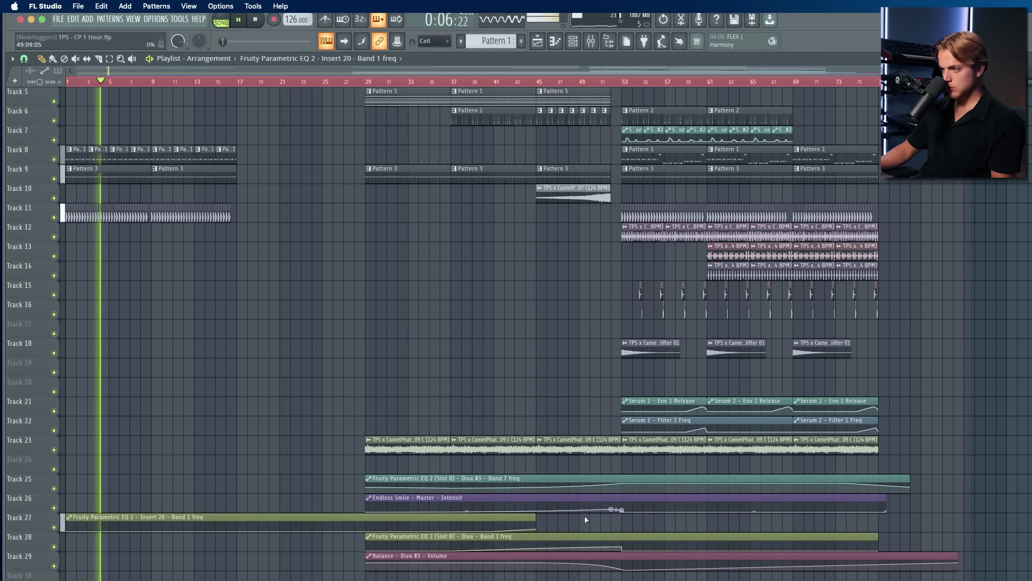
left_click_drag(536, 517, 686, 517)
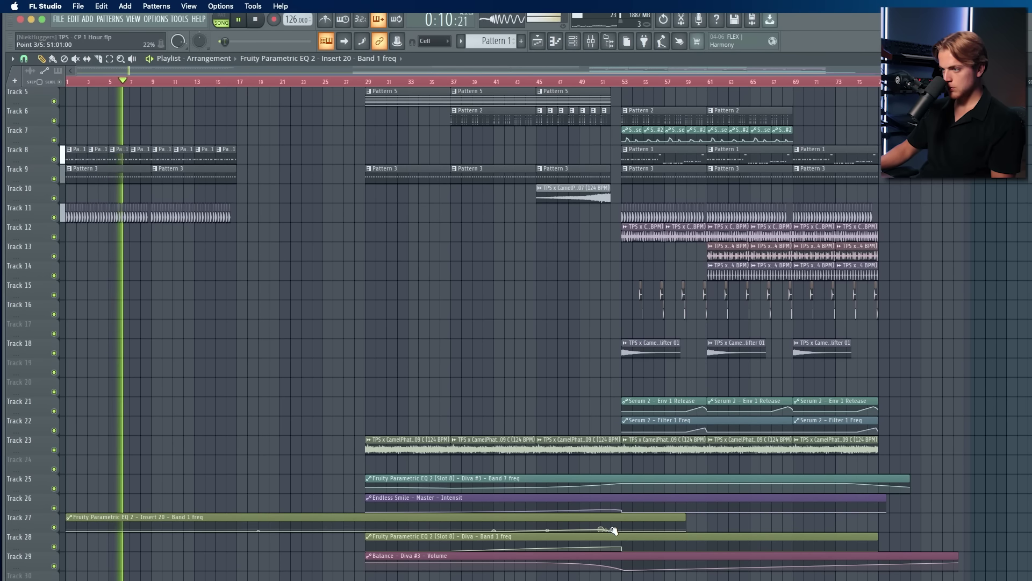
Step: Try adding a raised point at bar 9 in the Insert 20 Band 1 freq automation, and undo it
scroll(596, 542, "up", 5)
scroll(594, 544, "down", 5)
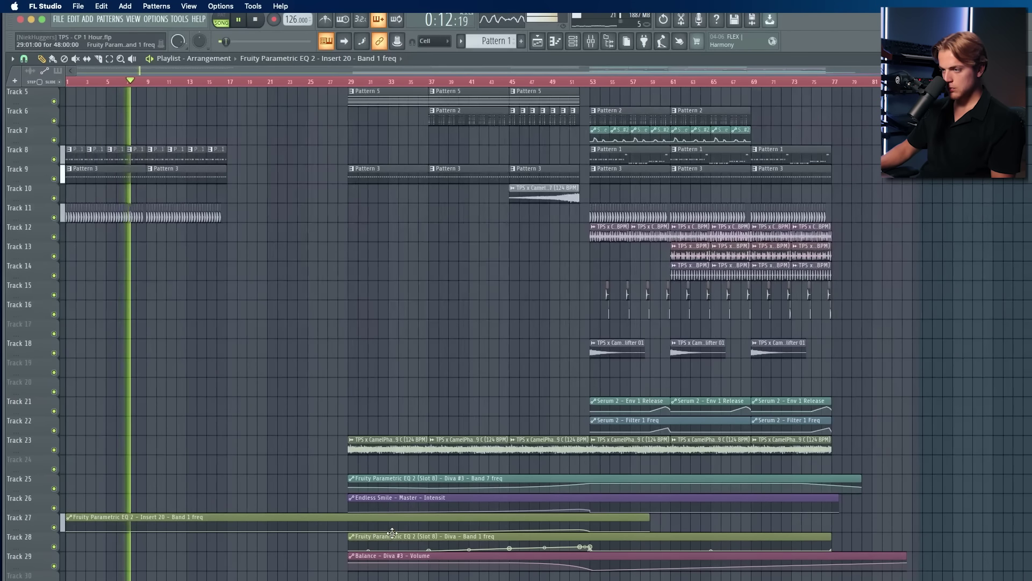
right_click(152, 523)
key("super+z")
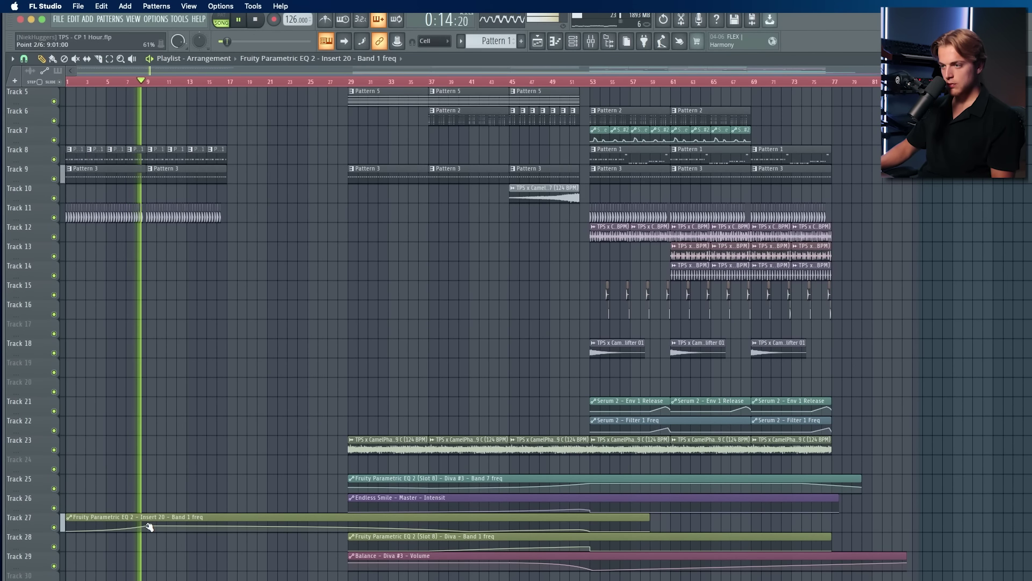
Step: Move the Diva Band 1 freq automation clip on track 28 to bar 1 and restart playback from the beginning
key("space")
left_click_drag(400, 537, 82, 533)
key("space")
key("space")
key("space")
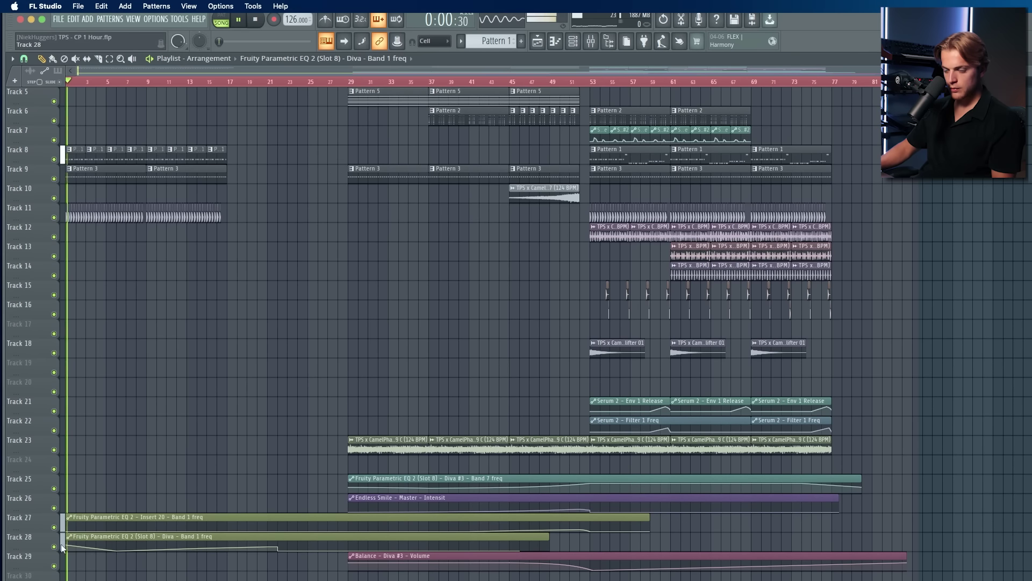
Step: Play the intro from bar 1 to listen to the patterns with the moved filter automation
scroll(72, 548, "up", 3)
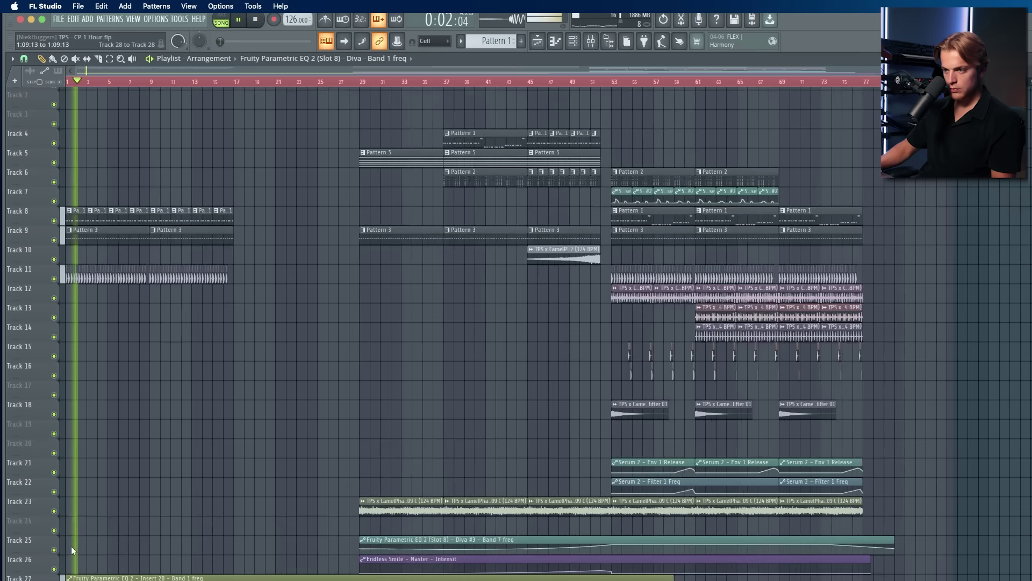
scroll(72, 549, "up", 1, "ctrl")
key("space")
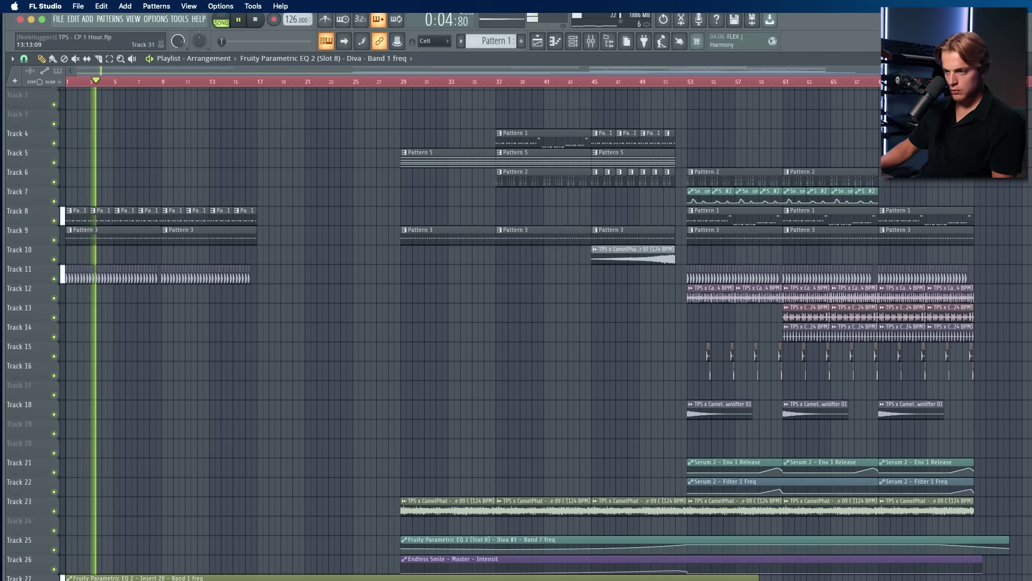
scroll(111, 301, "up", 3, "ctrl")
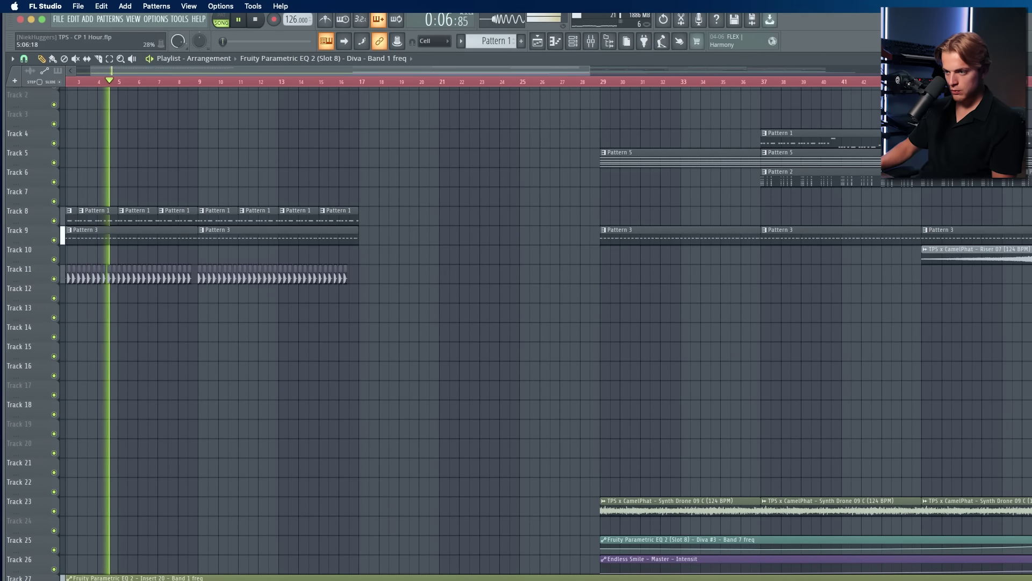
key("space")
scroll(111, 301, "down", 3, "ctrl")
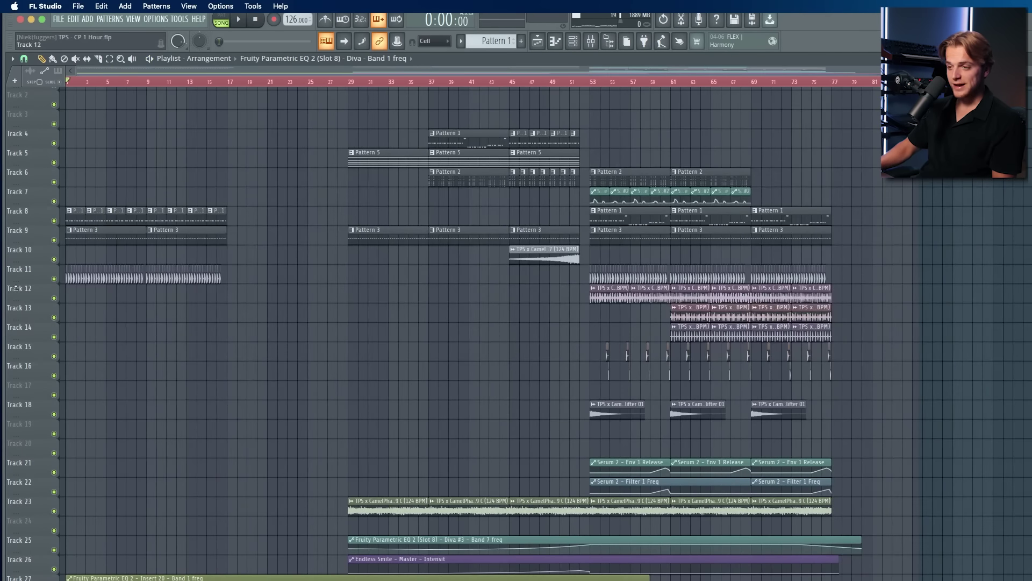
Step: Replay the intro and set the Diva Band 1 freq automation point at bar 9 to 0%
scroll(102, 228, "up", 4, "ctrl")
left_click(243, 59)
left_click(33, 84)
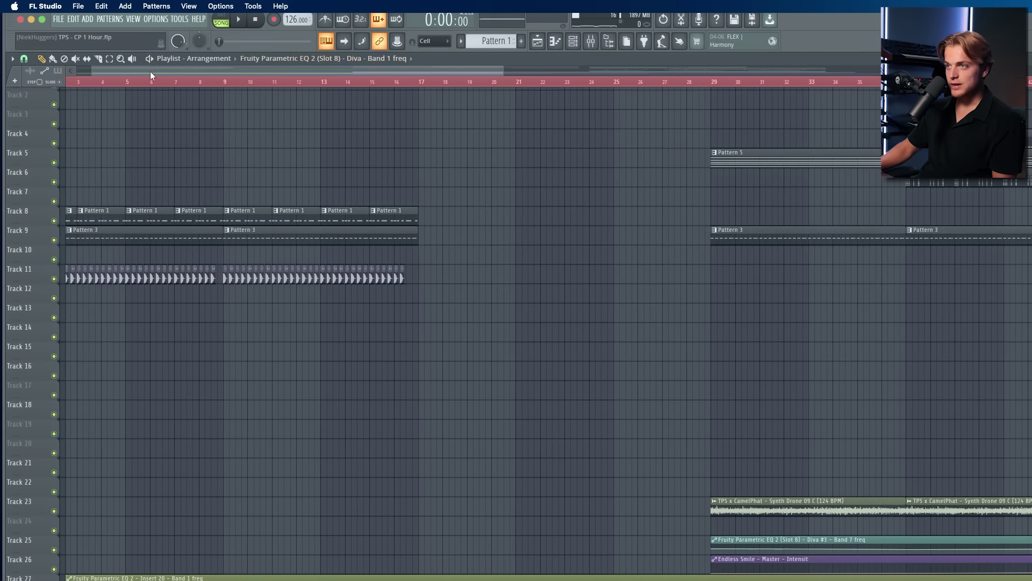
left_click_drag(150, 71, 119, 73)
key("space")
scroll(71, 575, "down", 3, "ctrl")
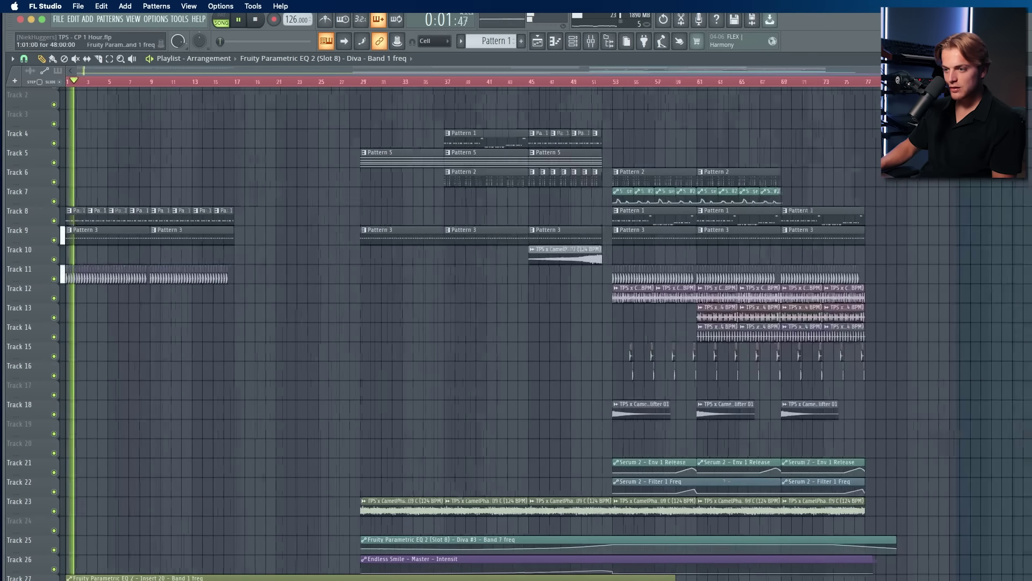
scroll(82, 577, "up", 6, "ctrl")
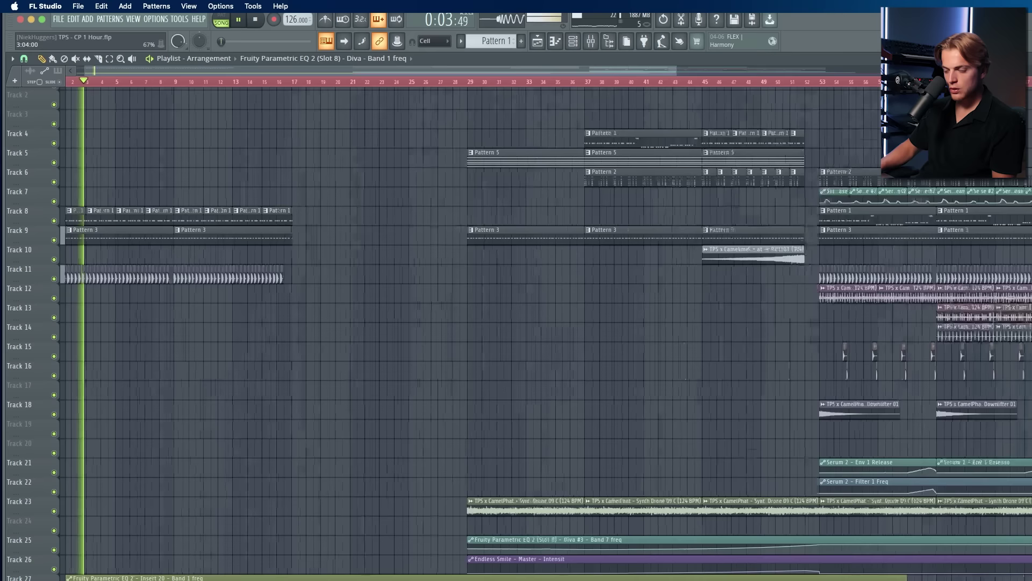
scroll(86, 576, "down", 1, "ctrl")
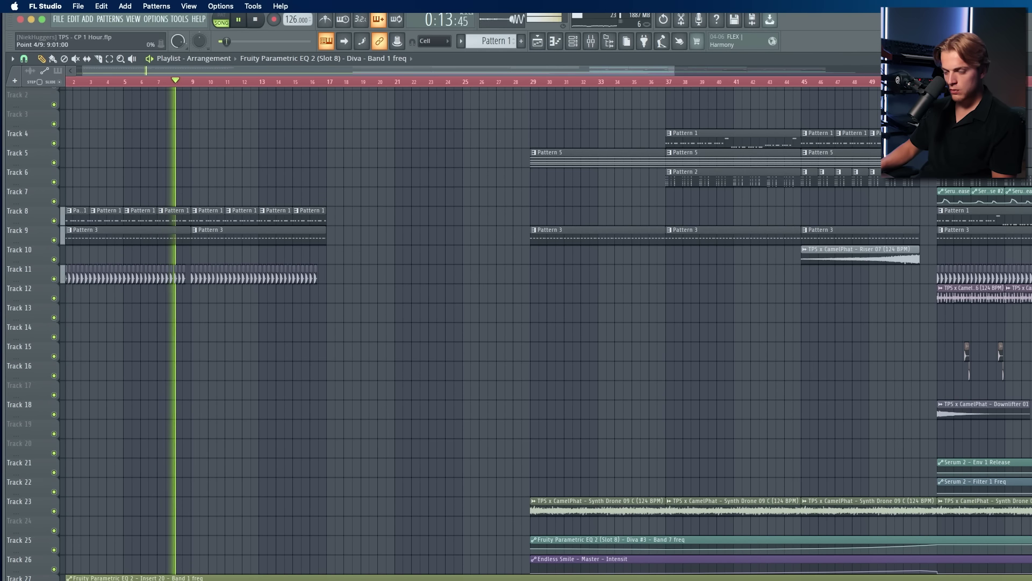
Step: Place three consecutive Synth Drone 09 C clips on track 23 from bar 1 to bar 25
scroll(517, 333, "down", 3)
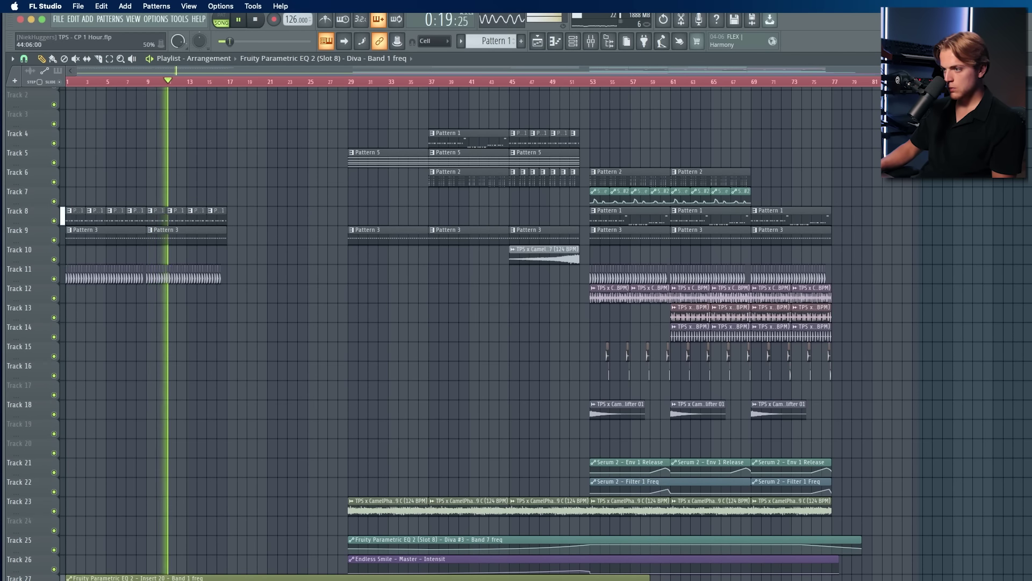
scroll(511, 290, "up", 5)
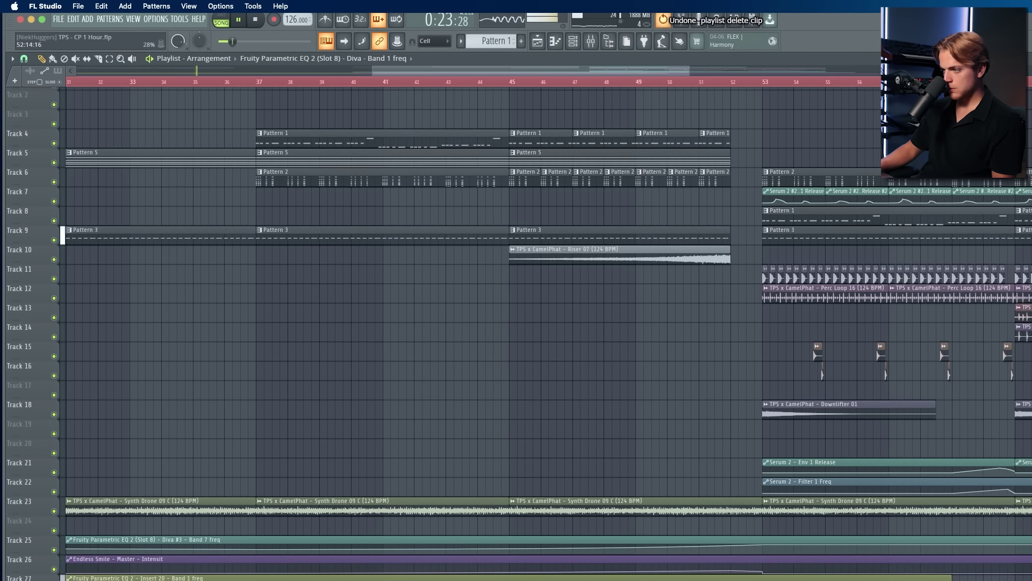
scroll(563, 508, "down", 5)
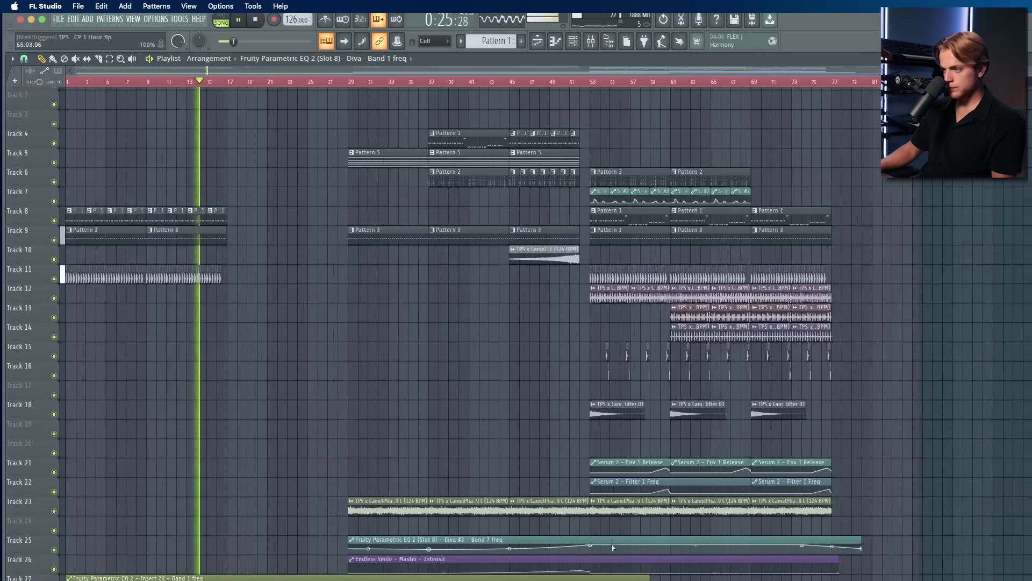
left_click(563, 508)
left_click(68, 509)
key("space")
key("space")
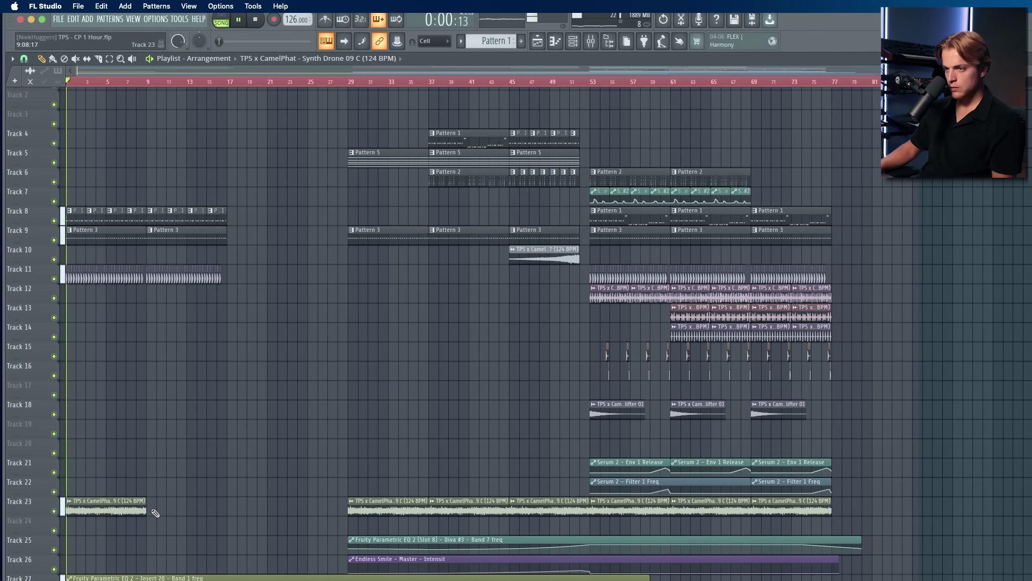
left_click(241, 515)
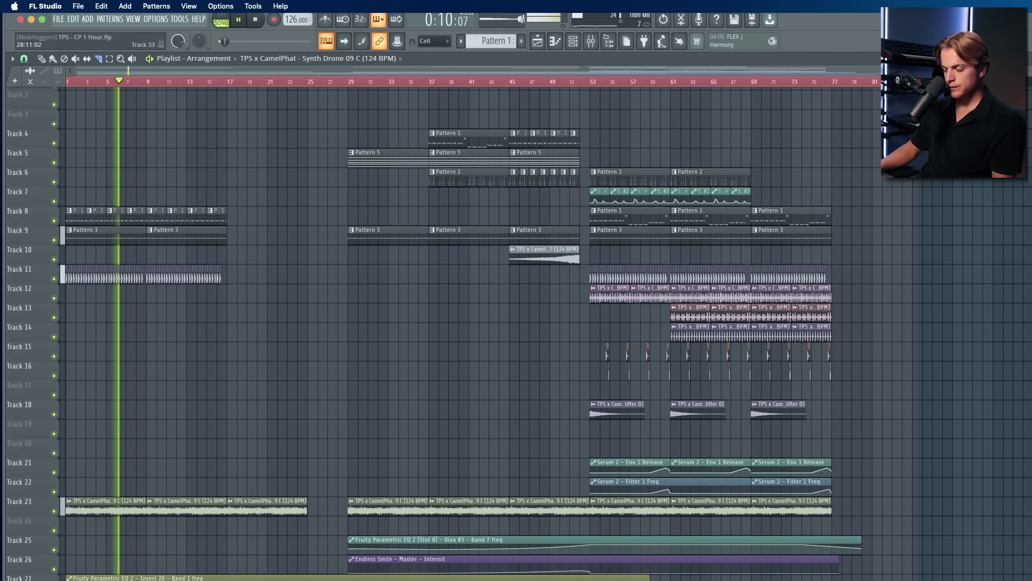
Step: Slice the Insert 20, Diva Band 1 freq and Kickstart automation clips at bar 25 and delete the pieces between bars 25 and 29
scroll(317, 511, "down", 3)
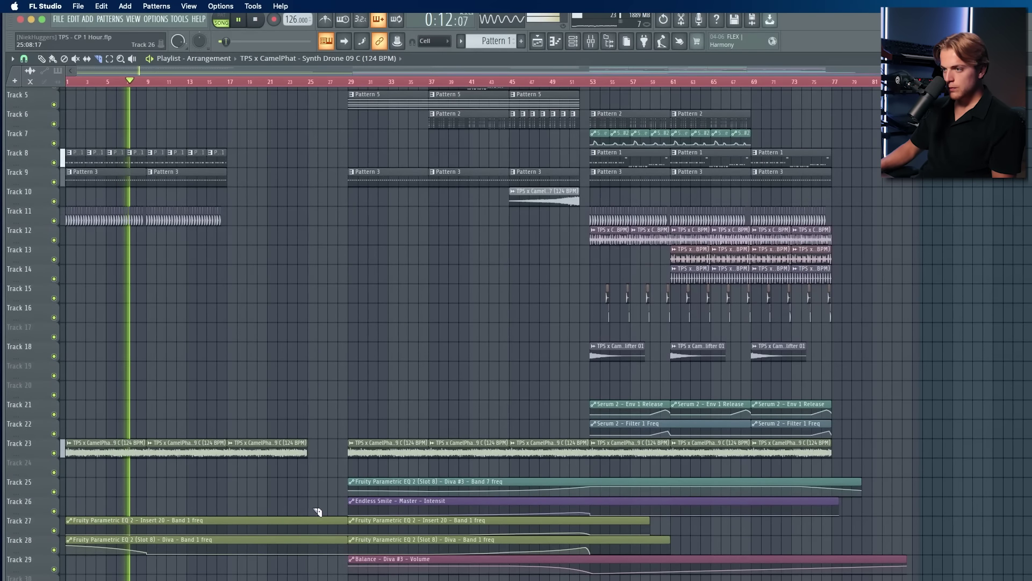
left_click_drag(308, 506, 307, 546)
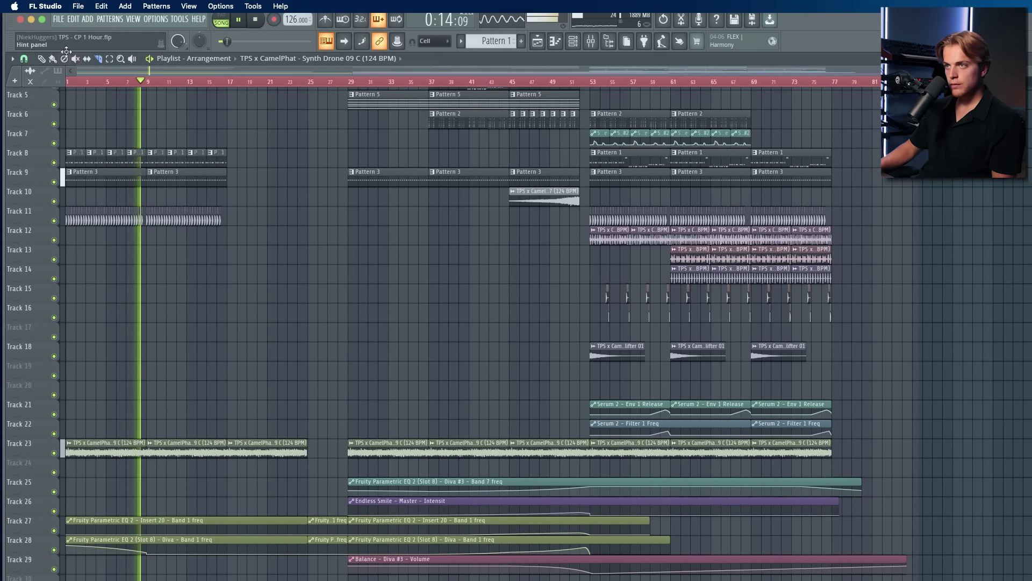
key("ctrl+a")
scroll(321, 470, "down", 6)
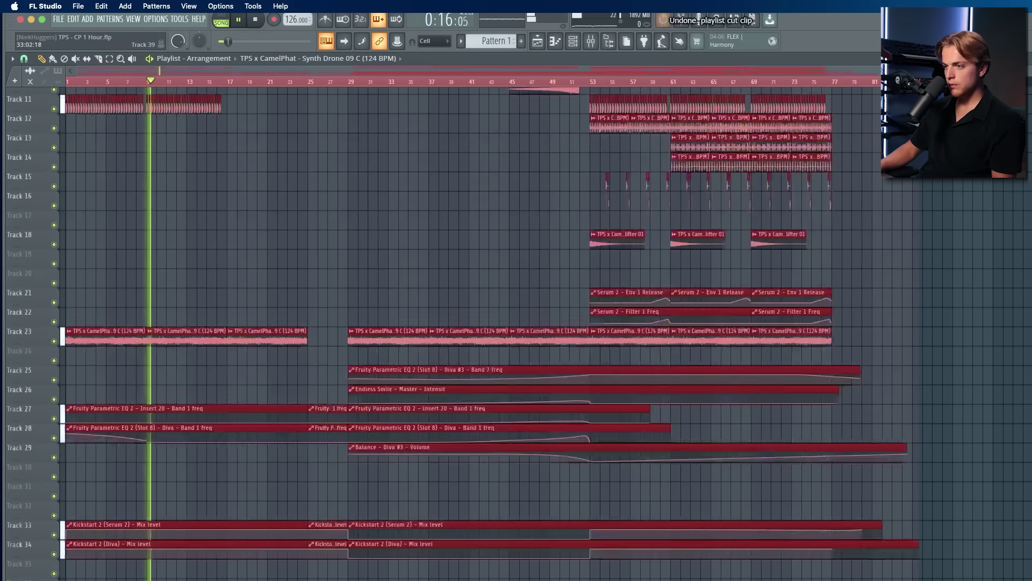
key("ctrl+d")
scroll(301, 575, "up", 2)
right_click(328, 567)
right_click(330, 472)
right_click(332, 452)
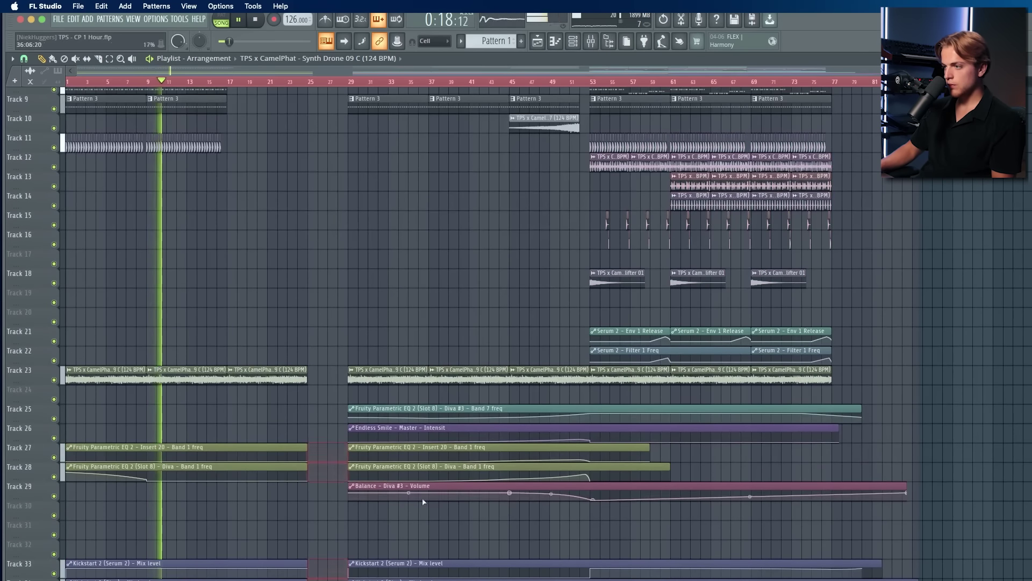
Step: Move all clips from bar 29 onward four bars earlier so the breakdown starts at bar 25, and deselect them
left_click_drag(878, 579, 341, 27)
left_click_drag(370, 180, 334, 183)
key("ctrl+d")
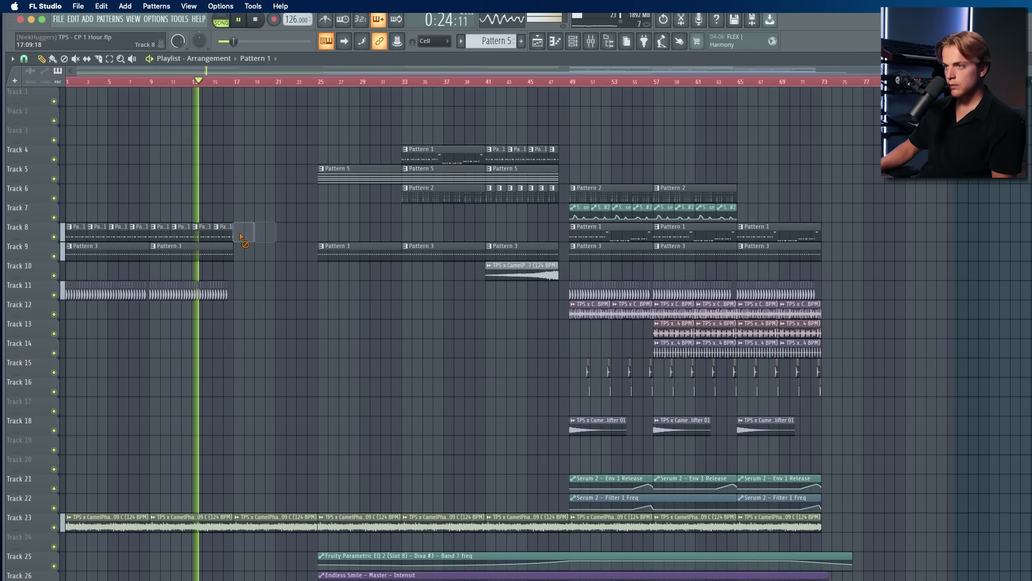
Step: Place an eight-bar Pattern 1 clip at bar 17 on track 8 and move the breakdown's Pattern 1 clips from track 4 to track 8
left_click(611, 235)
left_click_drag(309, 230, 242, 229)
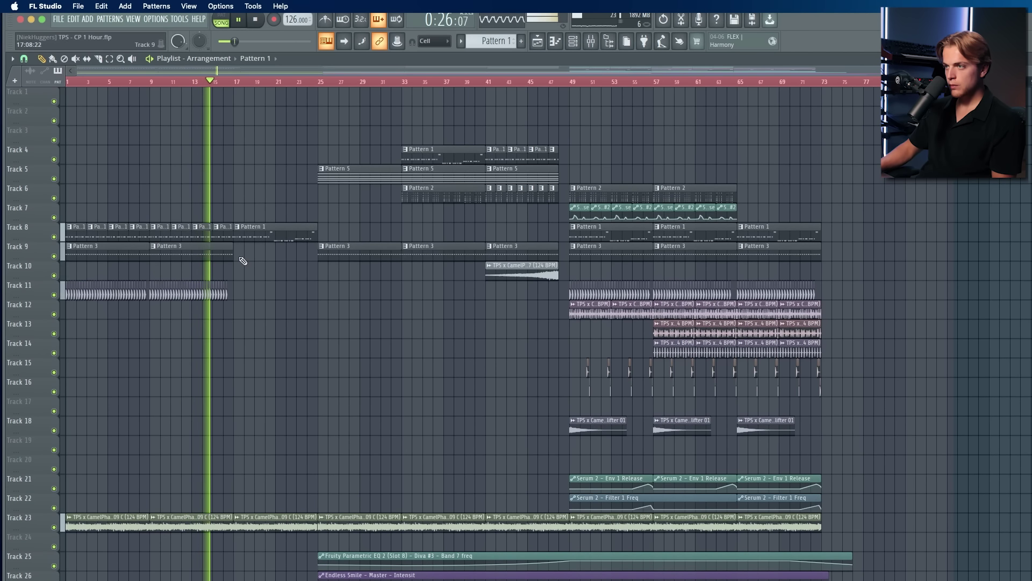
left_click_drag(400, 151, 564, 150)
key("shift+Down")
key("shift+Down")
key("shift+Down")
key("shift+Down")
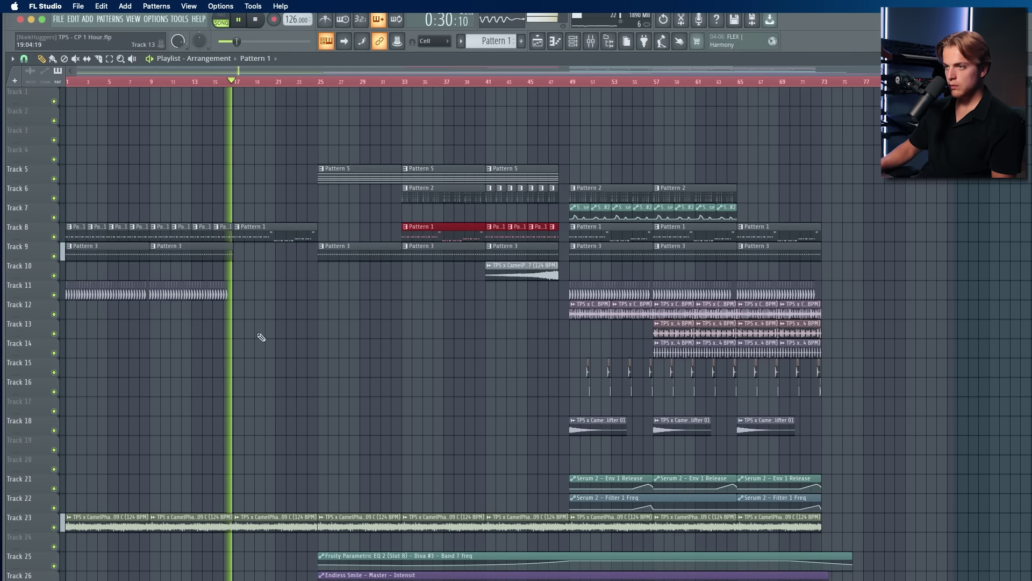
key("super+d")
Step: Add a Pattern 3 clip at bar 17 on track 9 and duplicate track 11's clips from bars 9–16 into bars 17–24
left_click(240, 256)
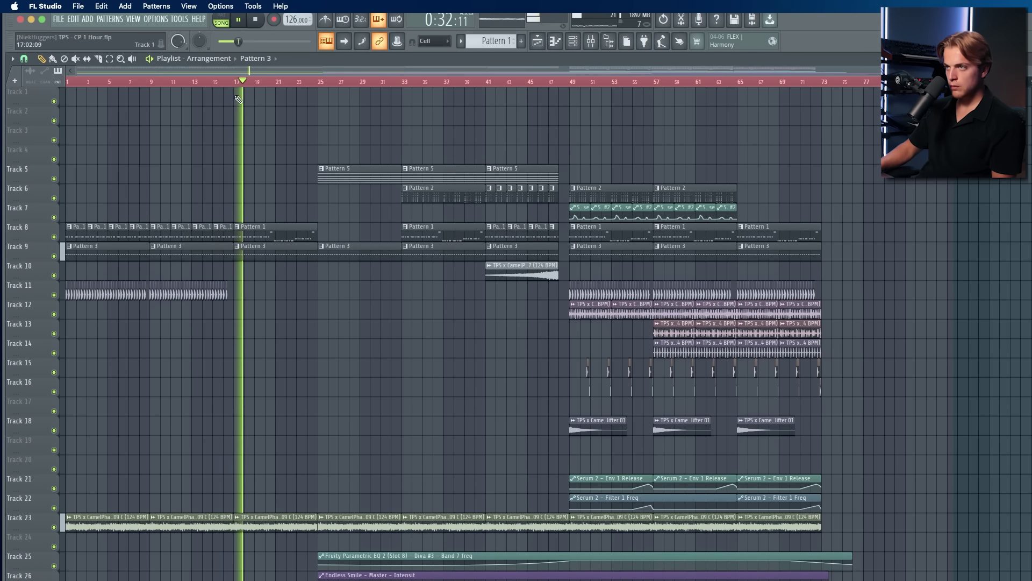
left_click_drag(238, 81, 156, 127)
left_click_drag(242, 290, 152, 303)
key("super+b")
key("super+d")
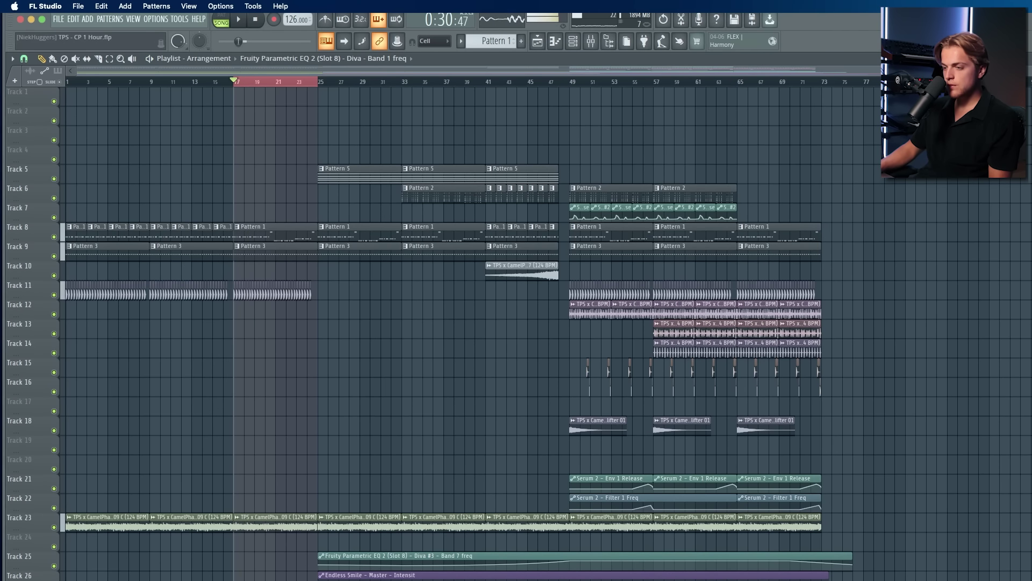
Step: Play from bar 17, remove the duplicate Diva Band 1 freq automation point at bar 25, and clear the time selection
key("space")
scroll(315, 188, "up", 2)
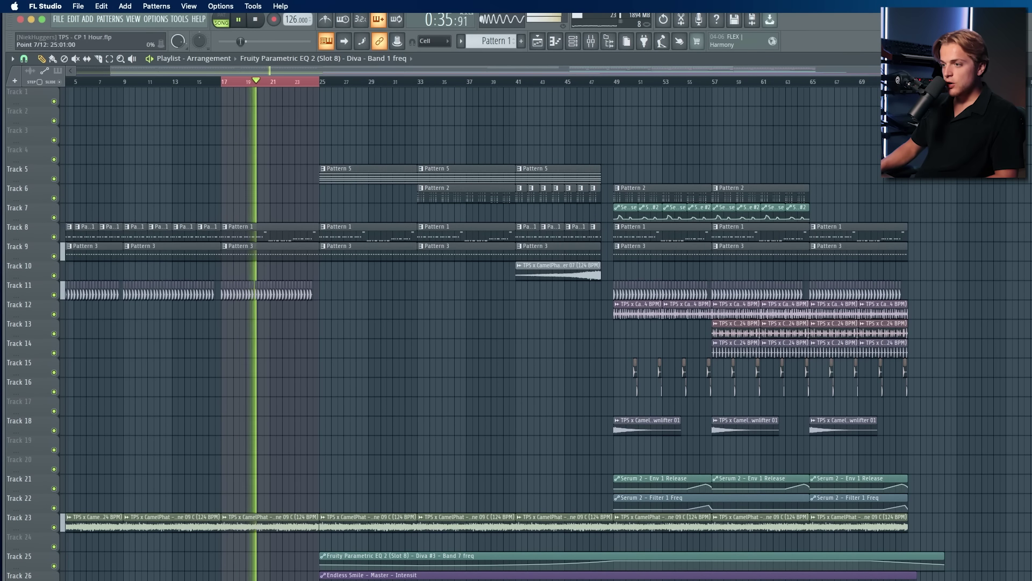
key("space")
scroll(318, 562, "up", 1)
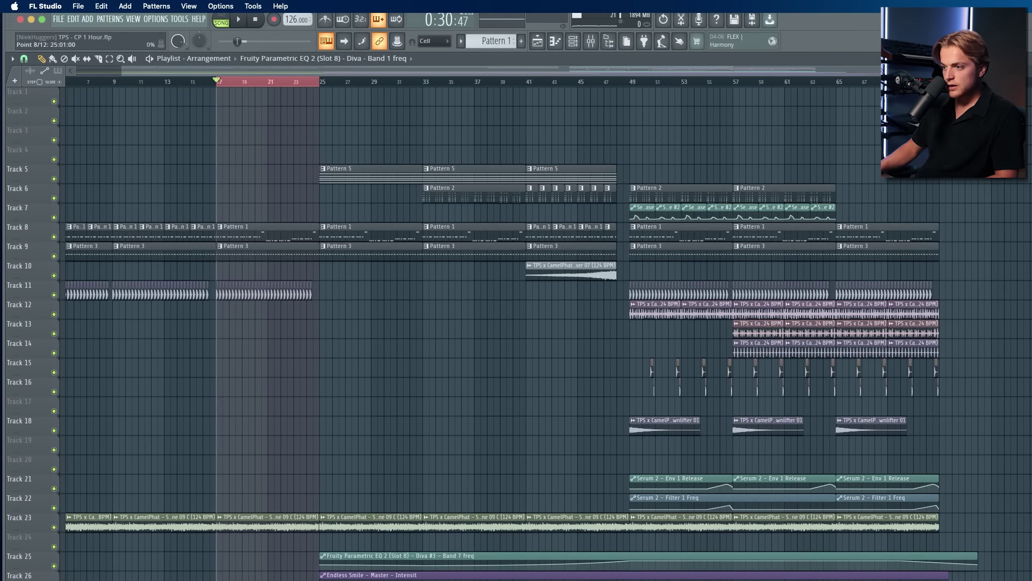
right_click(320, 562)
left_click(337, 520)
key("super+a")
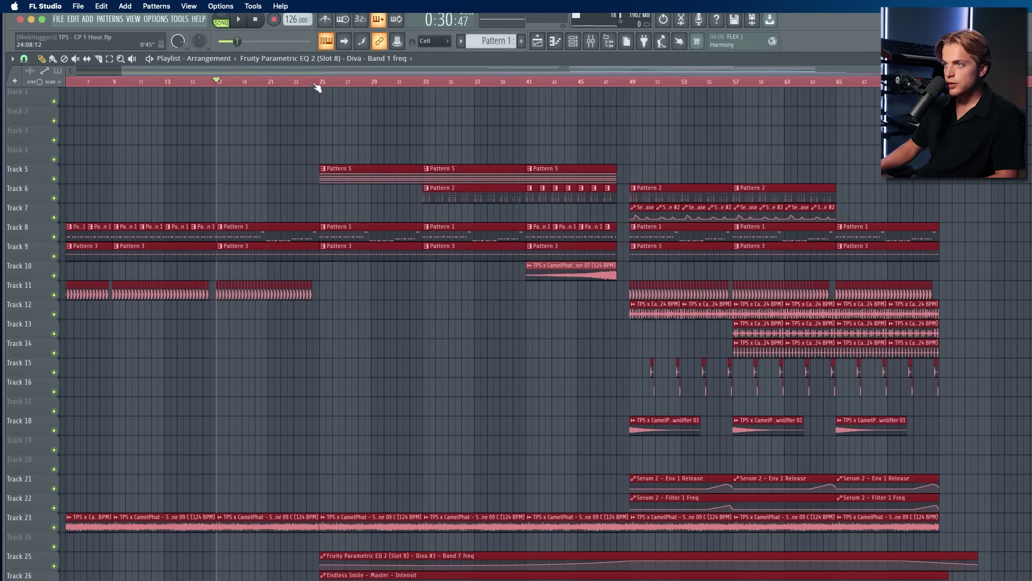
Step: Play the transition into bar 25, try adding an automation point there, and undo it
left_click(311, 83)
key("space")
left_click(356, 577)
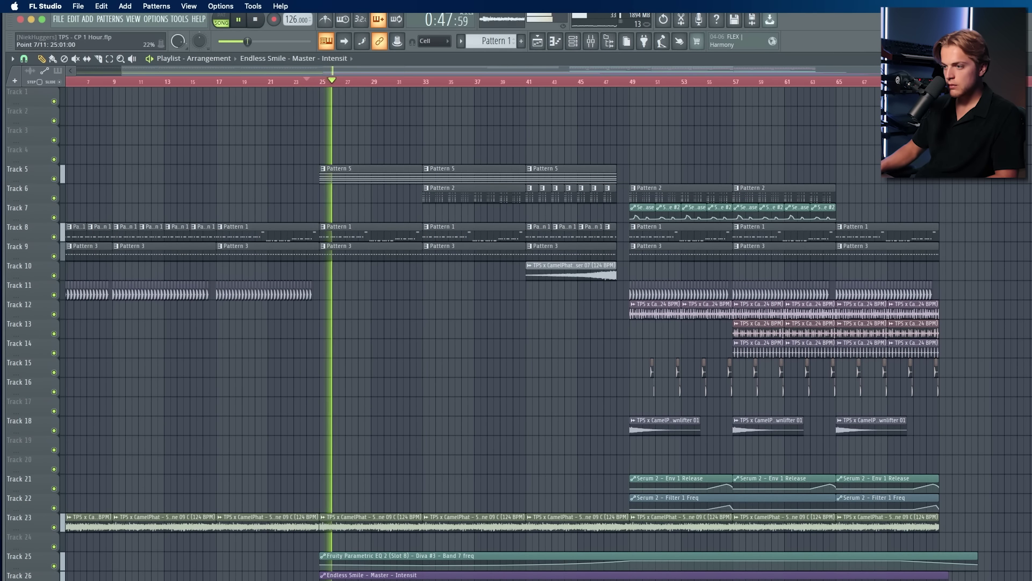
right_click(321, 578)
left_click(344, 578)
key("super+z")
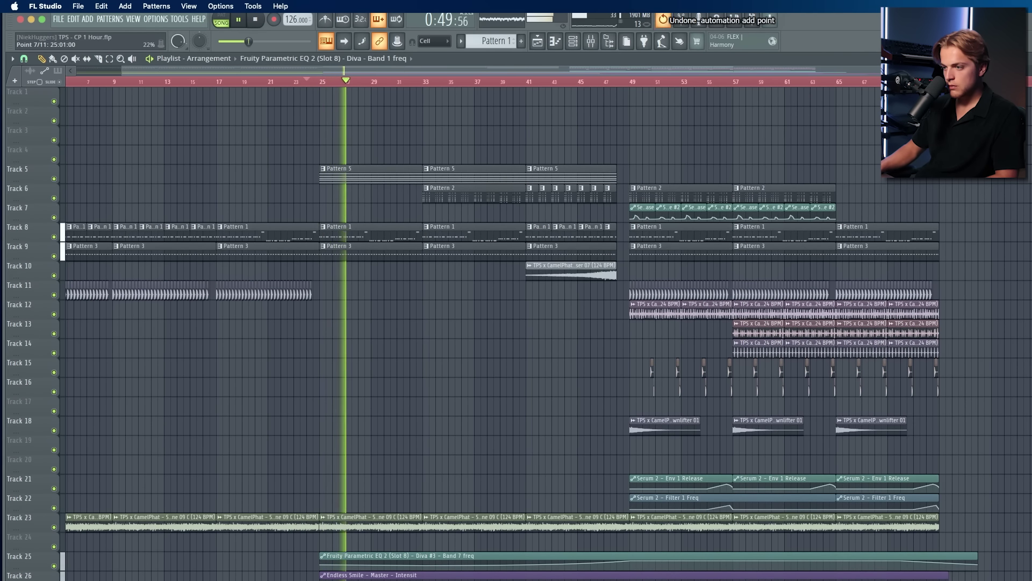
Step: Edit the Diva Band 1 freq automation point around bar 25 and play the breakdown through to bar 33
right_click(321, 575)
left_click(344, 578)
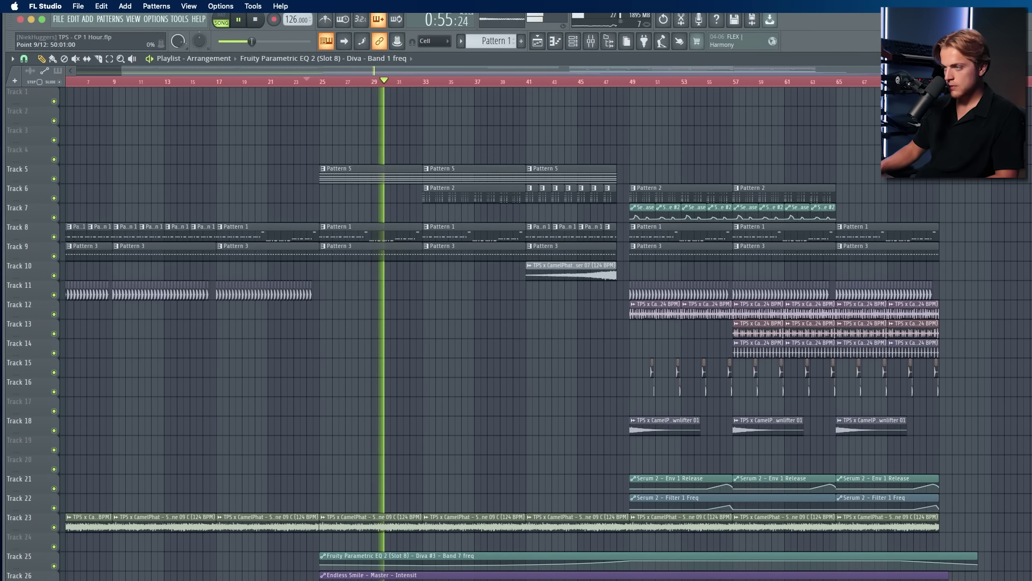
scroll(417, 237, "up", 5)
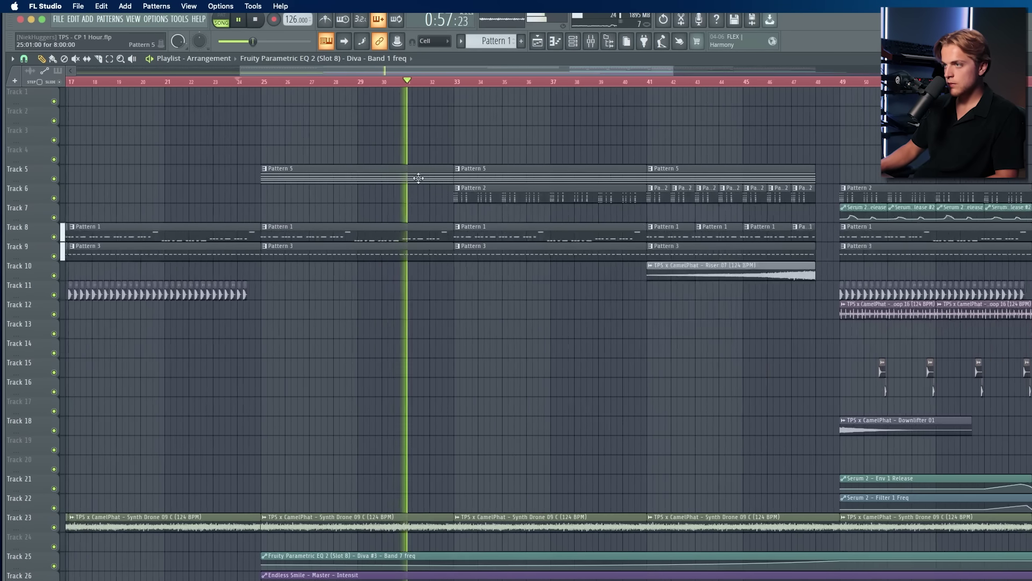
left_click(459, 84)
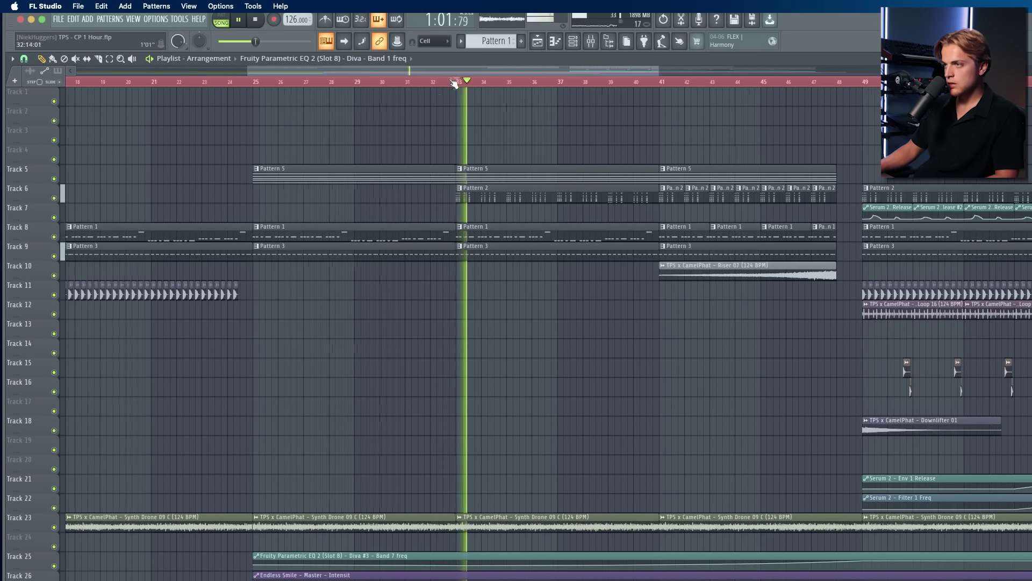
Step: Insert Fruity Parametric EQ 2 in slot 6 of the Diva #3 mixer track
scroll(426, 118, "down", 6)
key("space")
left_click(573, 42)
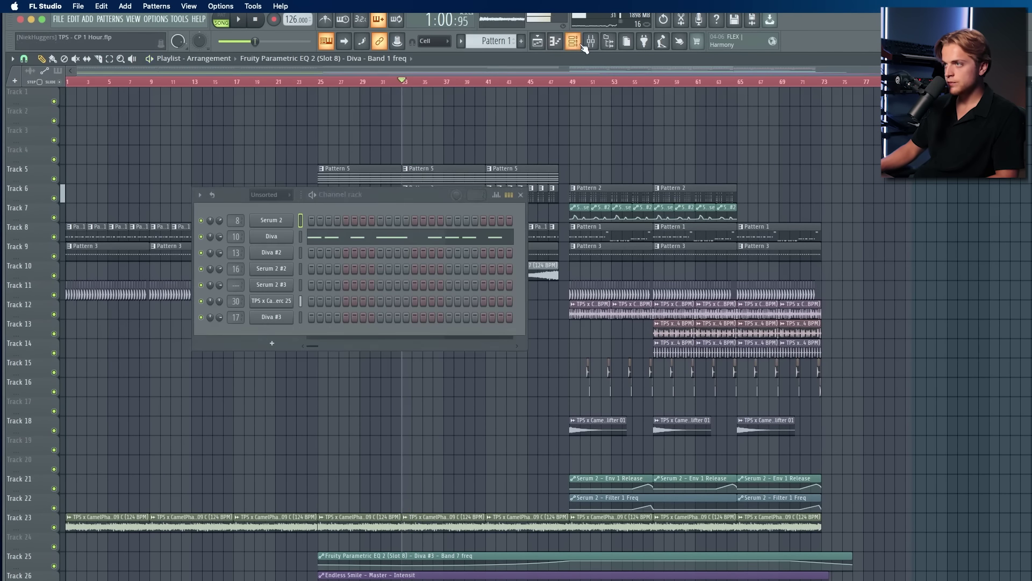
left_click_drag(492, 41, 492, 35)
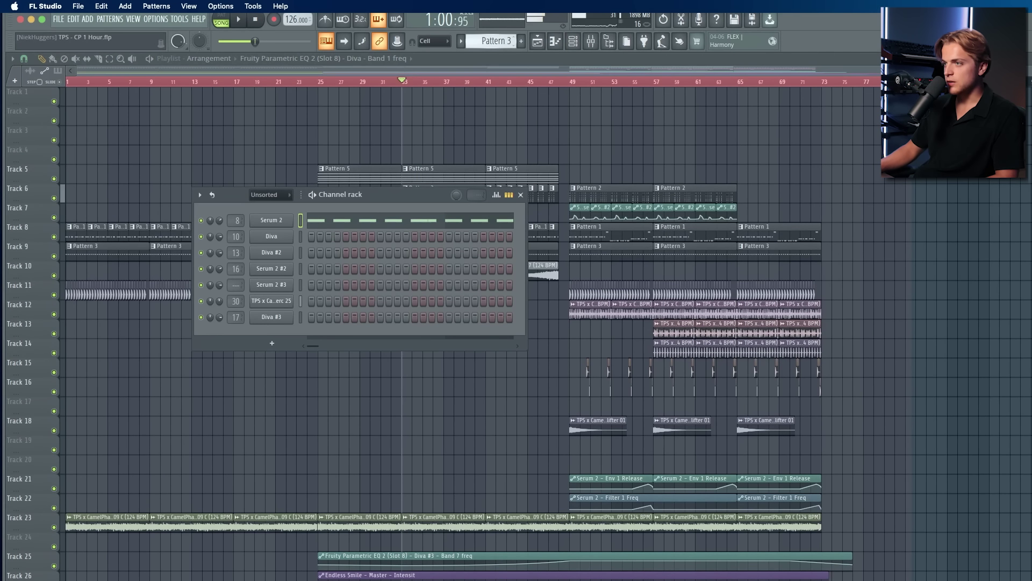
left_click(592, 43)
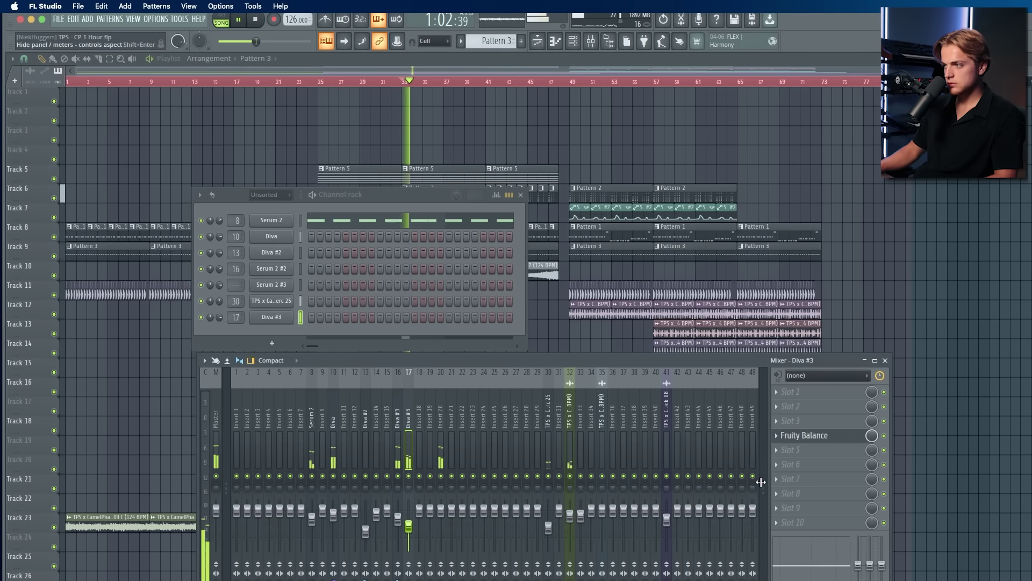
right_click(812, 438)
left_click(929, 580)
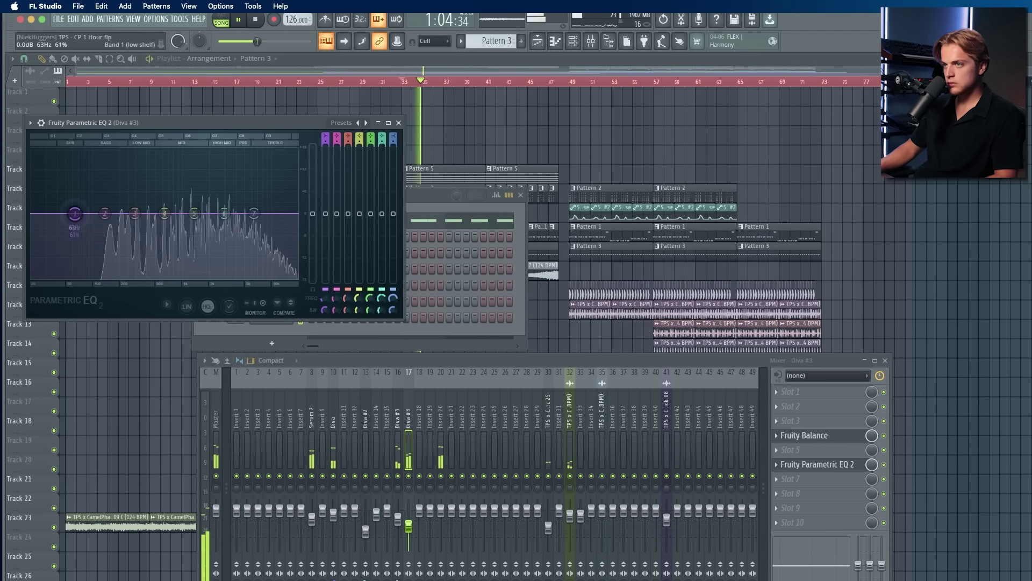
Step: Roll off the low end and lower the high shelf in Diva #3's EQ, closing the open windows
left_click_drag(74, 213, 101, 224)
key("super+z")
left_click_drag(254, 214, 248, 226)
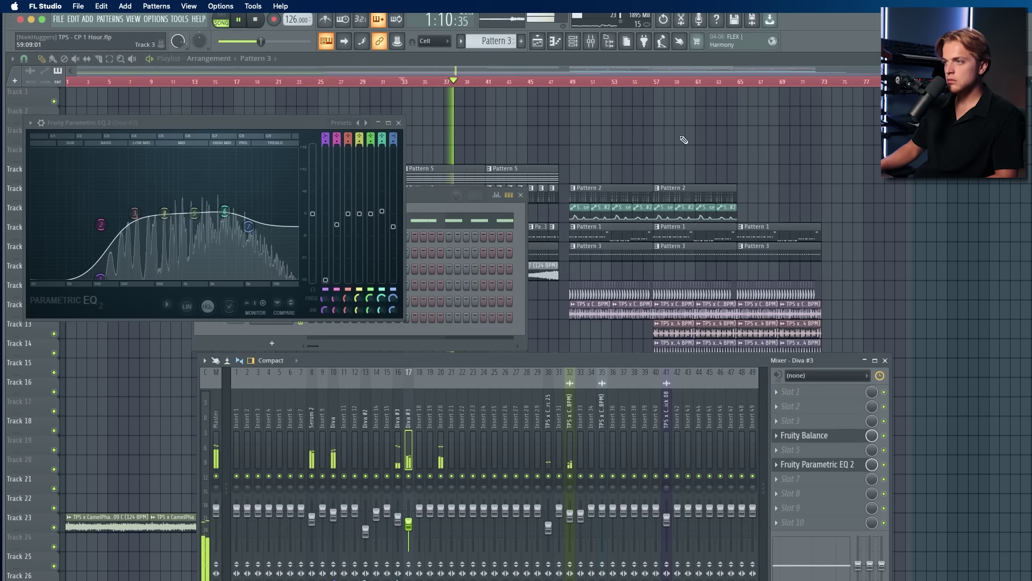
key("F12")
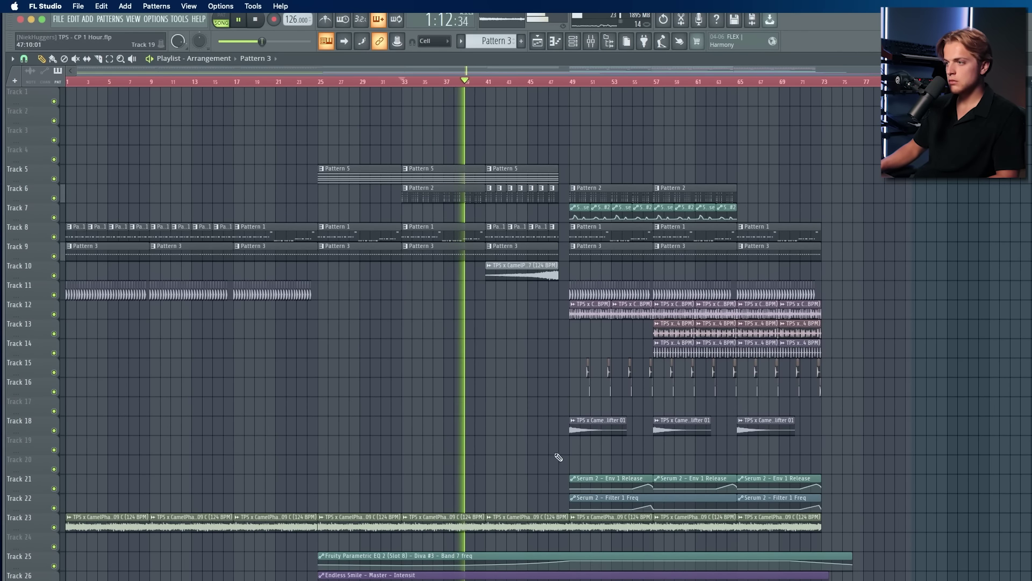
Step: Play the build-up and edit the Endless Smile intensity automation point at bar 49
scroll(401, 402, "up", 1)
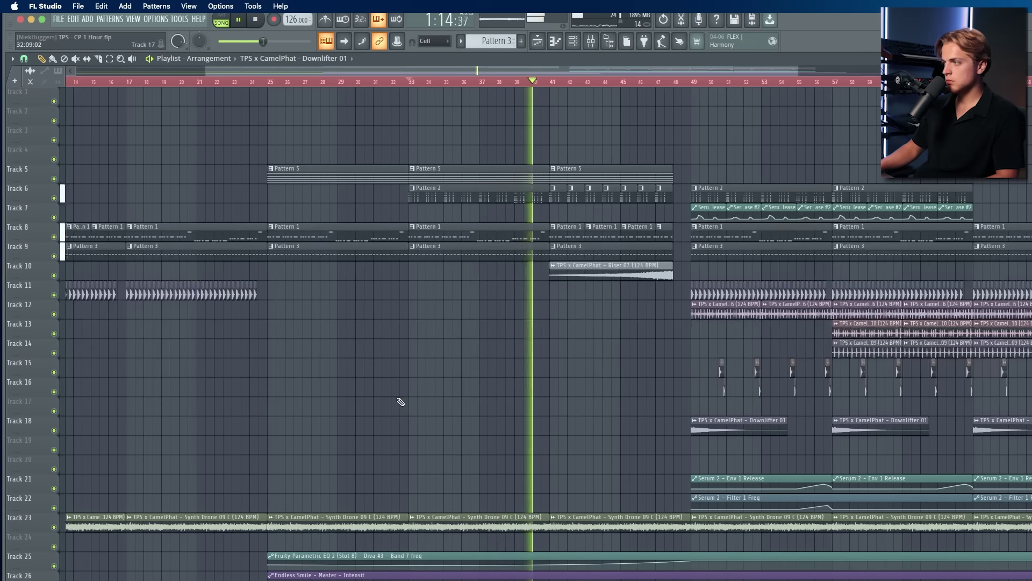
scroll(400, 401, "down", 1)
scroll(448, 320, "down", 1)
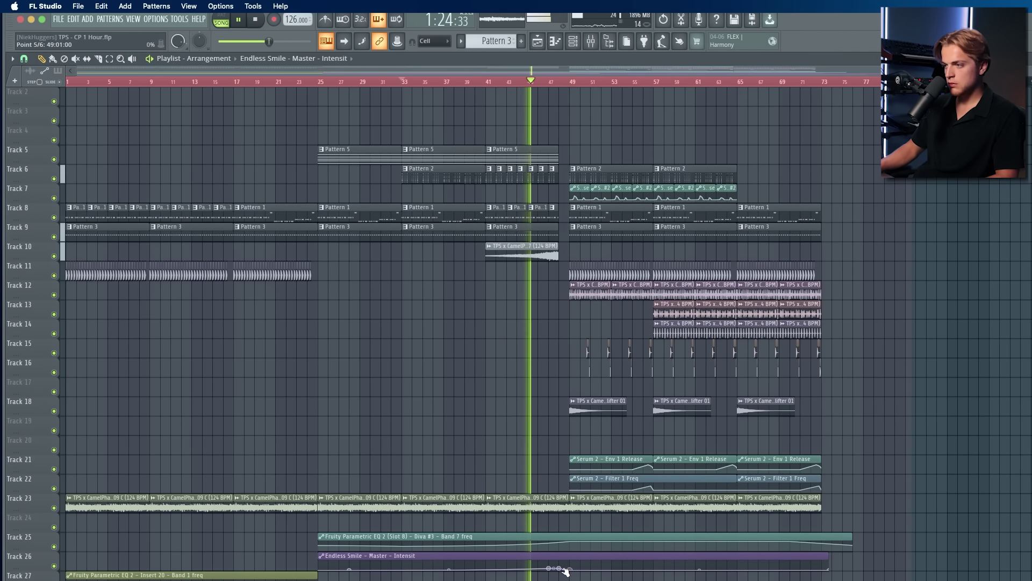
scroll(575, 574, "up", 1)
scroll(570, 571, "up", 3)
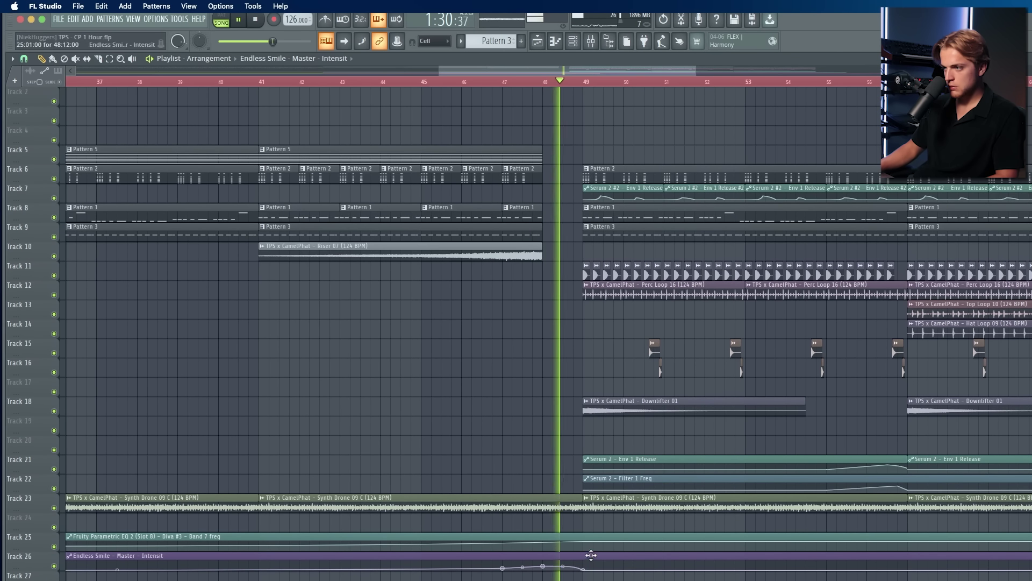
right_click(584, 569)
left_click(605, 576)
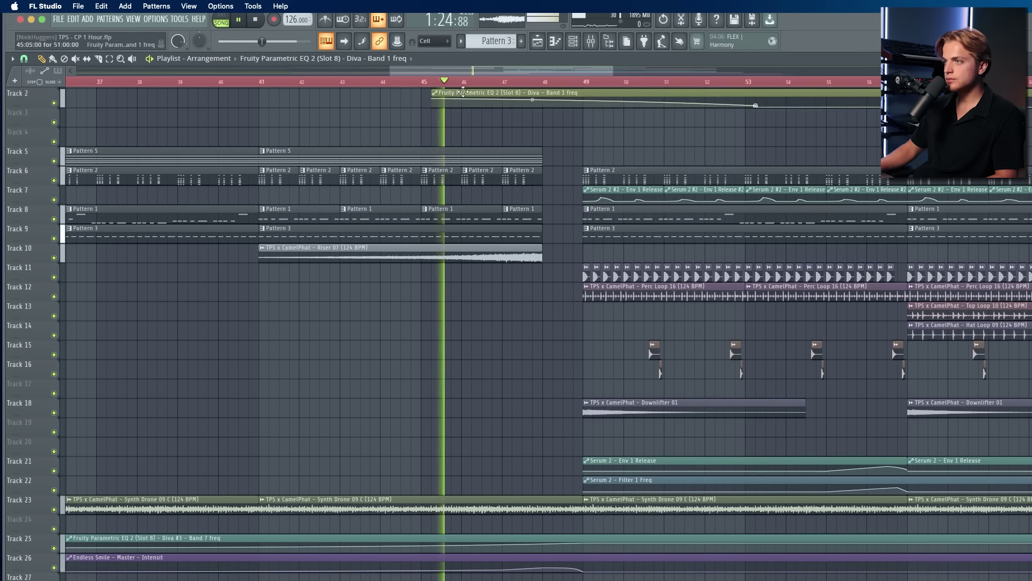
Step: Shift the automation clips from track 25 and below down by one track and clear the selection
scroll(491, 145, "down", 3)
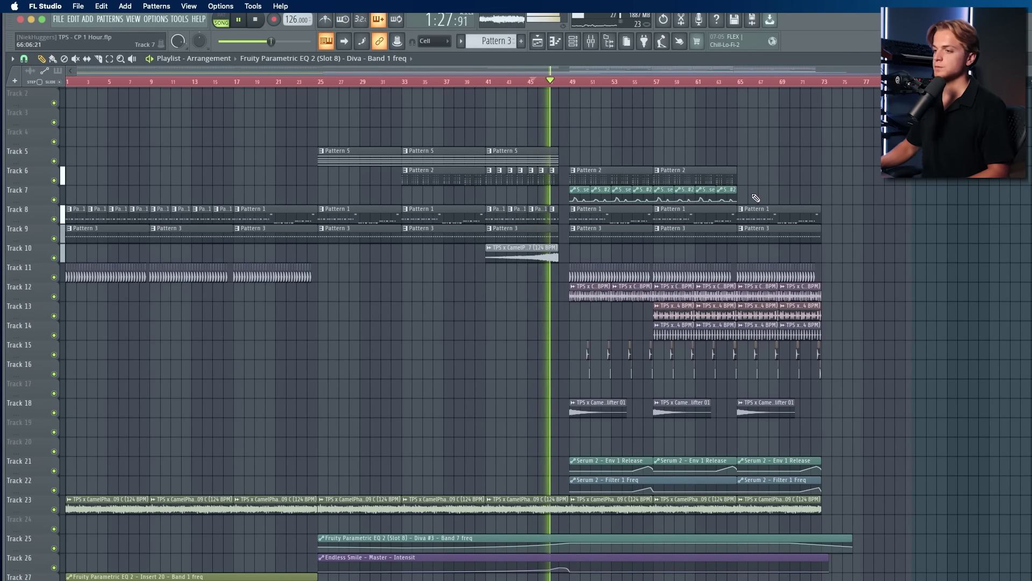
scroll(813, 440, "down", 2)
left_click_drag(894, 496, 125, 579)
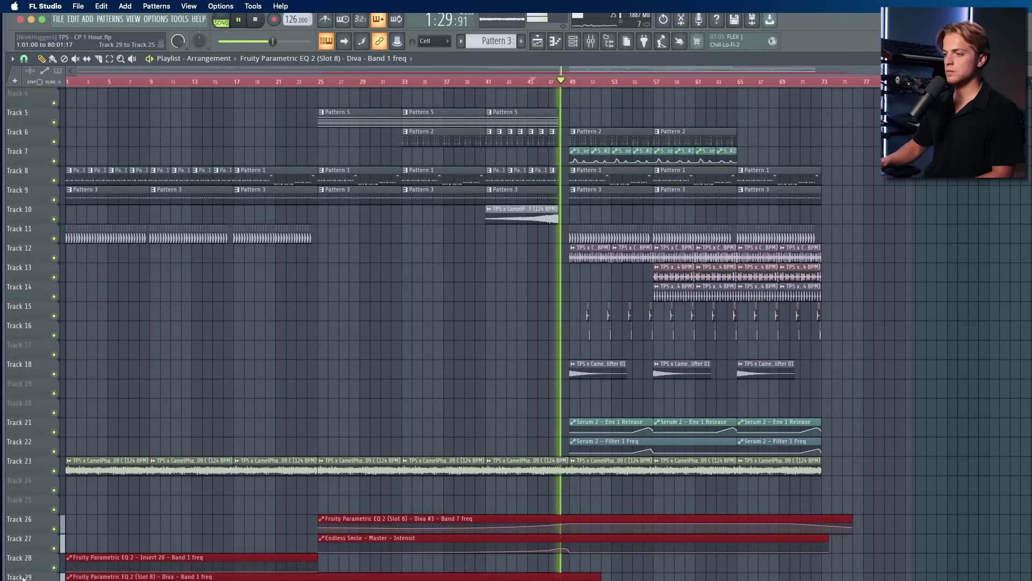
key("super+d")
scroll(466, 333, "down", 2)
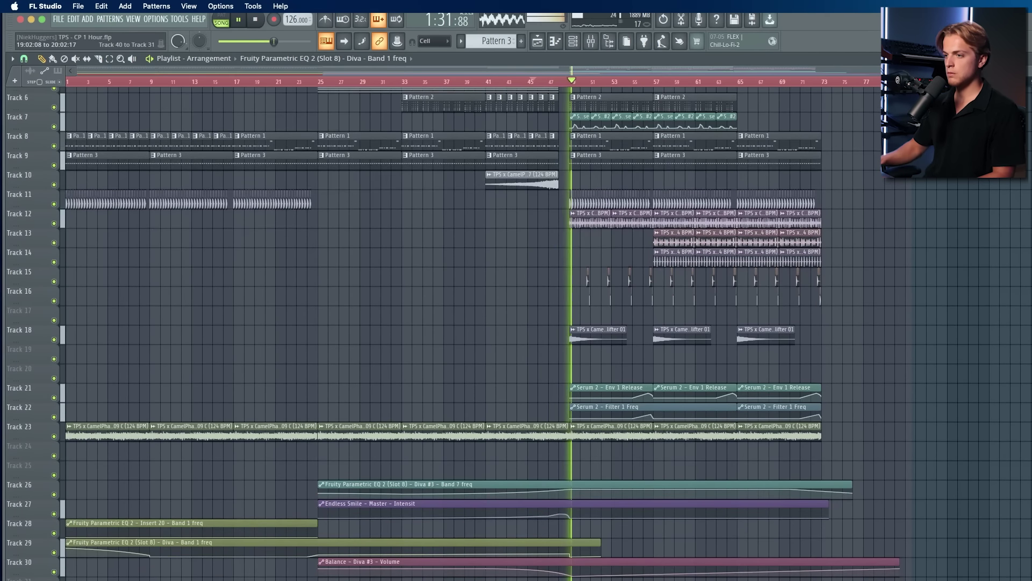
scroll(466, 333, "down", 1)
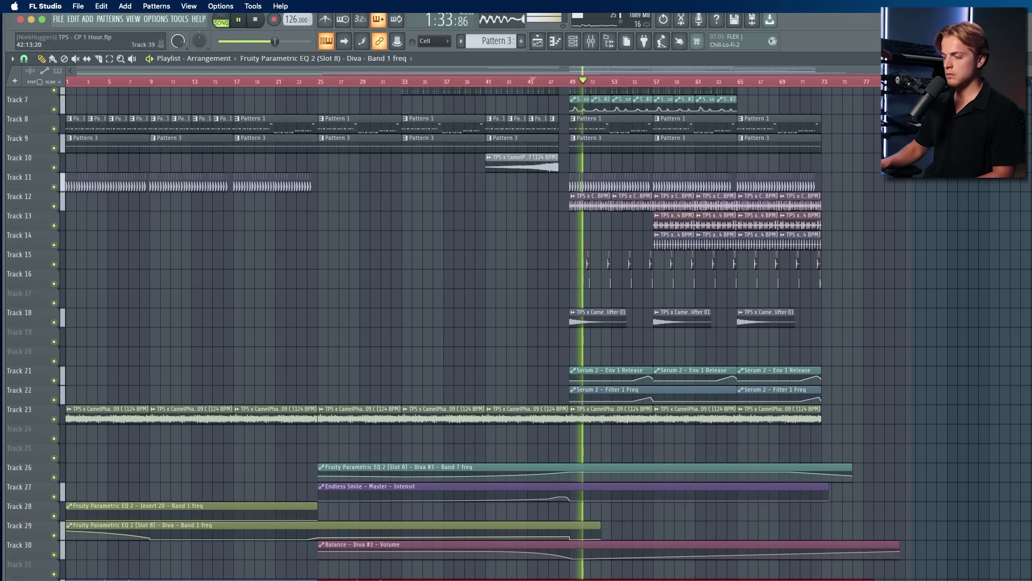
Step: Replay the transition from the breakdown into the drop at bar 49 and show the sample browser
scroll(398, 564, "up", 6)
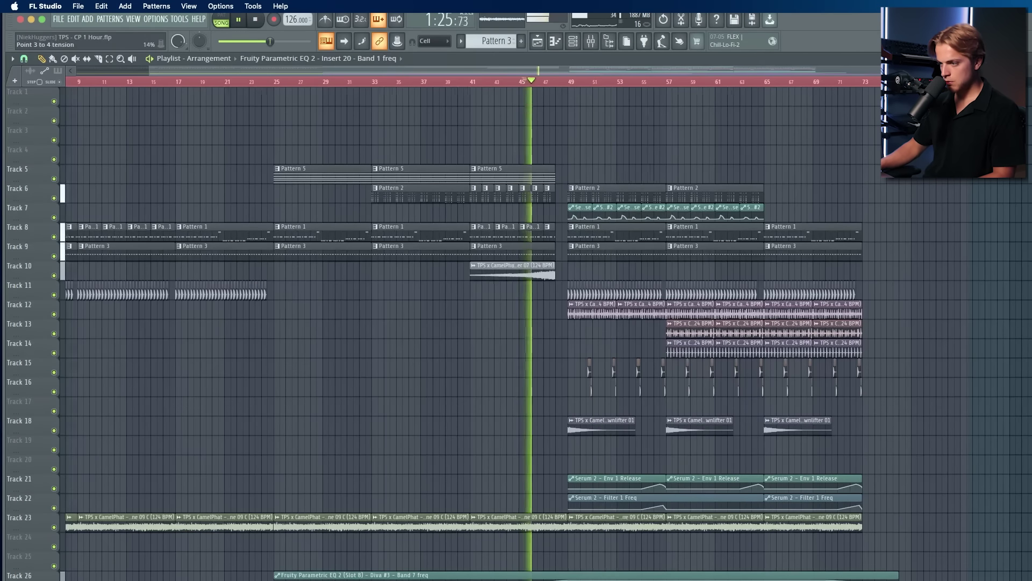
scroll(559, 577, "up", 10)
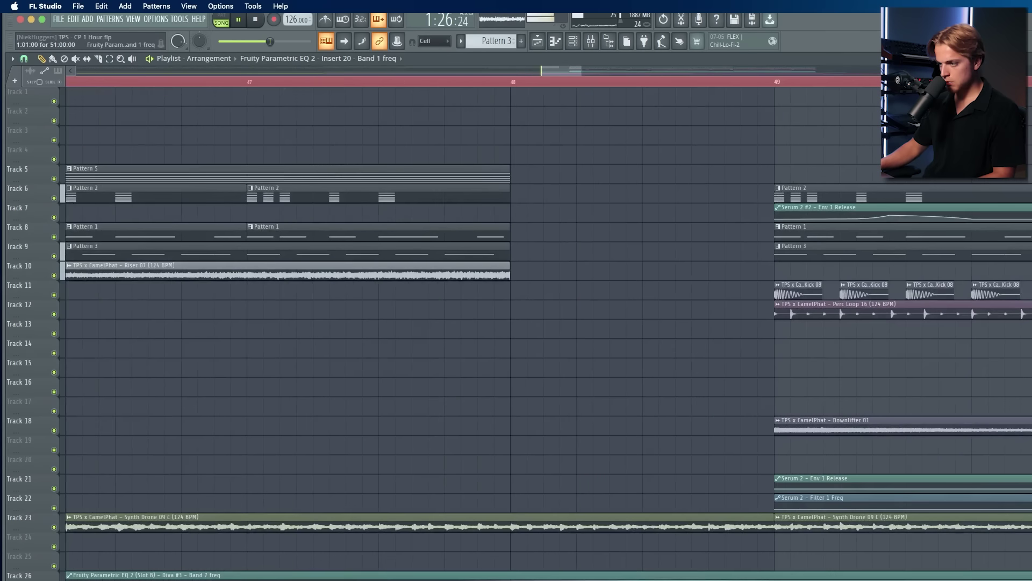
scroll(591, 578, "down", 6)
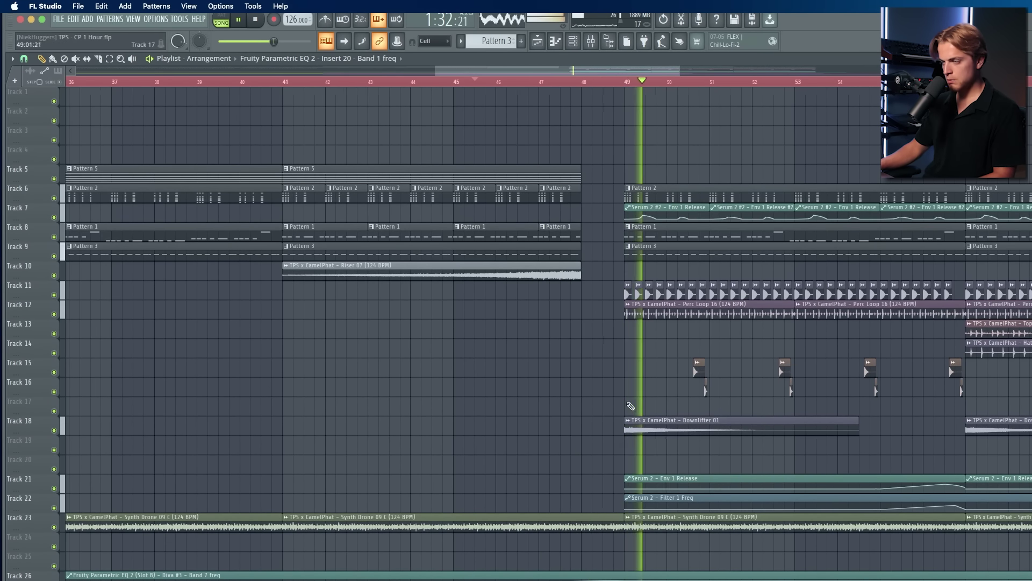
scroll(629, 408, "down", 8)
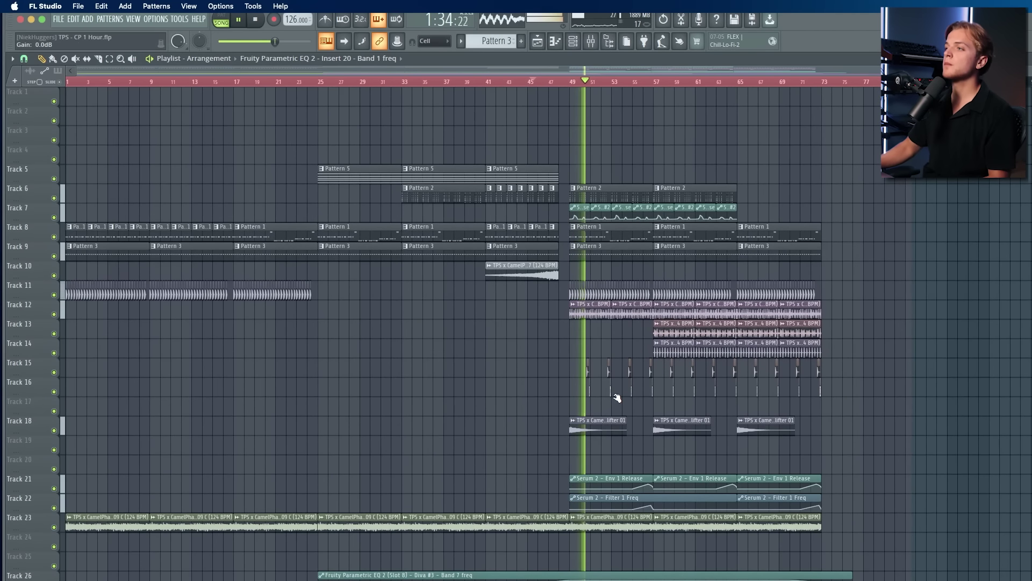
left_click(609, 42)
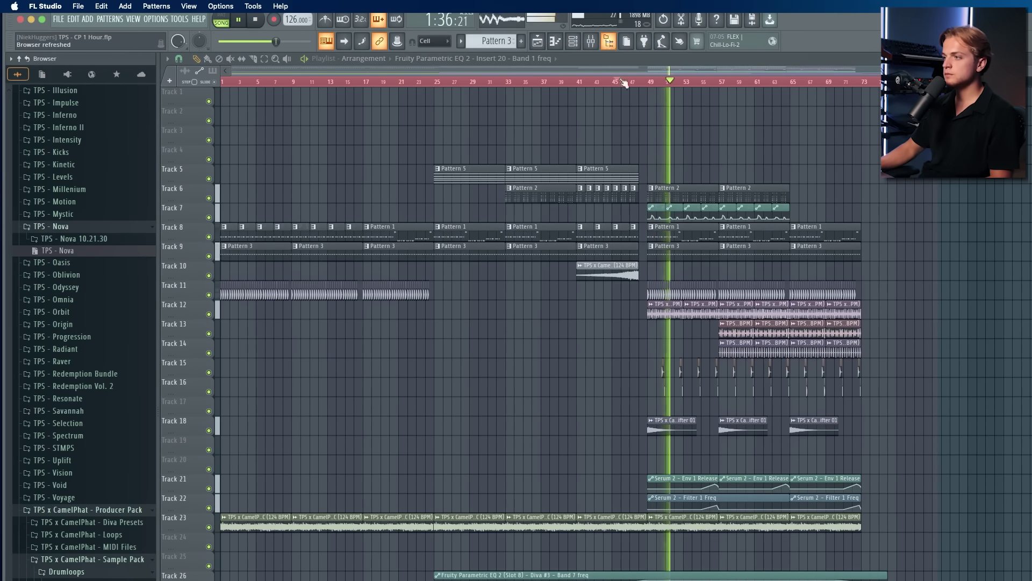
Step: Try a Top Loop 10 clip at bar 9 on track 13, play into it, and delete it
left_click(739, 333)
key("space")
key("space")
left_click_drag(317, 312, 300, 336)
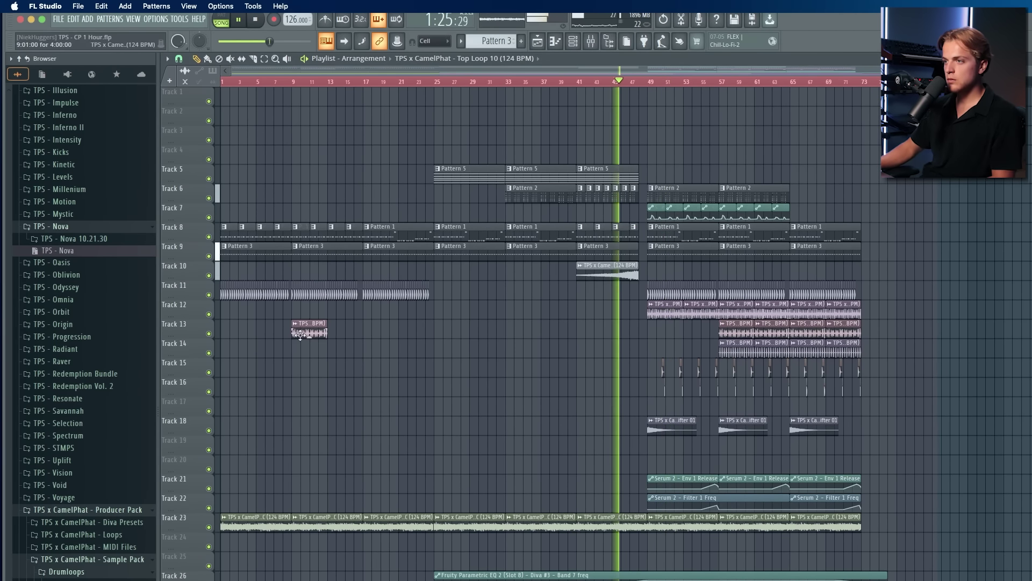
left_click(279, 81)
scroll(319, 348, "up", 8)
scroll(312, 330, "down", 6)
right_click(313, 334)
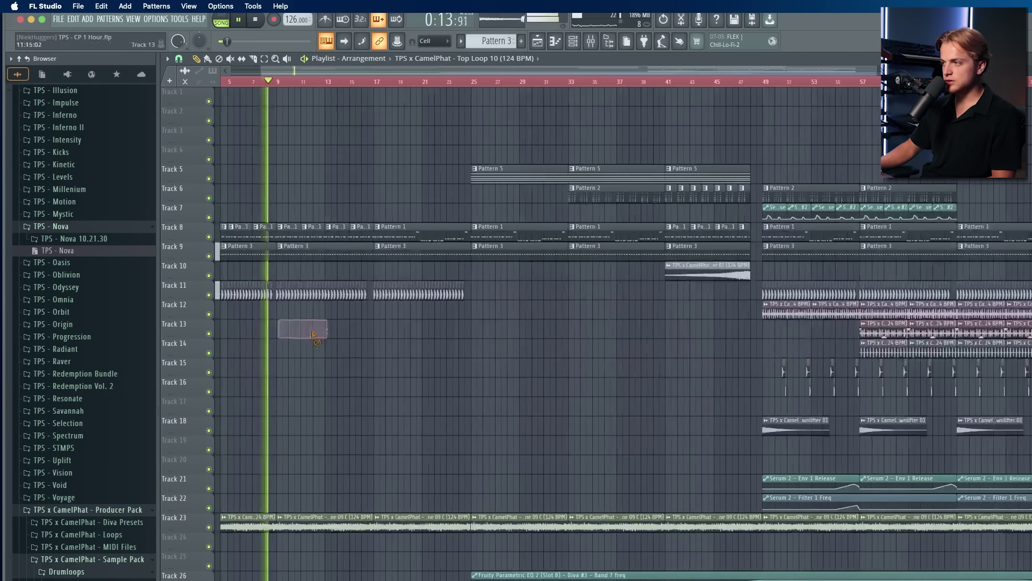
Step: Fill bars 1–24 of track 12 with back-to-back four-bar Perc Loop 16 clips copied from the drop
key("space")
left_click(844, 311)
key("space")
left_click_drag(474, 312, 196, 317)
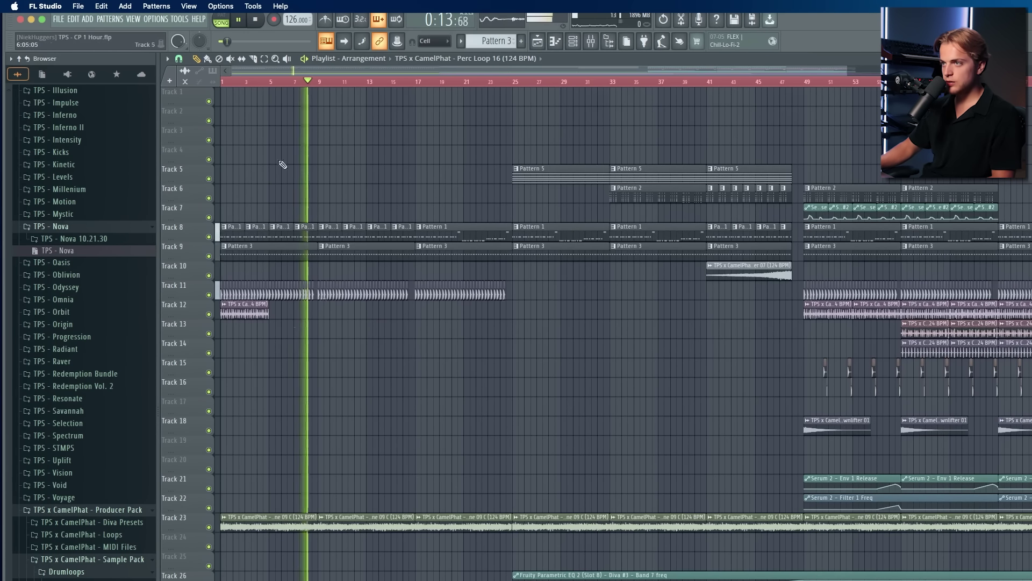
left_click(223, 82)
left_click_drag(295, 324, 272, 312)
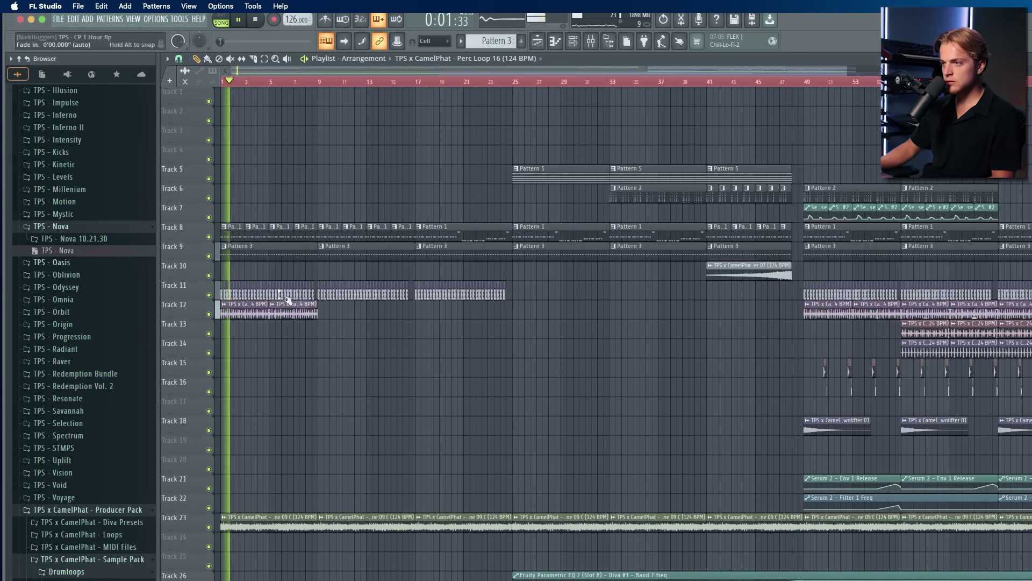
left_click(320, 313)
left_click(370, 313)
left_click(419, 312)
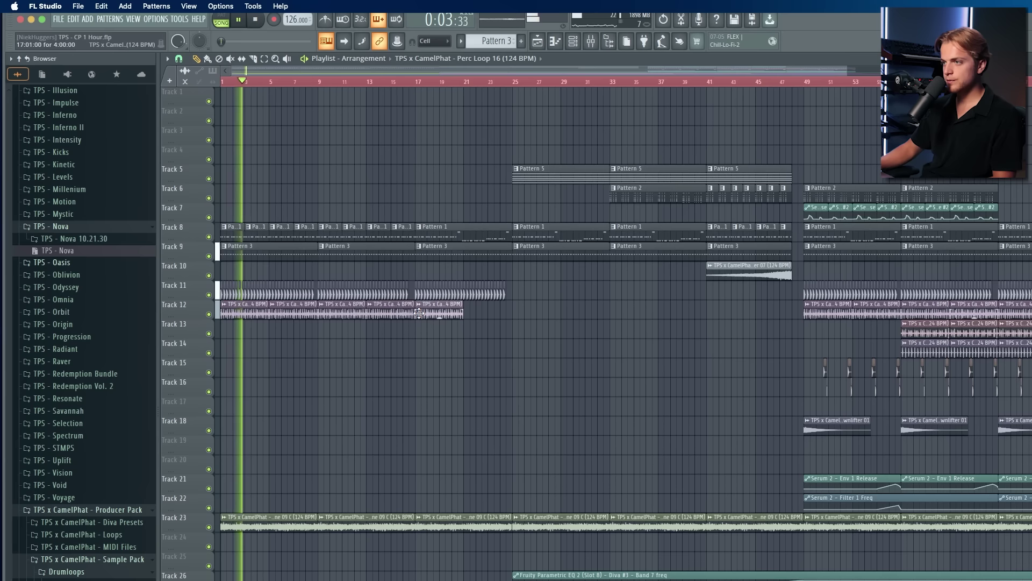
left_click(468, 313)
Step: Continue the Perc Loop 16 clips on track 12 from bar 25, trimming the last one to end at bar 48
left_click(516, 313)
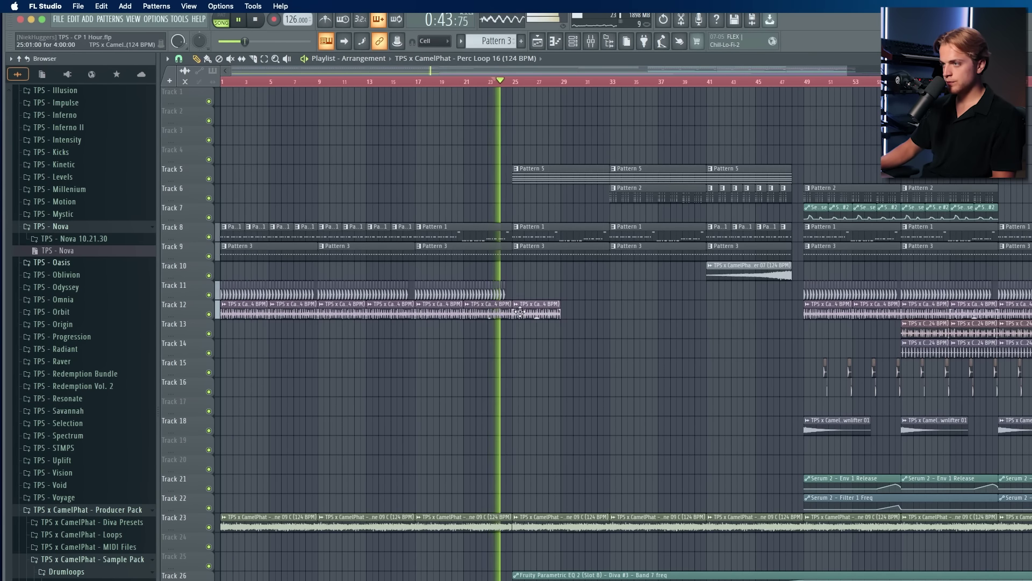
left_click(565, 313)
left_click(614, 313)
left_click(675, 315)
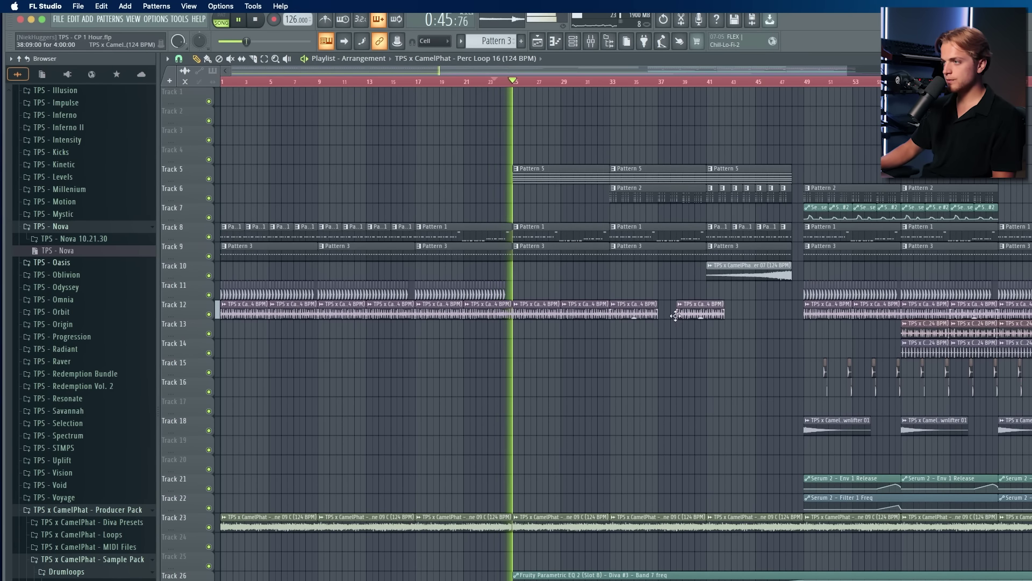
left_click_drag(676, 315, 657, 317)
left_click_drag(723, 315, 708, 316)
left_click(757, 313)
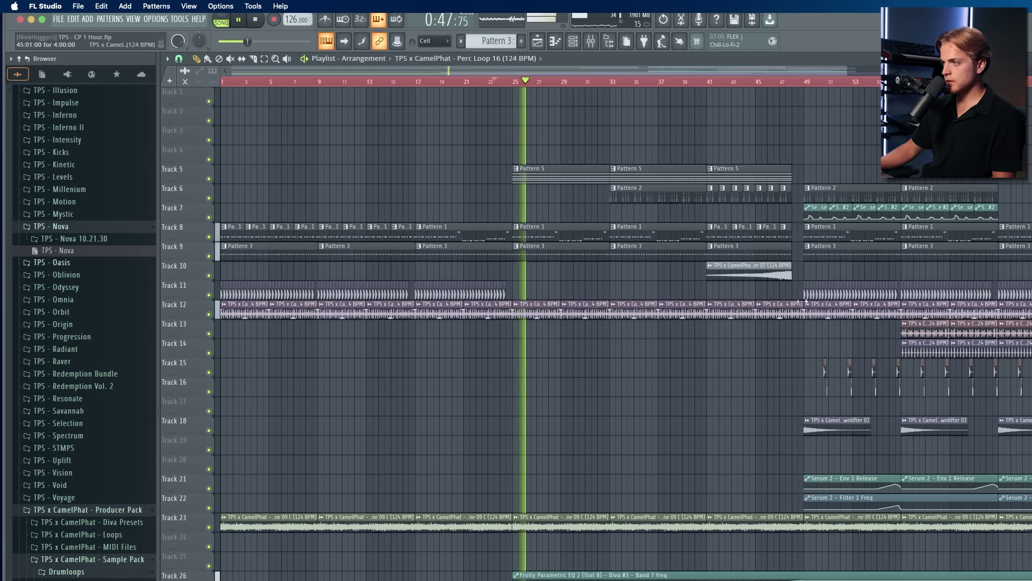
left_click_drag(802, 302, 791, 302)
Step: Create a Perc Loop 16 volume multiplier automation clip on track 13 from bar 25, fading down across the breakdown
key("space")
right_click(518, 305)
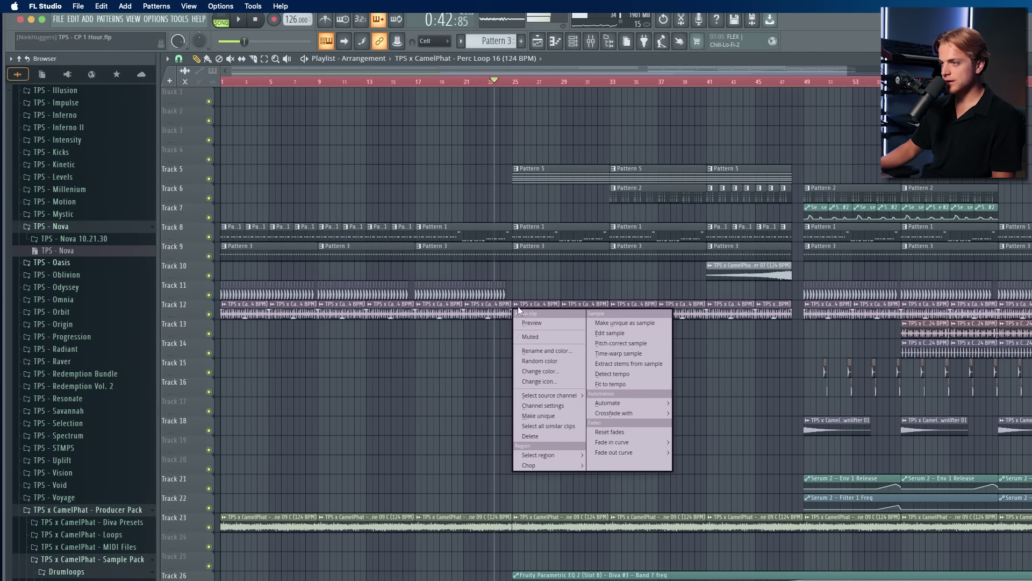
left_click(694, 414)
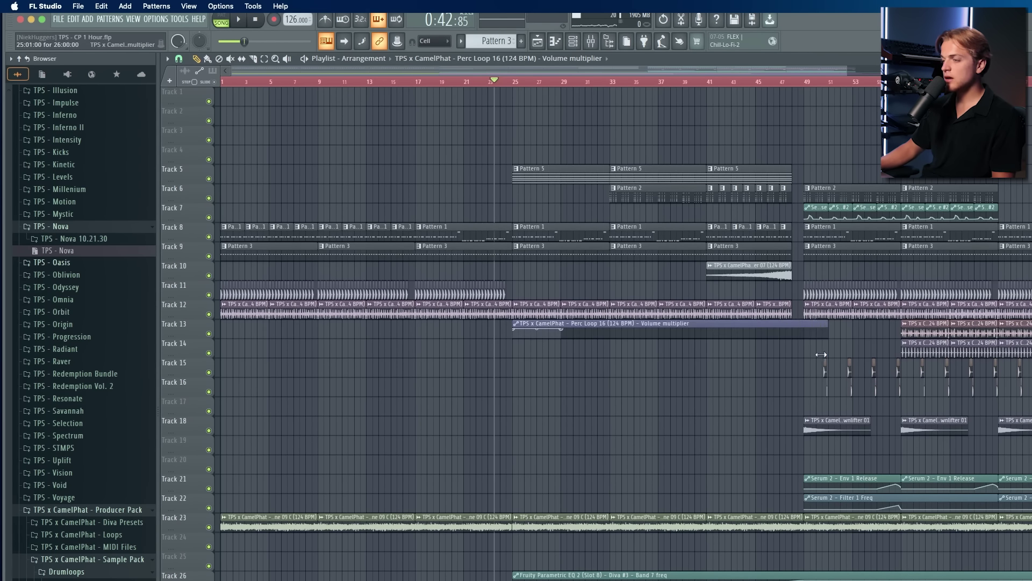
left_click_drag(562, 329, 798, 325)
key("space")
Step: Place a copy of the Downlifter 01 clip at bar 25 on track 18
left_click(820, 422)
left_click(517, 431)
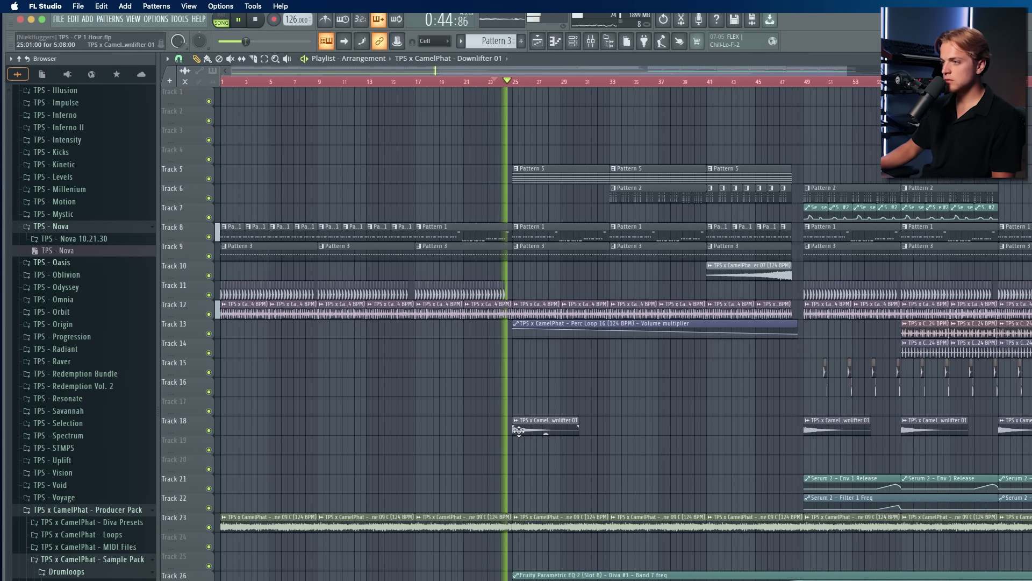
scroll(508, 417, "down", 2)
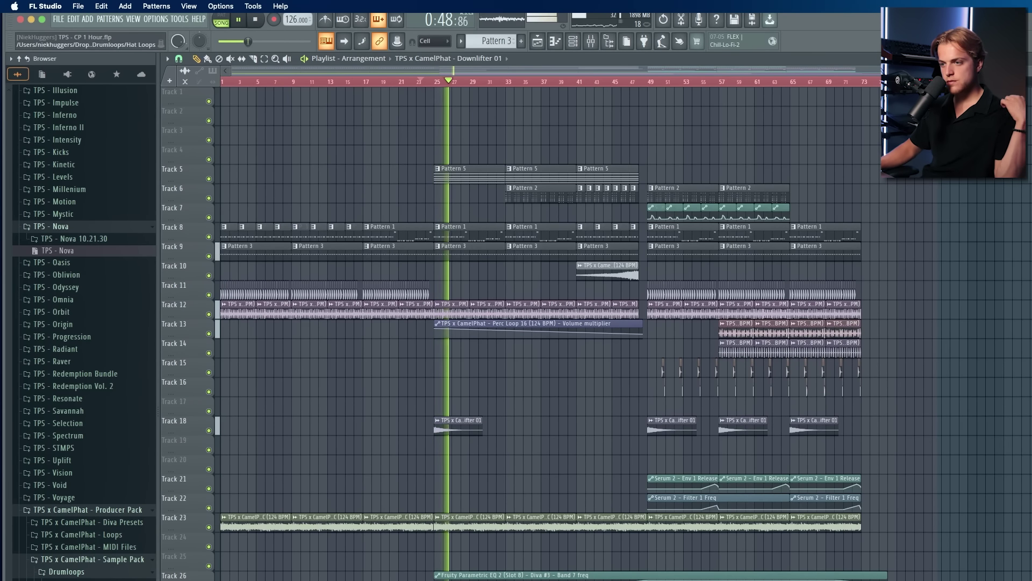
Step: Try a Perc 21 sample from the Percussion folder on track 15, just before the drop at bar 49
left_click(103, 571)
scroll(103, 570, "down", 2)
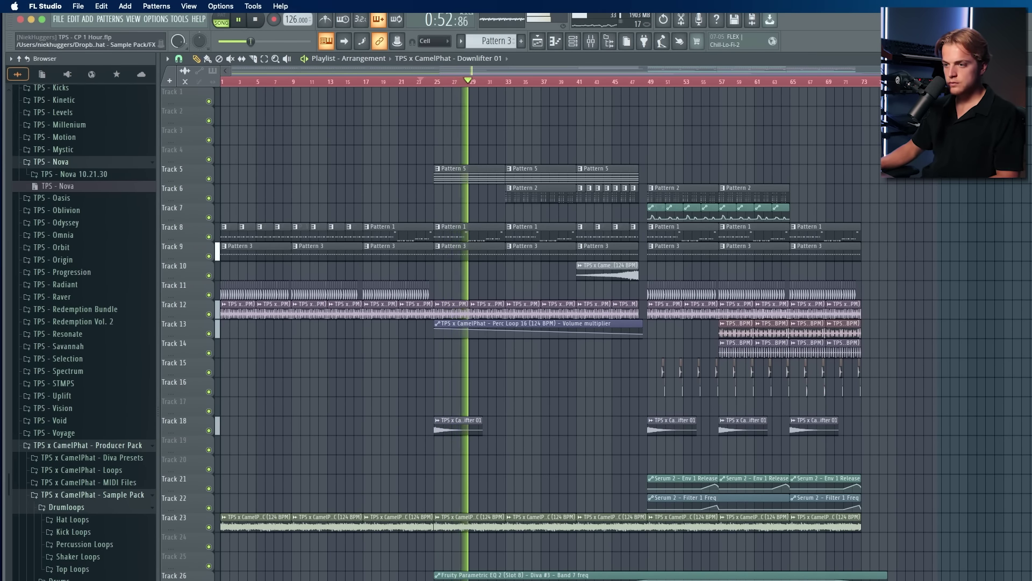
left_click(98, 578)
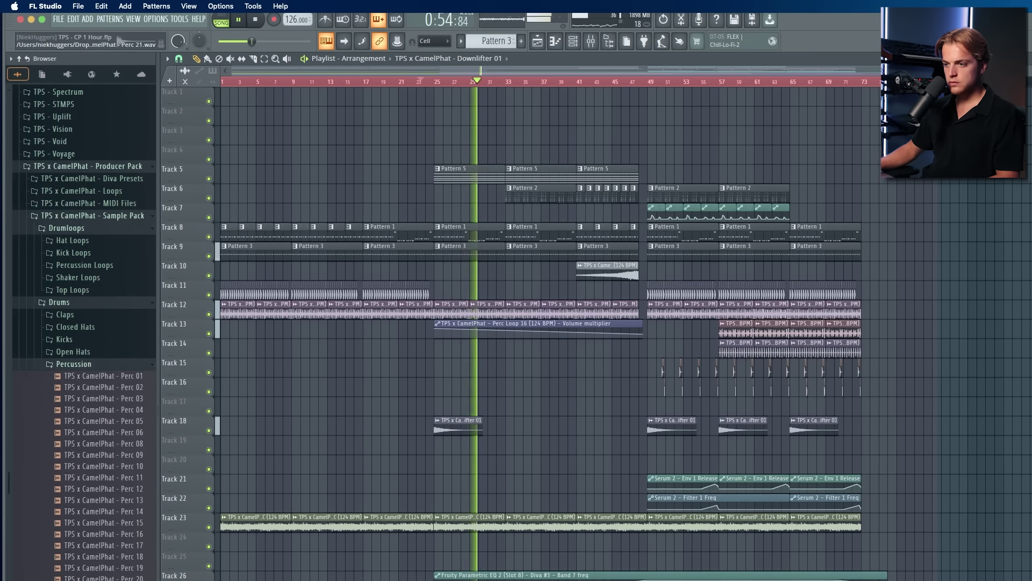
left_click_drag(103, 580, 630, 406)
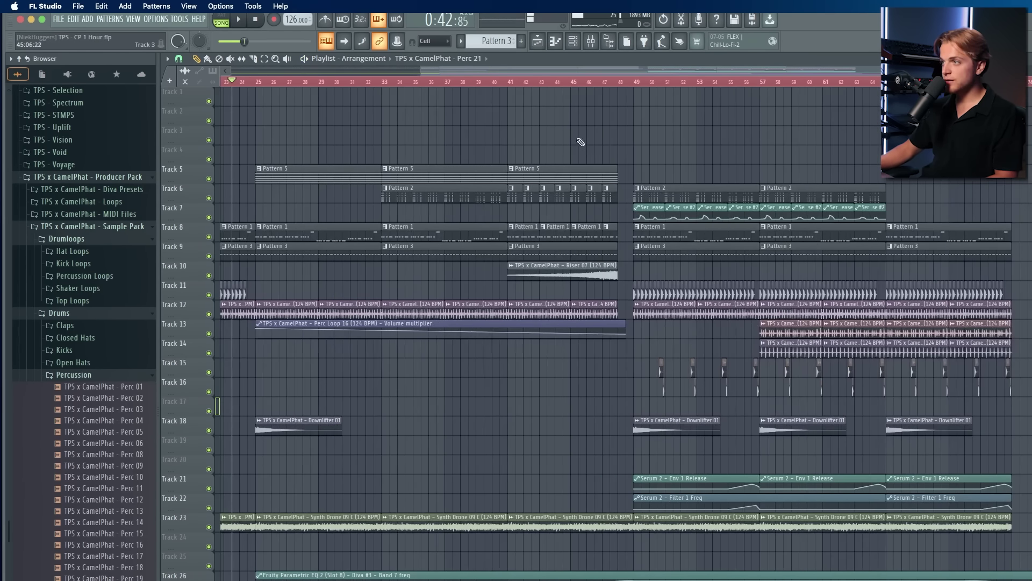
scroll(636, 388, "up", 8, "ctrl")
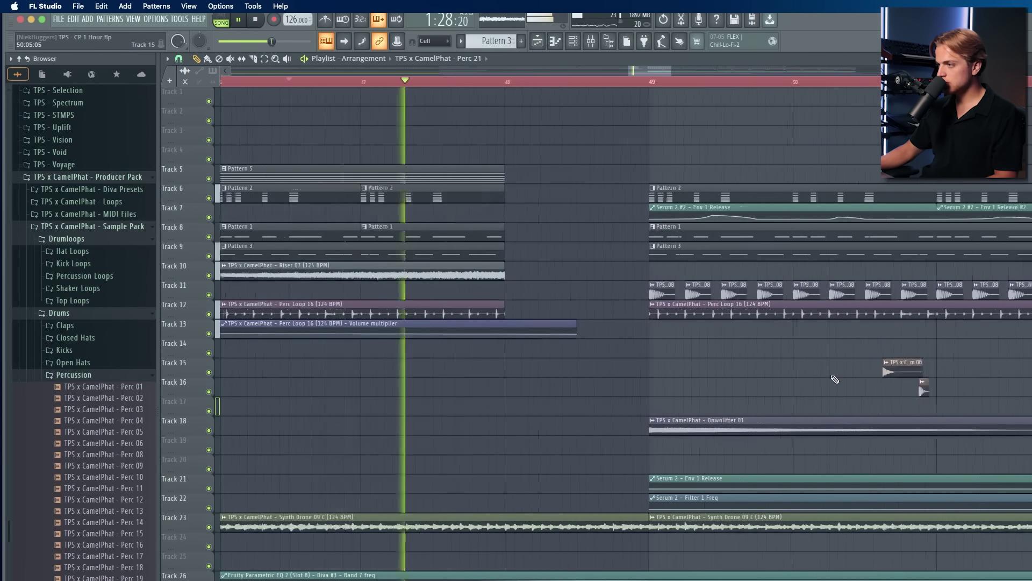
key("space")
key("space")
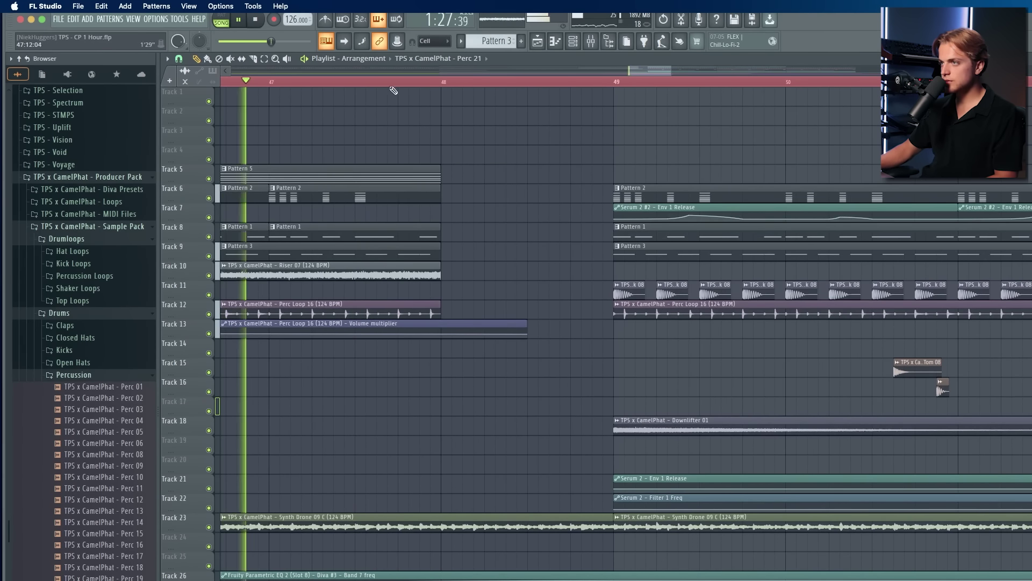
left_click(388, 82)
left_click(611, 371)
double_click(611, 371)
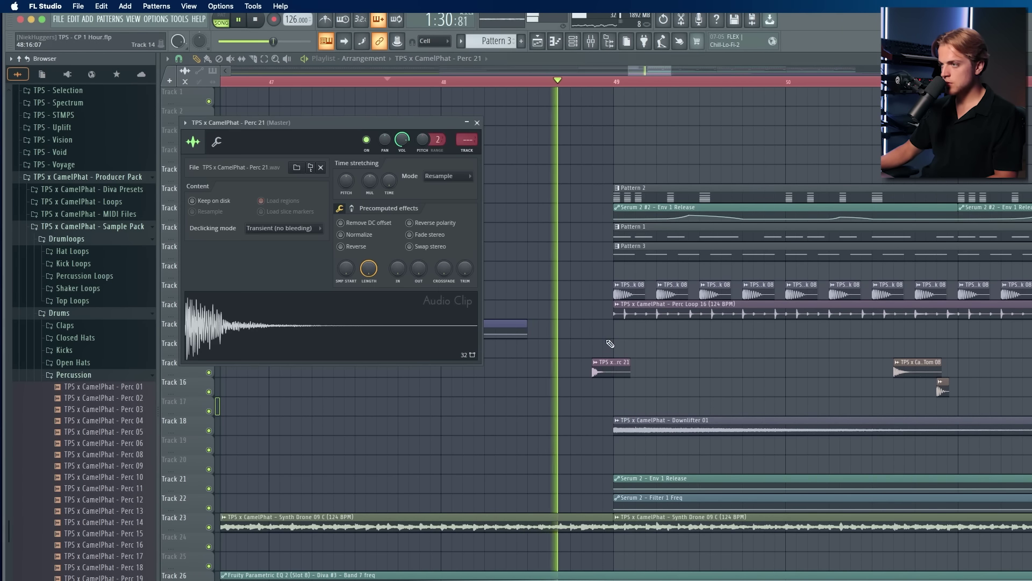
key("Escape")
right_click(611, 371)
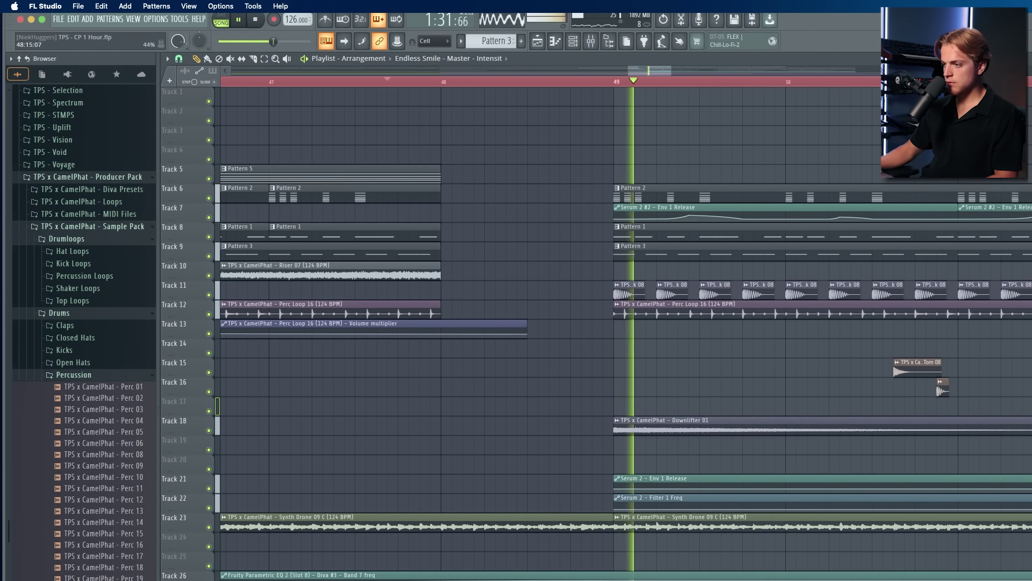
Step: Shorten the Synth Drone 09 C clip before the drop on track 23 to end at bar 48
key("space")
key("space")
key("super+z")
key("space")
key("space")
left_click_drag(605, 514, 441, 516)
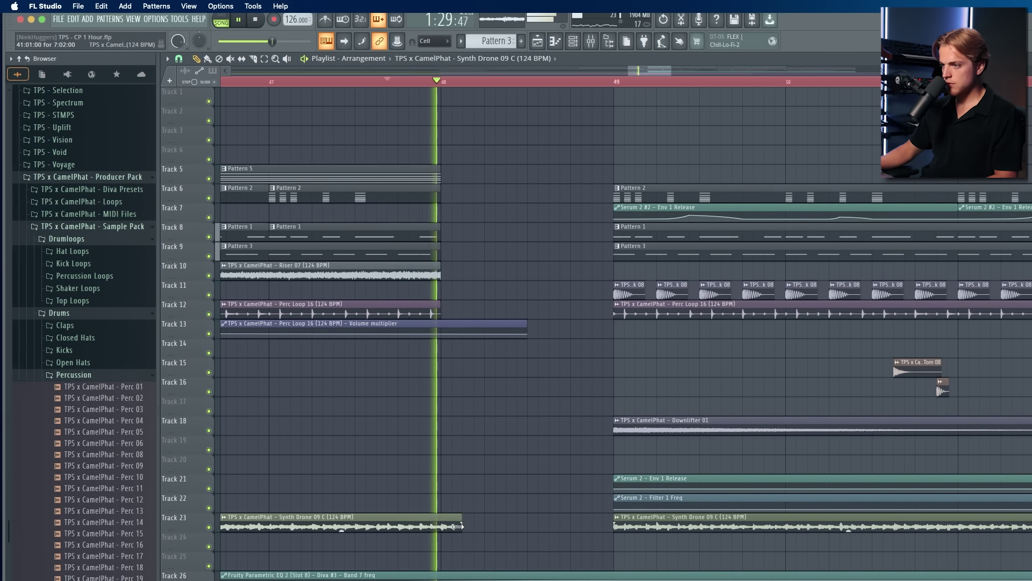
Step: Play back the end of the breakdown and check the transition into the drop at bar 49
scroll(505, 440, "down", 10)
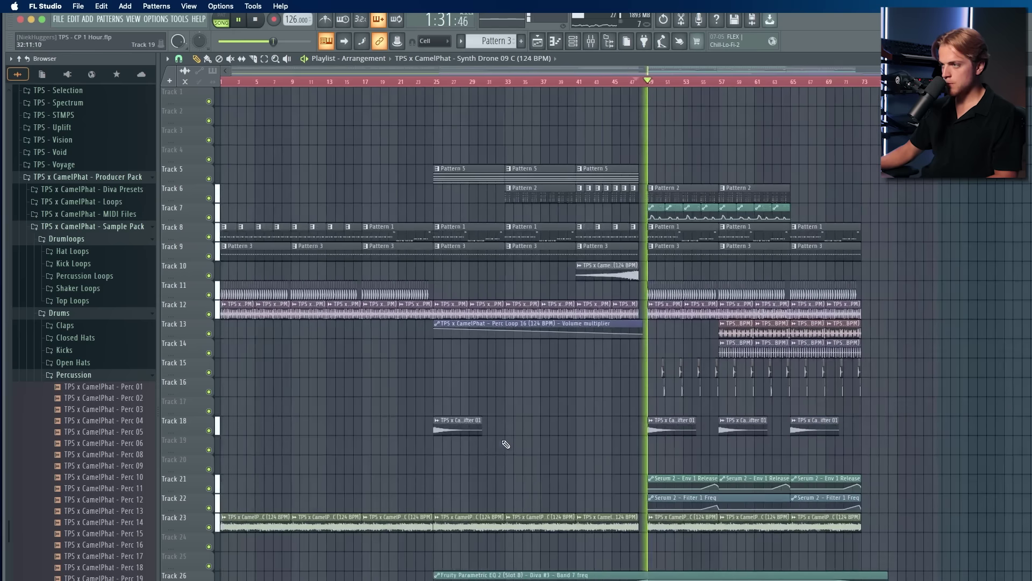
scroll(637, 205, "up", 3)
left_click(622, 83)
scroll(639, 329, "up", 5)
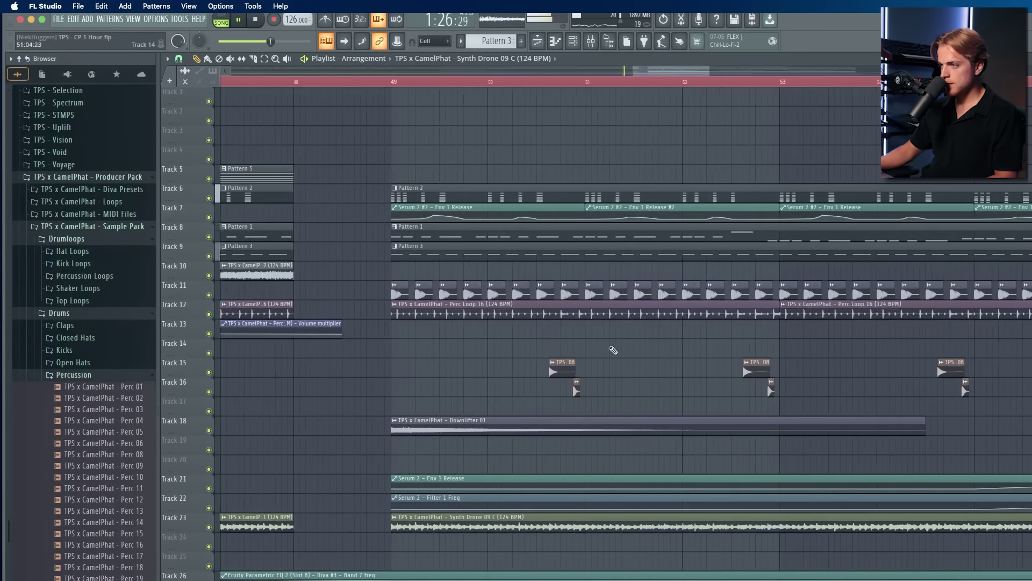
left_click(552, 363)
left_click(464, 378)
scroll(405, 293, "up", 4)
left_click(405, 291)
scroll(406, 290, "down", 5)
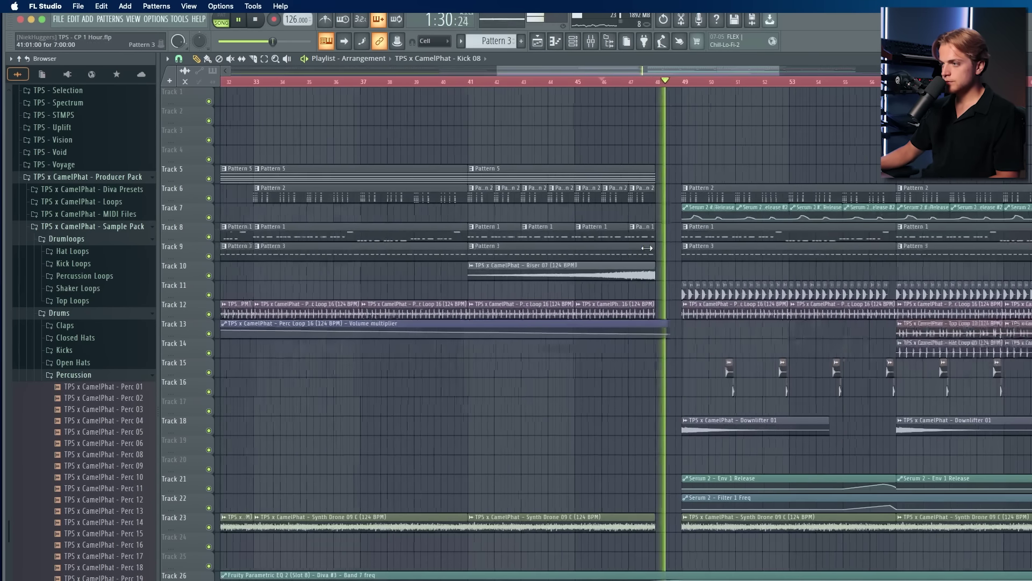
scroll(587, 162, "up", 3)
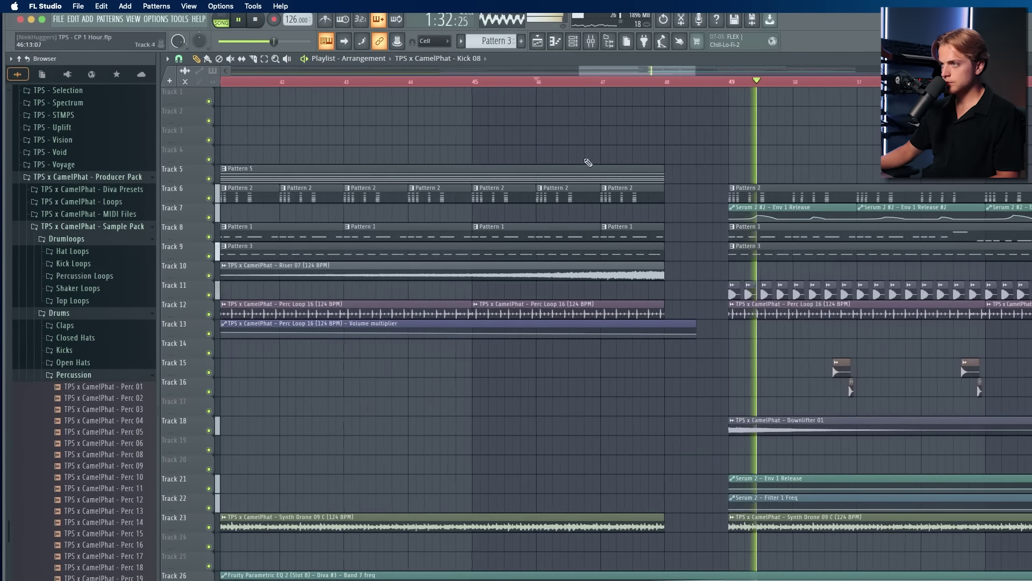
left_click(581, 82)
scroll(664, 241, "up", 2)
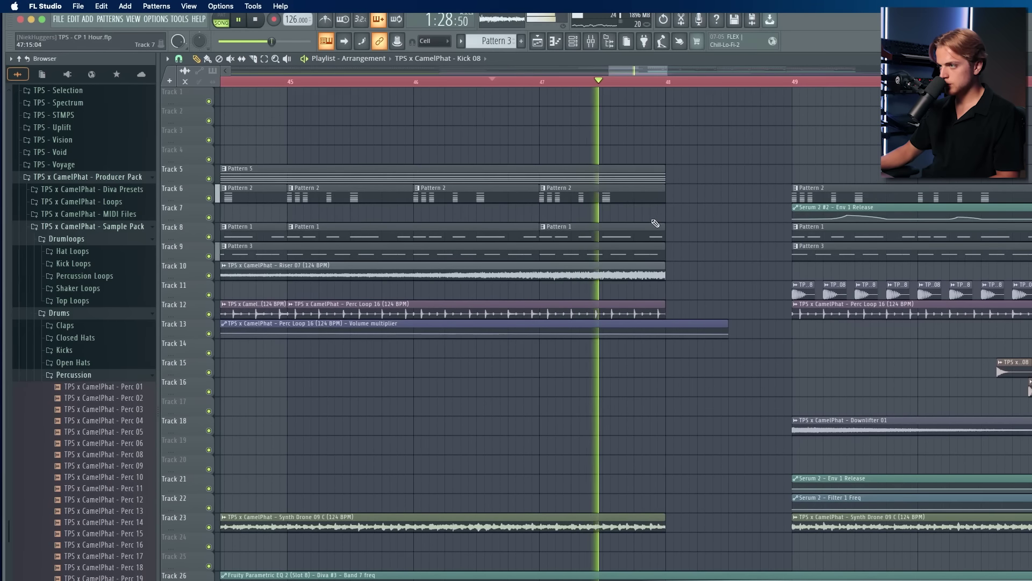
Step: Trim the end of the Riser 07 clip on track 10 slightly so it stops just before bar 48
right_click(661, 239)
key("super+z")
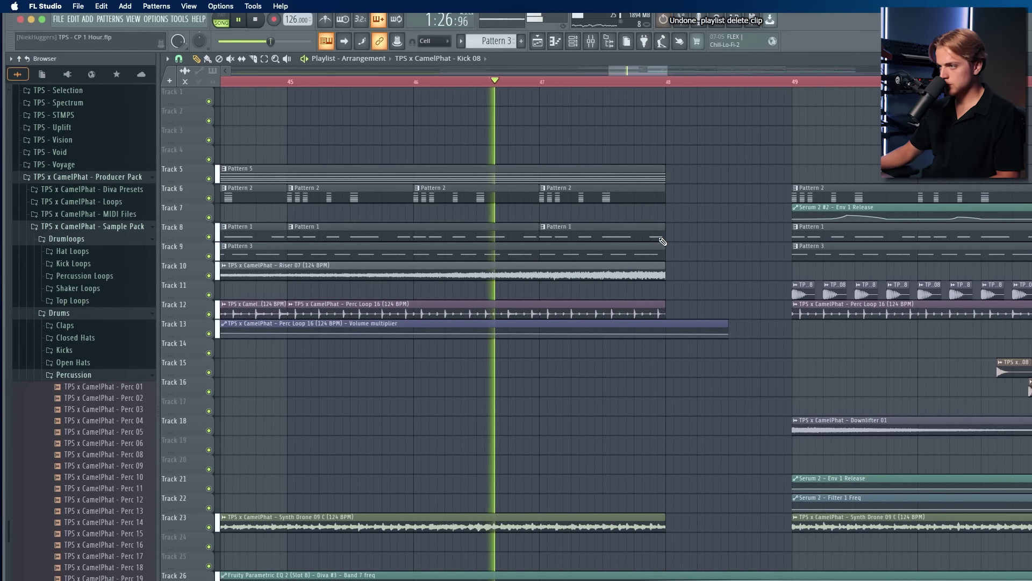
scroll(688, 417, "up", 2)
scroll(678, 430, "up", 1)
scroll(654, 500, "down", 3)
scroll(663, 231, "up", 4)
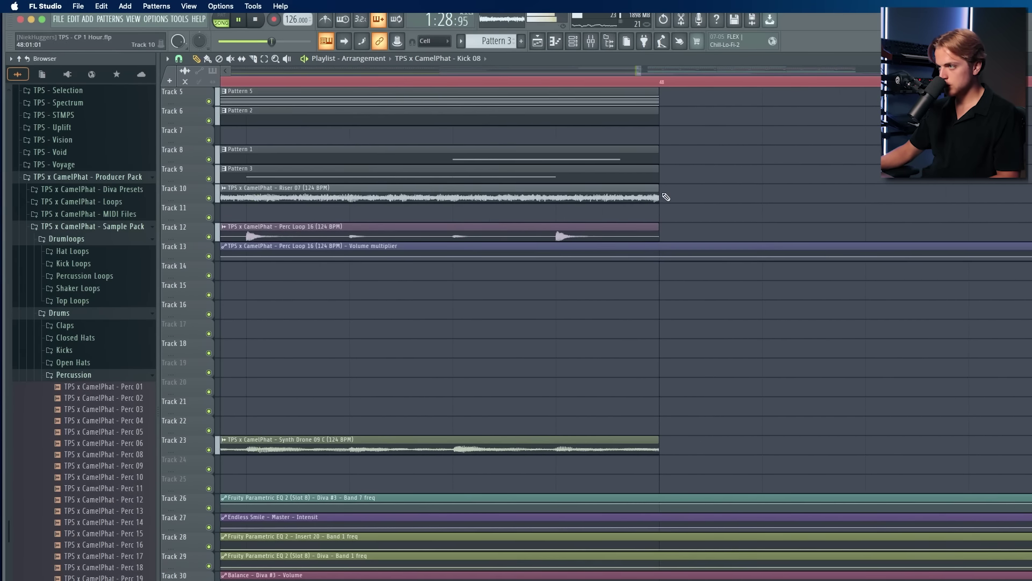
left_click_drag(659, 191, 655, 191)
scroll(657, 232, "down", 6)
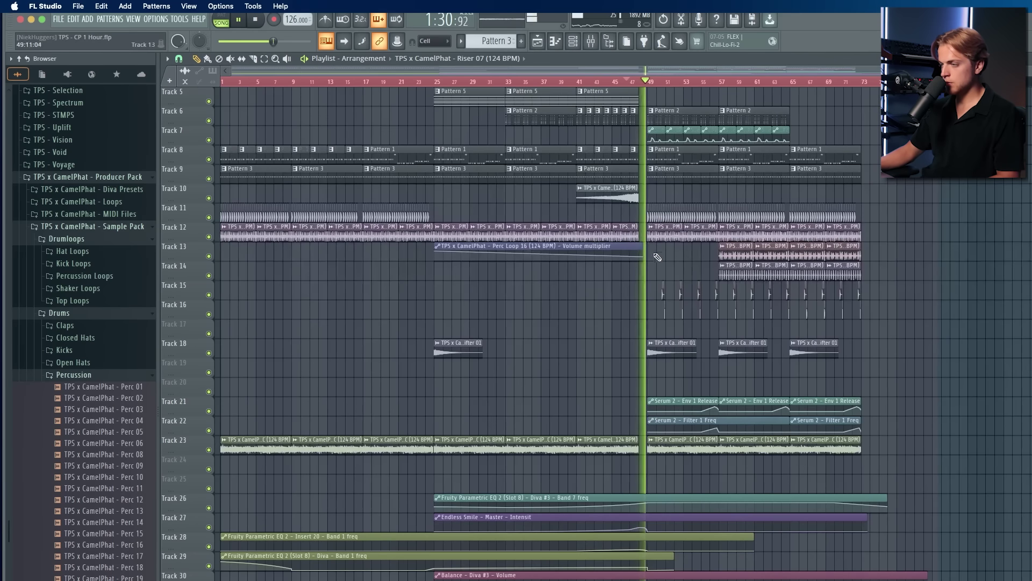
Step: Add the Fill 08 (124 BPM) sample from the Fills folder at bar 41 on track 14
left_click(88, 374)
scroll(624, 415, "up", 1)
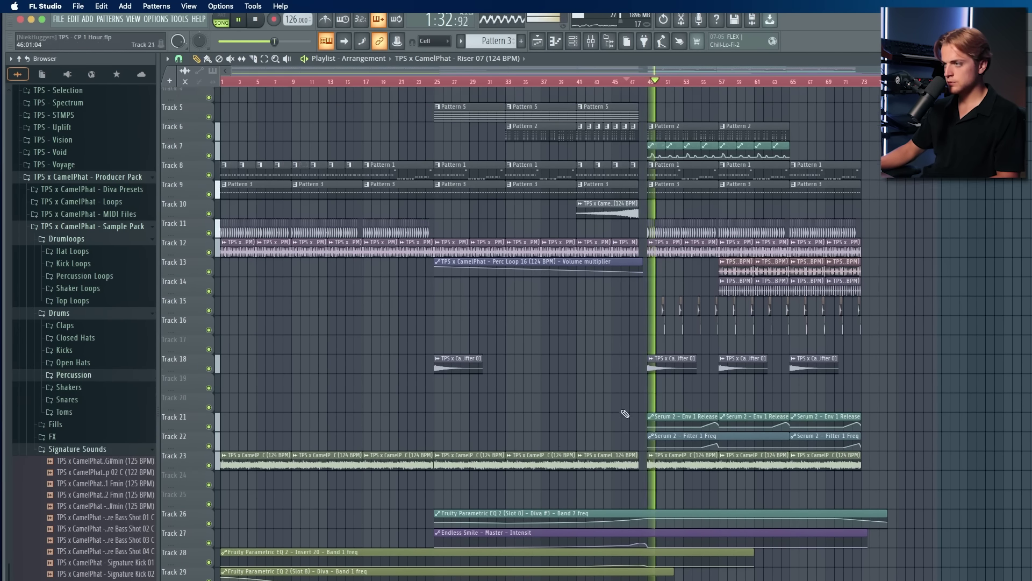
scroll(613, 440, "up", 3)
left_click(606, 81)
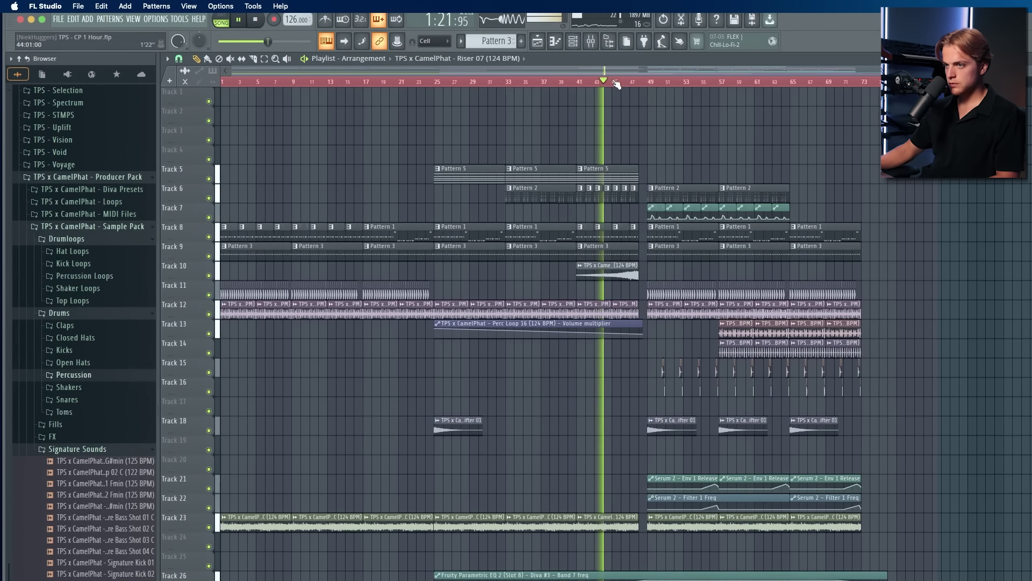
left_click(55, 424)
left_click(89, 516)
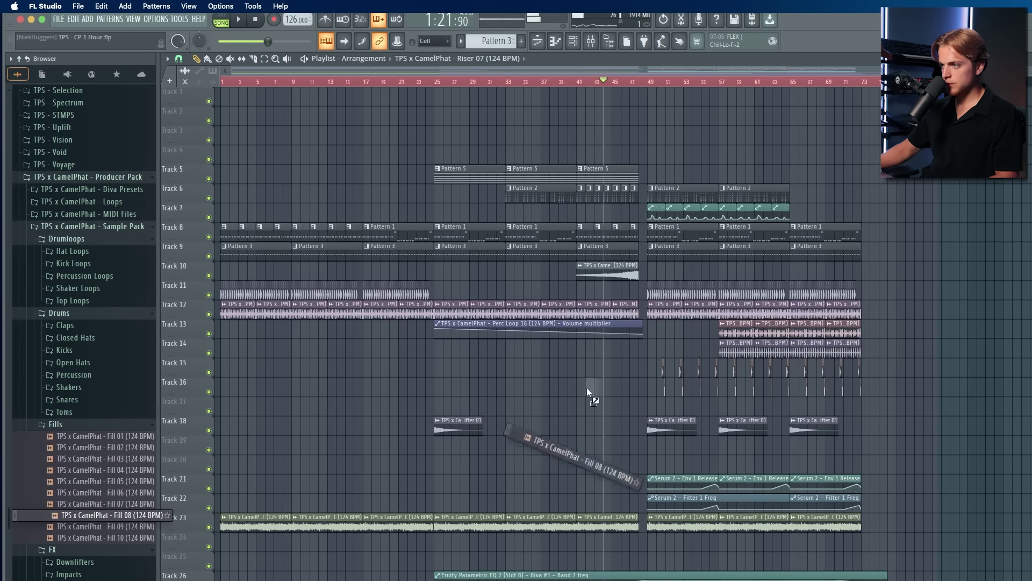
left_click_drag(587, 388, 595, 355)
scroll(594, 355, "up", 2)
Step: Play from just before bar 41 and set the Fill 08 sample's tempo to 124 BPM
key("space")
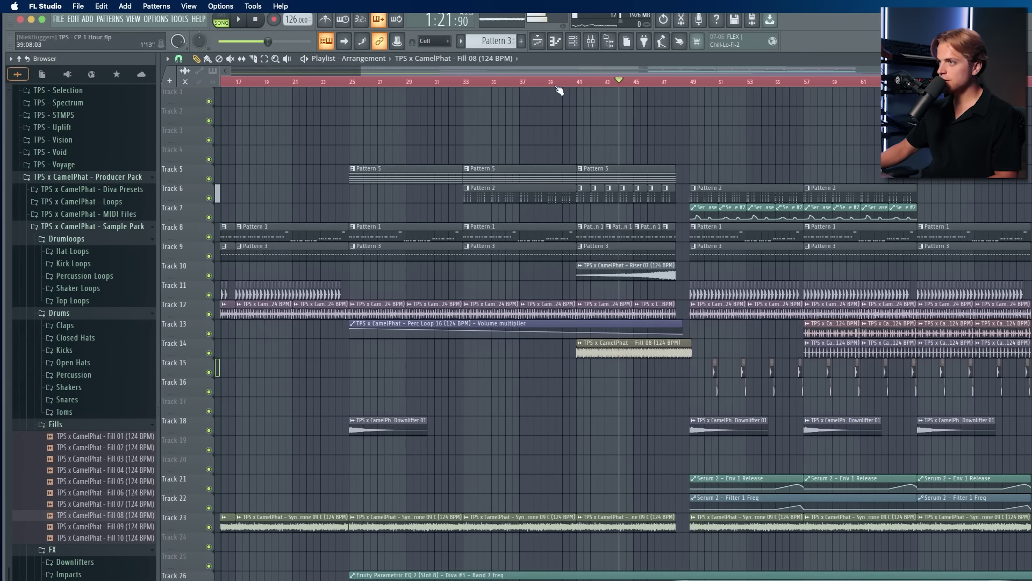
left_click(557, 84)
key("space")
left_click(581, 344)
left_click(676, 423)
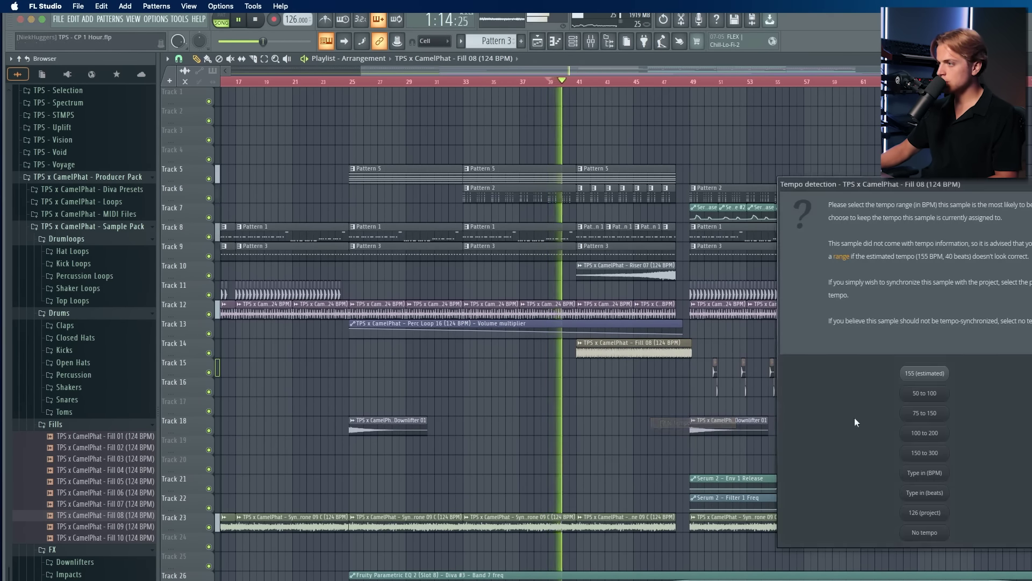
left_click(940, 469)
type("124")
key("Return")
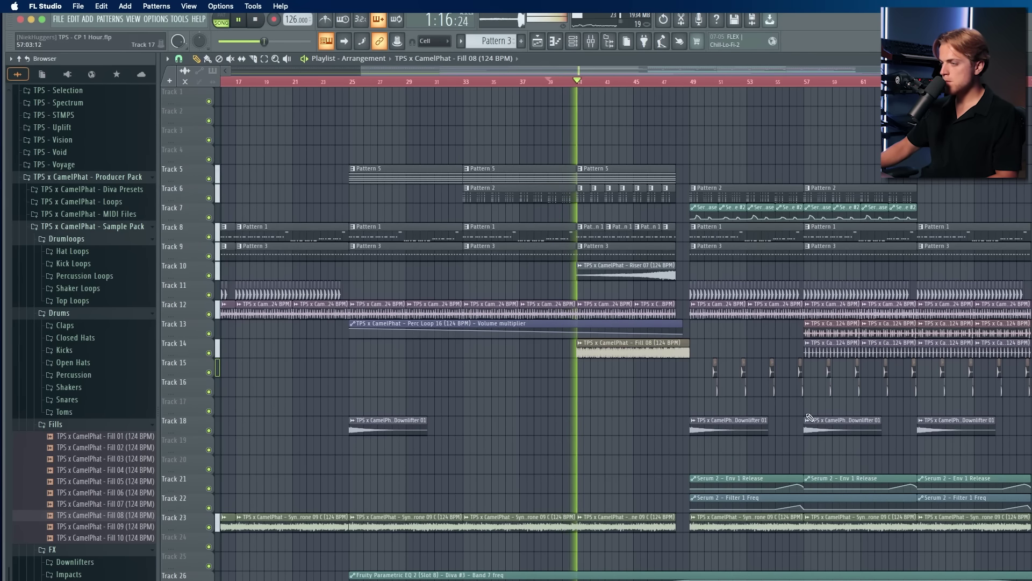
Step: Lower the Fill 08 channel volume to about 22% and trim its clip to end at bar 48
double_click(633, 349)
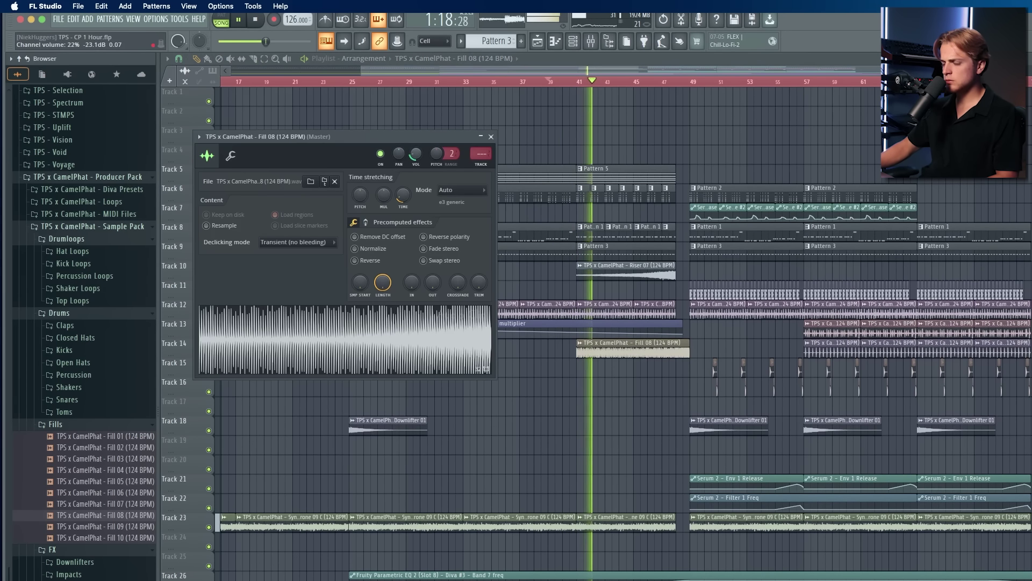
key("Escape")
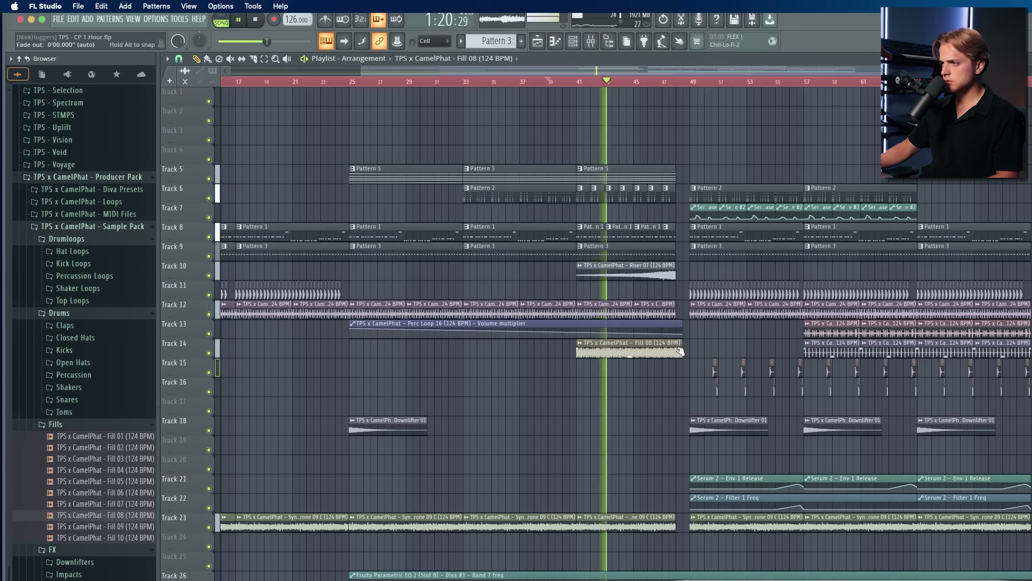
scroll(679, 351, "up", 6)
left_click_drag(751, 345, 679, 359)
scroll(679, 358, "down", 7)
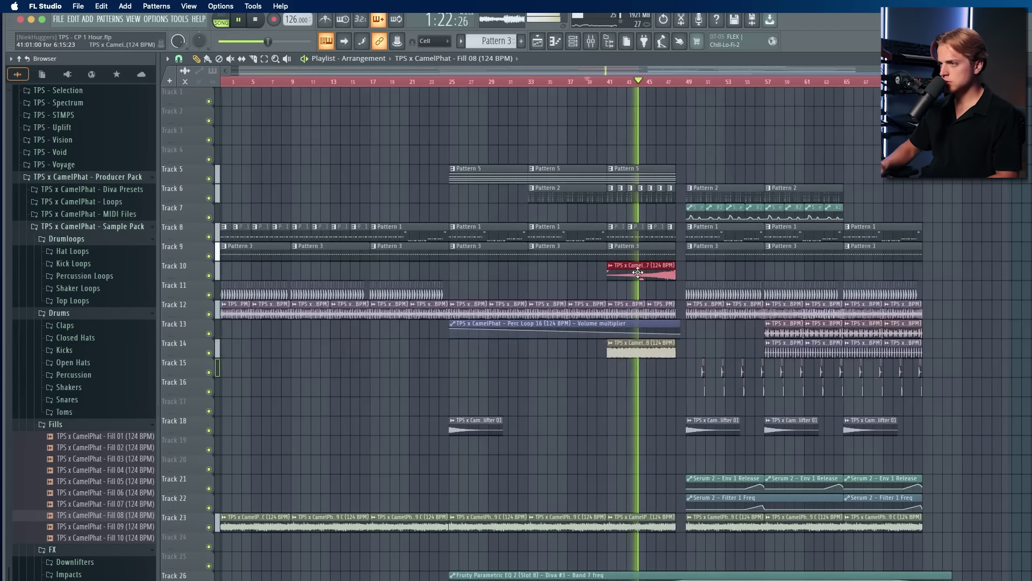
Step: Move the Perc Loop 16 volume automation to track 15, Fill 08 to track 16 and Riser 07 to track 17, keeping their timing
scroll(691, 256, "down", 10)
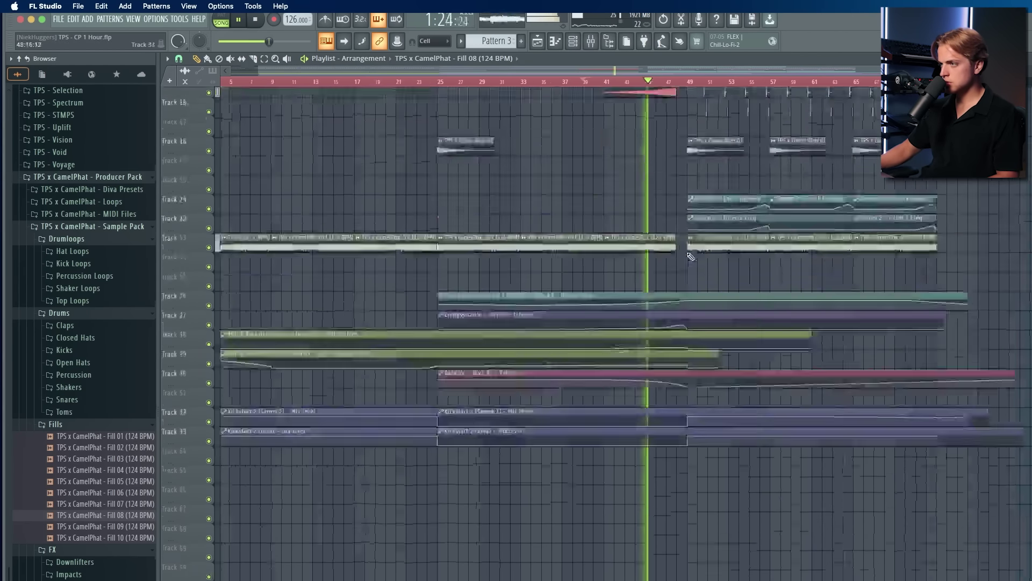
scroll(691, 256, "up", 10)
left_click_drag(652, 394, 585, 321)
key("shift+Down")
key("shift+Down")
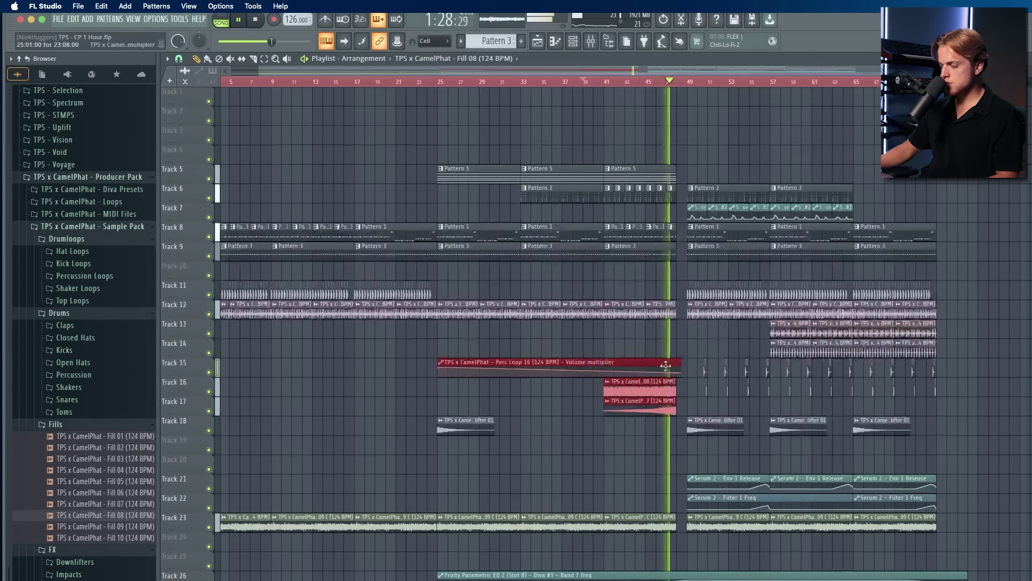
key("ctrl+a")
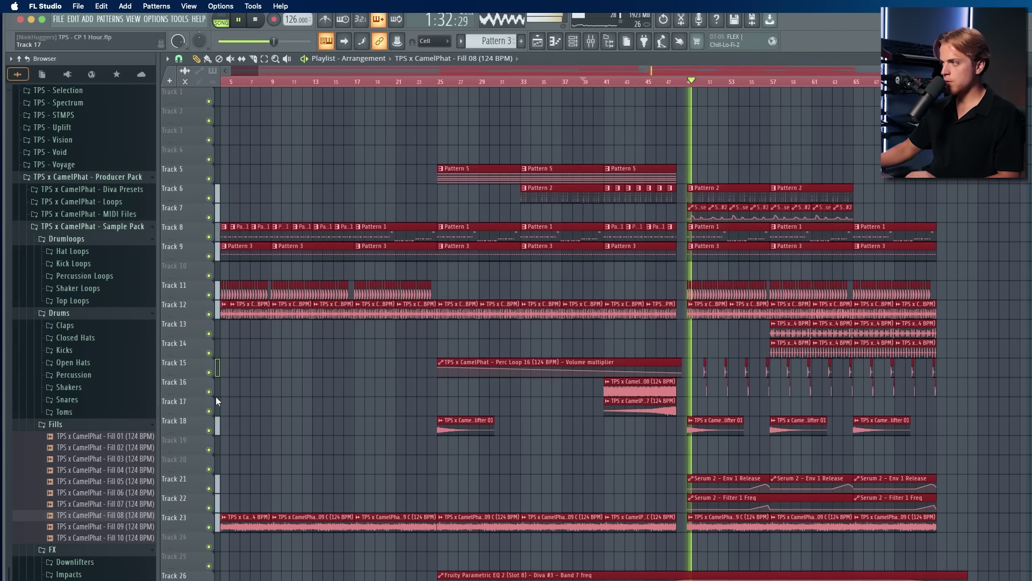
left_click(258, 406, "super")
Step: Add the Uplifter 06 sample from the Uplifters folder to track 20, ending at bar 48
scroll(290, 424, "down", 2)
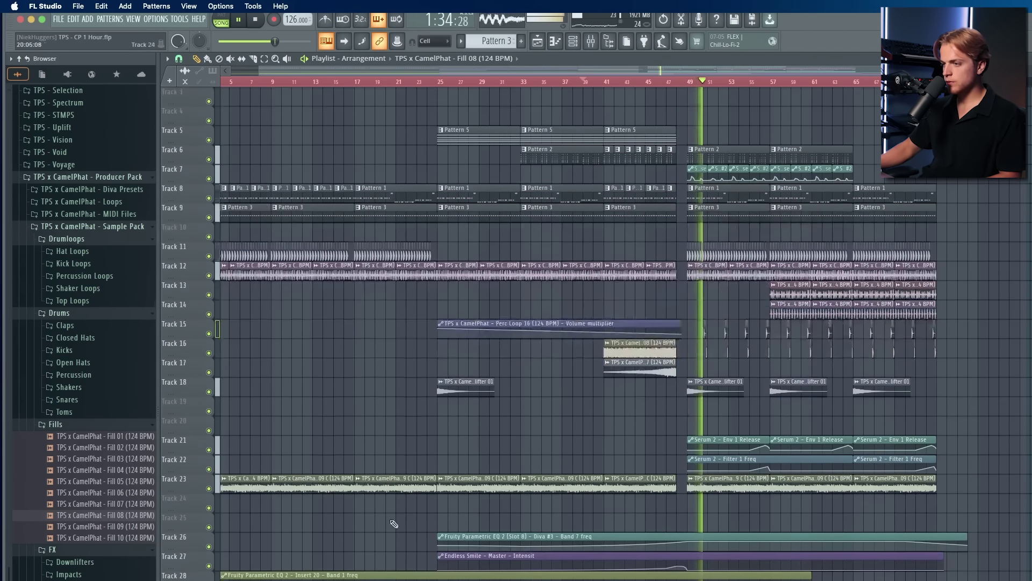
scroll(618, 333, "down", 3)
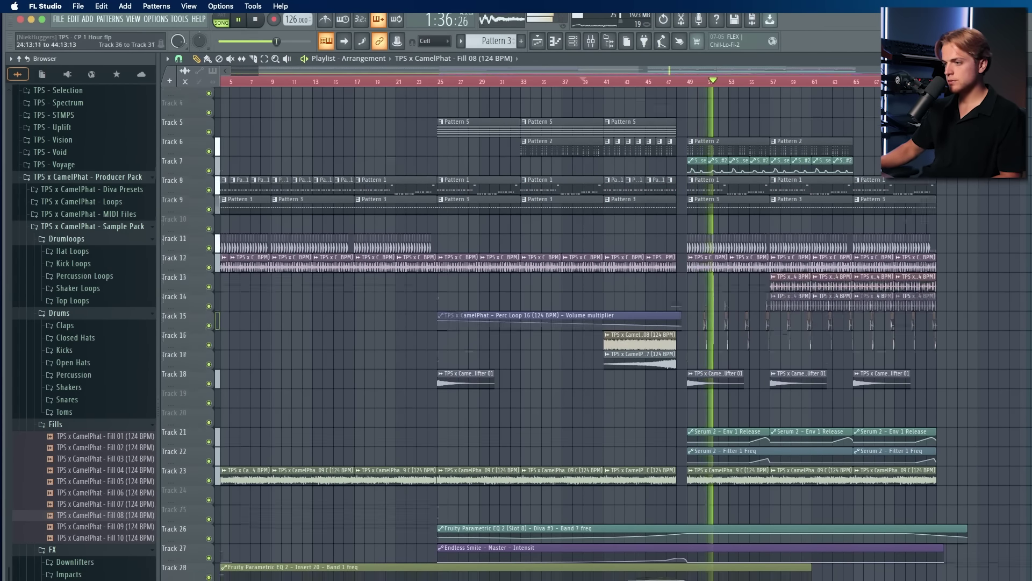
scroll(618, 334, "up", 5)
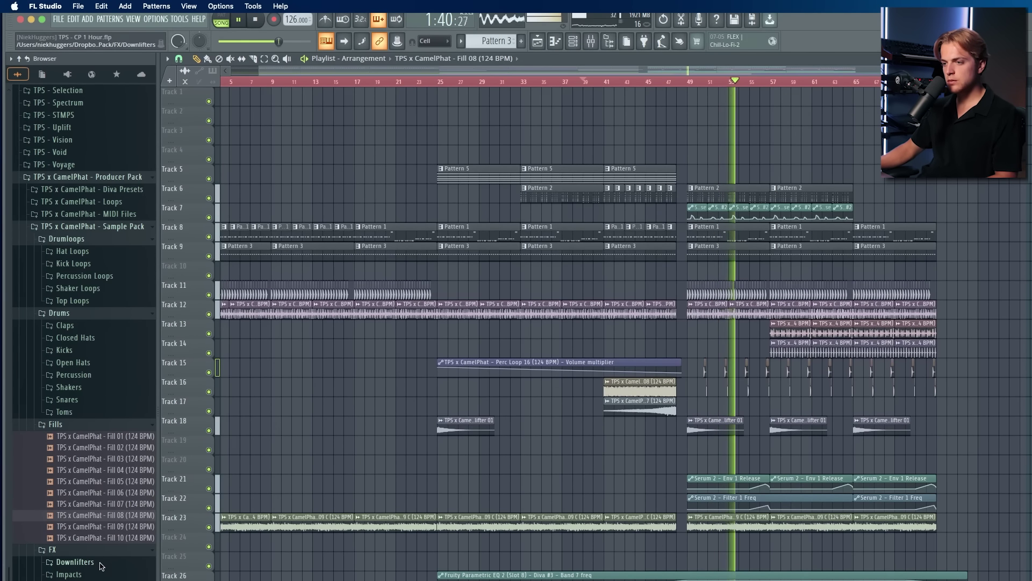
scroll(85, 330, "down", 1)
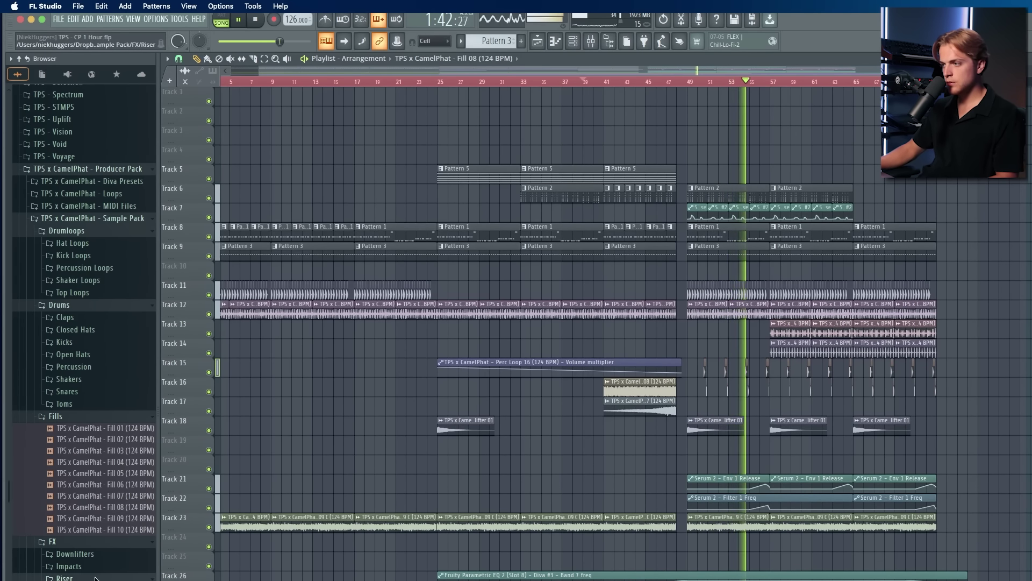
key("space")
scroll(84, 565, "down", 5)
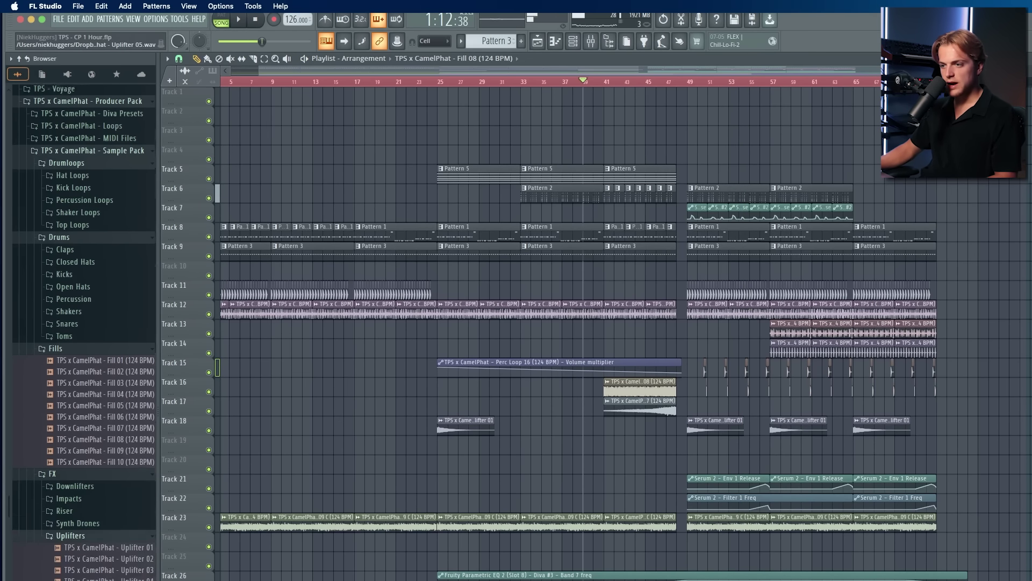
left_click_drag(126, 380, 711, 468)
key("space")
scroll(656, 467, "up", 5)
Step: Place two more Uplifter 06 clips on track 20, one ending at bar 25 and one ending at bar 57
scroll(506, 460, "down", 6)
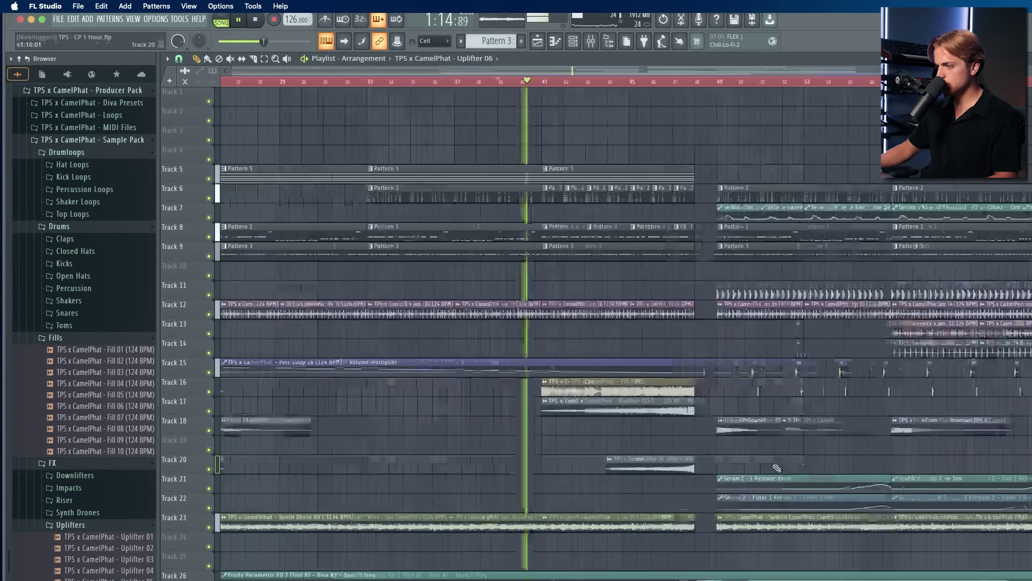
mouse_move(394, 465)
left_mouse_down()
mouse_move(415, 468)
mouse_move(379, 468)
left_mouse_up()
scroll(433, 468, "up", 5)
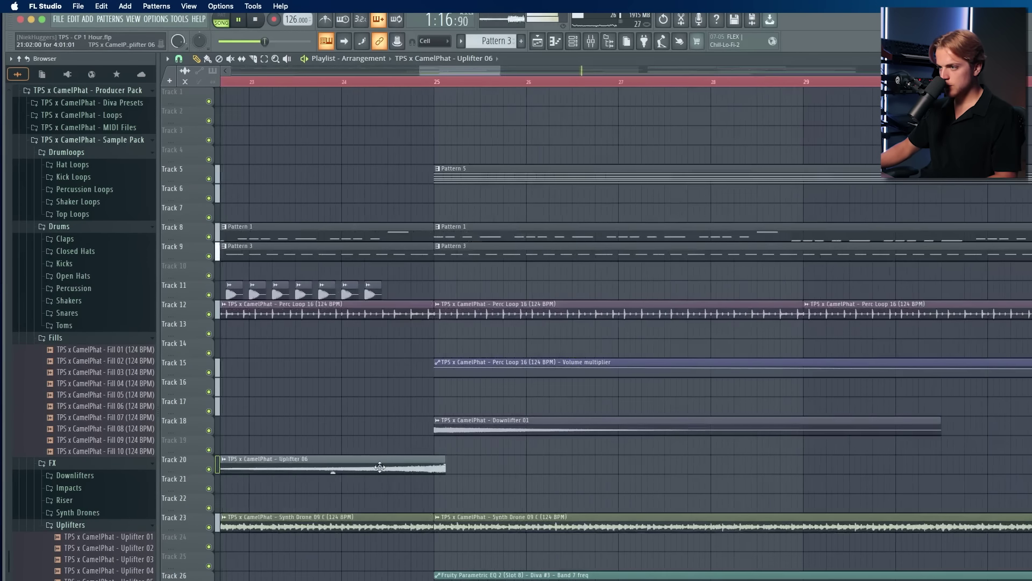
scroll(505, 463, "down", 6)
scroll(695, 472, "up", 5)
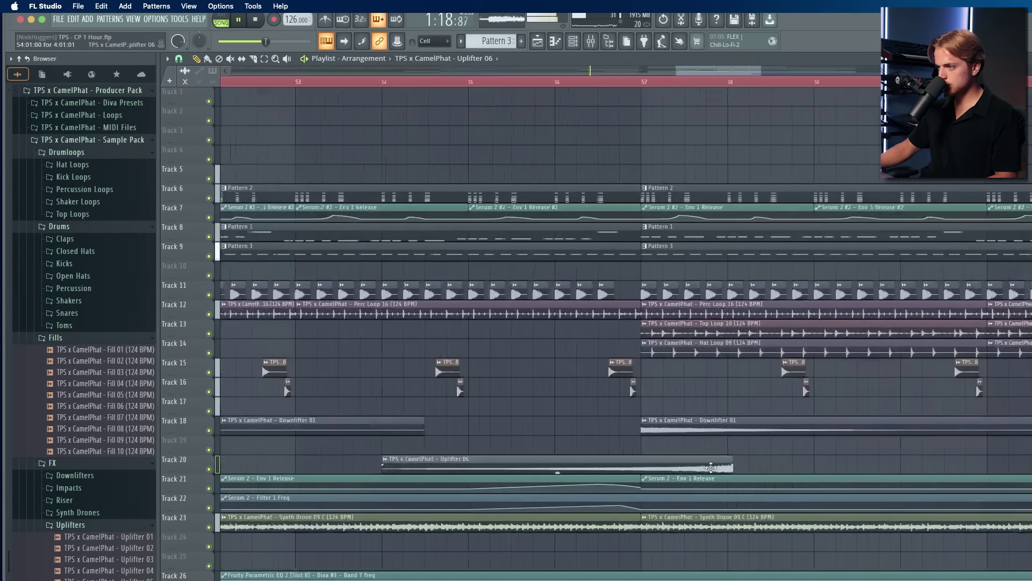
left_click_drag(696, 472, 591, 471)
scroll(604, 473, "down", 6)
scroll(629, 470, "up", 4)
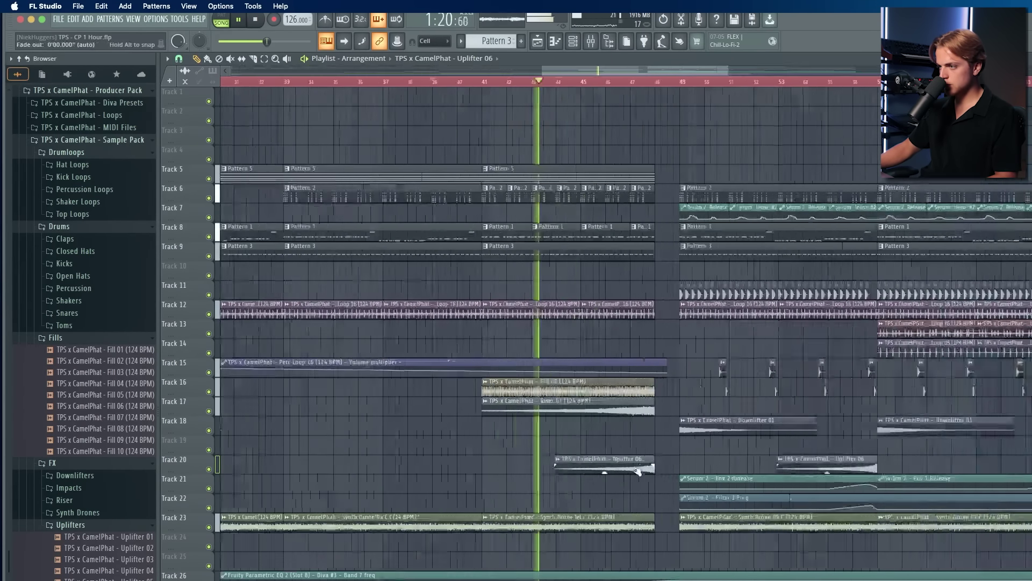
Step: Route the Uplifter 06 channel to mixer insert 37 and load ValhallaVintageVerb in effect slot 8
double_click(634, 470)
left_click(505, 152)
scroll(543, 126, "down", 4)
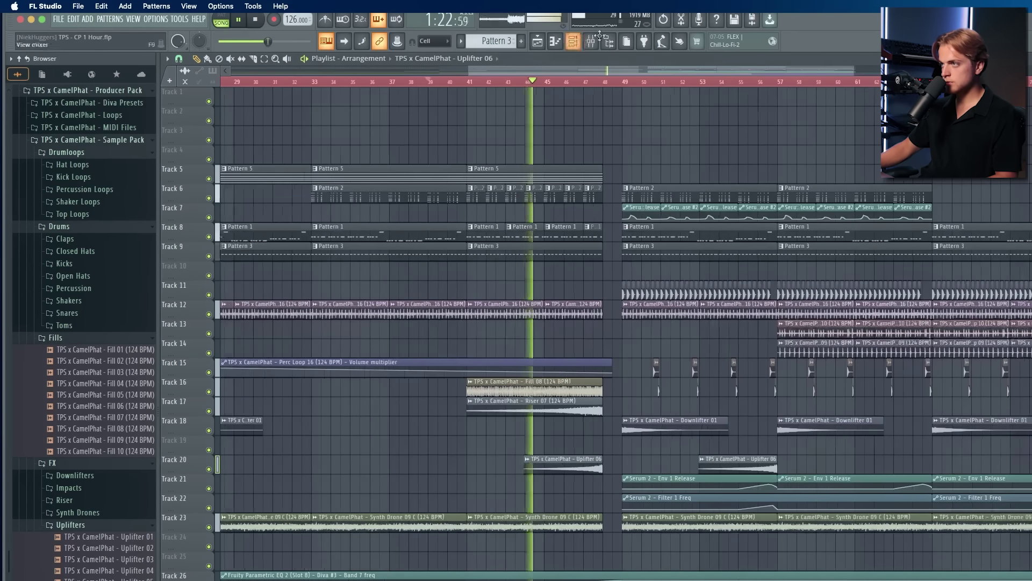
left_click(592, 43)
left_click(783, 435)
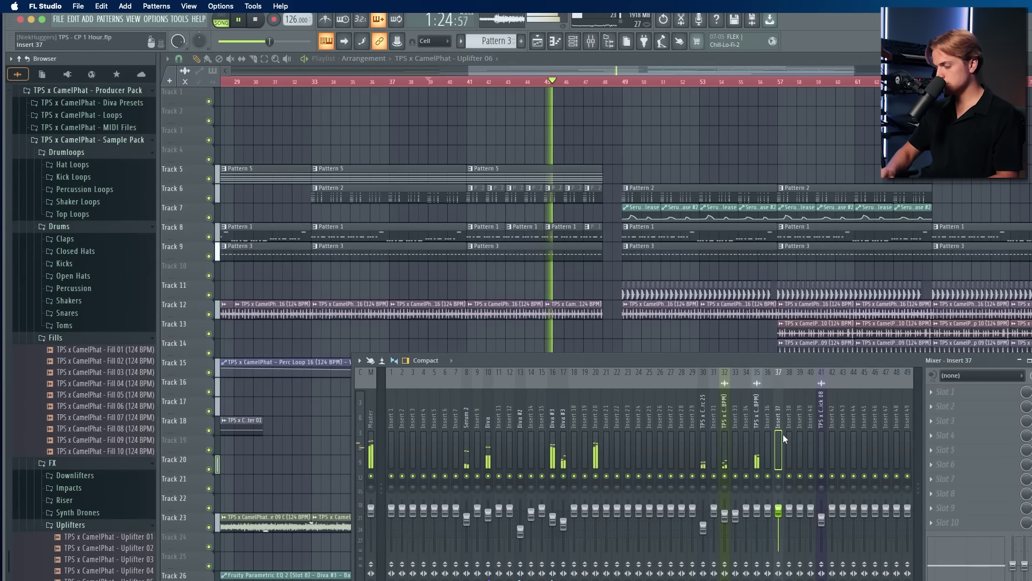
key("ctrl+l")
left_click(943, 494)
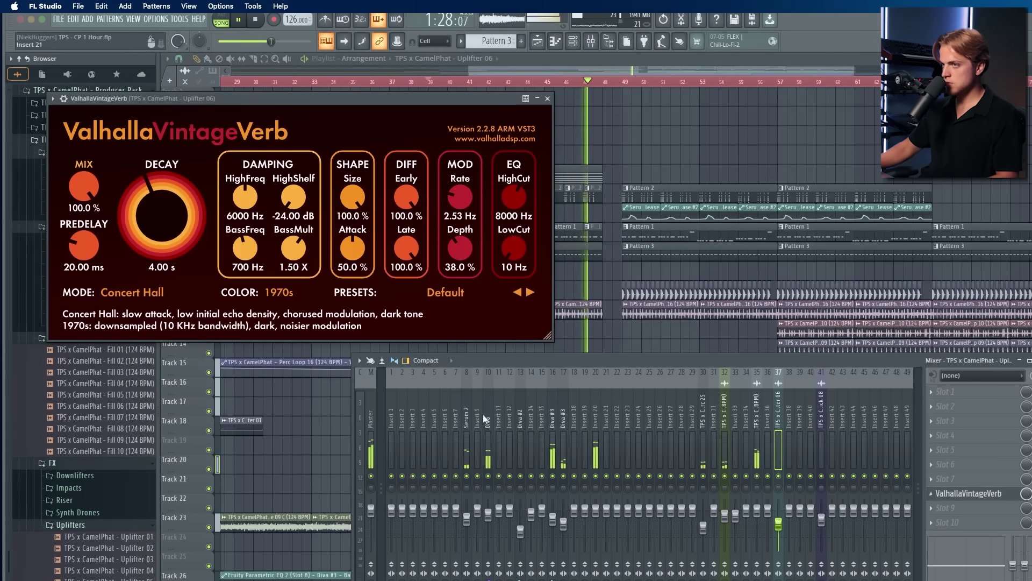
Step: Set ValhallaVintageVerb to about 35.5% mix, 2.63 s decay, 11120 Hz high cut and 420 Hz low cut, and lower the mixer track's volume to about 49%
left_click_drag(84, 186, 83, 226)
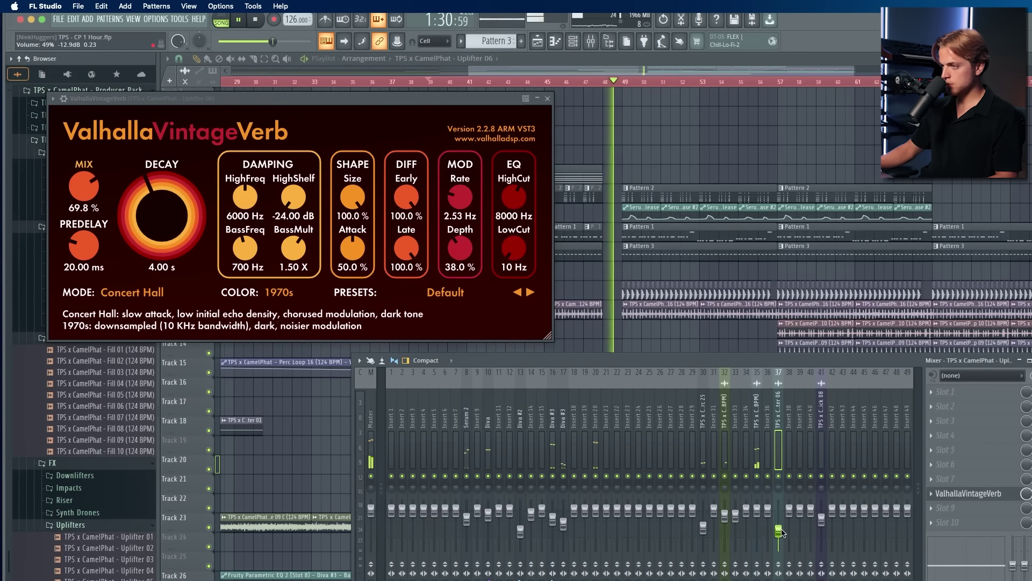
left_click_drag(85, 188, 85, 229)
left_click_drag(165, 226, 165, 237)
left_click_drag(517, 254, 517, 224)
left_click_drag(515, 199, 515, 183)
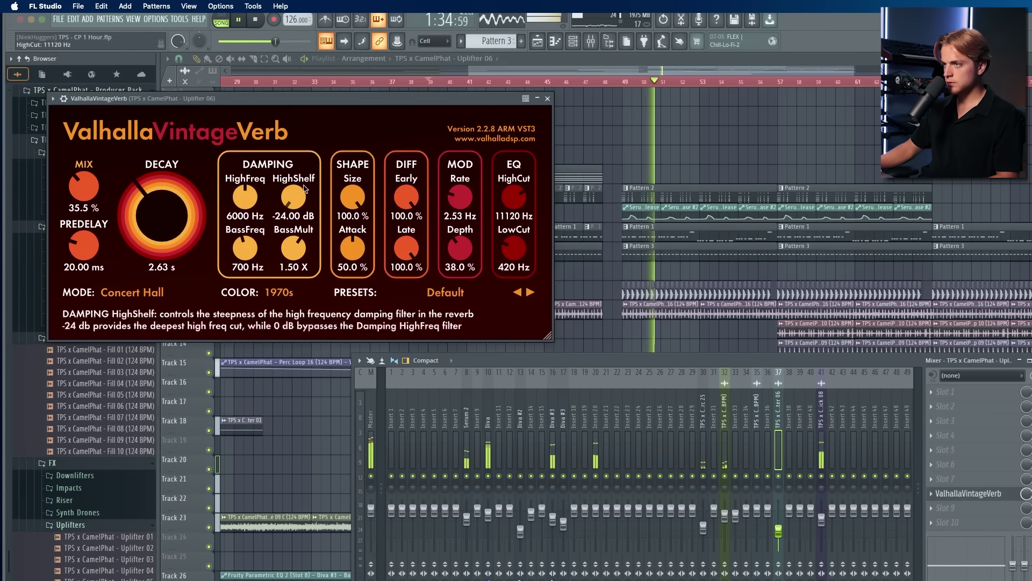
key("F9")
left_click(547, 99)
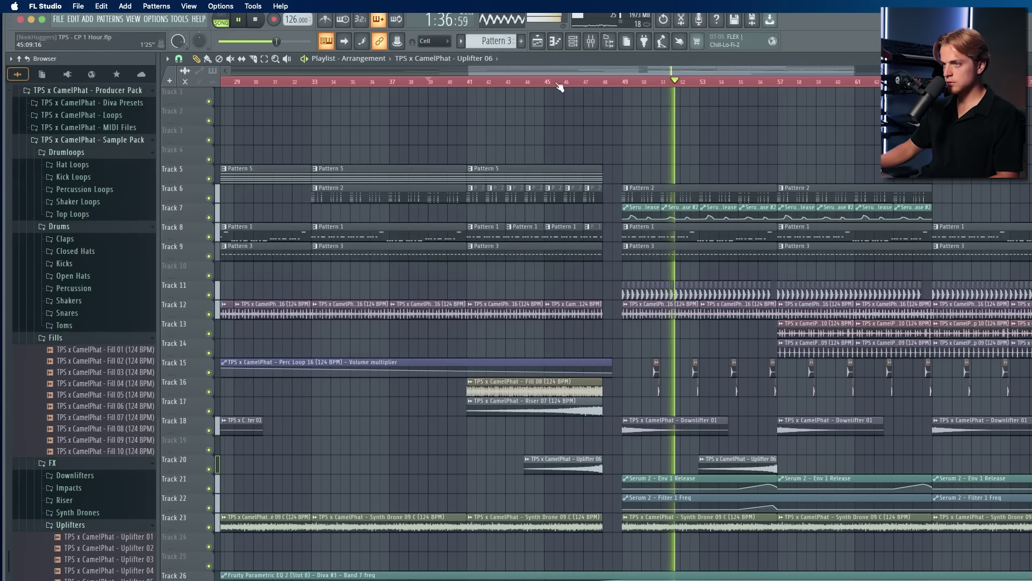
Step: Play the transition from about bar 45 and look through the sample pack's Fills folder
left_click(556, 82)
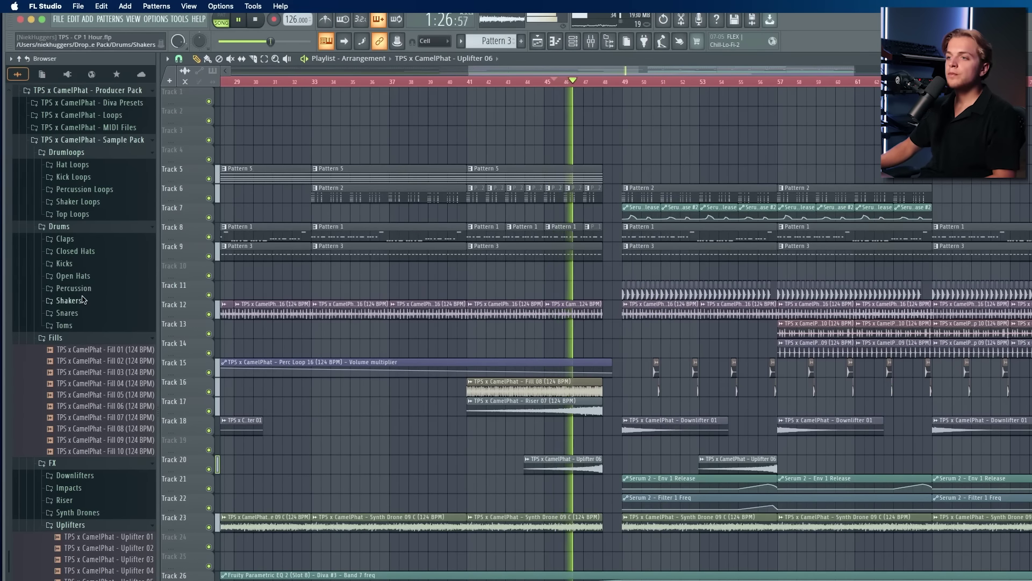
left_click(77, 335)
left_click(77, 335)
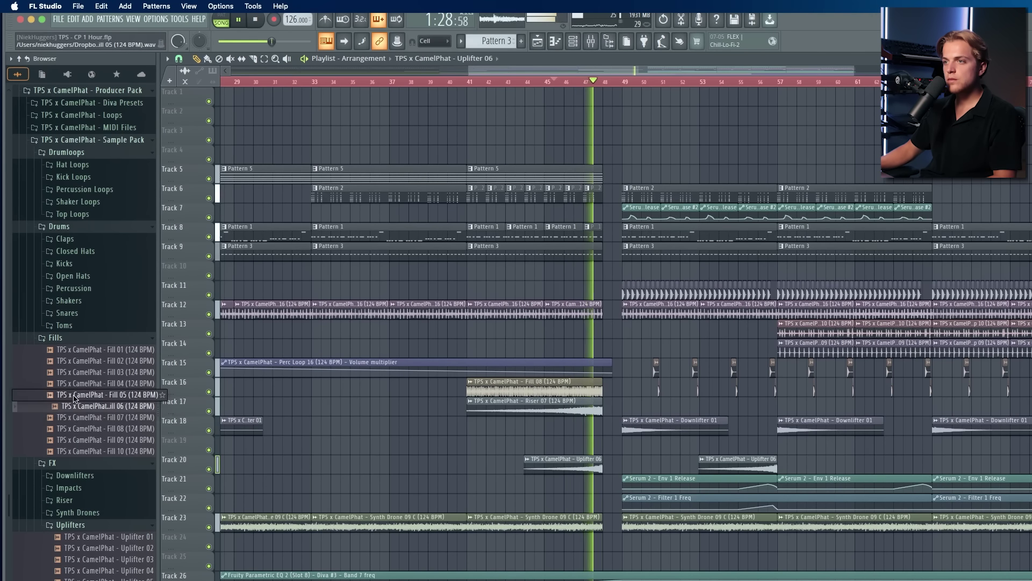
left_click(91, 463)
key("space")
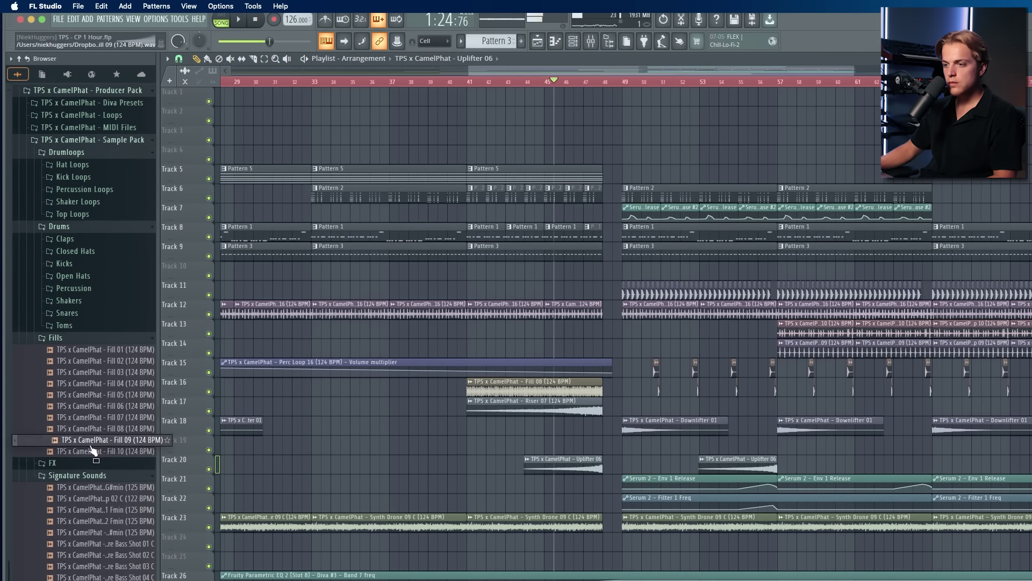
left_click(81, 338)
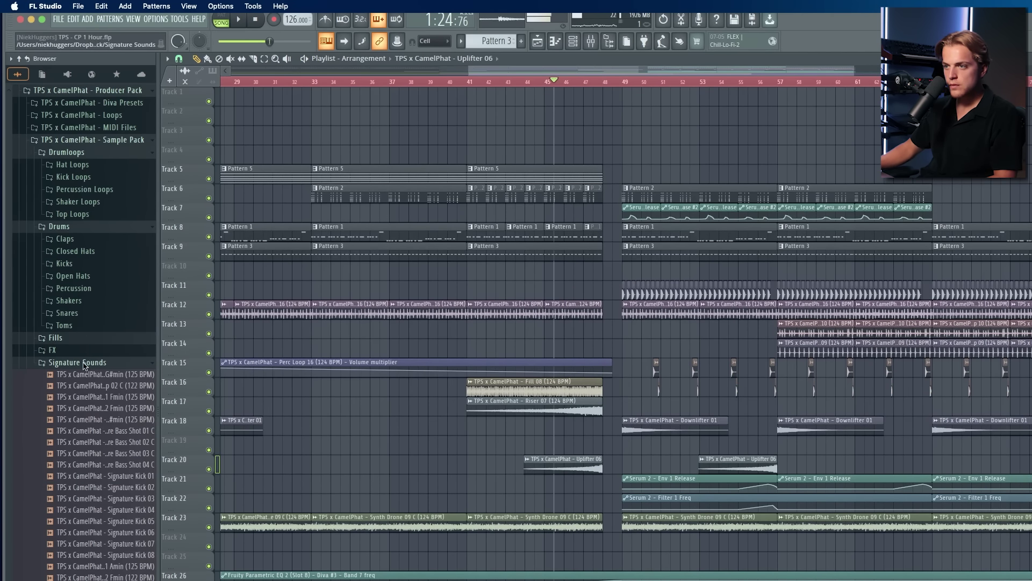
scroll(76, 532, "up", 7)
key("space")
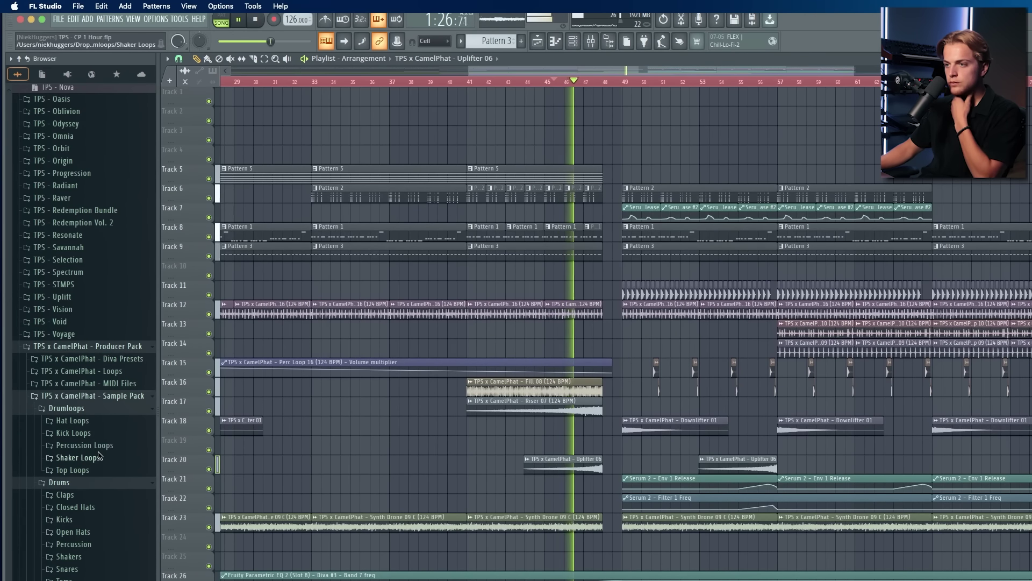
Step: Add the Shaker Loop 09 sample from the Shaker Loops folder to track 17 at bar 57
left_click(115, 457)
scroll(121, 502, "down", 4)
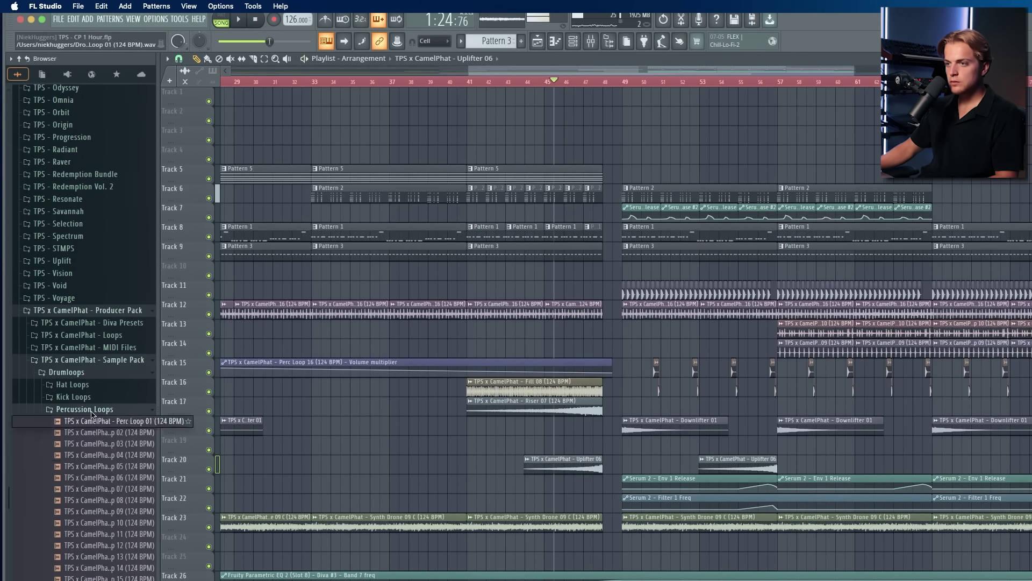
key("space")
left_click(92, 467)
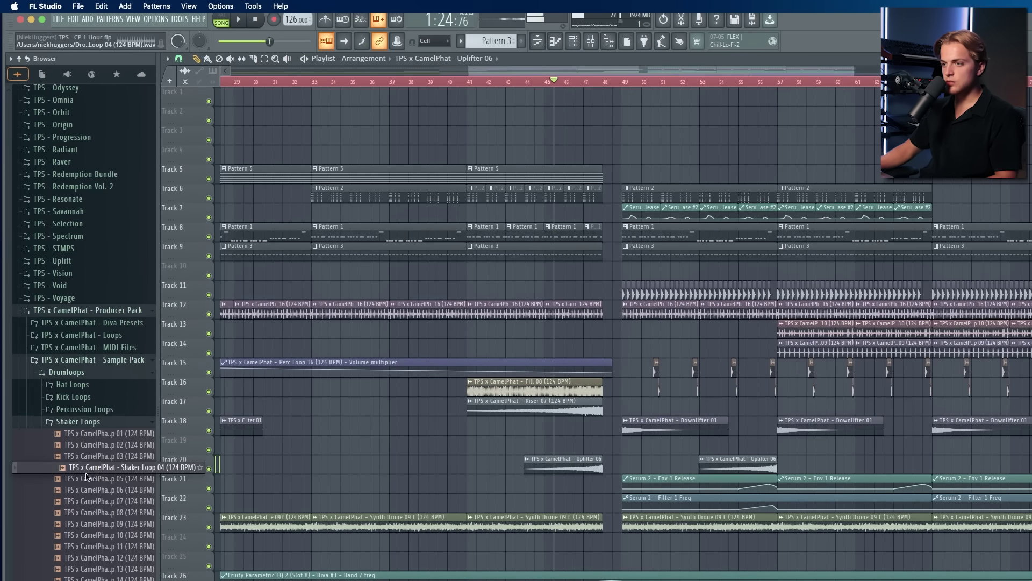
left_click(94, 523)
left_click_drag(794, 410, 786, 414)
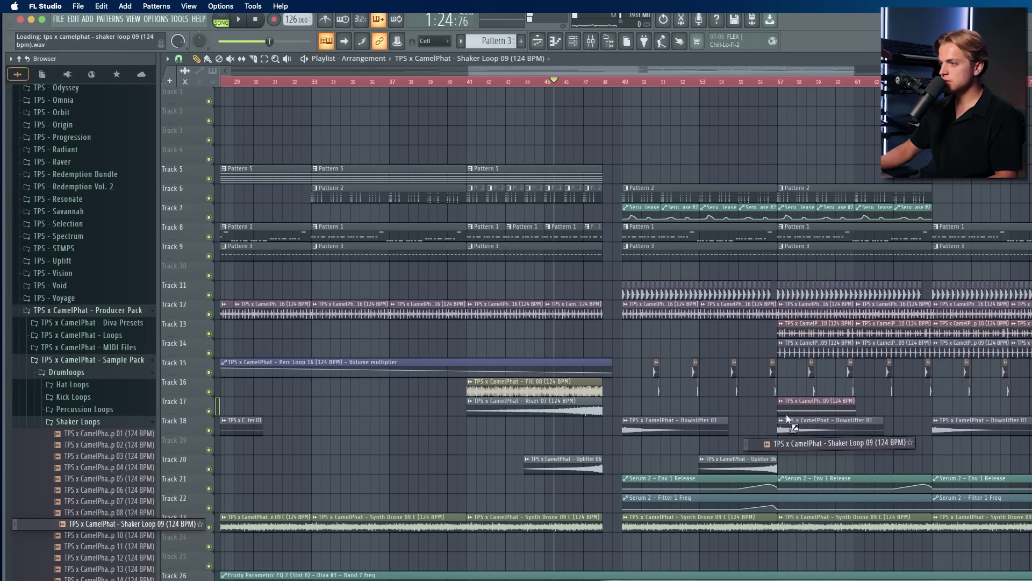
Step: Insert an empty track above the fills at track 15 and move the Shaker Loop 09 clip onto it at bar 57
scroll(807, 400, "up", 5)
scroll(808, 400, "down", 5)
scroll(744, 84, "down", 5)
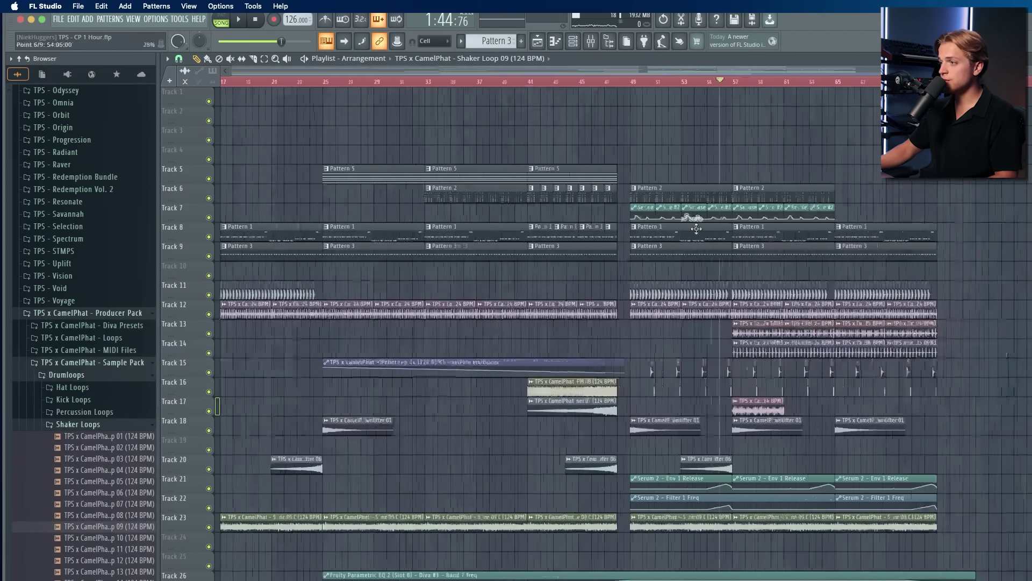
right_click(178, 366)
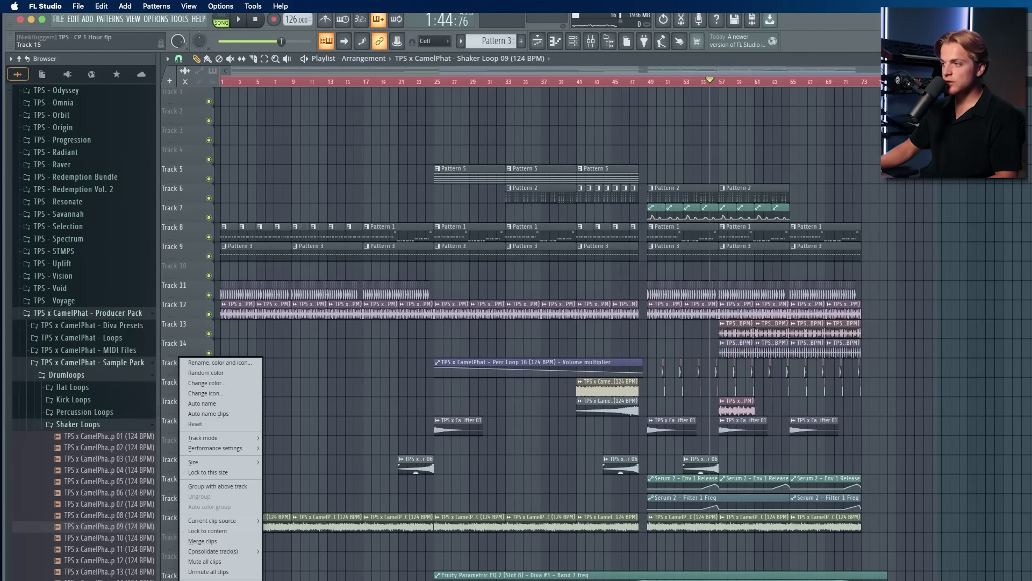
left_click(202, 579)
mouse_move(753, 425)
left_mouse_down()
mouse_move(736, 433)
mouse_move(765, 425)
left_mouse_up()
key("super+z")
key("super+z")
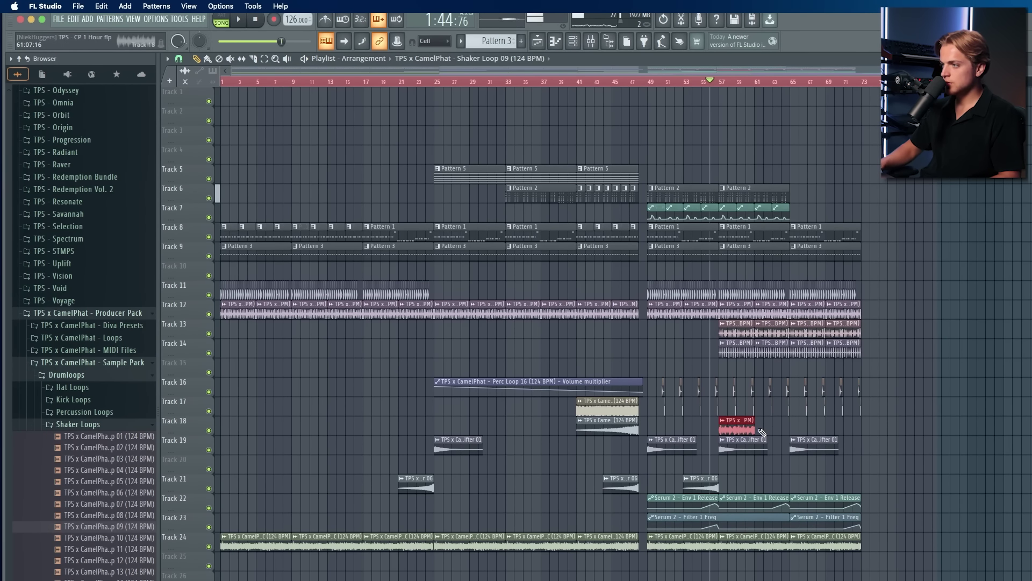
scroll(763, 431, "up", 3)
left_click_drag(634, 420, 633, 362)
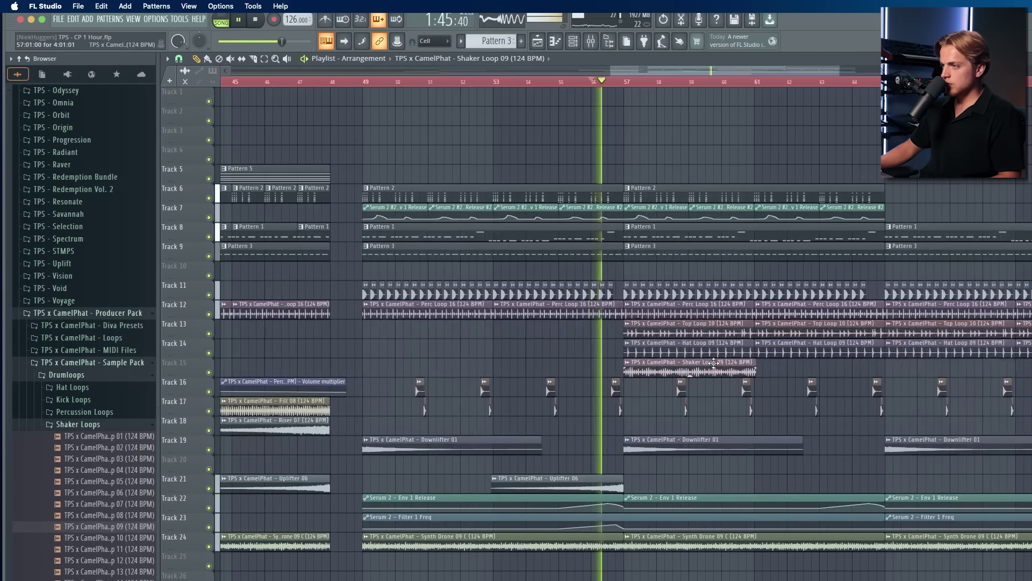
Step: Fit the Shaker Loop 09 sample to the project tempo and lower its channel volume to about 38%
double_click(633, 361)
left_click(627, 362)
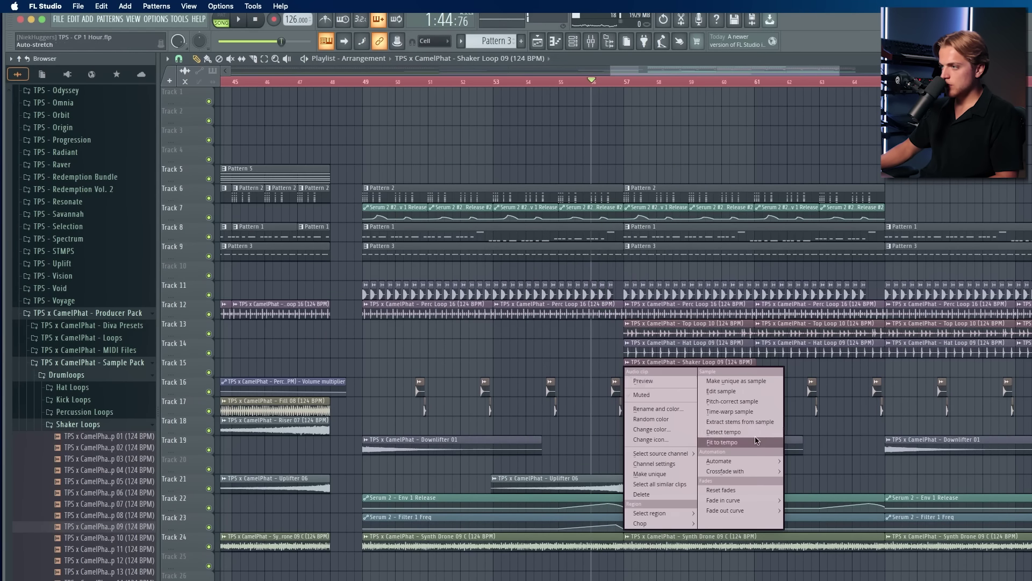
left_click(755, 440)
left_click(933, 471)
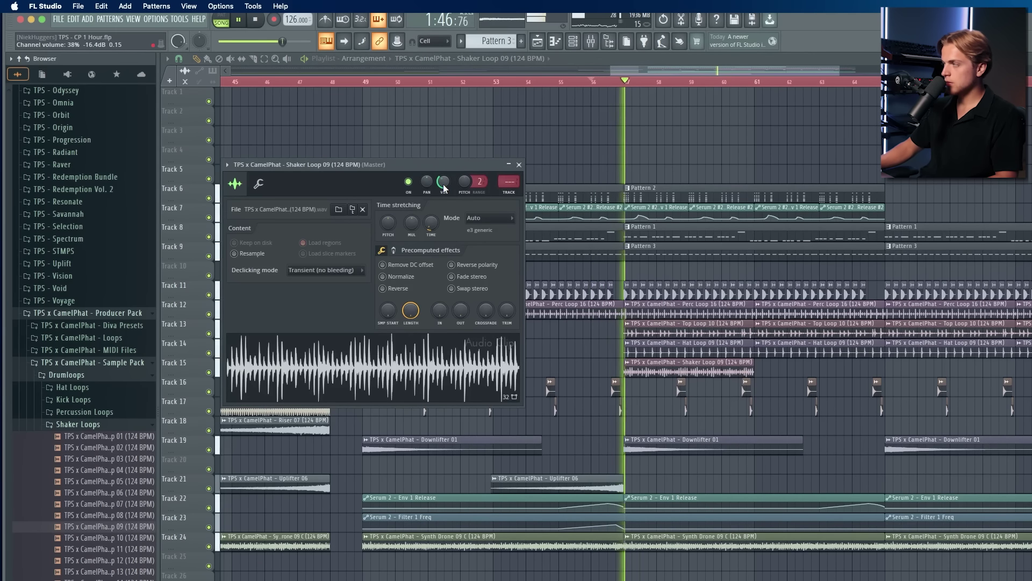
Step: Repeat the Shaker Loop 09 clip along track 15 from bar 61 to bar 73
left_click(759, 363)
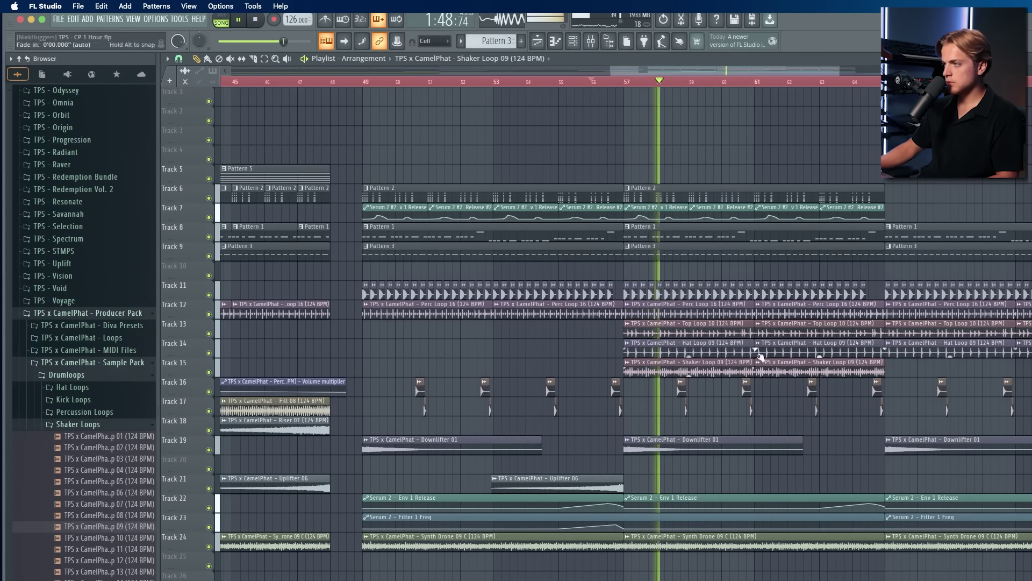
left_click_drag(898, 369, 351, 299)
scroll(889, 369, "down", 5)
left_click(883, 368)
scroll(883, 368, "up", 5)
right_click(883, 369)
Step: Copy the percussion, top, hat and shaker loop clips on tracks 12 to 15 into bars 17 to 25
scroll(951, 368, "down", 1)
key("super+c")
scroll(782, 299, "down", 5)
key("super+v")
key("space")
scroll(447, 317, "up", 4)
scroll(341, 317, "down", 5)
right_click(411, 311)
scroll(348, 318, "up", 1)
Step: Play from about bar 15 and delete the Hat Loop 09 clips from track 14 between bars 17 and 25
left_click(294, 83)
key("space")
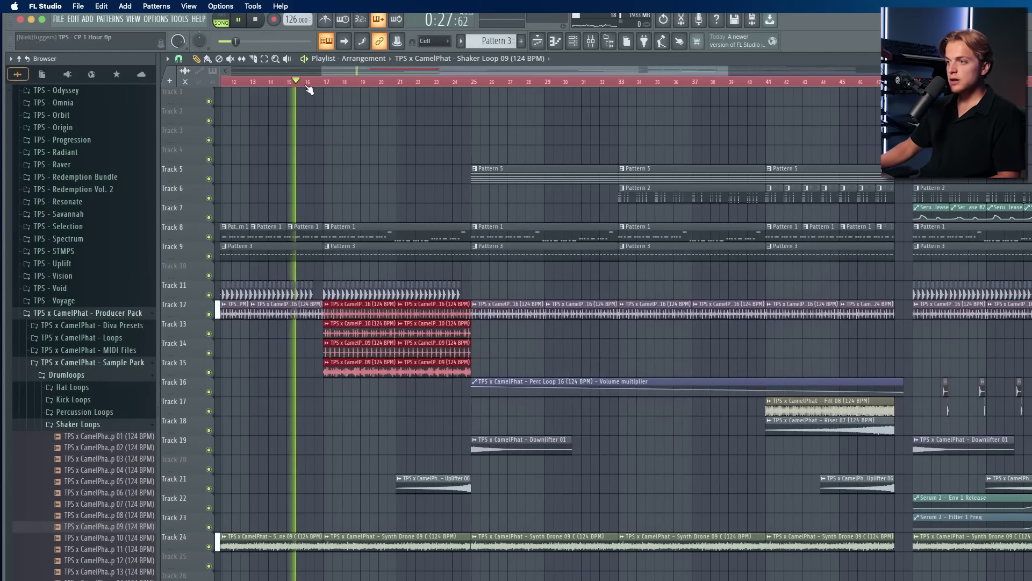
left_click(326, 344)
left_click(311, 369)
scroll(312, 368, "down", 3)
left_click(311, 369, "super")
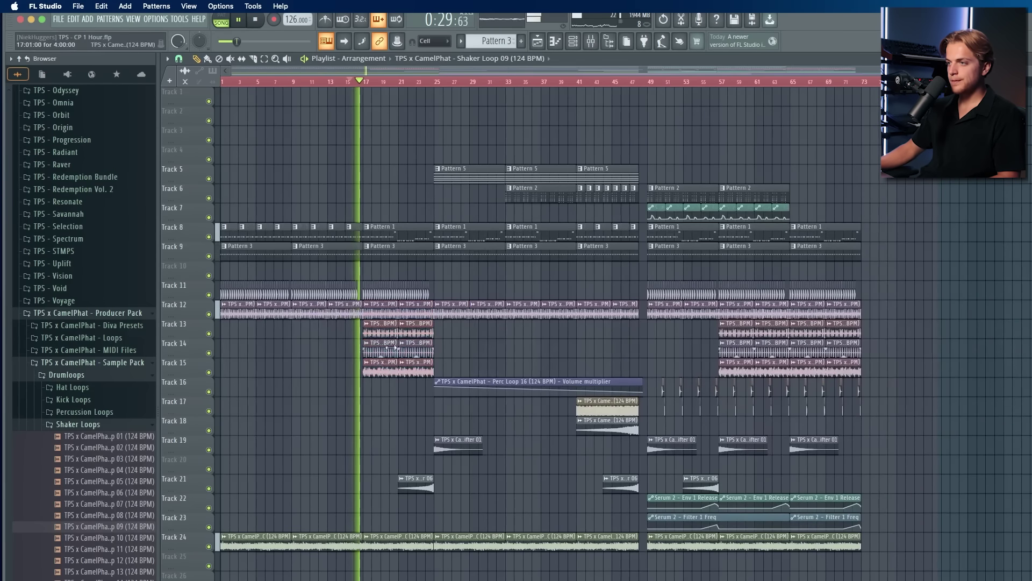
right_click(391, 348)
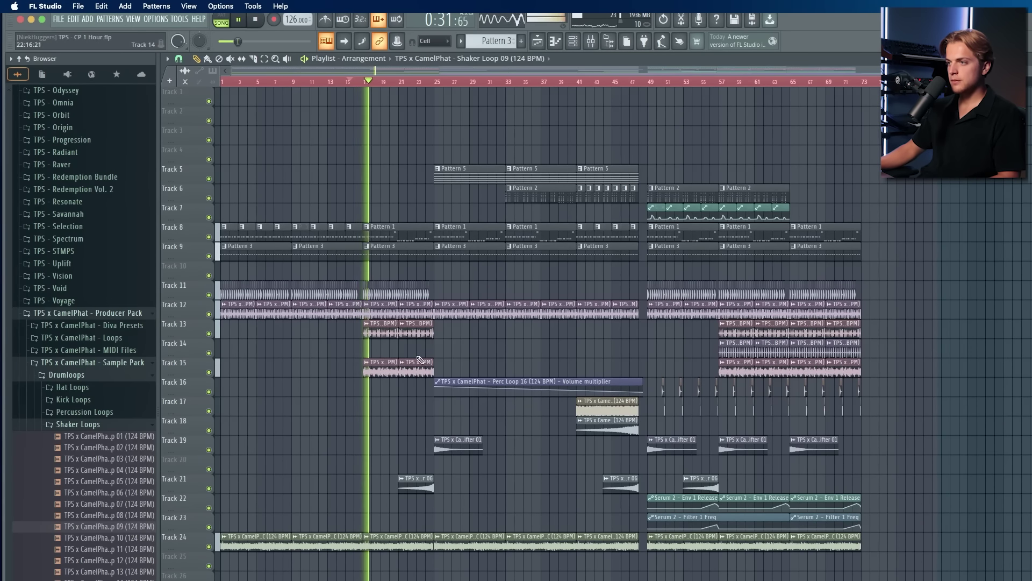
Step: Repeat the Top Loop 10 clip along track 13 from bar 25 to bar 45
scroll(416, 347, "up", 4)
left_click(430, 331)
left_click(480, 335)
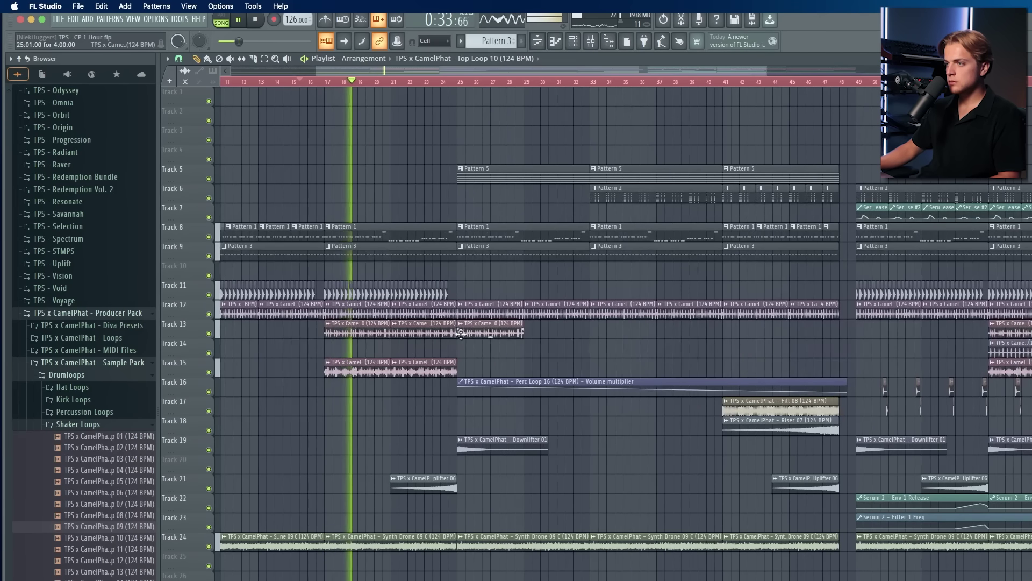
left_click(539, 343)
left_click_drag(526, 327, 532, 327)
mouse_move(600, 347)
left_mouse_down()
mouse_move(598, 301)
mouse_move(596, 329)
left_mouse_up()
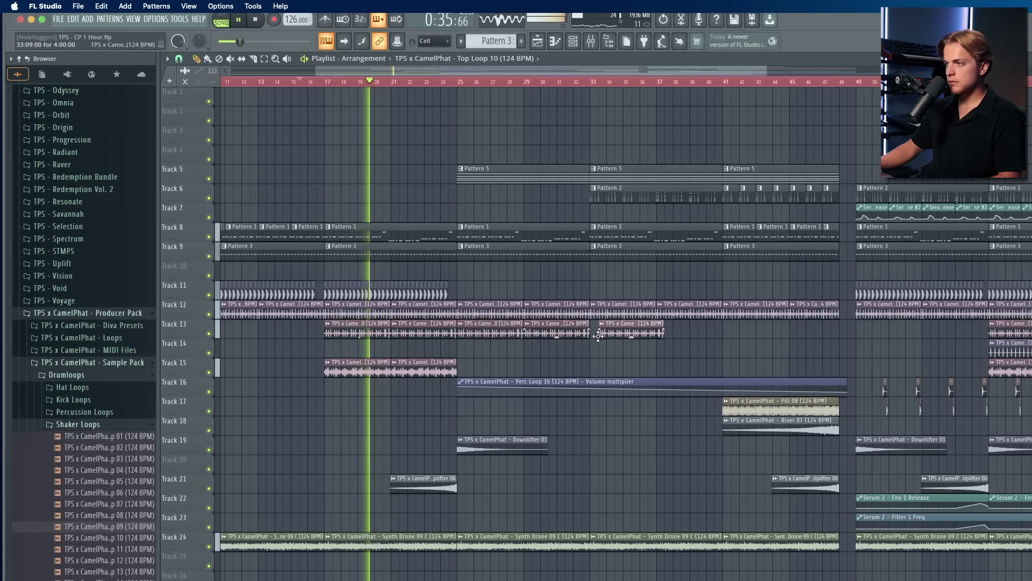
left_click(659, 330)
mouse_move(683, 347)
left_mouse_down()
mouse_move(726, 314)
mouse_move(725, 344)
left_mouse_up()
Step: Repeat the Shaker Loop 09 clip along track 15 from bar 25 through the breakdown to bar 49
left_click(444, 370)
left_click(463, 370)
left_click(529, 370)
left_click(596, 366)
left_click(662, 367)
left_click(729, 368)
left_click(798, 355)
left_click_drag(798, 361, 794, 366)
Step: Add a last Top Loop 10 clip at bar 45 and trim the top and shaker loops to end at bar 48
left_click(776, 331)
left_click(797, 333)
left_click_drag(821, 332, 840, 332)
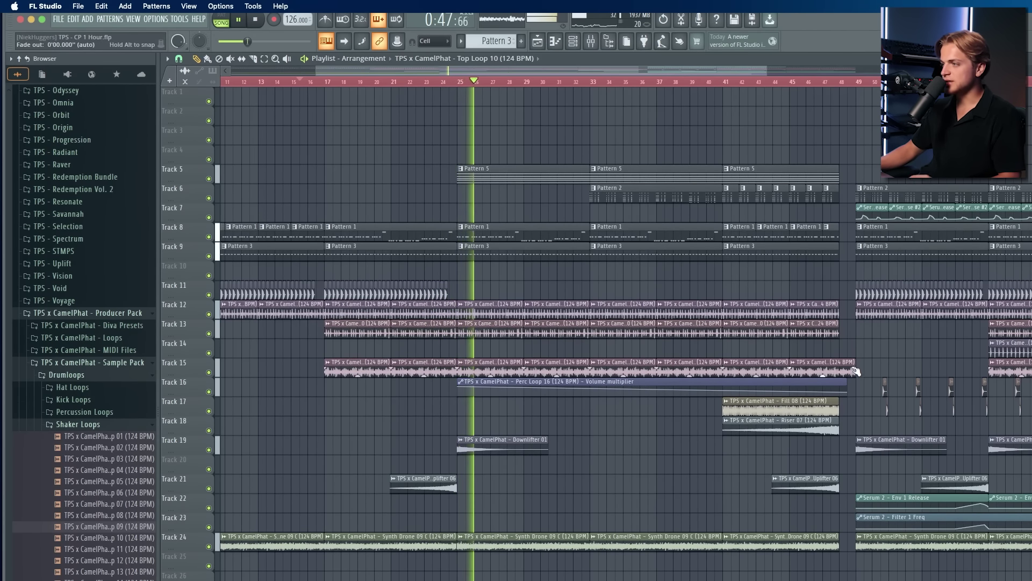
left_click_drag(855, 369, 847, 367)
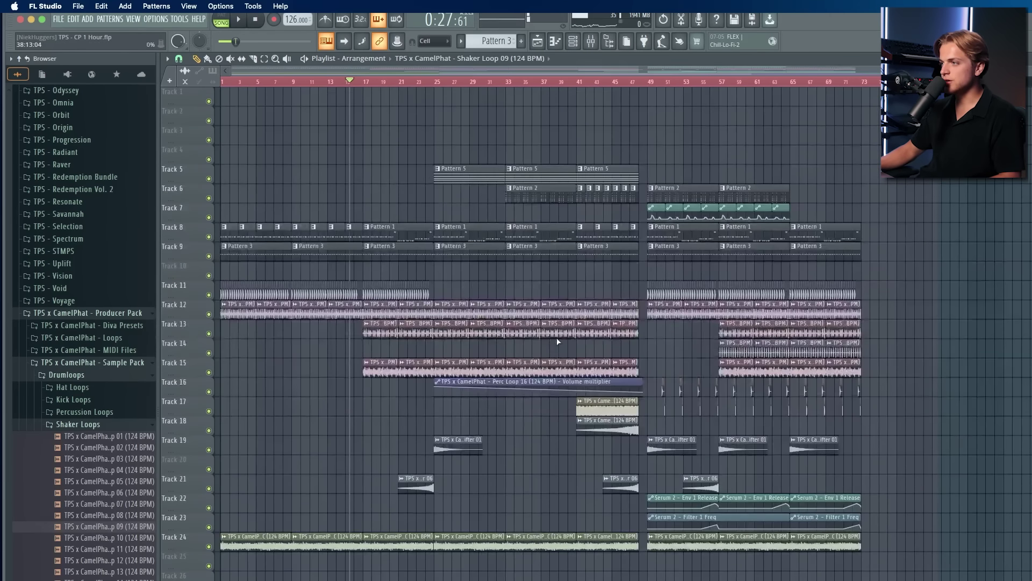
Step: Play the transition into the drop at bar 49 while looking through the sample pack's impacts and shaker loops
key("space")
left_click(631, 81)
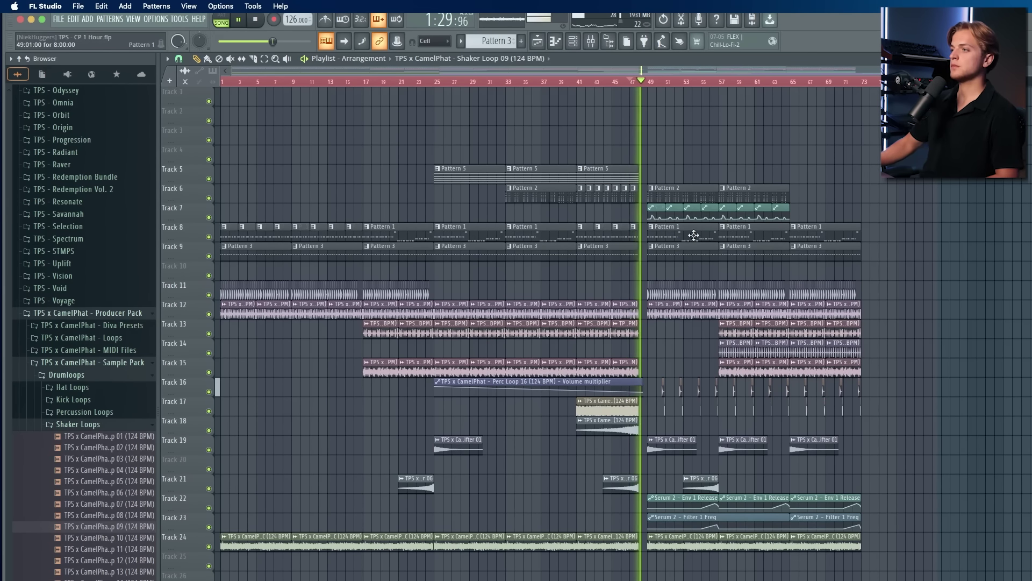
scroll(102, 403, "down", 4)
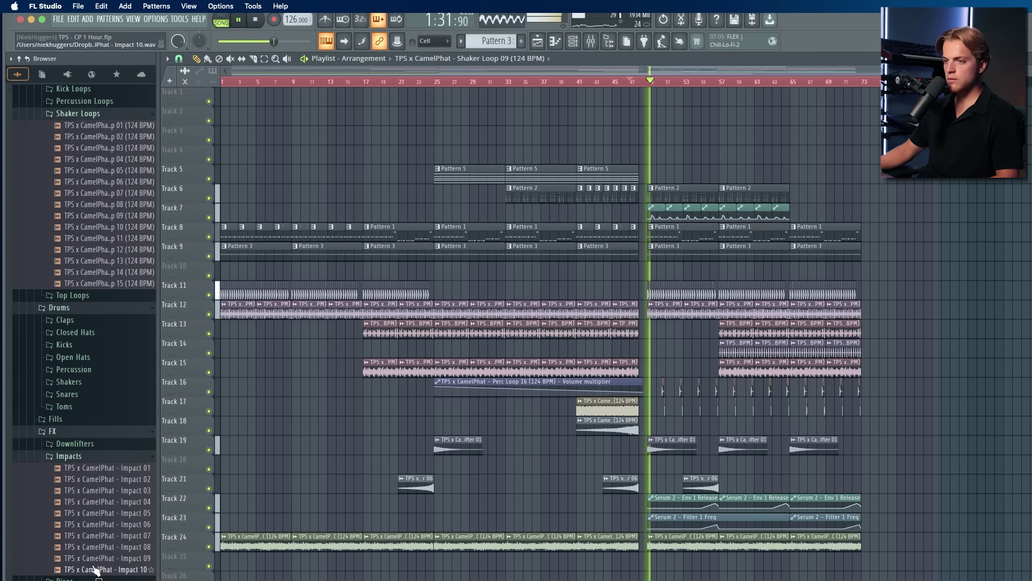
key("space")
key("space")
scroll(75, 490, "up", 3)
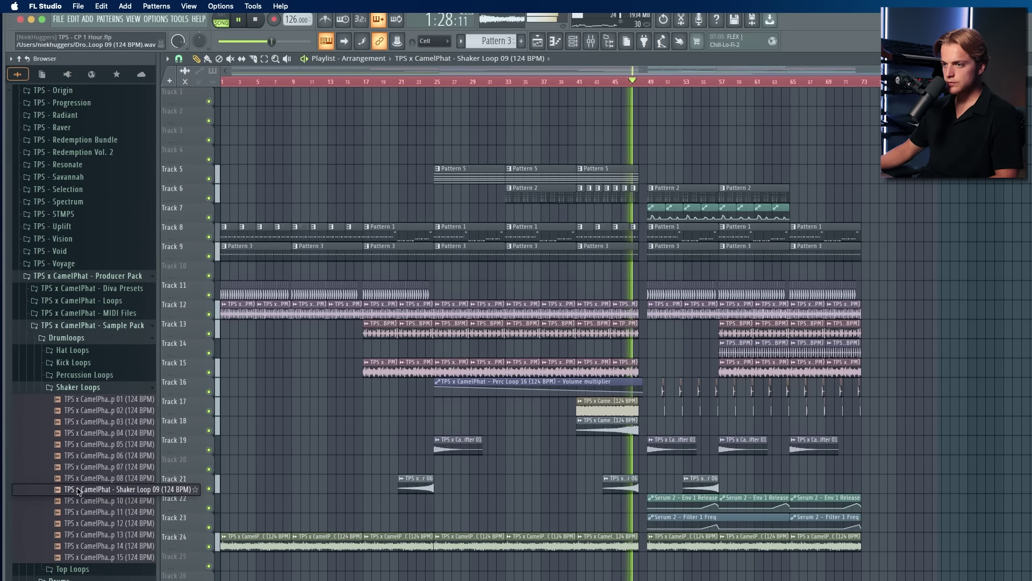
key("space")
Step: Audition snares and claps from the Drums folder and add Clap 09 as a new channel in the channel rack
key("F6")
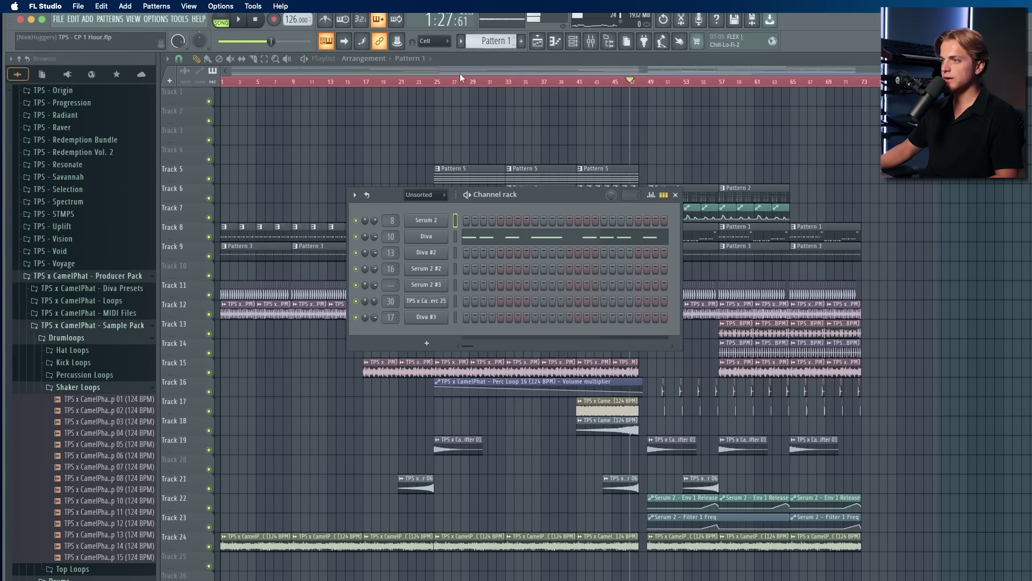
scroll(97, 527, "down", 3)
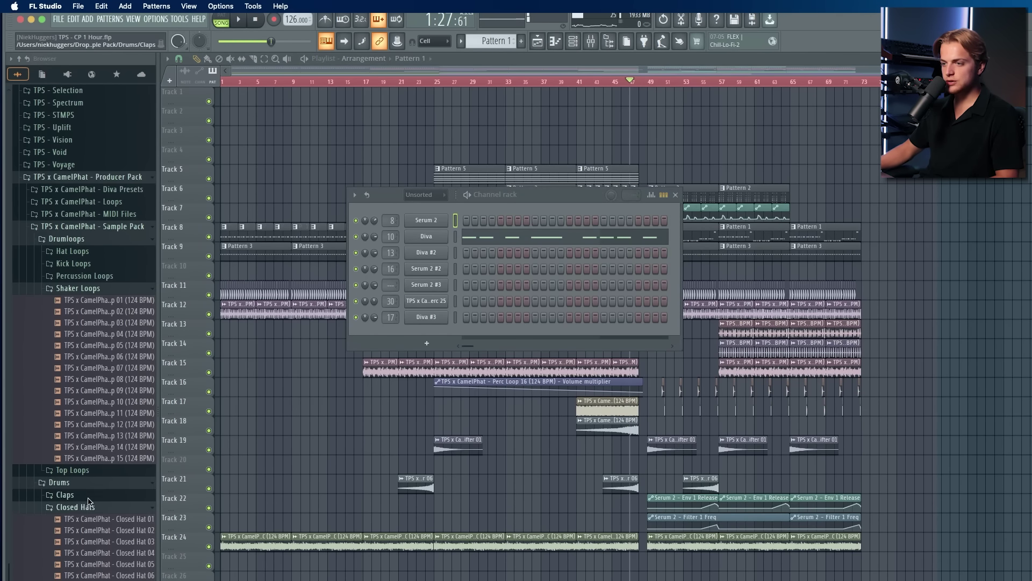
key("space")
left_click(92, 570)
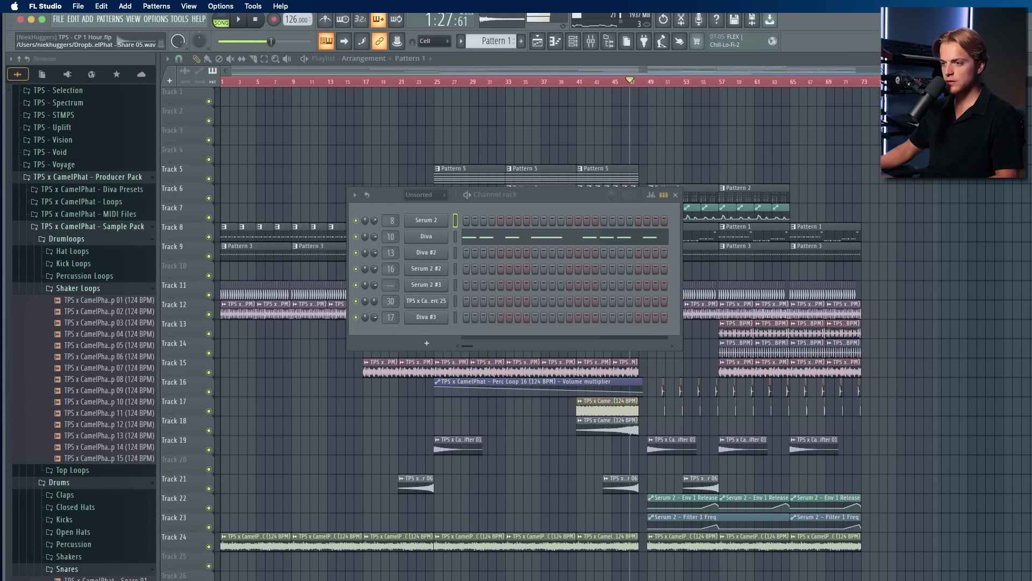
left_click(683, 86)
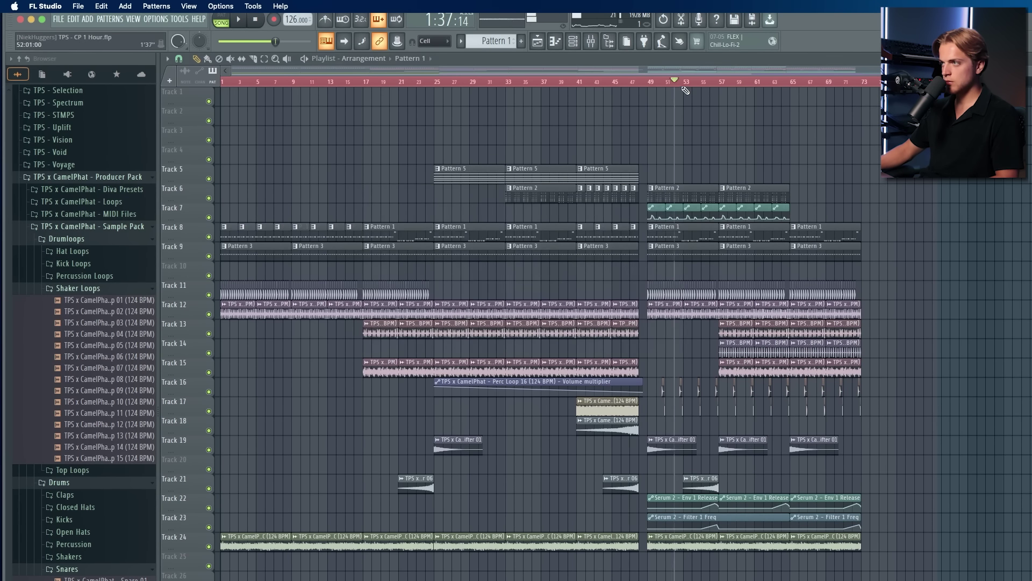
left_click(591, 42)
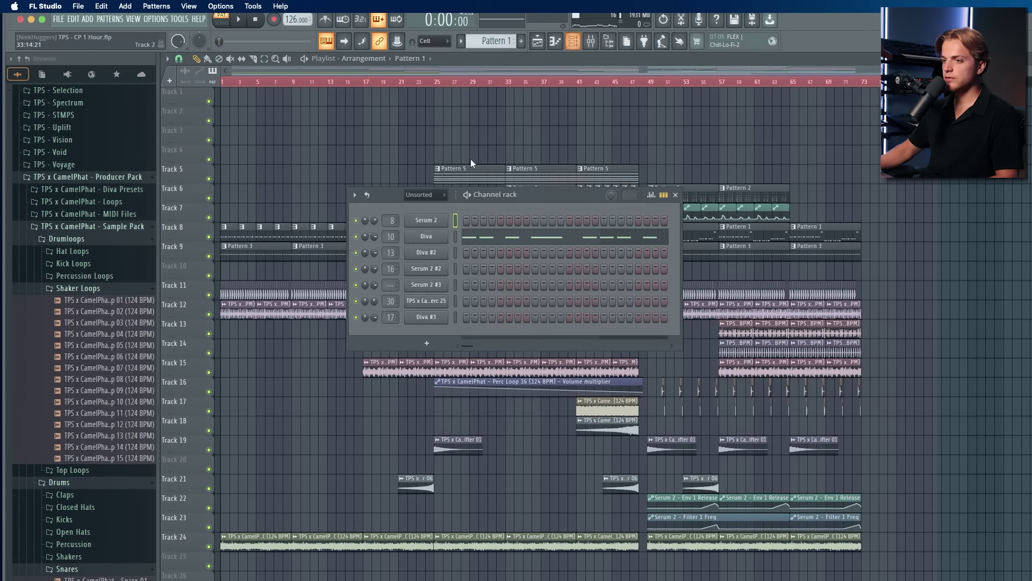
scroll(108, 500, "down", 5)
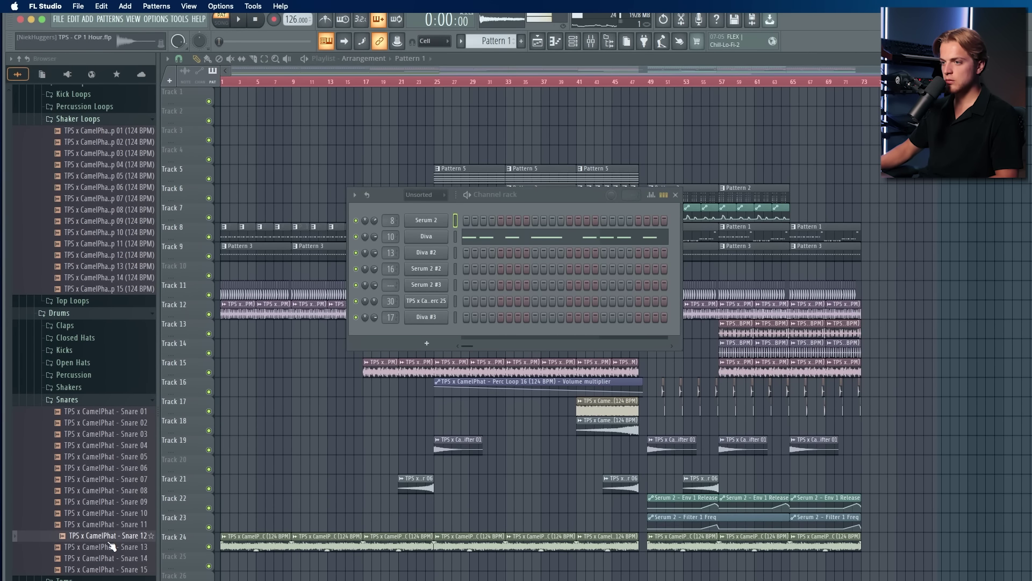
left_click(82, 329)
left_click(109, 474)
left_click_drag(395, 334, 397, 333)
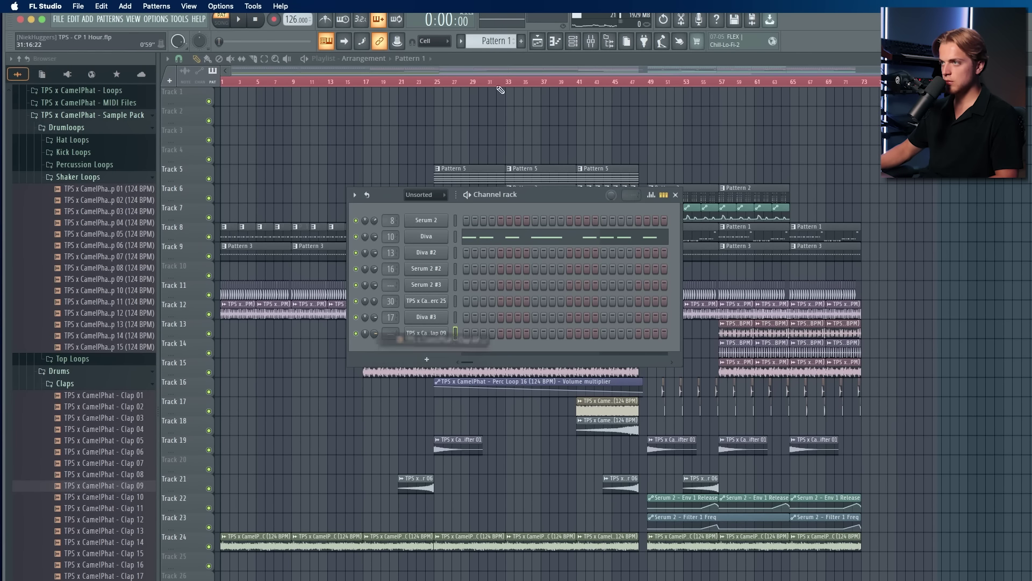
Step: Switch to the empty Pattern 7 and open the Clap 09 channel in the piano roll
scroll(495, 42, "down", 3)
key("space")
scroll(495, 42, "down", 3)
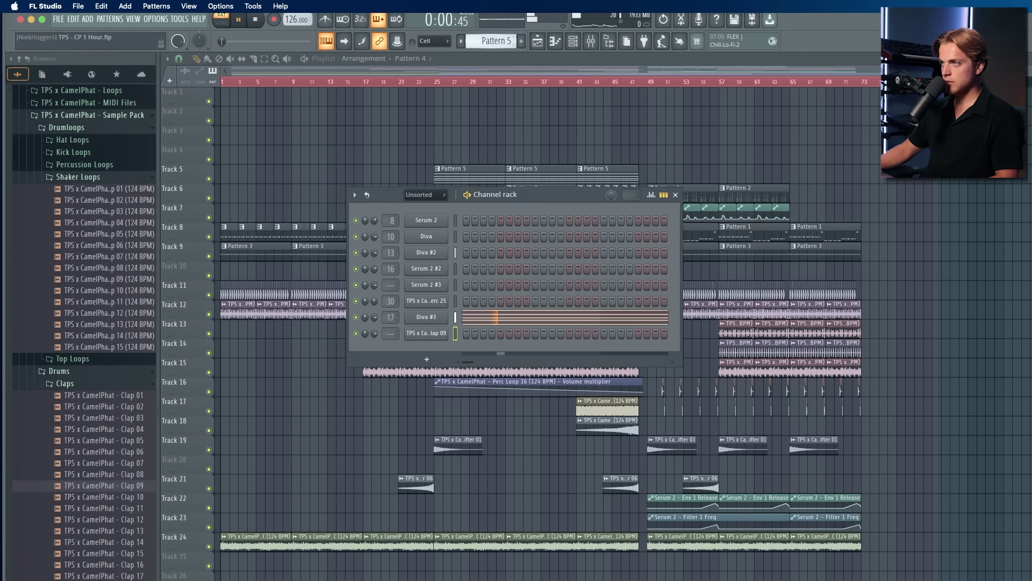
key("space")
right_click(443, 333)
left_click(472, 333)
Step: Write a syncopated clap fill of four C5 notes within the first bar of Pattern 7, checking its rhythm in playback
left_click_drag(269, 375, 166, 320)
left_click_drag(801, 323, 236, 329)
scroll(249, 330, "up", 3)
left_click(244, 328)
key("space")
left_click(284, 329)
key("space")
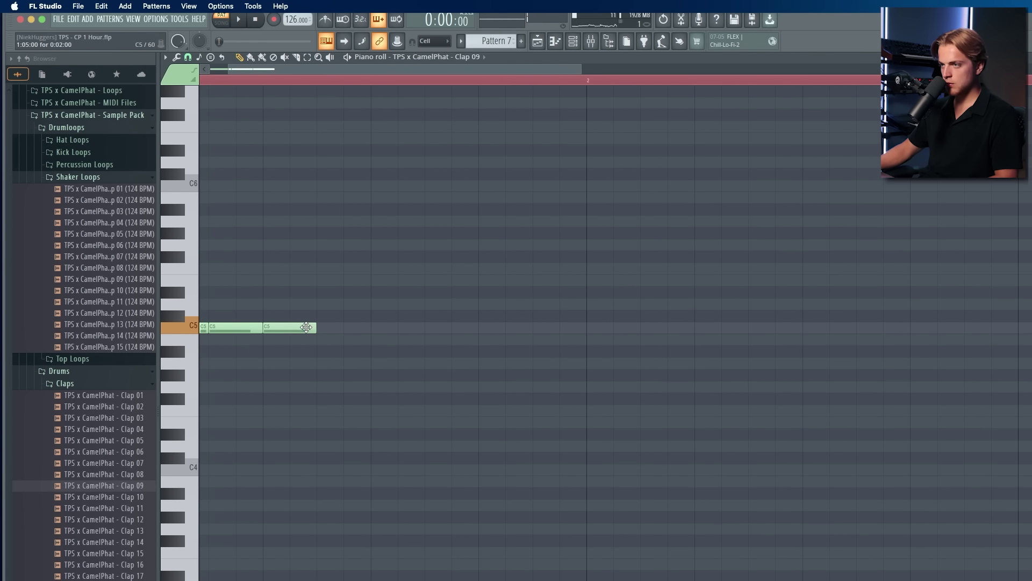
key("space")
left_click_drag(308, 328, 334, 328)
left_click(394, 329)
key("space")
key("space")
Step: Route Clap 09 to mixer insert 23 and add Fruity Delay 3 in slot 3, set to ping pong with reduced feedback
left_click(591, 41)
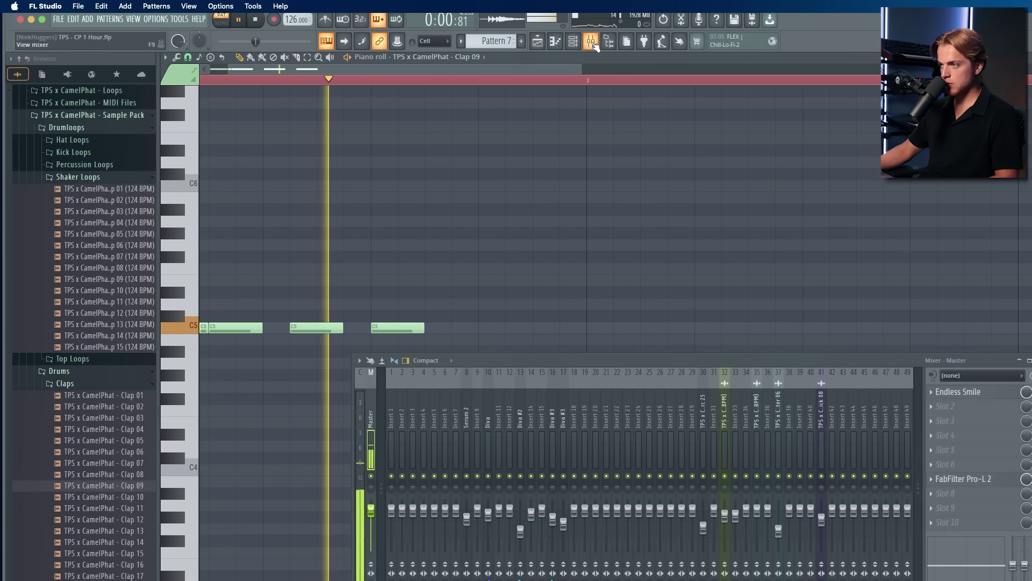
key("space")
left_click(626, 412)
left_click(944, 421)
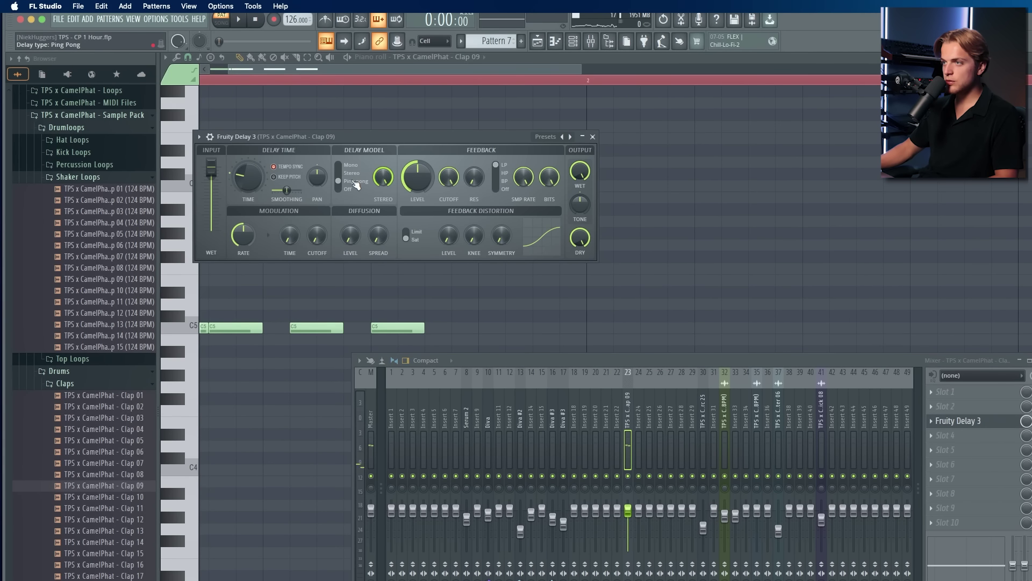
left_click_drag(417, 176, 418, 188)
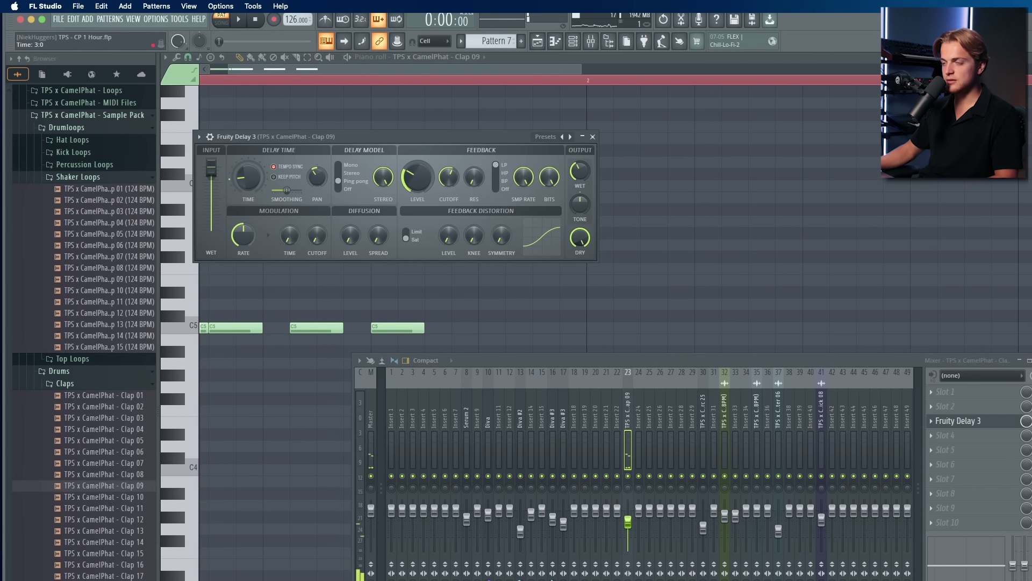
Step: Add ValhallaVintageVerb in slot 6 of the clap insert with 23.3% mix, 0.98 s decay and a 740 Hz low cut
left_click(933, 450)
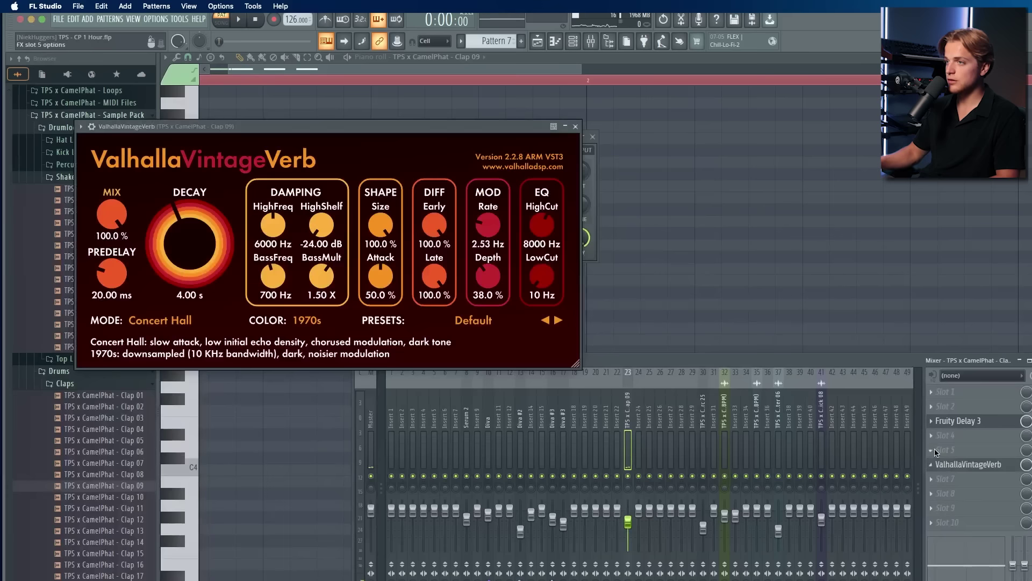
key("space")
key("space")
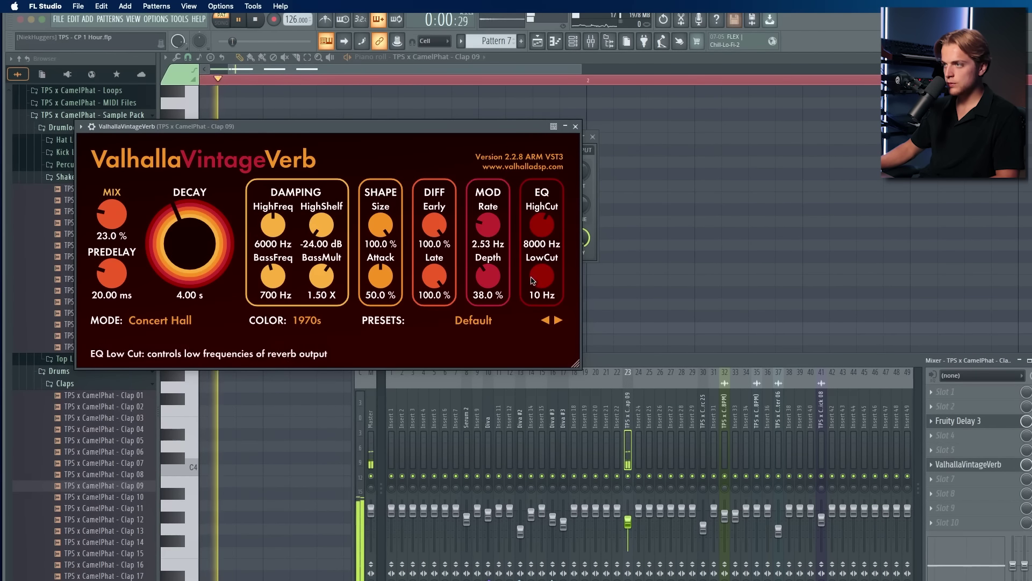
left_click_drag(539, 277, 534, 238)
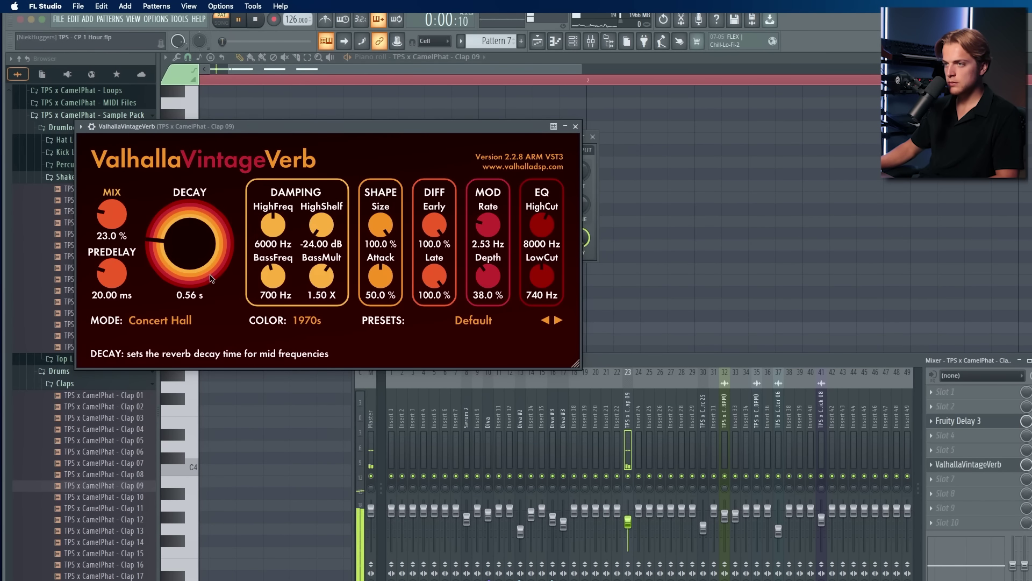
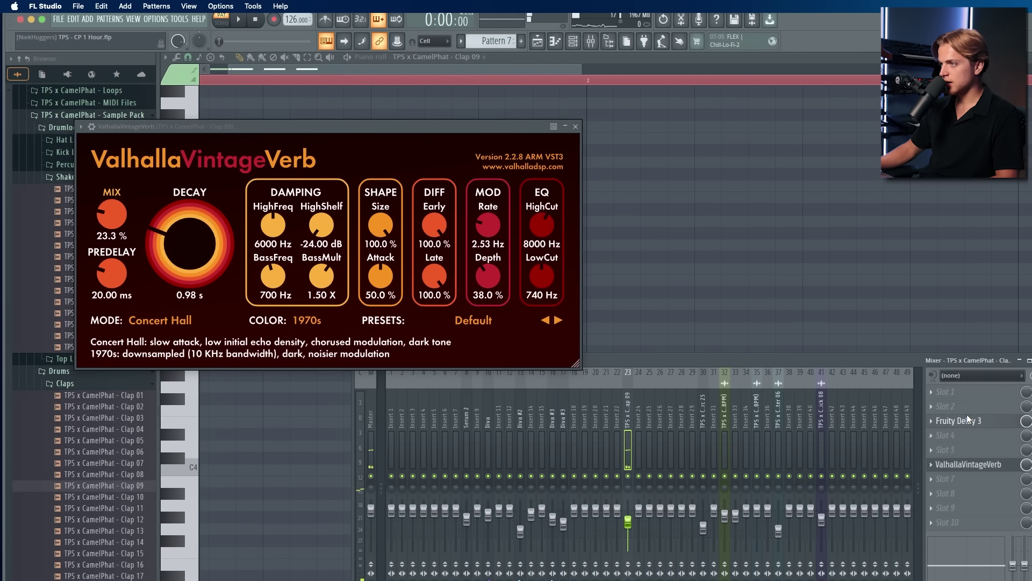
left_click(575, 127)
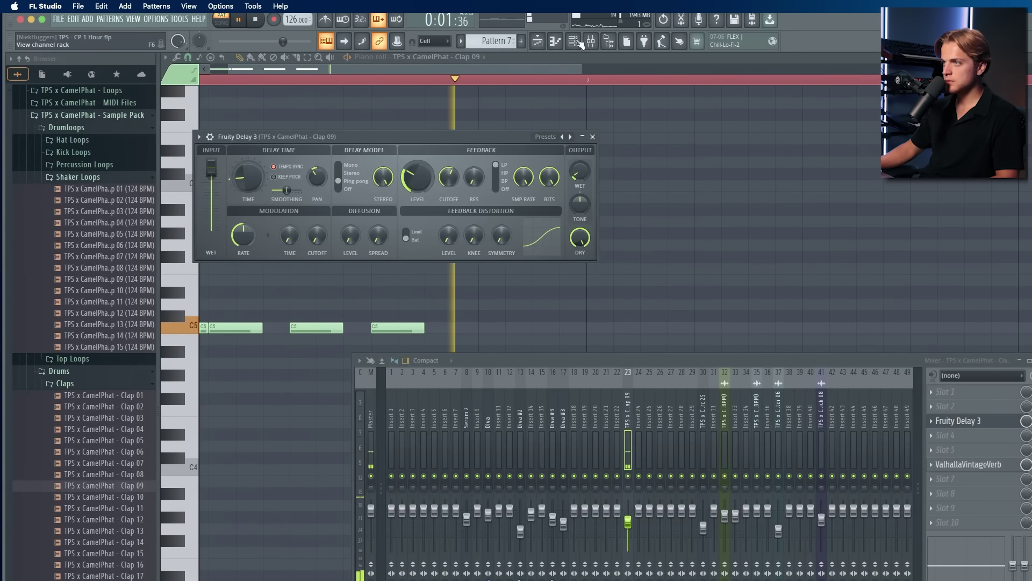
Step: Place the Pattern 7 clap fill on track 4 in the gap before bar 49 and play the transition
left_click(542, 42)
left_click(630, 81)
scroll(655, 120, "up", 4)
left_click(640, 152)
scroll(643, 155, "up", 6)
right_click(647, 156)
left_click(647, 157)
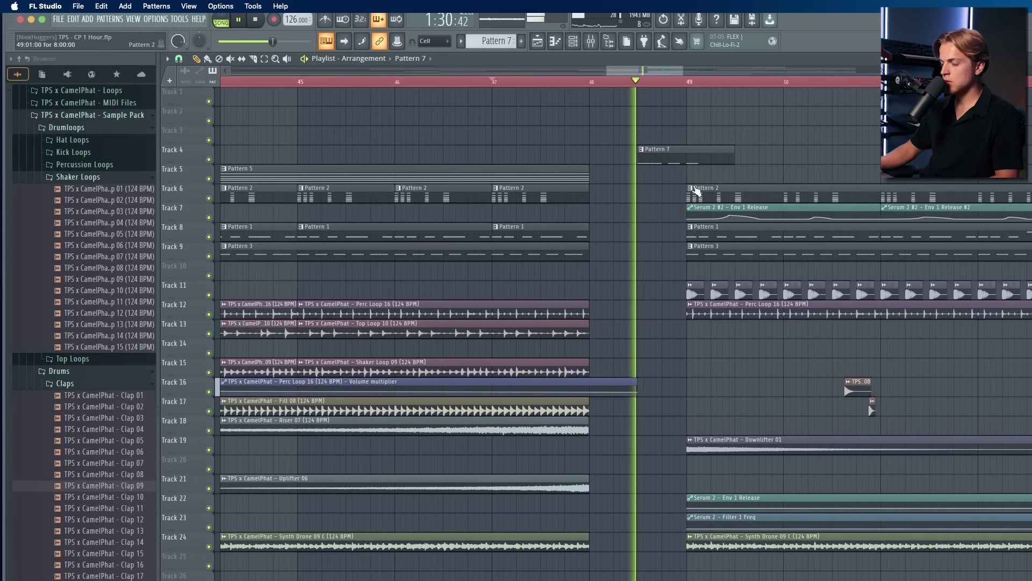
scroll(700, 188, "down", 5)
scroll(660, 157, "up", 5)
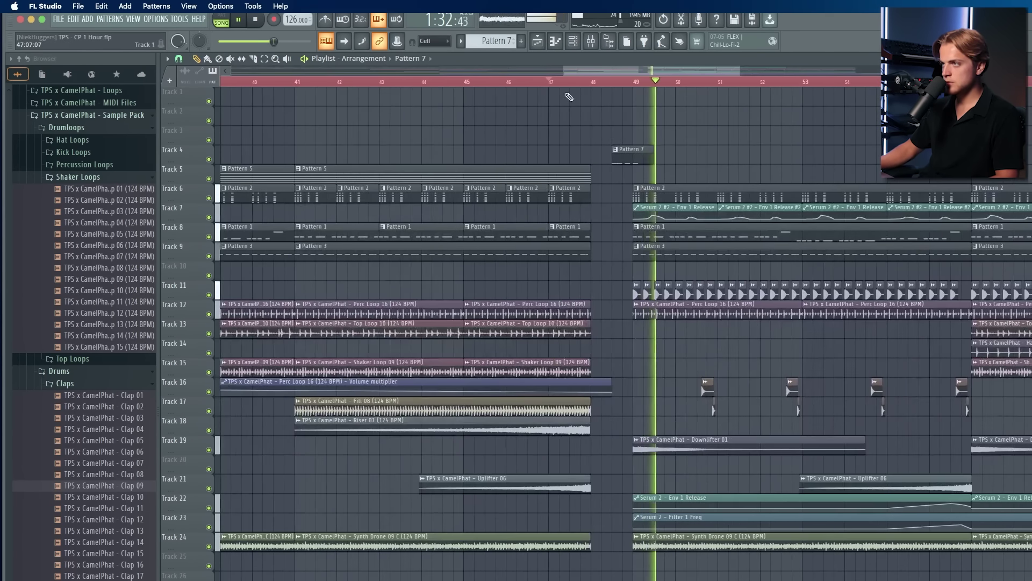
Step: Create an automation clip for the clap delay's mix level on track 1 and make the level drop at bar 49
key("F9")
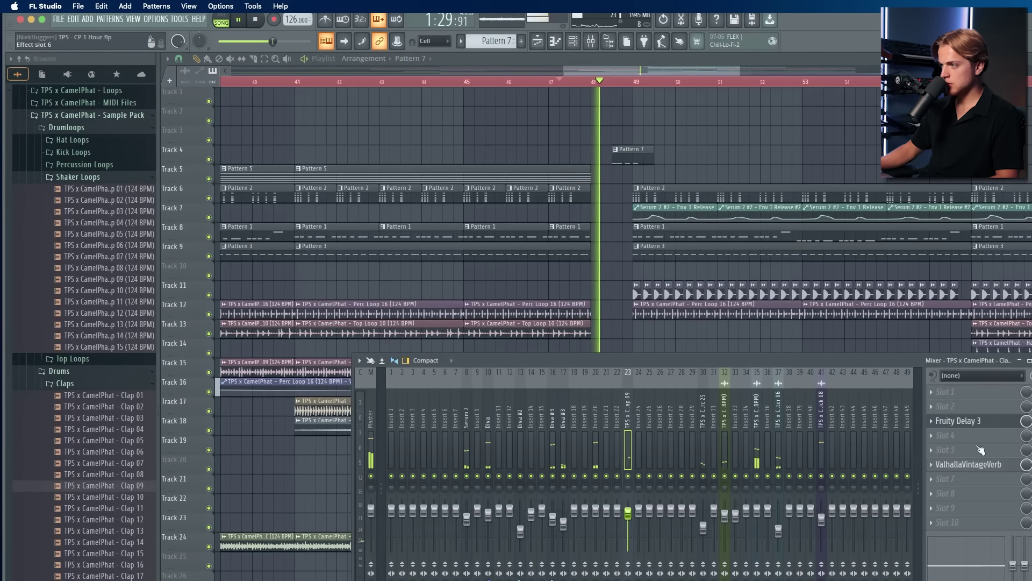
right_click(1023, 422)
left_click(1027, 473)
key("space")
key("space")
key("F9")
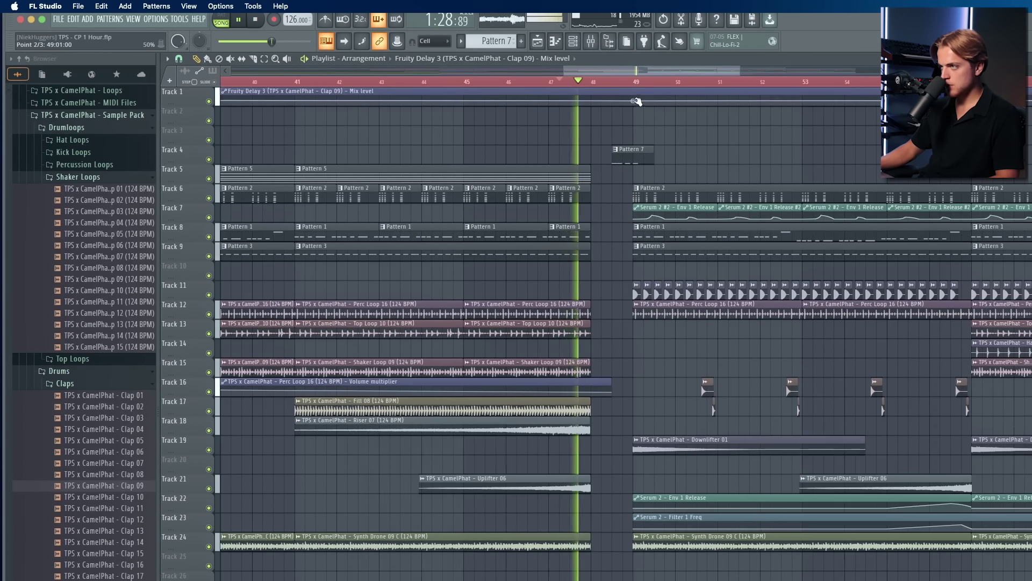
scroll(635, 107, "up", 4)
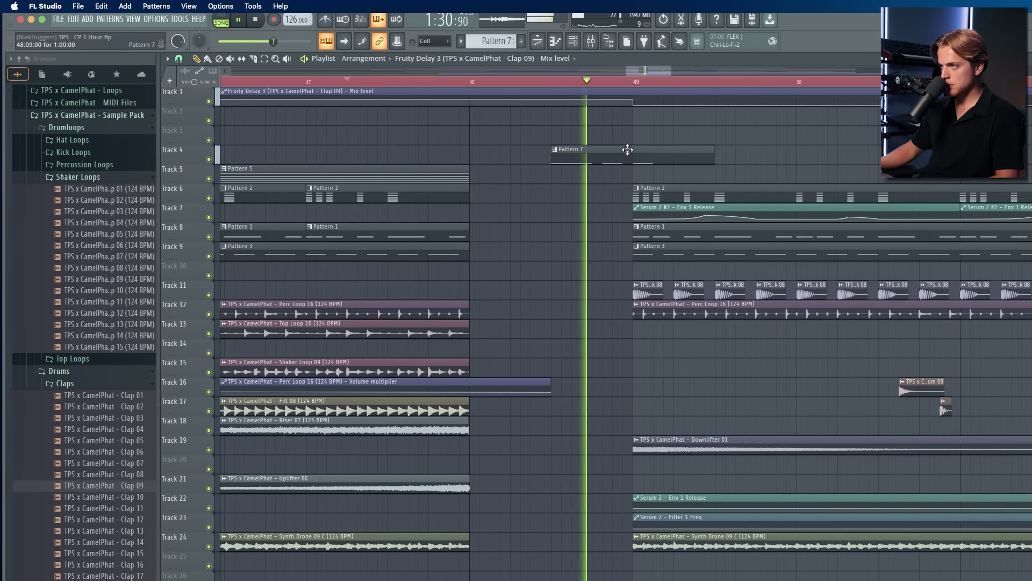
scroll(627, 150, "down", 8)
scroll(651, 143, "up", 5)
Step: Reduce the clap's ValhallaVintageVerb to 14.2% mix and 0.24 s decay while the transition plays
left_click(591, 83)
key("F9")
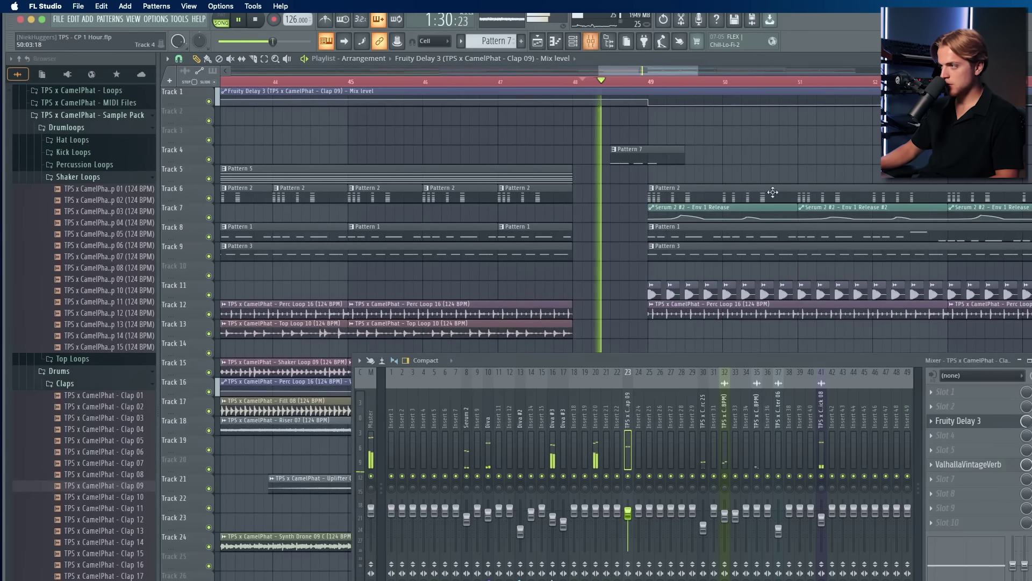
left_click(968, 464)
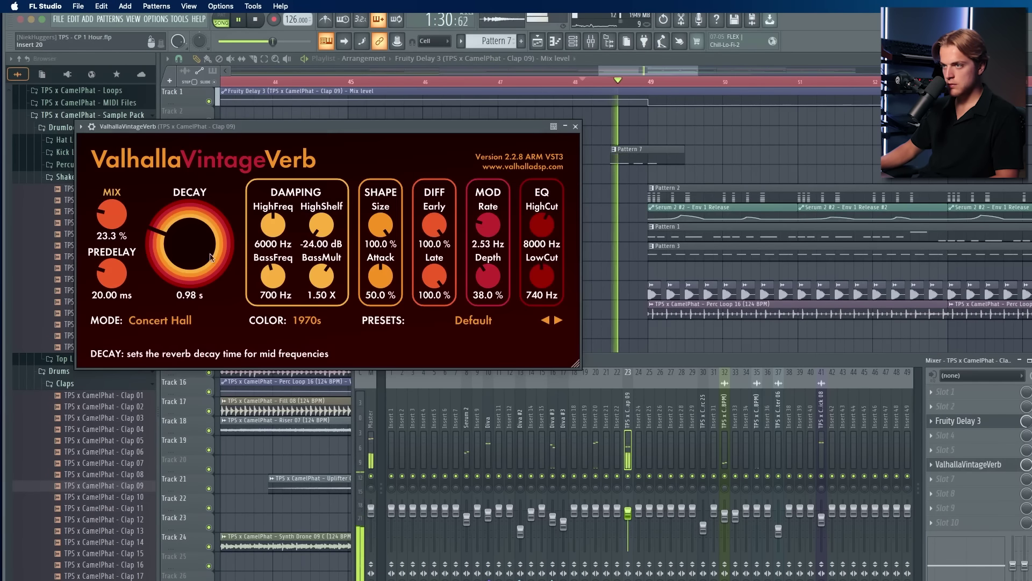
left_click_drag(111, 215, 121, 231)
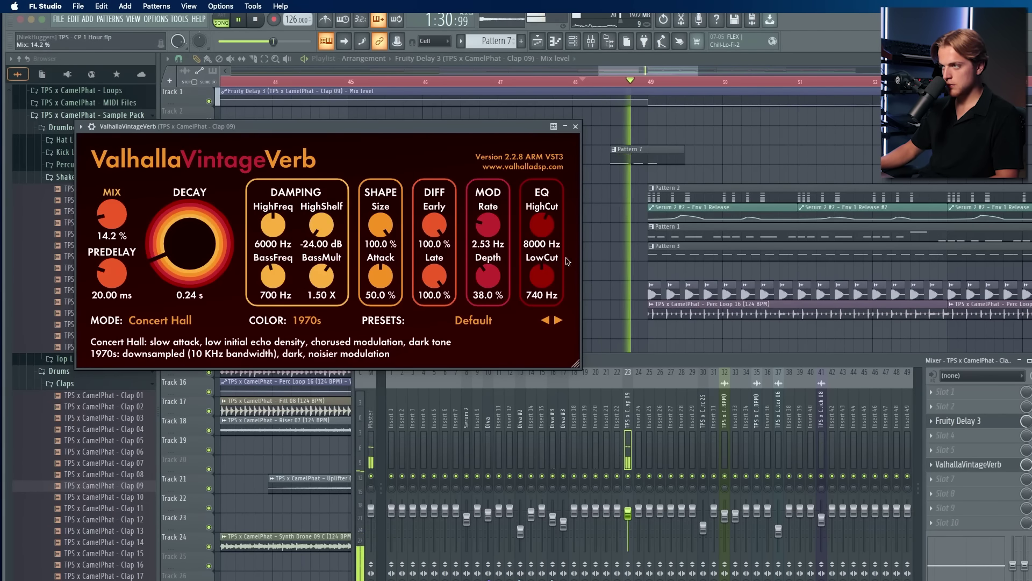
key("F9")
left_click(575, 126)
Step: Play the arrangement from about bar 46 into the drop to check the clap fill and the Endless Smile automation
left_click(481, 83)
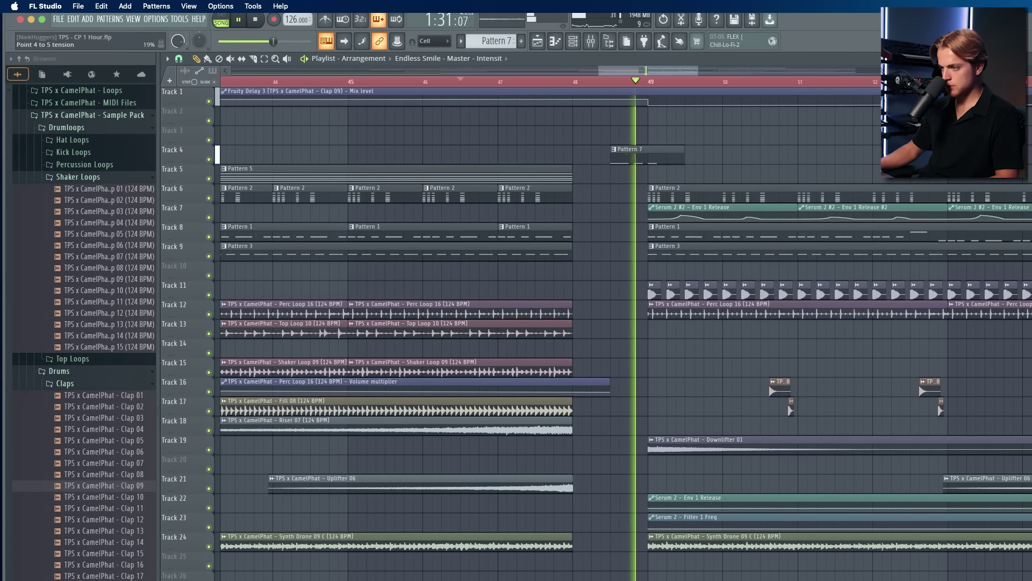
left_click(478, 82)
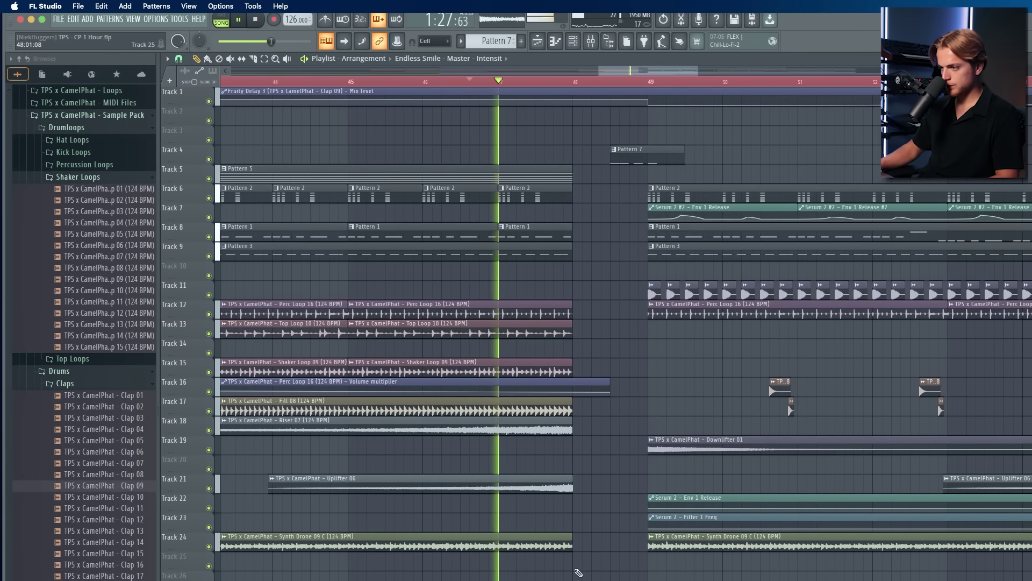
scroll(478, 82, "down", 5)
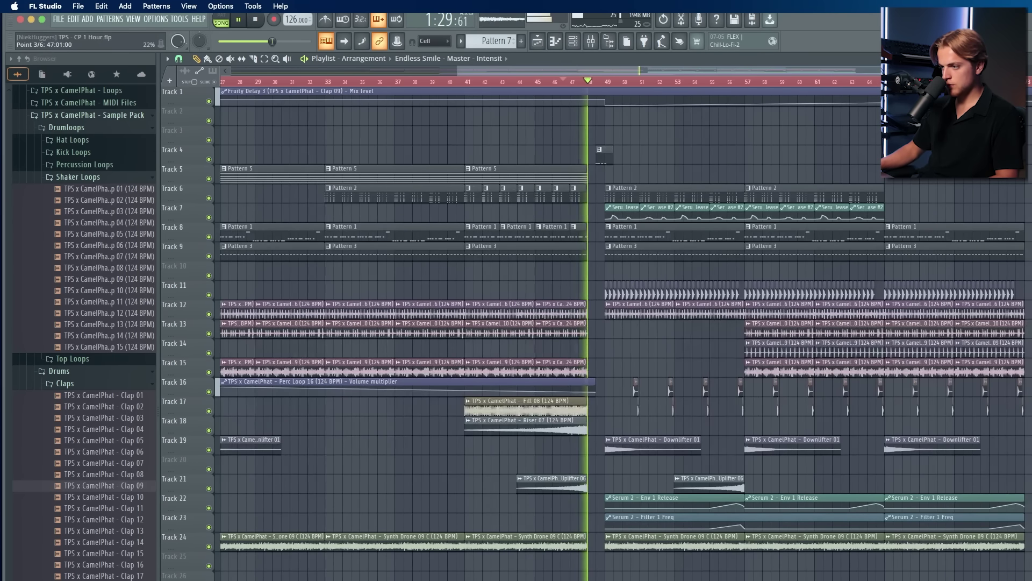
scroll(603, 578, "down", 3)
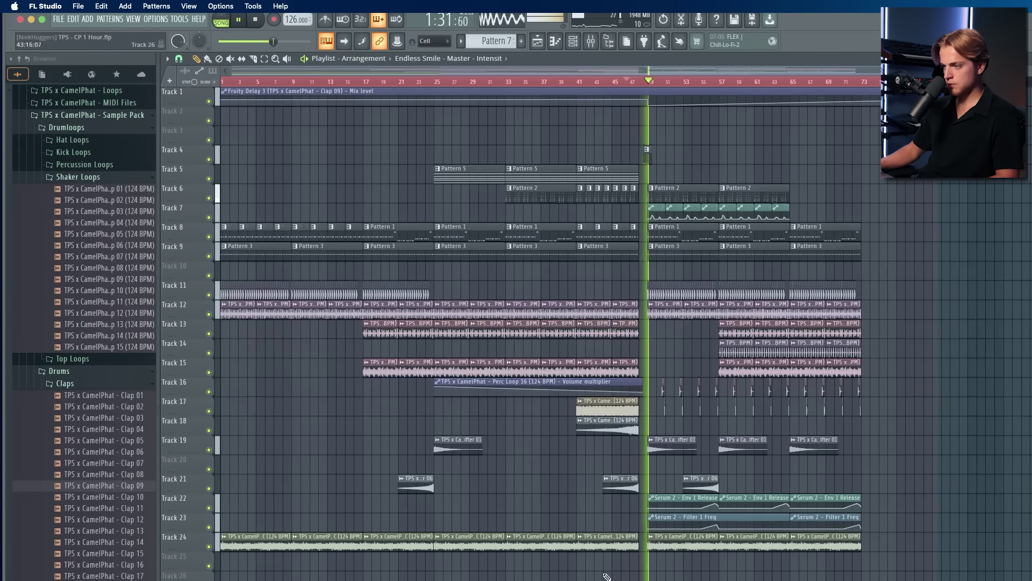
scroll(626, 578, "up", 4)
scroll(667, 578, "down", 4)
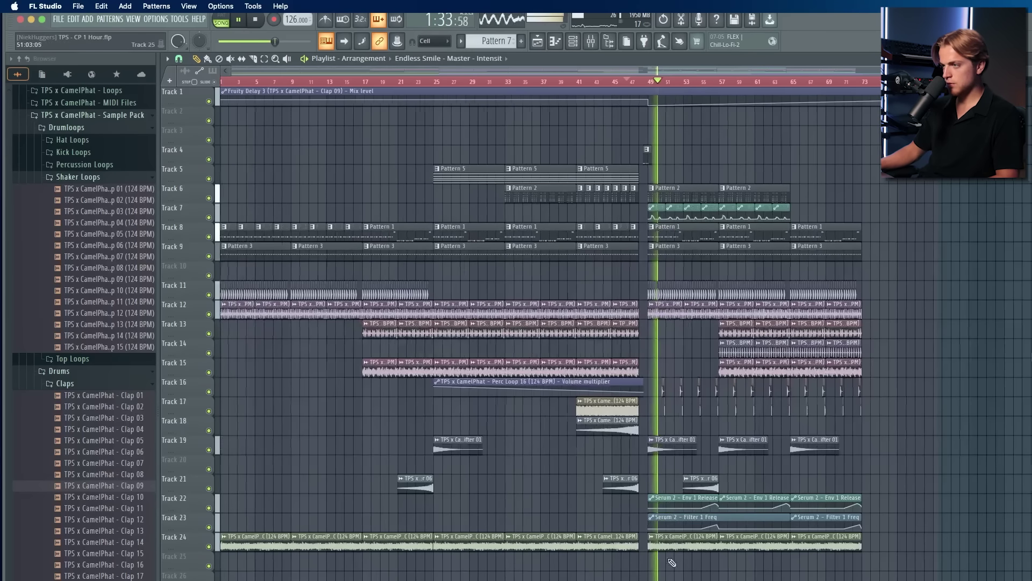
Step: Collapse the Shaker Loops folder in the browser and look through the sample folders
scroll(85, 380, "up", 6)
left_click(86, 387)
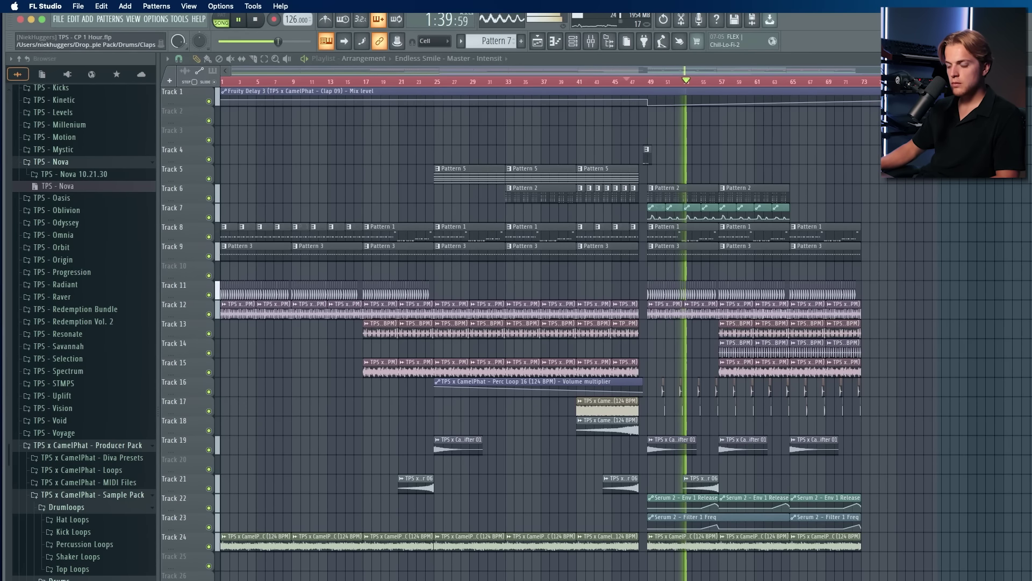
scroll(84, 334, "down", 4)
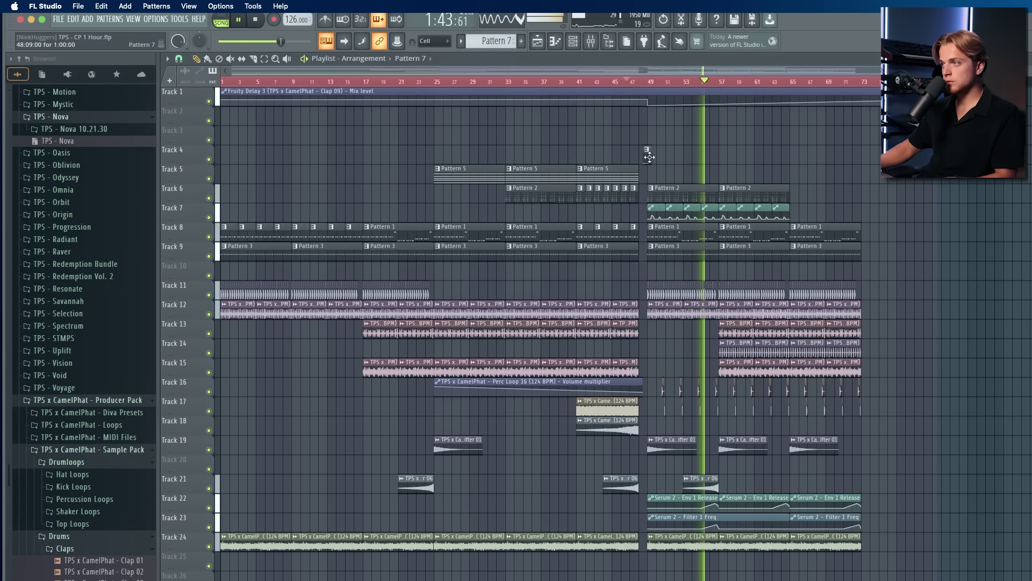
Step: Place copies of the Pattern 7 clap fill on track 4 just before bars 57 and 65
left_click(717, 154)
scroll(704, 156, "up", 5)
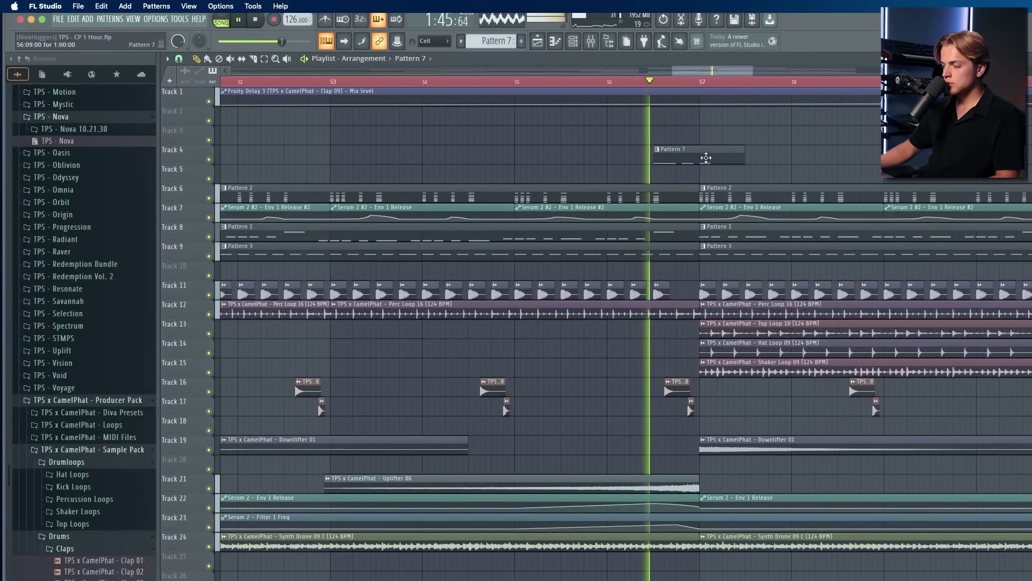
scroll(741, 158, "down", 5)
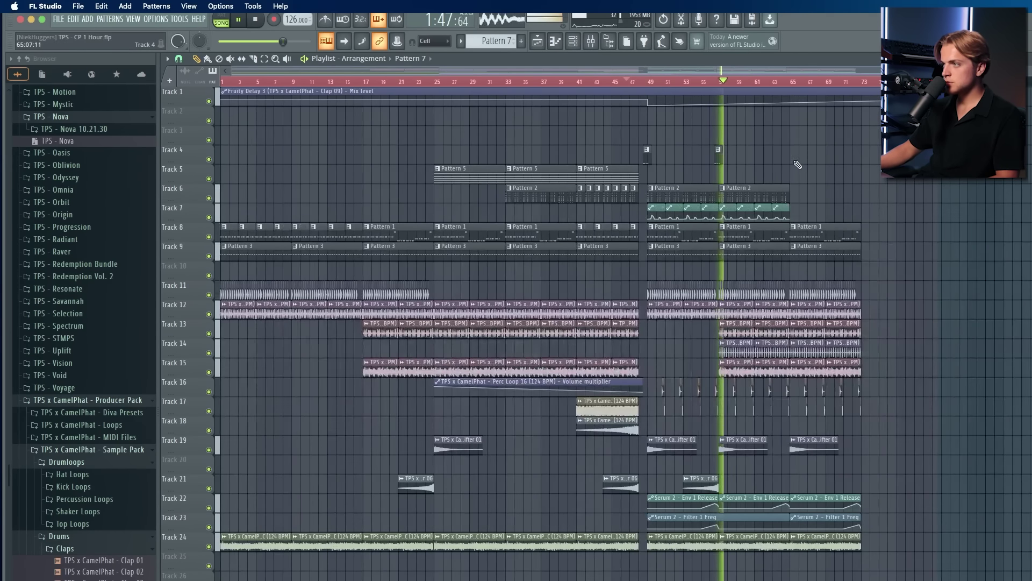
scroll(795, 161, "up", 5)
left_click(811, 158)
scroll(810, 158, "down", 5)
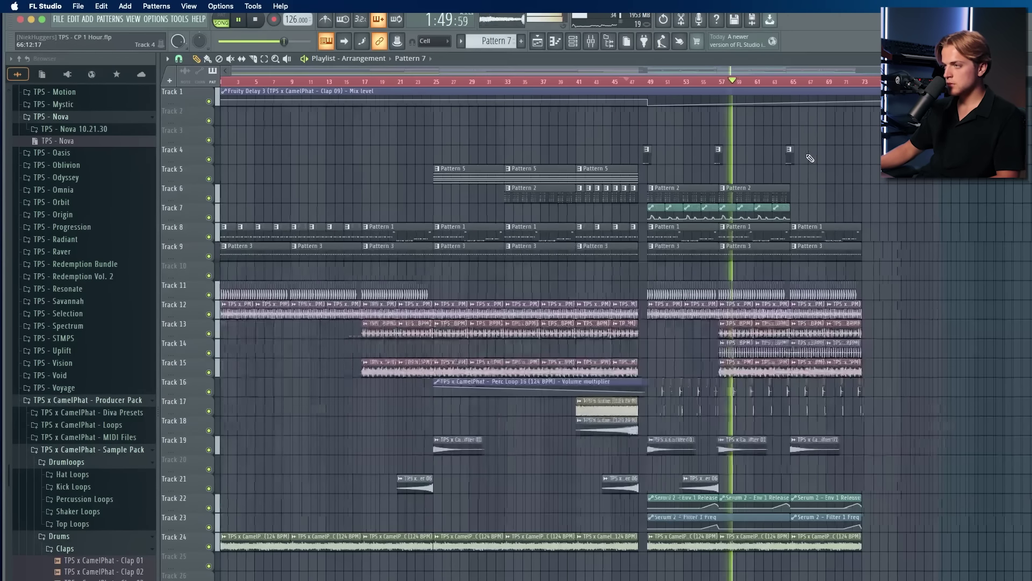
scroll(966, 556, "down", 5)
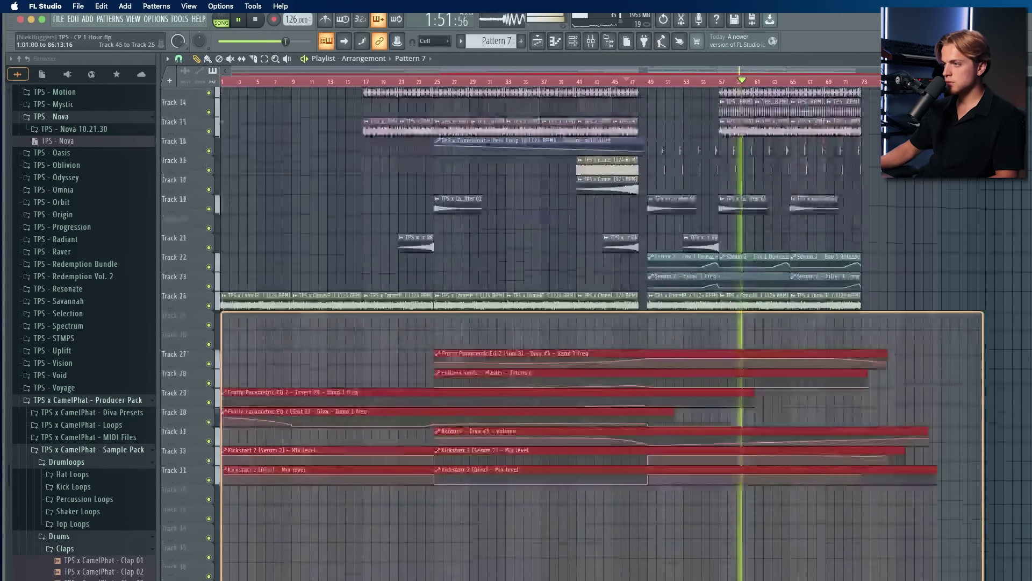
scroll(966, 555, "up", 5)
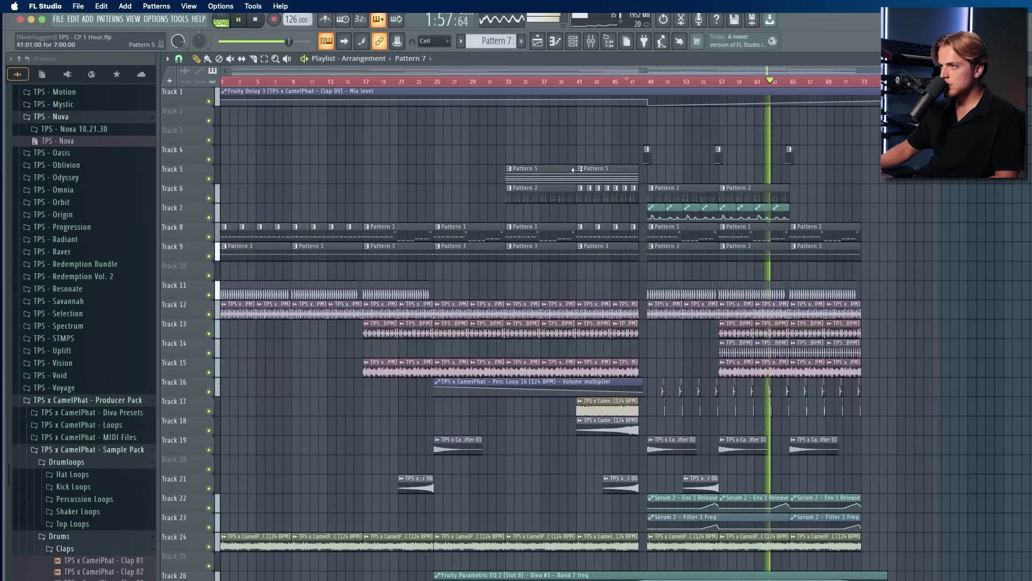
Step: Play the breakdown from bar 33 and examine the channel rack contents of Patterns 5 to 7
key("space")
scroll(532, 131, "up", 5)
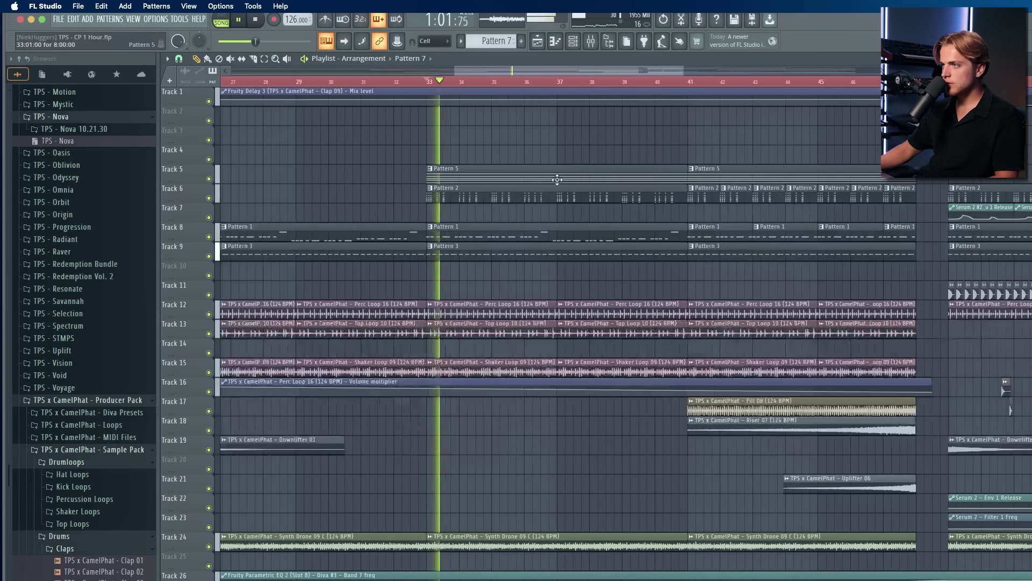
key("F6")
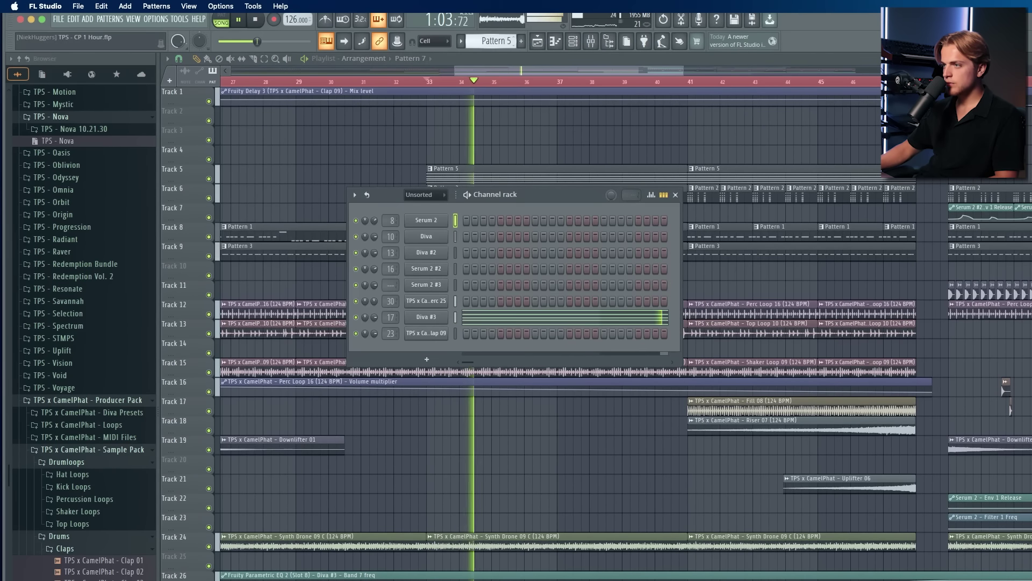
key("KP_Add")
key("KP_Add")
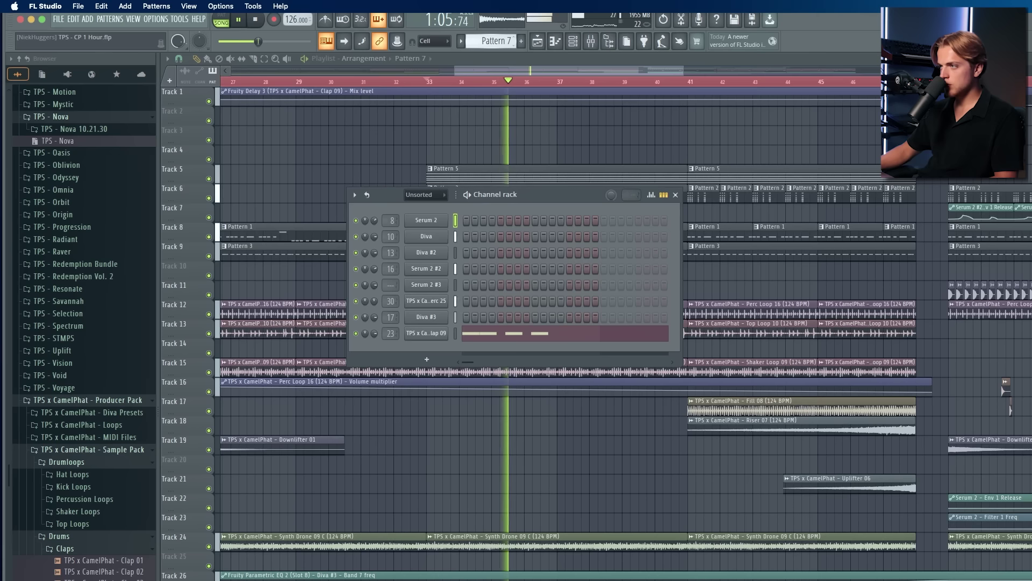
key("KP_Subtract")
key("KP_Subtract")
key("F6")
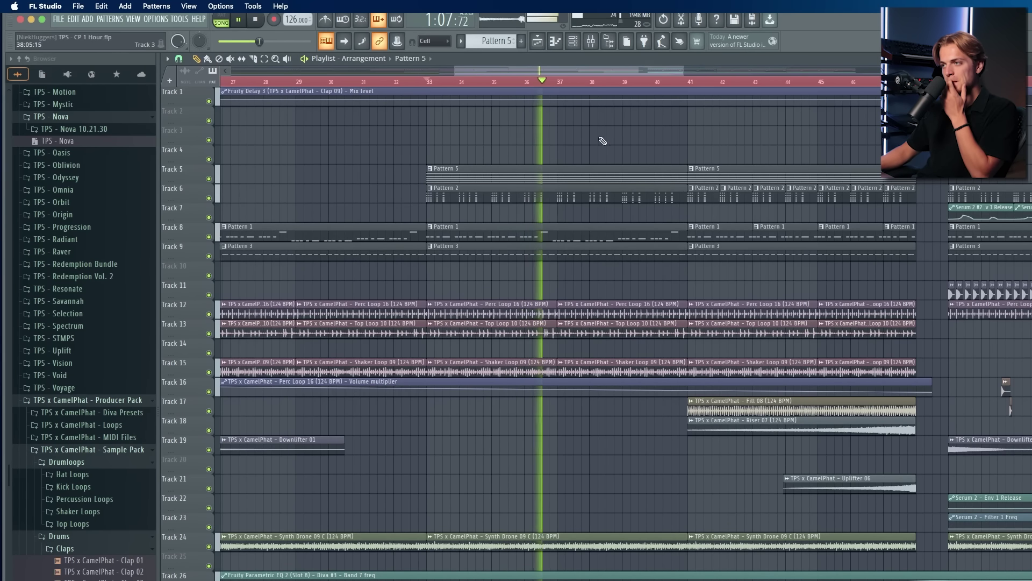
Step: Copy all the Serum 2 #2 chord notes from Pattern 2
left_click(583, 44)
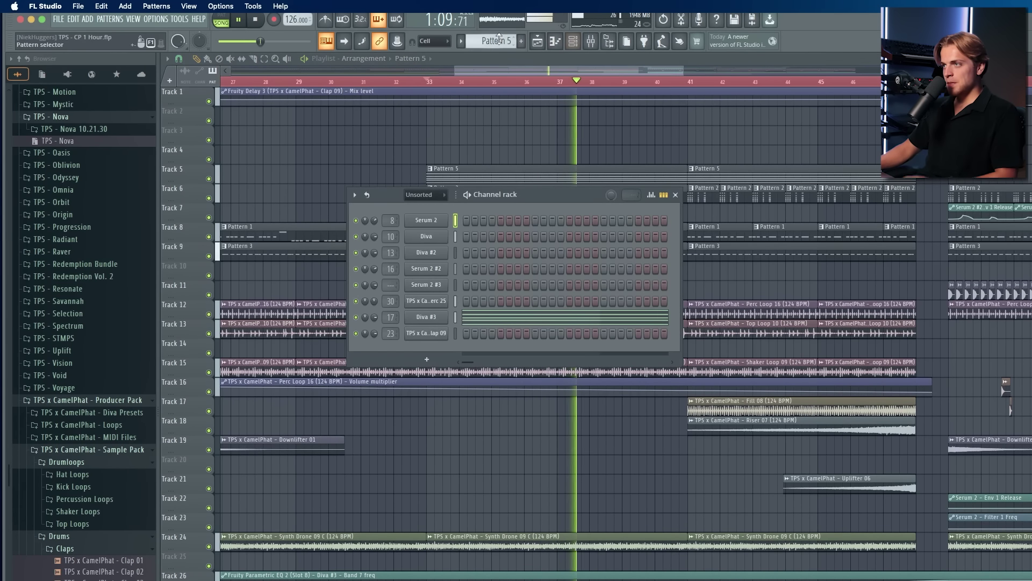
key("KP_Subtract")
key("KP_Subtract")
key("space")
key("KP_Subtract")
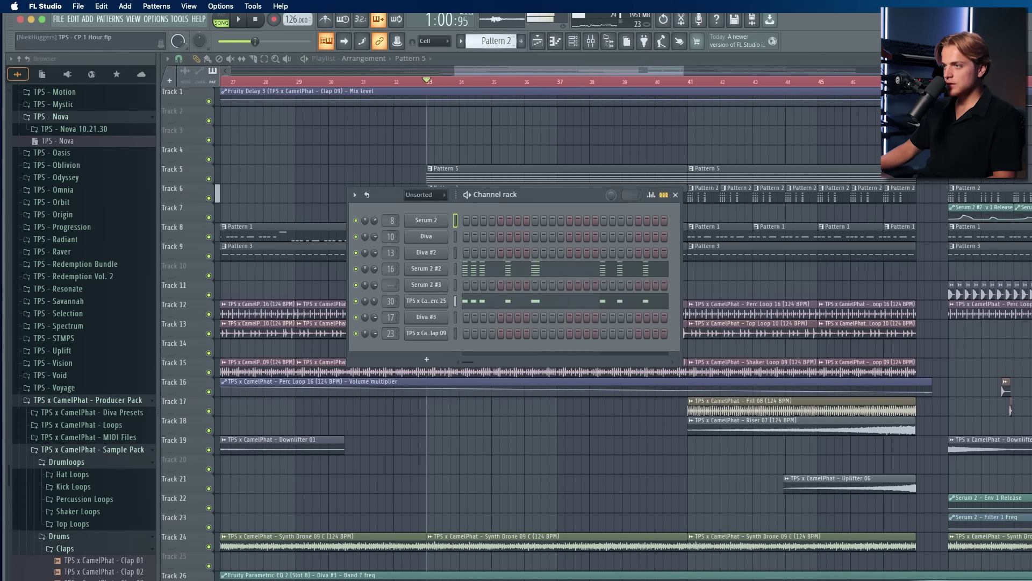
left_click(494, 268)
key("super+a")
key("F6")
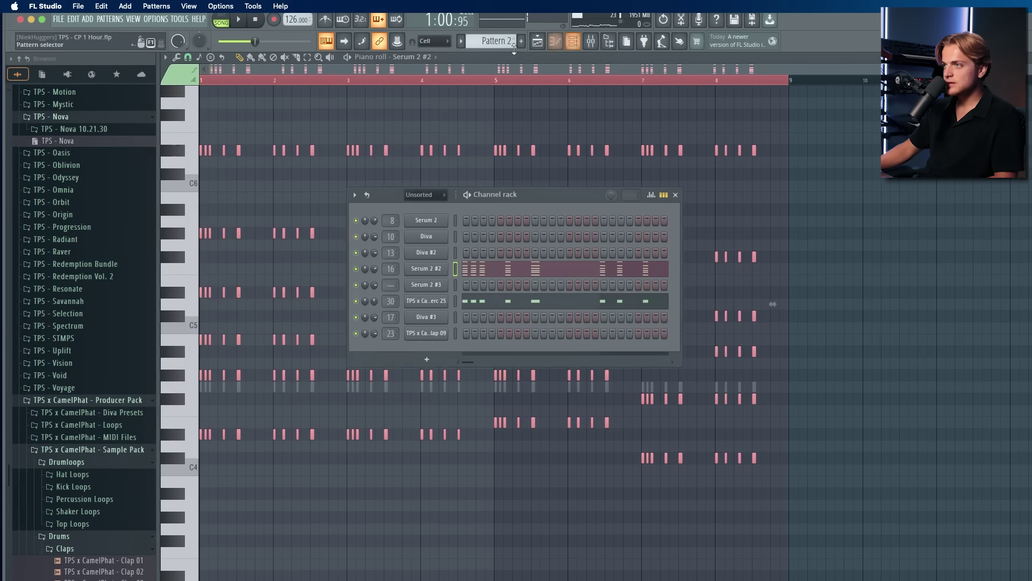
Step: Replace the Diva #3 notes in Pattern 5 with the copied chord notes
key("KP_Subtract")
key("KP_Add")
key("KP_Add")
key("KP_Add")
key("KP_Add")
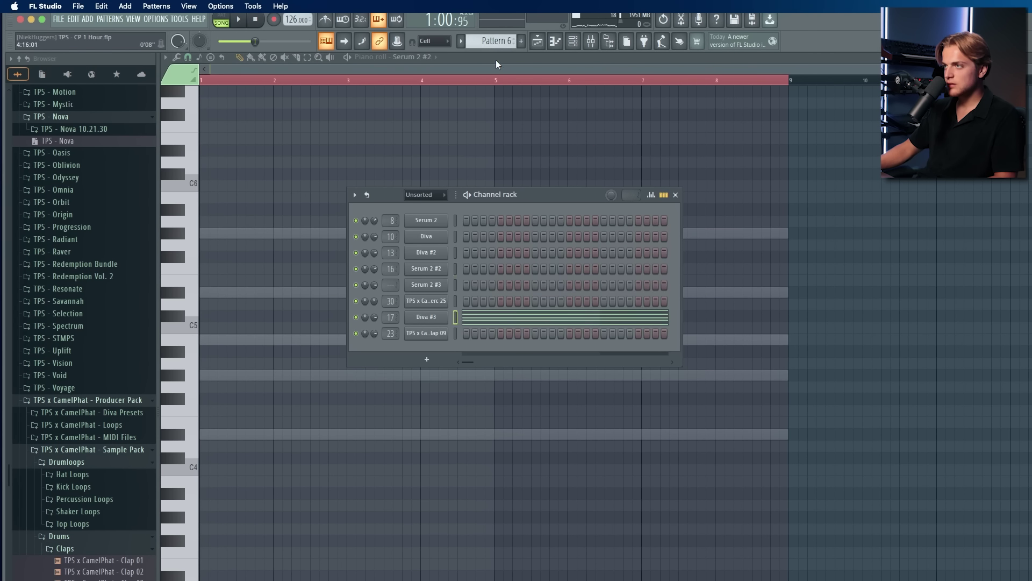
left_click(504, 322)
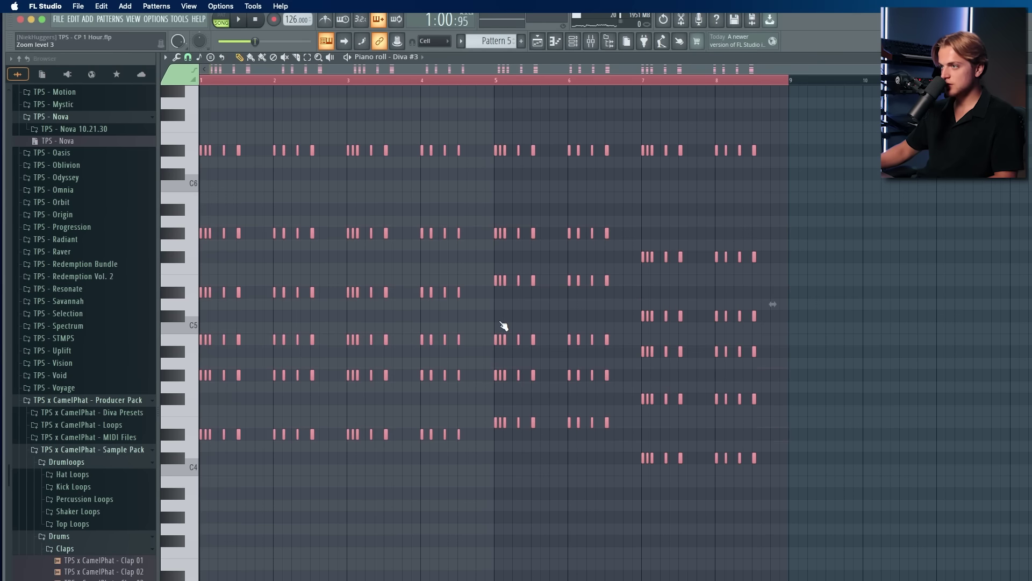
Step: Delete the repeated chord stabs in the Diva #3 part, keeping only the first chords at bars 1, 5 and 7
key("space")
left_click_drag(475, 140, 207, 514)
key("Delete")
left_click_drag(495, 134, 618, 465)
key("Delete")
left_click_drag(808, 510, 653, 108)
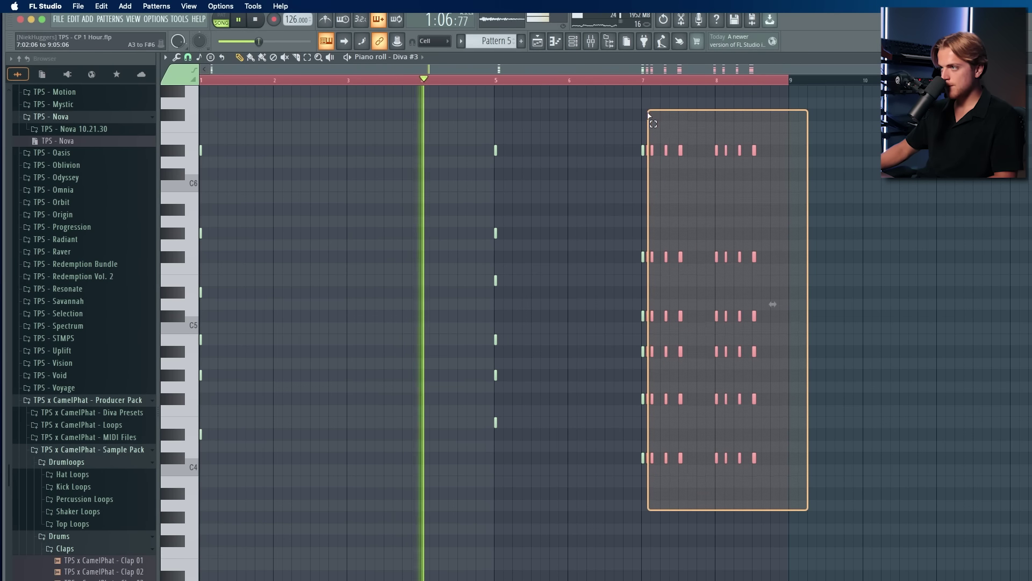
key("Delete")
Step: Stretch the remaining Diva #3 chords into connected, sustained notes and return to the playlist
left_click_drag(784, 82, 203, 81)
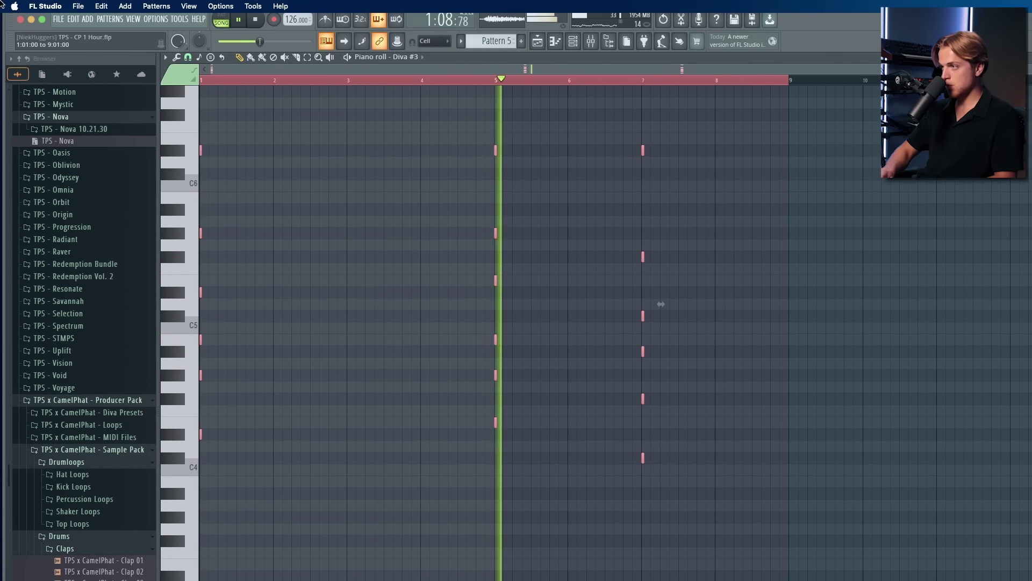
key("super+l")
left_click_drag(707, 134, 788, 464)
left_click(552, 49)
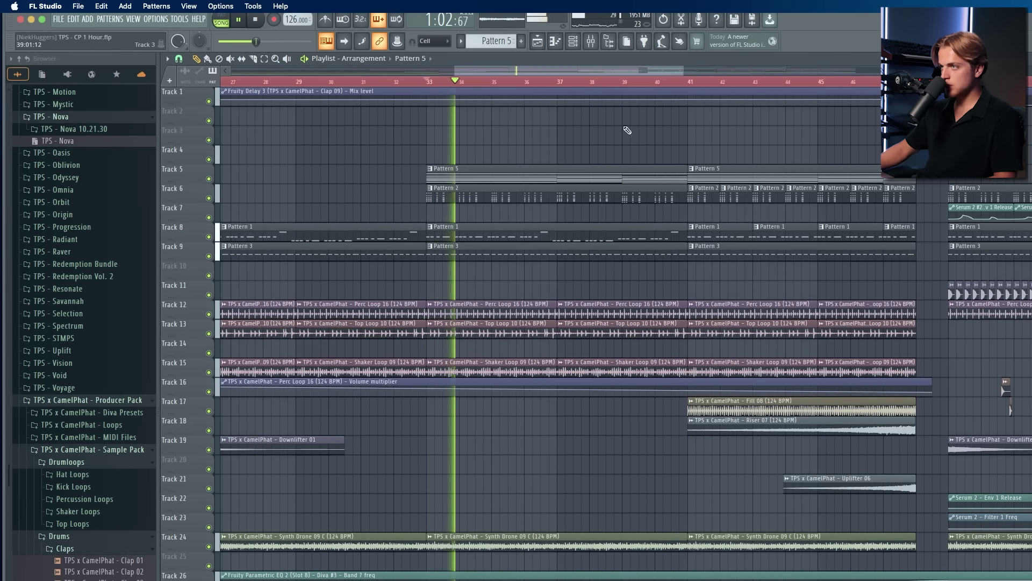
Step: Replace the Pattern 5 clip at bar 41 on track 5 with Pattern 6
key("super+shift+c")
right_click(715, 177)
left_click(701, 178)
left_click_drag(737, 179, 729, 179)
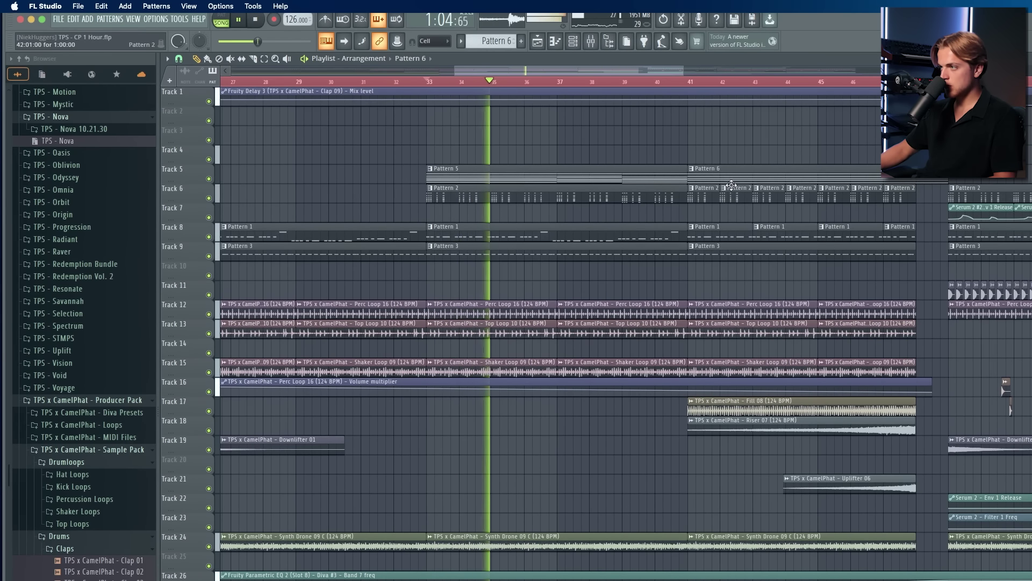
left_click_drag(912, 187, 905, 187)
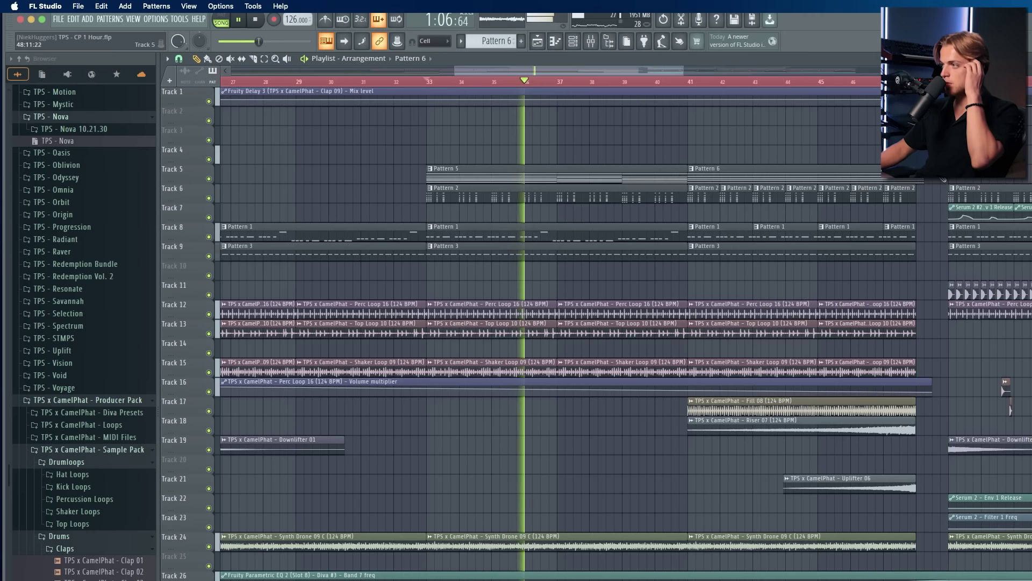
Step: Inspect the level and effect slots of the Diva #3 insert 17 in the mixer while the breakdown plays
left_click(591, 42)
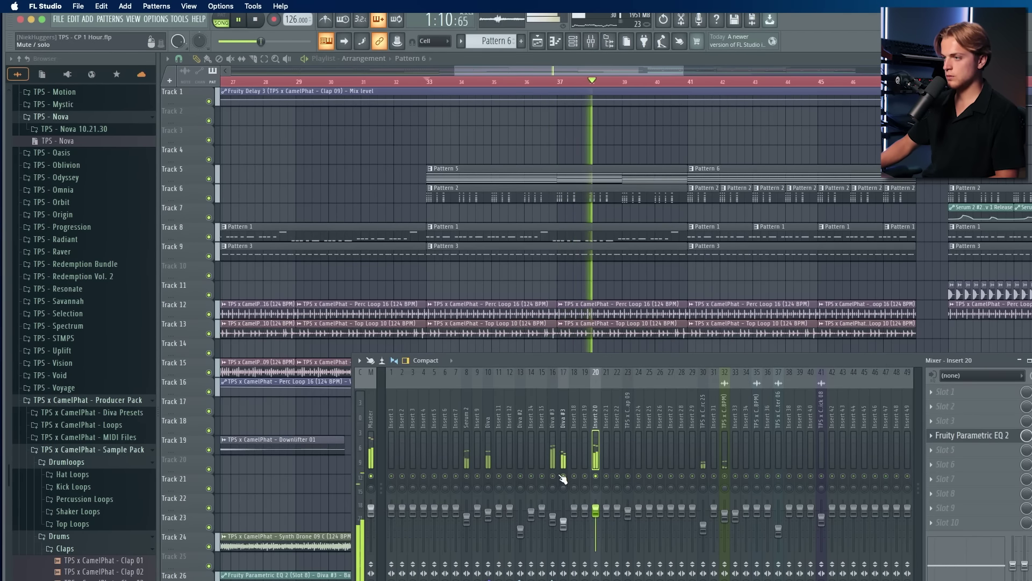
left_click(564, 523)
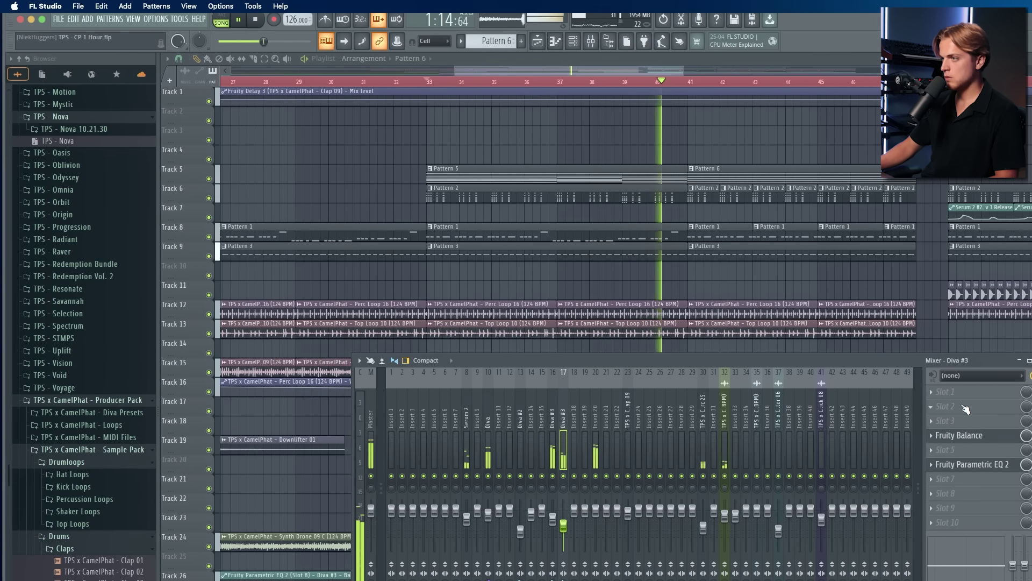
scroll(788, 296, "down", 2)
key("F9")
Step: Move the shaker loops between bars 17 and 48 from track 15 up to track 14
scroll(779, 302, "down", 5)
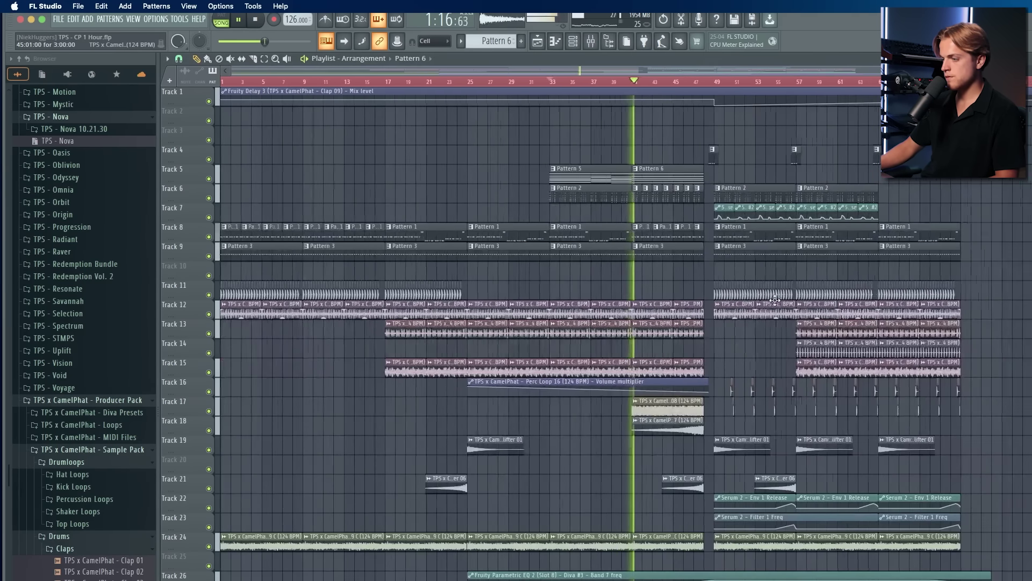
scroll(692, 395, "down", 2)
scroll(682, 400, "down", 1)
scroll(634, 347, "up", 2)
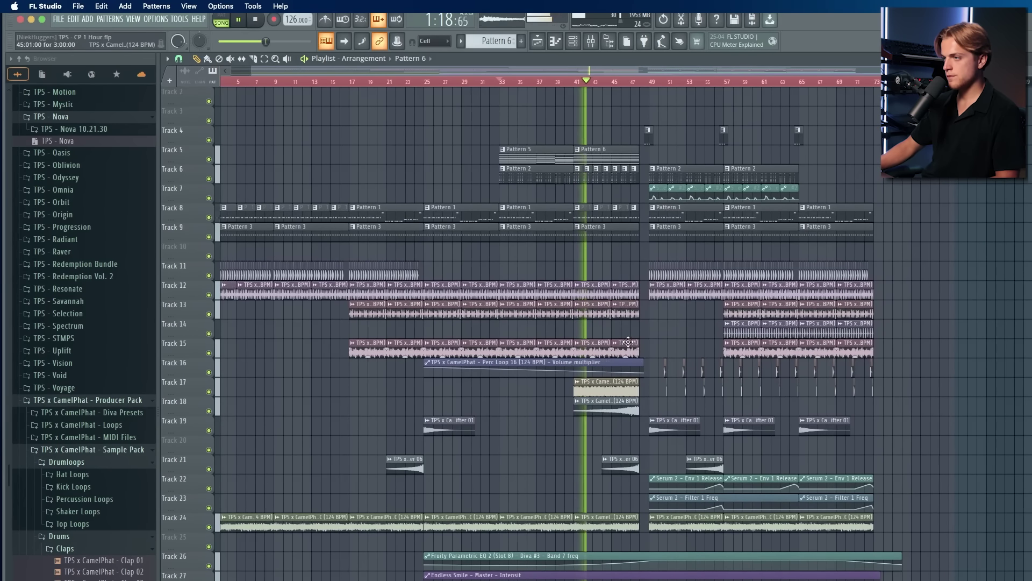
left_click_drag(645, 343, 337, 346)
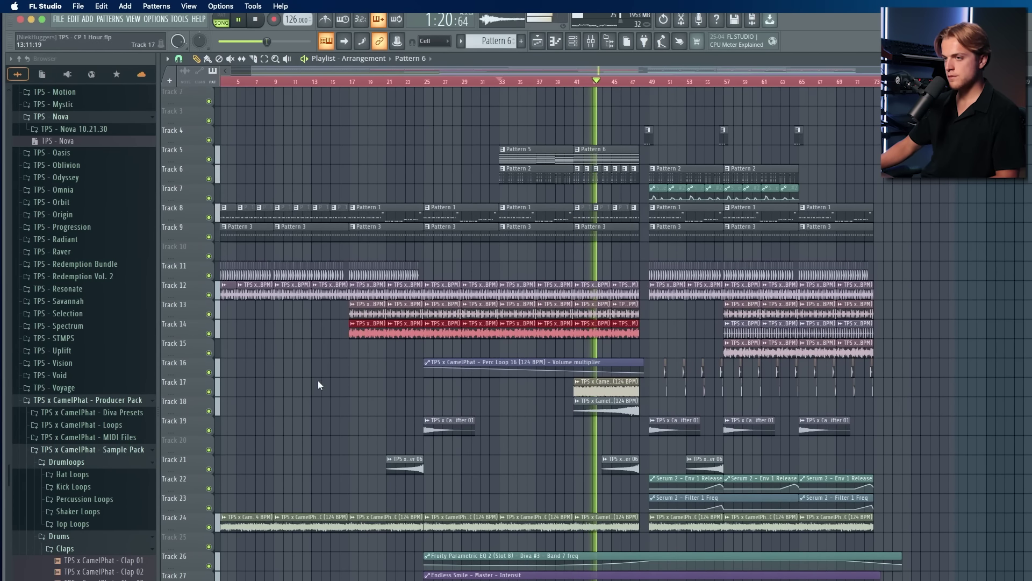
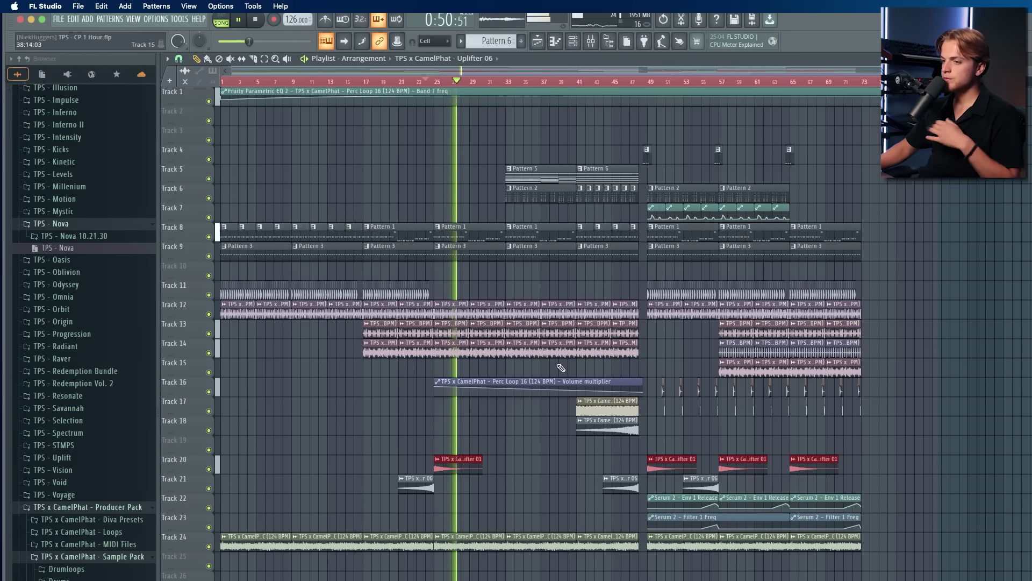
Step: Stop playback and duplicate the clips of bars 65 to 73 on tracks 8 to 24 to start at bar 73
key("space")
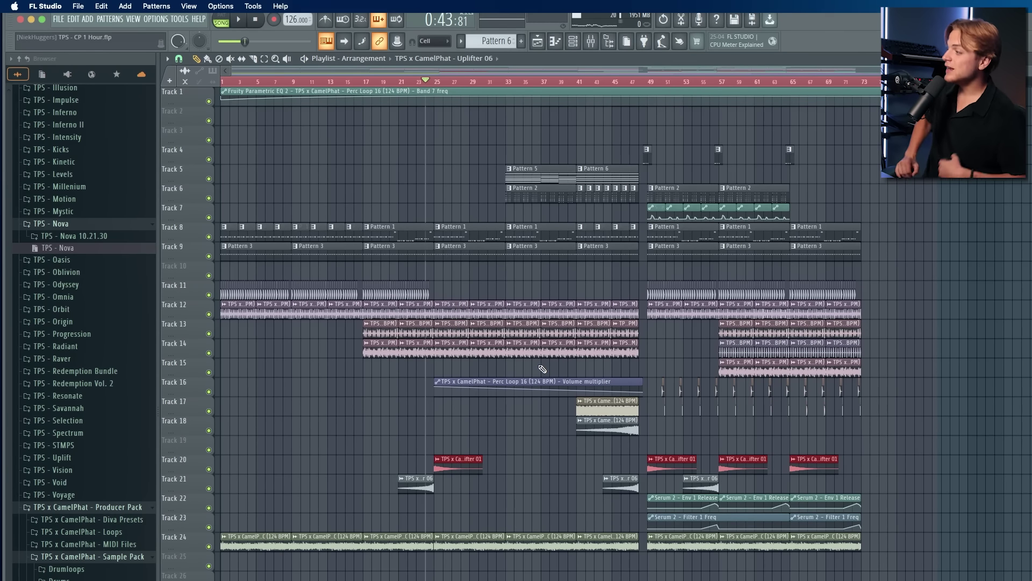
left_click_drag(336, 184, 585, 226)
scroll(878, 258, "up", 5)
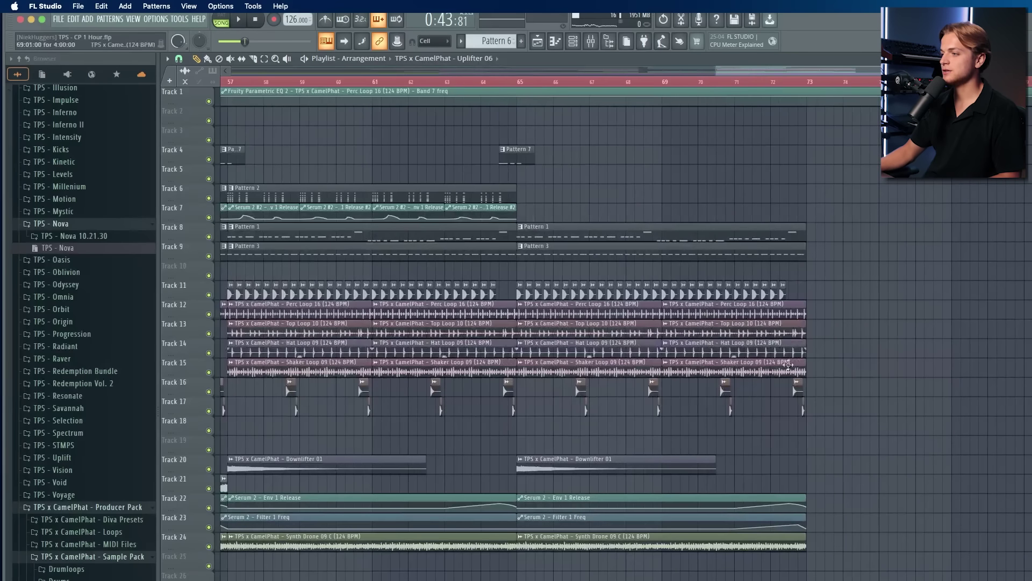
left_click_drag(820, 542, 799, 548)
left_click_drag(520, 85, 807, 167)
left_click_drag(525, 230, 806, 542)
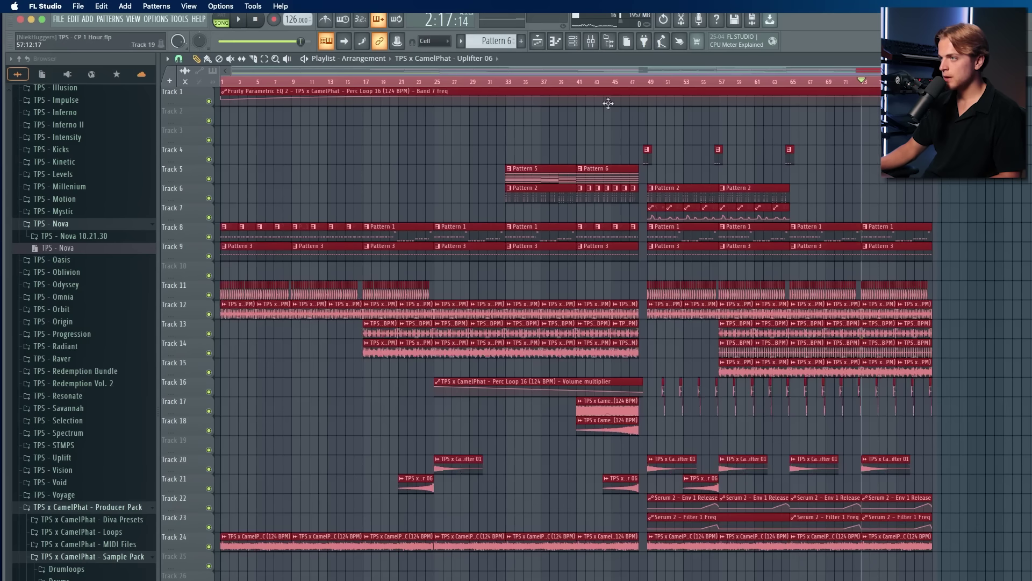
Step: Move the Perc Loop 16 EQ automation clip from track 1 to below the other automation clips while playing from bar 33
key("space")
left_click(507, 82)
right_click(587, 150)
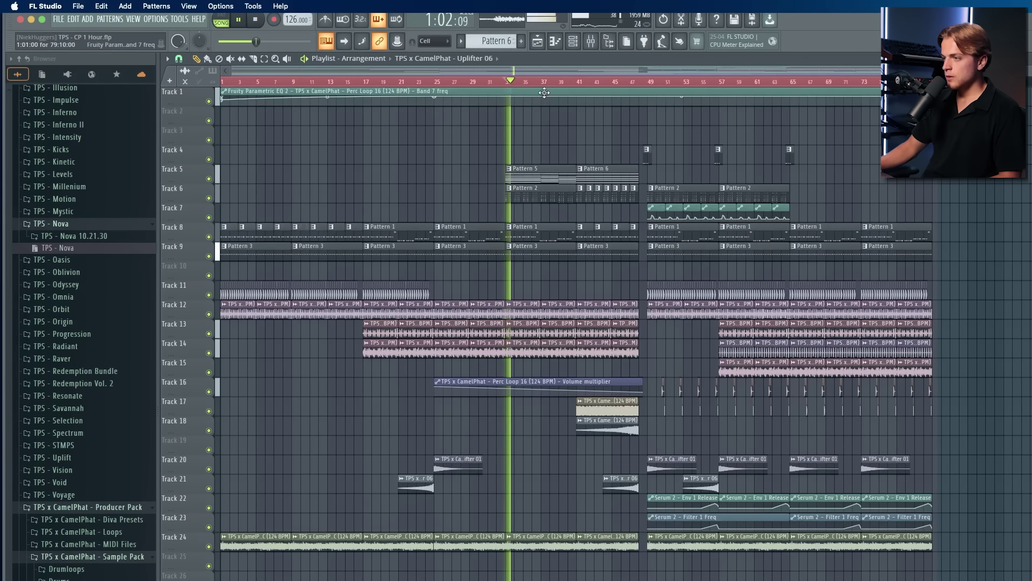
left_click_drag(352, 92, 353, 579)
scroll(430, 323, "up", 5)
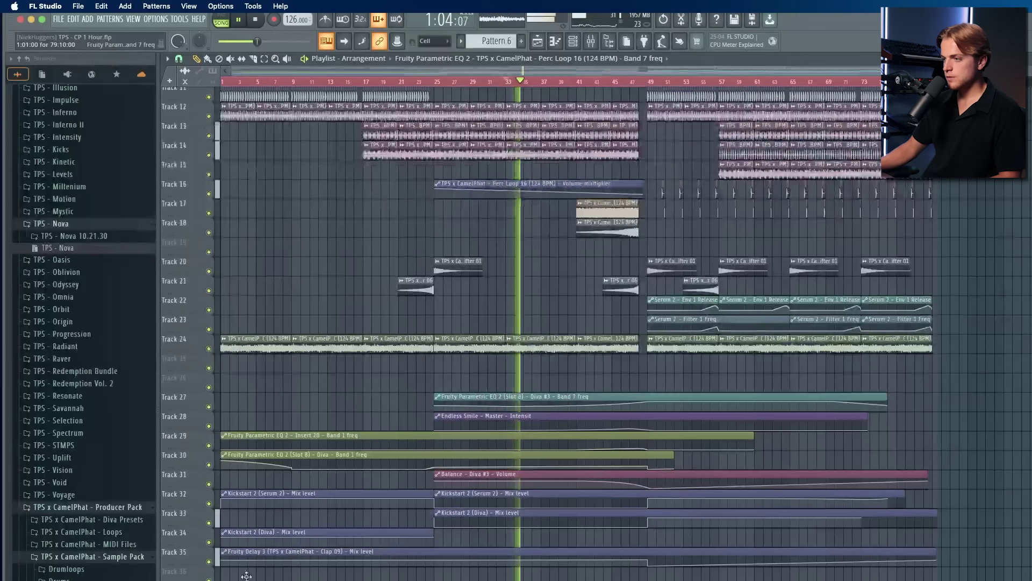
key("space")
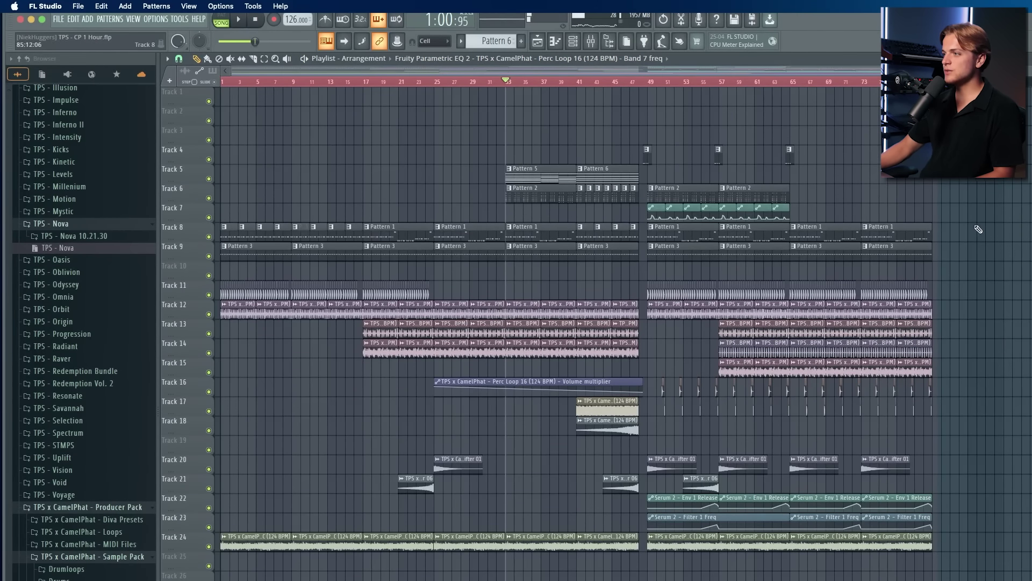
Step: Shift all clips from track 8 onward down by one track, leaving track 8 empty
key("ctrl+a")
scroll(520, 310, "down", 2)
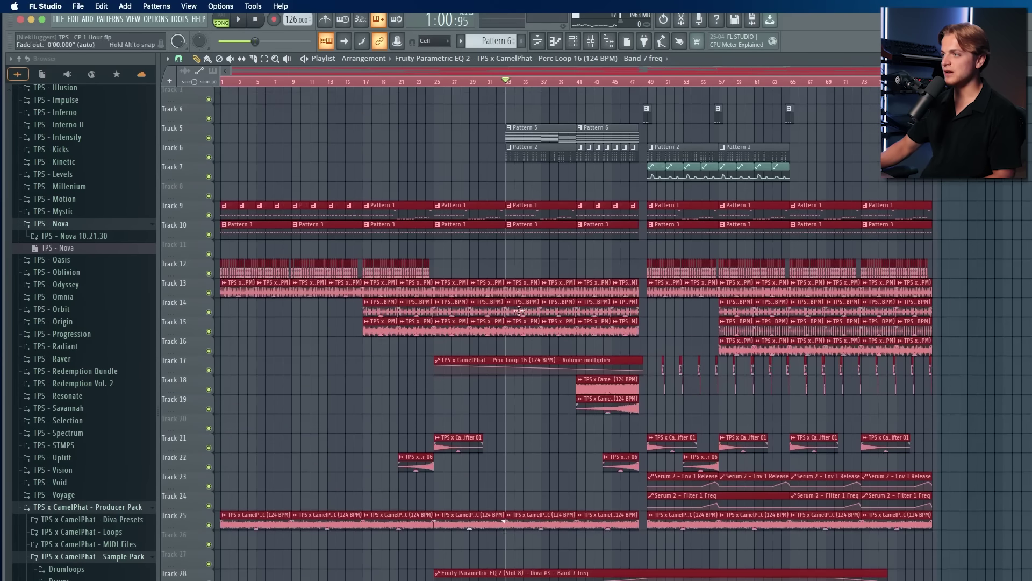
scroll(519, 311, "up", 2)
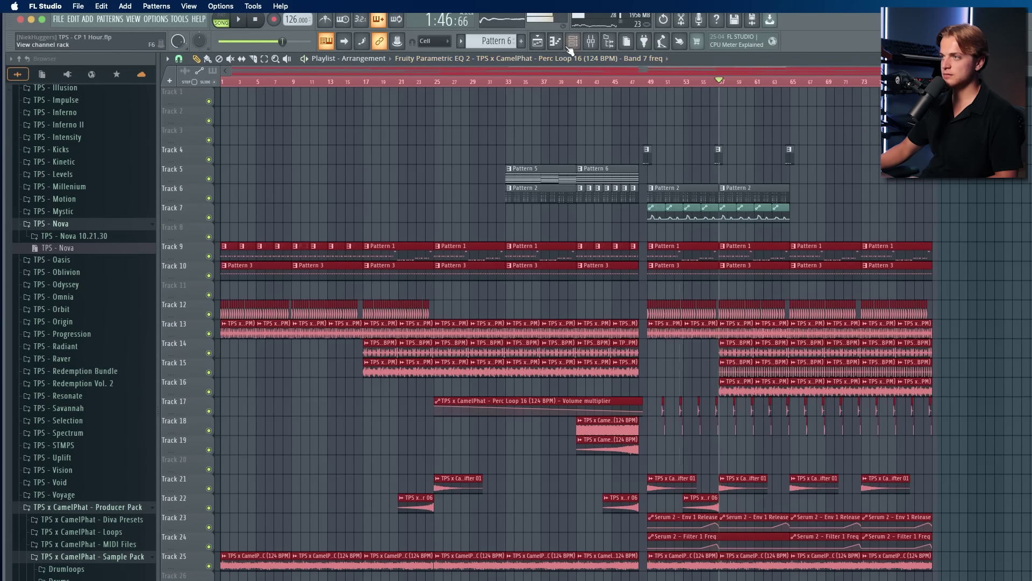
Step: Add a new Diva instrument channel to the project
key("F6")
left_click(86, 20)
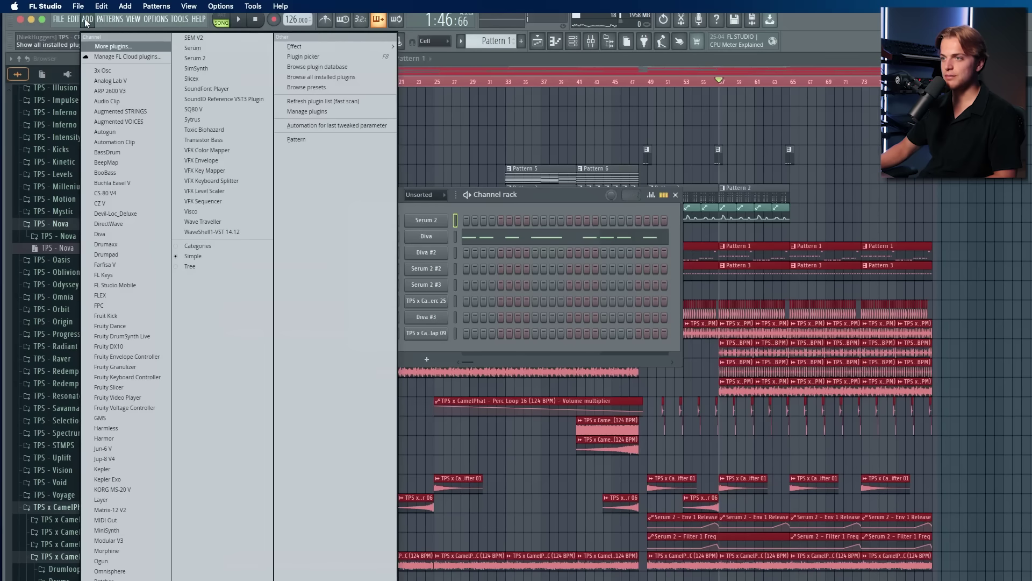
left_click(100, 234)
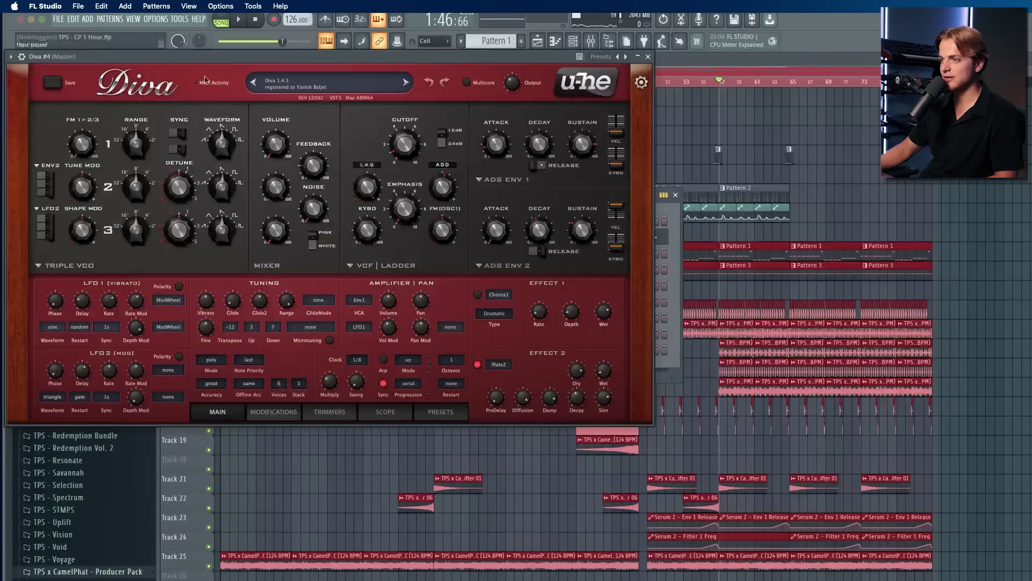
Step: Load the LD - Shifting preset from the TPS x Camelphat - Diva Presets folder and audition it over the track
left_click(450, 409)
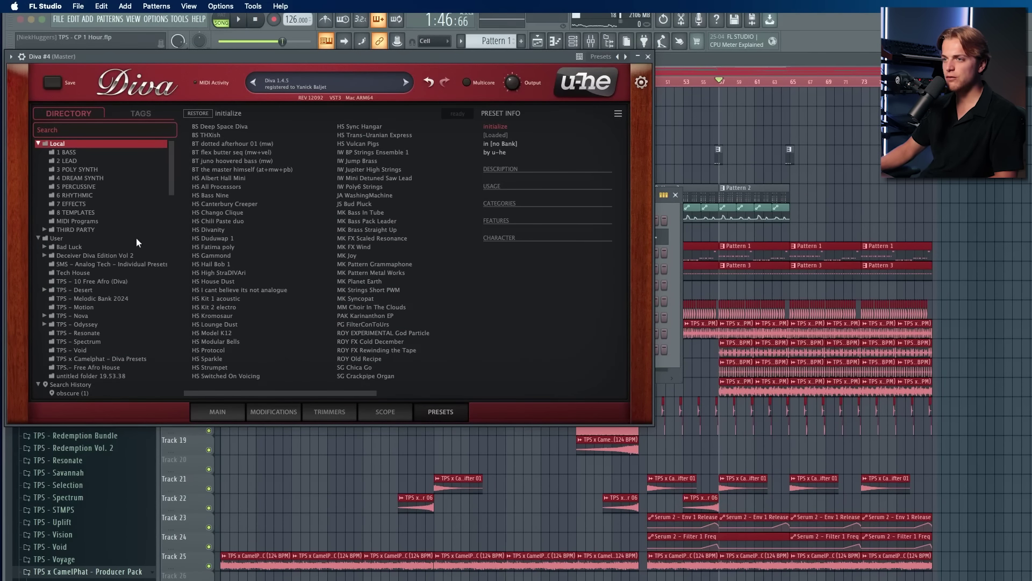
left_click(114, 359)
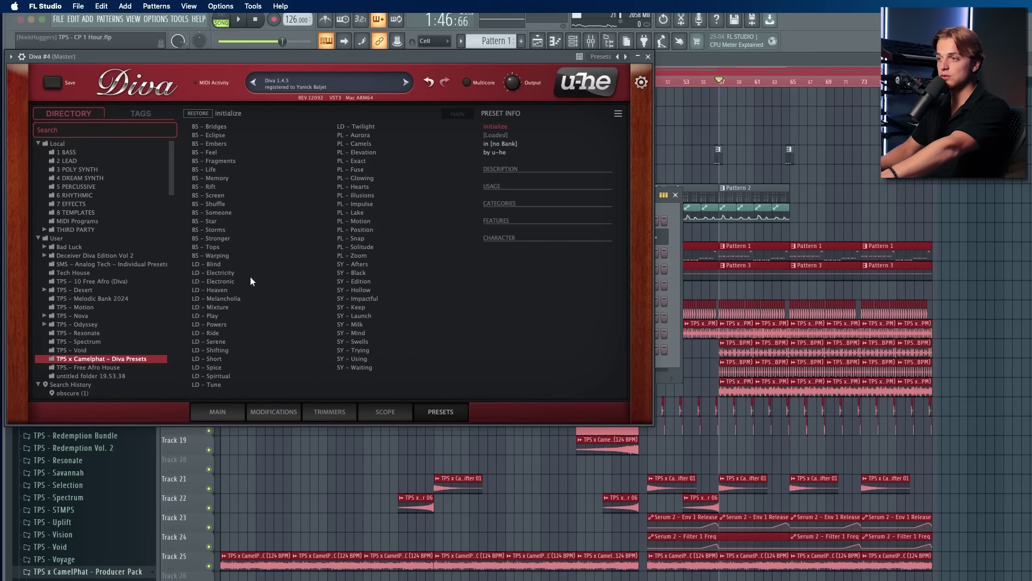
left_click(272, 351)
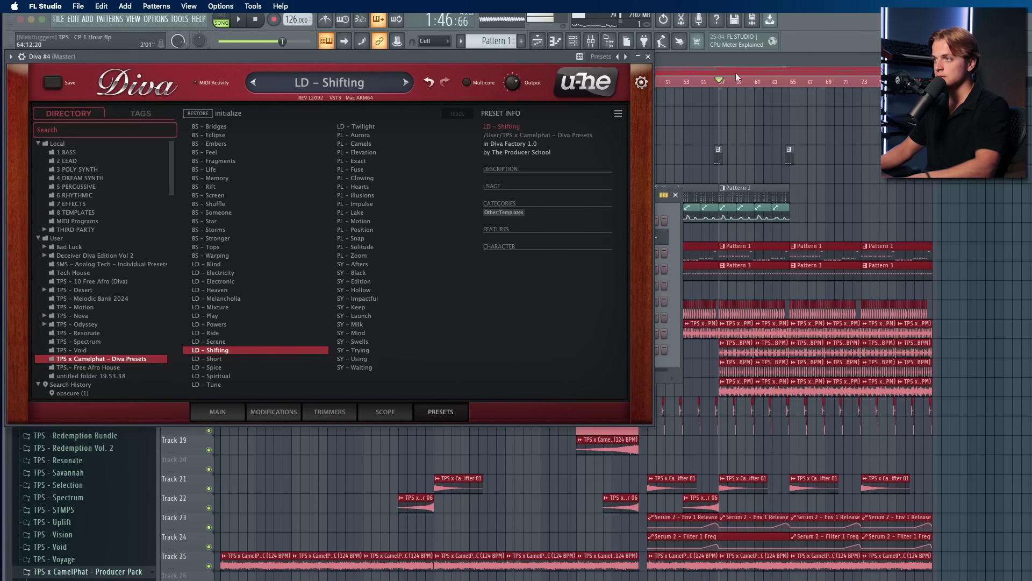
key("space")
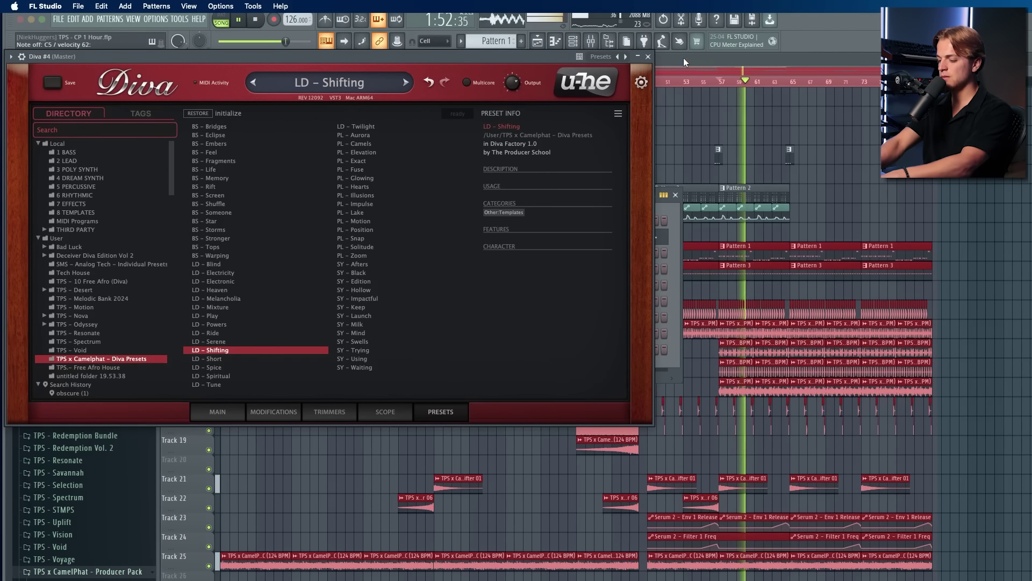
left_click(648, 57)
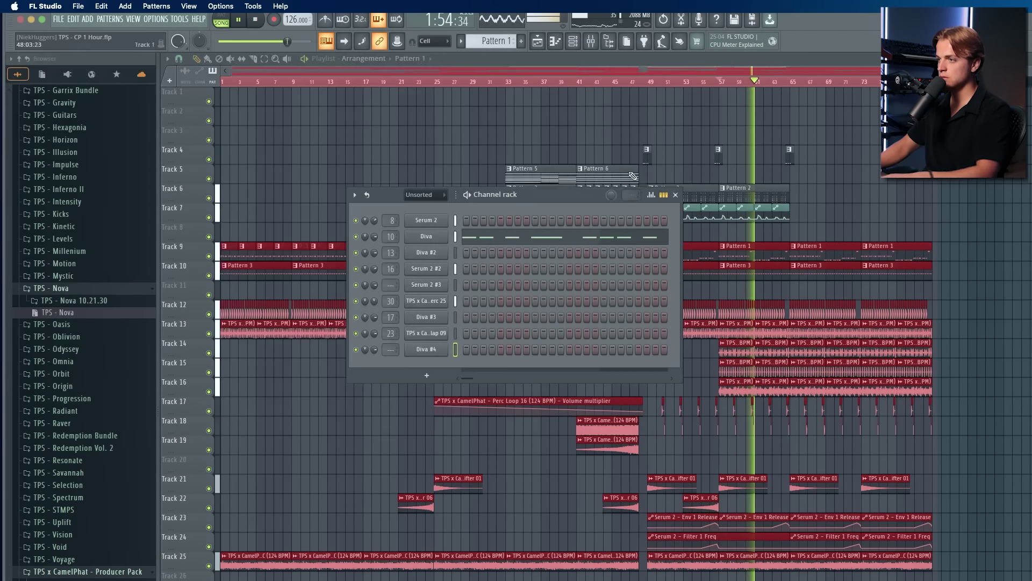
Step: Open the piano roll of Diva #4 and switch to Pattern 2
right_click(447, 346)
left_click(464, 349)
key("space")
left_click(171, 354)
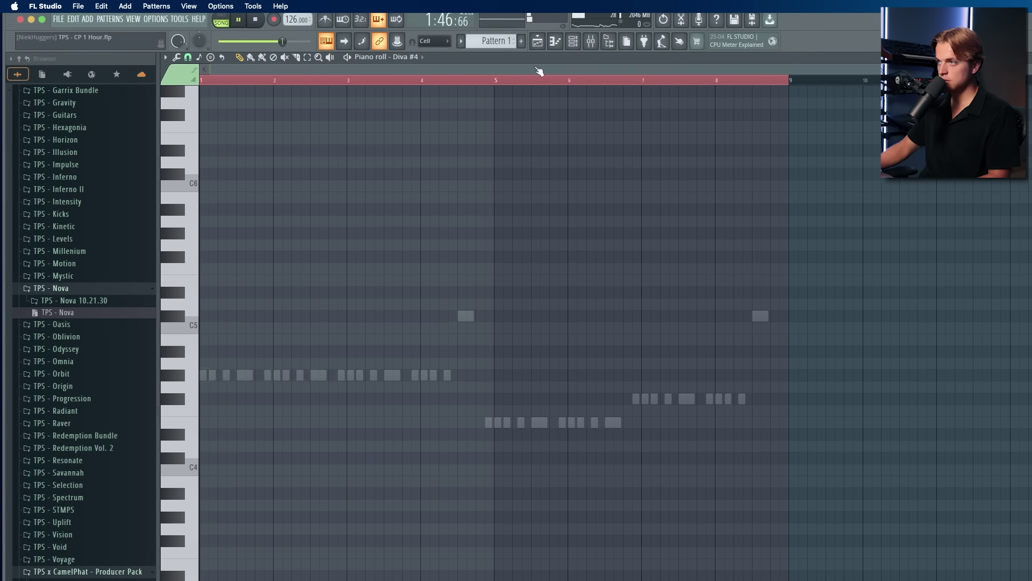
scroll(495, 42, "down", 1)
key("space")
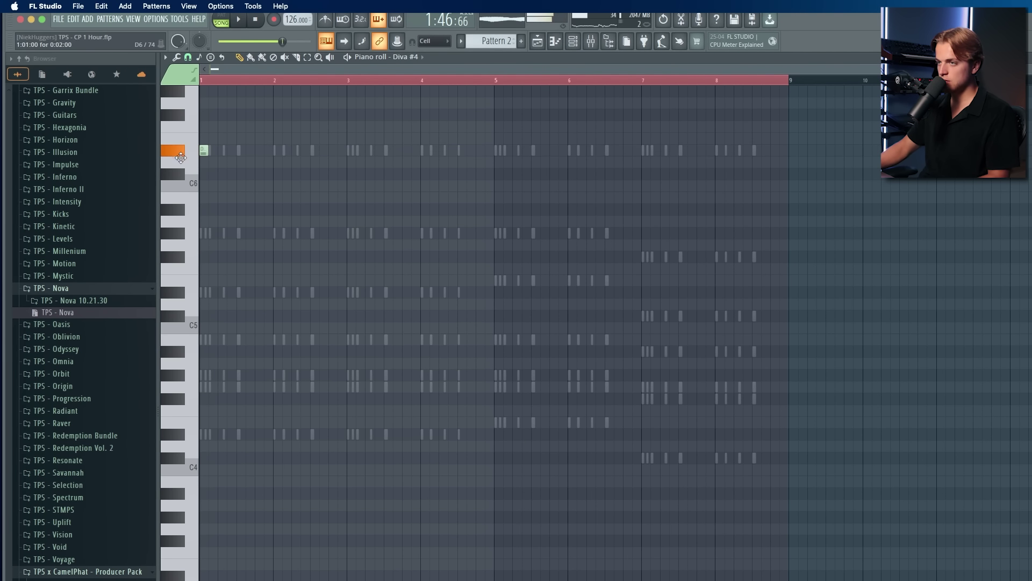
Step: Write a bar 1 riff of two-step notes: G4 on steps 1 and 7, D5 on steps 4 and 11
left_click(189, 171)
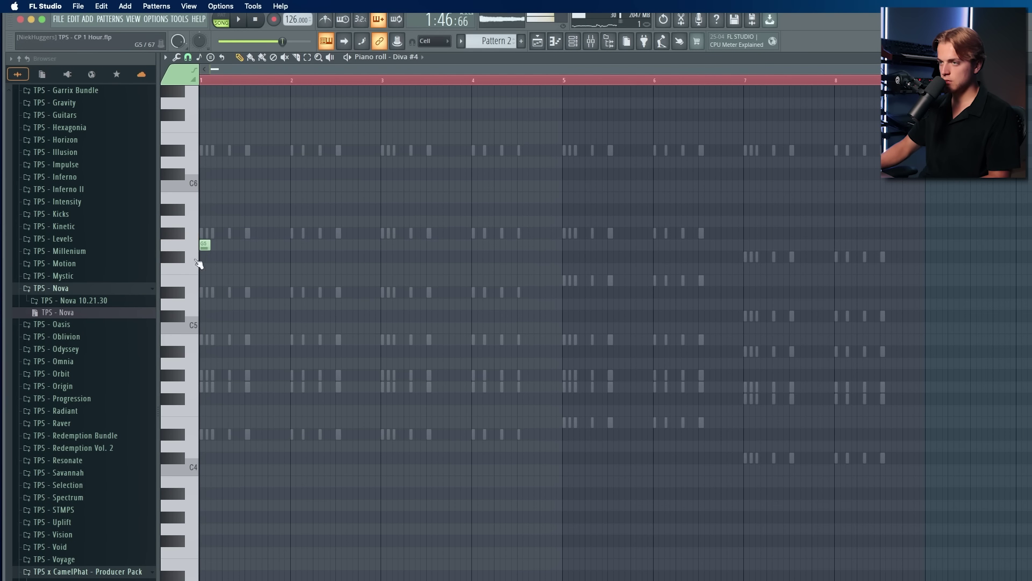
scroll(198, 263, "up", 2)
left_click_drag(212, 341, 212, 388)
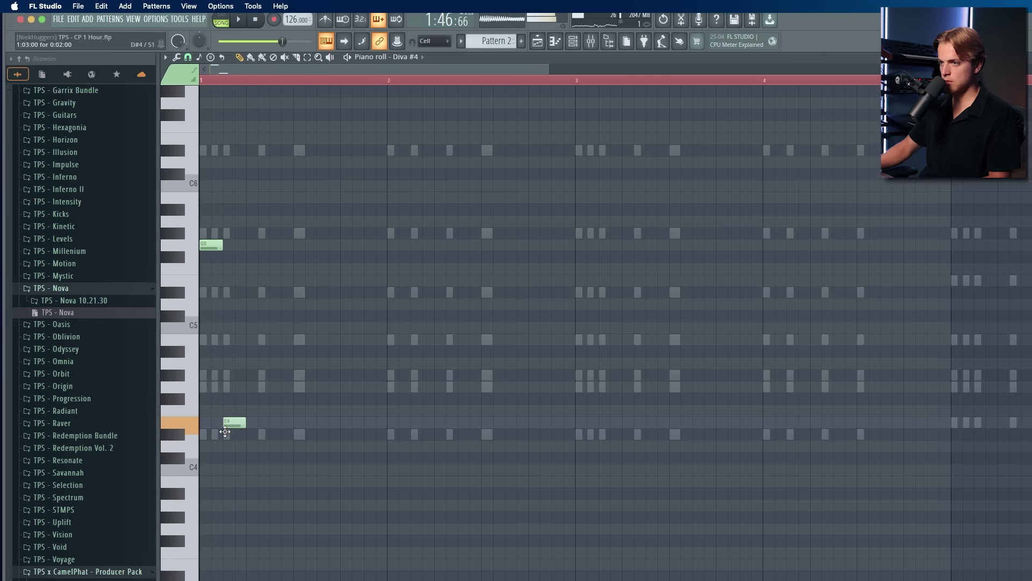
left_click(239, 300)
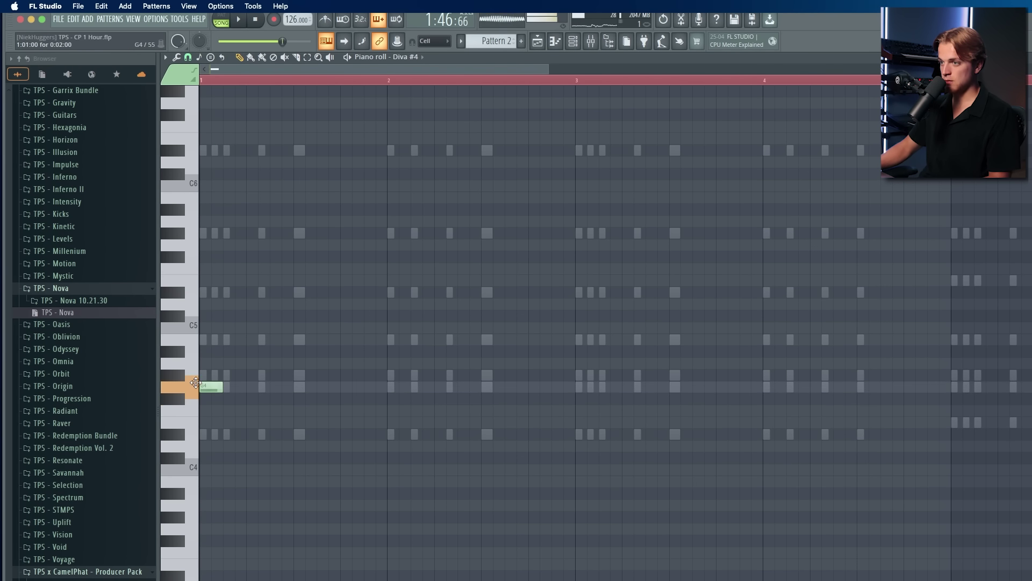
left_click(237, 280)
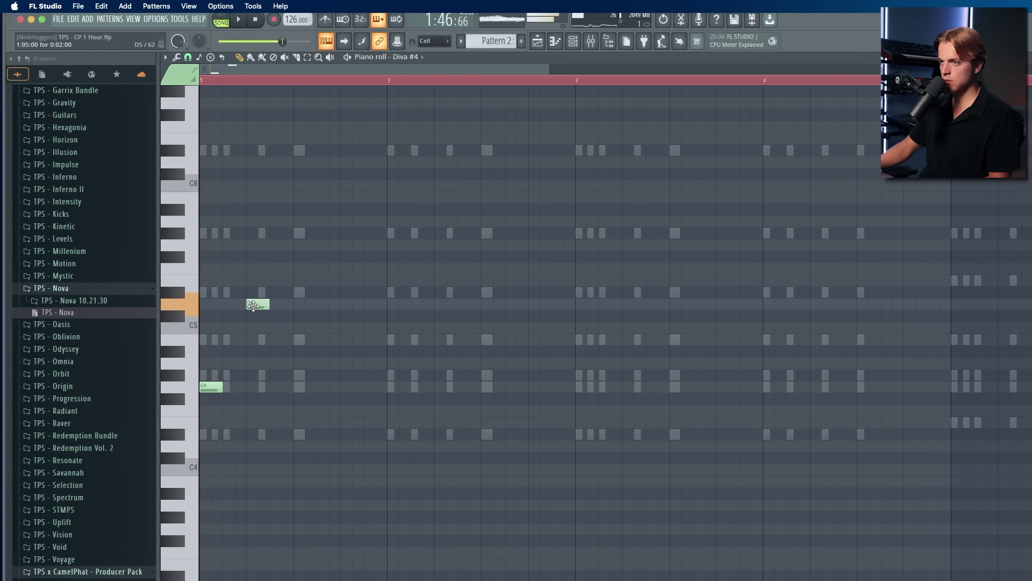
mouse_move(250, 304)
left_mouse_down()
mouse_move(238, 293)
mouse_move(250, 295)
left_mouse_up()
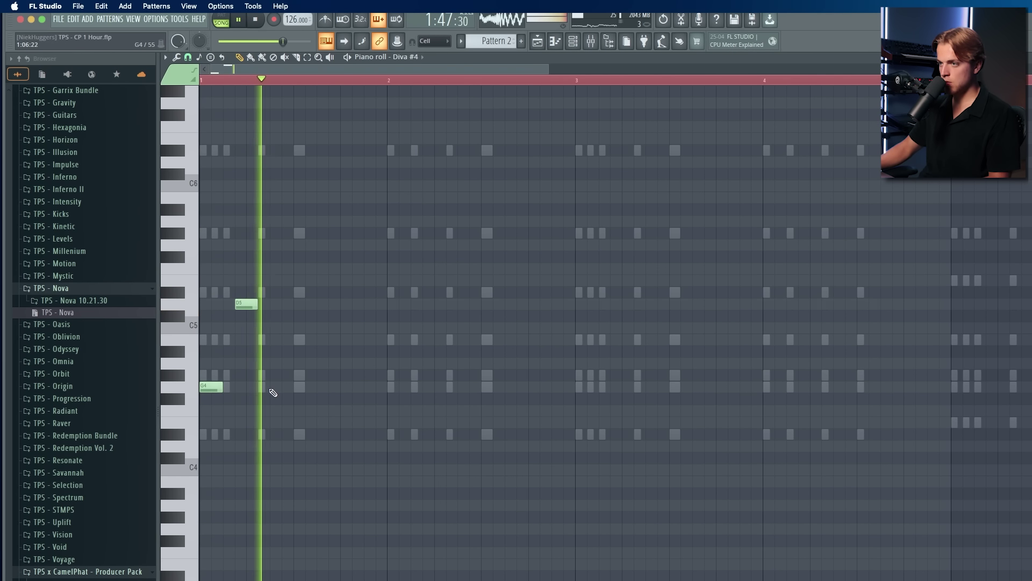
left_click(271, 387)
left_click_drag(272, 387, 284, 387)
left_click(323, 304)
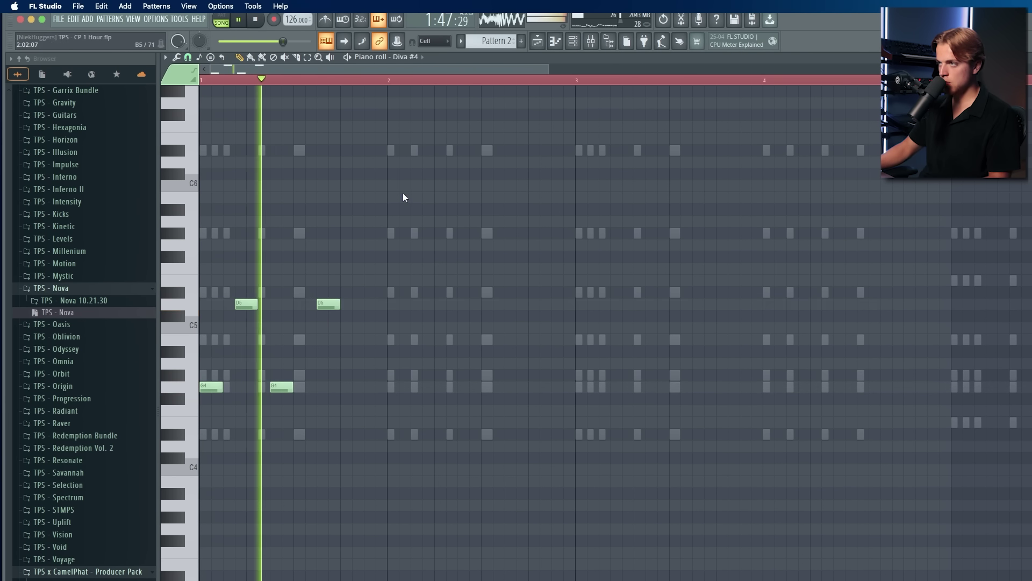
key("space")
Step: Change the Diva #4 preset to LD - Short and audition the riff with it
left_click(573, 43)
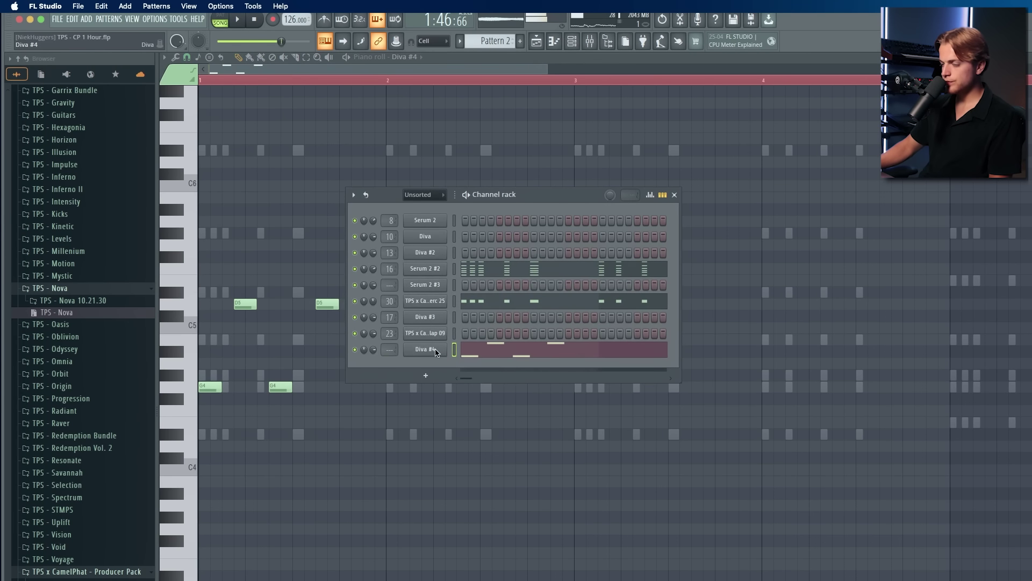
left_click(436, 351)
left_click(270, 359)
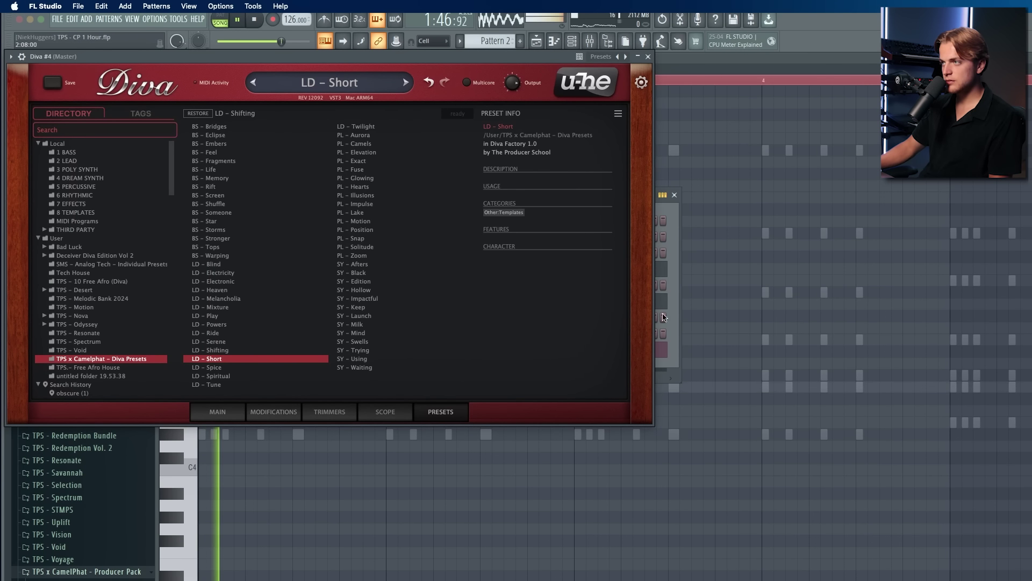
key("space")
left_click(648, 57)
left_click(674, 196)
key("space")
key("space")
Step: Transpose all riff notes up a semitone to G#4 and D#5 and play the result
key("ctrl+a")
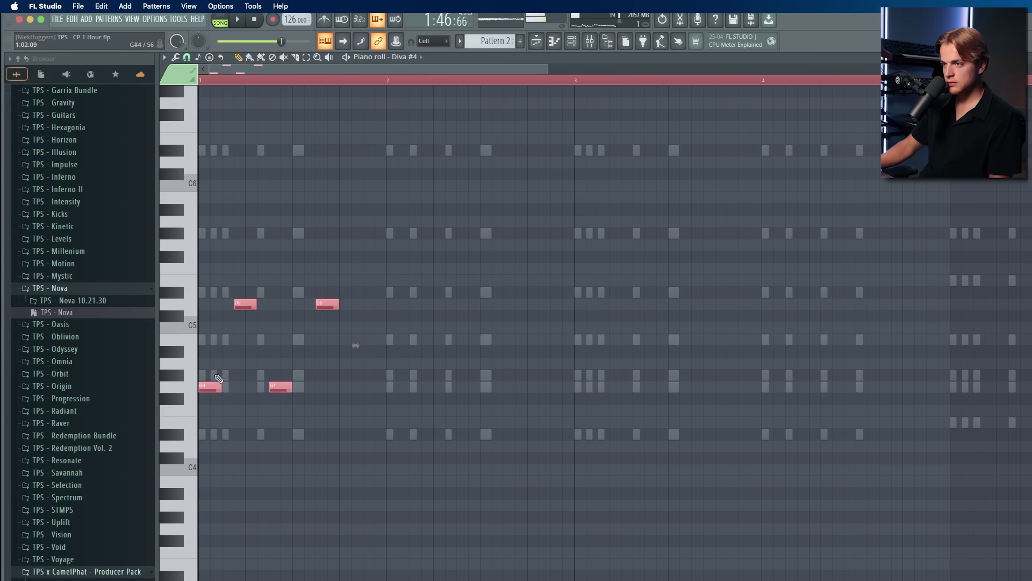
key("space")
left_click(316, 333, "super")
key("space")
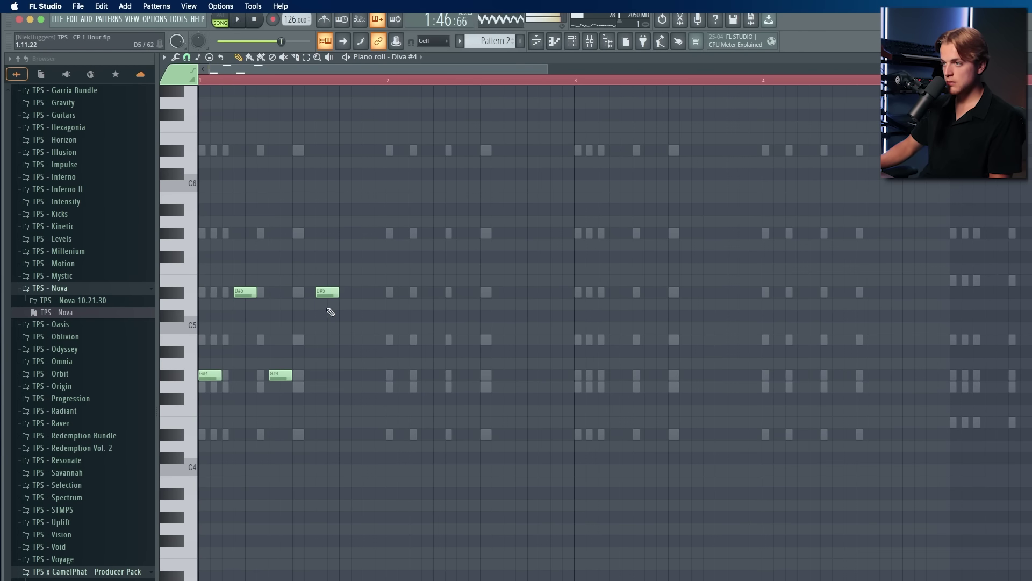
key("space")
Step: Add a G#4 note on step 15 of bar 1 and duplicate the bar into bar 2
left_click(369, 375)
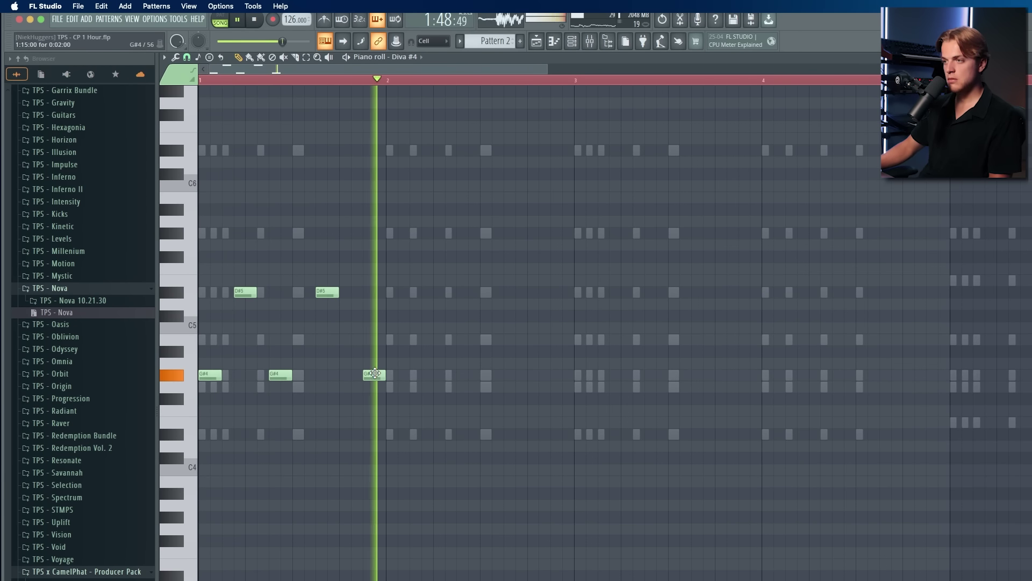
left_click_drag(383, 84, 273, 82)
key("super+b")
scroll(268, 191, "down", 3)
Step: Duplicate the two-bar riff into bars 3 and 4 at the same pitch
key("super+a")
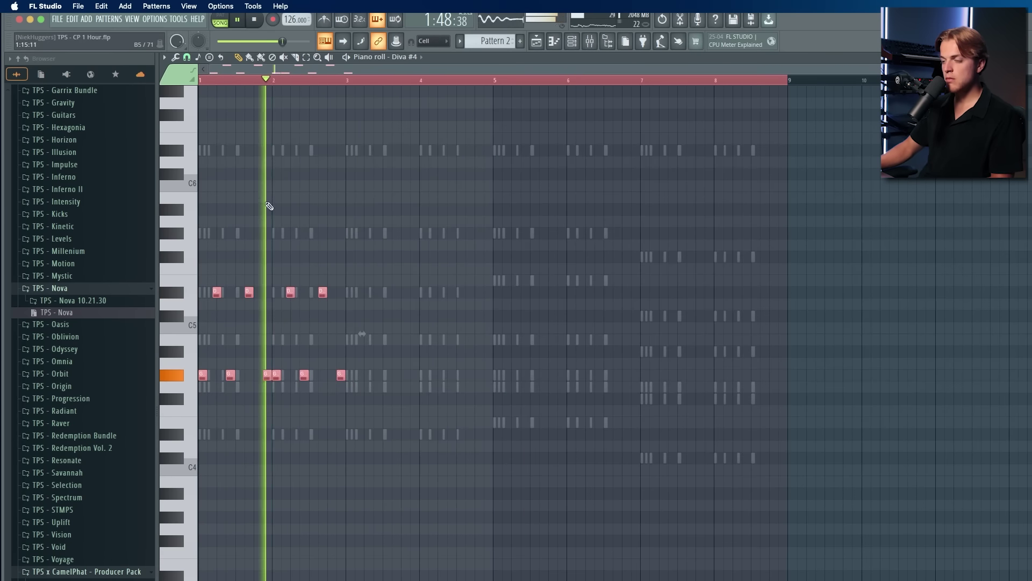
key("super+b")
left_click_drag(788, 373, 483, 353)
key("space")
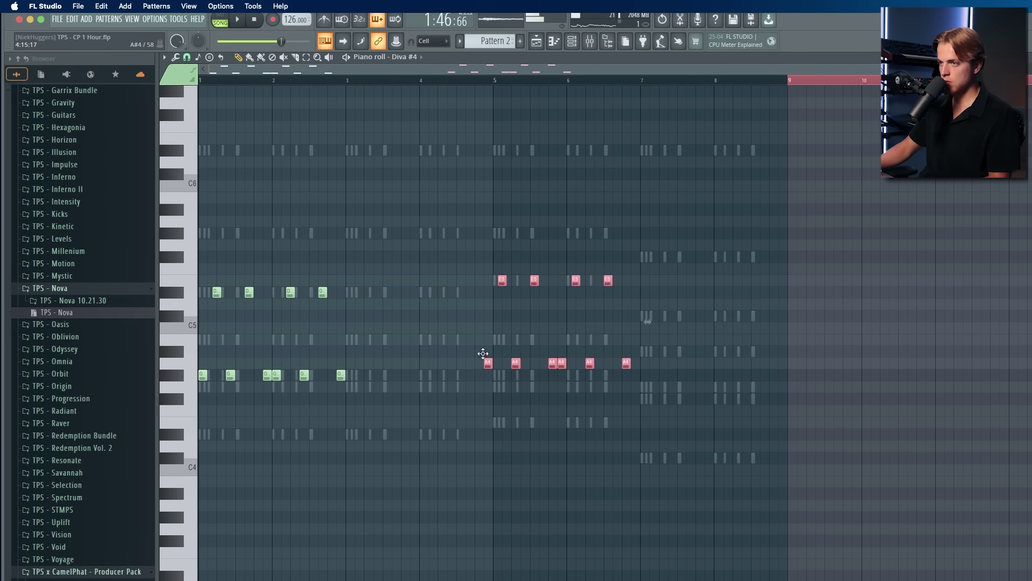
left_click_drag(383, 362, 294, 378)
Step: Shorten all riff notes to about one step and duplicate the four bars into bars 5 to 8
key("super+a")
scroll(305, 376, "up", 3)
scroll(301, 377, "down", 3)
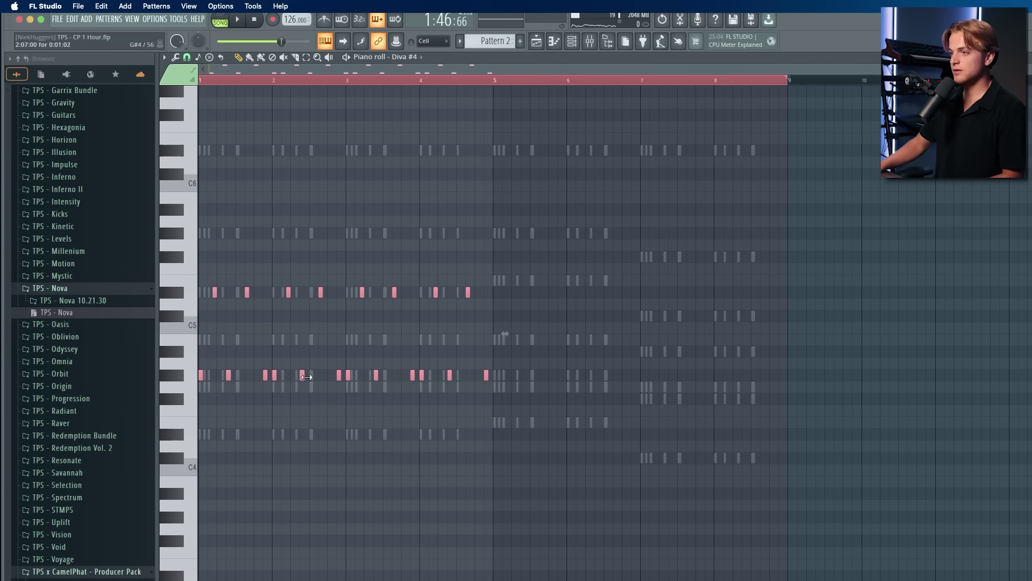
key("super+b")
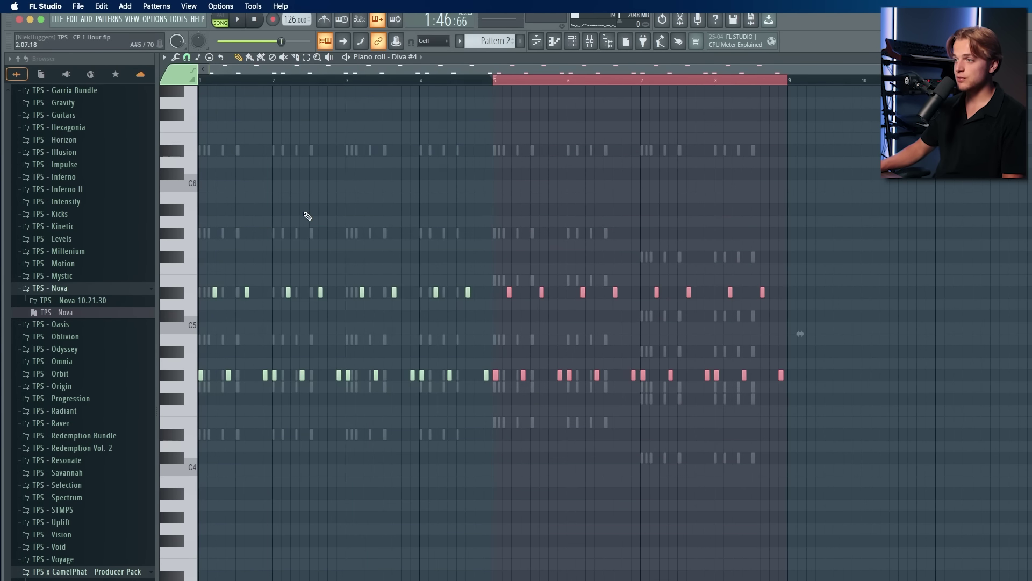
Step: Try transposing all the Diva #4 notes up an octave during playback
key("super+a")
key("super+Up")
key("space")
key("super+Down")
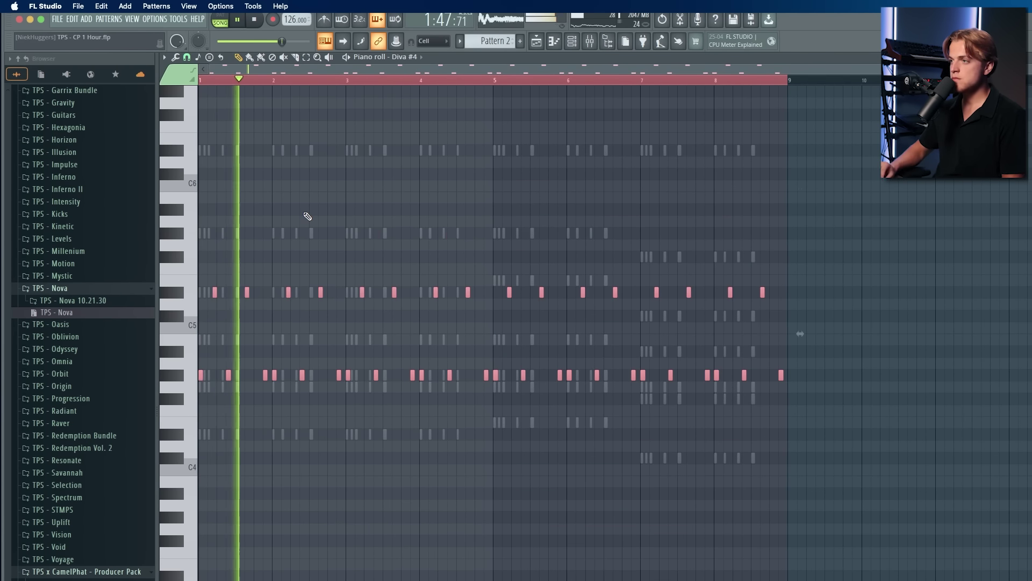
Step: Route Diva #4 to mixer insert 5 and lower its volume fader
left_click(572, 42)
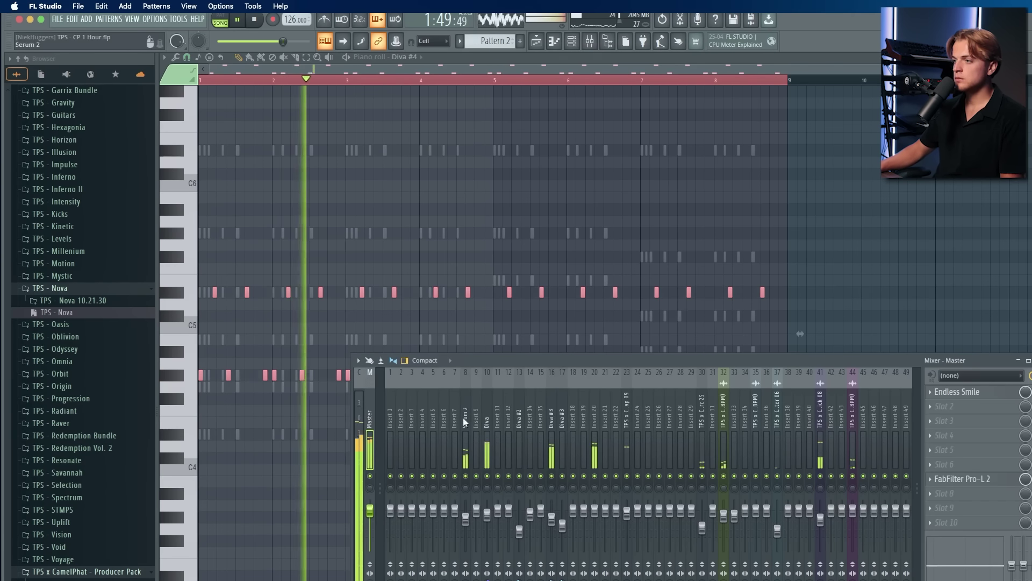
key("super+l")
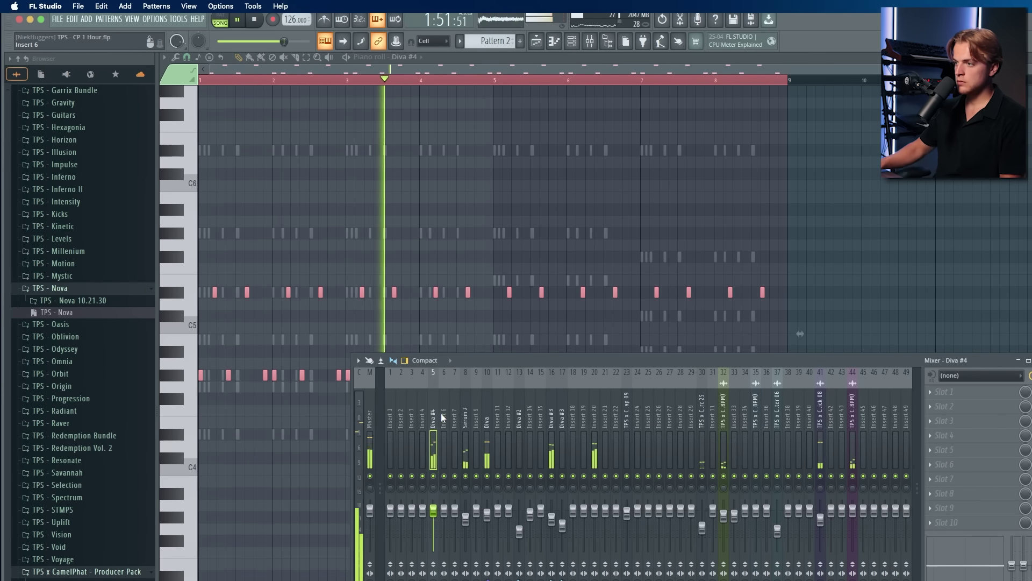
left_click_drag(434, 511, 433, 522)
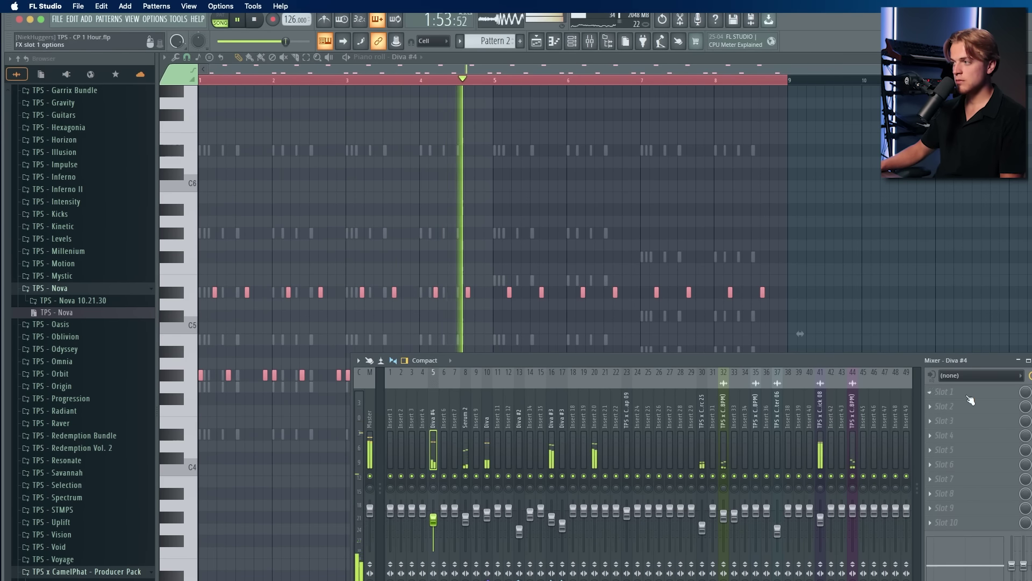
Step: Raise the upper notes of bars 5 to 8 to E5 and return those in bars 7 and 8 to D#5
left_click_drag(501, 277, 815, 326)
key("Up")
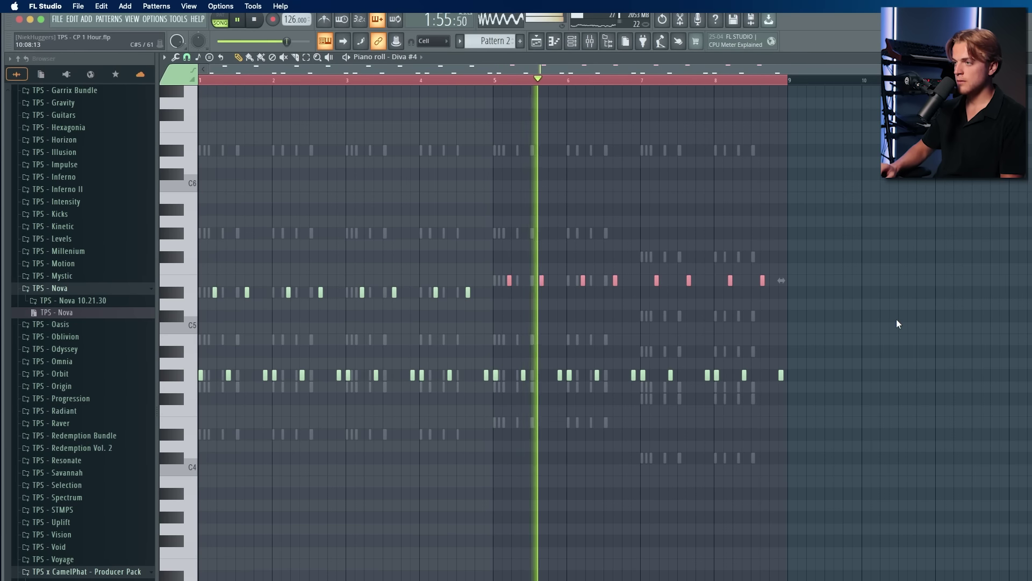
left_click_drag(625, 299, 863, 287)
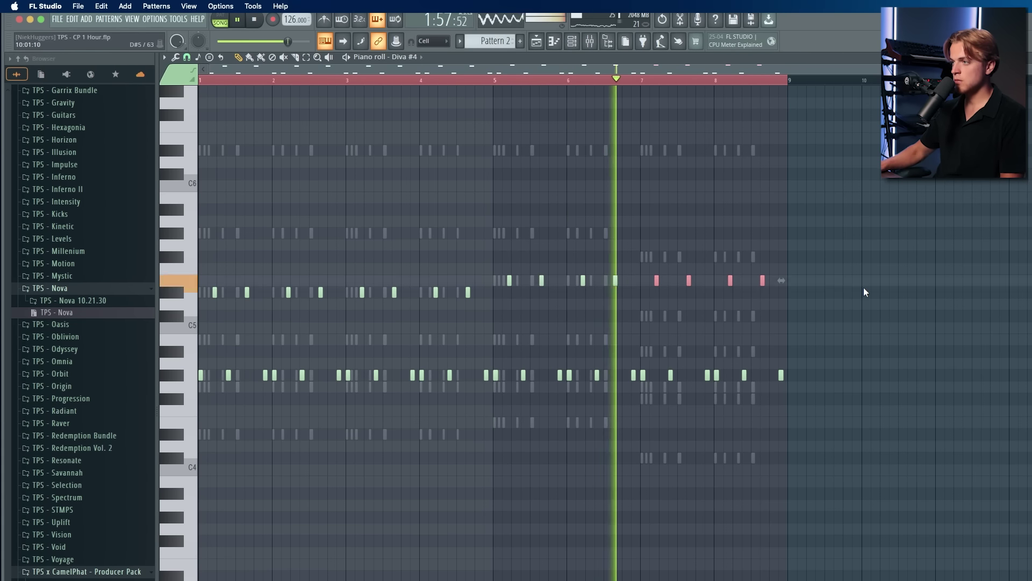
key("Down")
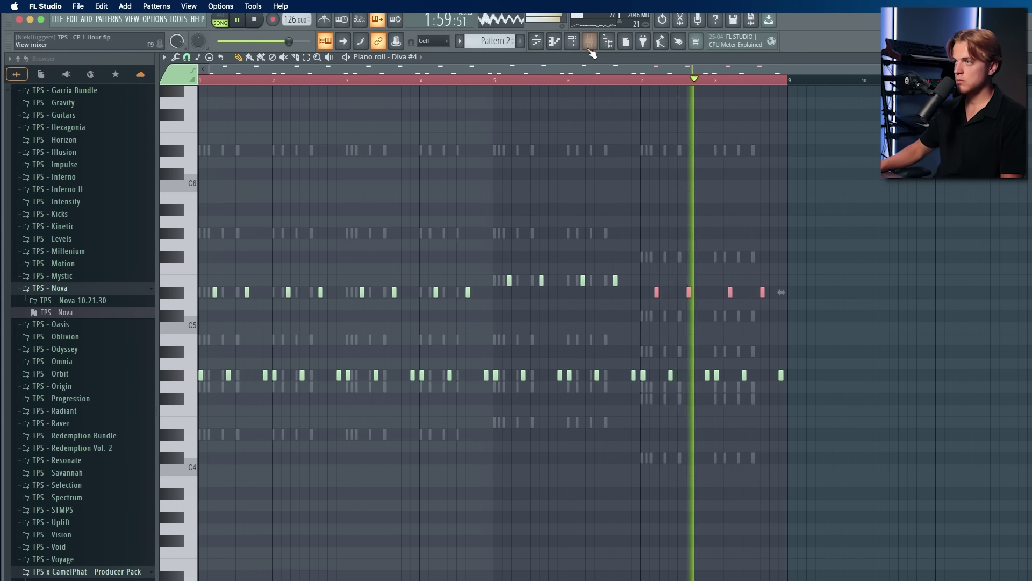
Step: Add Fruity Parametric EQ 2 to slot 2 of the Diva #4 mixer track, cutting the low end and slightly boosting the highs
key("F9")
left_click(931, 407)
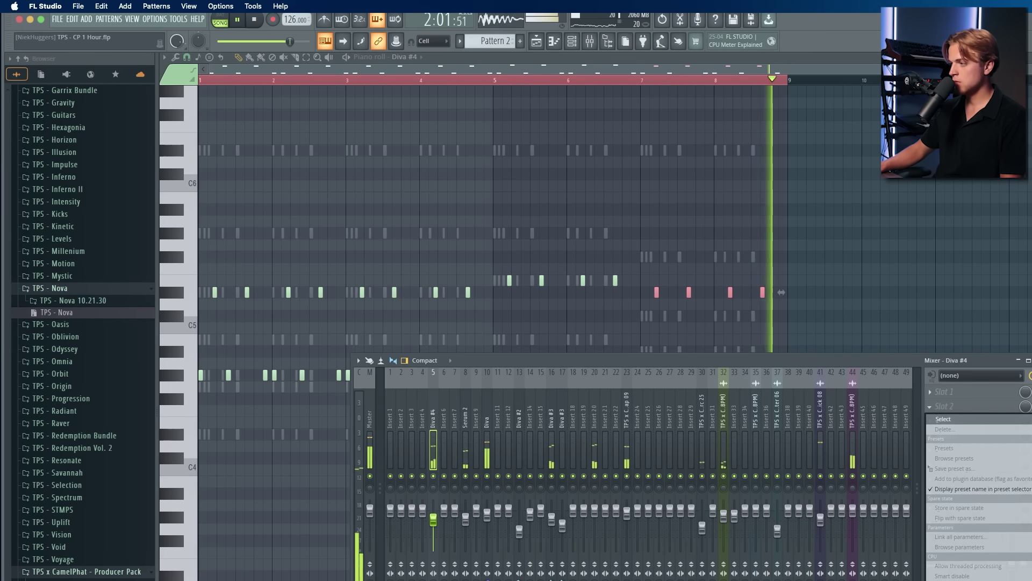
left_click(1028, 473)
left_click_drag(287, 276, 313, 290)
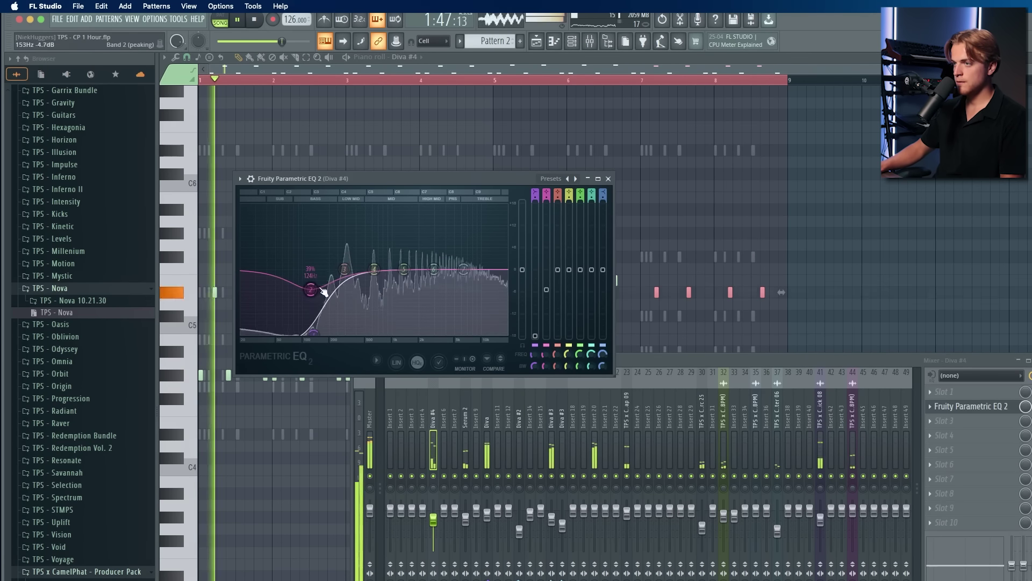
left_click_drag(435, 272, 439, 265)
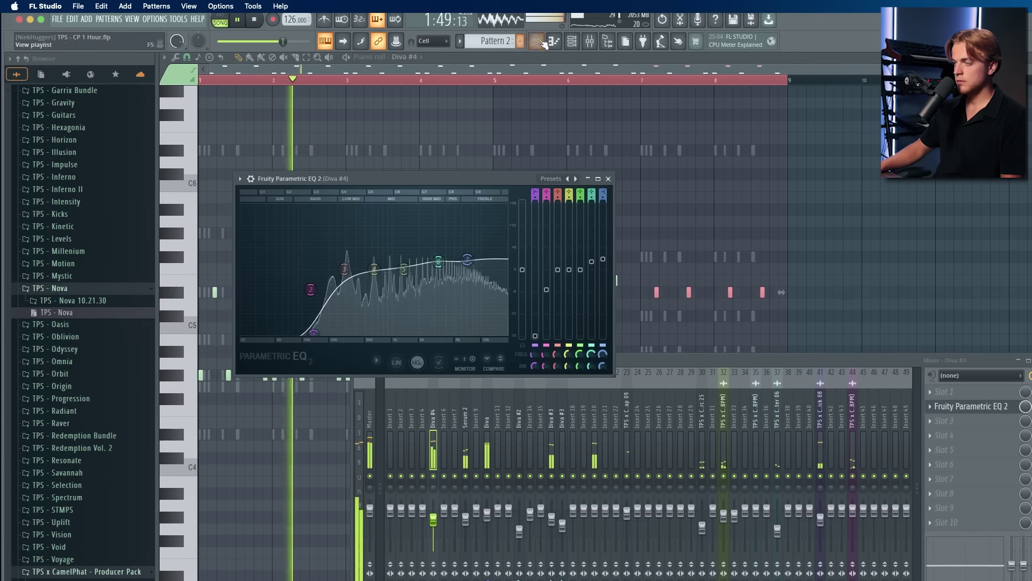
Step: Play the arrangement from just before the bar 49 drop and add Kickstart 2 to slot 8 of the Diva #4 mixer track
key("F5")
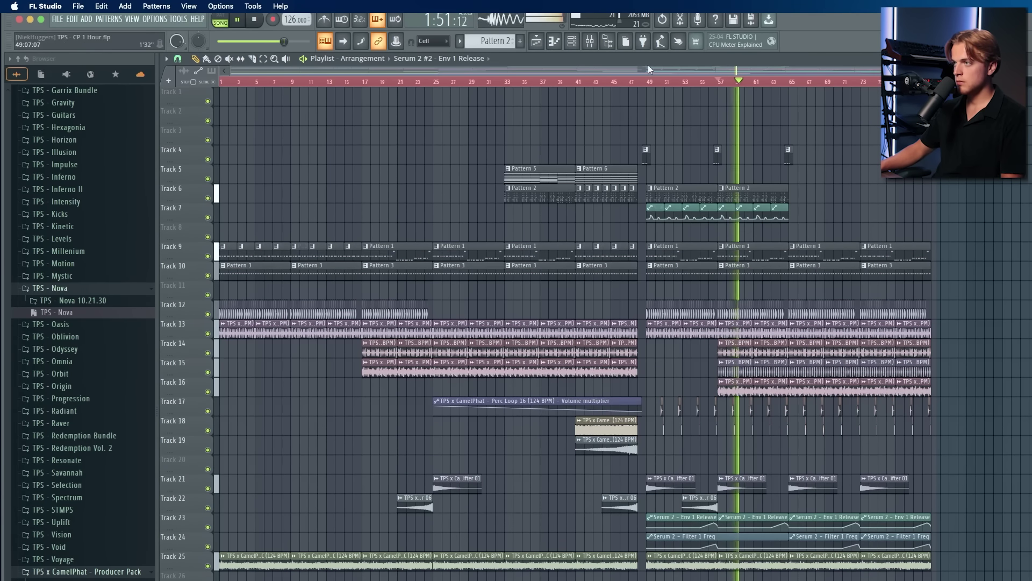
left_click(634, 81)
key("F9")
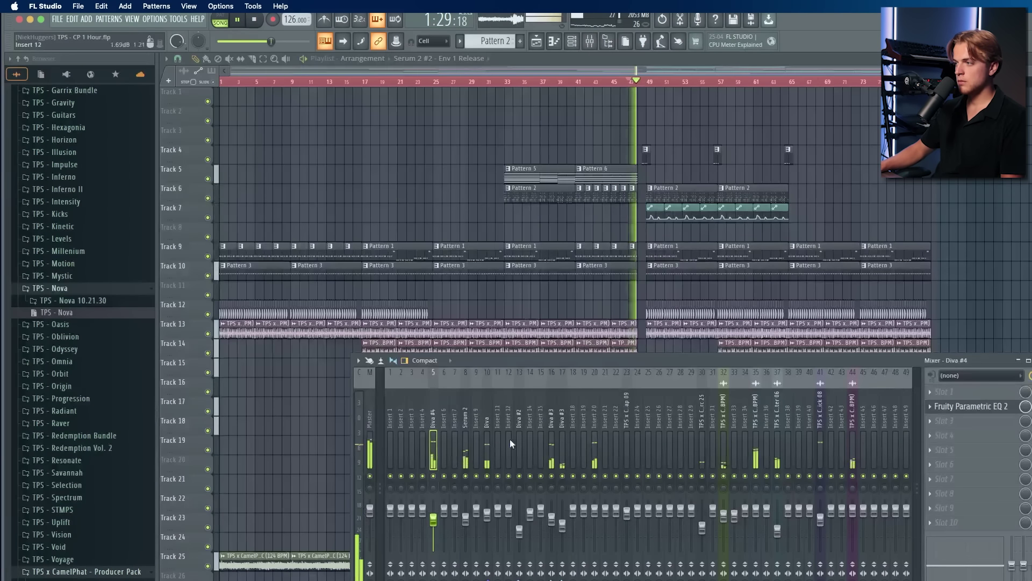
left_click(949, 493)
left_click(962, 526)
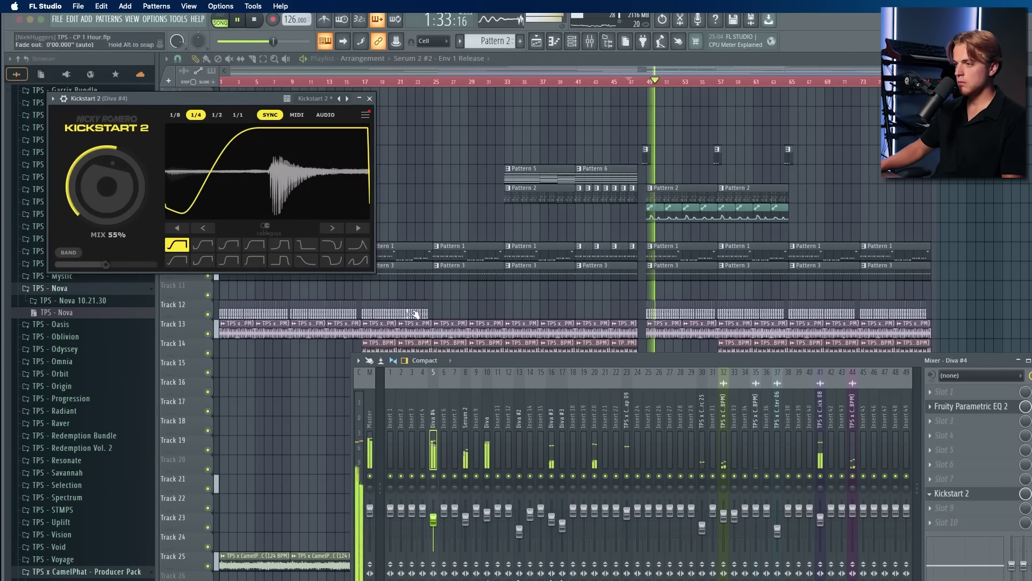
Step: Switch to Pattern 8 and place three clips of it on playlist track 8, at bars 57, 65 and 73
left_click(572, 42)
key("space")
key("super+x")
key("plus")
key("plus")
key("plus")
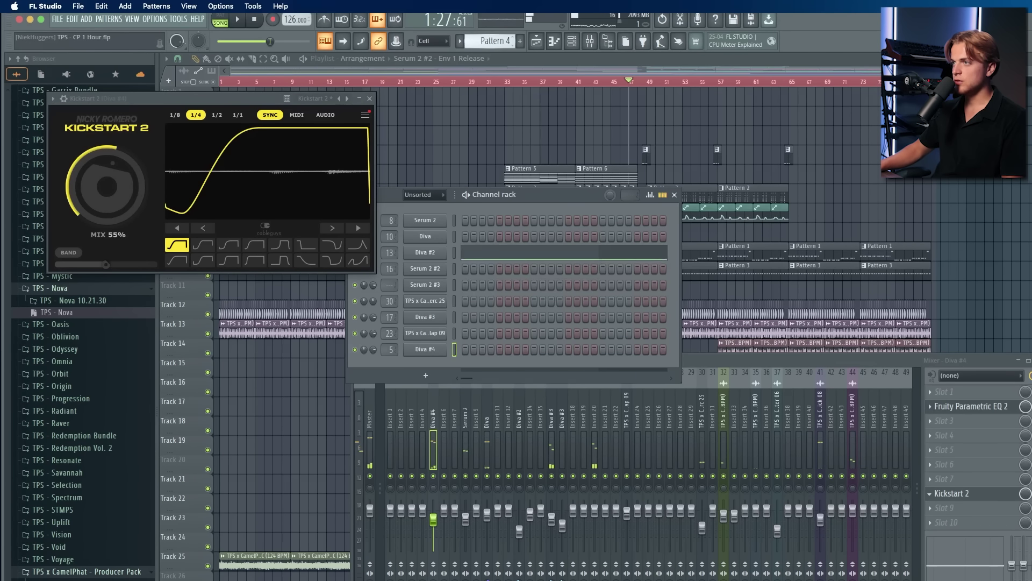
key("plus")
key("plus")
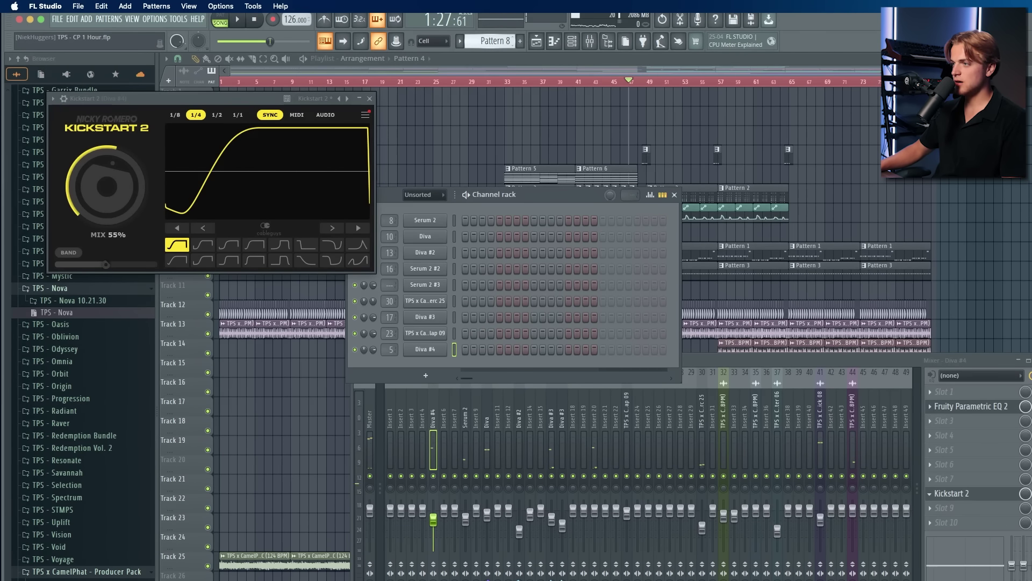
left_click(717, 235)
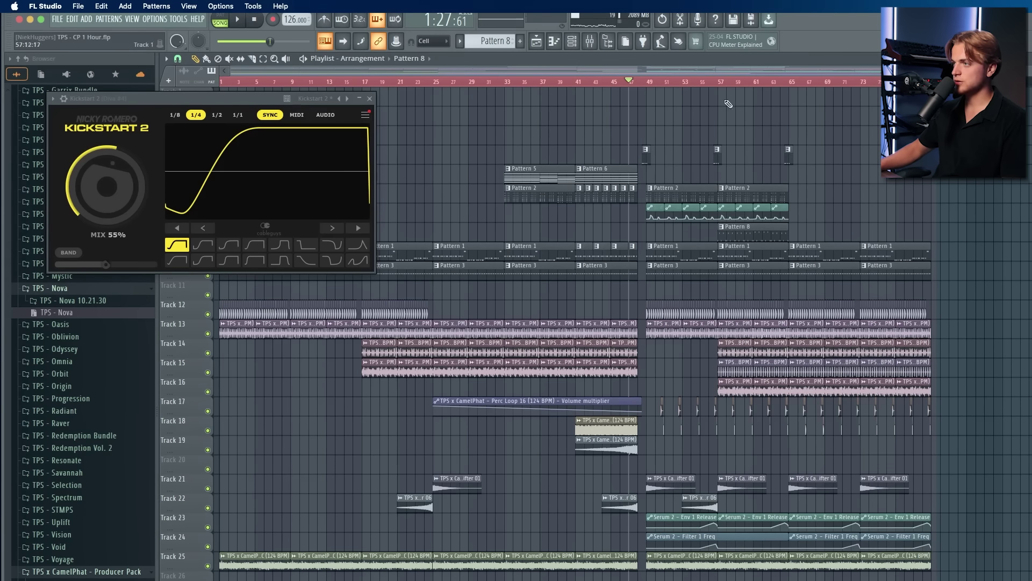
key("space")
left_click(795, 235)
left_click_drag(870, 235, 857, 235)
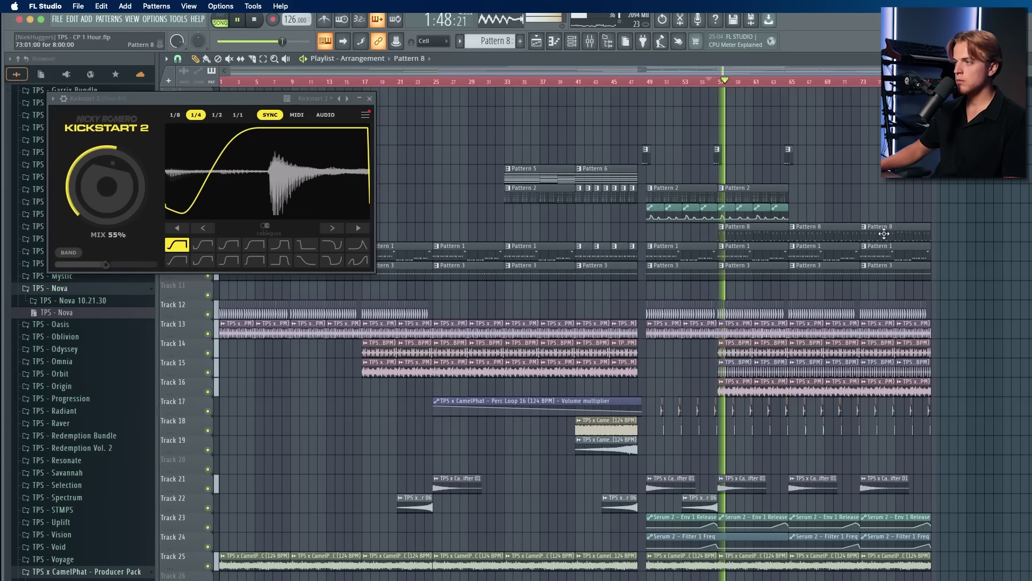
Step: Review Pattern 8's Diva #4 notes and place two more Pattern 2 clips on track 6, at bars 65 and 73
scroll(882, 237, "down", 4)
scroll(886, 235, "up", 2)
left_click(369, 99)
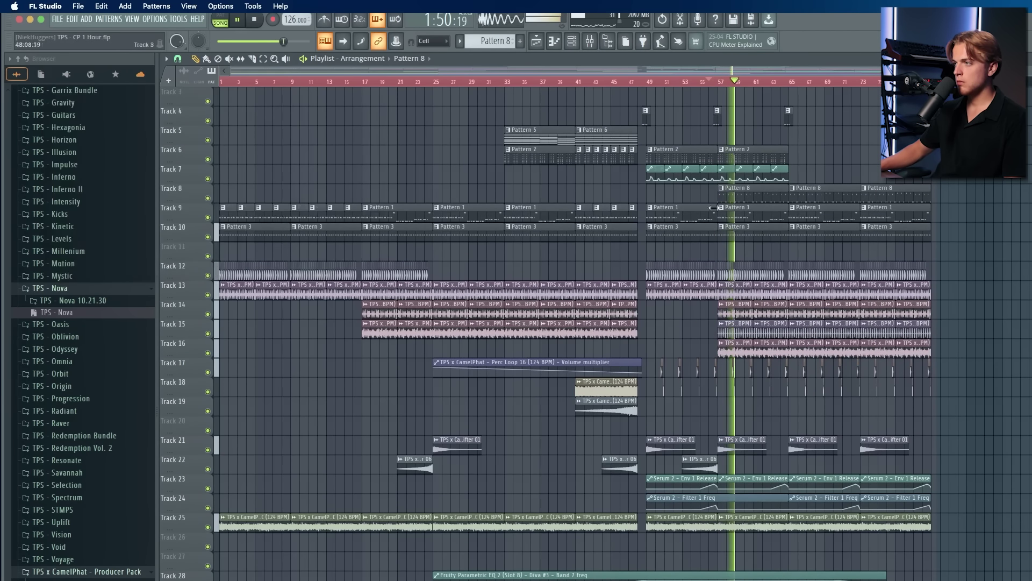
double_click(766, 199)
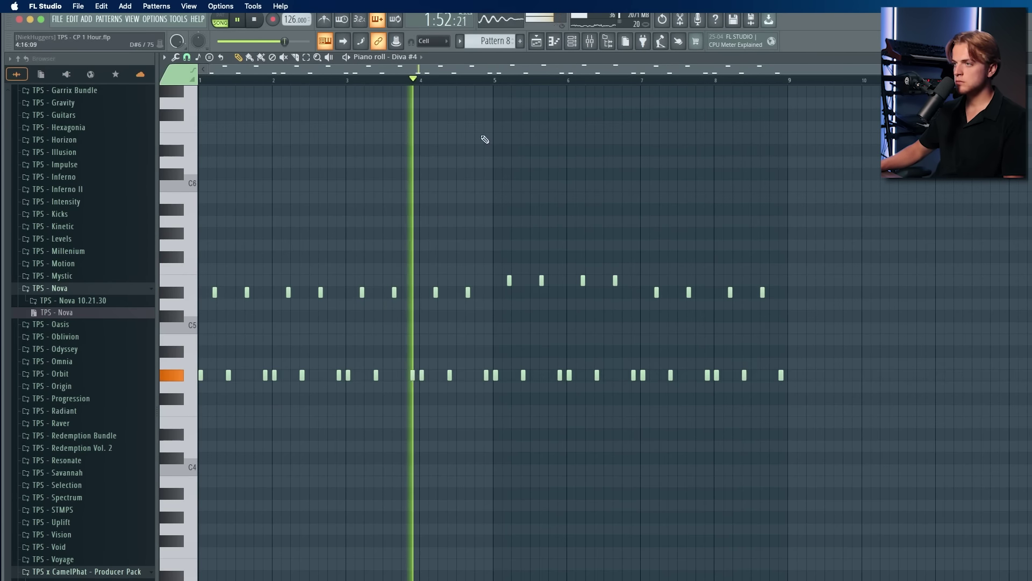
left_click(544, 41)
left_click_drag(781, 154, 859, 156)
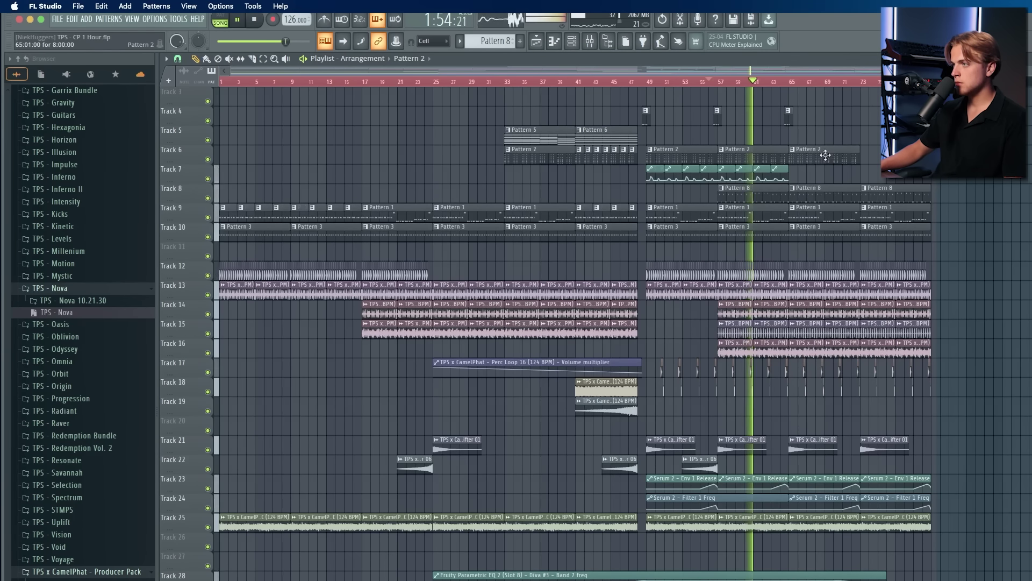
Step: Extend the Diva #3 Band 7 freq automation clip past bar 81 and move its sixth point to bar 81 at 33%
scroll(807, 532, "down", 2)
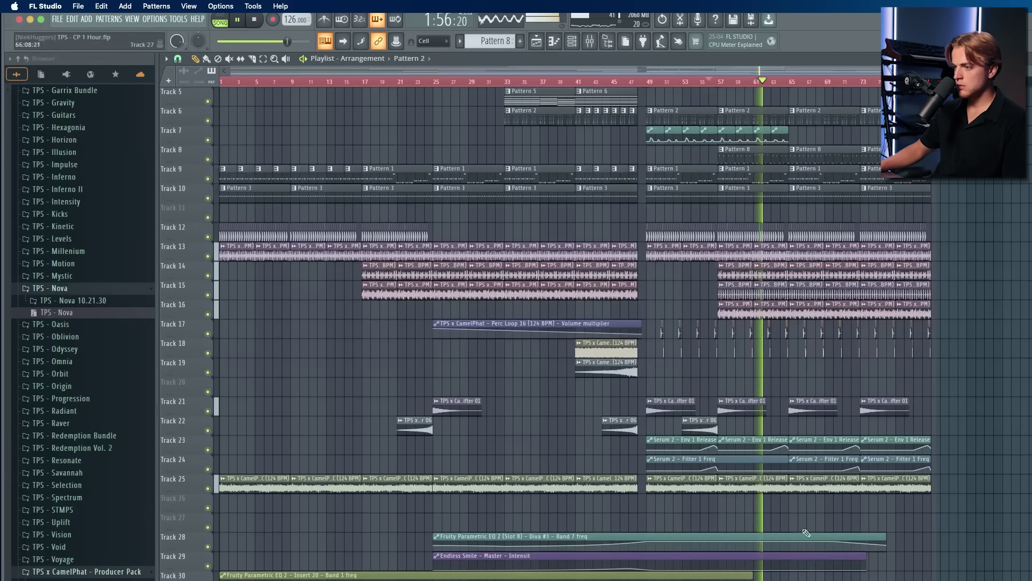
left_click_drag(897, 535, 992, 544)
scroll(993, 544, "up", 1)
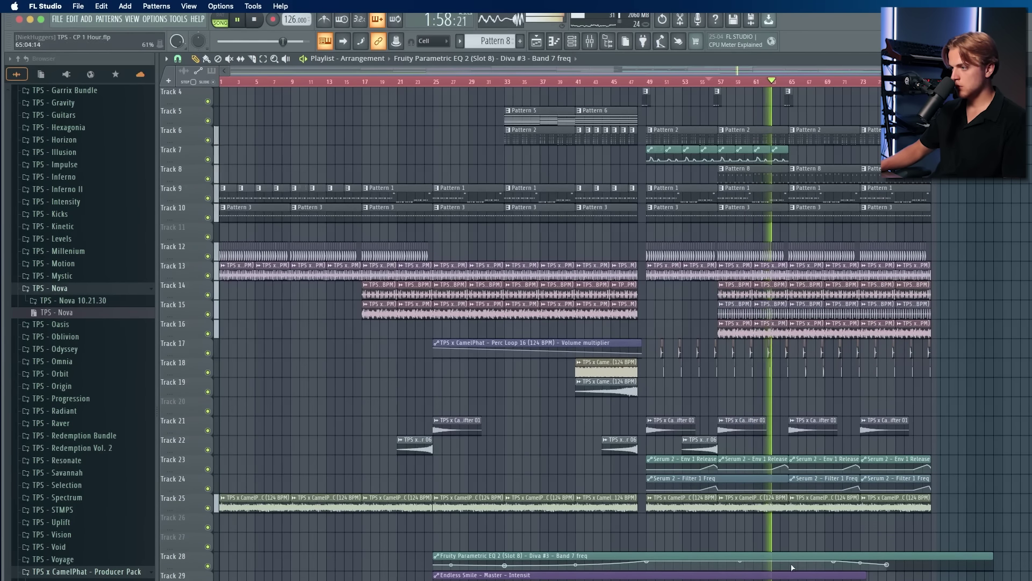
scroll(792, 555, "up", 2)
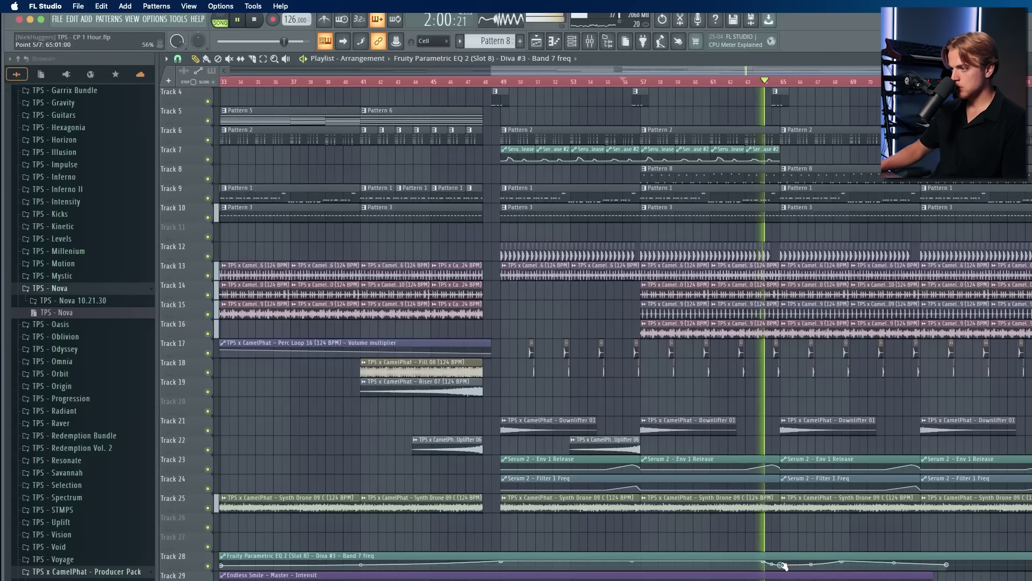
scroll(805, 562, "up", 1)
left_click_drag(830, 561, 1015, 568)
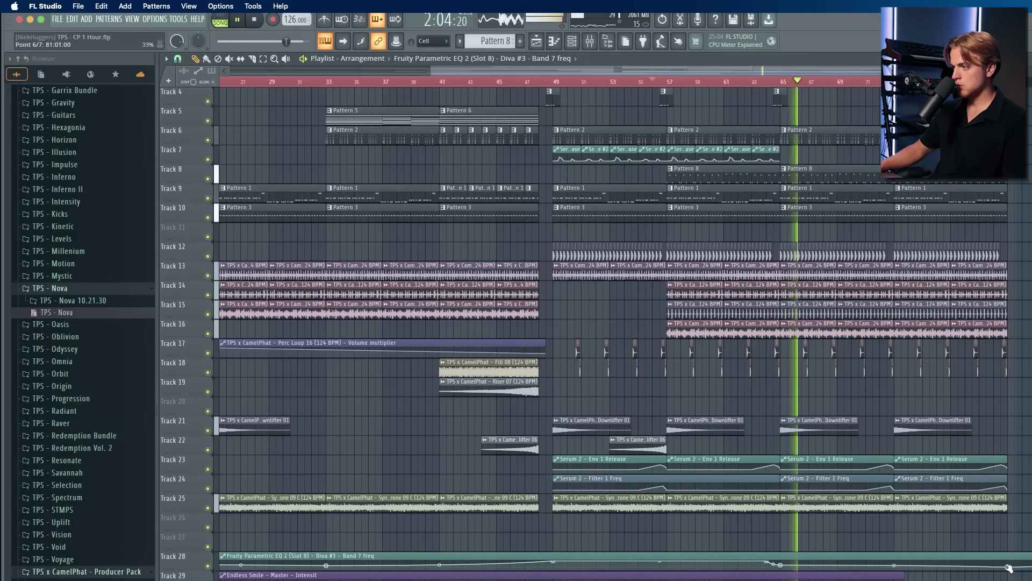
scroll(975, 564, "down", 3)
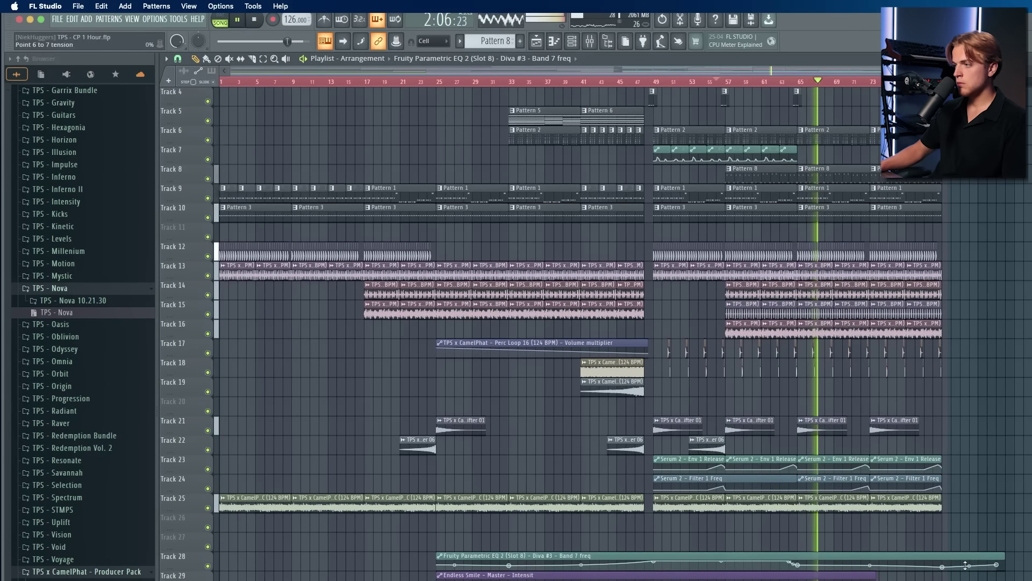
scroll(664, 399, "down", 1)
scroll(664, 398, "down", 1)
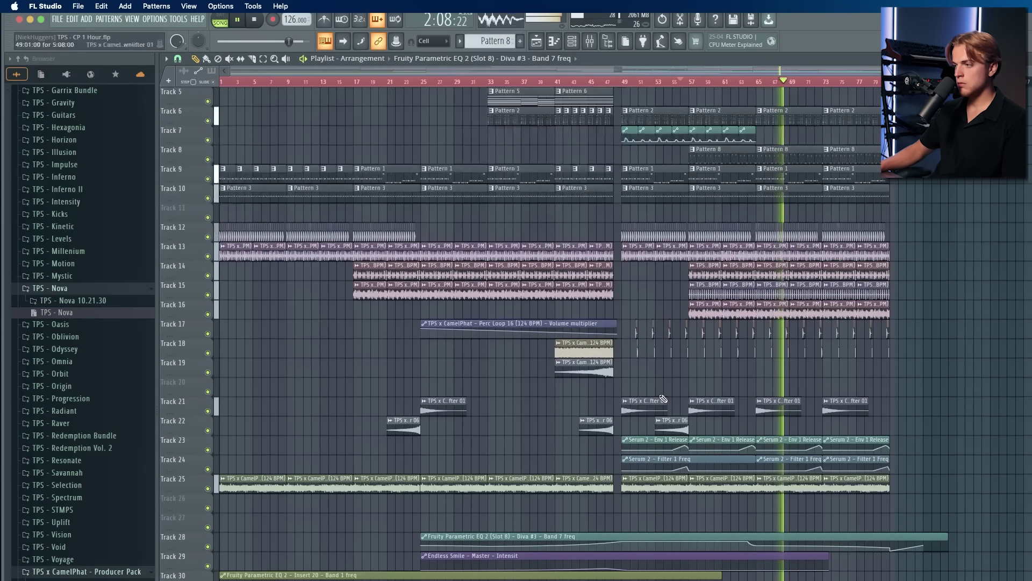
Step: Slice the automation clips from track 28 downward at bar 81 and delete the parts beyond it
scroll(831, 446, "down", 2)
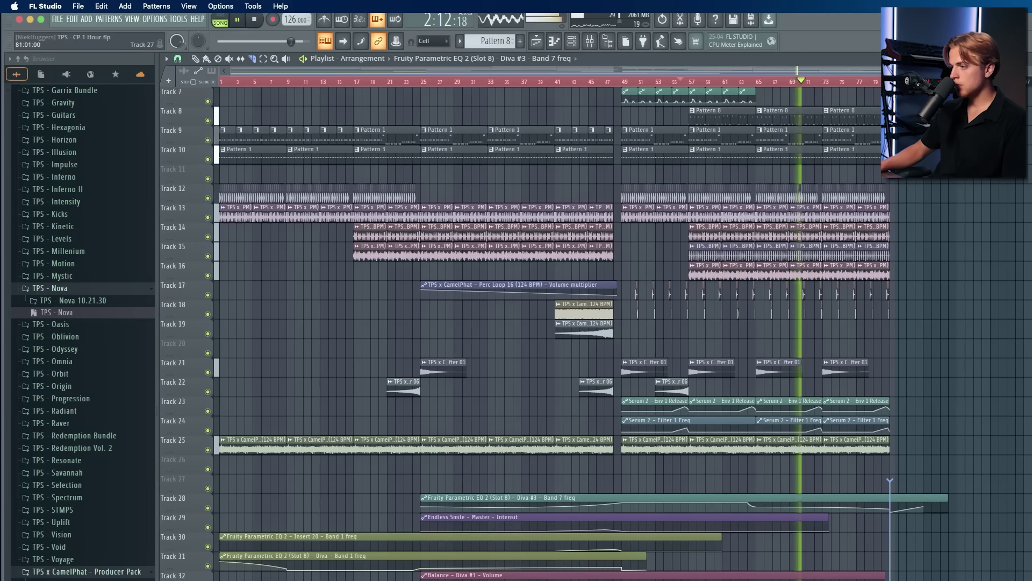
left_click_drag(890, 480, 890, 580)
key("p")
mouse_move(962, 417)
left_mouse_down()
mouse_move(879, 580)
mouse_move(893, 580)
left_mouse_up()
key("Delete")
scroll(939, 576, "up", 6)
key("super+a")
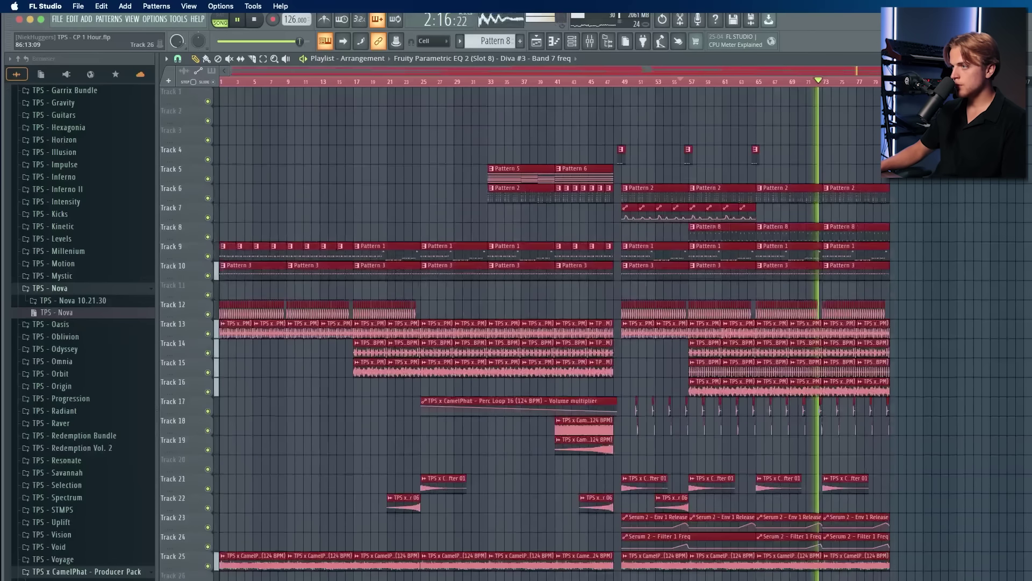
key("super+d")
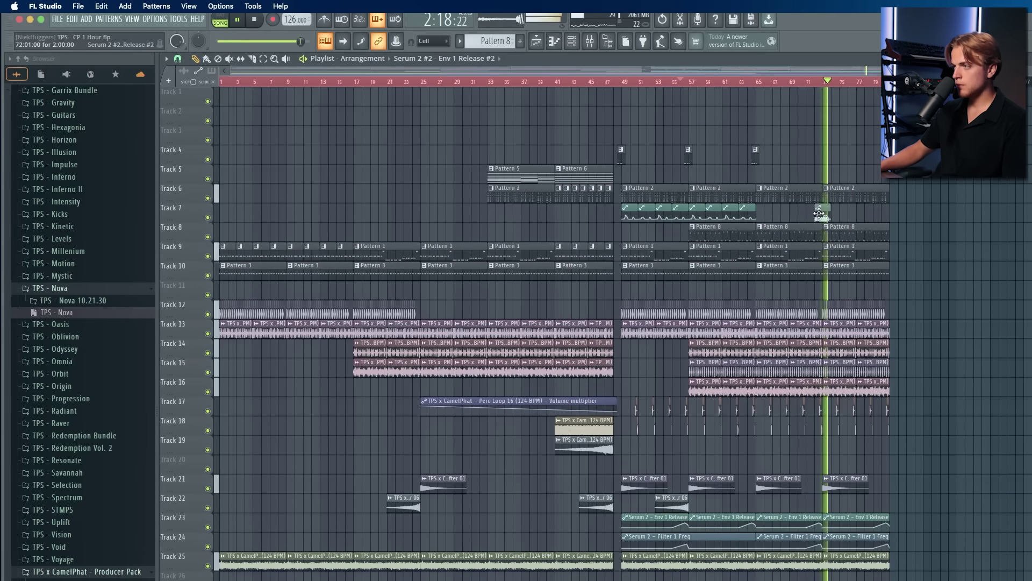
Step: Place four Serum 2 #2 Env 1 Release #2 automation clips on track 7, at bars 33, 35, 37 and 39
left_click_drag(544, 213, 494, 213)
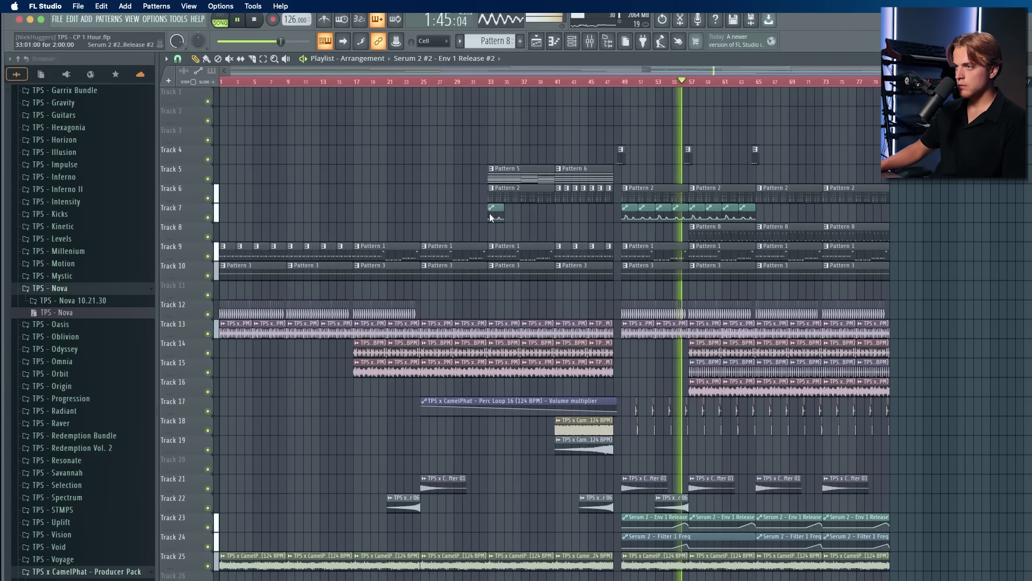
scroll(504, 207, "up", 6)
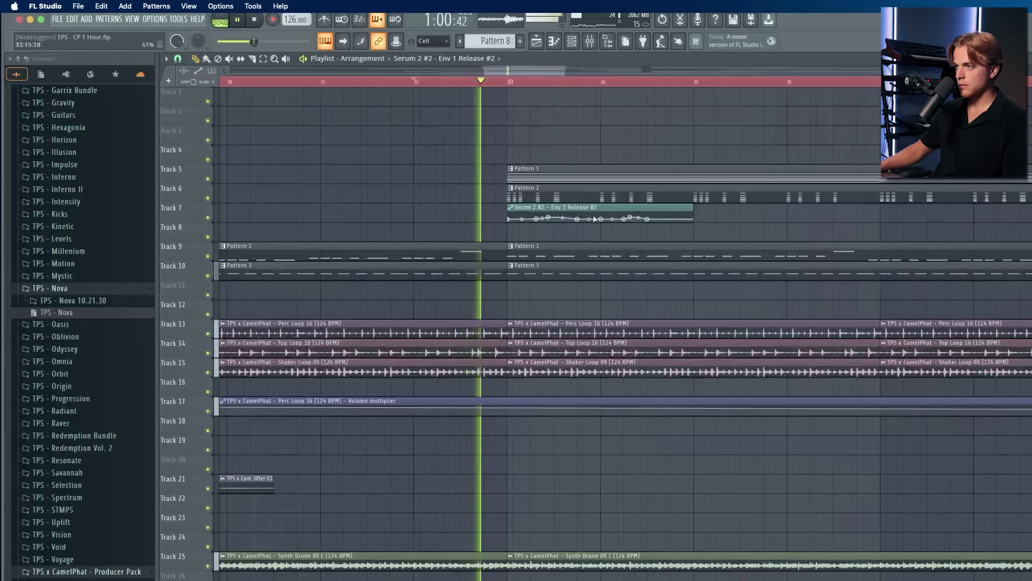
scroll(590, 216, "down", 5)
left_click(608, 217)
left_click(636, 217)
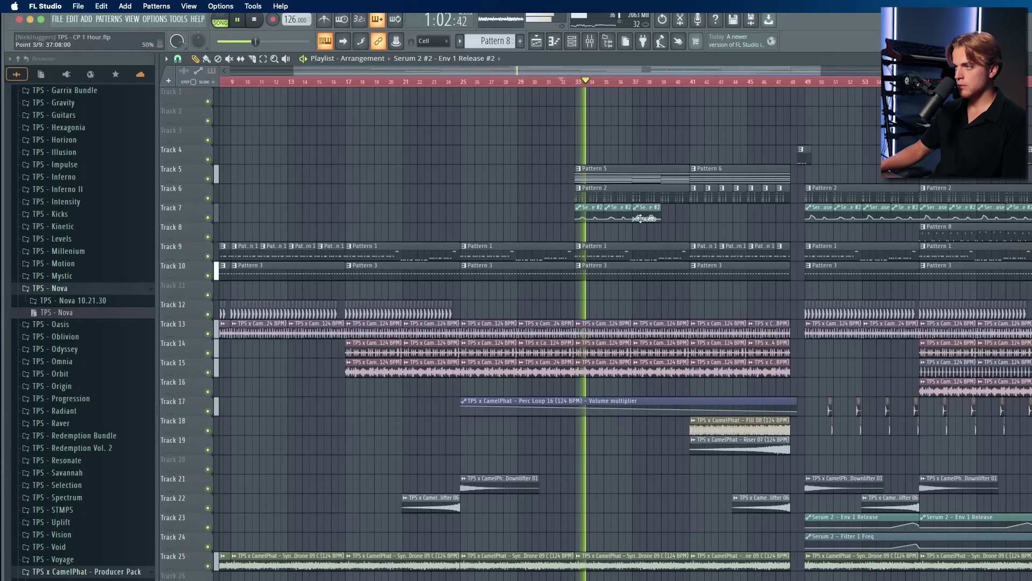
left_click(665, 218)
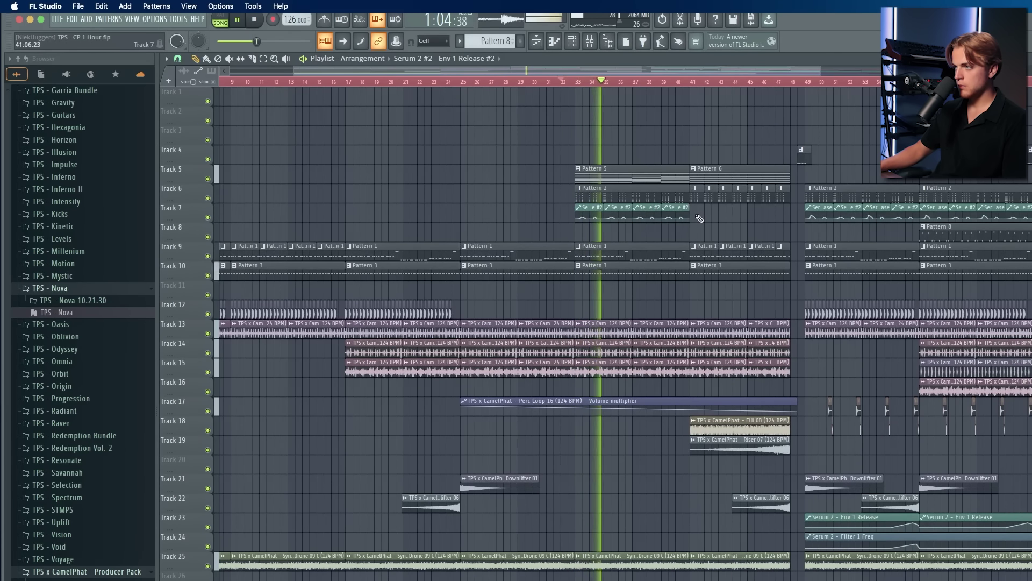
Step: Try placing another Serum 2 #2 Env 1 Release automation clip at bar 41 on track 7 and making it unique
scroll(517, 211, "up", 4)
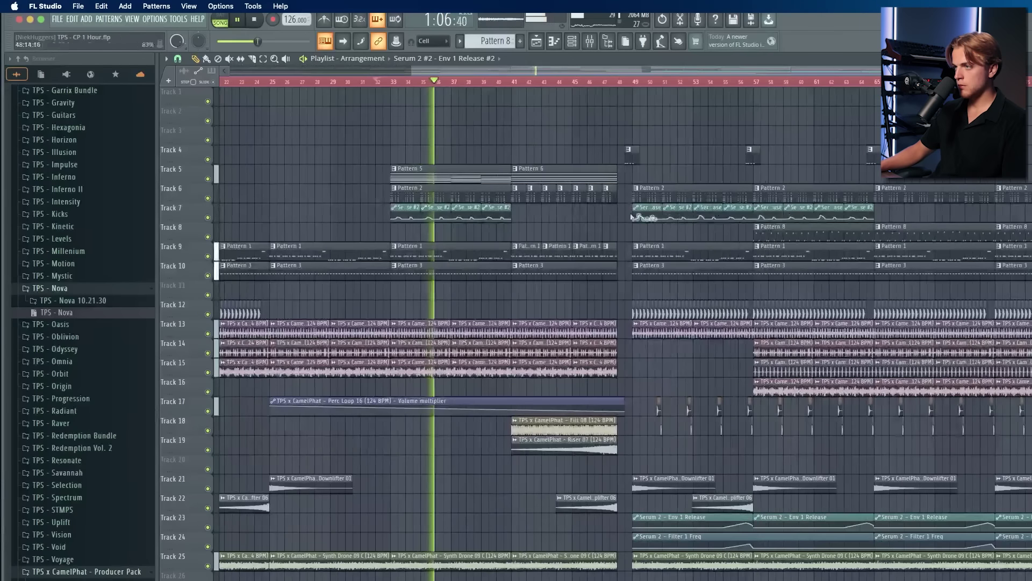
left_click(495, 211)
left_click(489, 207)
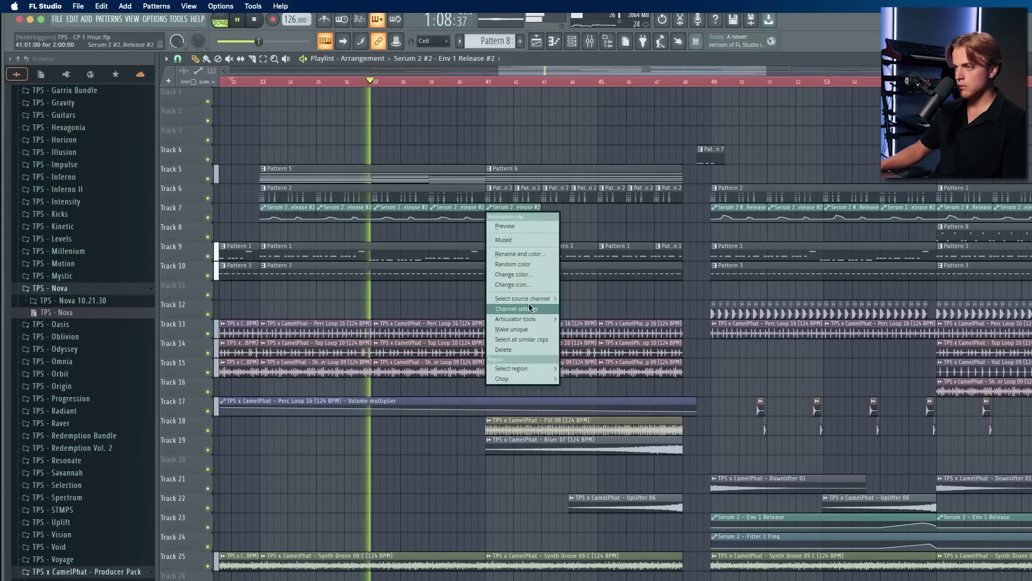
left_click(532, 330)
scroll(553, 249, "down", 5)
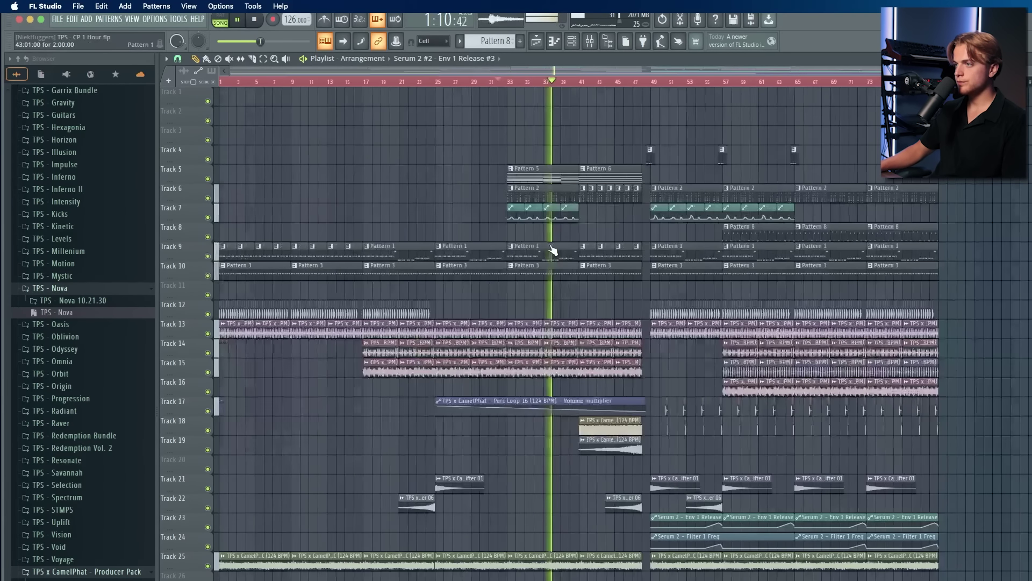
Step: Inspect the channel settings of the Fill 08 audio clip on track 18
scroll(553, 249, "down", 3)
double_click(621, 388)
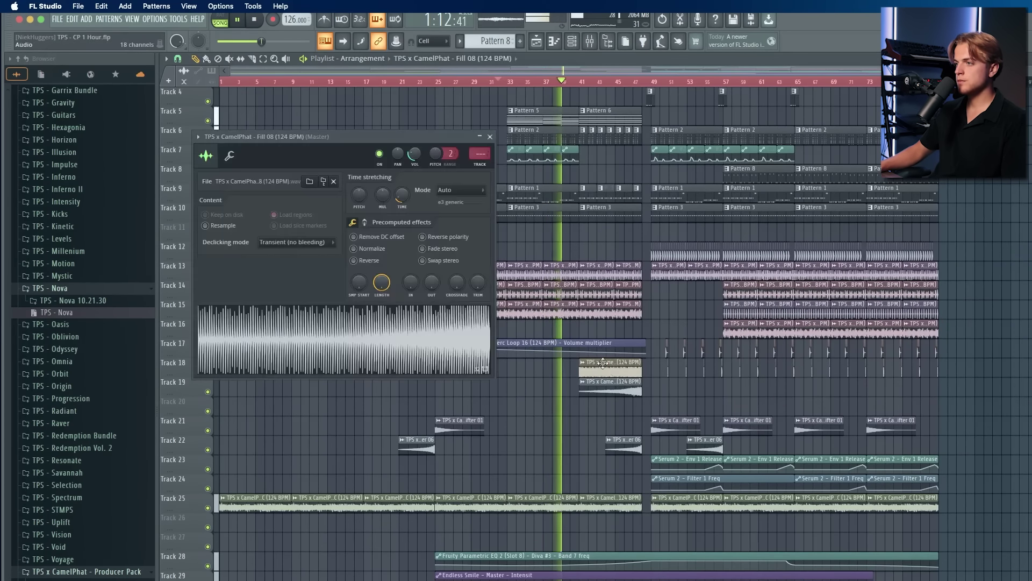
key("Escape")
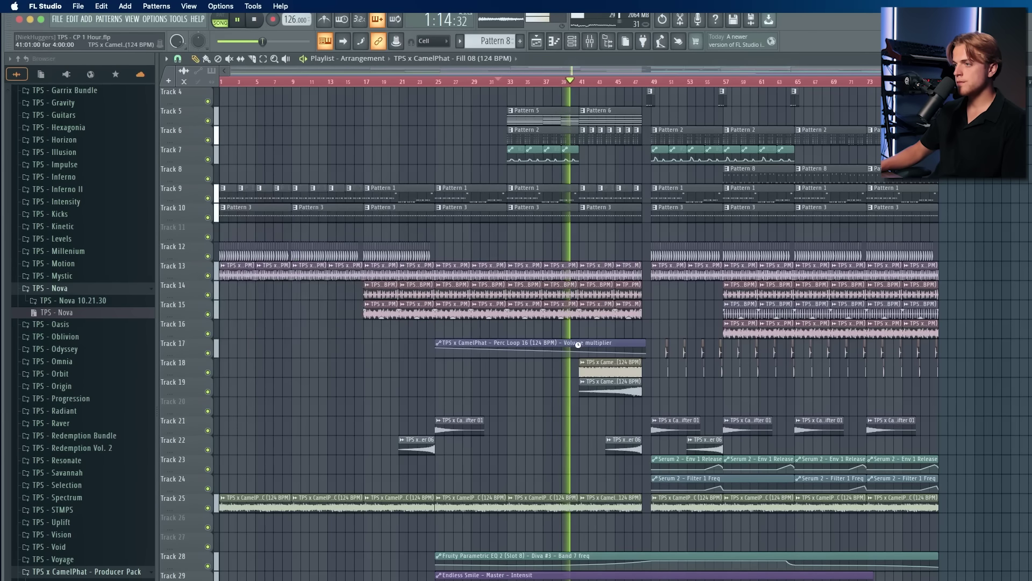
scroll(578, 349, "up", 3)
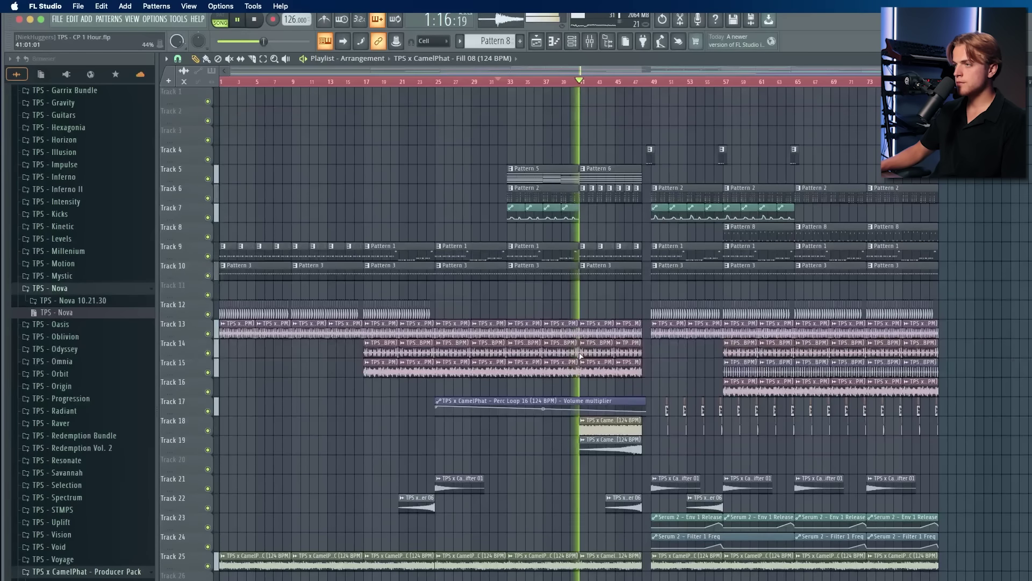
Step: Play the arrangement from about bar 45 into the bar 49 drop and look over all playlist tracks
left_click(614, 82)
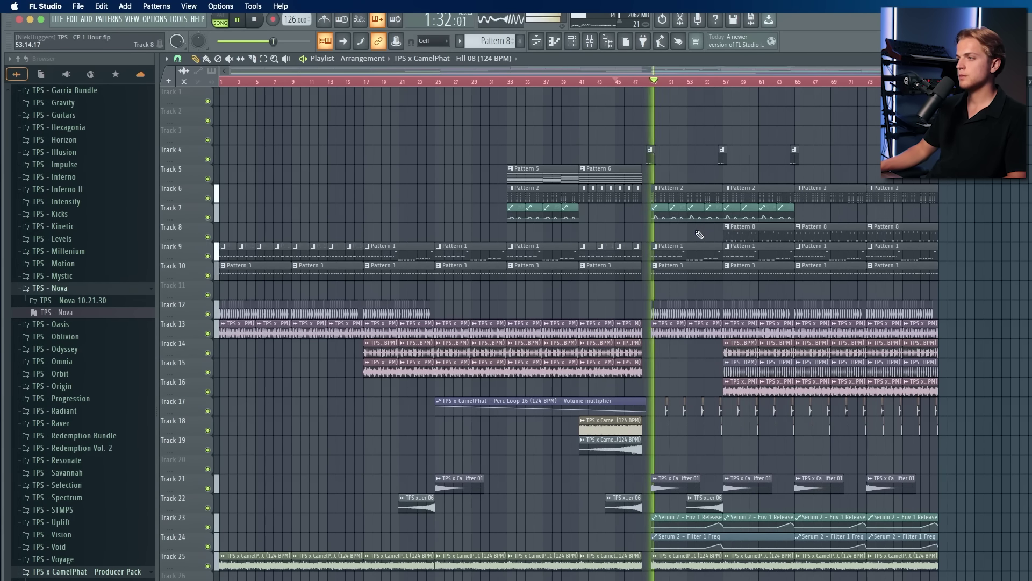
key("space")
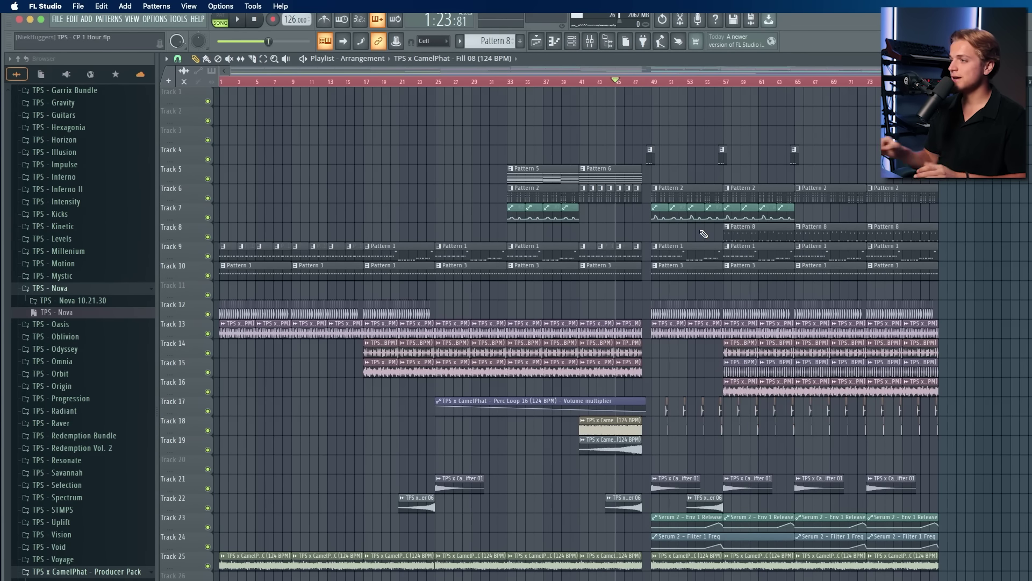
scroll(703, 237, "up", 5)
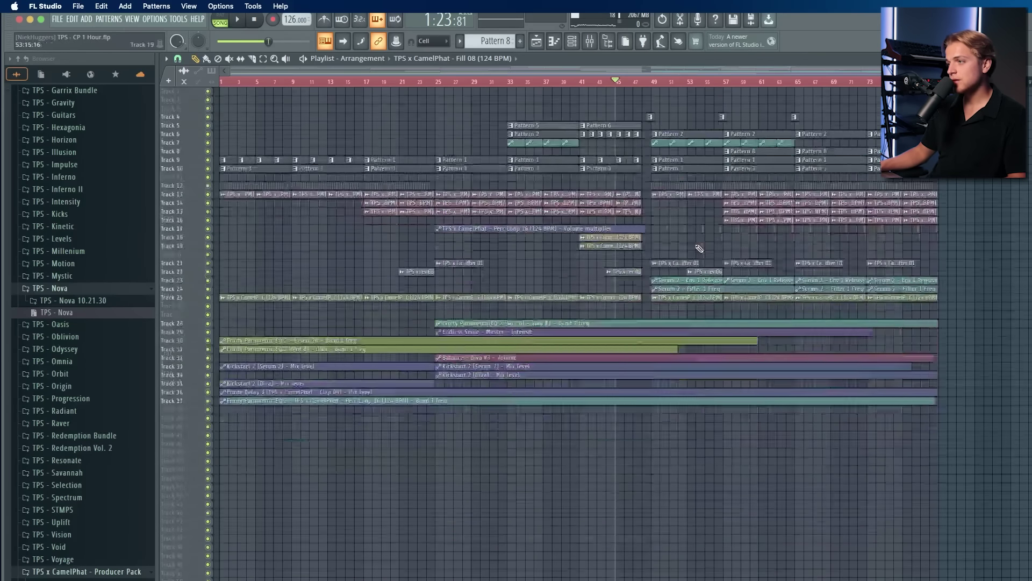
scroll(700, 250, "down", 5)
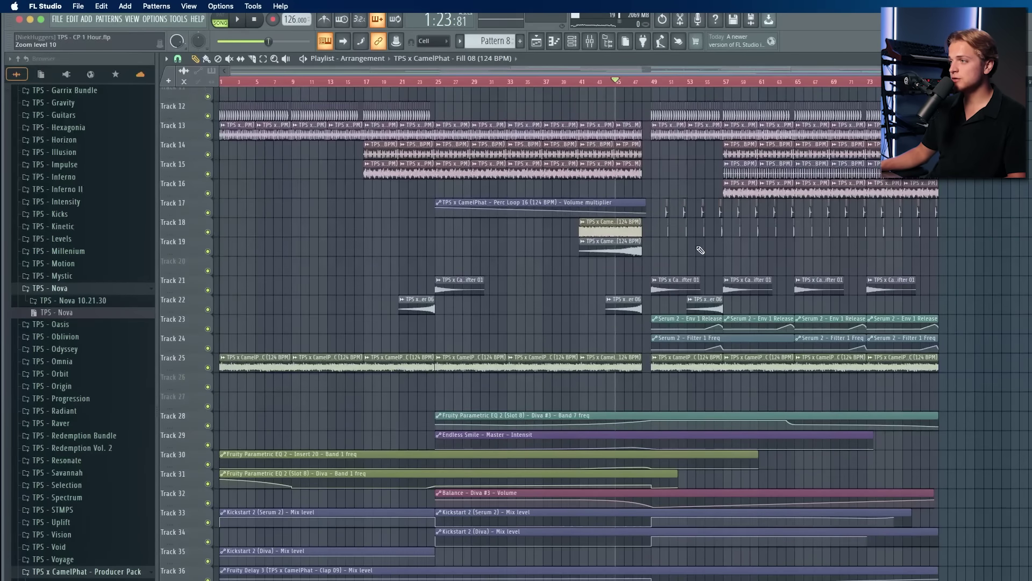